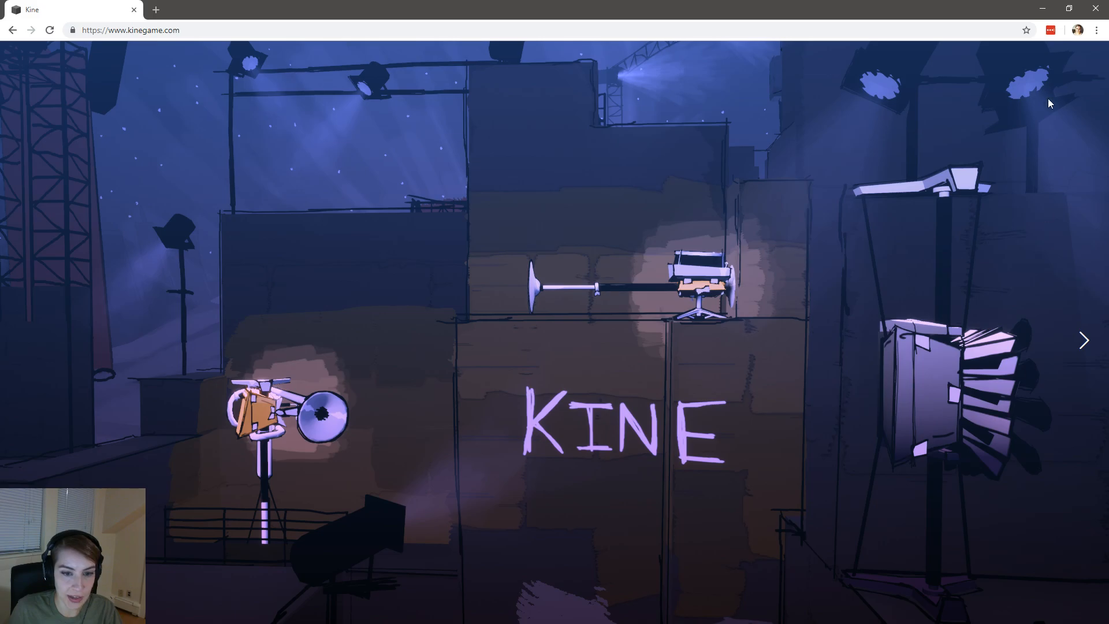
- Close the Kine website window and view the whole KineRender_003.psd artwork at 33.3% zoom
click(1096, 9)
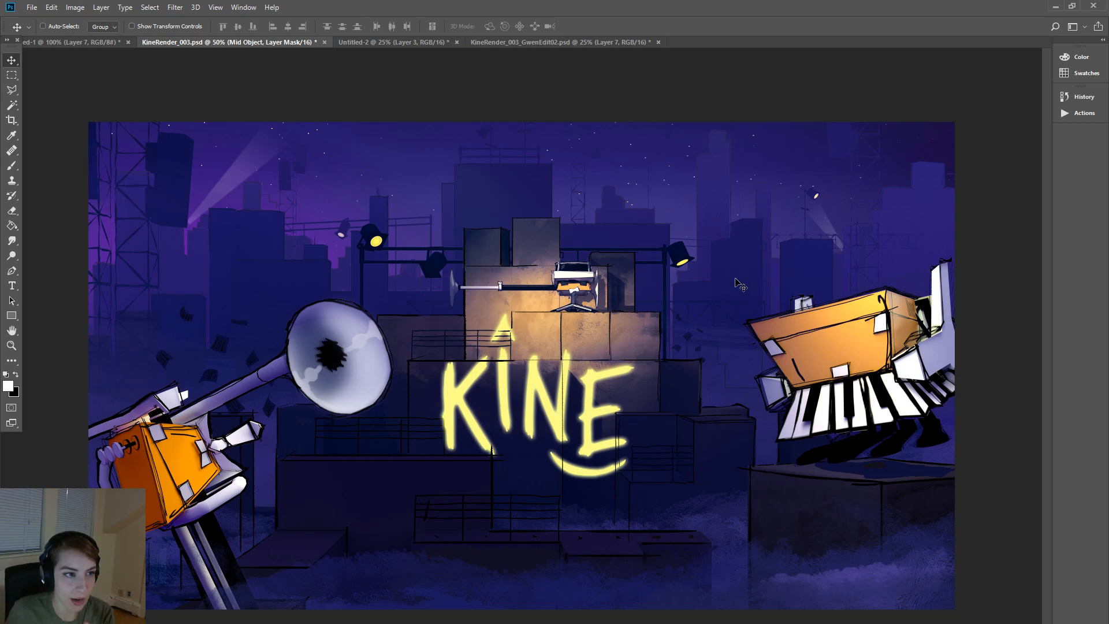
key(ctrl+minus)
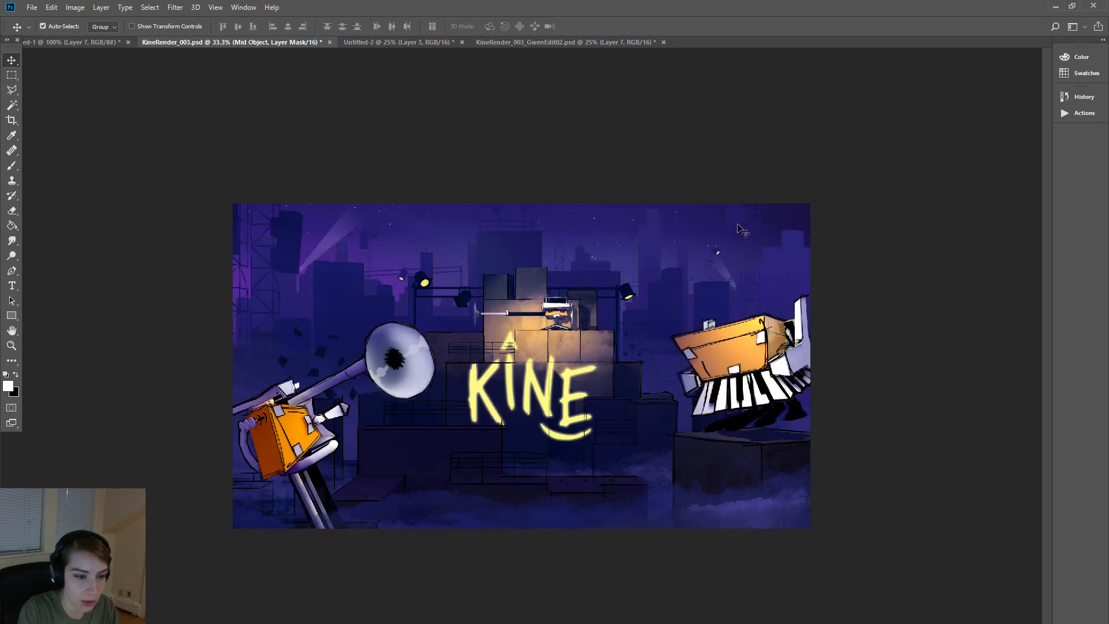
key(ctrl+plus)
key(ctrl+minus)
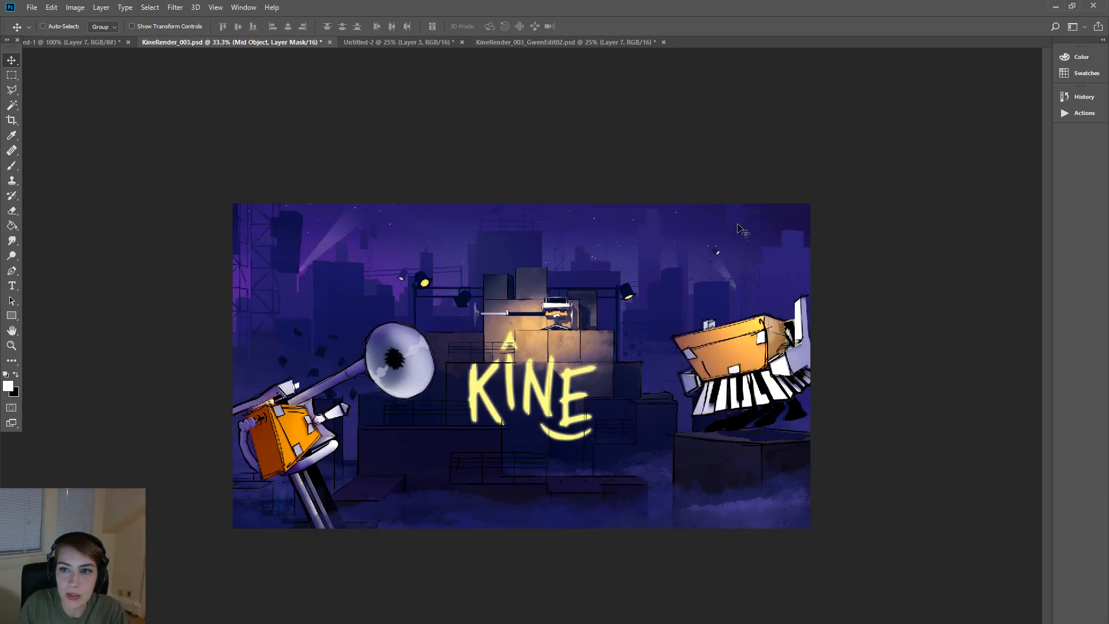
- Review KineRender_003_GwenEdit02.psd, return to Untitled-2 and clear the selection around its canvas
click(584, 41)
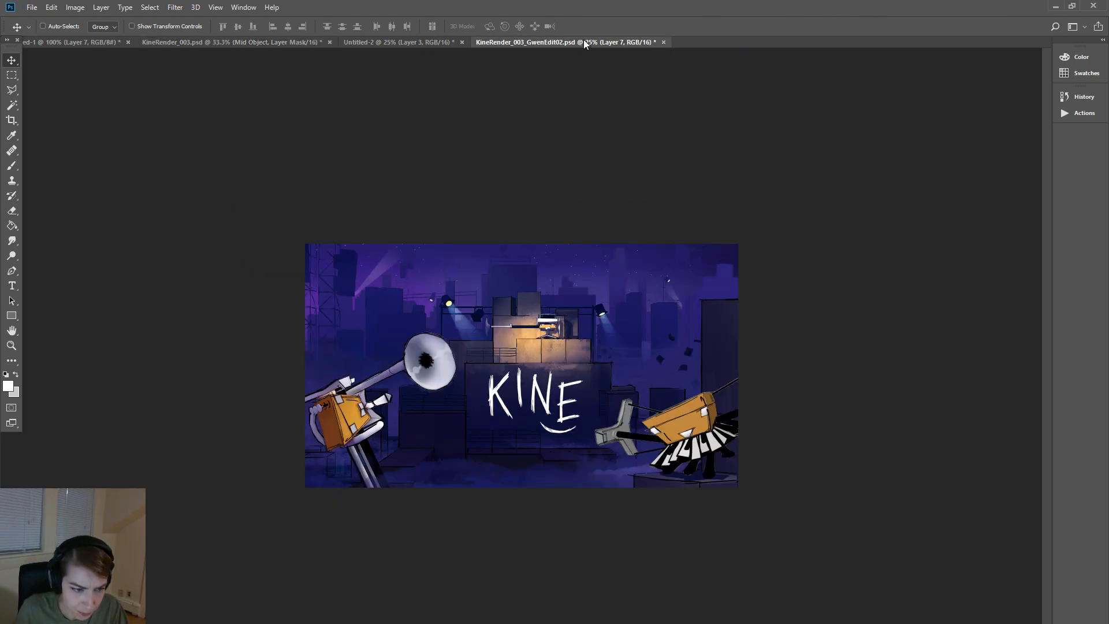
click(431, 46)
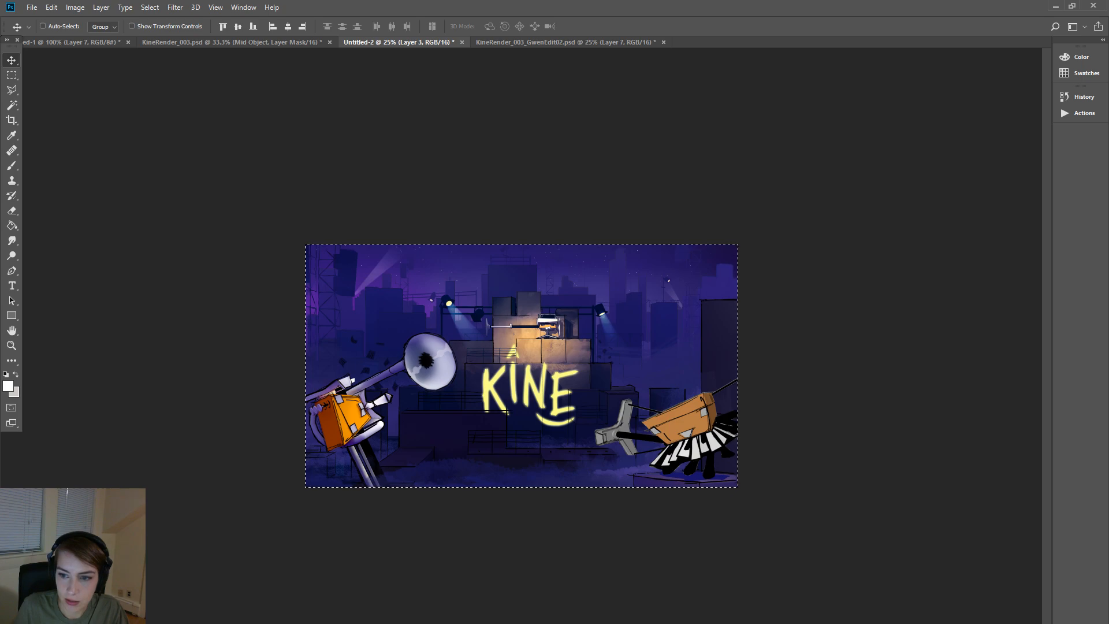
key(ctrl+d)
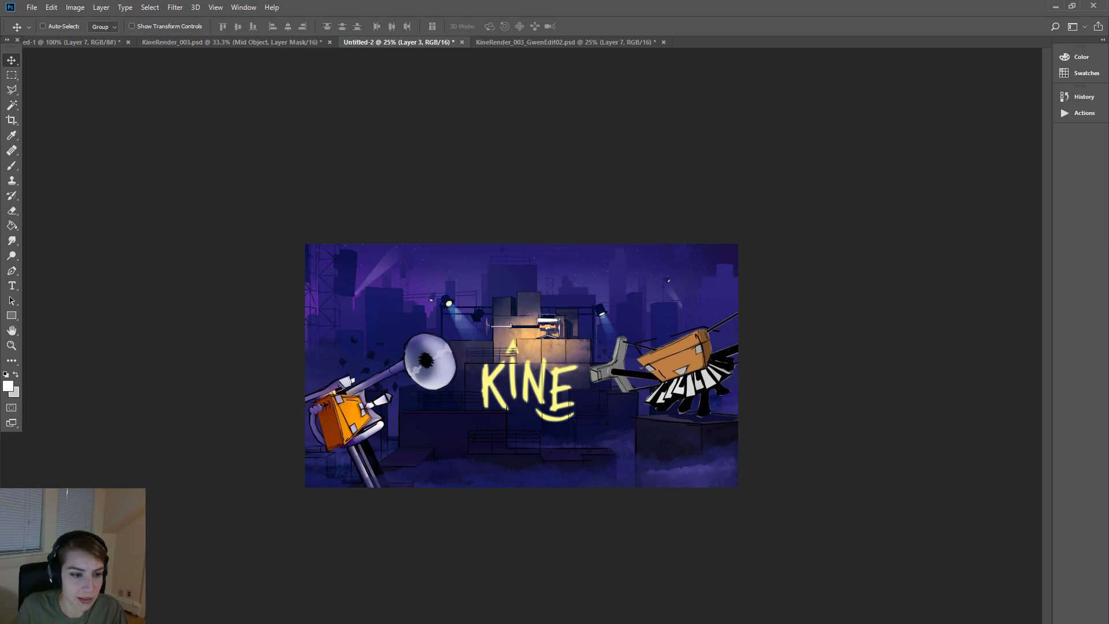
- Compare the piano character in KineRender_003.psd, Untitled-2 and the standalone piano sketch document, ending on Untitled-2
click(262, 41)
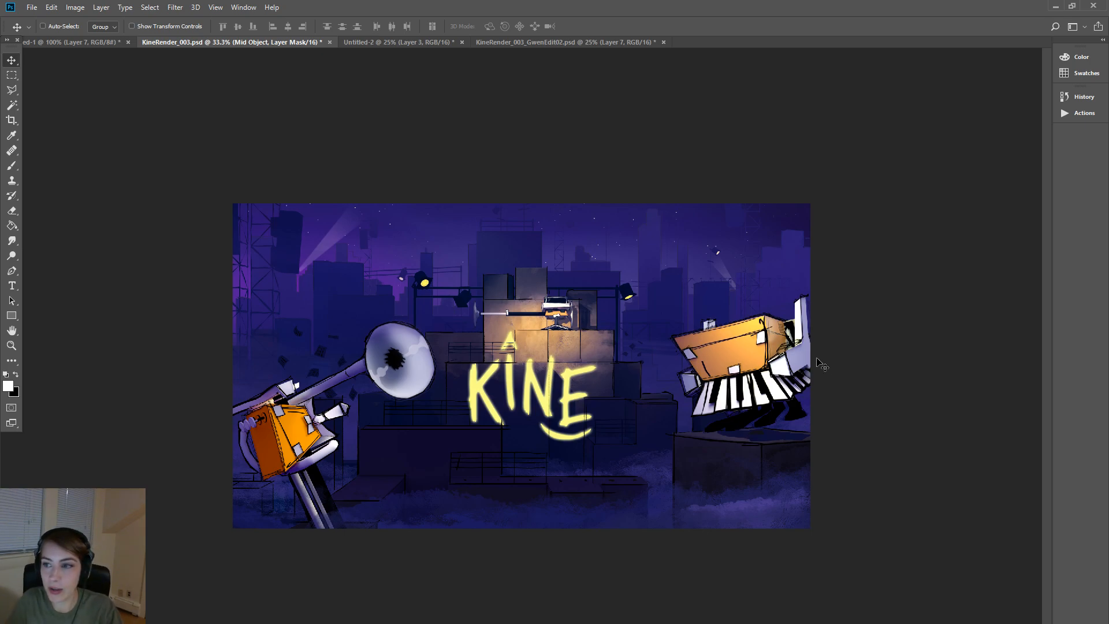
click(389, 46)
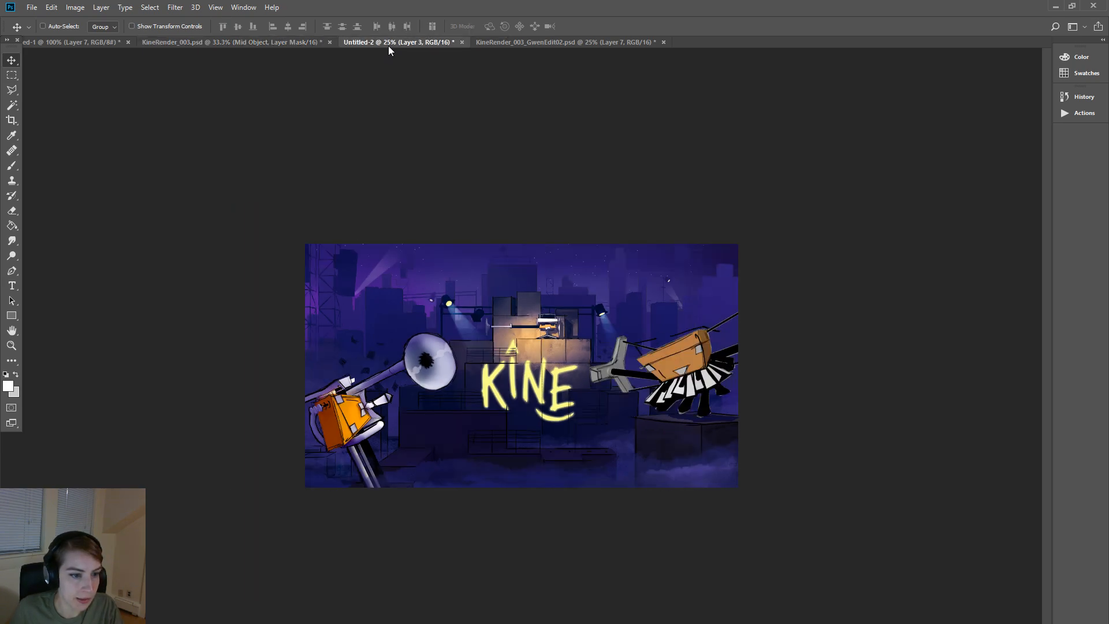
click(95, 42)
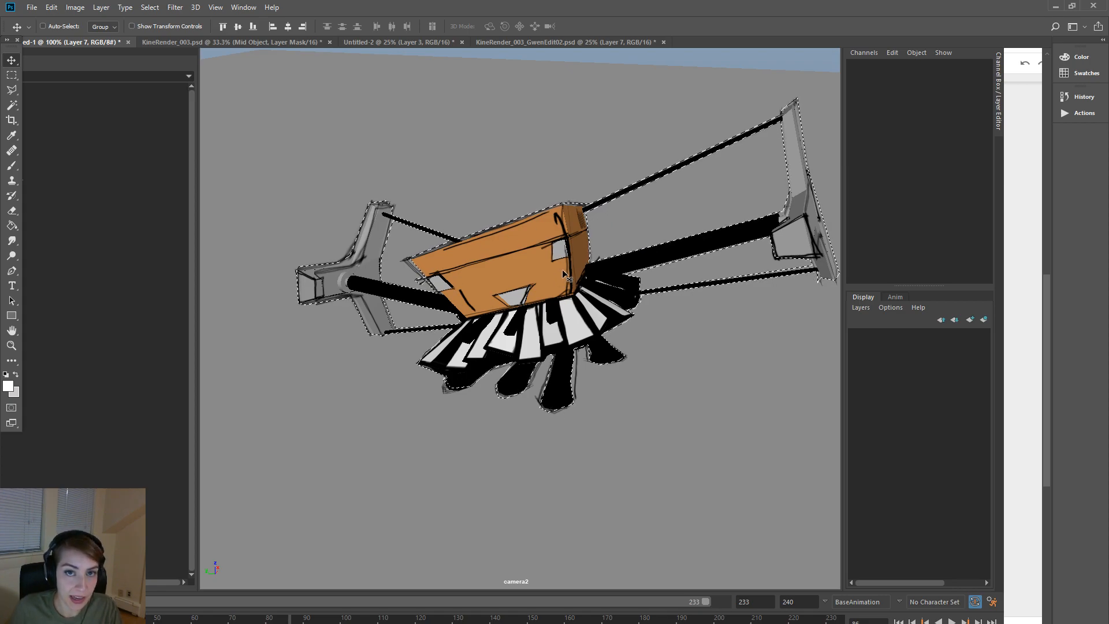
click(418, 43)
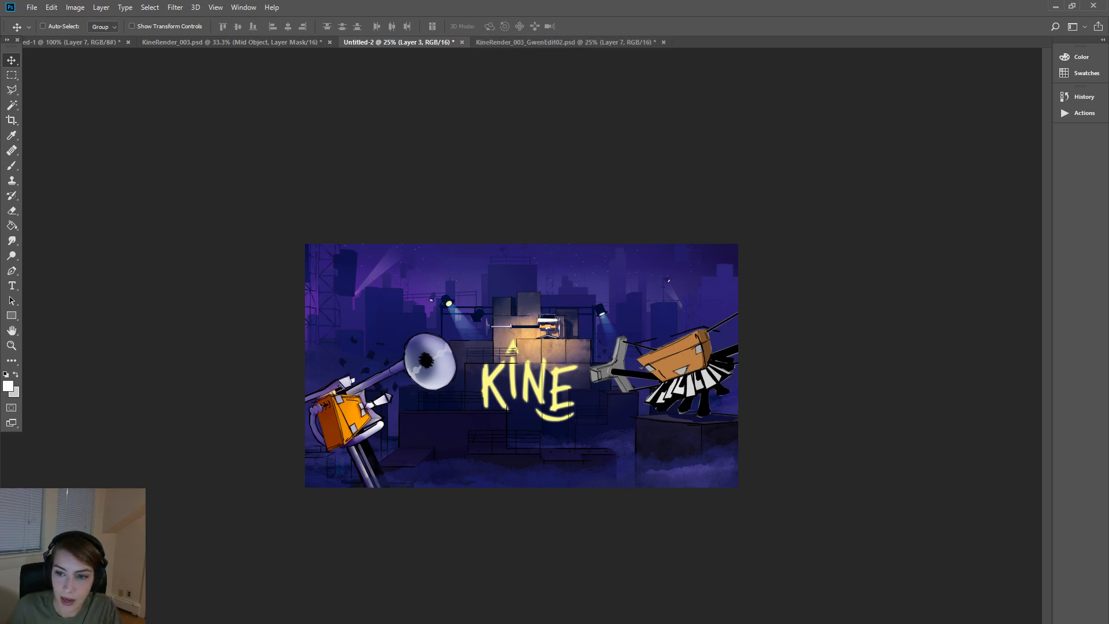
- Toggle the last edit in Untitled-2 off and on to compare the two placements of the piano character and title
key(ctrl+z)
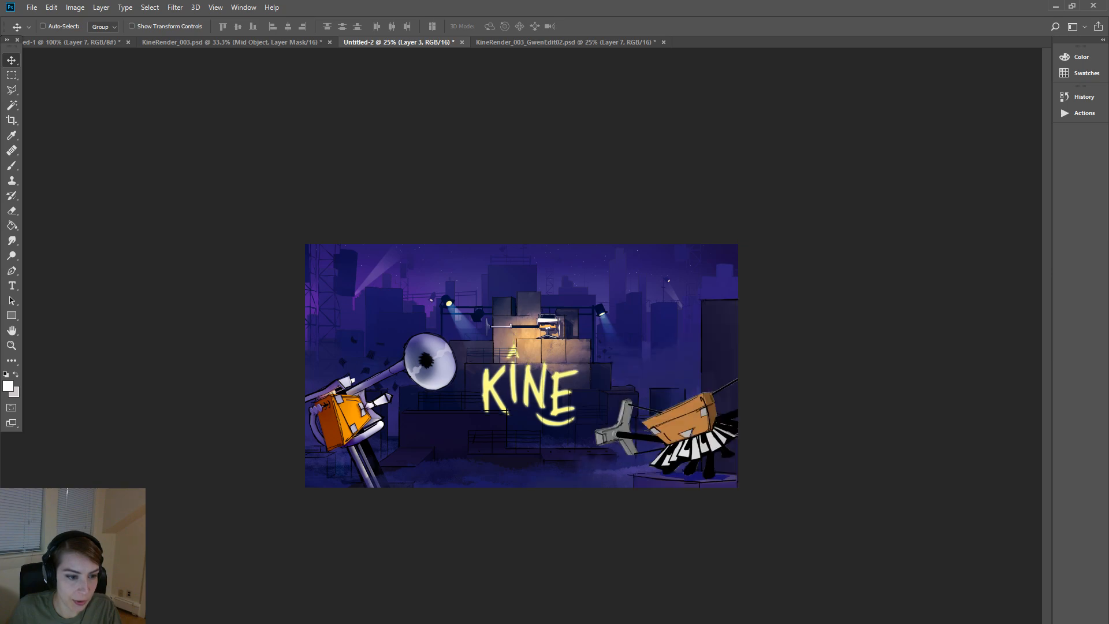
key(ctrl+z)
key(ctrl+z)
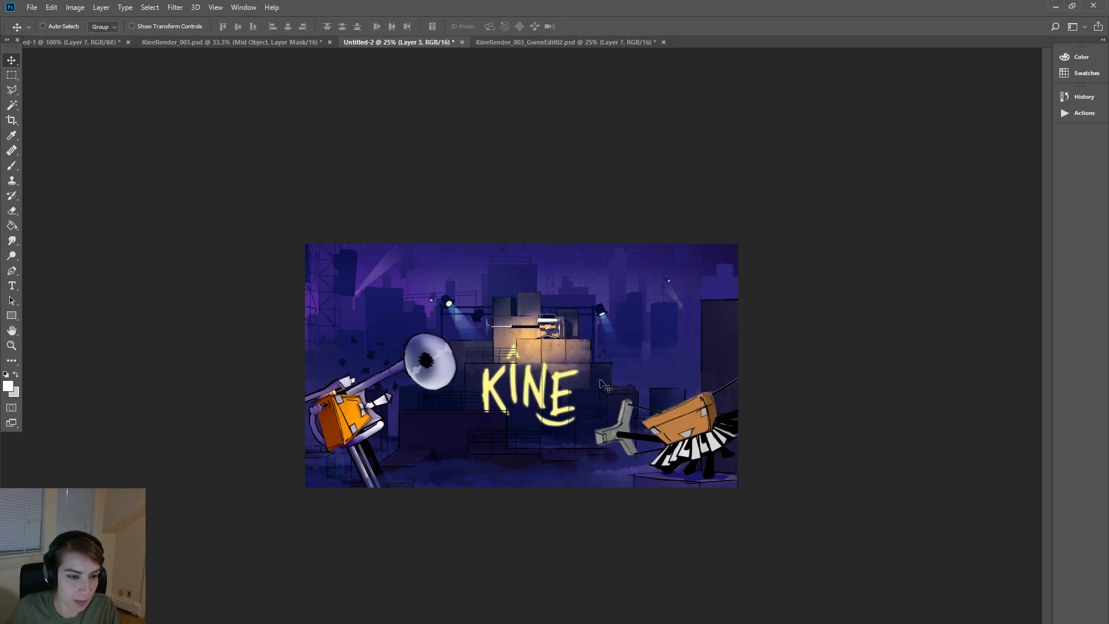
key(ctrl+z)
key(ctrl+z)
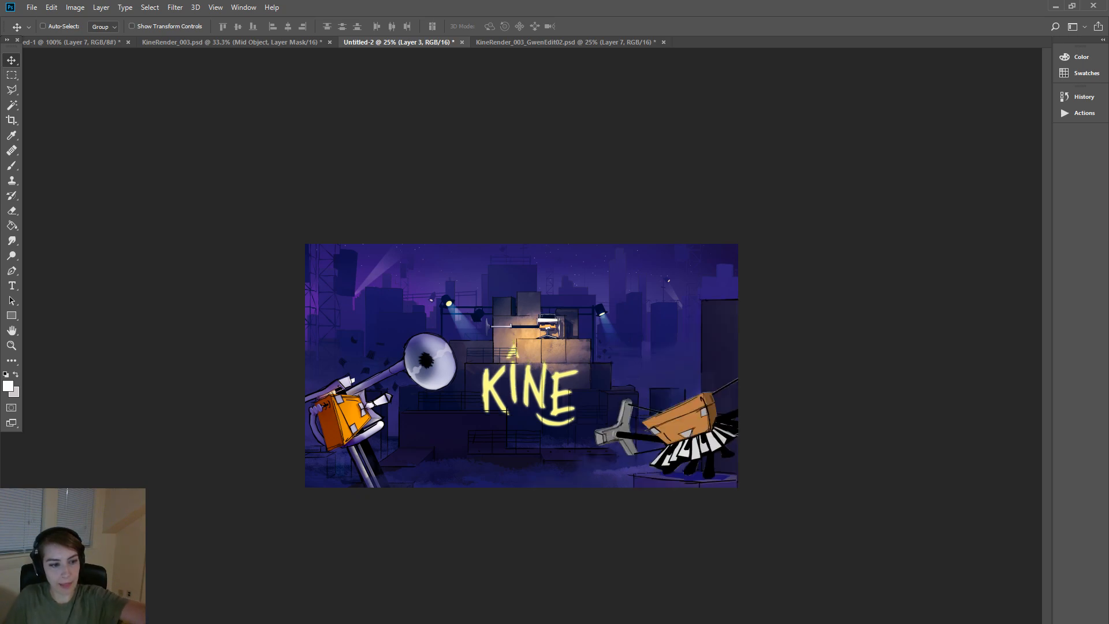
key(ctrl+z)
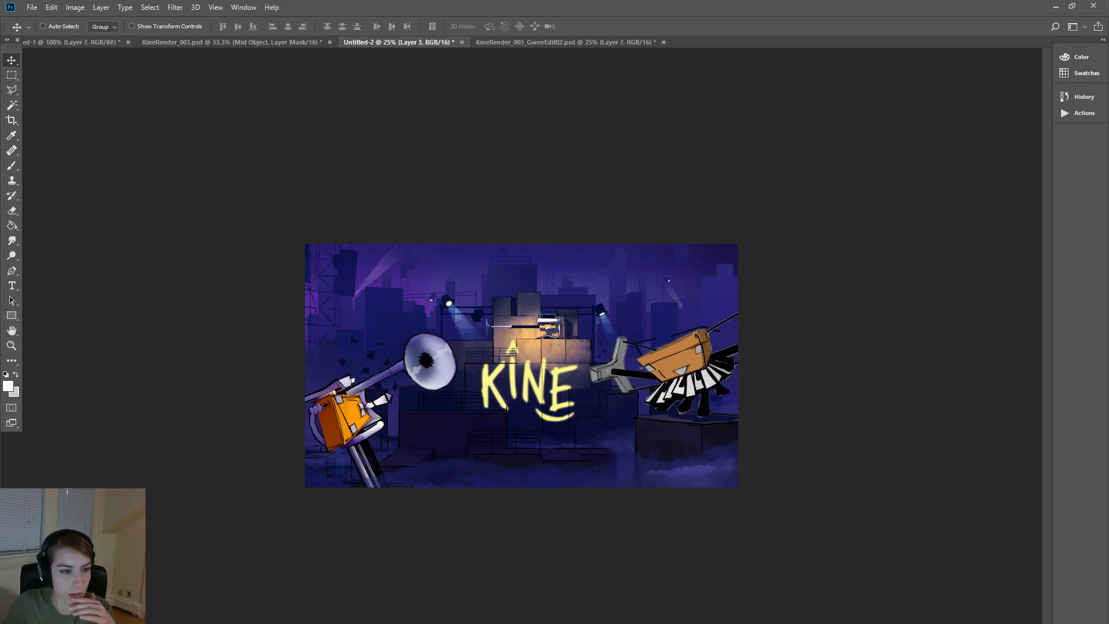
key(ctrl+z)
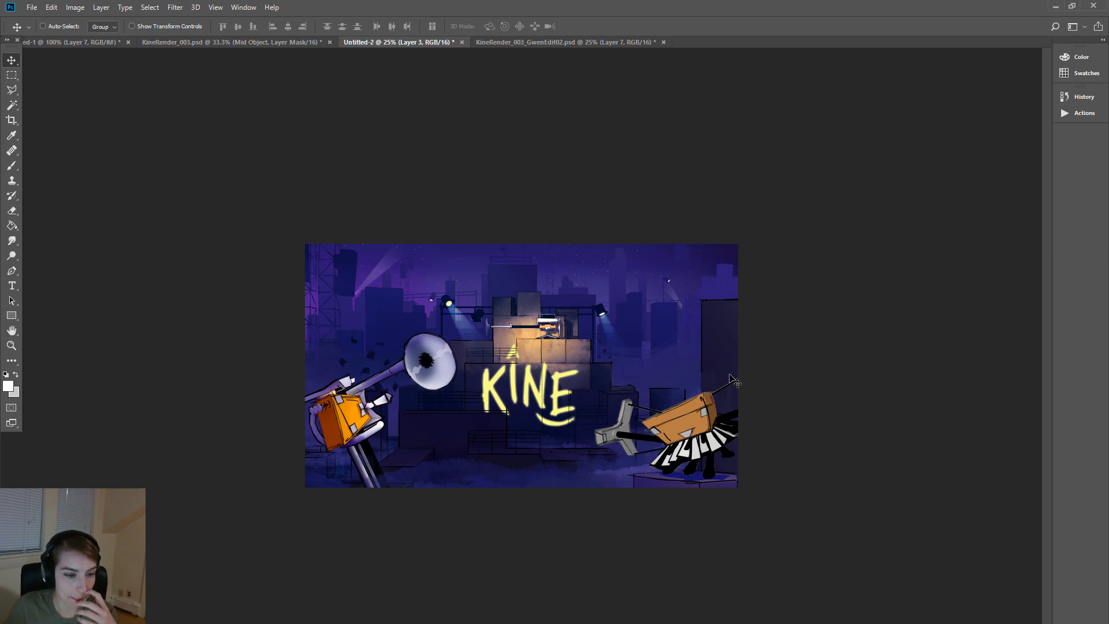
- Compare the title lettering and composition across all four open documents, ending on Untitled-2
click(550, 44)
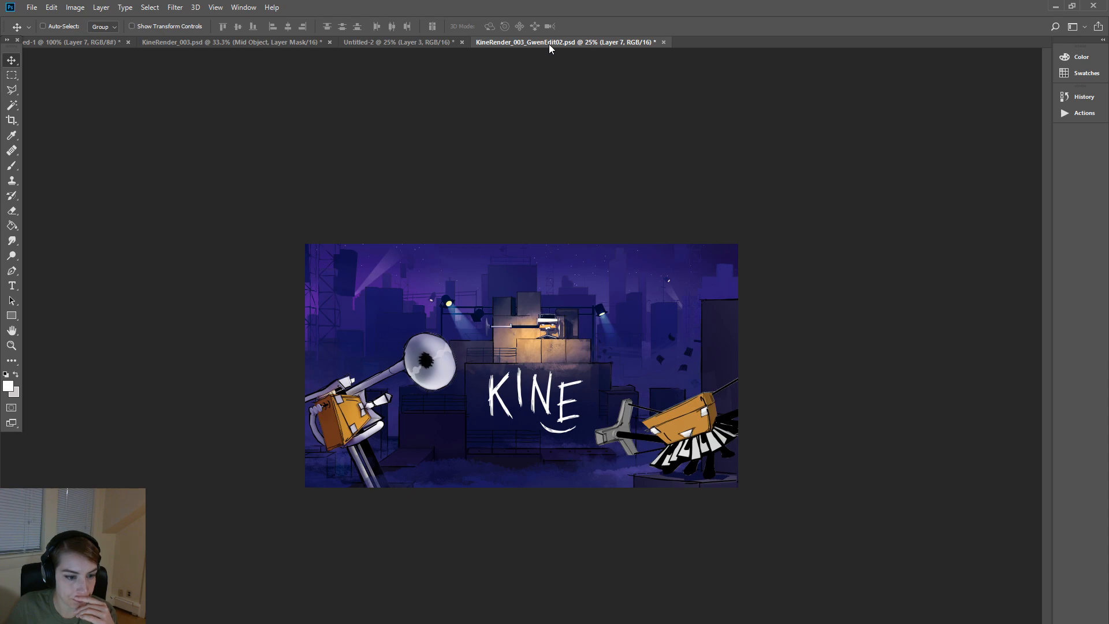
click(410, 44)
click(546, 41)
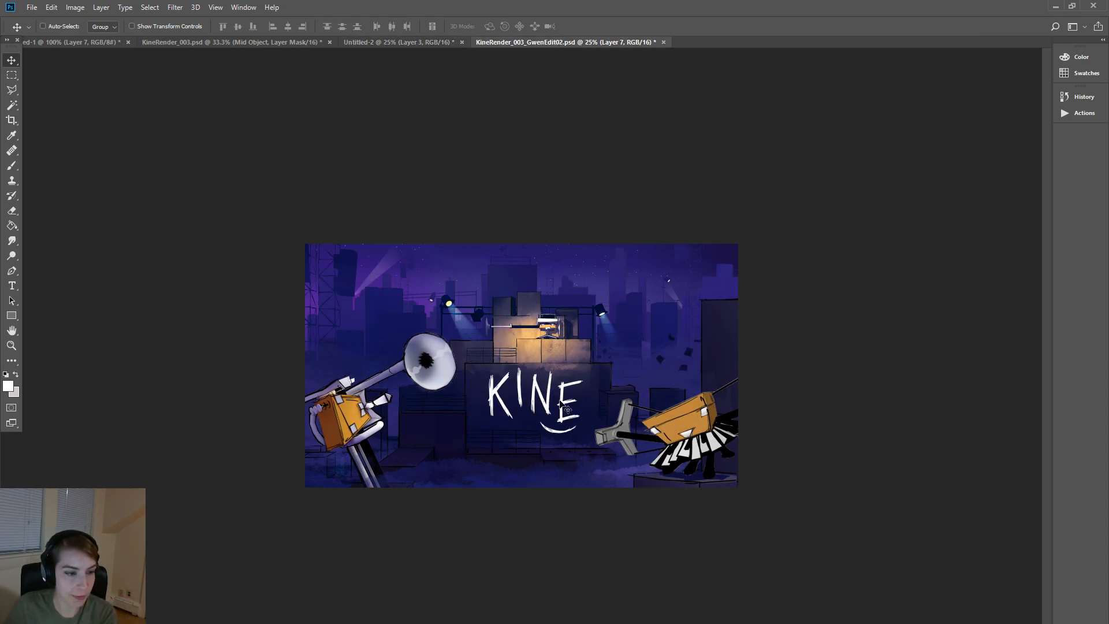
click(413, 44)
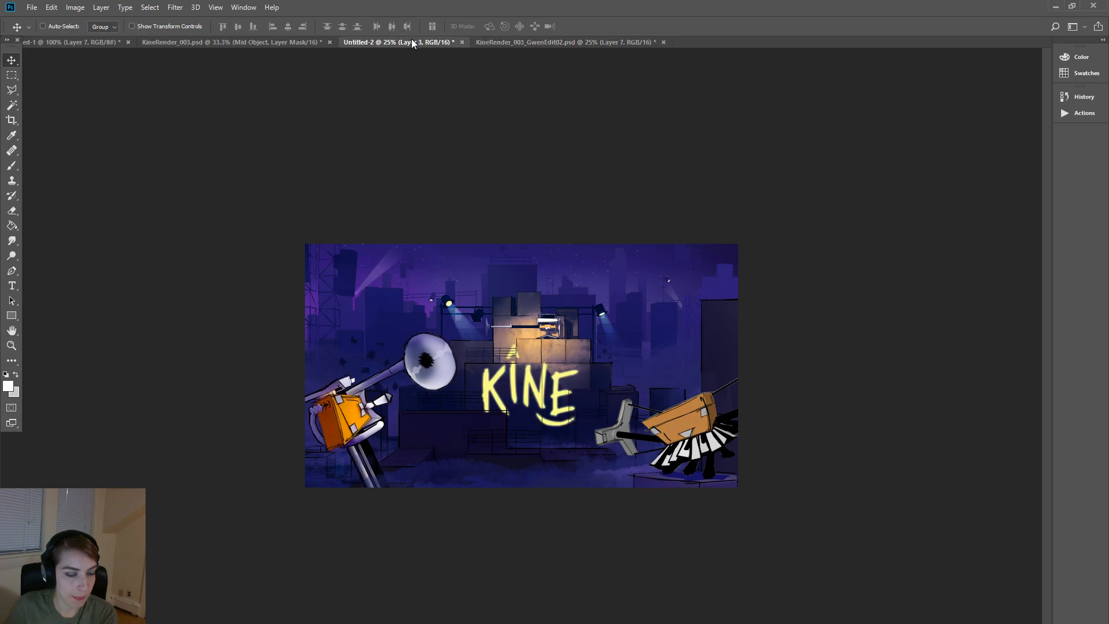
click(271, 42)
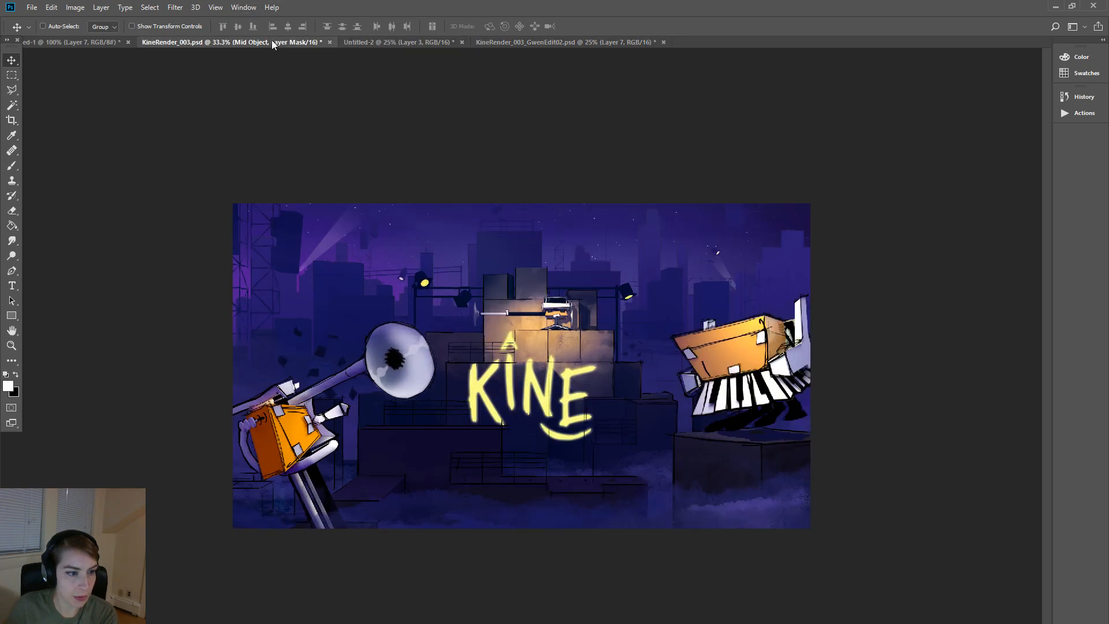
click(60, 41)
click(226, 40)
click(390, 40)
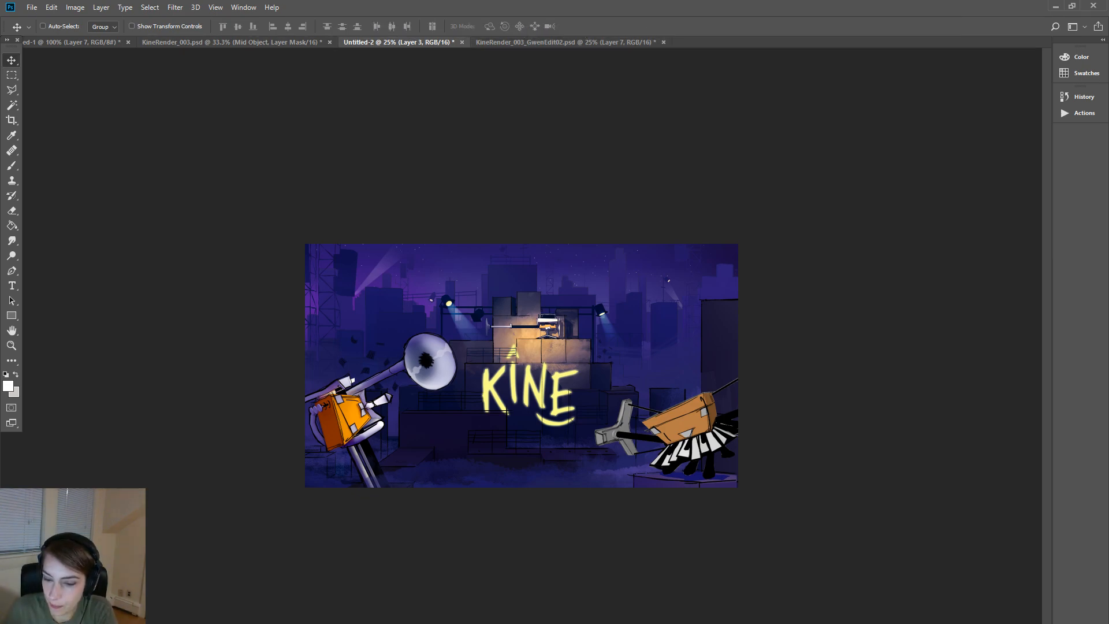
- Switch to Firefox to view the KineRender_003.psd preview on Dropbox, and minimize the browser window
key(alt+Tab)
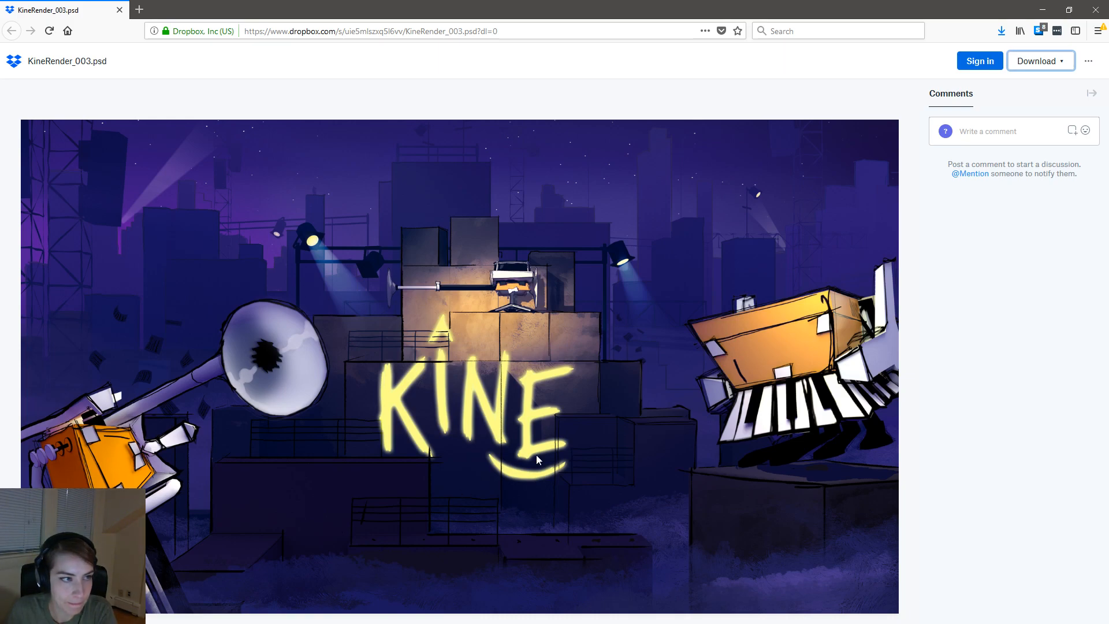
click(1043, 10)
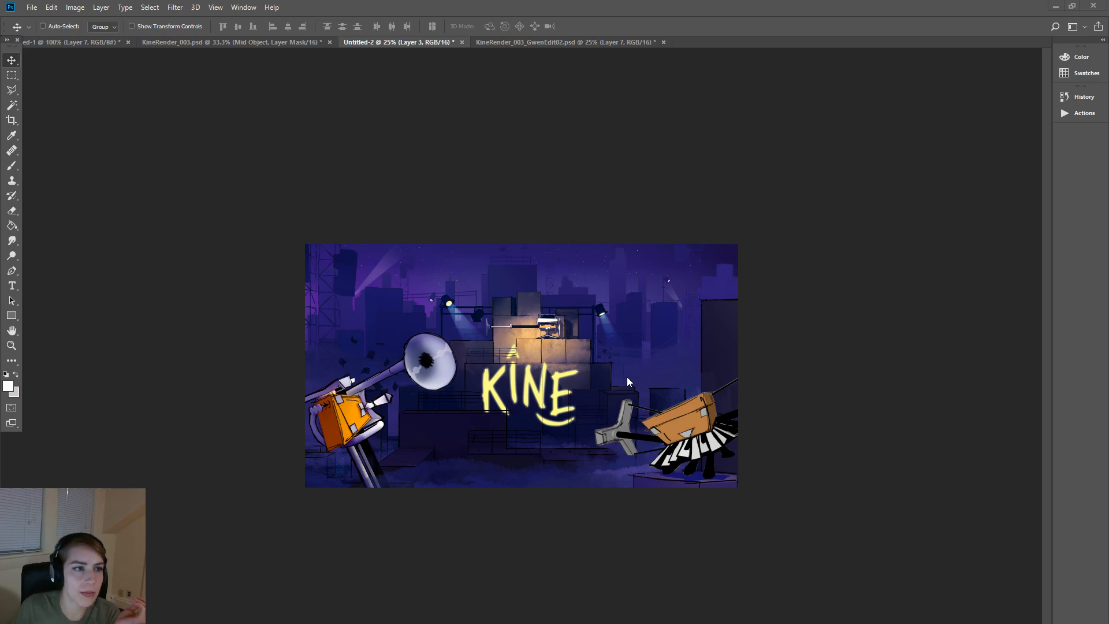
- Compare KineRender_003_GwenEdit02.psd with Untitled-2 and KineRender_003.psd, checking the title and both foreground characters, ending on KineRender_003_GwenEdit02.psd
click(587, 42)
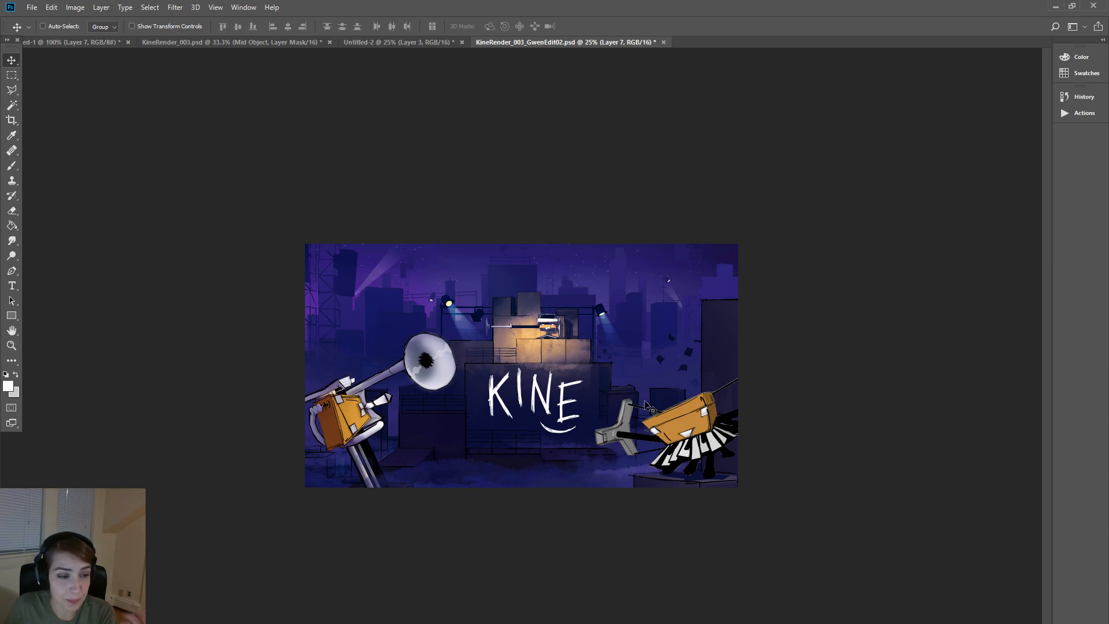
click(433, 42)
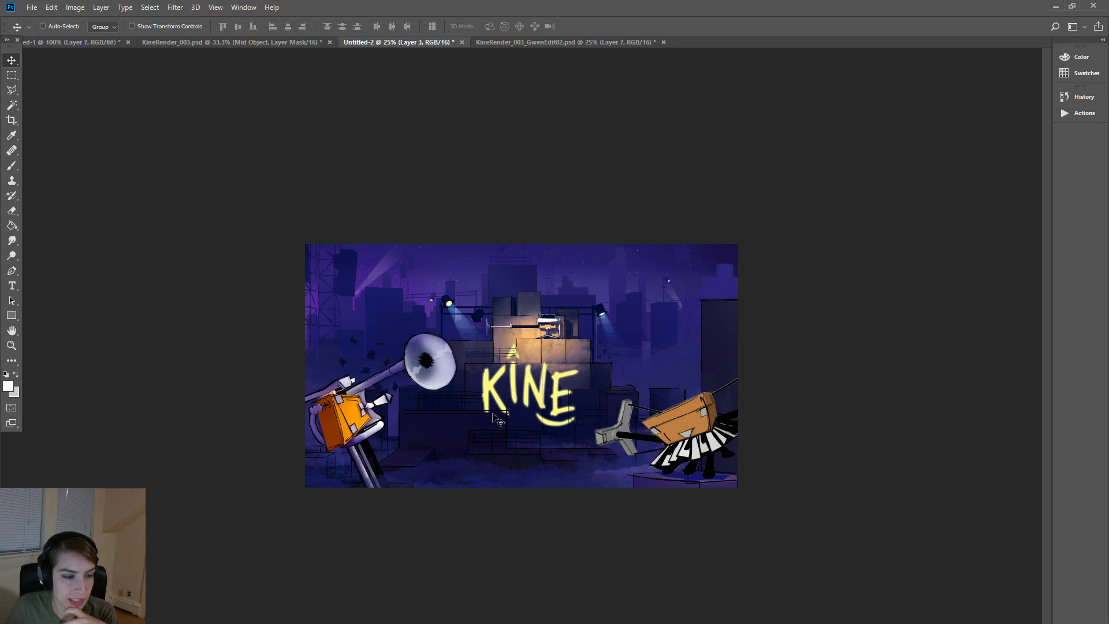
click(560, 42)
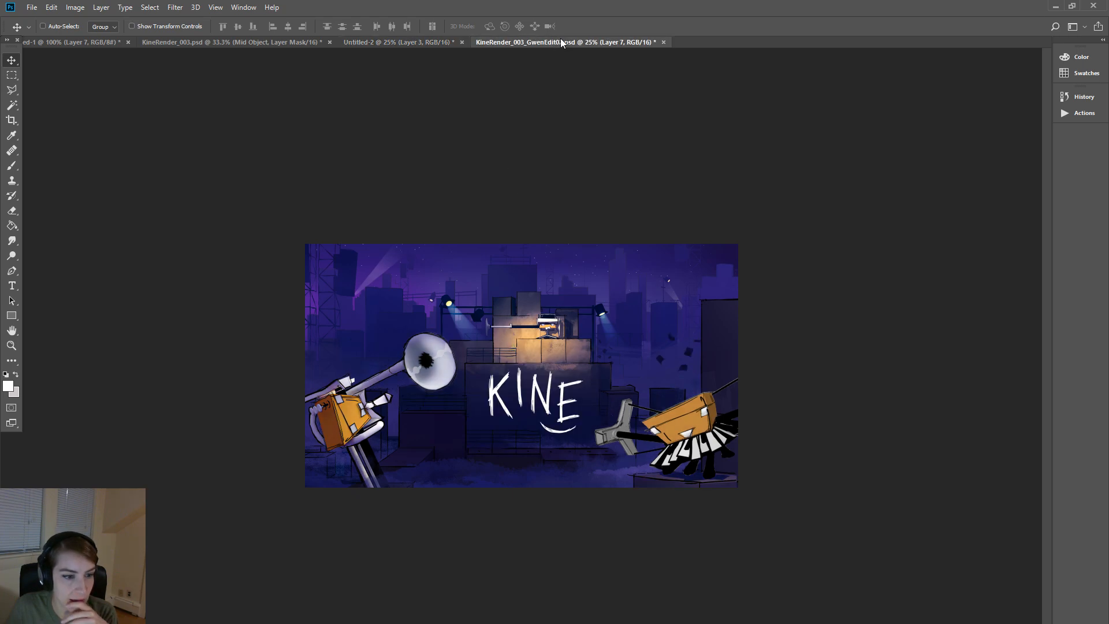
click(203, 45)
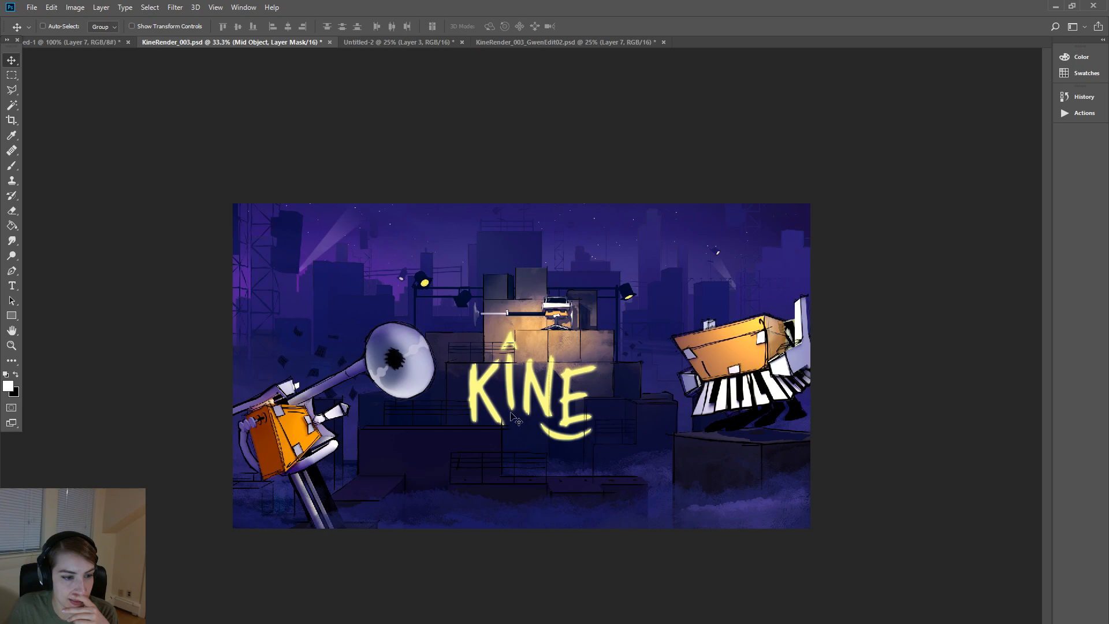
click(567, 43)
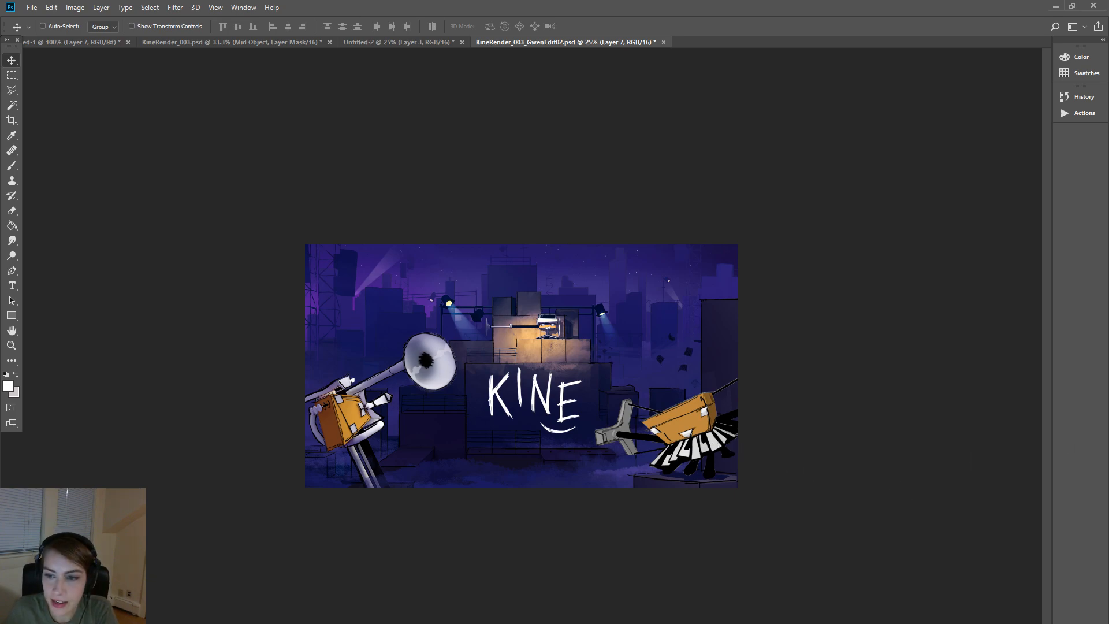
click(441, 42)
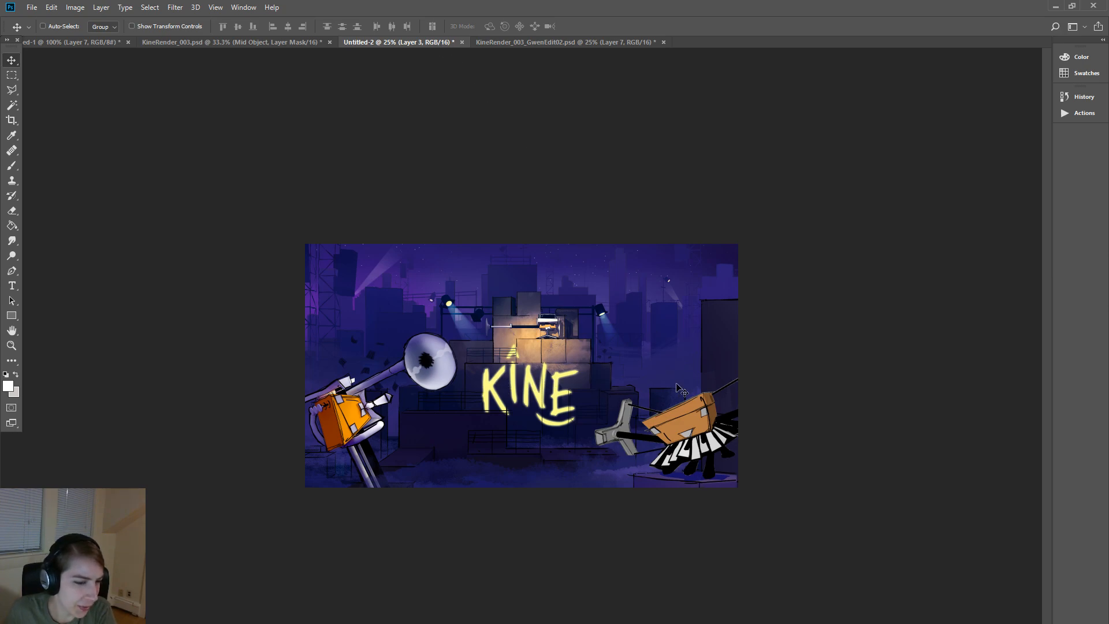
click(572, 42)
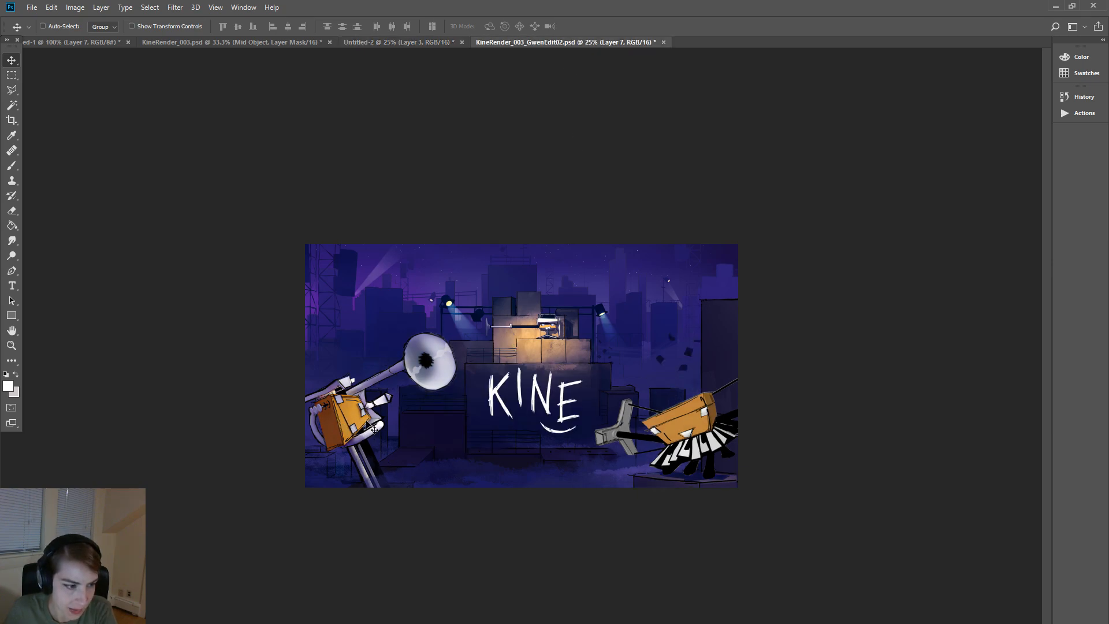
click(442, 43)
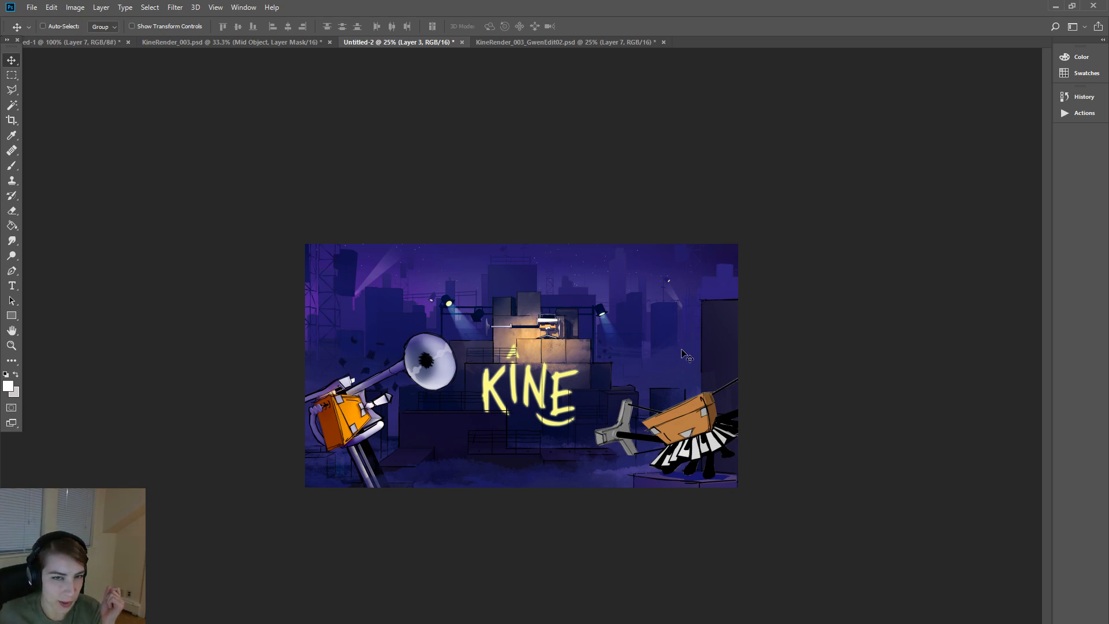
click(575, 42)
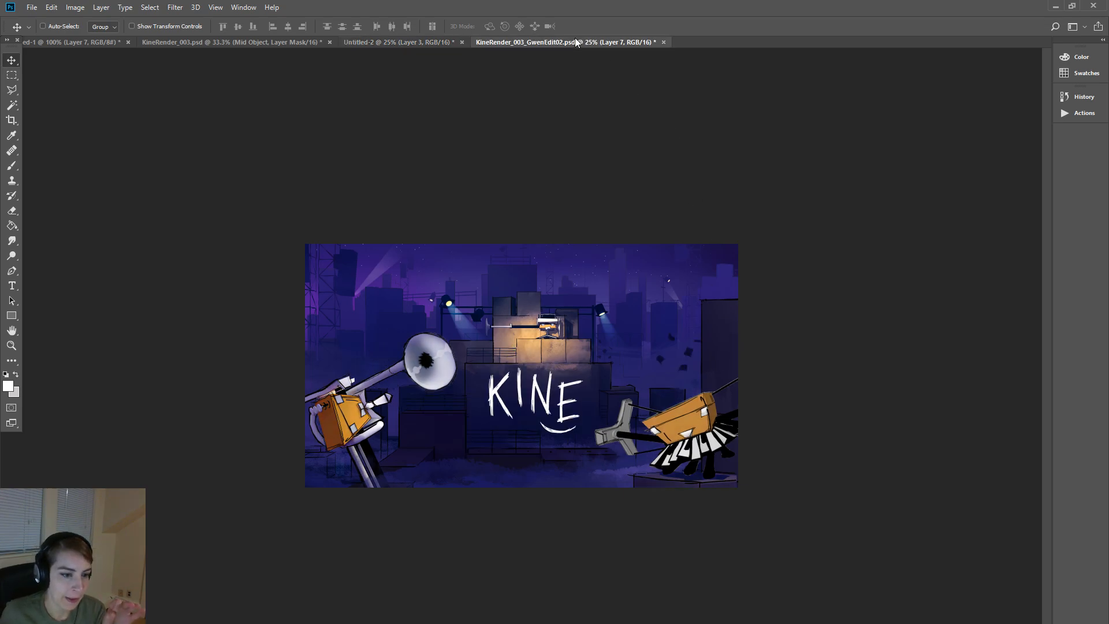
- Examine the piano character in KineRender_003_GwenEdit02.psd up close, and return to the whole composition at 50% zoom
click(14, 345)
drag(562, 358, 923, 557)
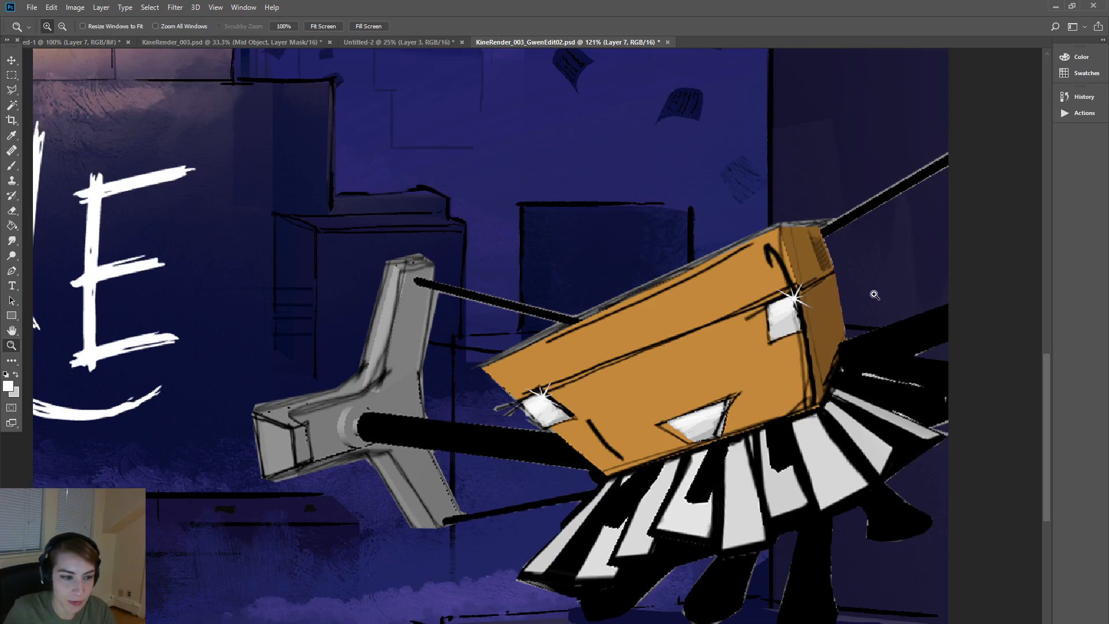
key(ctrl+minus)
key(ctrl+minus)
key(ctrl+minus)
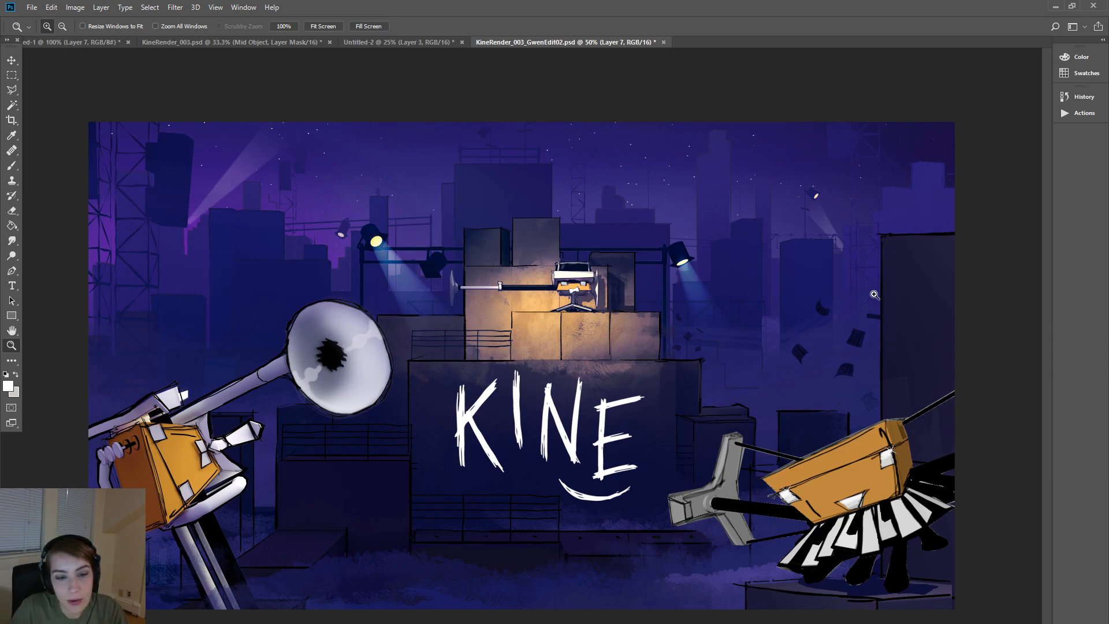
key(ctrl+minus)
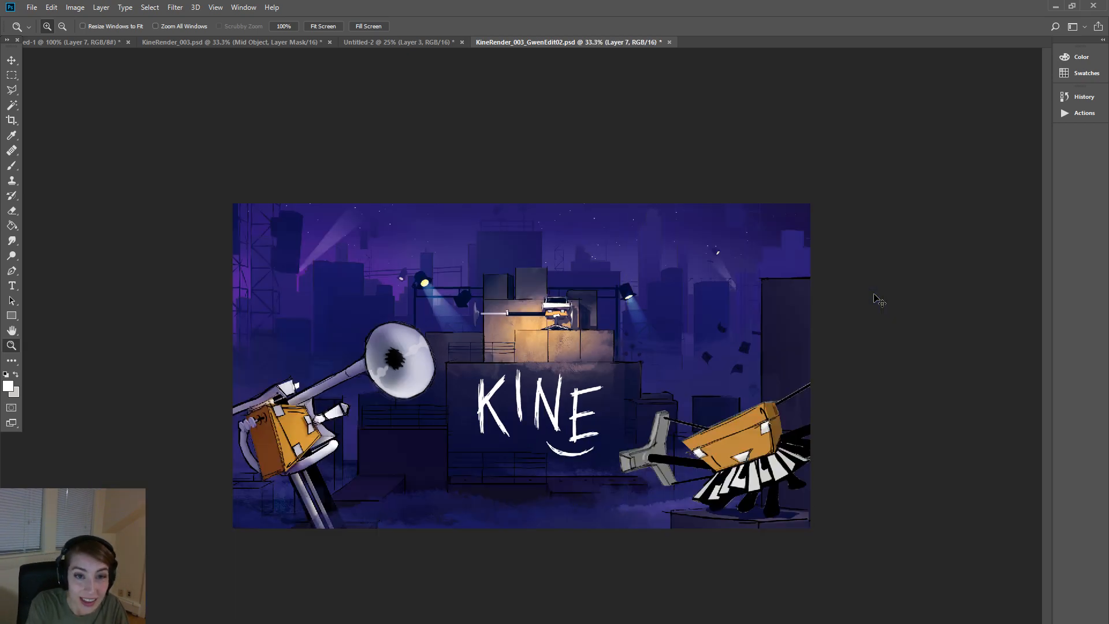
key(ctrl+plus)
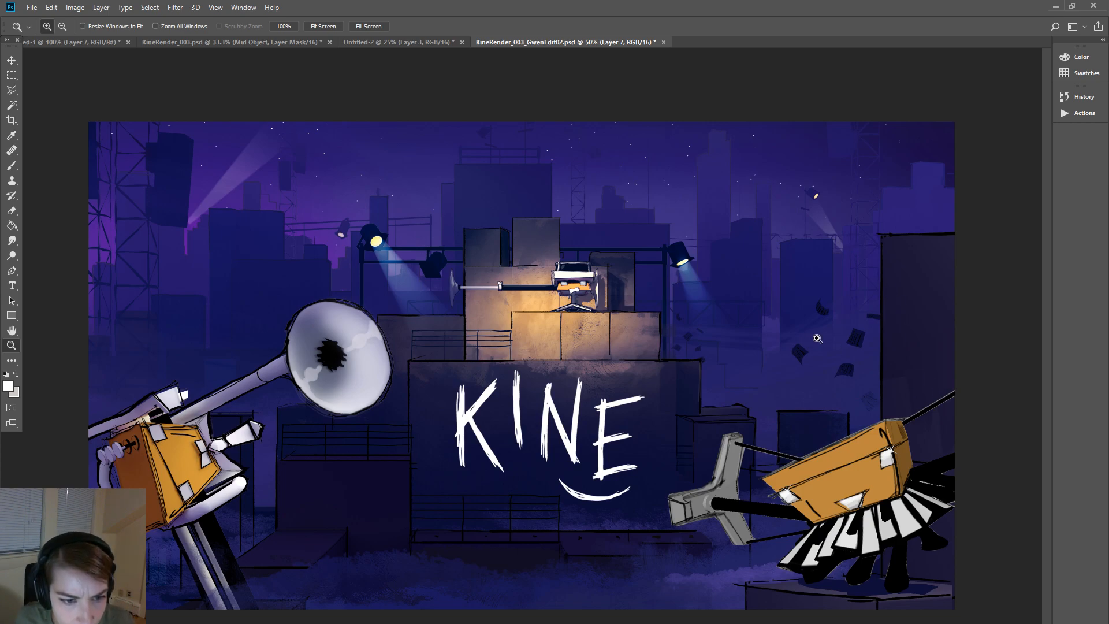
- Examine the flying sheet music above the piano character up close, and return to the whole composition at 50% zoom
drag(805, 276, 1017, 498)
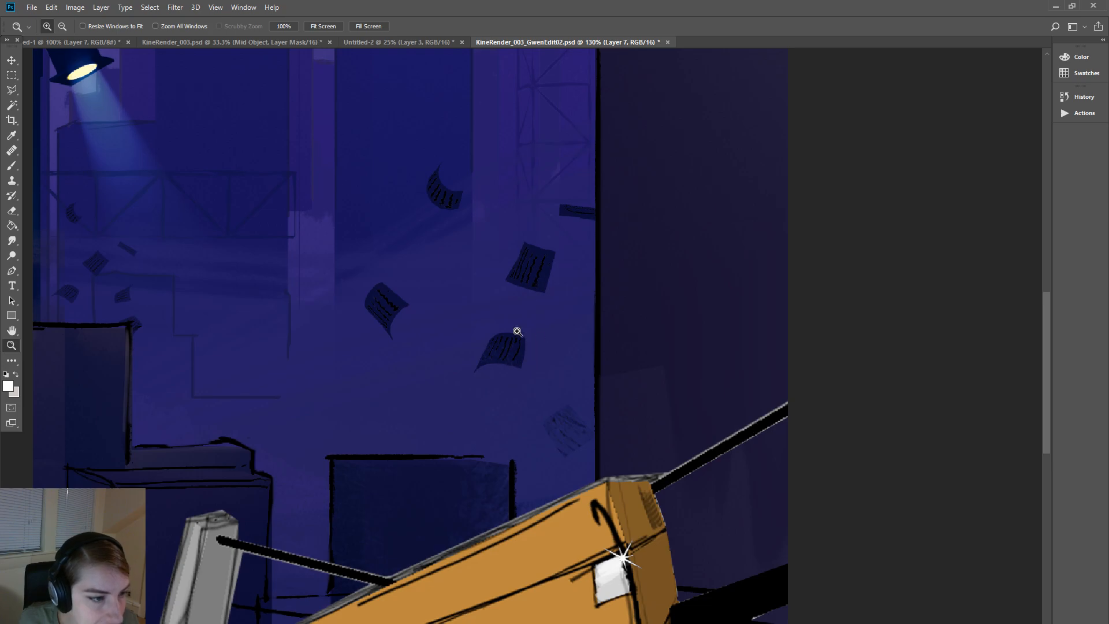
key(ctrl+minus)
key(ctrl+minus)
key(ctrl+minus)
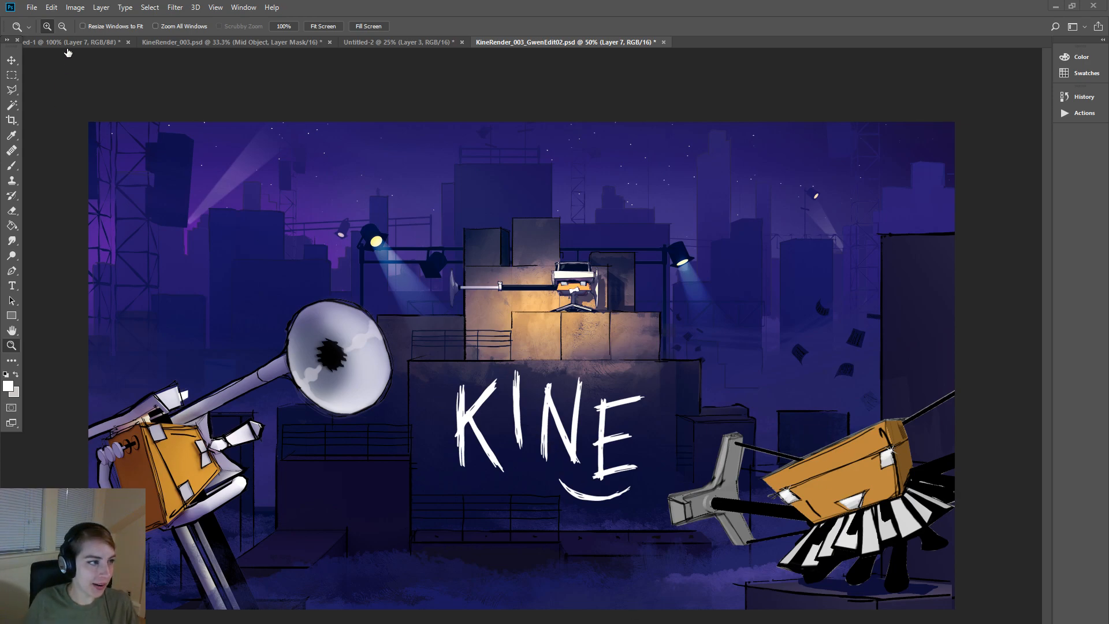
- Open the kine_black.png lettering as a separate document
click(67, 43)
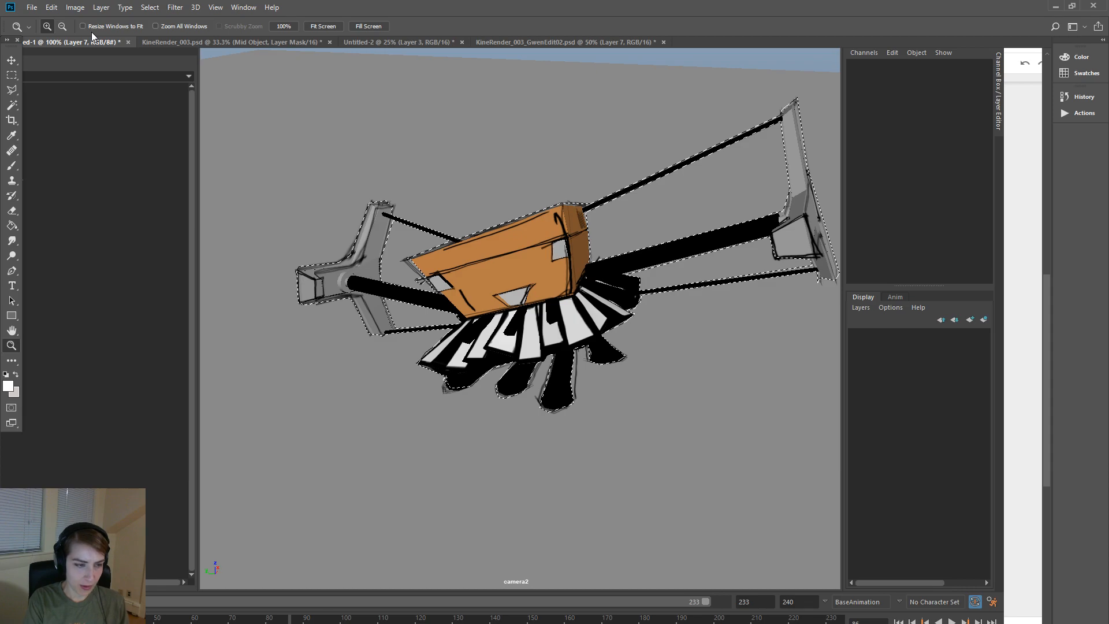
key(ctrl+o)
drag(227, 14, 504, 47)
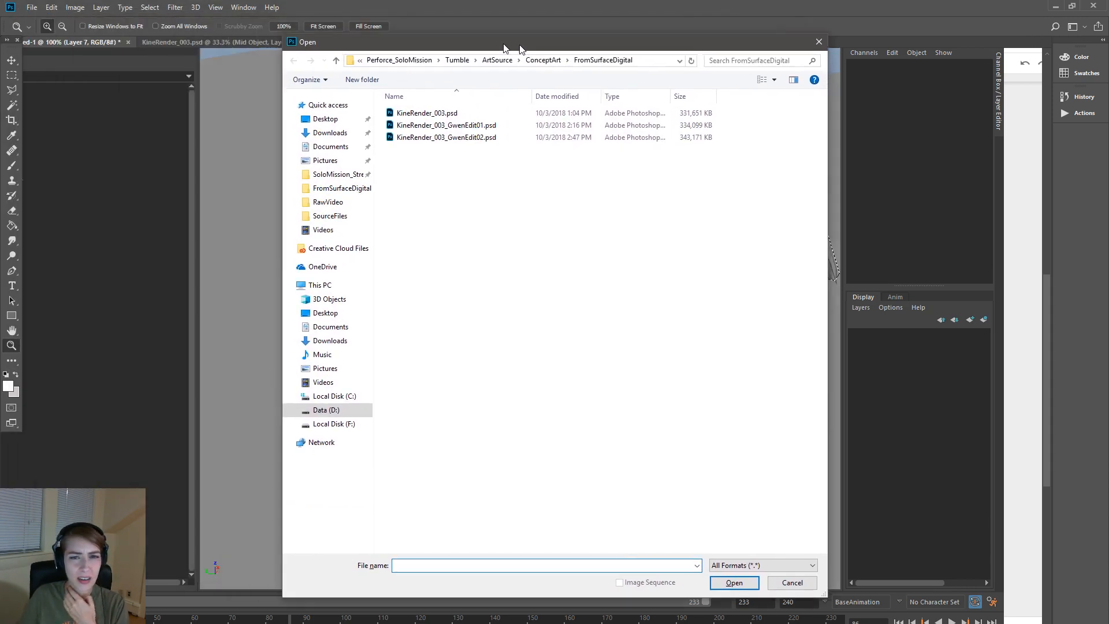
key(Escape)
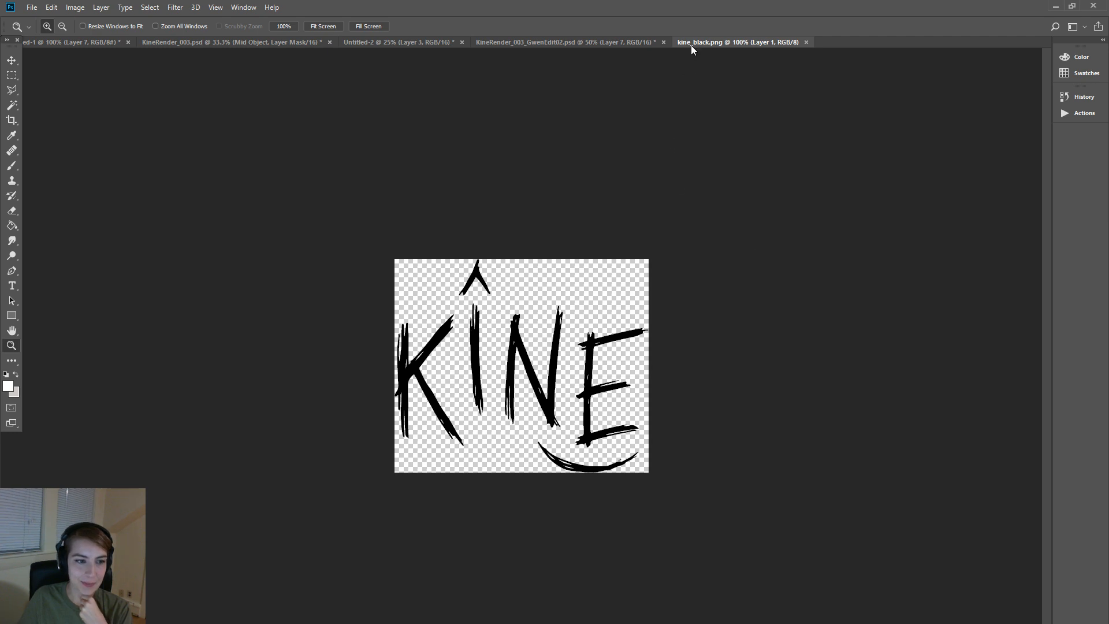
- Compare the kine_black.png lettering with the title in KineRender_003_GwenEdit02.psd, checking the latter at 25% and 50% zoom
click(577, 40)
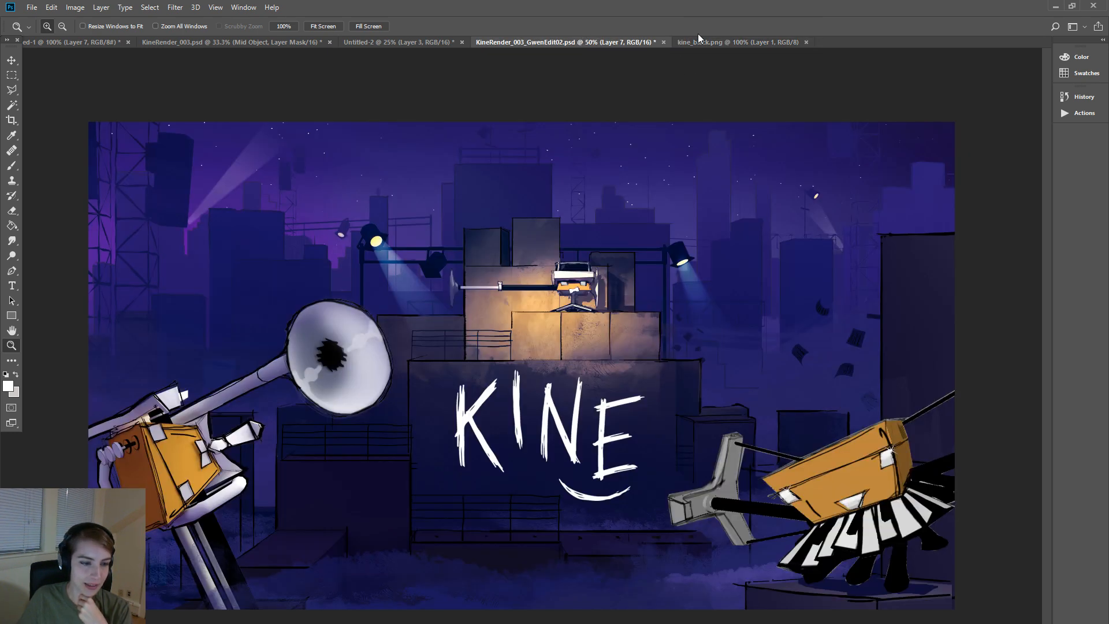
click(727, 43)
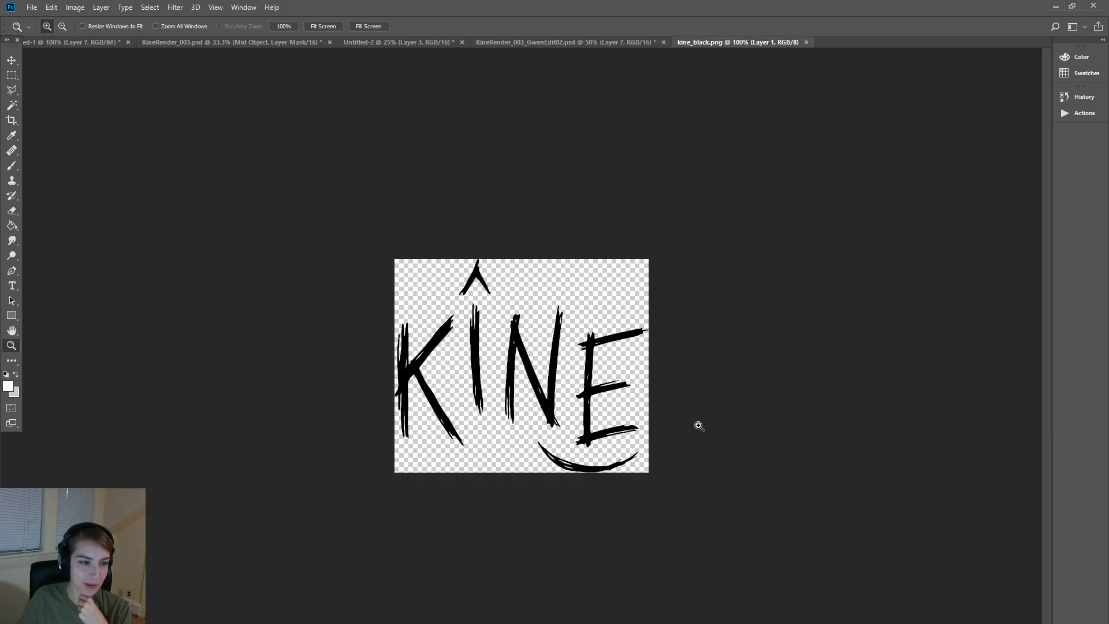
click(563, 41)
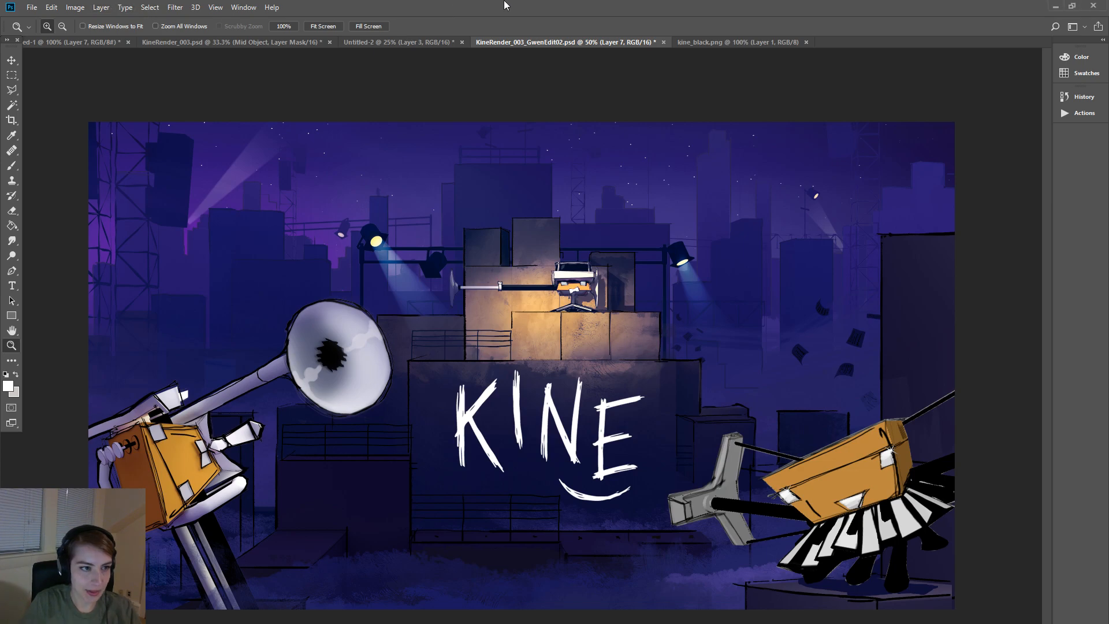
key(ctrl+minus)
key(ctrl+minus)
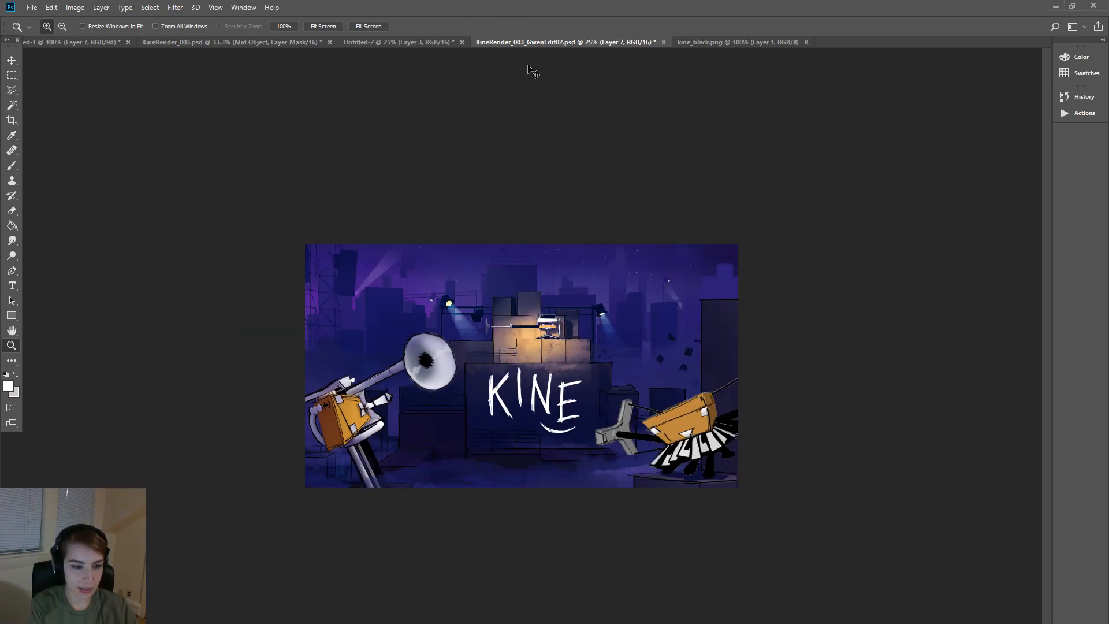
key(ctrl+plus)
key(ctrl+plus)
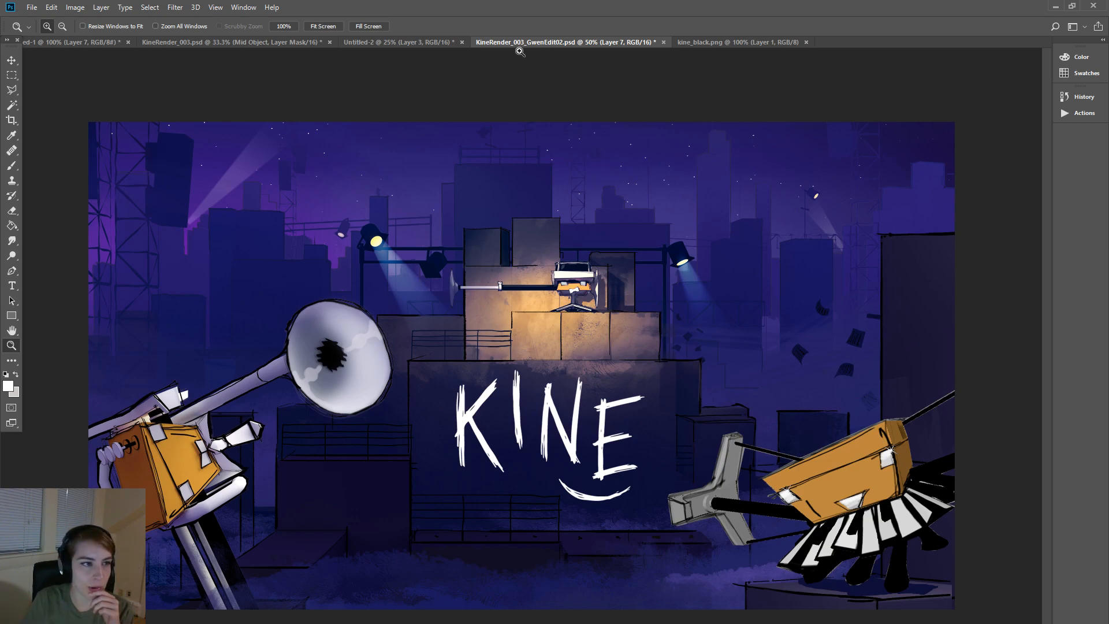
- Compare the composition in Untitled-2 and KineRender_003.psd with KineRender_003_GwenEdit02.psd, ending on KineRender_003_GwenEdit02.psd
click(417, 42)
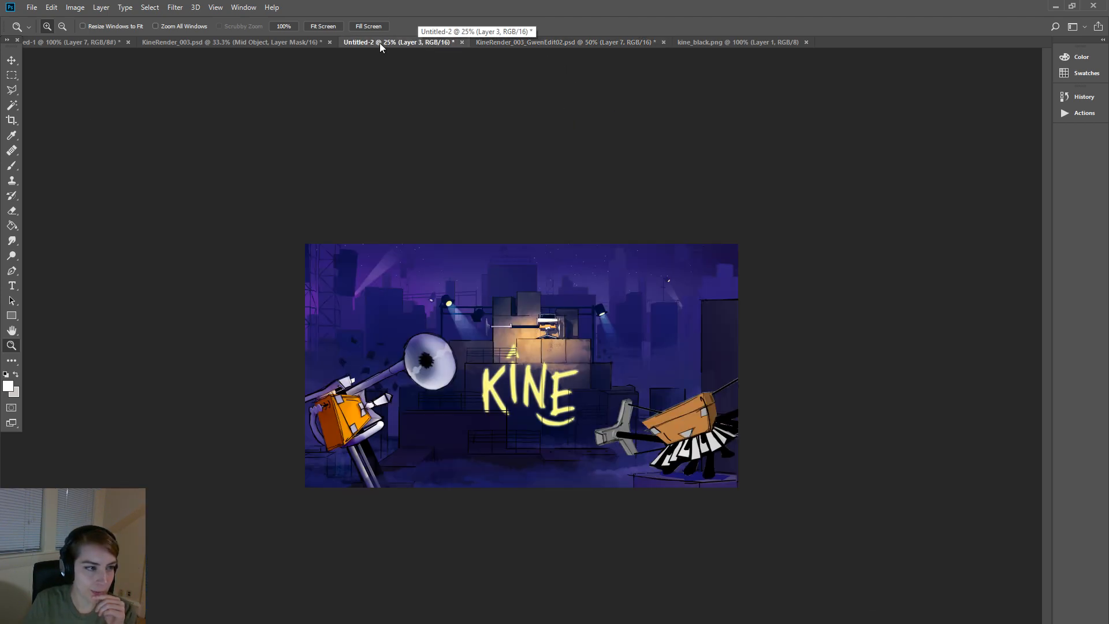
click(274, 44)
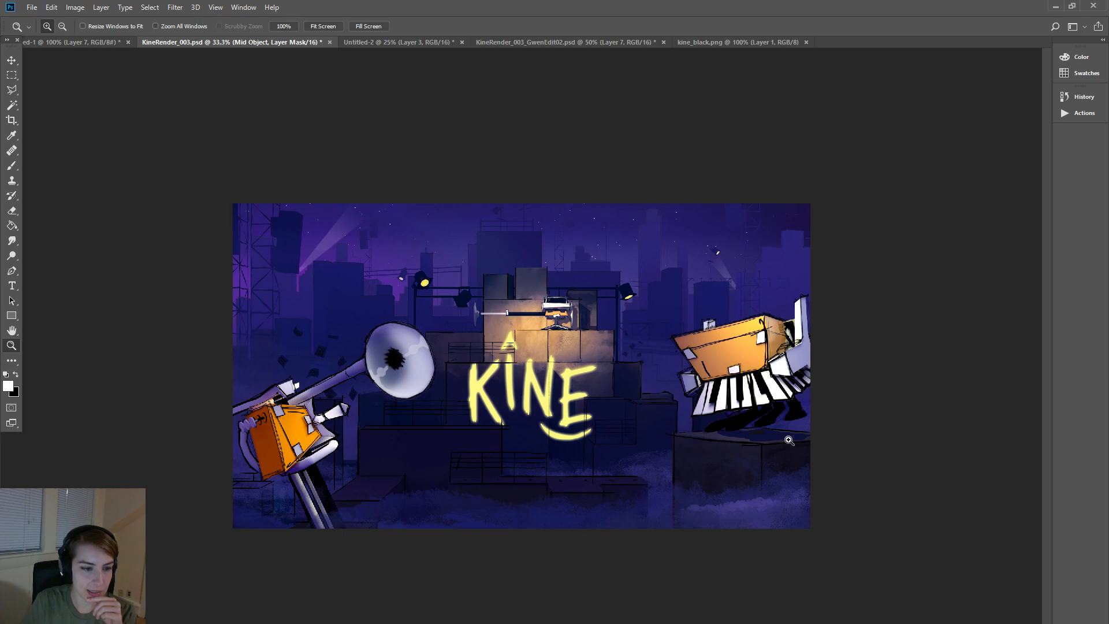
click(623, 42)
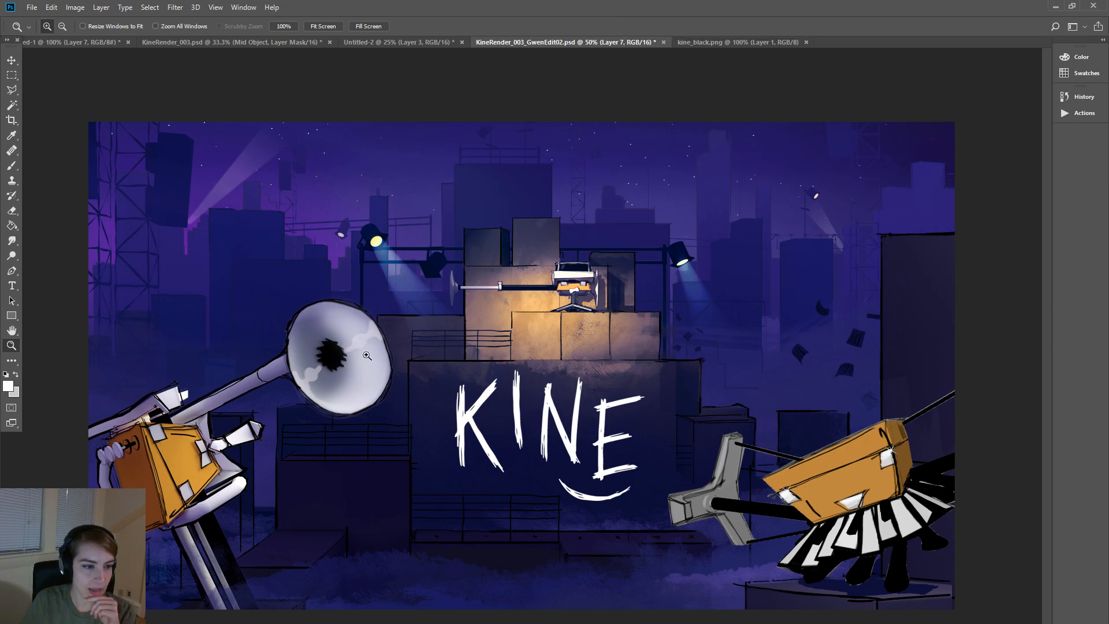
- Examine how KineRender_003_GwenEdit02.psd reads at different sizes, from 8.33% thumbnail size up to 50% zoom
alt+scroll(523, 354, down, 4)
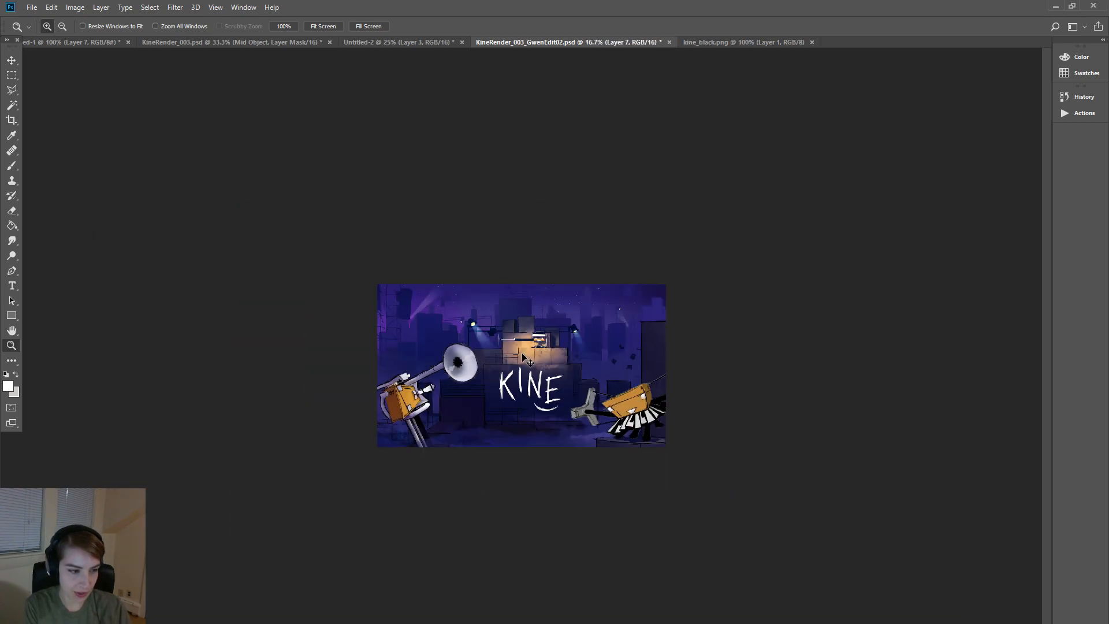
alt+scroll(523, 354, down, 1)
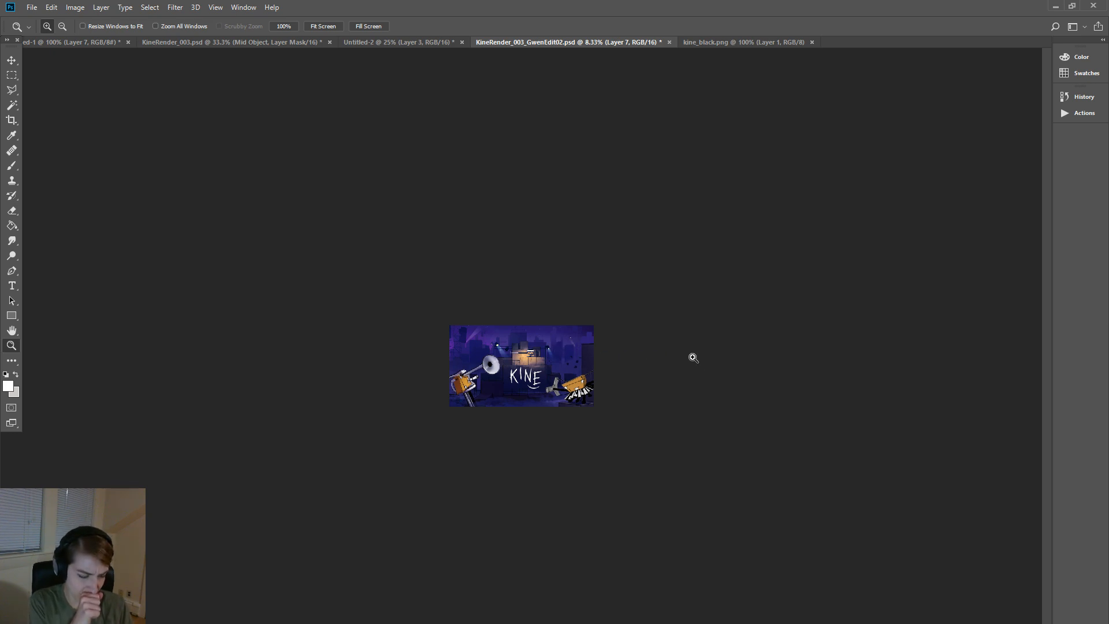
key(ctrl+shift+s)
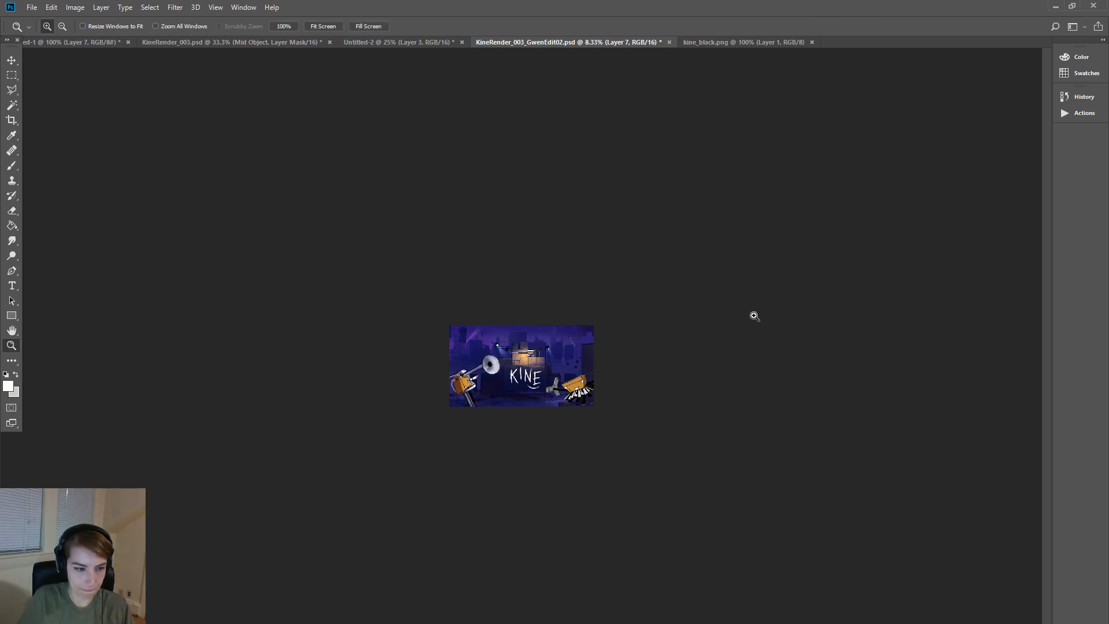
key(ctrl+plus)
key(ctrl+plus)
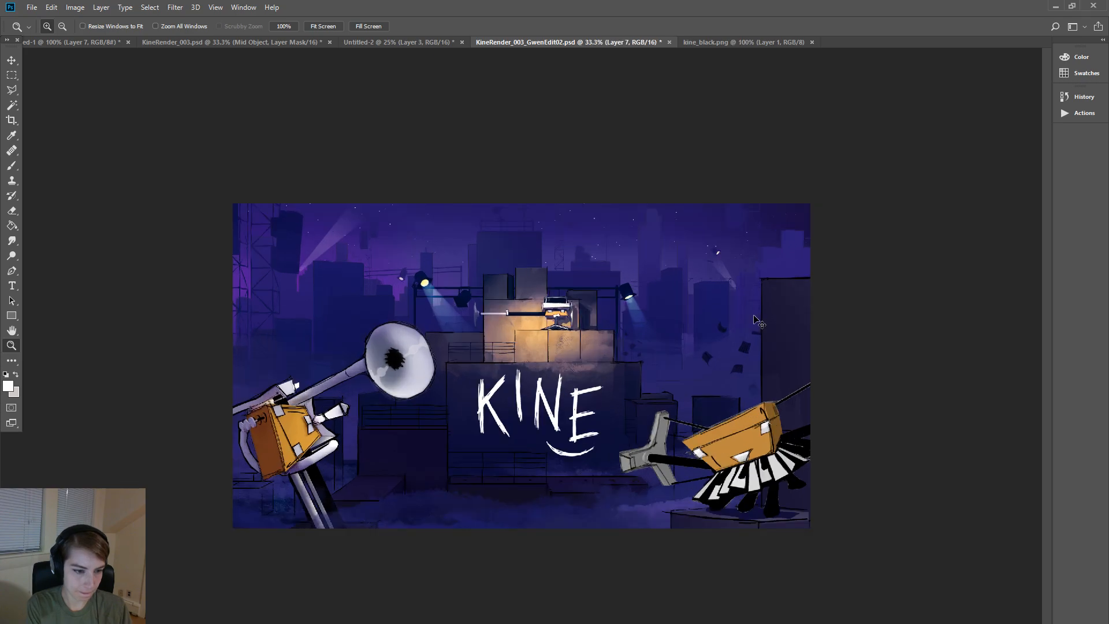
key(ctrl+minus)
key(ctrl+minus)
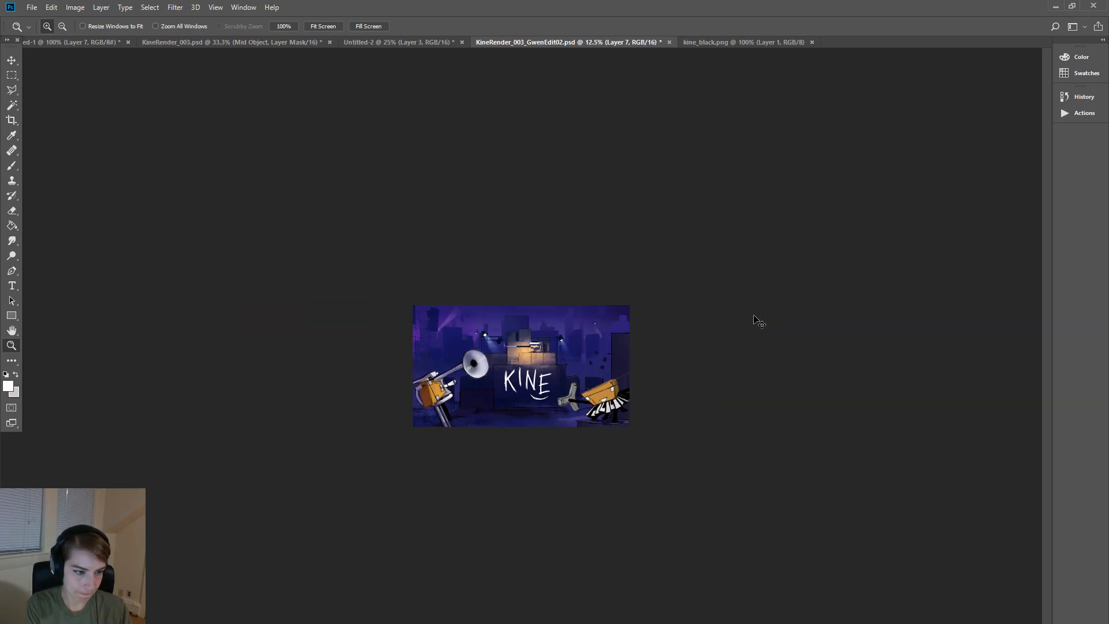
key(ctrl+plus)
key(ctrl+plus)
key(ctrl+plus)
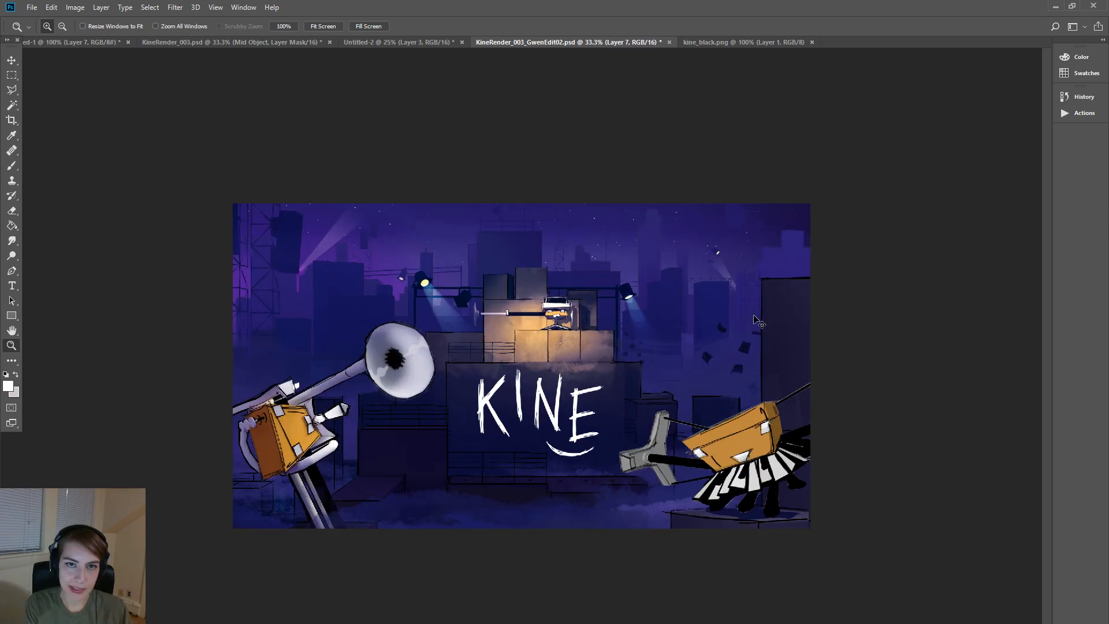
key(ctrl+minus)
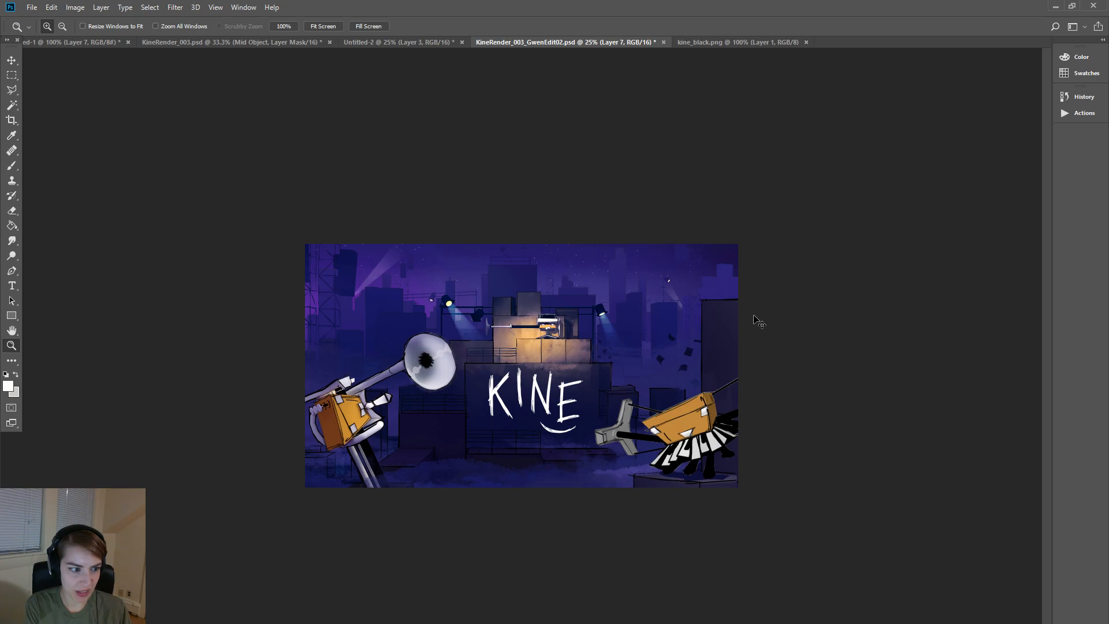
key(ctrl+plus)
key(ctrl+plus)
key(ctrl+minus)
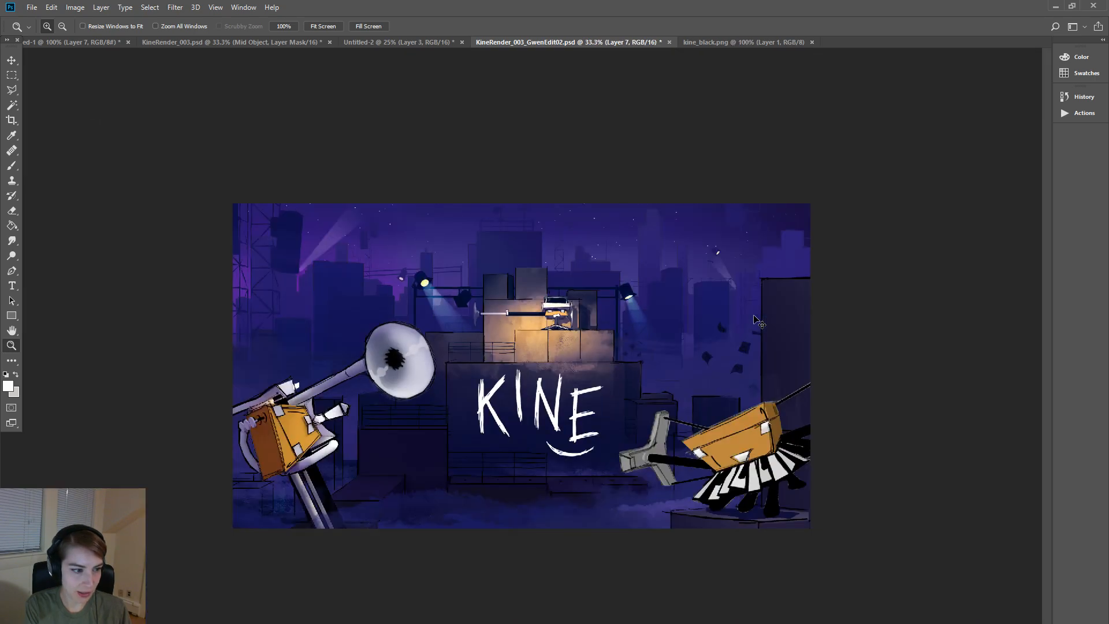
key(ctrl+minus)
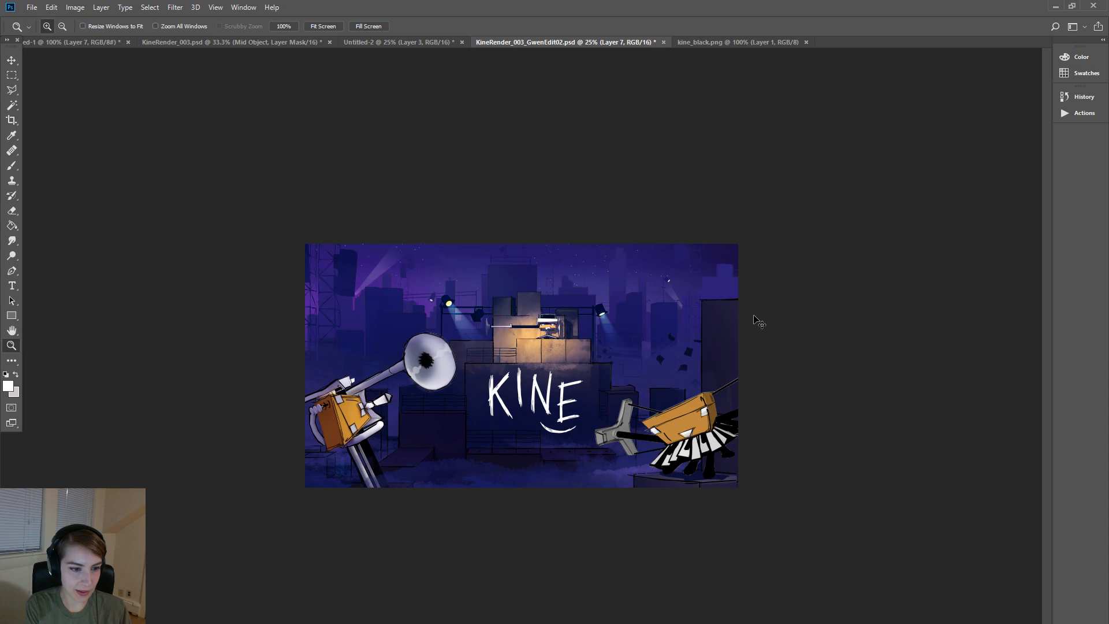
key(ctrl+plus)
key(ctrl+plus)
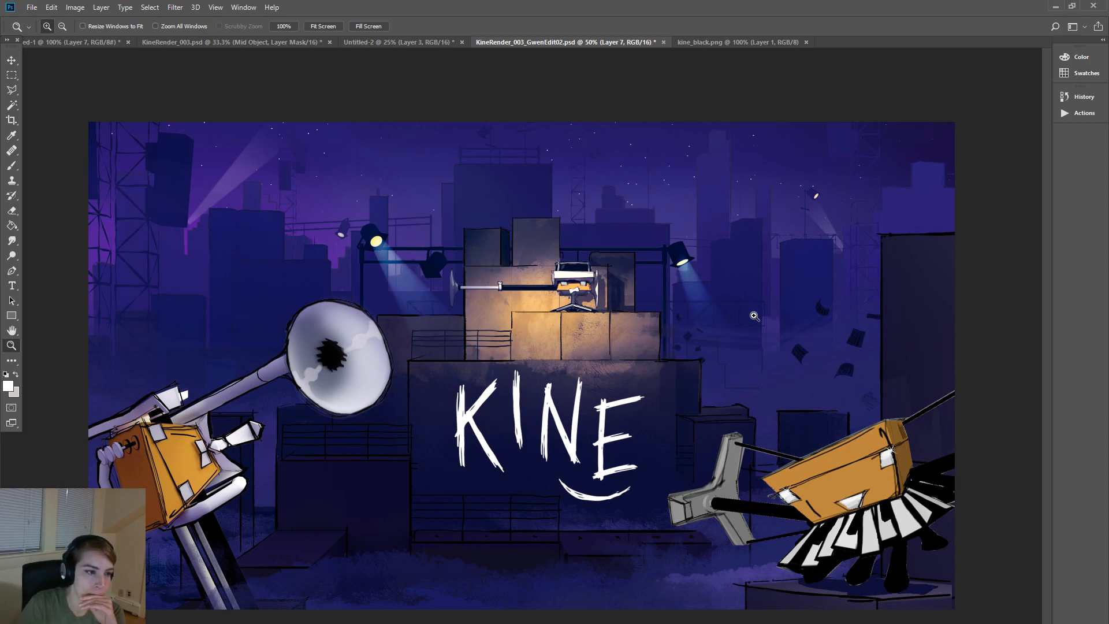
- Check the title and foreground characters of KineRender_003_GwenEdit02.psd against Untitled-2 and KineRender_003.psd again, ending on KineRender_003_GwenEdit02.psd
click(416, 39)
click(305, 45)
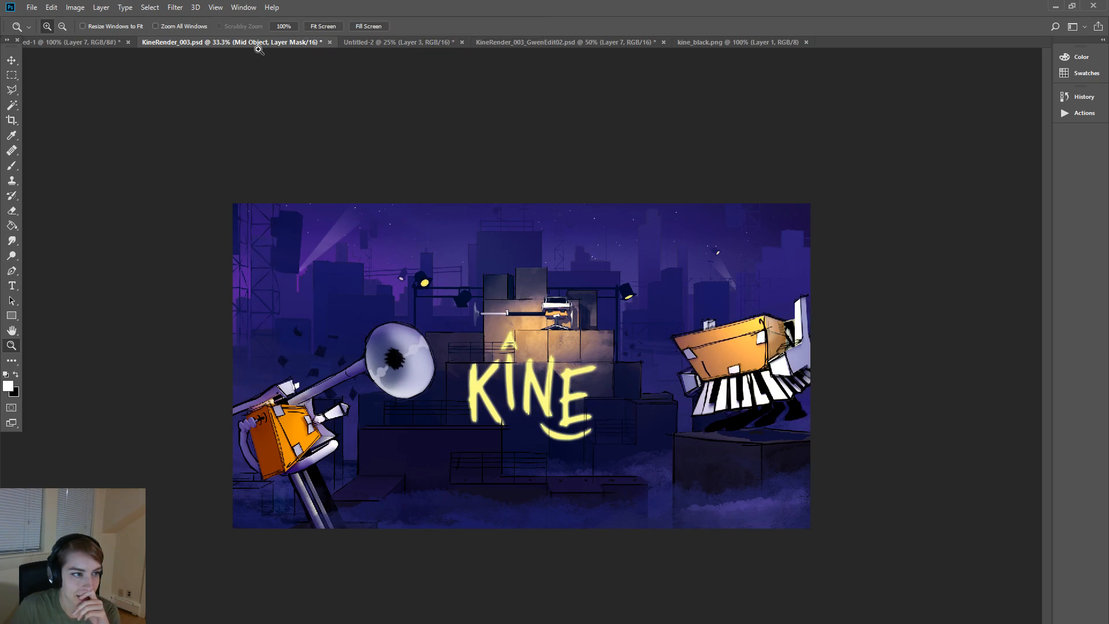
click(538, 48)
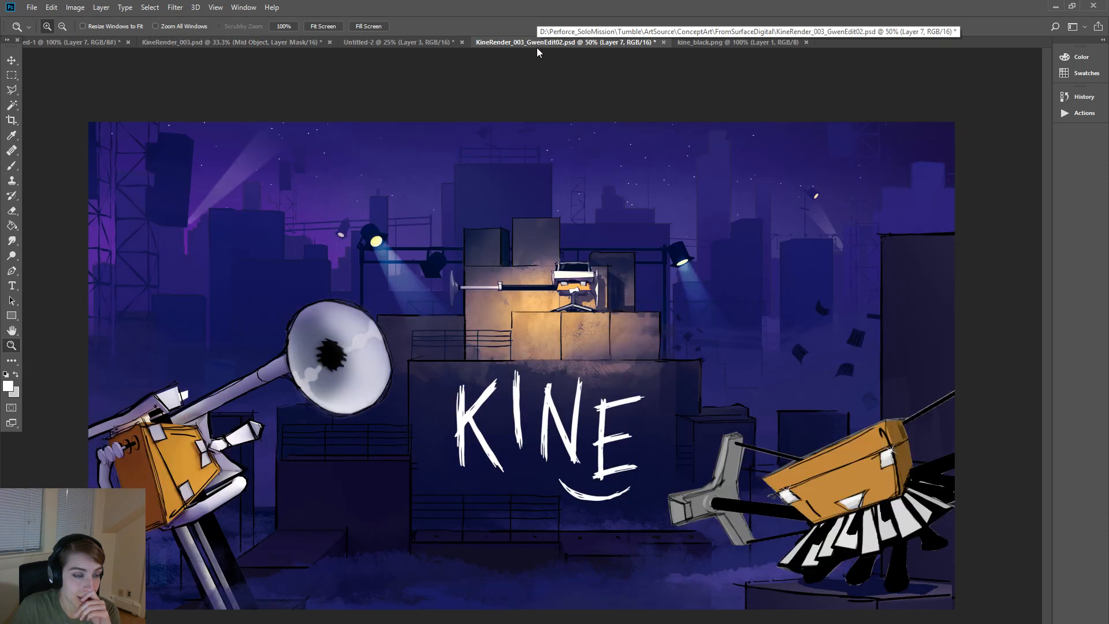
click(249, 46)
click(562, 42)
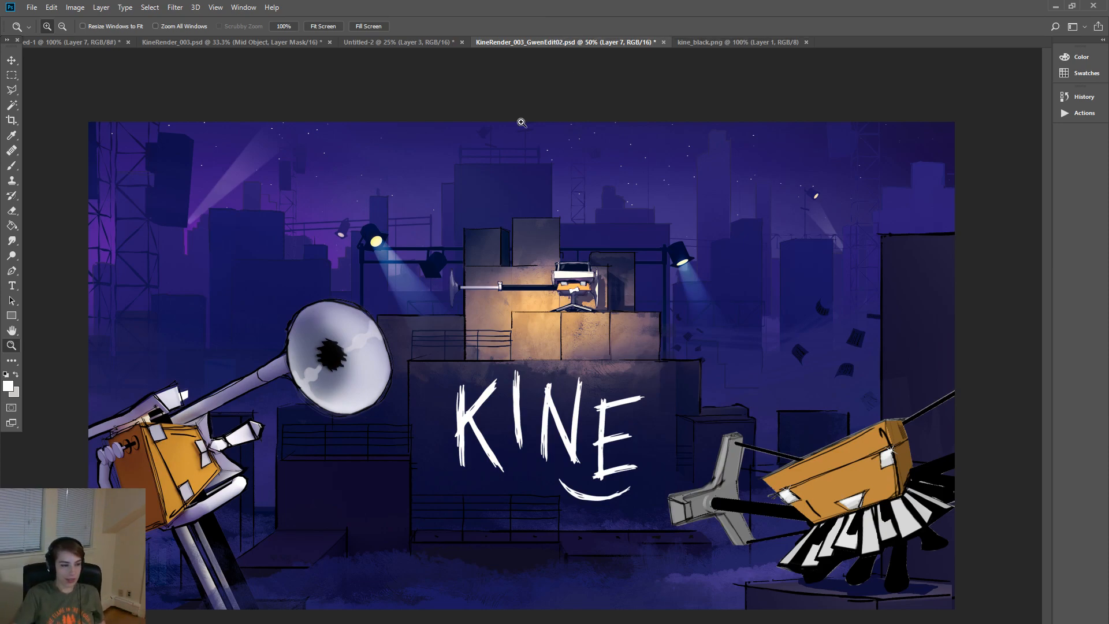
- Select the Euler layer group containing the horn character with the Move tool
click(14, 65)
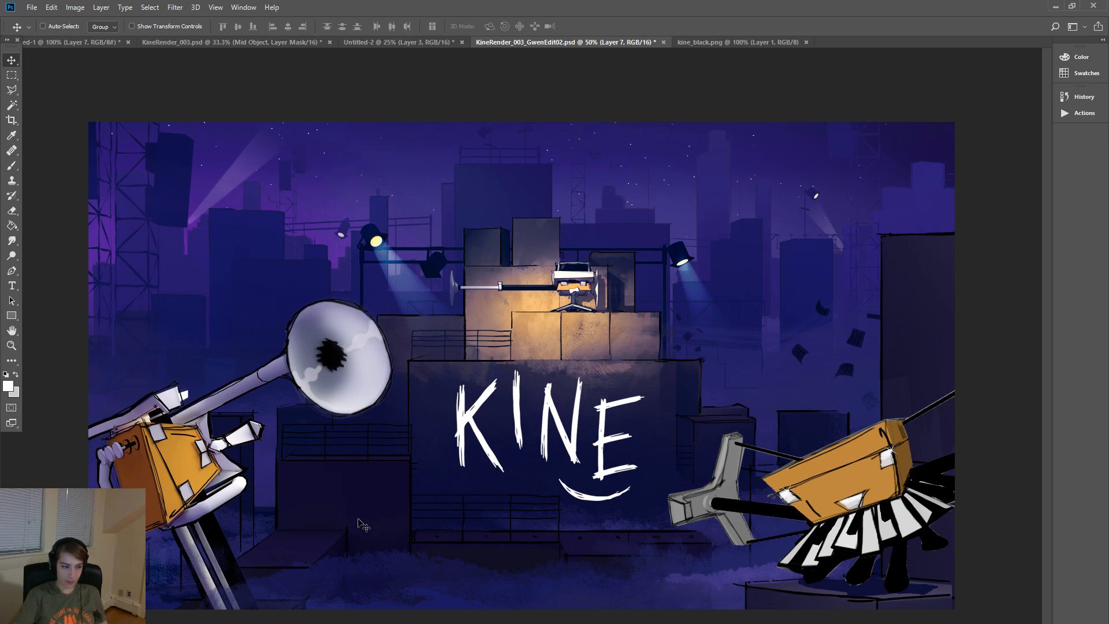
right_click(354, 369)
click(422, 403)
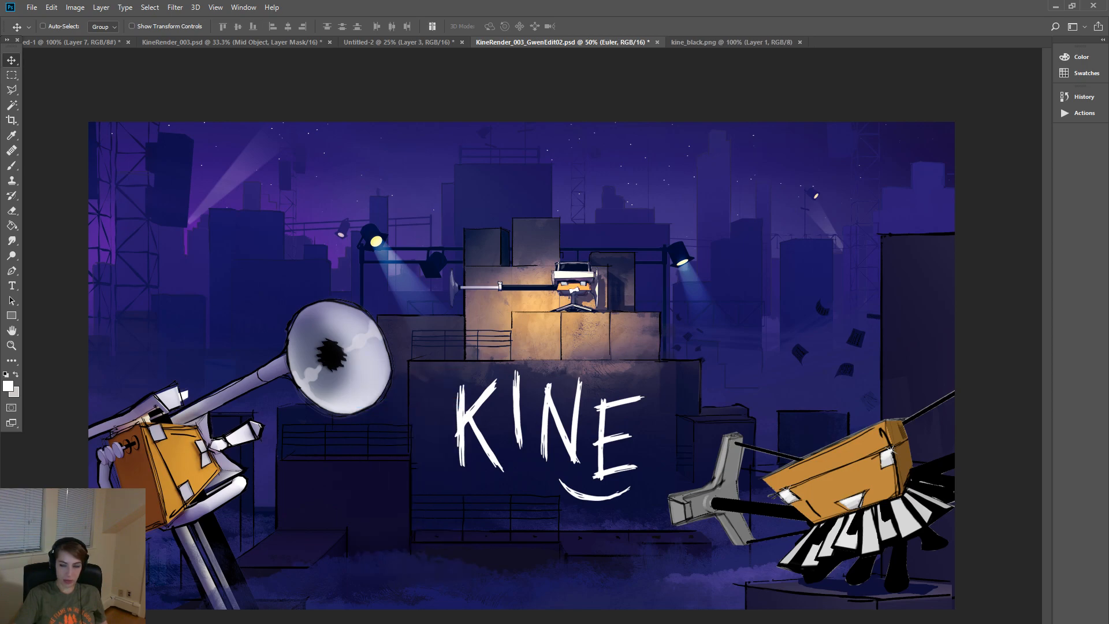
- Try moving the Euler horn character lower, higher and further inward while viewing the art at reduced zoom, and undo the moves
drag(165, 523, 178, 573)
key(ctrl+minus)
key(ctrl+minus)
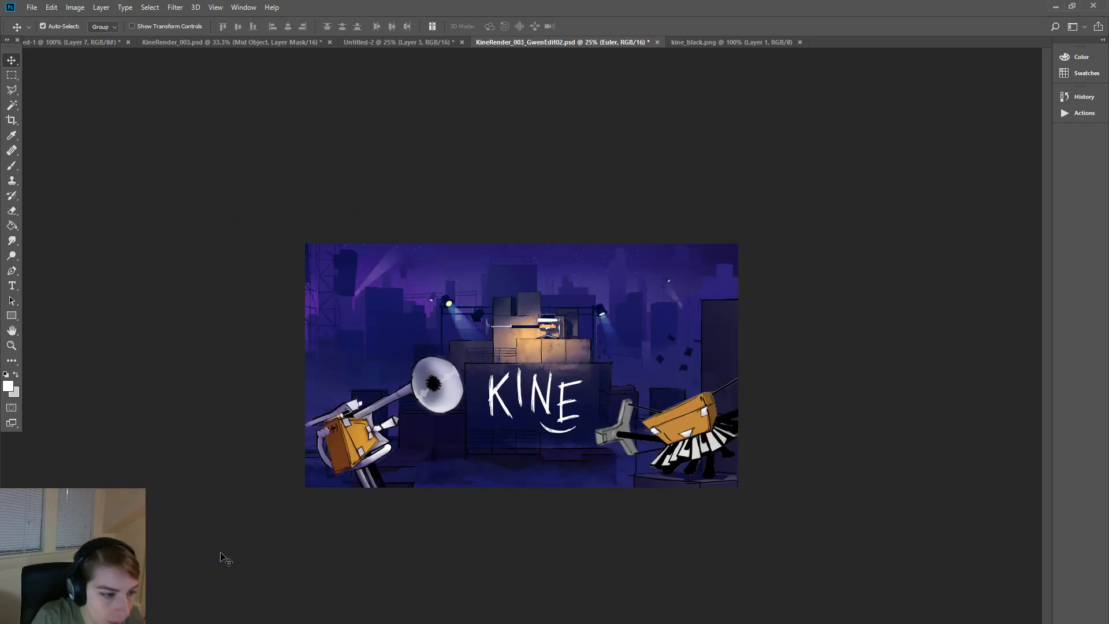
key(ctrl+minus)
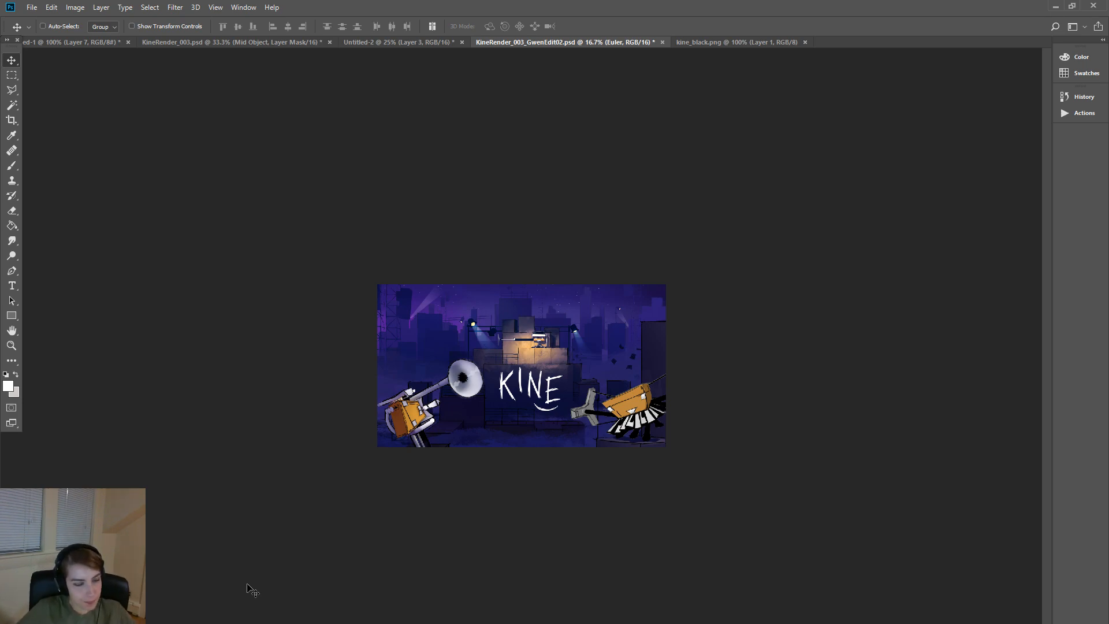
drag(407, 419, 426, 396)
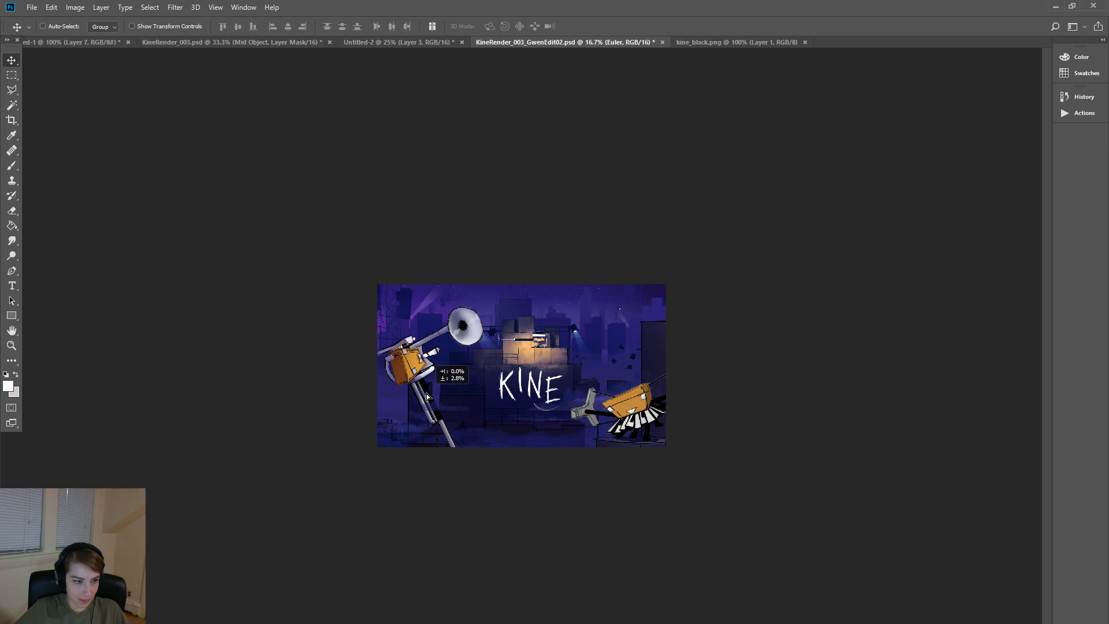
drag(427, 395, 435, 426)
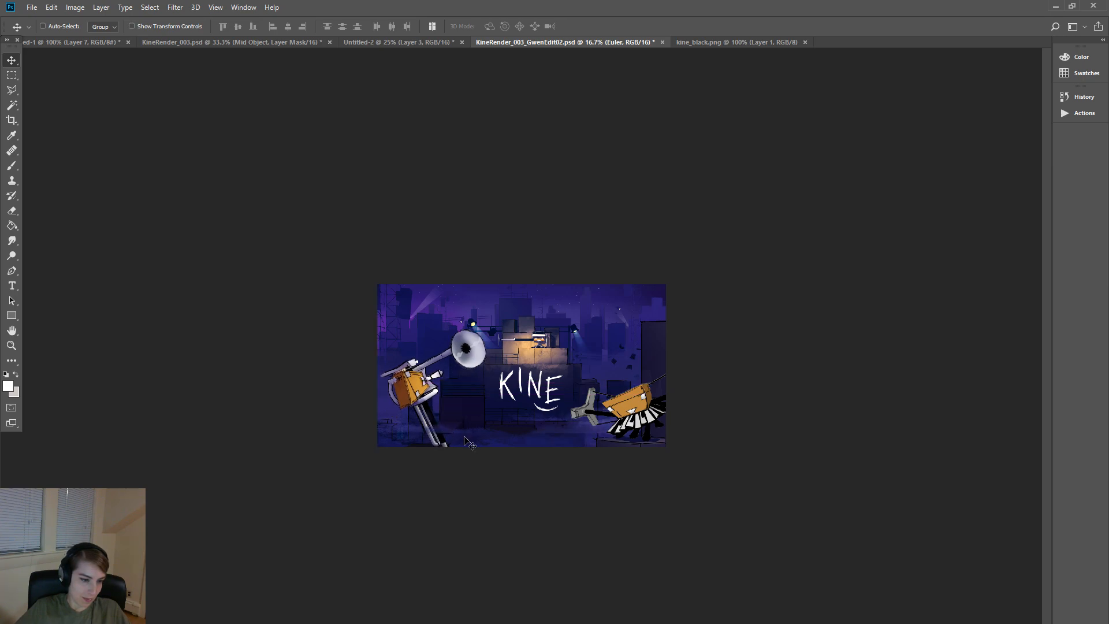
drag(465, 442, 430, 394)
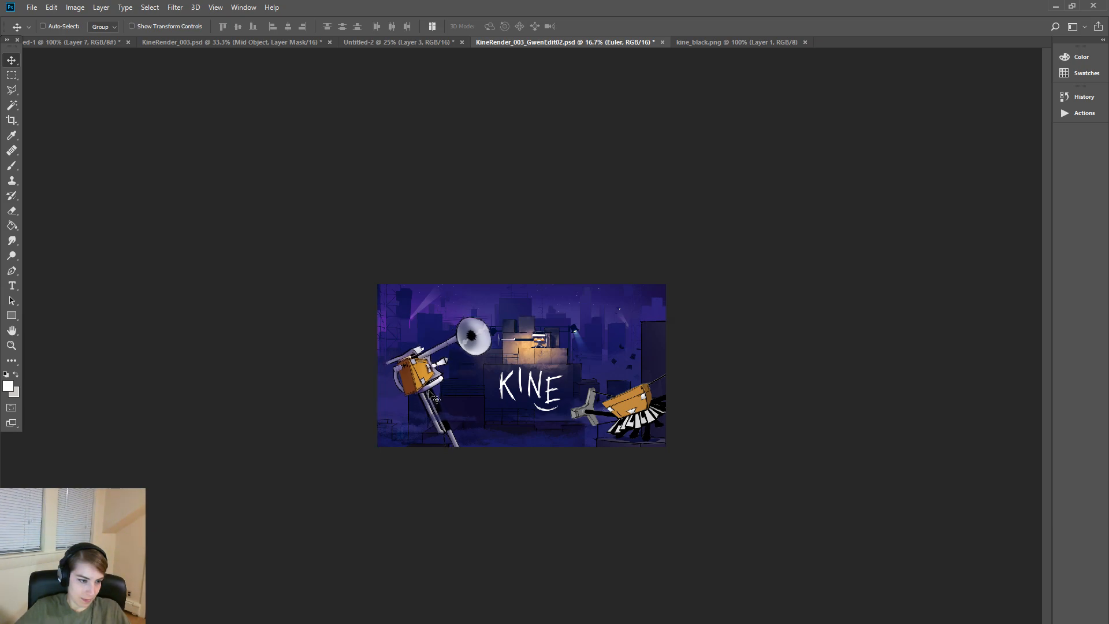
key(ctrl+z)
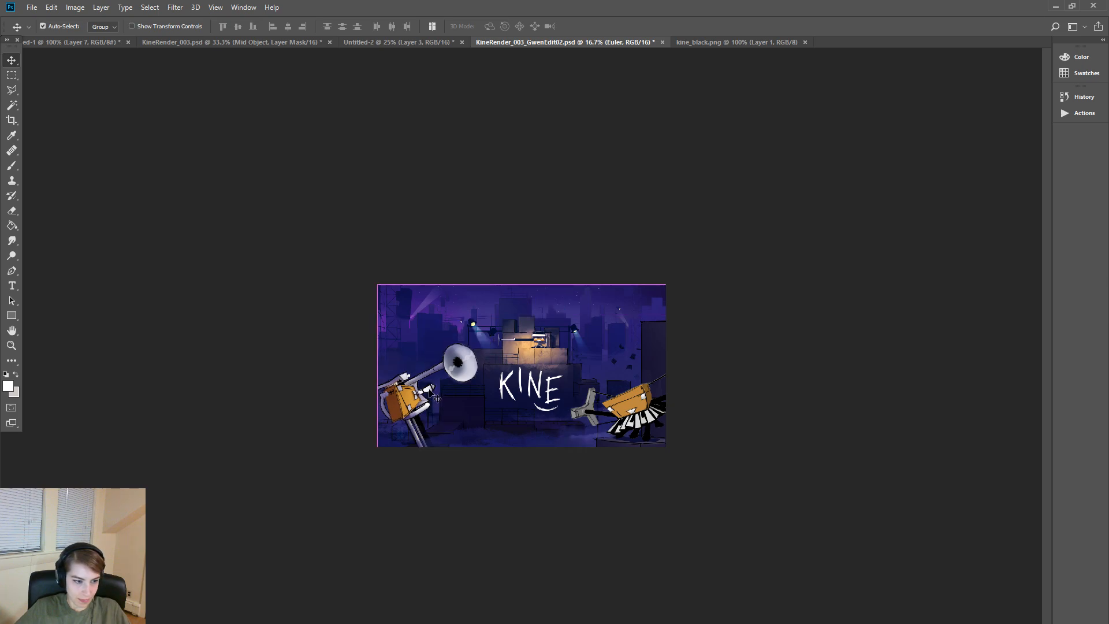
- Enlarge KineRender_003_GwenEdit02.psd with the Zoom tool to view the whole composition at 50%
click(11, 345)
drag(301, 234, 849, 563)
key(ctrl+minus)
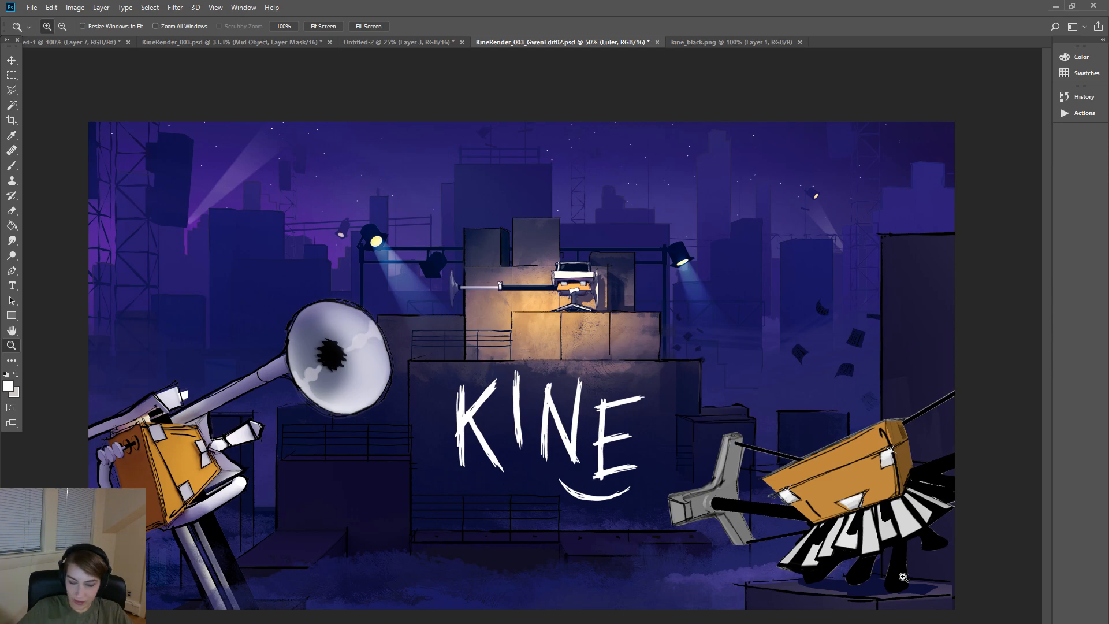
- Try moving the Euler horn character up and slightly inward at 33.3% zoom, adjusting its height, and undo the moves
alt+click(635, 573)
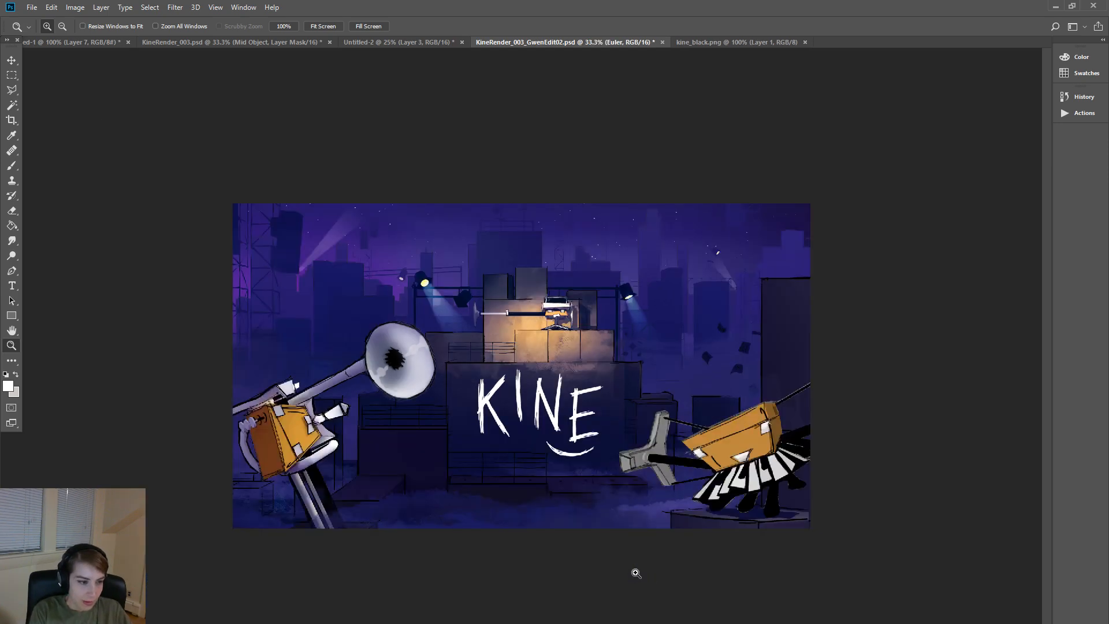
click(11, 59)
drag(248, 457, 273, 363)
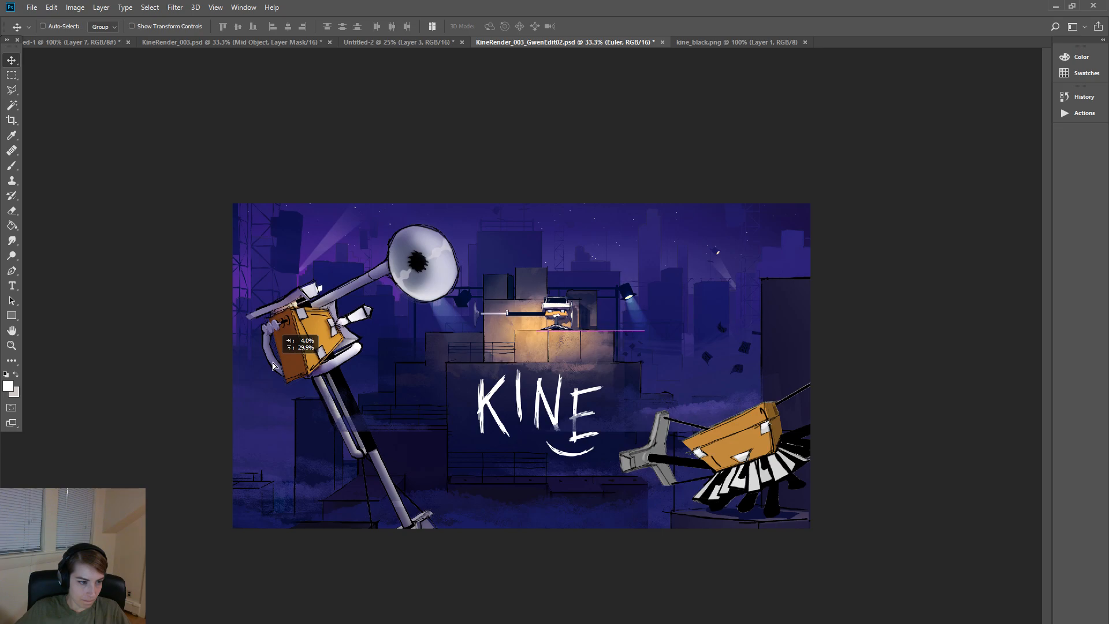
drag(272, 363, 272, 350)
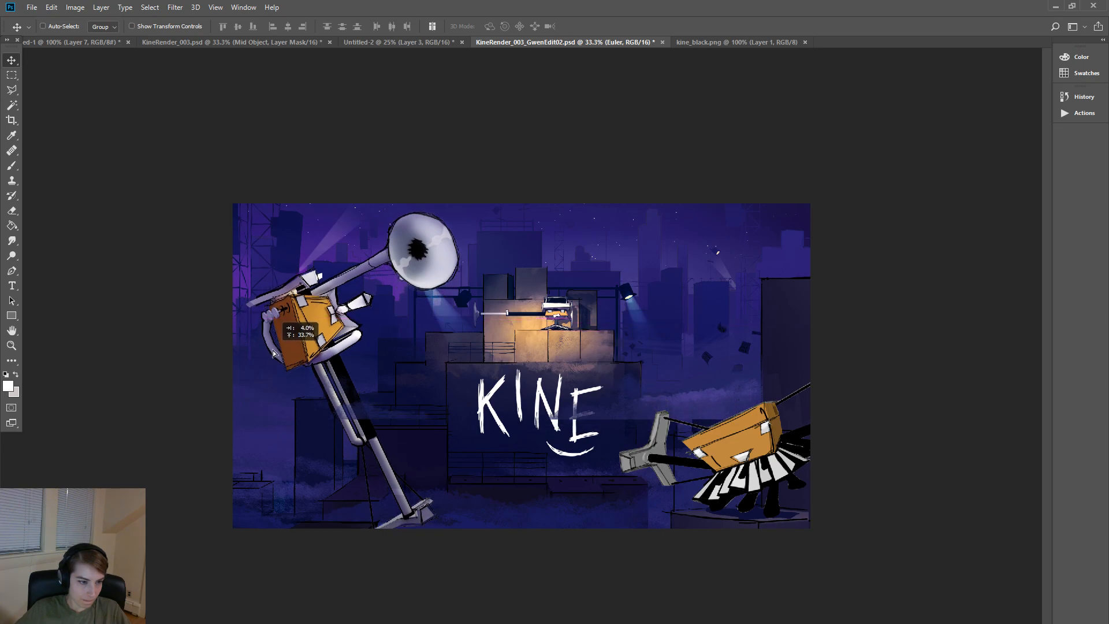
drag(273, 350, 274, 359)
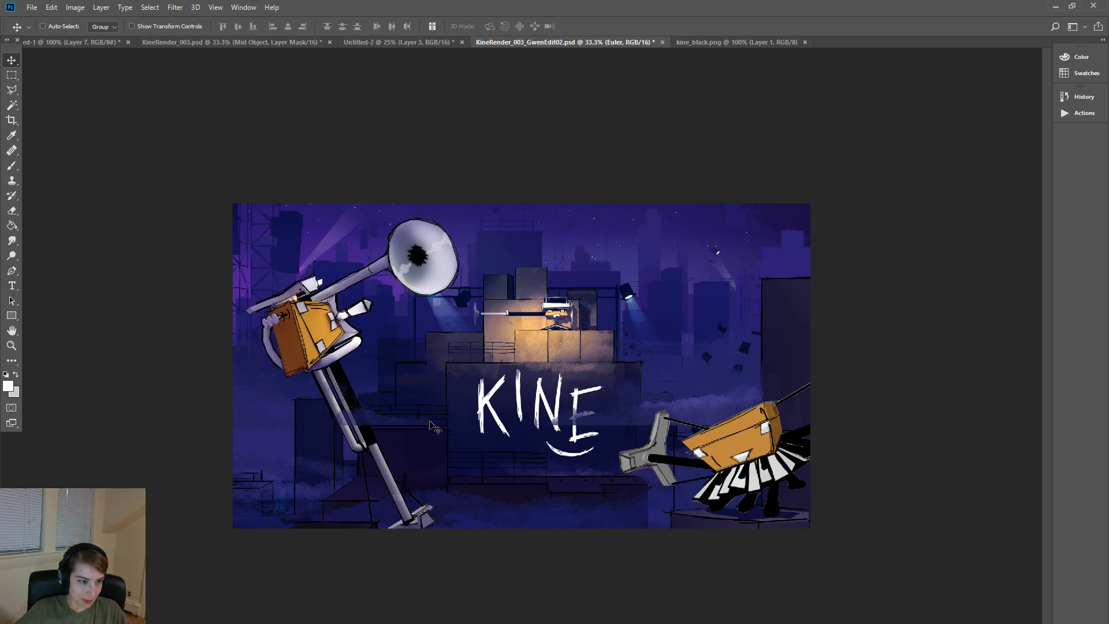
key(ctrl+z)
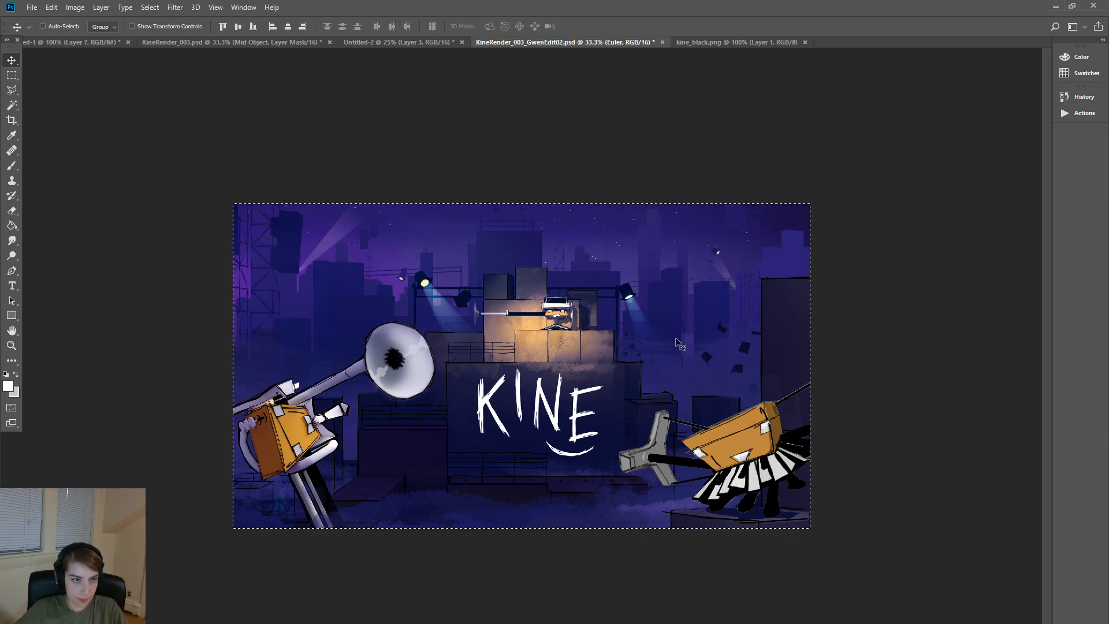
- Place the Untitled-2 document beside kine_black.png and paste the copied white-title composition into it as a new layer
click(400, 42)
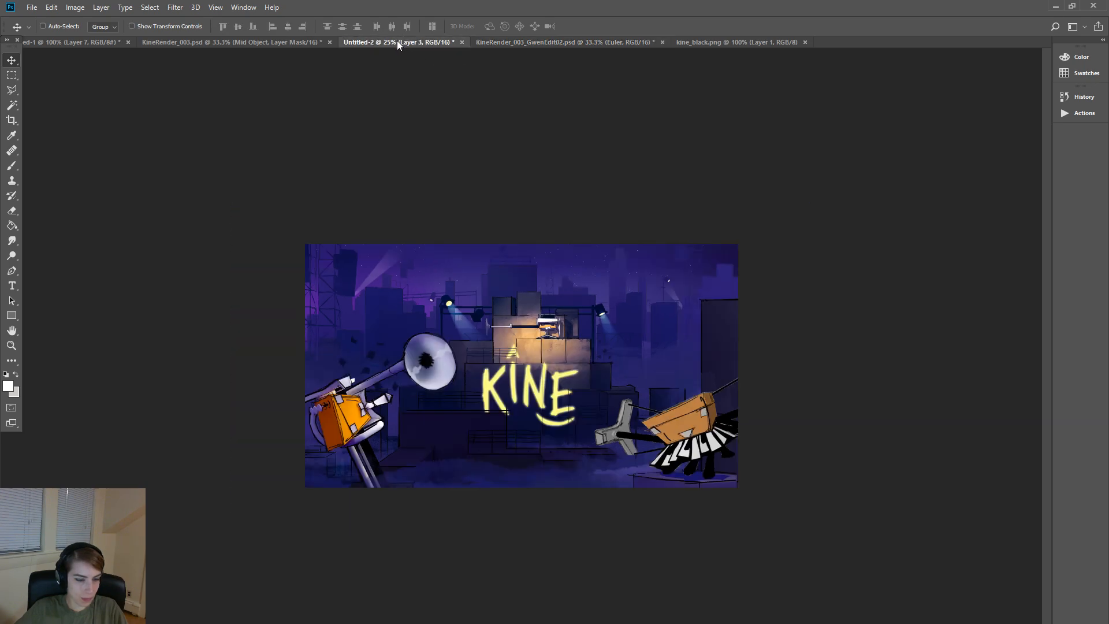
drag(397, 41, 671, 39)
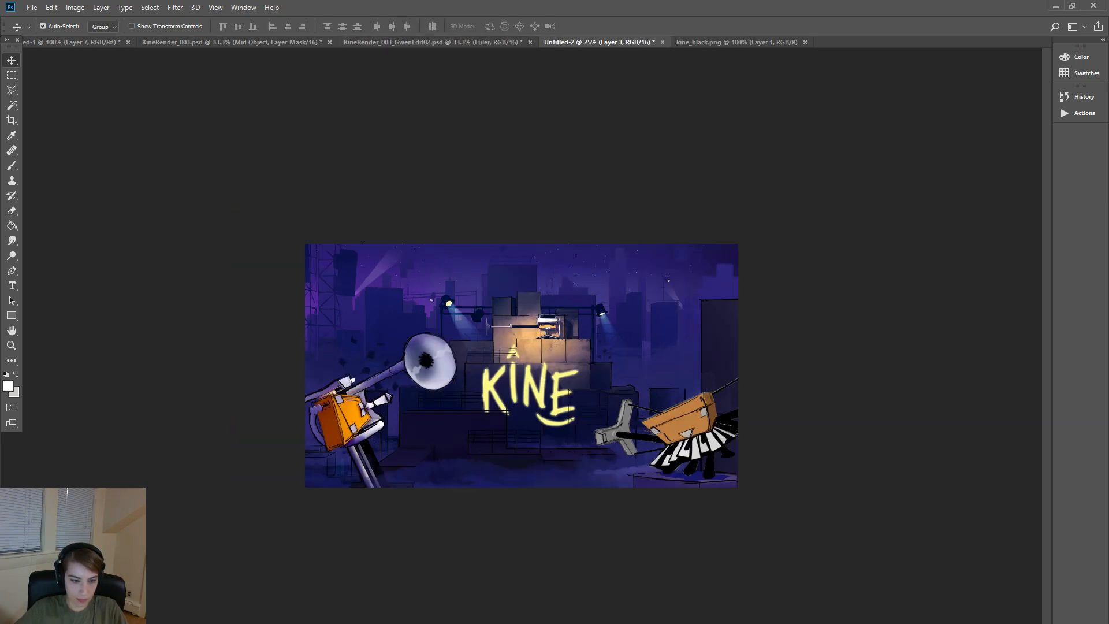
key(ctrl+v)
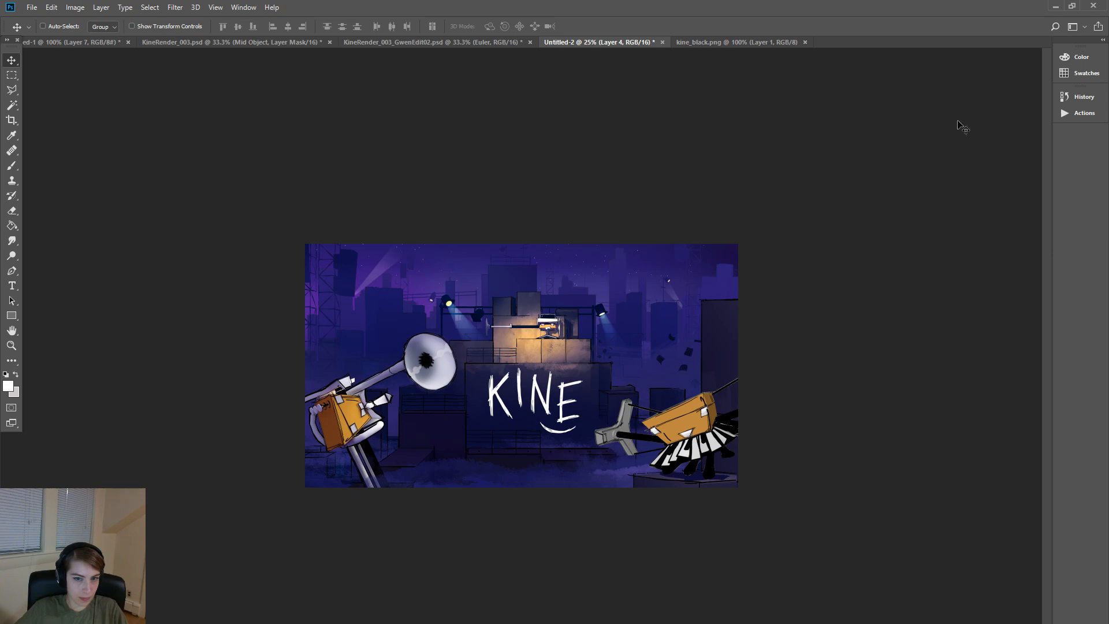
- Compare the white-title and yellow-title compositions in Untitled-2 by repeatedly undoing and redoing the paste, ending on the white-title version
key(ctrl+z)
key(ctrl+z)
key(ctrl+z)
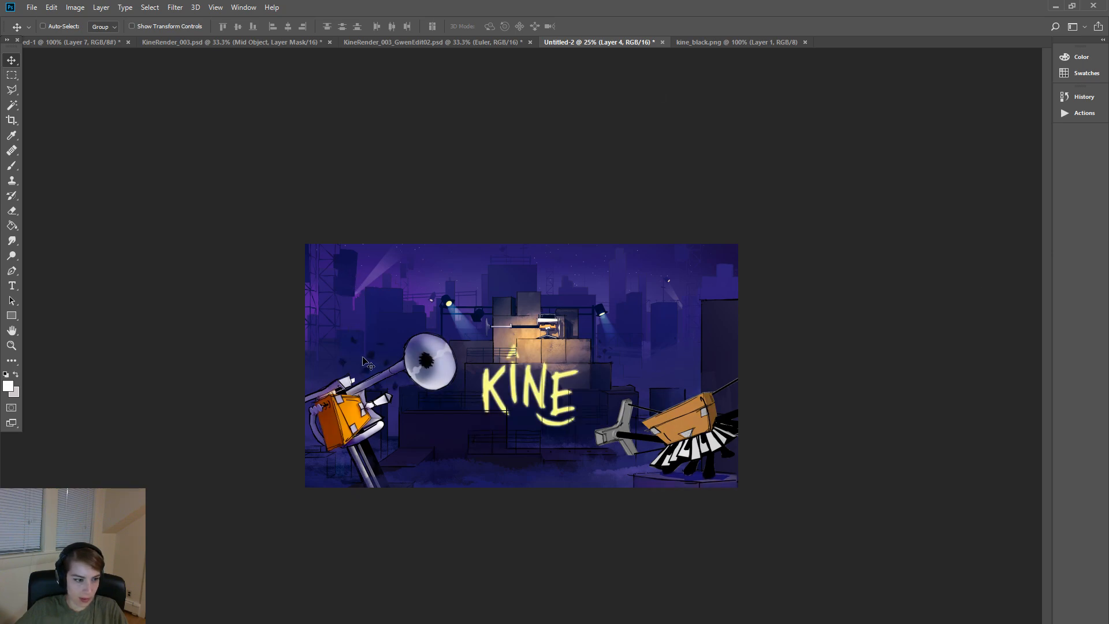
key(ctrl+z)
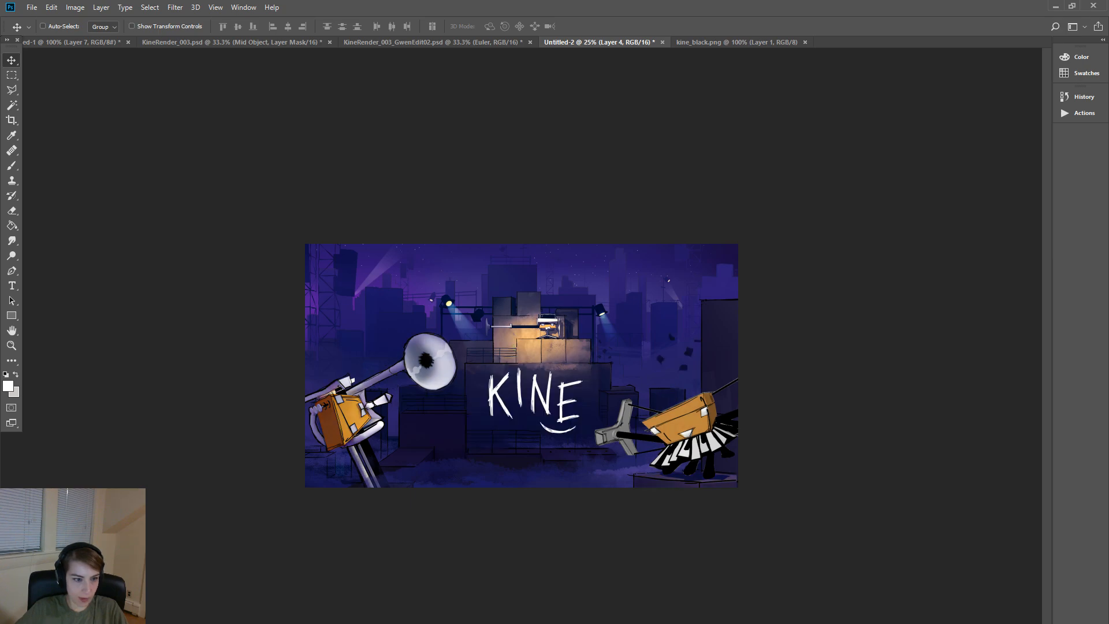
key(ctrl+z)
key(ctrl+z)
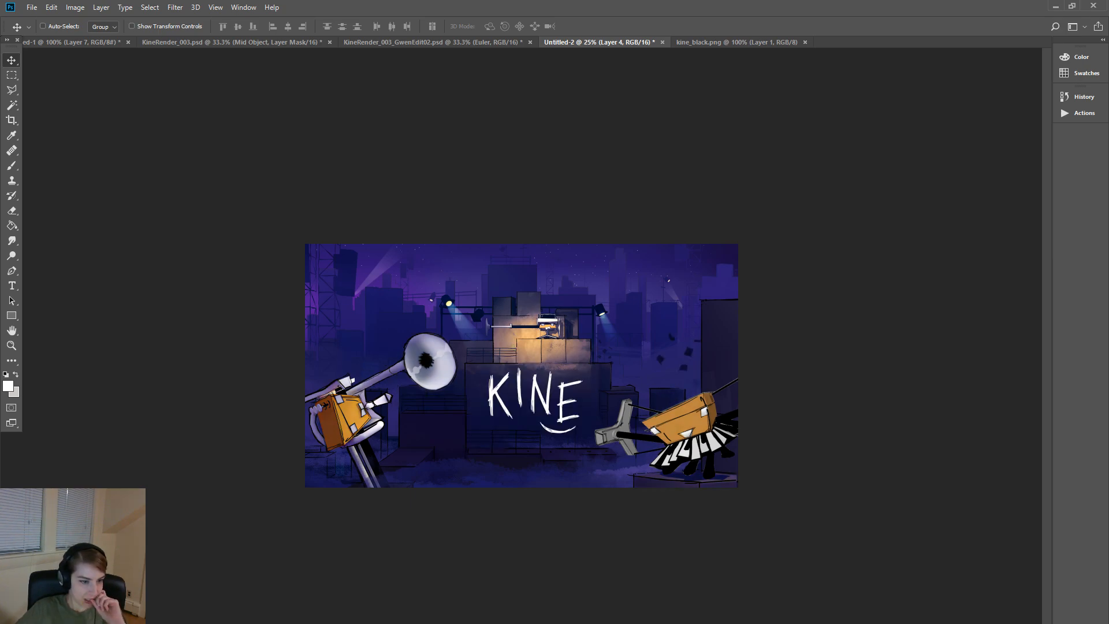
key(ctrl+z)
key(ctrl+z)
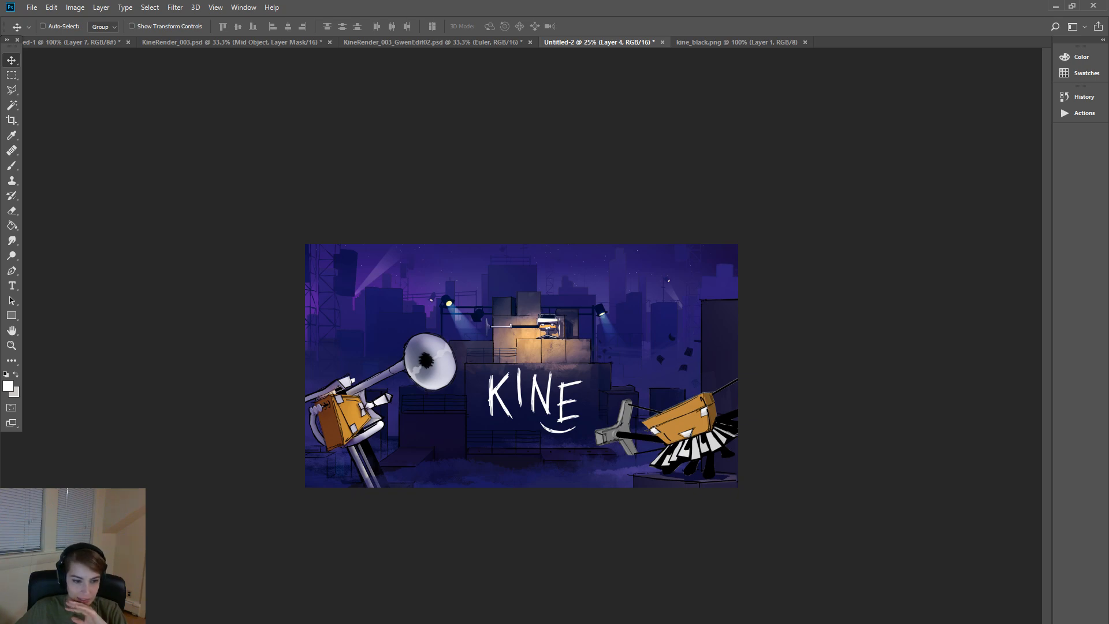
key(ctrl+z)
key(ctrl+z)
key(ctrl+z)
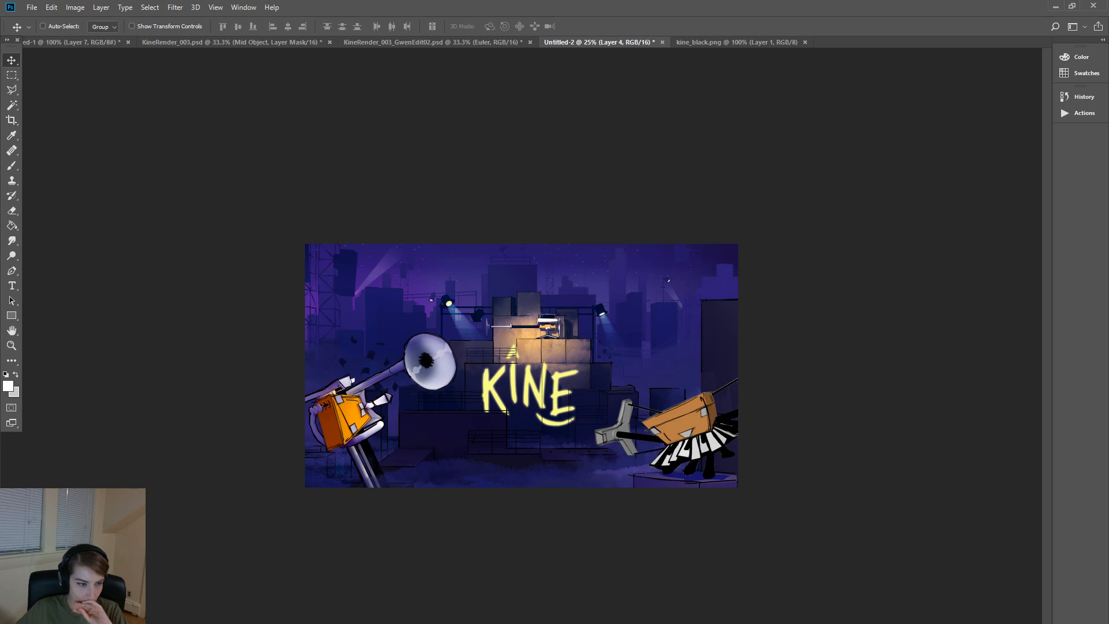
key(ctrl+z)
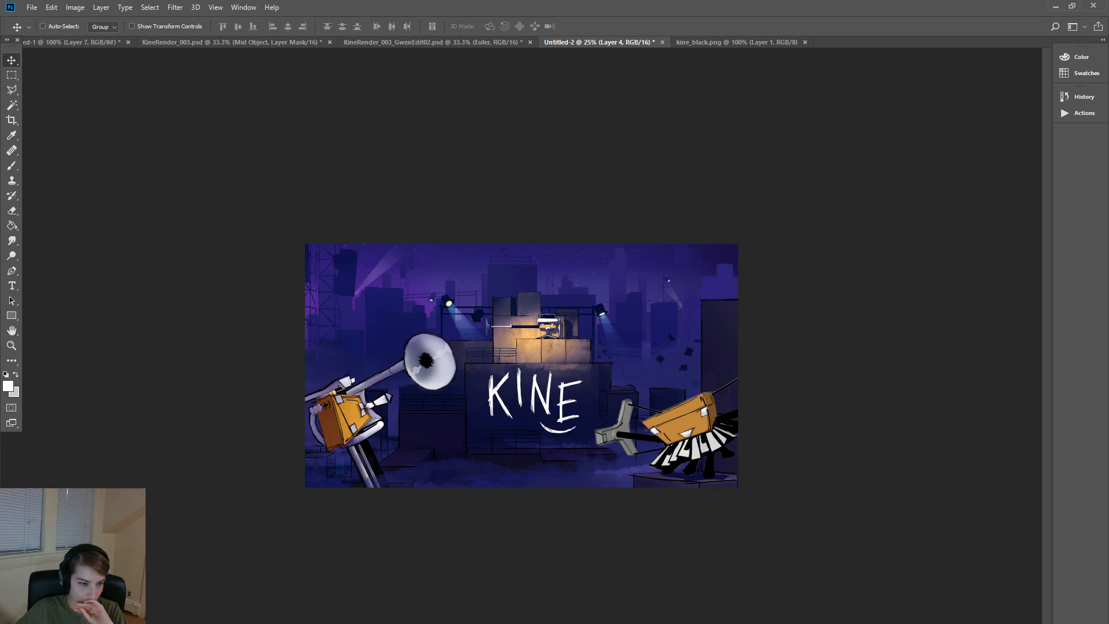
key(ctrl+z)
key(ctrl+z)
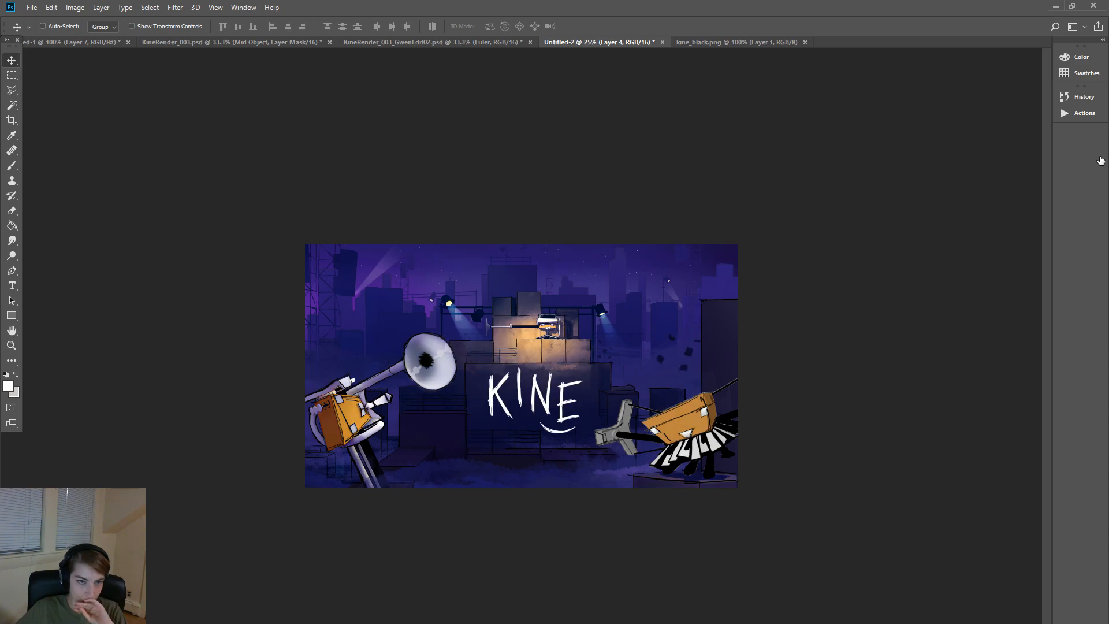
- Return to KineRender_003_GwenEdit02.psd and clear the selection around the whole canvas
click(721, 37)
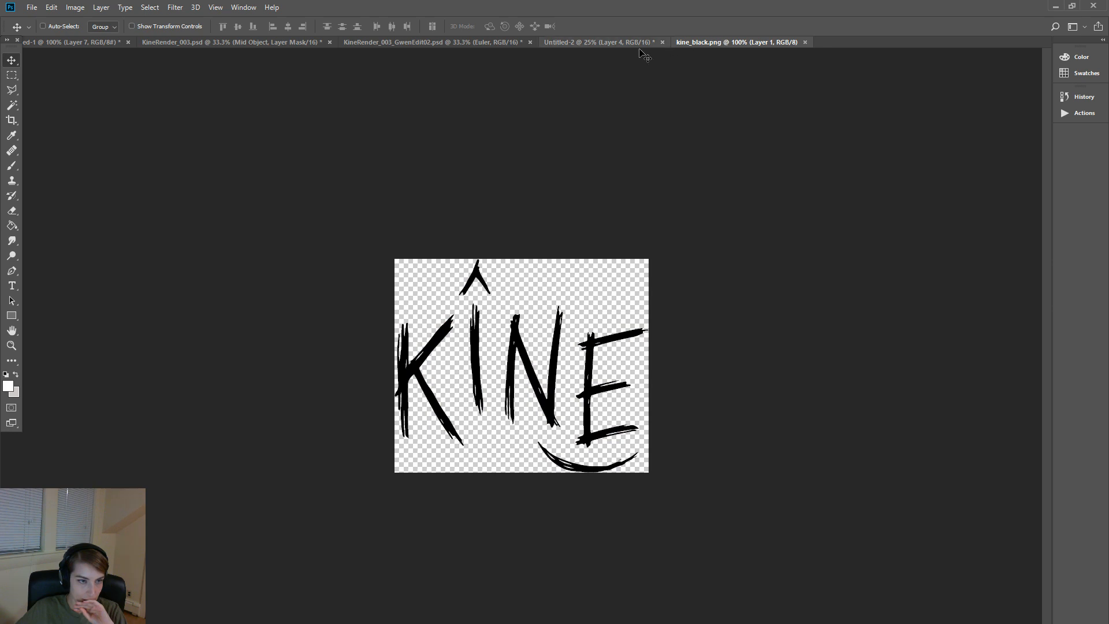
click(609, 43)
click(413, 42)
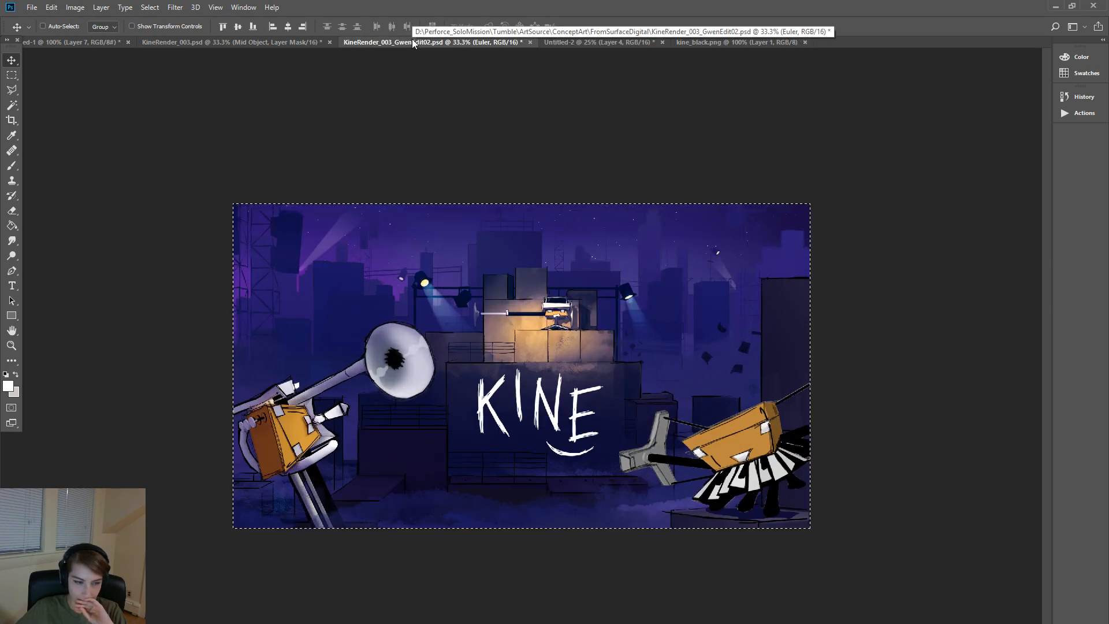
key(ctrl+d)
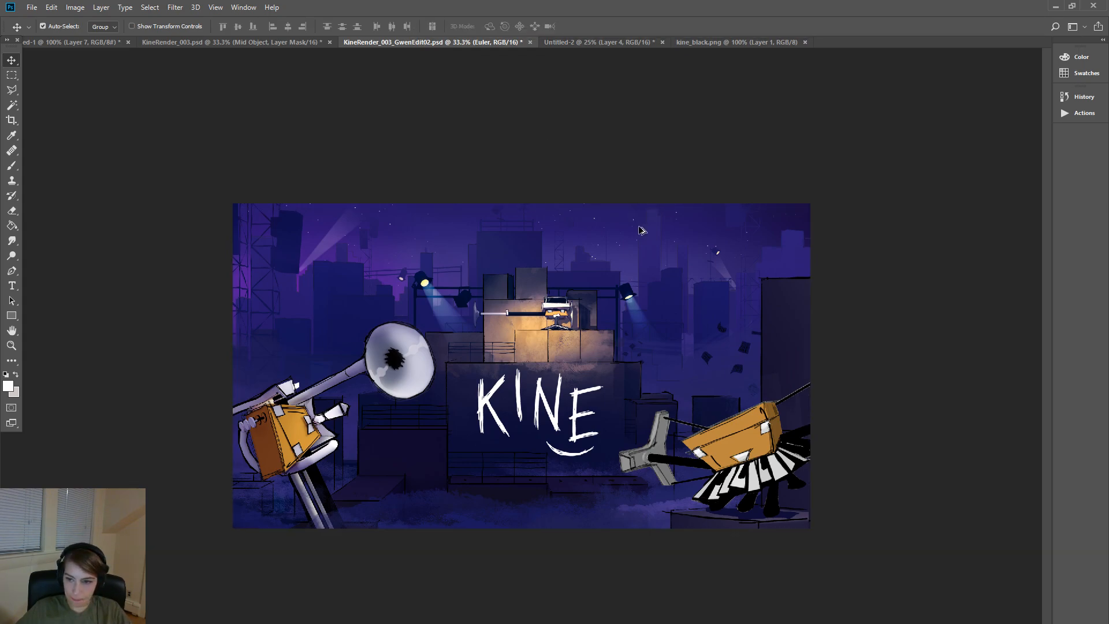
- Try moving part of the horn character up and inward, and step back through the history to undo it
ctrl+drag(294, 446, 333, 408)
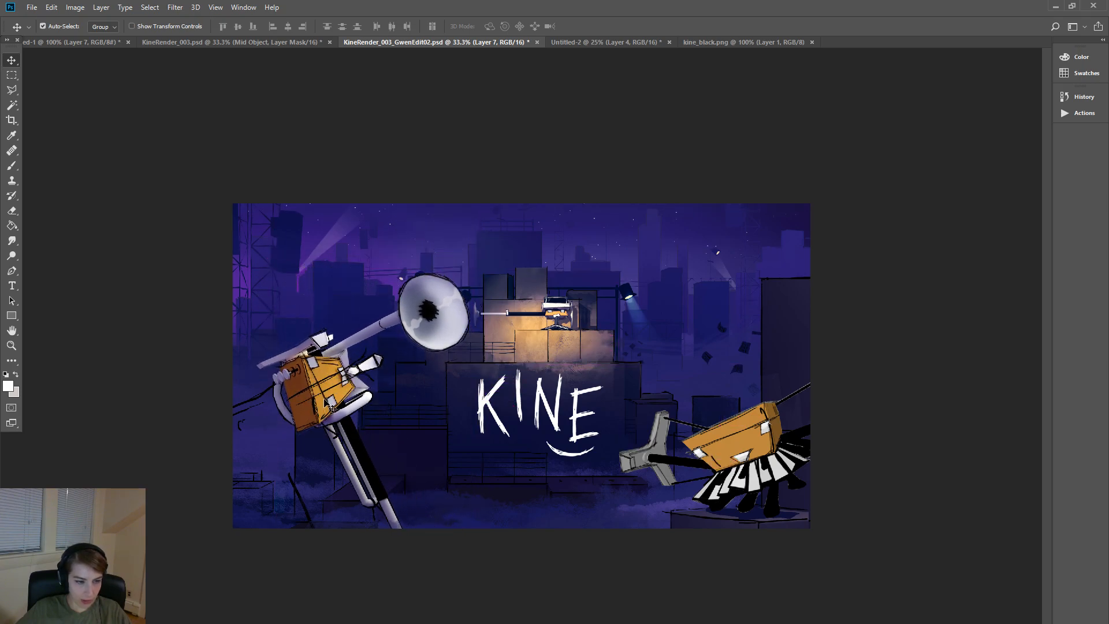
key(ctrl+z)
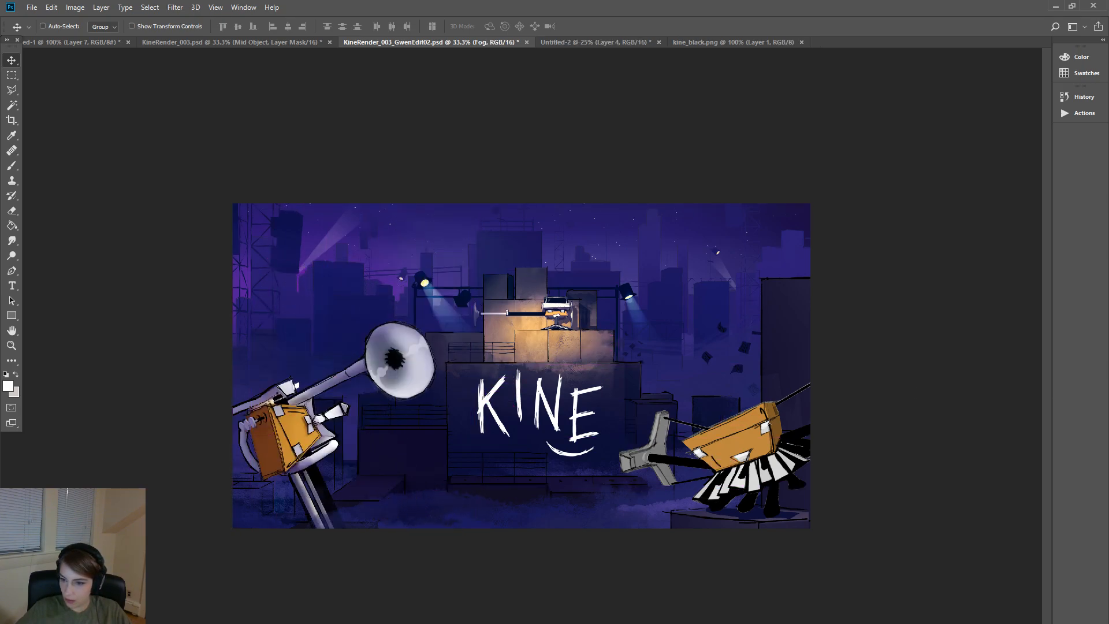
key(ctrl+alt+z)
key(ctrl+alt+z)
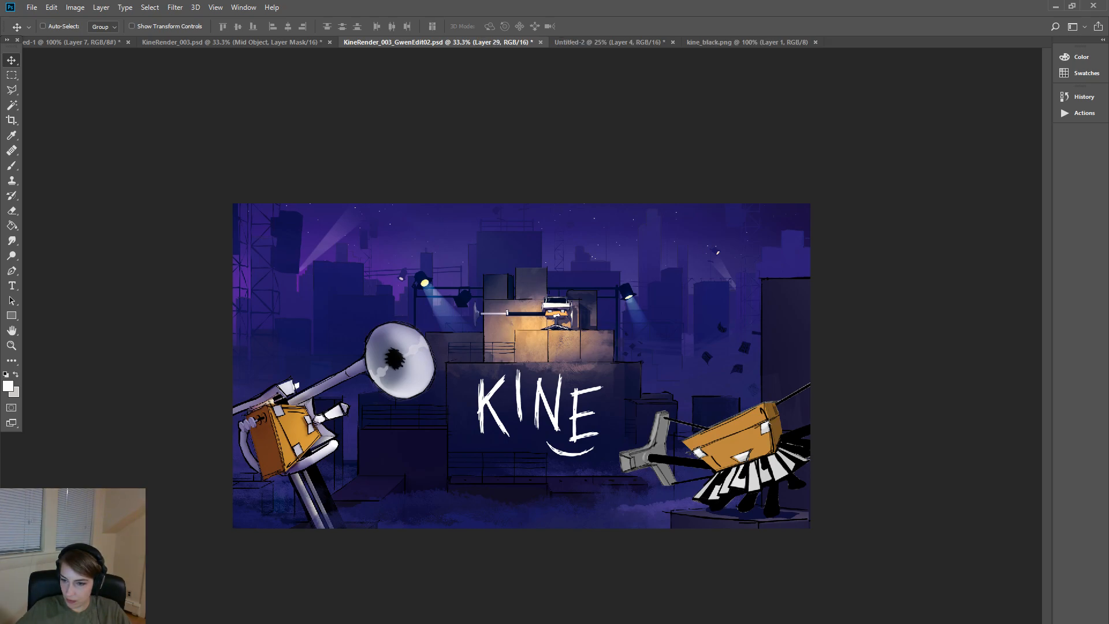
- Move the whole horn character up and inward so its horn sits beside the lit stage above the title
drag(282, 435, 314, 322)
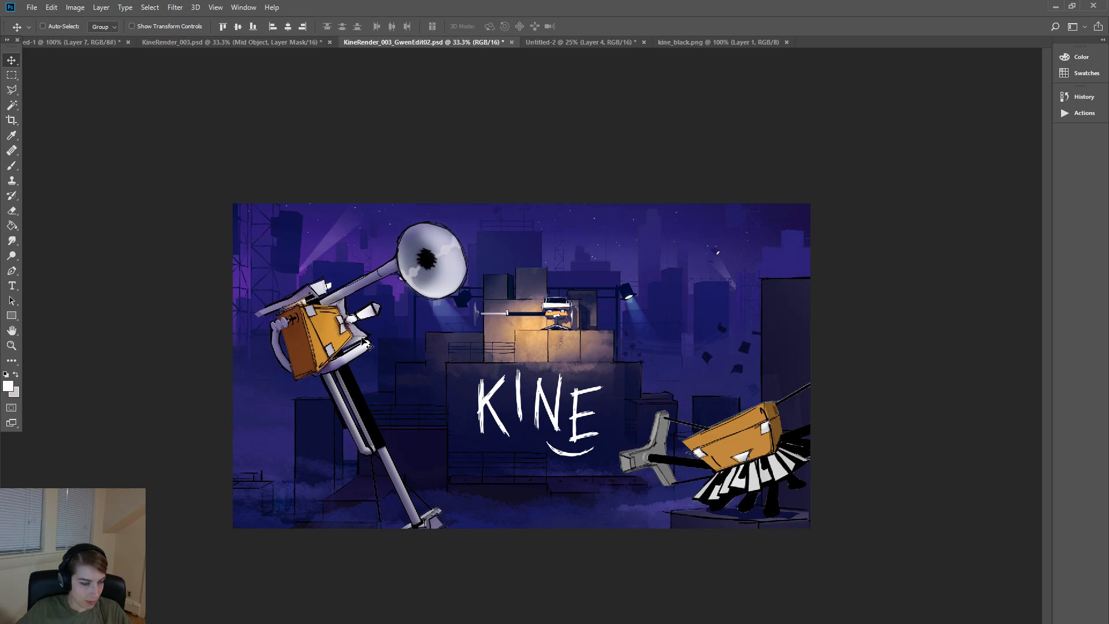
drag(355, 361, 332, 375)
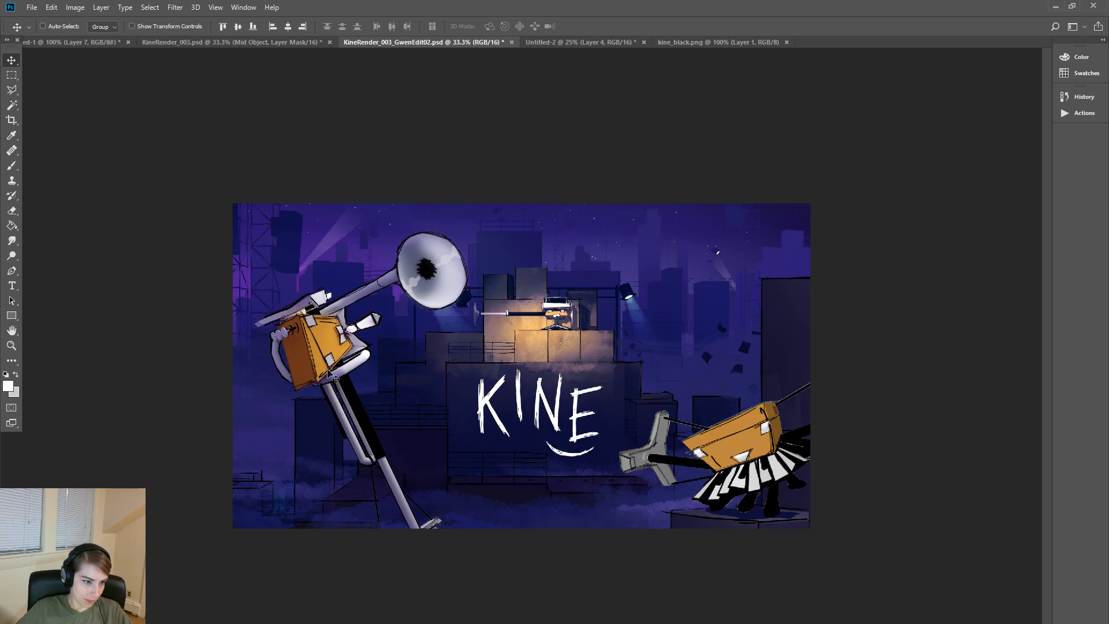
- Copy the merged composition with the raised horn character and paste it into Untitled-2 as a new layer
key(ctrl+shift+alt+e)
key(ctrl+a)
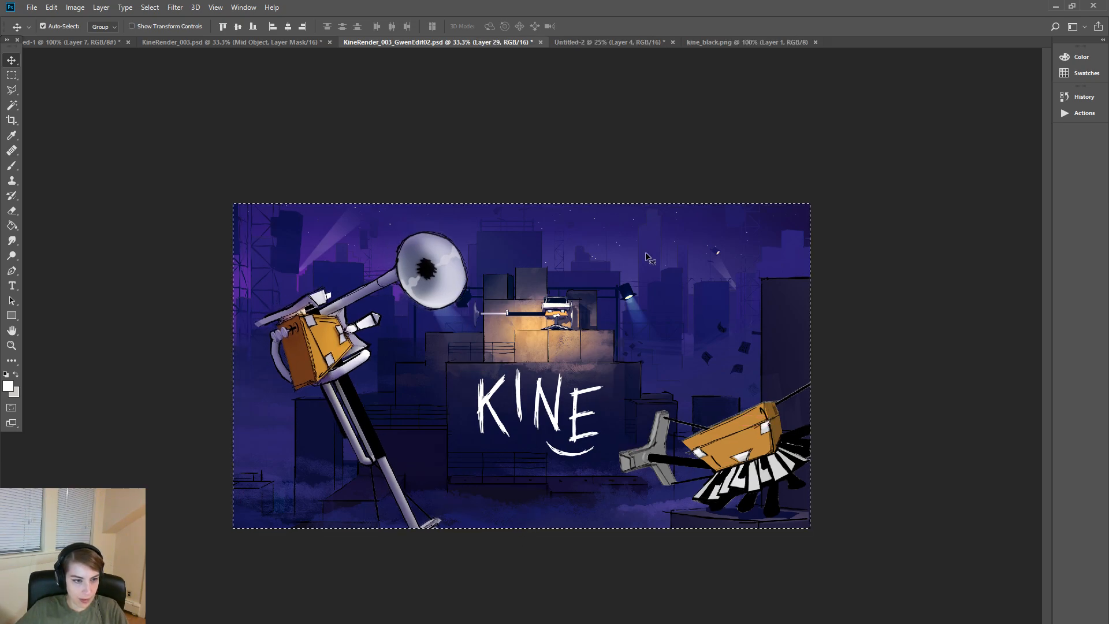
click(757, 44)
click(625, 43)
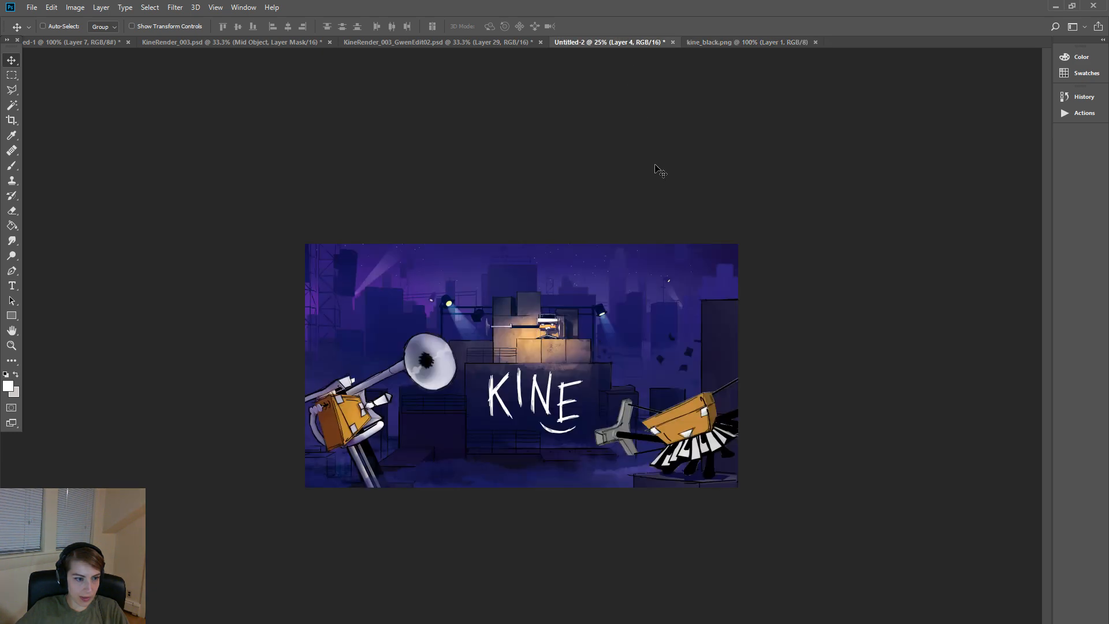
key(ctrl+v)
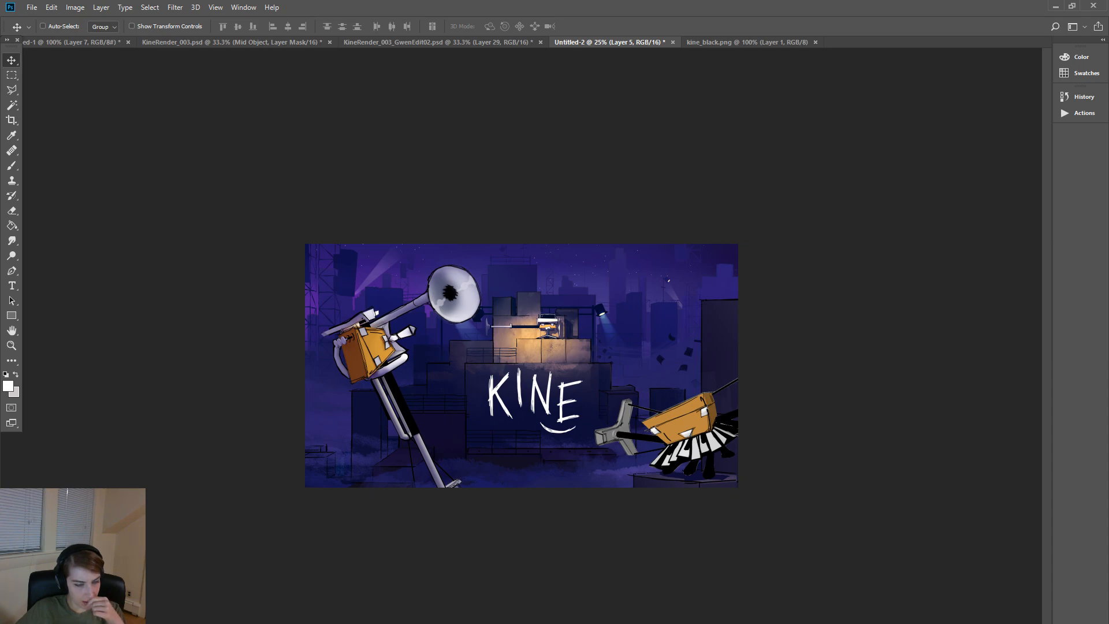
- Compare the low and raised horn character placements in Untitled-2 by undoing and redoing the paste, ending on the raised placement
key(ctrl+z)
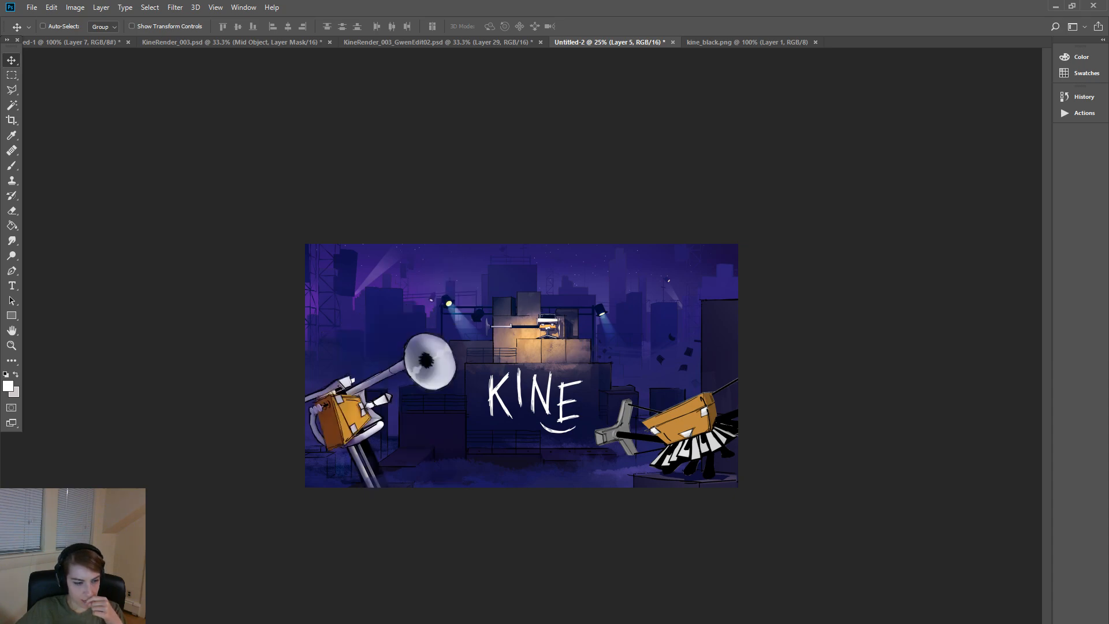
key(ctrl+z)
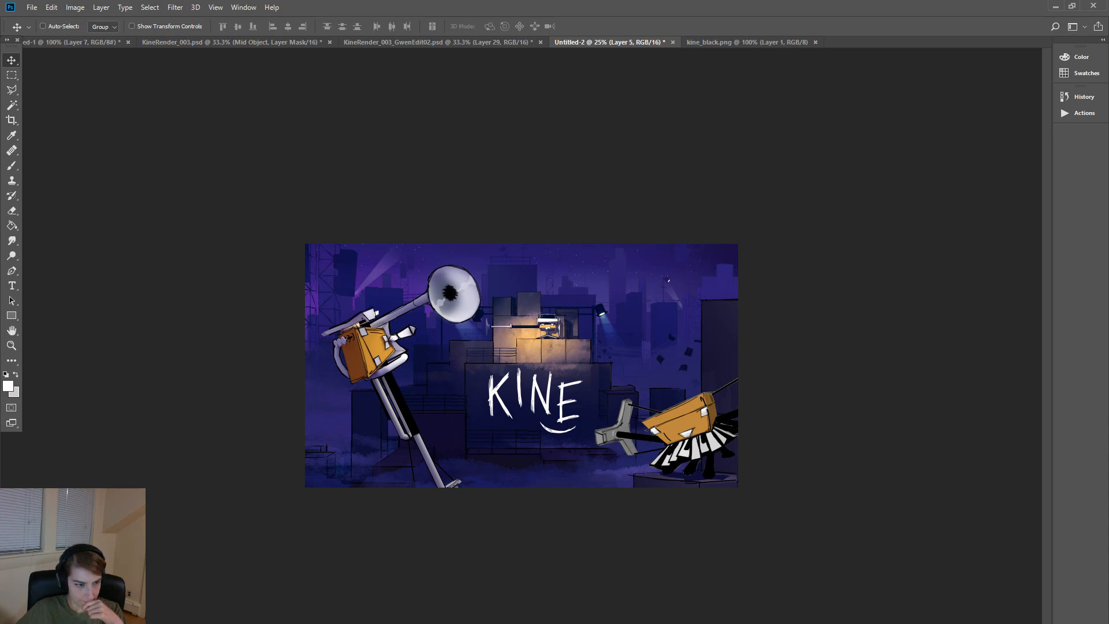
key(ctrl+z)
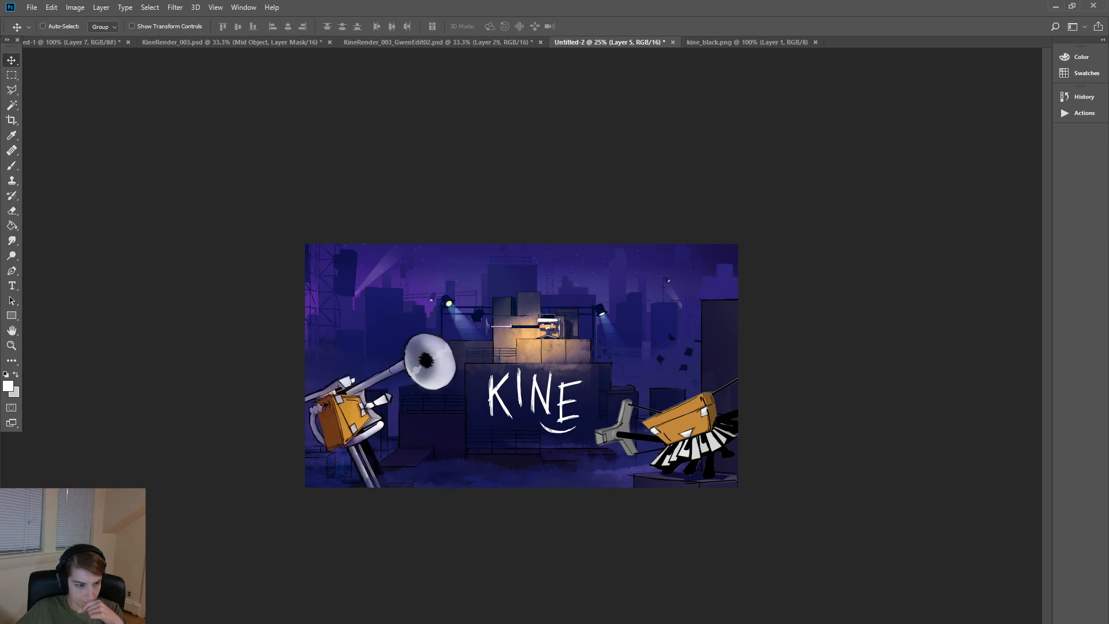
key(ctrl+z)
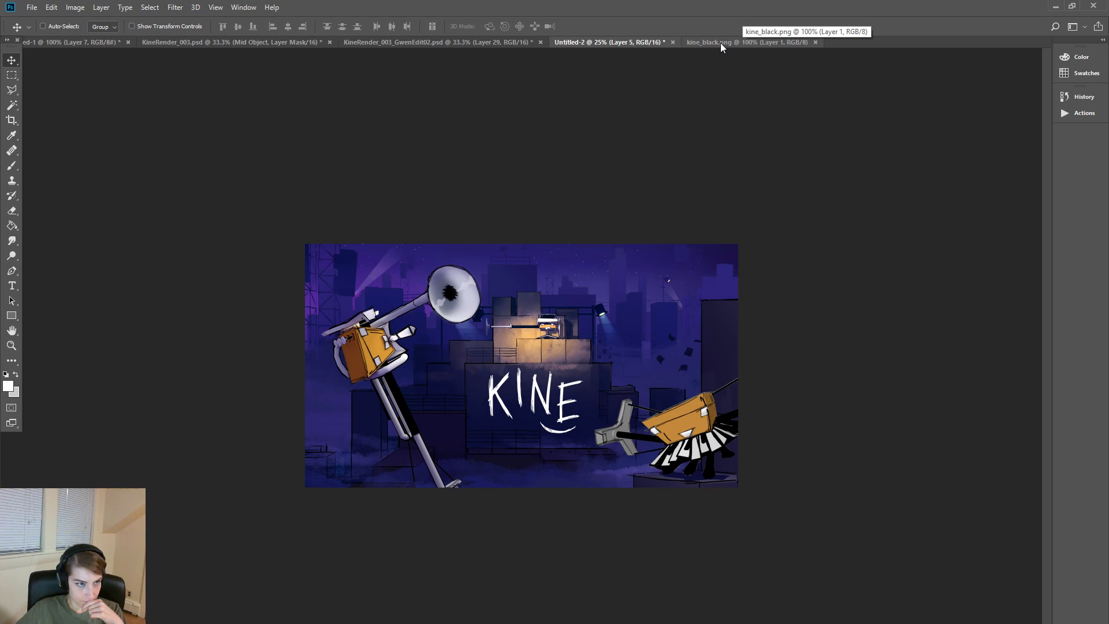
- Return to KineRender_003_GwenEdit02.psd, clear its canvas selection and save it, also trying Save As during the save
click(472, 41)
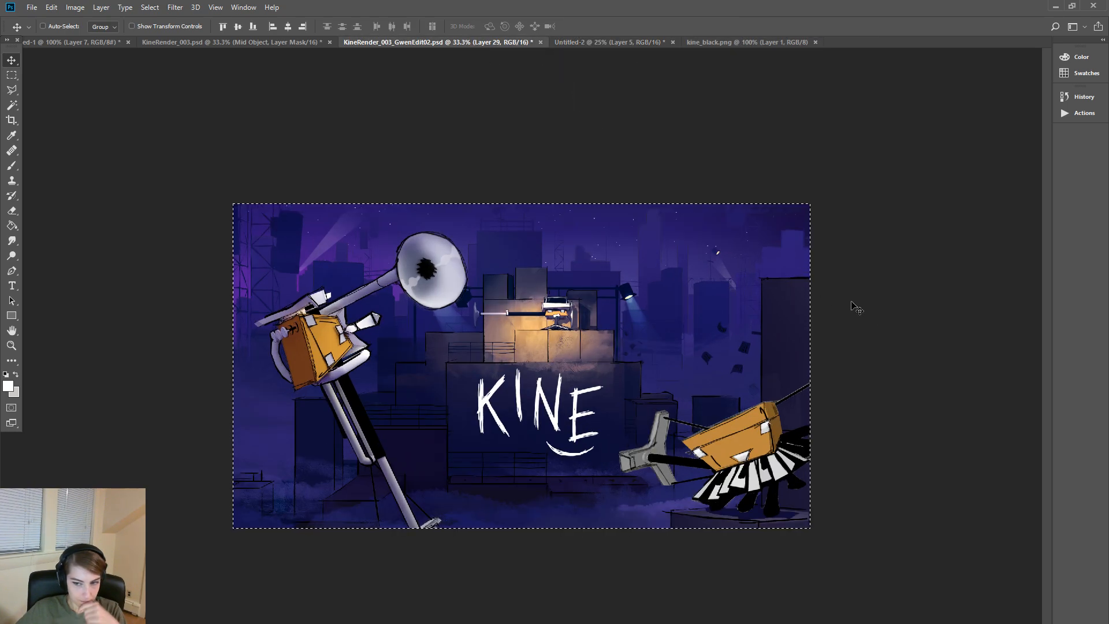
key(ctrl+d)
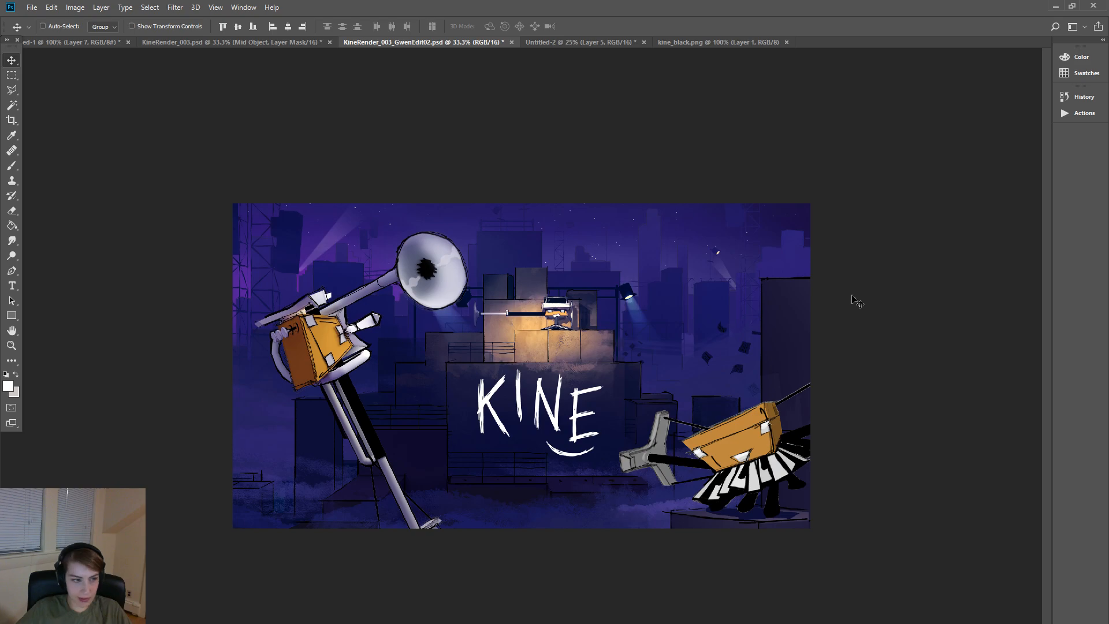
key(ctrl+s)
click(32, 8)
click(75, 136)
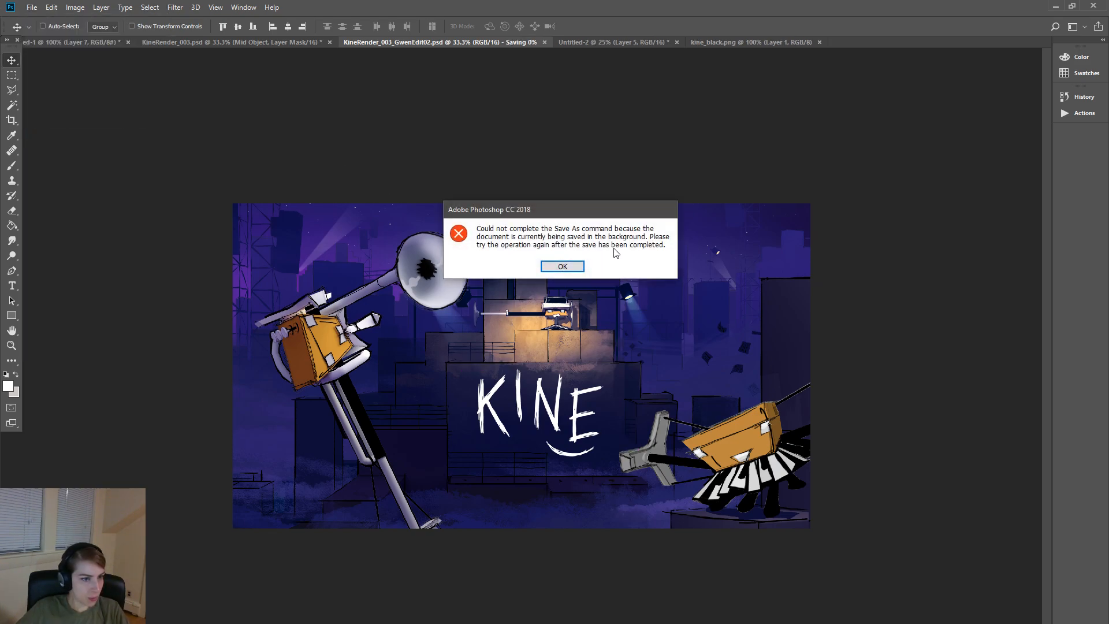
click(571, 266)
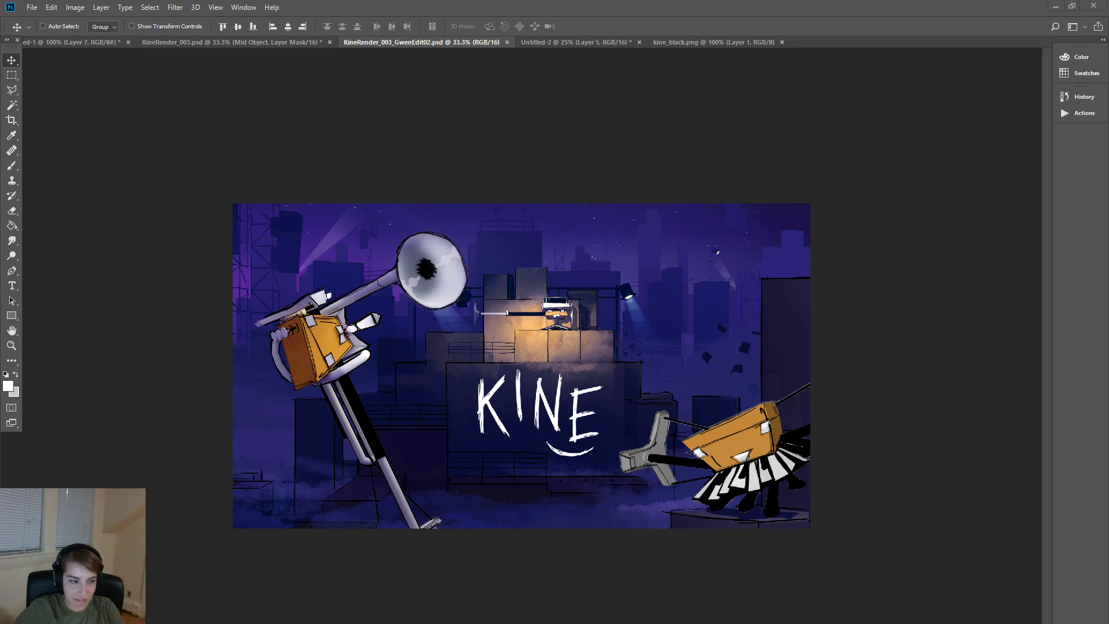
- Select the Euler layer group from the horn character on the canvas
right_click(328, 342)
click(353, 376)
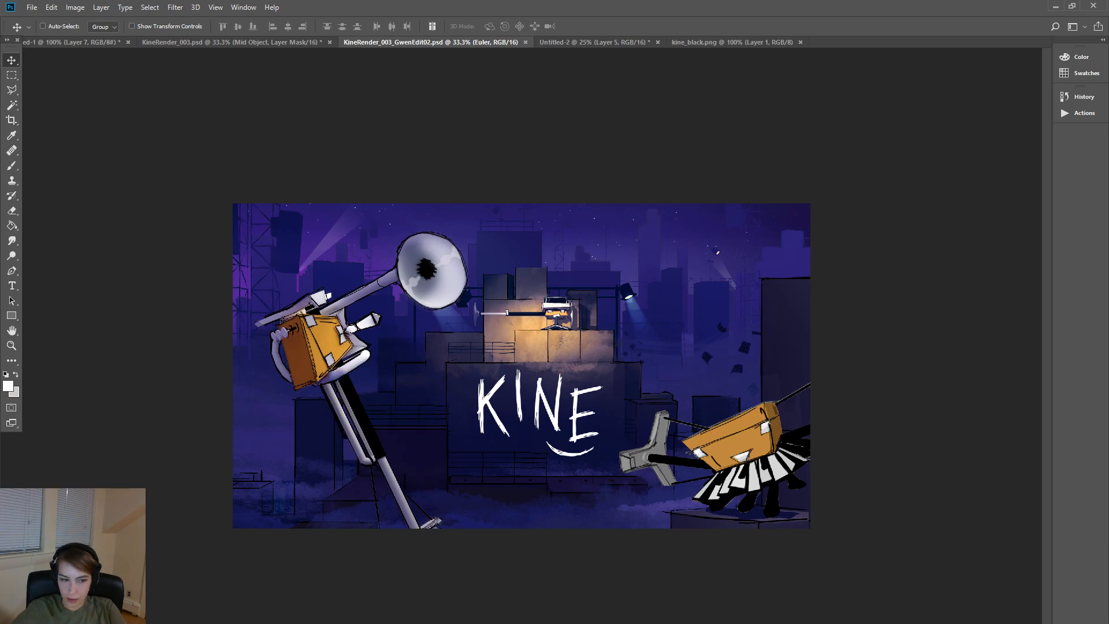
- Step back through the edits to the horn character's low placement, and bring up the layer list at a narrower width
key(ctrl)
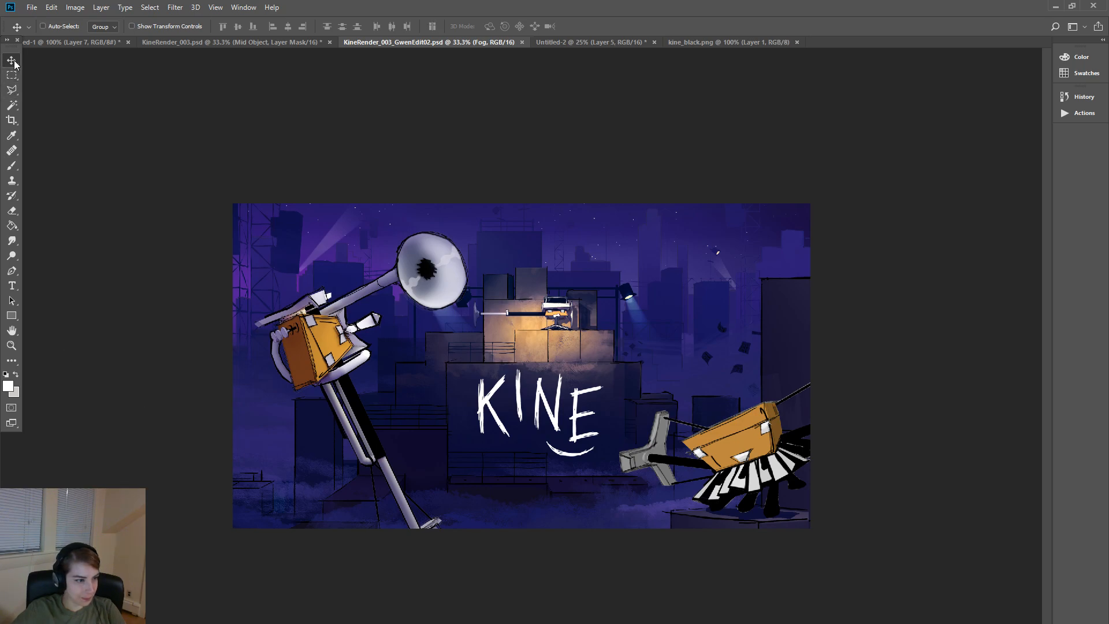
key(ctrl+alt+z)
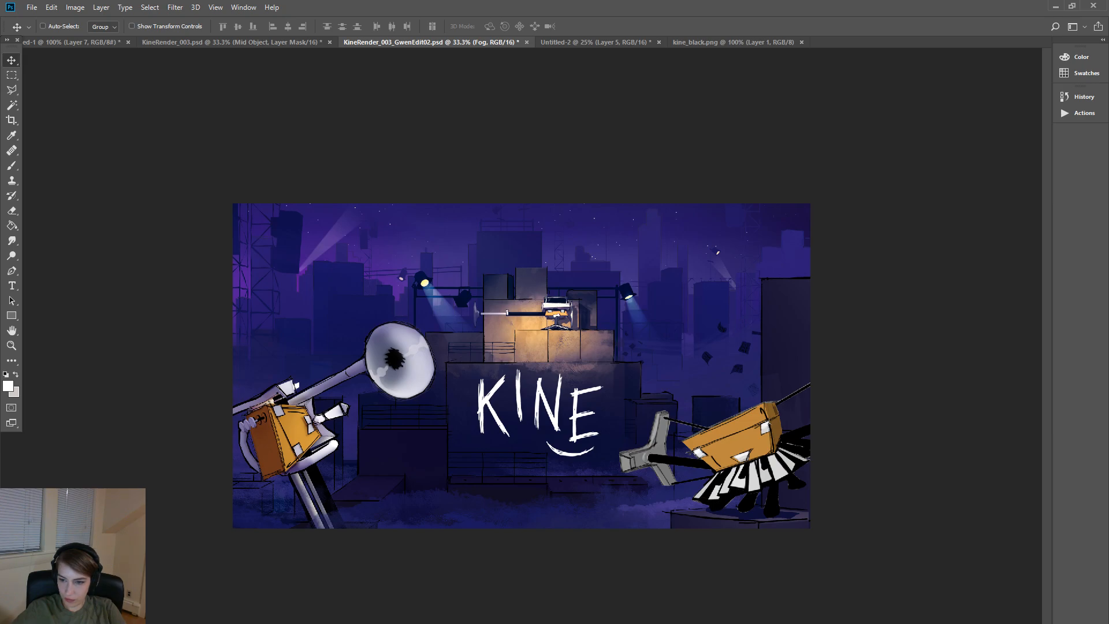
drag(808, 157, 901, 196)
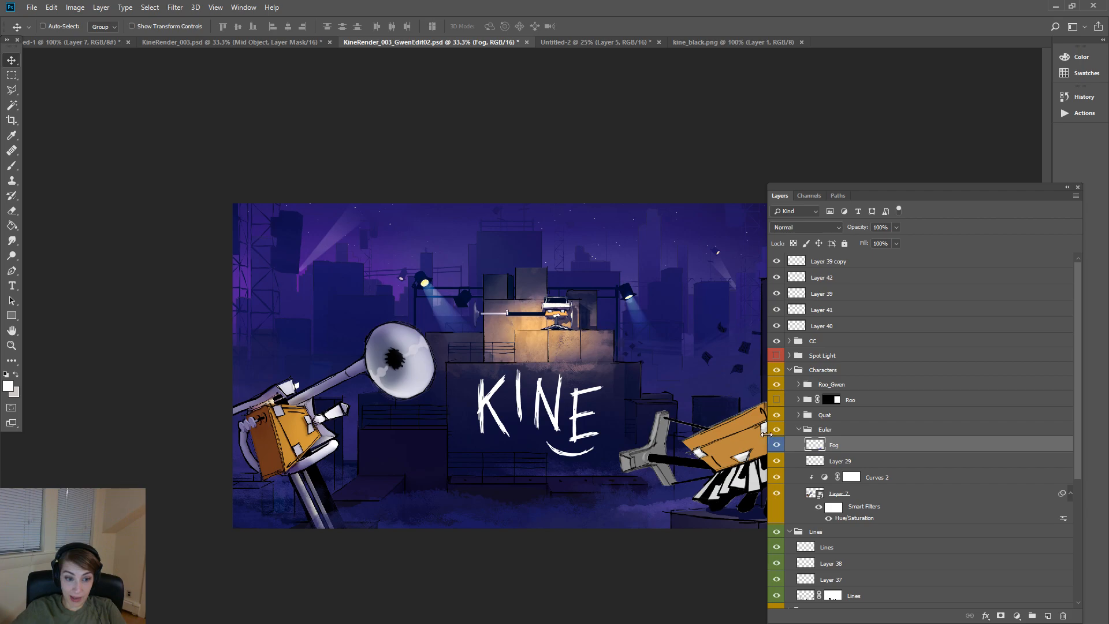
drag(769, 436, 884, 434)
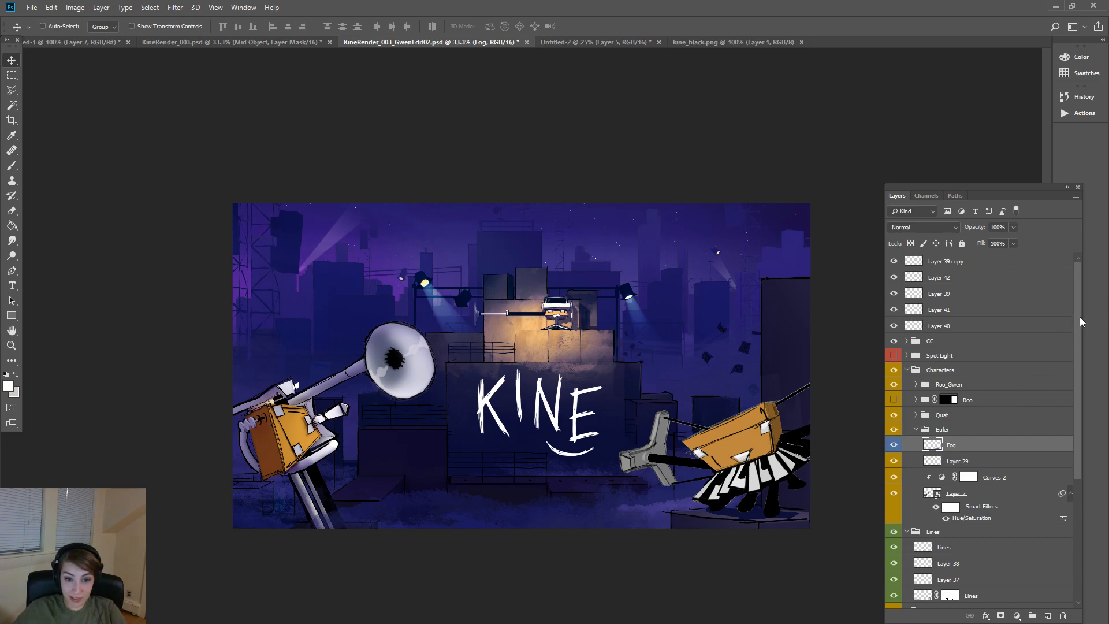
- Check the fog and line layers in the stack and move the Fog layer out of the Euler group to directly above it
drag(1082, 322, 1082, 461)
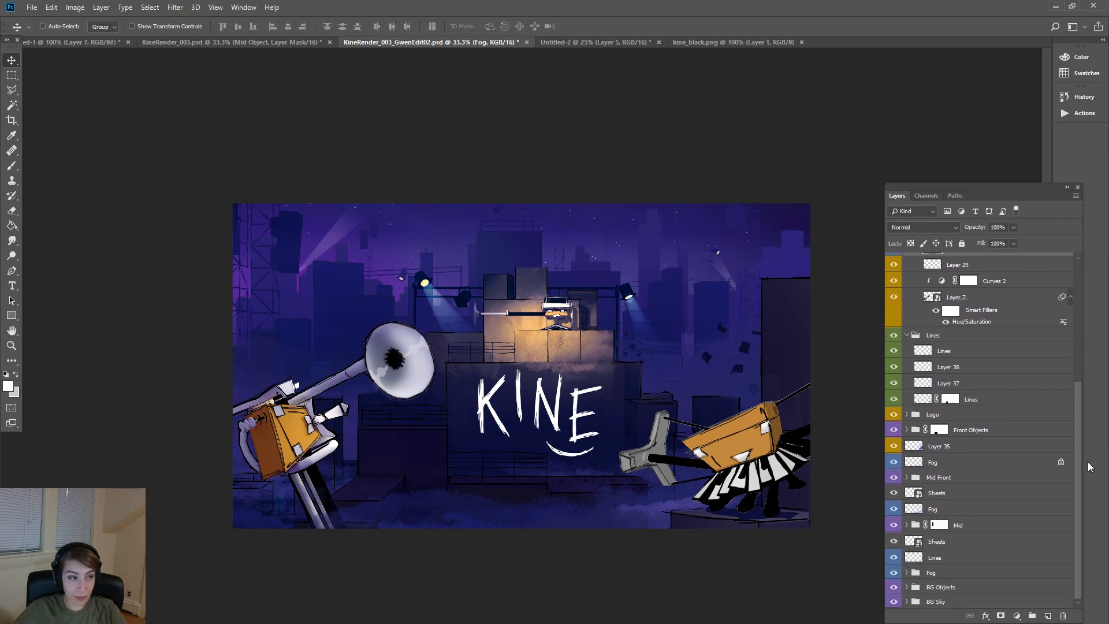
scroll(1069, 374, up, 5)
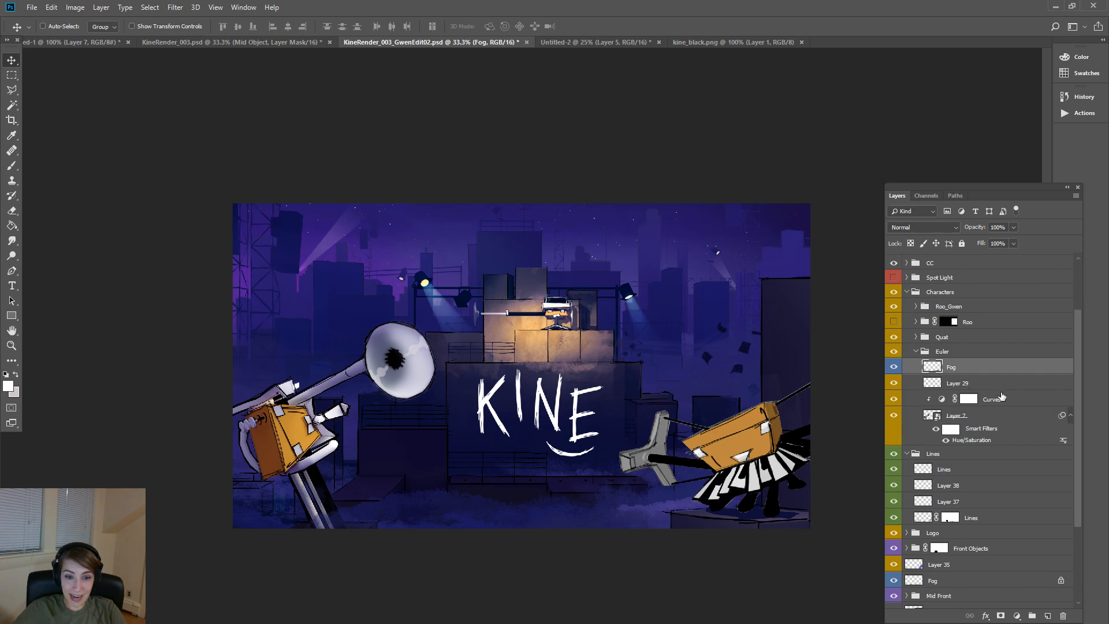
click(1017, 384)
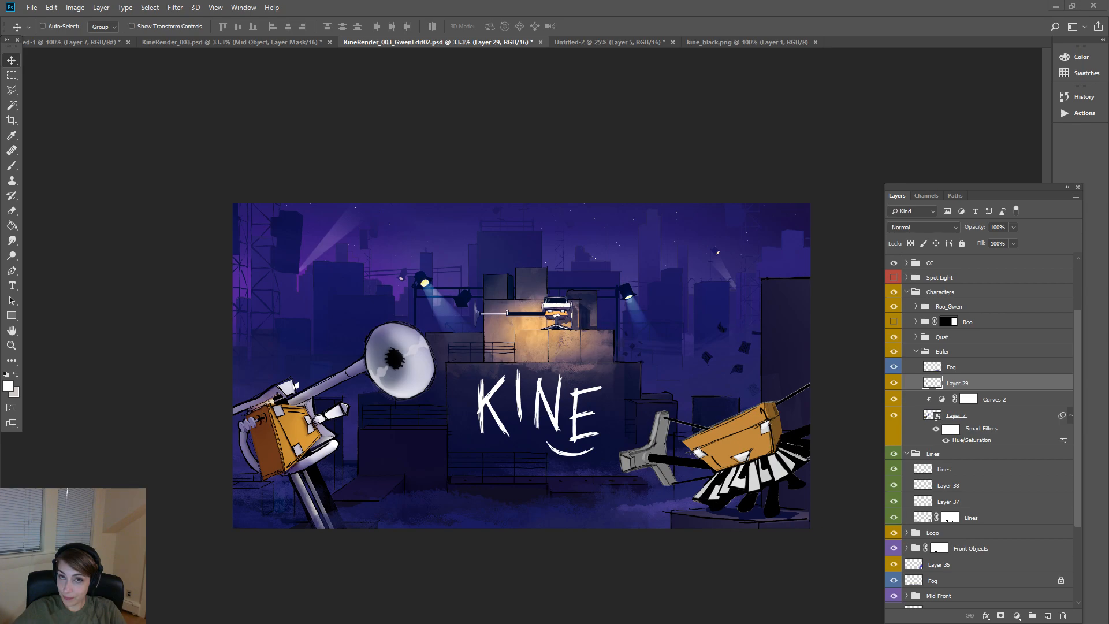
click(939, 368)
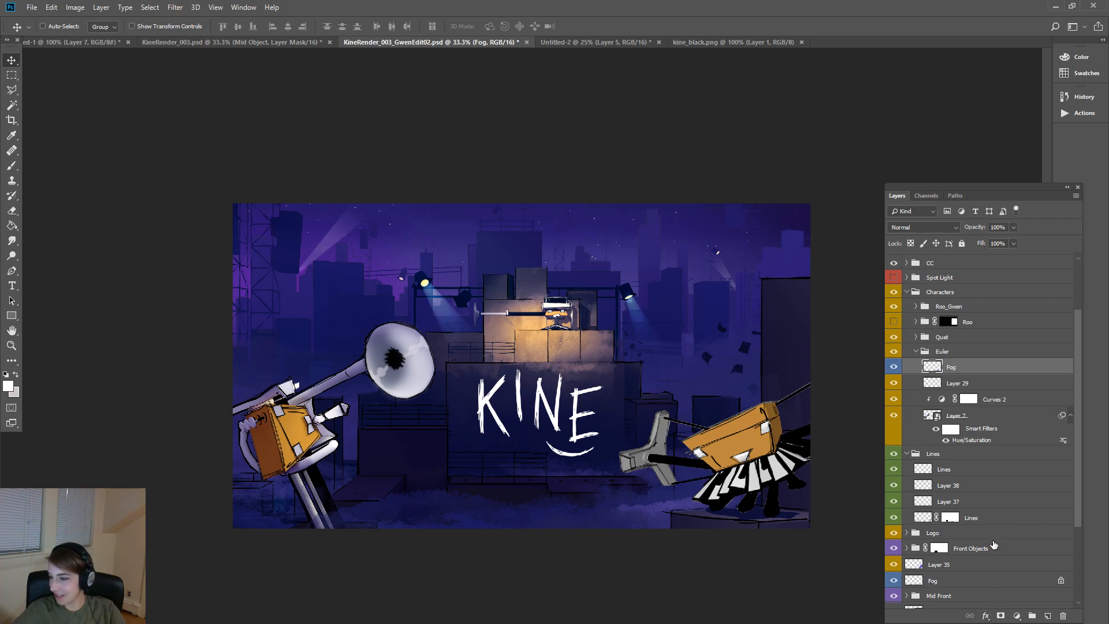
click(992, 501)
click(991, 487)
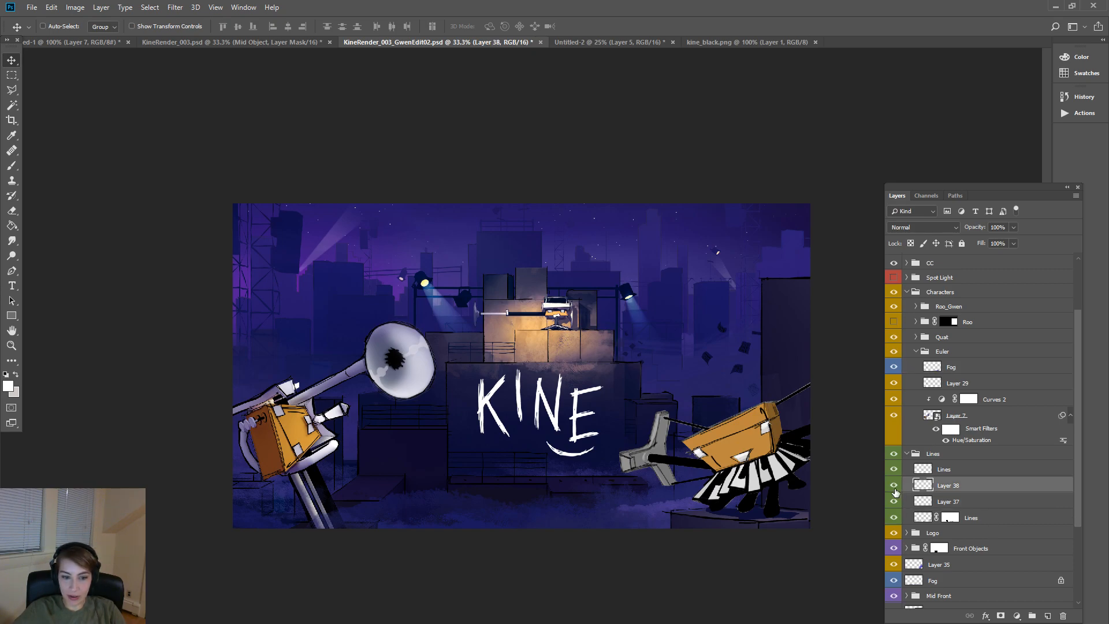
click(1008, 507)
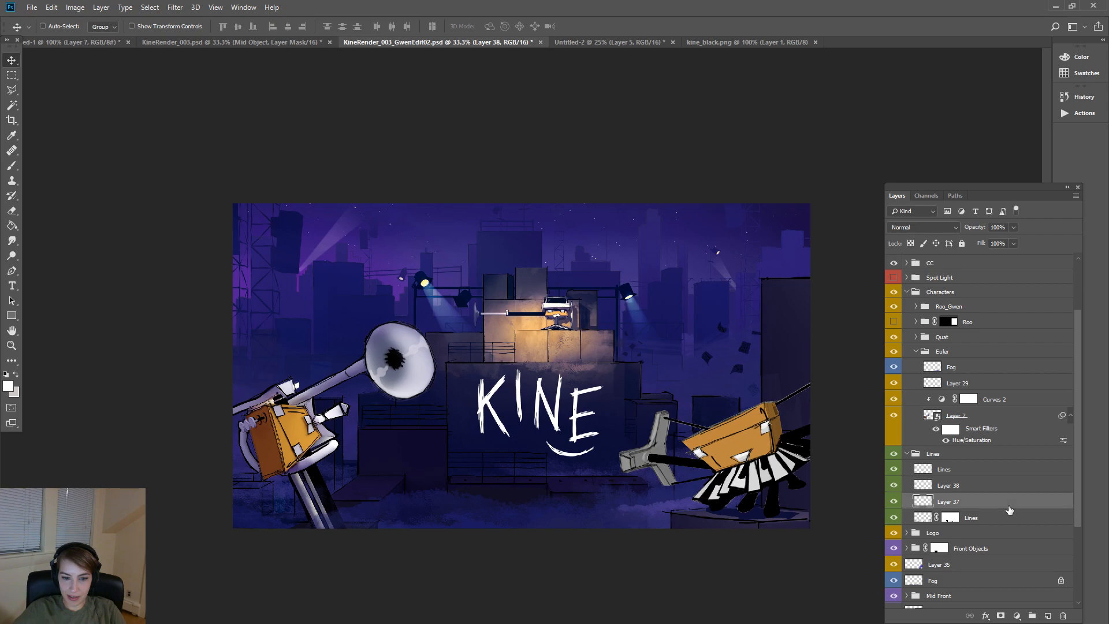
click(994, 488)
drag(989, 369, 965, 346)
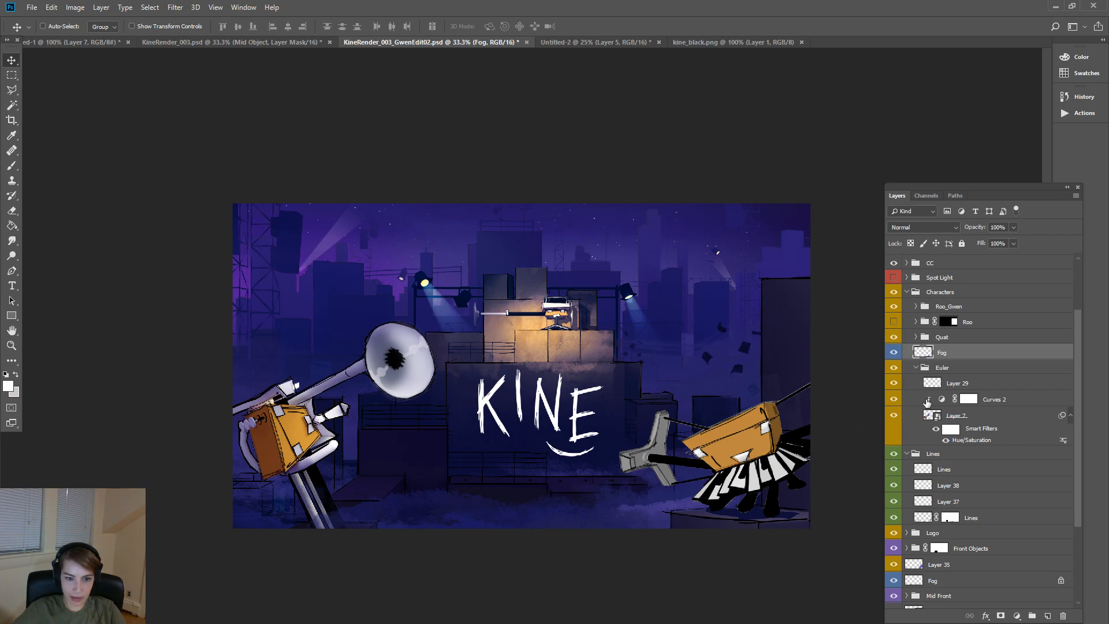
- Raise the Euler group's horn character without its fog, centering it at about X 685, Y 1000 px
click(994, 371)
drag(295, 464, 328, 347)
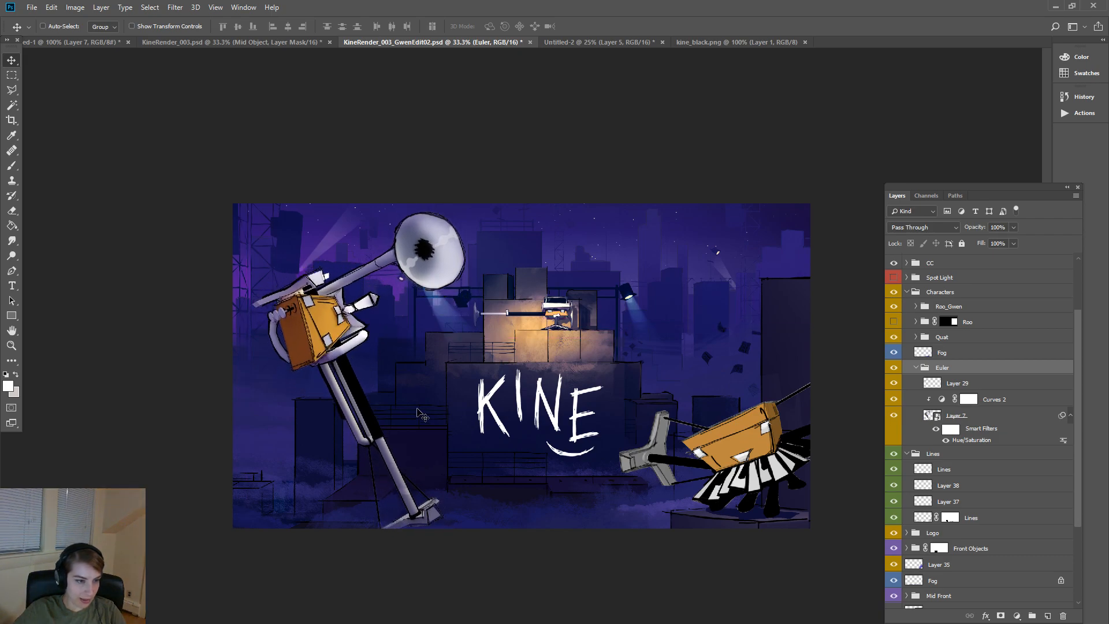
mouse_move(348, 427)
mouse_down()
mouse_move(342, 485)
mouse_move(348, 442)
mouse_up()
- Save the composition as KineRender_003_GwenEdit03.psd and nudge the horn character down to about Y 1023 px
key(ctrl+t)
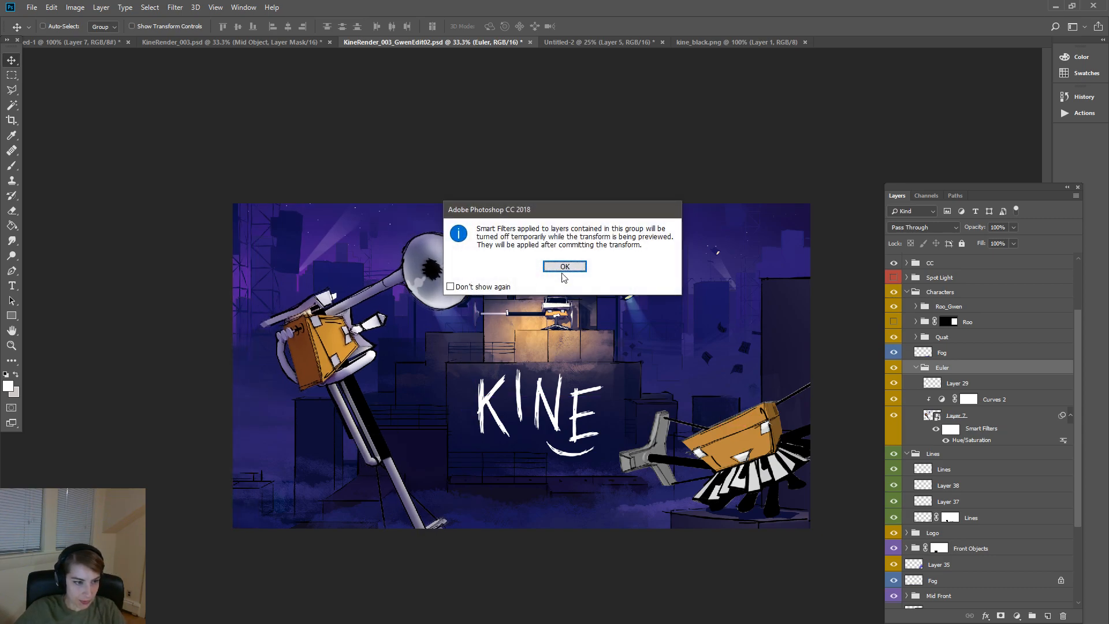
click(564, 267)
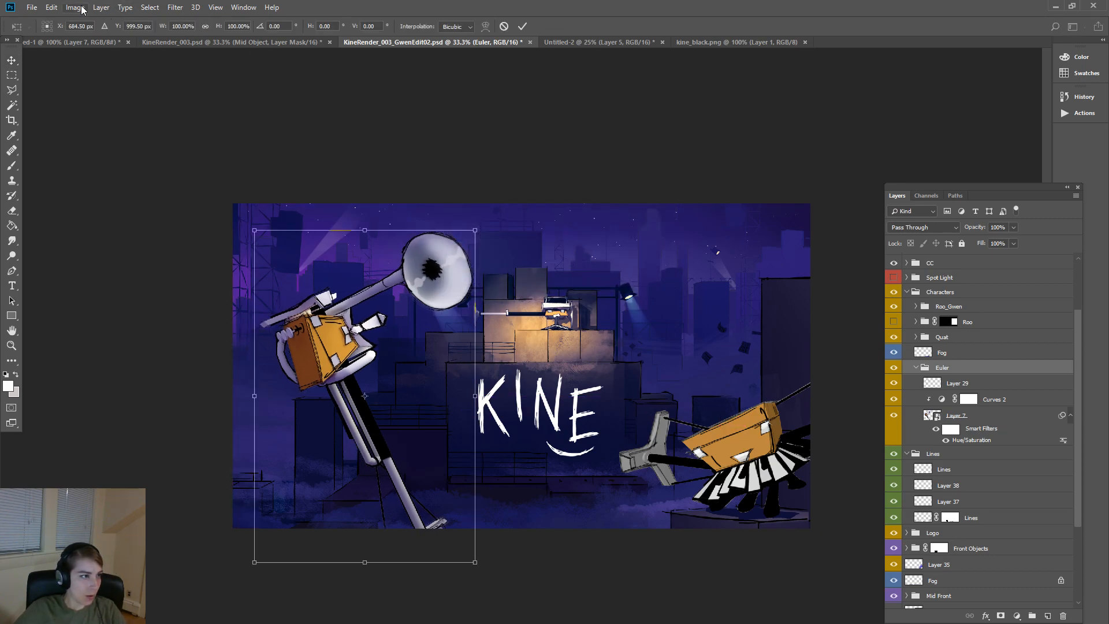
click(32, 7)
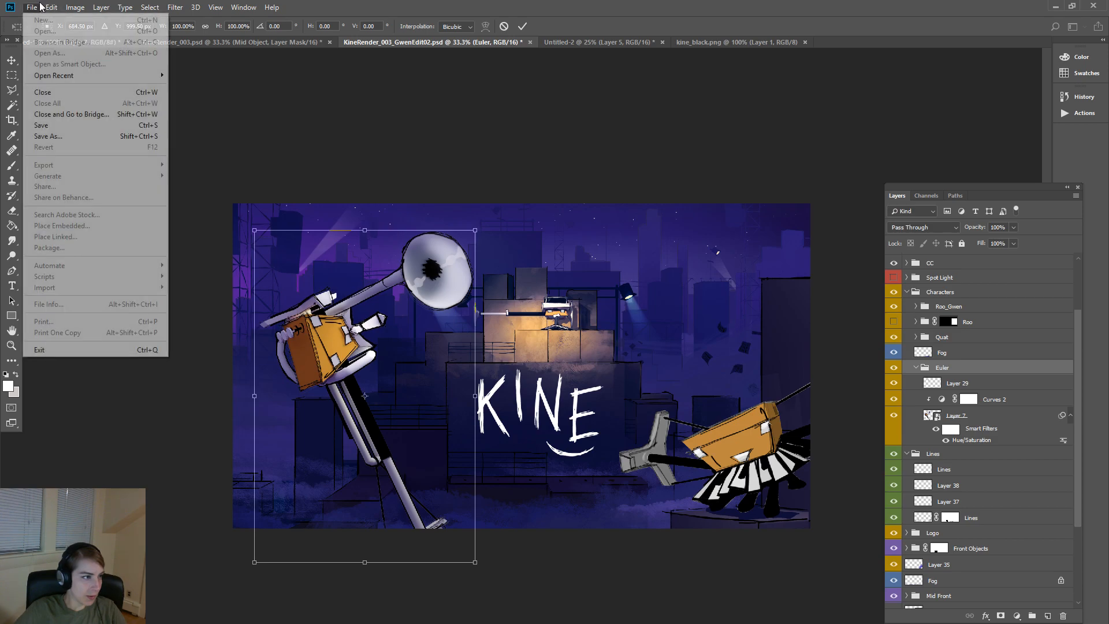
click(81, 137)
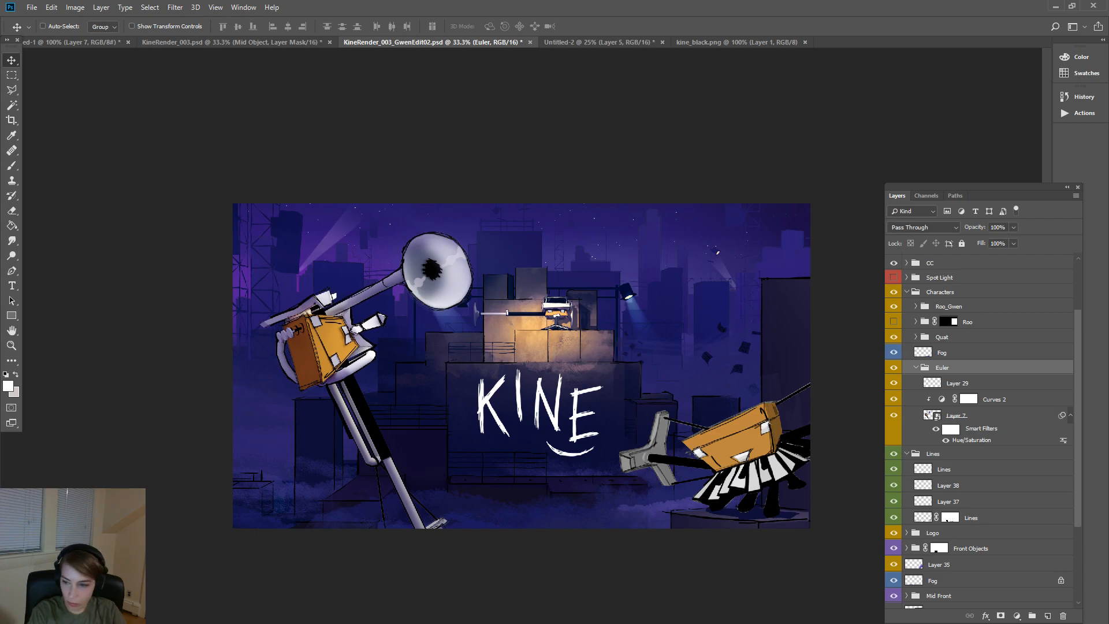
key(Return)
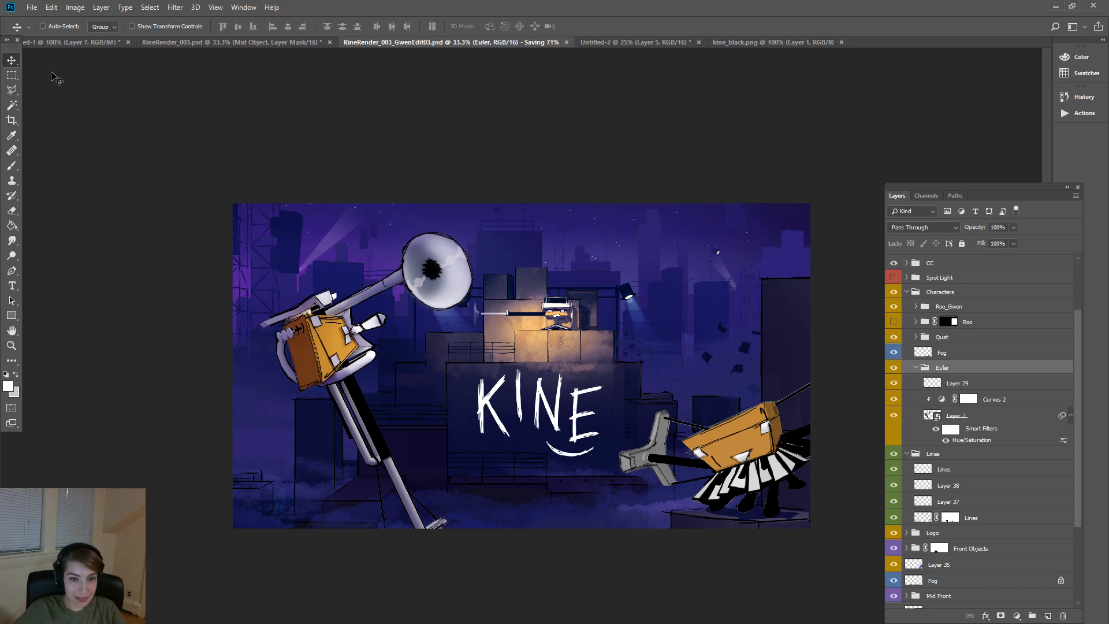
drag(323, 340, 323, 345)
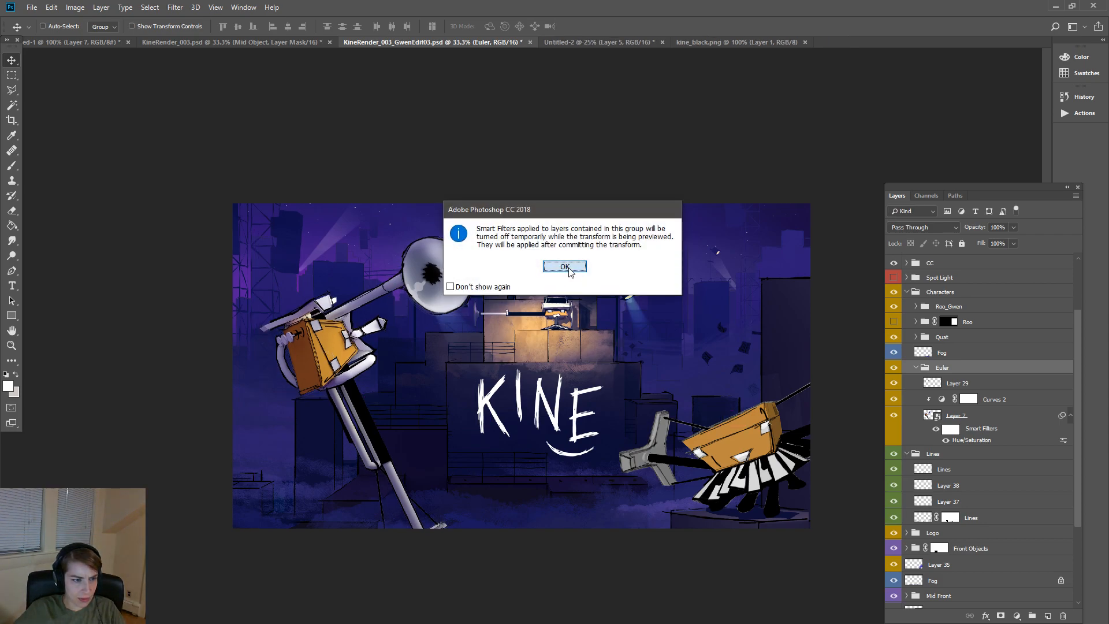
- Try enlarging the Euler horn character to about 140% and shifting it to about X 814, Y 1151 px
click(565, 266)
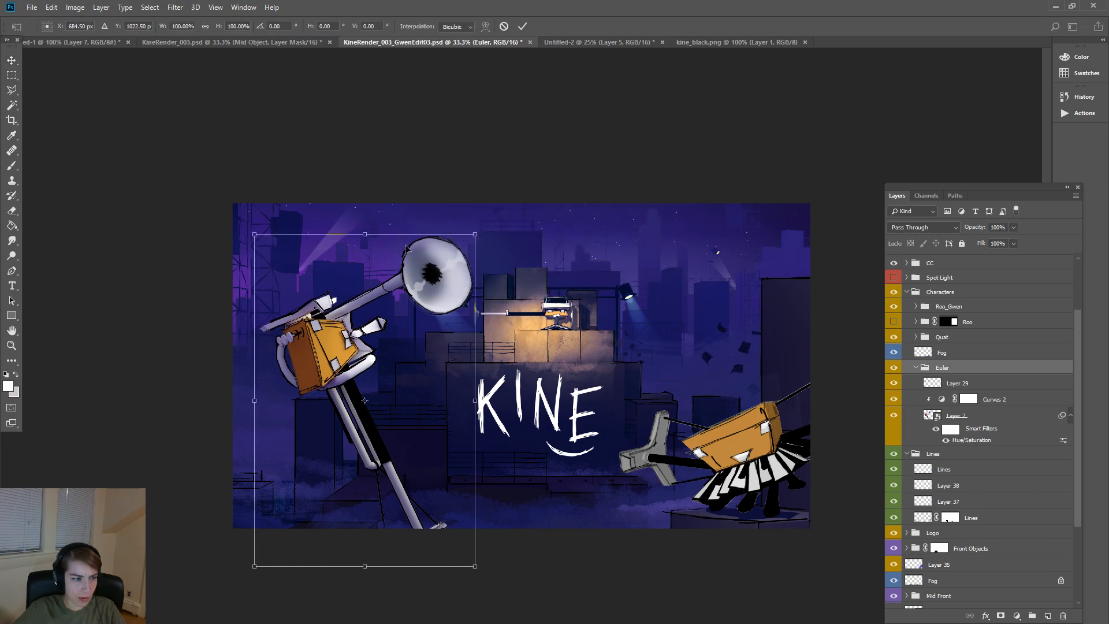
drag(476, 234, 438, 305)
drag(376, 350, 528, 190)
drag(338, 345, 313, 401)
drag(500, 245, 544, 193)
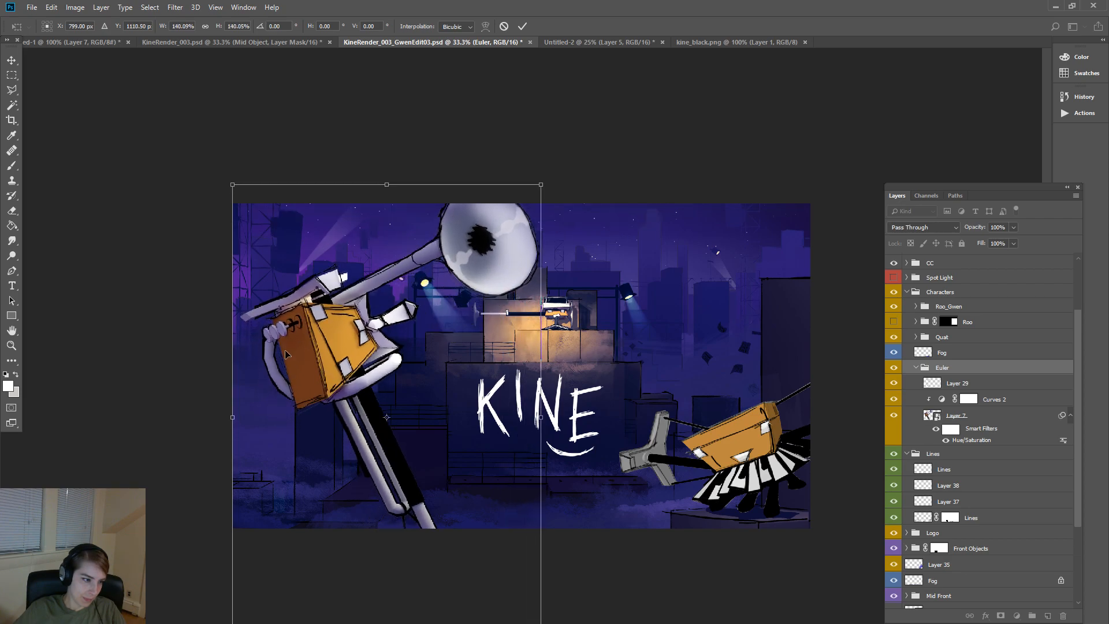
drag(306, 359, 310, 363)
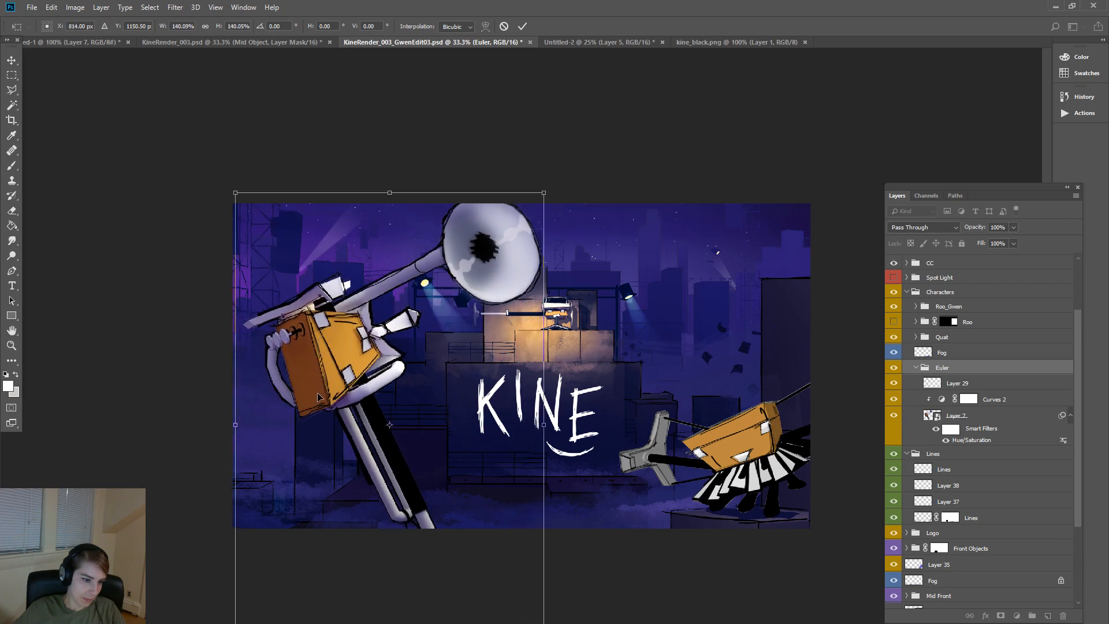
- Try shrinking the horn character to about 73% and testing lower placements, ending at about X 633, Y 1255 px
drag(544, 194, 406, 400)
drag(374, 435, 400, 336)
mouse_move(433, 304)
shift+mouse_down()
mouse_move(467, 286)
mouse_move(422, 315)
shift+mouse_up()
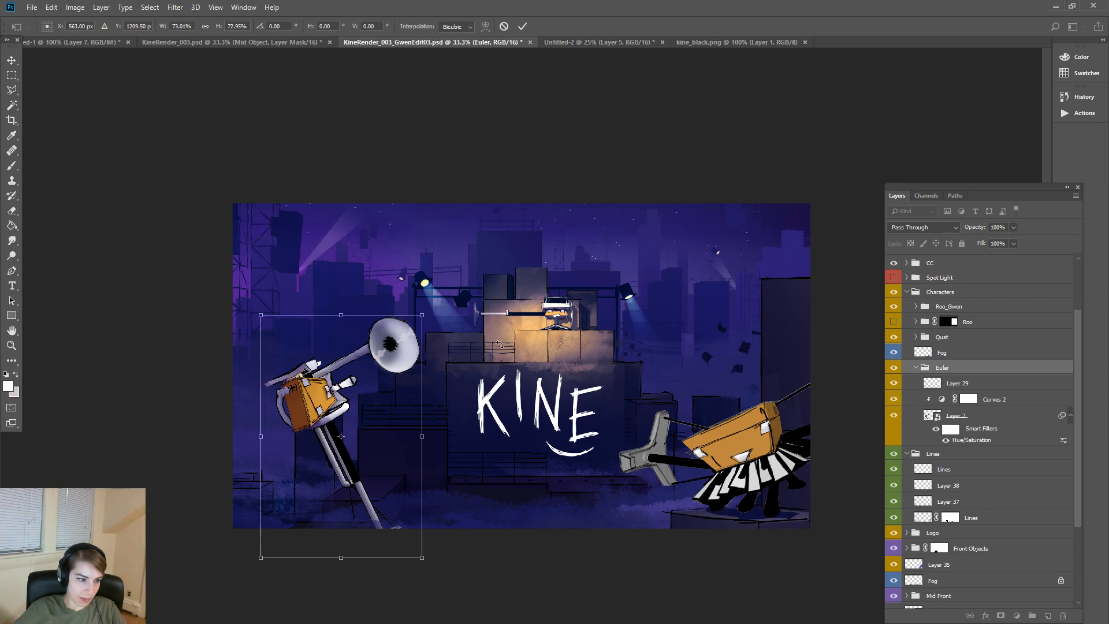
drag(334, 434, 339, 419)
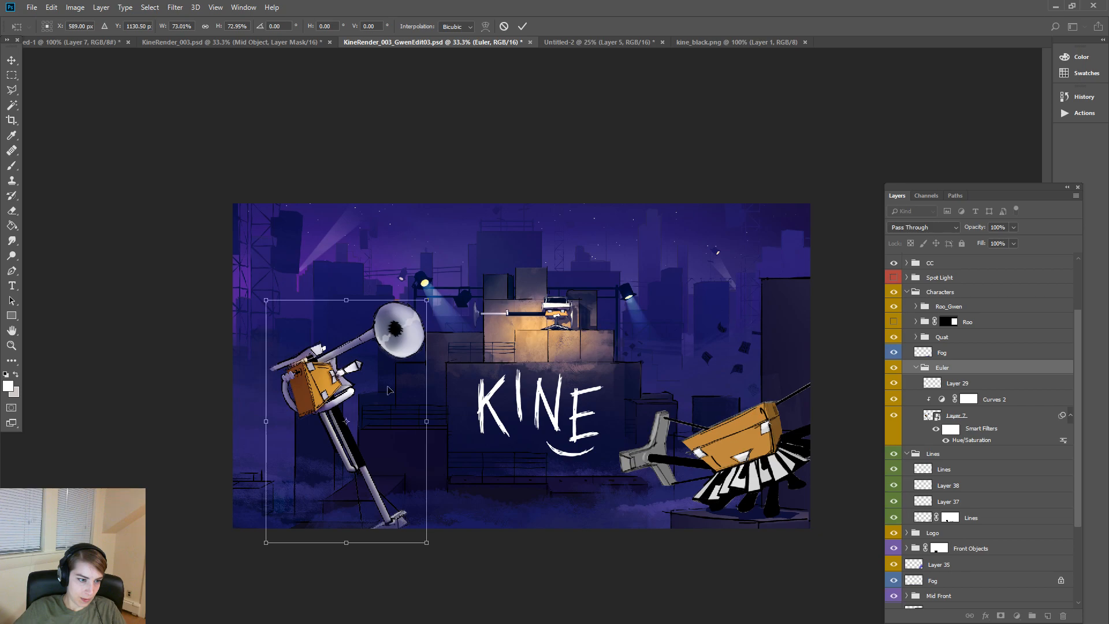
drag(322, 384, 340, 400)
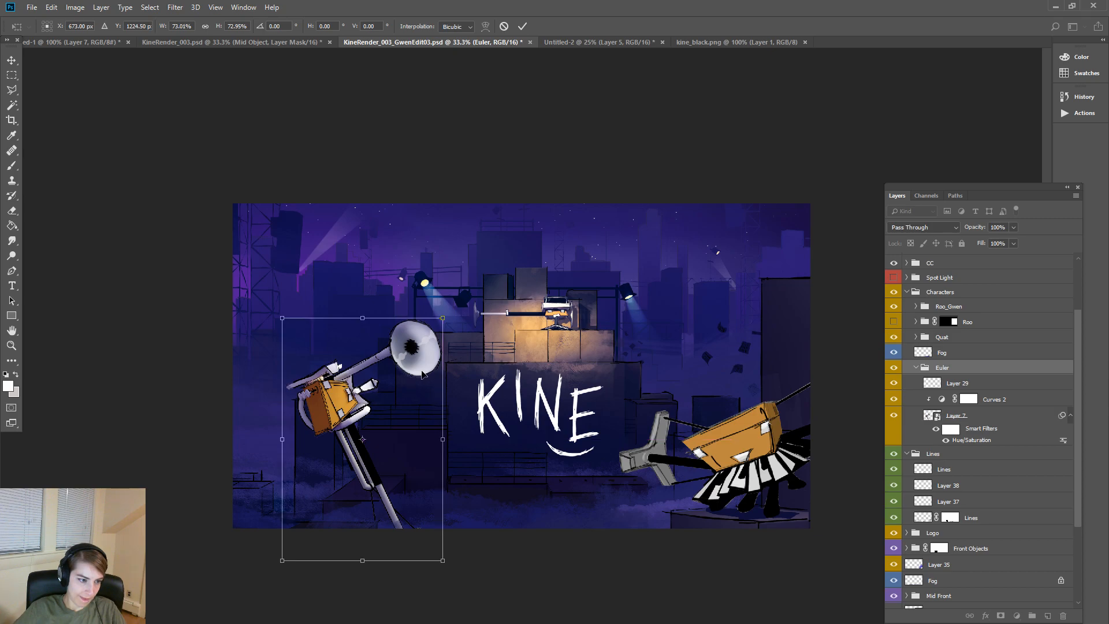
mouse_move(422, 364)
mouse_down()
mouse_move(388, 365)
mouse_move(425, 367)
mouse_up()
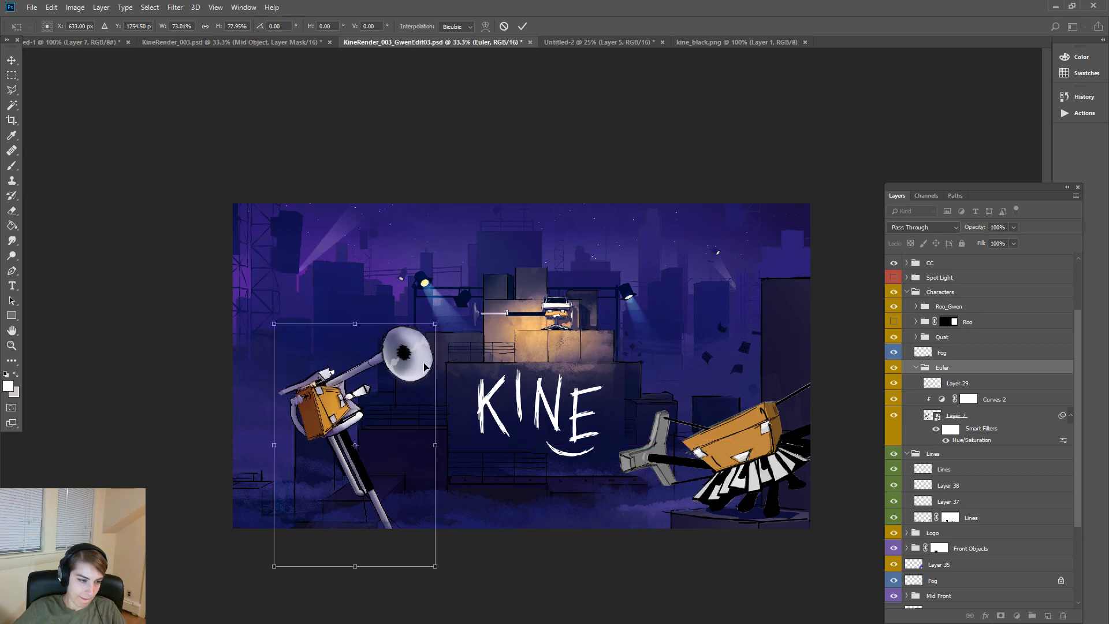
- Try rotating the small horn character about 1.15° and reducing it to about 68.5%, and discard the whole transform
drag(455, 309, 430, 349)
drag(382, 395, 362, 394)
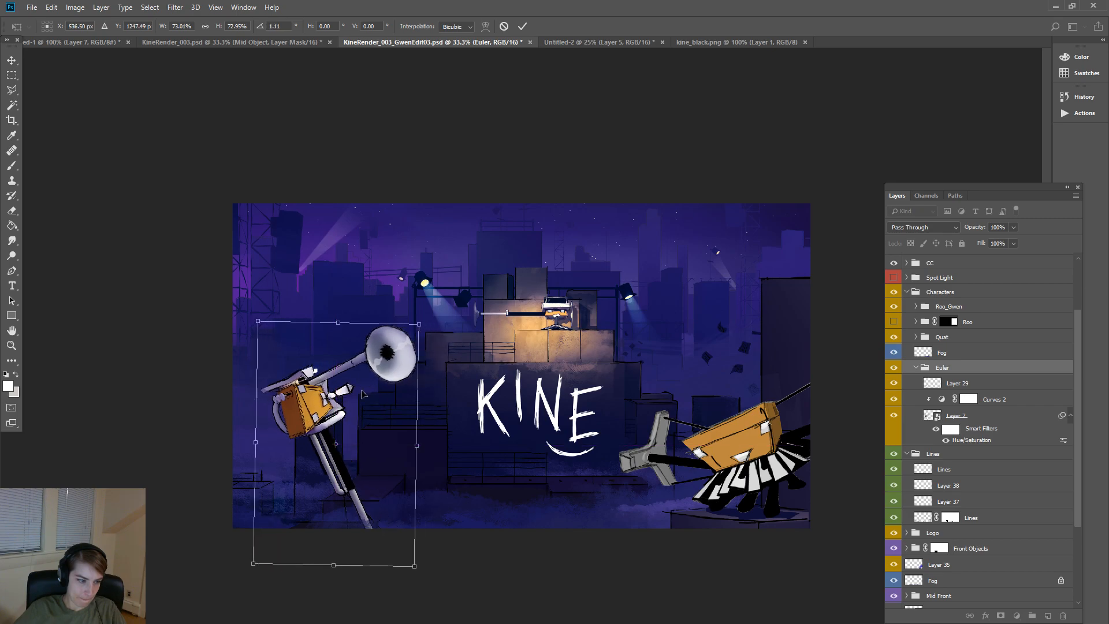
mouse_move(432, 314)
mouse_down()
mouse_move(463, 374)
mouse_move(422, 330)
mouse_up()
drag(422, 330, 426, 335)
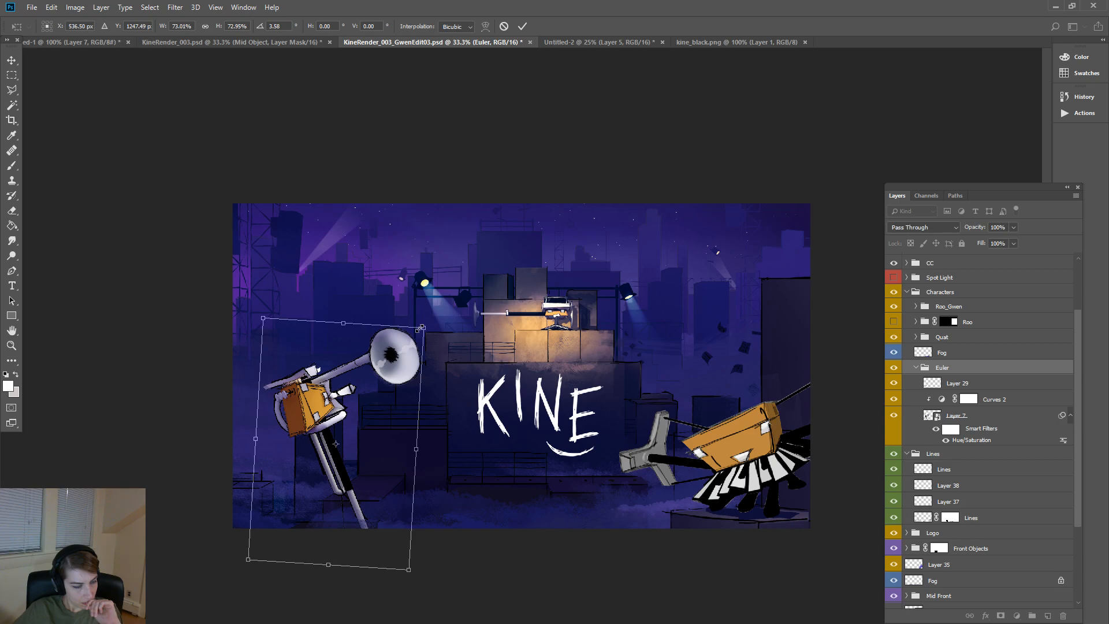
drag(432, 315, 427, 312)
drag(393, 376, 393, 366)
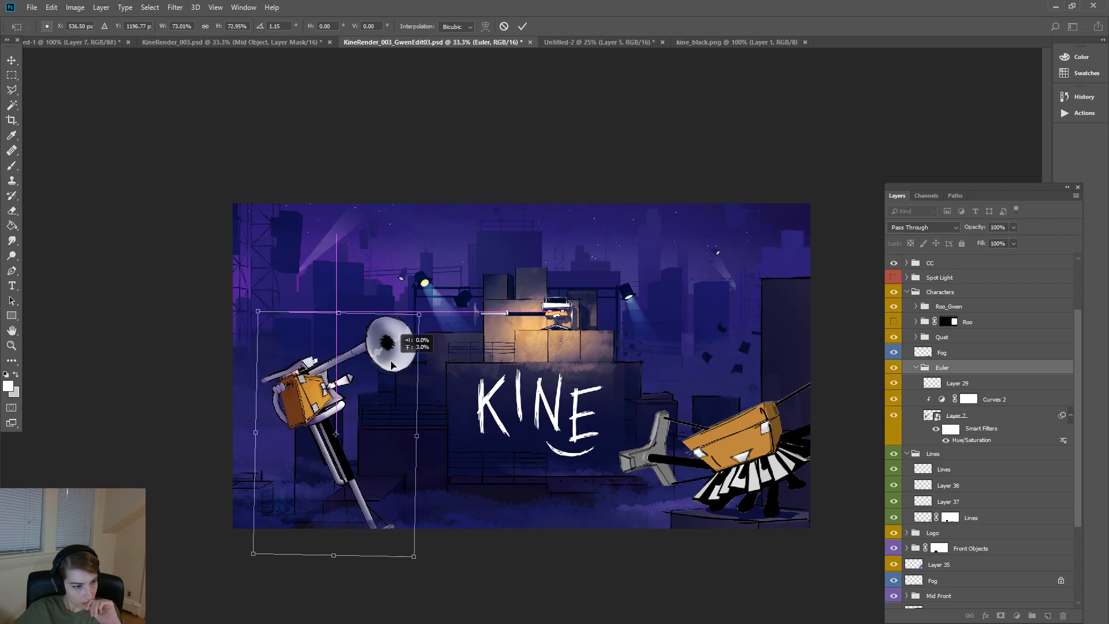
mouse_move(418, 315)
mouse_down()
mouse_move(437, 307)
mouse_move(409, 331)
mouse_up()
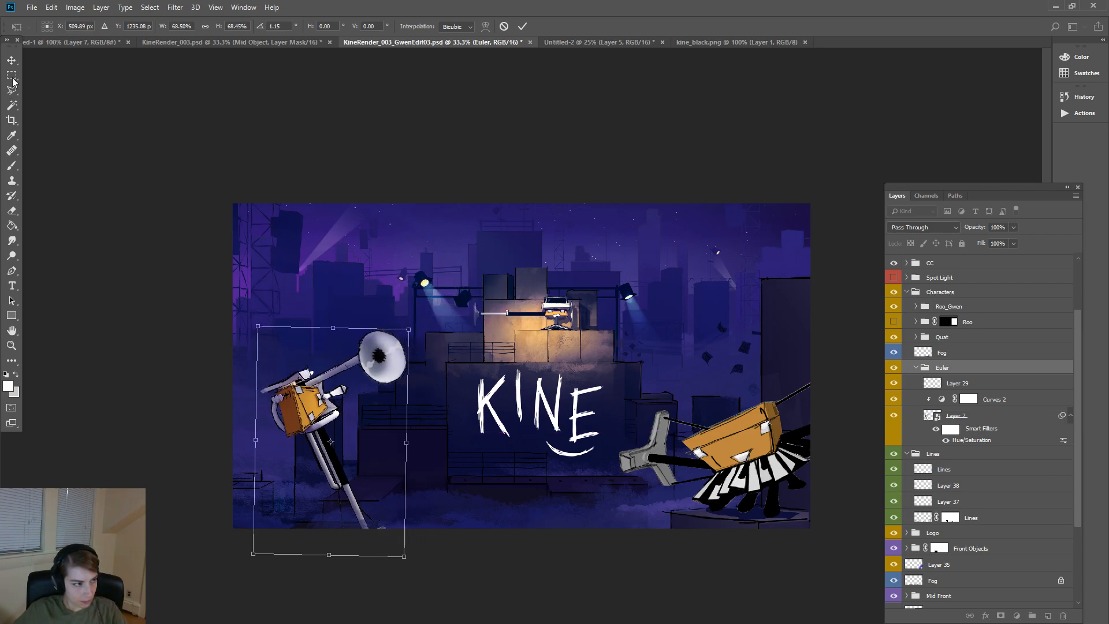
key(v)
click(636, 255)
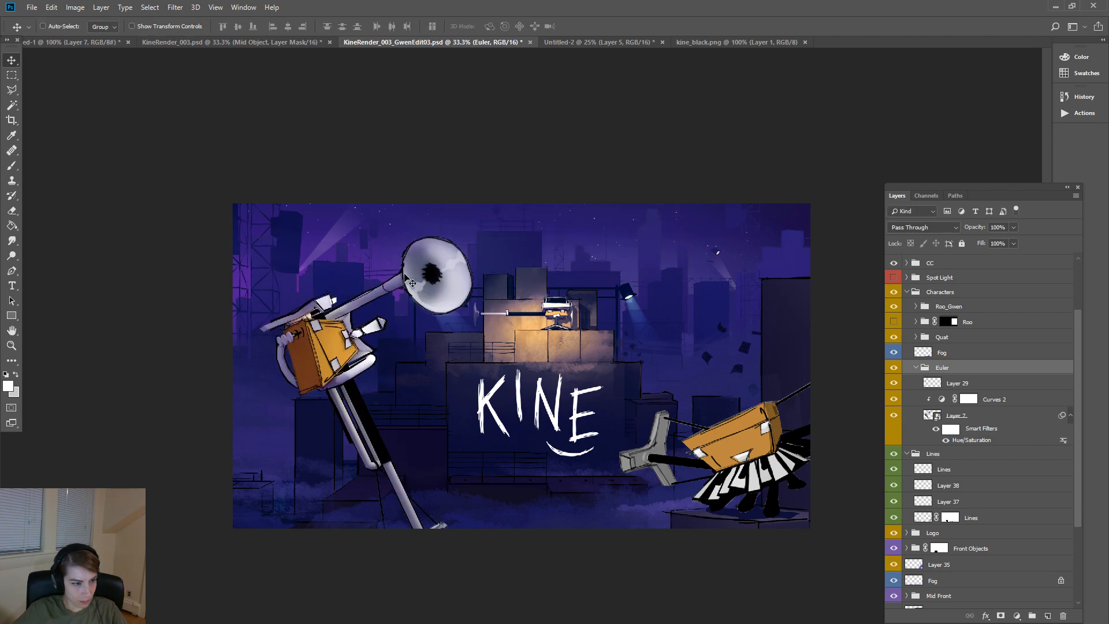
- Scale the Euler group to about 75%, place it at about X 537, Y 1187 px, and apply the transform
key(ctrl+t)
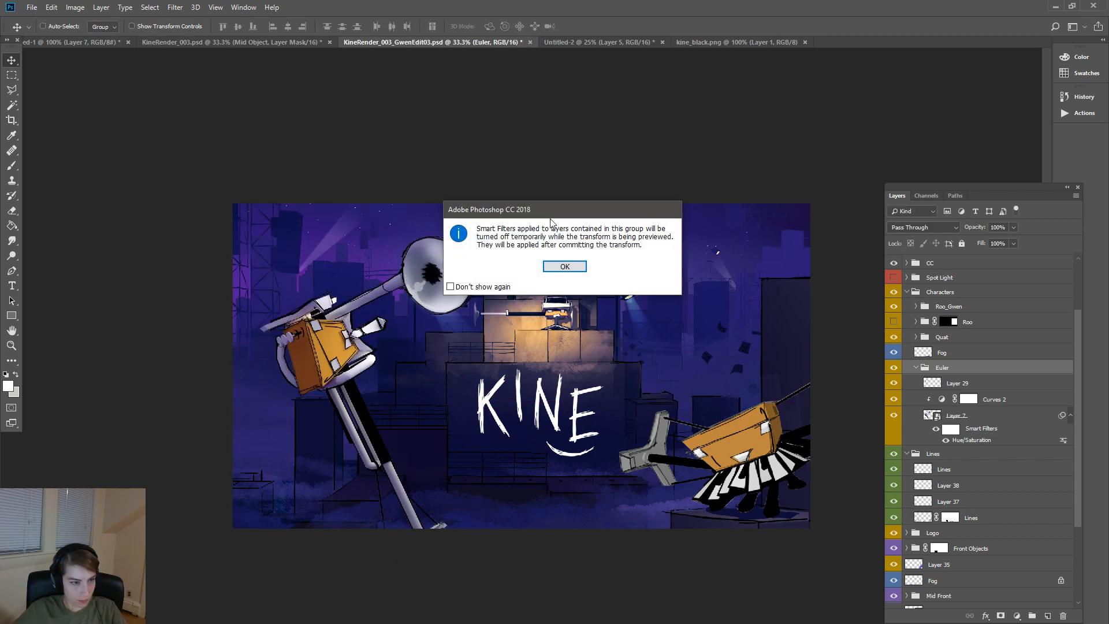
click(565, 266)
drag(473, 234, 428, 306)
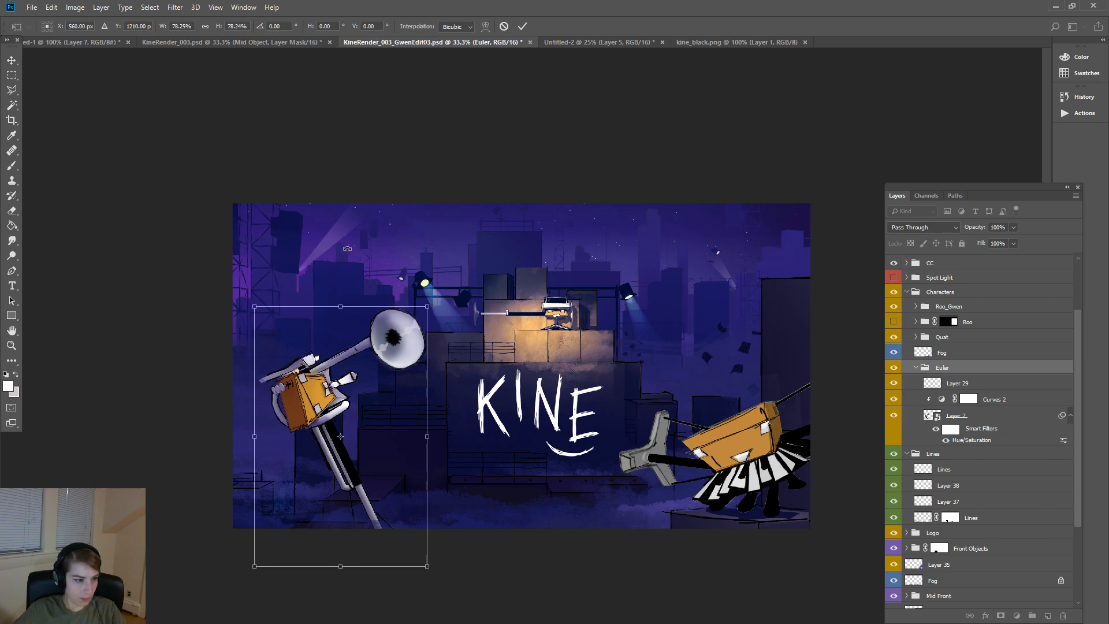
drag(428, 307, 422, 317)
mouse_move(390, 350)
mouse_down()
mouse_move(404, 335)
mouse_move(390, 346)
mouse_up()
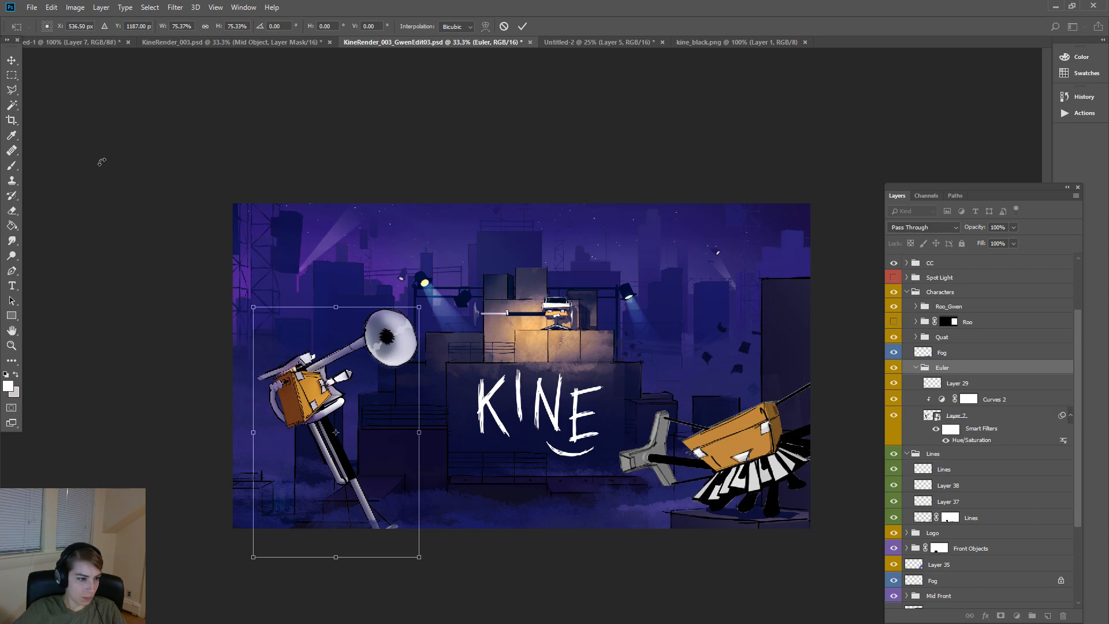
click(11, 60)
click(516, 264)
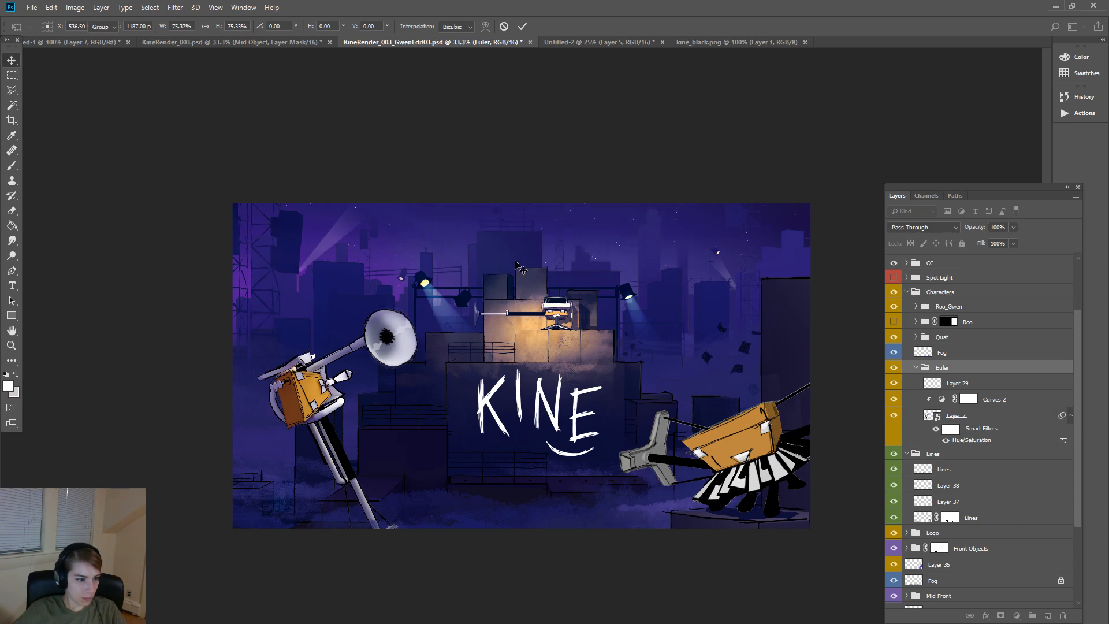
- Select the Roo_MayaRender layer inside the Roo_Gwen group
right_click(734, 445)
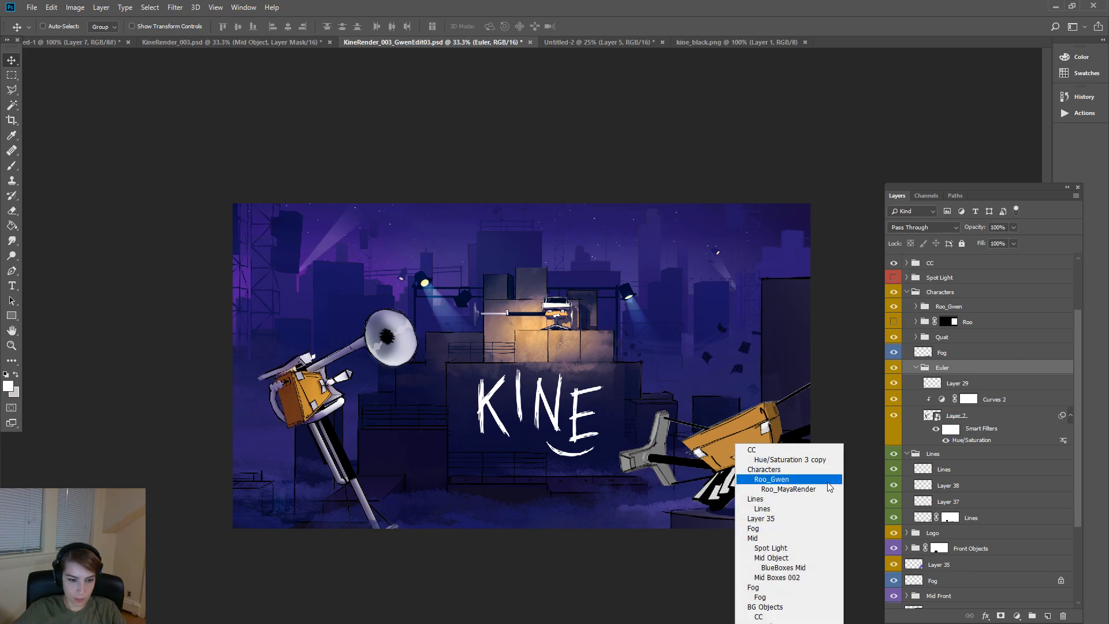
click(772, 479)
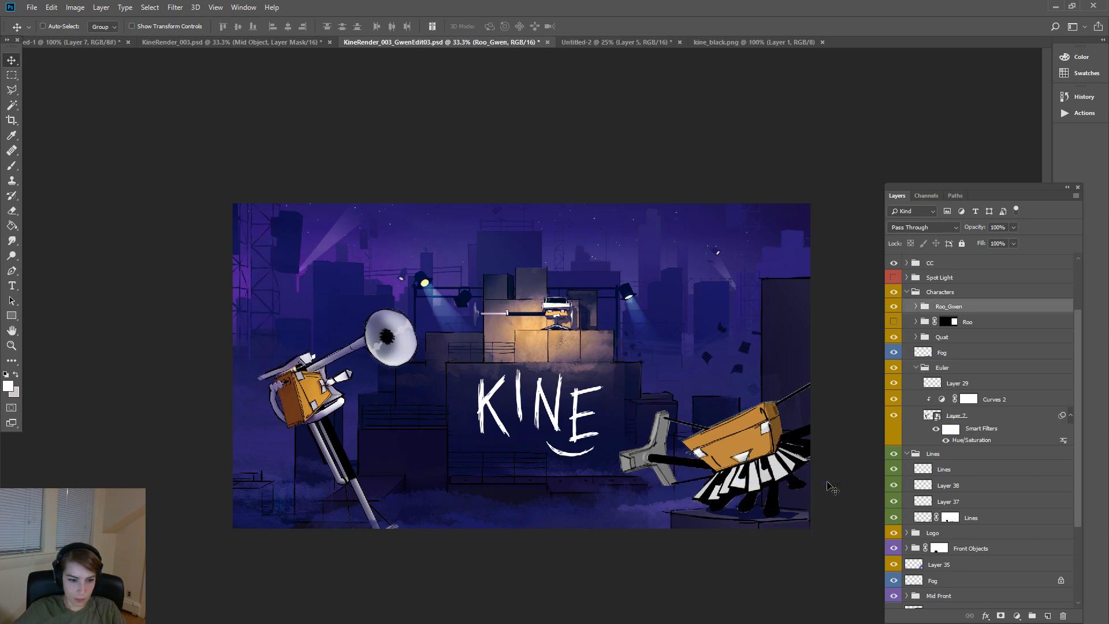
click(915, 306)
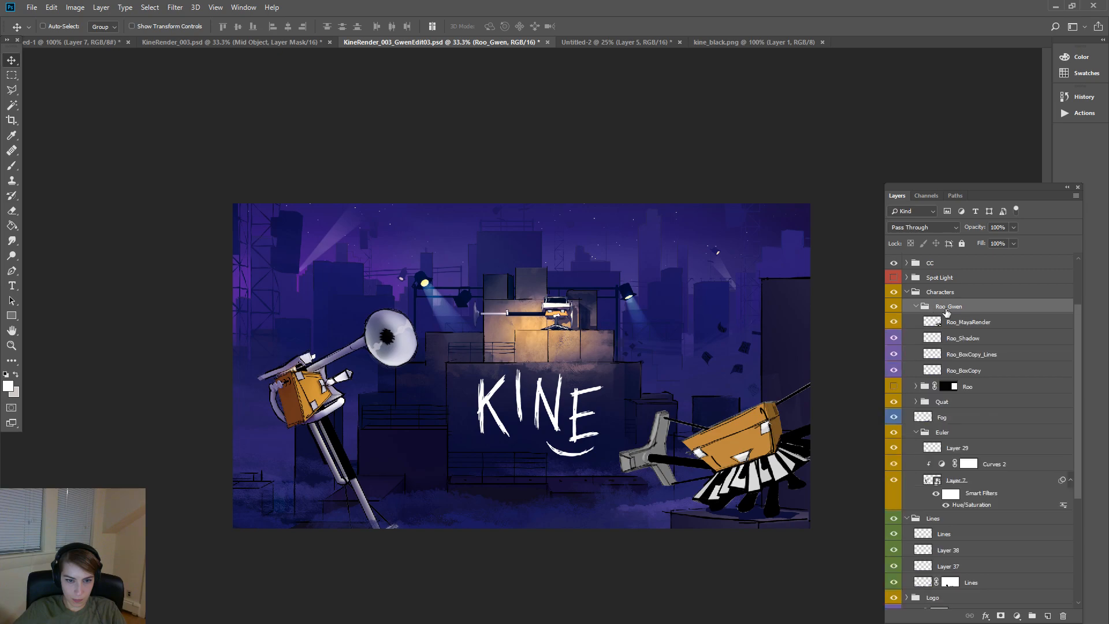
click(986, 322)
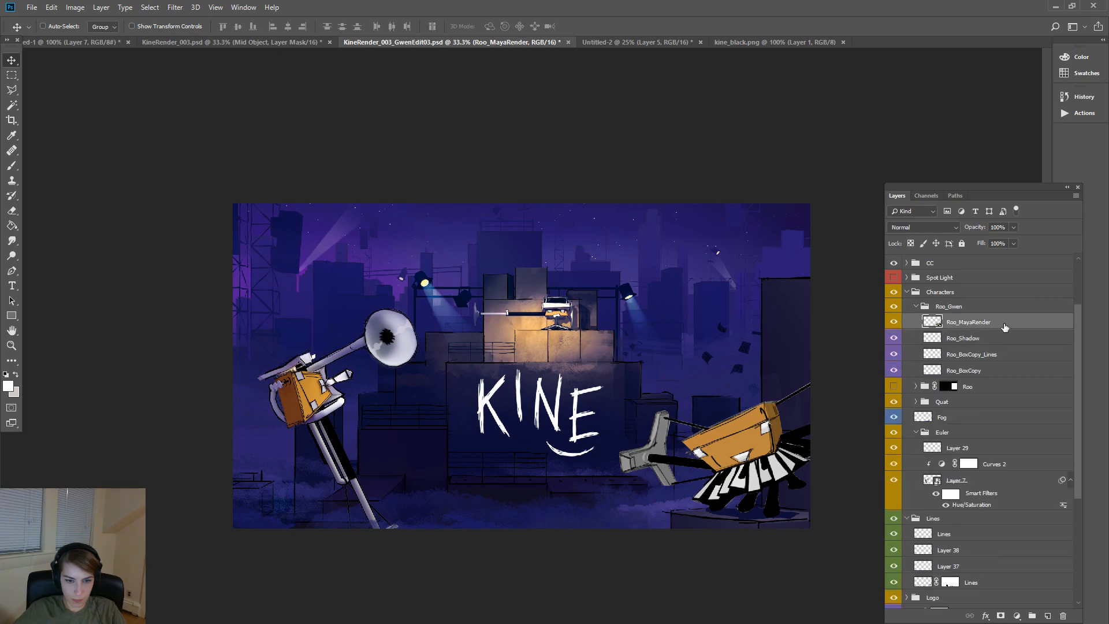
- Try enlarging the Roo_MayaRender layer to about 126% at about X 2841, Y 998 px, and discard the transform
key(ctrl+t)
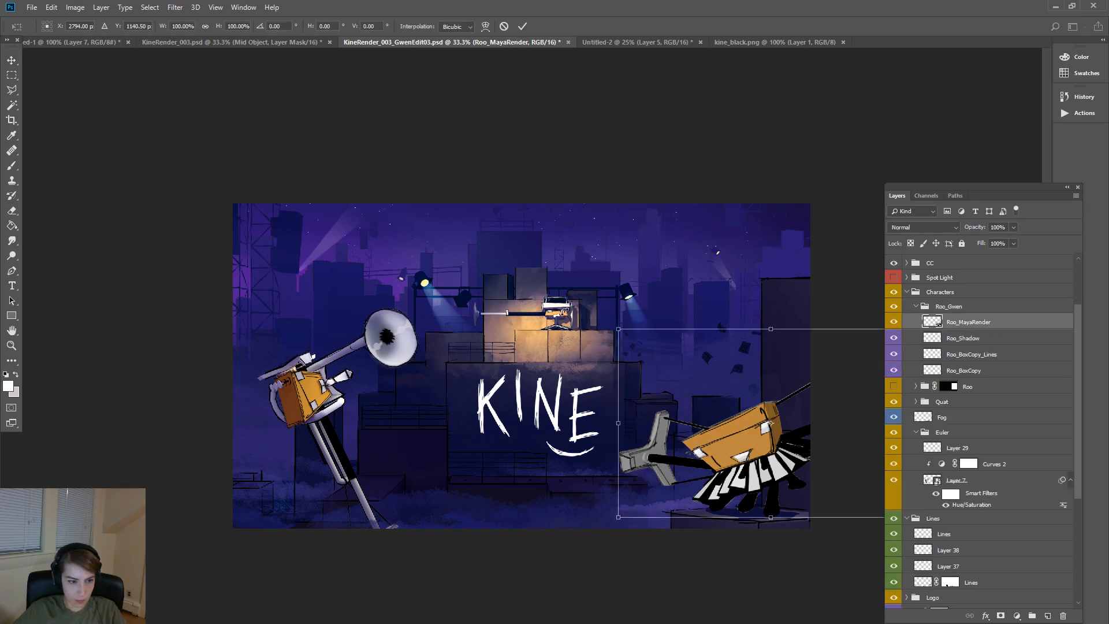
drag(625, 325, 536, 282)
key(ctrl+z)
drag(680, 397, 731, 395)
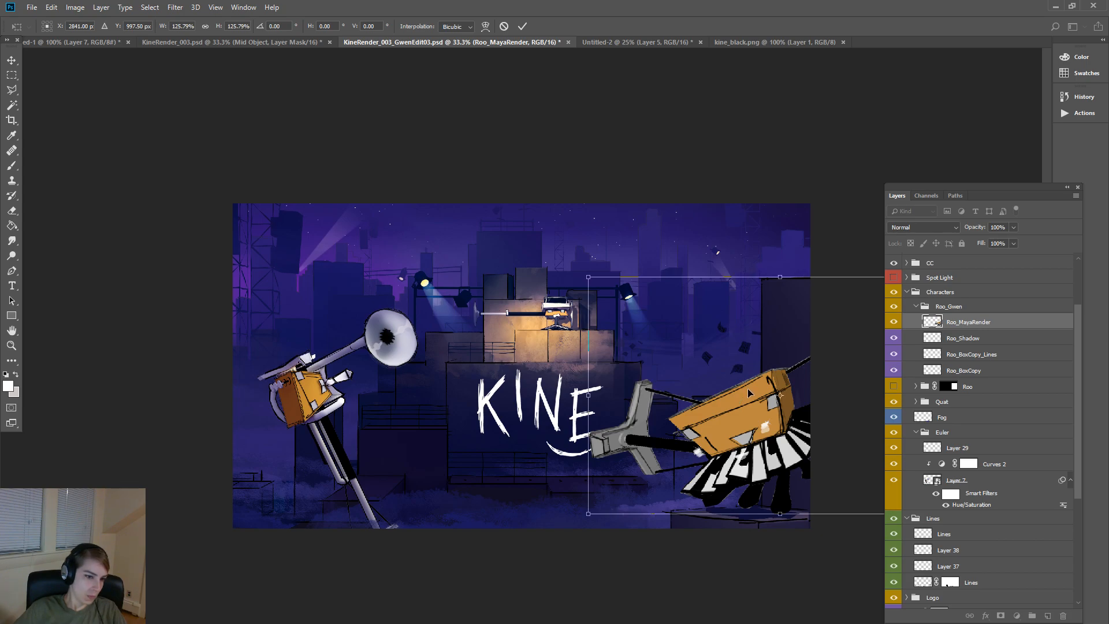
click(11, 61)
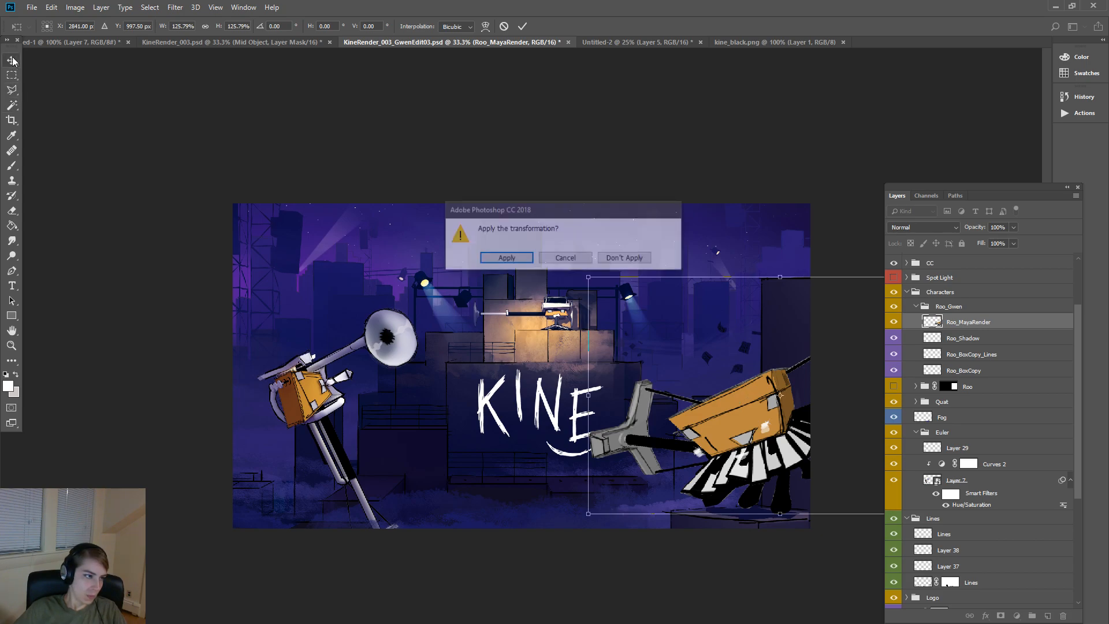
click(627, 258)
- Scale Roo_MayaRender to about 110%, place it at about X 2822, Y 1105 px, and apply the transform
key(ctrl+t)
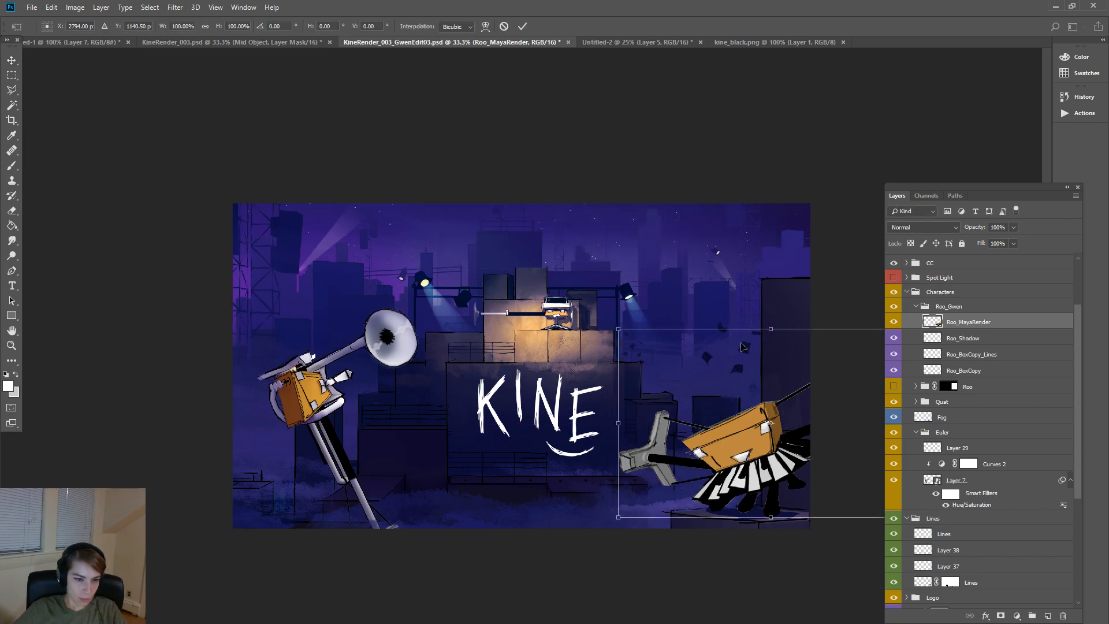
drag(619, 328, 588, 310)
drag(726, 408, 748, 411)
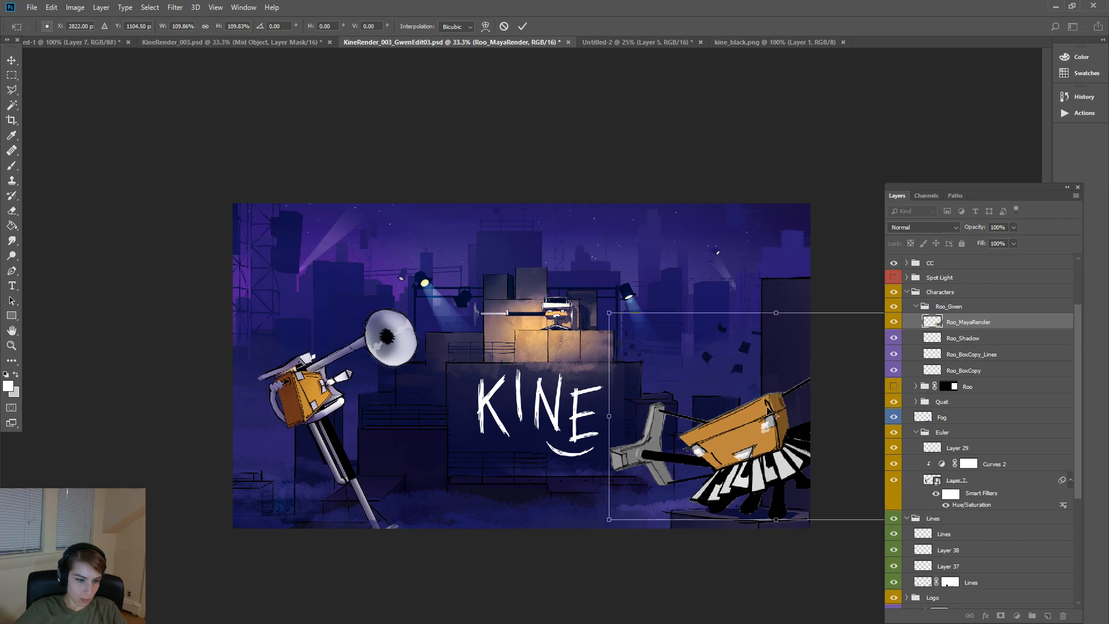
key(v)
key(Return)
- Move the highlight layers from Layer 39 copy through Layer 40 together onto the white patches of the enlarged accordion character
scroll(940, 281, up, 3)
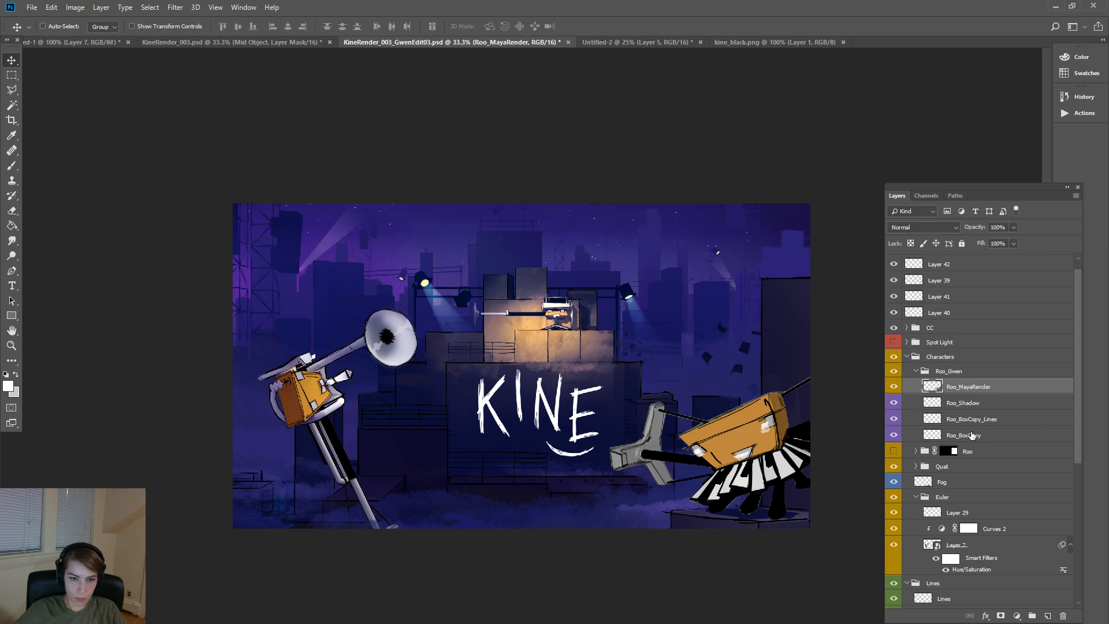
click(982, 267)
shift+click(980, 327)
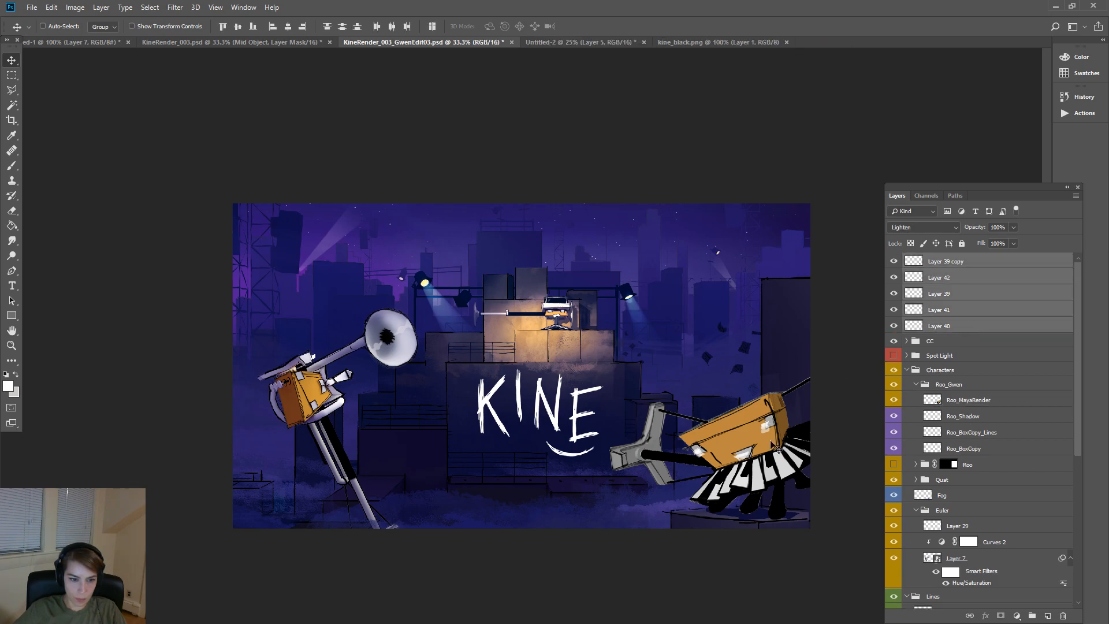
drag(739, 471, 748, 450)
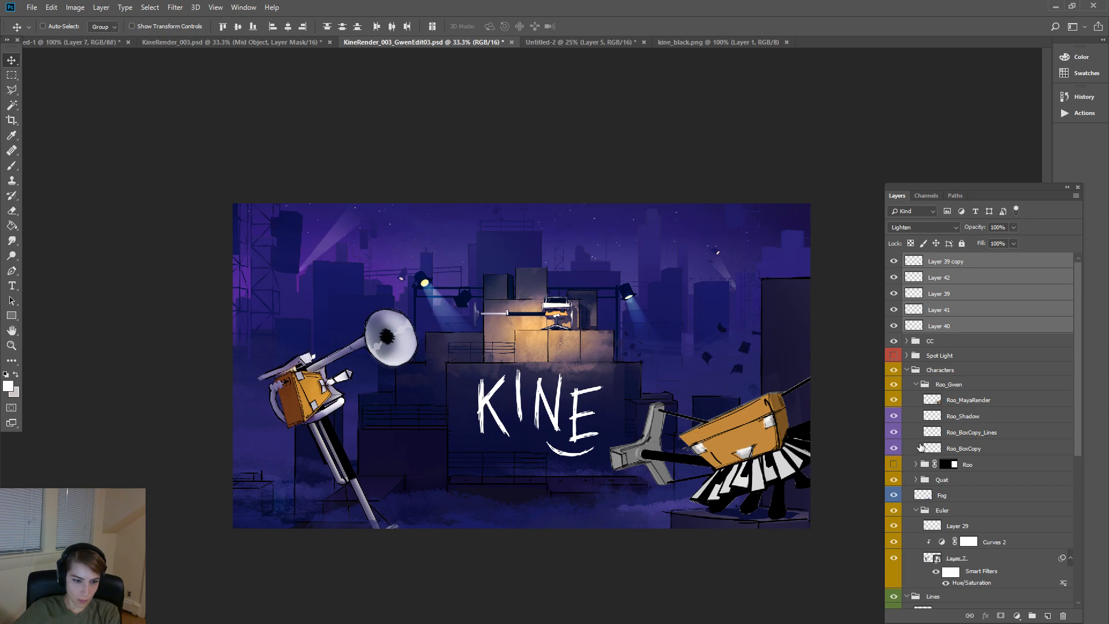
click(12, 75)
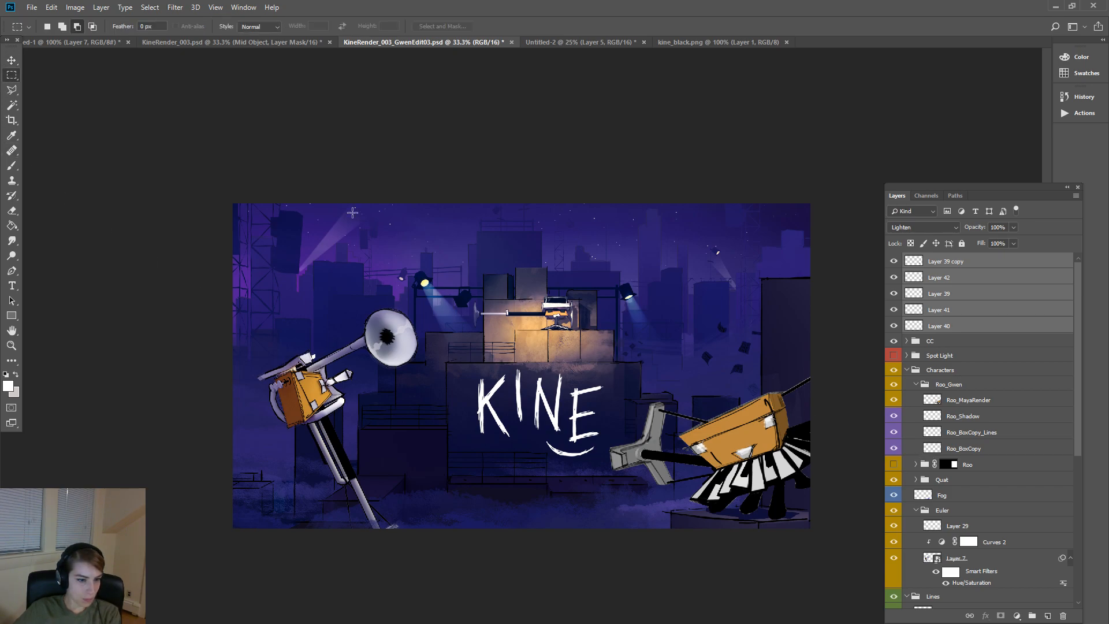
click(11, 60)
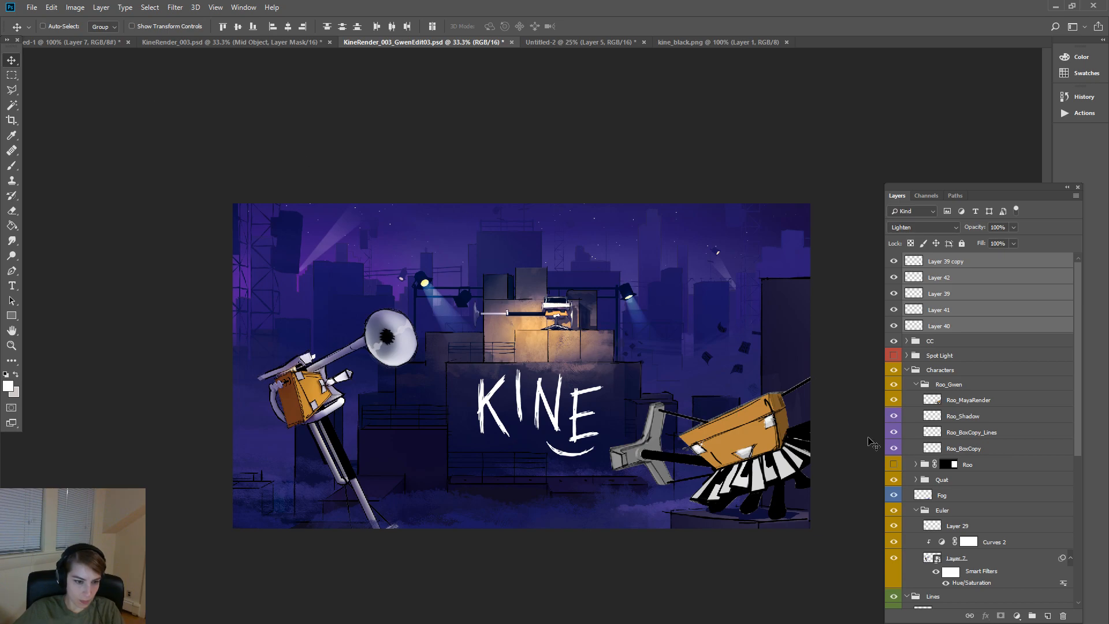
- Move the Layer 39 copy sparkle slightly left onto the white patch at the box's lower-left corner
click(972, 267)
click(954, 293)
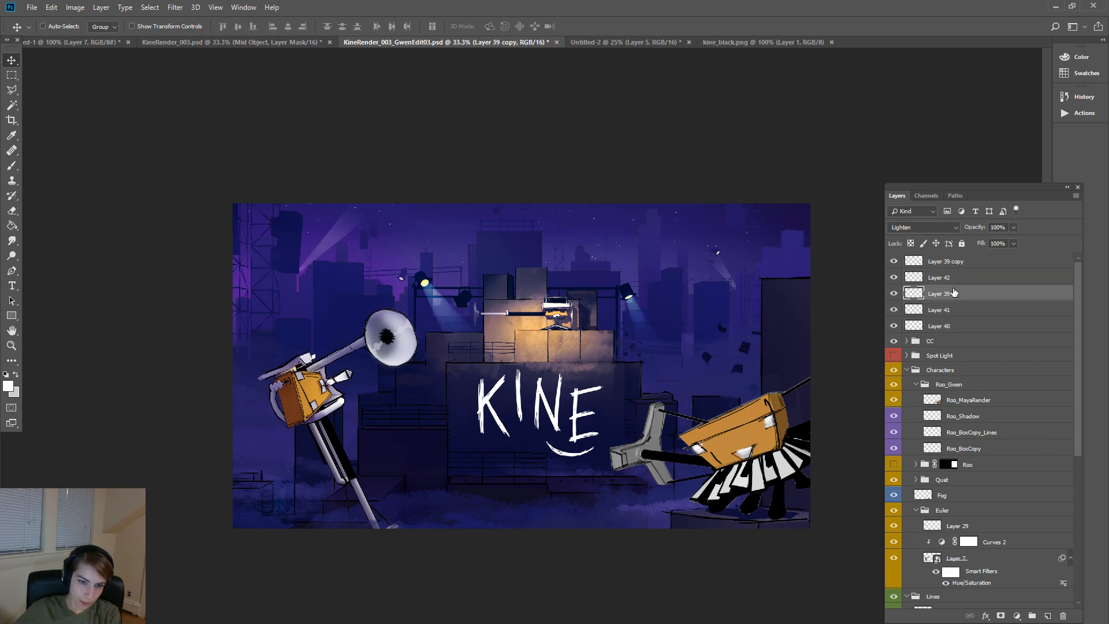
click(11, 75)
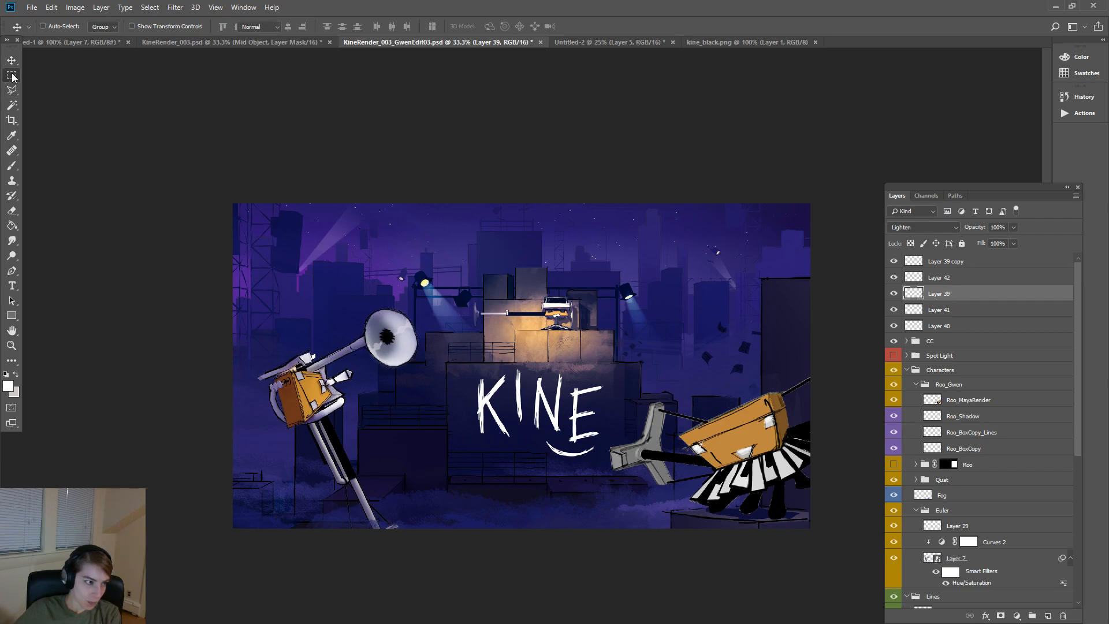
click(12, 345)
drag(645, 321, 924, 501)
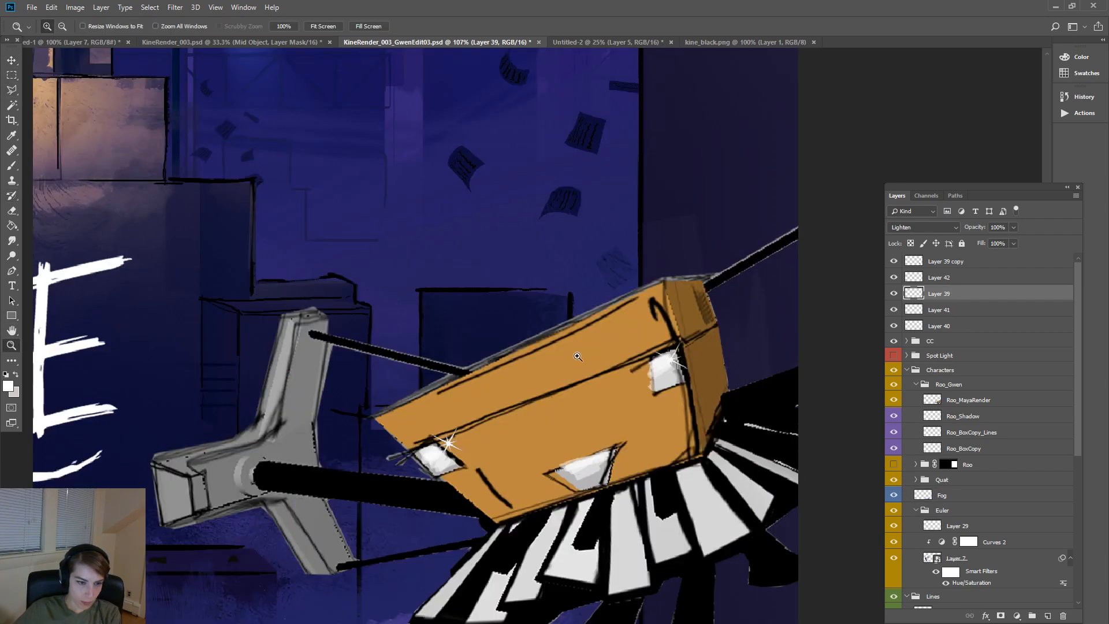
click(8, 78)
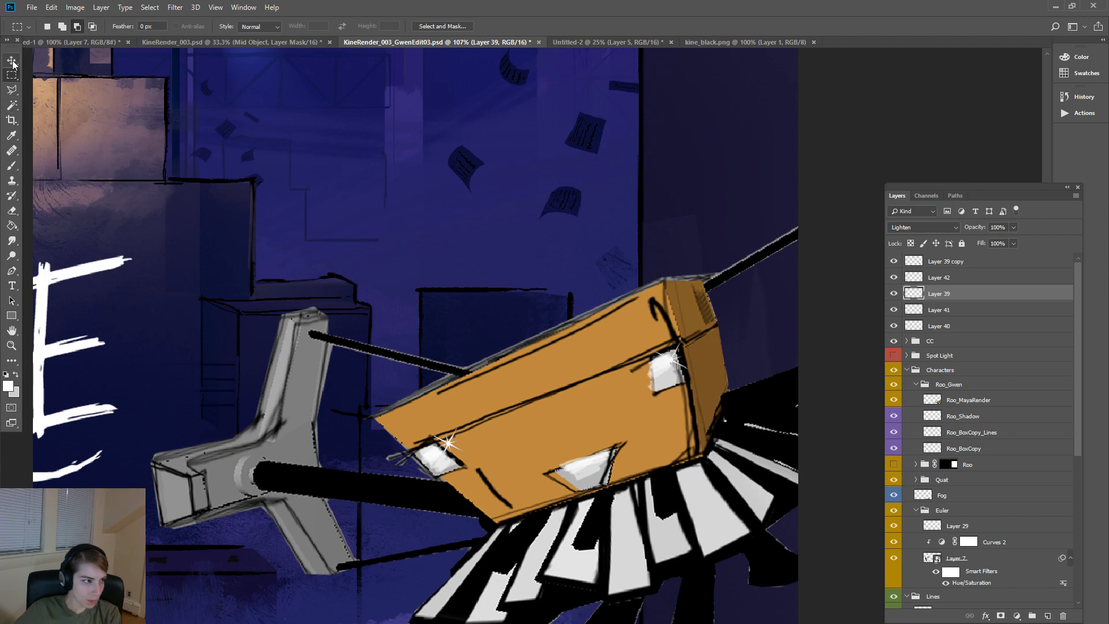
click(9, 60)
click(894, 261)
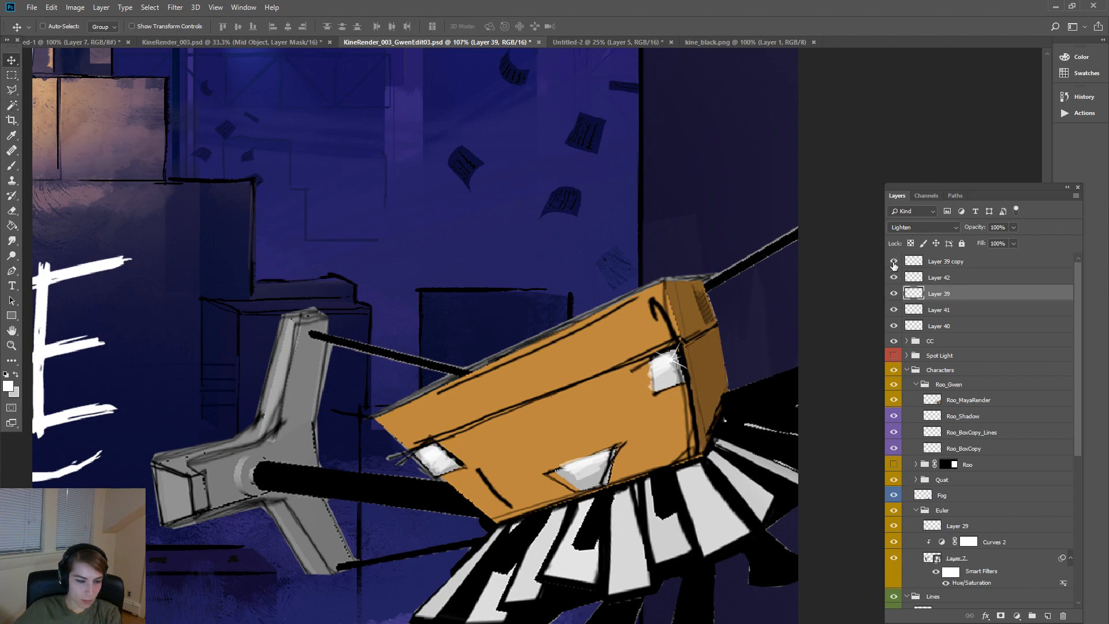
click(947, 262)
drag(462, 430, 446, 432)
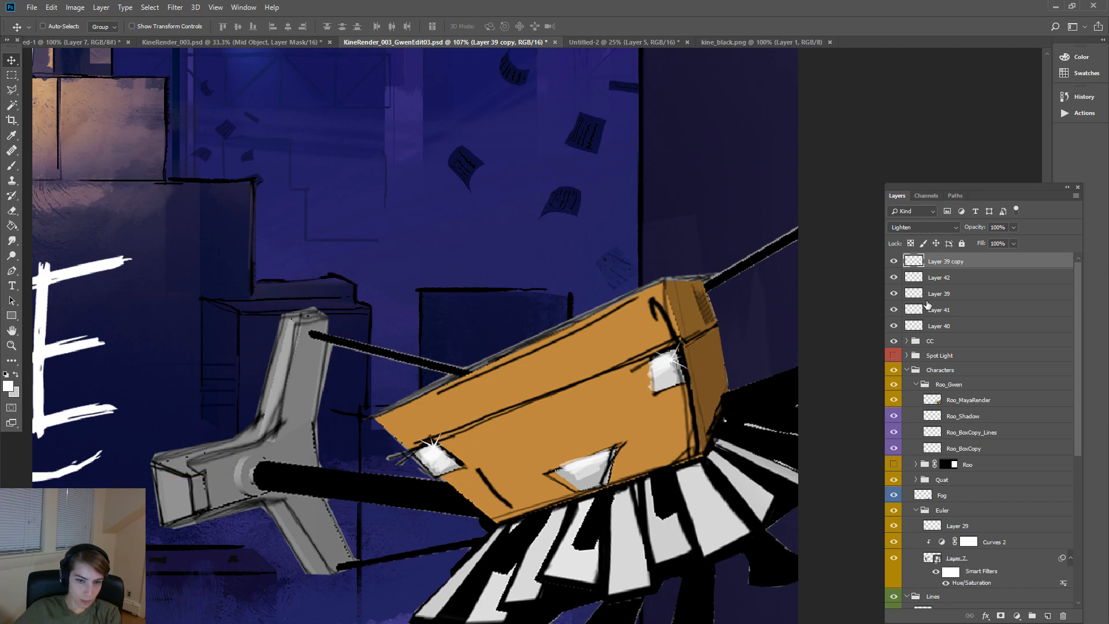
- Move the Layer 39 sparkle onto the white patch near the box's upper-right corner
key(alt+bracketleft)
key(alt+bracketleft)
mouse_move(676, 367)
mouse_down()
mouse_move(705, 349)
mouse_move(678, 363)
mouse_up()
- Try marquee-selecting the white triangle at the box's lower edge and moving it on Layer 39, and clear the selection
click(10, 75)
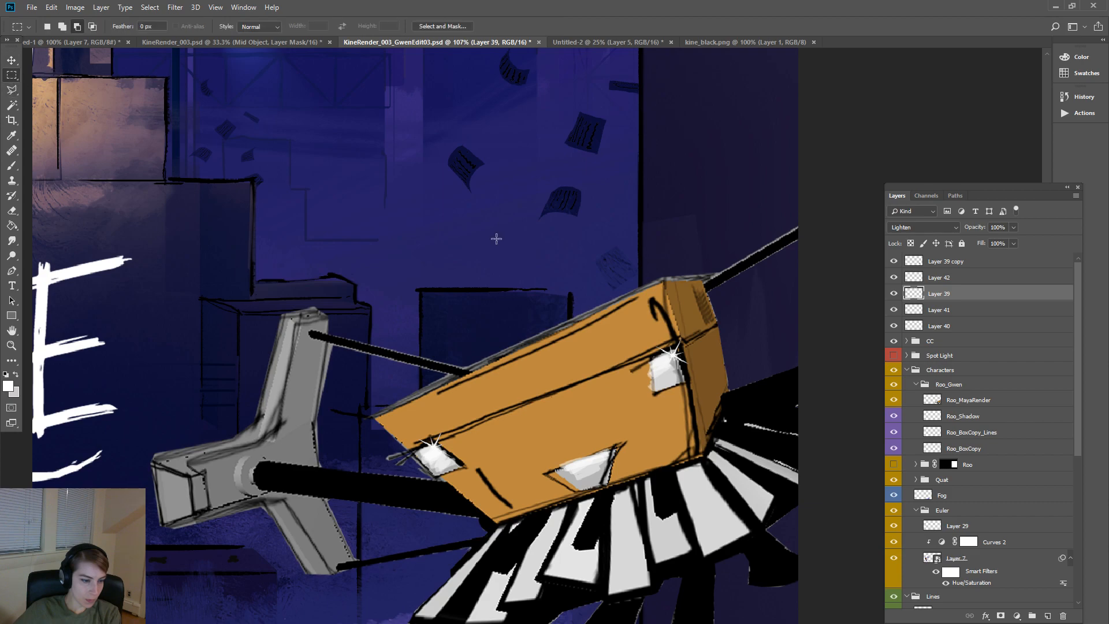
drag(533, 432, 628, 505)
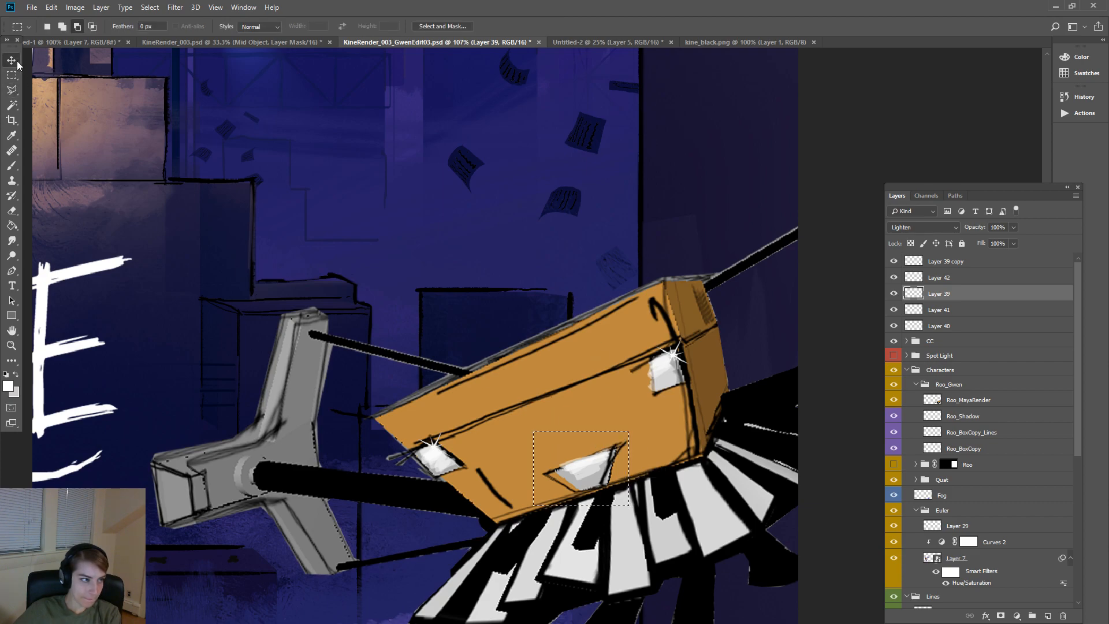
click(11, 59)
click(893, 309)
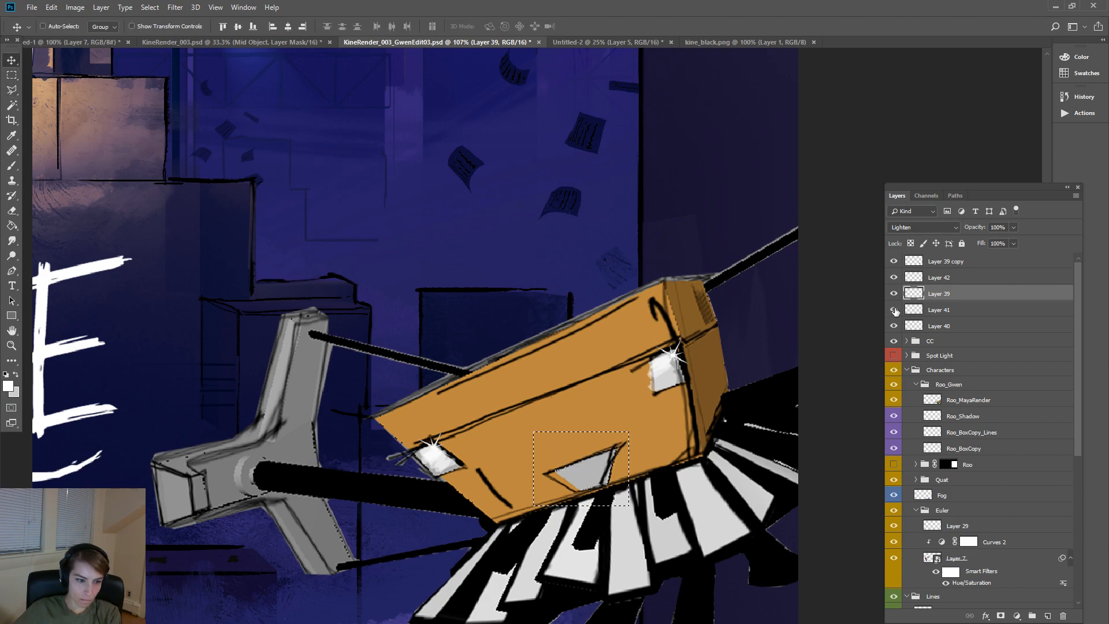
click(894, 310)
click(583, 470)
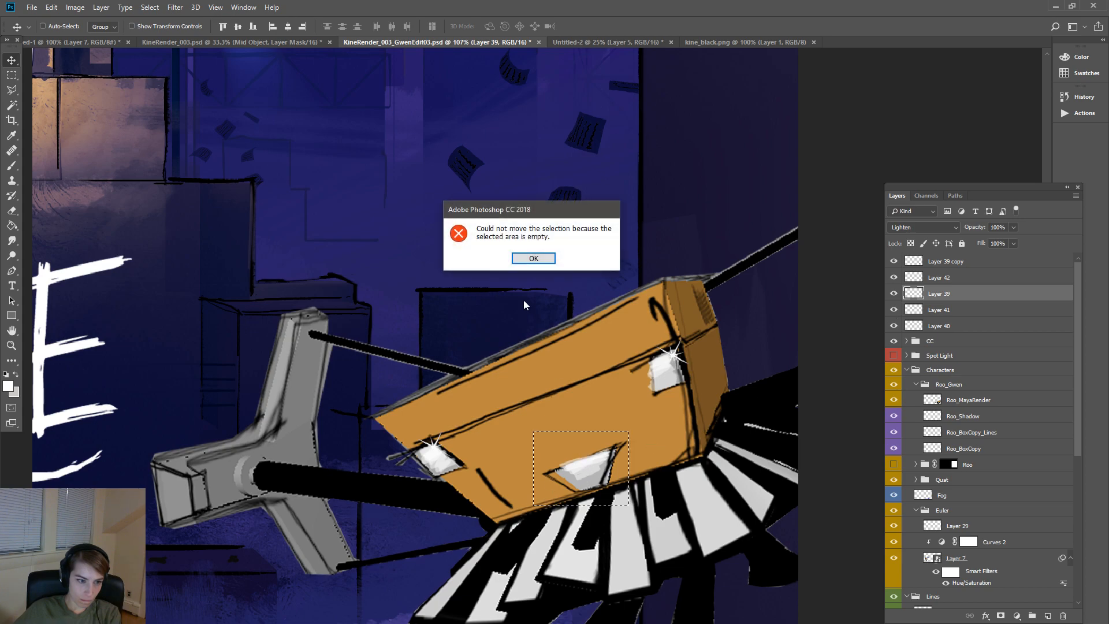
click(533, 257)
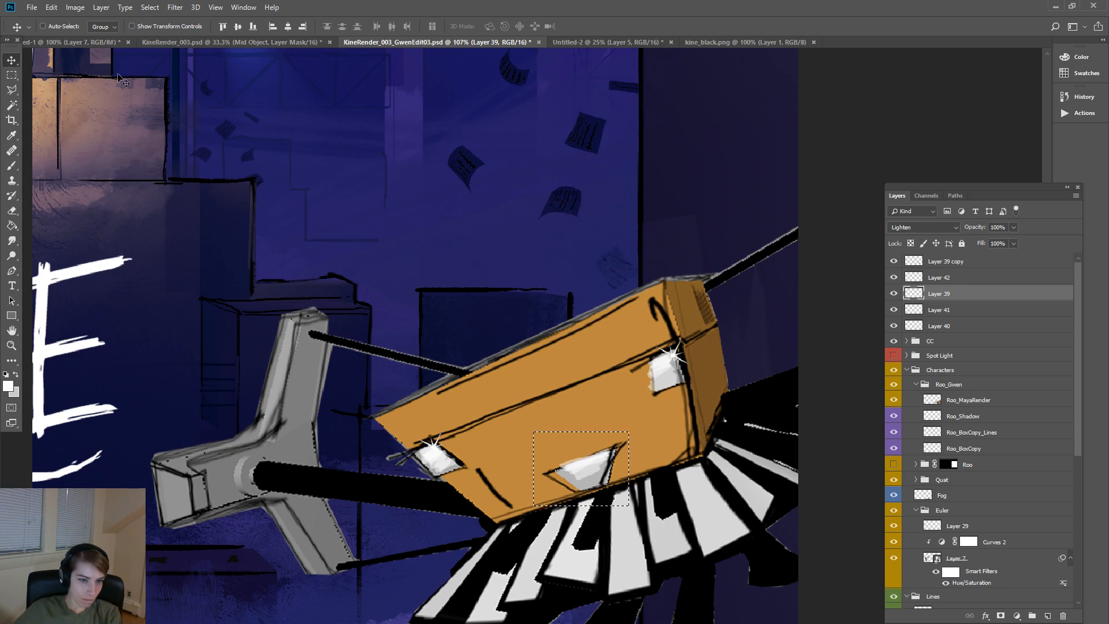
key(ctrl+d)
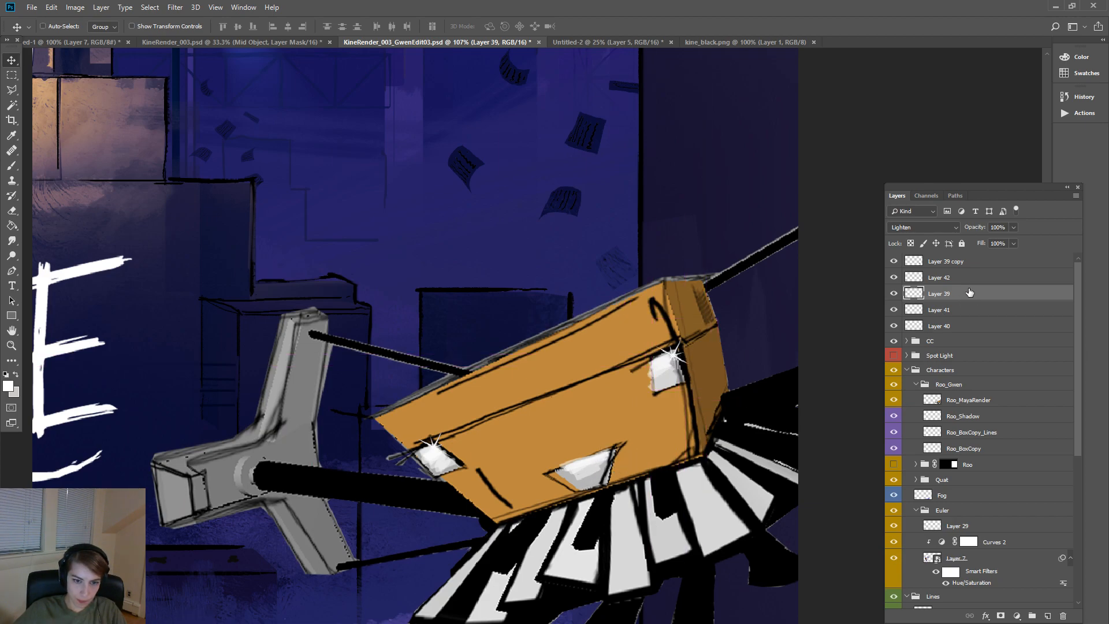
- Nudge the Layer 41 highlight slightly left so it fits the white triangle at the box's lower edge
click(894, 294)
click(894, 293)
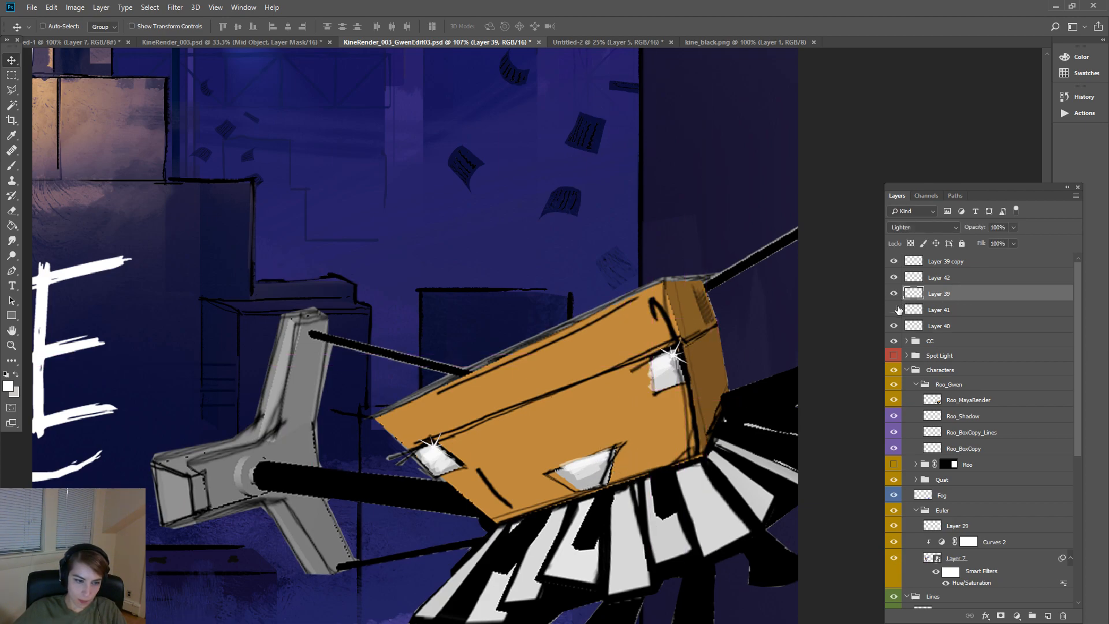
click(939, 310)
mouse_move(592, 461)
mouse_down()
mouse_move(593, 471)
mouse_move(589, 461)
mouse_up()
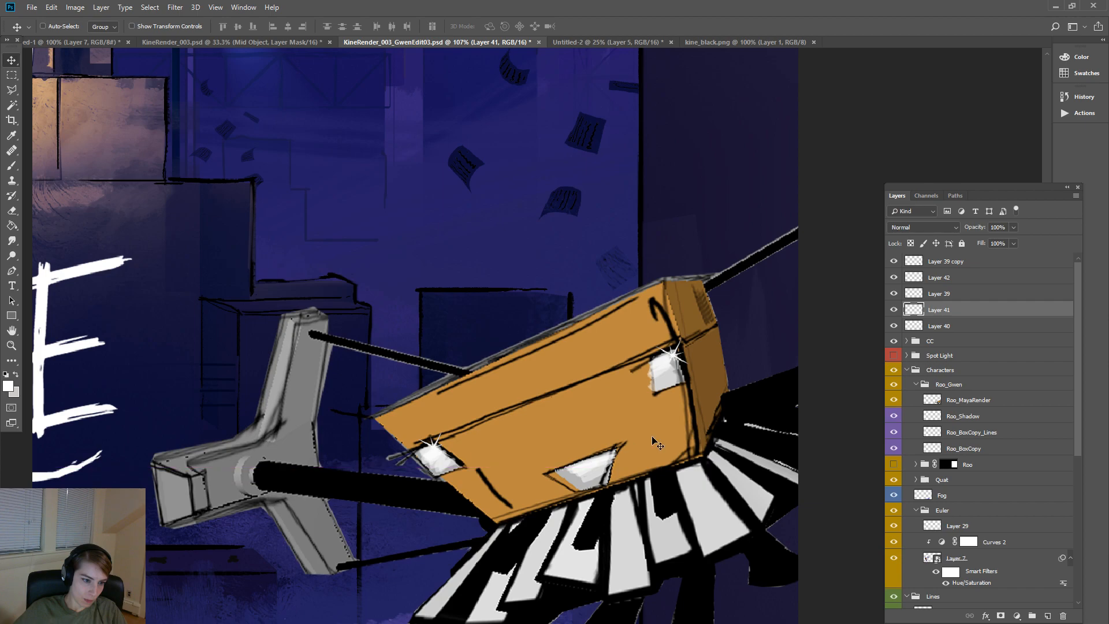
key(ctrl+minus)
key(ctrl+minus)
key(ctrl+minus)
key(ctrl+minus)
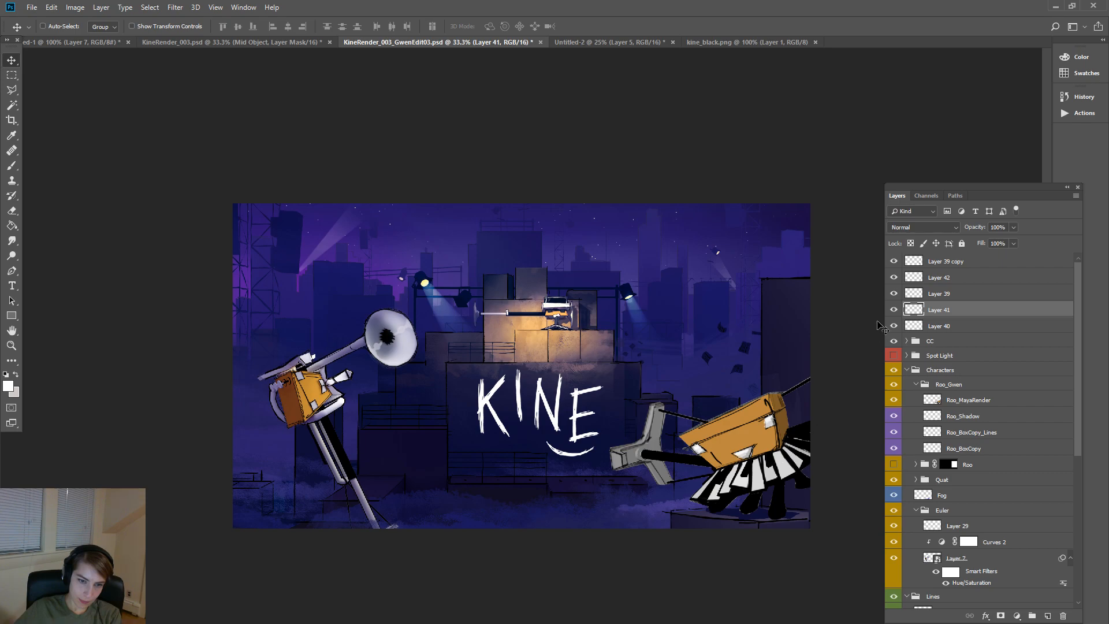
click(969, 278)
click(971, 263)
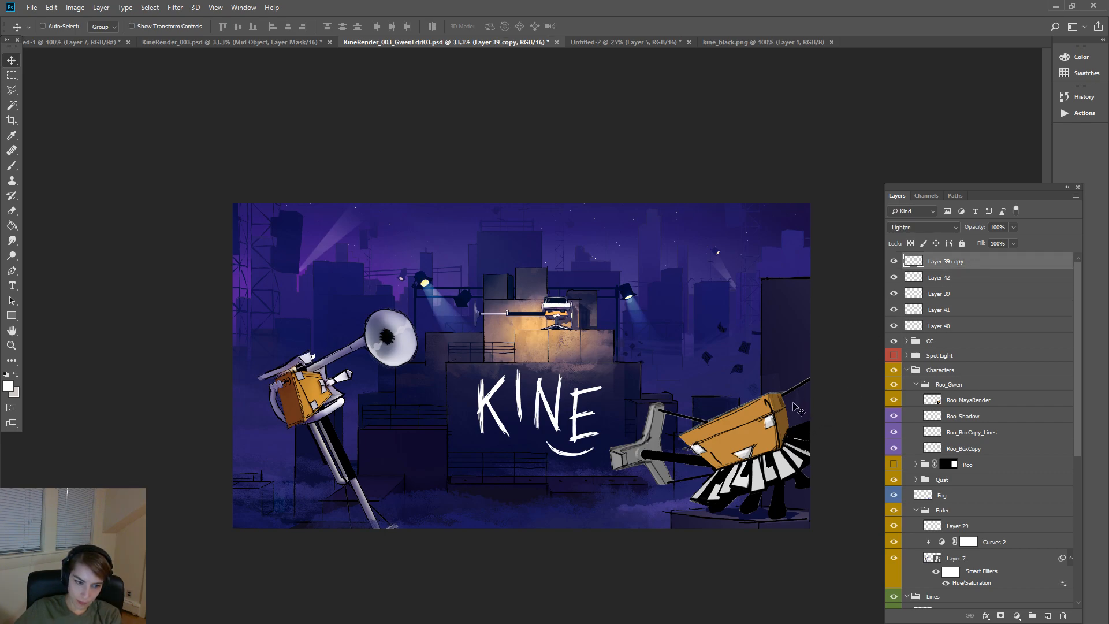
click(972, 279)
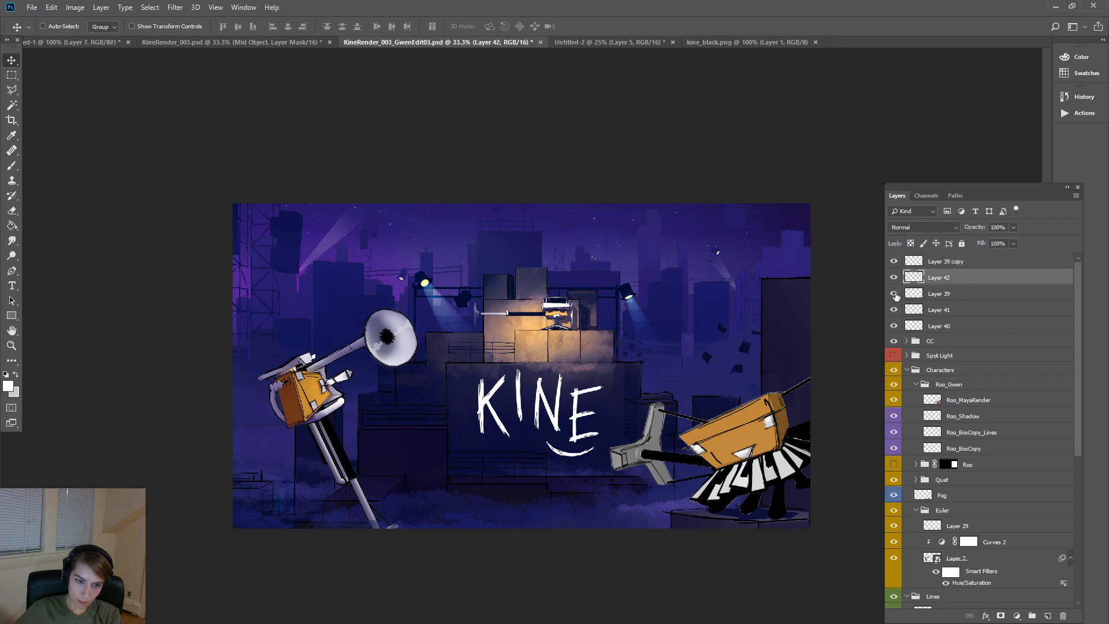
click(959, 294)
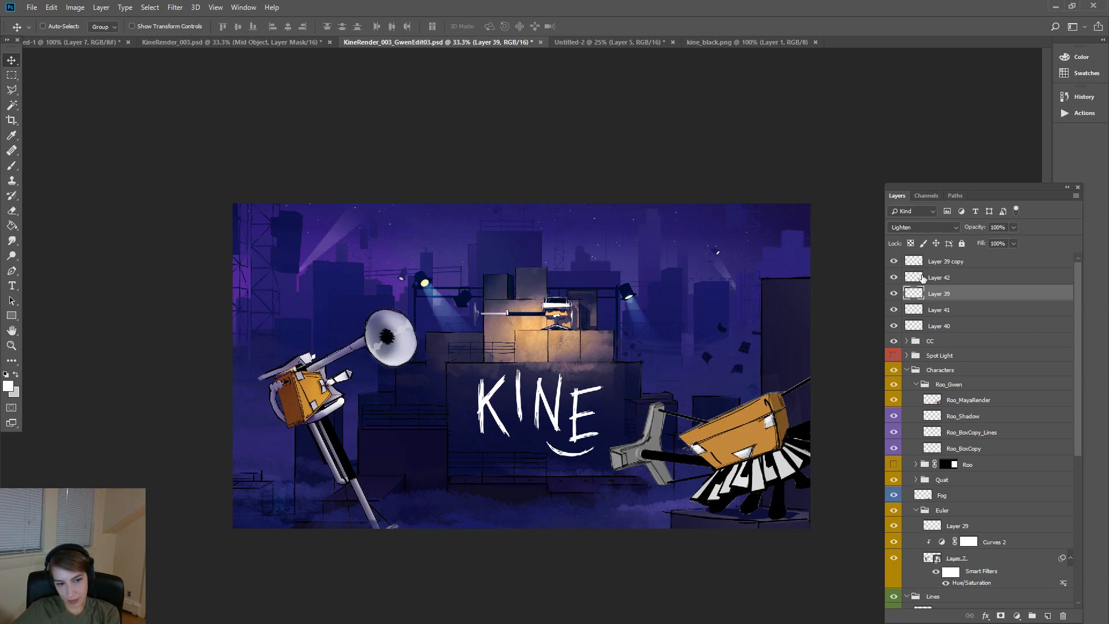
click(969, 262)
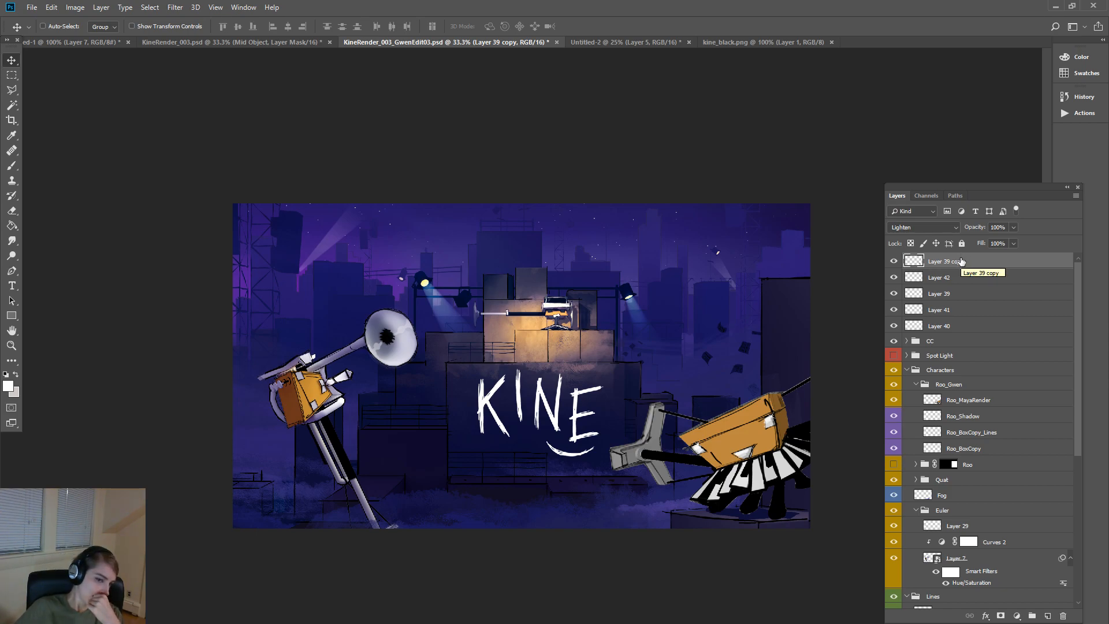
click(895, 294)
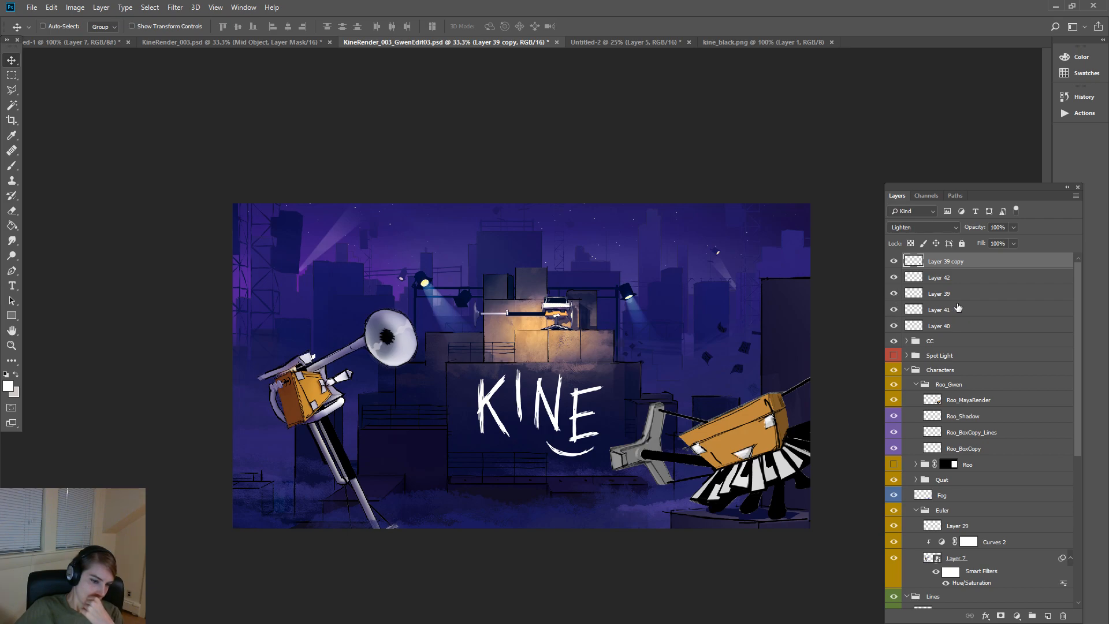
key(ctrl+t)
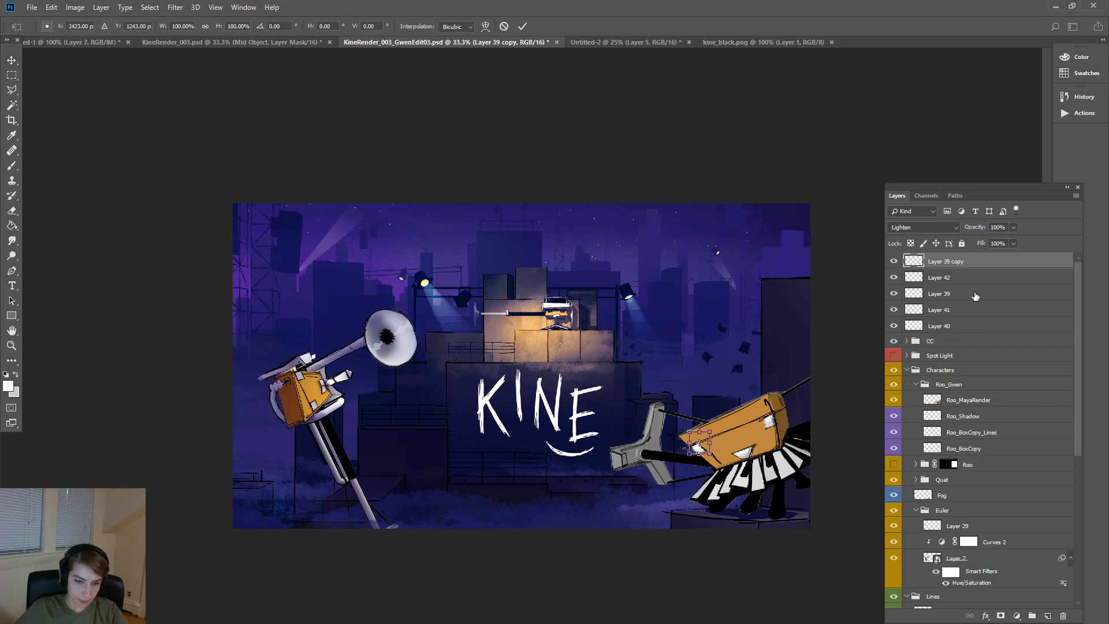
click(5, 60)
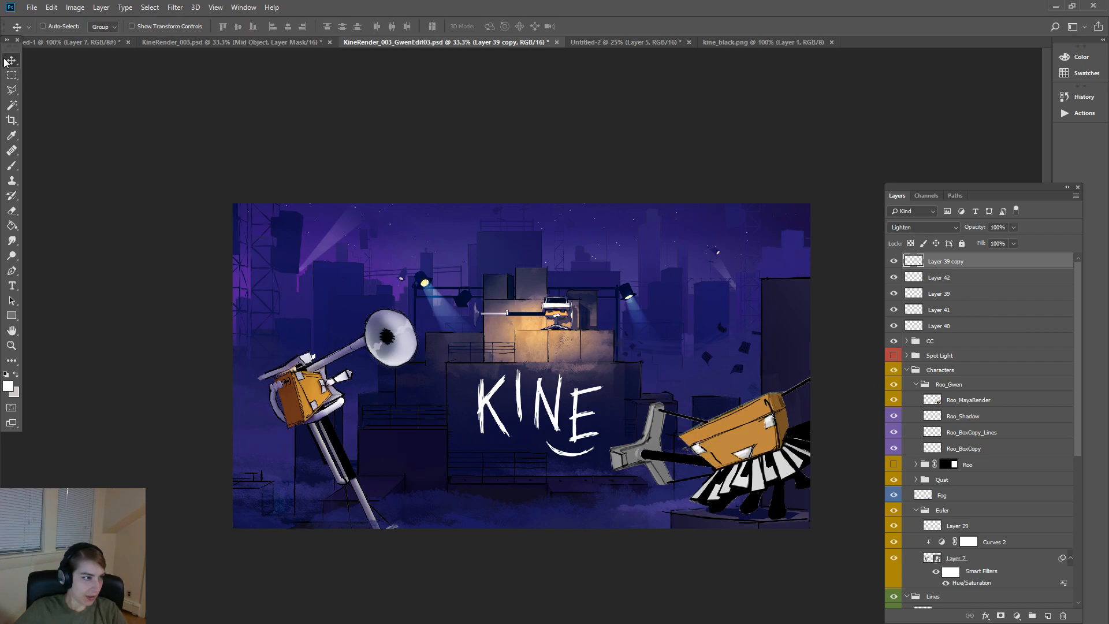
- Merge the visible layers, copy the entire flattened image and paste it as a new layer in the Untitled-2 document
key(ctrl+shift+e)
key(ctrl+a)
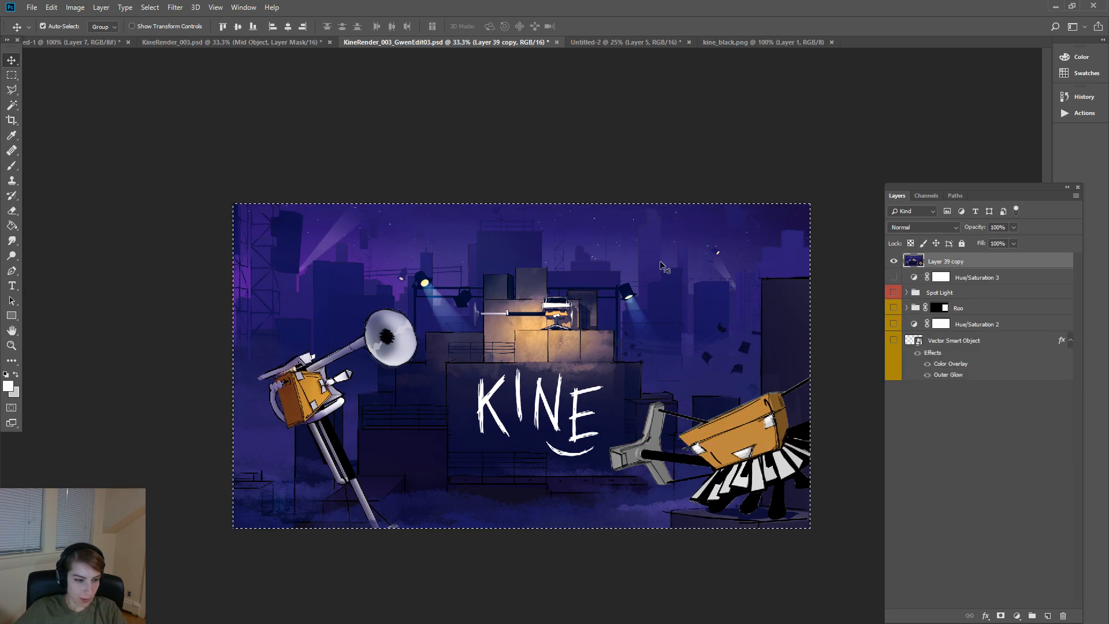
click(744, 42)
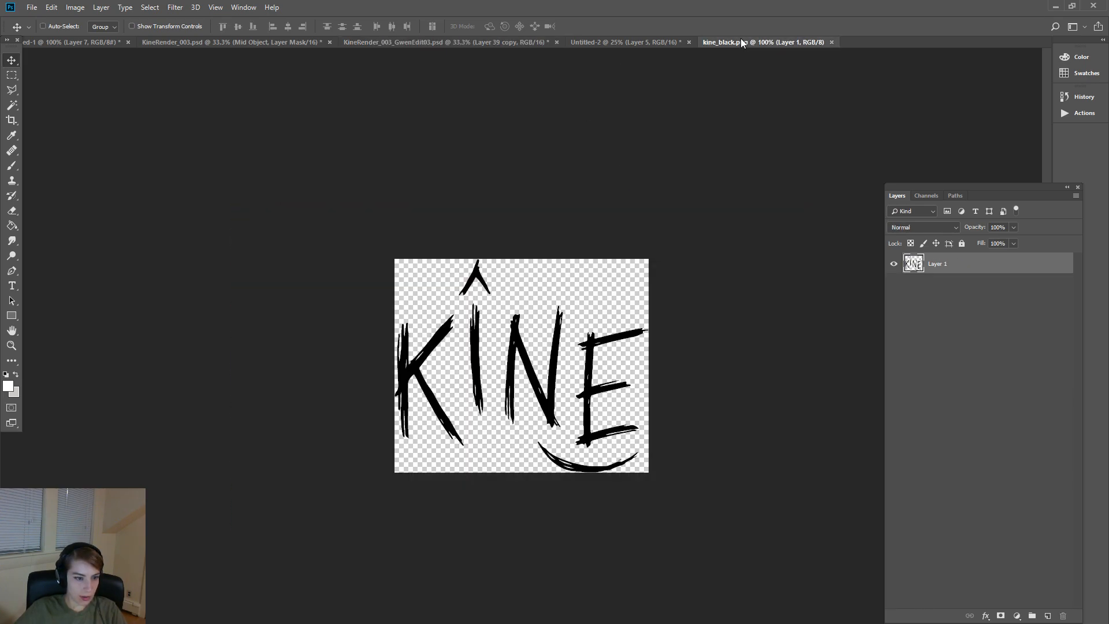
click(632, 40)
key(ctrl+v)
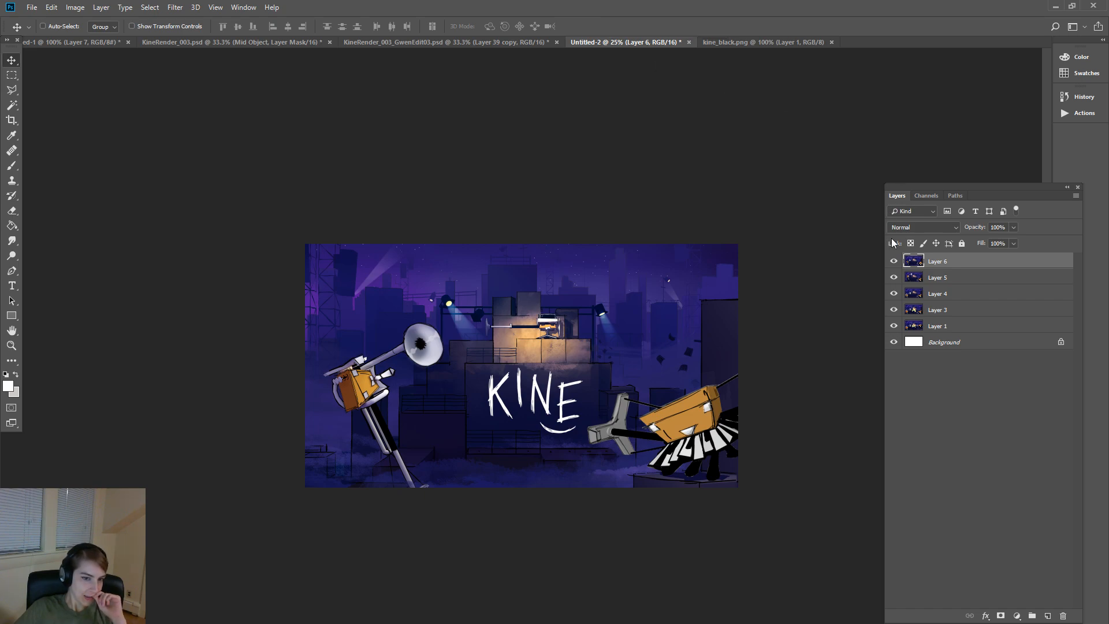
- Compare the newly pasted composition with the previous version by repeatedly hiding and showing Layer 6 in Untitled-2
click(895, 261)
click(896, 261)
click(895, 261)
click(895, 261)
click(896, 261)
click(895, 261)
click(896, 261)
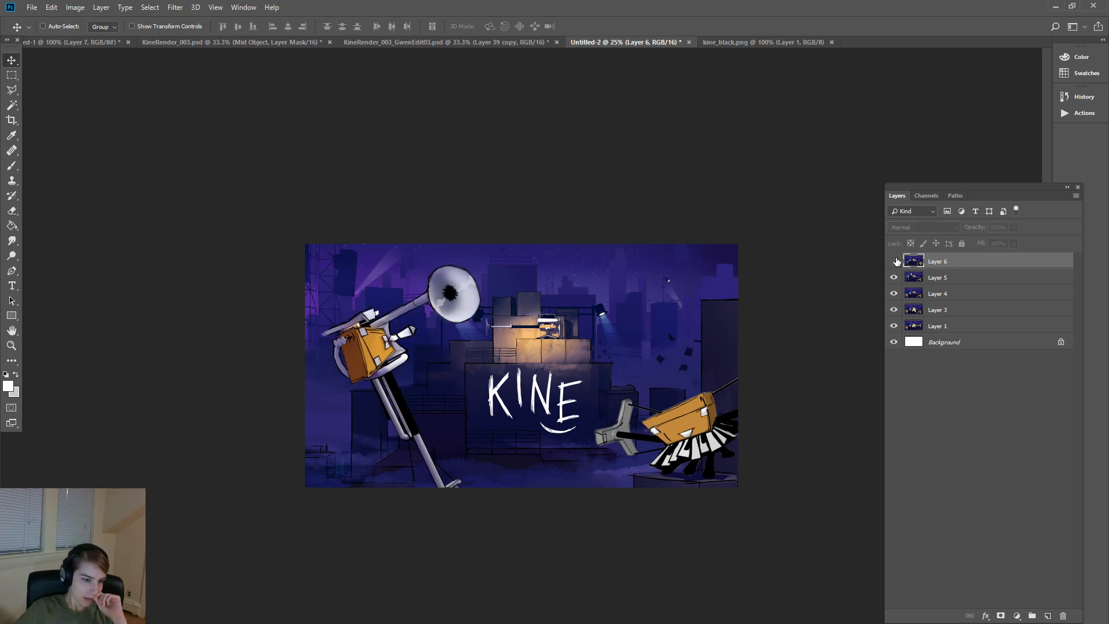
click(896, 261)
- Return to KineRender_003_GwenEdit03.psd, clear the selection and undo the merge of the visible layers
click(468, 42)
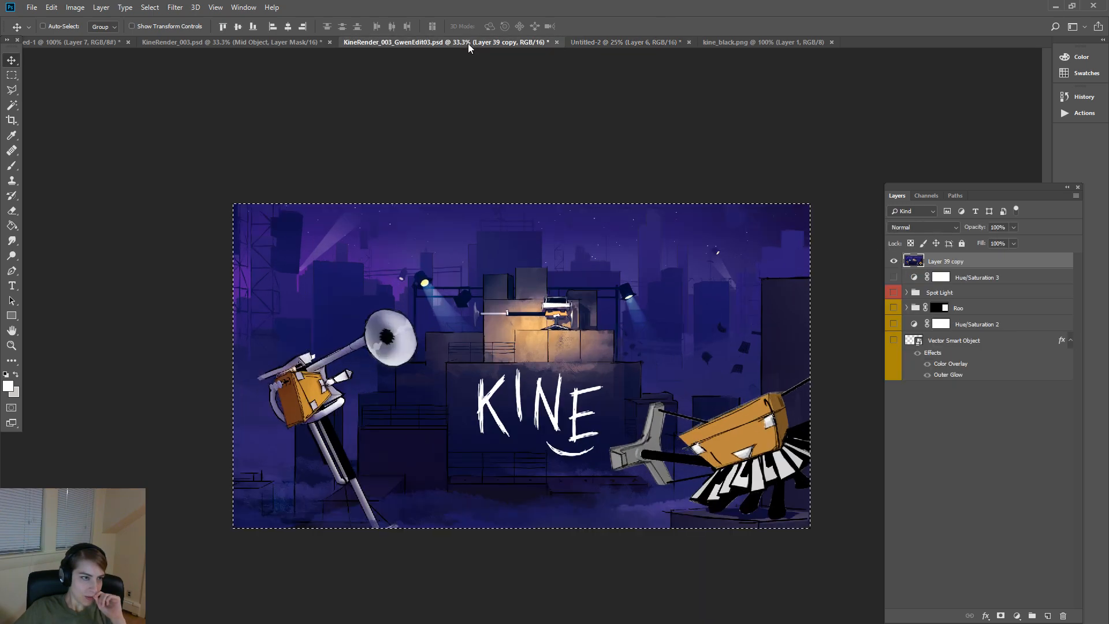
key(ctrl+d)
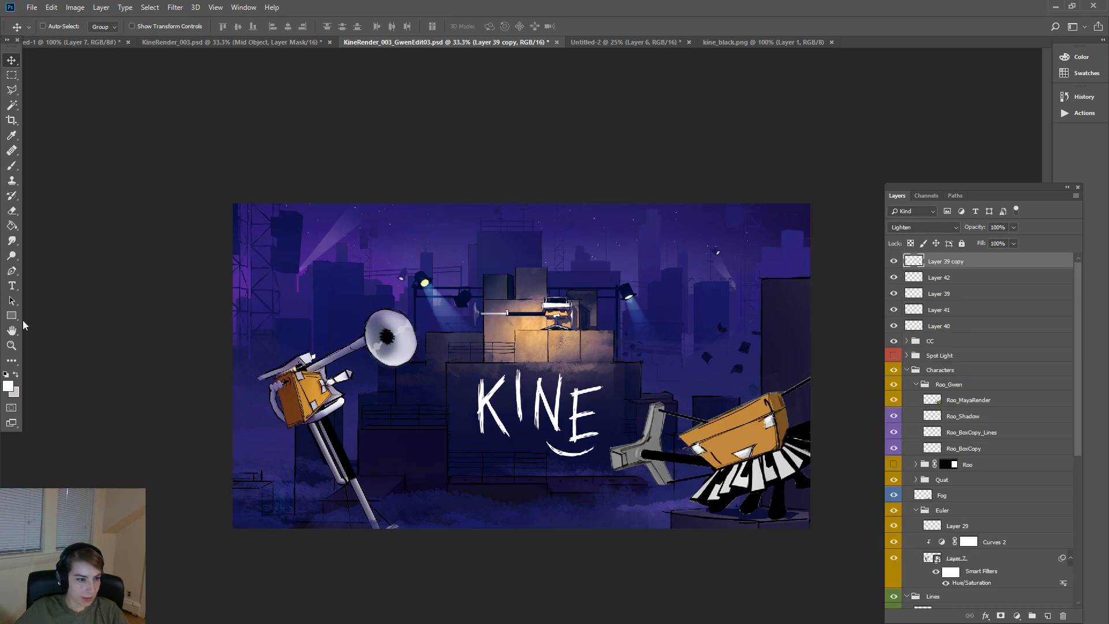
- Try to marquee-select the area around the small central character and nudge it down on Layer 39 copy
click(11, 345)
drag(414, 244, 612, 322)
click(16, 60)
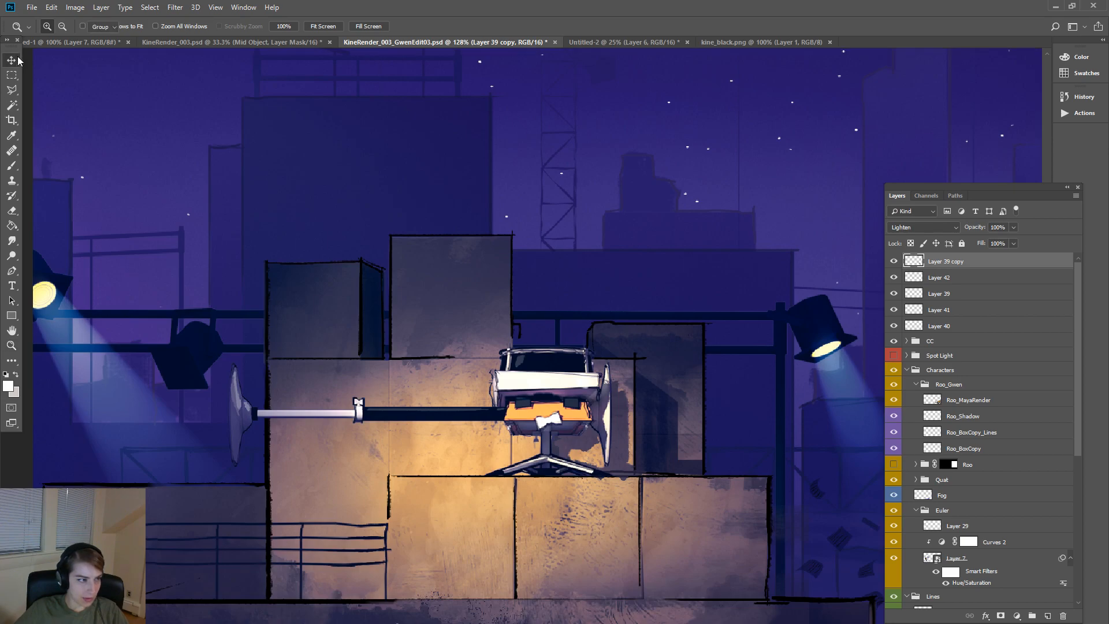
mouse_move(894, 261)
mouse_down()
mouse_move(896, 331)
mouse_move(894, 261)
mouse_up()
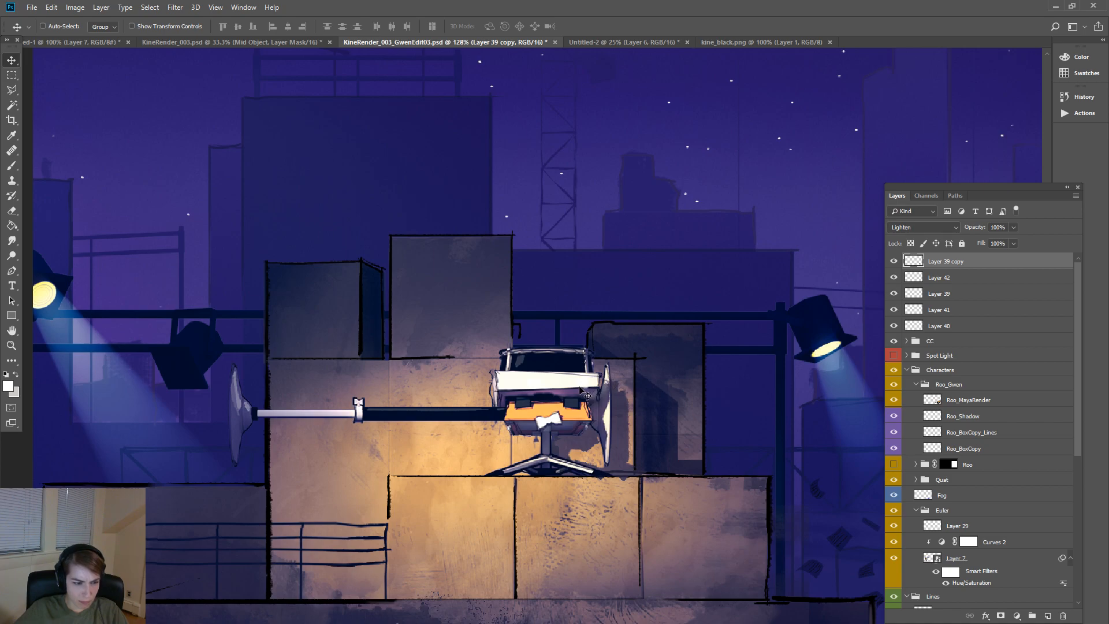
right_click(581, 387)
click(11, 75)
drag(402, 283, 707, 478)
click(896, 261)
click(895, 262)
key(Down)
key(Down)
key(Down)
key(Down)
key(Down)
key(Down)
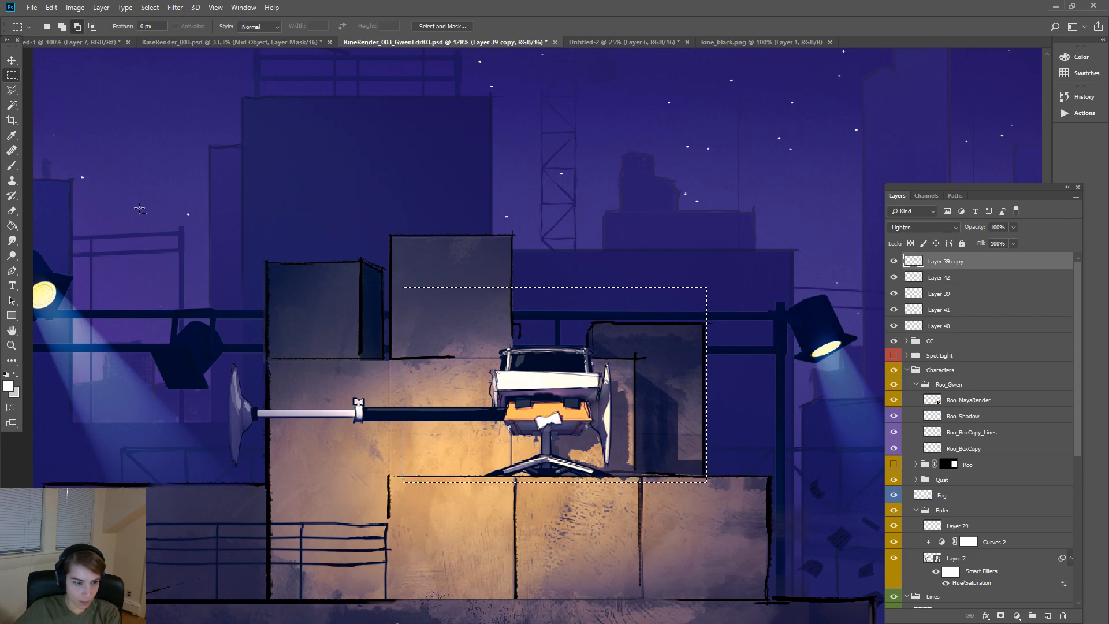
key(v)
key(Down)
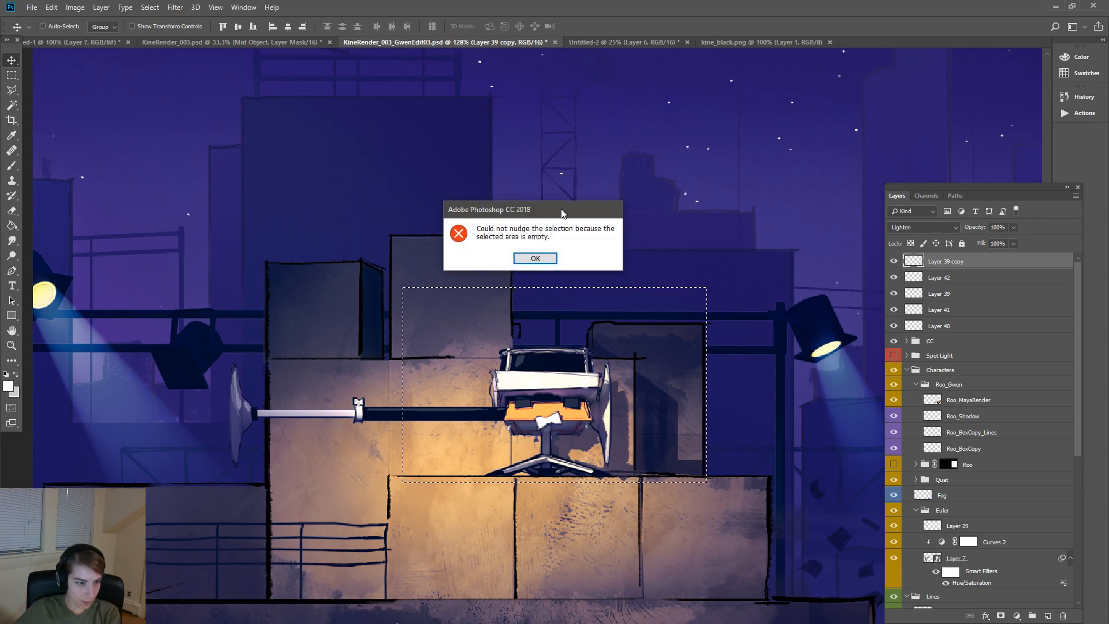
click(539, 260)
- Nudge the Layer 42 highlights down and slightly left onto the dark eyes of the central character's orange box, and clear the selection
click(1007, 280)
key(Down)
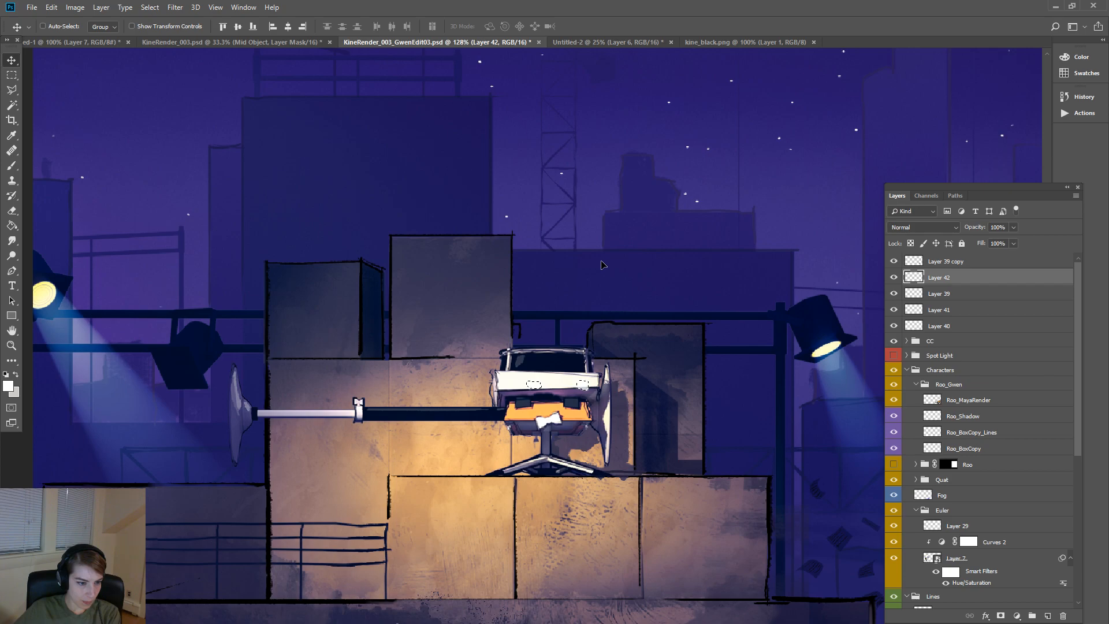
key(Down)
key(Down)
key(Down)
key(Down)
key(Down)
key(Down)
key(Down)
key(Down)
key(Down)
key(Down)
key(Down)
key(Down)
key(Down)
key(Down)
key(Down)
key(Down)
key(Down)
key(Down)
key(Down)
key(Down)
key(Down)
key(Down)
key(Down)
key(Left)
key(Left)
key(Left)
key(Left)
key(Left)
key(Left)
key(Left)
key(Left)
key(Left)
key(Left)
key(Left)
key(Left)
key(Left)
key(Up)
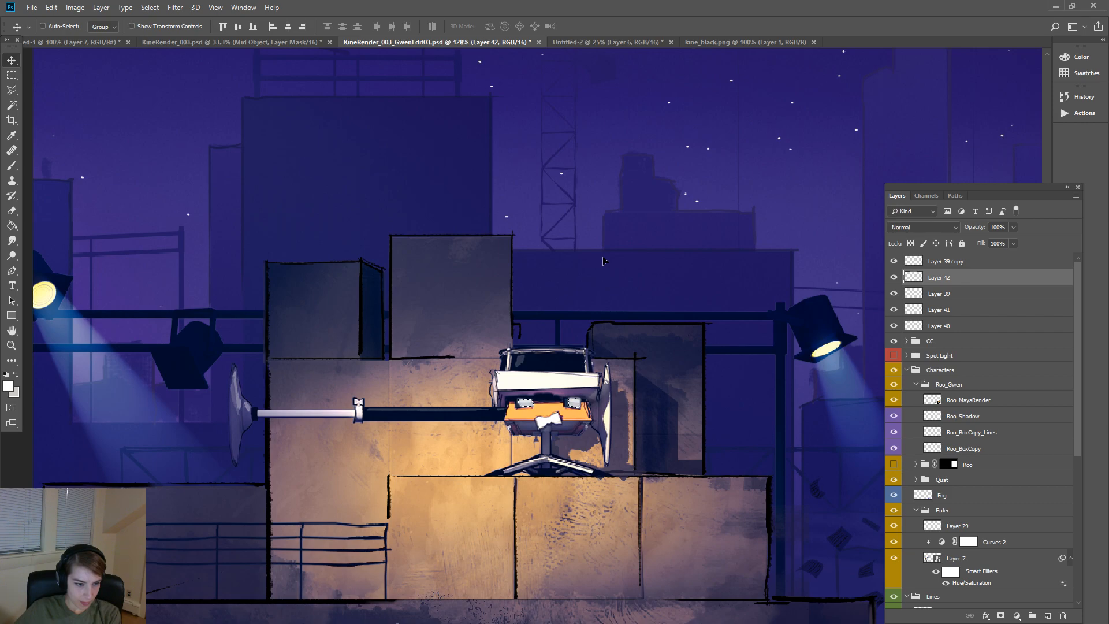
key(ctrl+minus)
key(ctrl+minus)
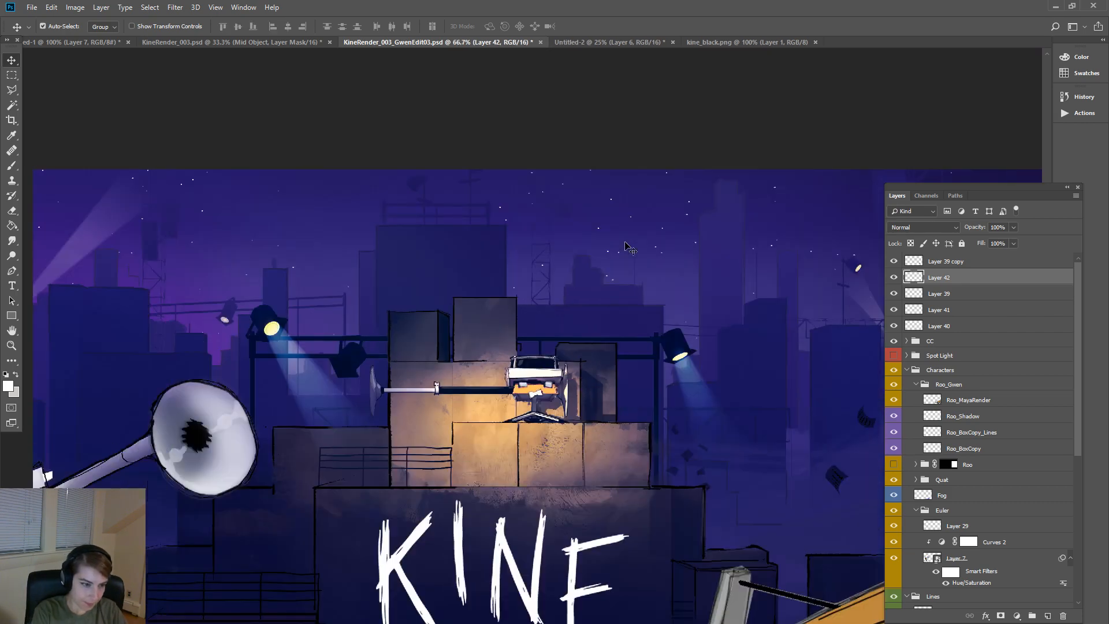
key(ctrl+minus)
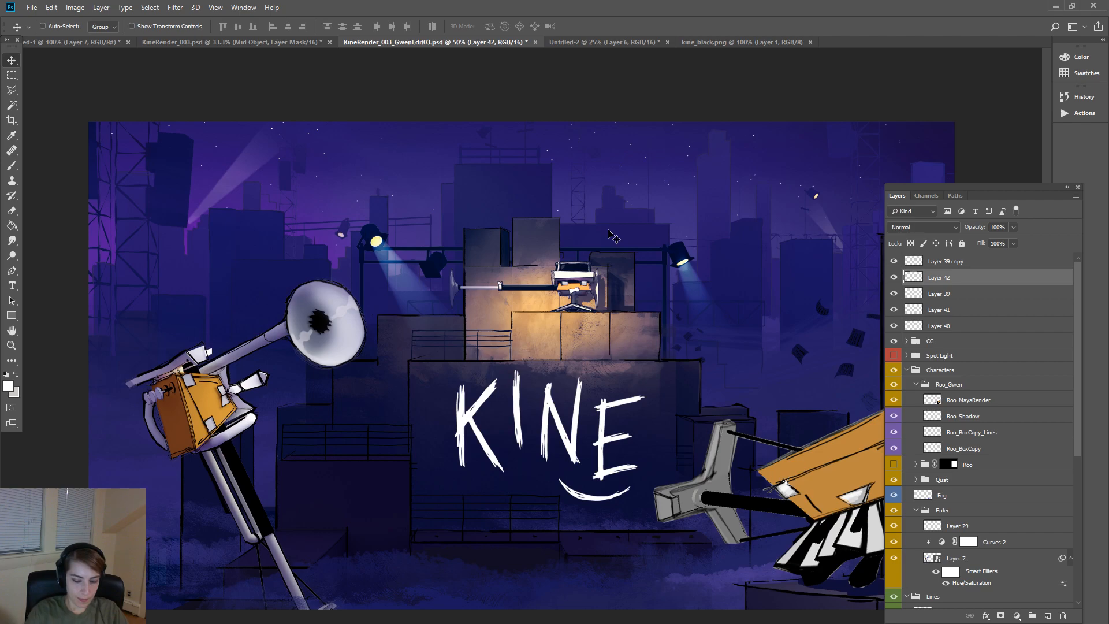
key(ctrl+minus)
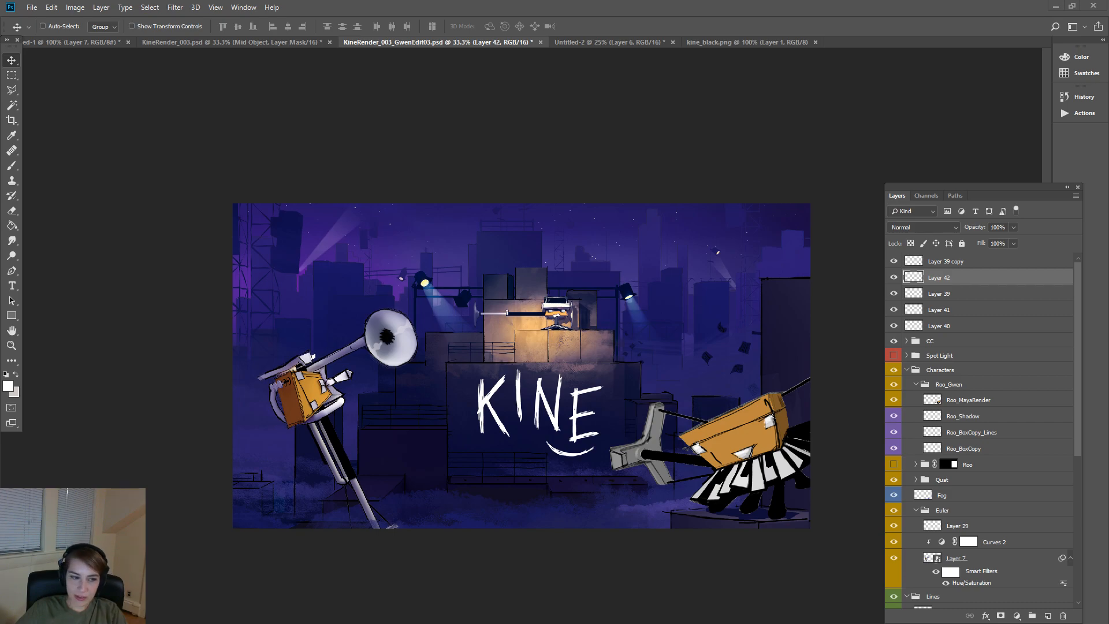
- Review the original artwork in KineRender_003.psd, its Dropbox preview and the kinegame.com page for reference
click(178, 43)
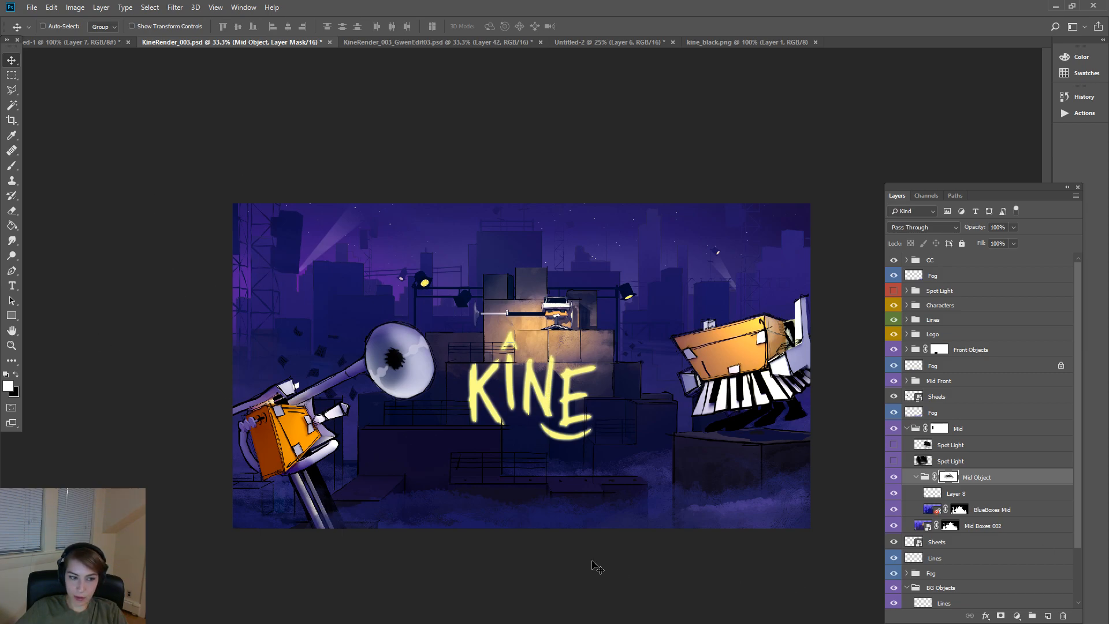
key(alt+Tab)
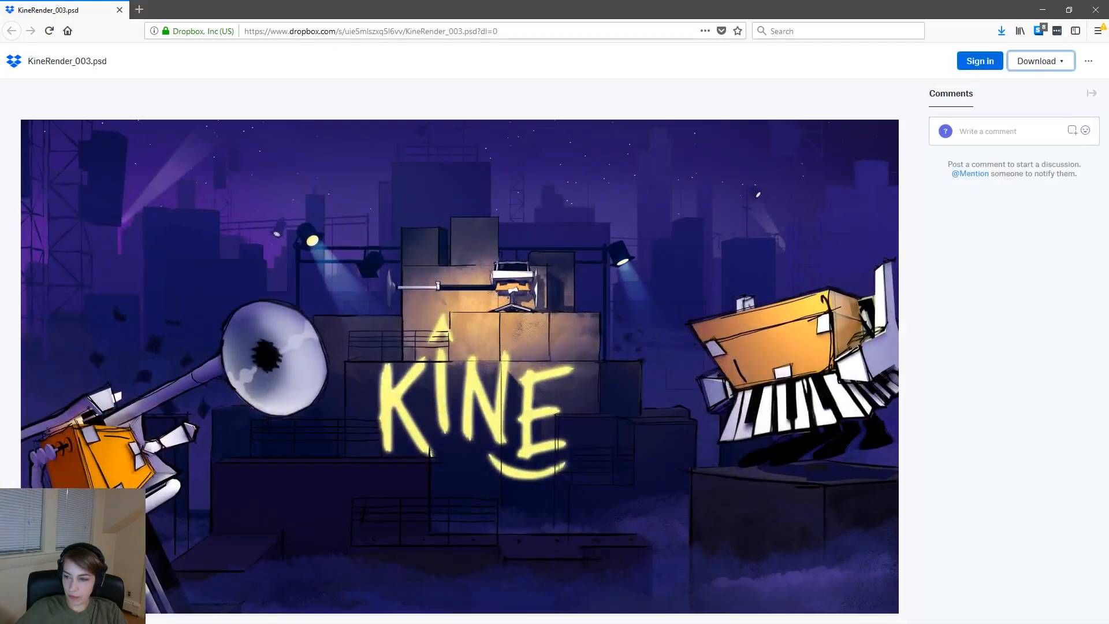
key(alt+Tab)
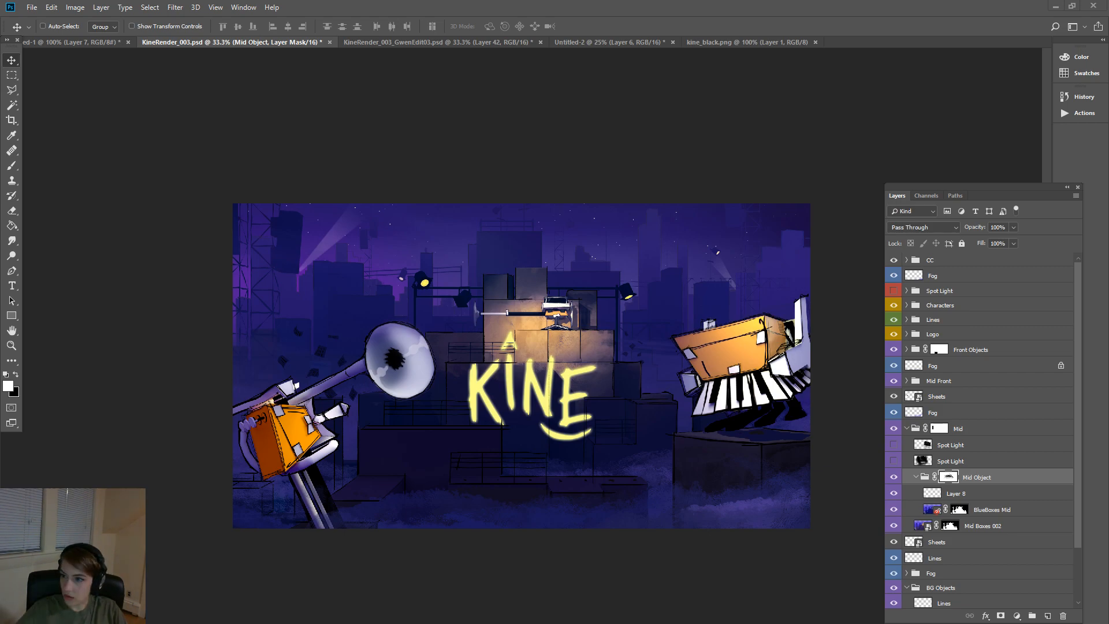
drag(1108, 190, 888, 99)
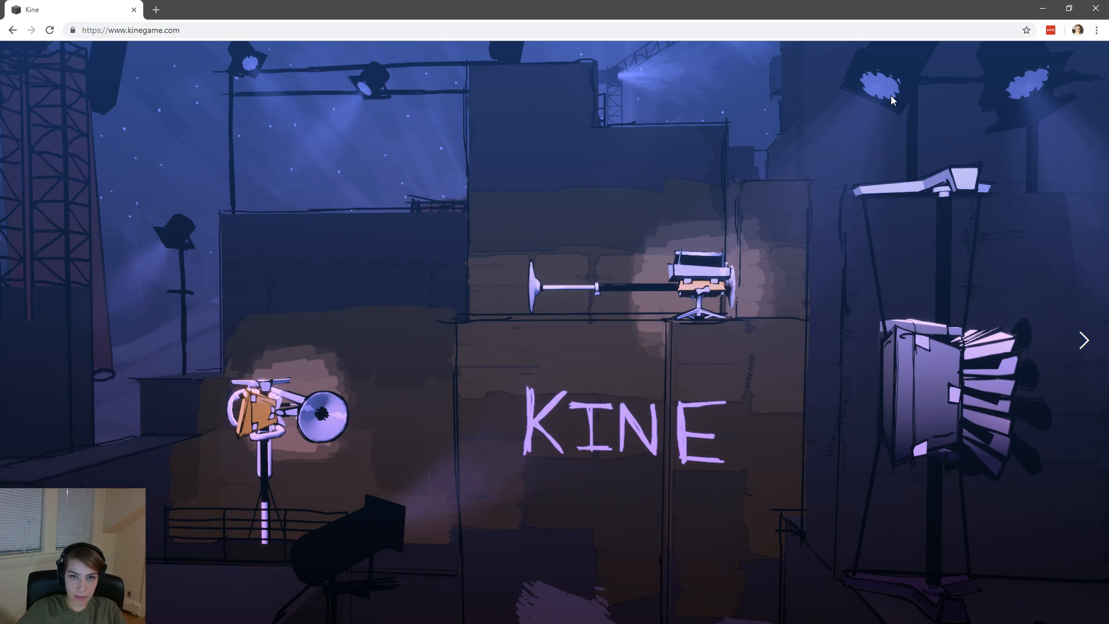
click(1096, 10)
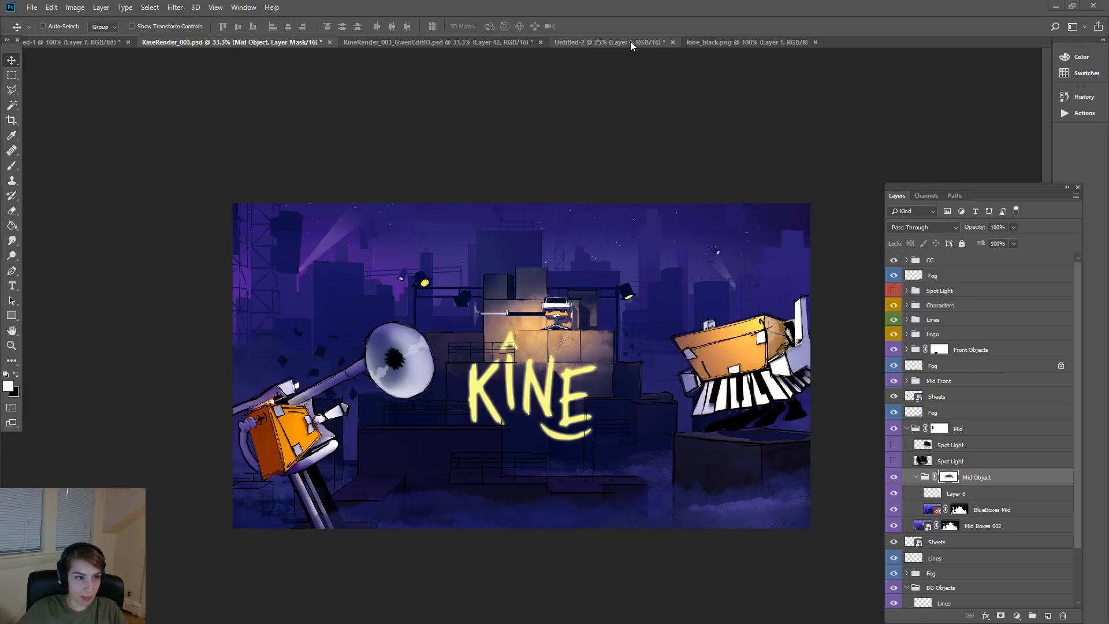
- Compare the KineRender_003_GwenEdit03.psd composition with the original KineRender_003.psd by alternating between the two documents
click(396, 42)
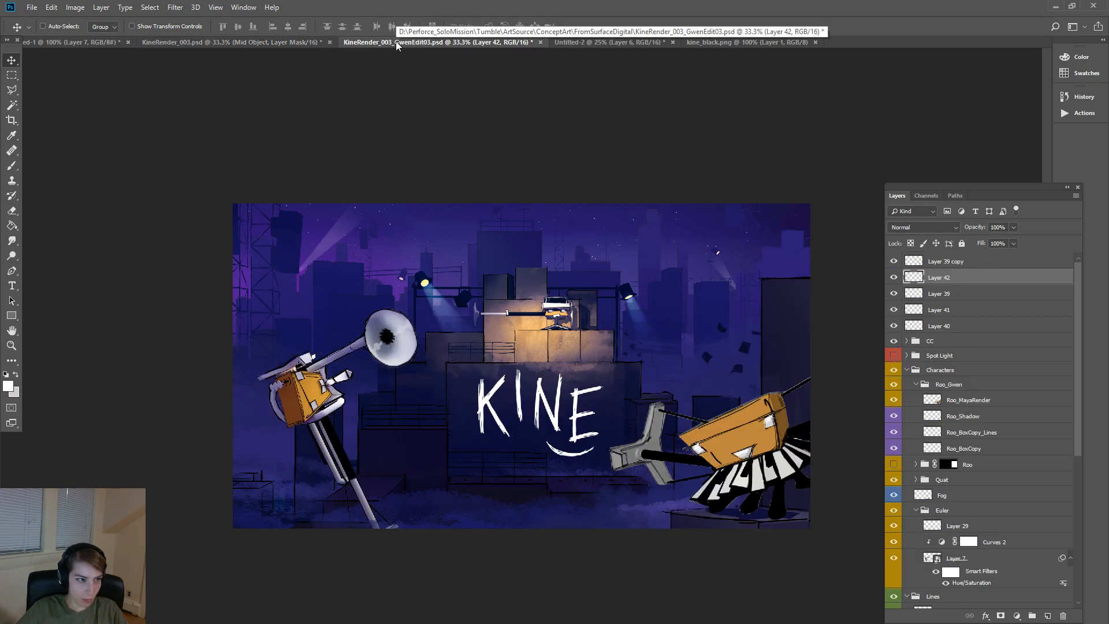
click(288, 42)
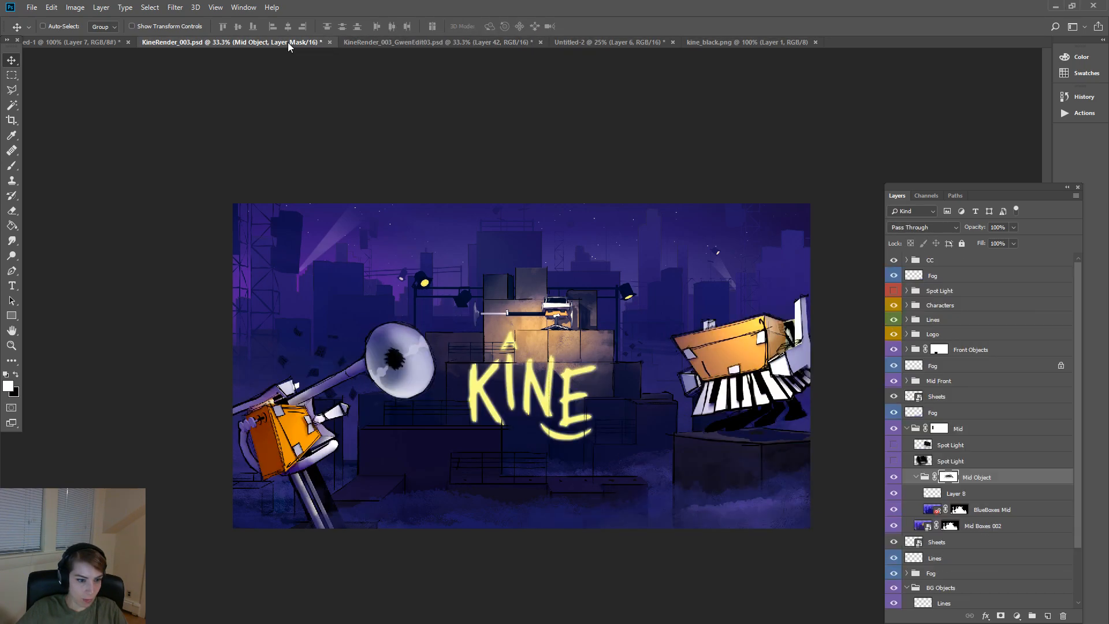
click(437, 42)
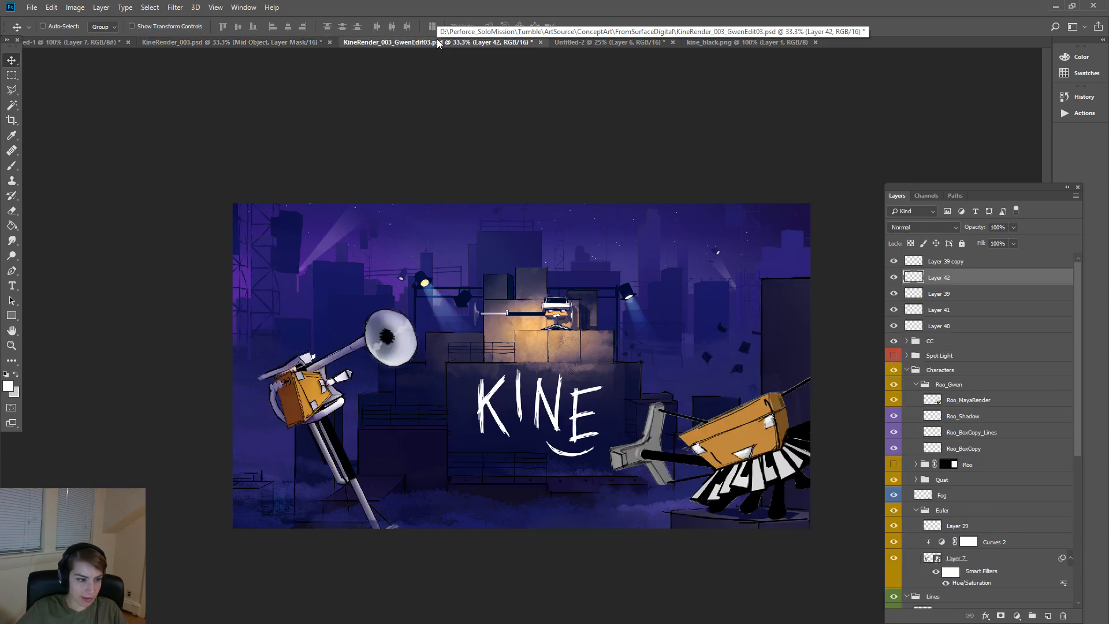
click(278, 42)
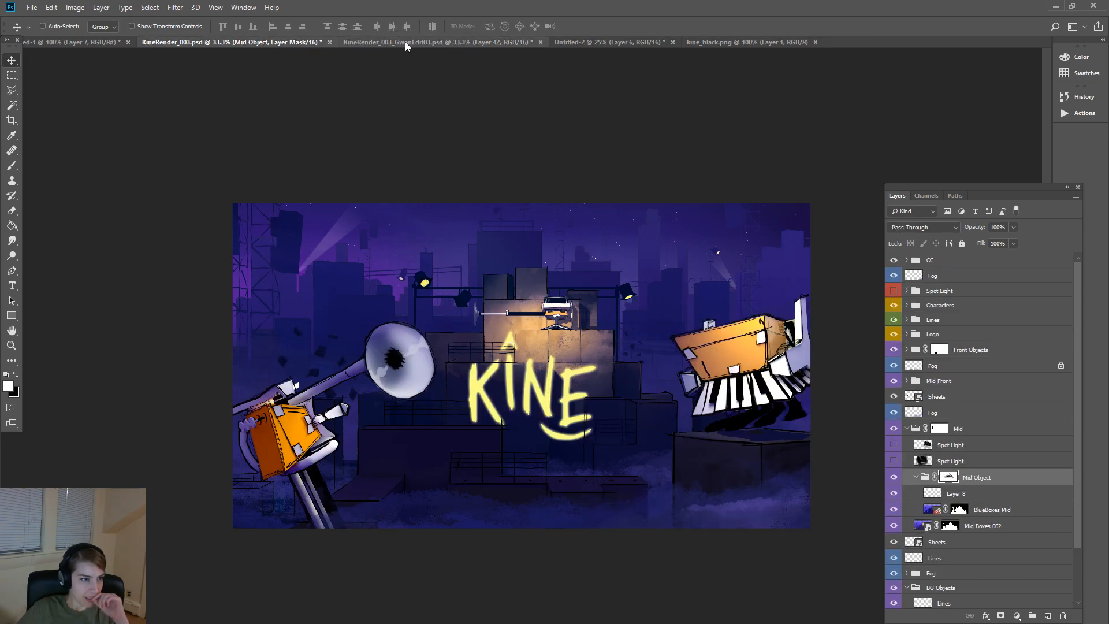
click(405, 44)
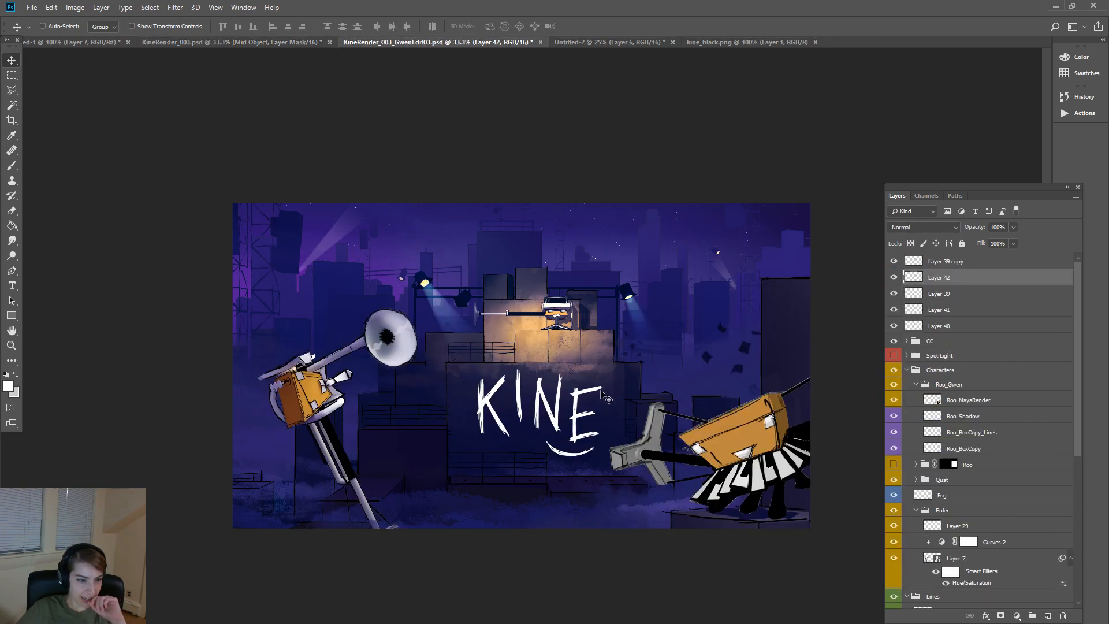
- Select the Logo_Sketchy layer and move the KINE logo slightly left on the central wall
right_click(577, 398)
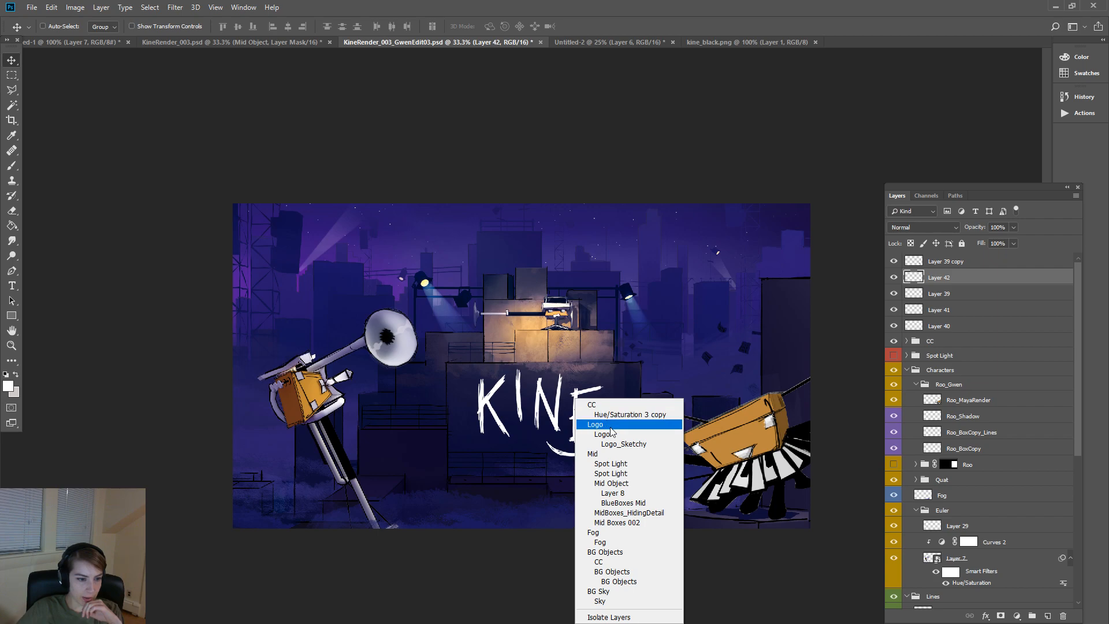
click(623, 443)
drag(582, 426, 572, 425)
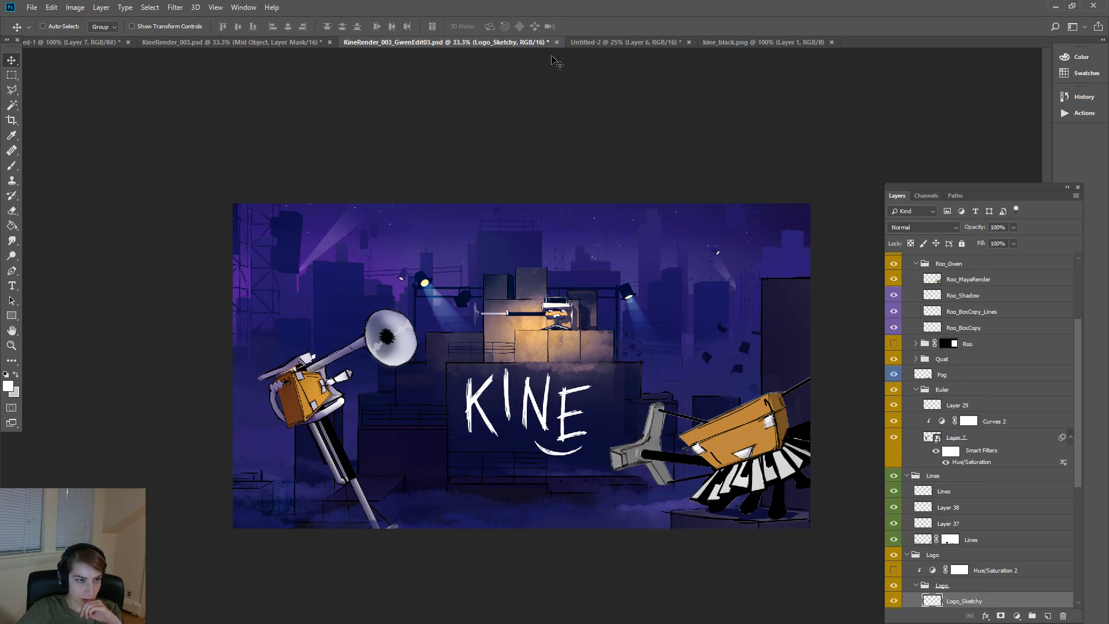
- Toggle Layer 6 in Untitled-2 repeatedly to compare the character sizes and placements with those on Layer 5
click(609, 42)
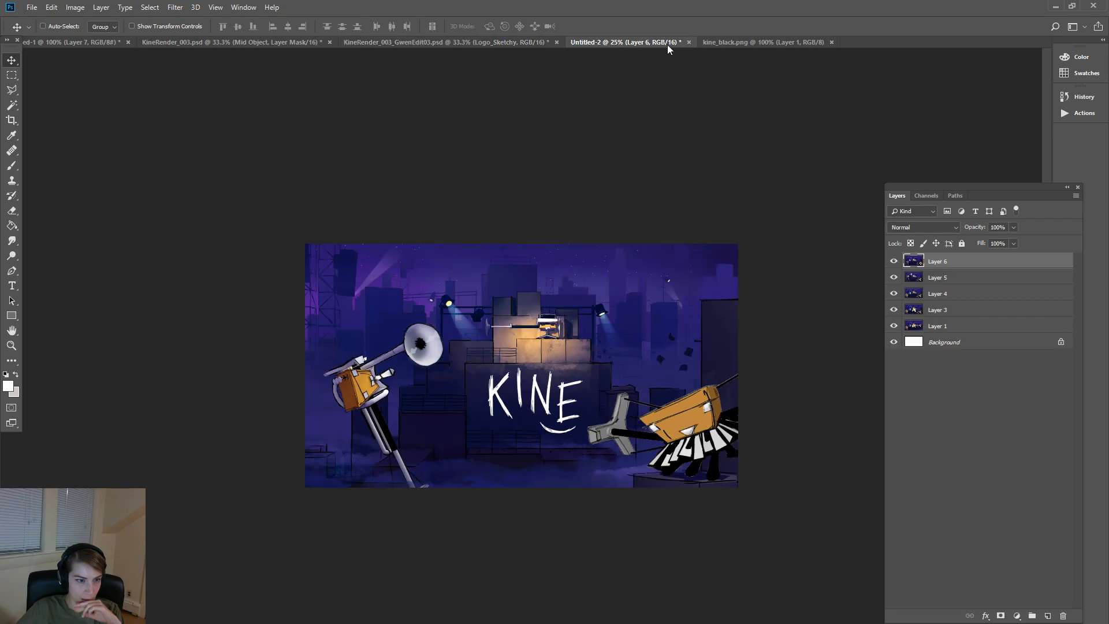
click(897, 262)
click(896, 262)
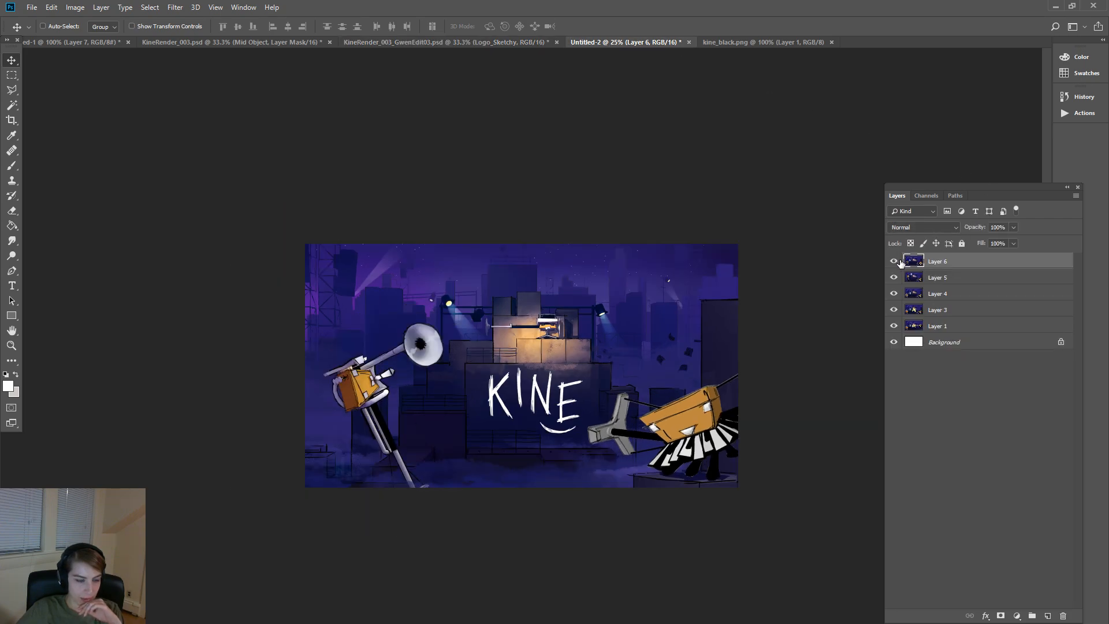
click(895, 262)
click(896, 262)
click(897, 262)
click(896, 262)
click(895, 261)
click(896, 262)
click(900, 262)
click(899, 262)
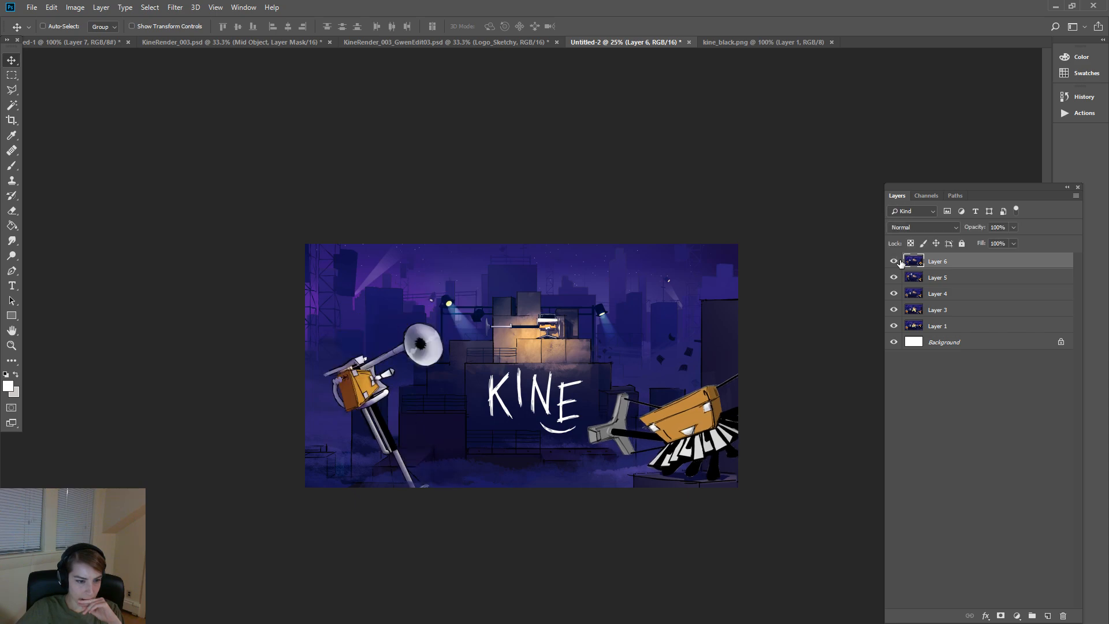
click(899, 262)
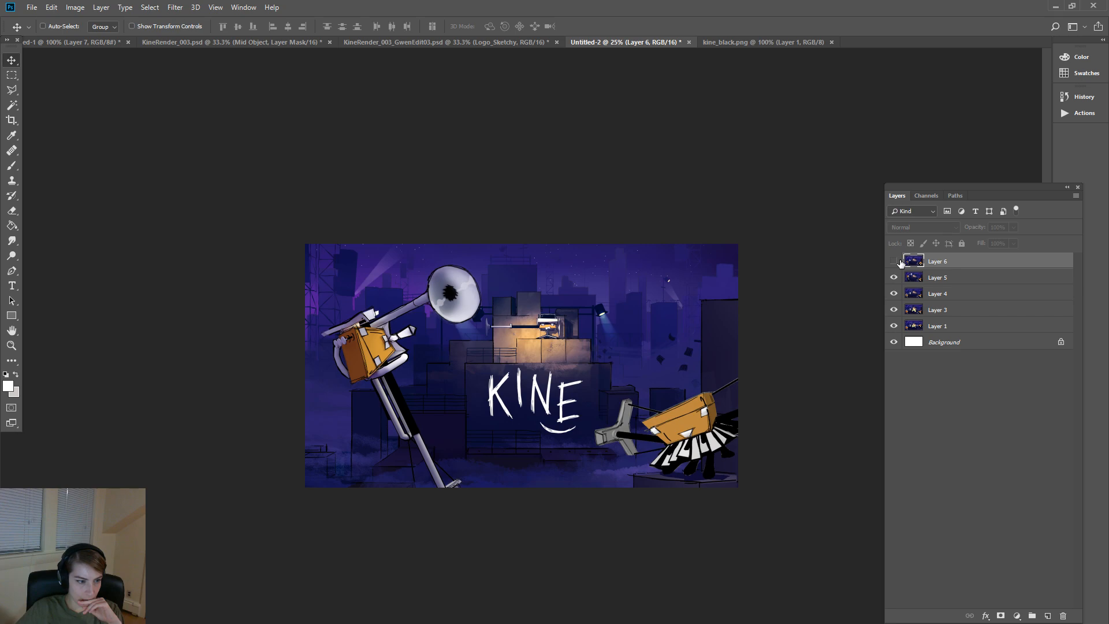
- Show Layer 6 in Untitled-2 and compare its composition with the original artwork in KineRender_003.psd
click(899, 262)
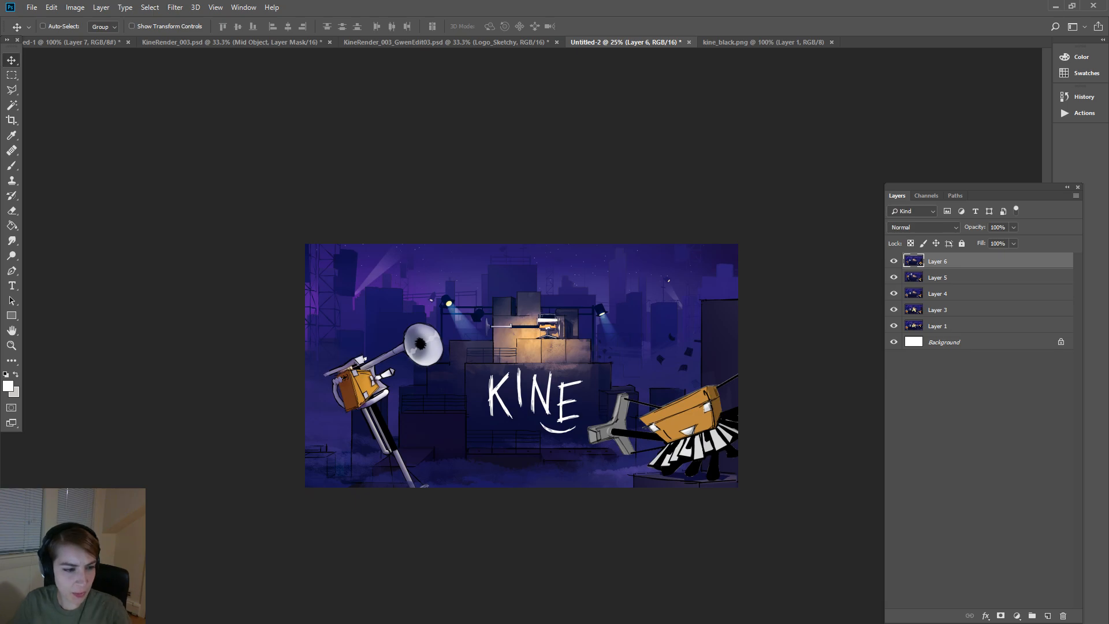
click(418, 42)
click(267, 43)
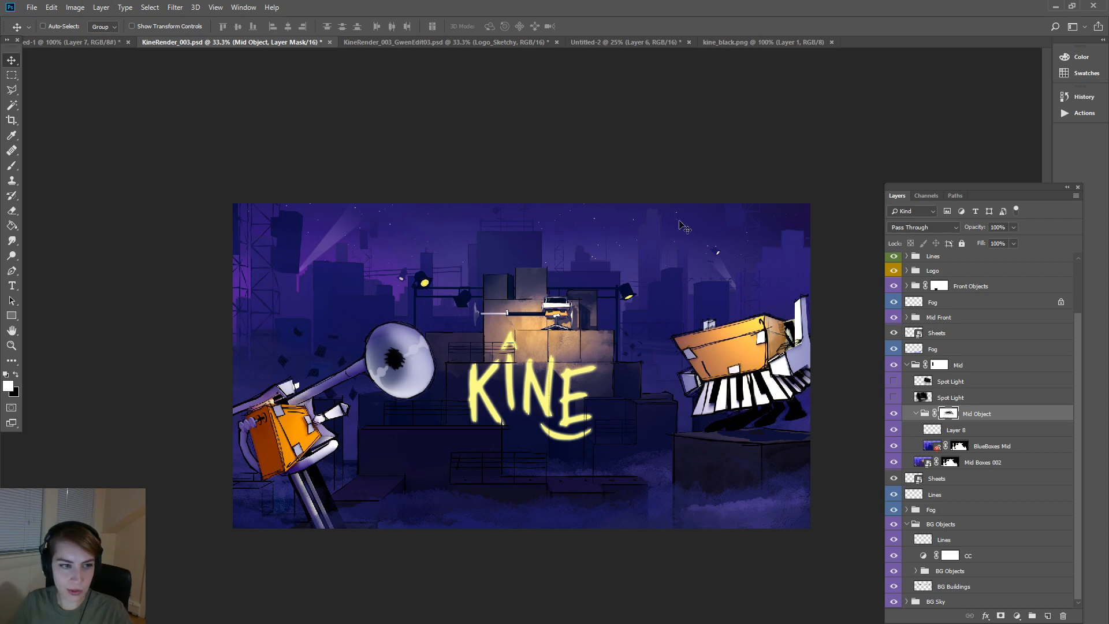
click(633, 42)
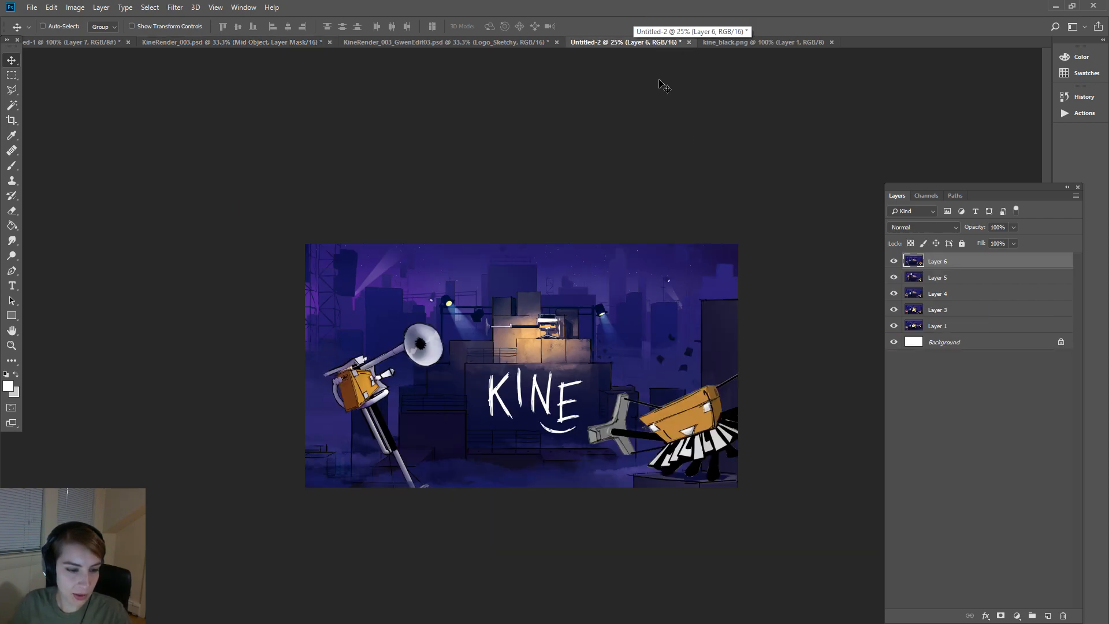
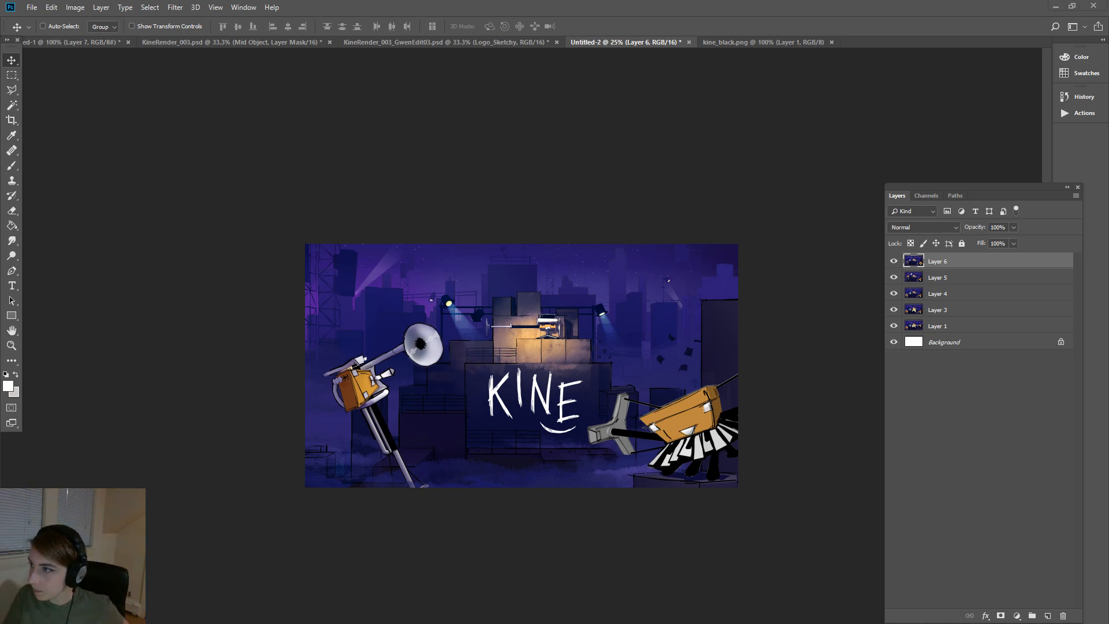
- Switch to the browser and close the poster image page
key(alt+Tab)
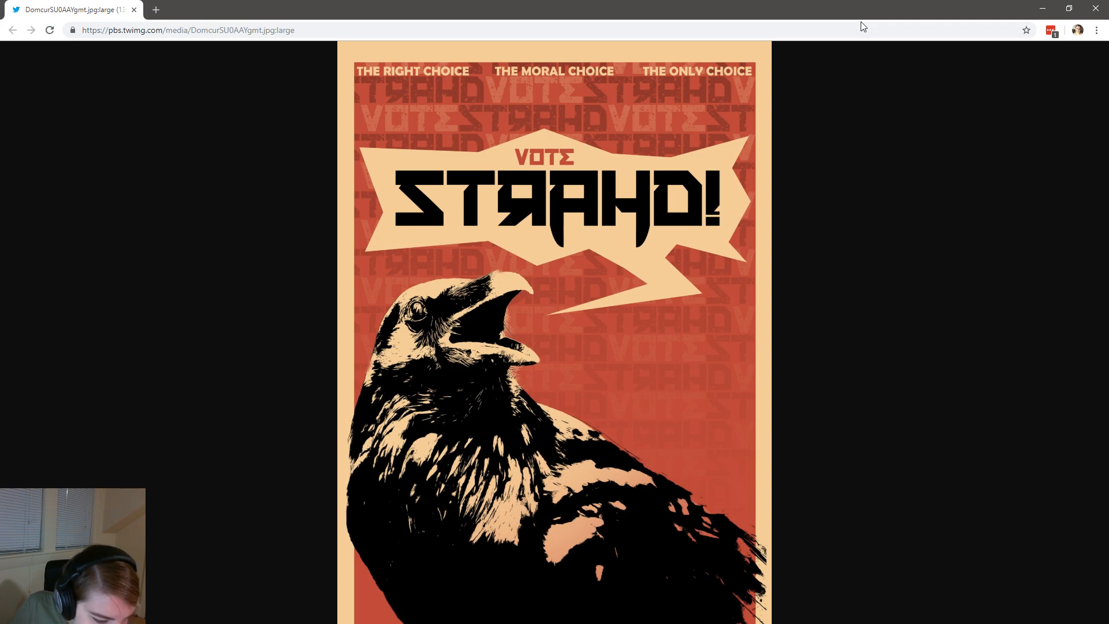
click(134, 10)
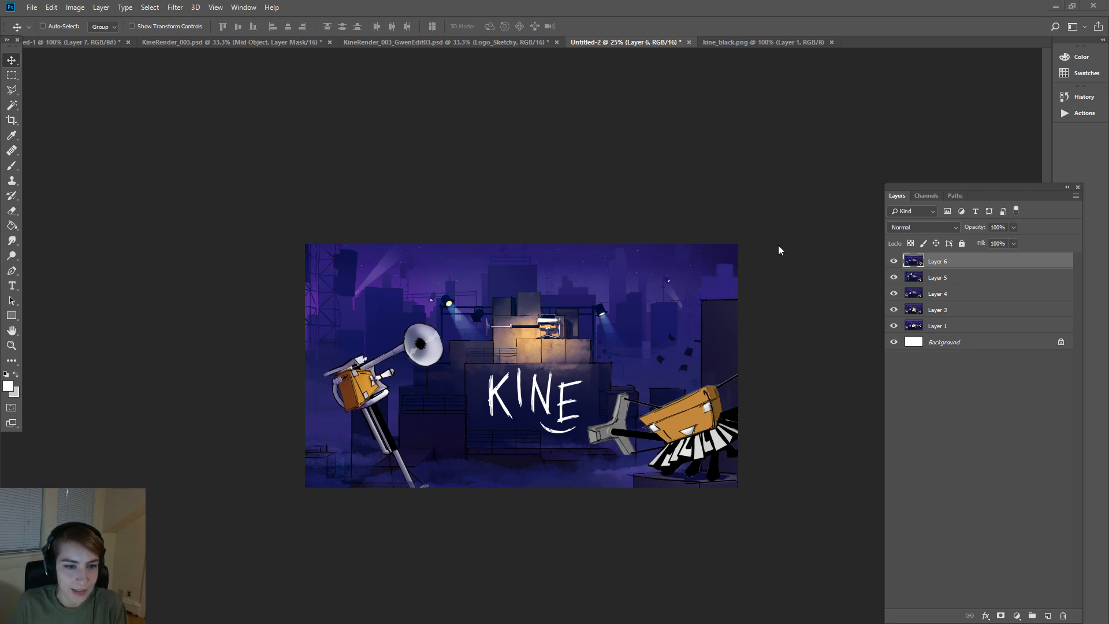
- Toggle Layer 6 in Untitled-2 repeatedly to compare its trumpet and piano characters with Layer 5, briefly checking kine_black.png
click(893, 261)
click(895, 262)
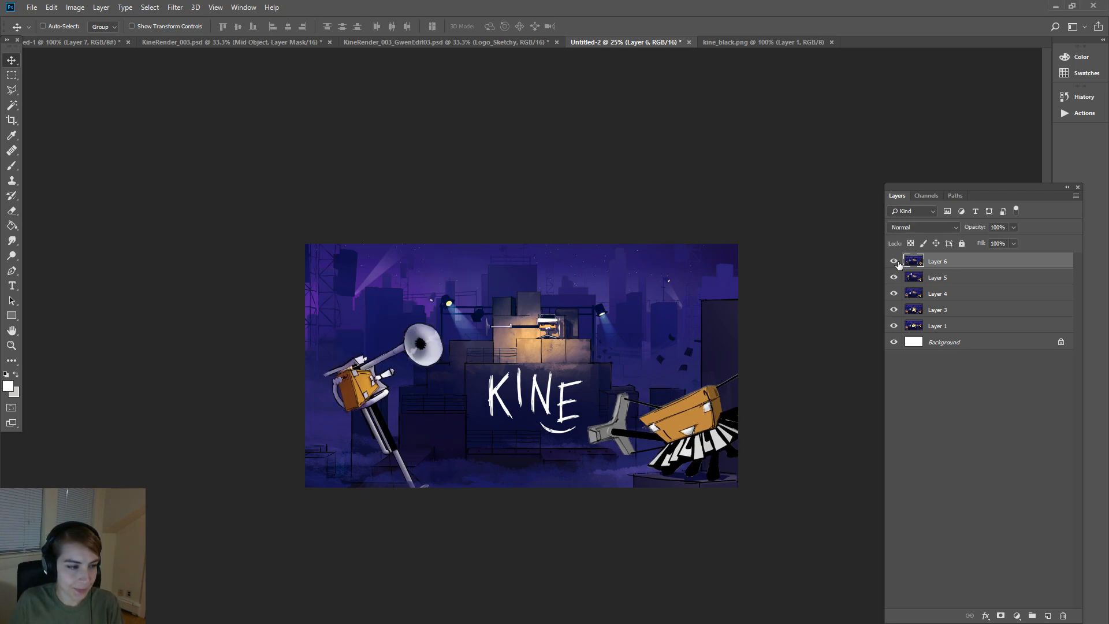
click(896, 262)
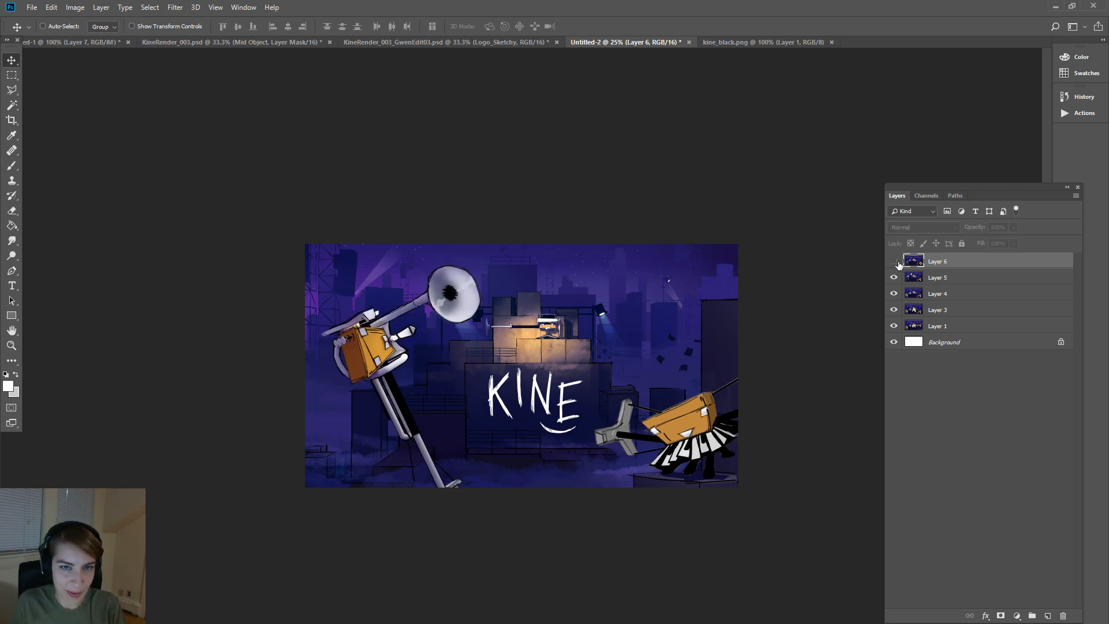
click(895, 262)
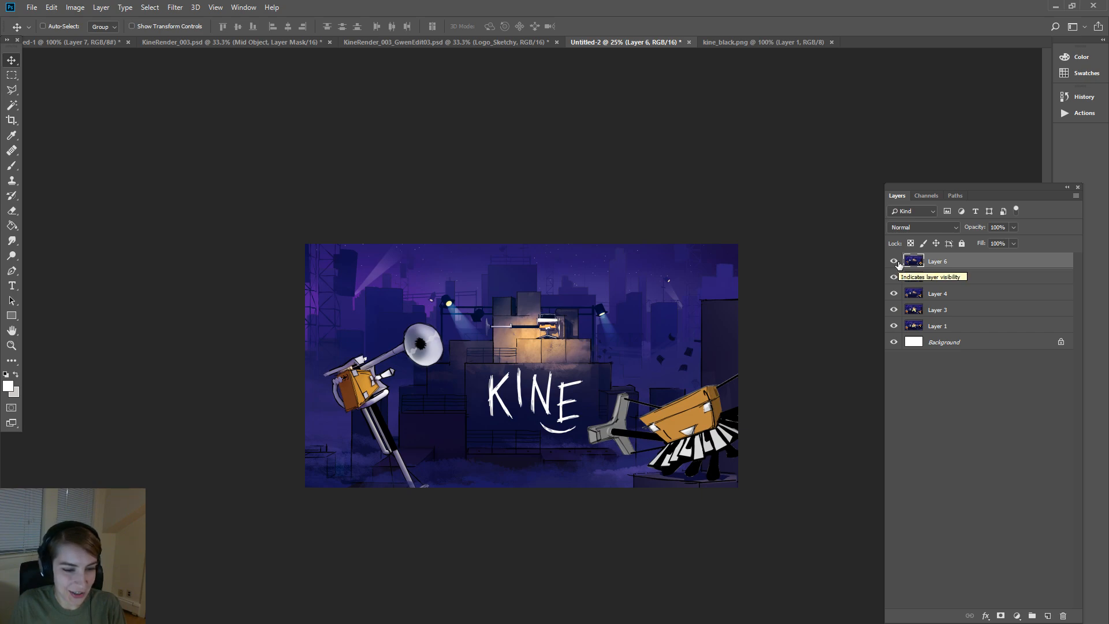
click(895, 262)
click(895, 262)
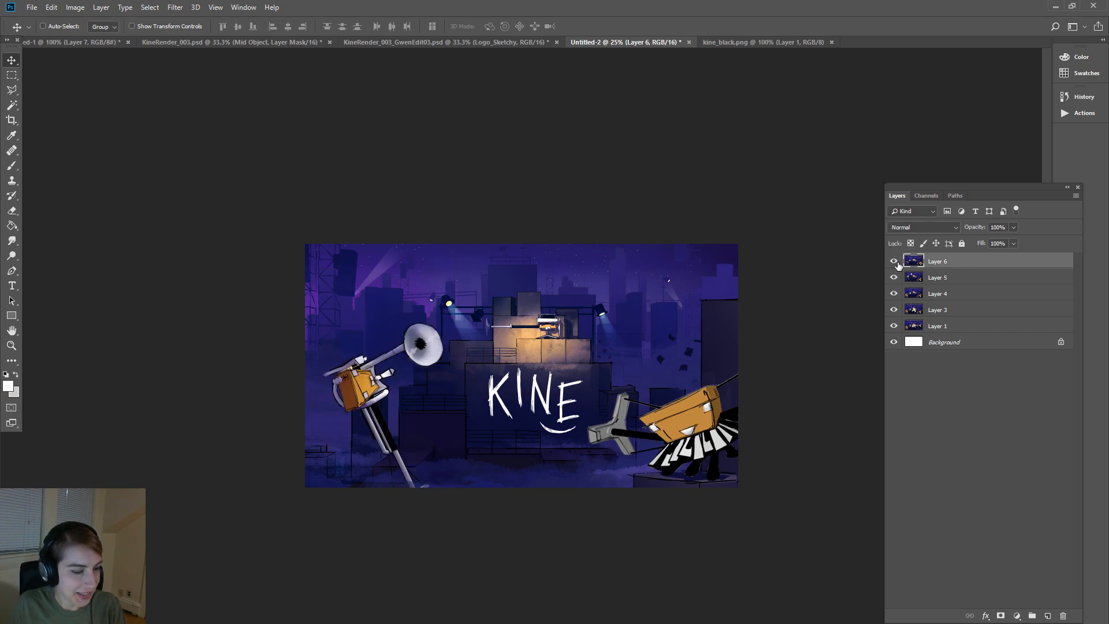
click(896, 262)
click(896, 262)
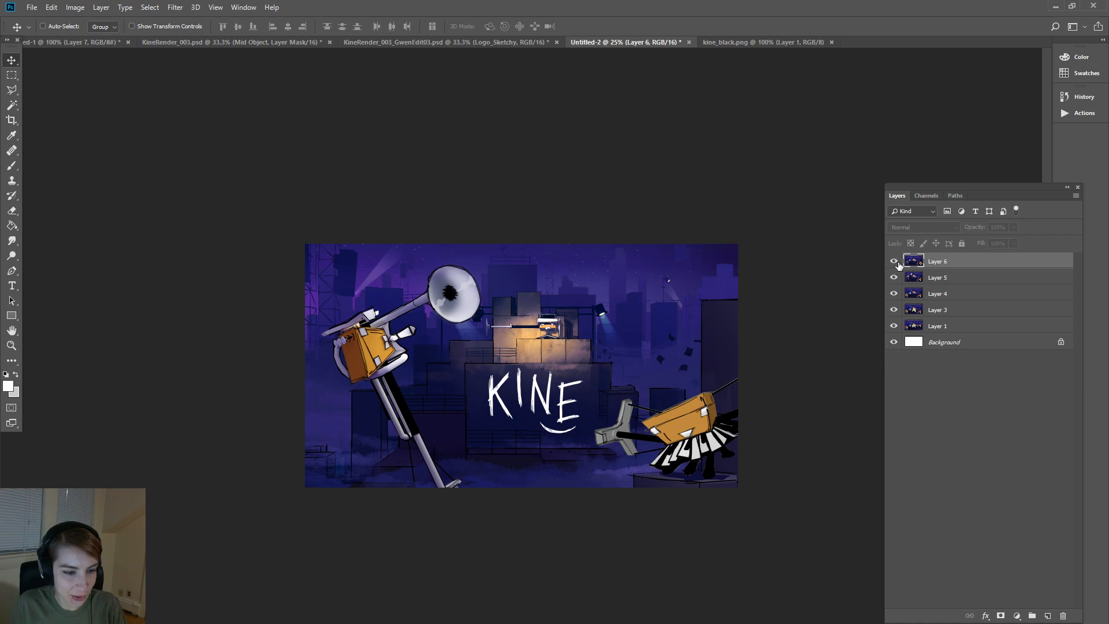
click(896, 262)
click(896, 262)
click(895, 262)
click(895, 263)
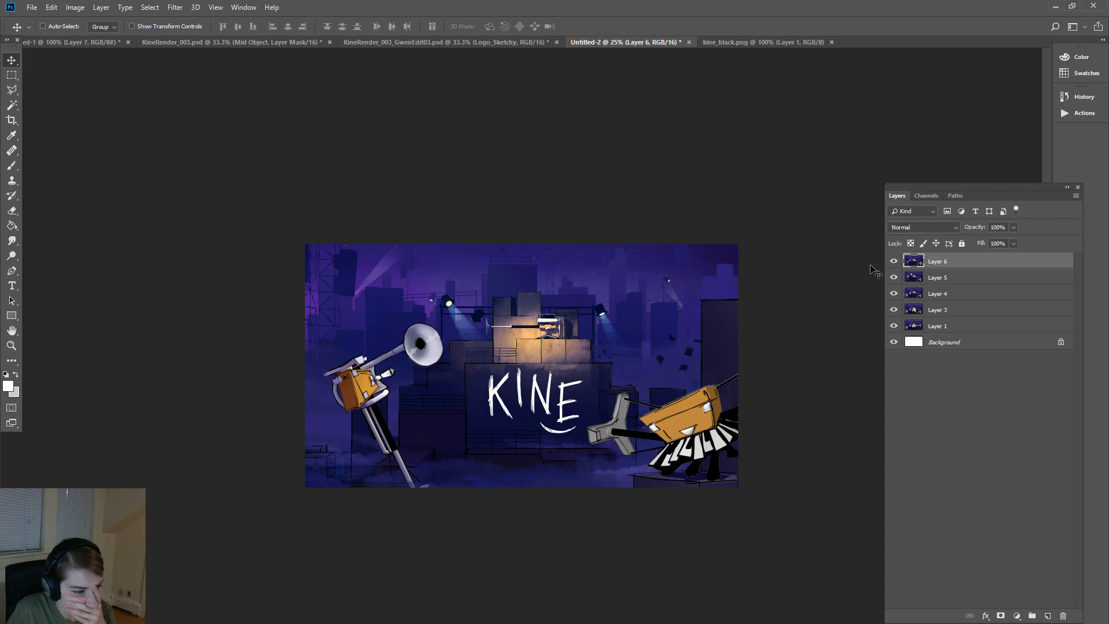
click(893, 261)
click(892, 262)
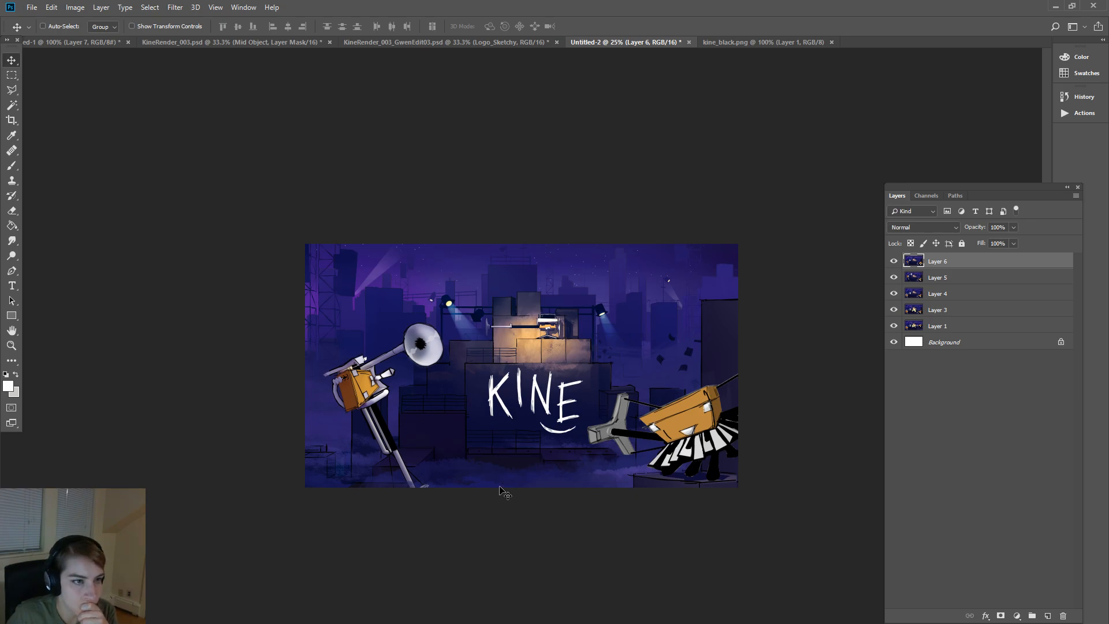
click(769, 42)
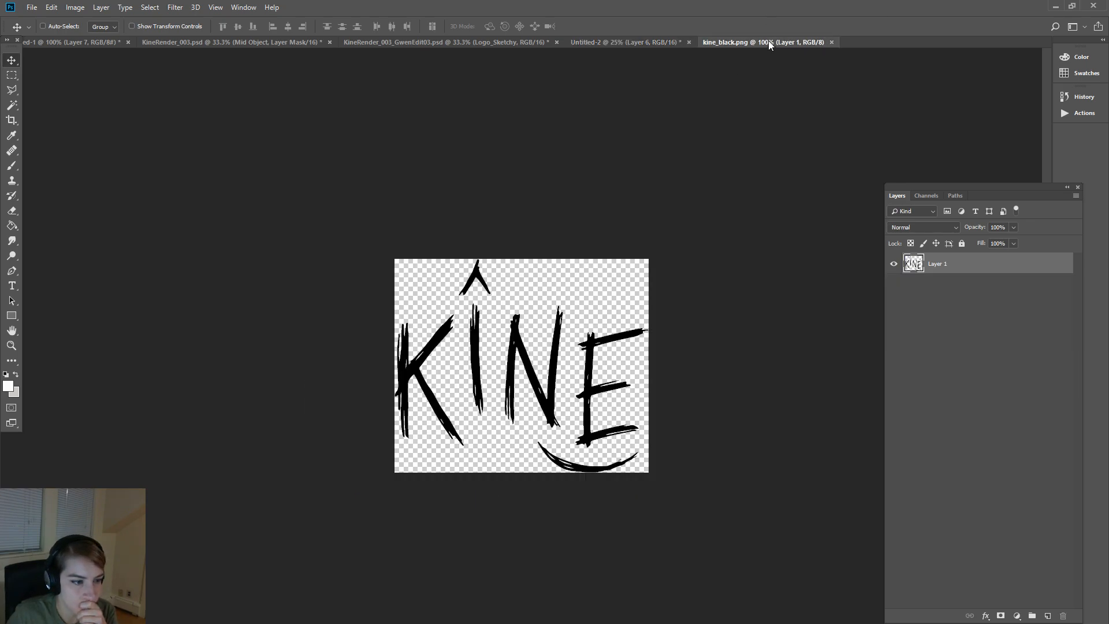
click(618, 42)
click(892, 263)
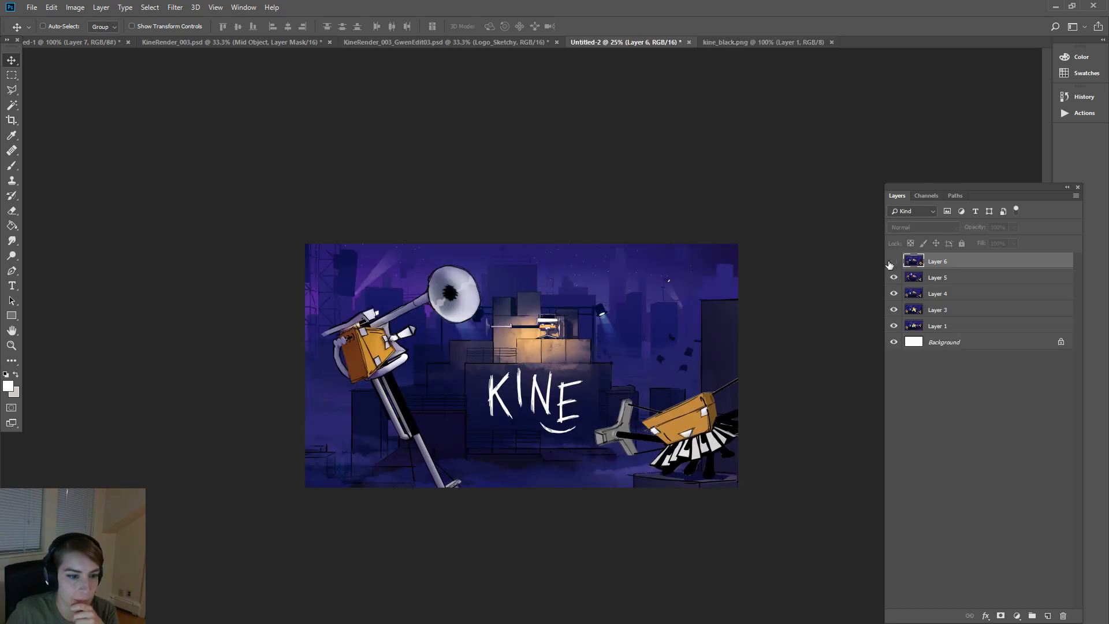
click(893, 263)
click(893, 263)
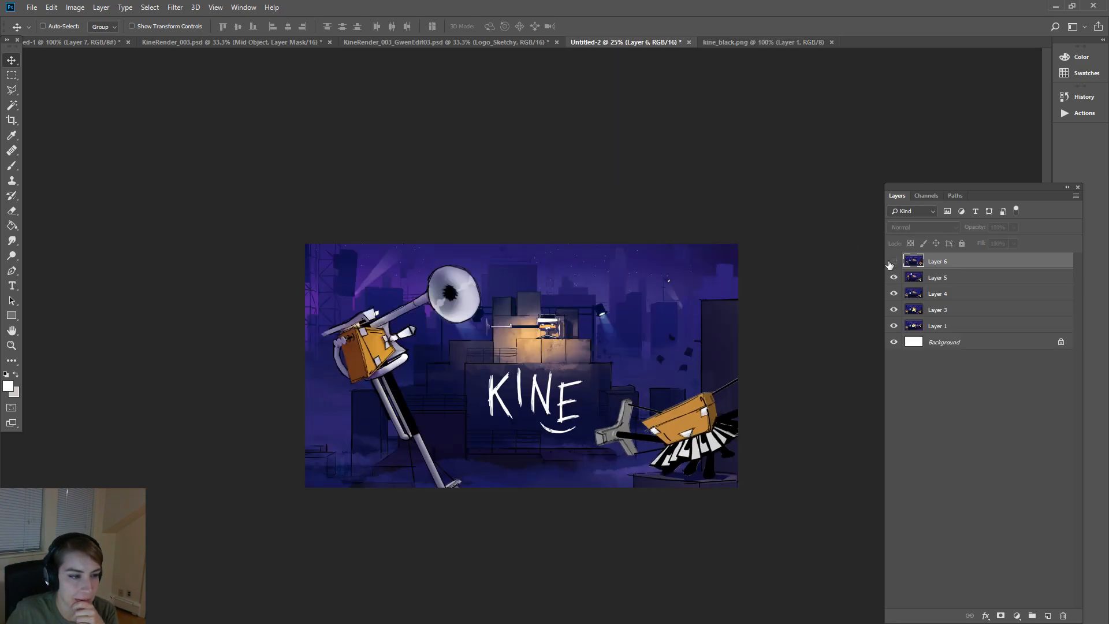
- Hide Layer 5 in Untitled-2 and toggle Layer 6 repeatedly to compare its character sizes and placements with Layer 4
click(894, 278)
click(894, 261)
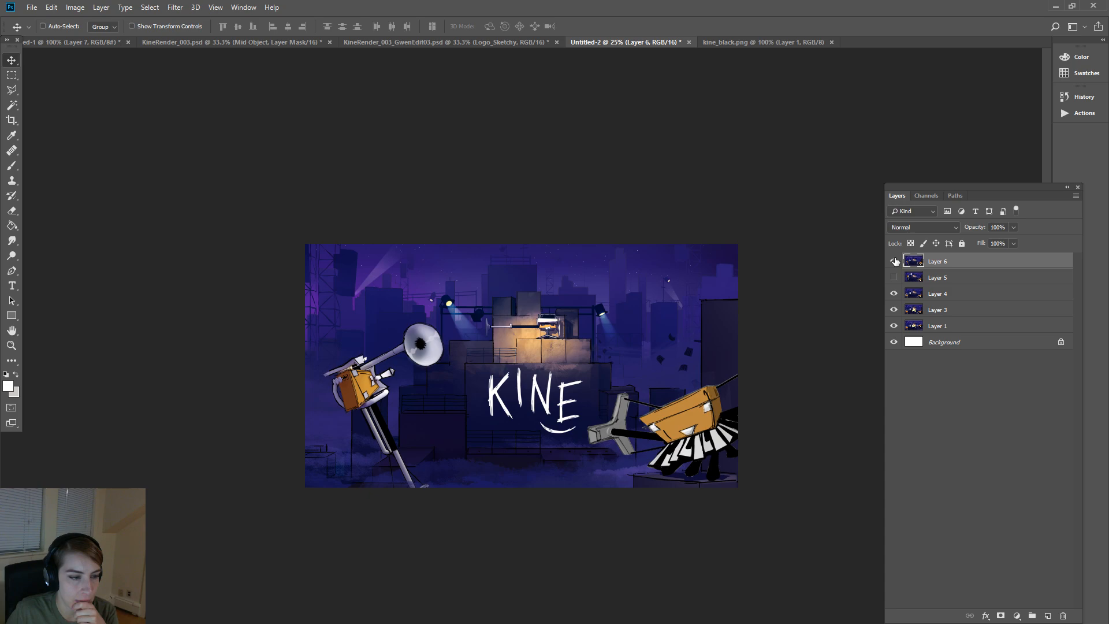
click(894, 262)
click(893, 262)
click(894, 262)
click(893, 262)
click(893, 262)
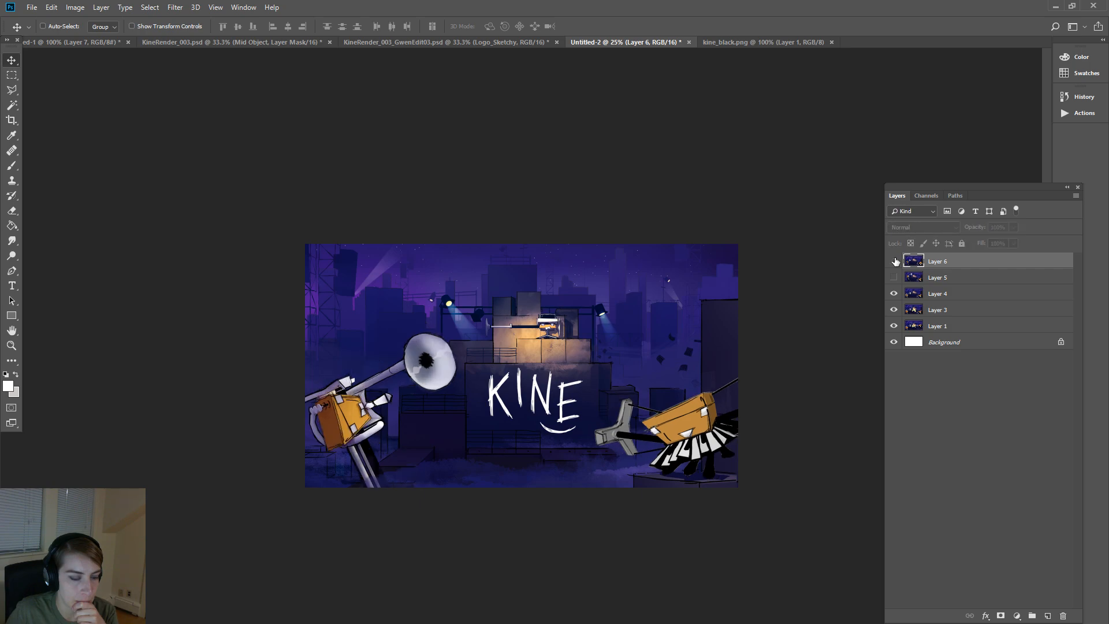
click(894, 262)
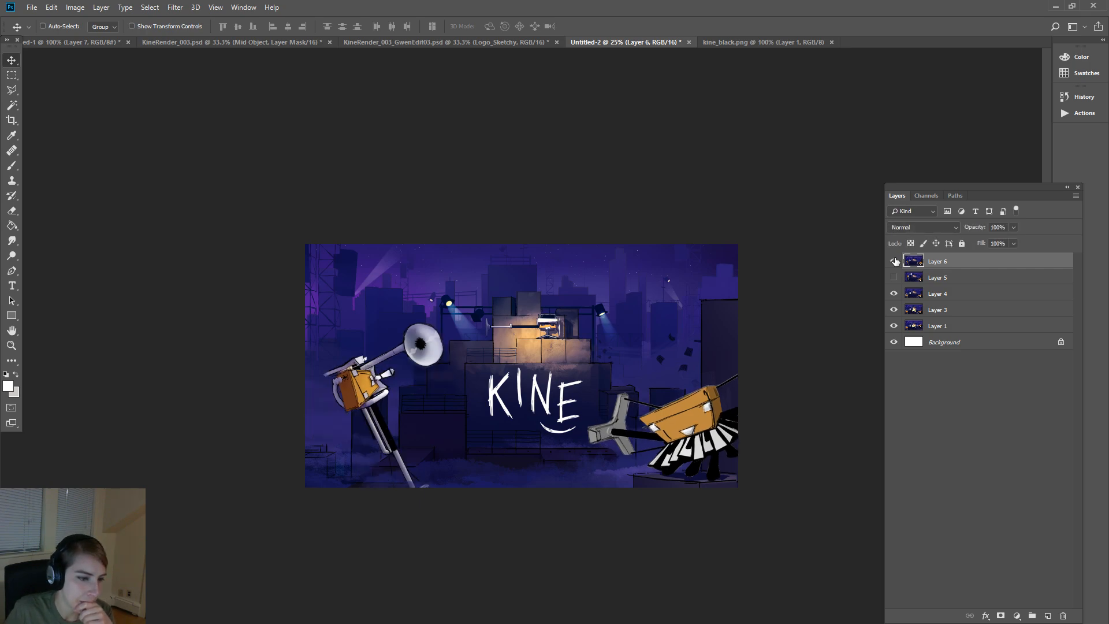
click(894, 262)
click(894, 262)
click(895, 261)
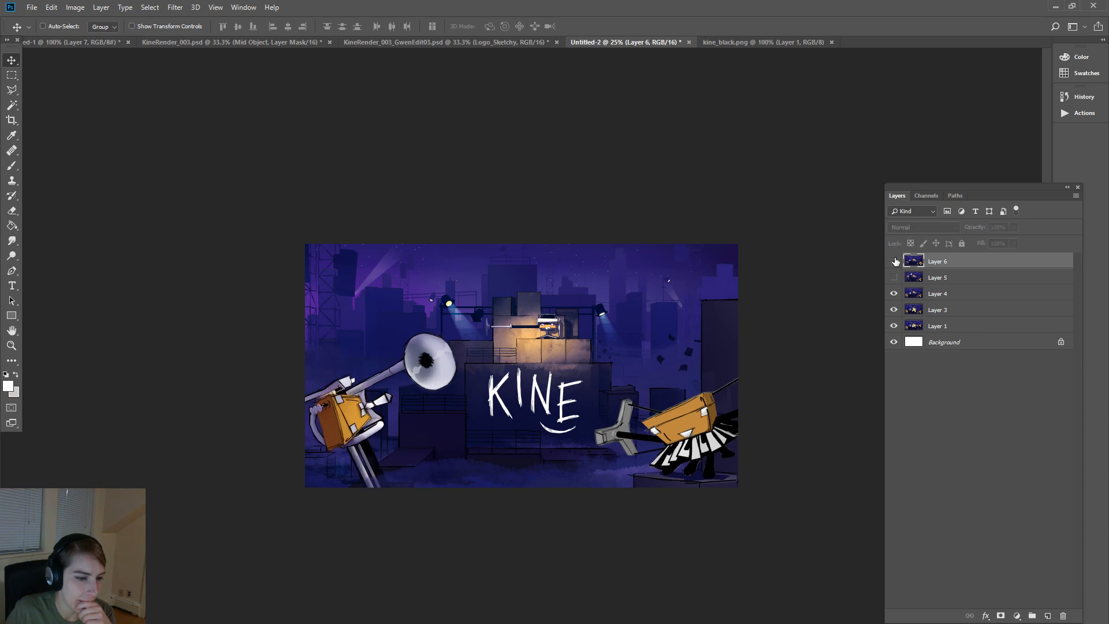
click(895, 262)
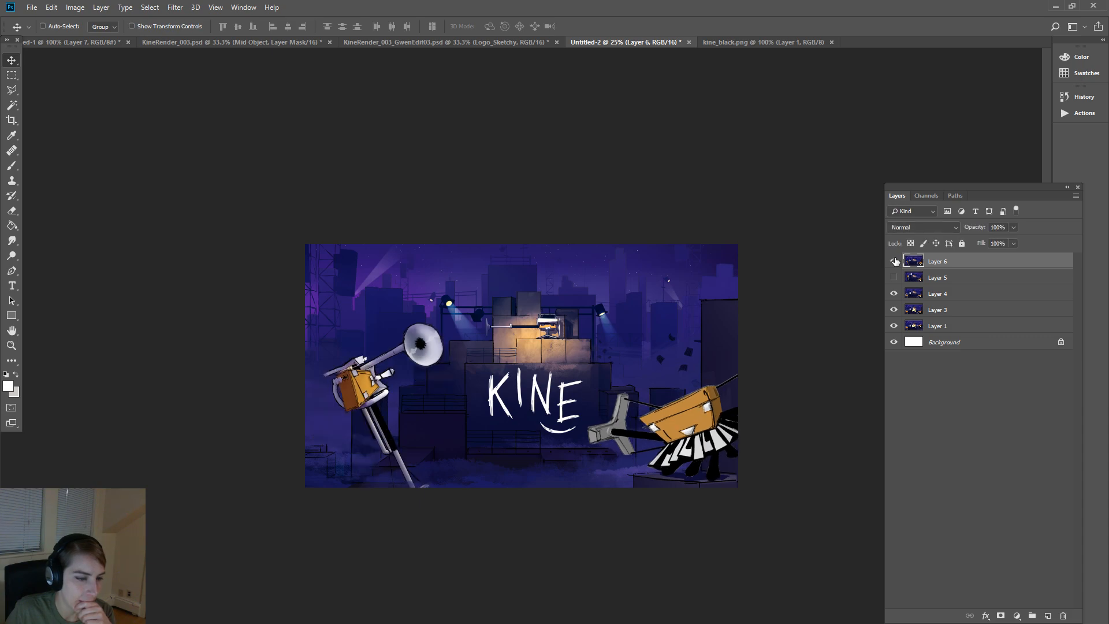
- Scale the Euler group in KineRender_003_GwenEdit03.psd up to about 107.4%, move it slightly down, and apply the transformation
click(484, 43)
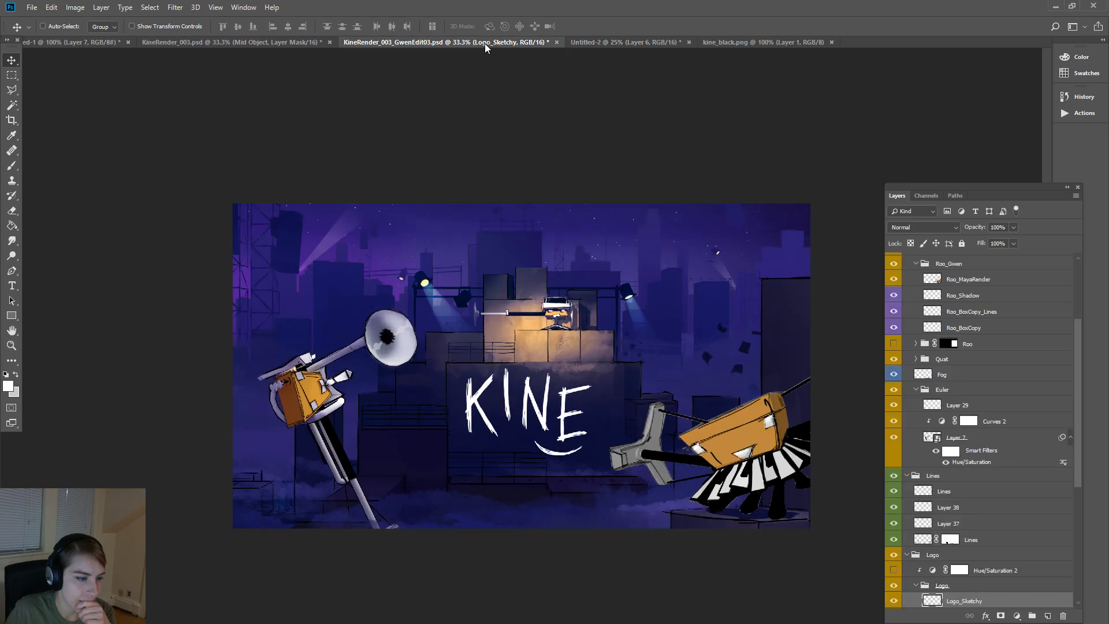
right_click(392, 341)
click(427, 378)
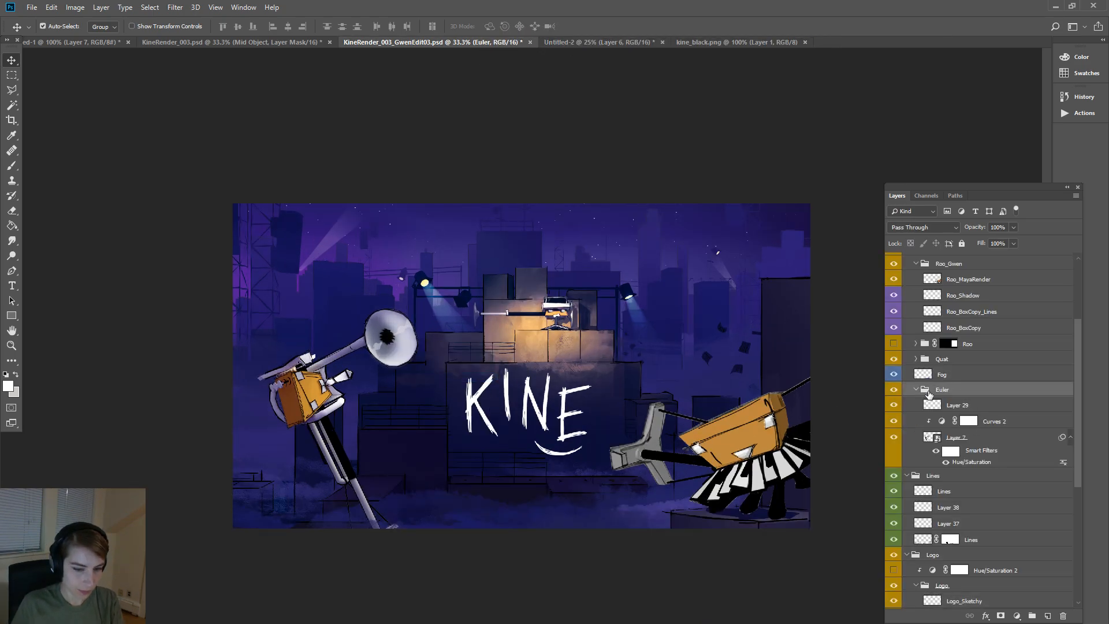
key(ctrl+t)
click(565, 272)
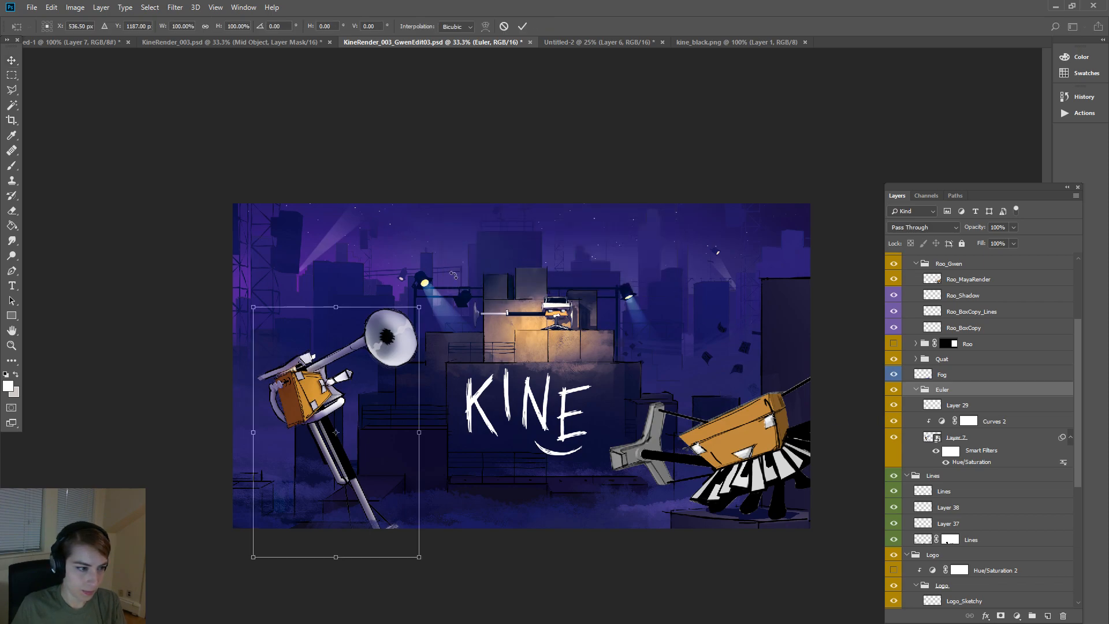
drag(420, 309, 438, 296)
drag(407, 333, 401, 348)
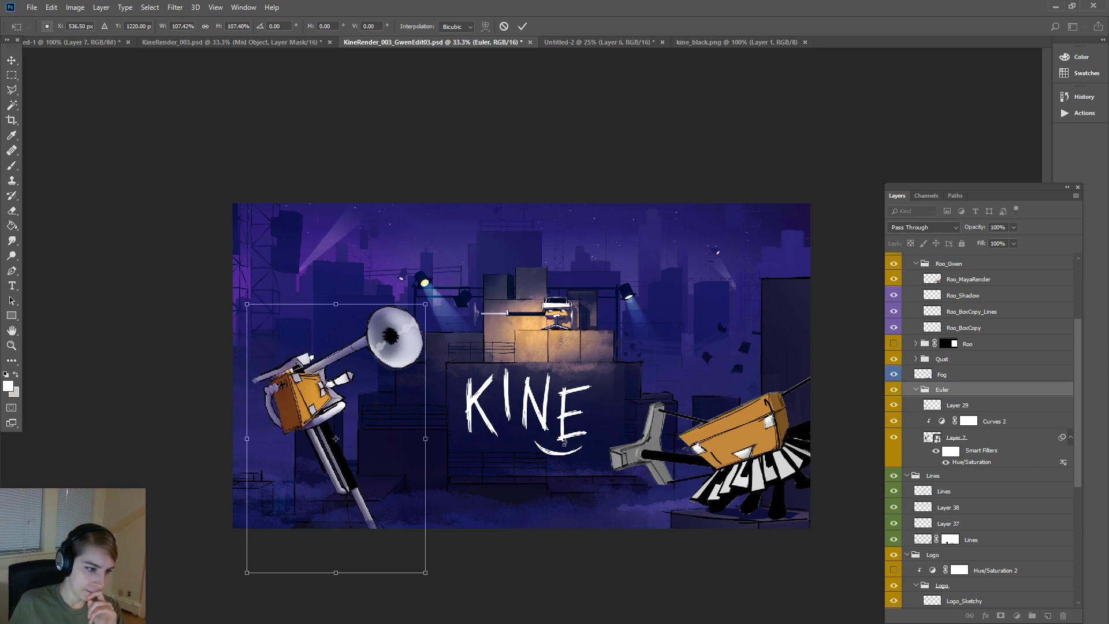
click(12, 60)
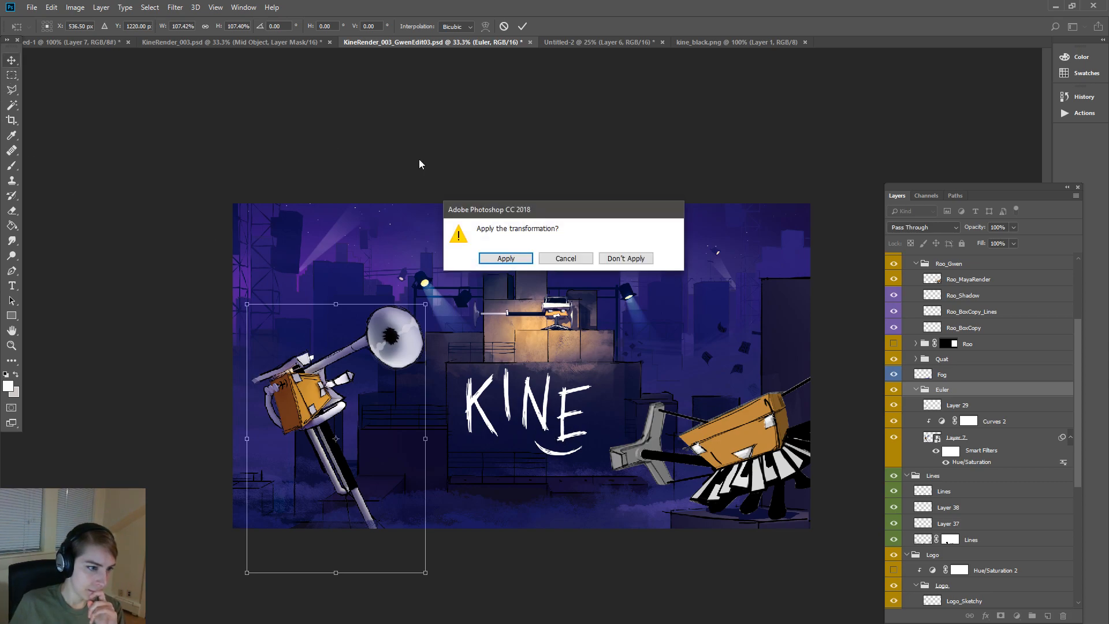
click(511, 261)
- Copy a merged version of the KineRender_003_GwenEdit03.psd composition and paste it as a new layer into Untitled-2
key(ctrl+shift+e)
key(ctrl+a)
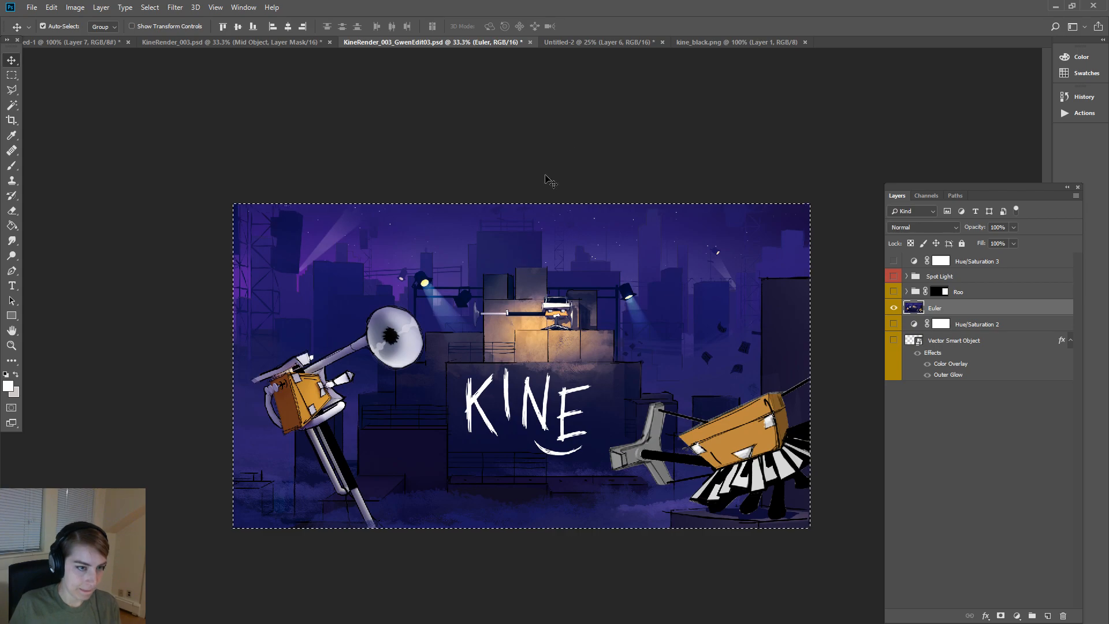
click(719, 40)
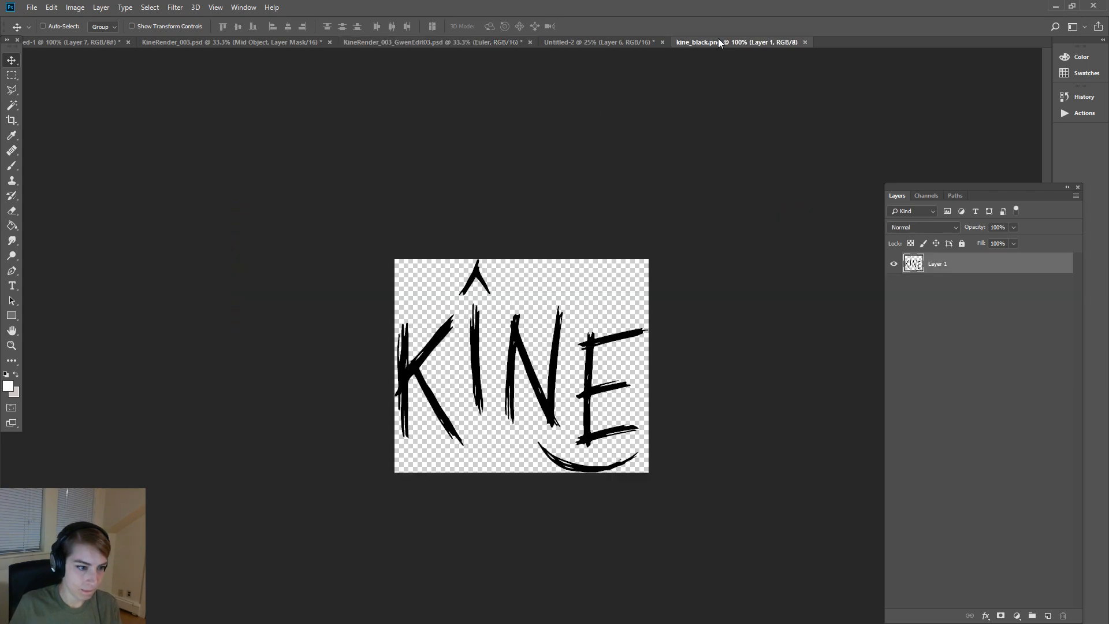
click(577, 42)
key(ctrl+v)
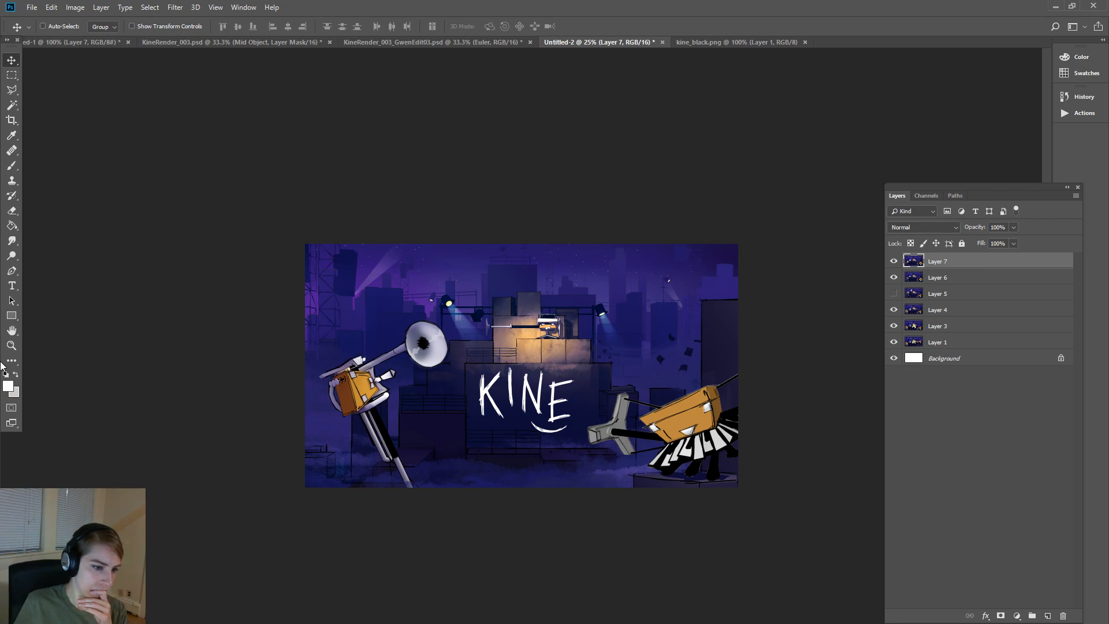
- Duplicate Layer 39 in KineRender_003_GwenEdit03.psd and move the copy up onto the central boxes beside the small instrument character
click(471, 43)
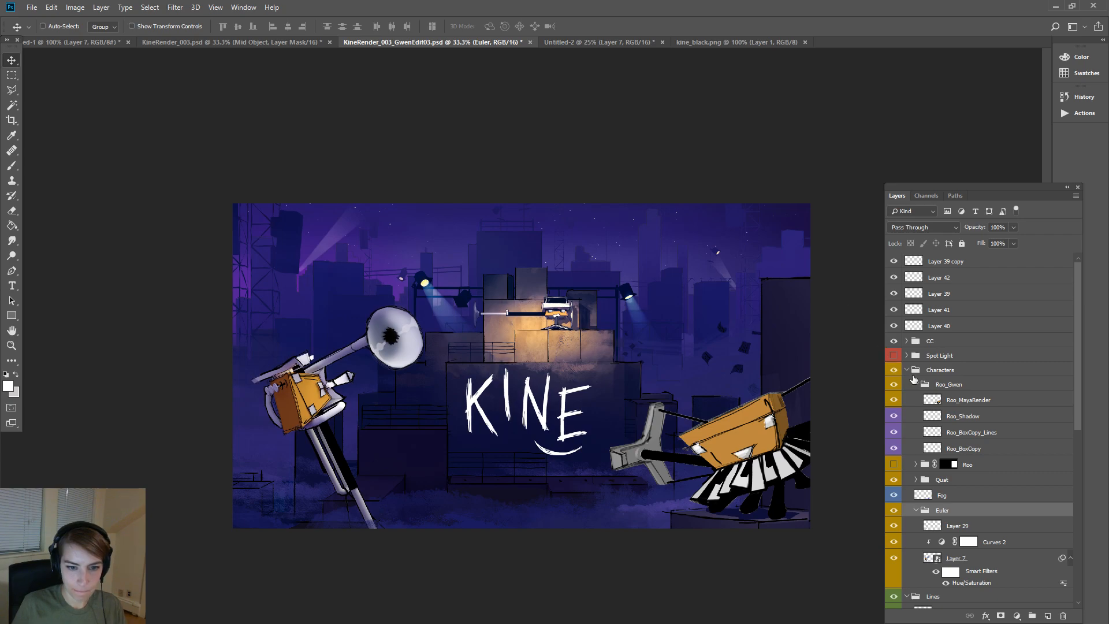
click(947, 296)
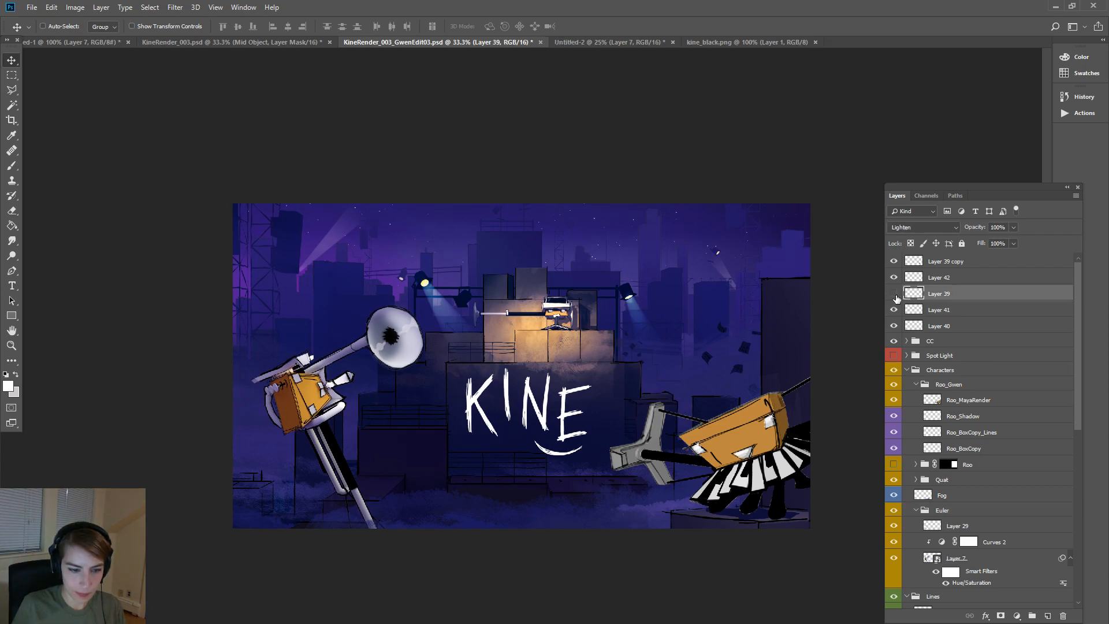
right_click(944, 297)
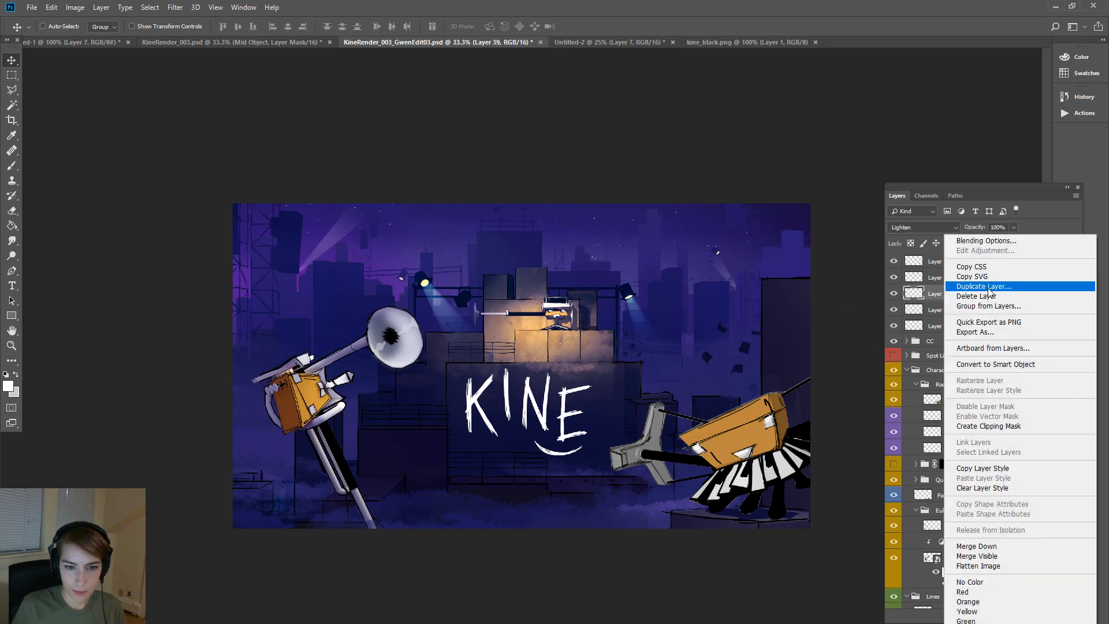
click(962, 286)
key(Return)
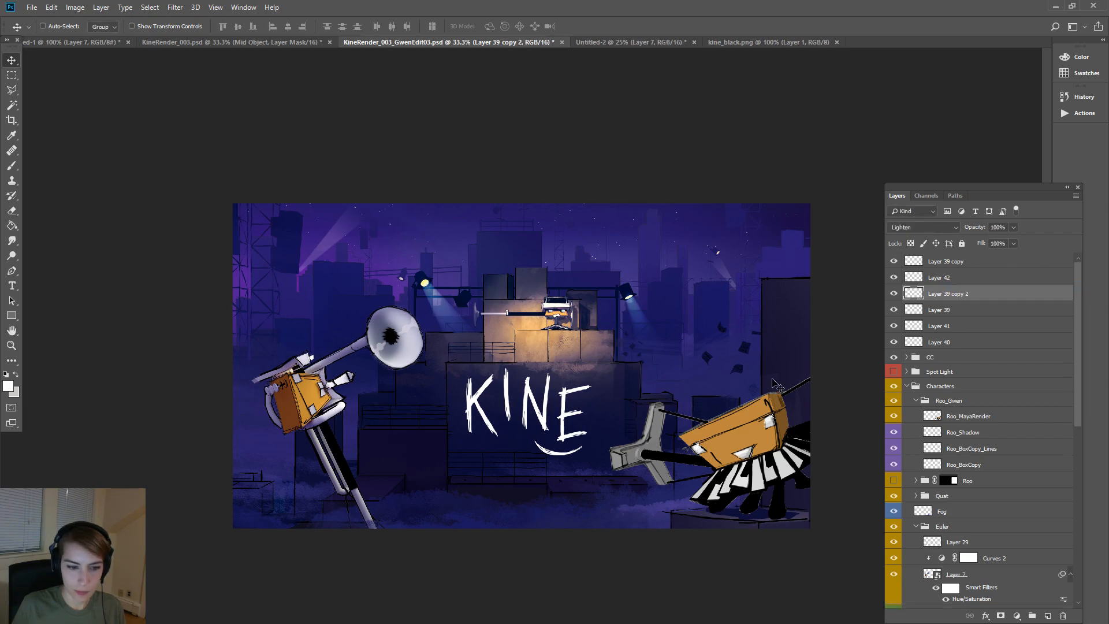
drag(772, 425, 578, 296)
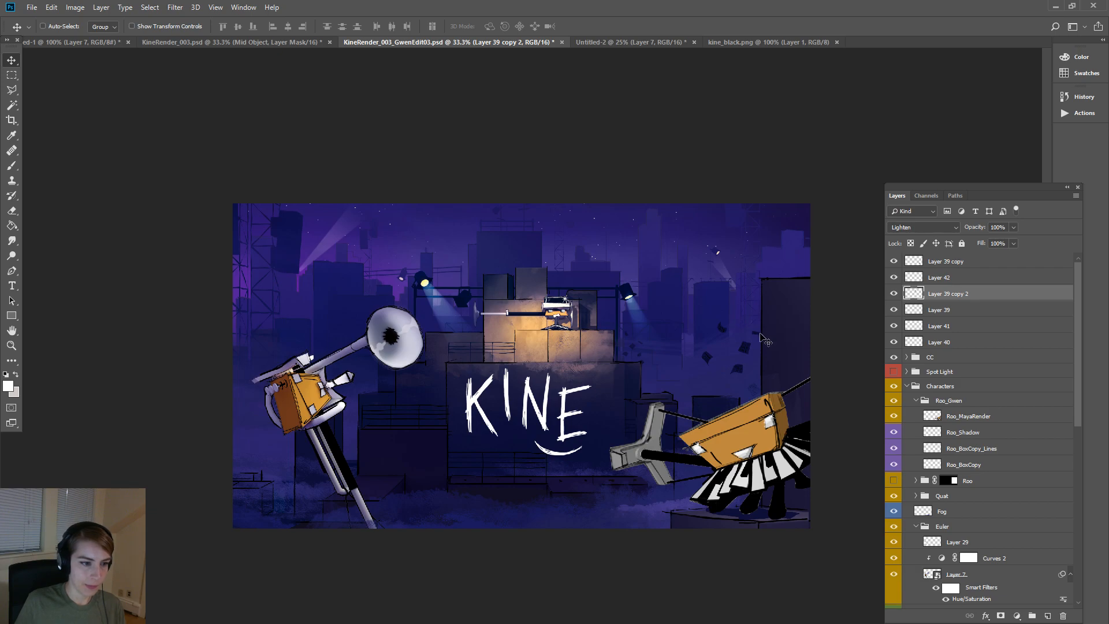
drag(568, 296, 572, 302)
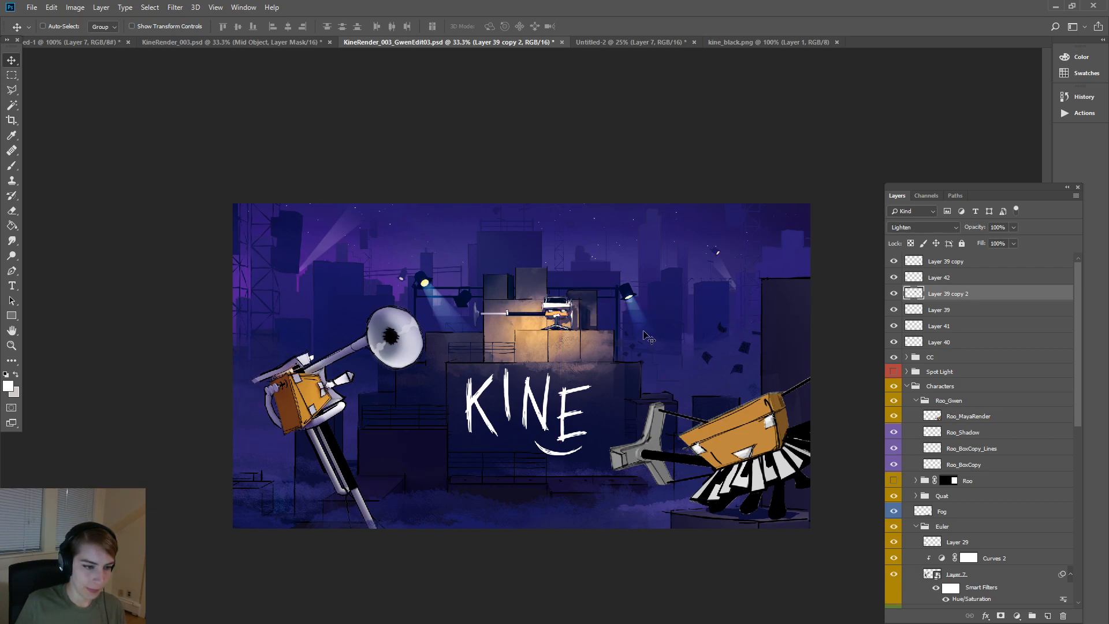
- Nudge the Layer 39 copy 2 highlight slightly near the small instrument character and hide the layer list for an unobstructed view
drag(571, 301, 570, 299)
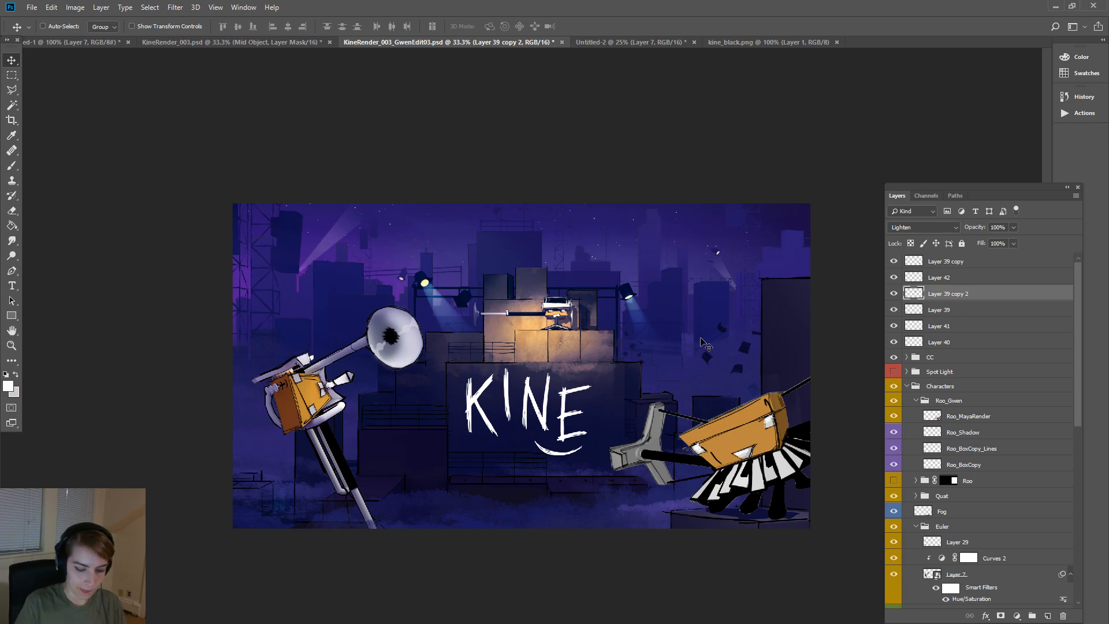
key(ctrl+plus)
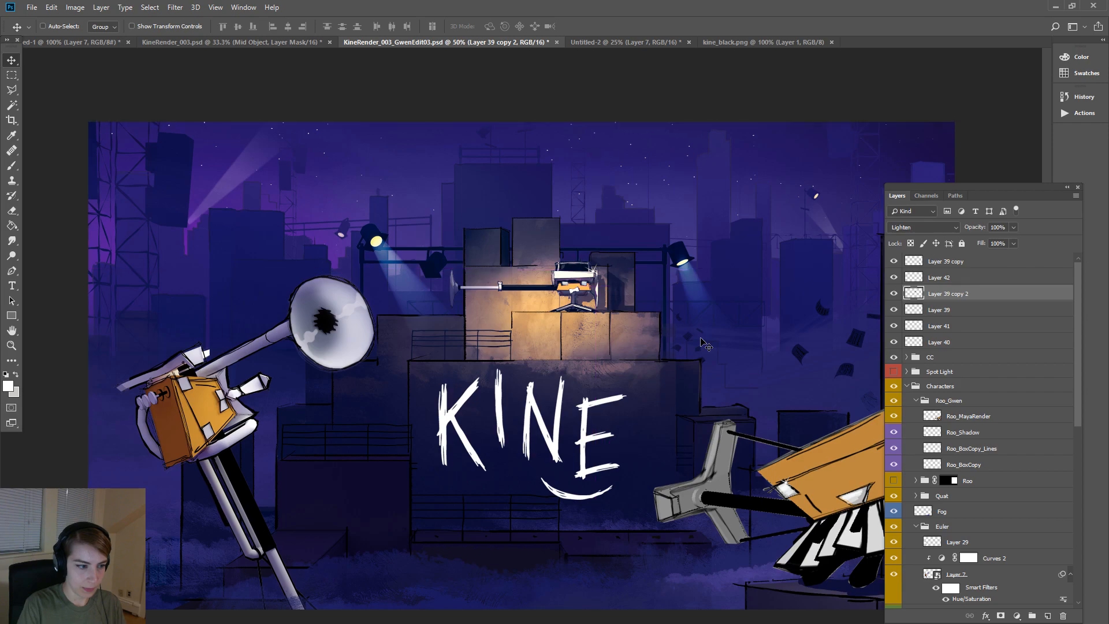
key(F7)
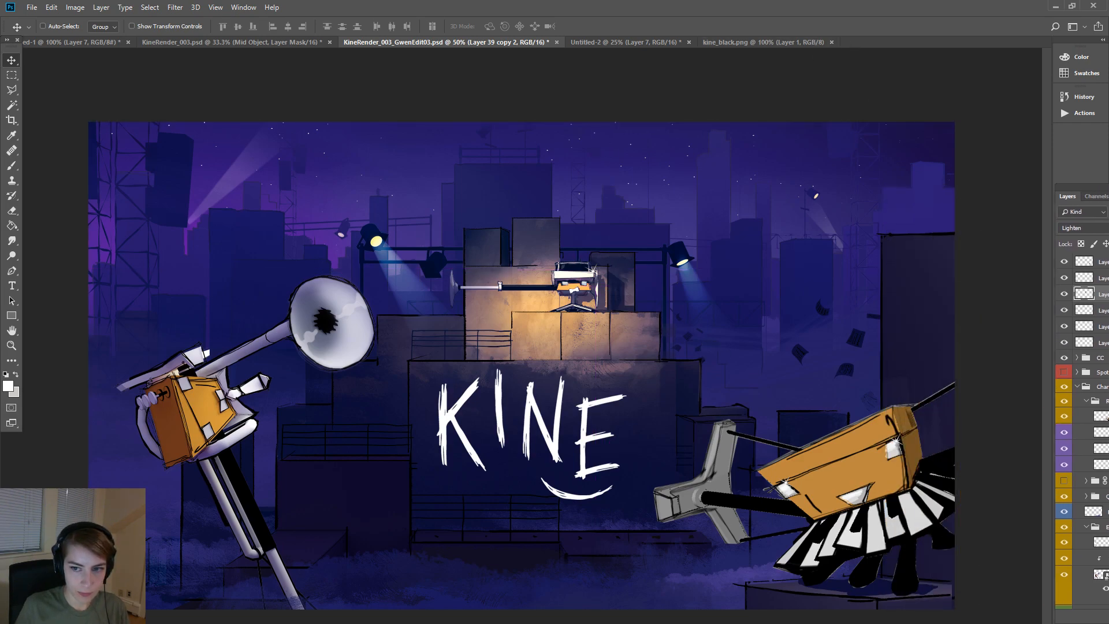
key(ctrl+plus)
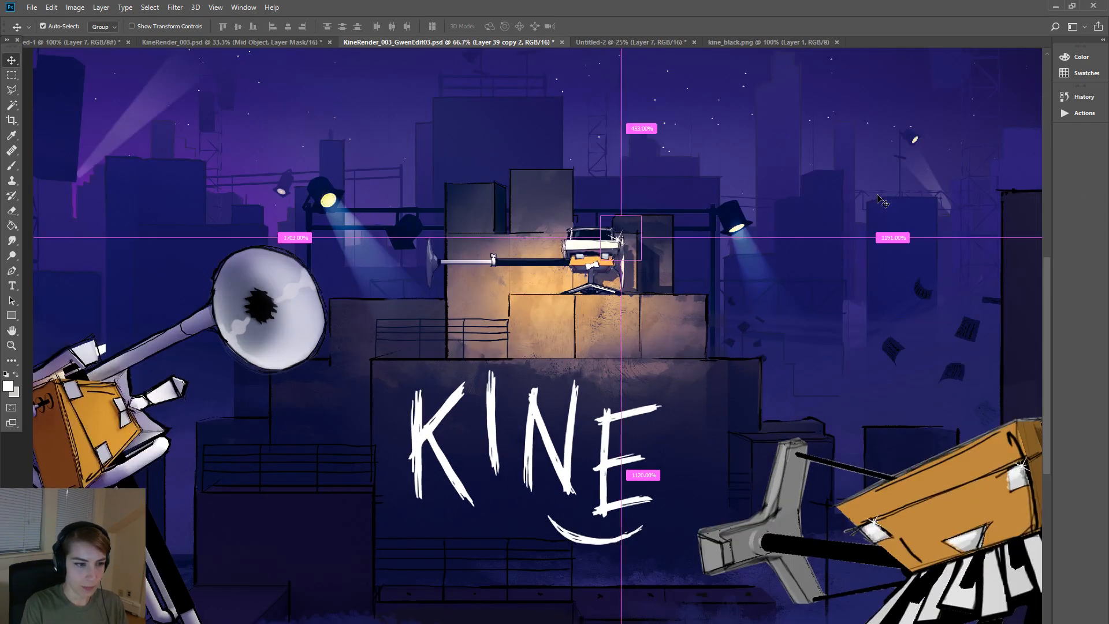
key(ctrl+minus)
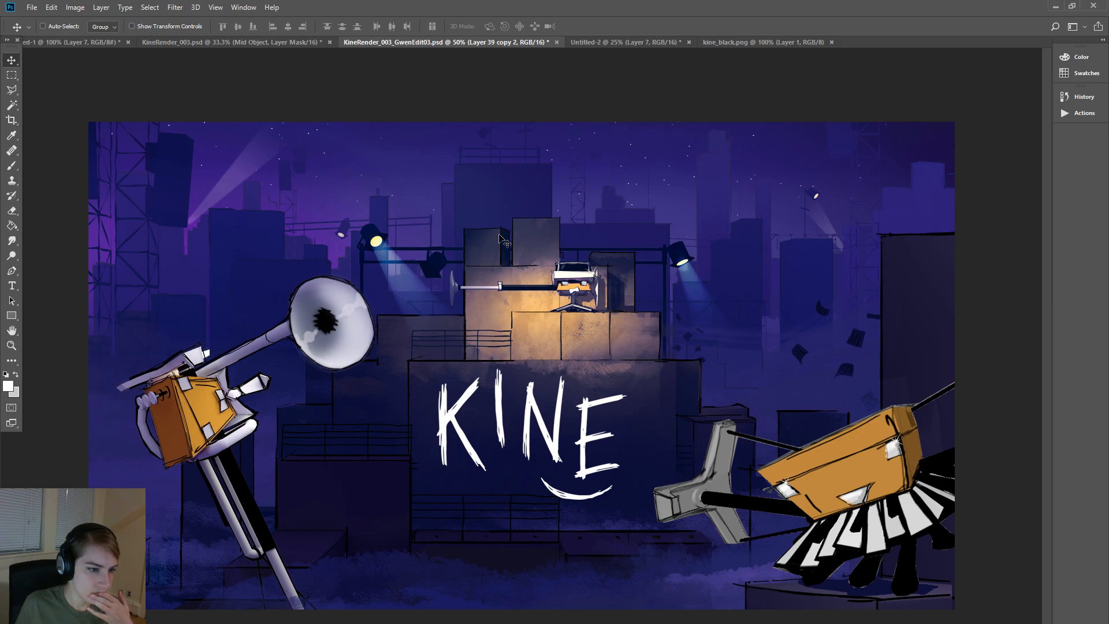
key(ctrl+minus)
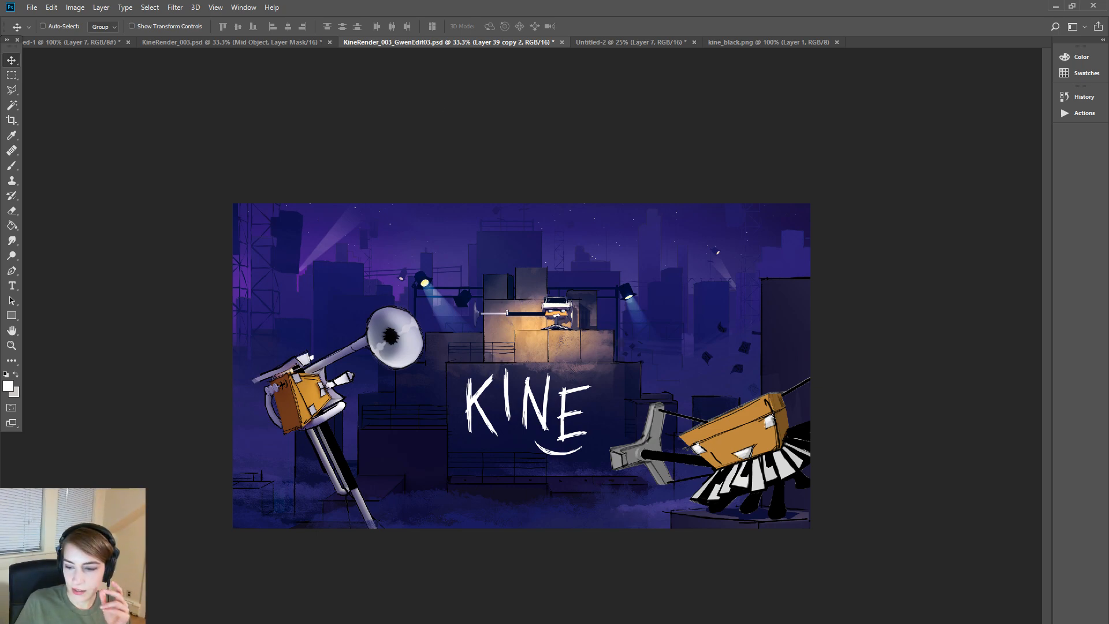
- Switch to Maya to look at the character models in NewRooModel.ma and Euler_model.ma, and return to the Photoshop artwork
key(alt+Tab)
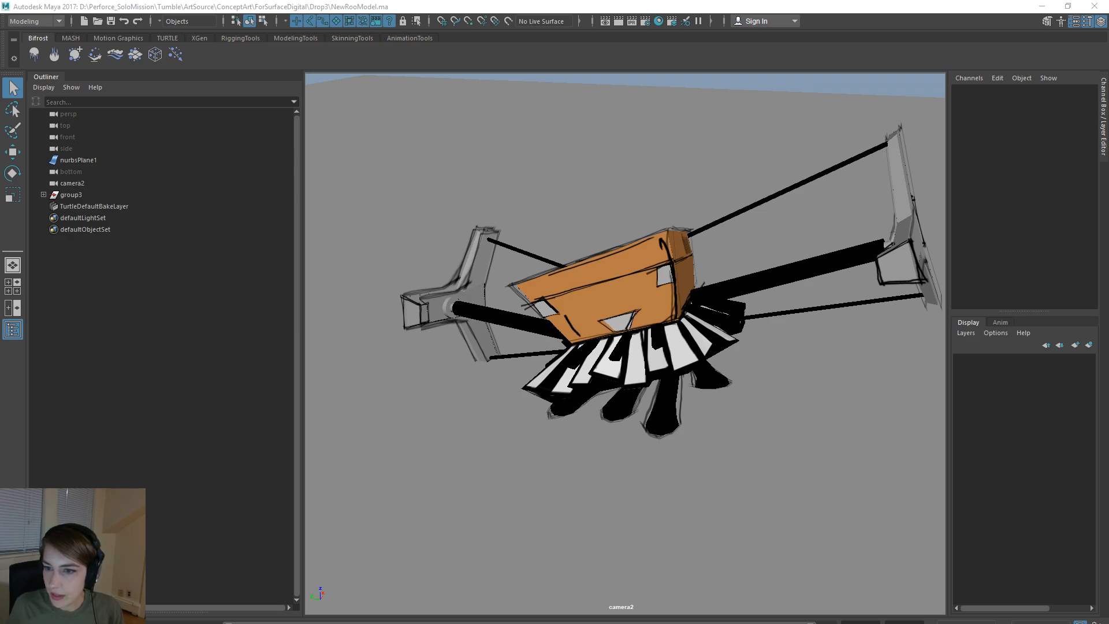
key(alt+Tab)
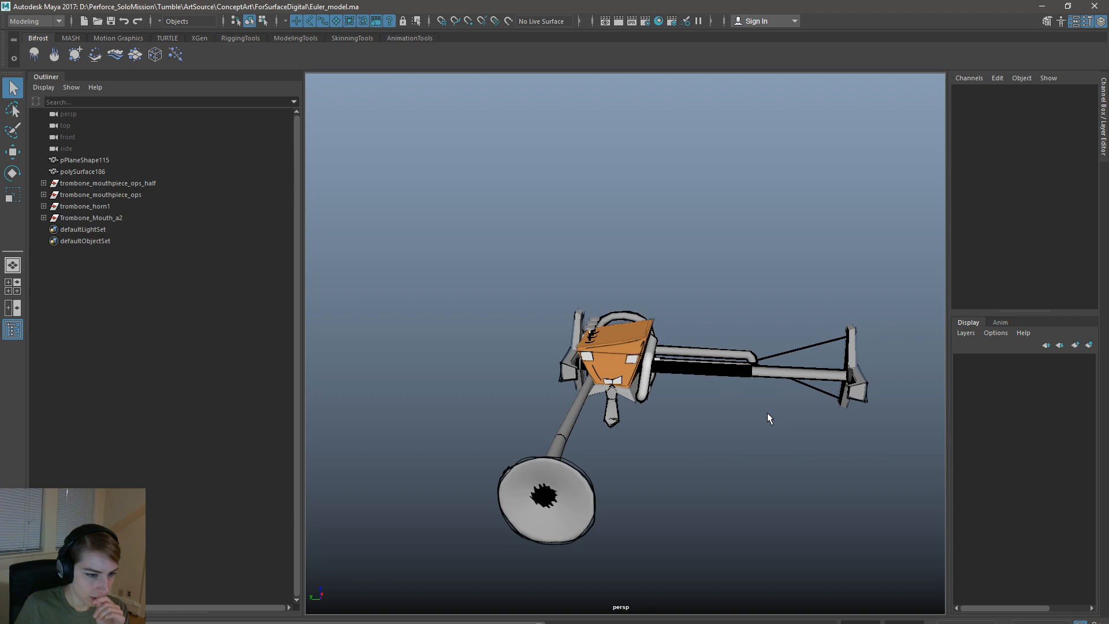
click(1050, 7)
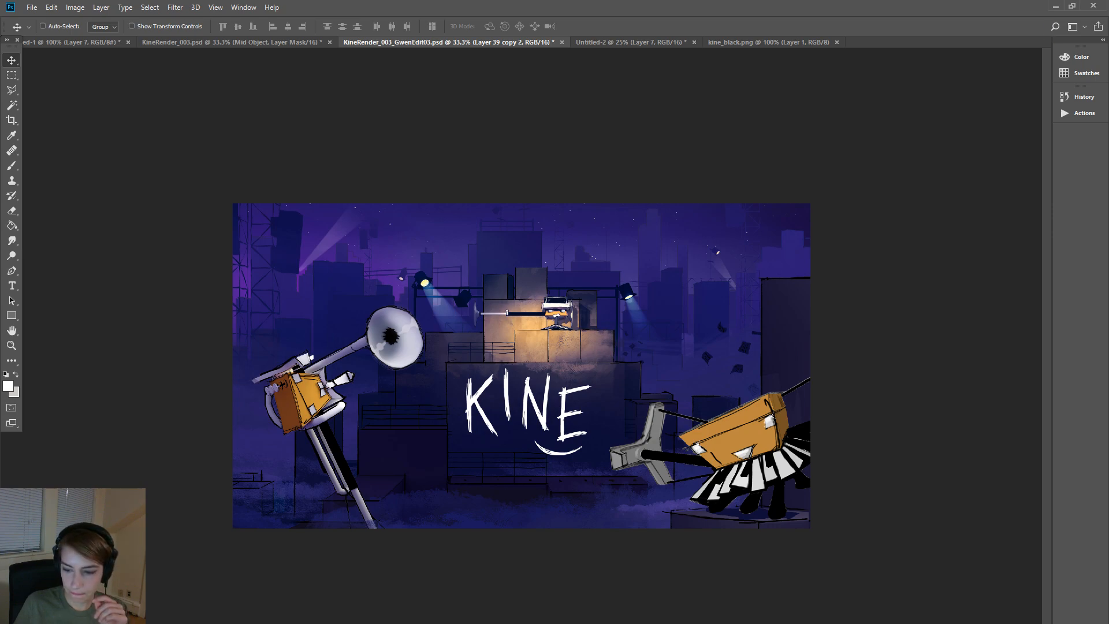
- Examine the trombone slide and horn parts of Euler_model.ma in Maya, select the horn mesh, and return to Photoshop
key(alt+Tab)
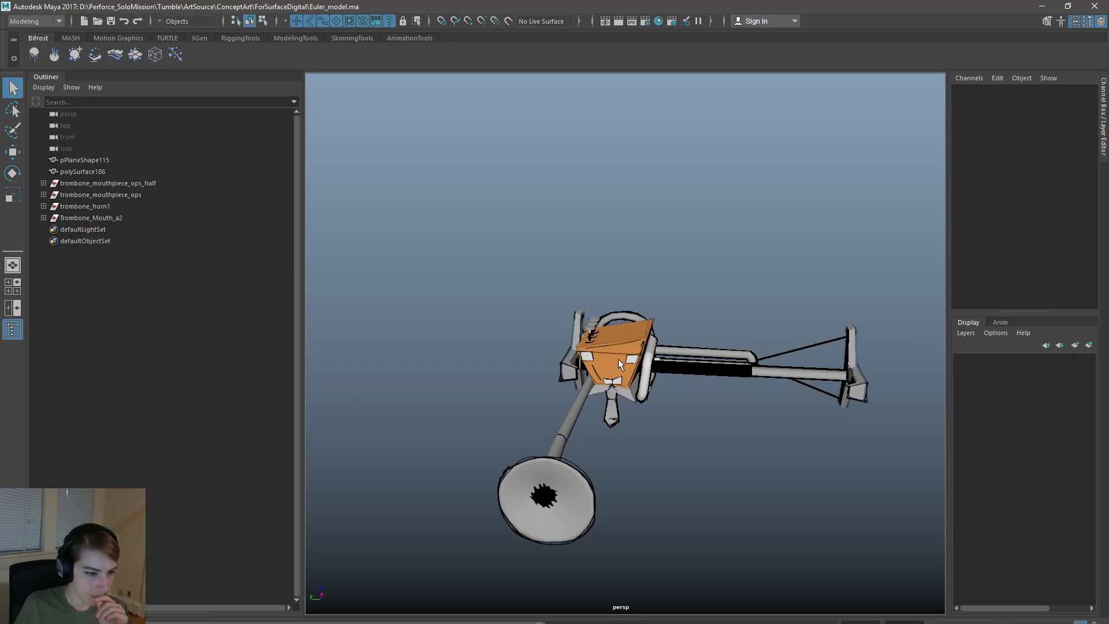
click(753, 351)
click(757, 369)
drag(893, 465, 714, 295)
click(726, 293)
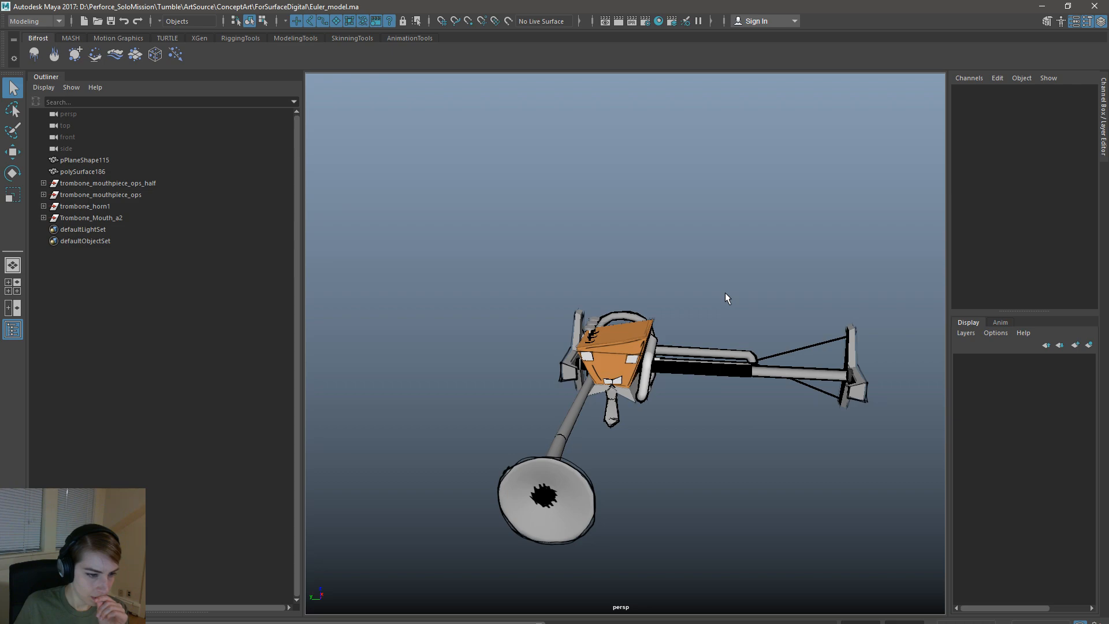
click(581, 403)
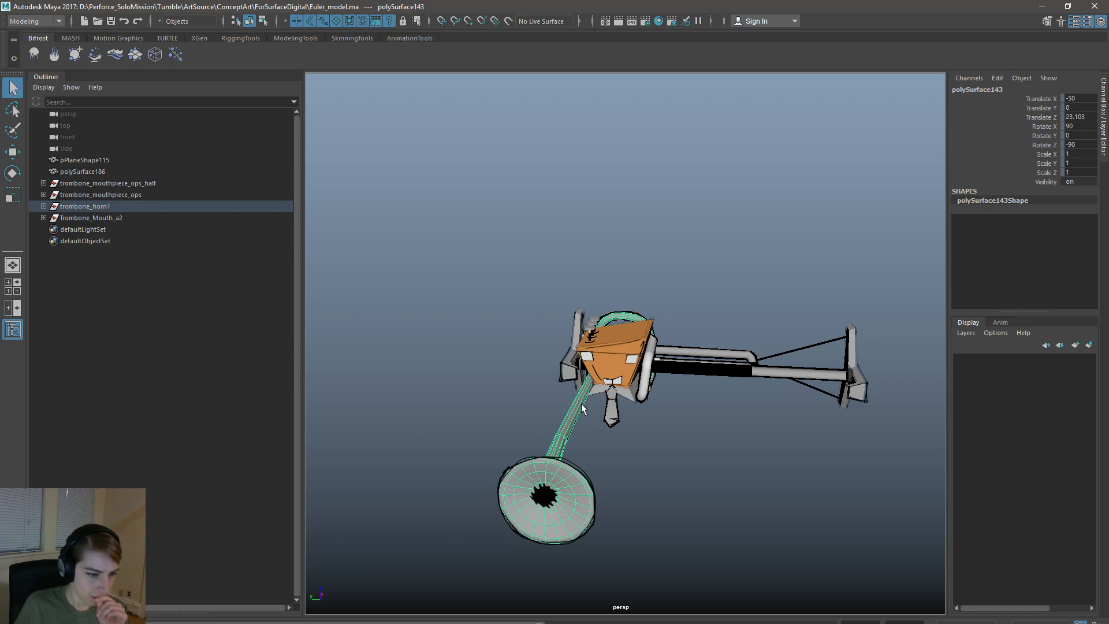
click(1046, 8)
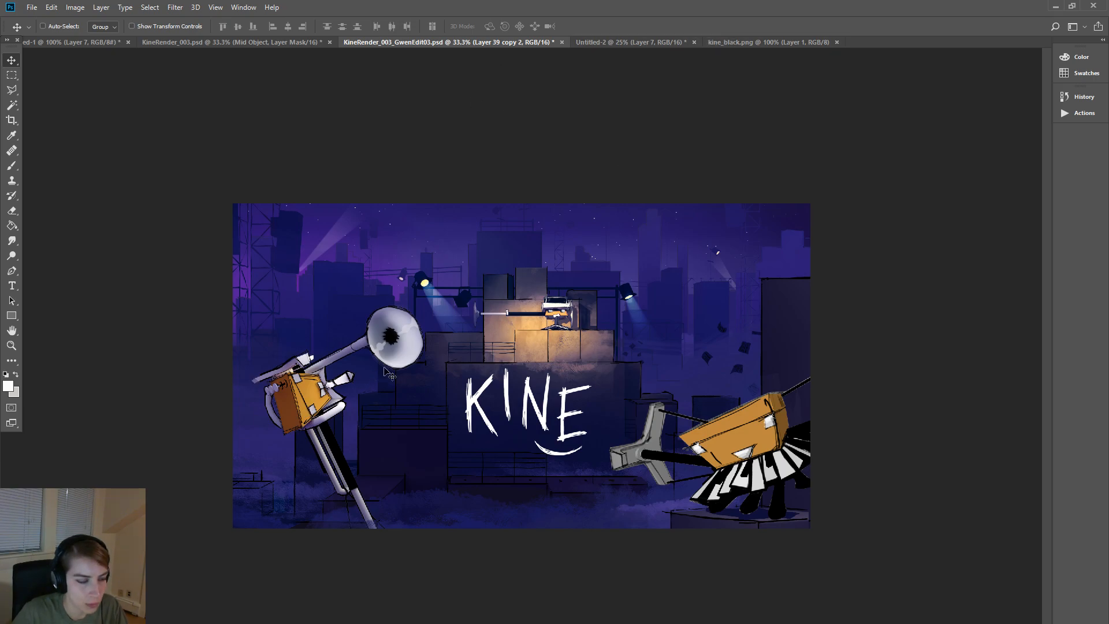
- Make Layer 7 in the Euler group active by picking it at the trombone horn in the artwork
click(13, 346)
drag(254, 252, 491, 615)
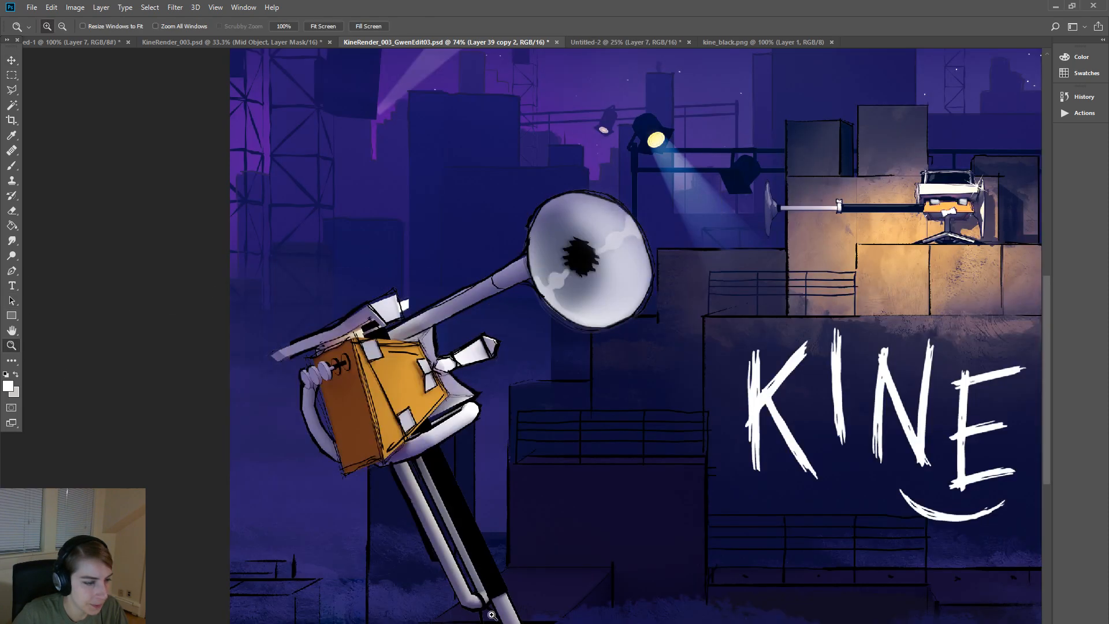
click(12, 60)
right_click(605, 285)
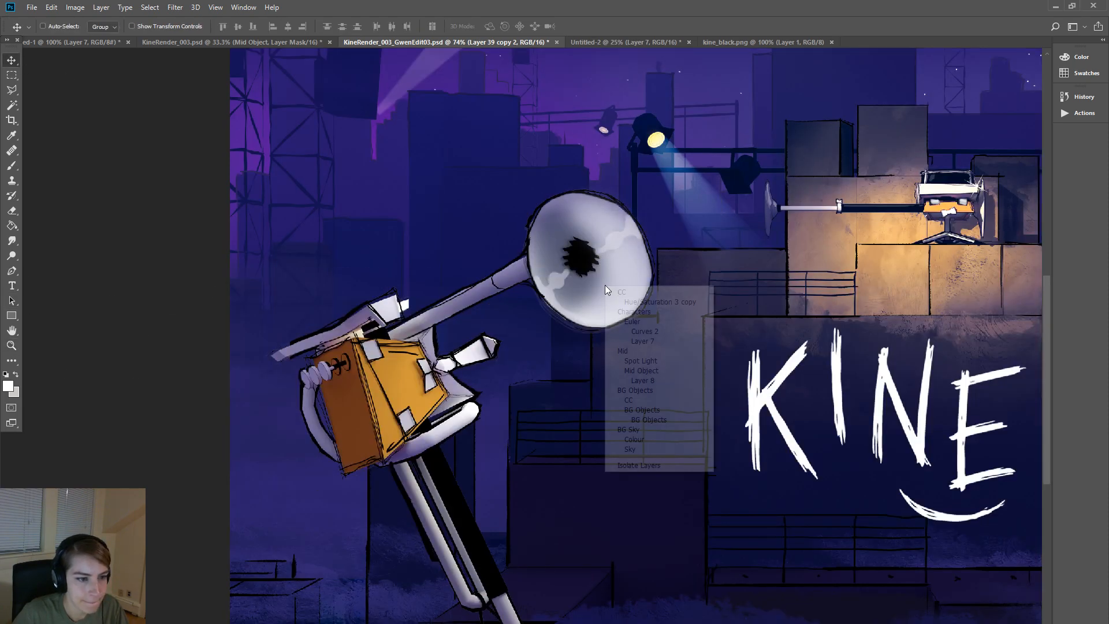
click(645, 331)
key(ctrl+shift+alt+n)
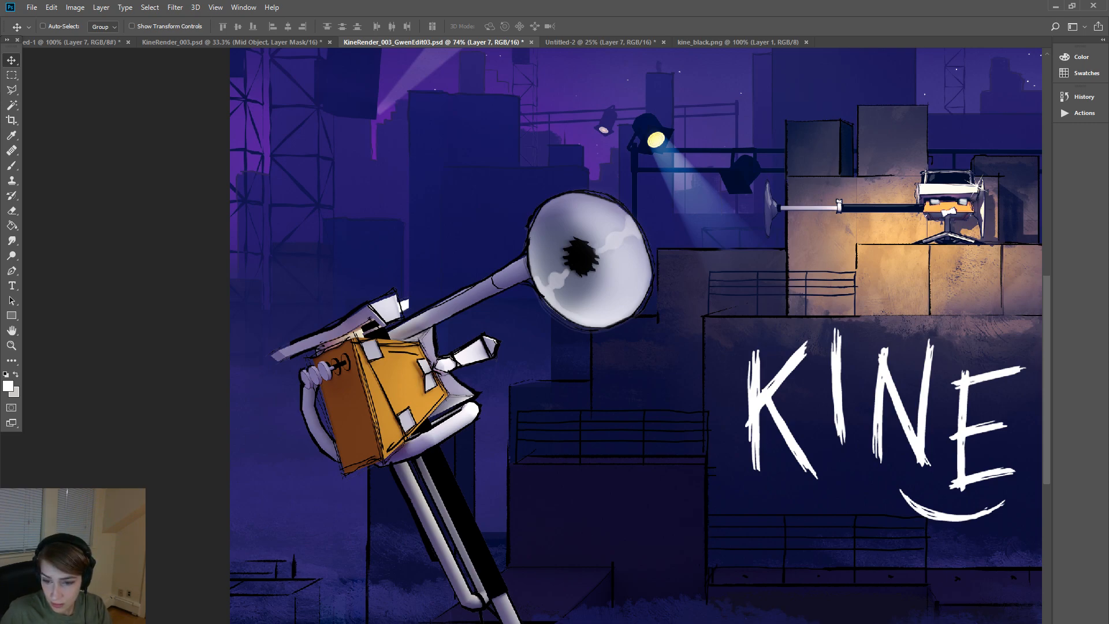
key(ctrl+z)
key(ctrl+z)
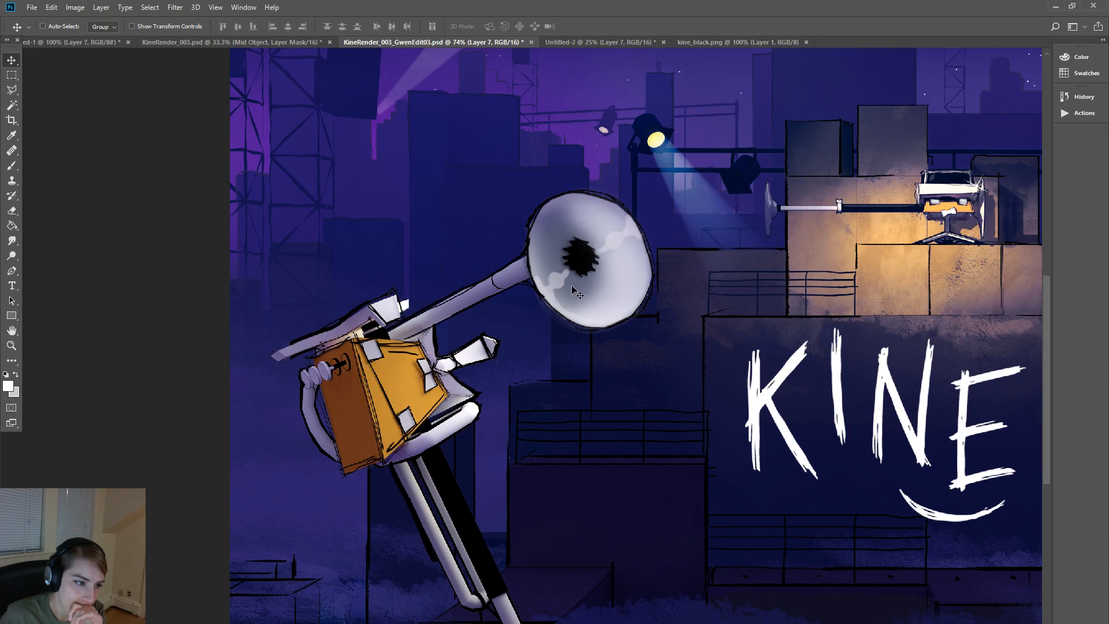
- Draw a polygonal lasso selection around the trombone horn and its tube on Layer 7
click(11, 90)
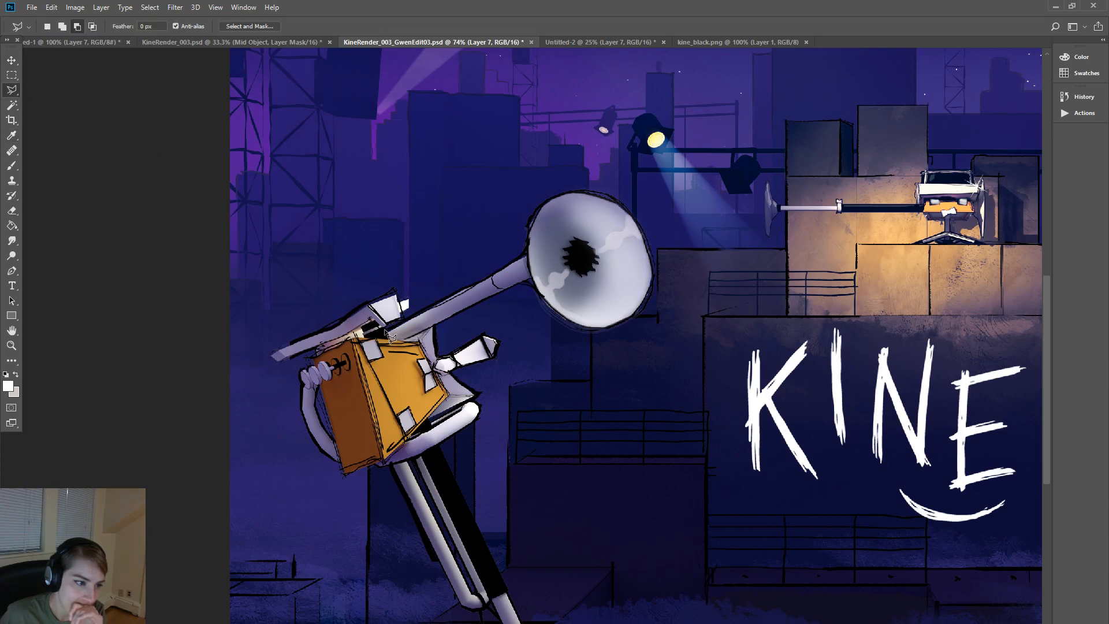
click(424, 334)
click(504, 293)
click(614, 361)
click(769, 344)
click(669, 88)
click(468, 161)
click(389, 324)
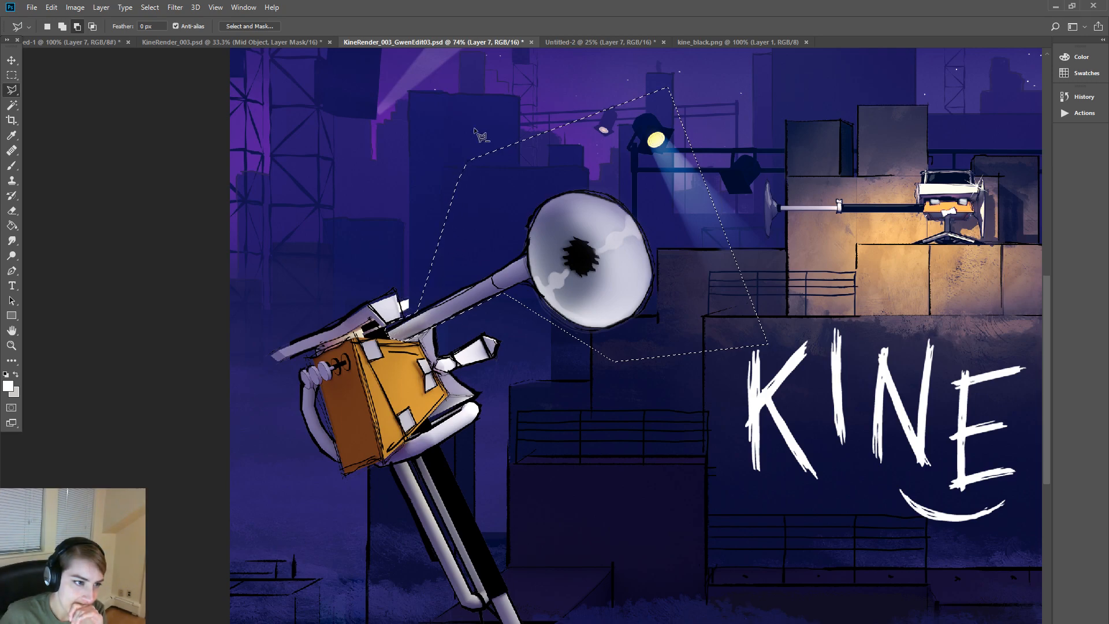
- Try copying the selected trombone horn onto a new layer, and undo the copy
key(ctrl+j)
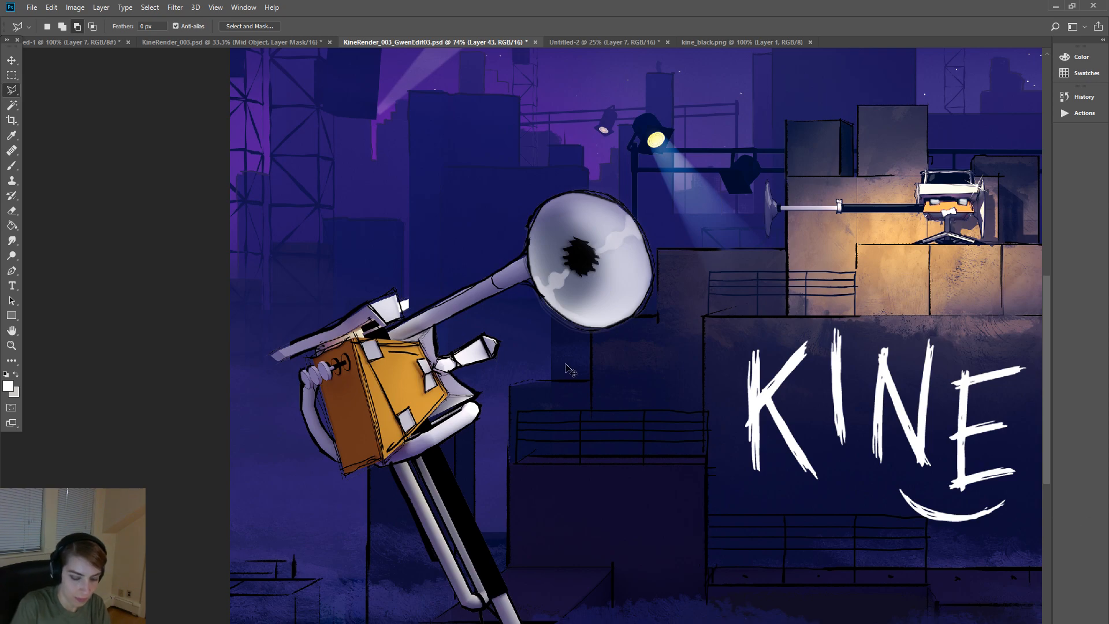
key(ctrl+minus)
key(ctrl+minus)
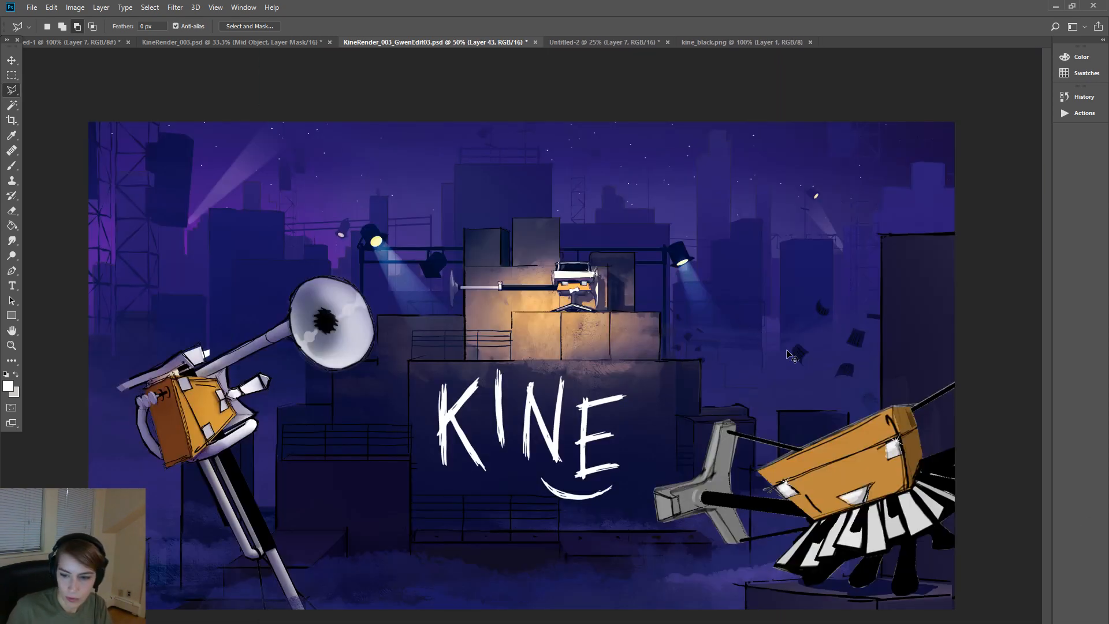
key(ctrl+z)
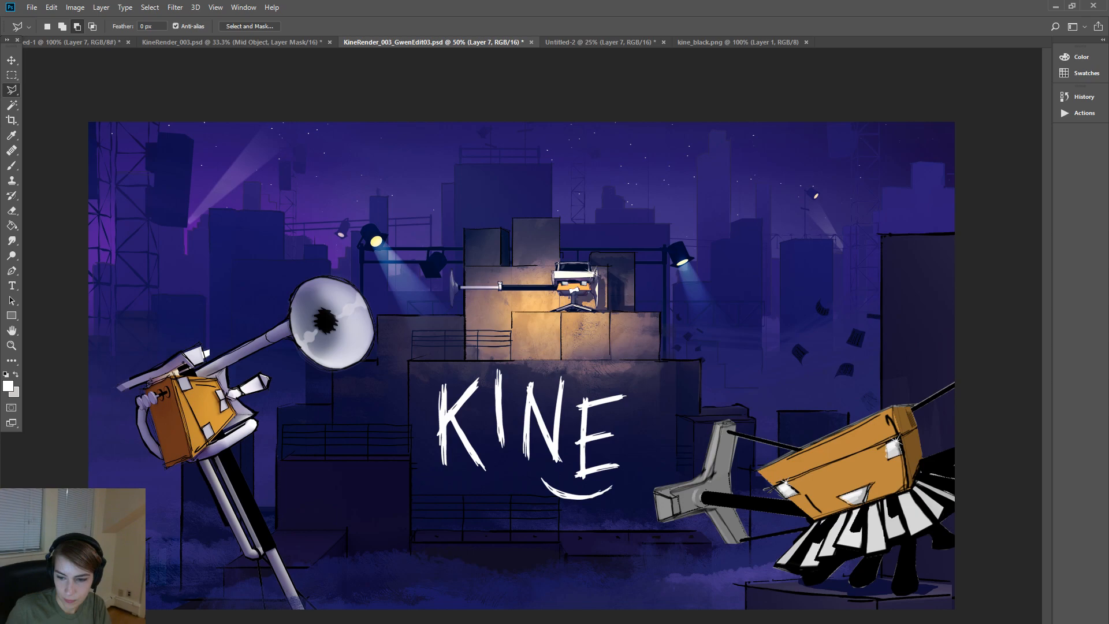
- Step back and forth through the recent edits to the trombone character, restoring the lasso selection around its horn
key(ctrl+alt+z)
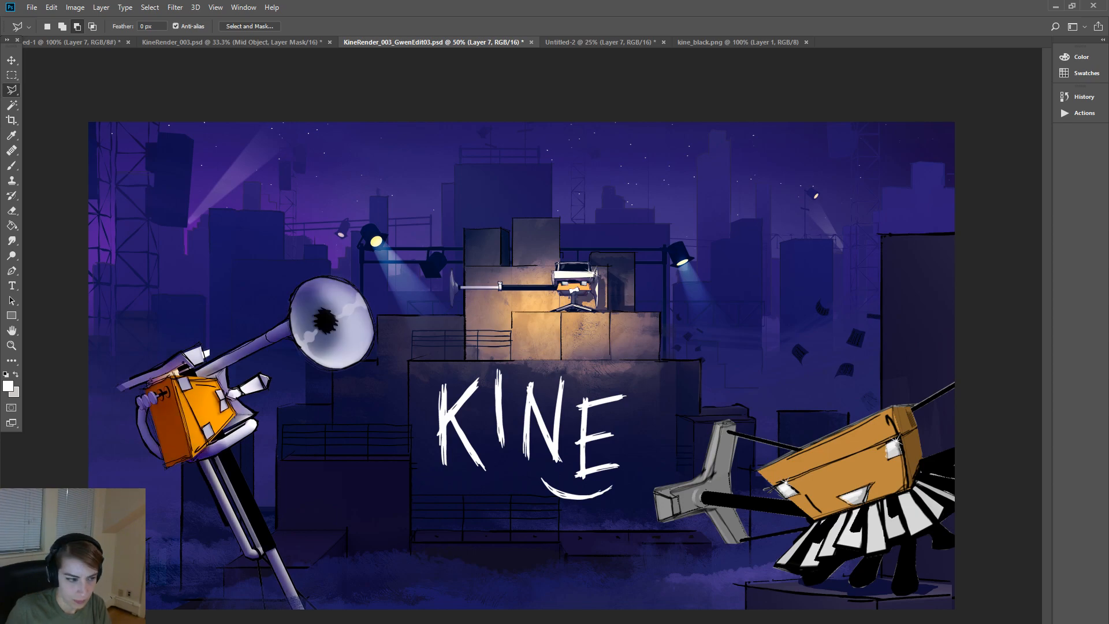
key(ctrl+shift+z)
key(ctrl+alt+z)
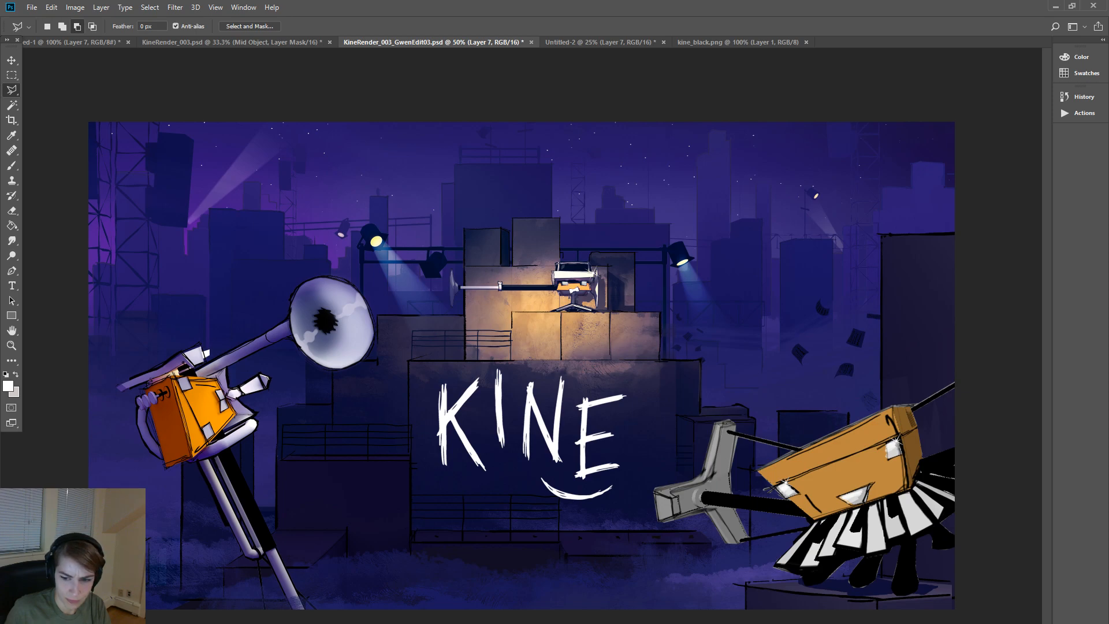
key(ctrl+shift+z)
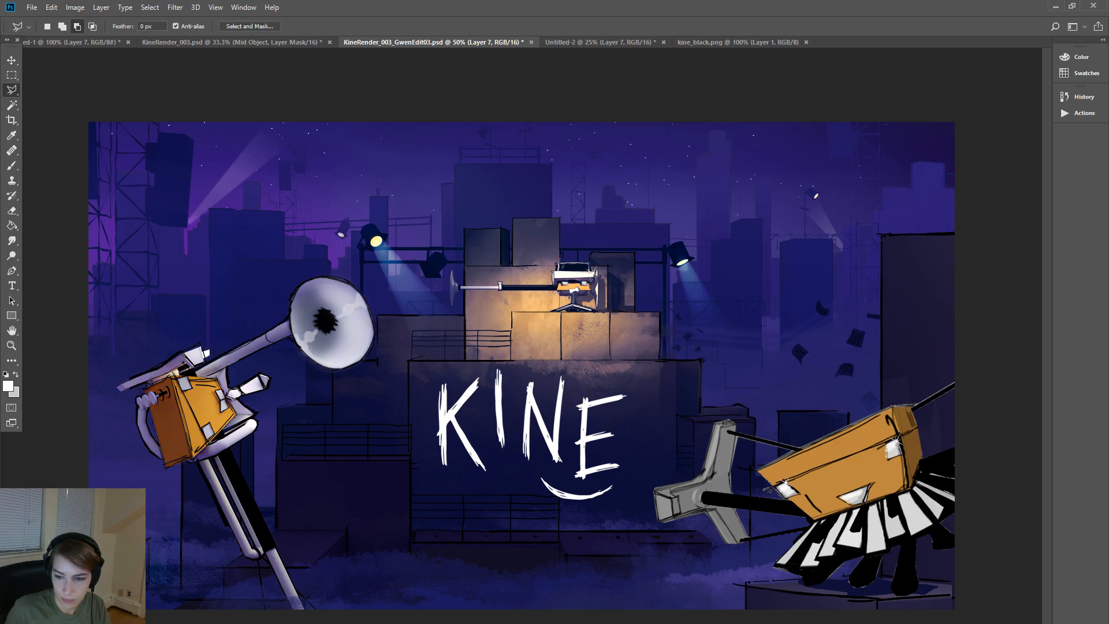
key(ctrl+alt+z)
key(ctrl+shift+z)
key(alt+bracketright)
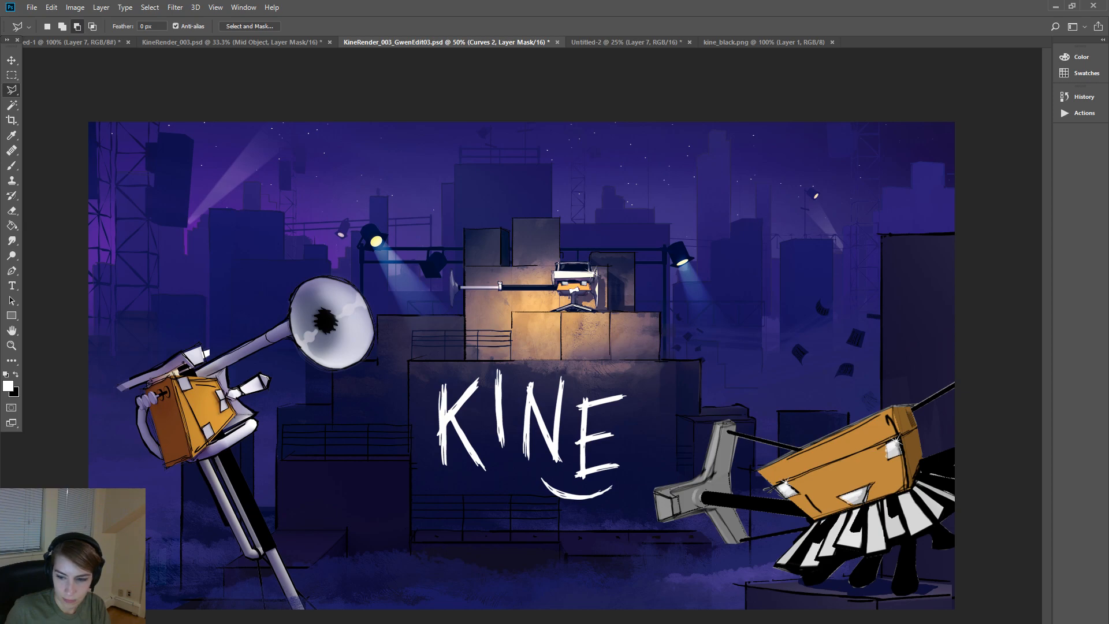
key(alt+bracketleft)
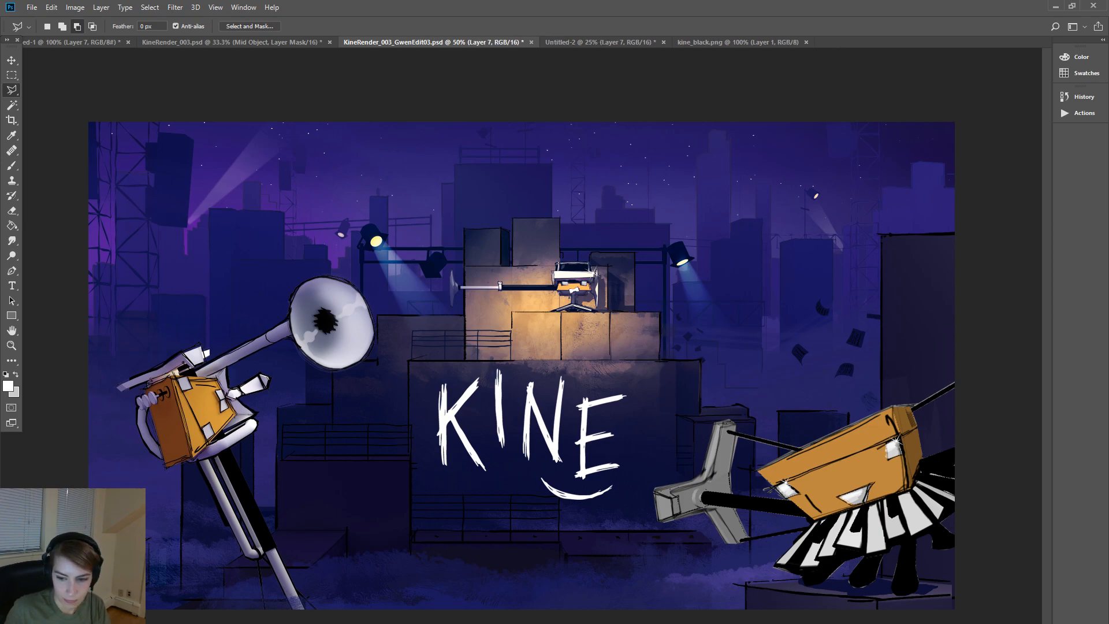
key(ctrl+alt+z)
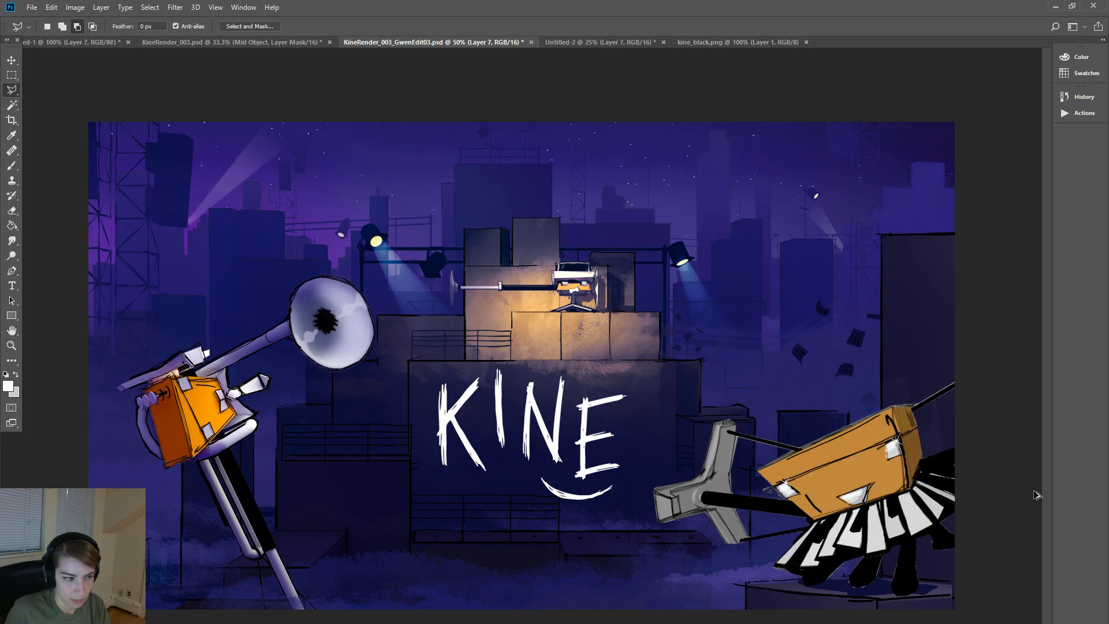
key(ctrl+alt+z)
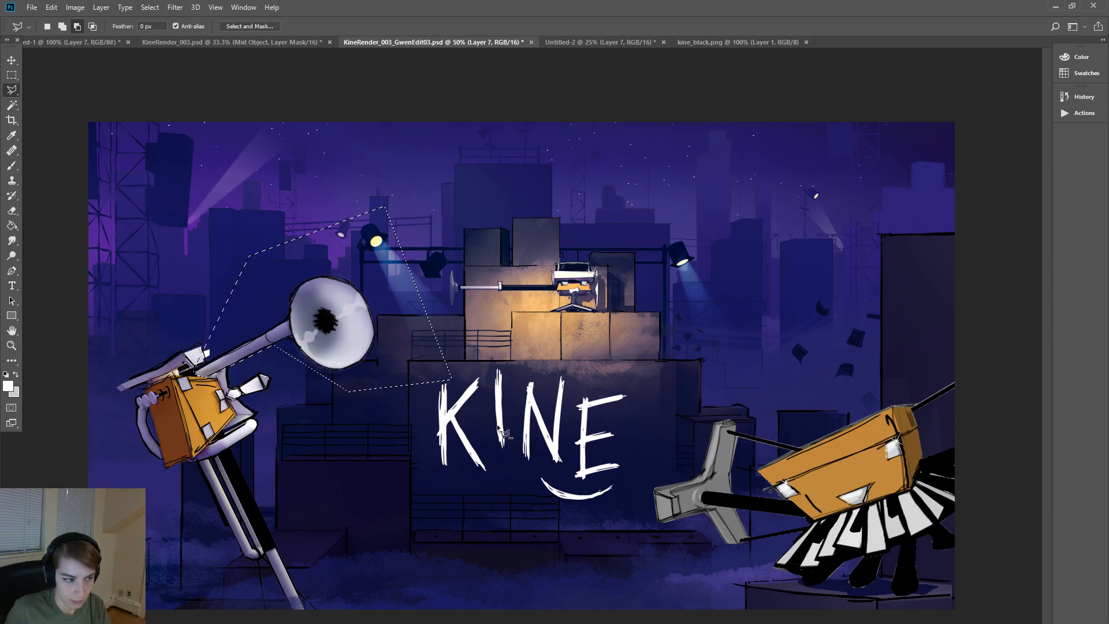
click(52, 6)
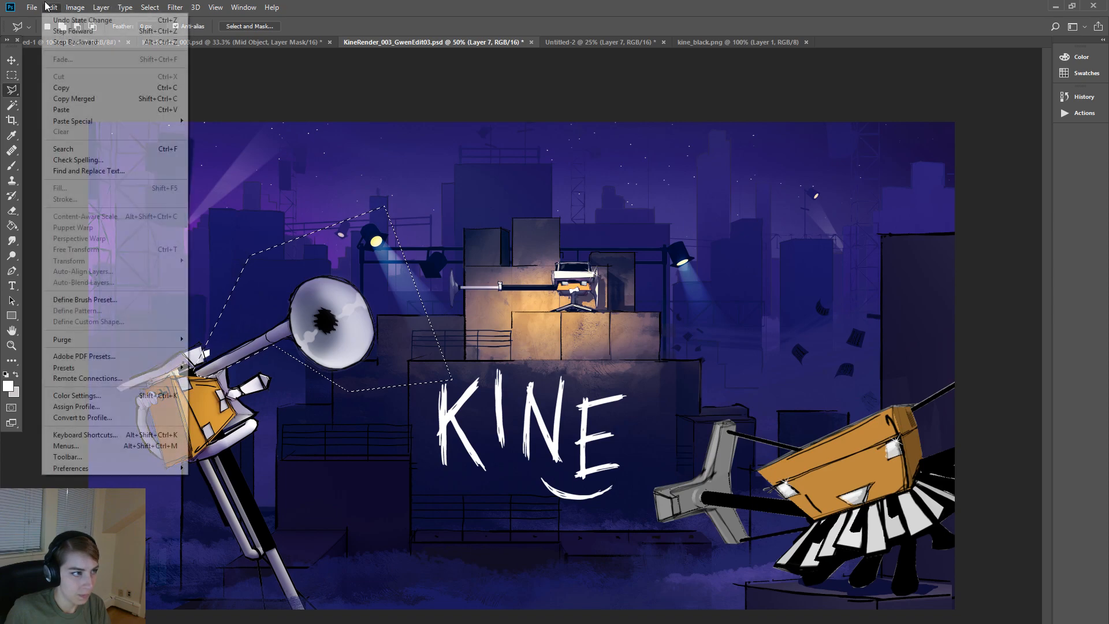
click(71, 31)
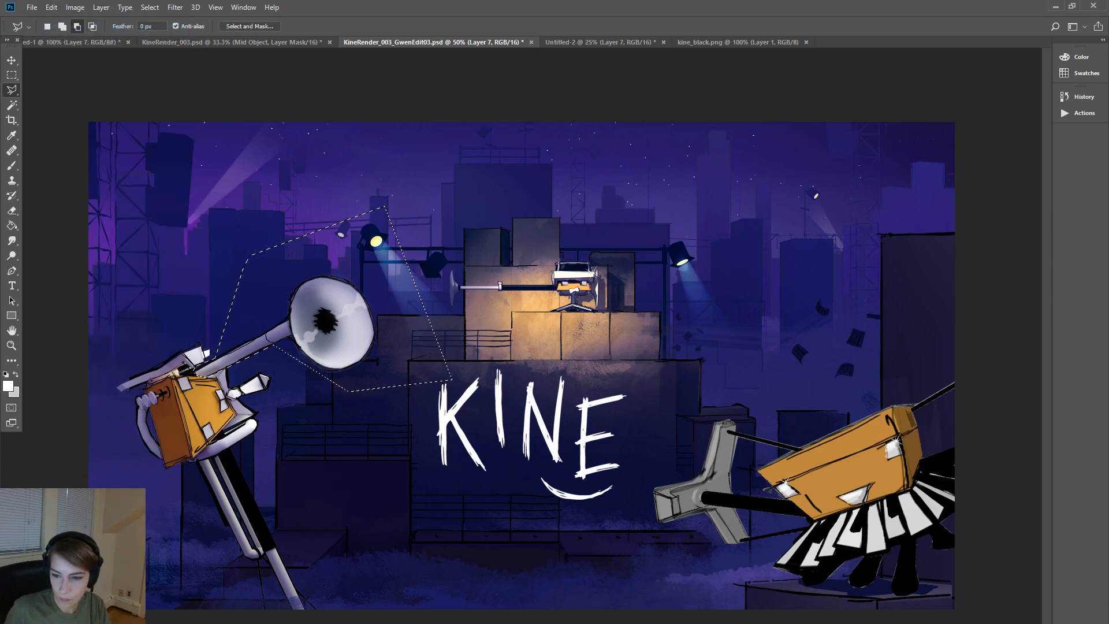
- Paste a copy of the trombone horn onto its own layer and move it down beside the character's legs
key(ctrl+d)
ctrl+click(459, 423)
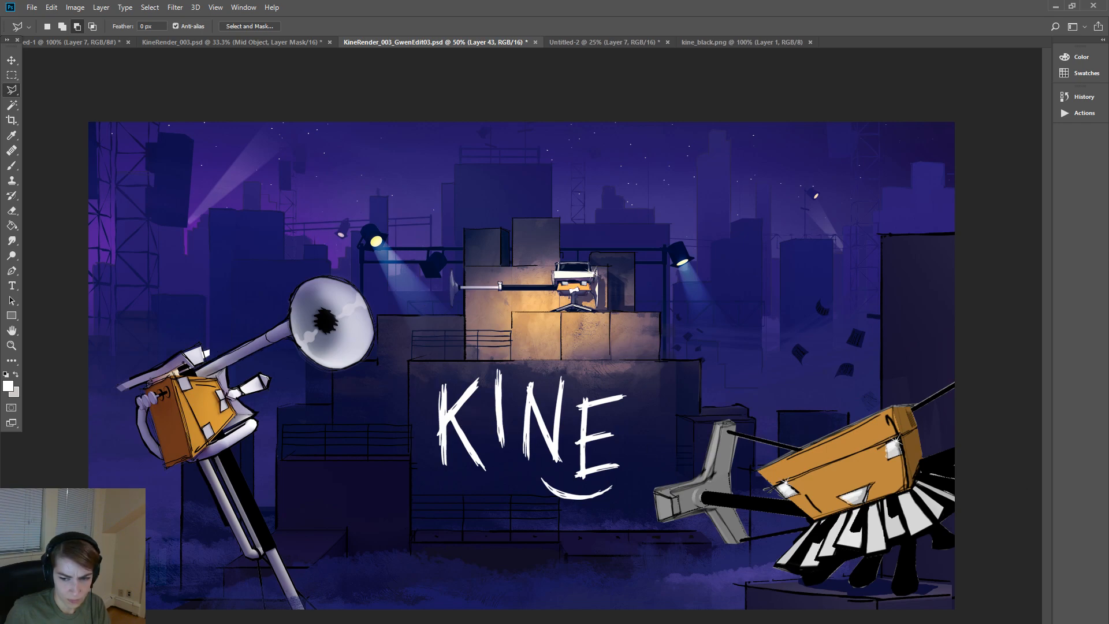
key(ctrl+v)
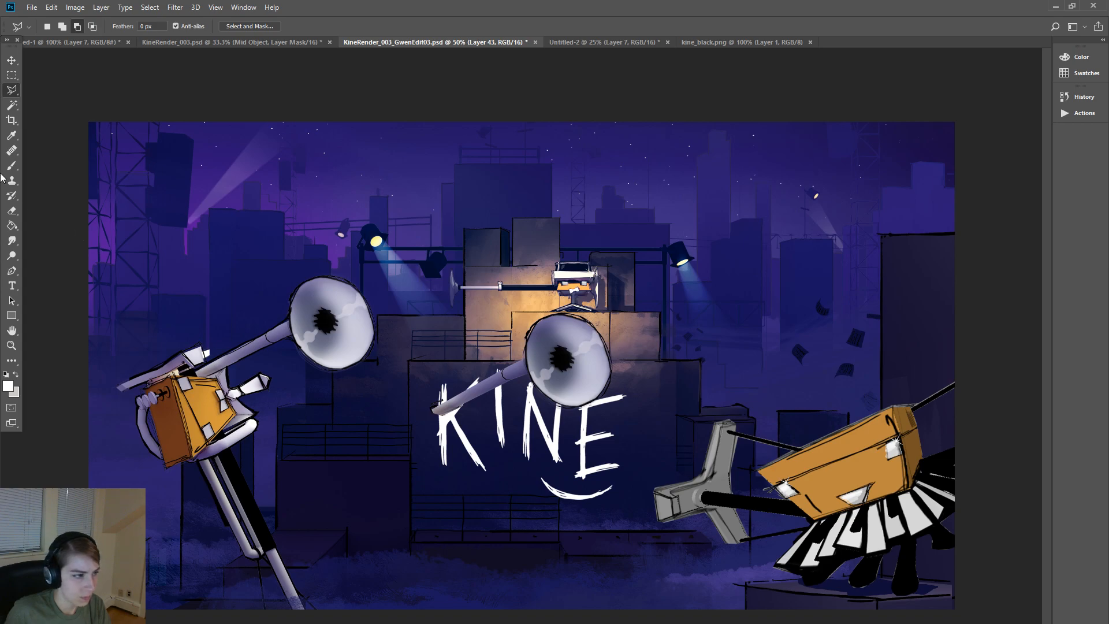
click(12, 62)
drag(559, 346, 343, 578)
- Try to rotate, flip and reposition the horn copy so its tube meets the trombone character's body
key(ctrl+t)
drag(427, 450, 301, 363)
drag(316, 479, 298, 347)
drag(385, 320, 373, 305)
drag(299, 353, 306, 334)
drag(384, 346, 478, 445)
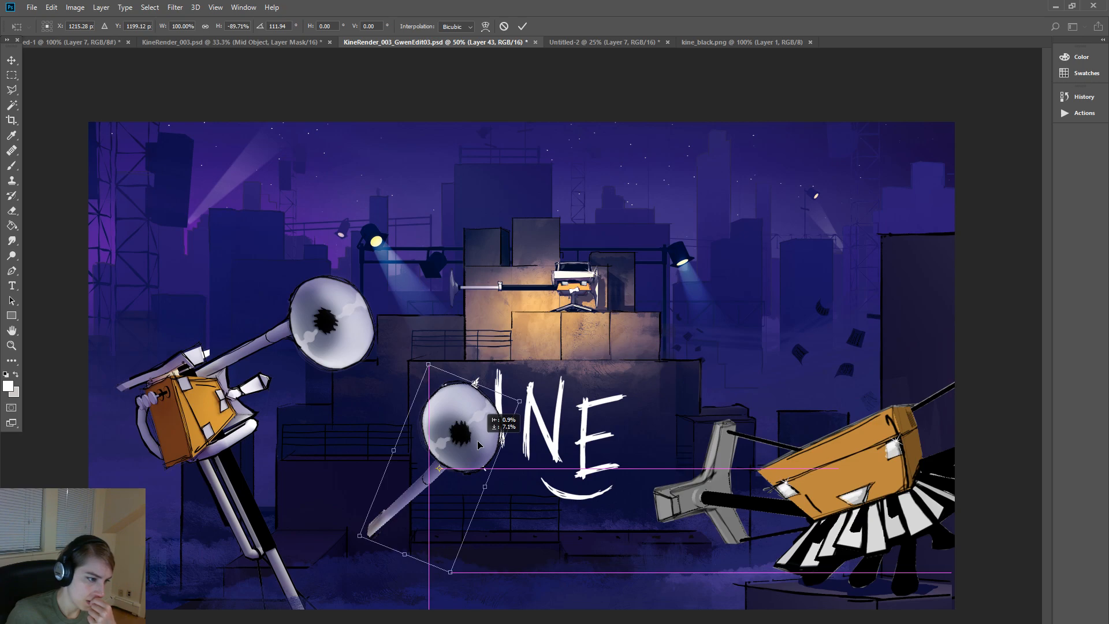
drag(478, 445, 324, 360)
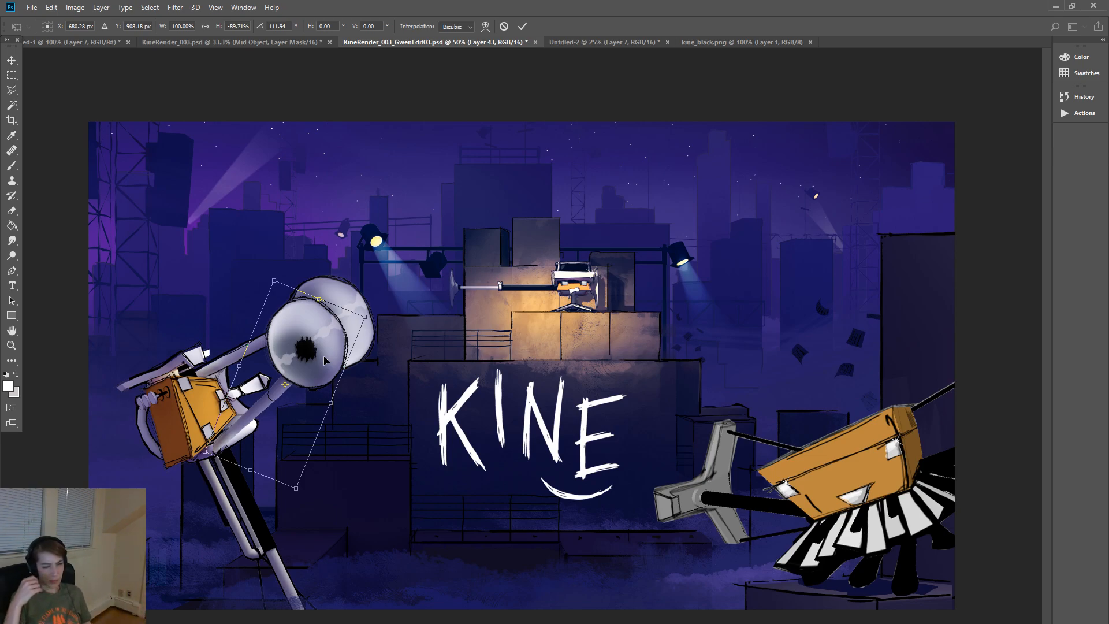
click(11, 59)
click(506, 259)
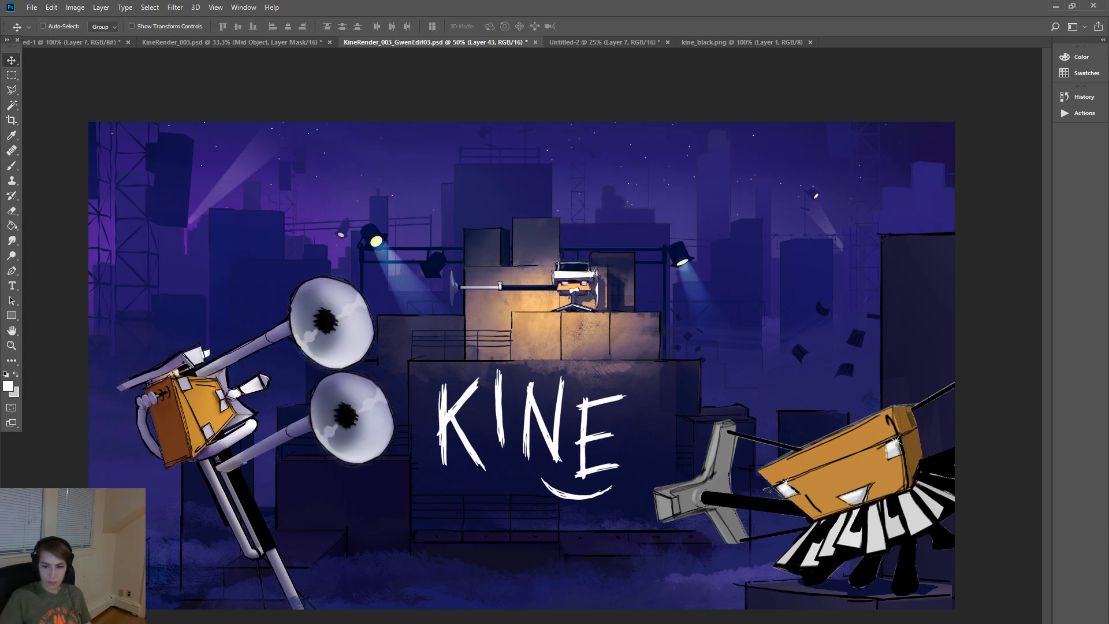
click(514, 259)
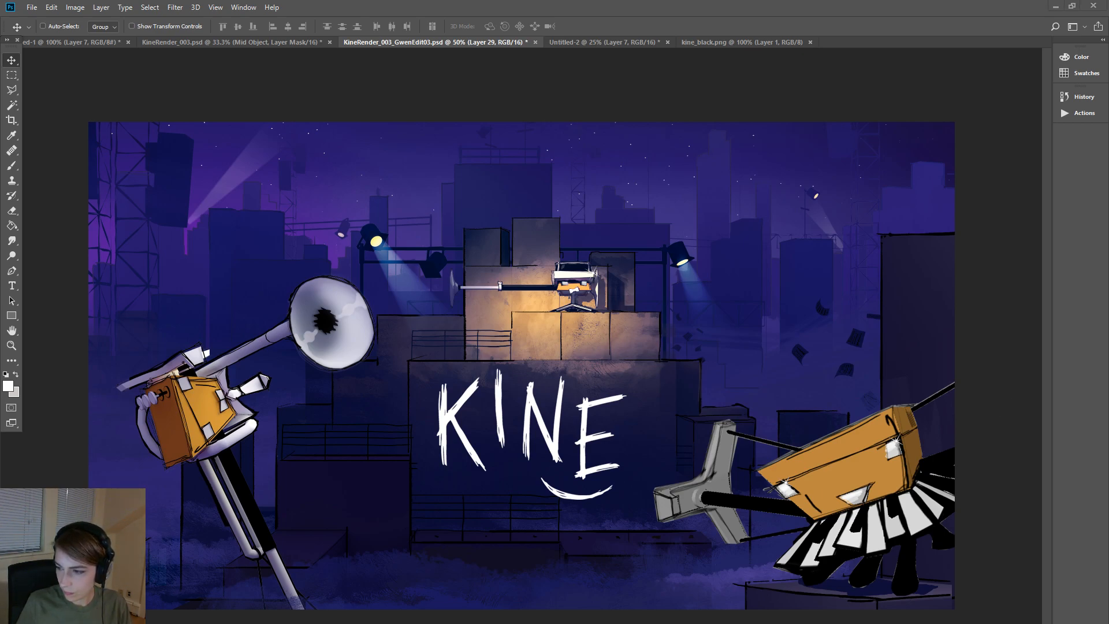
- Switch to Maya and examine the Euler_model.ma trombone from several angles against the character in the Photoshop key art
key(alt+Tab)
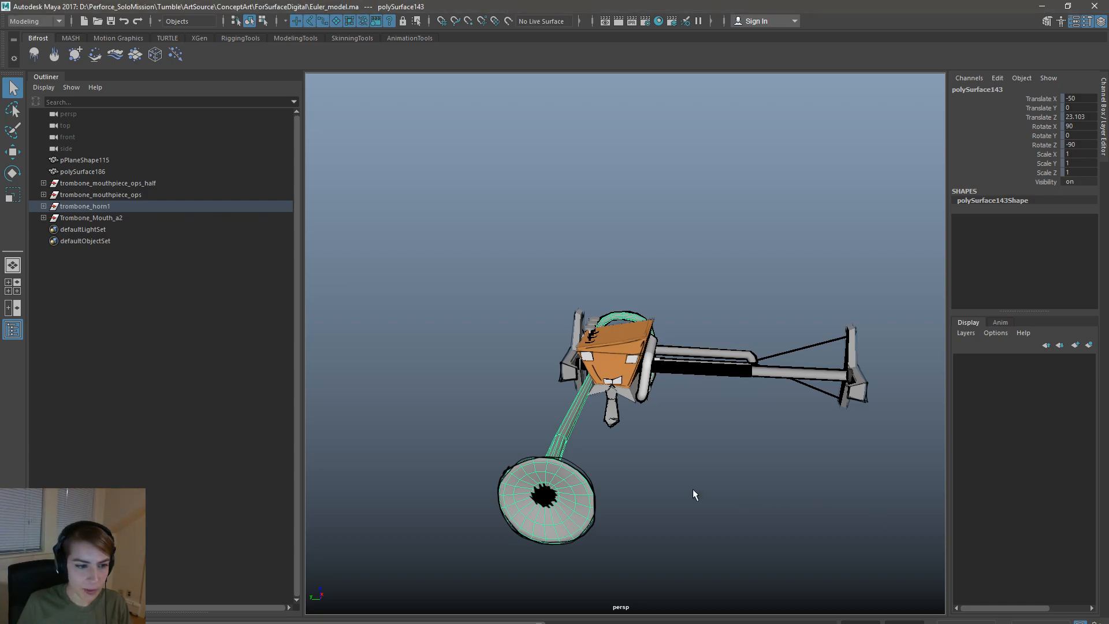
click(508, 355)
alt+right_drag(508, 354, 727, 433)
alt+drag(727, 433, 614, 418)
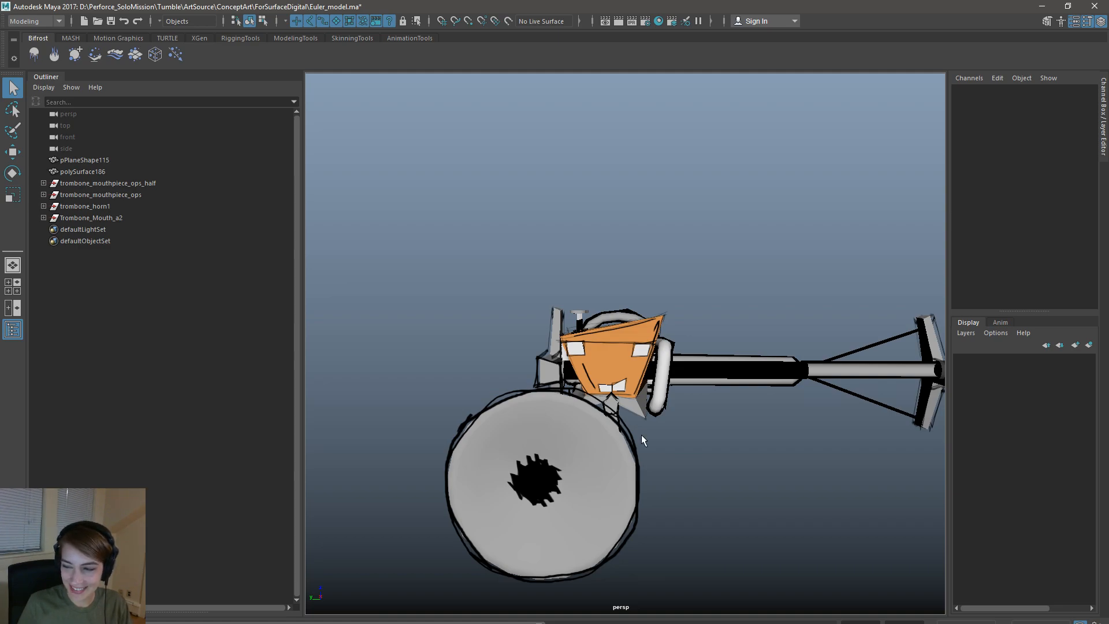
alt+drag(658, 441, 524, 481)
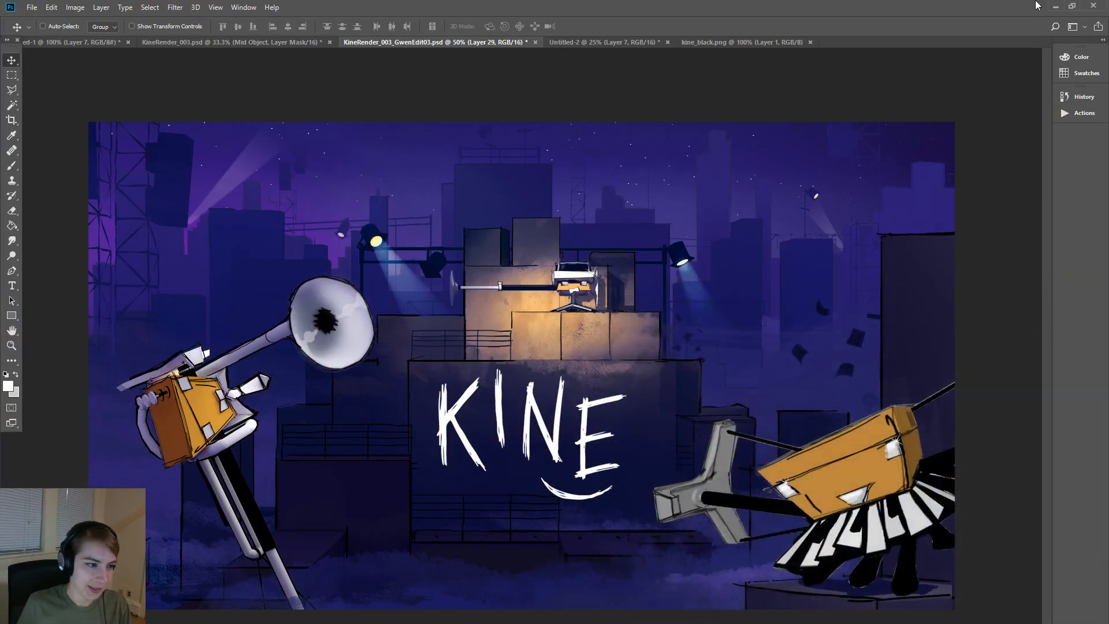
click(1038, 5)
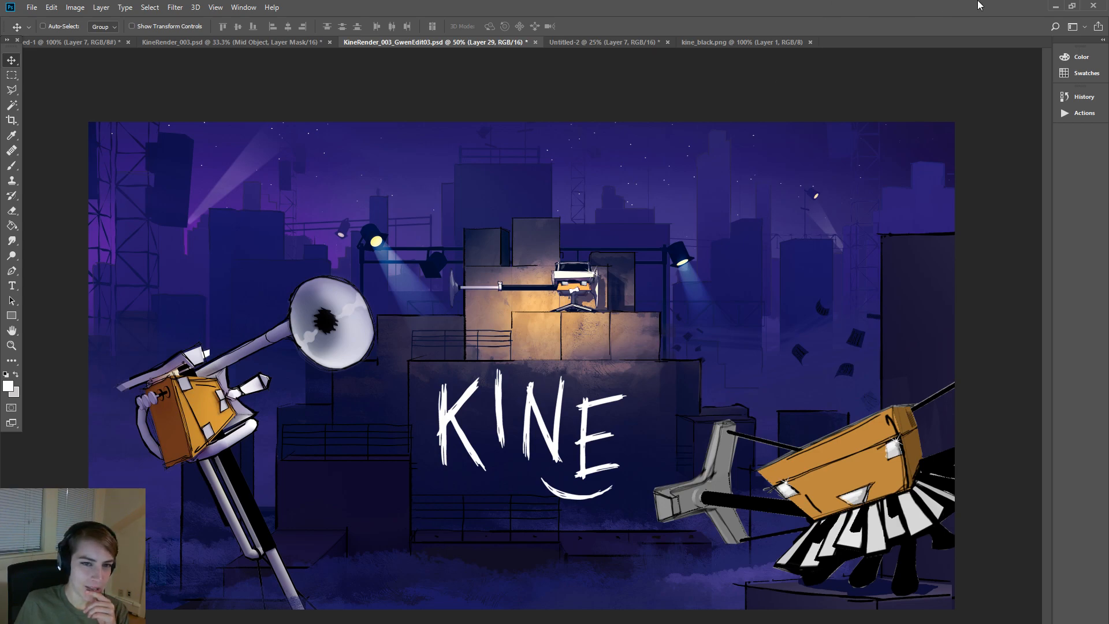
click(1056, 7)
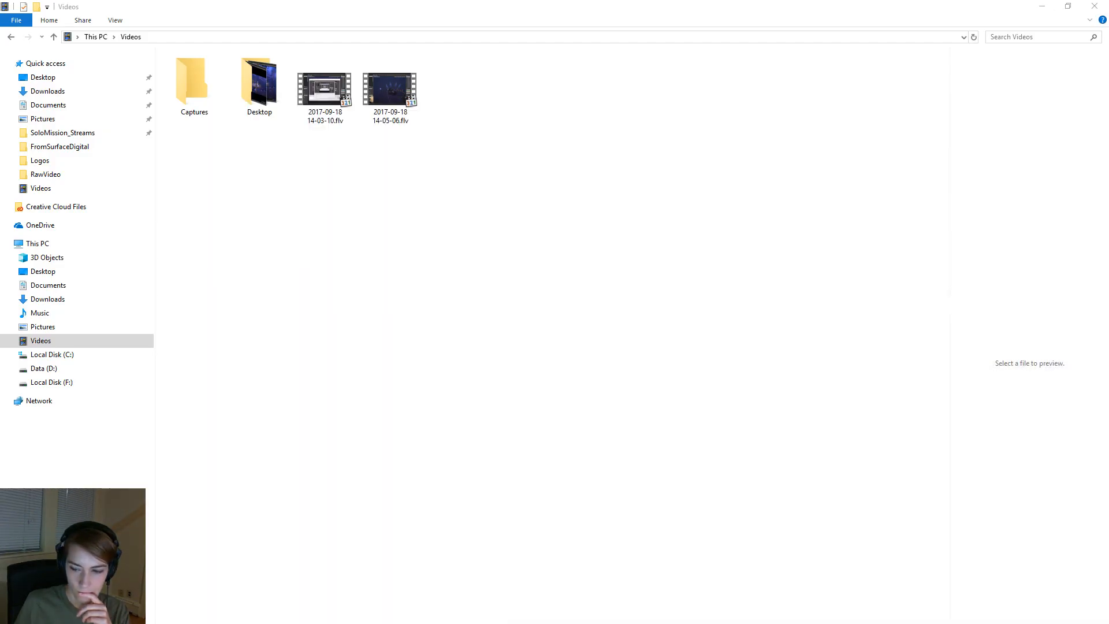
- Examine the Maya trombone model's face and tubes up close from the front, comparing them with the key art
key(alt+Tab)
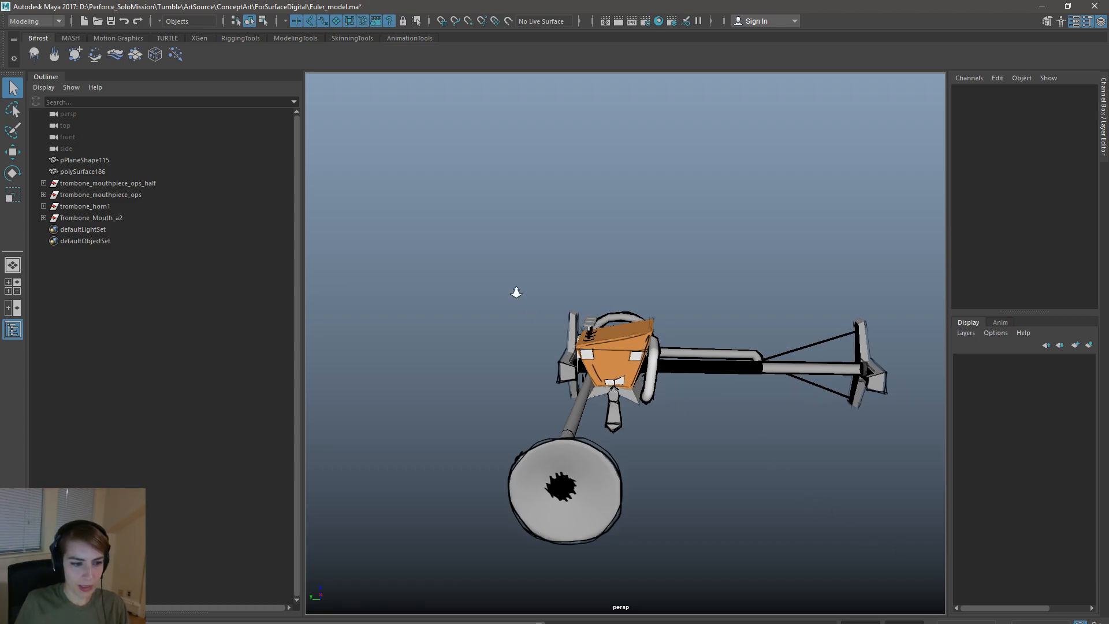
alt+right_drag(508, 289, 806, 401)
alt+drag(766, 493, 778, 466)
alt+right_drag(778, 465, 743, 451)
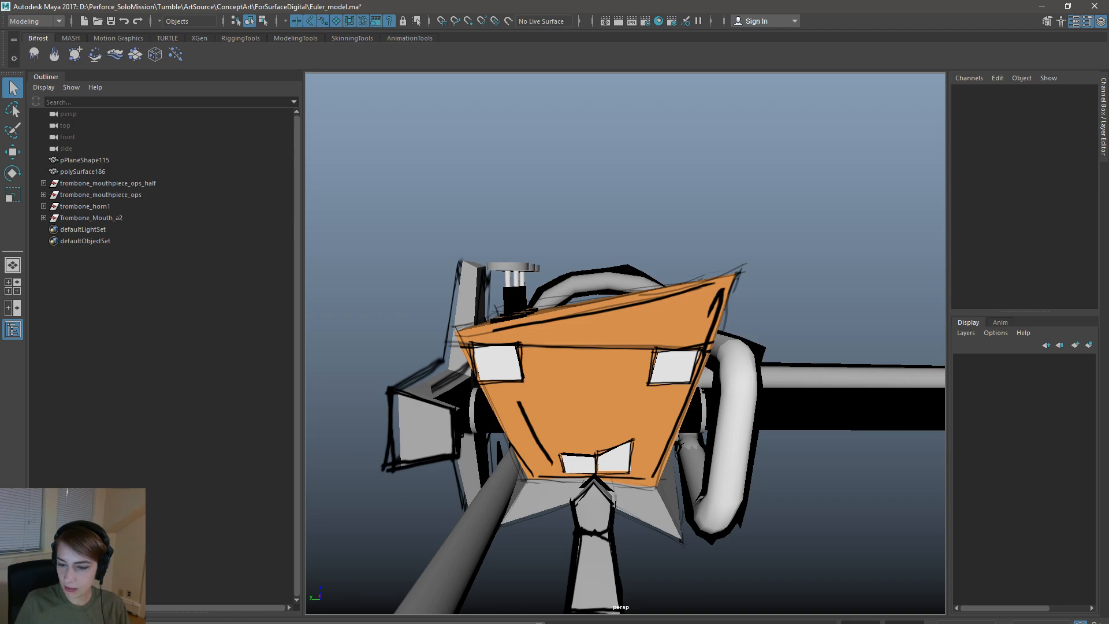
key(alt+Tab)
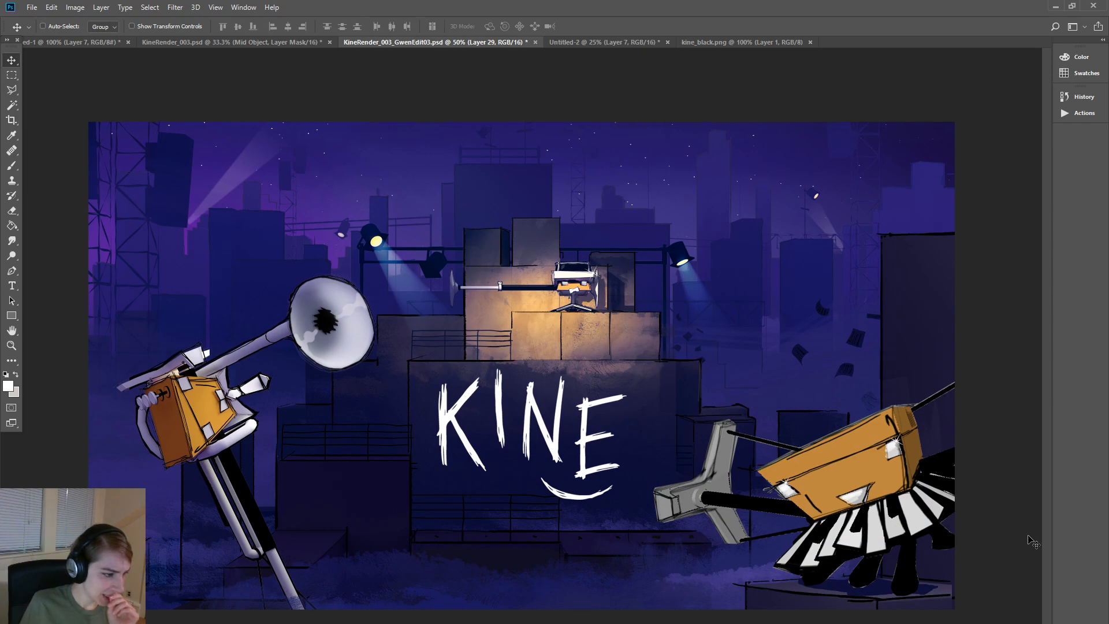
click(1056, 10)
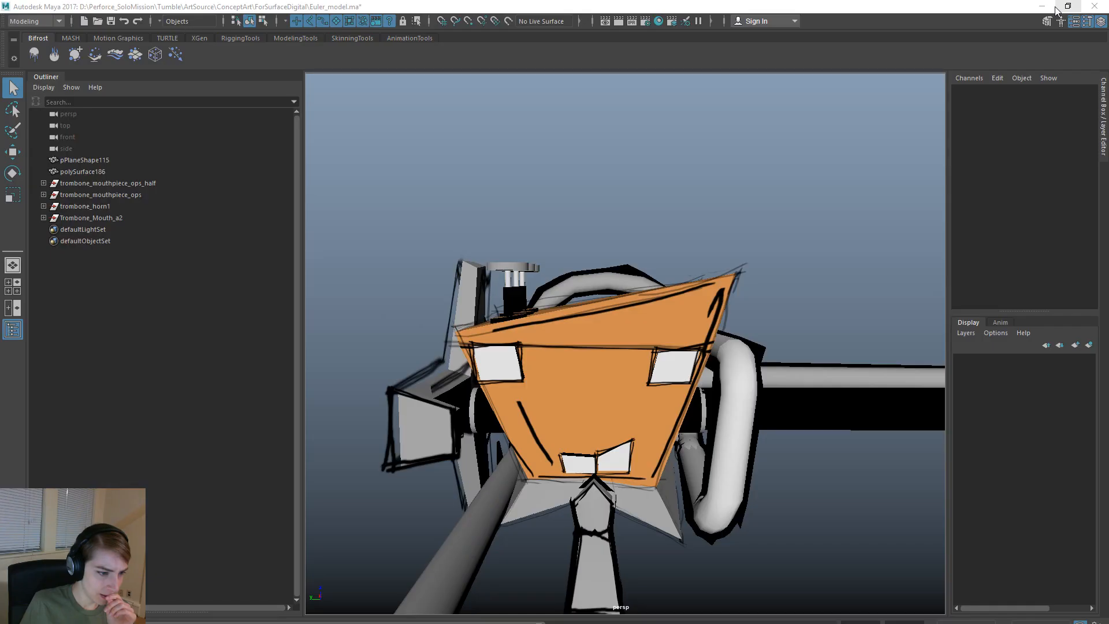
- Group all the trombone parts from pPlaneShape115 through Trombone_Mouth_a2 and delete all construction history in the scene
scroll(379, 373, down, 5)
click(111, 159)
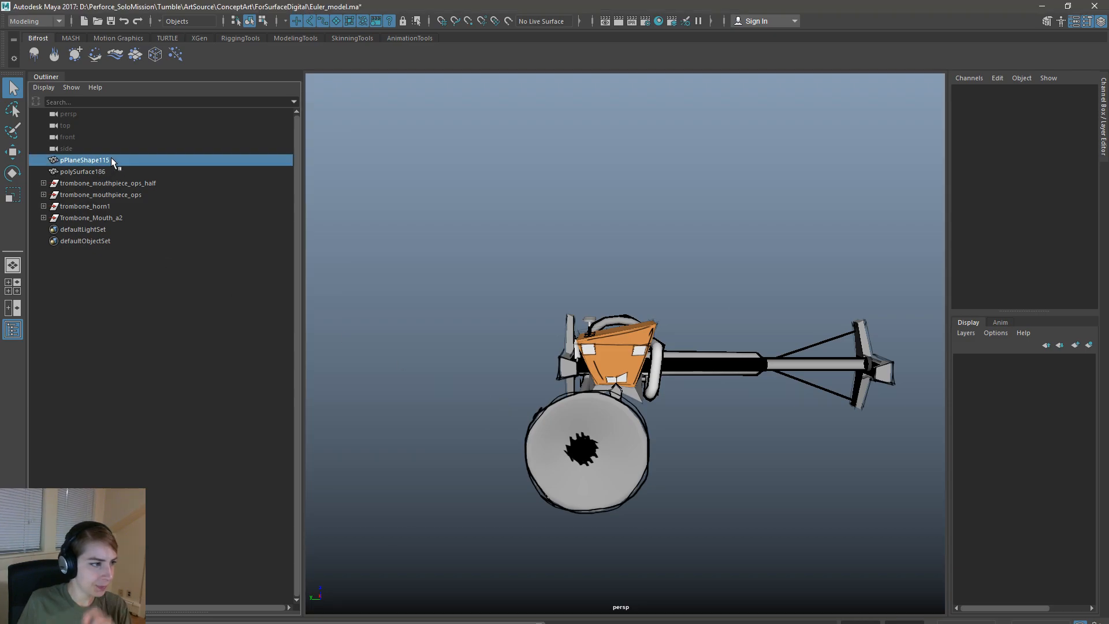
shift+click(116, 218)
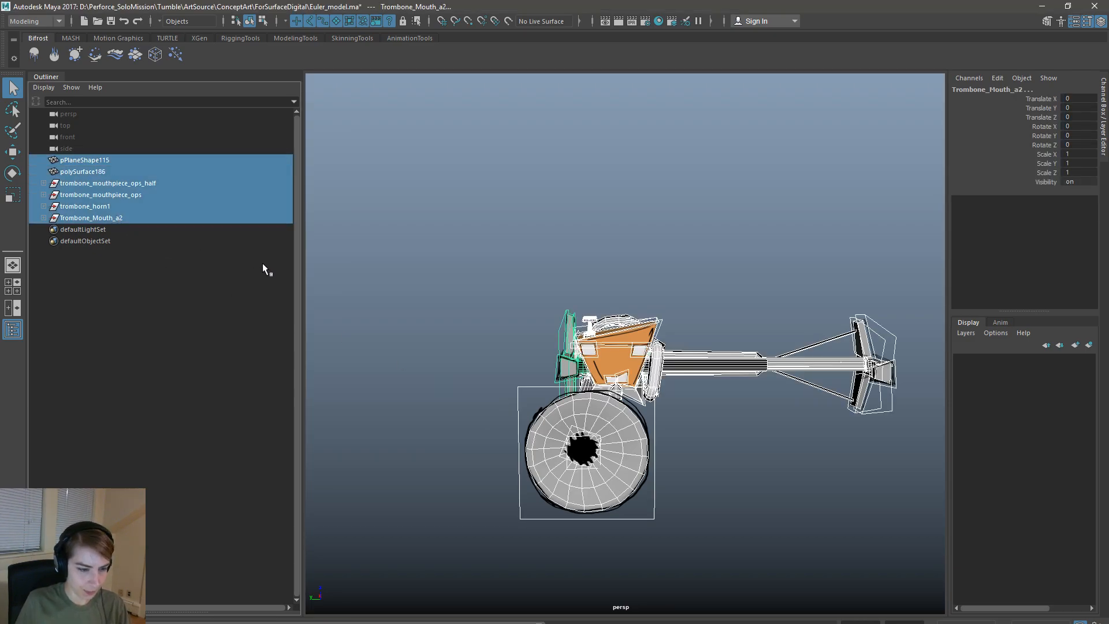
key(ctrl+g)
alt+drag(492, 324, 763, 398)
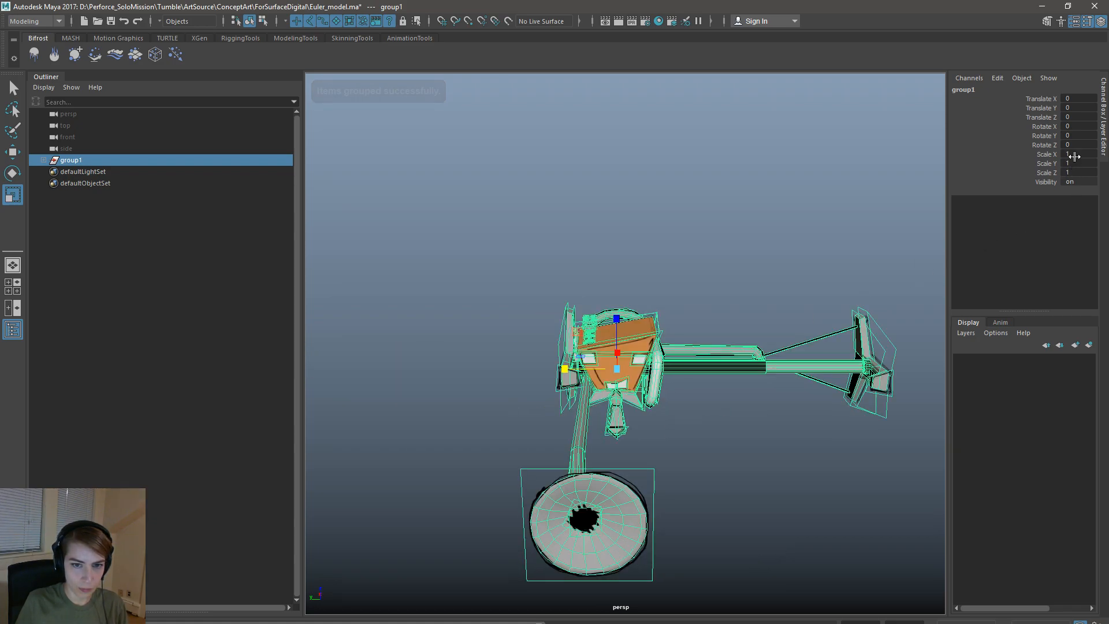
key(space)
click(465, 219)
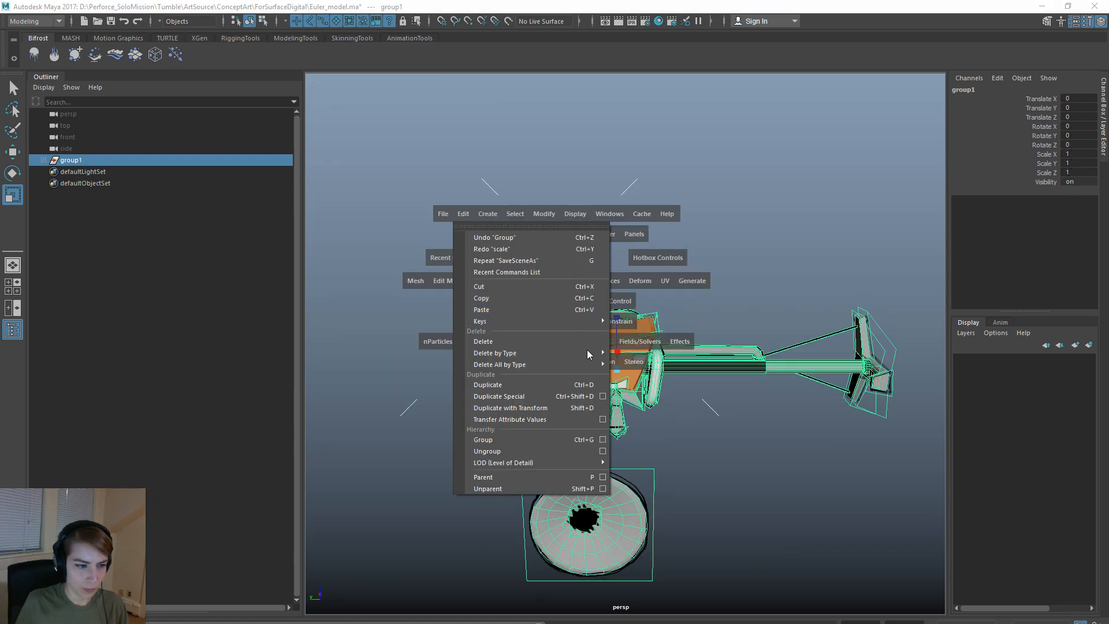
mouse_move(596, 367)
click(680, 316)
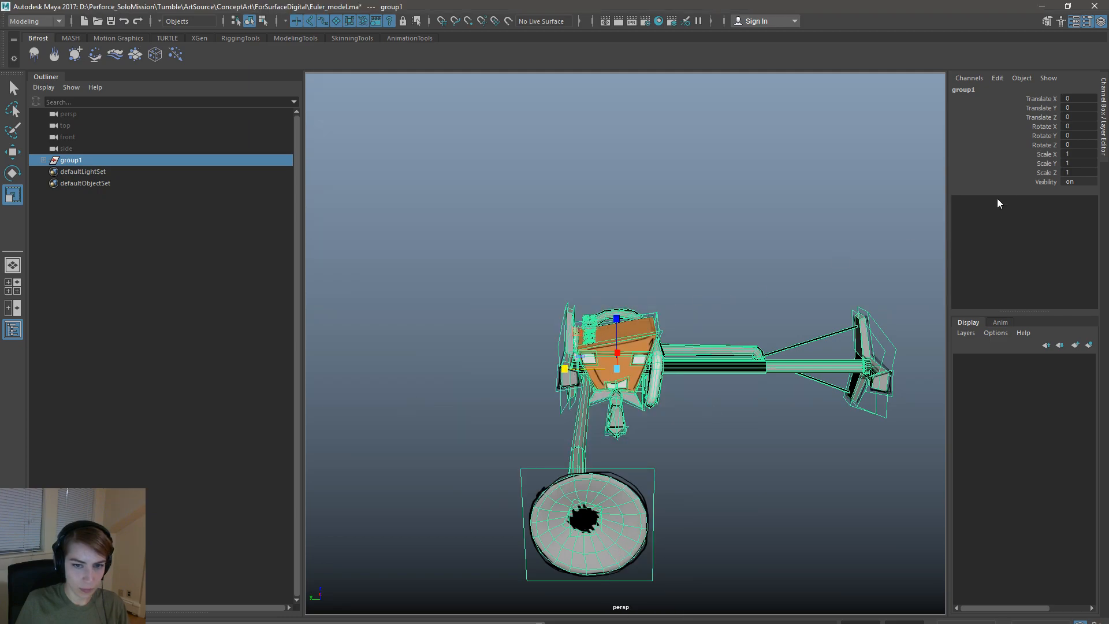
- Mirror the trombone group by setting its Scale Y to -1, and delete the group's history
click(1074, 163)
text(-1)
key(Return)
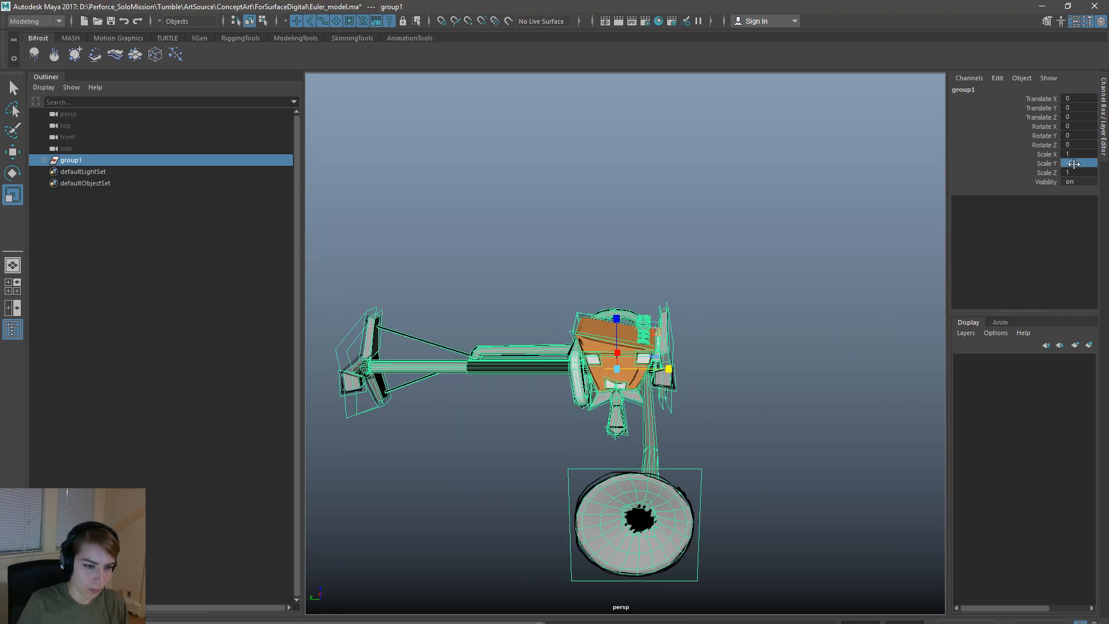
key(space)
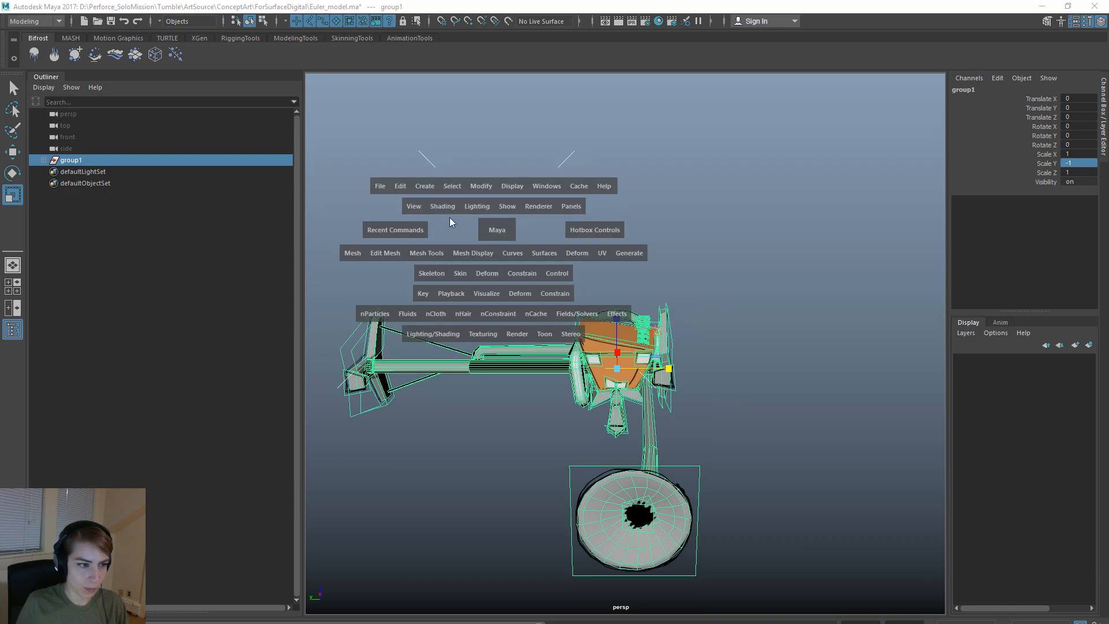
click(400, 186)
mouse_move(478, 330)
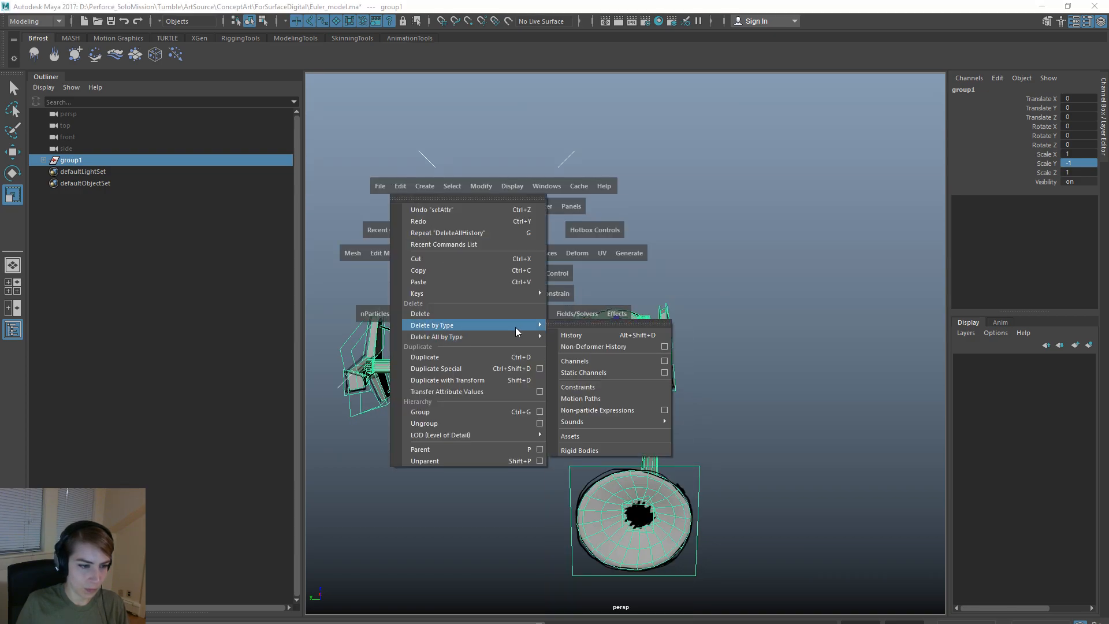
click(602, 334)
click(796, 319)
- Examine the mirrored trombone from the front and both sides, comparing its horn and slide with the key art character in Photoshop
alt+drag(782, 376, 800, 373)
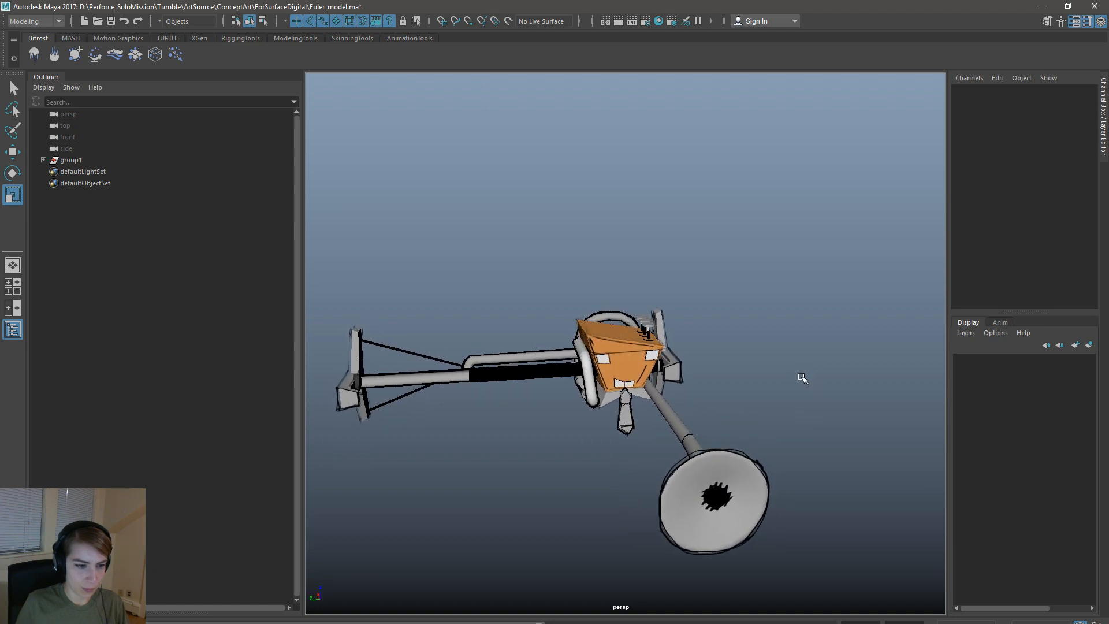
alt+drag(861, 404, 802, 397)
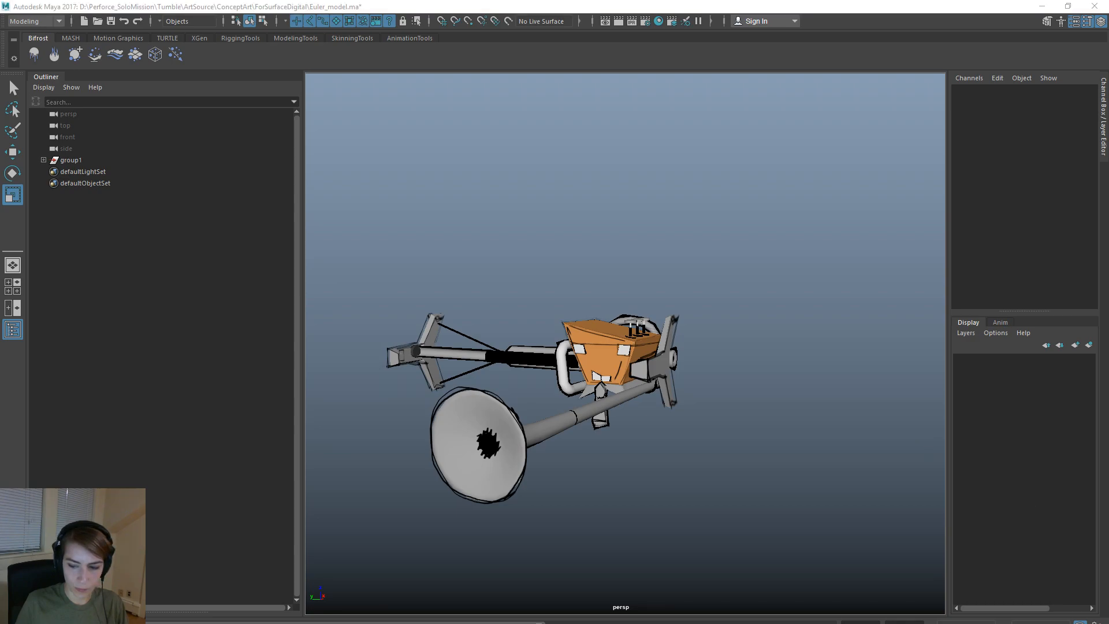
key(alt+Tab)
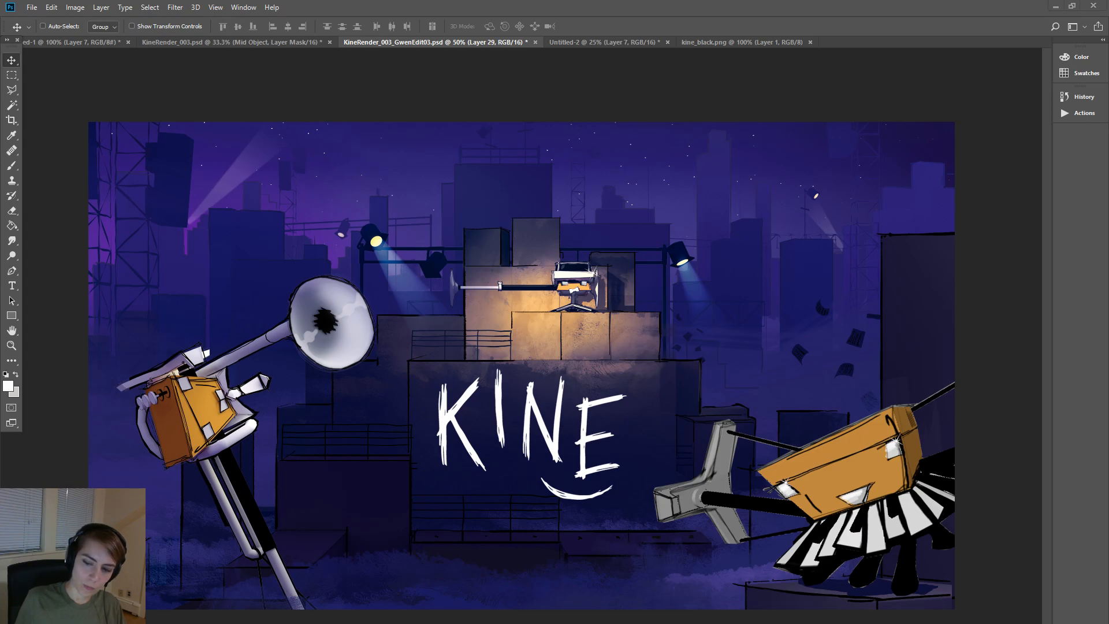
key(alt+Tab)
alt+drag(705, 358, 809, 373)
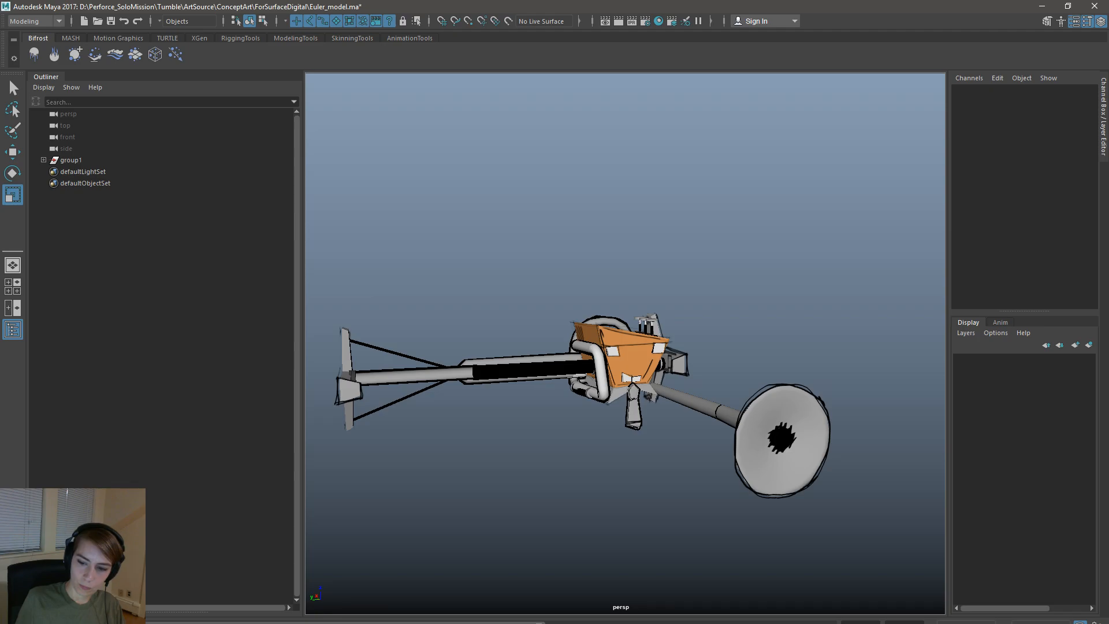
key(alt+Tab)
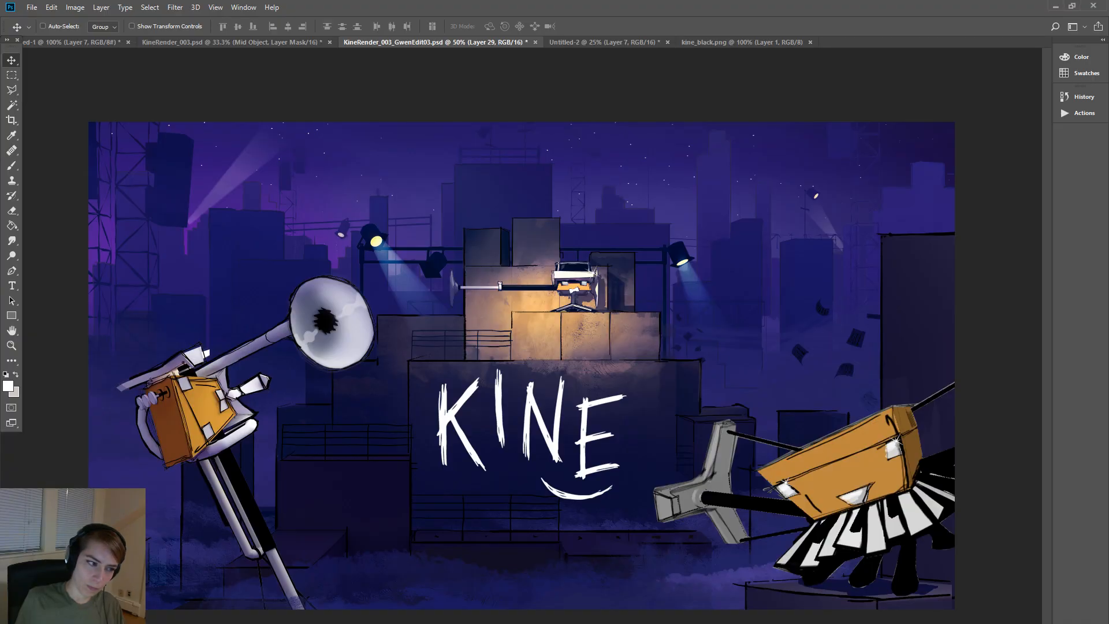
key(alt+Tab)
alt+drag(784, 541, 748, 545)
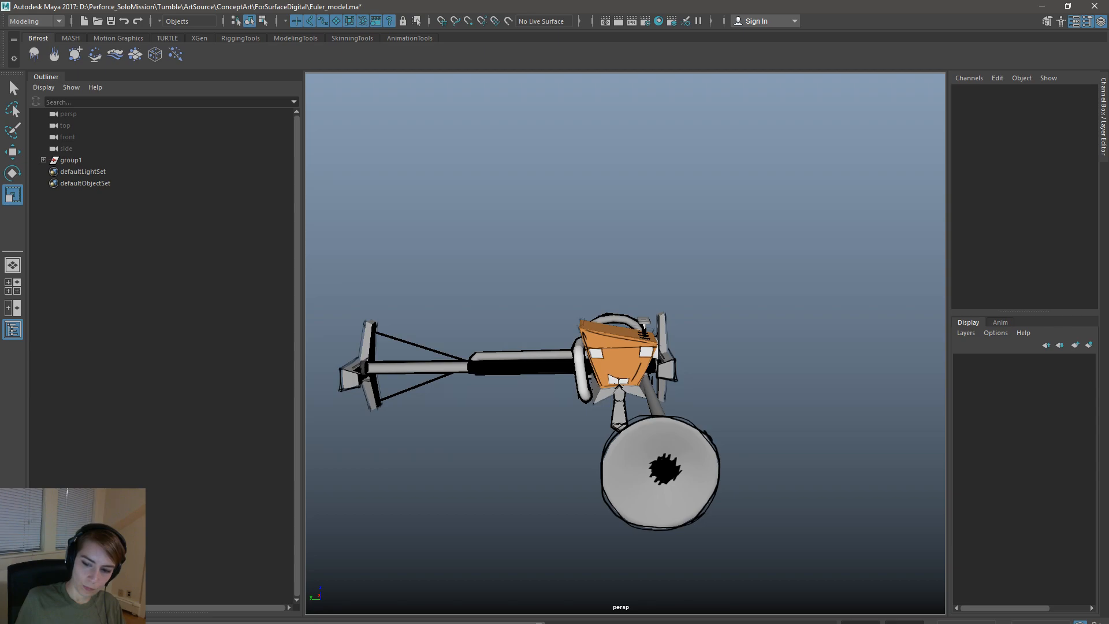
key(alt+Tab)
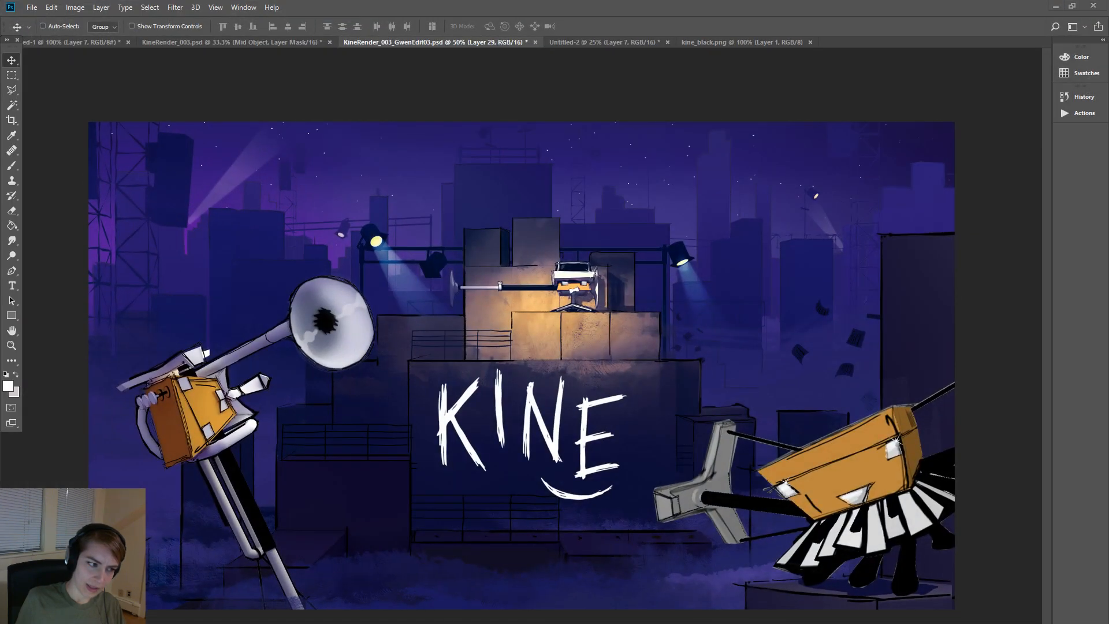
- Examine the mirrored trombone model from a front view with the horn raised, comparing it with the trombone character in the key art
key(alt+Tab)
alt+drag(862, 446, 821, 469)
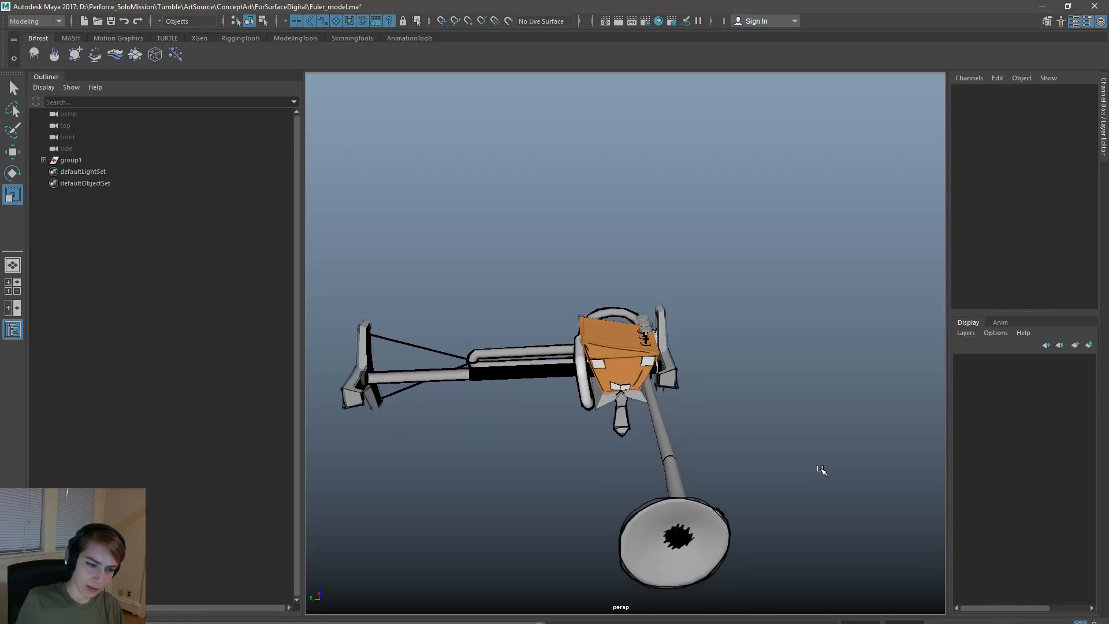
key(alt+Tab)
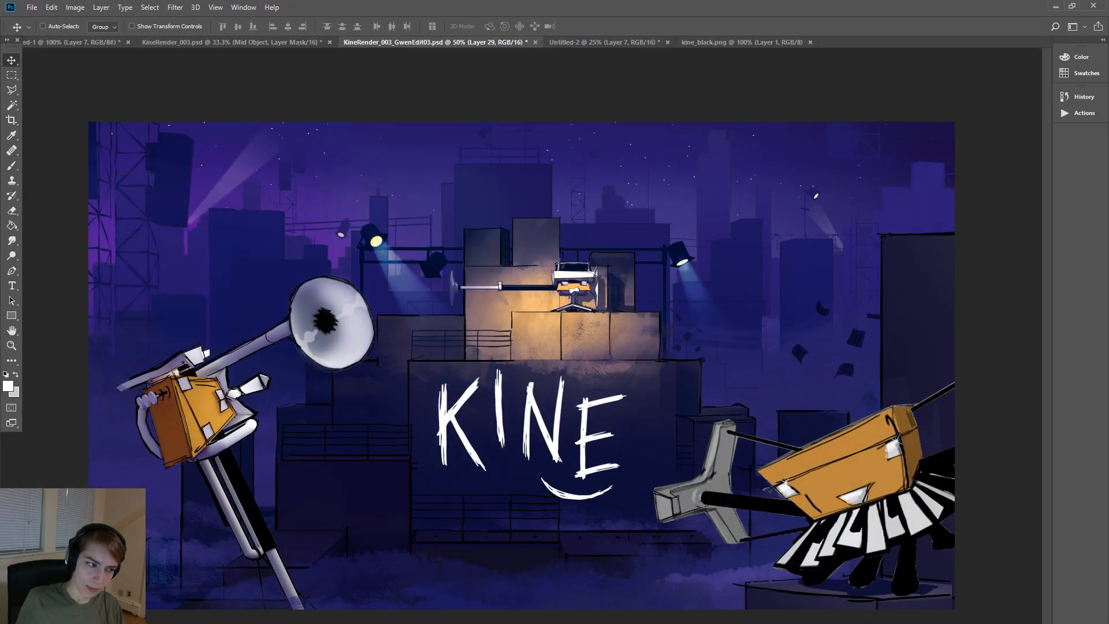
key(alt+Tab)
alt+drag(693, 426, 697, 416)
key(alt+Tab)
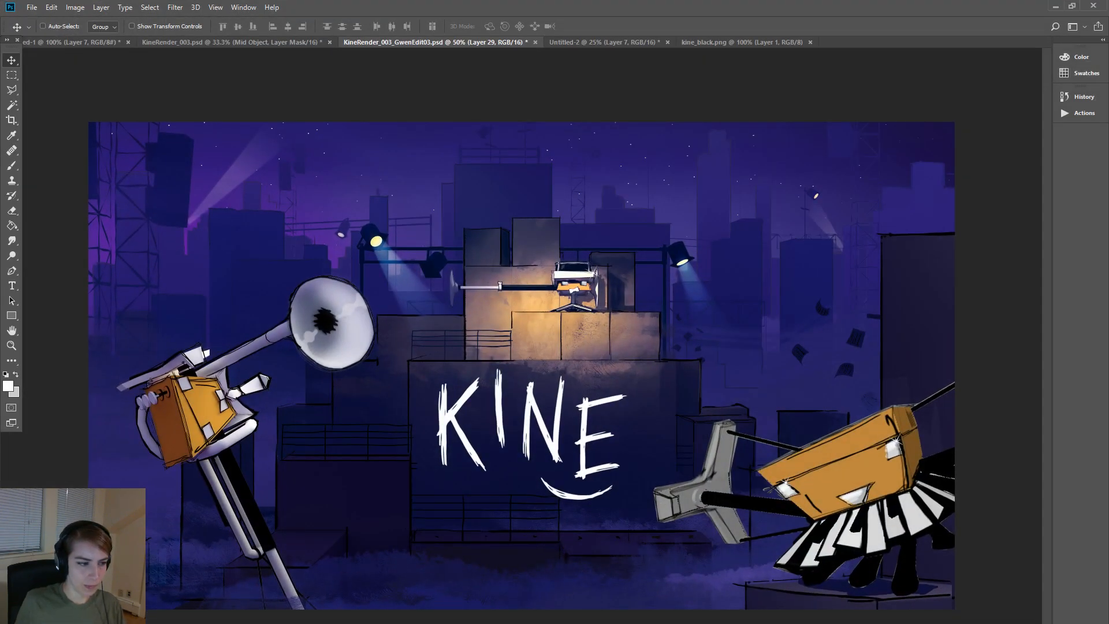
key(alt+Tab)
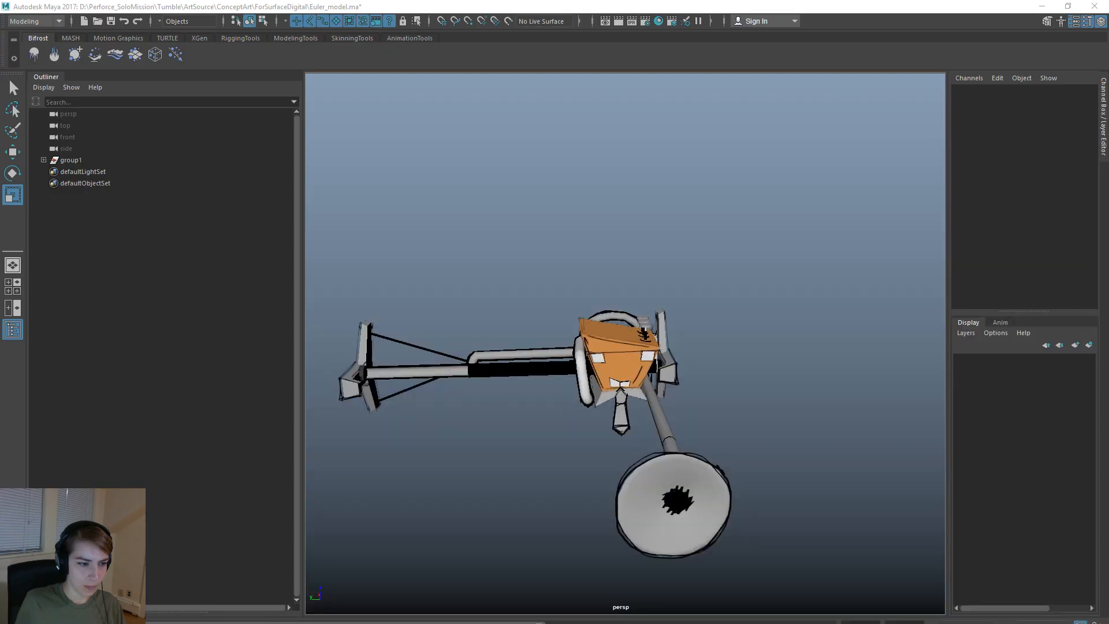
alt+drag(799, 548, 798, 541)
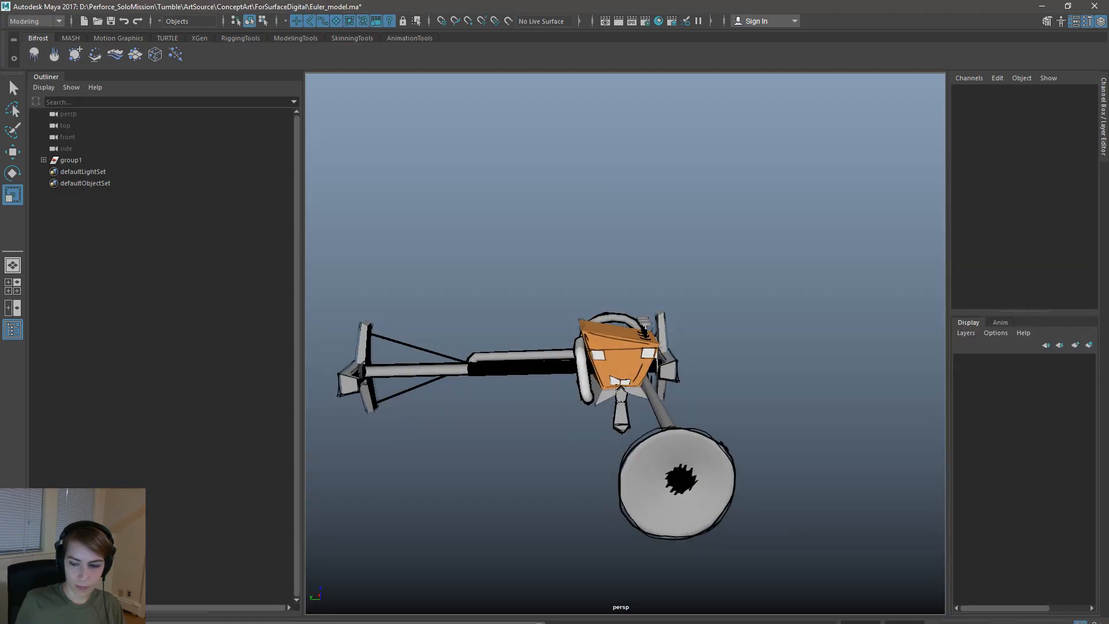
key(alt+Tab)
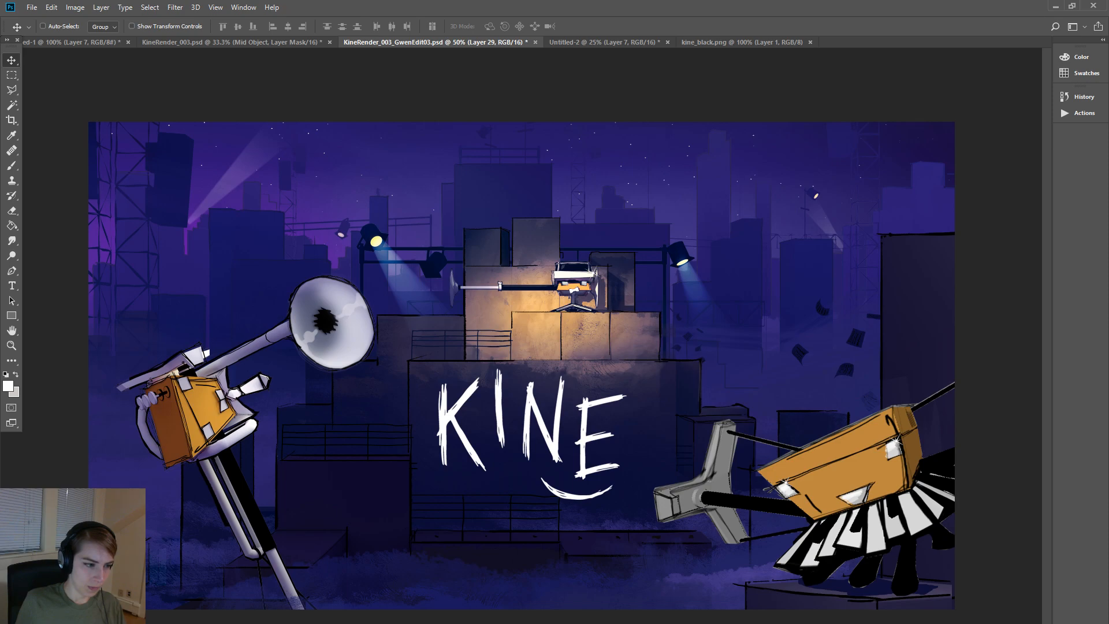
key(alt+Tab)
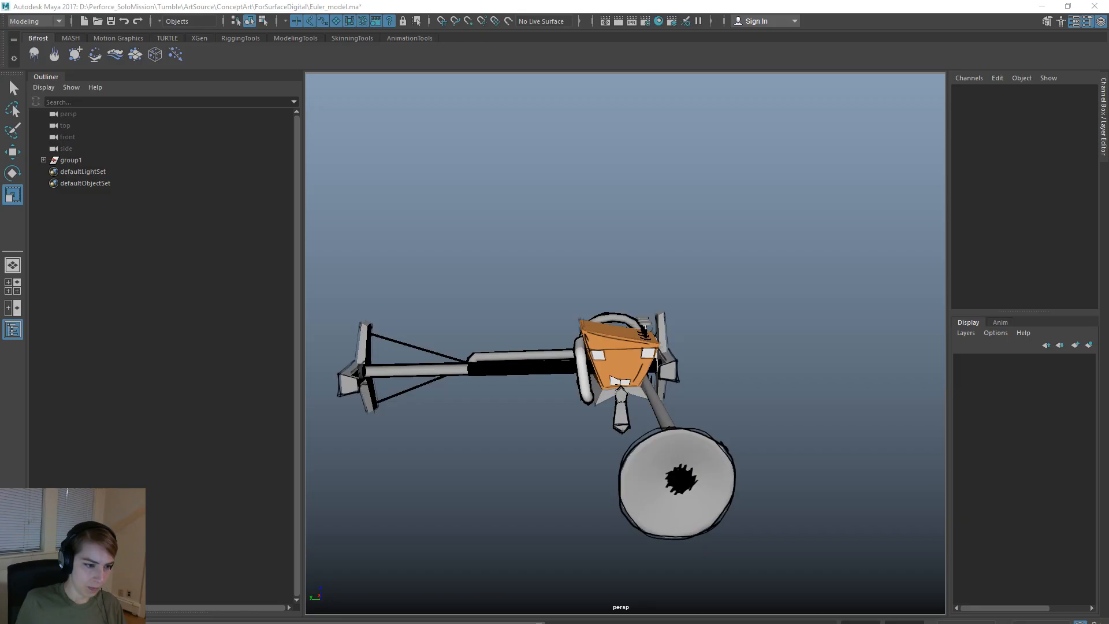
- Isolate the Trombone_Mouth_a part, select all its vertices, and bring the rest of the model back into view
alt+drag(503, 312, 700, 363)
click(645, 403)
alt+drag(646, 403, 814, 428)
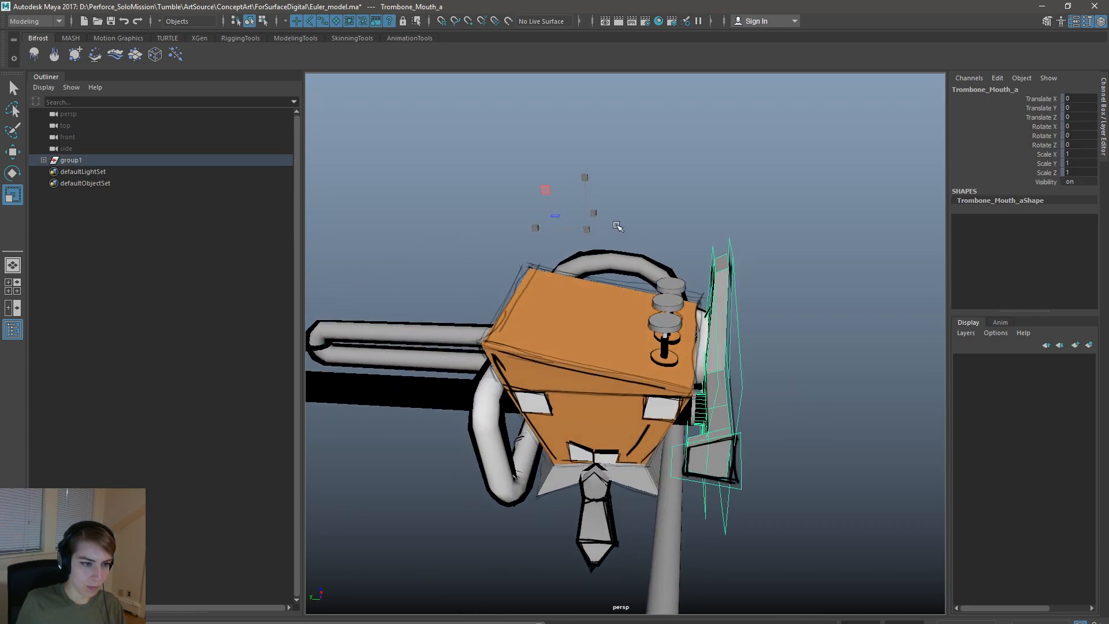
key(space)
click(622, 200)
mouse_move(708, 215)
click(786, 220)
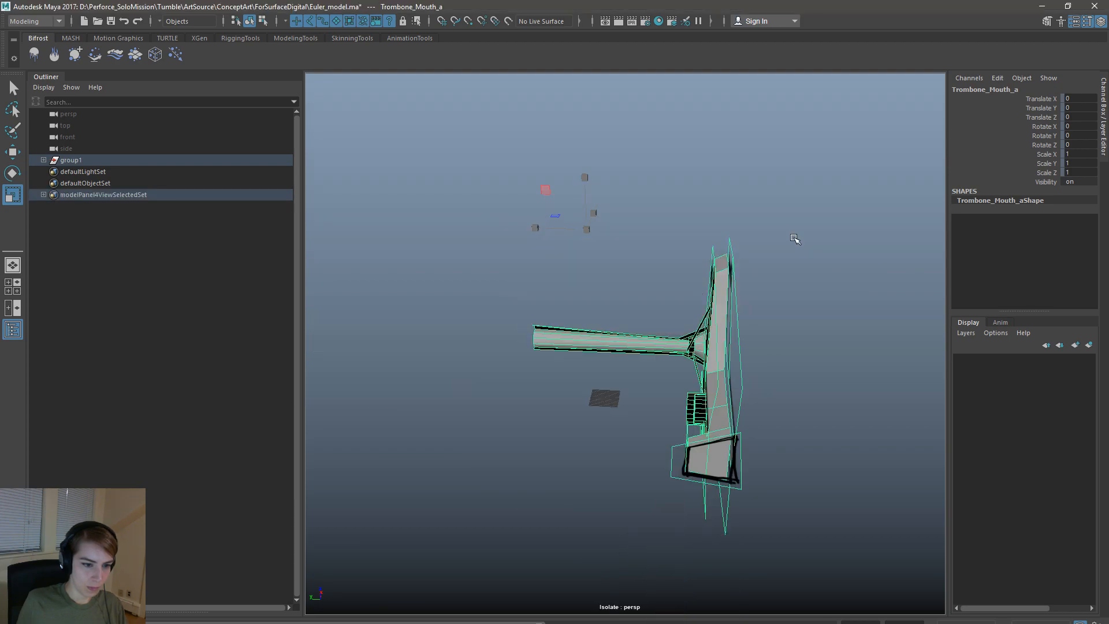
click(263, 21)
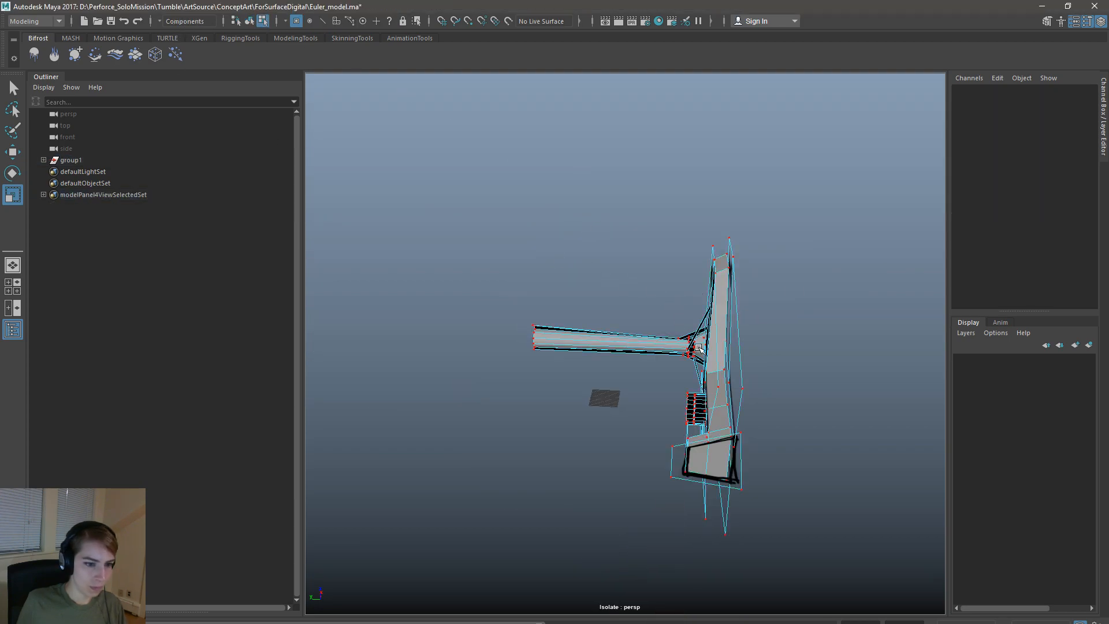
drag(639, 212, 926, 572)
key(space)
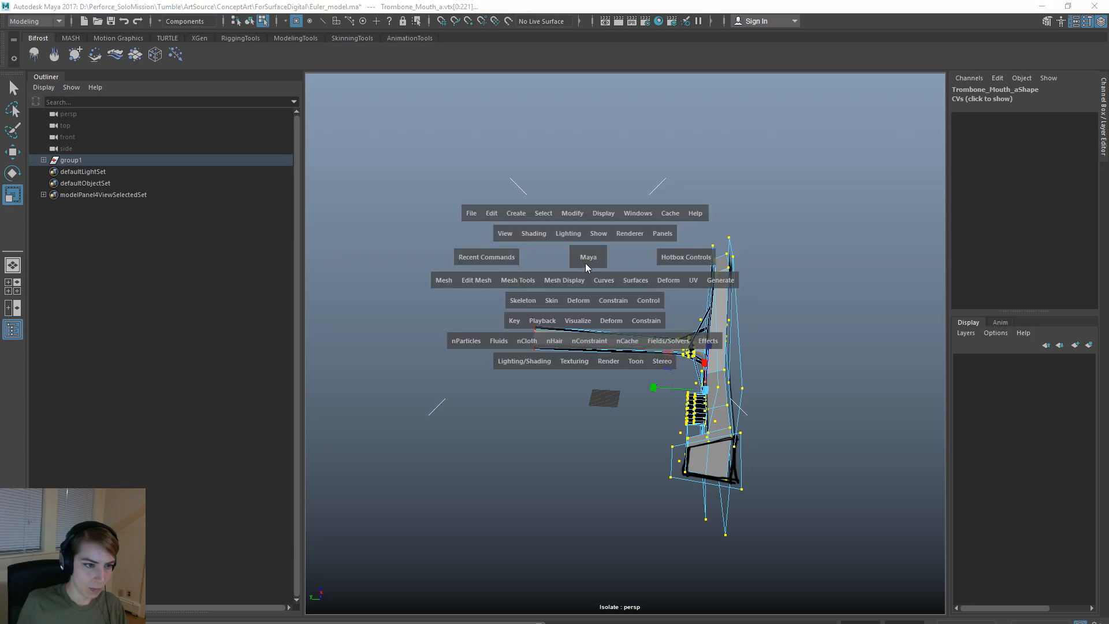
click(597, 234)
mouse_move(692, 214)
click(751, 217)
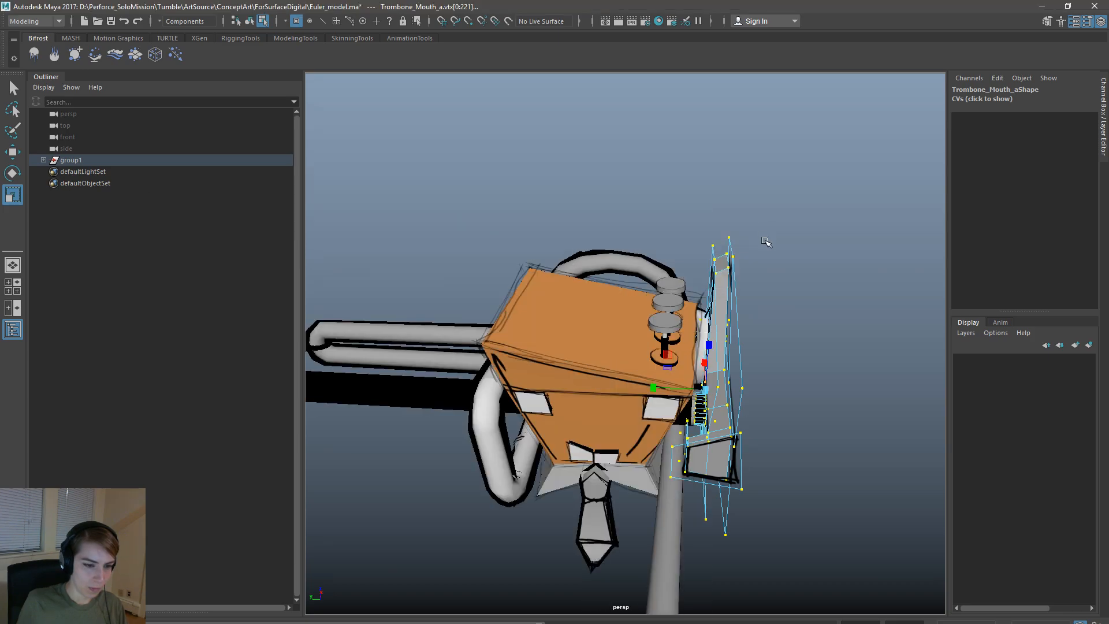
- Reposition and rotate the mouth part's vertices beside the orange body, and check the pose against the key art
key(e)
mouse_move(751, 404)
alt+mouse_down()
mouse_move(749, 381)
mouse_move(726, 399)
mouse_move(734, 400)
alt+mouse_up()
key(w)
shift+middle_drag(741, 391, 758, 406)
alt+drag(758, 406, 747, 440)
scroll(747, 440, up, 6)
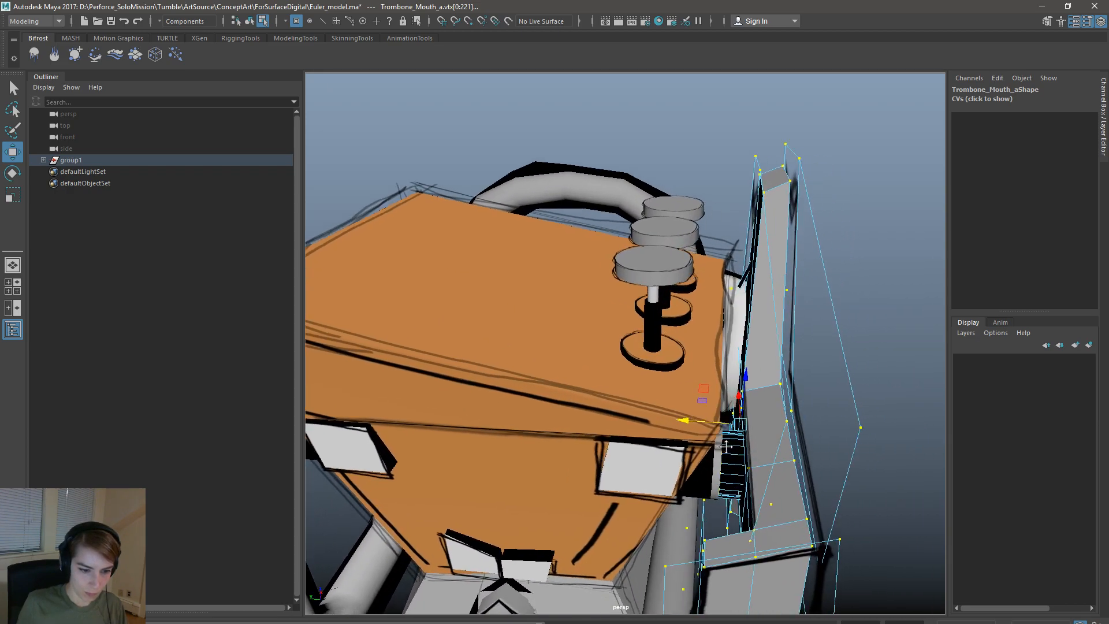
ctrl+drag(679, 479, 645, 373)
scroll(688, 403, down, 3)
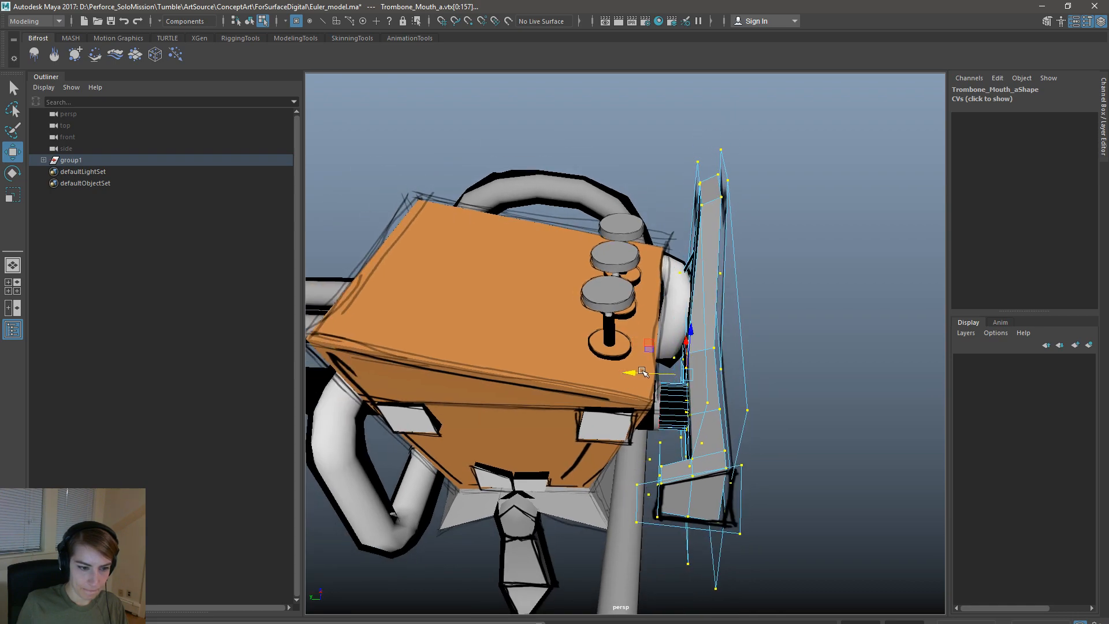
key(e)
drag(682, 407, 685, 317)
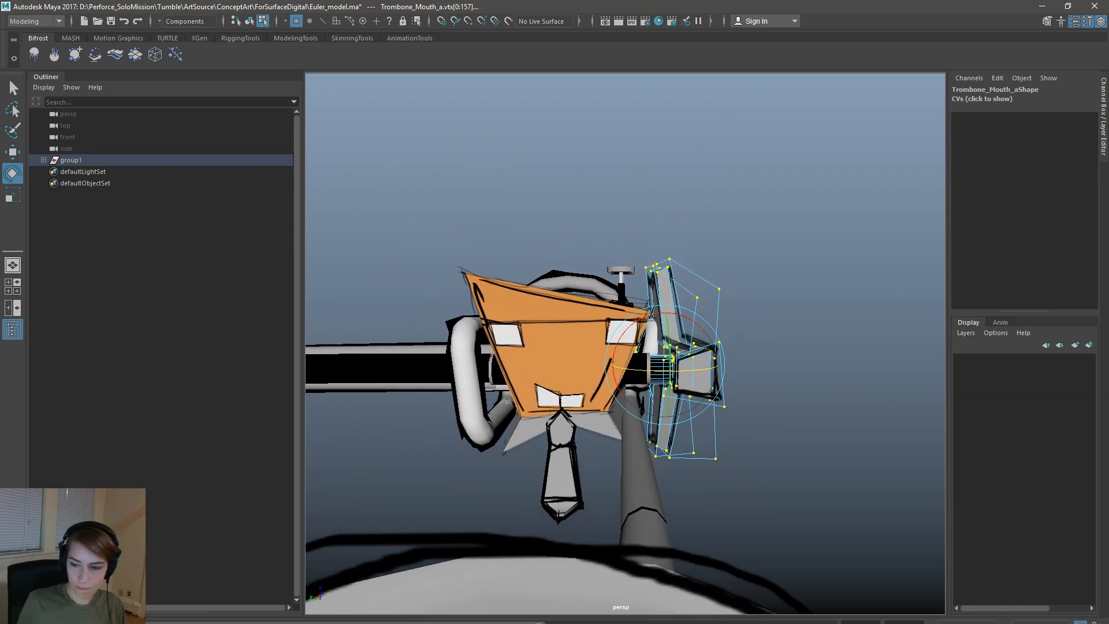
key(alt+Tab)
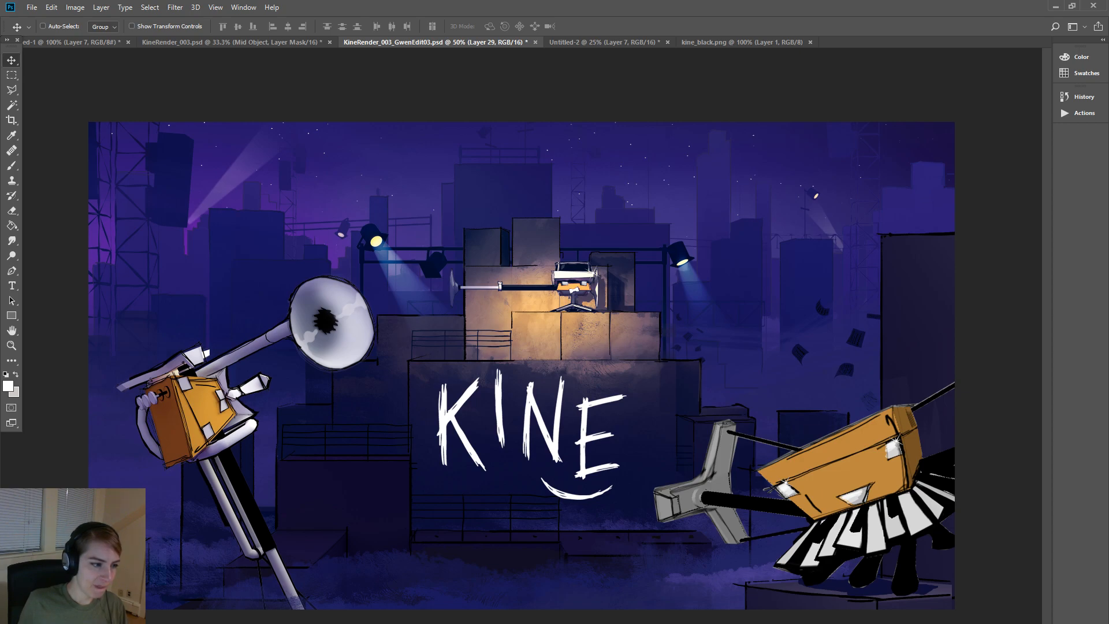
key(alt+Tab)
- Select the vertices of the middle valve's cap on top of the orange body and lower the cap on its stem
mouse_move(821, 481)
alt+mouse_down()
mouse_move(765, 487)
mouse_move(816, 492)
alt+mouse_up()
alt+right_drag(477, 290, 629, 288)
alt+drag(630, 288, 728, 285)
alt+right_drag(485, 194, 578, 191)
alt+drag(577, 191, 611, 370)
right_drag(468, 261, 532, 242)
click(699, 274)
right_drag(734, 289, 636, 242)
drag(638, 239, 770, 308)
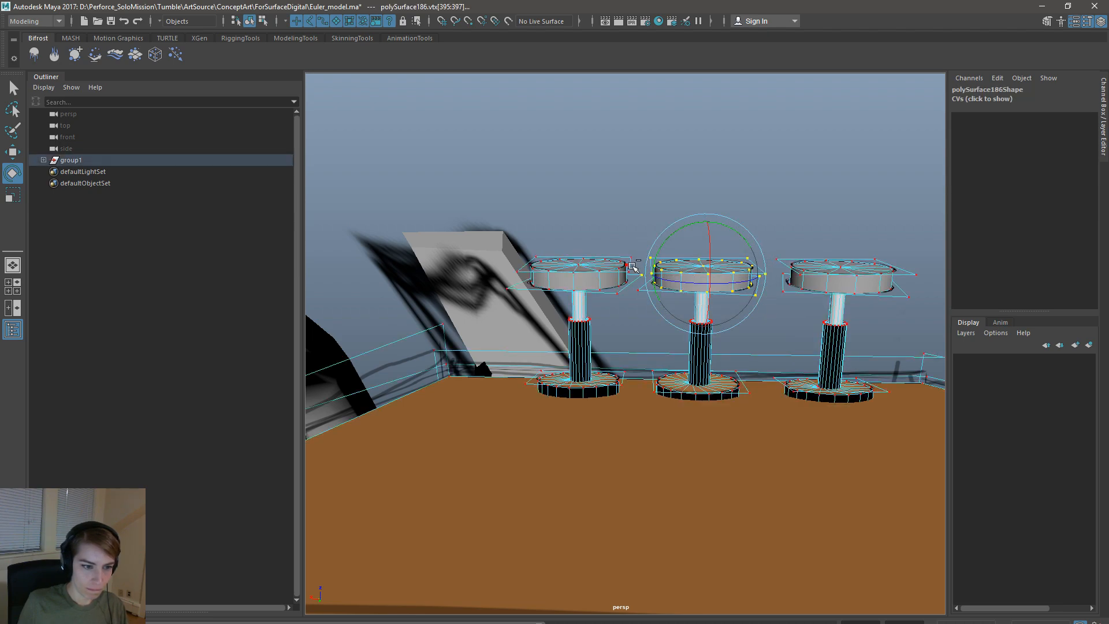
shift+drag(645, 277, 636, 287)
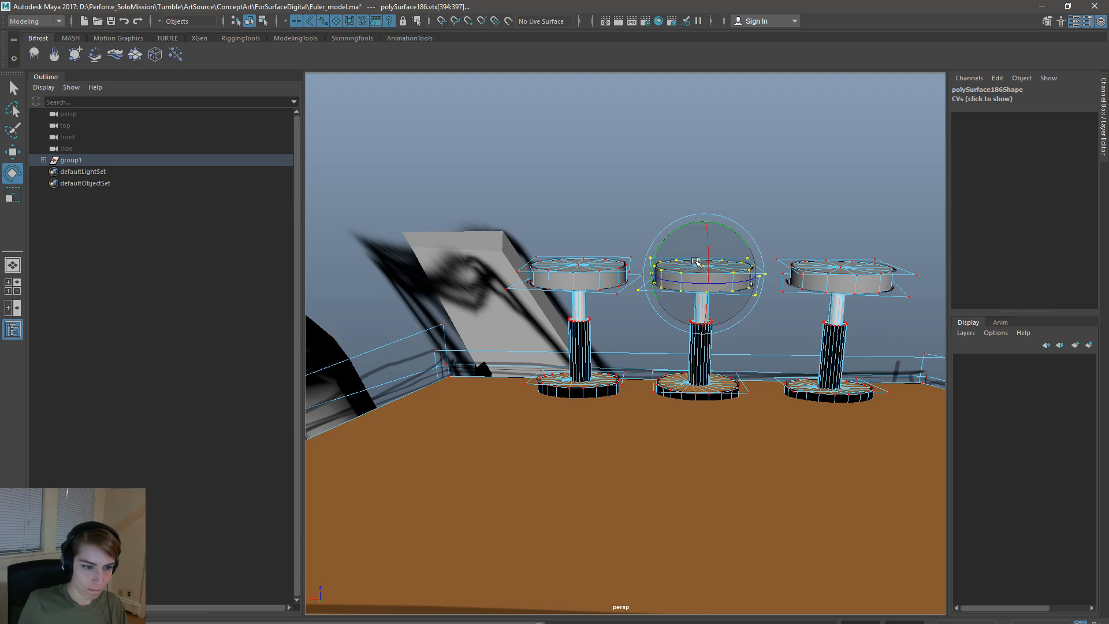
key(w)
drag(701, 214, 701, 242)
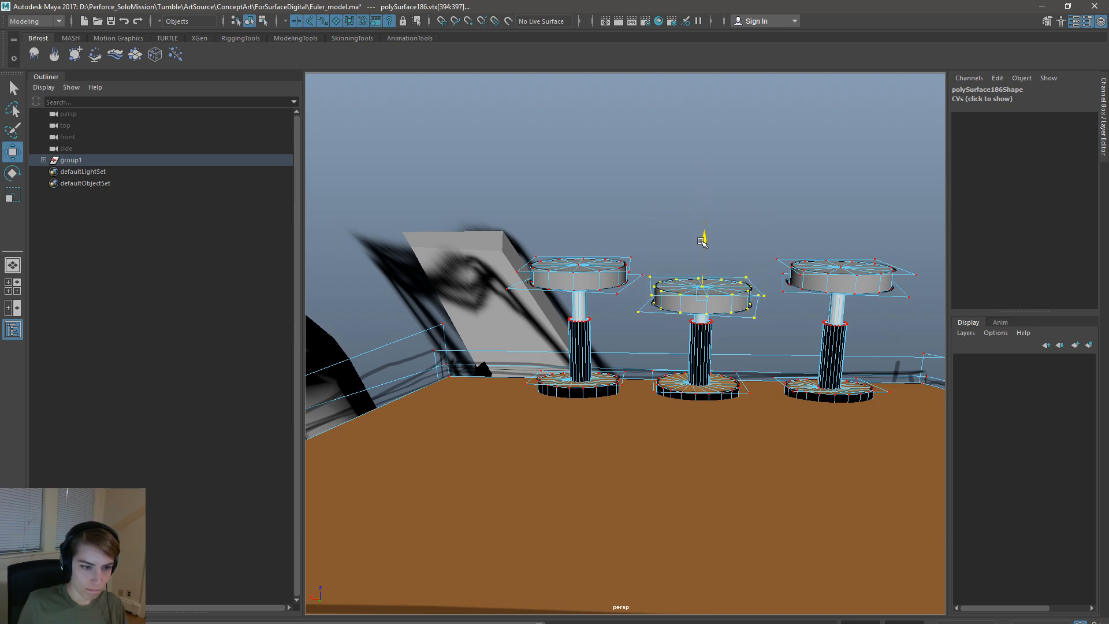
- Select the vertices of the valve cap nearest the face and raise it above the other two caps
click(846, 257)
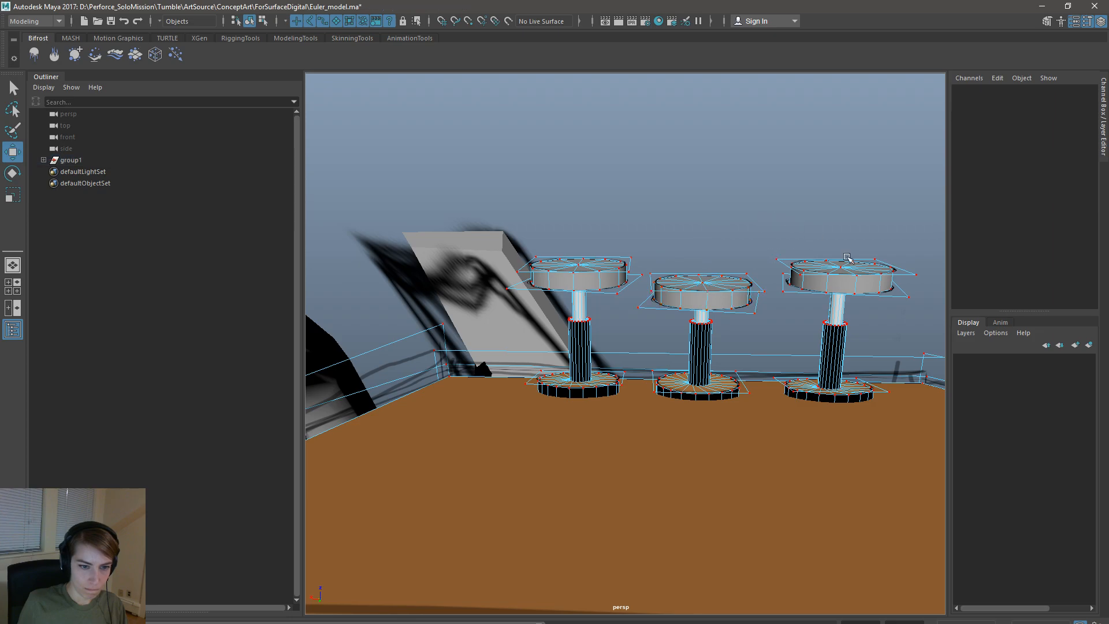
drag(925, 311, 768, 221)
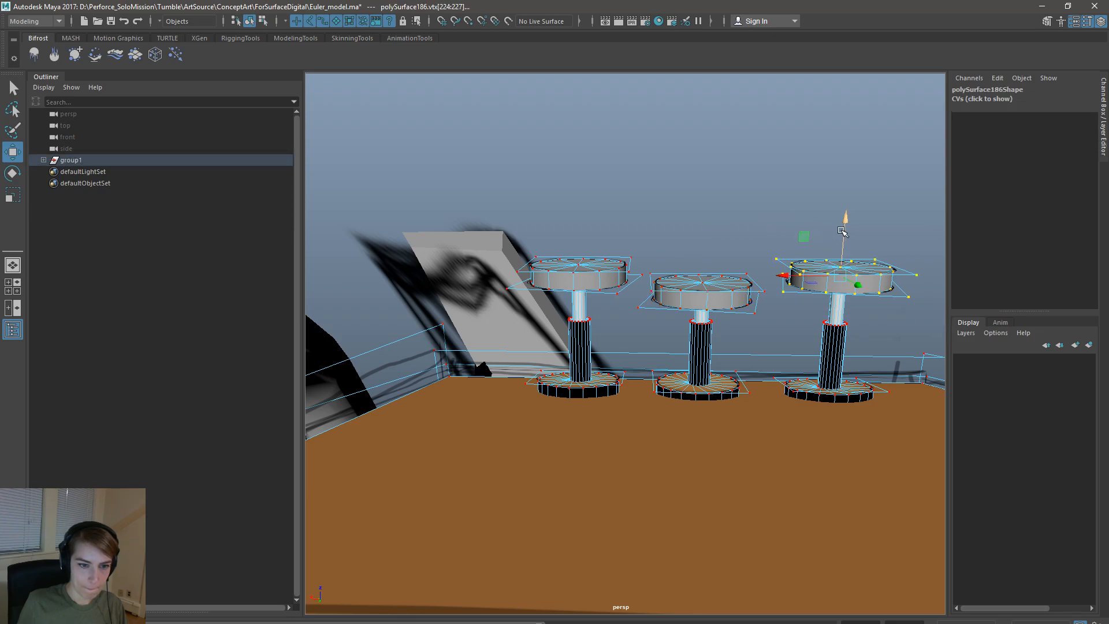
drag(847, 224, 846, 180)
alt+right_drag(862, 302, 649, 292)
alt+drag(649, 292, 523, 282)
alt+right_drag(523, 282, 624, 274)
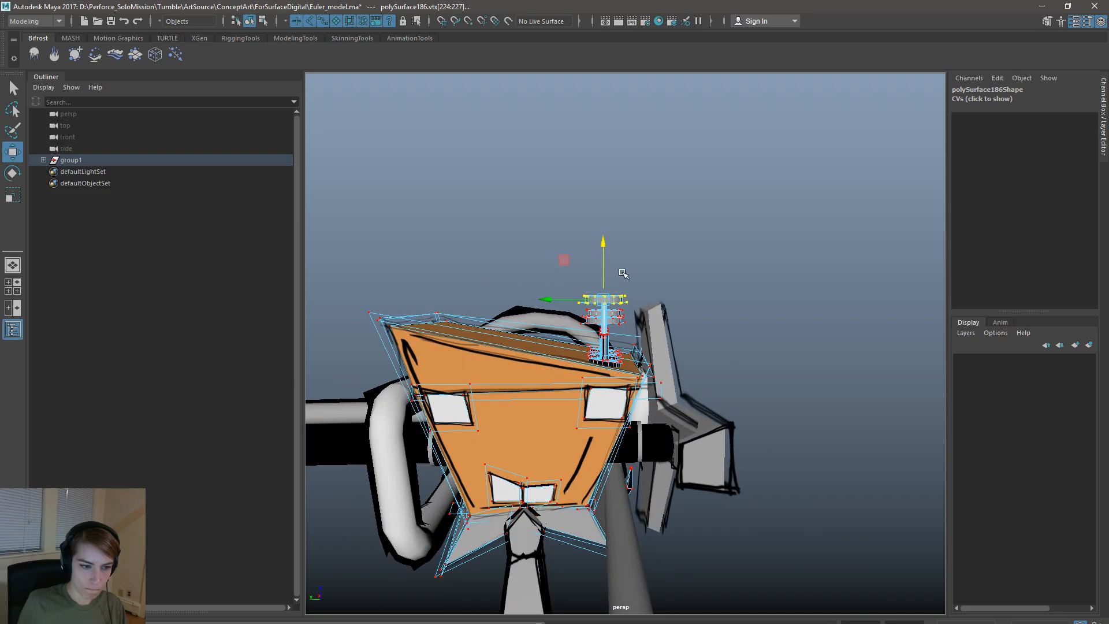
- Try to shift the raised valve cap sideways and tilt it away from the body
click(582, 297)
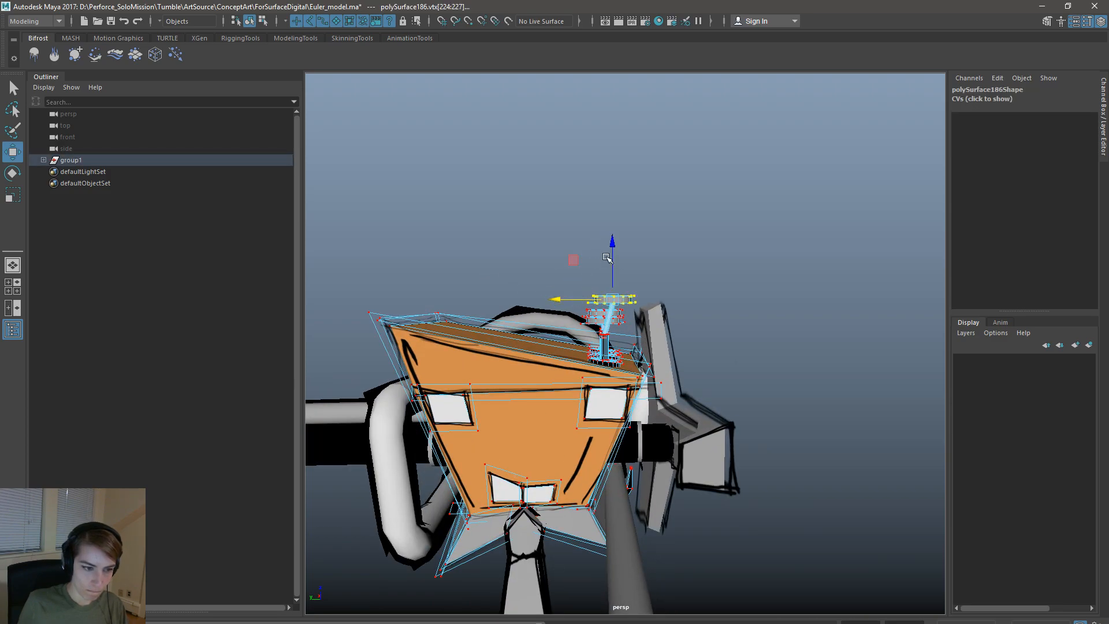
alt+right_drag(464, 249, 589, 289)
alt+drag(589, 289, 560, 283)
ctrl+drag(680, 336, 583, 303)
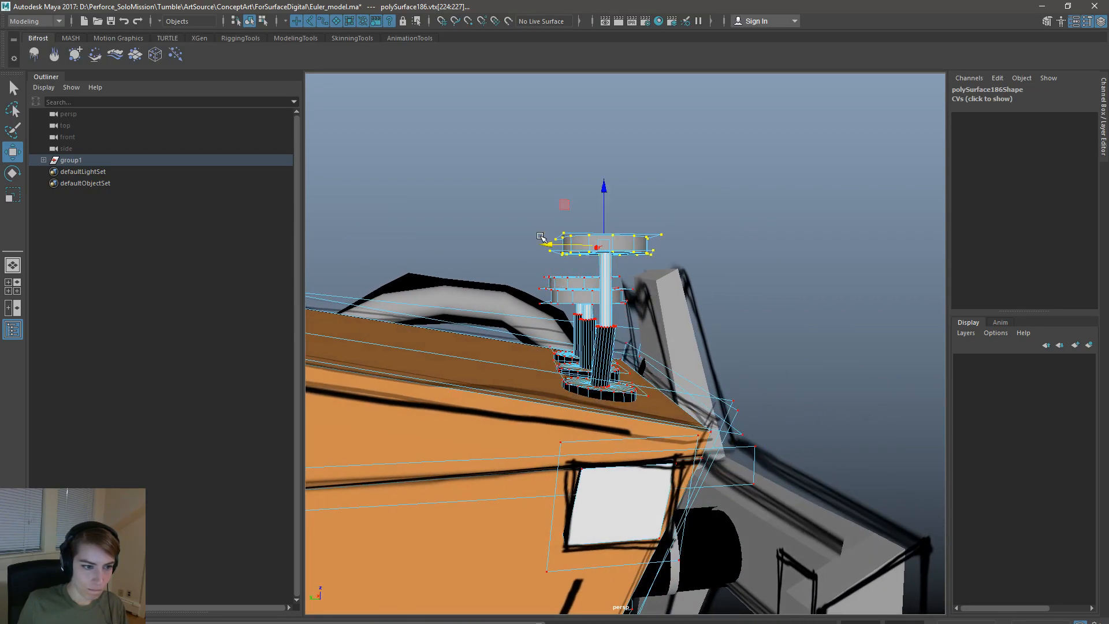
drag(553, 253, 568, 270)
key(e)
key(w)
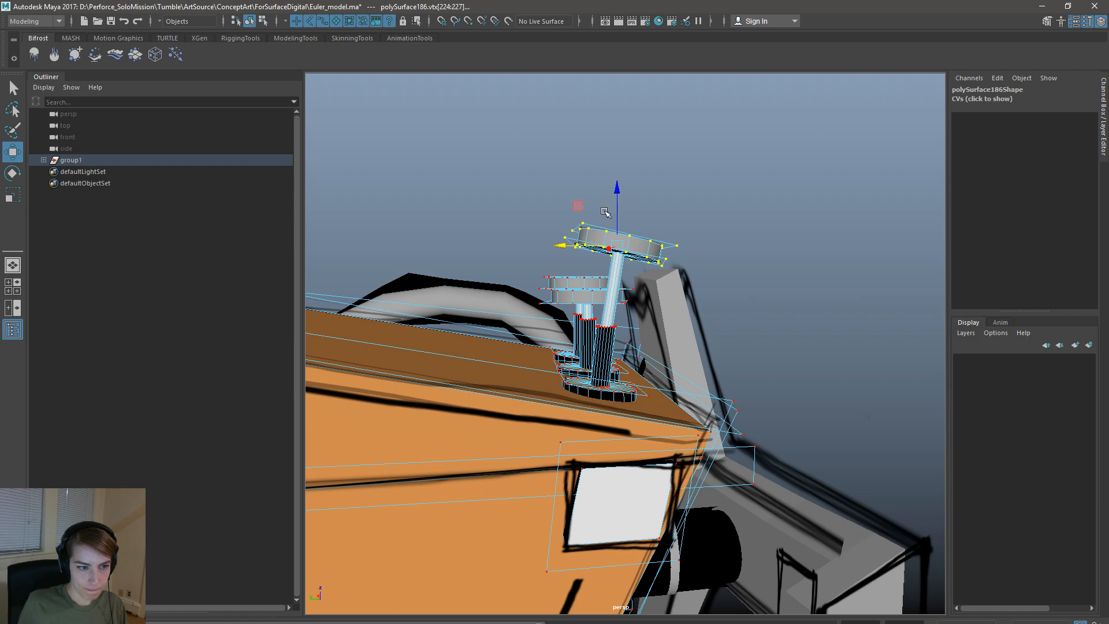
- Try to raise the valve cap farthest from the face, shift it outward, and tilt it on its stem
alt+drag(619, 331, 540, 252)
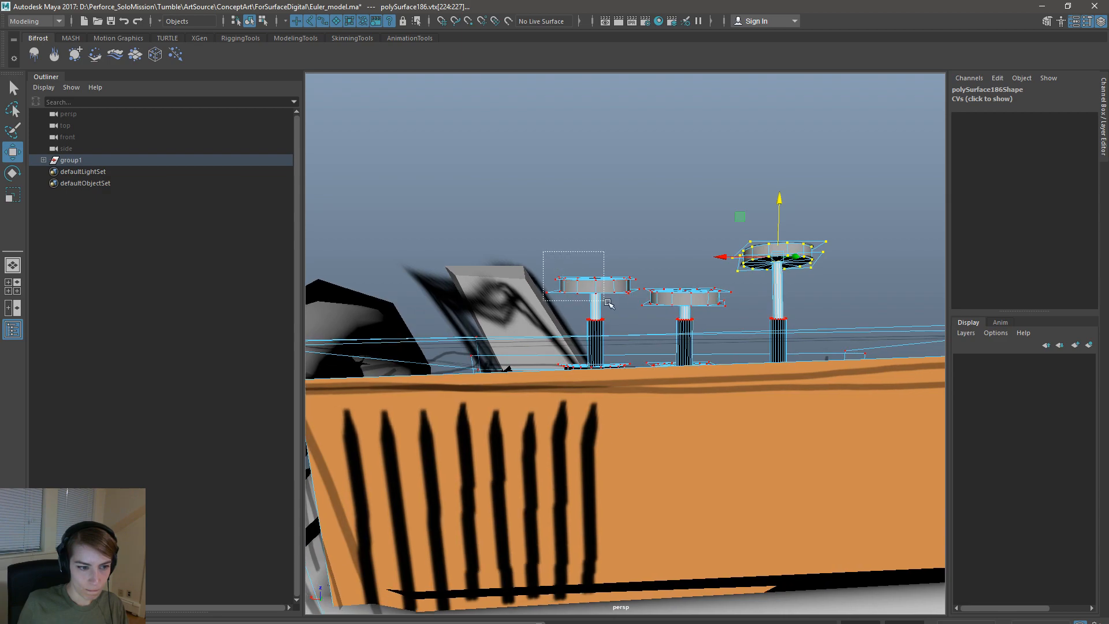
drag(641, 305, 642, 304)
drag(595, 243, 594, 213)
alt+drag(590, 333, 706, 338)
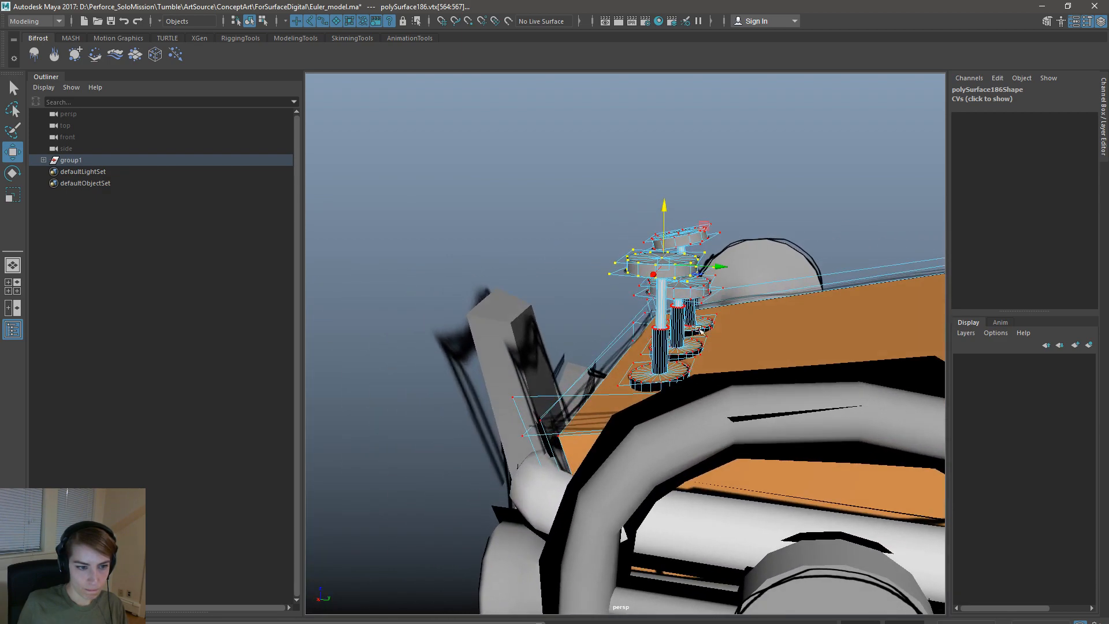
drag(709, 263, 697, 265)
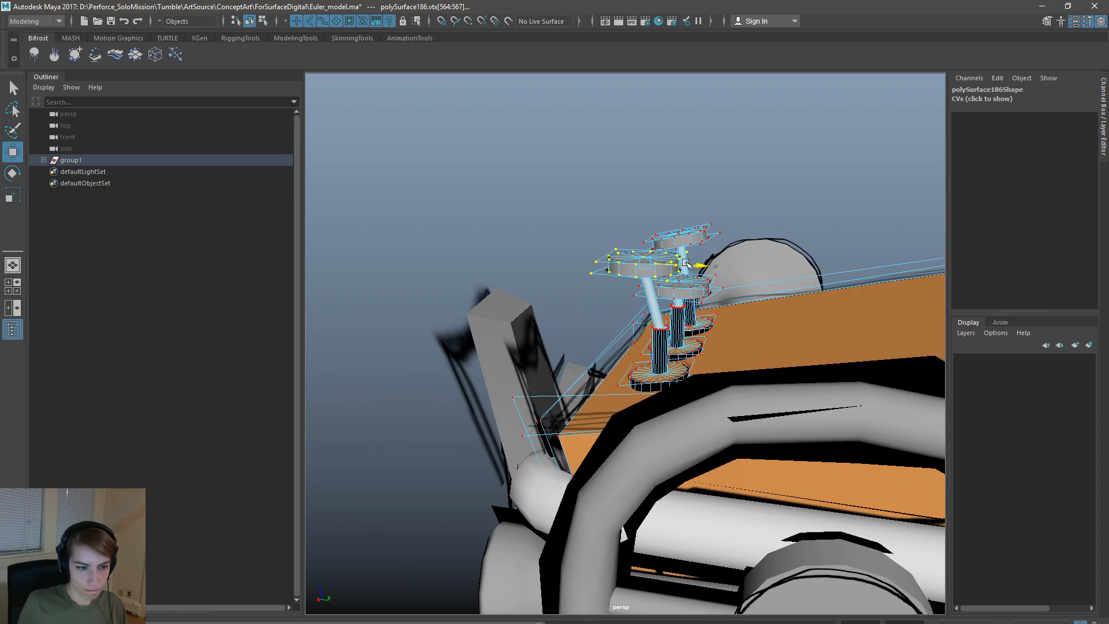
key(e)
alt+drag(670, 241, 570, 295)
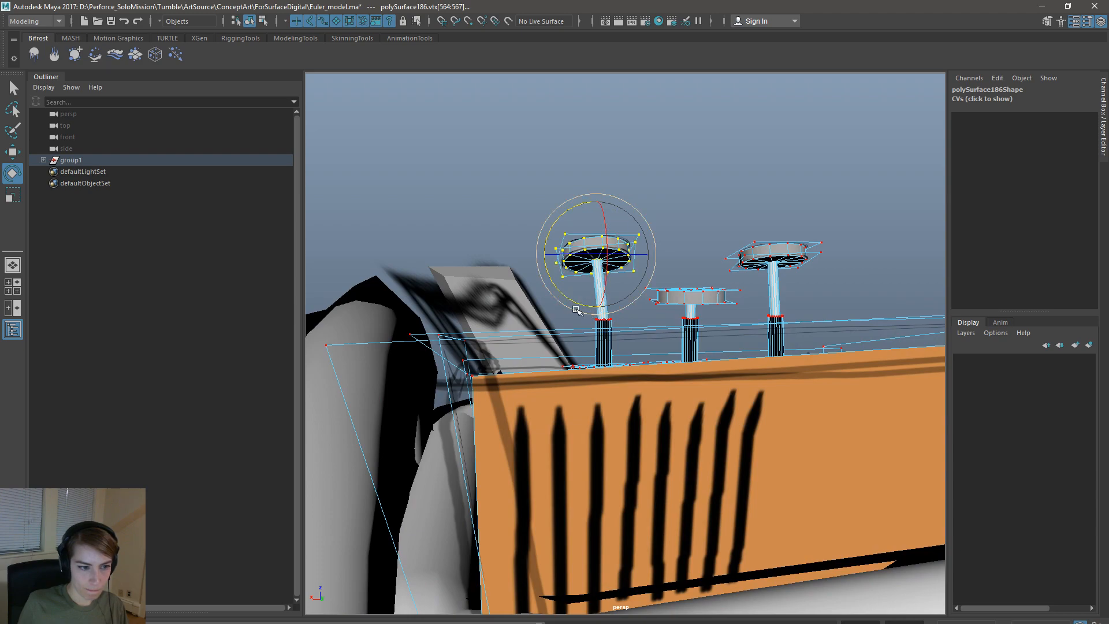
alt+drag(640, 306, 571, 311)
alt+drag(652, 314, 539, 337)
key(w)
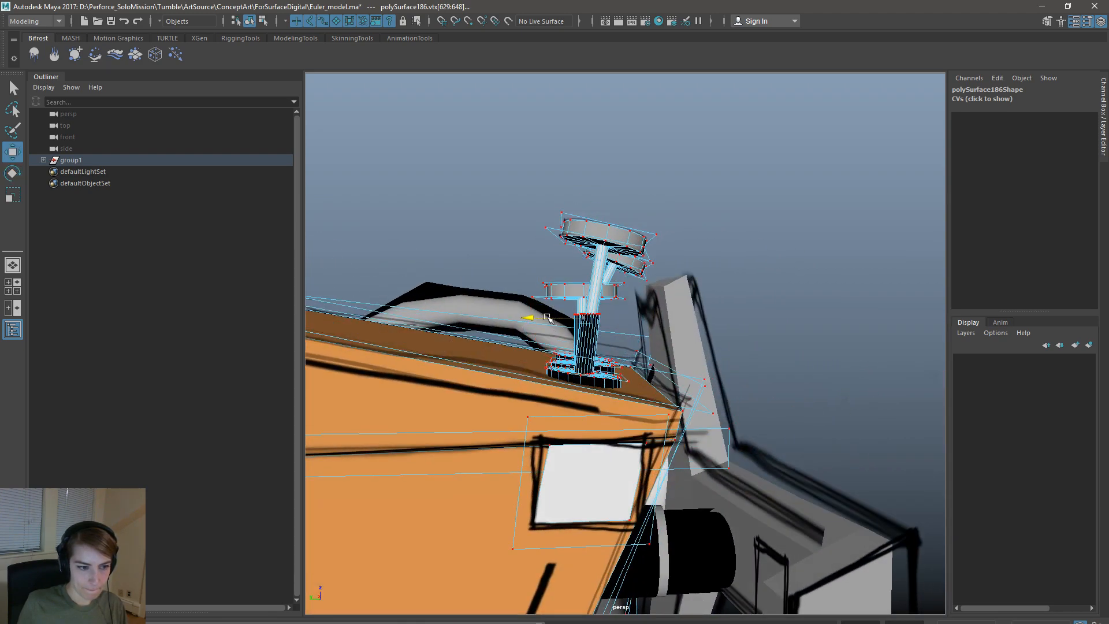
key(e)
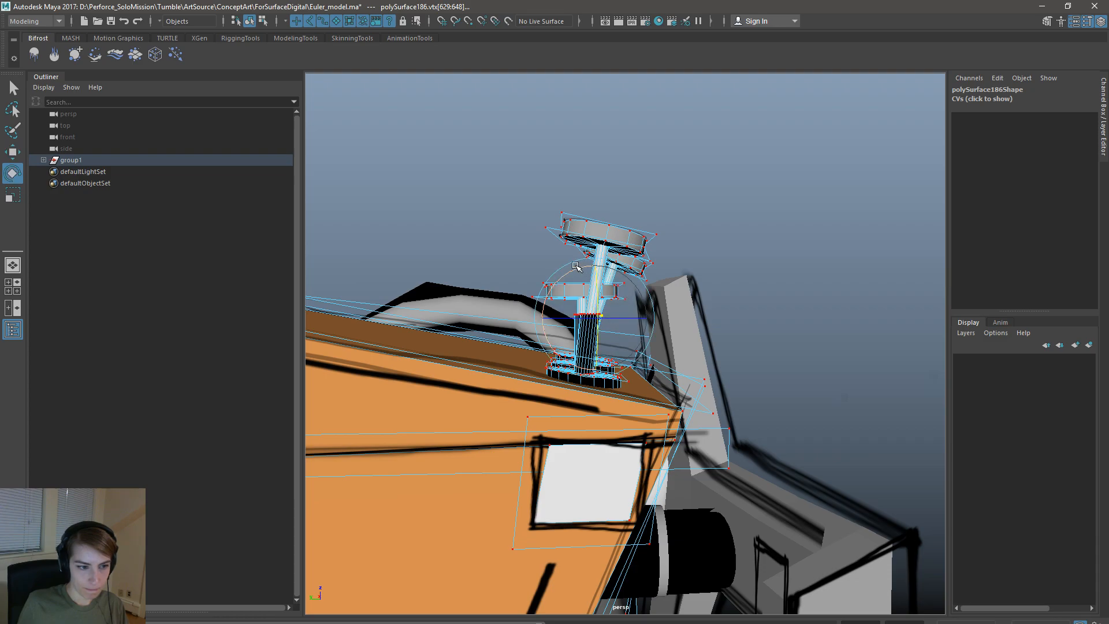
- Undo the recent shifting and tilting of the individual valve caps, back to the cap nearest the face being raised
alt+drag(636, 316, 465, 345)
alt+right_drag(465, 345, 635, 390)
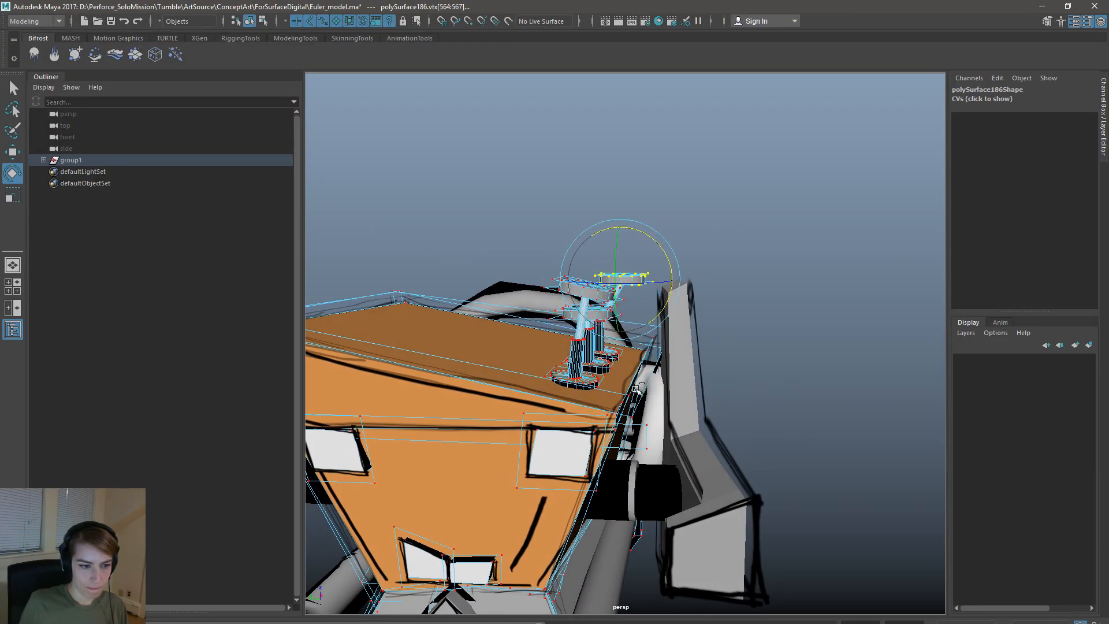
alt+drag(636, 390, 630, 312)
alt+drag(563, 297, 732, 368)
key(ctrl+z)
key(ctrl+z)
key(ctrl+z)
key(ctrl+z)
key(ctrl+z)
key(ctrl+z)
- Select the vertices of all three valve caps with their stems and tilt them together away from the body
alt+drag(733, 445, 607, 384)
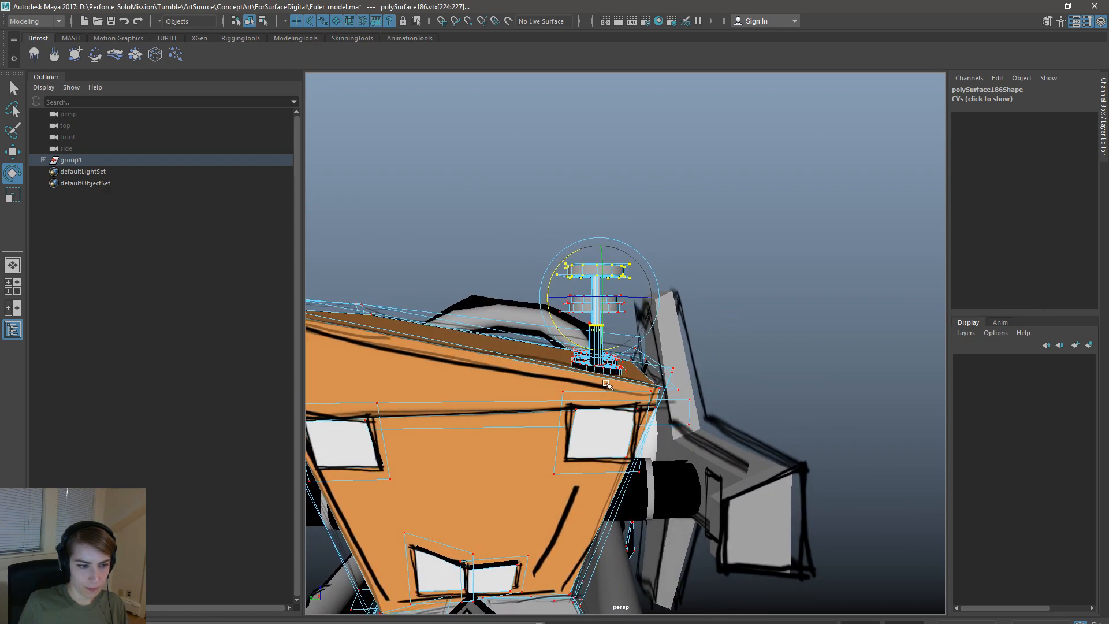
ctrl+shift+drag(522, 213, 763, 414)
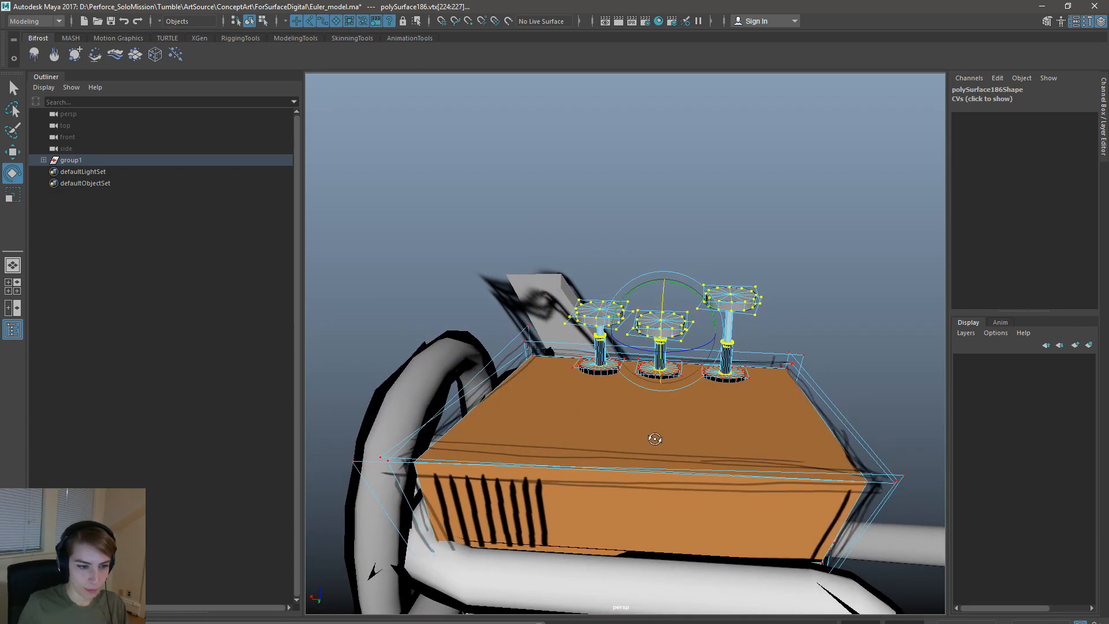
alt+drag(719, 424, 547, 417)
drag(622, 358, 615, 363)
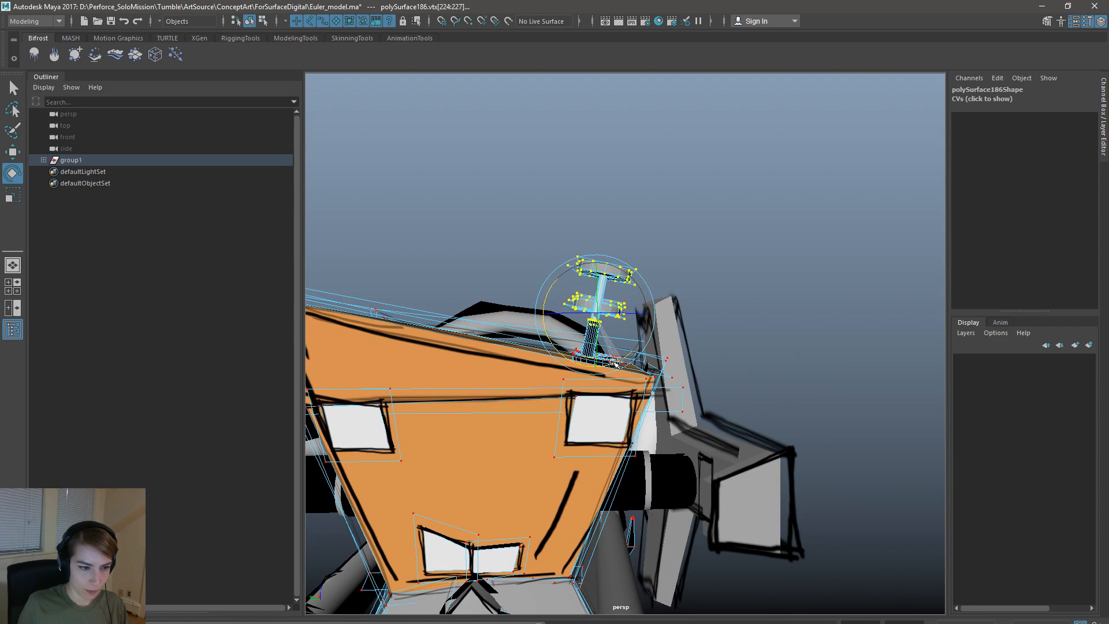
- Shift the tilted valve caps outward and lower them slightly to line up with their stems
key(w)
drag(545, 316, 555, 319)
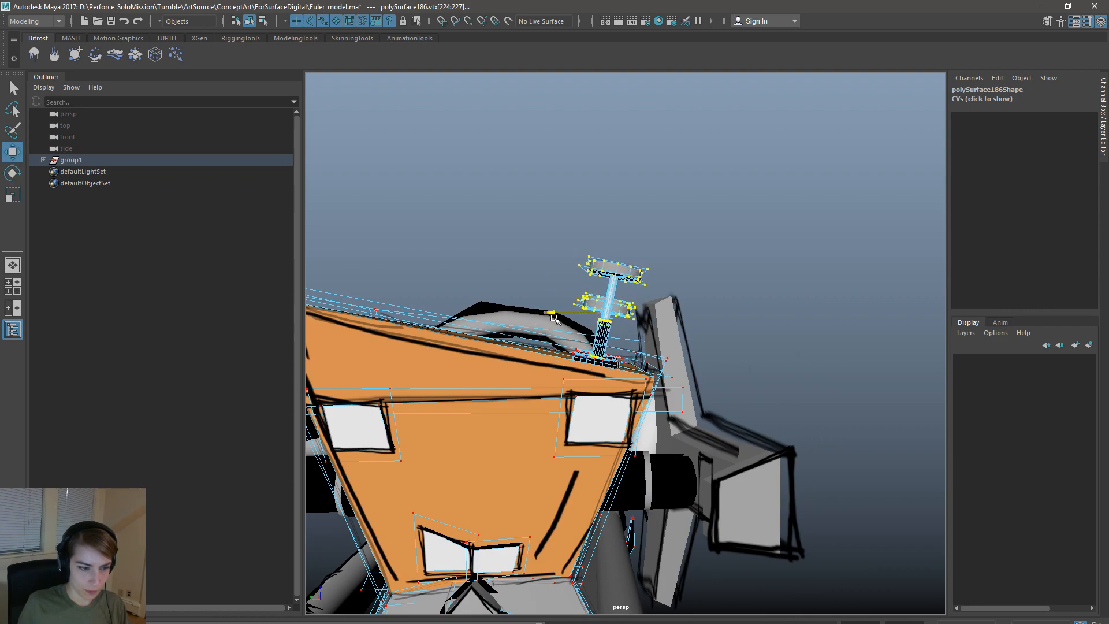
drag(606, 256, 608, 260)
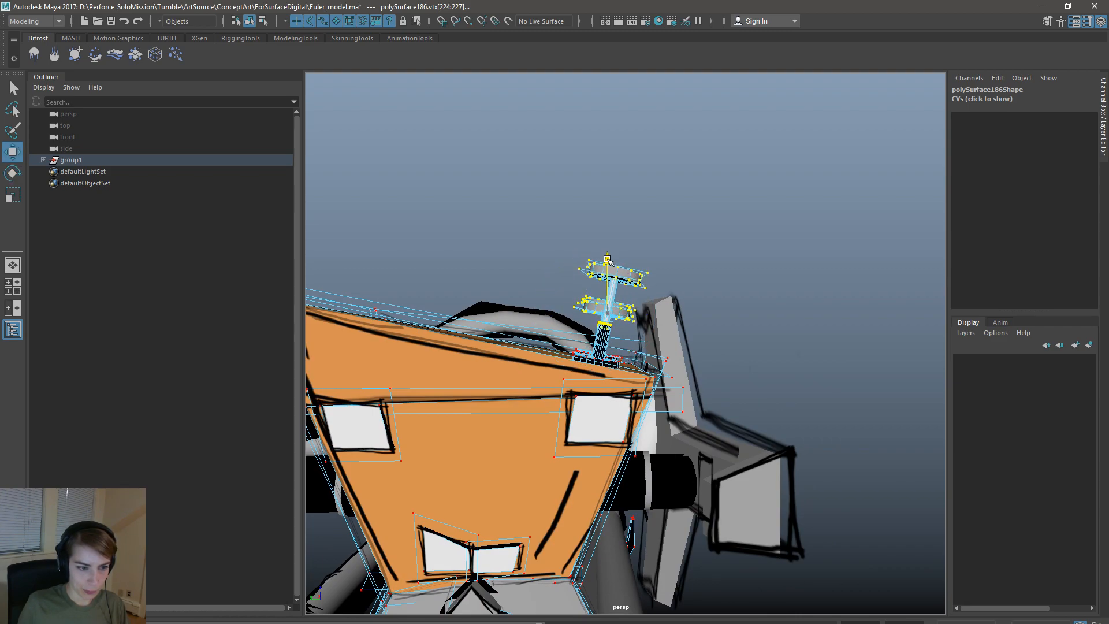
click(718, 288)
alt+drag(717, 290, 748, 344)
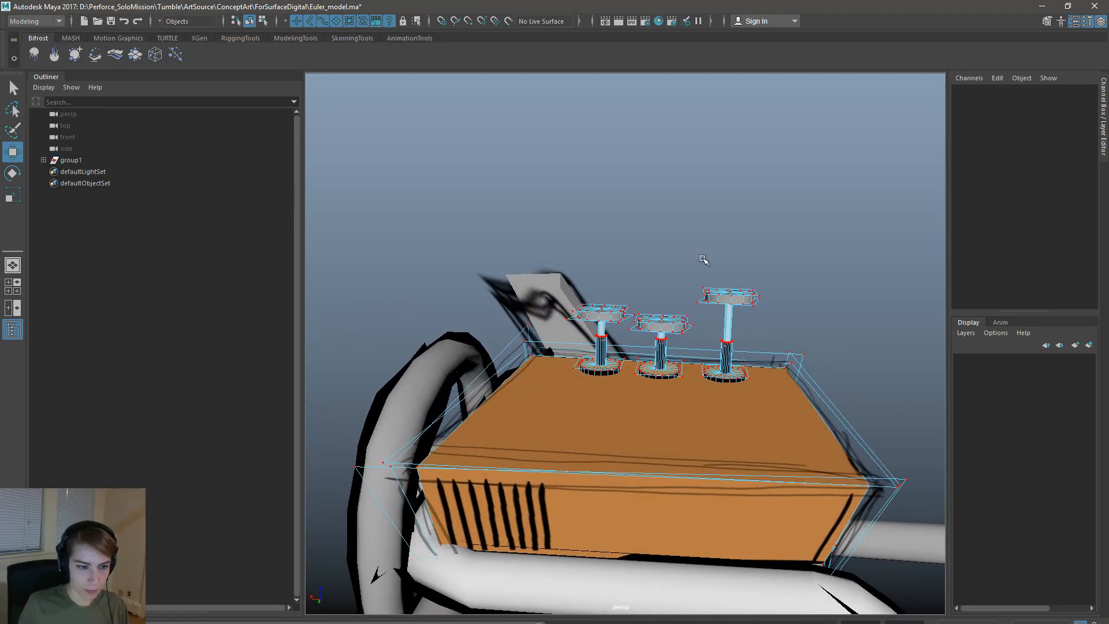
- Restore the vertex selection, narrow it to the tallest valve, and undo the trial change made to it
key(ctrl+z)
ctrl+drag(689, 397, 541, 265)
ctrl+drag(688, 319, 671, 309)
shift+drag(771, 412, 699, 354)
alt+drag(841, 430, 725, 416)
drag(571, 361, 769, 361)
key(ctrl+z)
alt+drag(718, 454, 711, 424)
- Use X-Ray shading to remove stray vertices from the selection around the tallest valve, and restore normal shading
key(space)
click(501, 323)
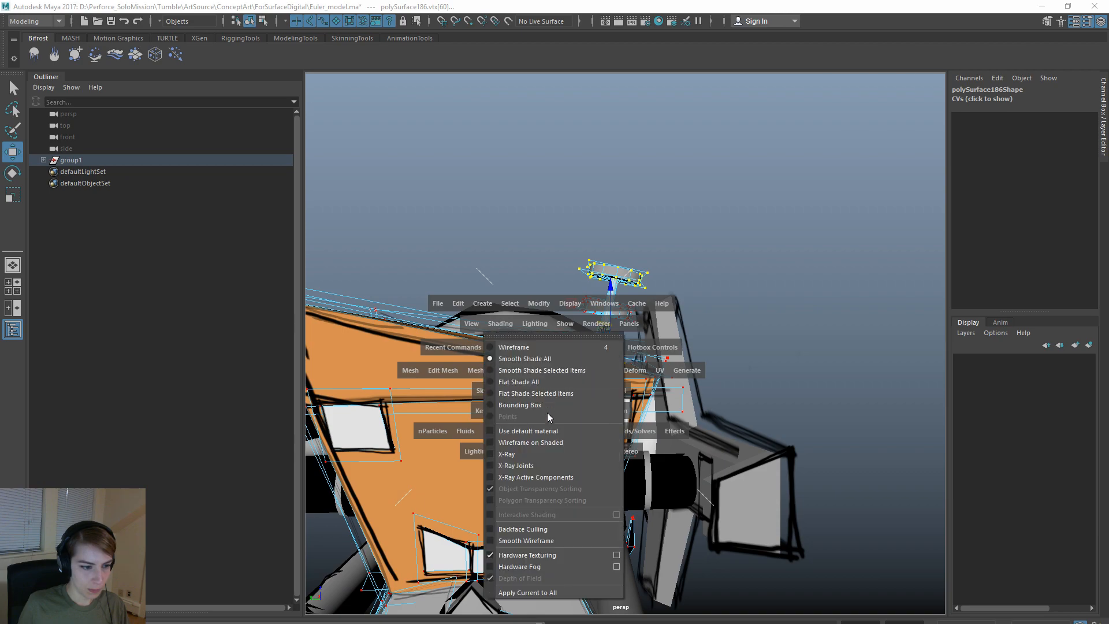
click(545, 453)
ctrl+drag(715, 489, 536, 386)
key(space)
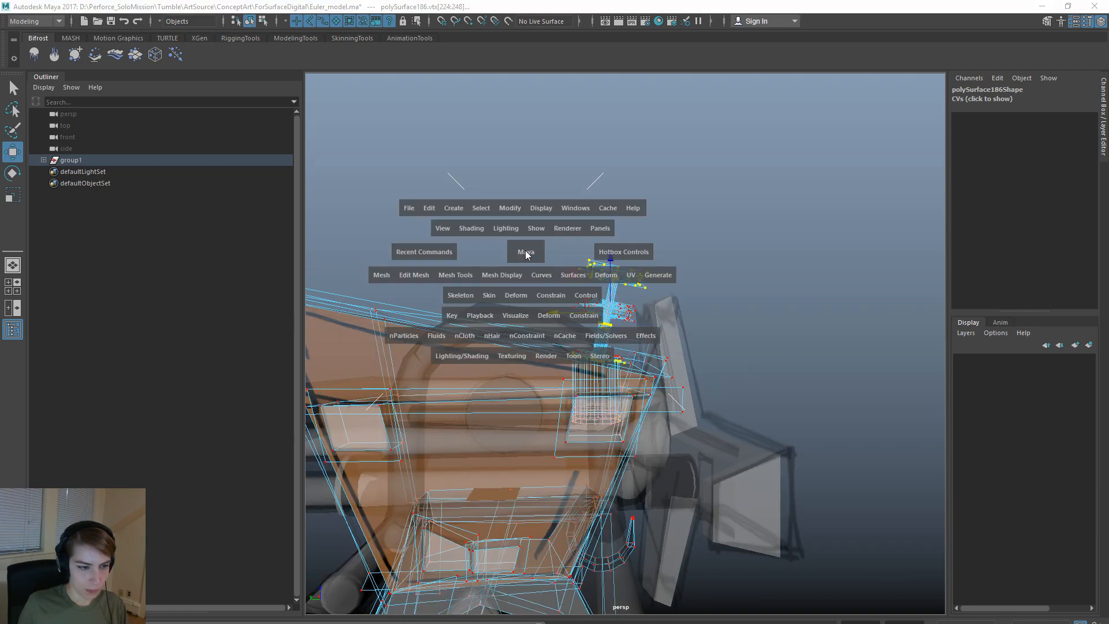
click(472, 228)
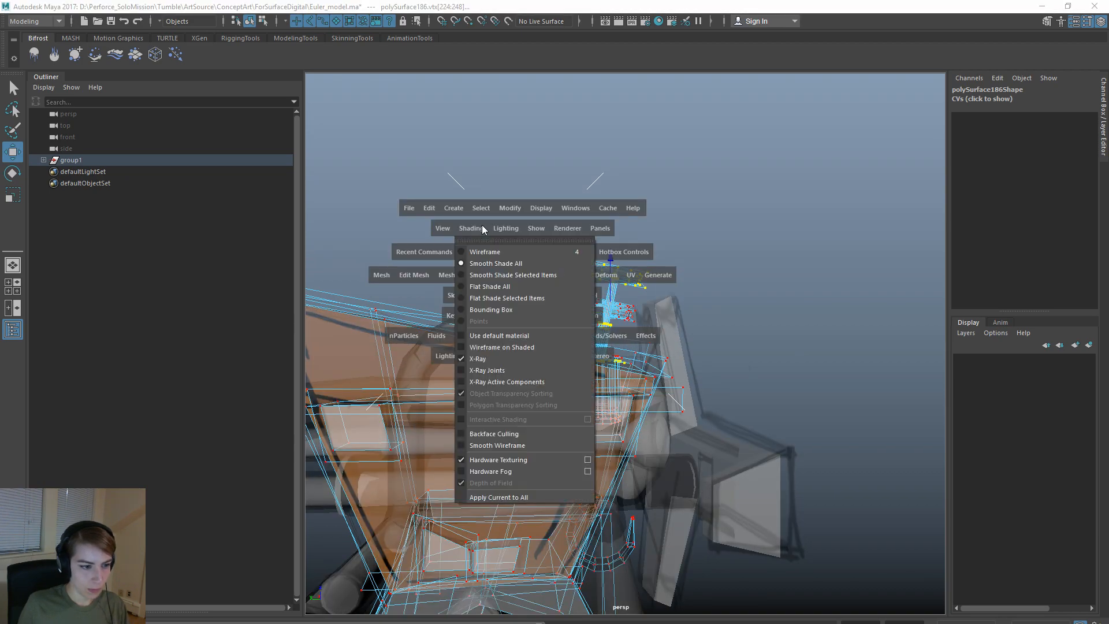
click(516, 358)
- Shift the tallest valve's selected vertices outward and lower them slightly toward the body
drag(552, 319, 567, 319)
drag(612, 263, 614, 269)
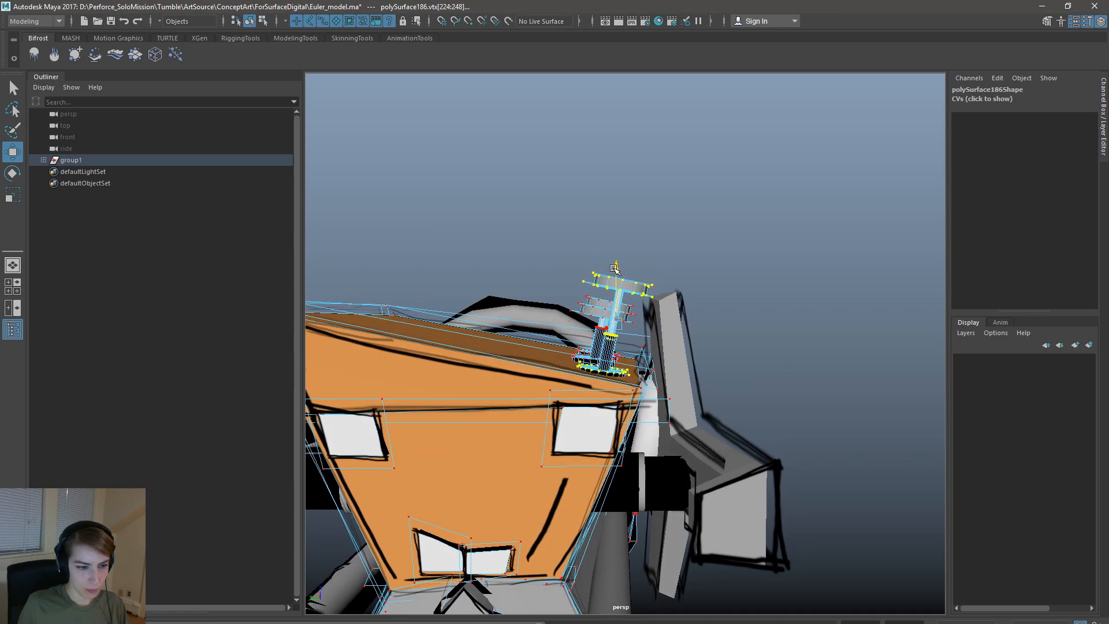
drag(574, 319, 587, 318)
- Select the middle valve's vertices, tilt them slightly, and return to object selection with nothing selected
alt+drag(726, 356, 820, 361)
scroll(727, 370, up, 3)
alt+drag(726, 379, 742, 359)
alt+right_drag(705, 347, 745, 384)
alt+drag(746, 384, 750, 381)
drag(758, 428, 625, 263)
mouse_move(576, 218)
mouse_down()
mouse_move(643, 285)
mouse_move(643, 423)
mouse_move(643, 414)
mouse_up()
key(space)
mouse_move(644, 413)
alt+mouse_down()
mouse_move(701, 441)
mouse_move(582, 437)
mouse_move(475, 271)
alt+mouse_up()
key(space)
mouse_move(420, 245)
mouse_down()
mouse_move(476, 377)
mouse_move(558, 362)
mouse_move(575, 347)
mouse_move(539, 333)
mouse_move(551, 334)
mouse_up()
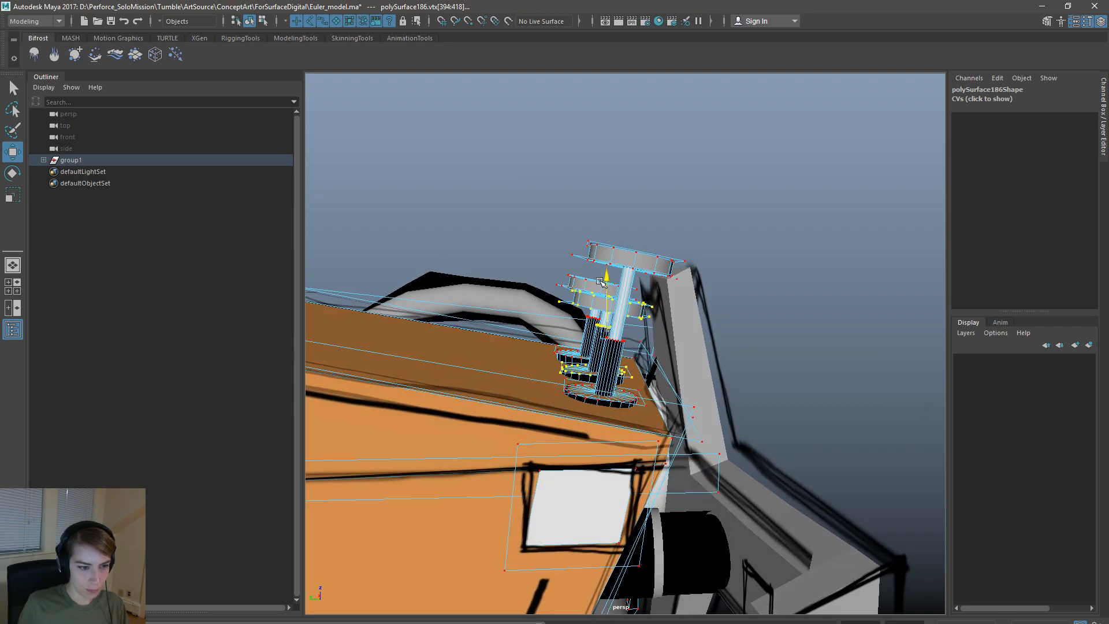
key(e)
drag(596, 284, 599, 284)
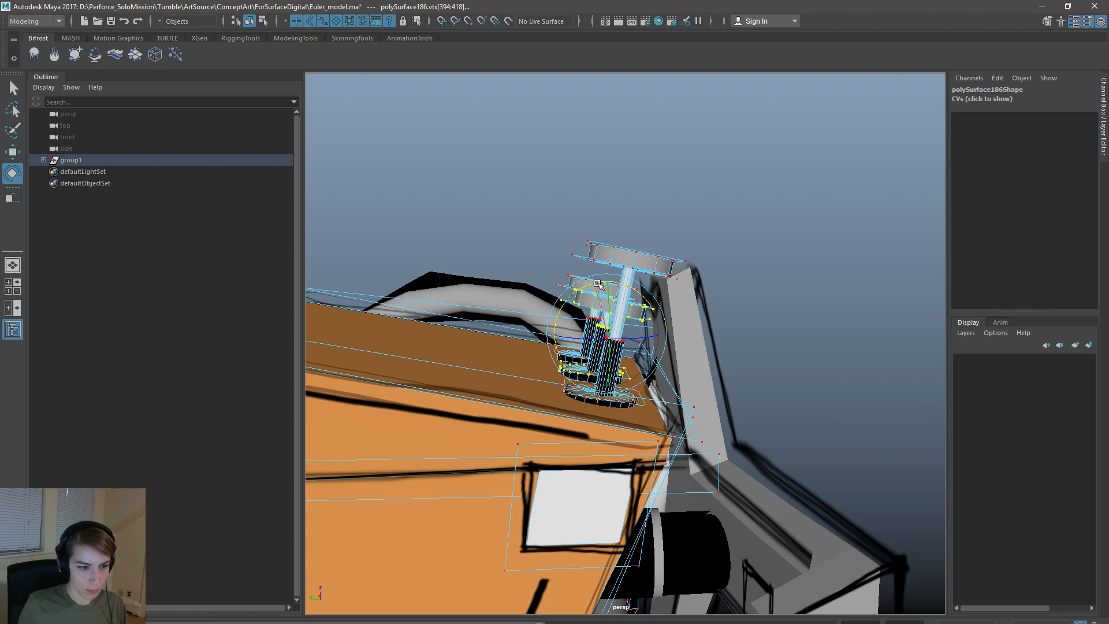
key(w)
right_click(614, 262)
right_drag(615, 262, 670, 244)
click(742, 242)
- Examine the trombone from the front and compare its viewing angle with the characters in the Photoshop key art
scroll(682, 324, down, 10)
alt+drag(618, 419, 617, 405)
alt+right_drag(561, 398, 592, 422)
alt+drag(593, 422, 555, 352)
alt+right_drag(555, 351, 585, 373)
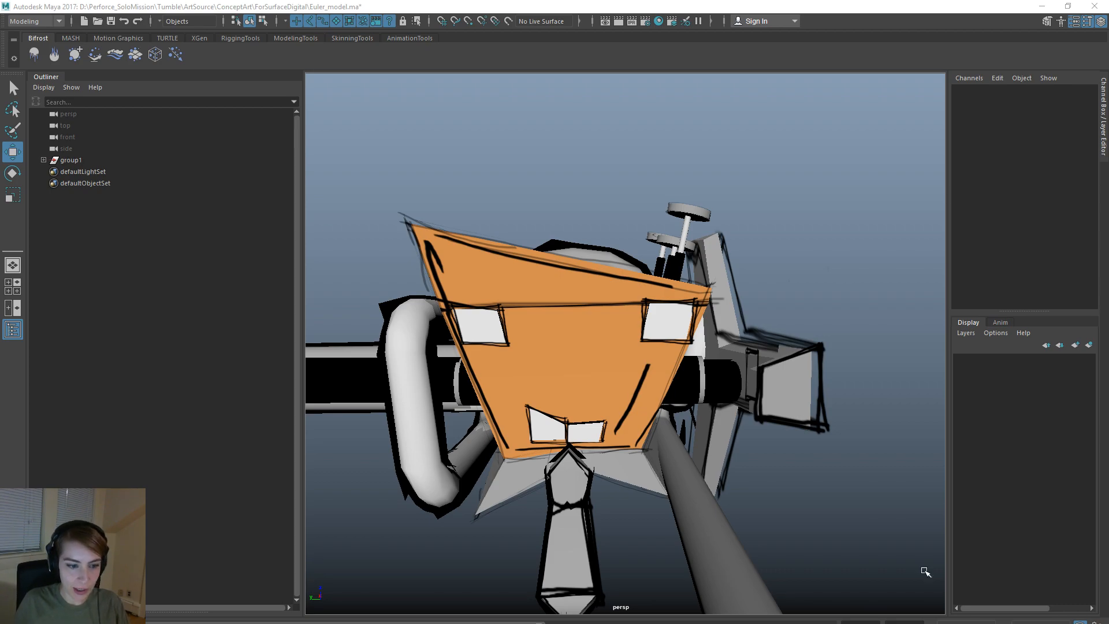
alt+right_drag(813, 493, 762, 485)
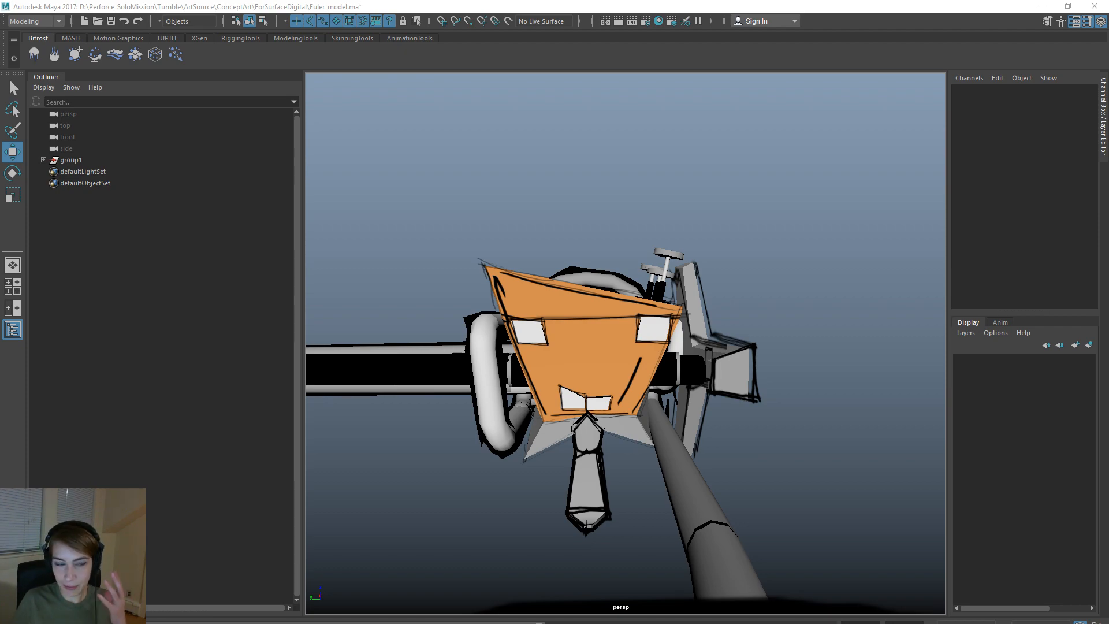
alt+right_drag(830, 352, 792, 417)
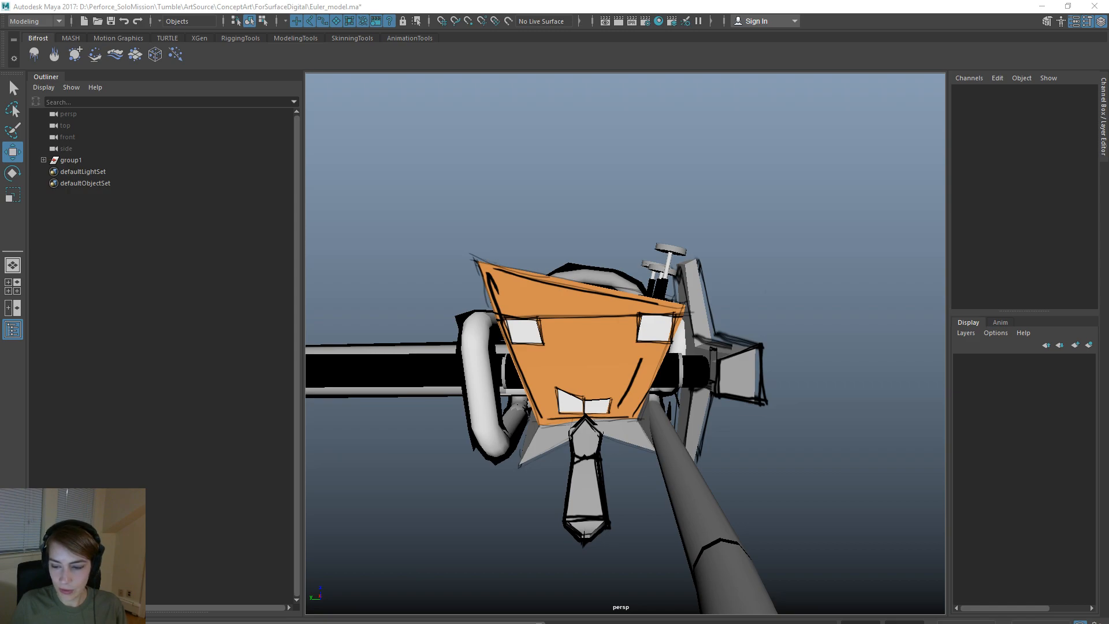
key(alt+Tab)
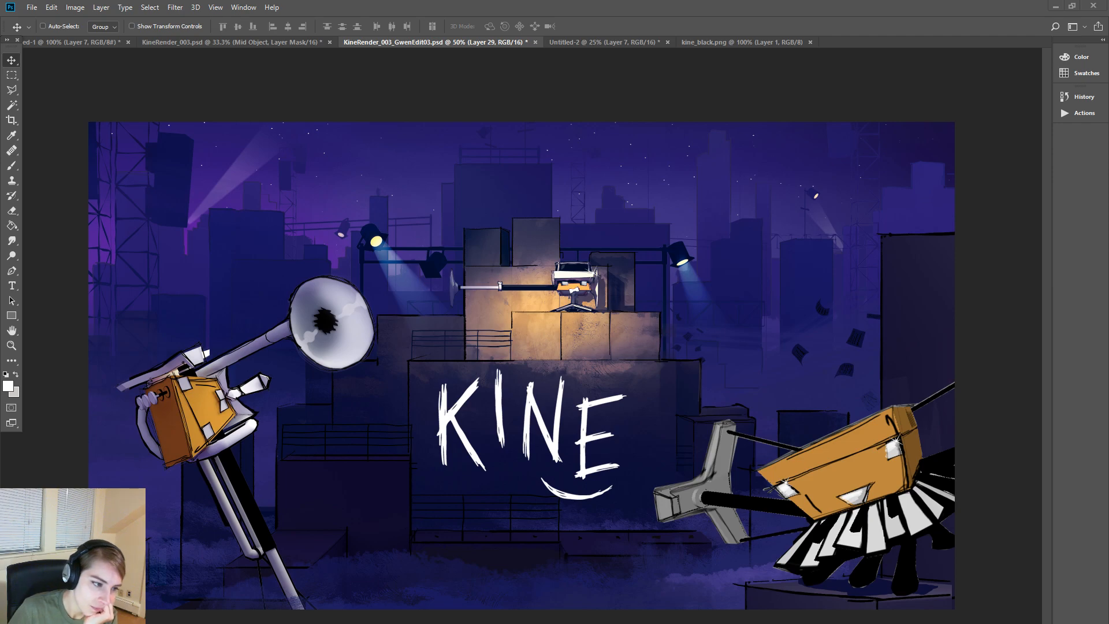
click(1056, 6)
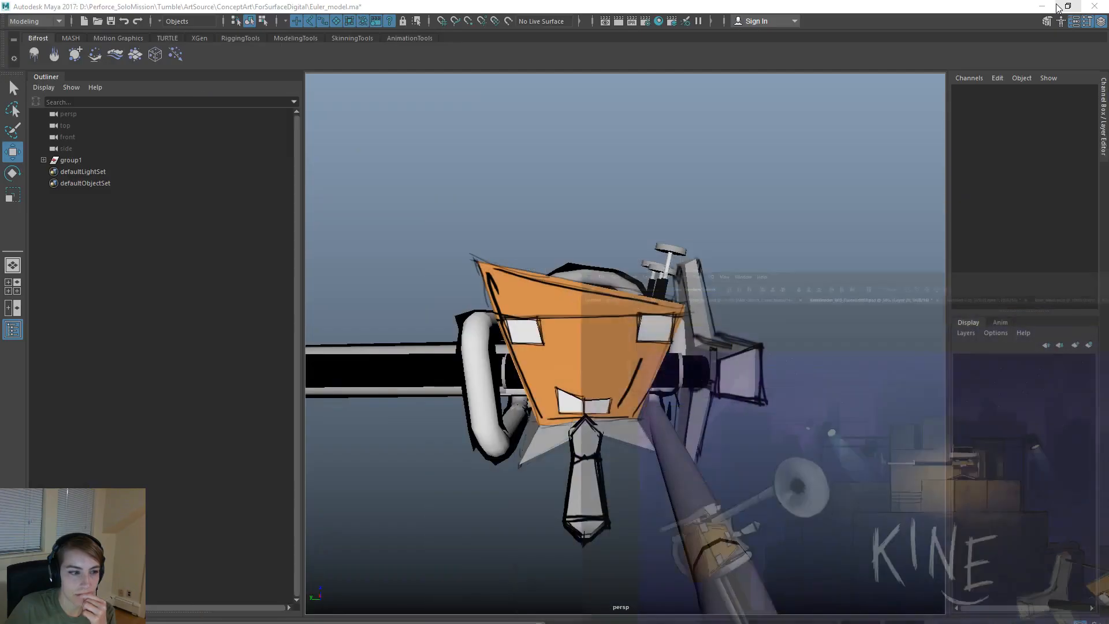
alt+drag(721, 338, 844, 448)
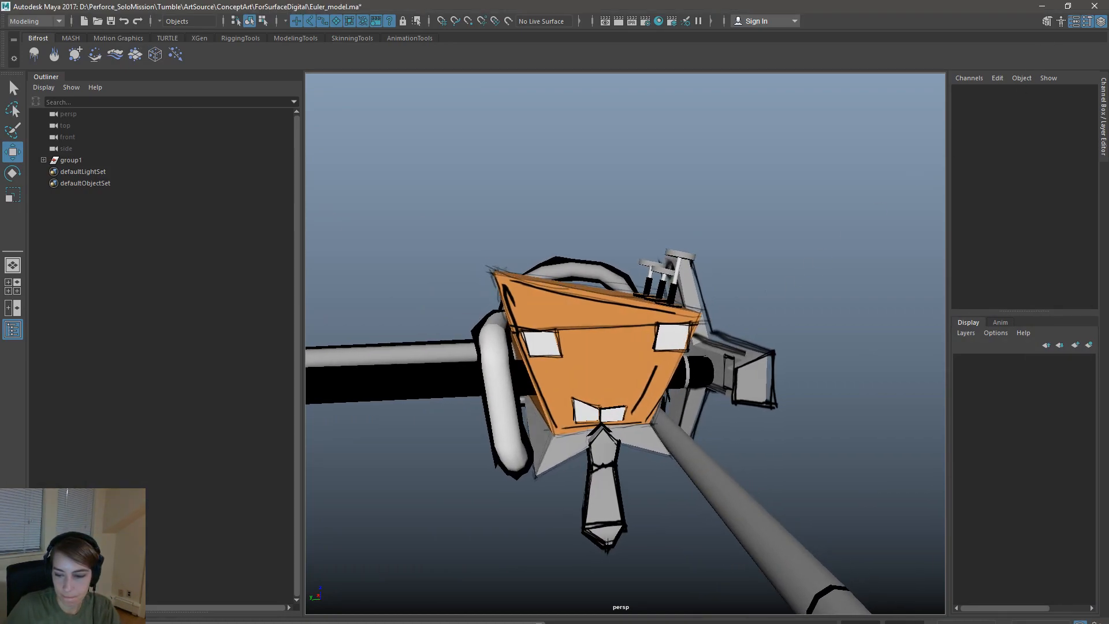
key(alt+Tab)
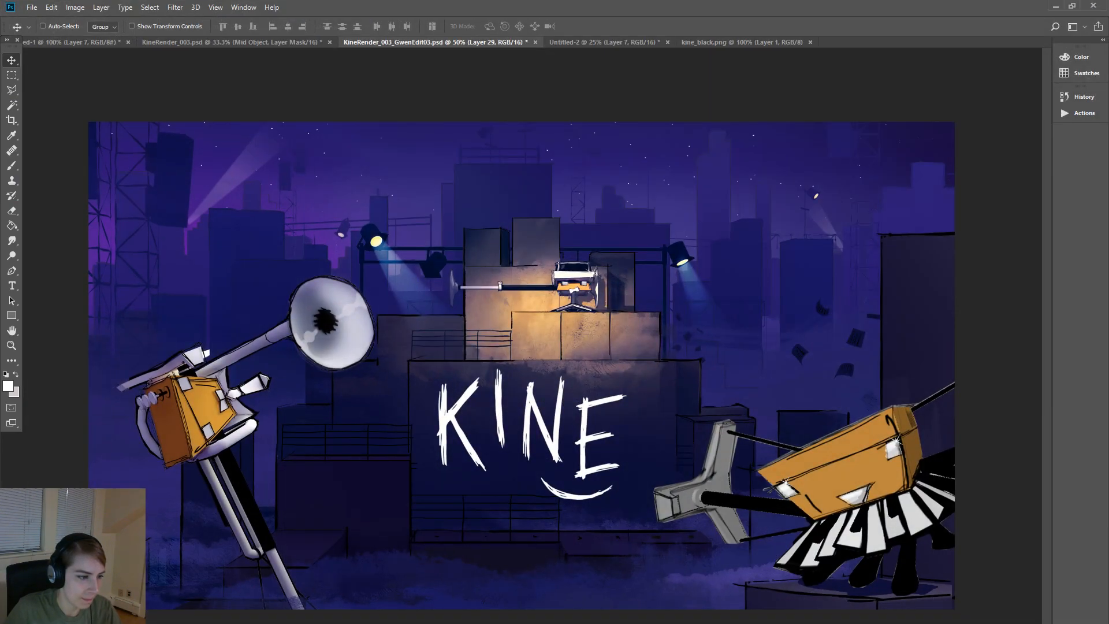
key(alt+Tab)
alt+drag(748, 566, 608, 463)
alt+right_drag(608, 463, 564, 431)
alt+drag(565, 431, 545, 425)
alt+right_drag(524, 394, 645, 445)
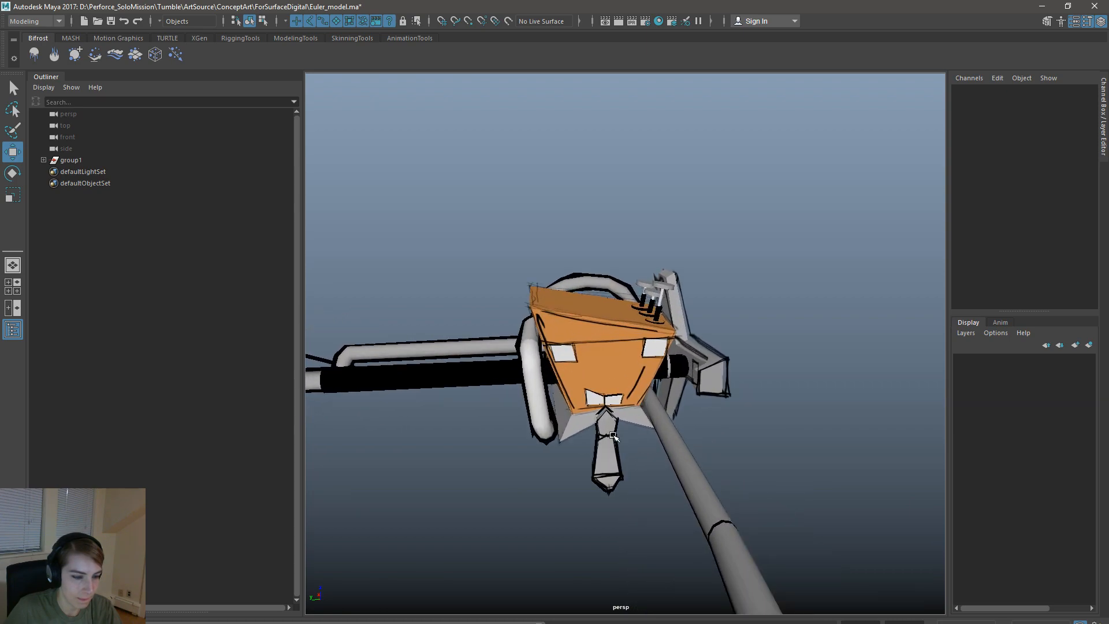
- Select the tie below the face and unlock its translate, rotate and scale channels
click(613, 436)
key(e)
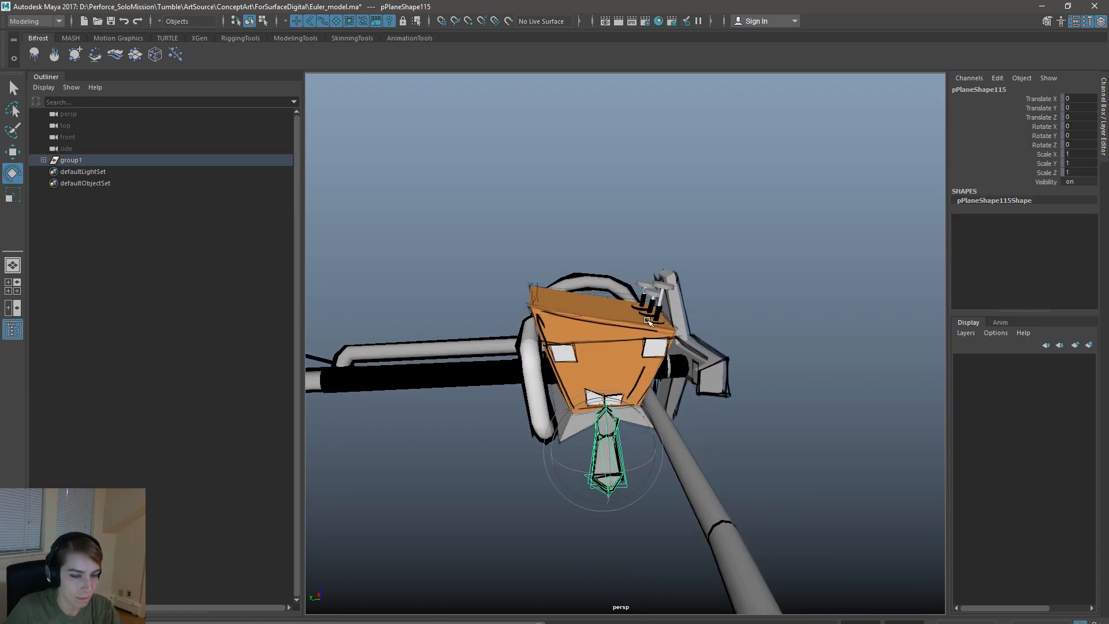
key(space)
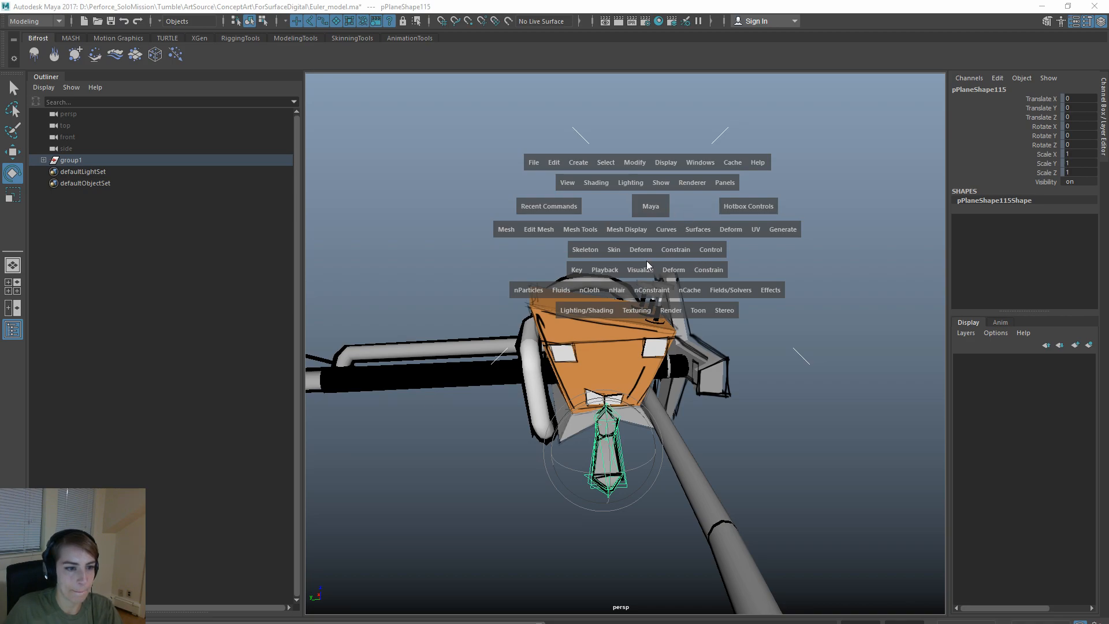
click(613, 250)
click(652, 301)
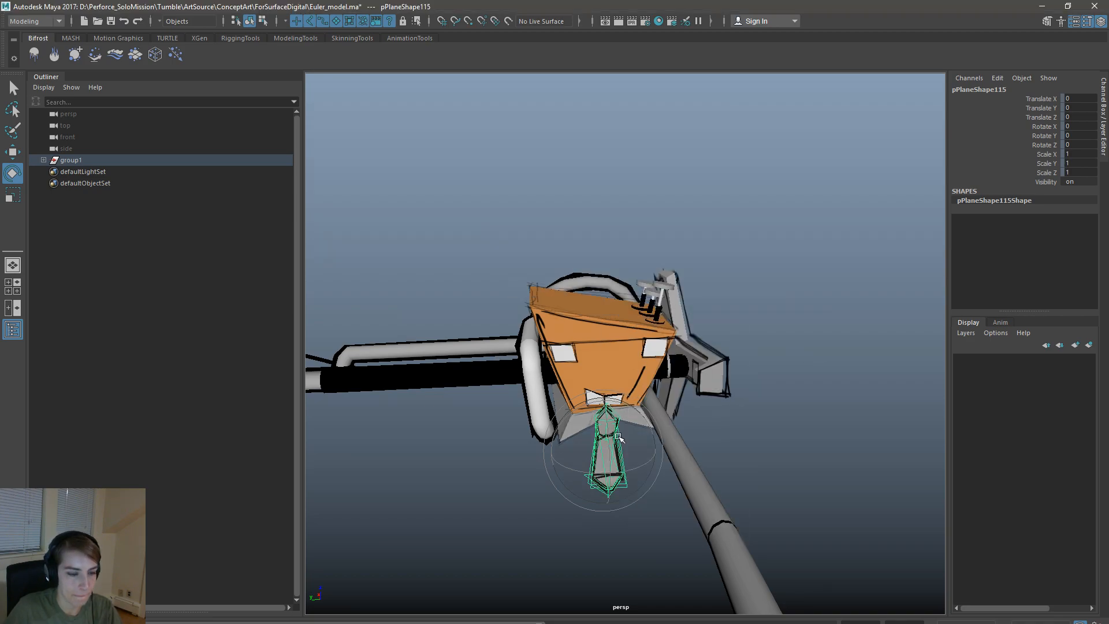
drag(1045, 97, 1048, 171)
right_click(1048, 171)
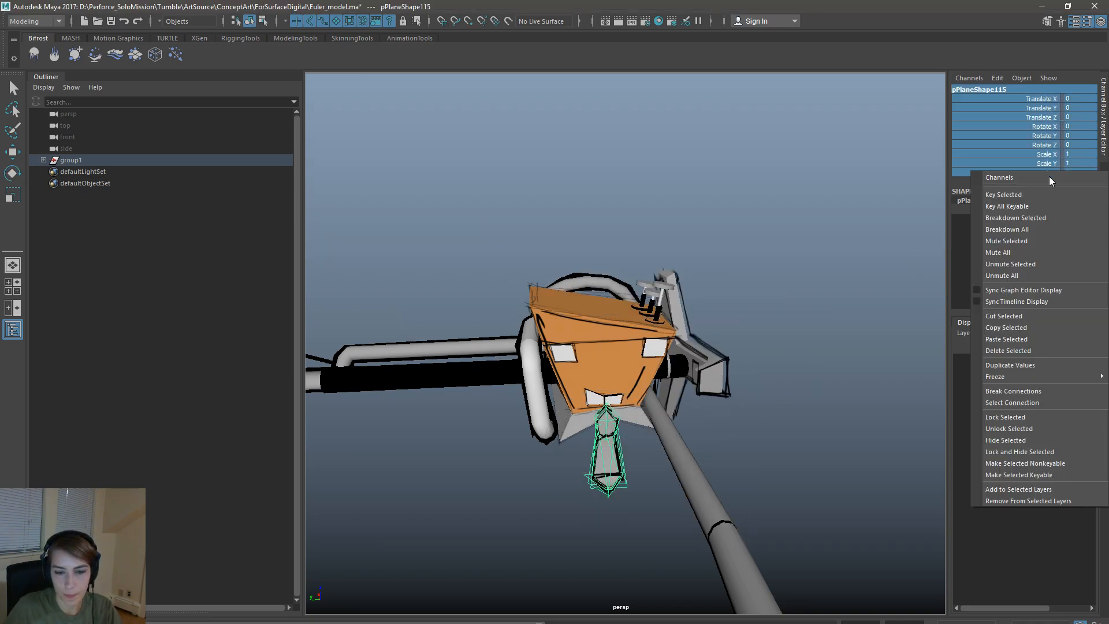
click(1052, 421)
key(e)
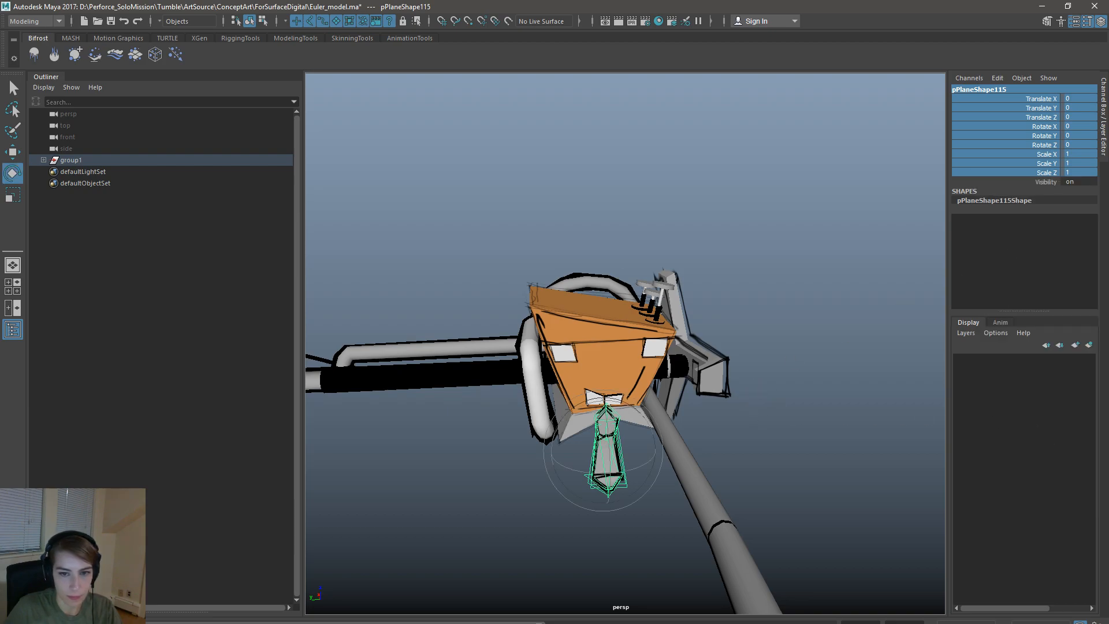
right_click(1018, 102)
click(1023, 355)
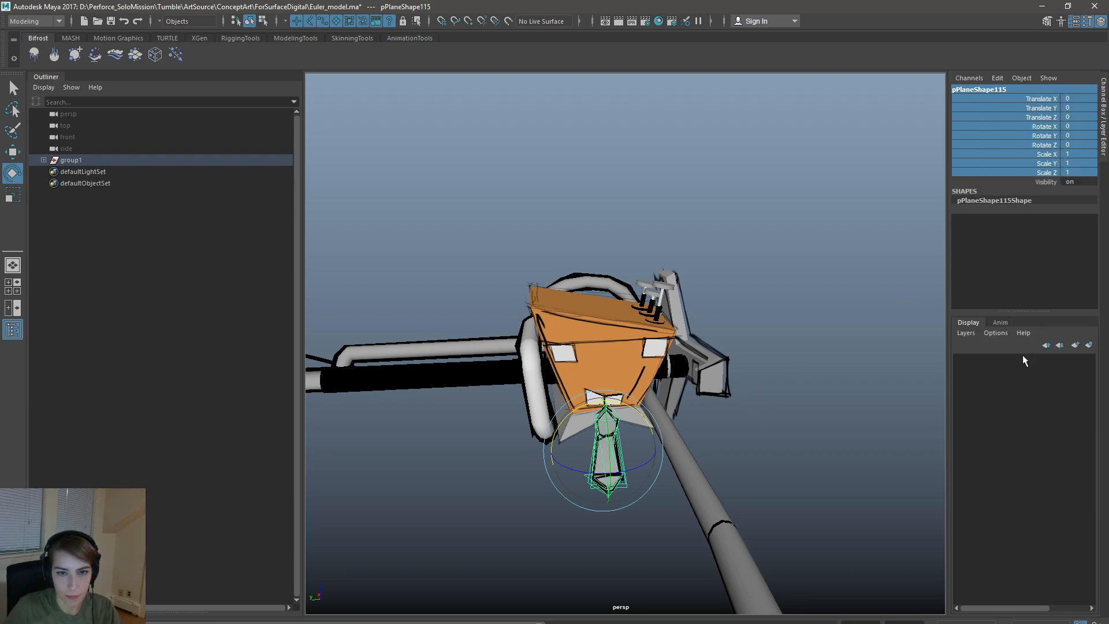
- Rotate the tie to about -5.8 on X and move it to about -4.9 on Y, beneath the collar
drag(613, 396, 624, 400)
key(w)
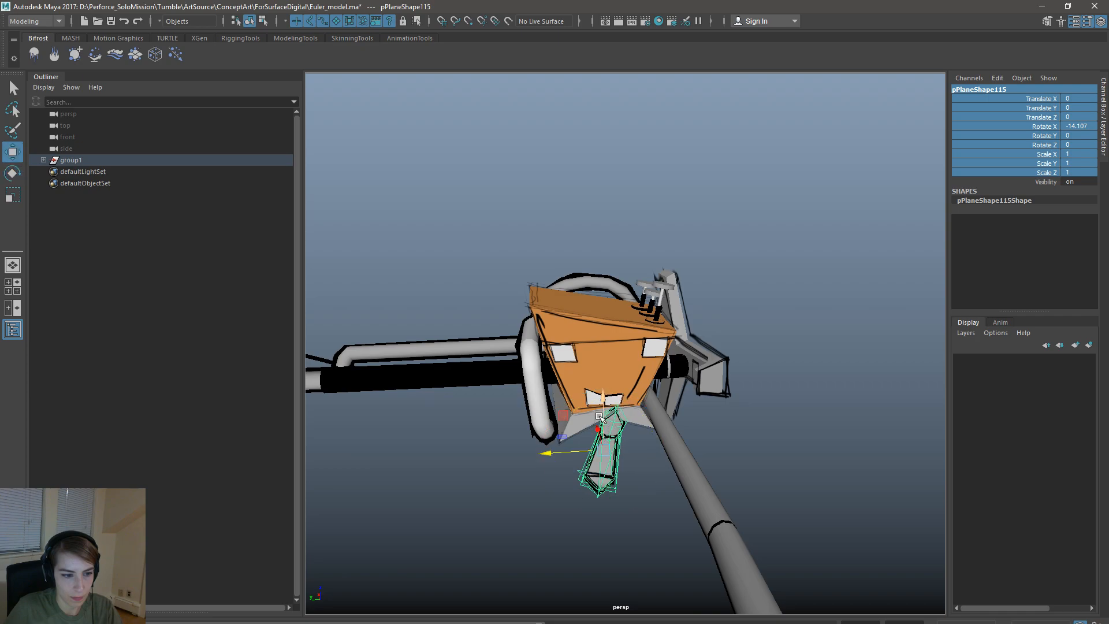
drag(555, 449, 548, 450)
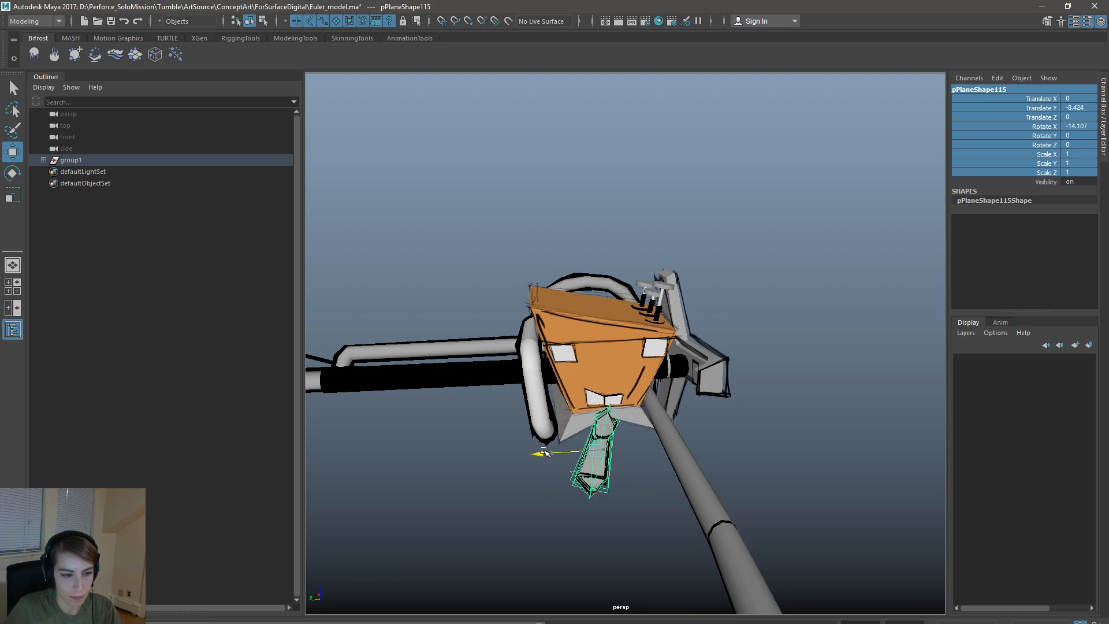
key(e)
drag(626, 400, 617, 412)
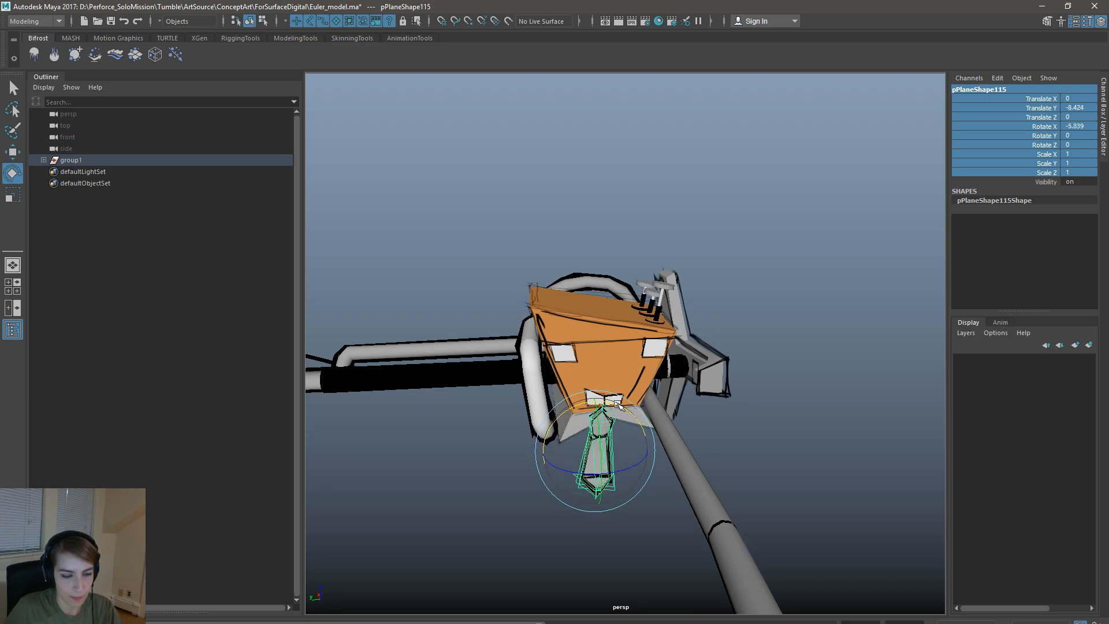
key(w)
drag(569, 446, 571, 449)
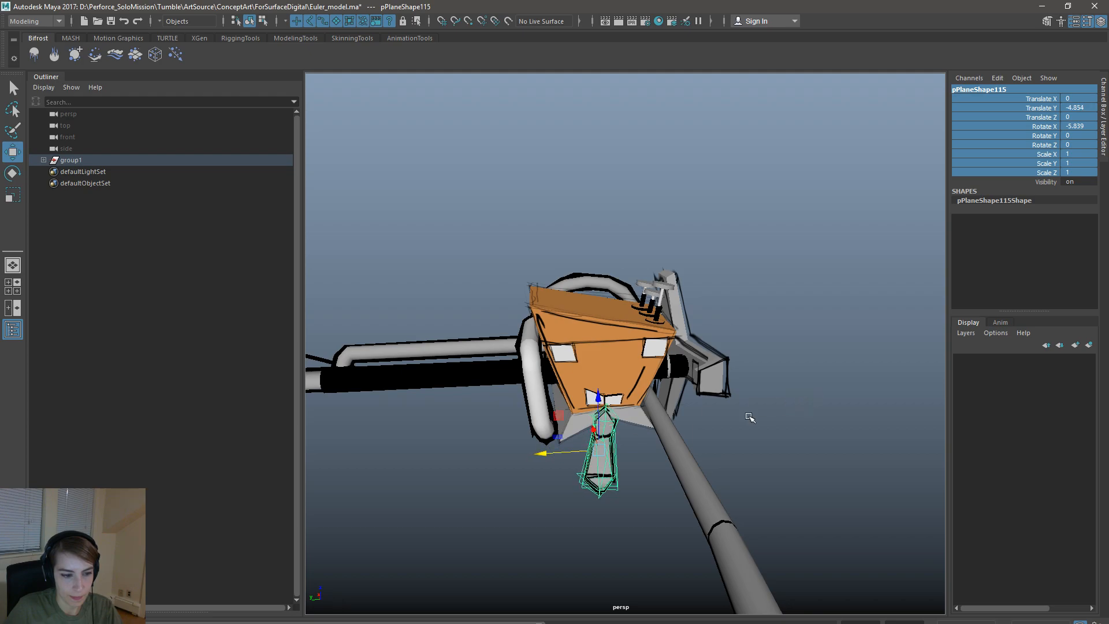
- Select the vertices at the tie's lower end, shift them sideways toward the slide, and return to object selection
click(775, 407)
right_drag(611, 438, 549, 363)
drag(627, 517, 559, 491)
key(e)
key(w)
right_drag(607, 430, 643, 350)
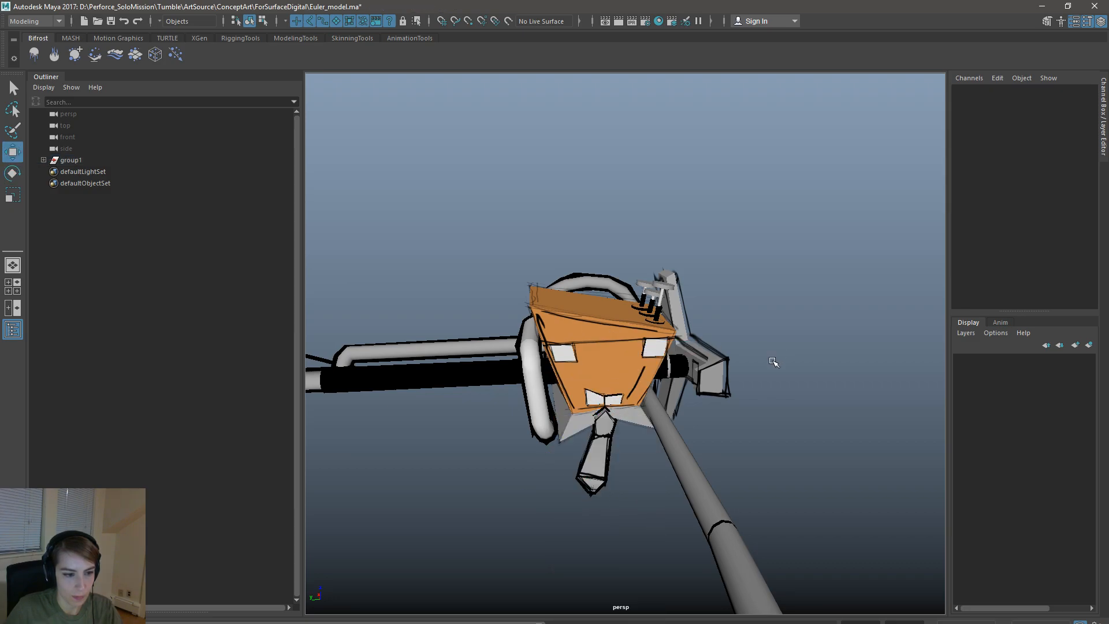
- Compare the whole trombone with its posed tie against the Photoshop key art, and return to a front view in Maya
alt+drag(774, 364, 768, 379)
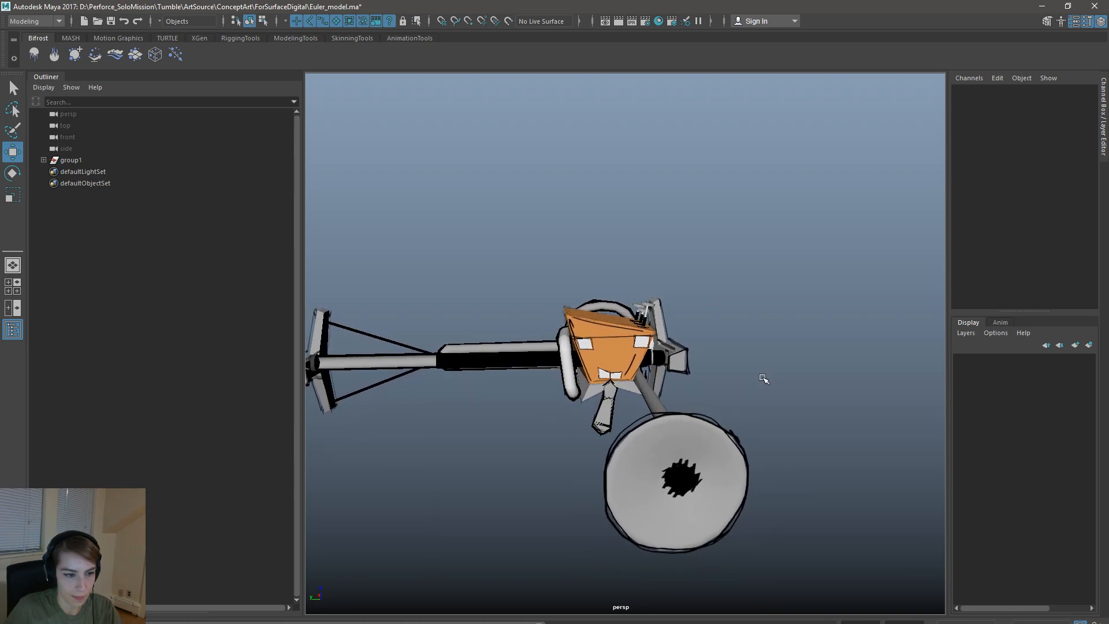
scroll(704, 366, up, 3)
alt+right_drag(705, 366, 725, 365)
key(alt+Tab)
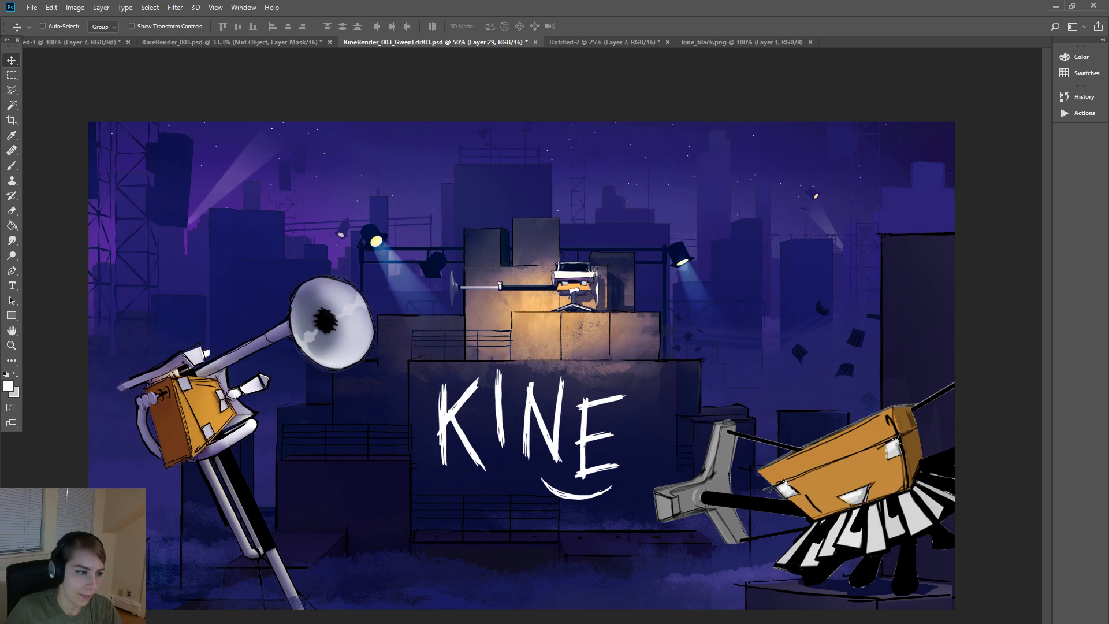
key(alt+Tab)
alt+drag(586, 465, 690, 407)
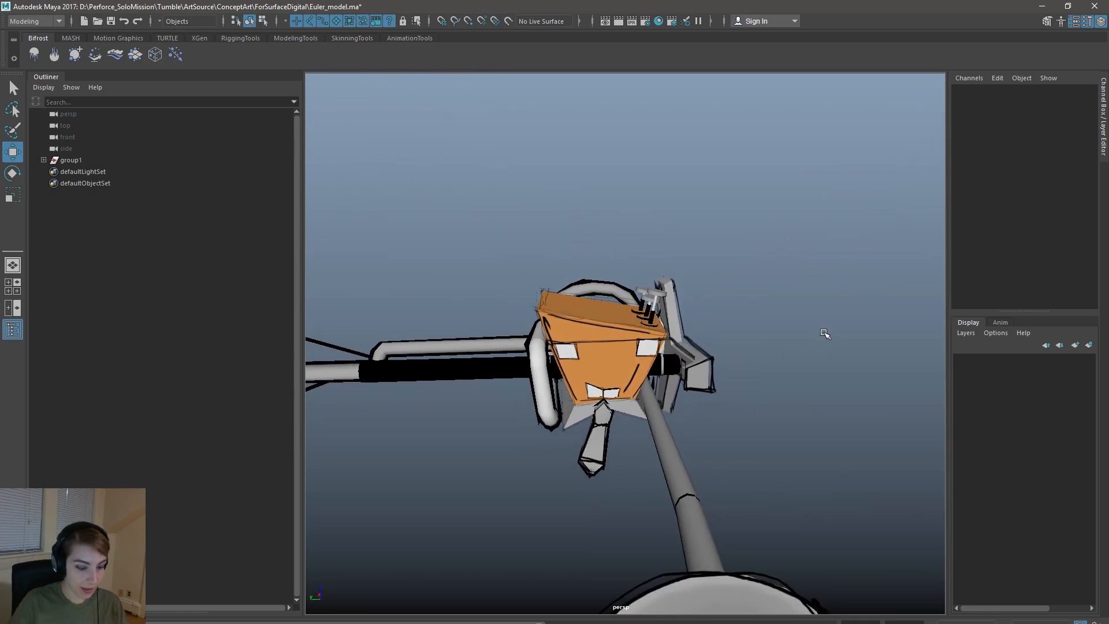
- Save the scene under the new name NewEulerModel.ma in the Drop3 folder
key(space)
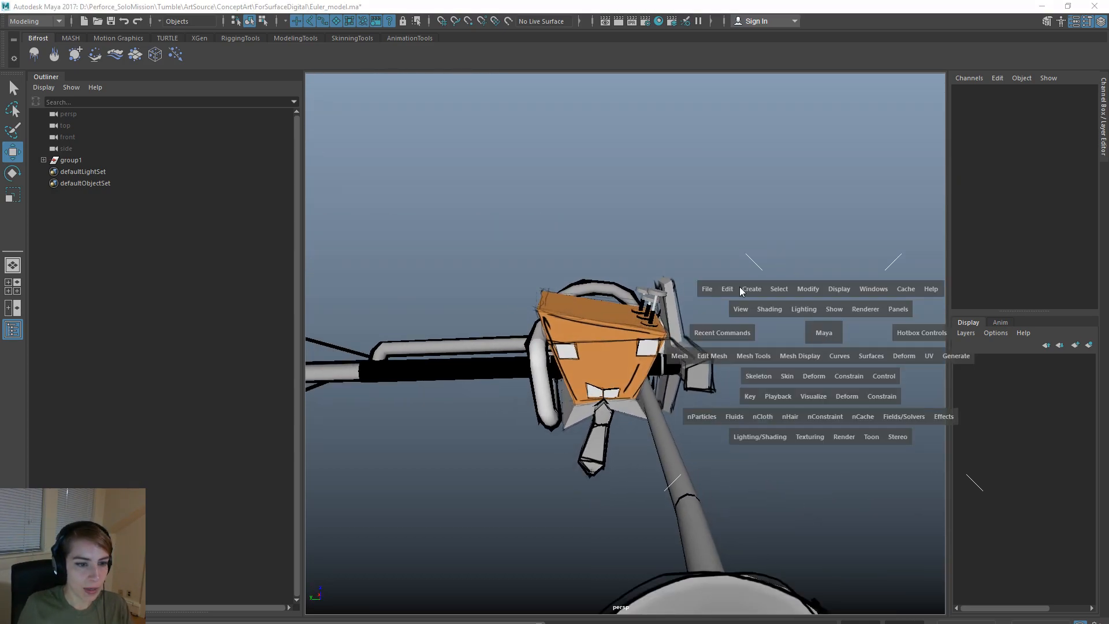
click(707, 289)
click(784, 350)
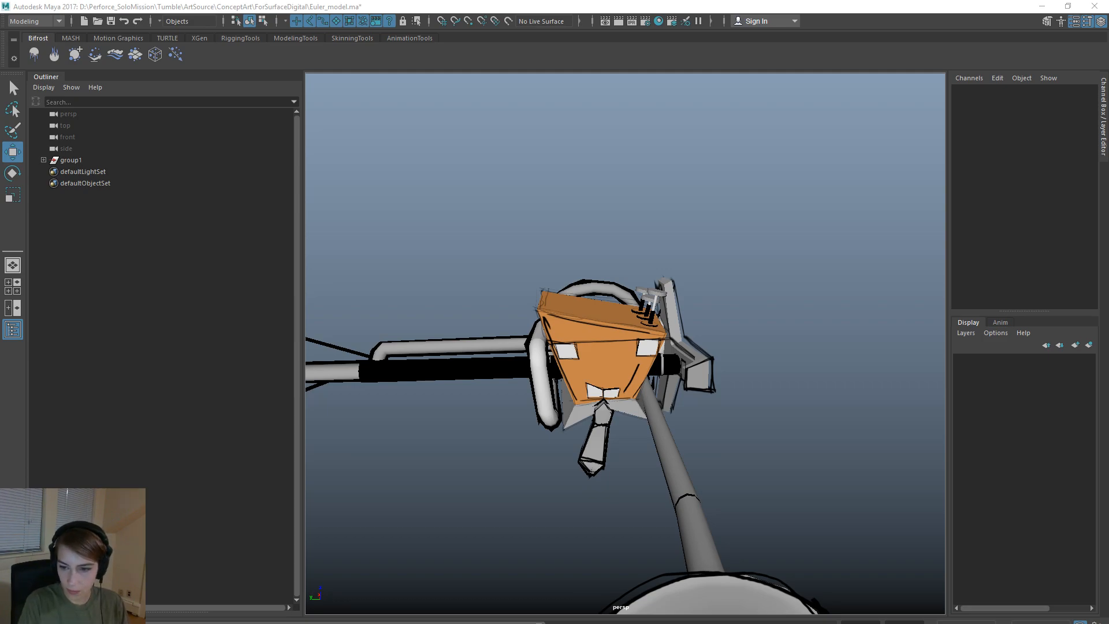
key(space)
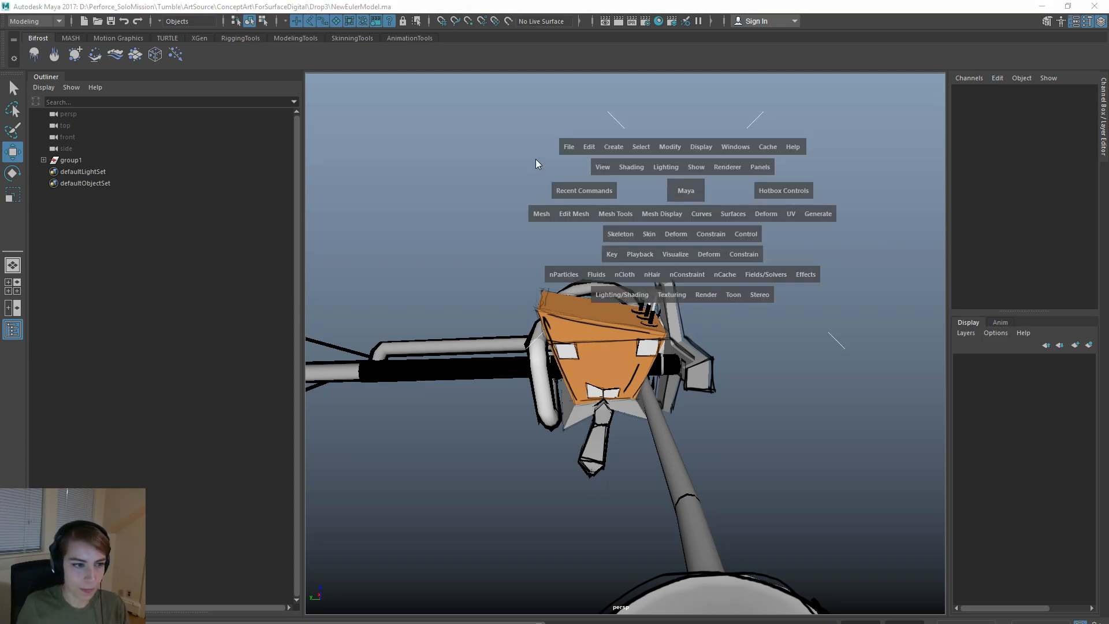
click(574, 147)
click(642, 390)
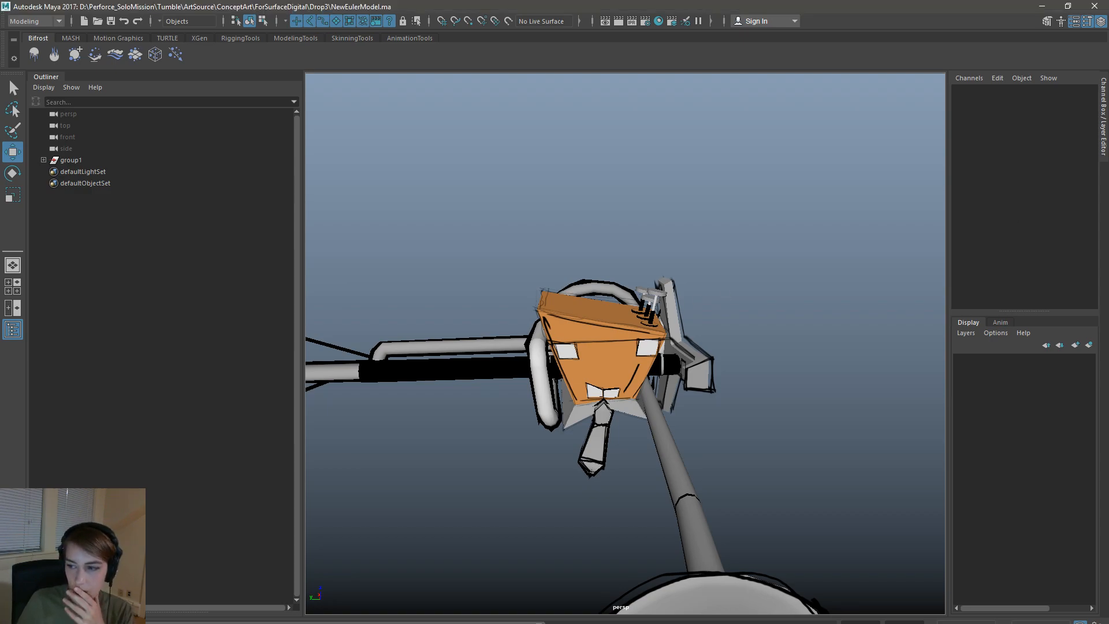
- Import Appendage_Stand_Keys.fbx from the Player\Appendages folder into the scene and select the root joint inside the imported group
key(space)
click(598, 161)
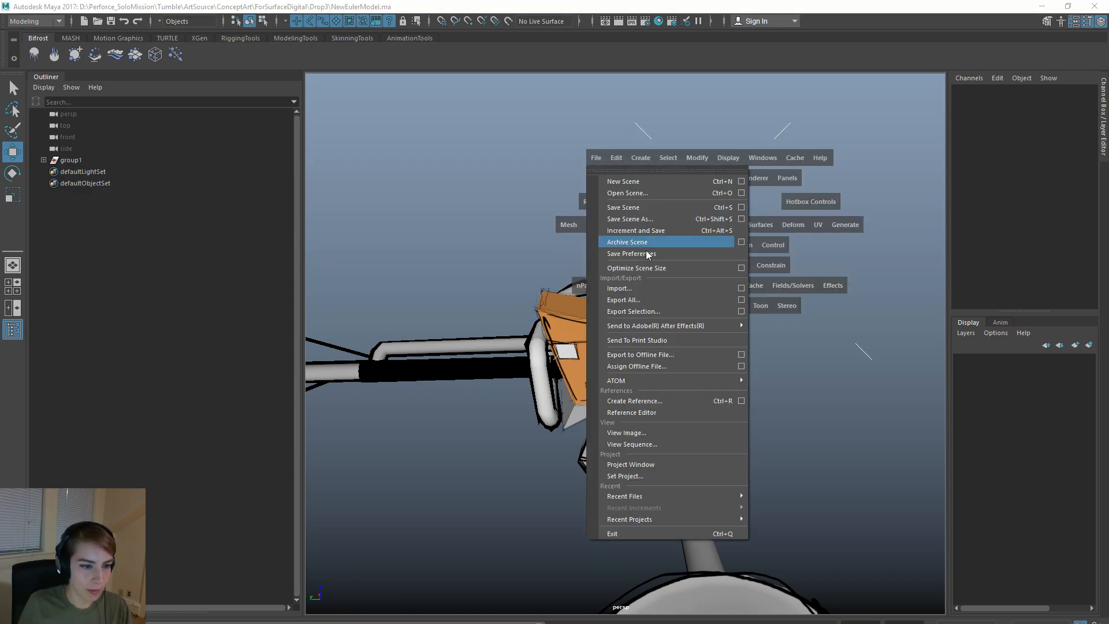
click(660, 290)
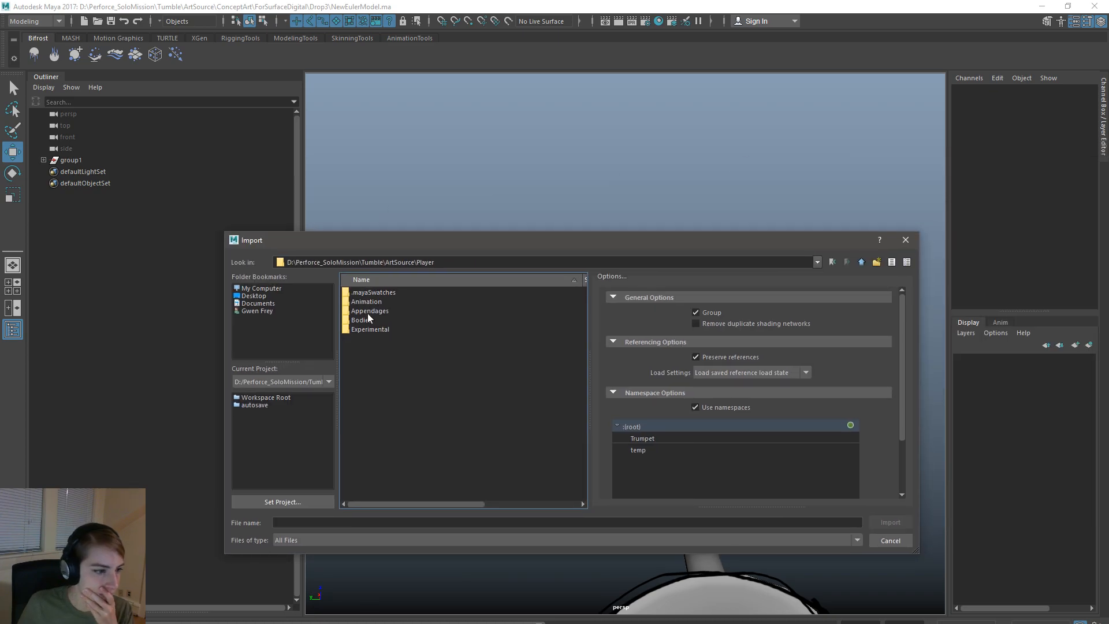
double_click(370, 313)
click(423, 433)
scroll(430, 426, down, 5)
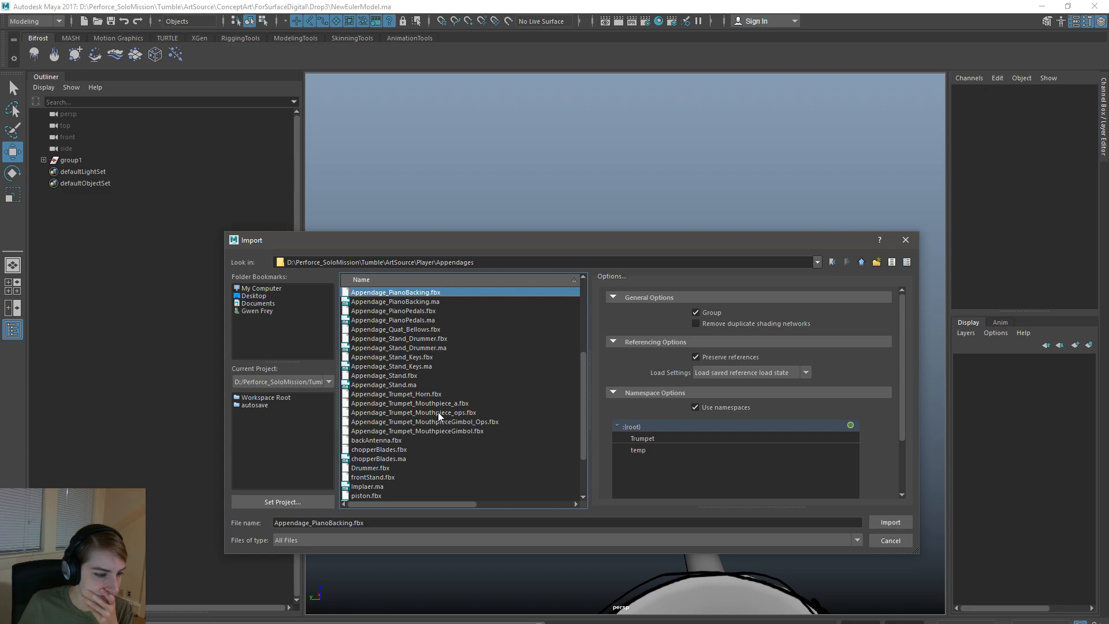
scroll(438, 411, up, 3)
click(435, 429)
click(432, 440)
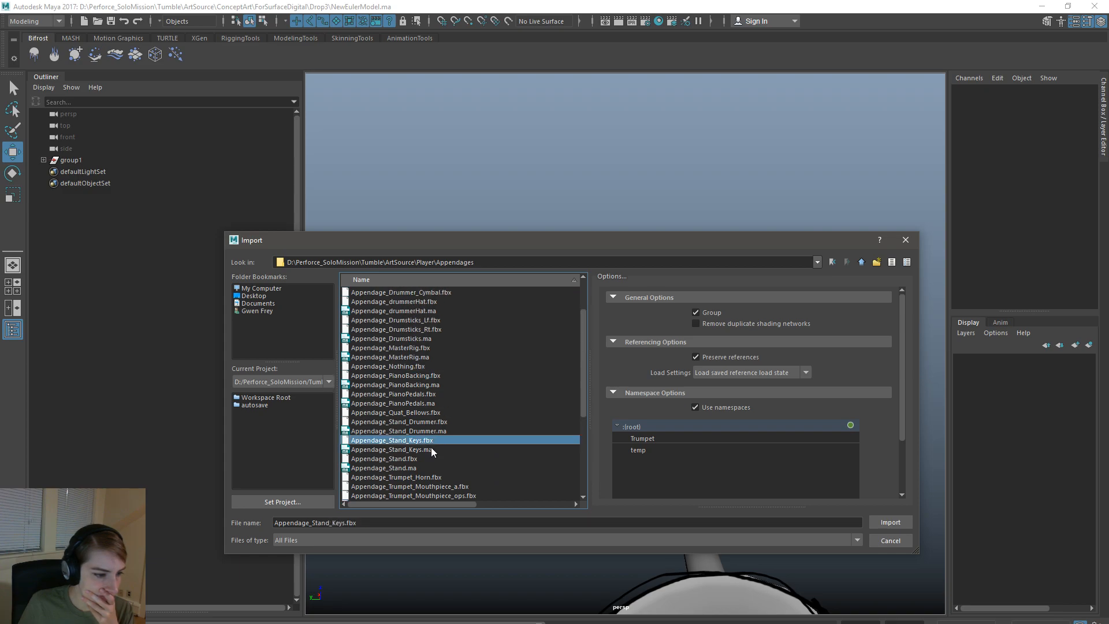
double_click(437, 440)
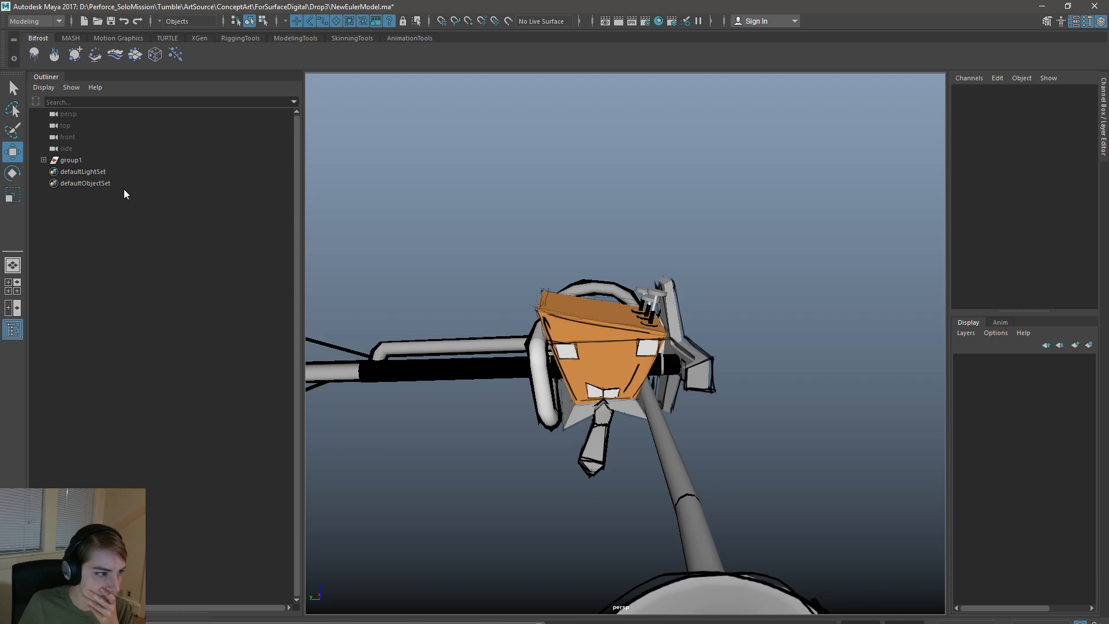
click(44, 172)
click(98, 183)
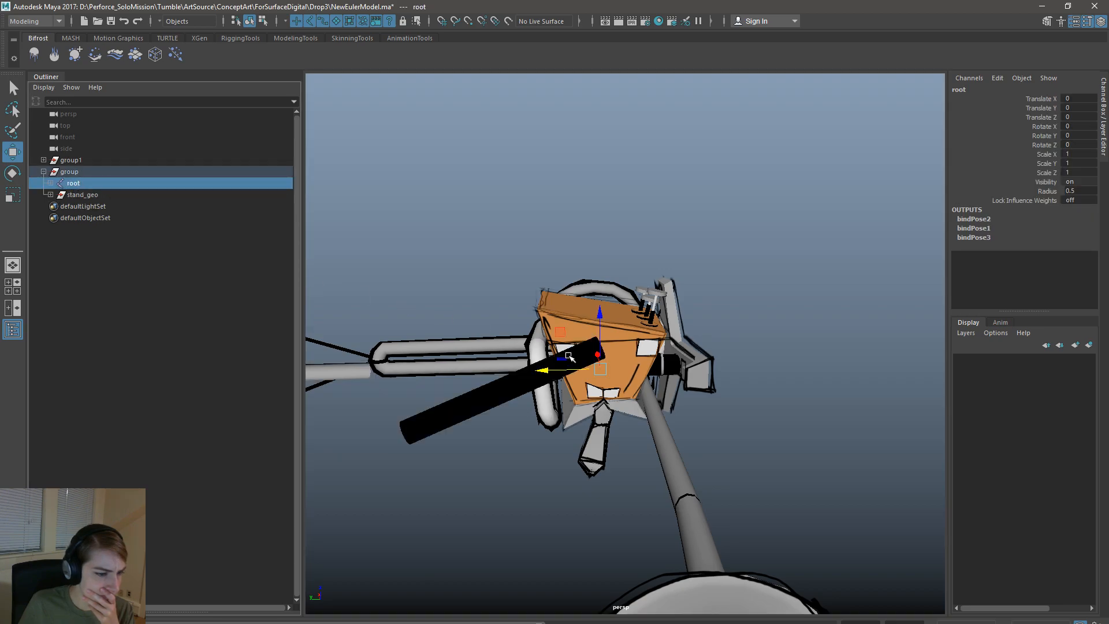
- Examine where the imported stand_geo and its root joint sit relative to the character model
scroll(569, 358, down, 5)
scroll(578, 351, up, 3)
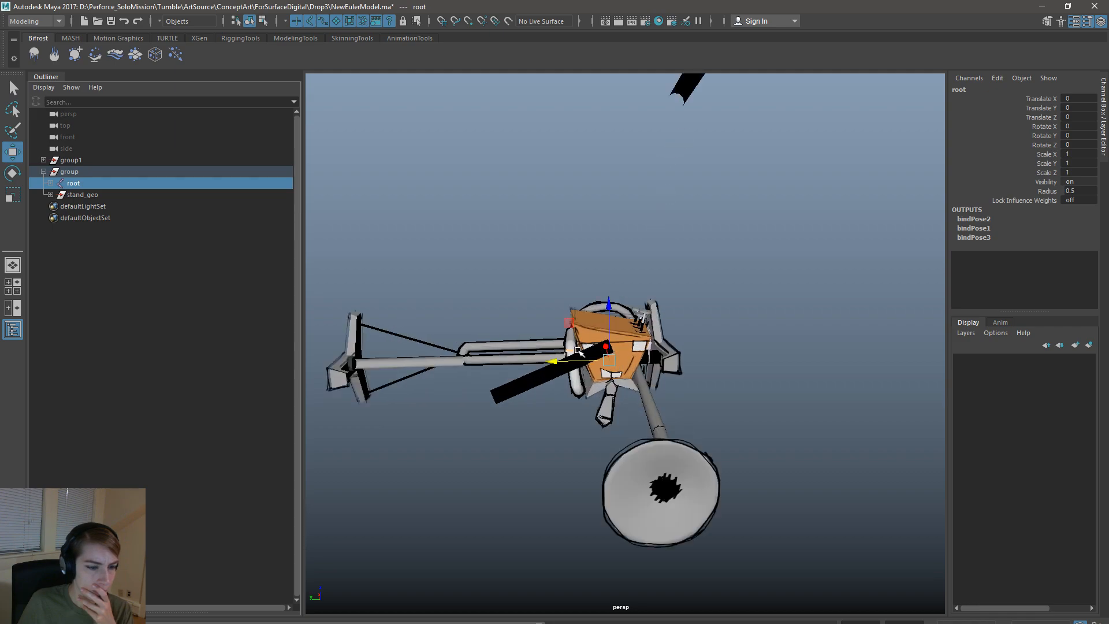
scroll(577, 350, down, 2)
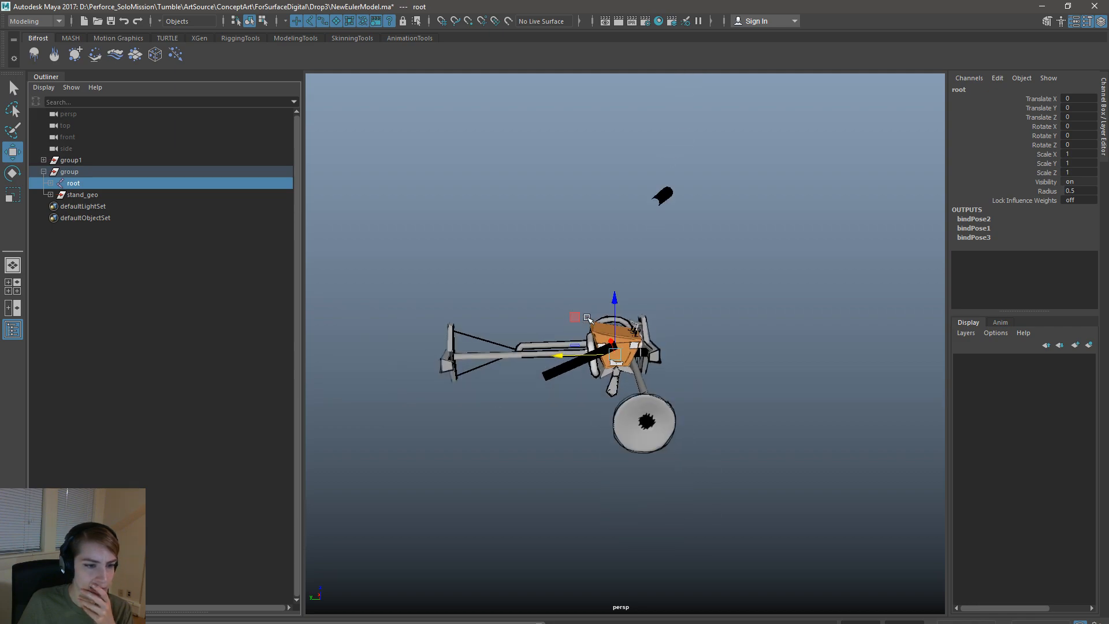
click(652, 234)
key(space)
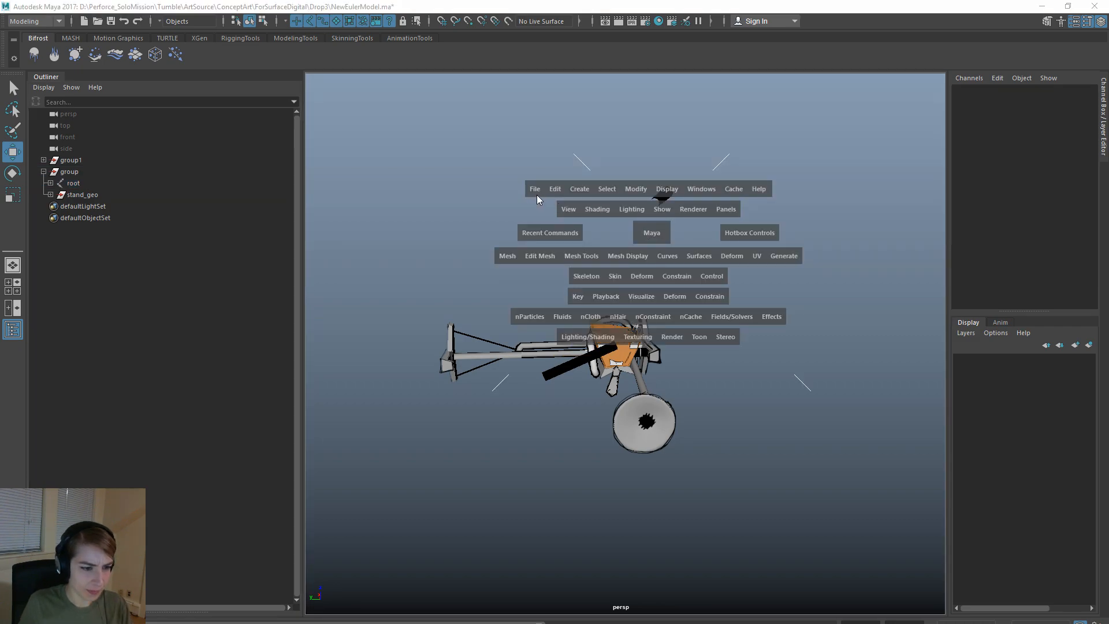
click(145, 195)
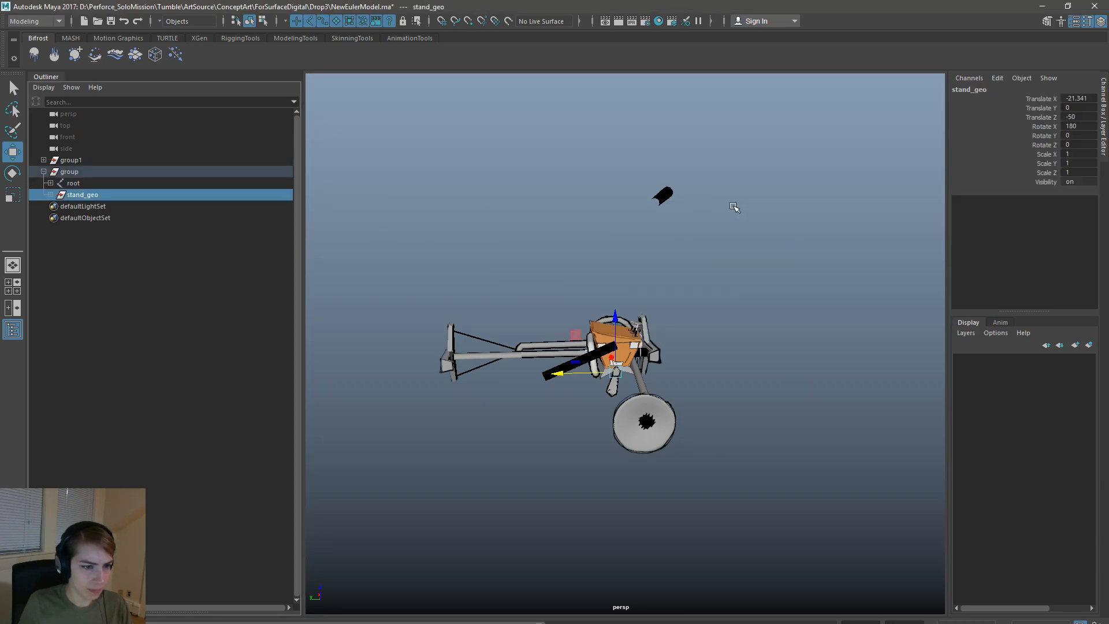
click(644, 204)
click(654, 197)
click(743, 249)
- Reopen the recent scene NewEulerModel.ma without saving the changes
key(space)
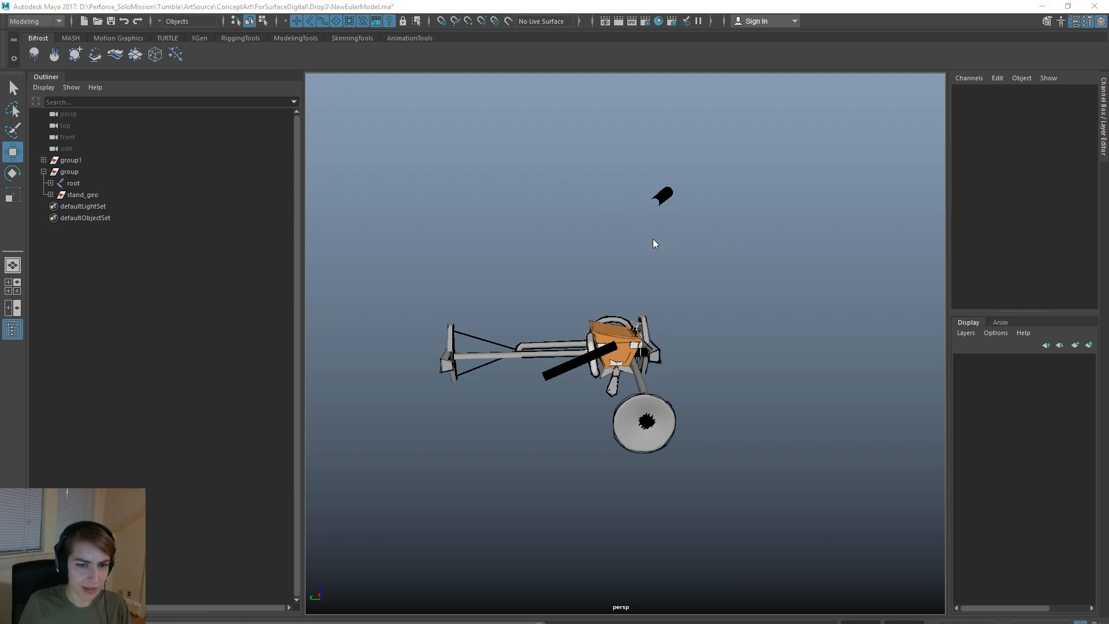
click(545, 196)
mouse_move(687, 536)
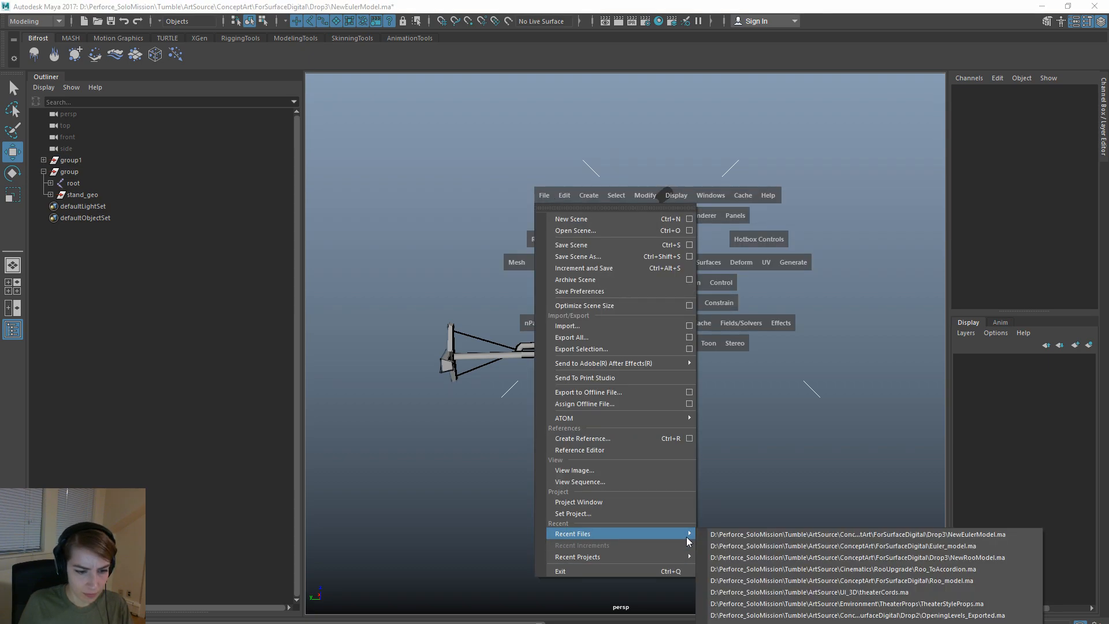
click(786, 534)
click(552, 359)
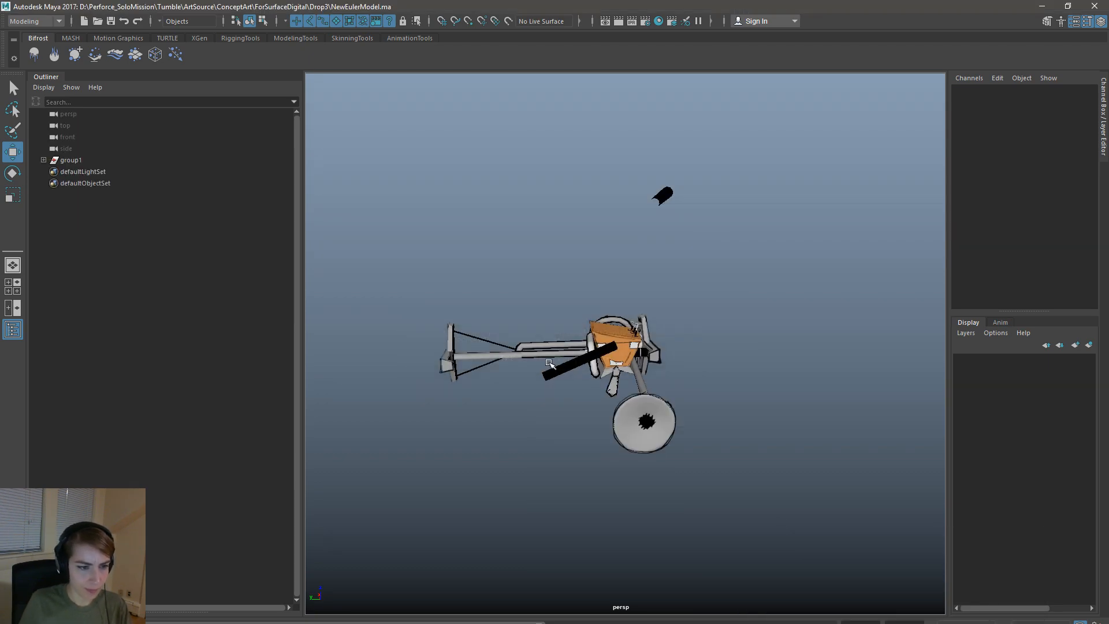
- Configure the import options to not preserve references and to merge into the temp namespace, renaming incoming objects that match
scroll(598, 354, down, 3)
key(space)
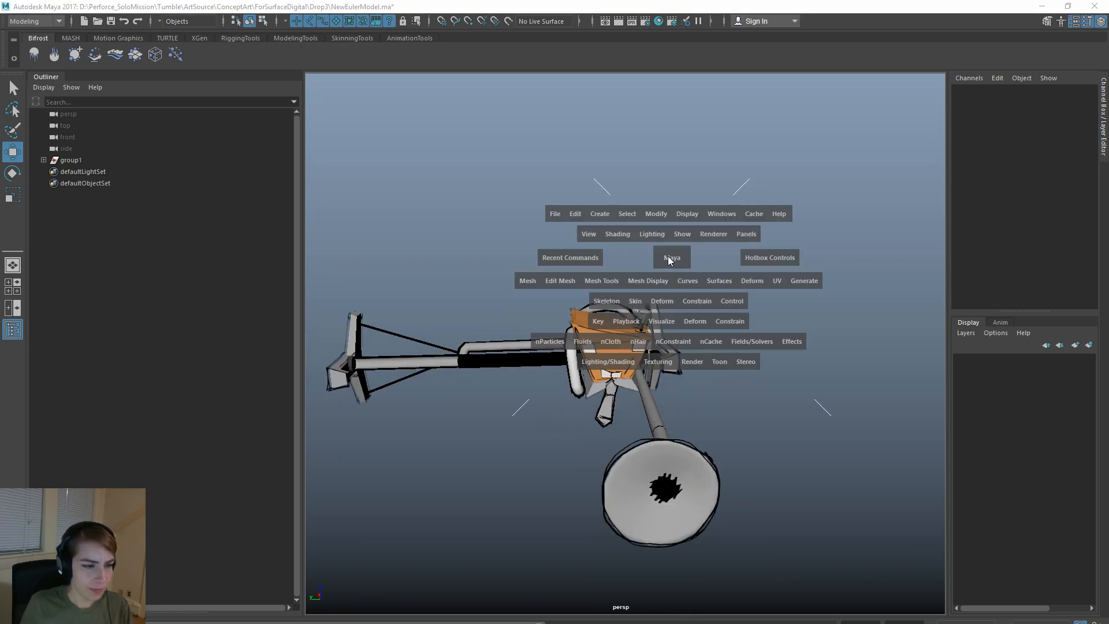
click(551, 210)
click(699, 348)
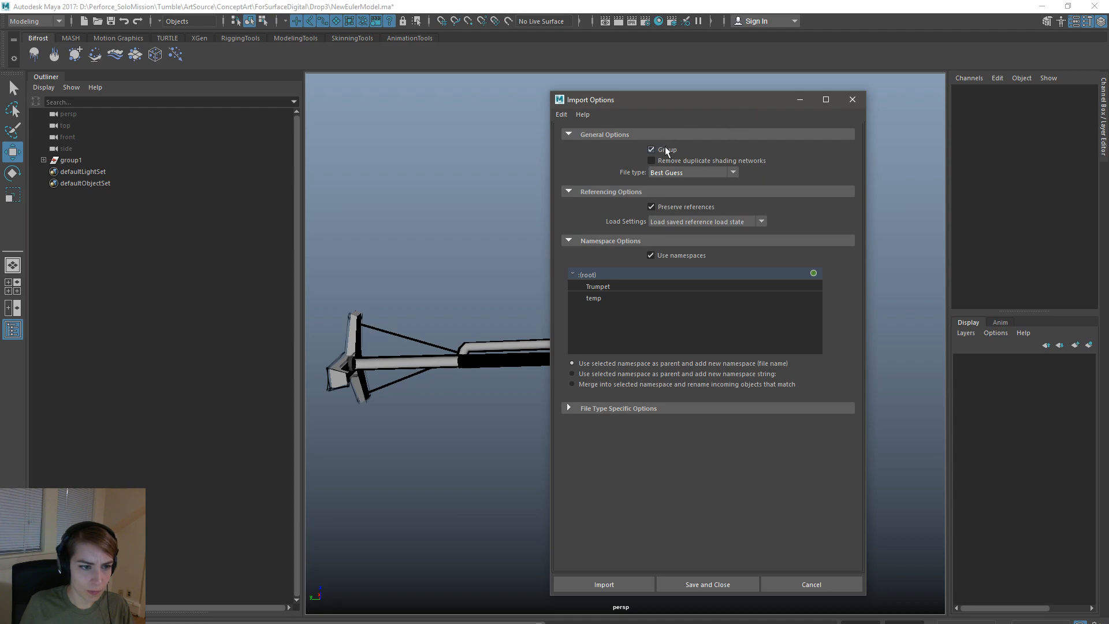
click(691, 209)
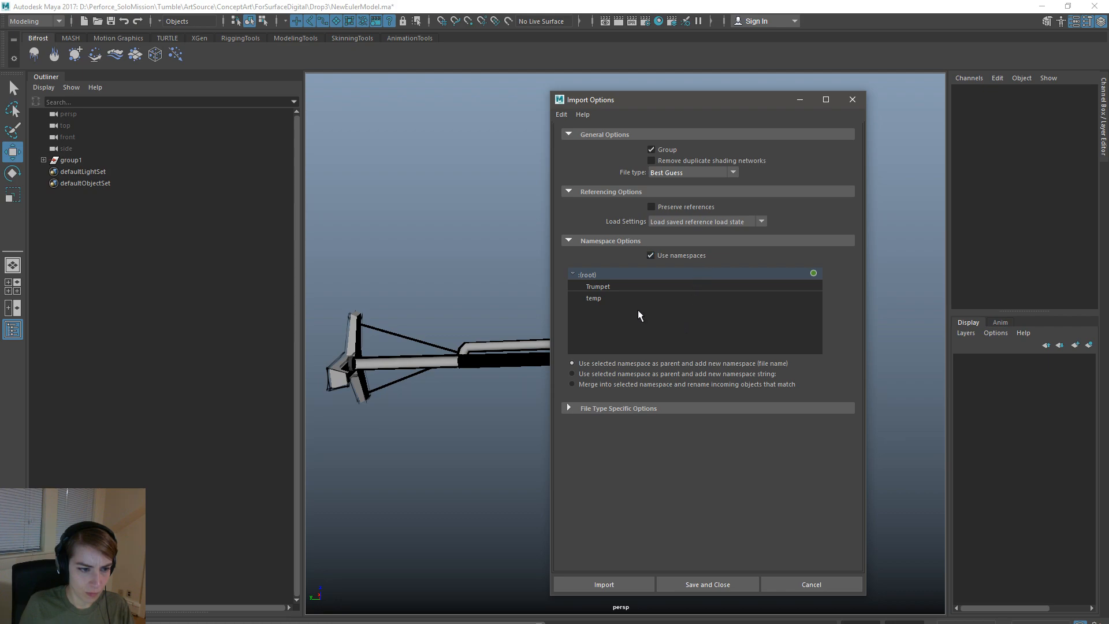
click(626, 287)
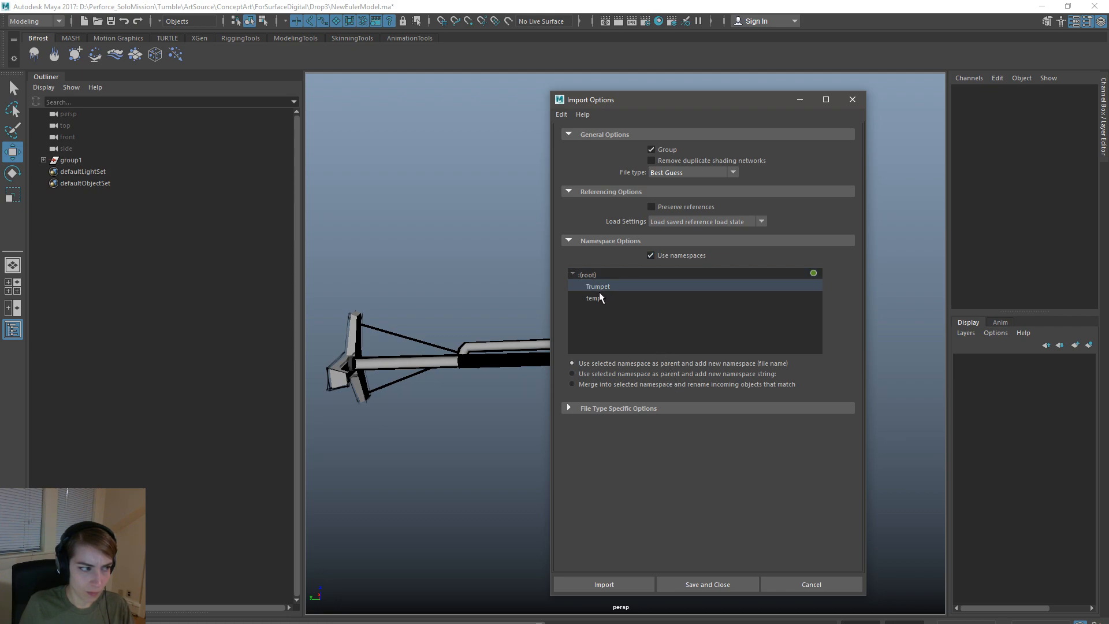
click(605, 297)
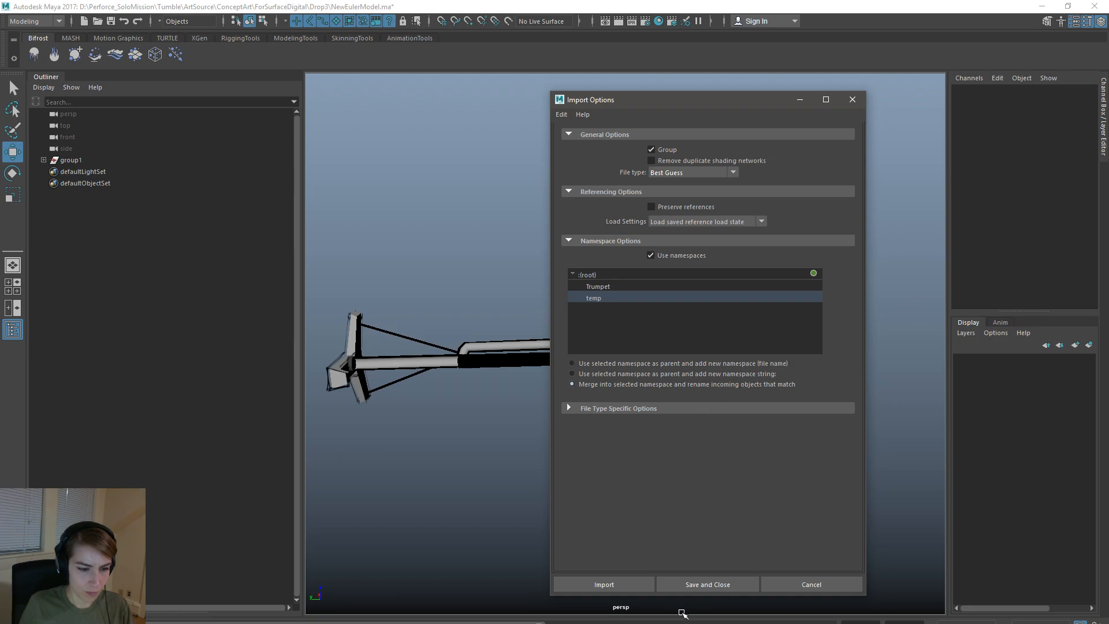
- Import the stand appendage file from the Player\Appendages folder into the character scene
click(654, 588)
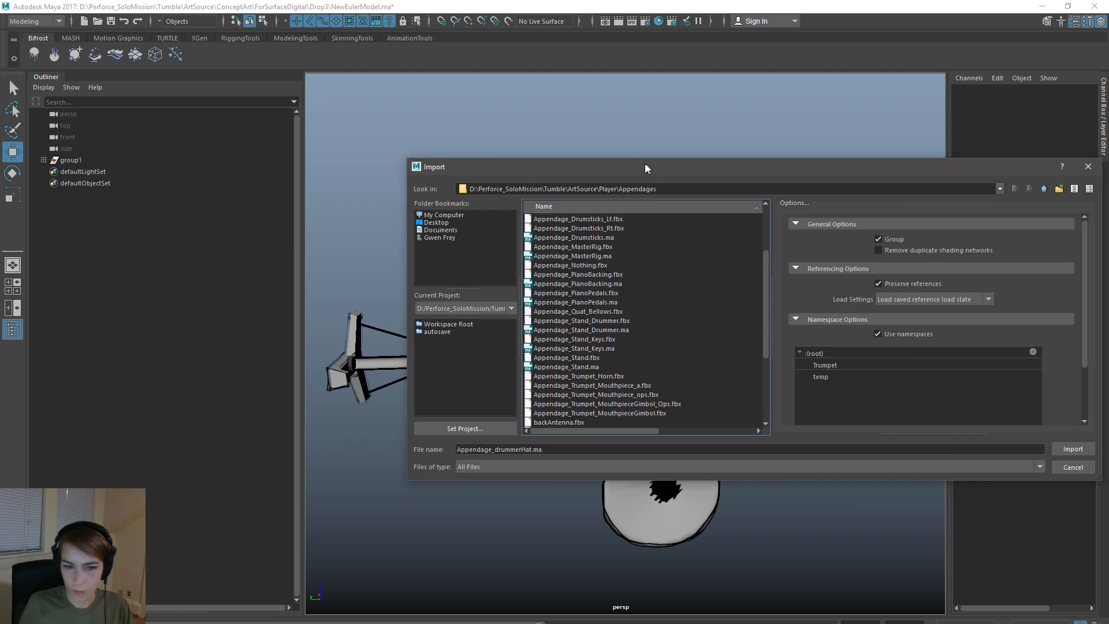
drag(642, 164, 582, 178)
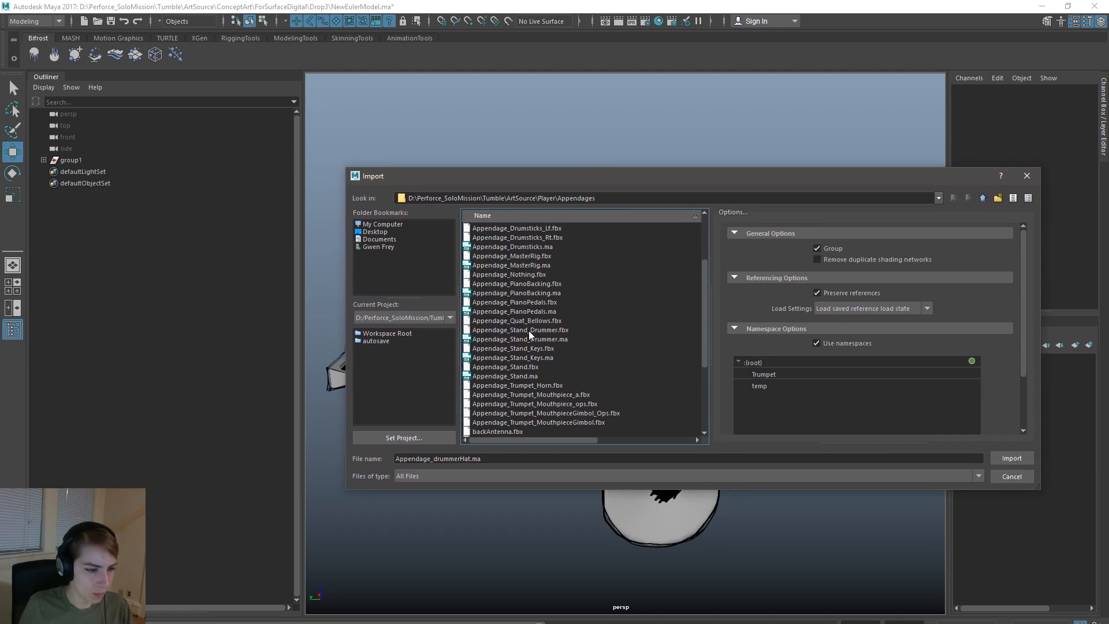
double_click(553, 352)
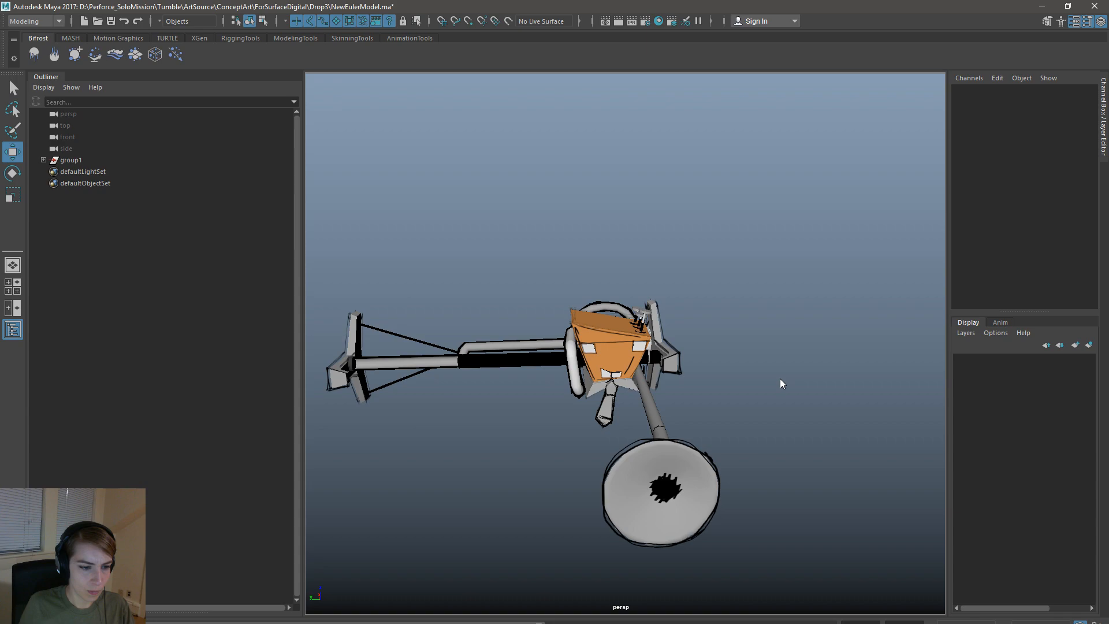
scroll(780, 375, down, 3)
scroll(721, 371, up, 1)
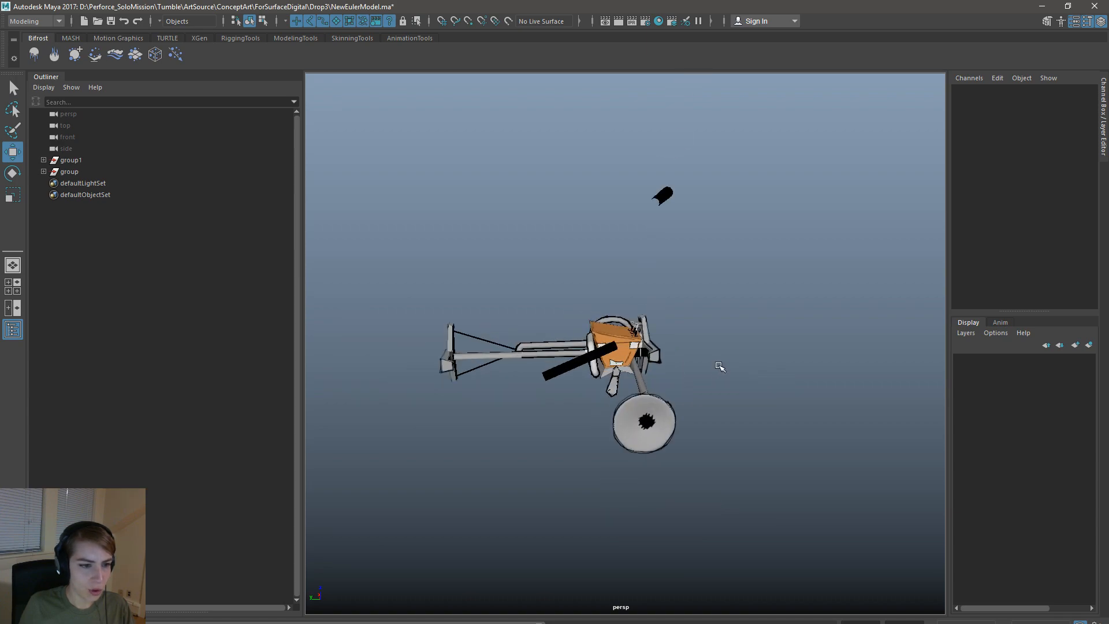
- Start a new empty scene without saving the changes to NewEulerModel.ma
key(space)
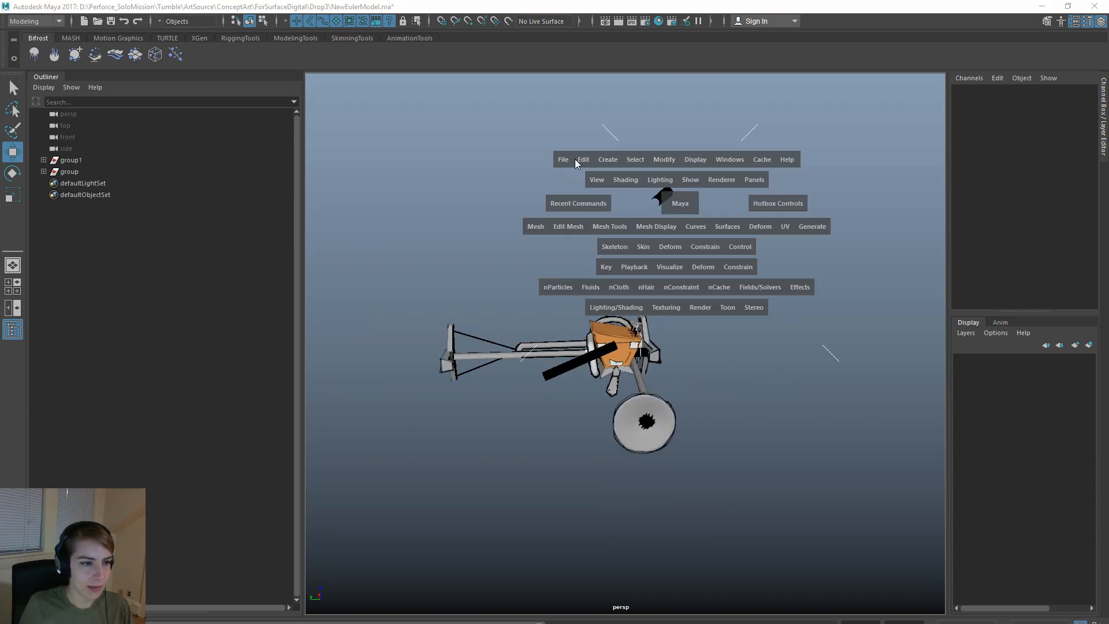
drag(574, 158, 646, 195)
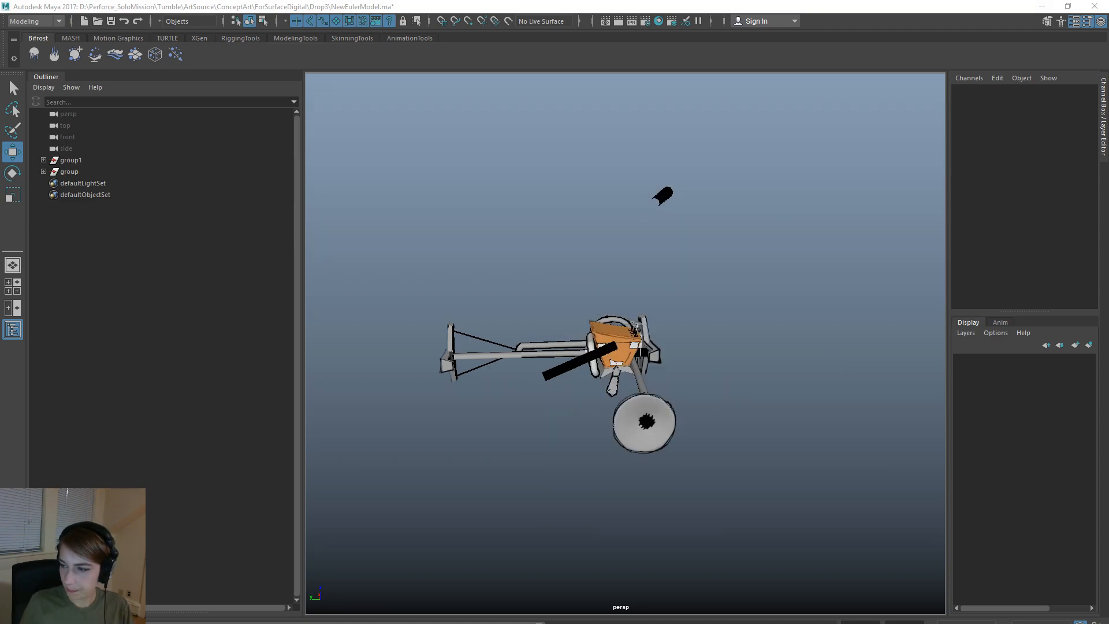
click(939, 327)
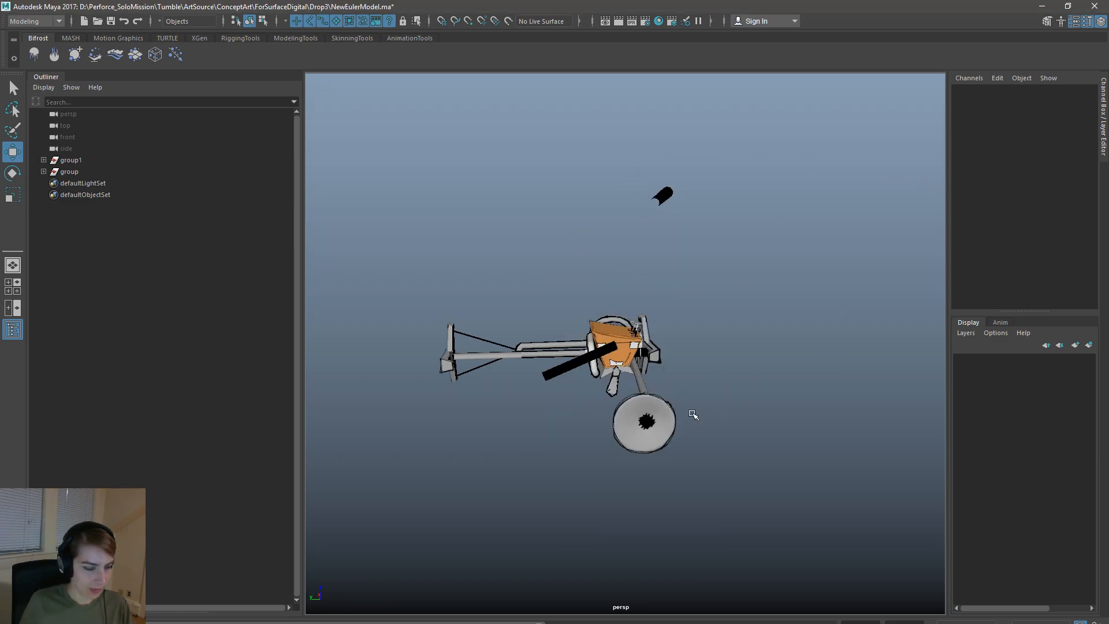
key(ctrl+n)
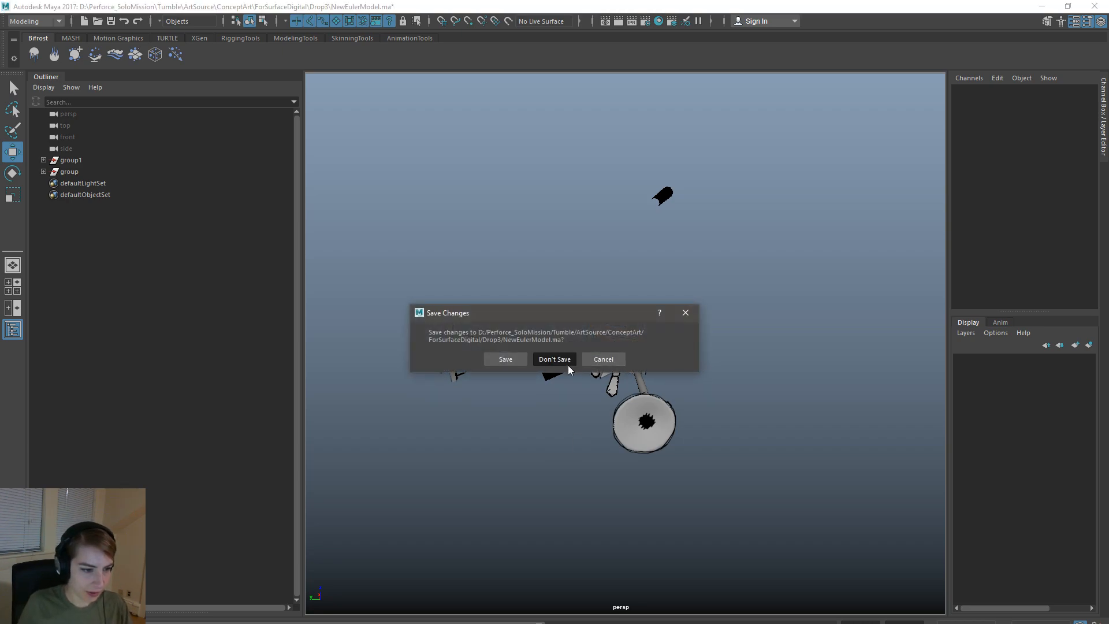
click(567, 362)
- Import the stand appendage into the empty scene and frame it in the perspective view
key(space)
click(400, 215)
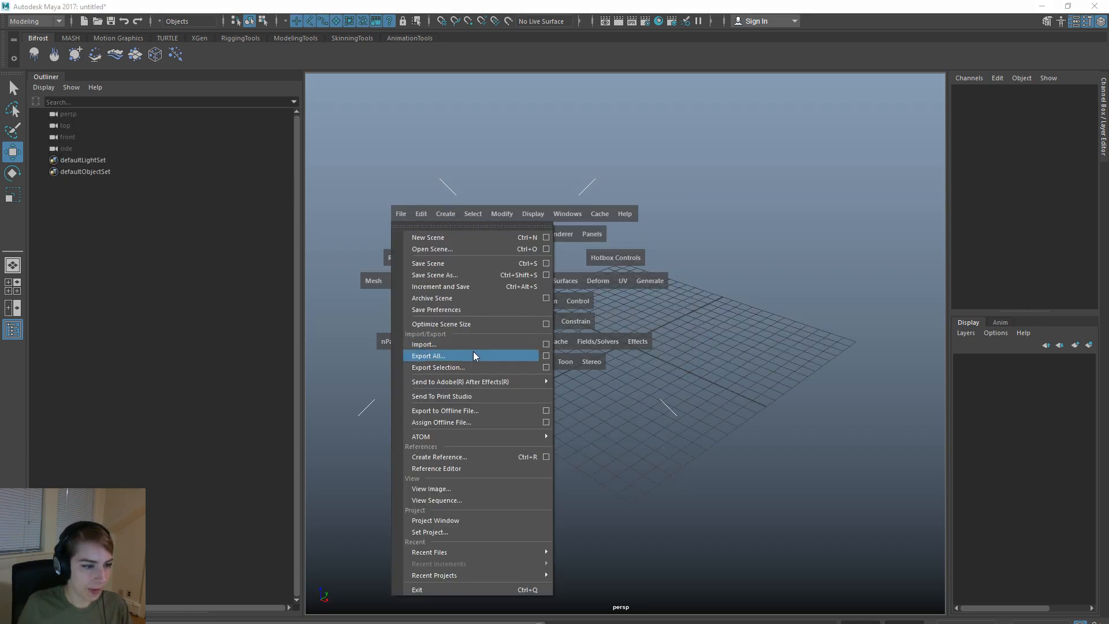
click(491, 347)
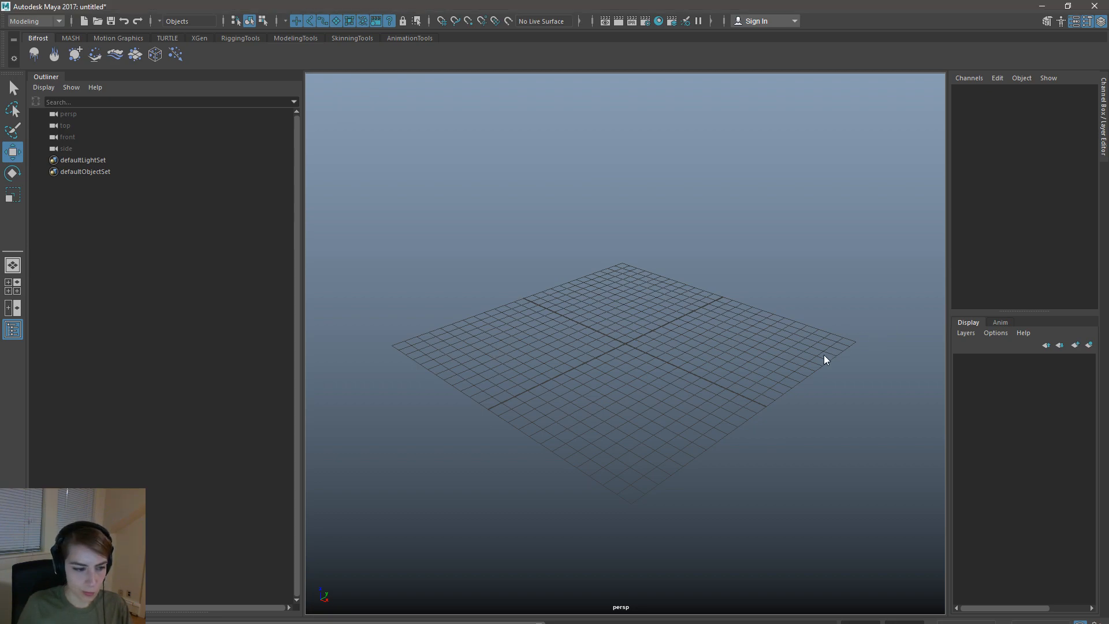
key(f)
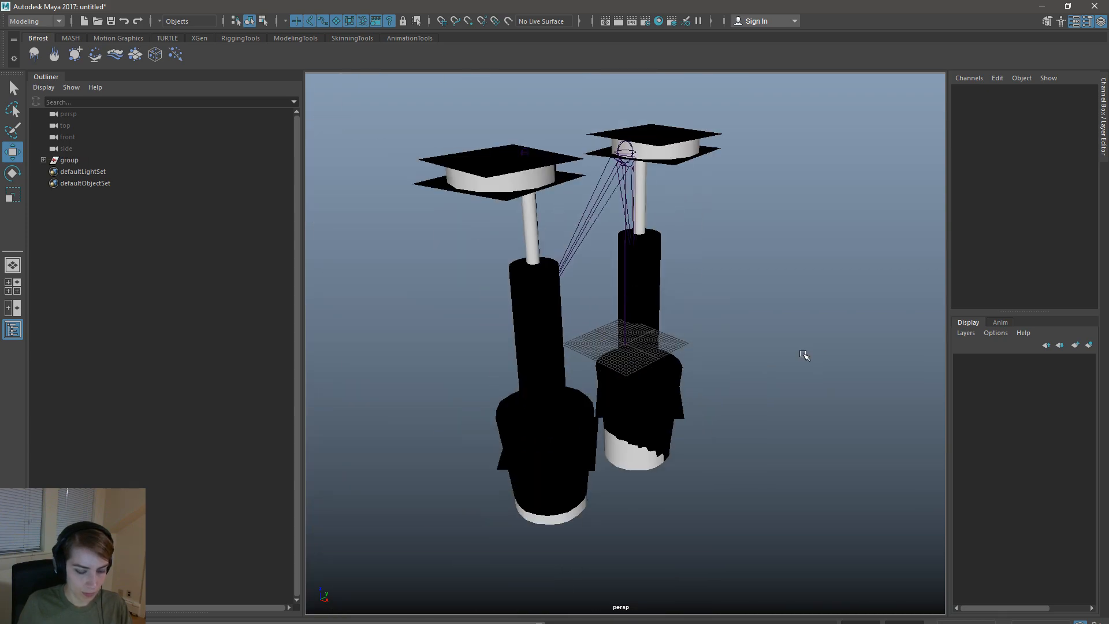
- Show the imported stands in shaded display with texture maps
key(4)
key(6)
click(592, 187)
click(599, 196)
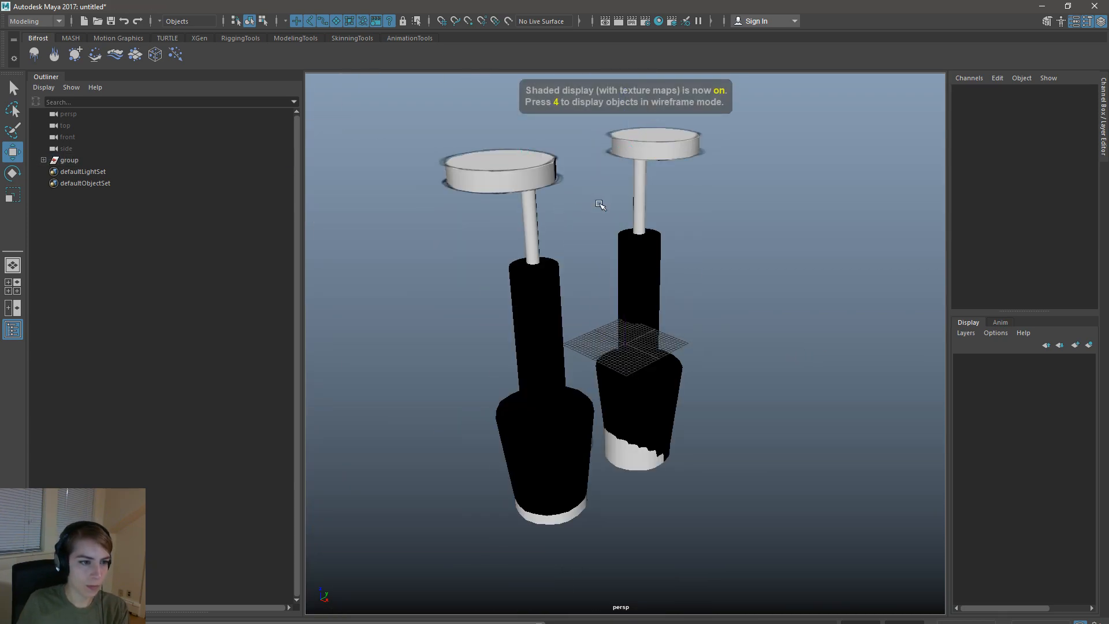
- Delete the history of all objects in the scene
scroll(714, 244, down, 3)
key(space)
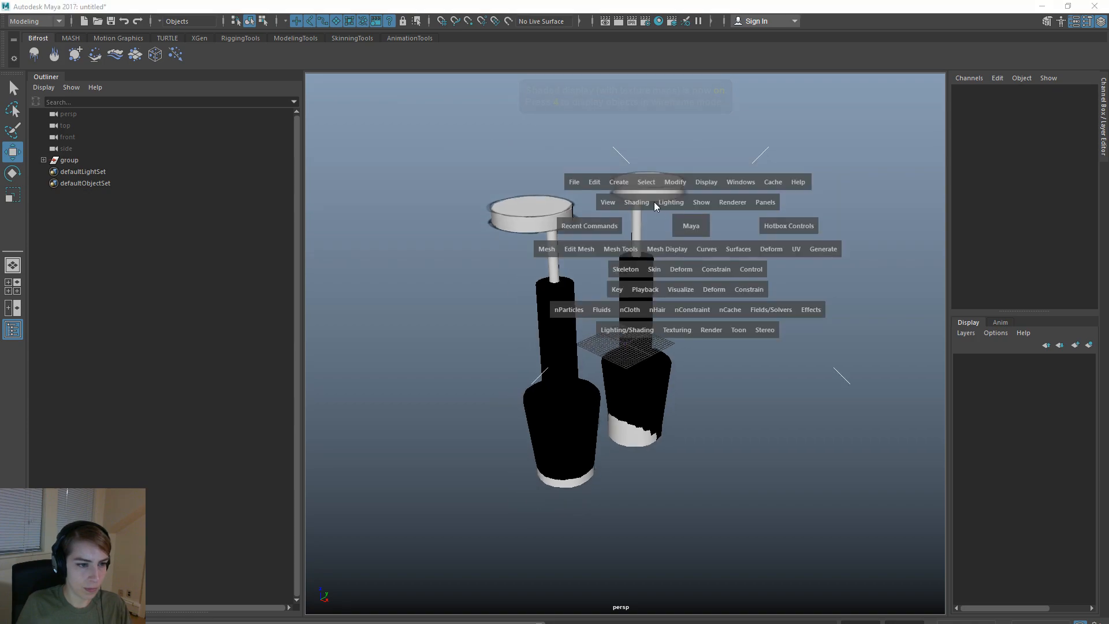
click(597, 183)
mouse_move(719, 332)
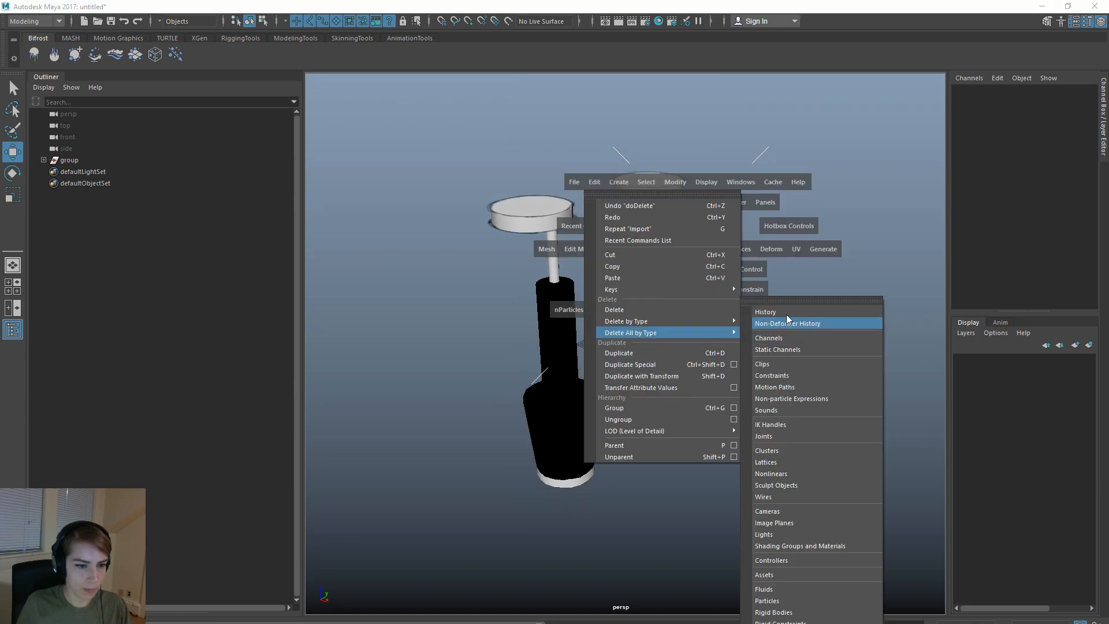
click(786, 317)
- Delete the root joint hierarchy from the imported group
click(43, 160)
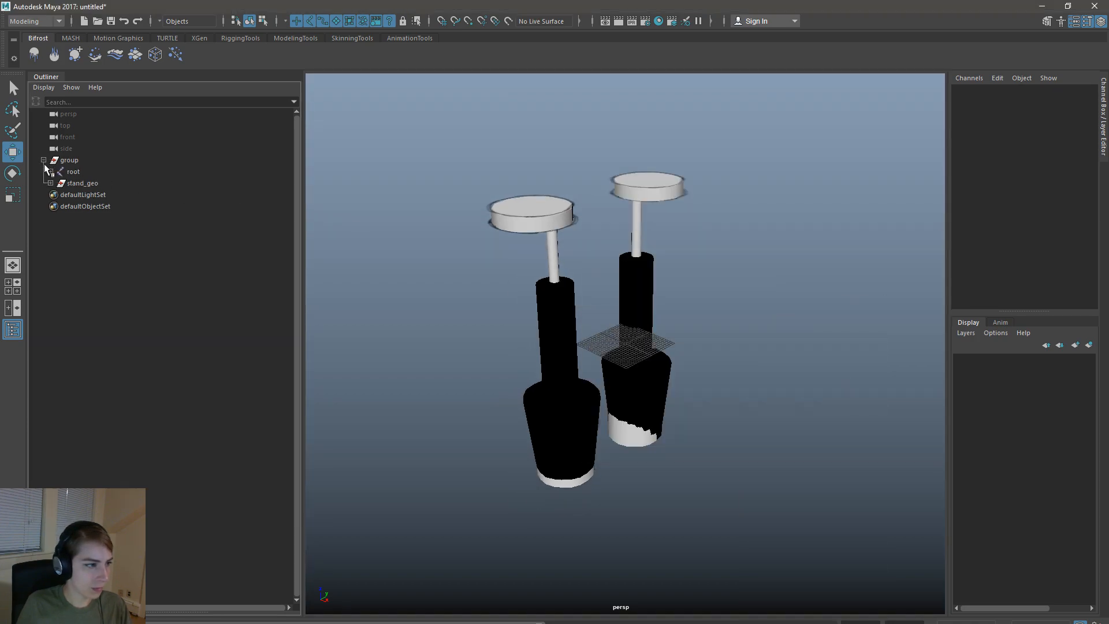
click(92, 168)
key(Delete)
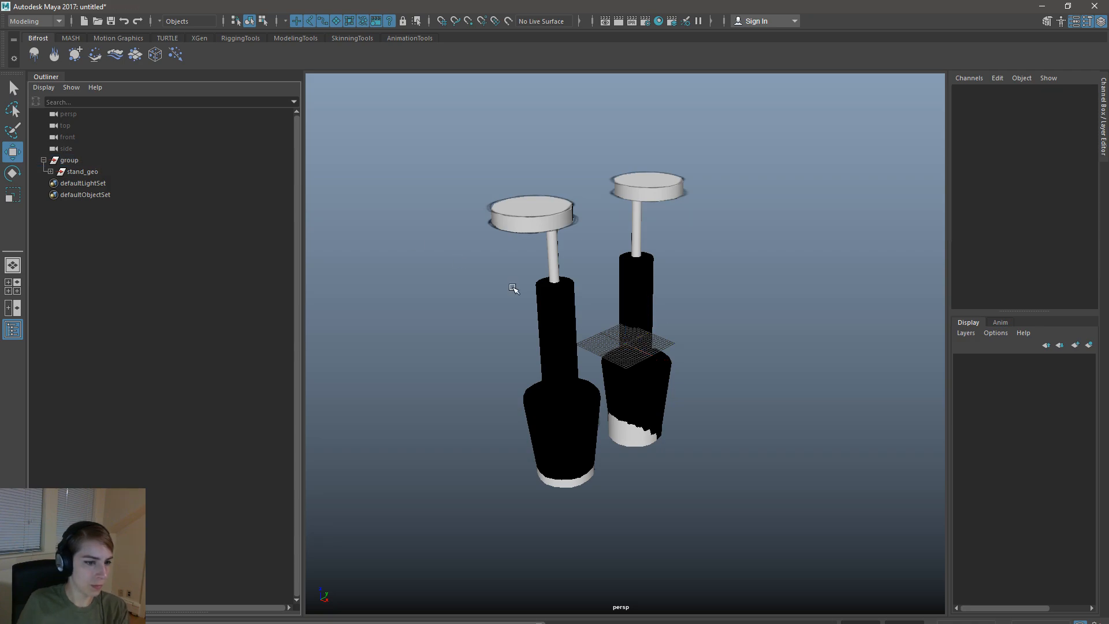
- Unparent stand_geo from the imported group and delete the empty group
click(51, 172)
click(115, 171)
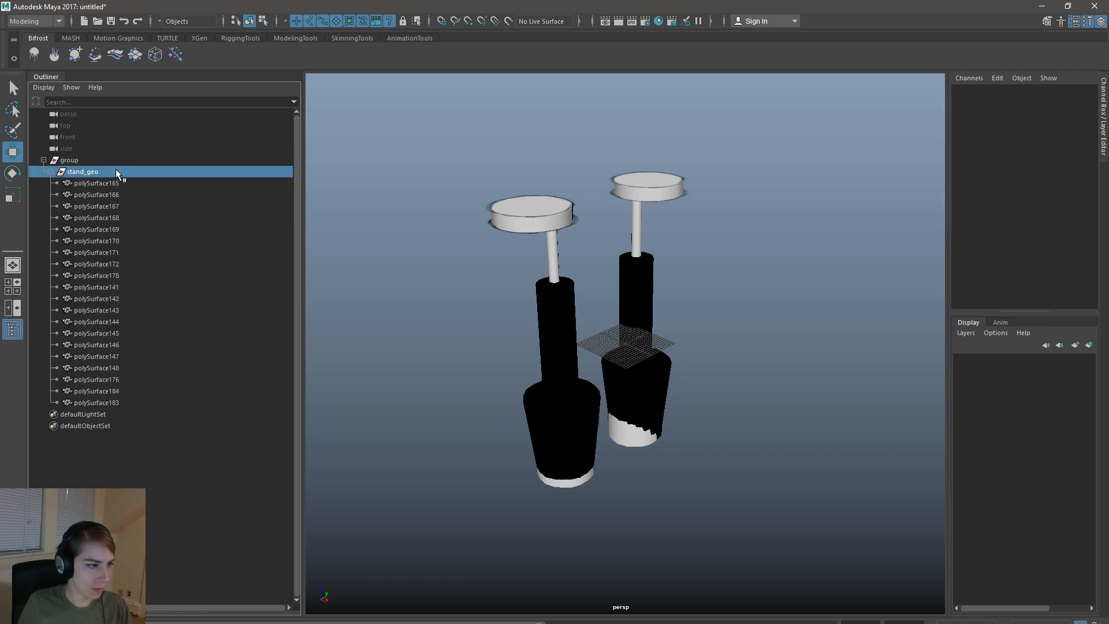
key(shift+p)
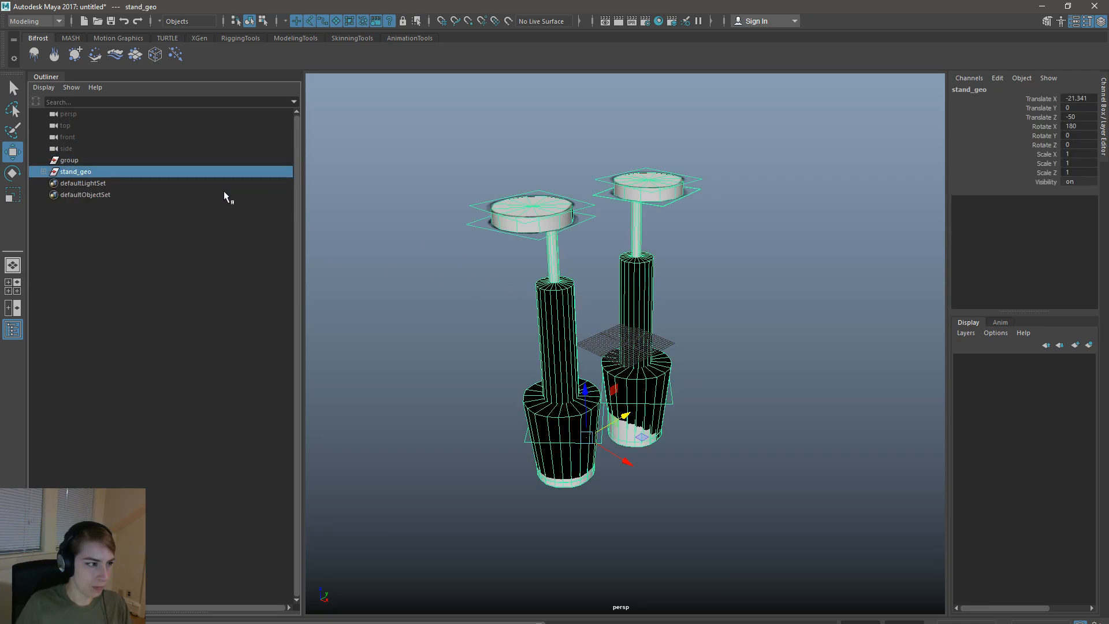
click(136, 150)
click(136, 158)
key(Delete)
- Expand stand_geo and select all its meshes from polySurface165 to polySurface183
key(space)
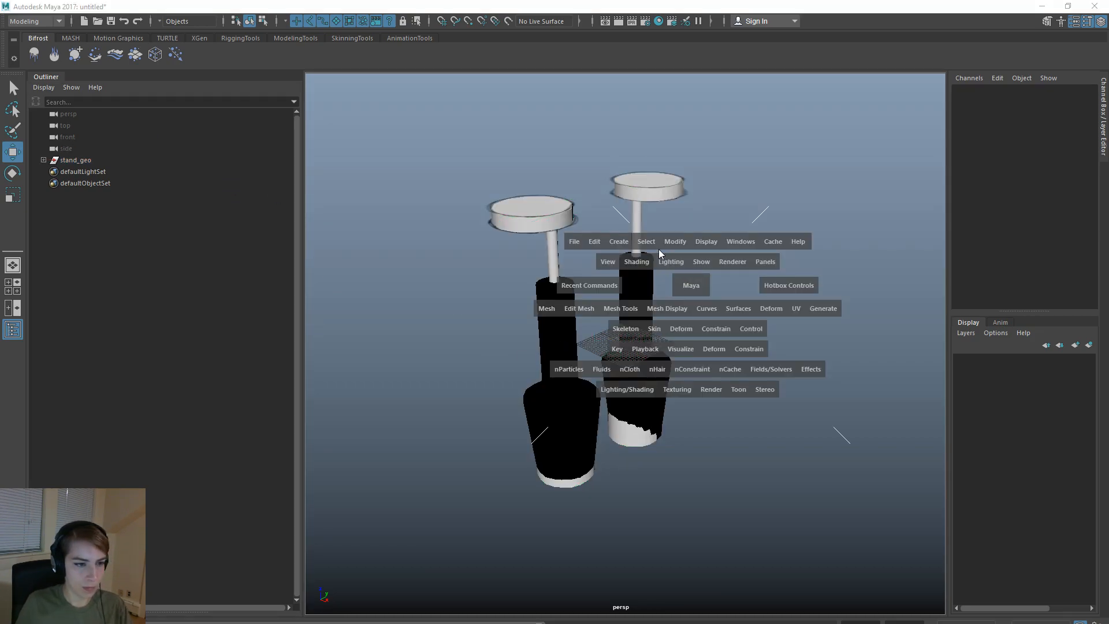
click(574, 241)
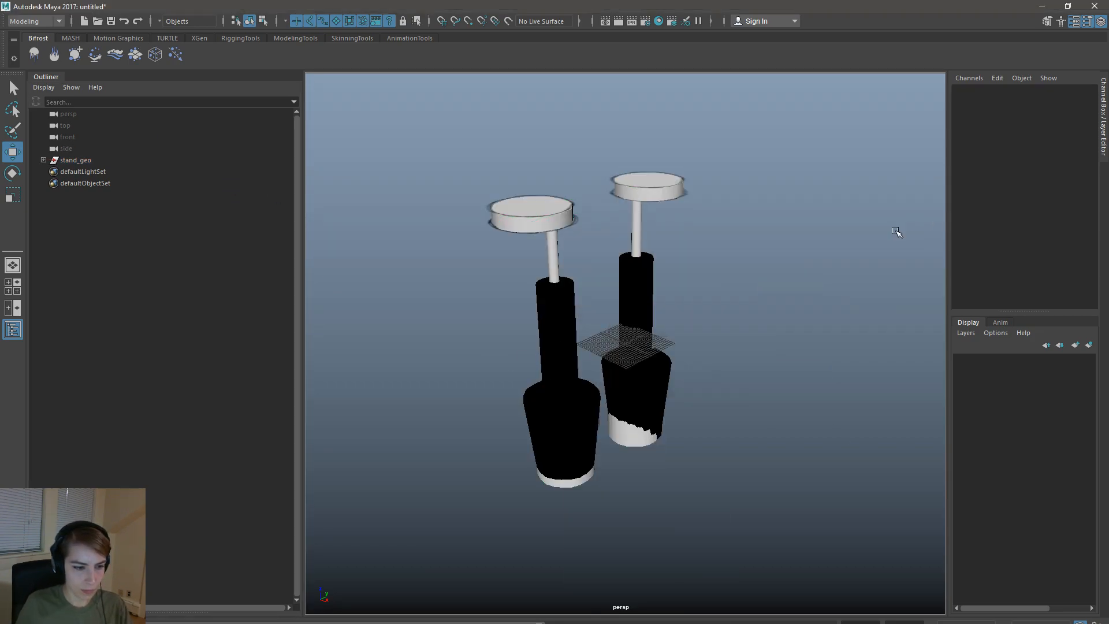
click(44, 160)
click(104, 171)
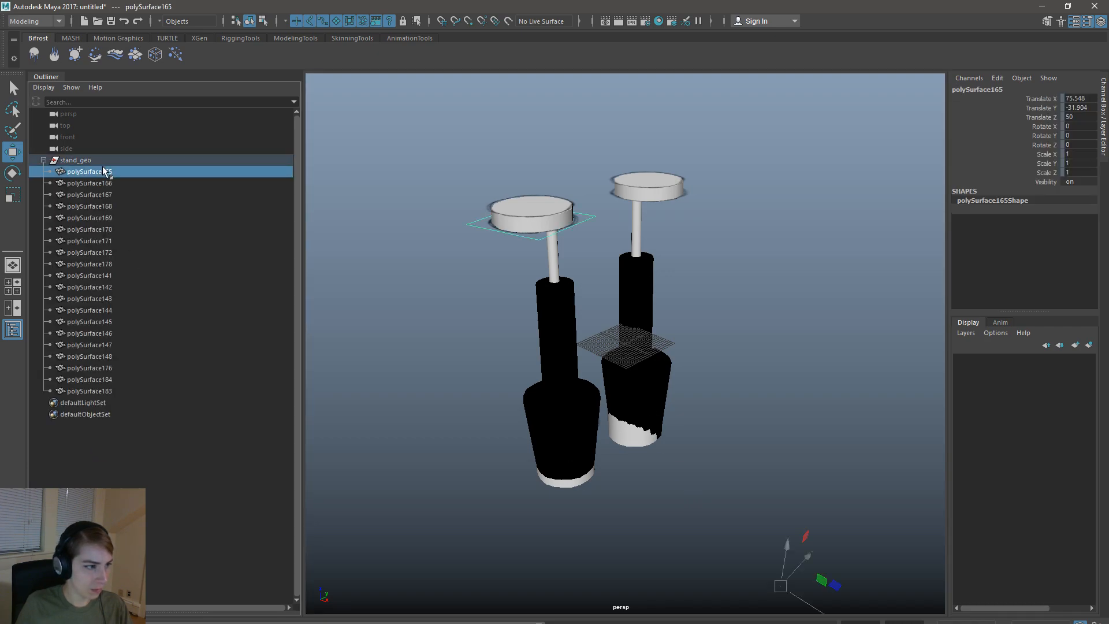
shift+click(120, 390)
key(space)
- Delete the two black tapered outline shells around the lower cylinders of both stands
click(584, 406)
shift+click(650, 382)
key(Delete)
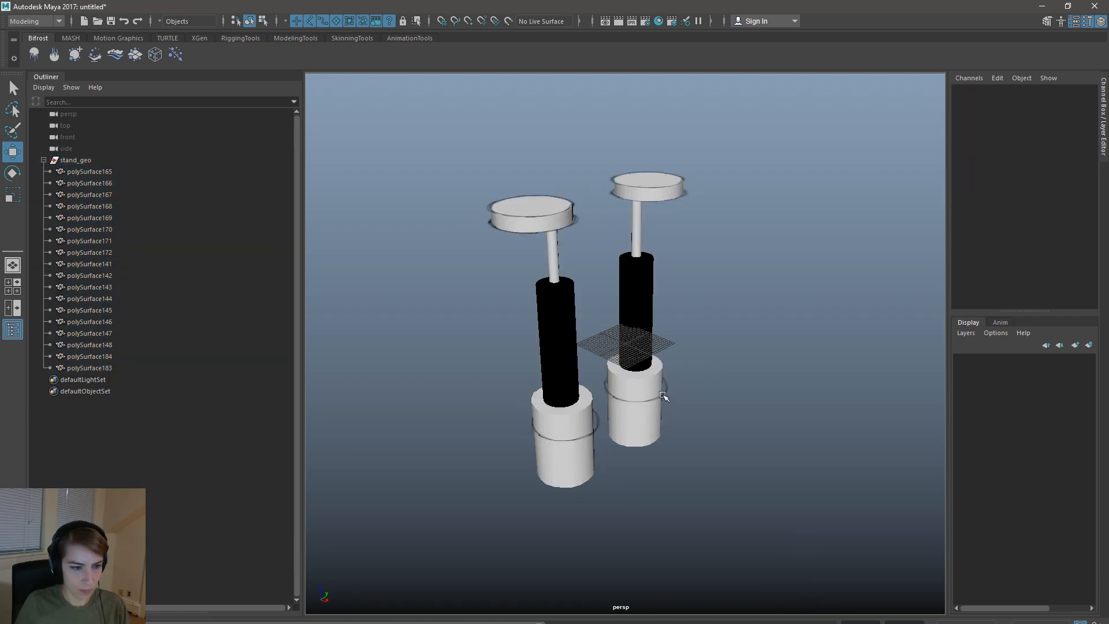
- Try to delete the black cylinders of both stands
click(646, 320)
shift+click(545, 325)
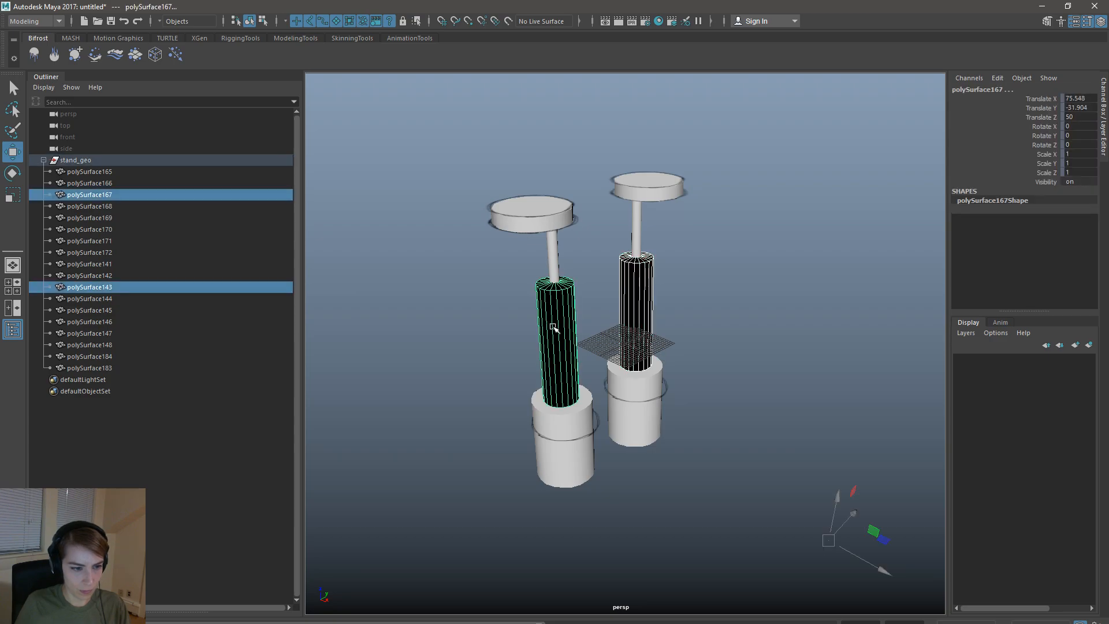
key(Delete)
key(ctrl+z)
- Combine all the stand meshes into a single object and delete its construction history
key(space)
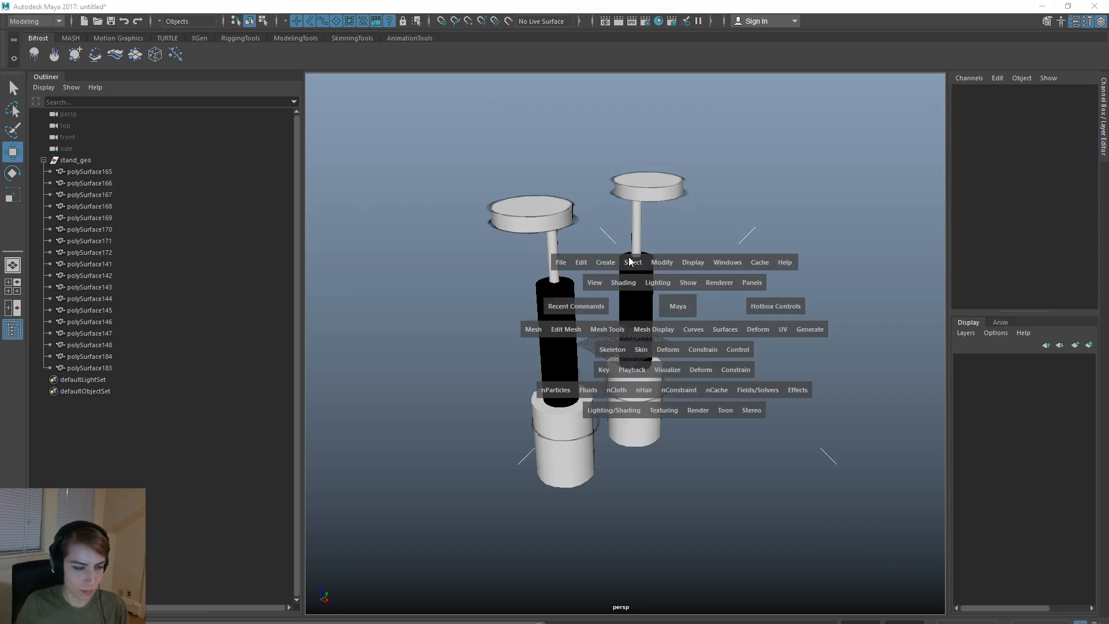
drag(774, 527, 414, 163)
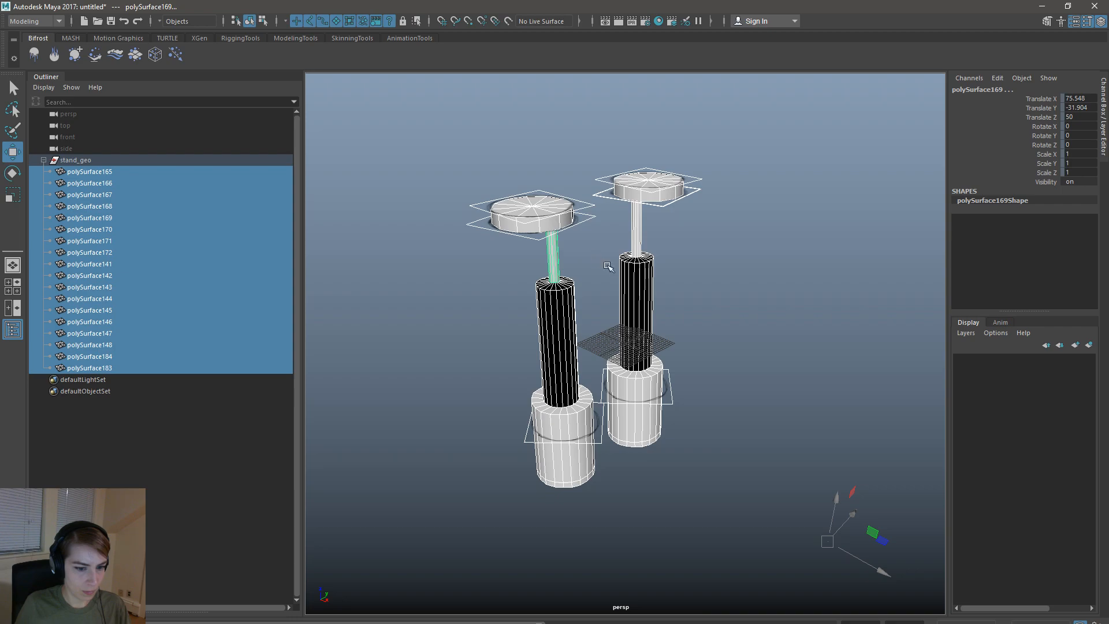
key(space)
click(476, 293)
click(504, 338)
click(516, 226)
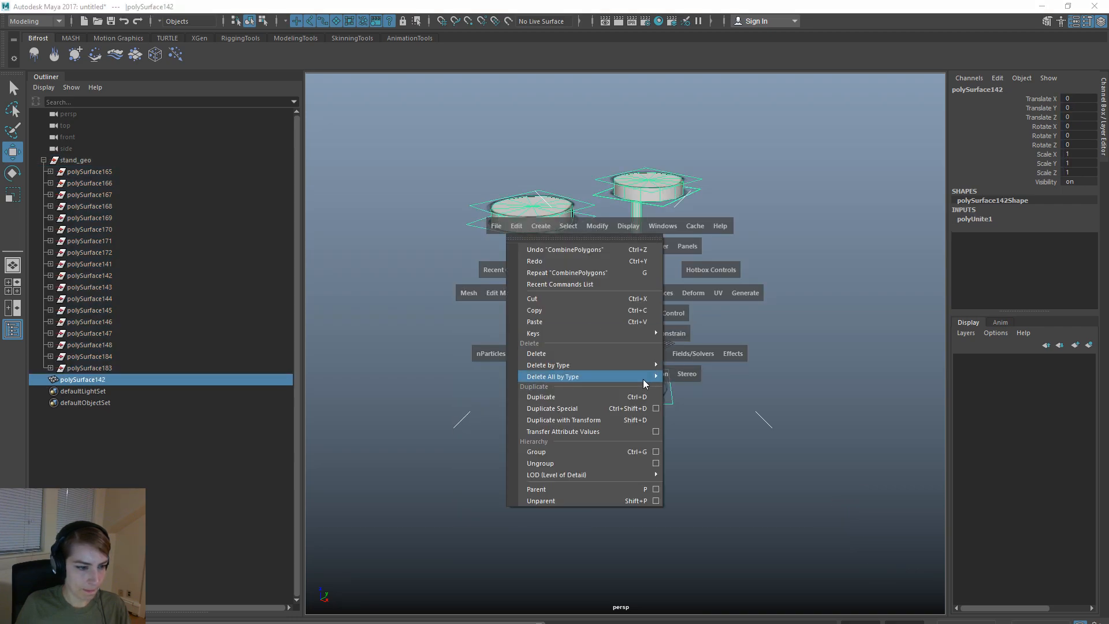
click(721, 307)
click(797, 264)
- Save the scene as temp.ma in the Player/Appendages folder
key(space)
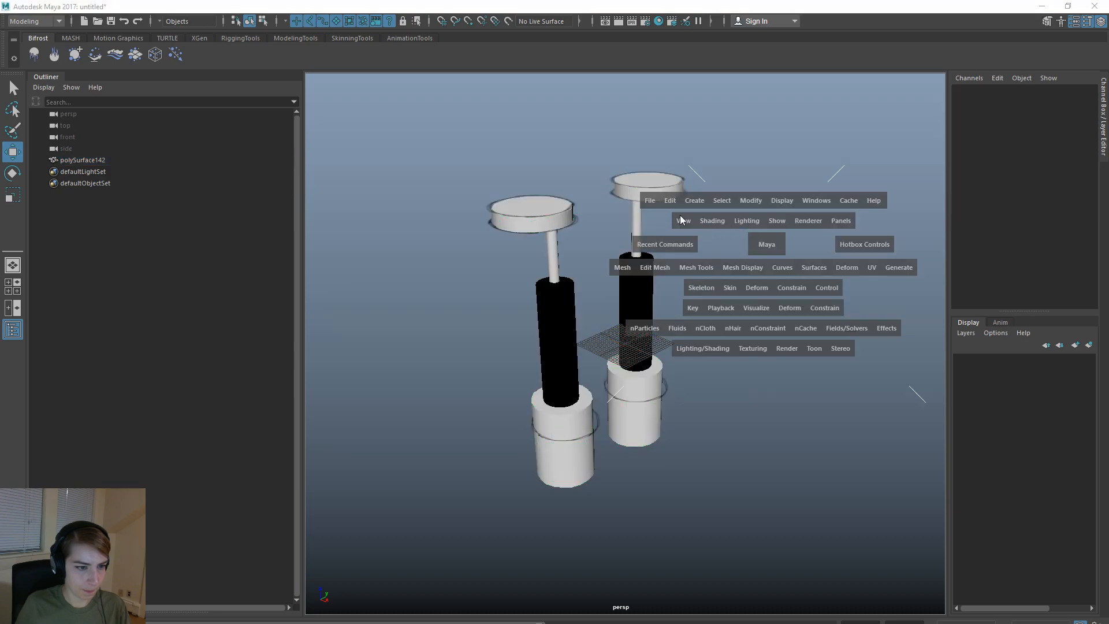
click(652, 199)
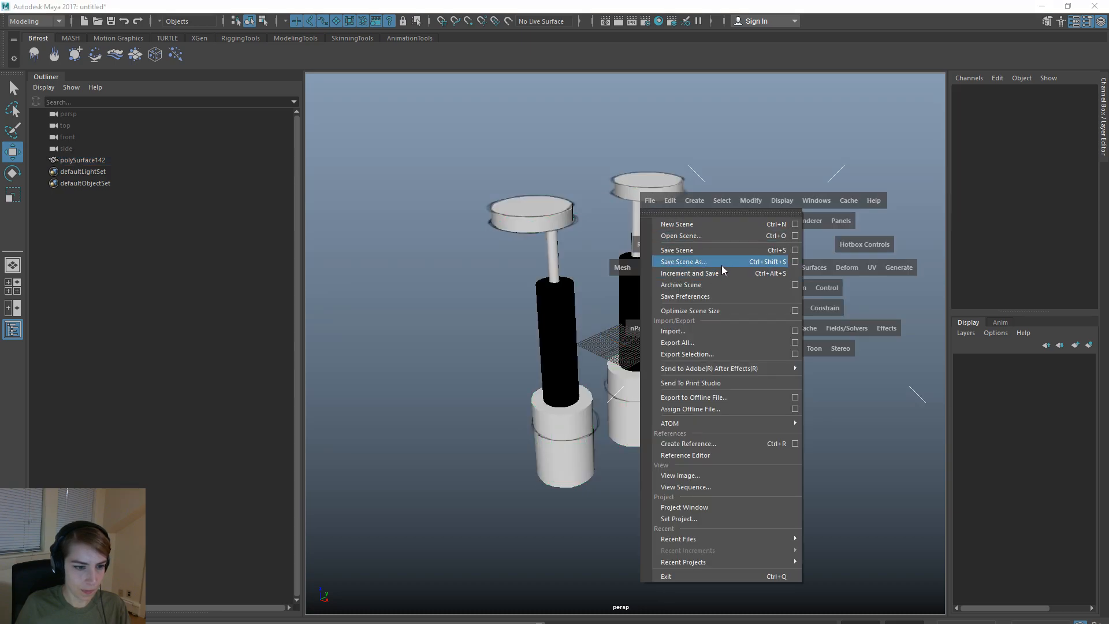
click(722, 263)
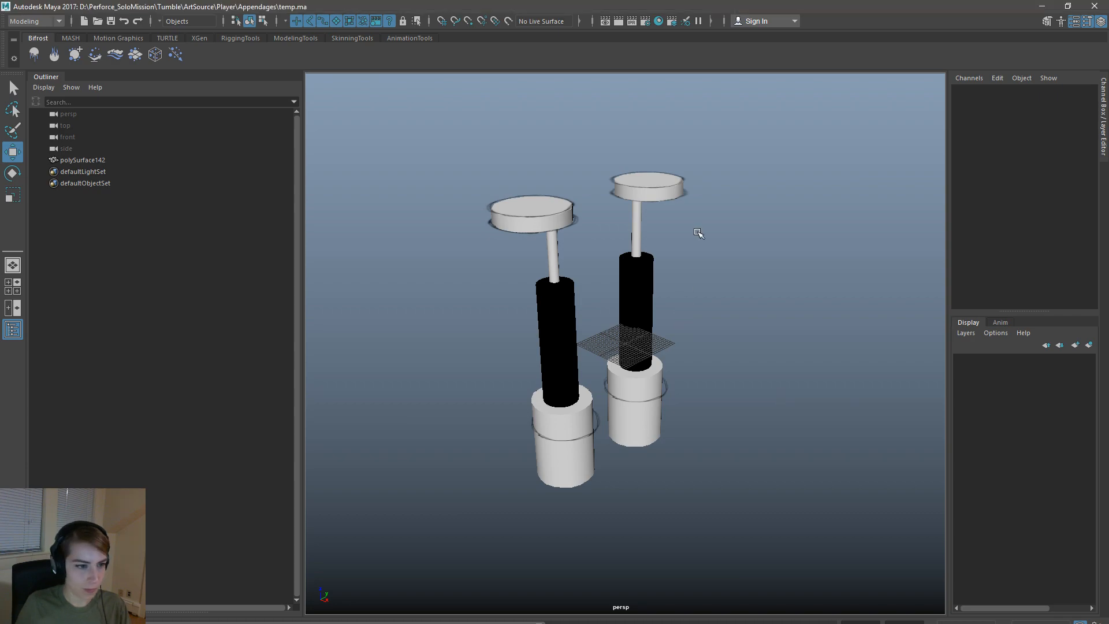
- Open the recent scene NewEulerModel.ma
key(space)
click(569, 189)
mouse_move(697, 528)
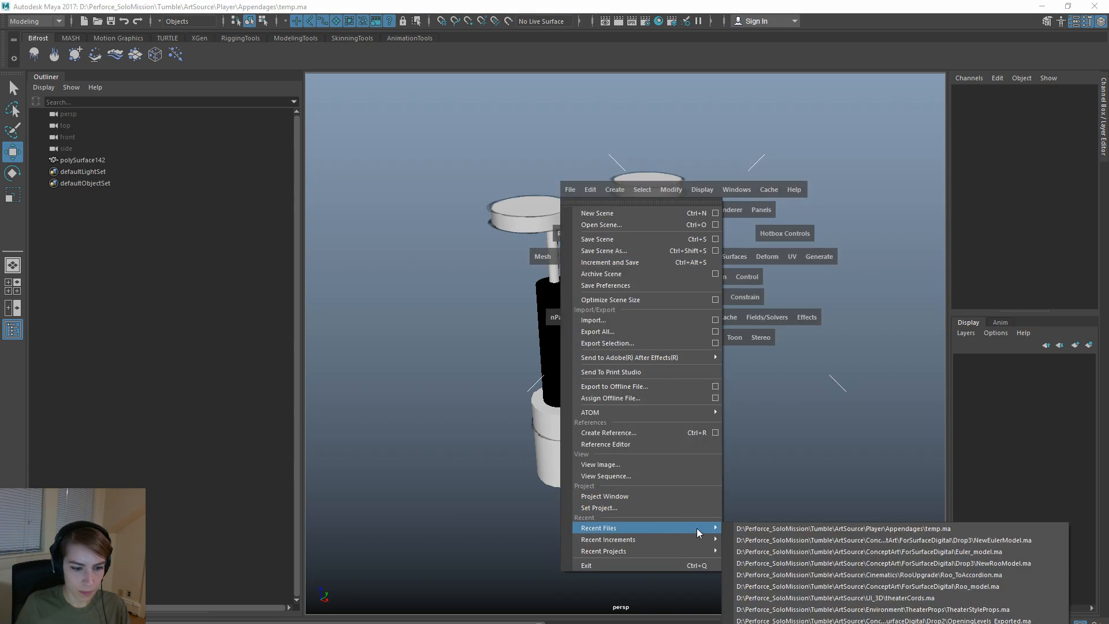
click(788, 540)
- Import the saved stand geometry from temp.ma into the Euler model scene
key(space)
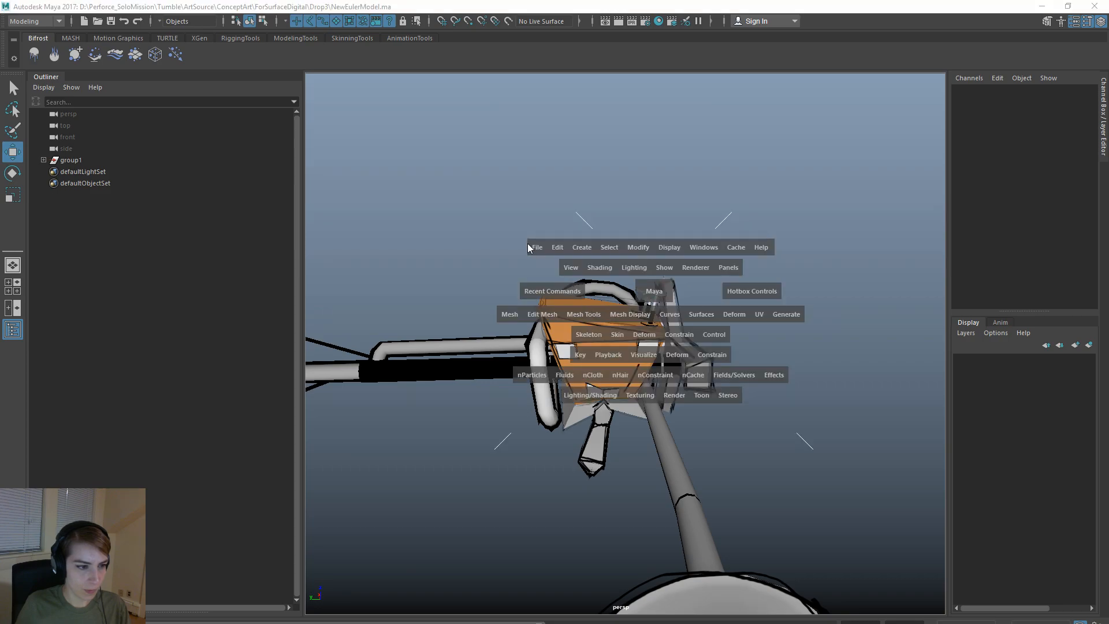
click(537, 247)
click(591, 374)
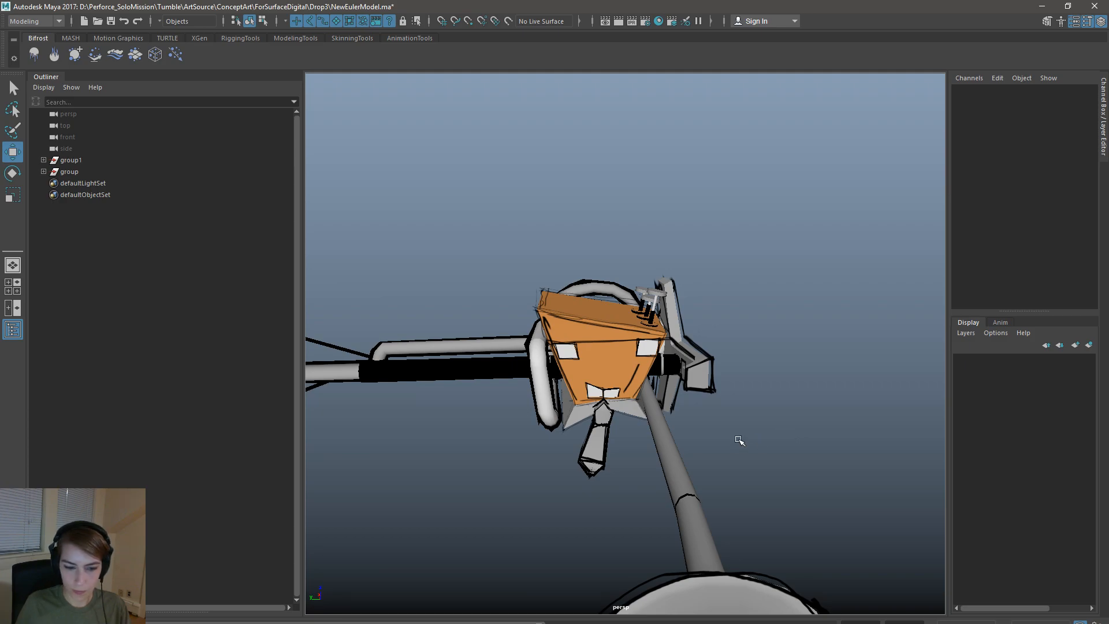
alt+drag(730, 441, 784, 387)
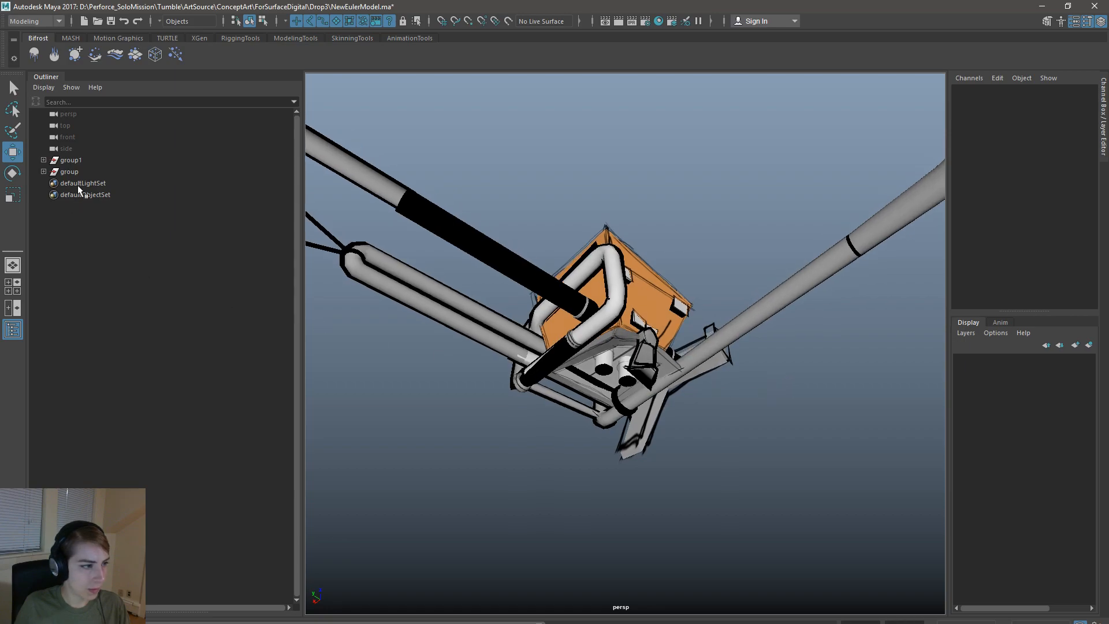
- Expand the imported group and set the Rotate Y of polySurface142 to 180
click(70, 172)
click(43, 172)
click(109, 183)
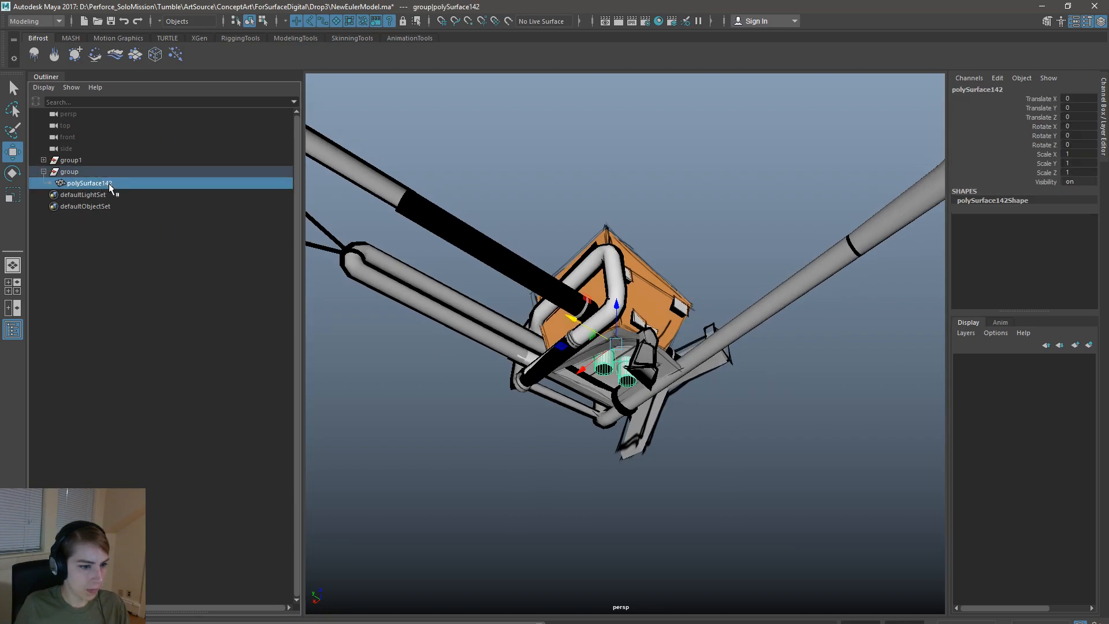
drag(617, 306, 557, 453)
key(ctrl+z)
key(e)
drag(628, 325, 560, 448)
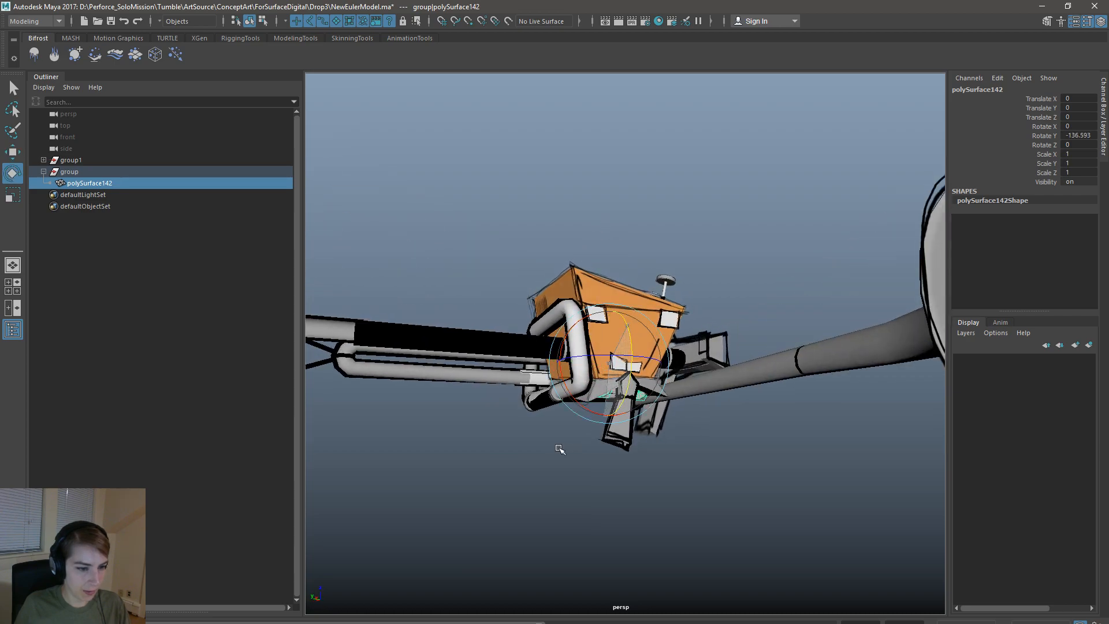
double_click(1088, 135)
text(19)
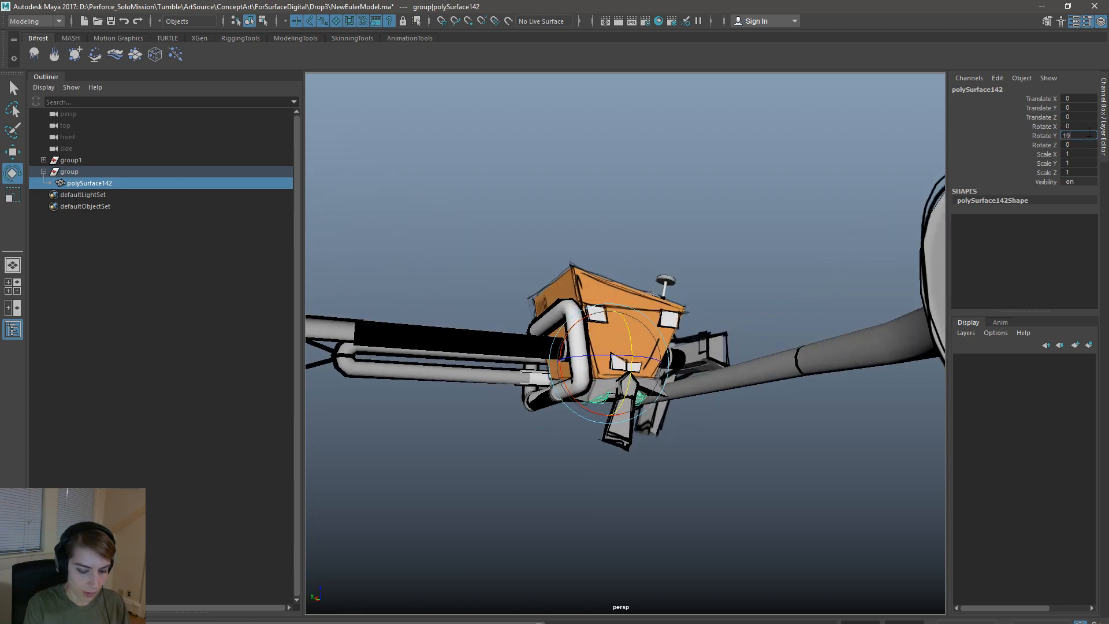
text(80)
key(Return)
key(w)
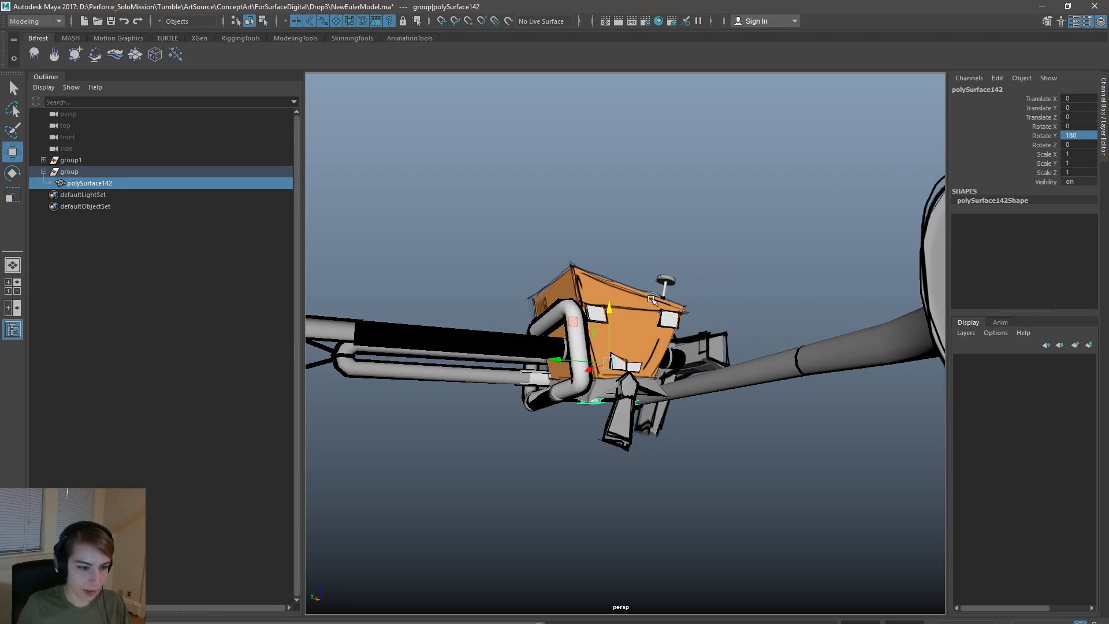
- Lower the stand mesh beneath the character's body by setting its Translate Z to -50
drag(608, 310, 608, 356)
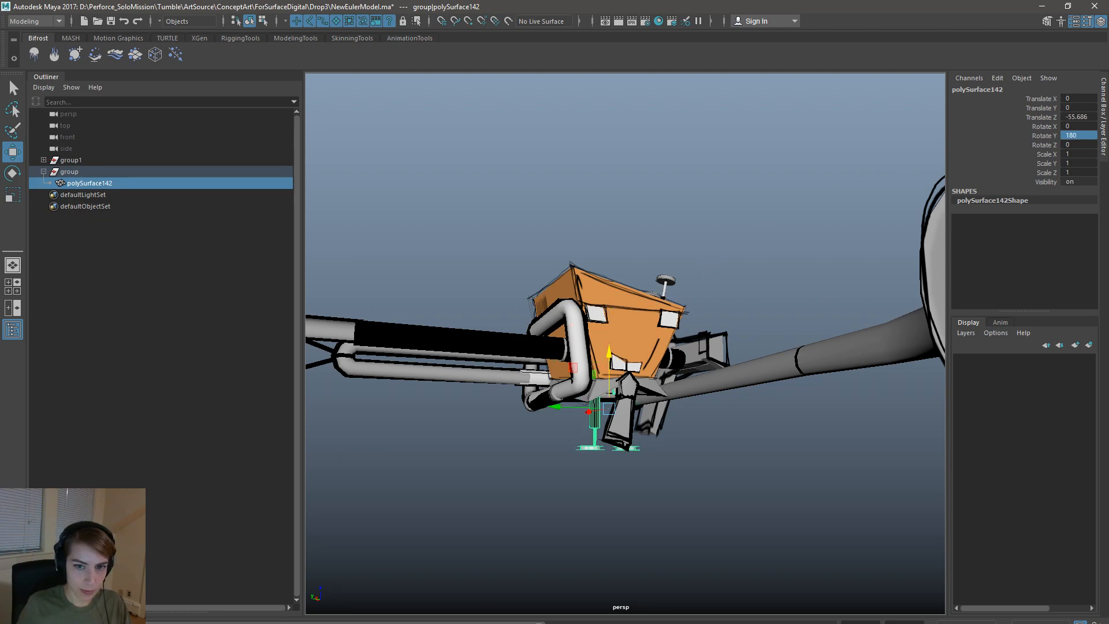
double_click(1080, 117)
text(-50)
key(Return)
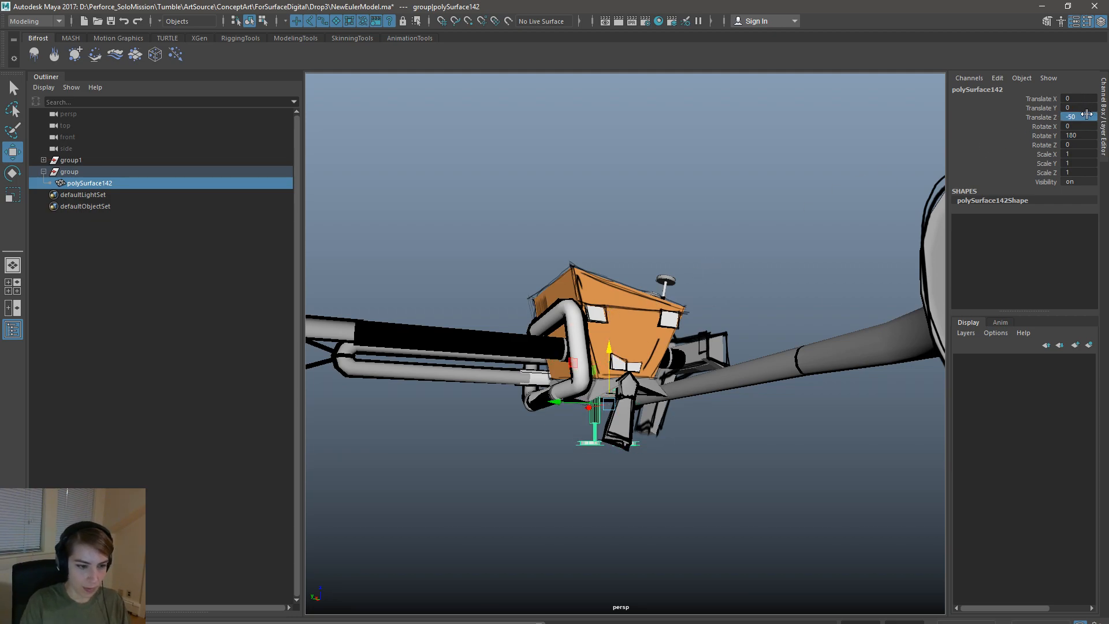
- Inspect the placed stands on the character and compare them with the Kine illustration in Photoshop, returning to Maya
alt+drag(817, 341, 731, 416)
alt+drag(685, 456, 601, 485)
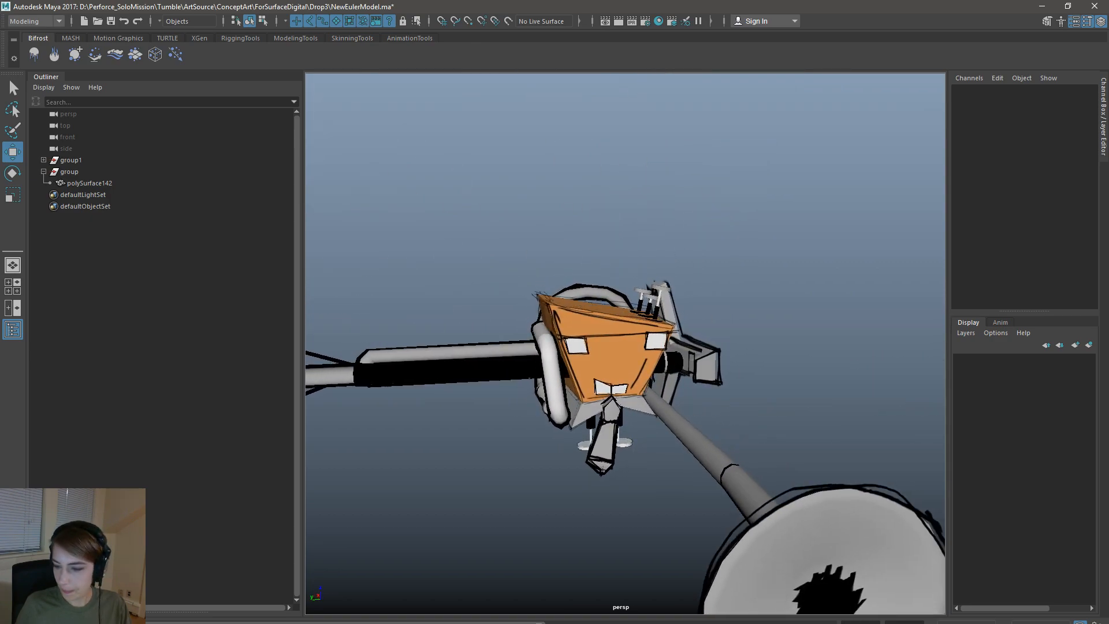
key(alt+Tab)
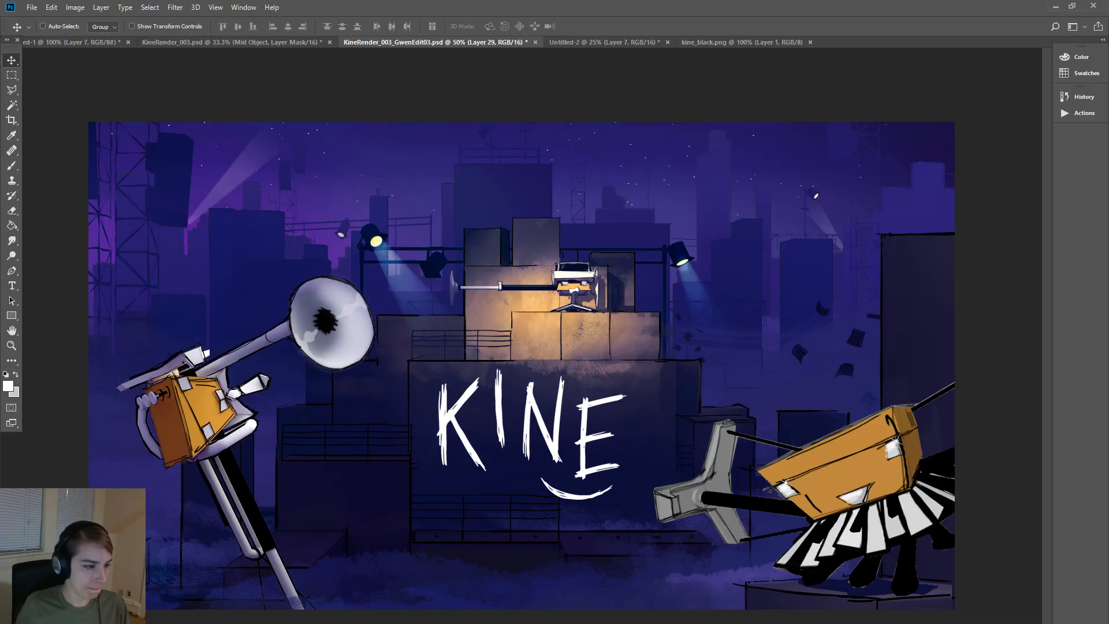
key(alt+Tab)
- Shorten the stand to the right of the tie and slant it outward by moving its lower vertices, ending in object mode
alt+drag(702, 479, 651, 465)
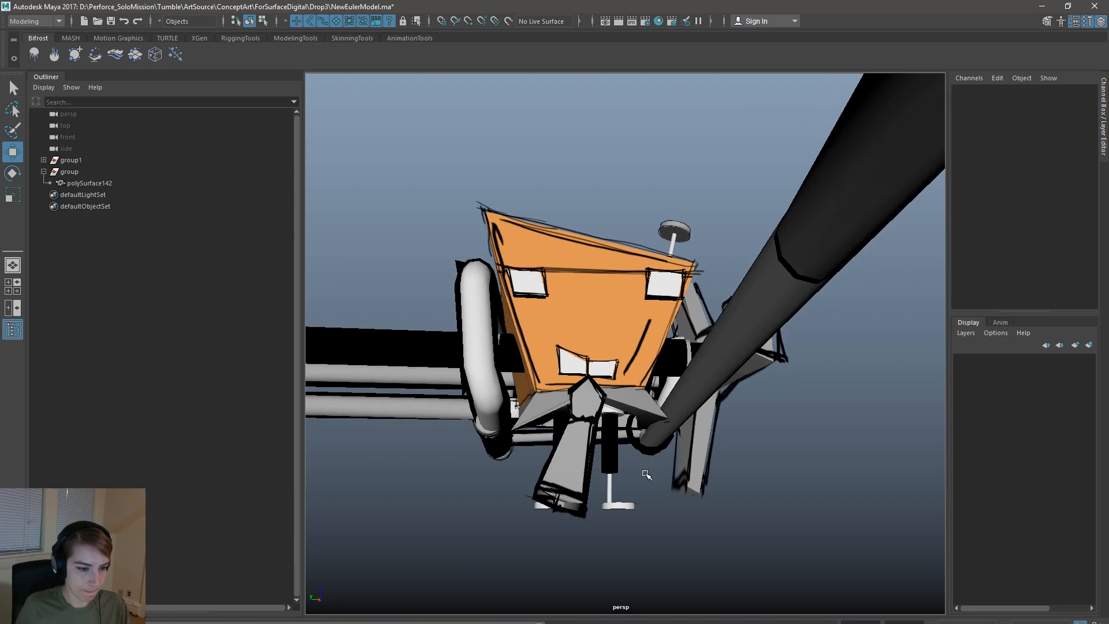
click(645, 473)
right_drag(611, 363, 554, 364)
drag(673, 548, 599, 494)
drag(619, 457, 619, 440)
drag(645, 533, 615, 421)
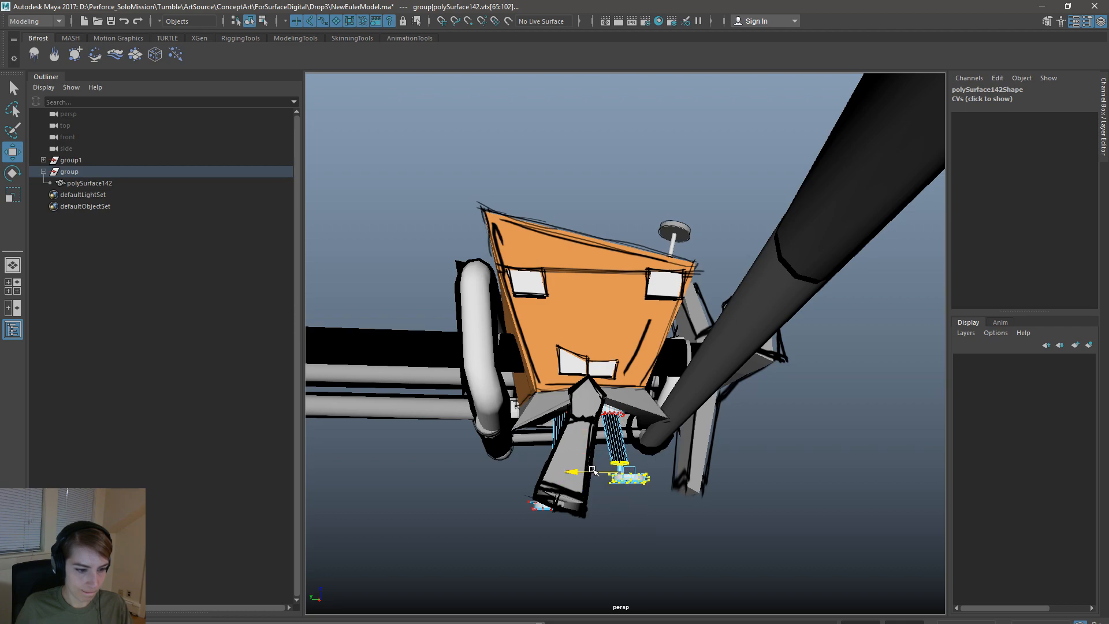
right_drag(606, 363, 662, 347)
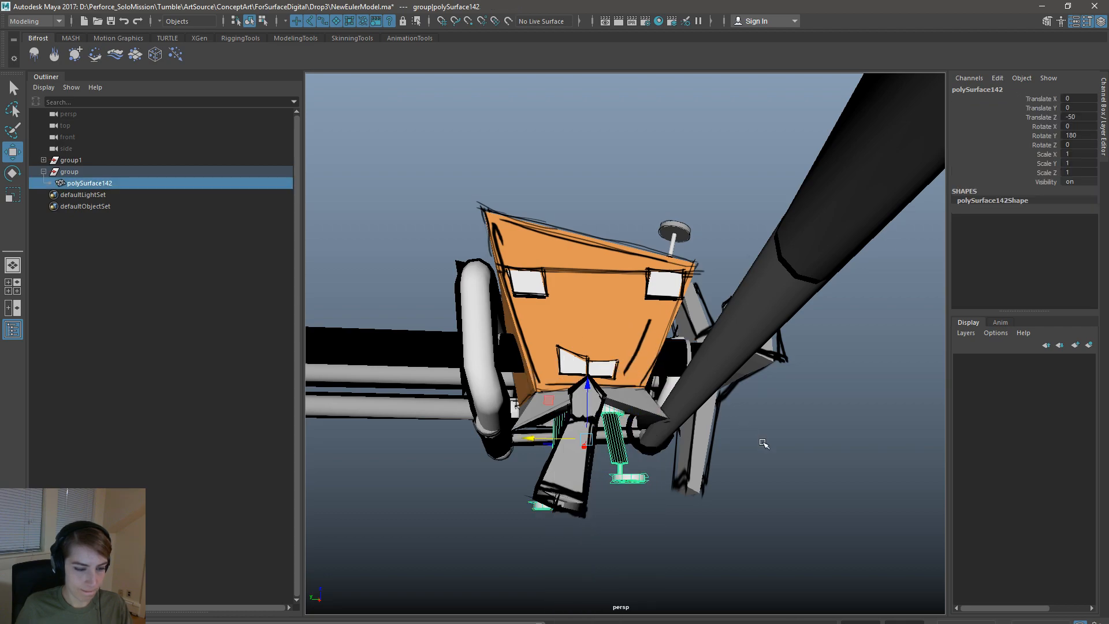
- Slant the stand to the left of the tie outward by moving its lower vertices, ending in object mode with nothing selected
click(763, 443)
alt+drag(463, 512, 524, 521)
click(568, 476)
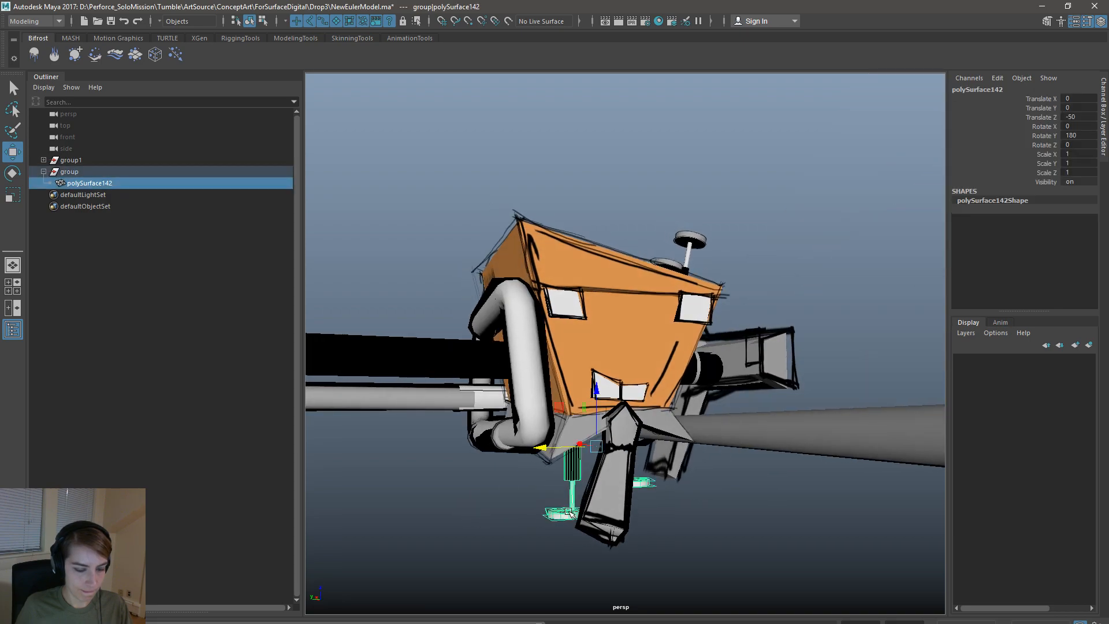
click(263, 21)
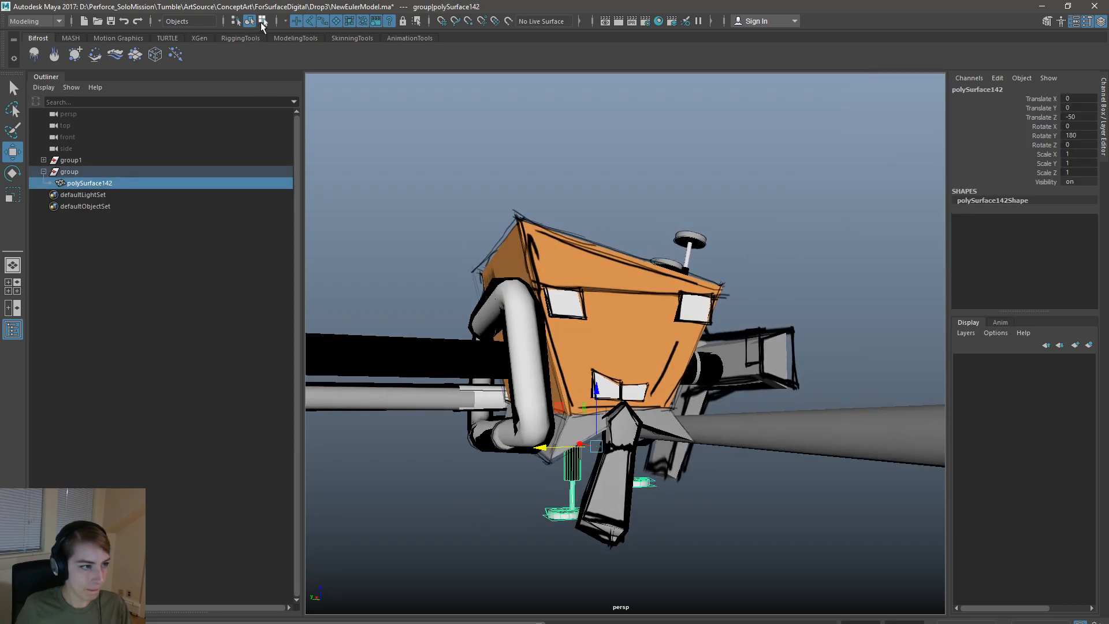
drag(508, 467, 492, 499)
drag(536, 445, 522, 465)
click(545, 479)
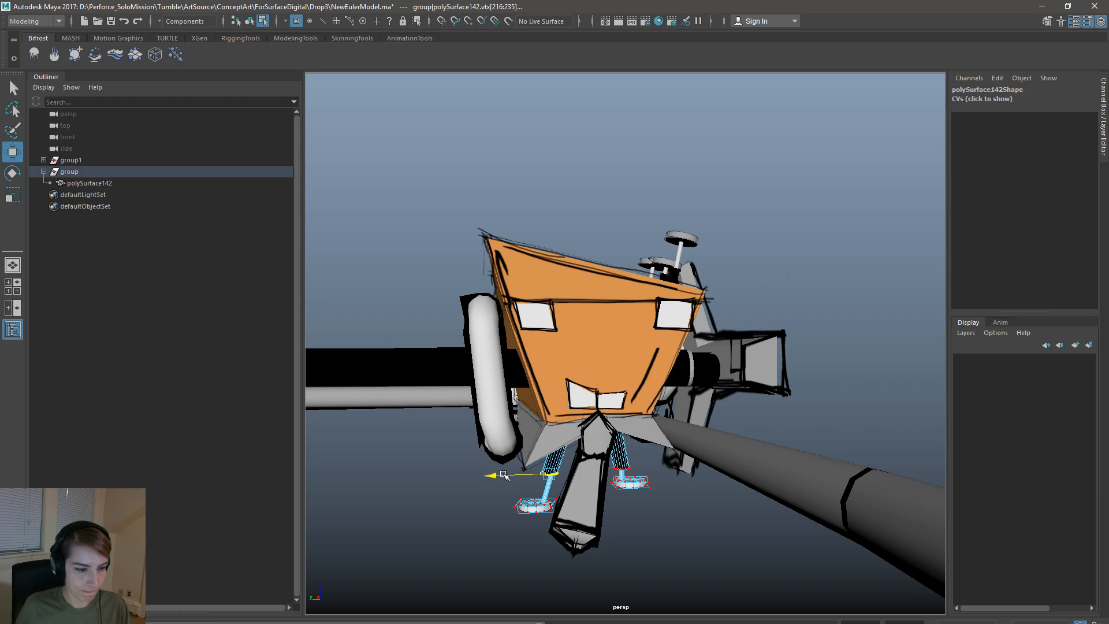
alt+drag(585, 493, 615, 498)
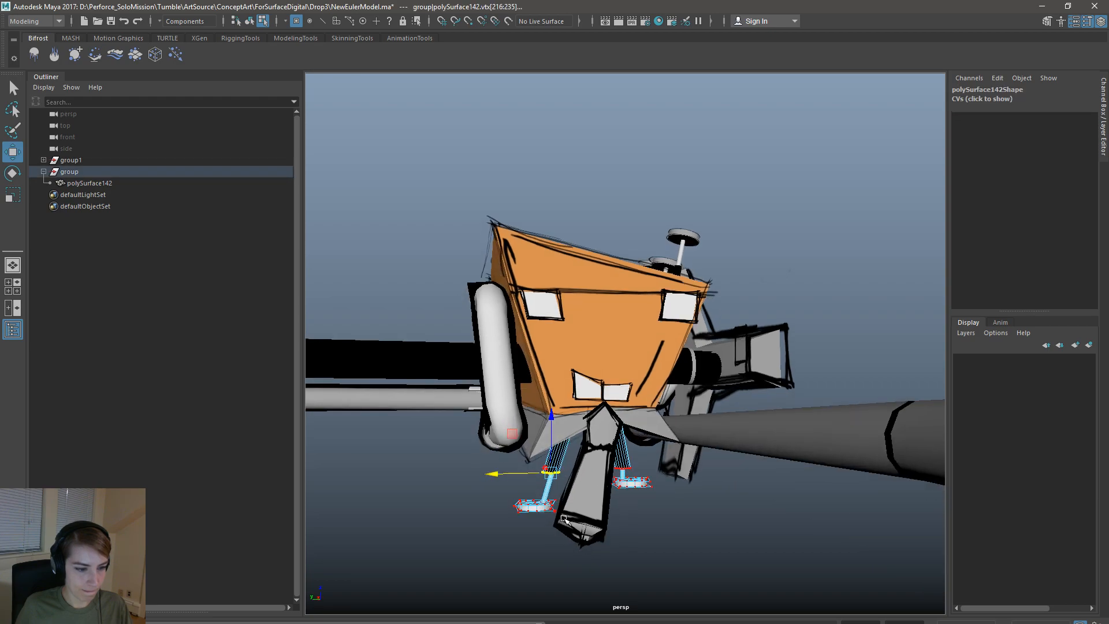
right_drag(558, 471, 611, 347)
click(859, 358)
- Create a camera, look through it and frame the whole Euler character in its view
scroll(636, 425, down, 5)
alt+drag(635, 425, 609, 537)
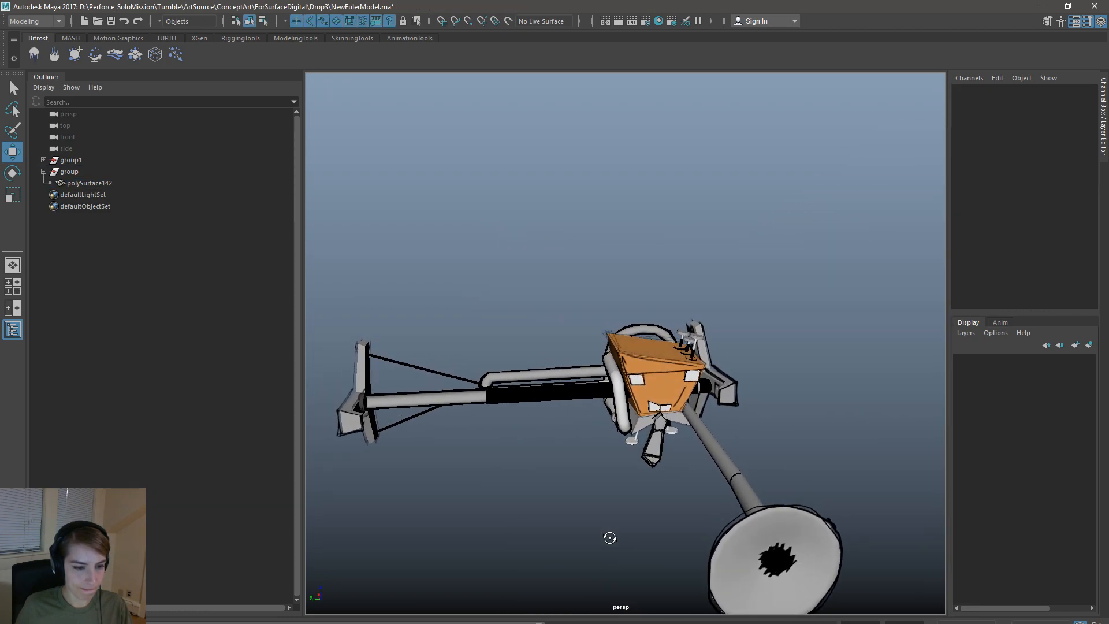
key(space)
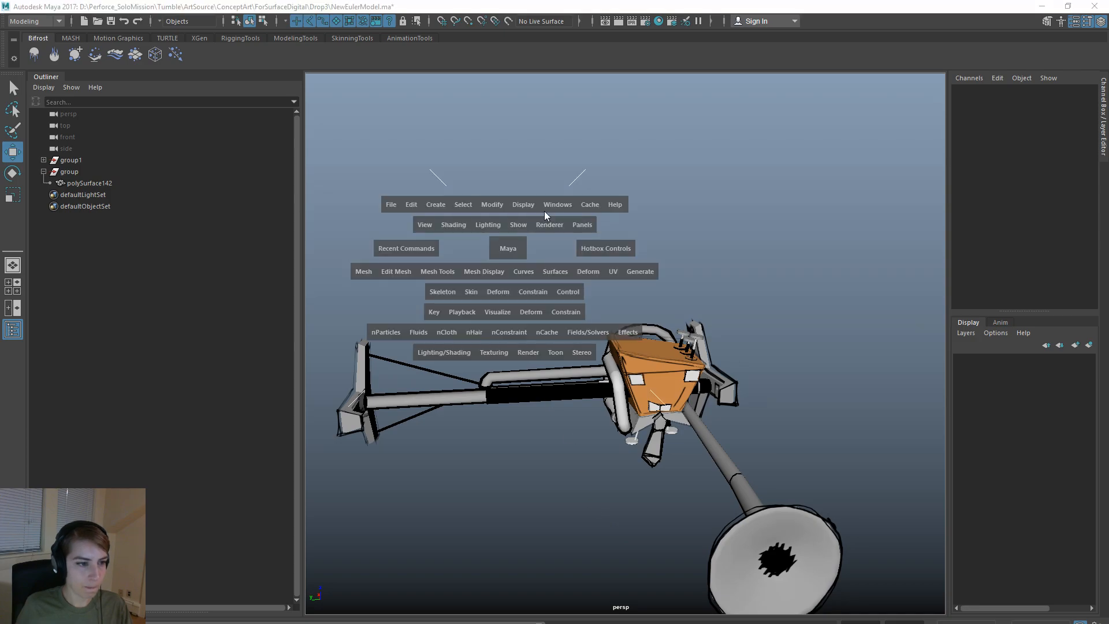
click(440, 203)
mouse_move(553, 283)
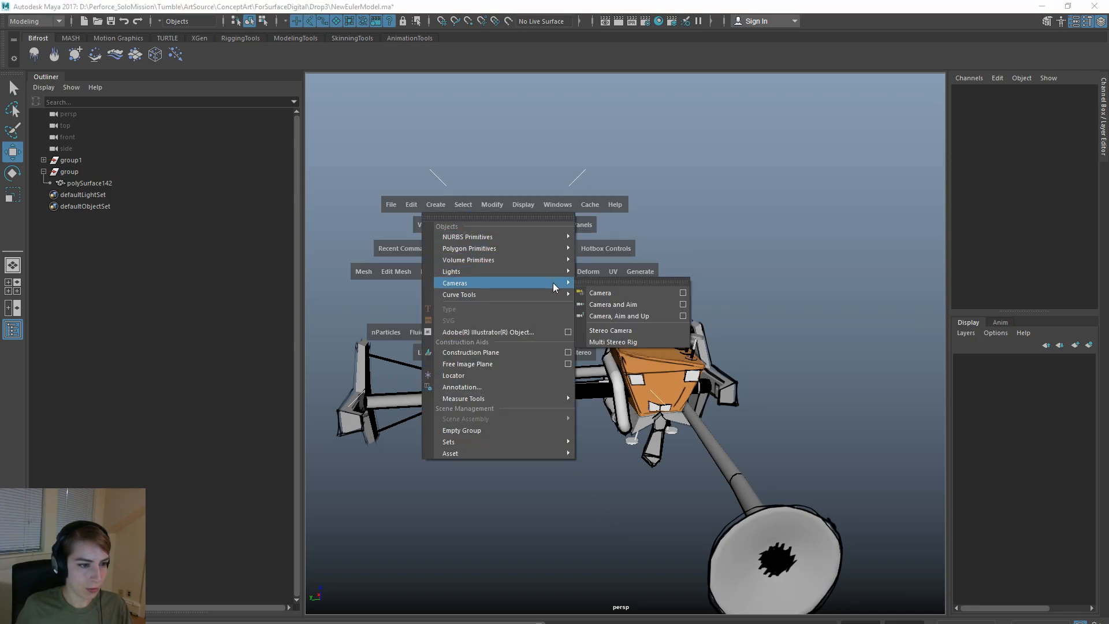
click(622, 292)
key(space)
click(767, 277)
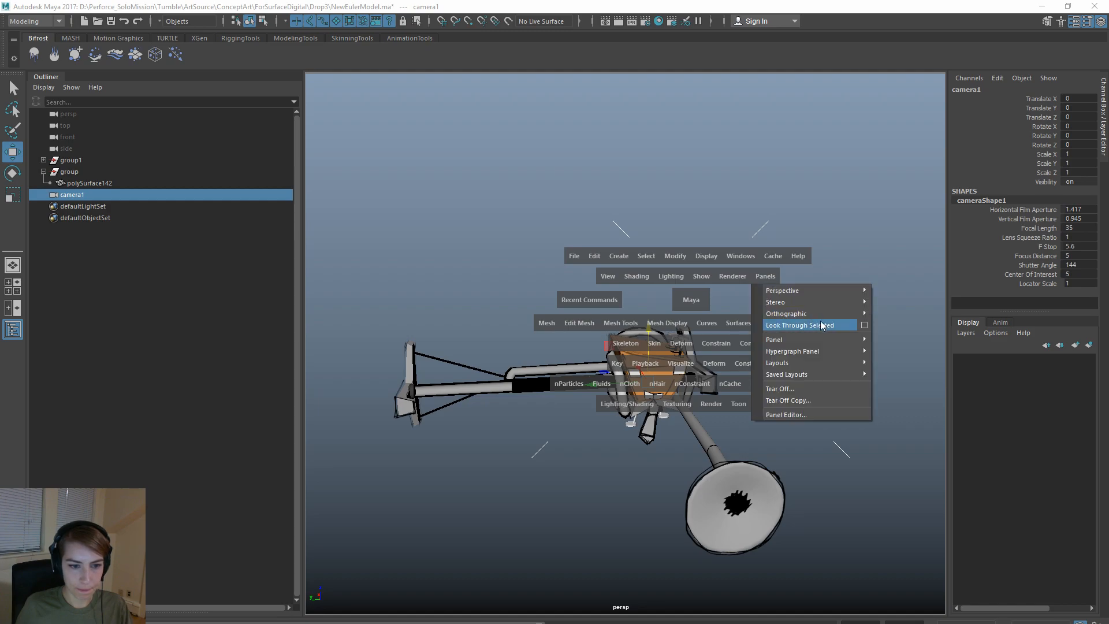
click(821, 324)
scroll(543, 192, down, 10)
alt+drag(544, 192, 650, 312)
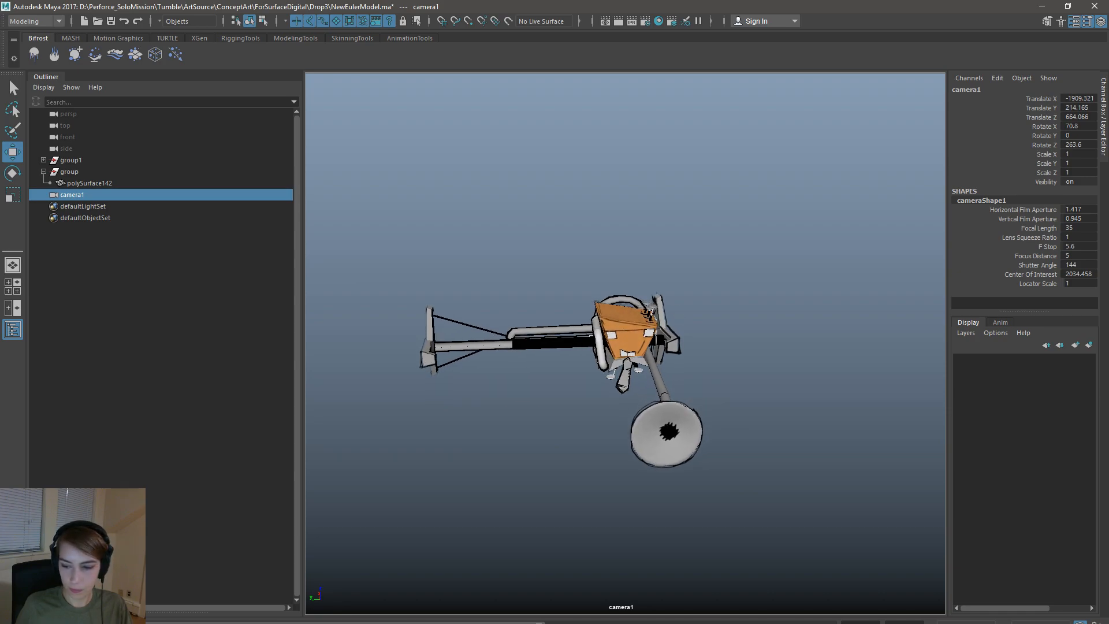
- Switch to the Kine illustration in Photoshop
key(alt+Tab)
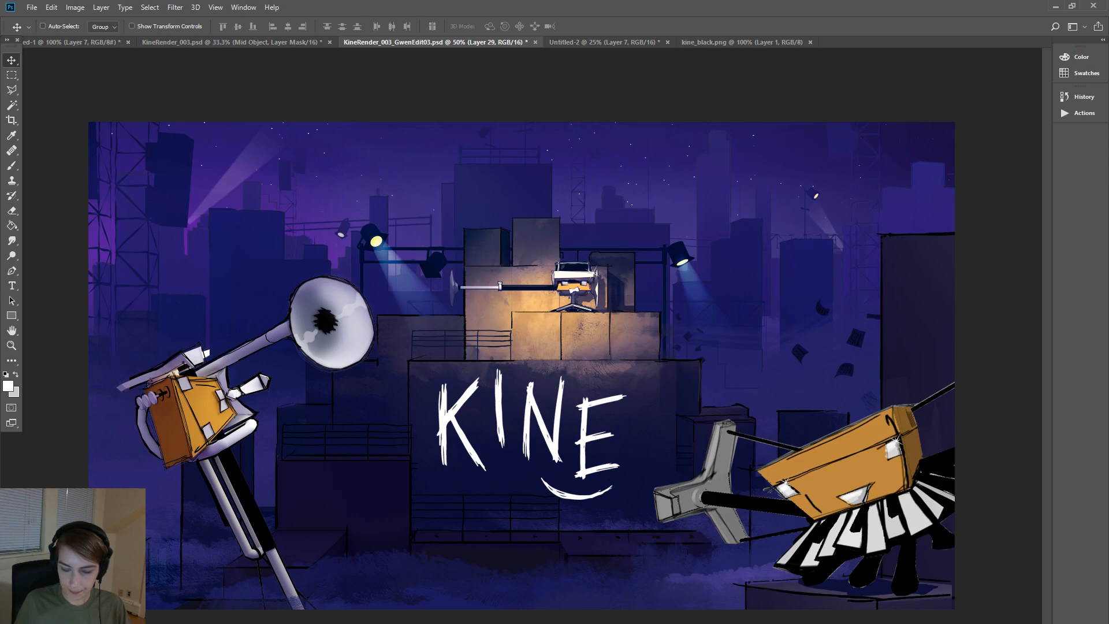
key(ctrl+t)
drag(294, 293, 348, 504)
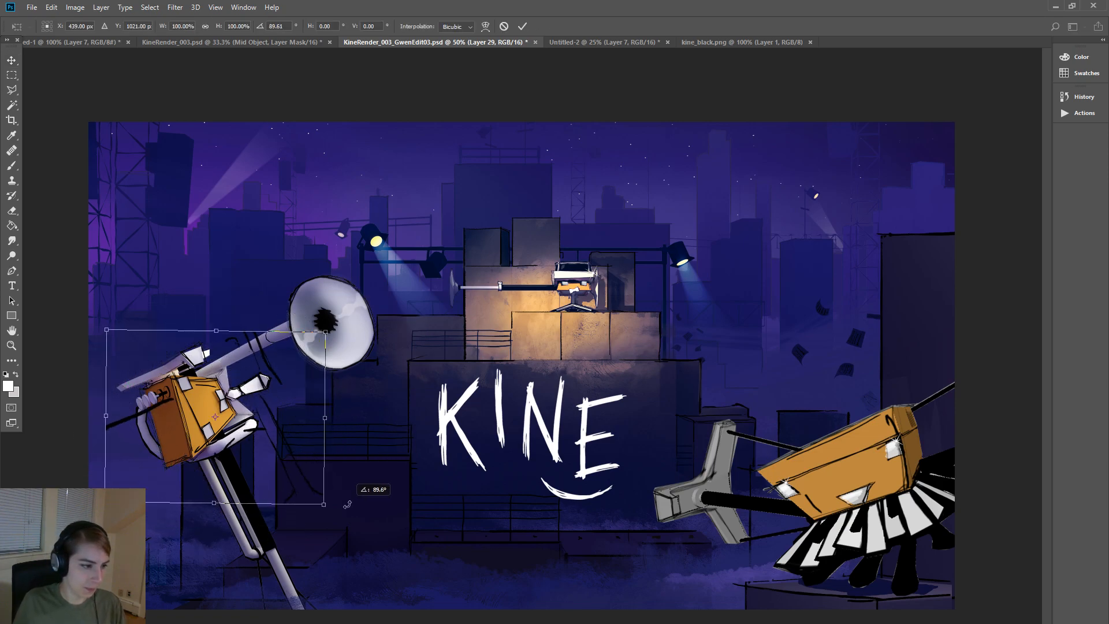
key(ctrl+z)
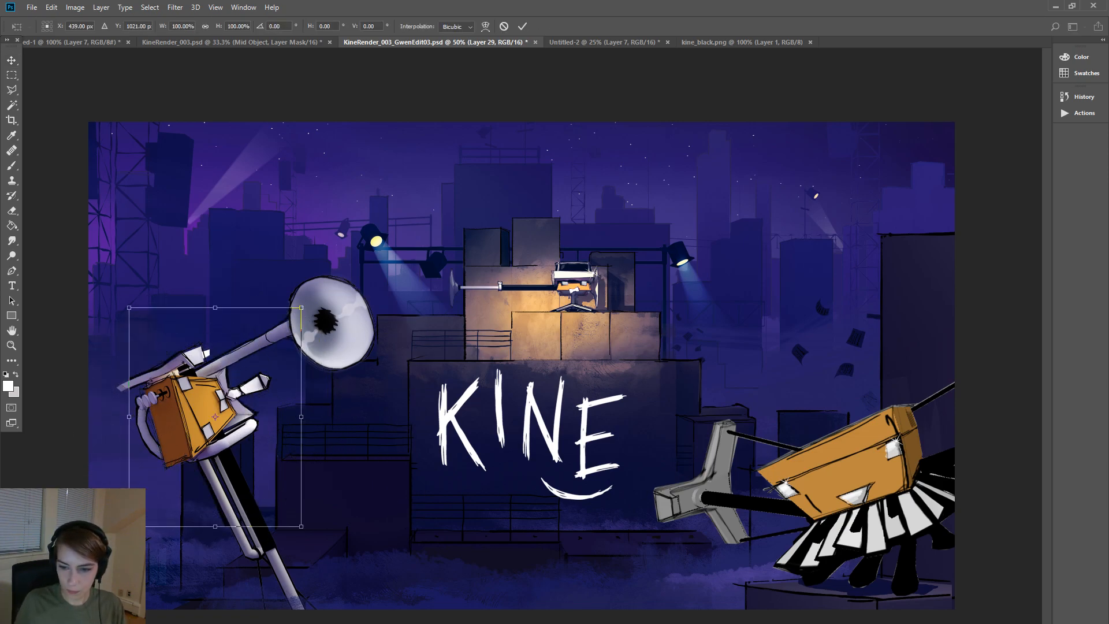
click(17, 61)
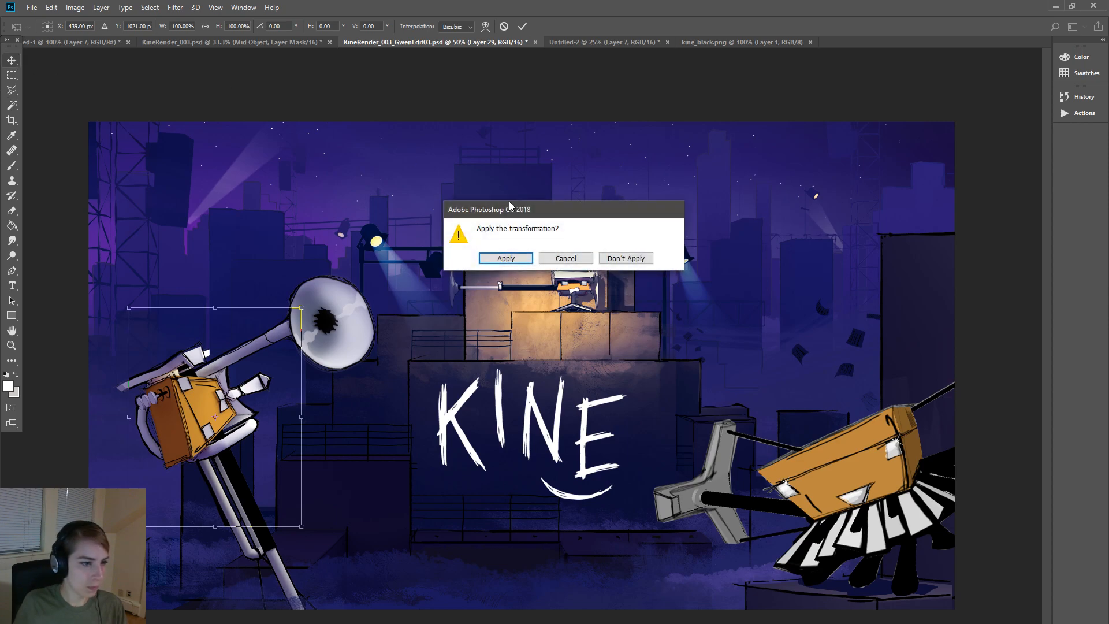
click(634, 258)
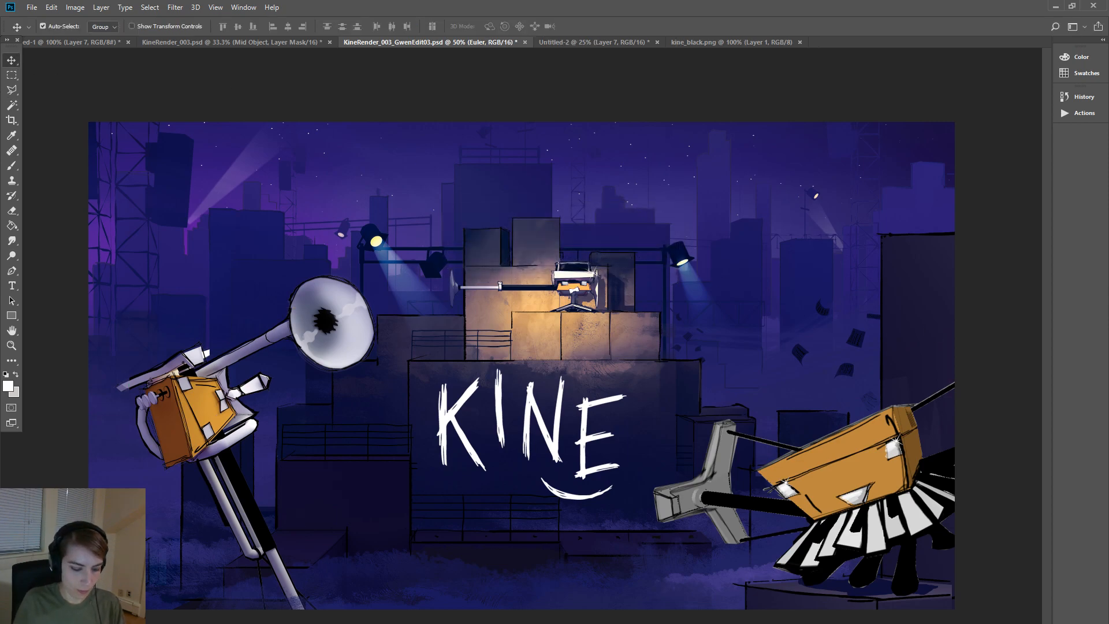
- Rotate the Euler character layer by about 115 degrees so it lies horizontally, move it toward the illustration's centre and apply the transformation
key(ctrl+t)
click(561, 266)
drag(307, 248, 456, 425)
drag(635, 275, 645, 285)
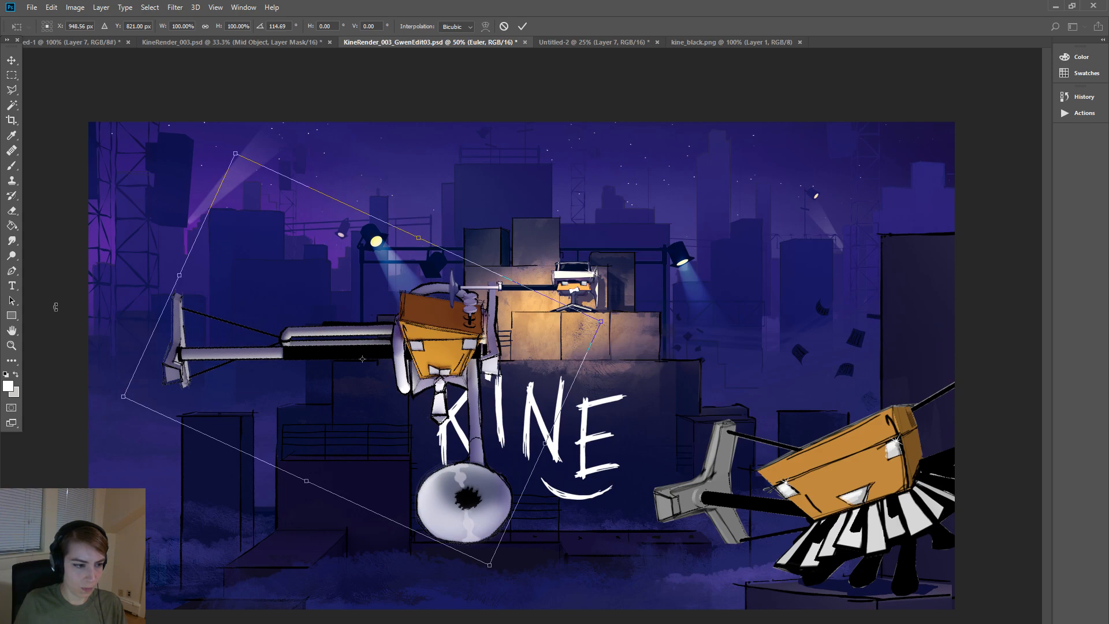
click(11, 59)
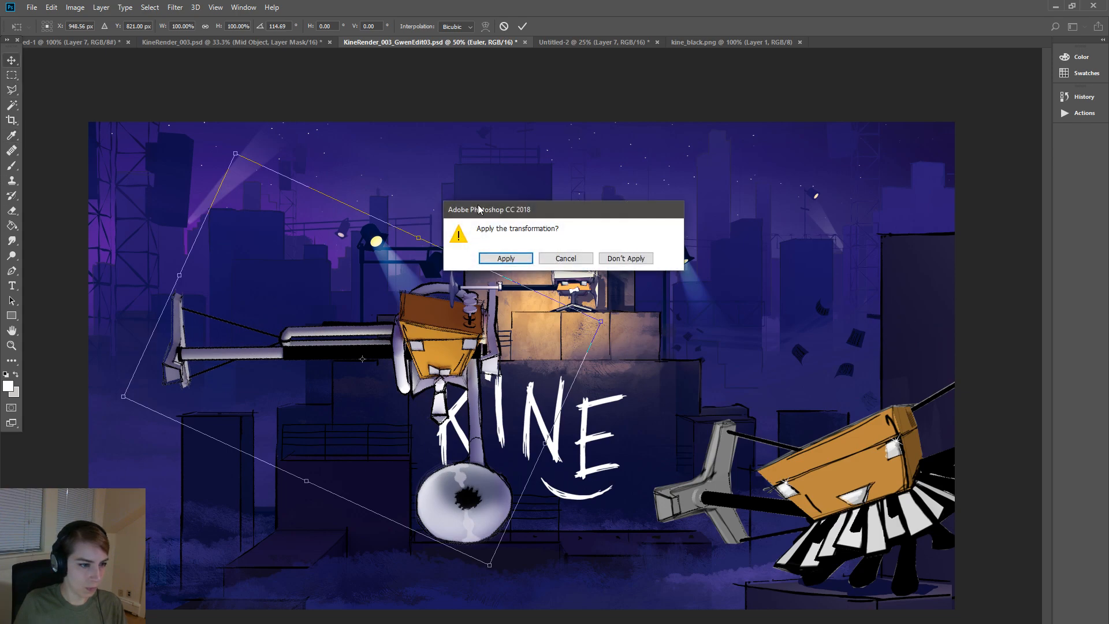
click(506, 259)
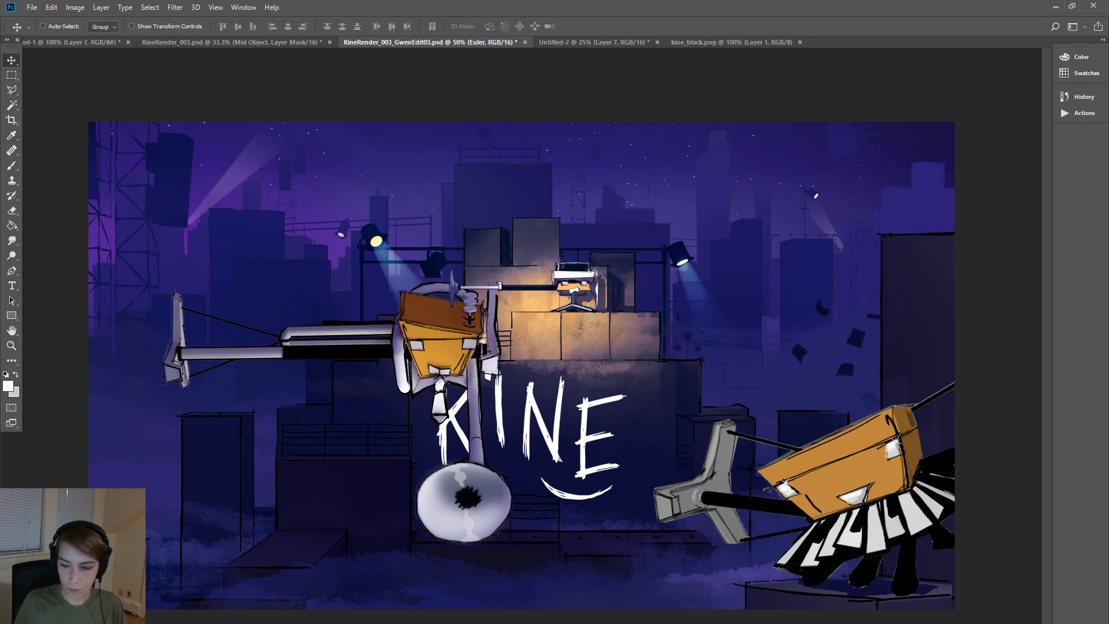
- Return to Maya and tighten the camera's framing around the Euler character to match the illustration's horizontal pose
key(alt+Tab)
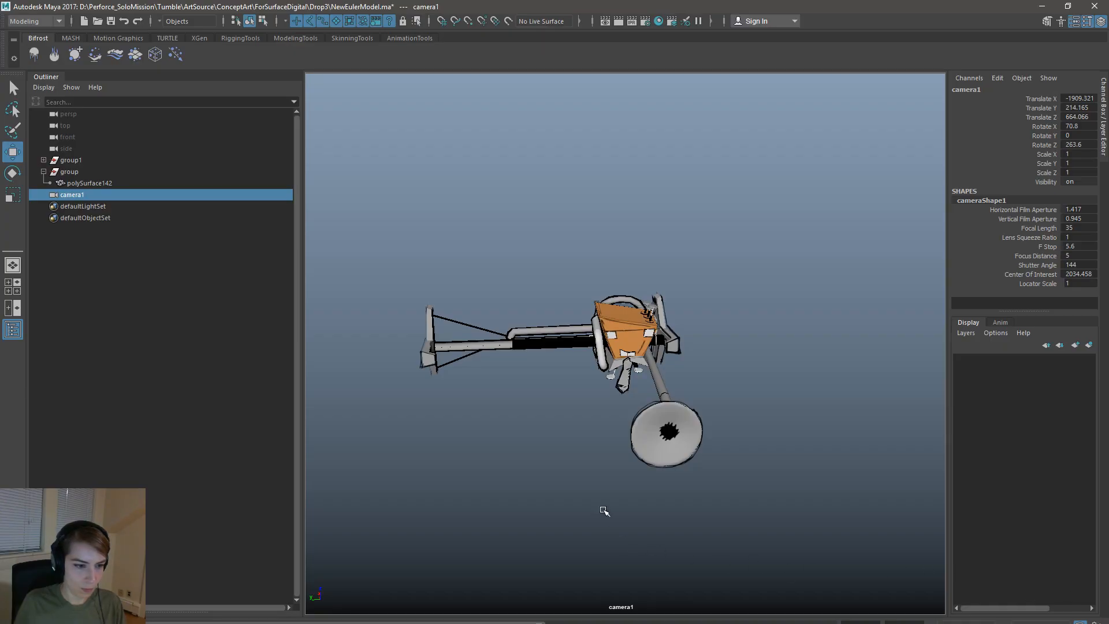
alt+drag(604, 510, 599, 511)
alt+right_drag(569, 486, 738, 527)
alt+drag(703, 542, 704, 544)
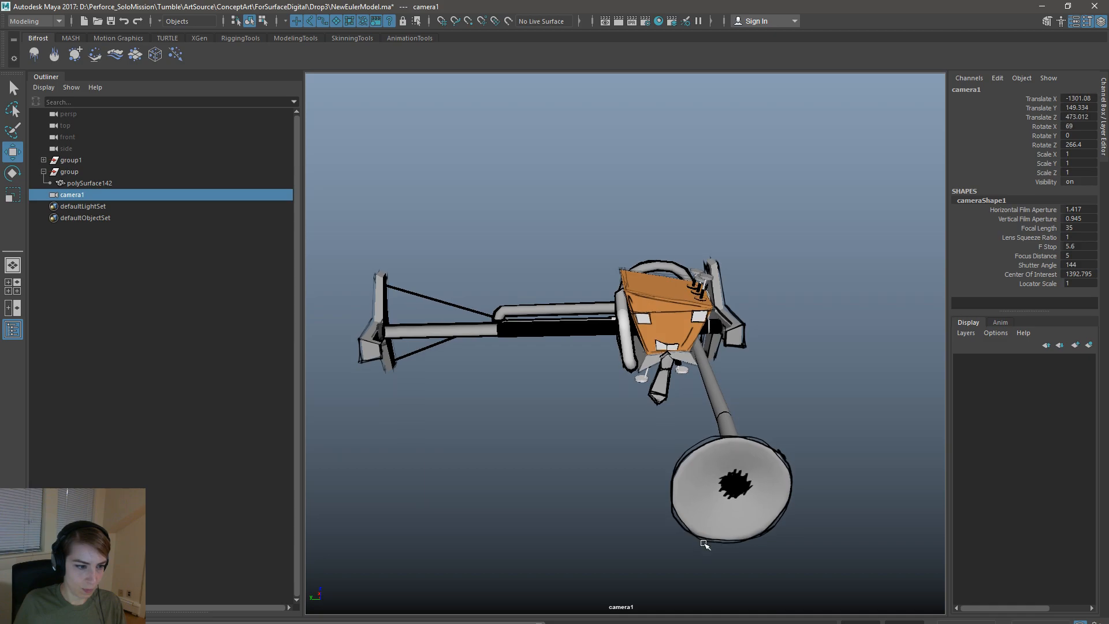
- Add a polygon ground plane scaled to about 2390, positioned at about 170.5 in X and -147 in Z beneath the character, and deselect it
key(space)
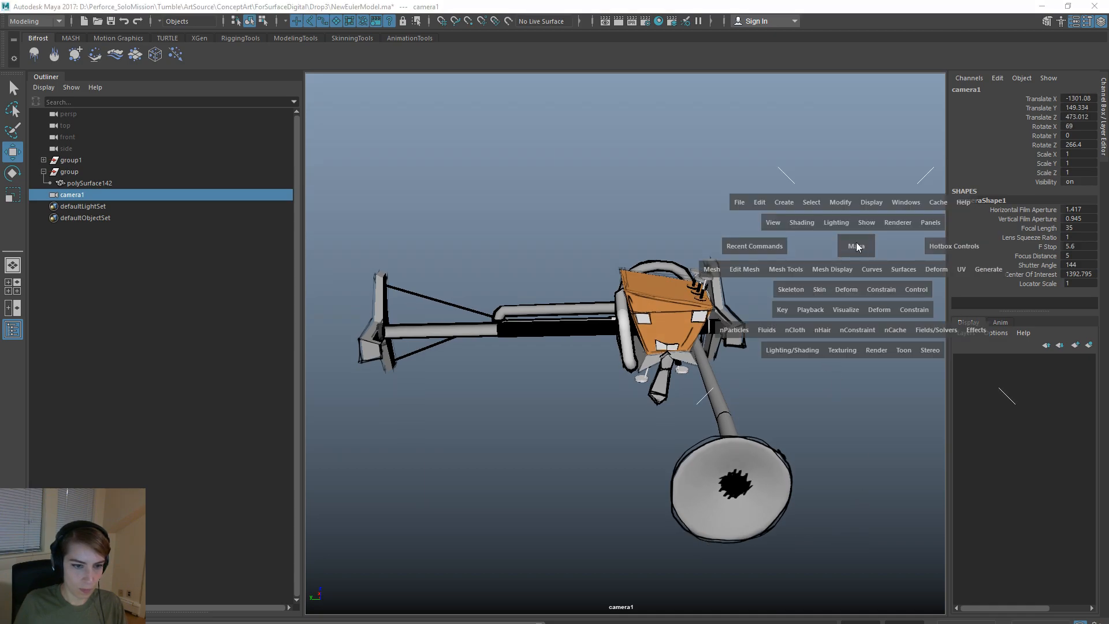
click(784, 202)
mouse_move(902, 247)
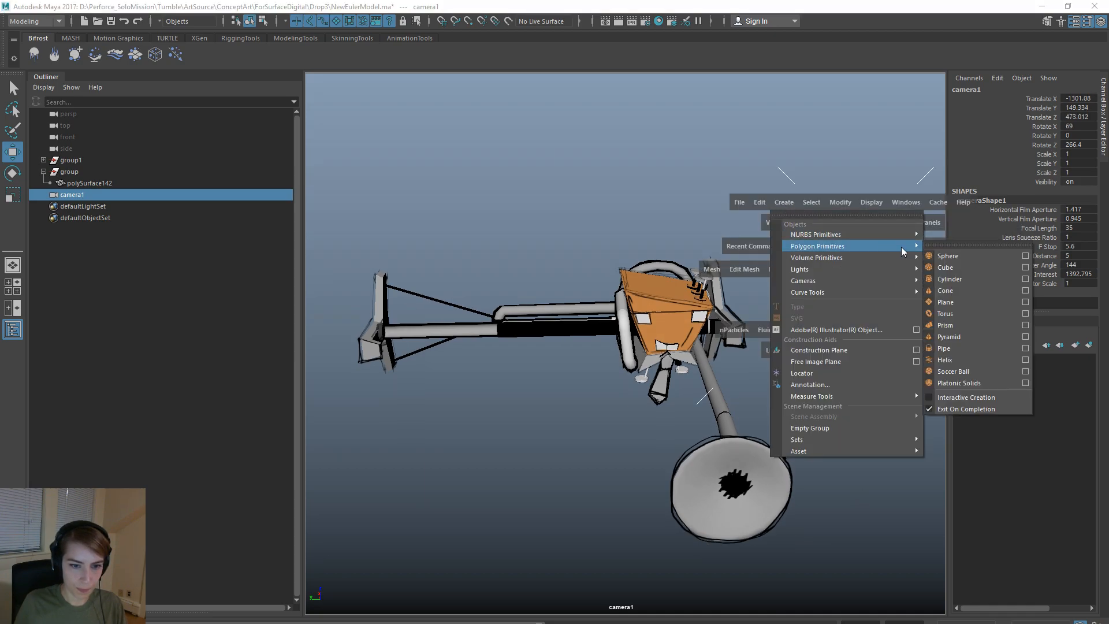
click(993, 301)
key(r)
drag(663, 328, 657, 342)
key(w)
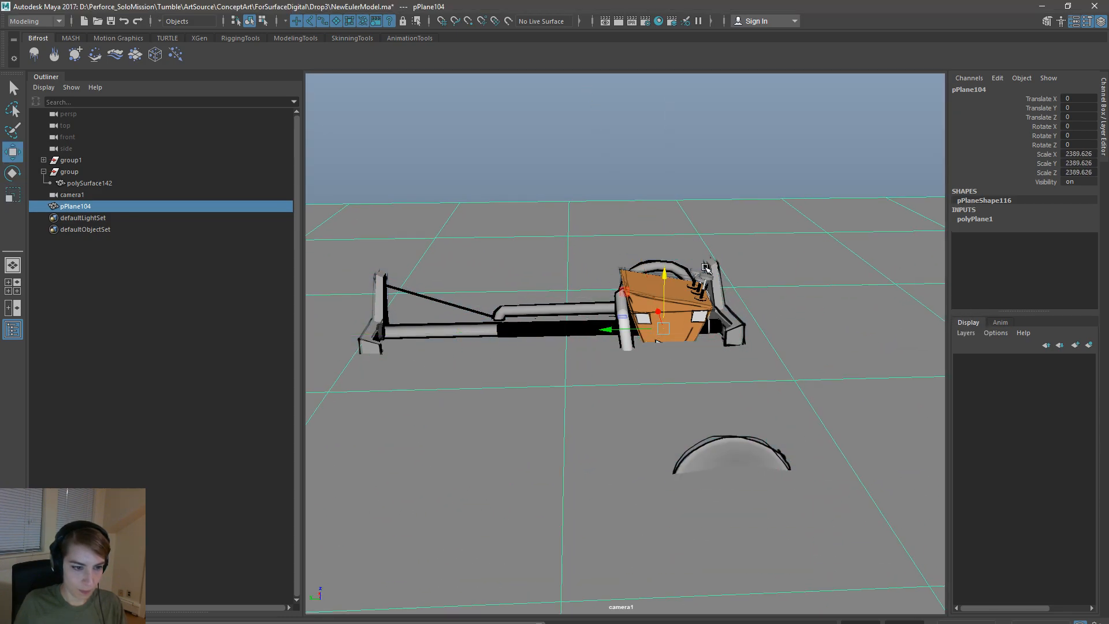
drag(674, 273, 689, 357)
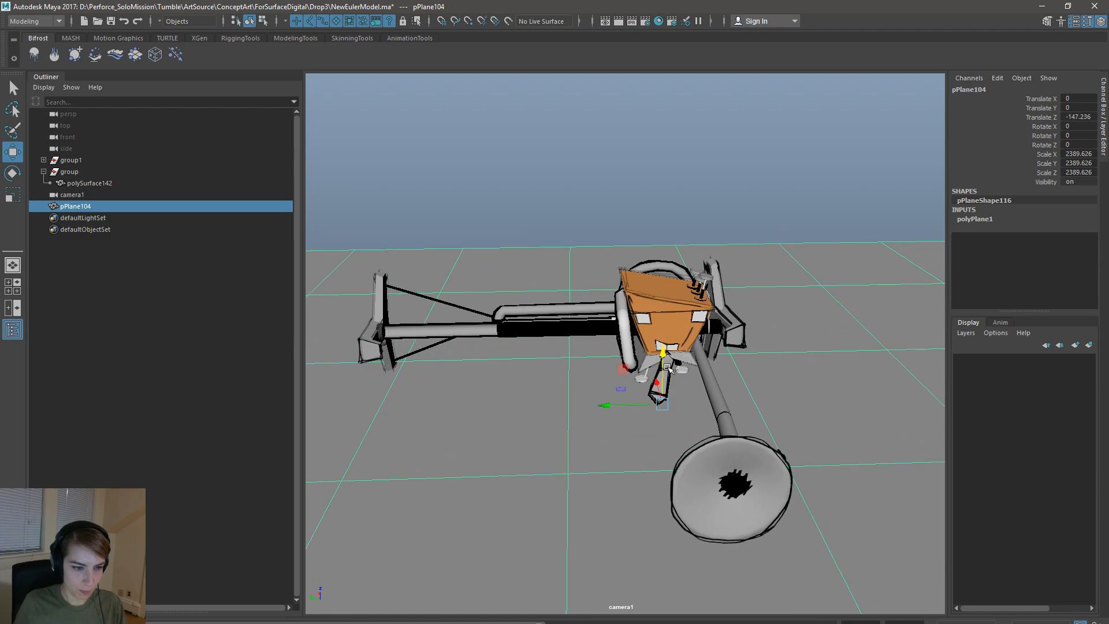
click(714, 157)
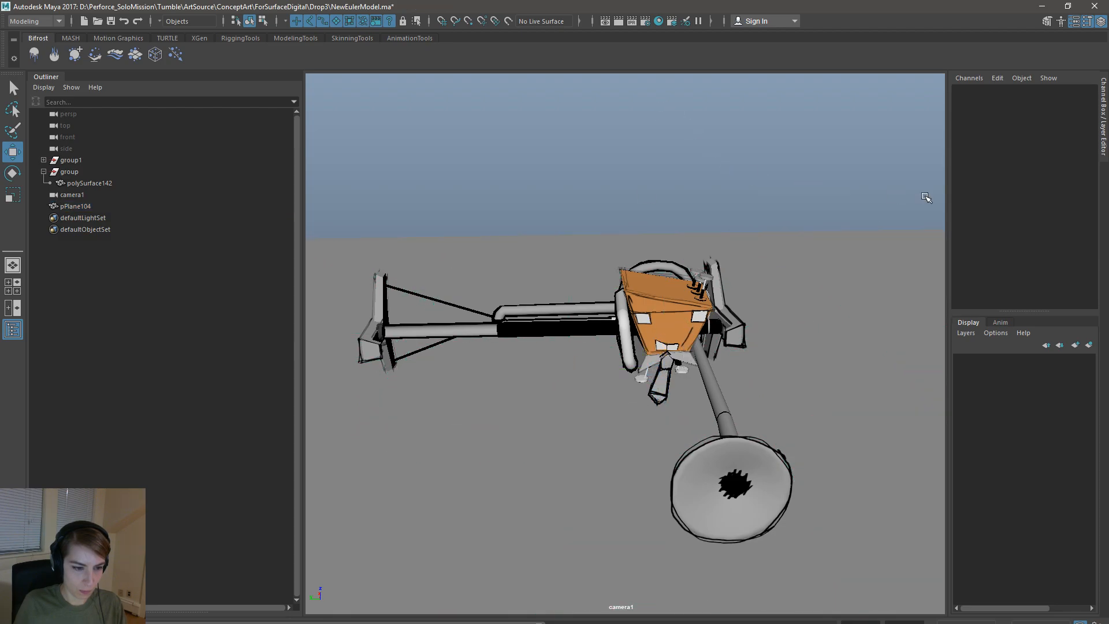
click(881, 318)
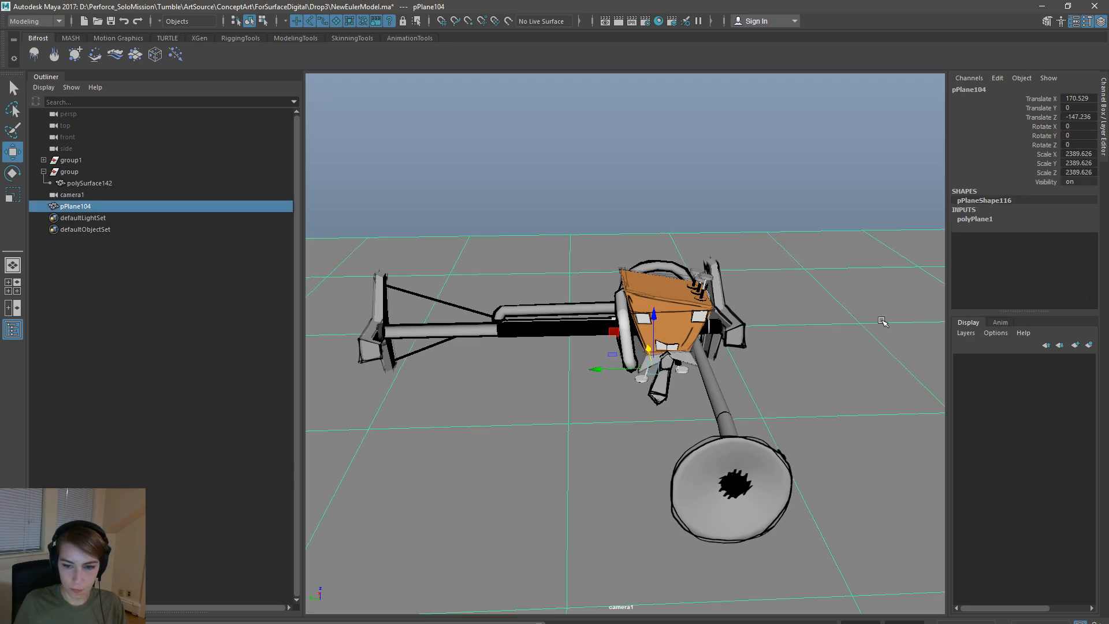
key(space)
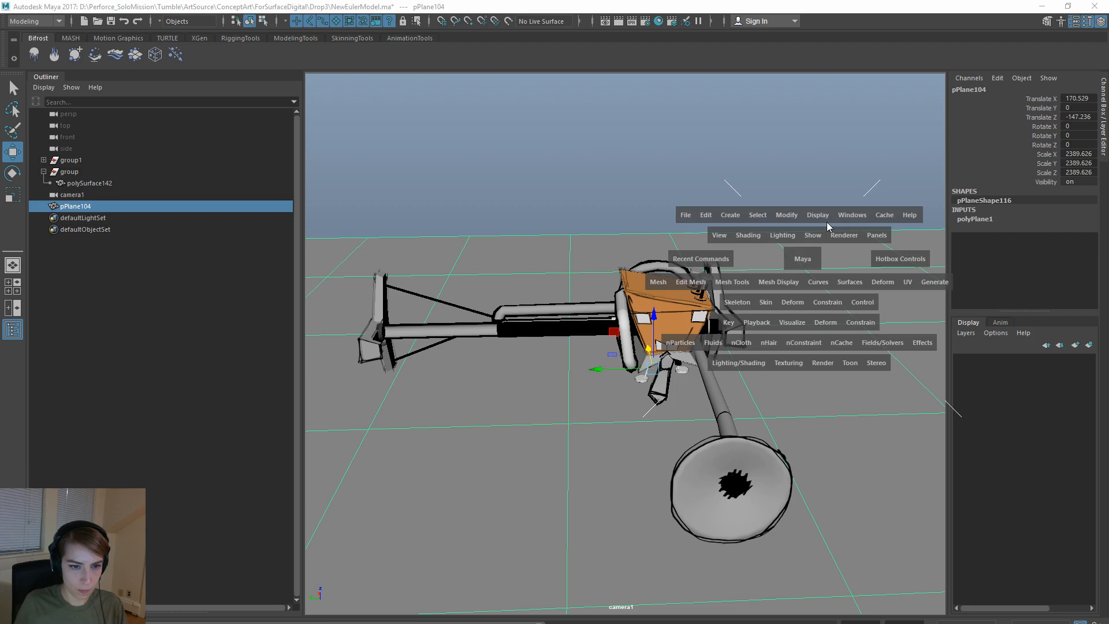
click(852, 216)
mouse_move(904, 258)
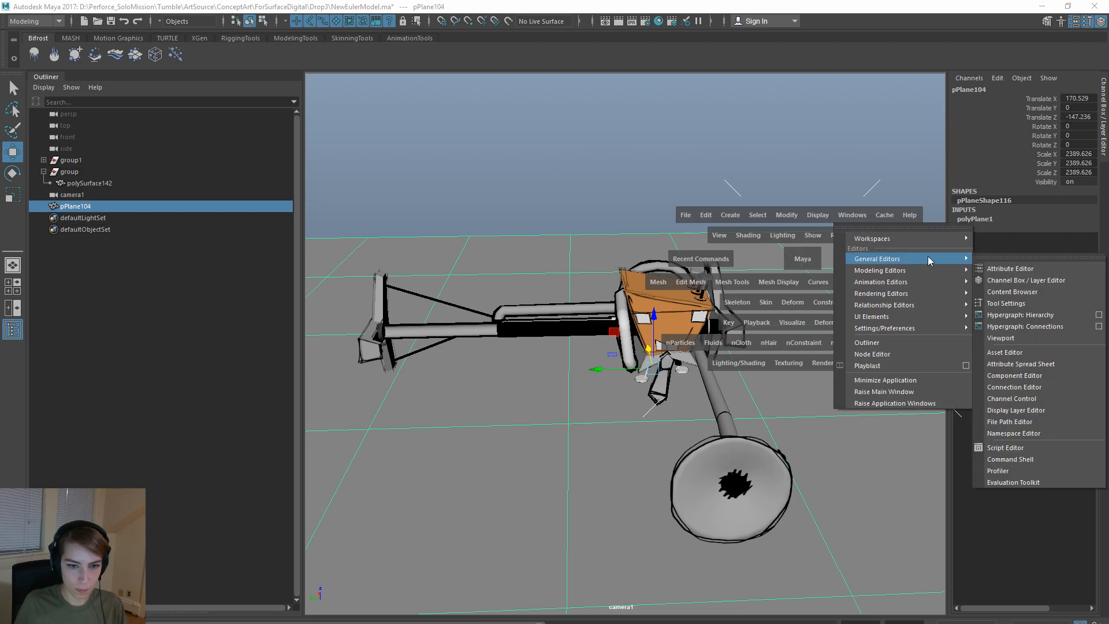
click(799, 132)
key(b)
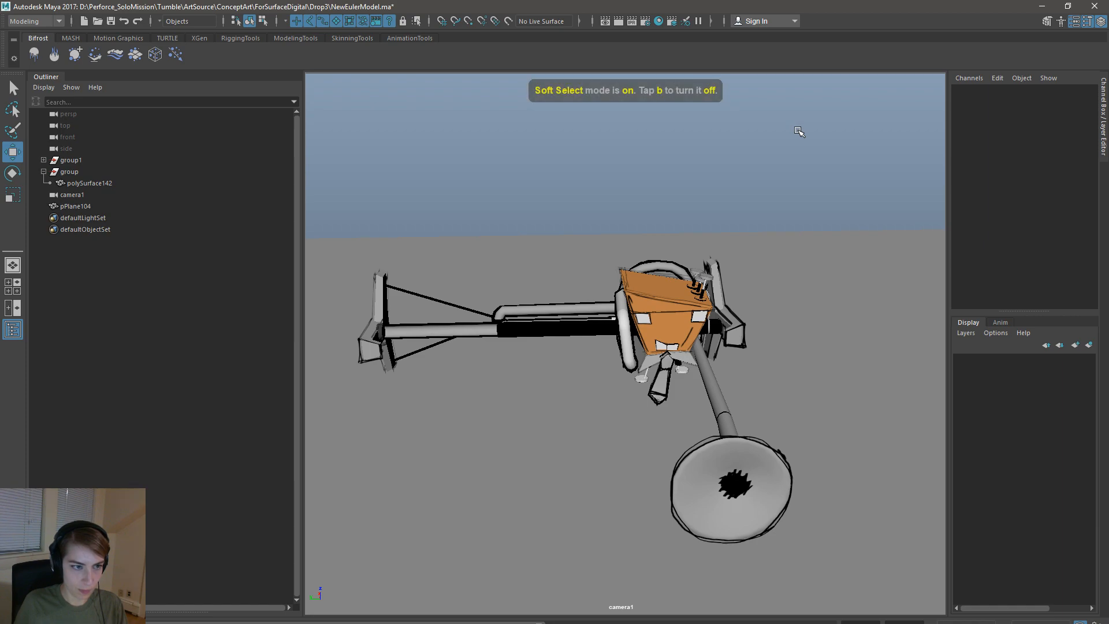
- Darken the ground plane's material to a dark gray through its material attributes, leaving the plane deselected
click(846, 272)
right_click(847, 261)
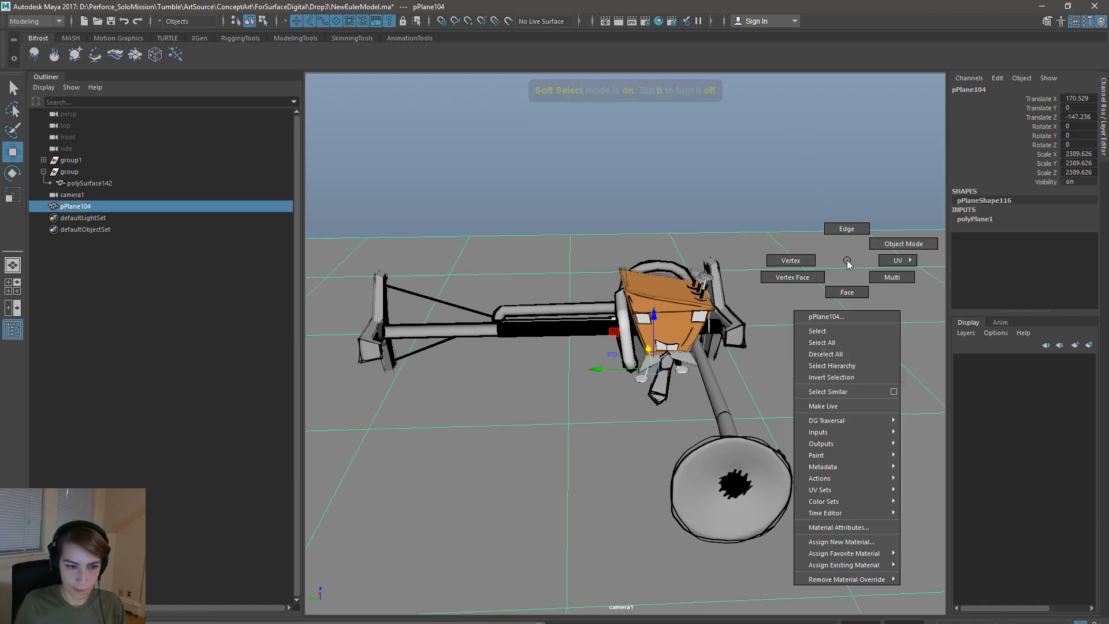
right_drag(847, 260, 876, 528)
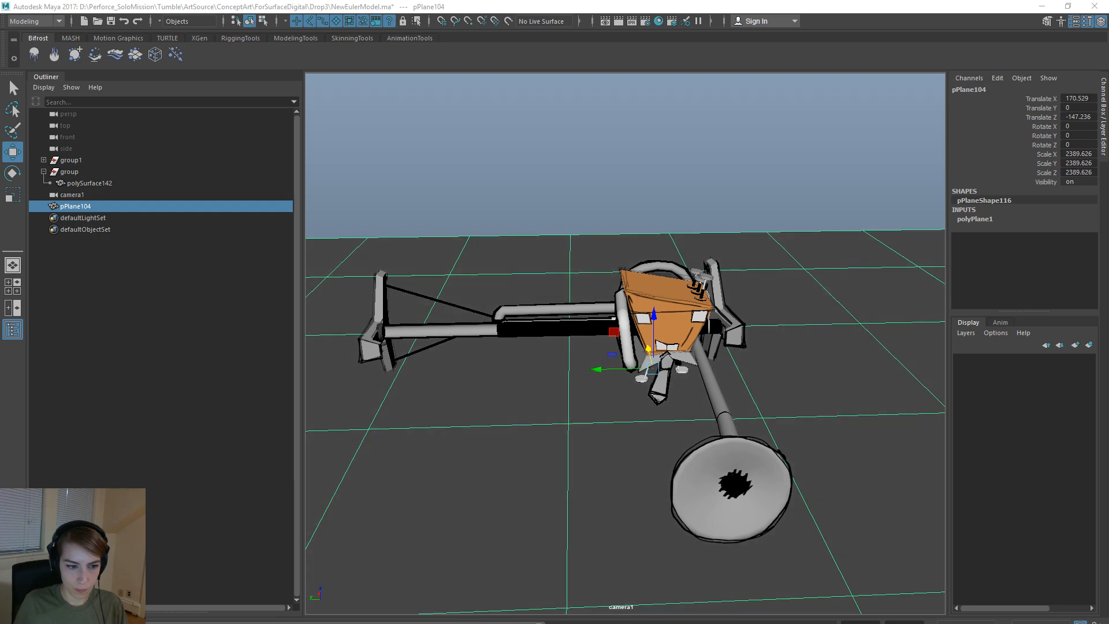
click(832, 215)
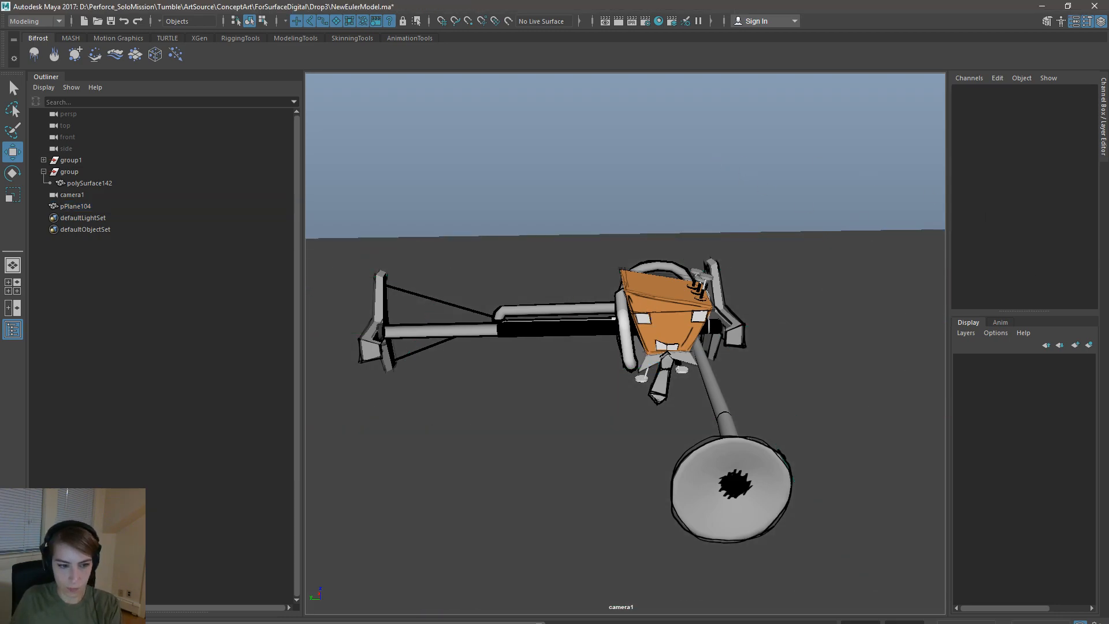
- Switch to Photoshop and paste the captured Maya screenshot into a new document
key(alt+Tab)
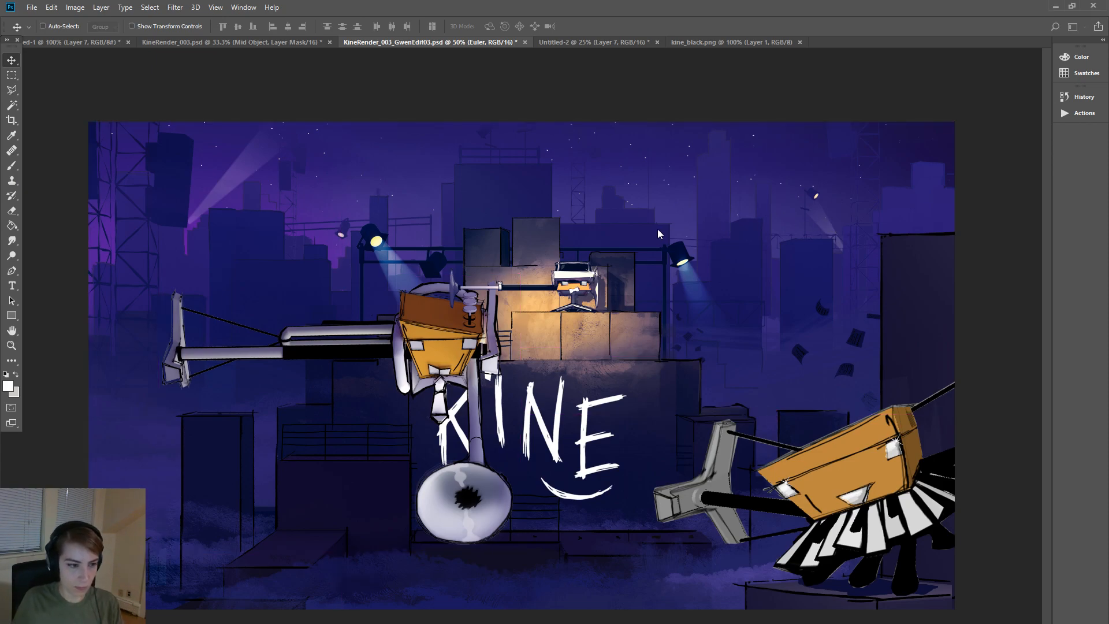
key(Return)
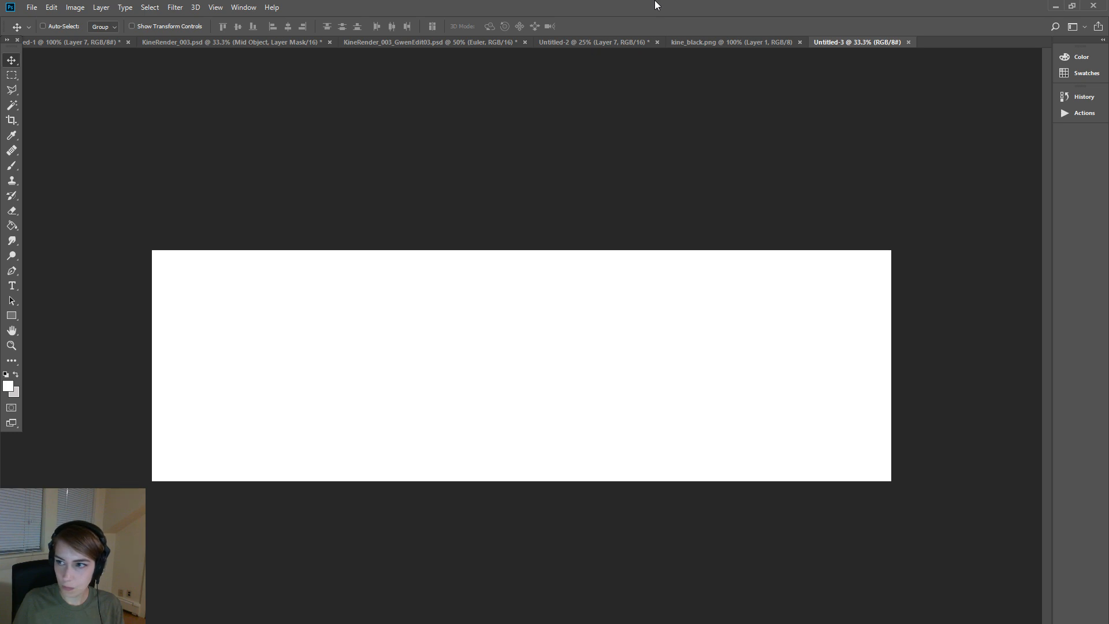
key(ctrl+v)
- Select the area around the whole Euler character in the pasted screenshot with a rectangular marquee
click(11, 345)
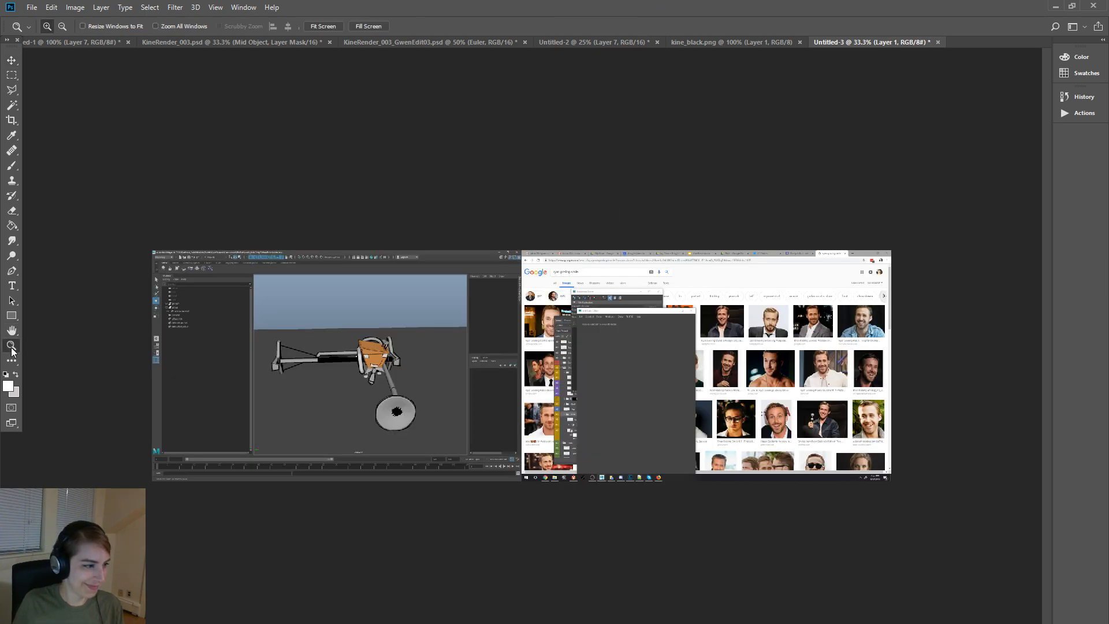
drag(162, 223, 520, 530)
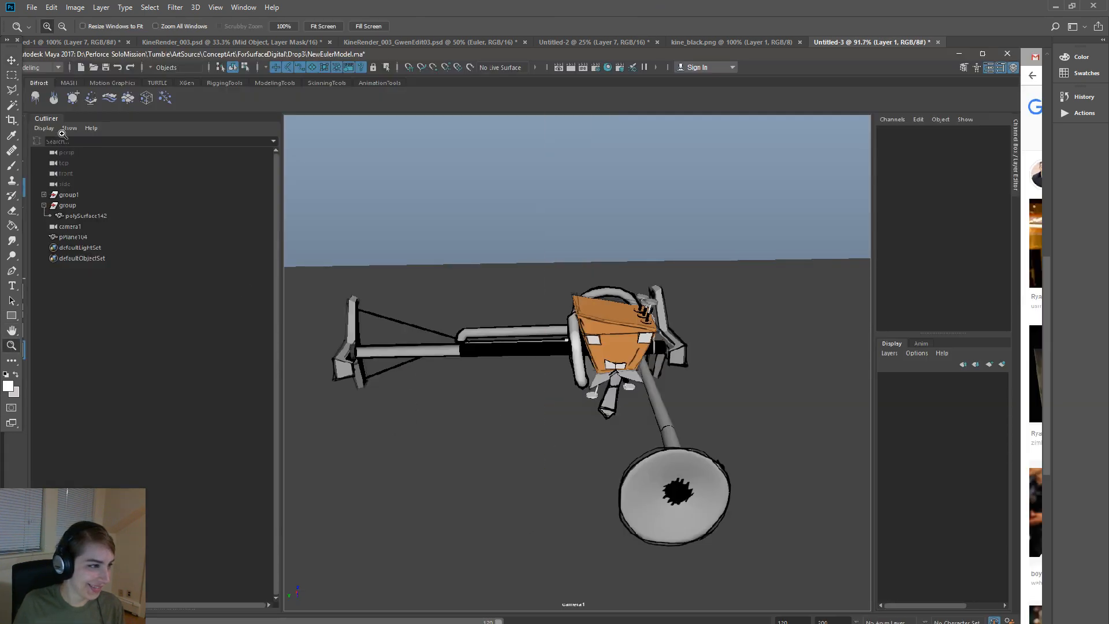
click(12, 76)
drag(316, 274, 747, 567)
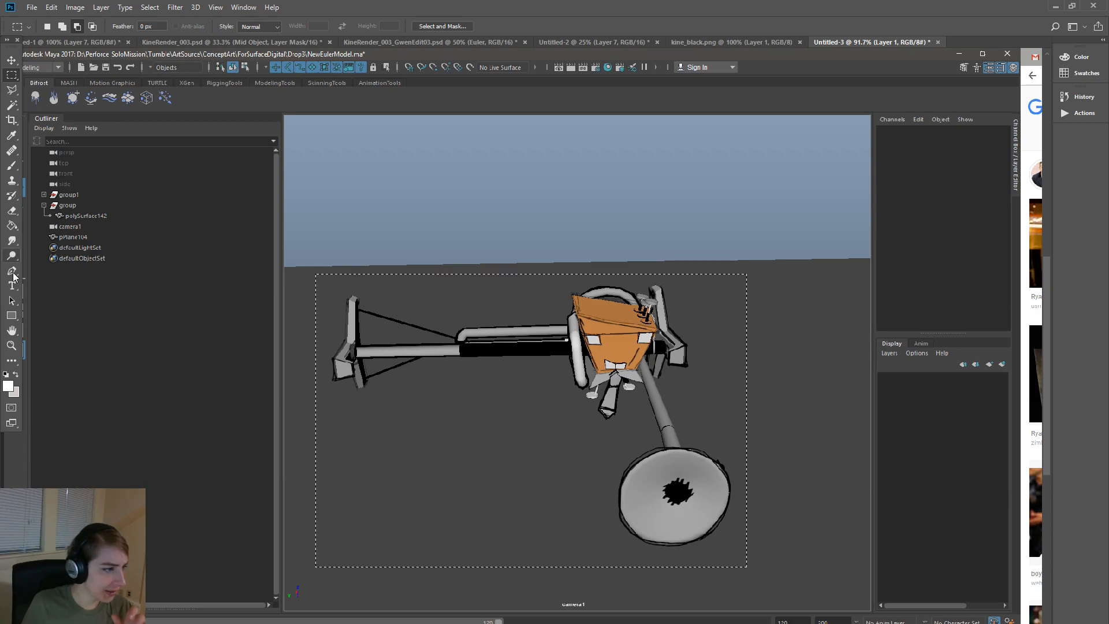
- Subtract the empty ground above and to the right of the character from the selection with the Polygonal Lasso, following its outline
click(11, 346)
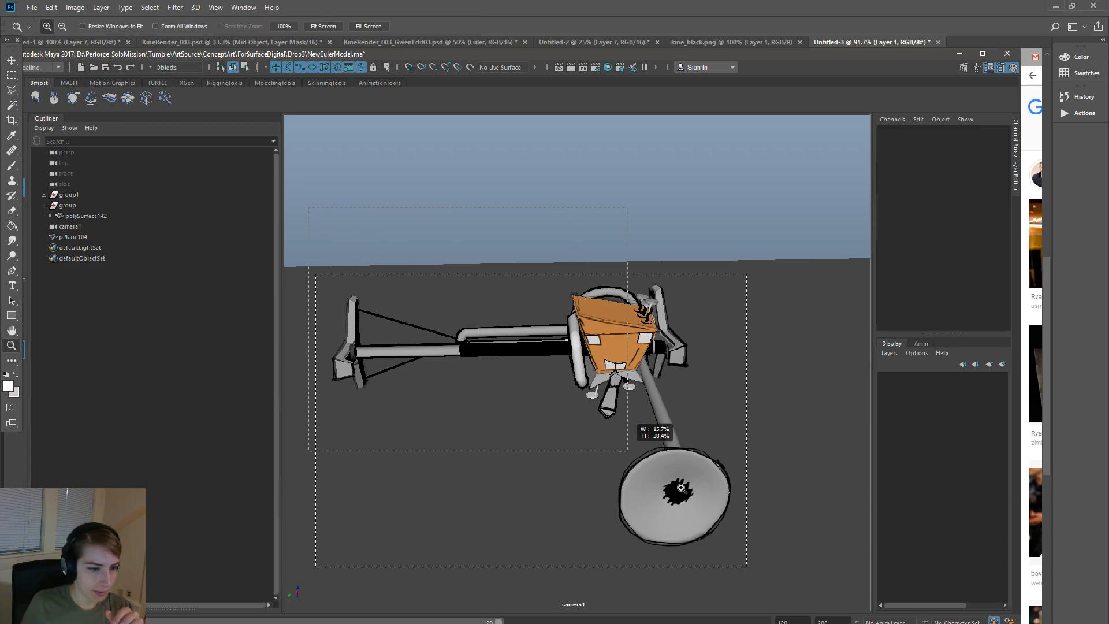
click(636, 439)
click(11, 91)
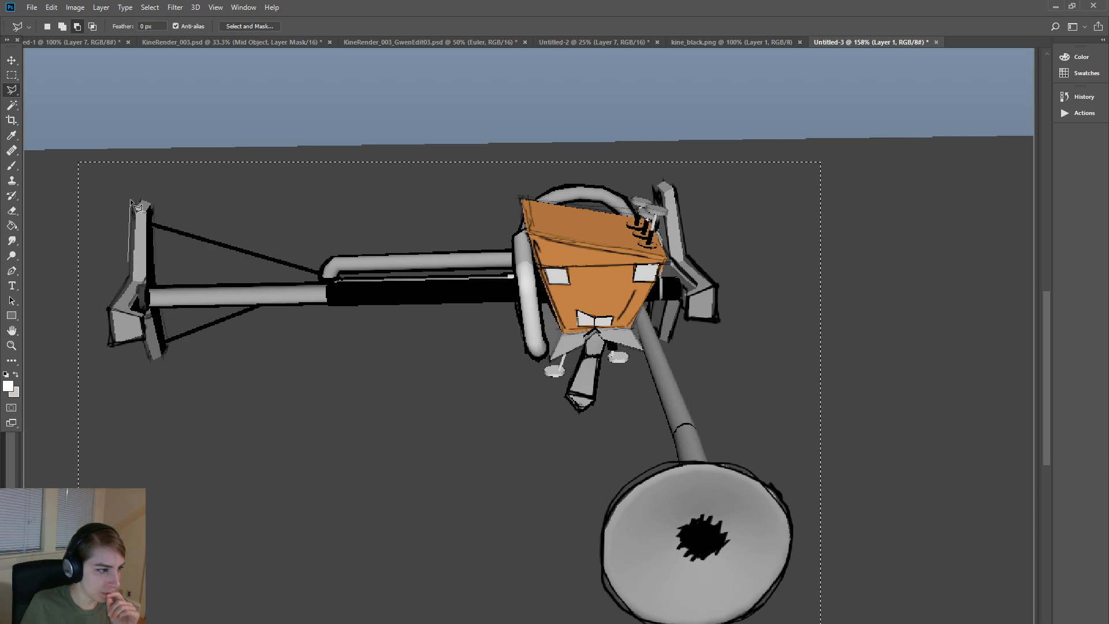
click(159, 214)
click(498, 243)
click(678, 172)
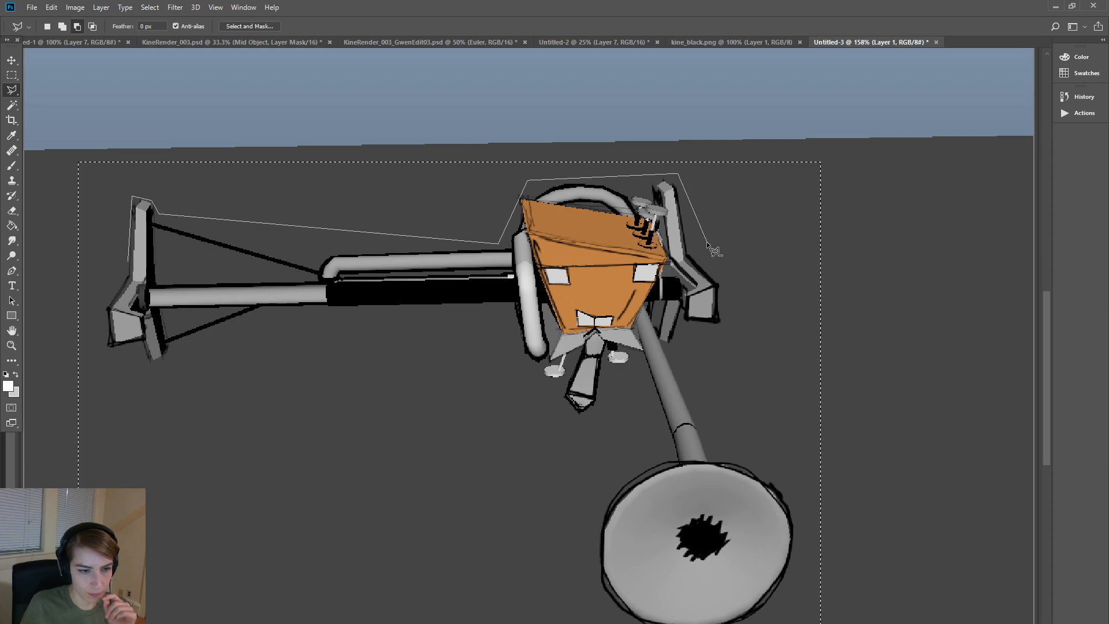
click(731, 342)
click(679, 334)
click(710, 446)
click(931, 539)
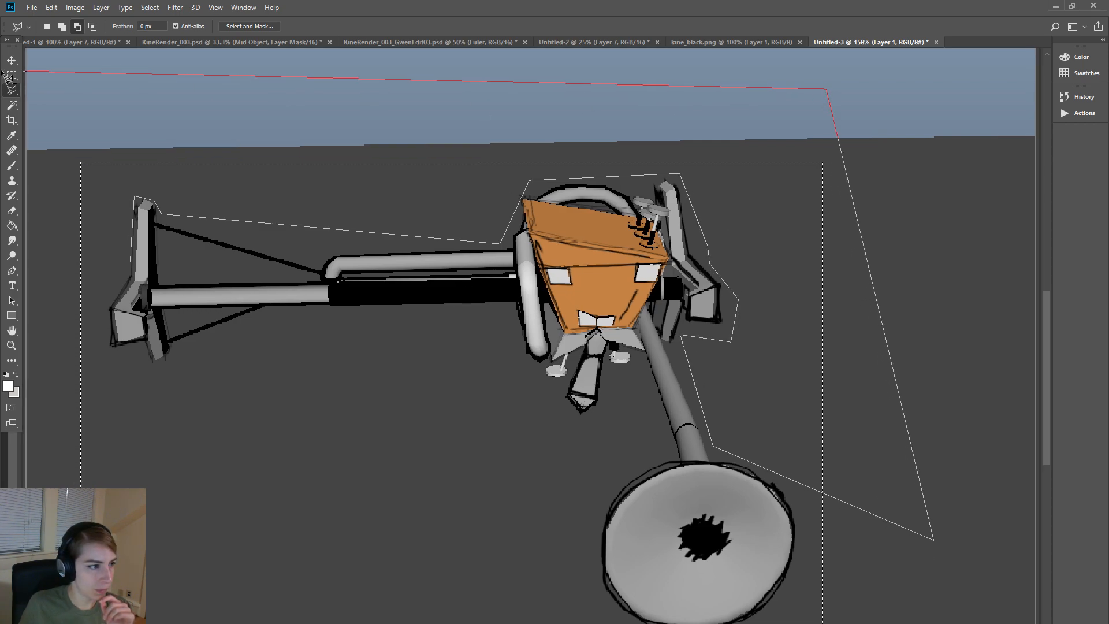
key(Escape)
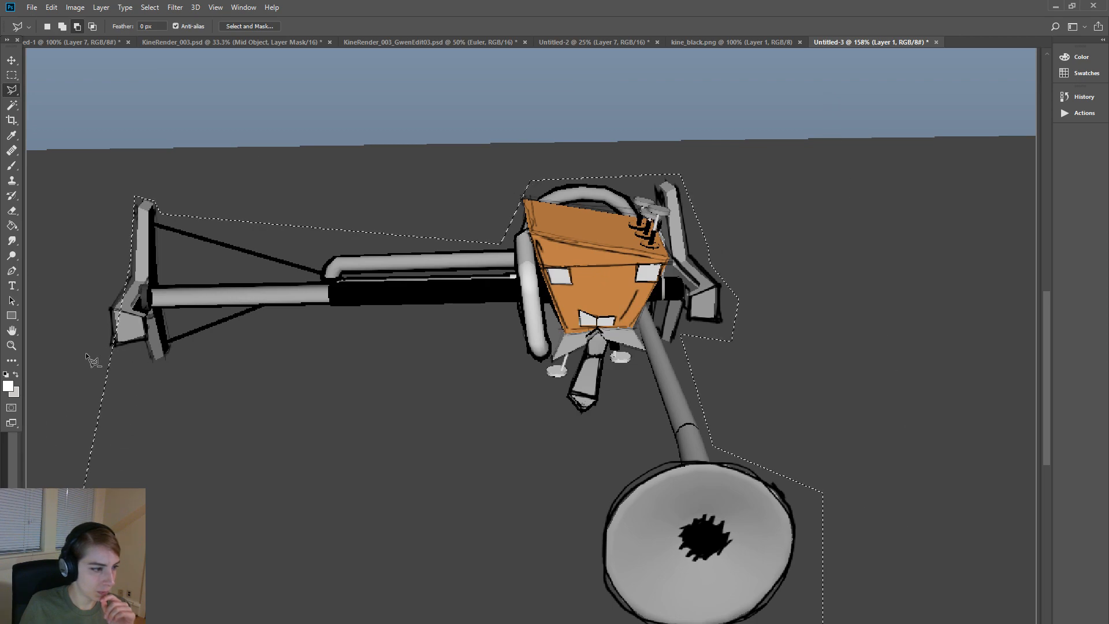
- Intersect the selection with a small polygonal lasso shape around the stand at the far end of the character's long tube
click(92, 26)
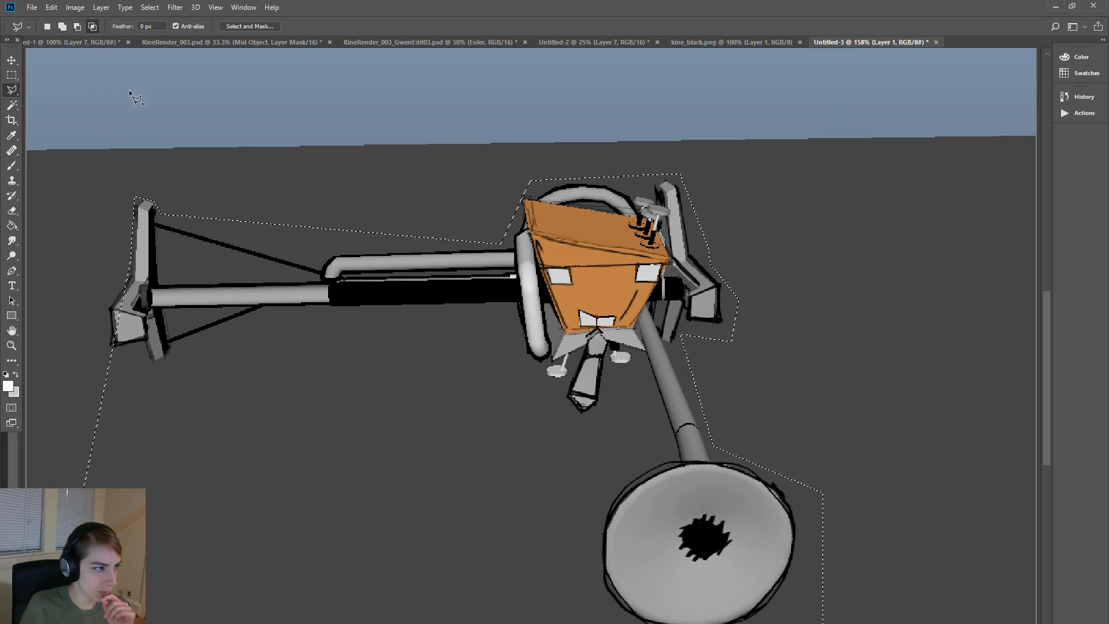
click(140, 266)
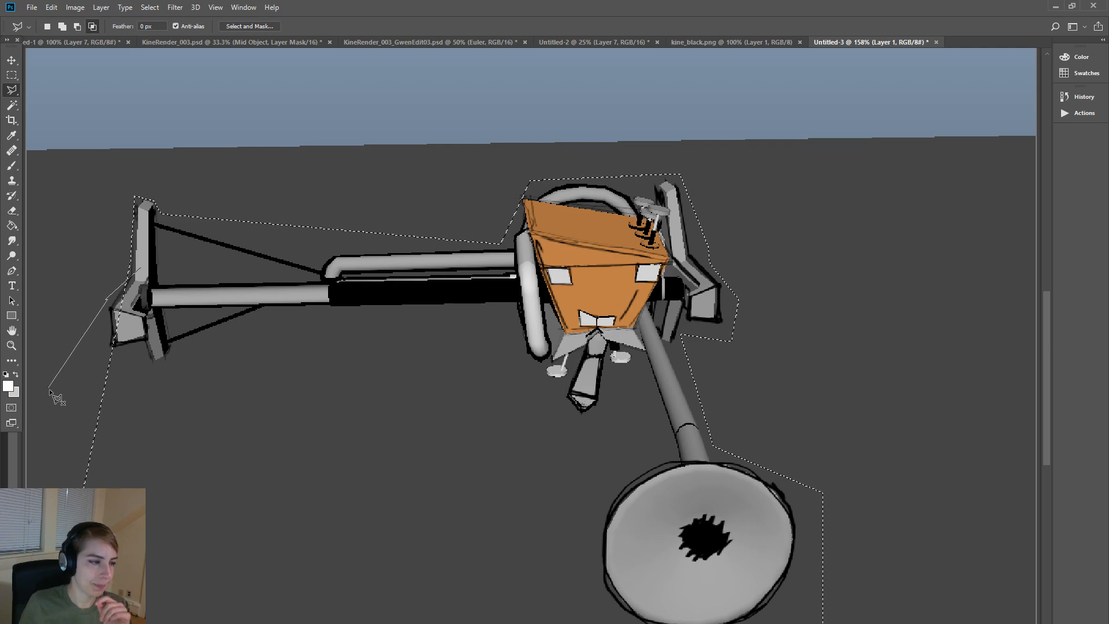
click(111, 363)
double_click(349, 146)
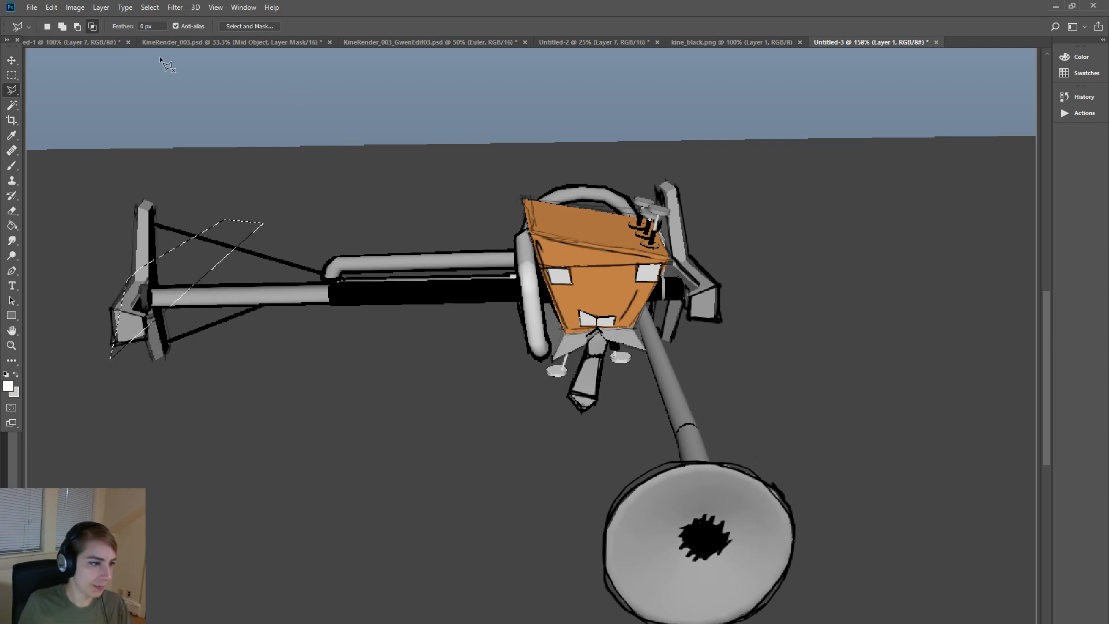
- Undo the intersected selection, then add the protruding edge of the tube's far stand to the selection with the Polygonal Lasso
key(ctrl+alt+z)
click(62, 26)
click(140, 270)
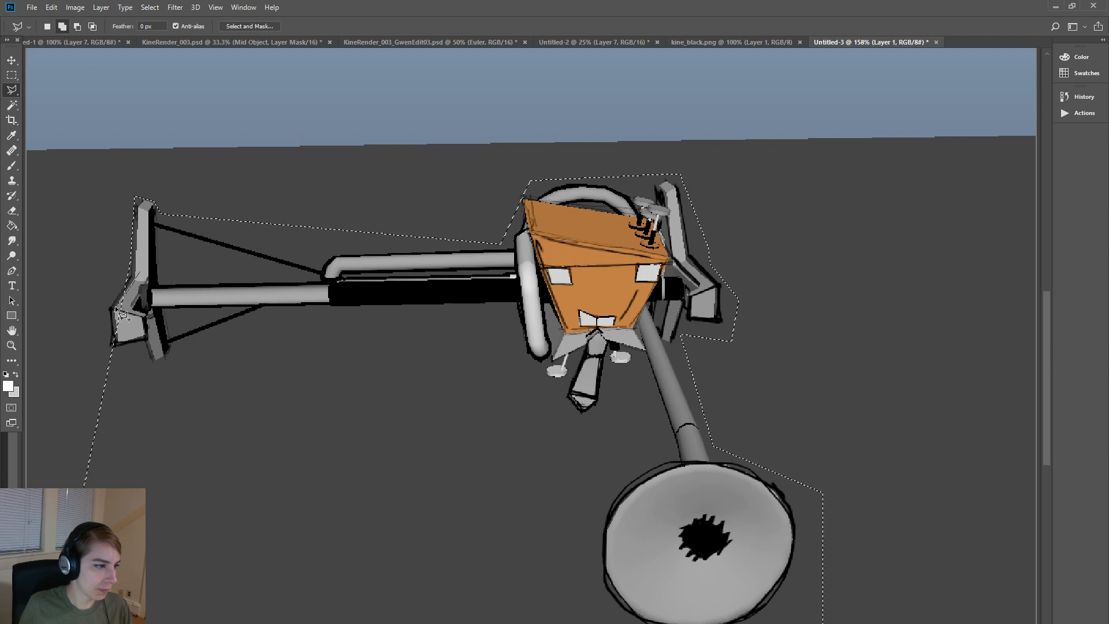
click(112, 308)
double_click(293, 345)
- Subtract the empty ground below and beside the character from the selection with the Polygonal Lasso, tracing the tube, tie and horn
click(73, 26)
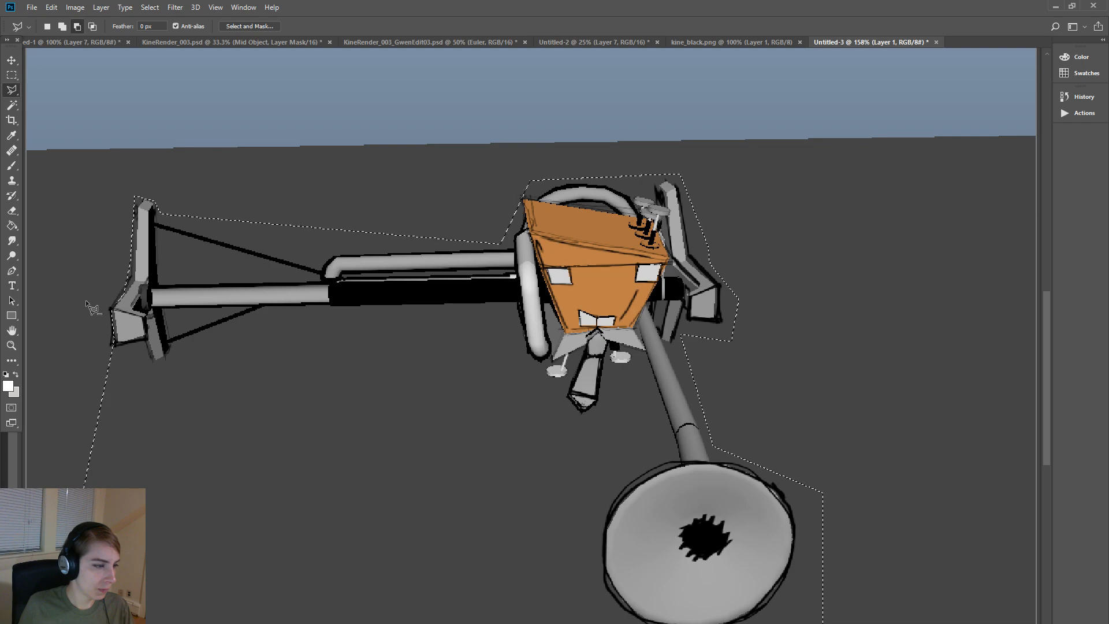
click(272, 309)
click(499, 307)
click(530, 383)
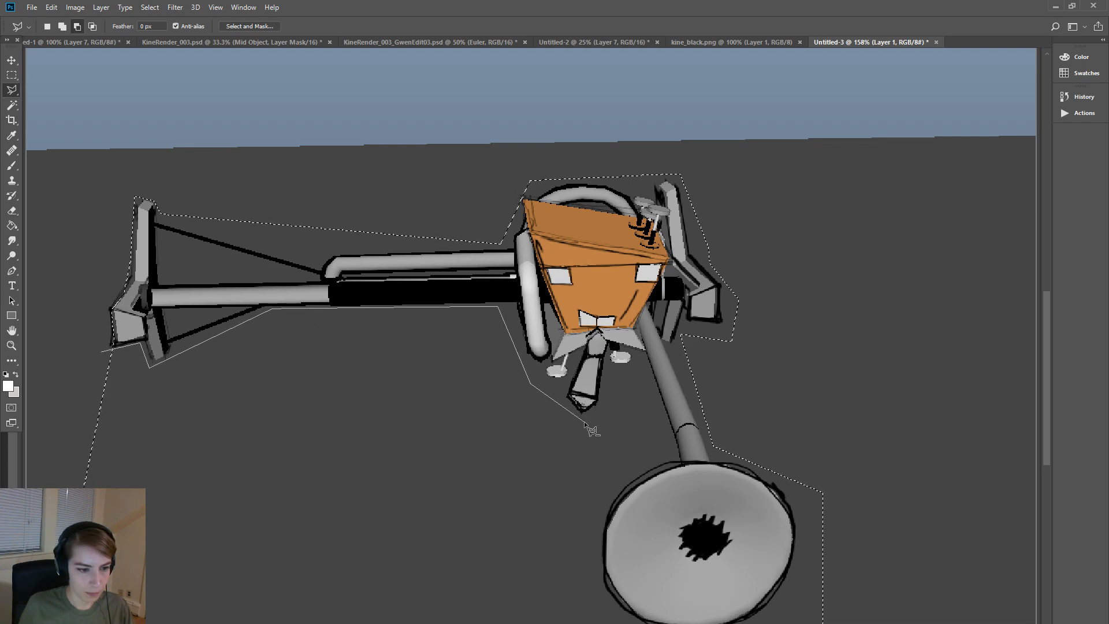
click(615, 466)
click(588, 552)
click(687, 623)
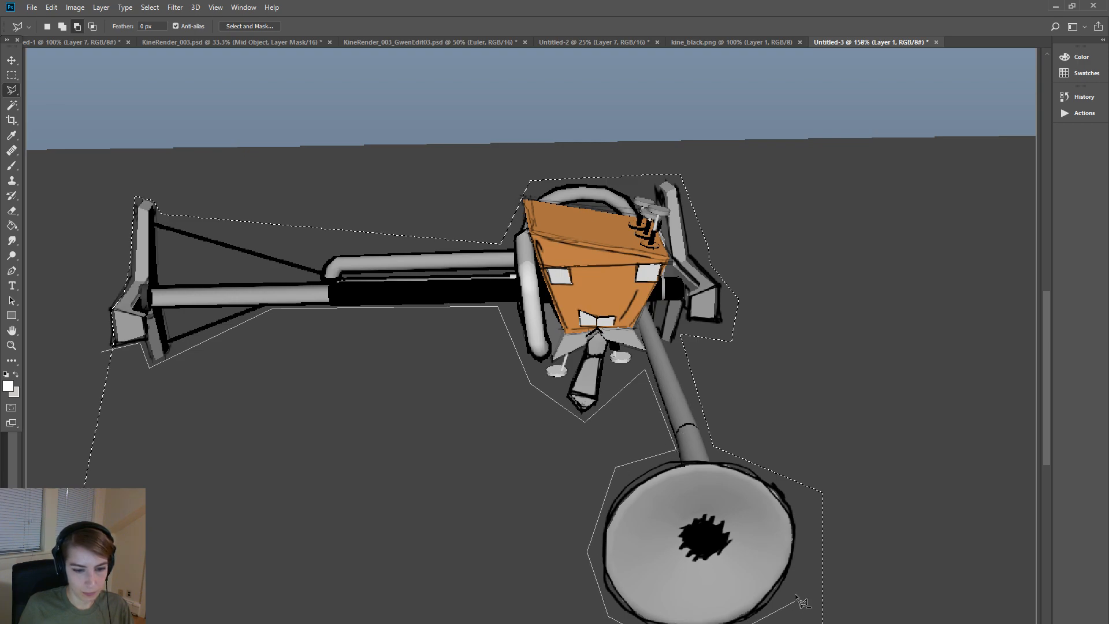
click(796, 503)
click(747, 440)
click(885, 450)
drag(864, 623, 867, 589)
double_click(47, 352)
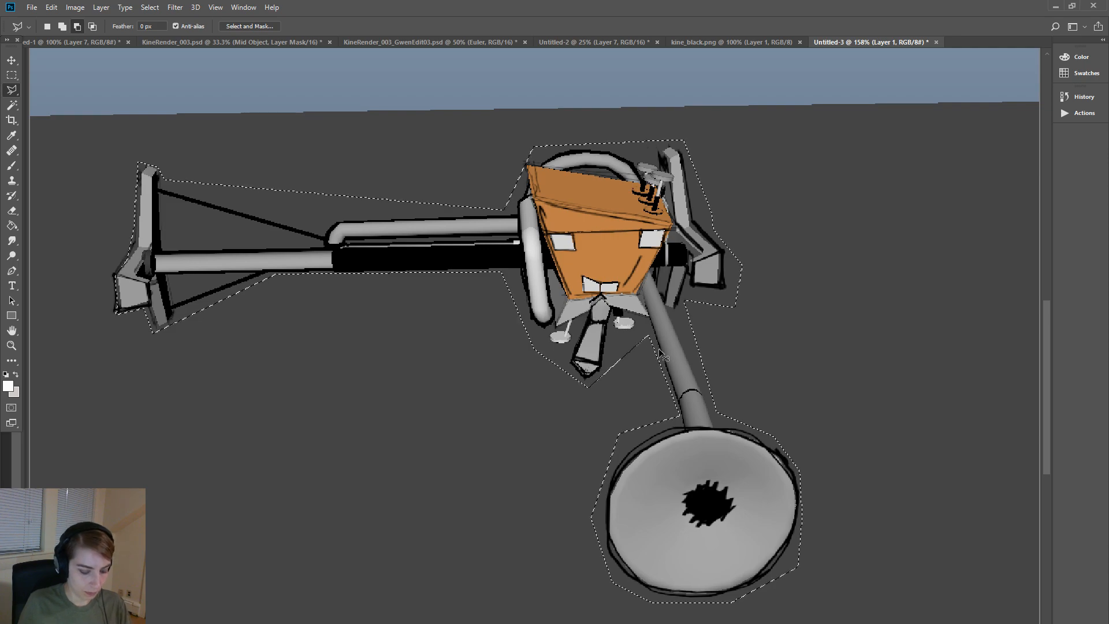
click(734, 42)
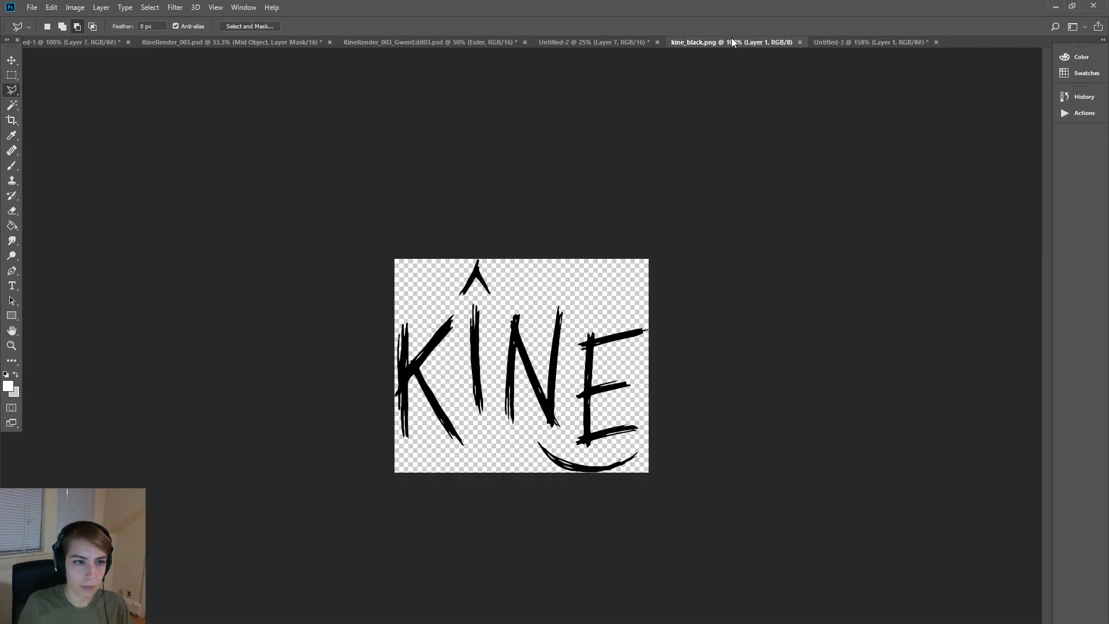
click(592, 41)
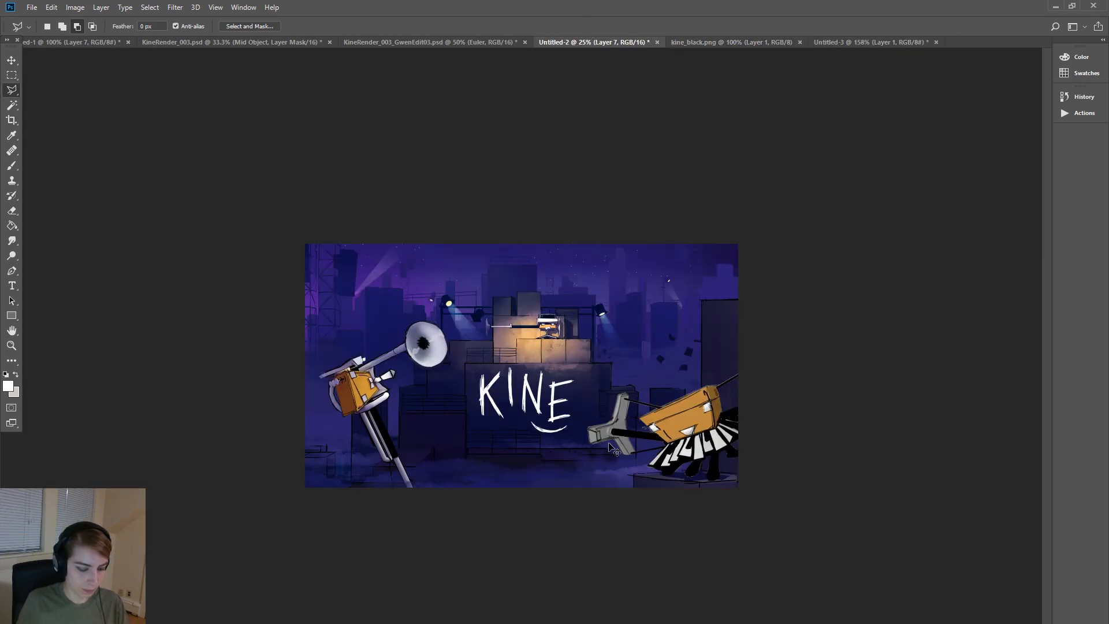
key(ctrl+v)
key(ctrl+t)
drag(591, 325, 436, 294)
drag(519, 430, 511, 623)
drag(441, 484, 382, 416)
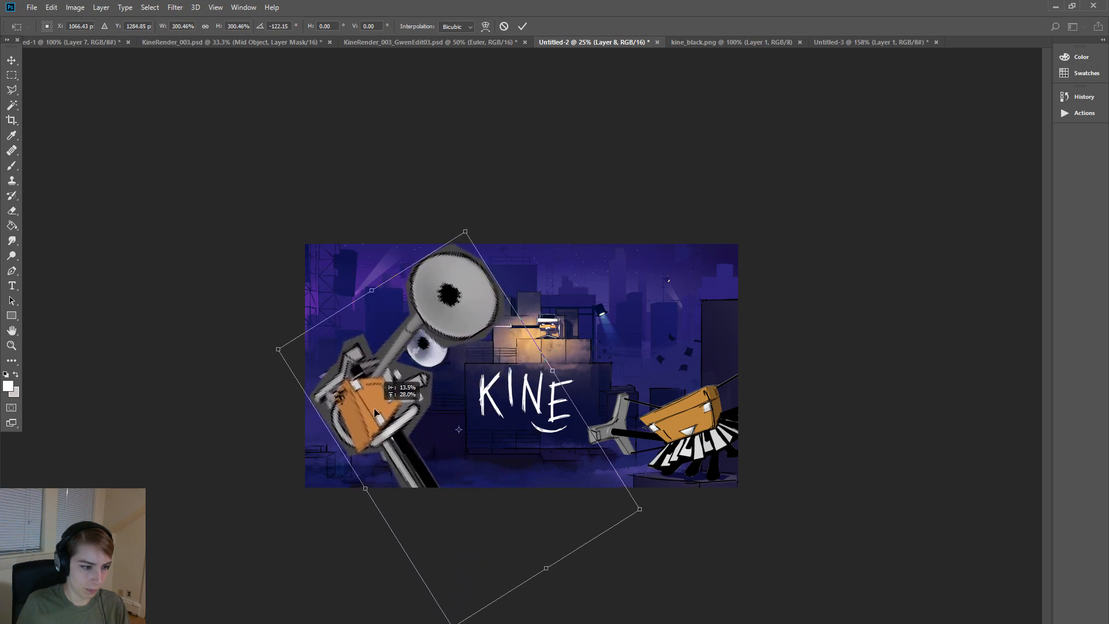
drag(440, 304, 464, 296)
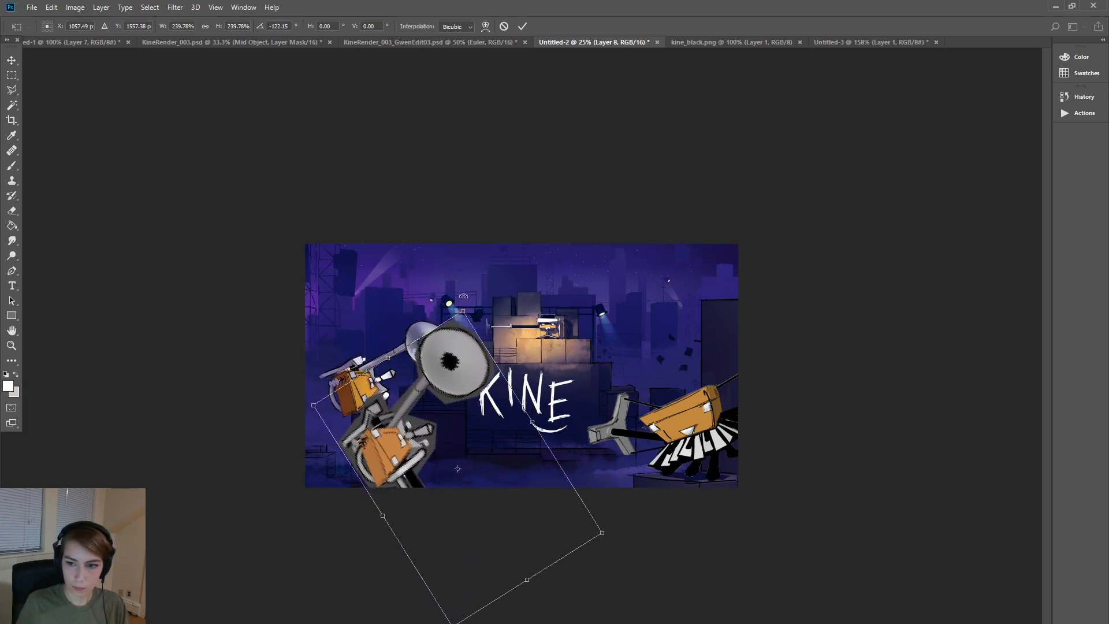
click(11, 61)
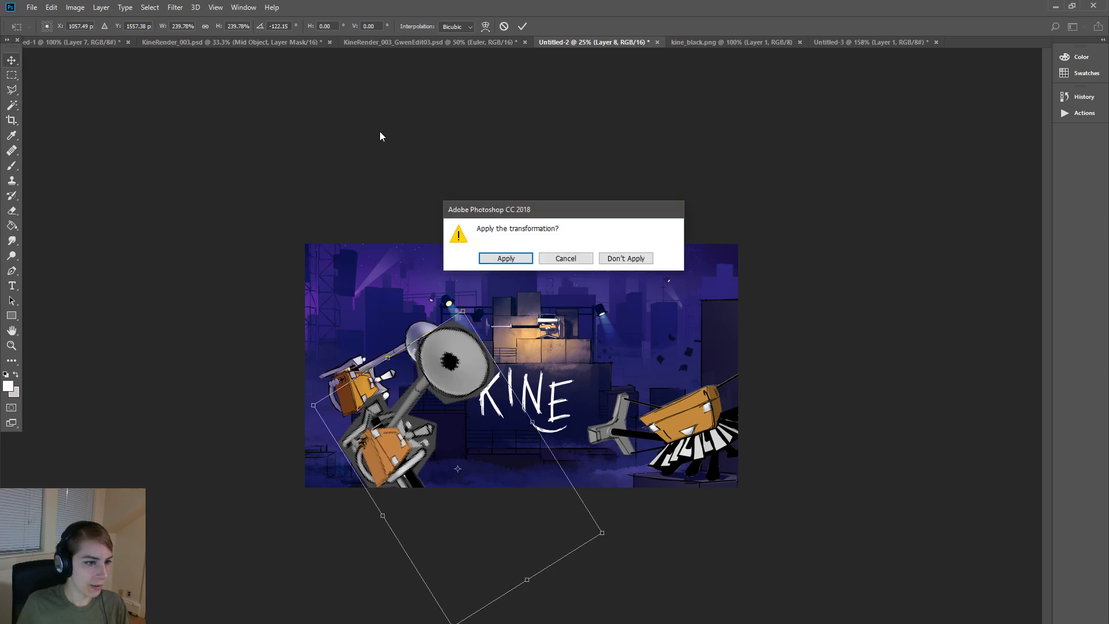
click(627, 258)
key(Delete)
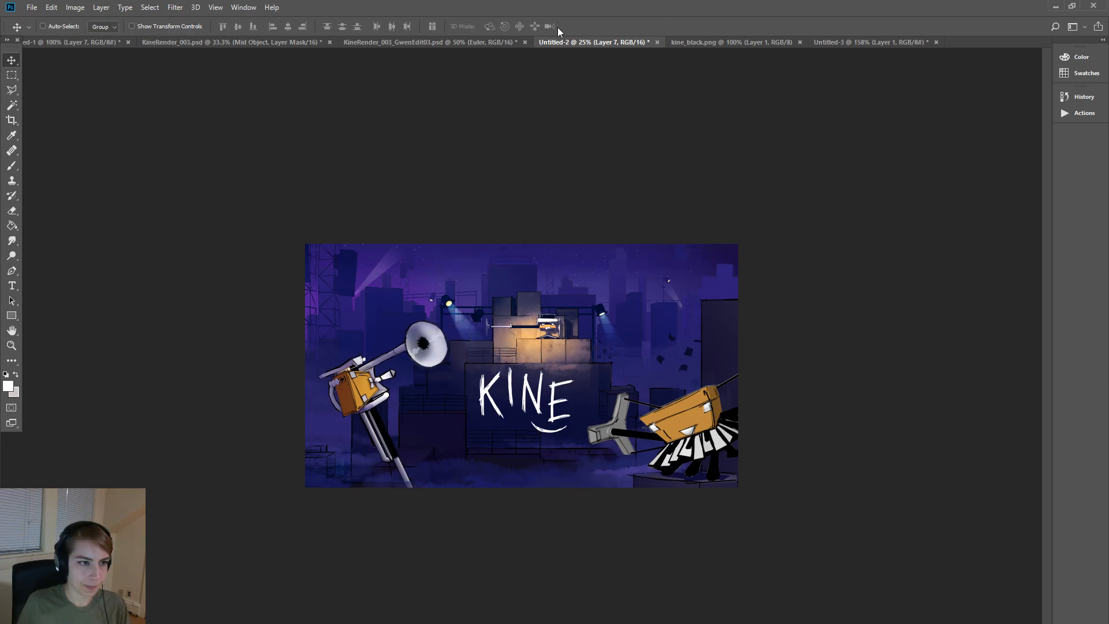
- In KineRender_003_GwenEdit03.psd, step back to the painted Euler's tilted pose and paste the model cutout beside it
click(453, 43)
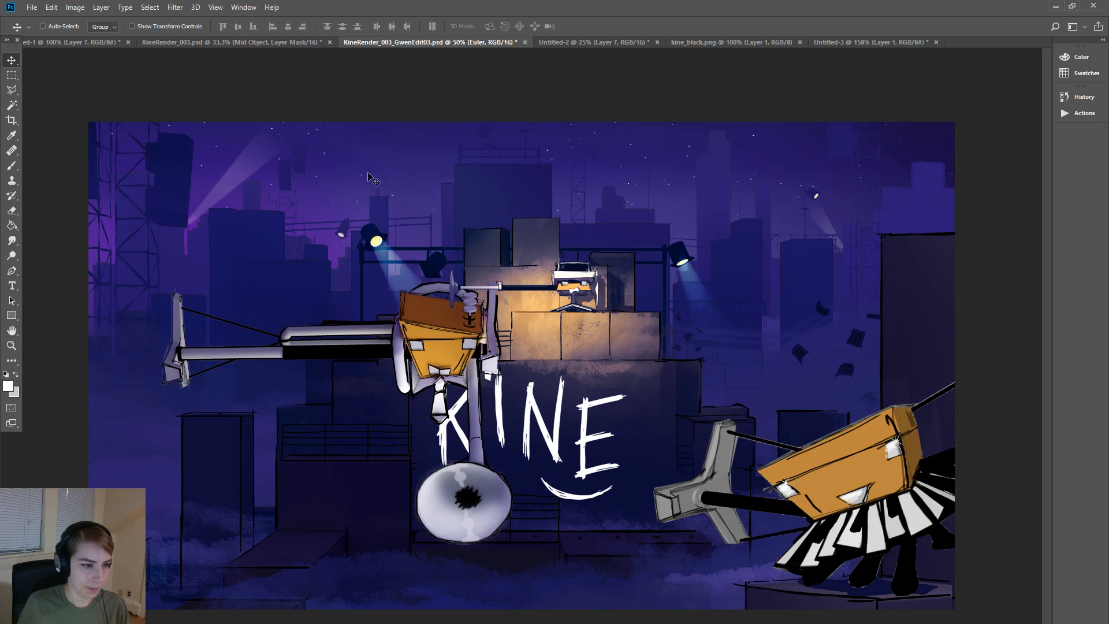
key(ctrl+alt+z)
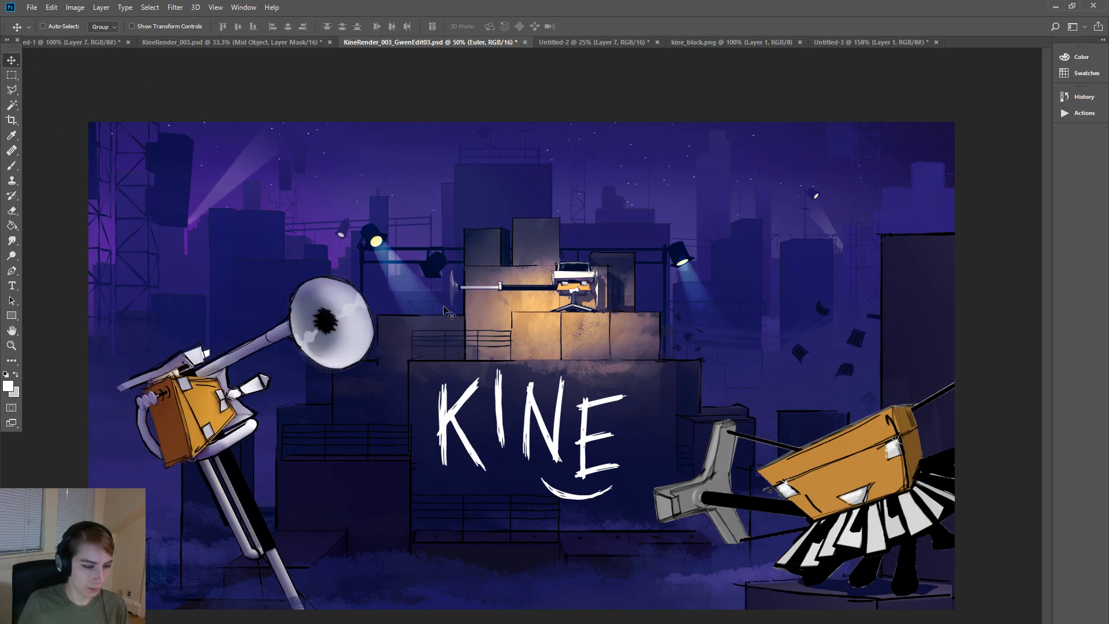
key(ctrl+v)
drag(523, 345, 374, 425)
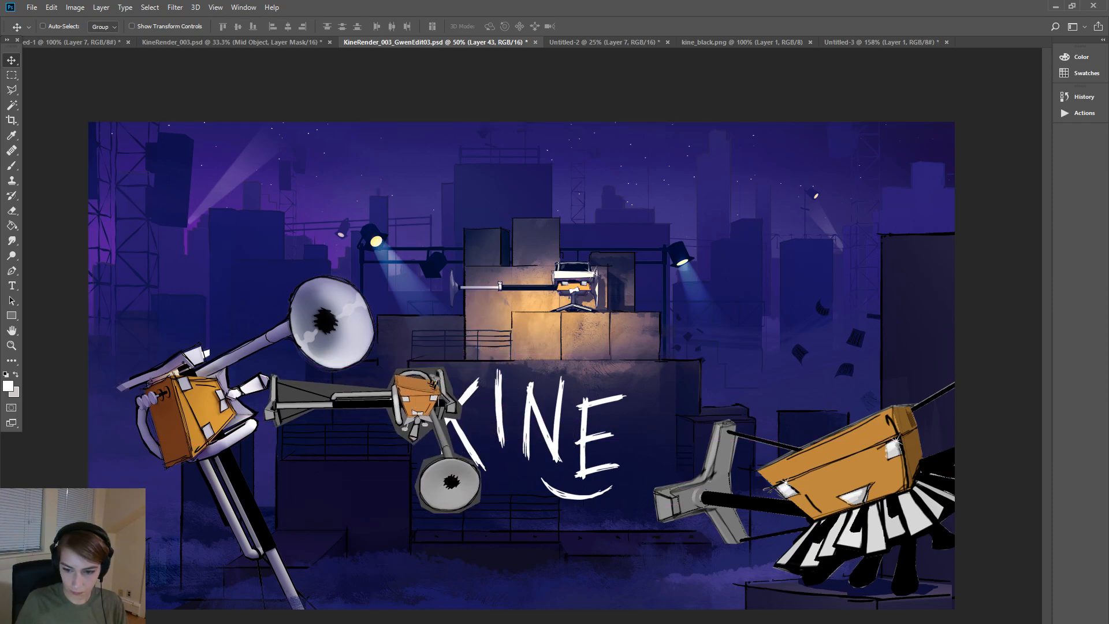
- Transform the pasted cutout to 197.39% scale and -102.46° rotation, placing it over the painted Euler
key(ctrl+t)
drag(544, 267, 357, 303)
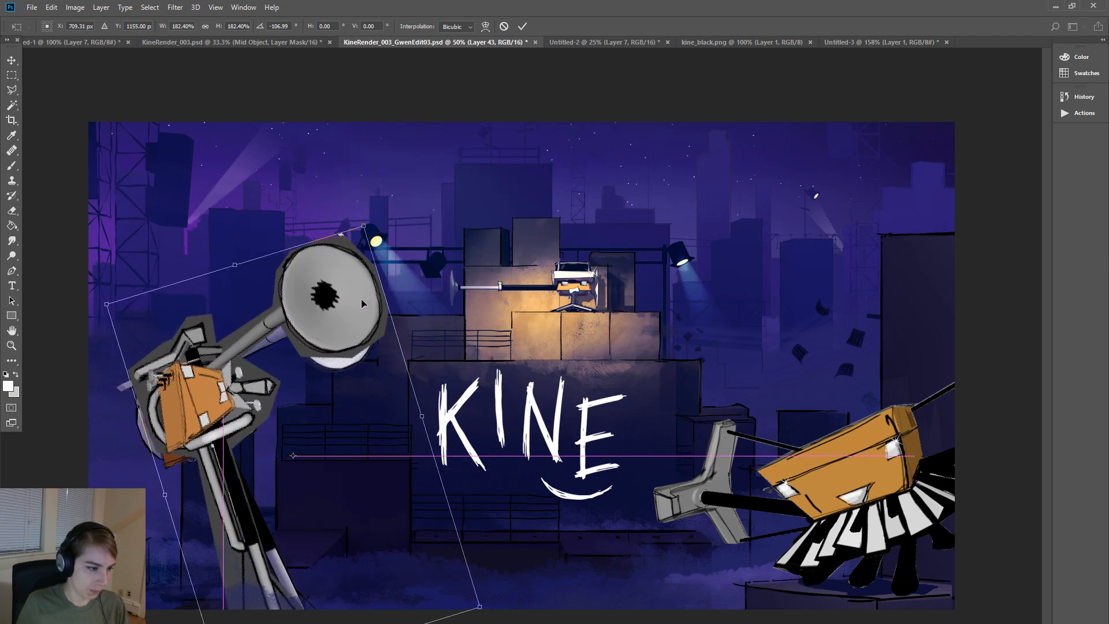
drag(405, 201, 414, 228)
drag(353, 291, 336, 327)
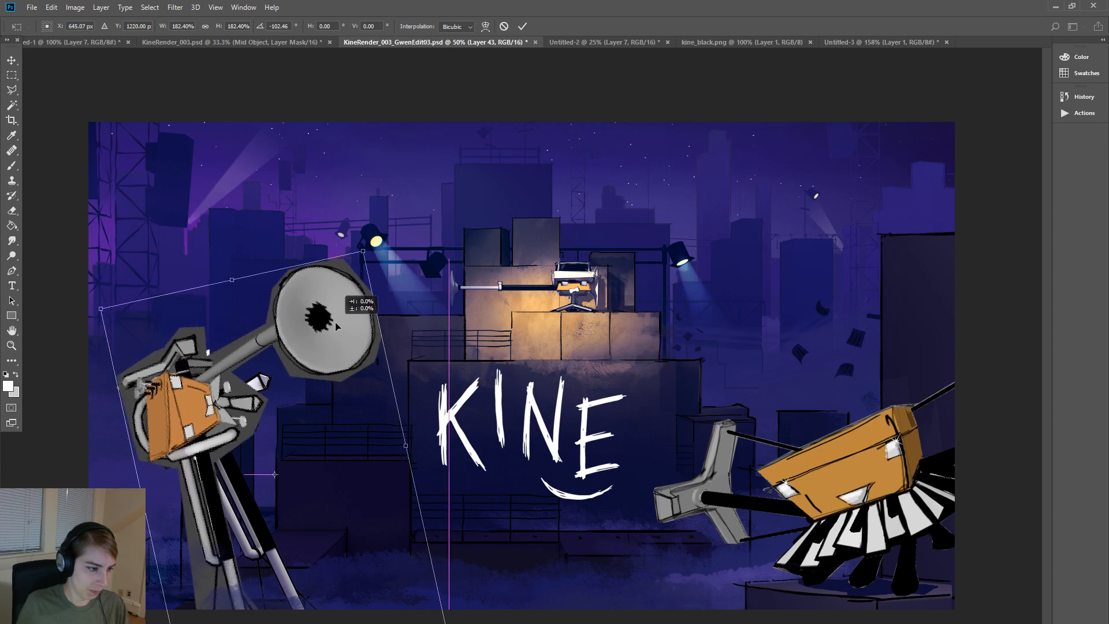
shift+drag(360, 248, 378, 214)
drag(321, 273, 338, 333)
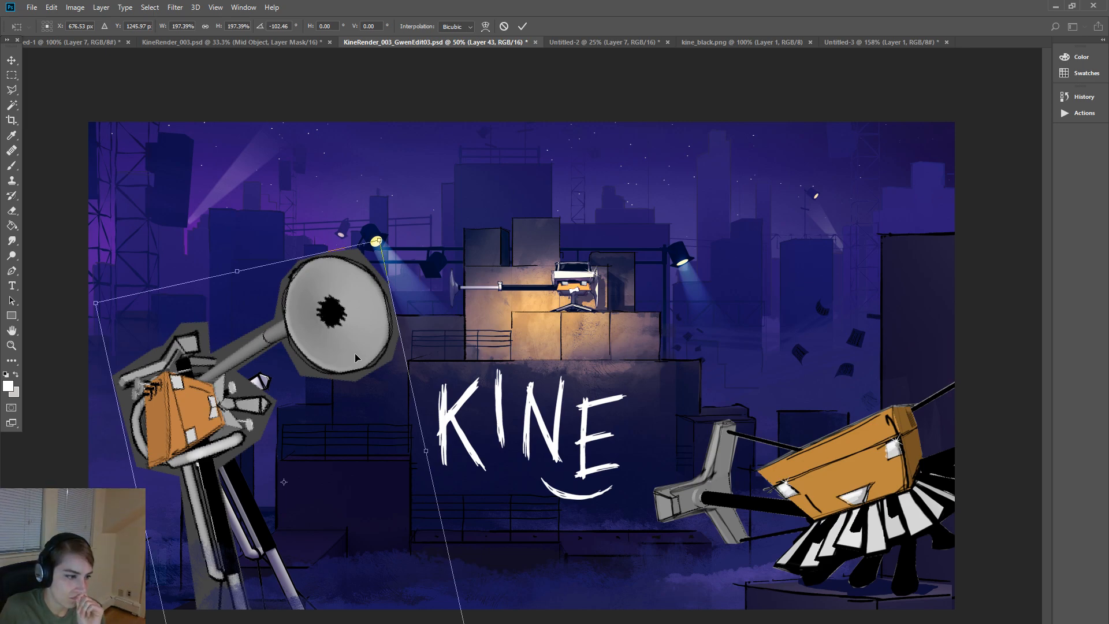
mouse_move(355, 342)
mouse_down()
mouse_move(245, 361)
mouse_move(326, 332)
mouse_move(366, 338)
mouse_move(379, 427)
mouse_move(355, 355)
mouse_move(337, 347)
mouse_move(329, 443)
mouse_move(369, 342)
mouse_up()
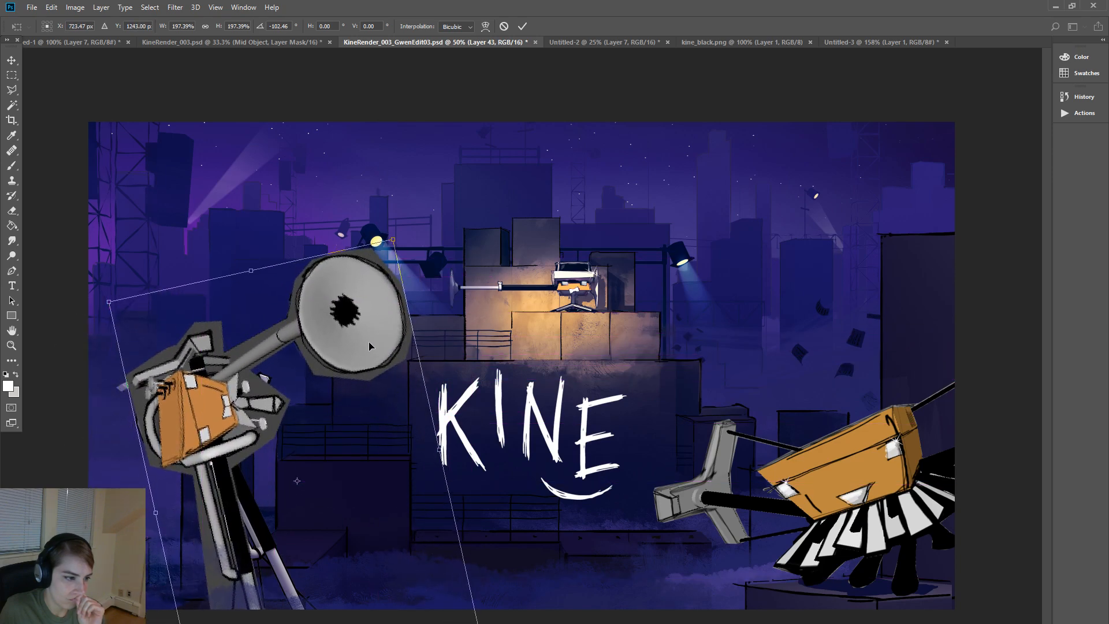
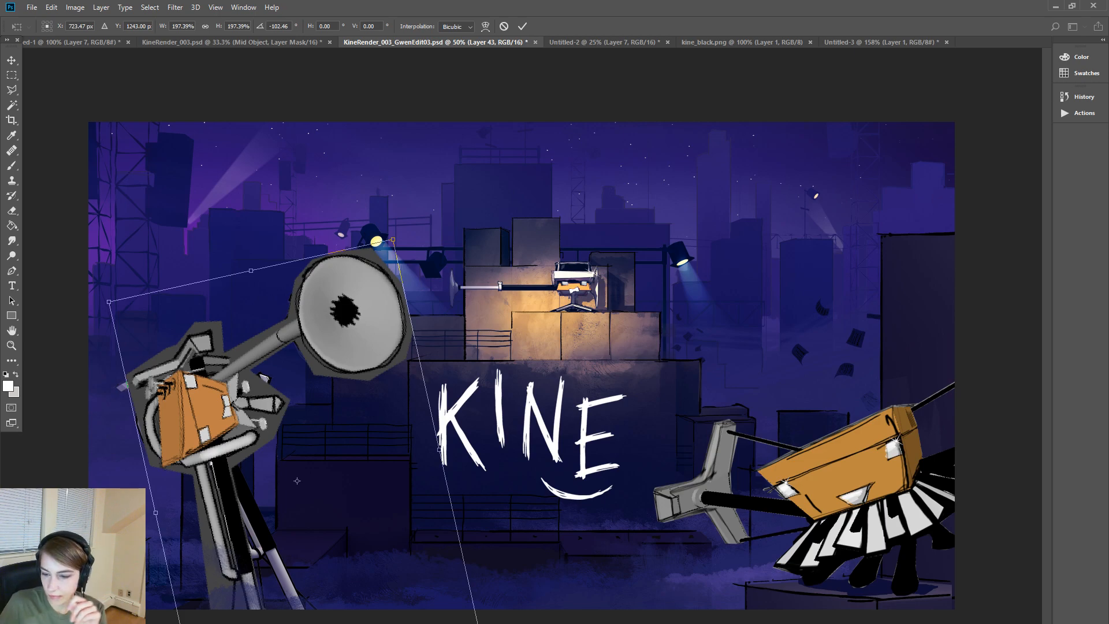
- Switch to Maya and try to unlock the transform channels of the Trombone_Mouth_a stand beside the character's body
key(alt+Tab)
scroll(791, 452, up, 3)
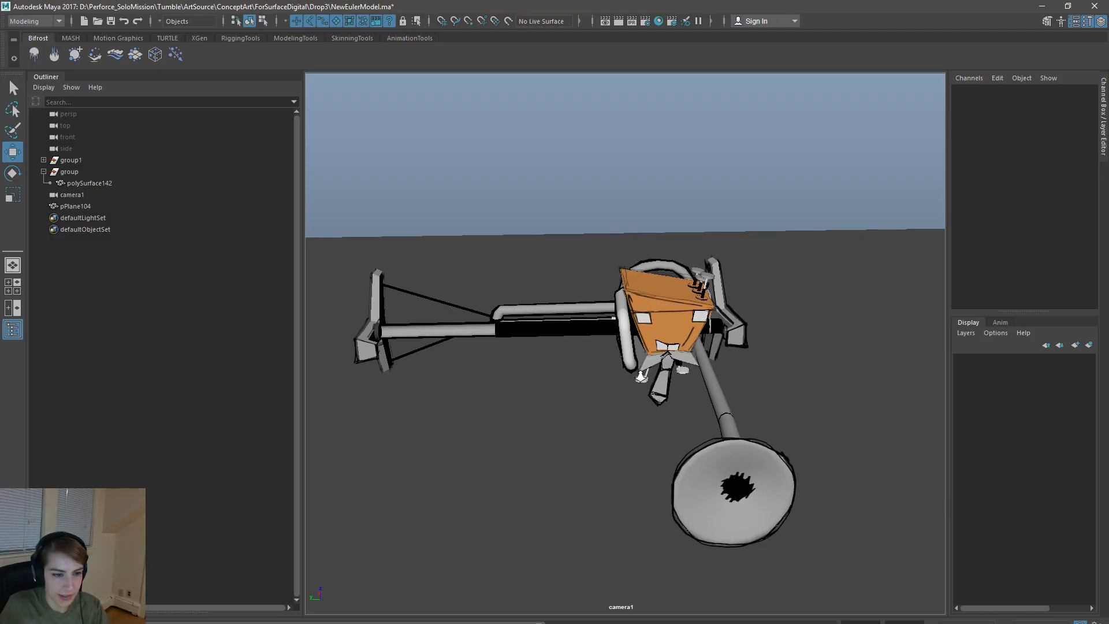
alt+middle_drag(778, 441, 623, 401)
scroll(669, 415, up, 1)
click(668, 414)
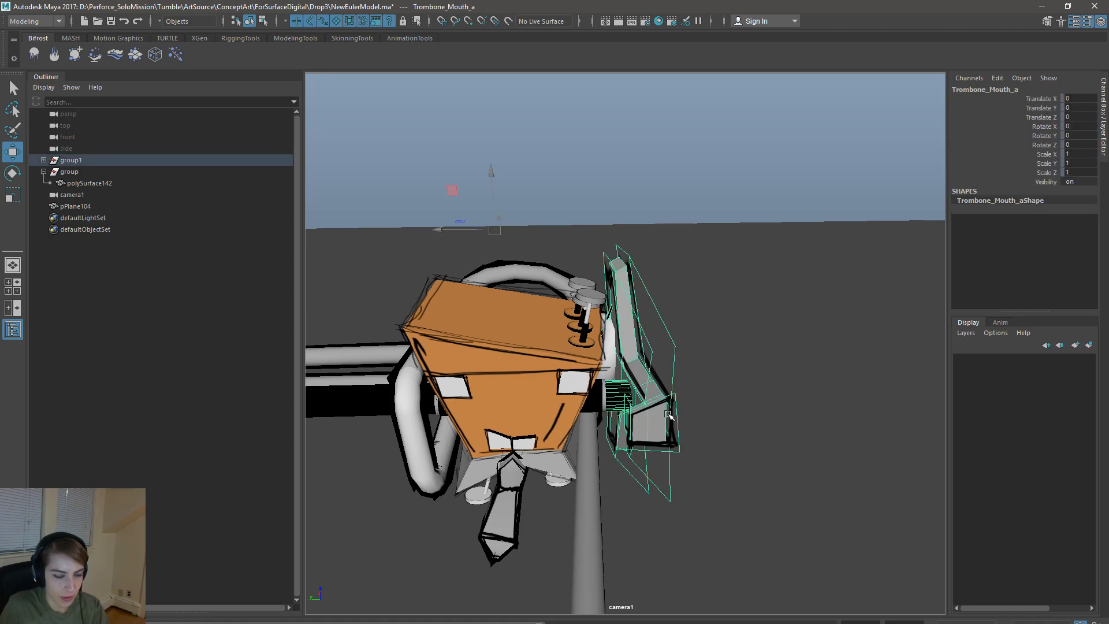
drag(1053, 99, 1053, 176)
right_click(1053, 176)
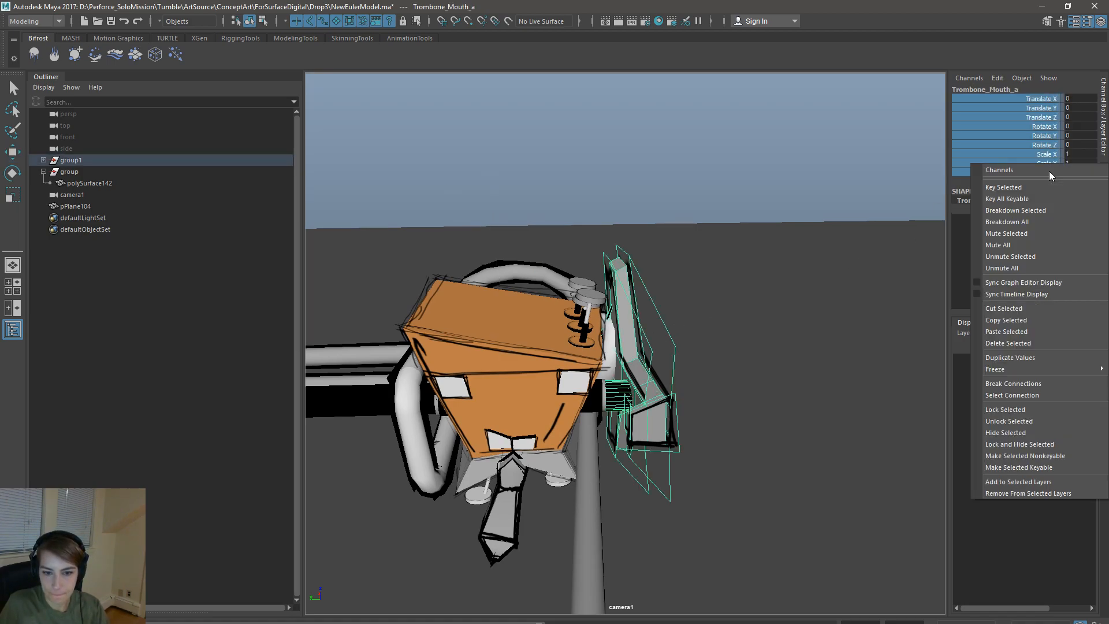
click(1058, 347)
- Change the viewport from camera1 to the persp camera
scroll(722, 324, down, 3)
click(721, 319)
key(w)
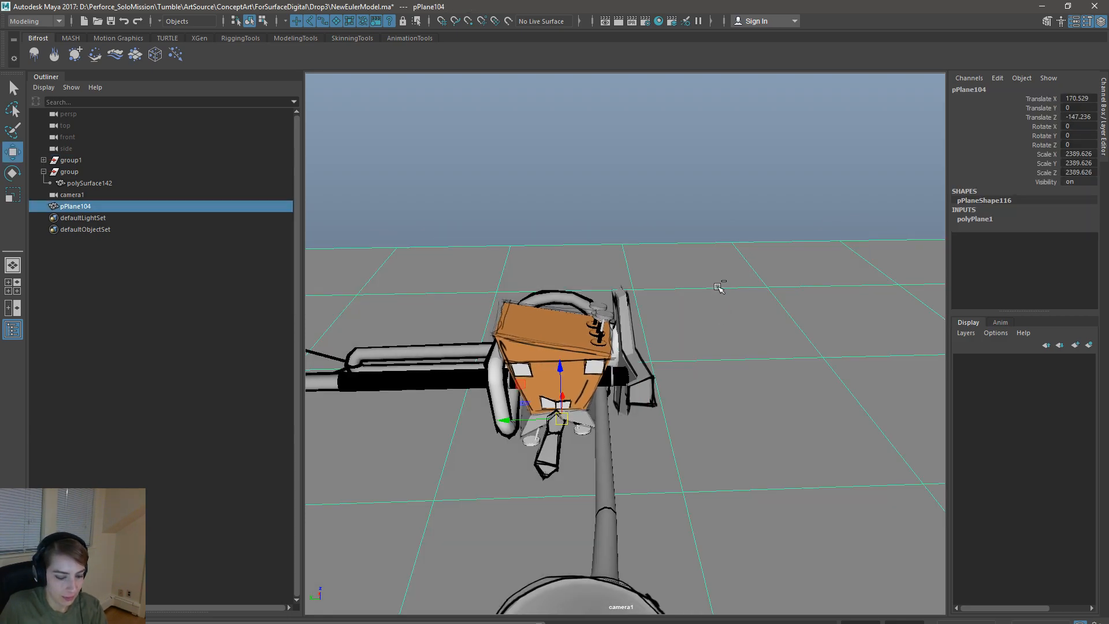
alt+drag(688, 404, 794, 352)
click(761, 172)
alt+drag(762, 267, 788, 252)
key(space)
drag(889, 177, 1042, 207)
scroll(774, 345, up, 4)
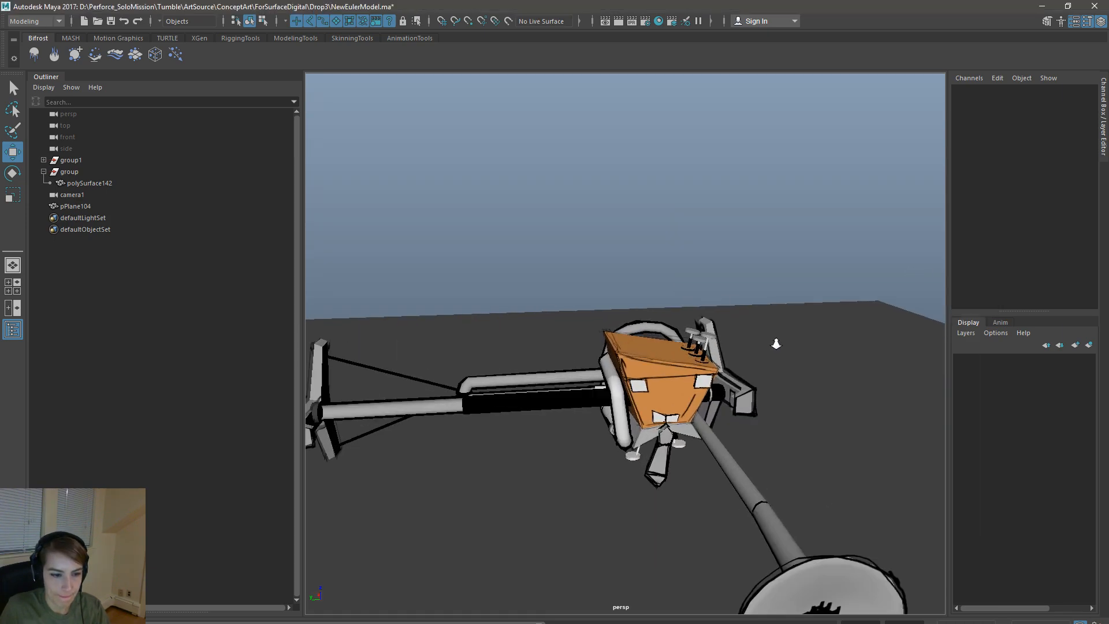
- Select Trombone_Mouth_a and unlock its translate, rotate and scale channels
alt+drag(817, 375, 787, 376)
click(764, 417)
mouse_move(758, 363)
right_down()
mouse_move(758, 398)
mouse_move(745, 368)
mouse_move(765, 371)
right_up()
alt+drag(766, 371, 761, 433)
drag(1039, 99, 1050, 177)
right_click(1049, 165)
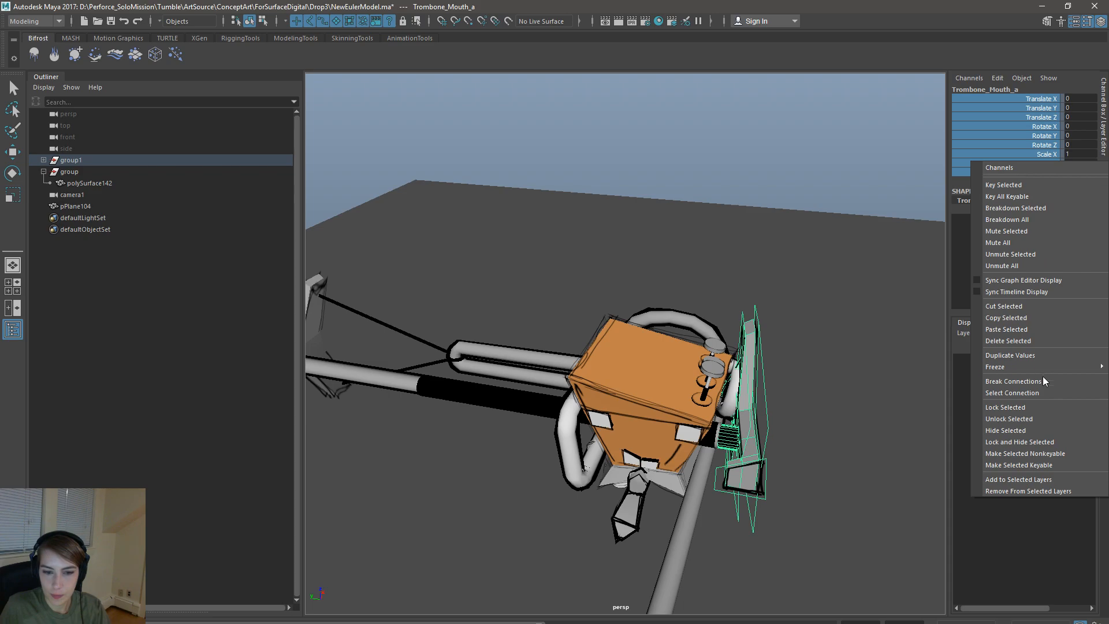
click(1046, 418)
key(w)
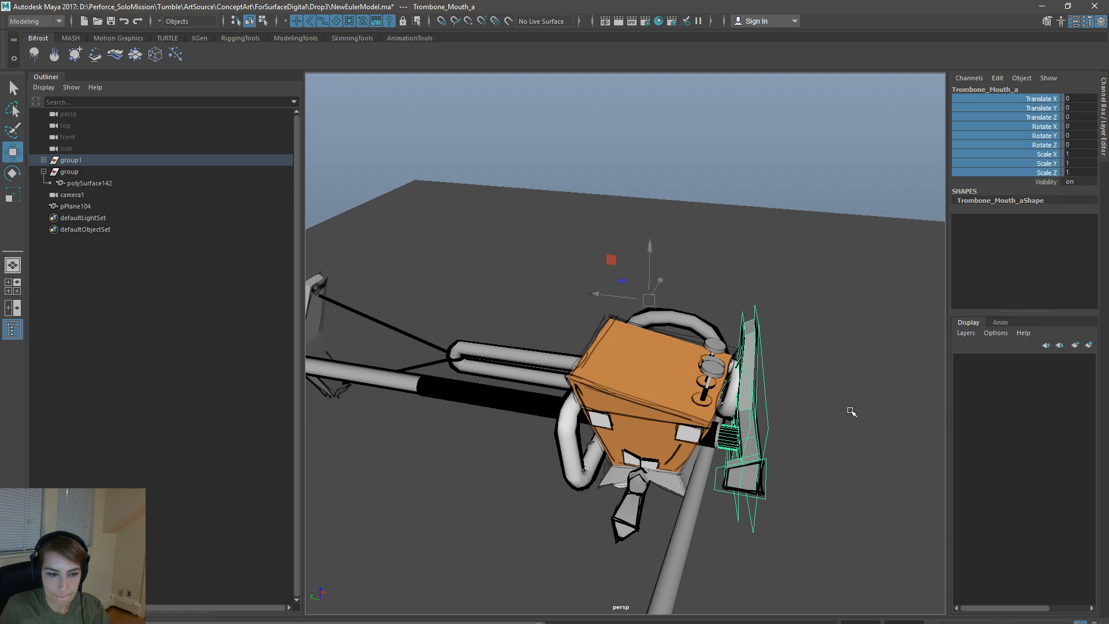
right_click(1063, 162)
click(1042, 390)
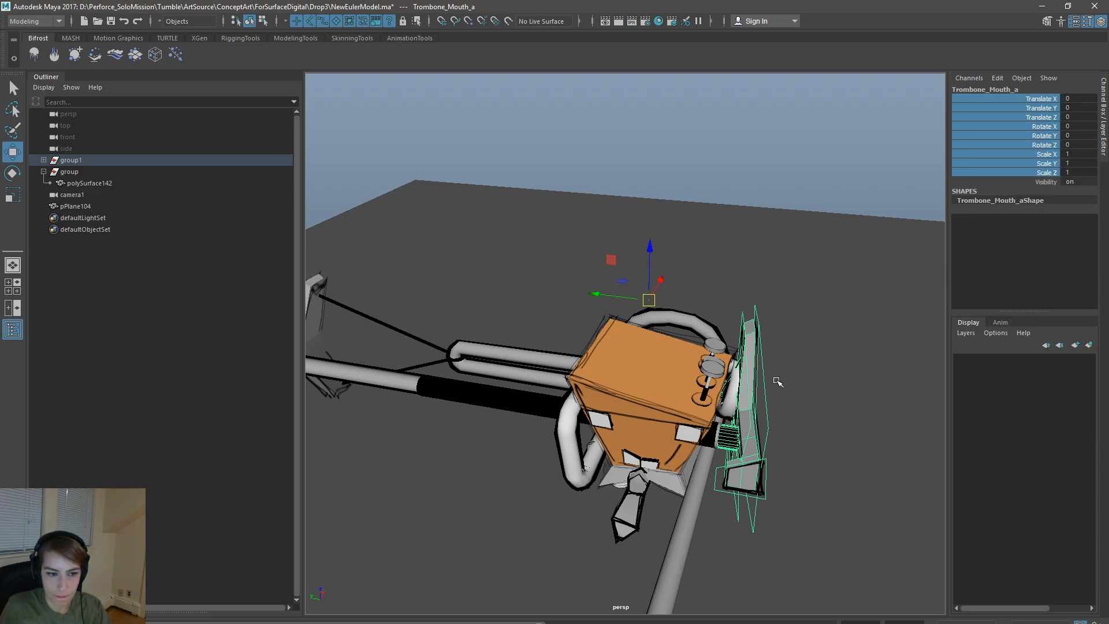
- Move Trombone_Mouth_a to about Translate X 15.79, Y -22.54 and rotate it about 9.24° around Z
drag(618, 297, 752, 351)
key(e)
drag(670, 294, 663, 297)
key(w)
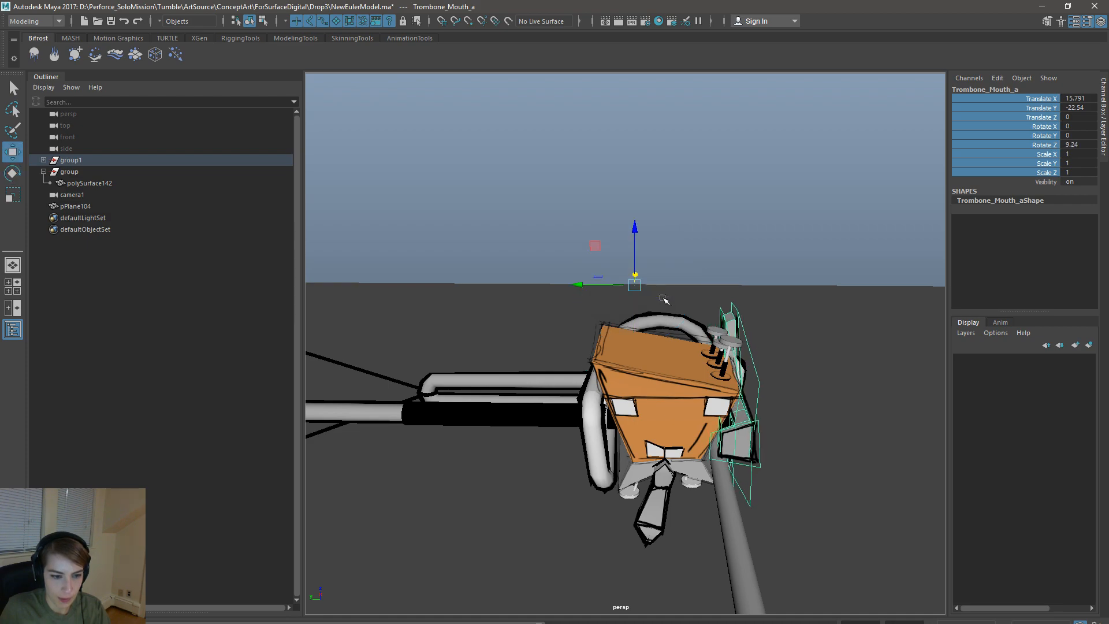
- Compare with the Photoshop illustration, then adjust Trombone_Mouth_a in Maya to about Translate Y -41.08, Z -24.75 and rotation 7.65, -1.24, 9.16
key(alt+Tab)
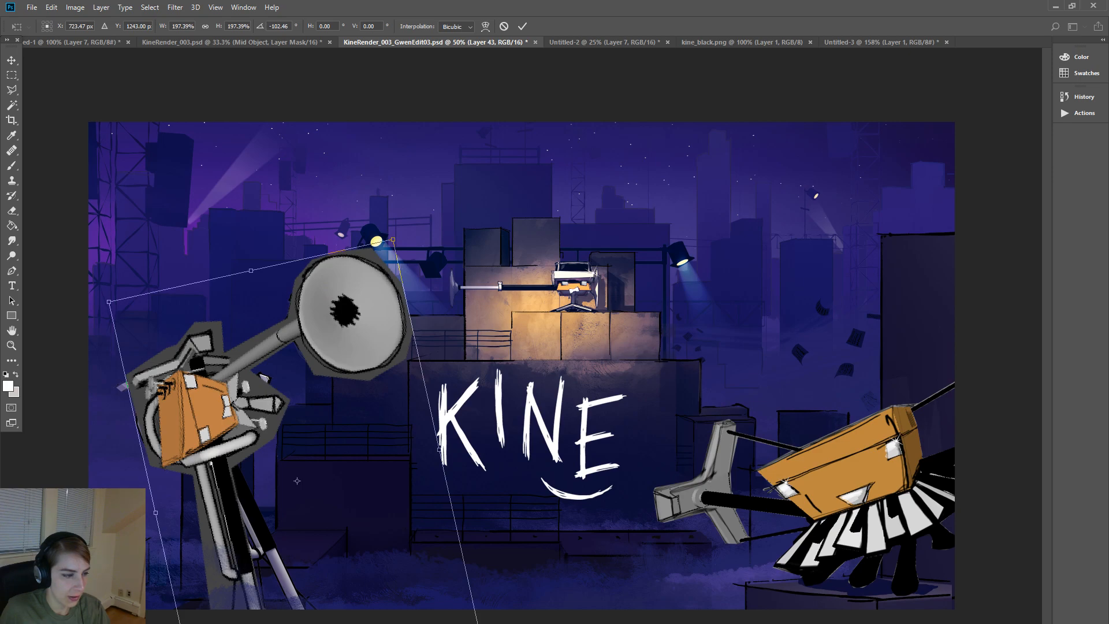
key(alt+Tab)
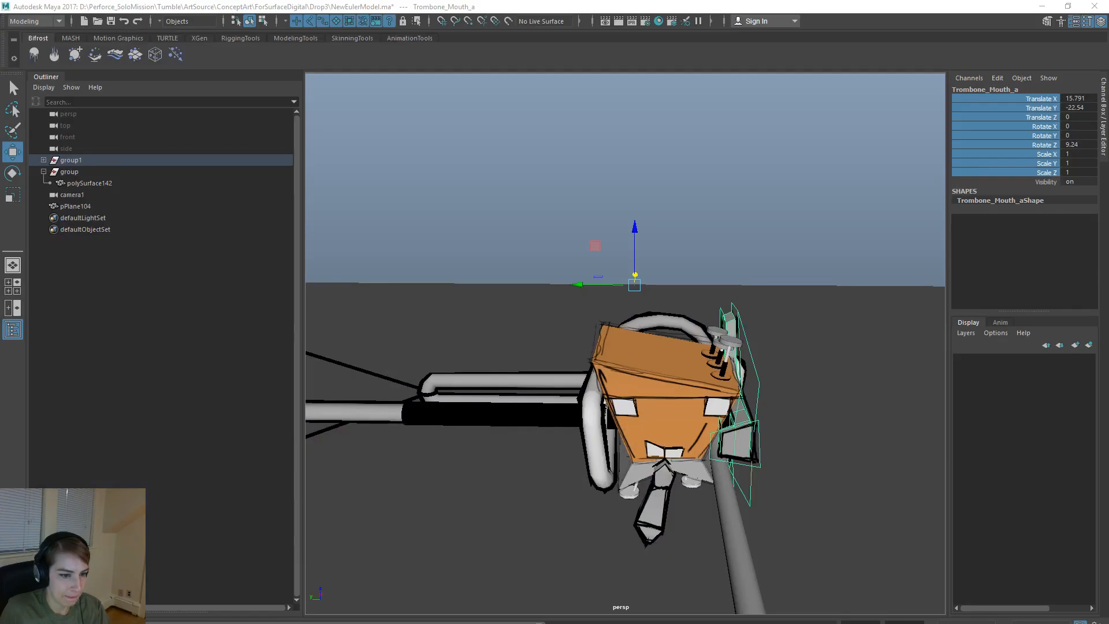
key(e)
drag(670, 255, 576, 295)
key(w)
alt+drag(681, 302, 624, 272)
alt+drag(733, 287, 746, 319)
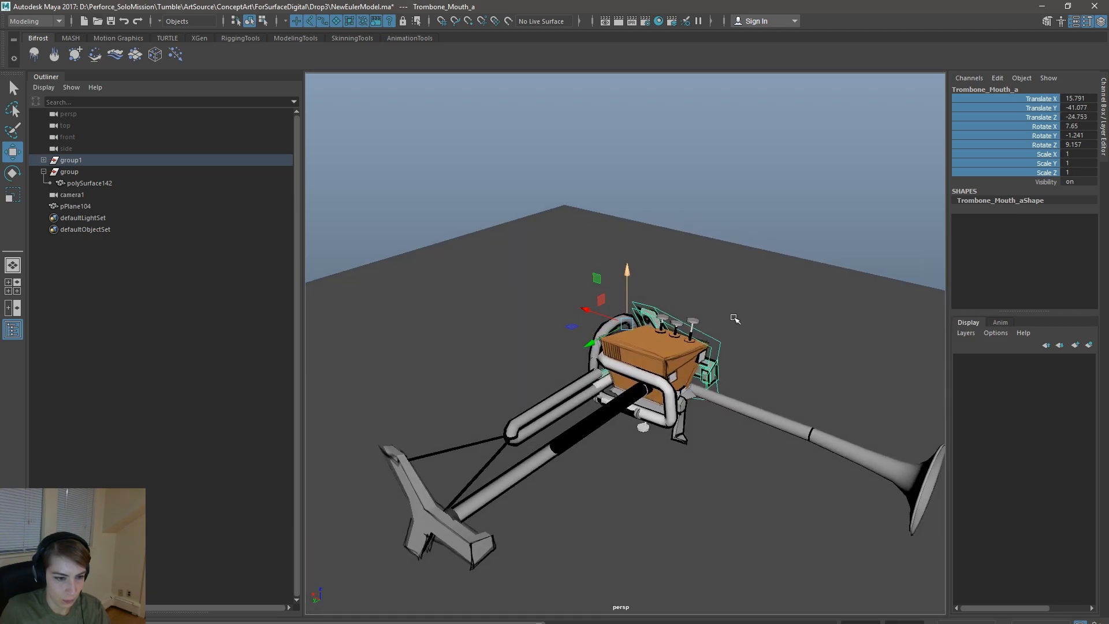
drag(592, 310, 773, 242)
click(773, 242)
- Edit the vertices of the small legs under the body and shift the foot nearer the horn down and outward
alt+drag(817, 354, 680, 491)
click(639, 458)
click(695, 470)
right_drag(695, 466, 645, 354)
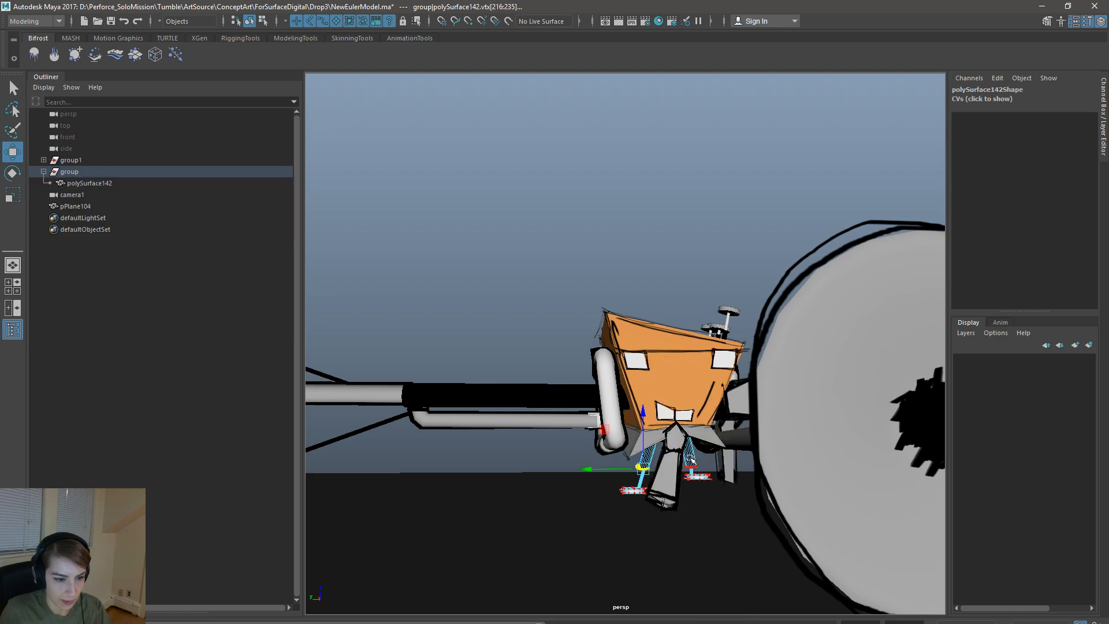
drag(724, 489, 725, 488)
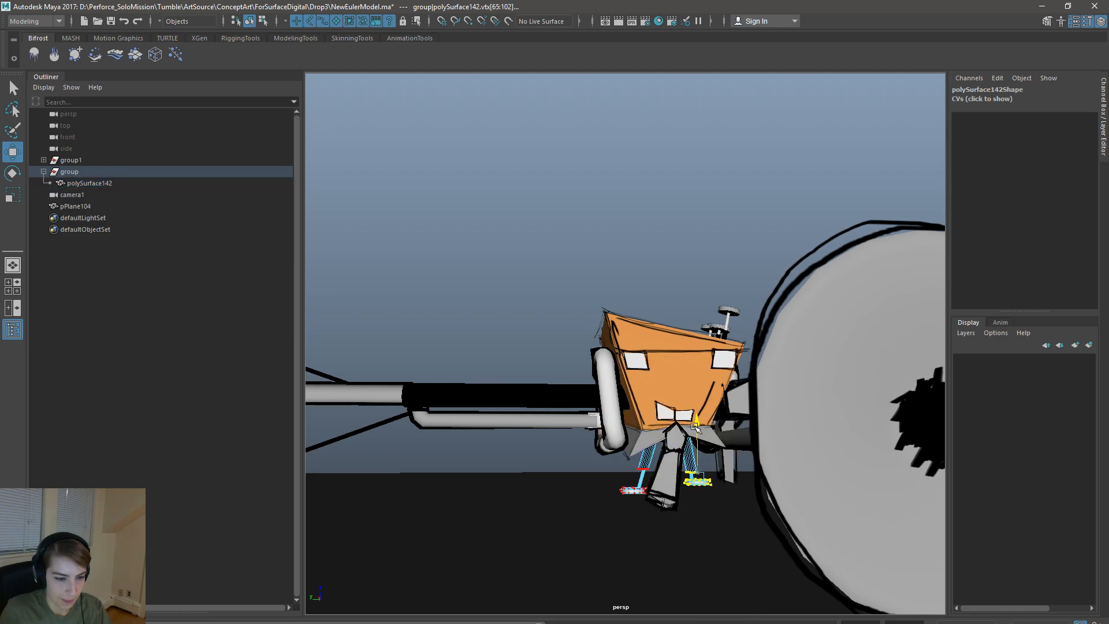
drag(696, 422, 696, 425)
drag(668, 474, 679, 472)
- Rotate the selected foot vertices, then lower the foot nearer the horn and spread its leg further outward
key(e)
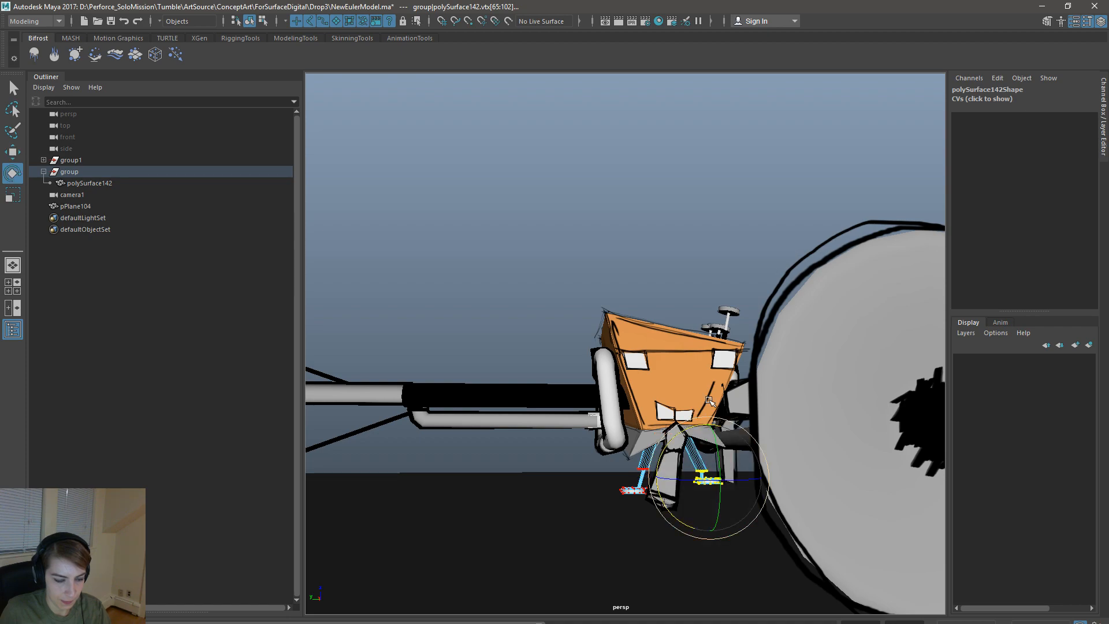
drag(738, 486, 697, 480)
key(w)
drag(723, 427, 723, 438)
mouse_move(688, 497)
mouse_down()
mouse_move(669, 498)
mouse_move(680, 499)
mouse_up()
- Move the foot vertices of the leg nearer the slide inward and up close under the body, then tilt the foot slightly
drag(611, 472, 658, 505)
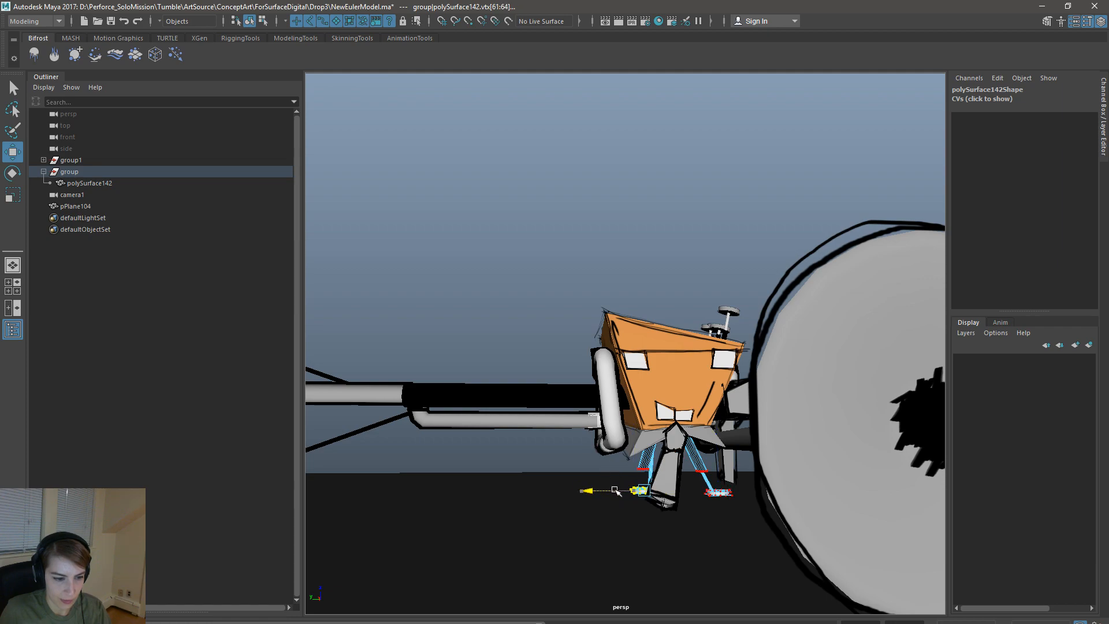
drag(614, 464, 655, 506)
drag(634, 432, 637, 409)
drag(598, 460, 605, 462)
drag(641, 422, 641, 411)
drag(594, 460, 599, 462)
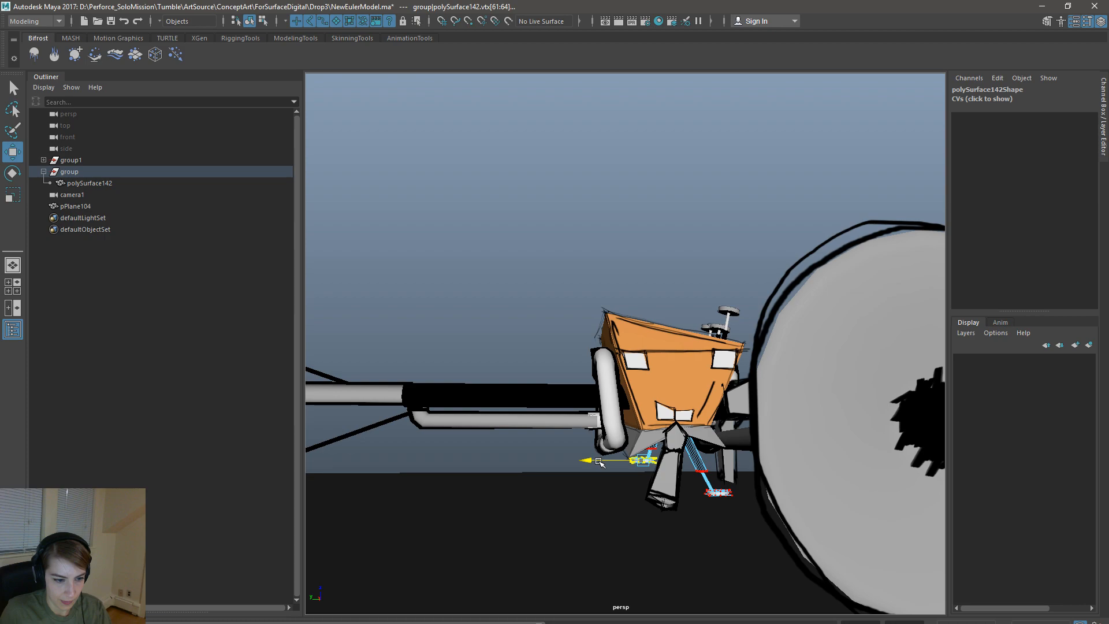
key(e)
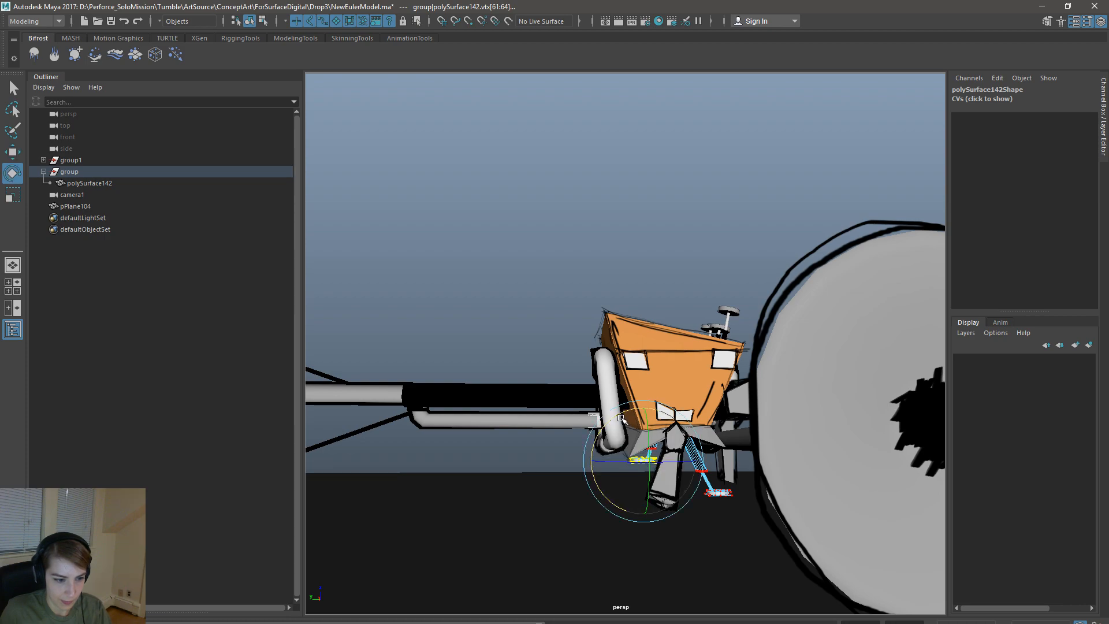
key(w)
drag(618, 463, 620, 461)
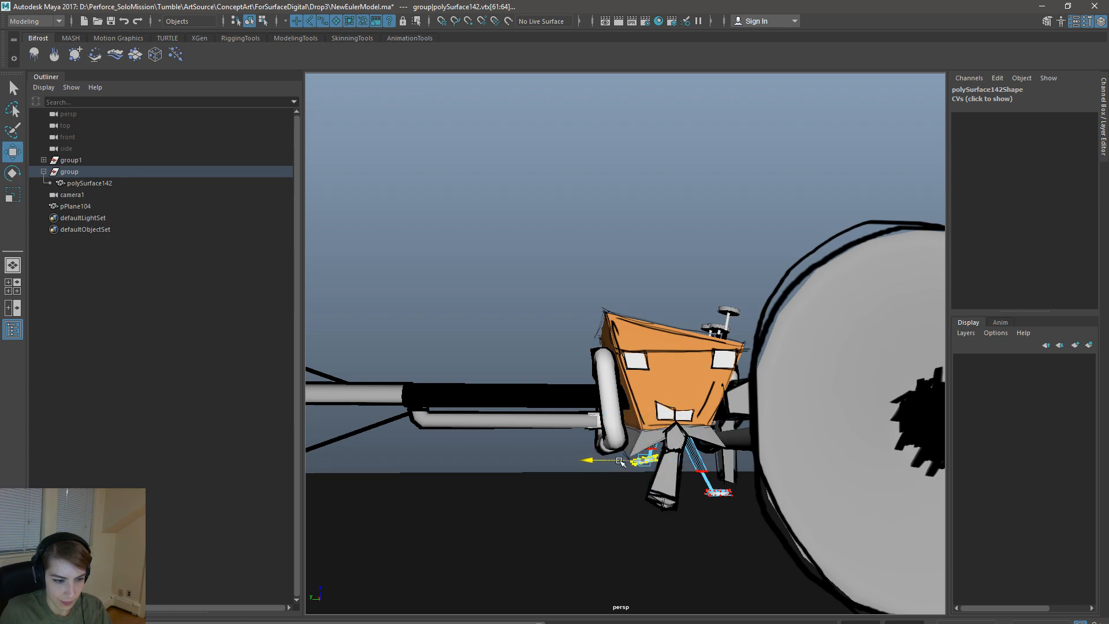
- Select the joint vertices of the leg nearer the horn, undo a first shift, and nudge the joint slightly upward
drag(687, 469, 686, 468)
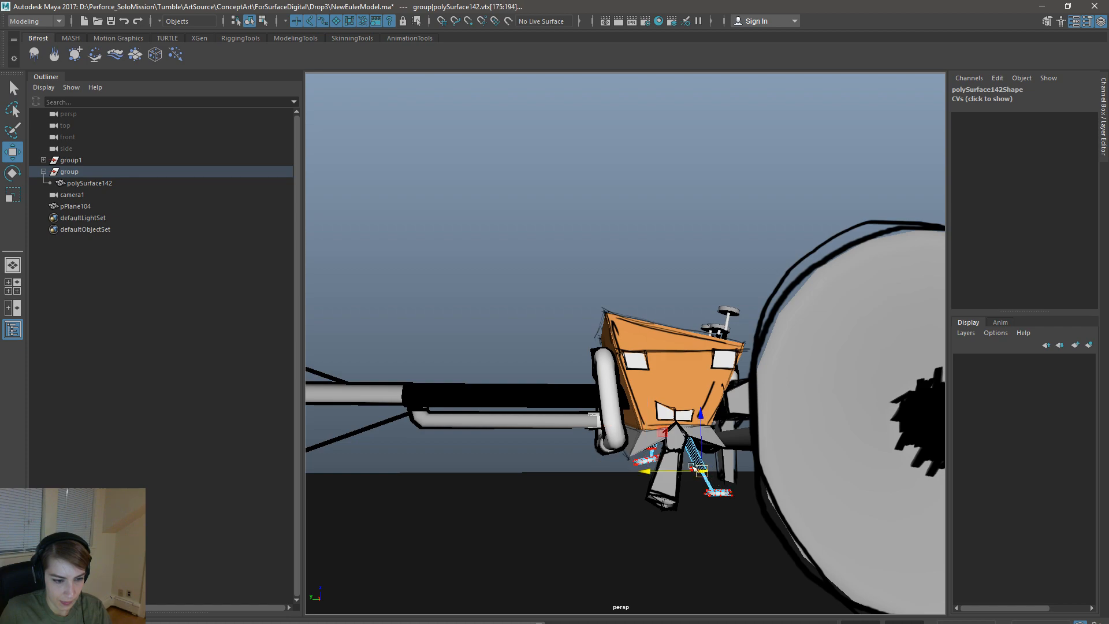
drag(709, 419, 708, 411)
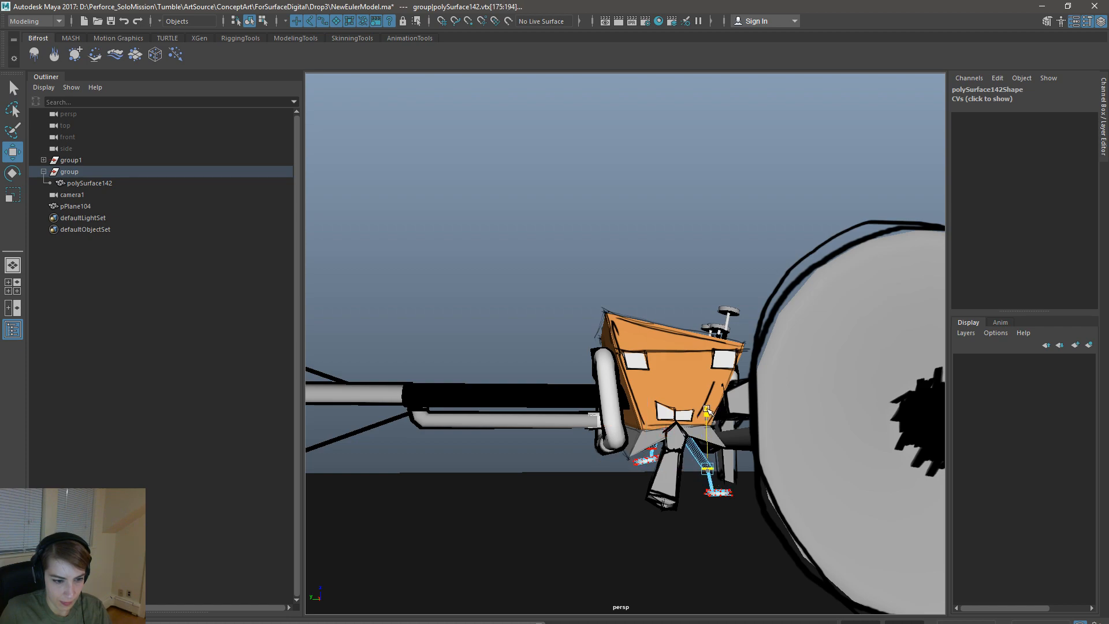
key(ctrl+z)
key(ctrl+z)
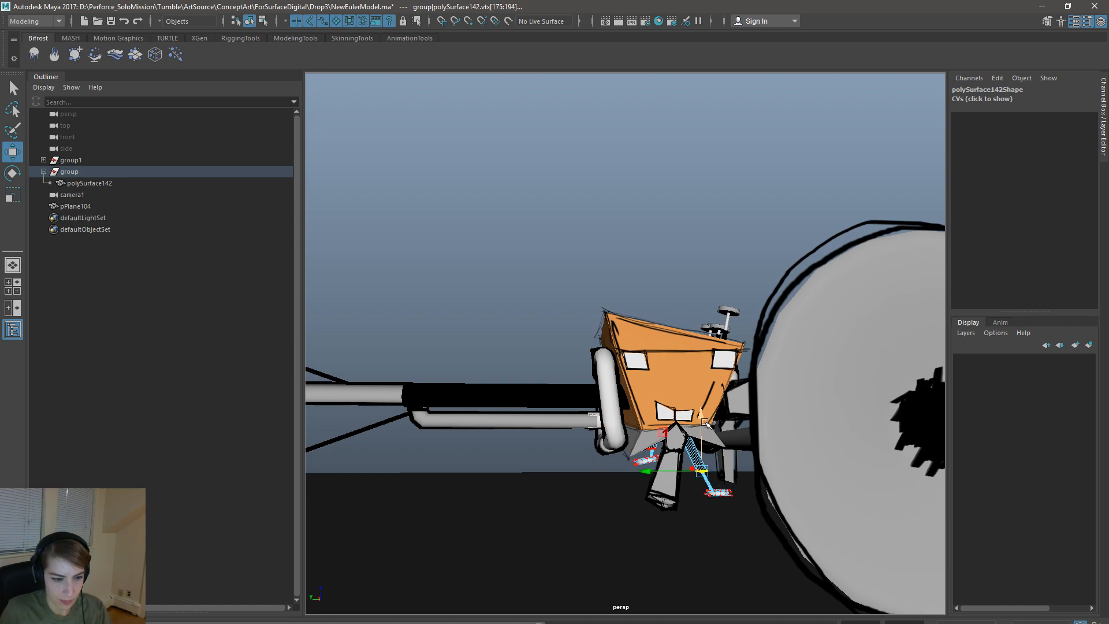
drag(703, 415, 704, 407)
- Rotate the tie under the face about 15.74° around X, move it to about Translate Y 13.38, and fine-tune its rotation
alt+drag(727, 471, 672, 503)
click(670, 491)
key(e)
drag(679, 427, 688, 461)
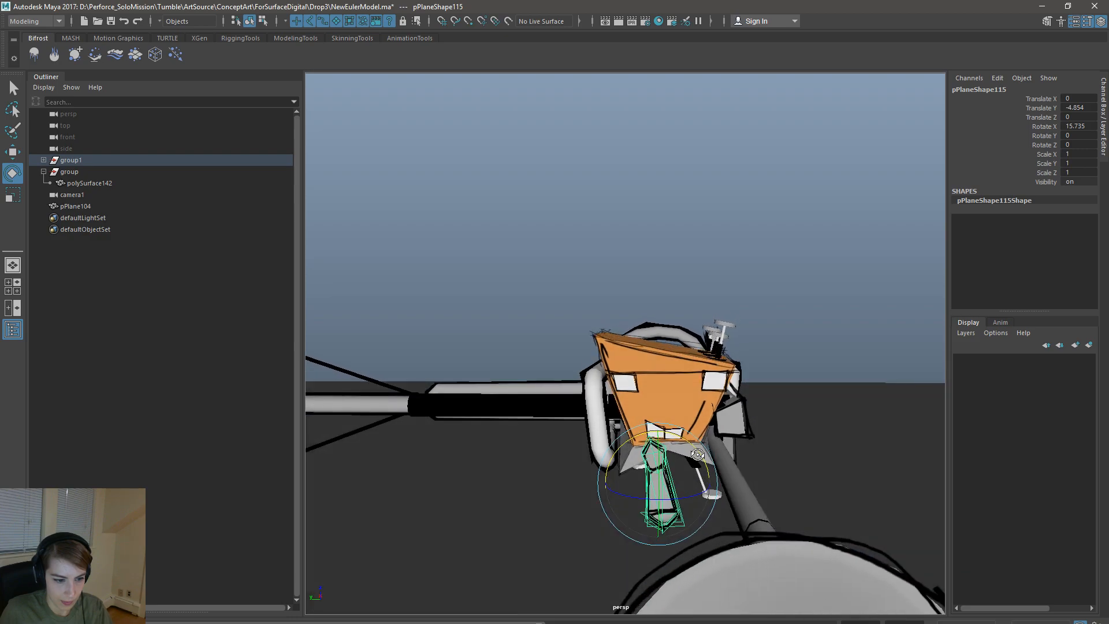
key(w)
drag(620, 474, 638, 487)
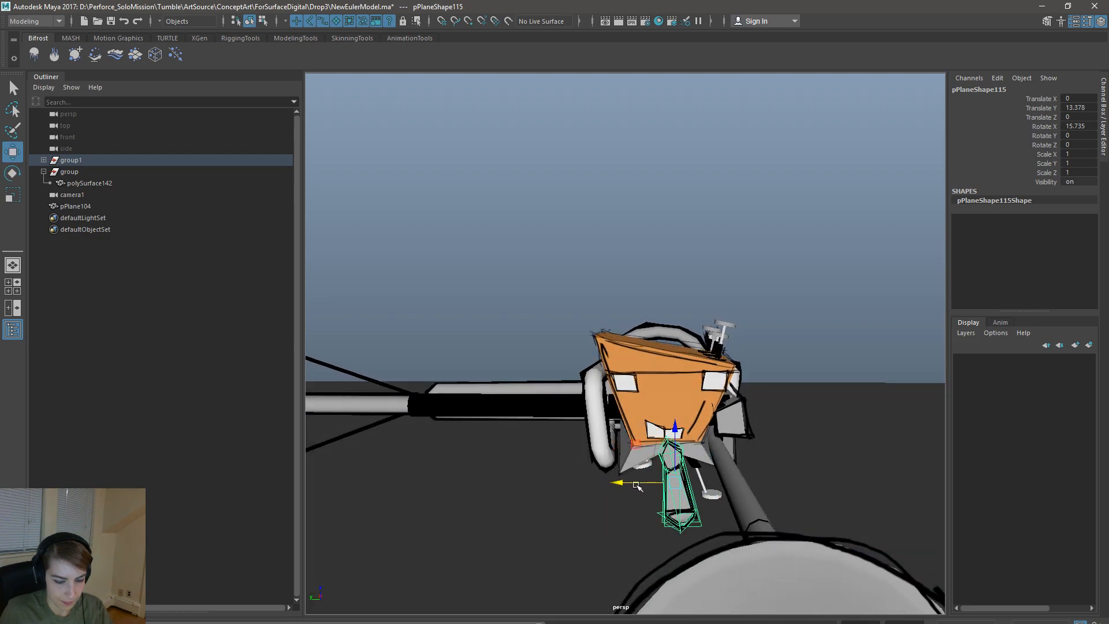
key(e)
drag(693, 434, 698, 439)
click(801, 329)
alt+drag(718, 394, 695, 439)
click(695, 439)
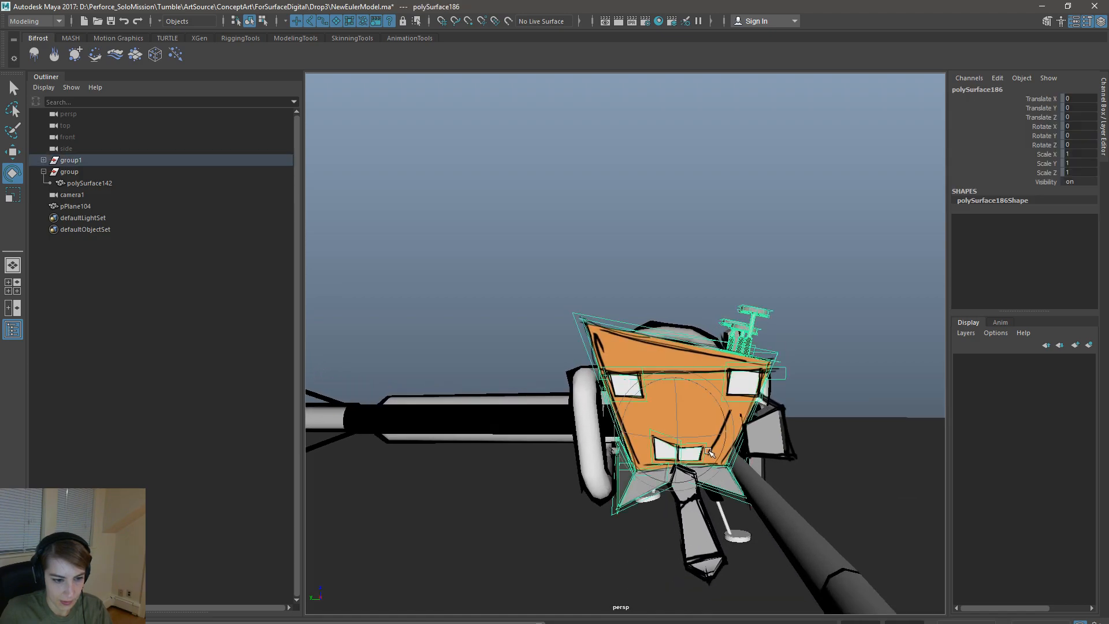
mouse_move(787, 370)
alt+mouse_down()
mouse_move(763, 364)
mouse_move(783, 364)
alt+mouse_up()
alt+drag(700, 507, 744, 390)
click(767, 330)
- Try centering the side tubes' pivot, rotating them to about Rotate X 79.8, and moving them to about Translate X 129.24, Z -28.16
click(611, 439)
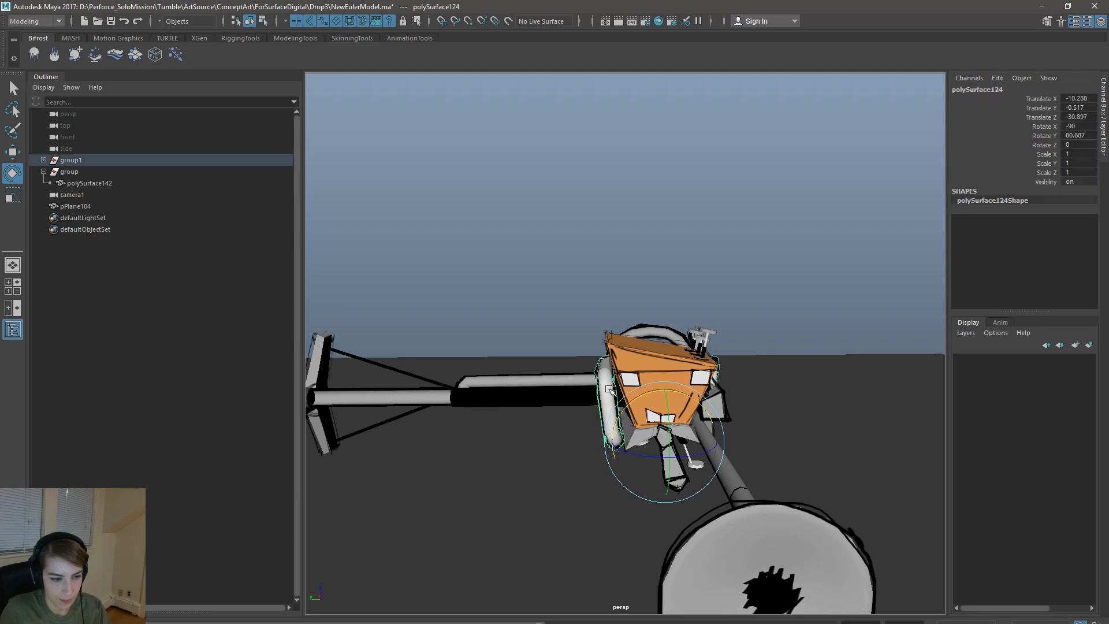
click(606, 375)
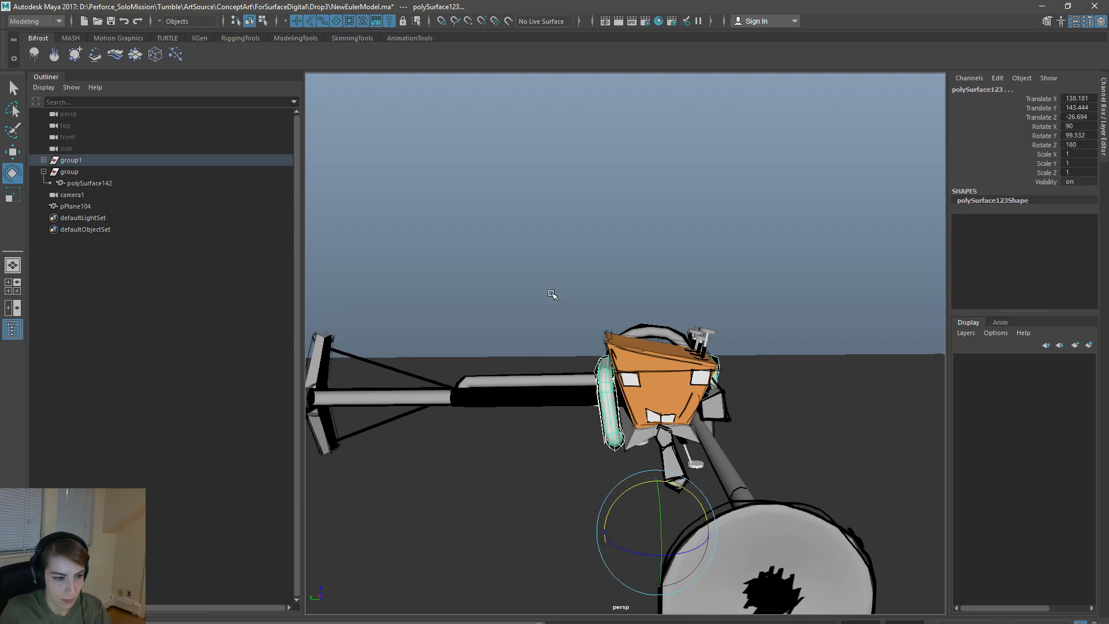
alt+drag(505, 208, 560, 279)
key(space)
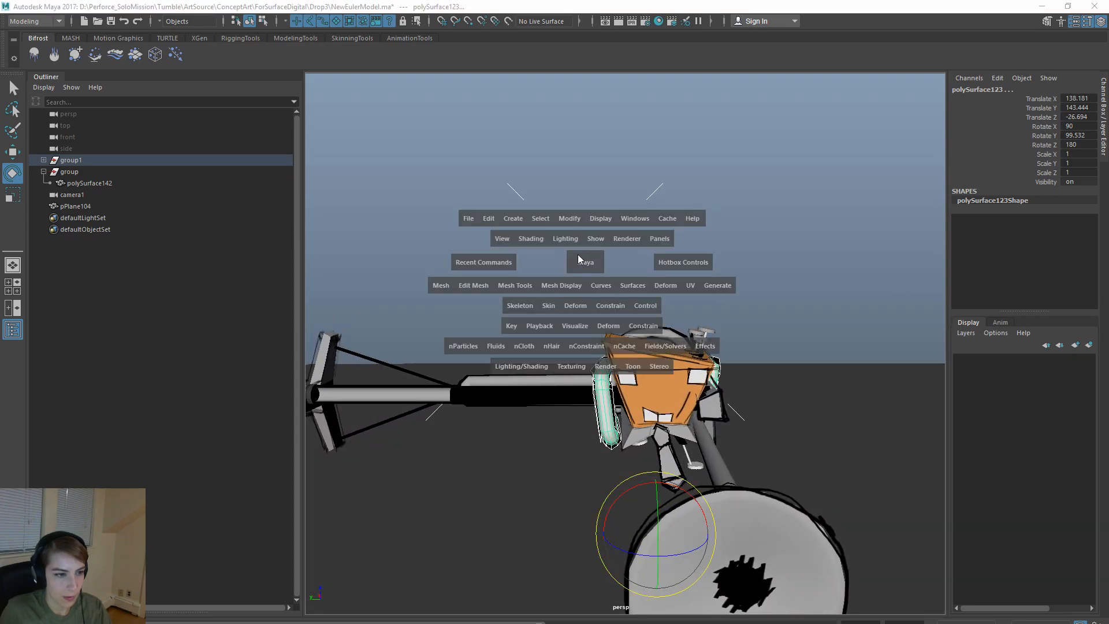
click(569, 218)
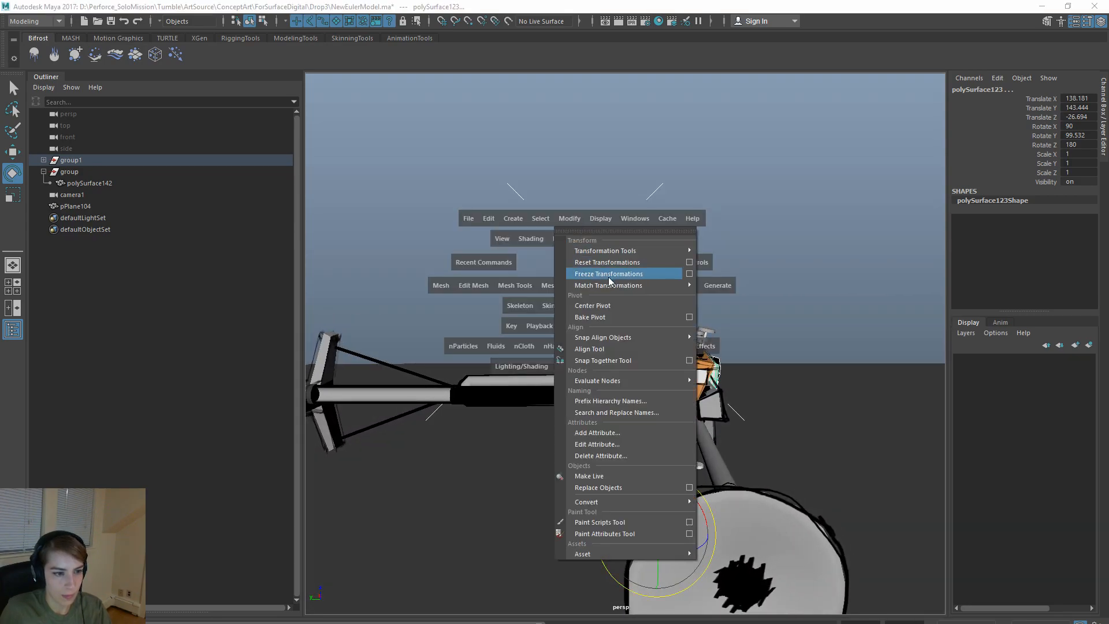
click(614, 307)
drag(680, 355, 688, 356)
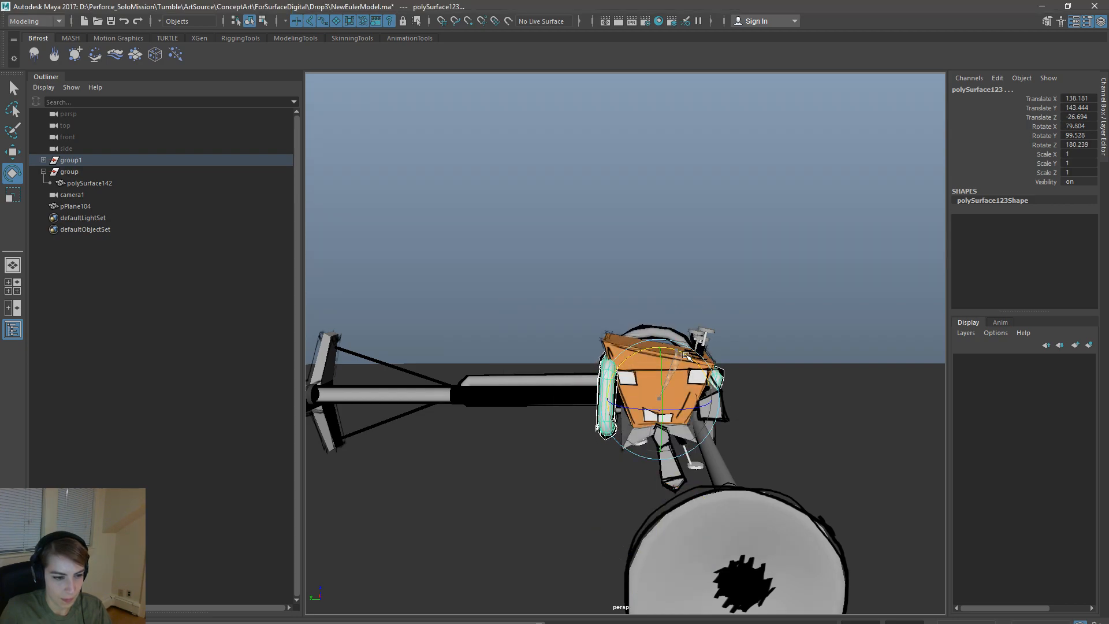
key(w)
drag(642, 399, 636, 400)
alt+drag(683, 294, 741, 293)
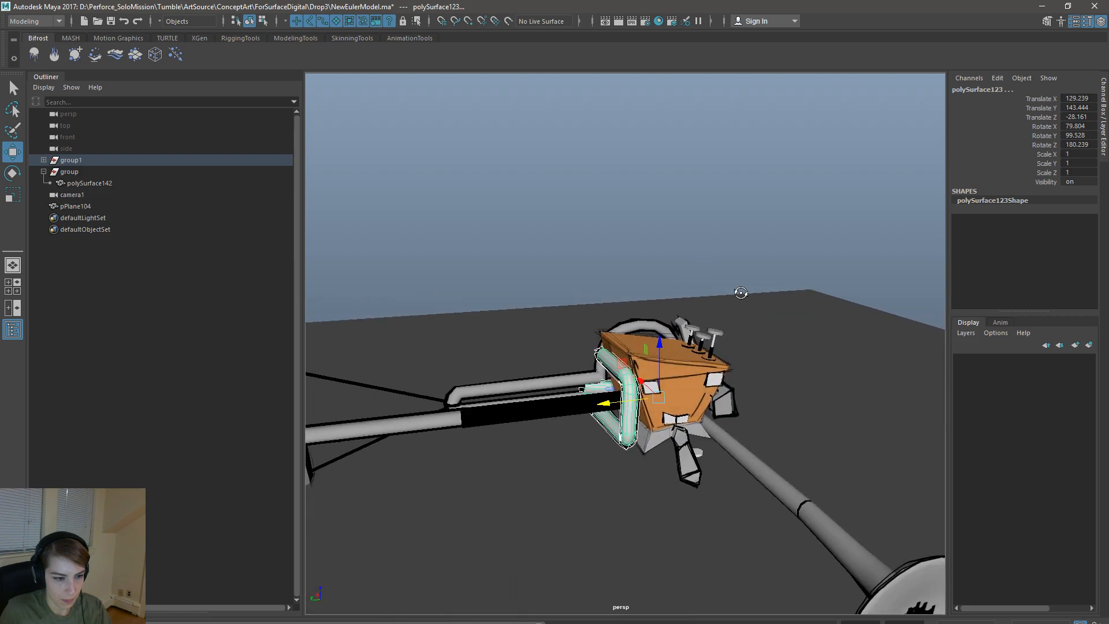
key(ctrl+z)
key(ctrl+z)
key(ctrl+z)
- Delete two groups of faces from the part at the back of the body, then return to object mode and the front view
alt+drag(699, 376, 844, 399)
click(664, 418)
mouse_move(670, 424)
alt+mouse_down()
mouse_move(753, 429)
mouse_move(688, 437)
alt+mouse_up()
right_drag(653, 362, 657, 403)
double_click(646, 421)
key(Delete)
double_click(655, 416)
key(Delete)
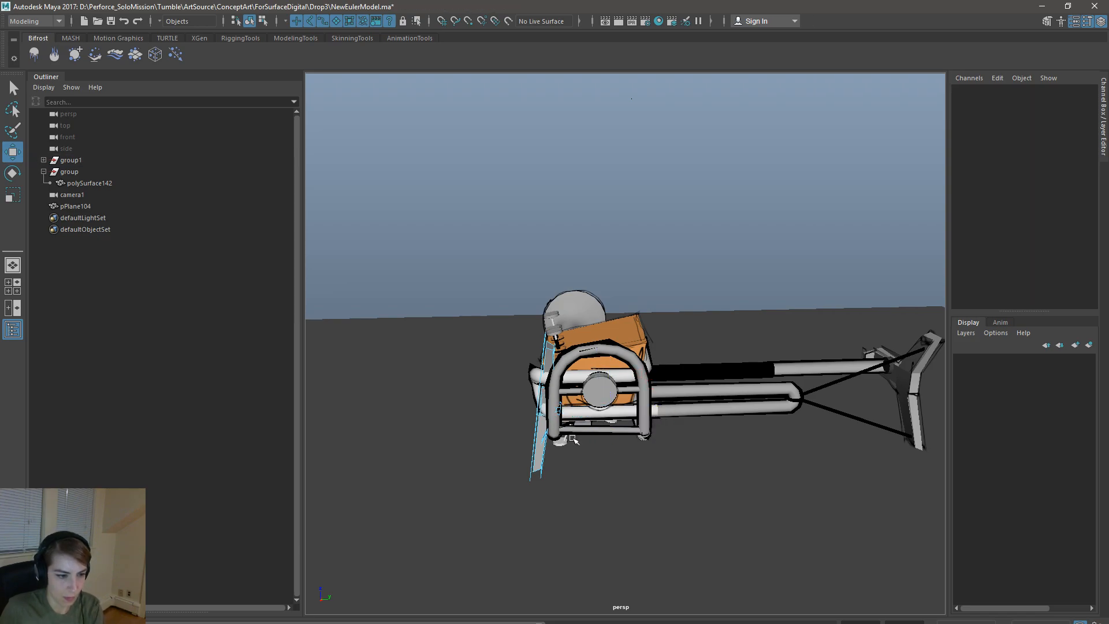
right_drag(538, 384, 589, 350)
click(639, 265)
alt+drag(640, 265, 376, 367)
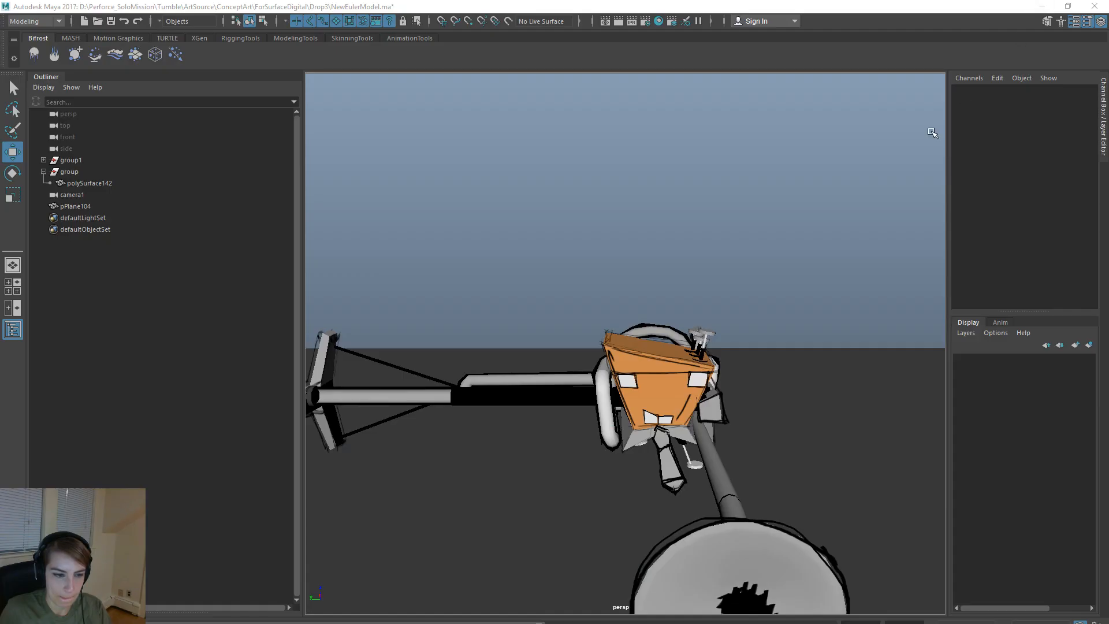
- Look through camera1 and orbit it slightly to adjust its view of the whole model
key(space)
drag(768, 246, 923, 267)
alt+drag(820, 397, 837, 379)
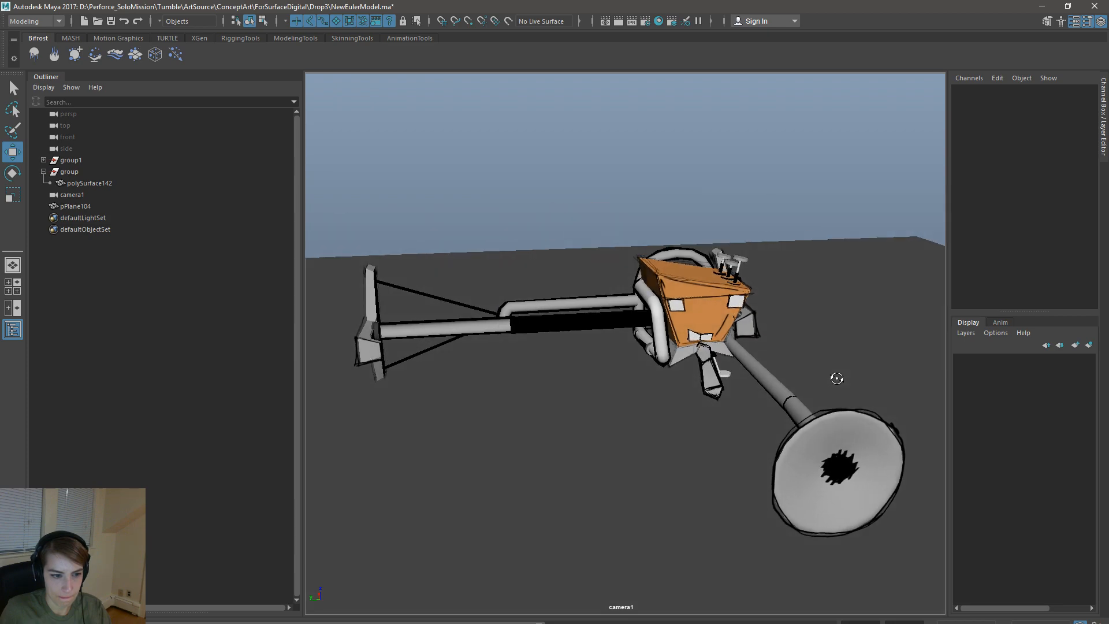
alt+drag(832, 382, 821, 382)
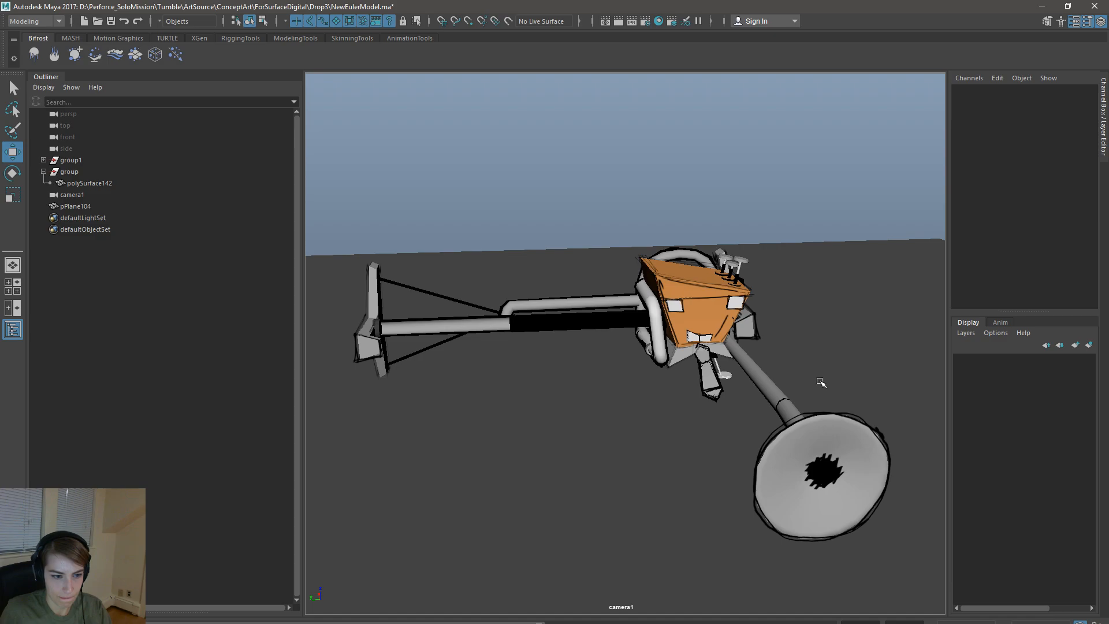
- Return to the perspective view, then lower the foot vertices of the leg nearer the slide and shift them slightly inward
key(space)
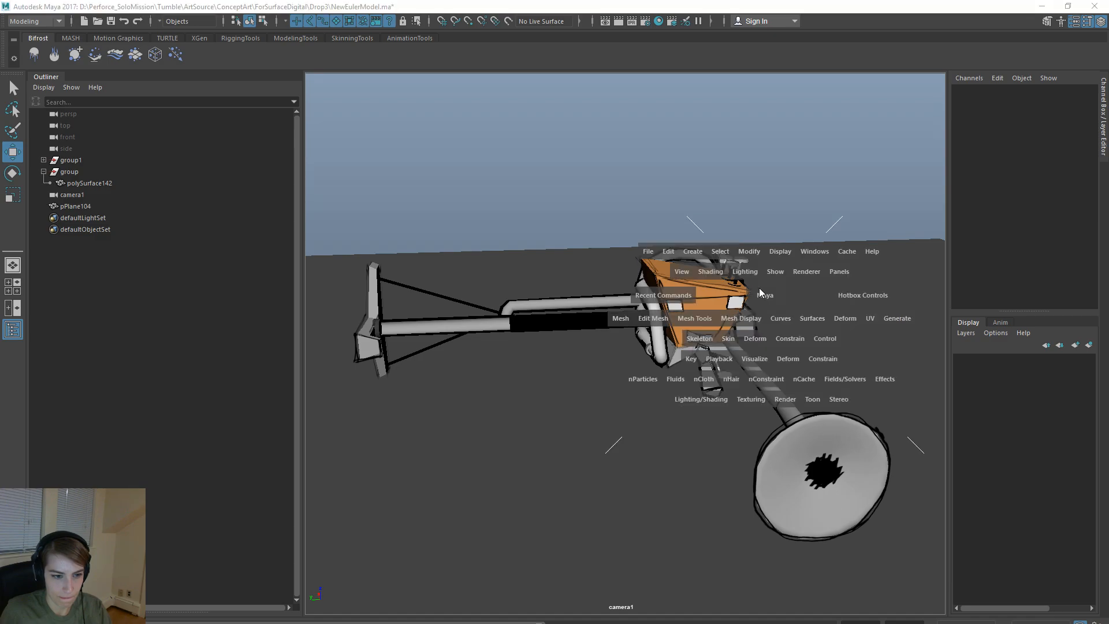
click(846, 272)
mouse_move(925, 287)
click(989, 289)
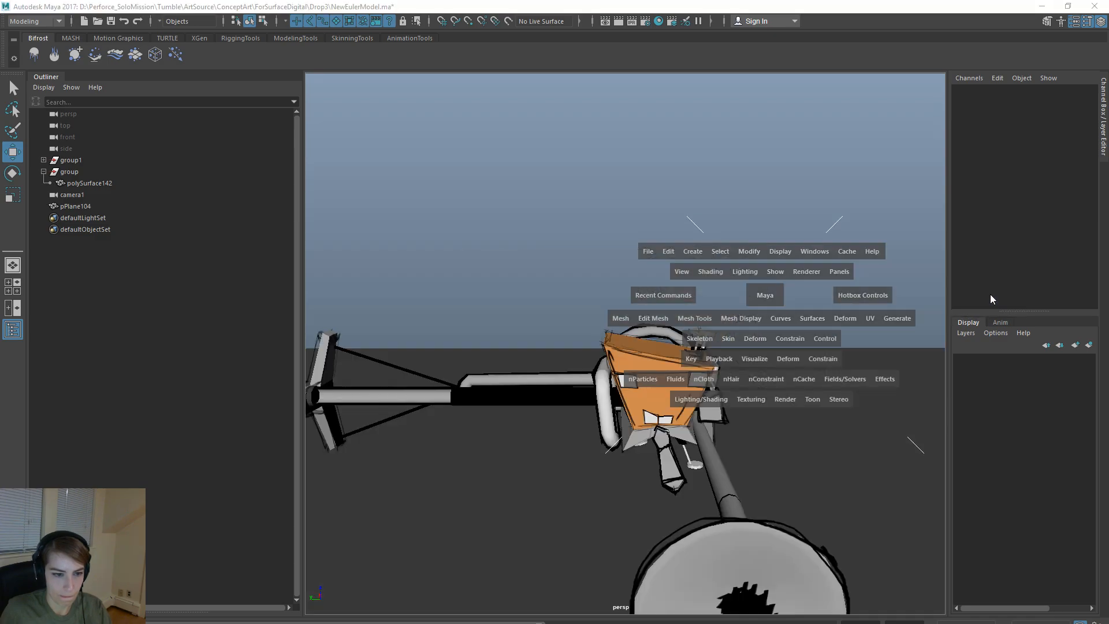
alt+drag(704, 373, 798, 391)
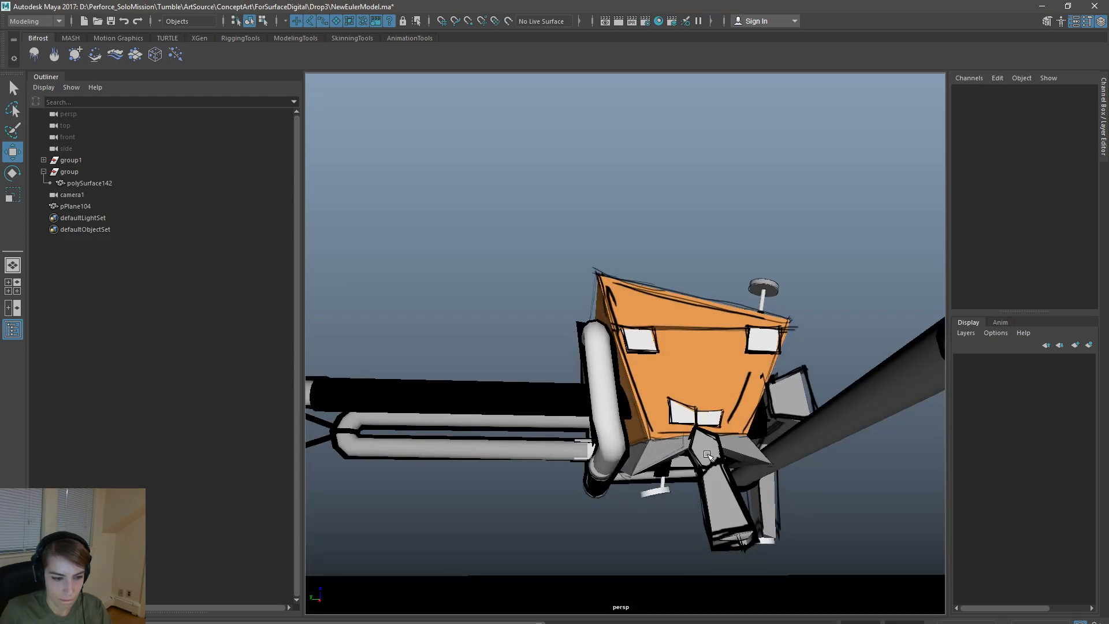
click(662, 482)
key(F8)
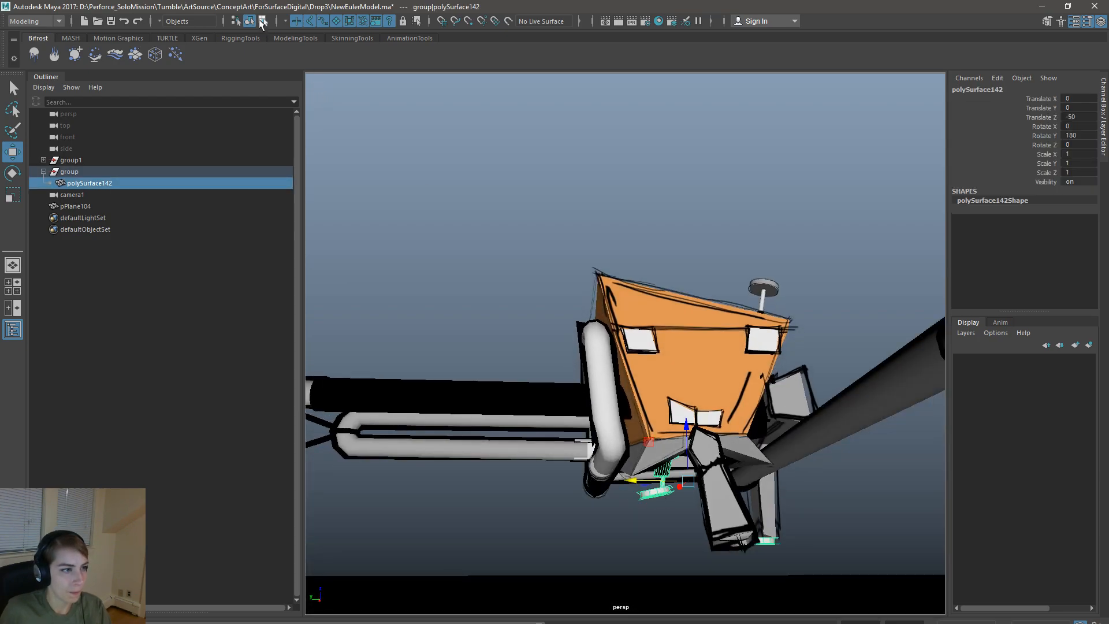
right_drag(653, 379, 600, 379)
drag(681, 531, 615, 482)
drag(651, 440, 651, 460)
drag(620, 512, 630, 513)
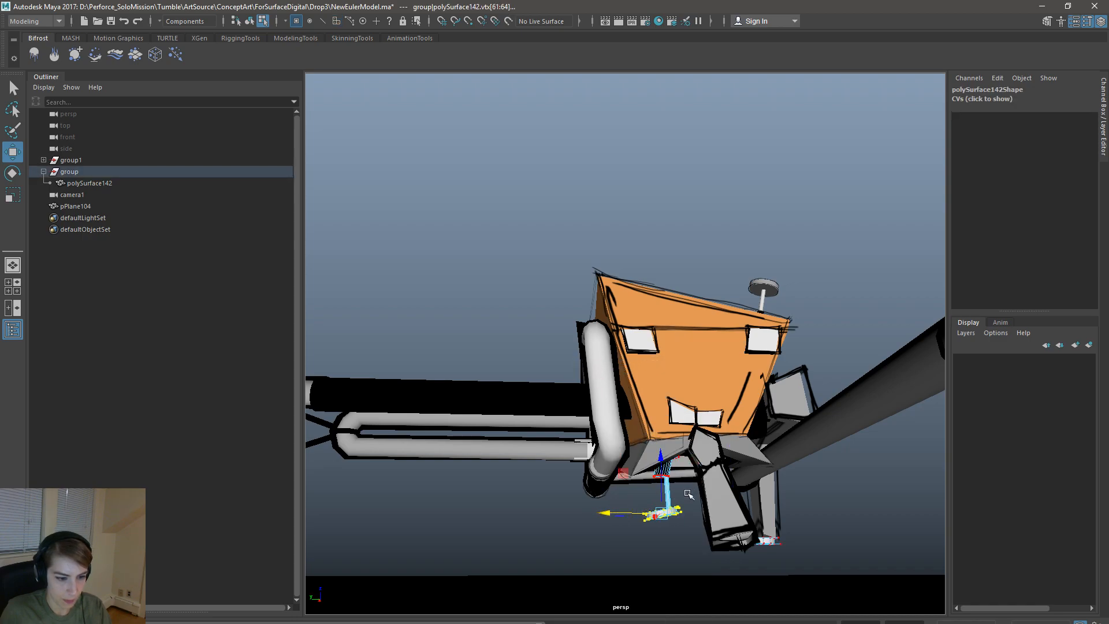
- Move the joint vertices of the leg nearer the slide down and outward
drag(633, 471, 633, 471)
drag(653, 425, 654, 441)
drag(617, 495, 603, 494)
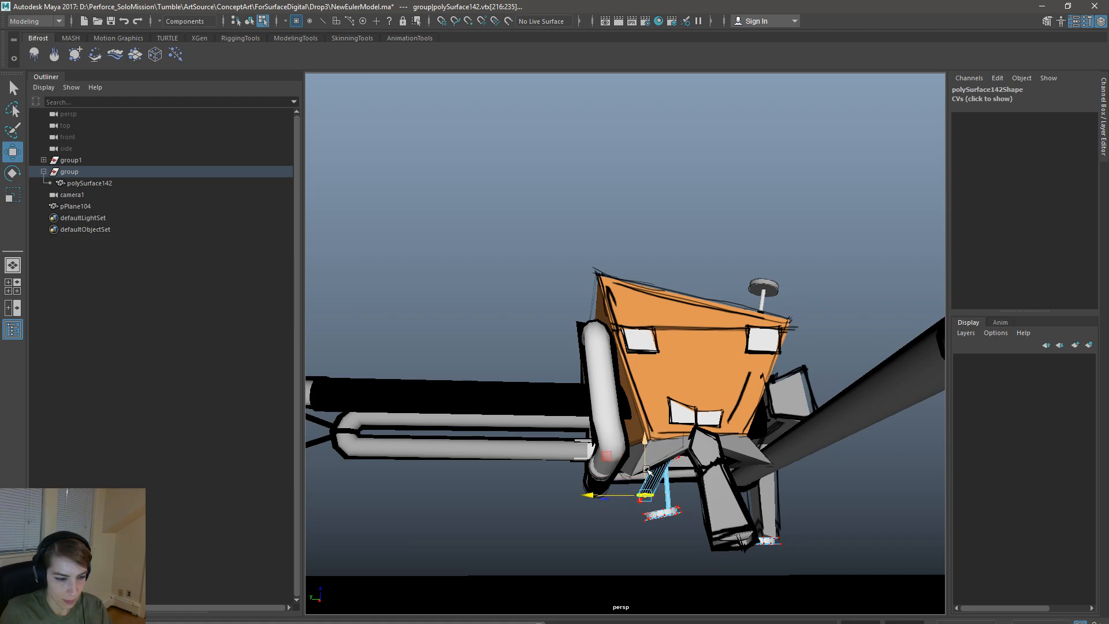
- Reposition the upper end of the thin lower leg segment nearer the slide to meet the angled upper segment, then return to object mode
scroll(650, 381, up, 5)
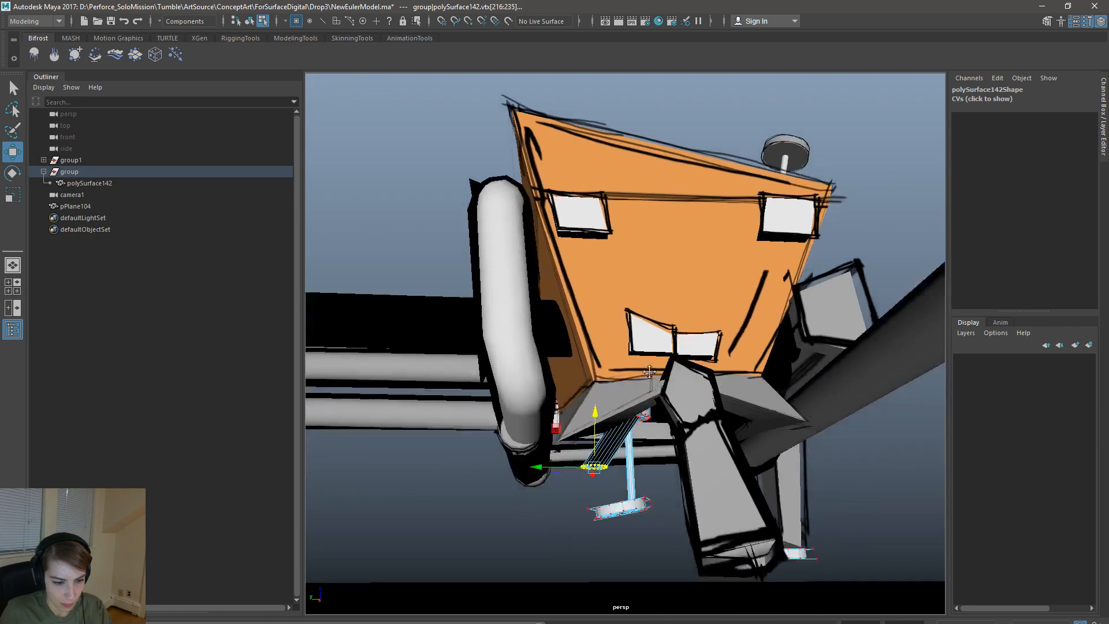
scroll(650, 371, up, 5)
right_click(508, 458)
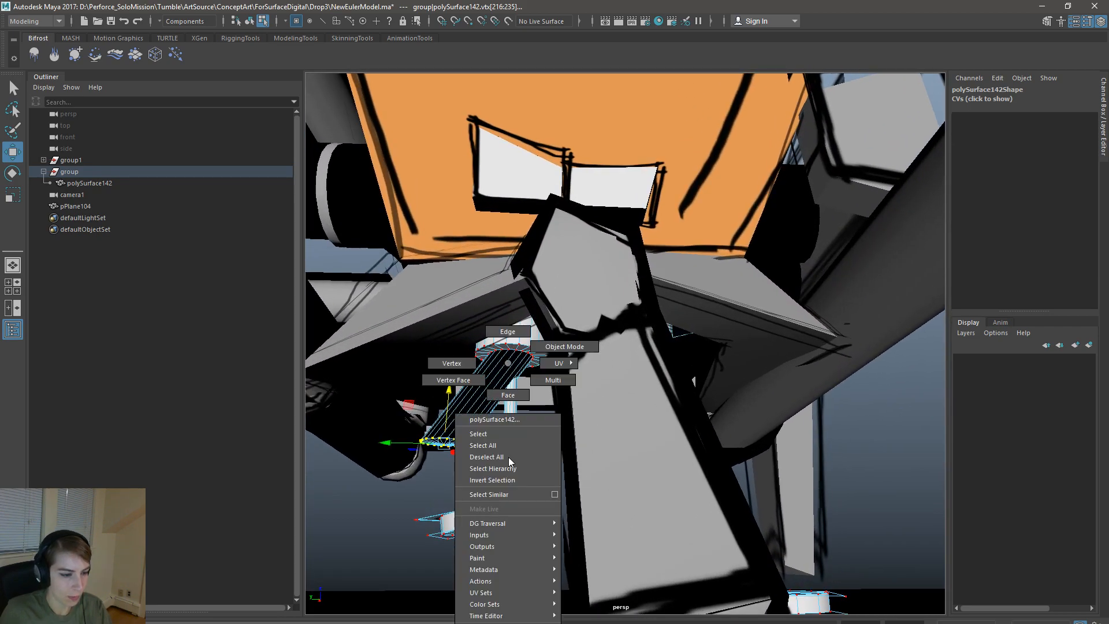
click(508, 395)
right_click(571, 440)
click(514, 440)
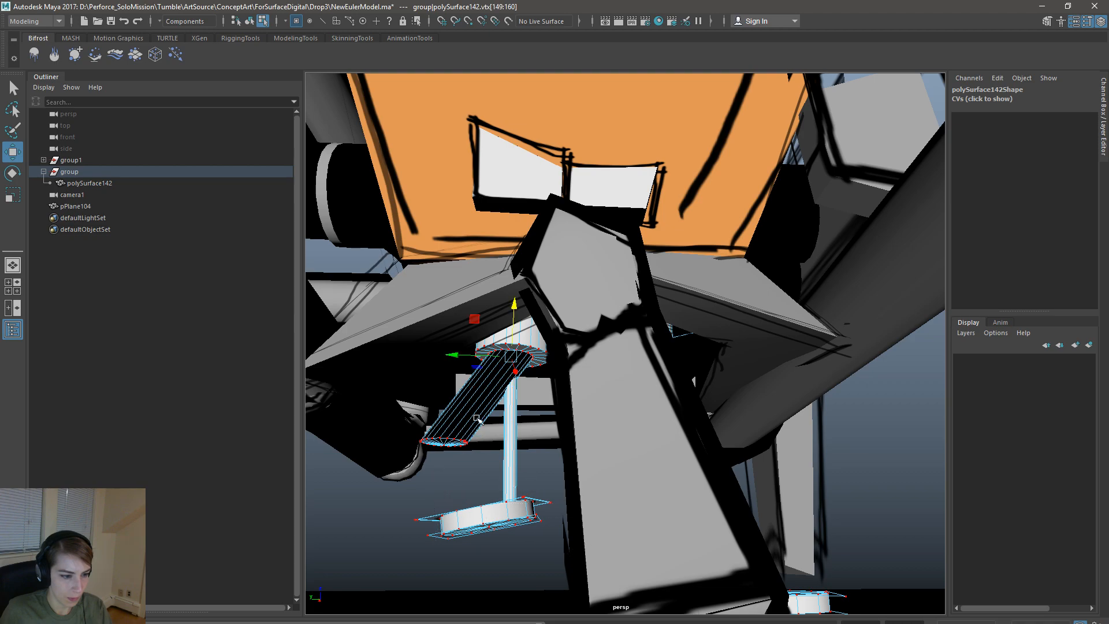
drag(469, 358, 387, 359)
drag(441, 307, 445, 391)
drag(378, 439, 470, 462)
drag(526, 414, 506, 450)
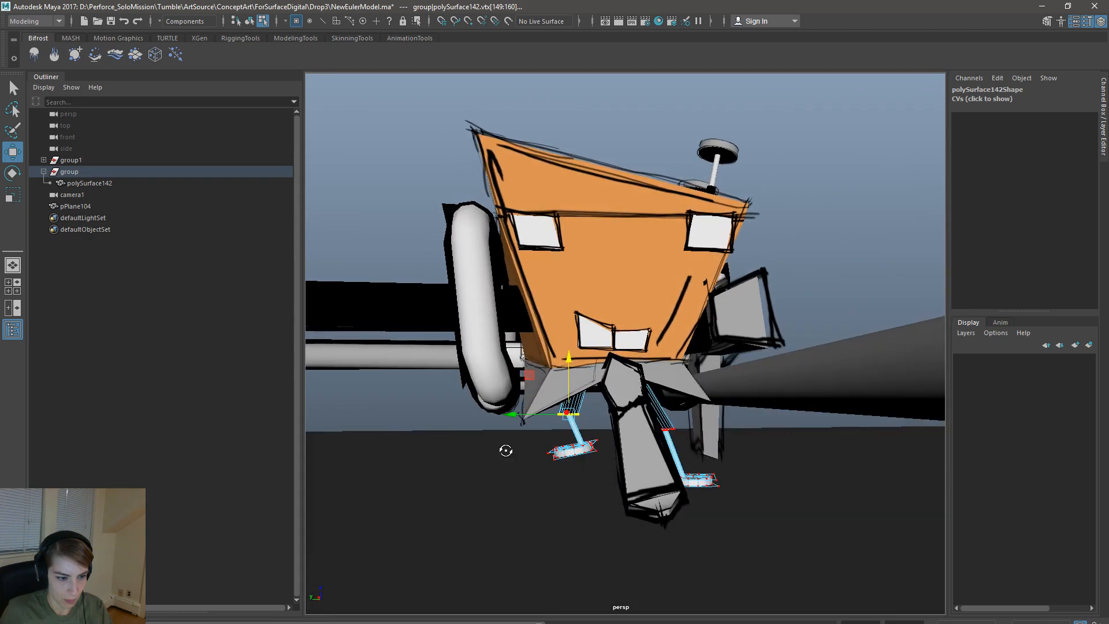
right_drag(577, 408, 629, 347)
click(851, 275)
- Examine the reposed legs and the whole model from several angles, then look through camera1
scroll(676, 376, down, 4)
alt+drag(676, 376, 617, 424)
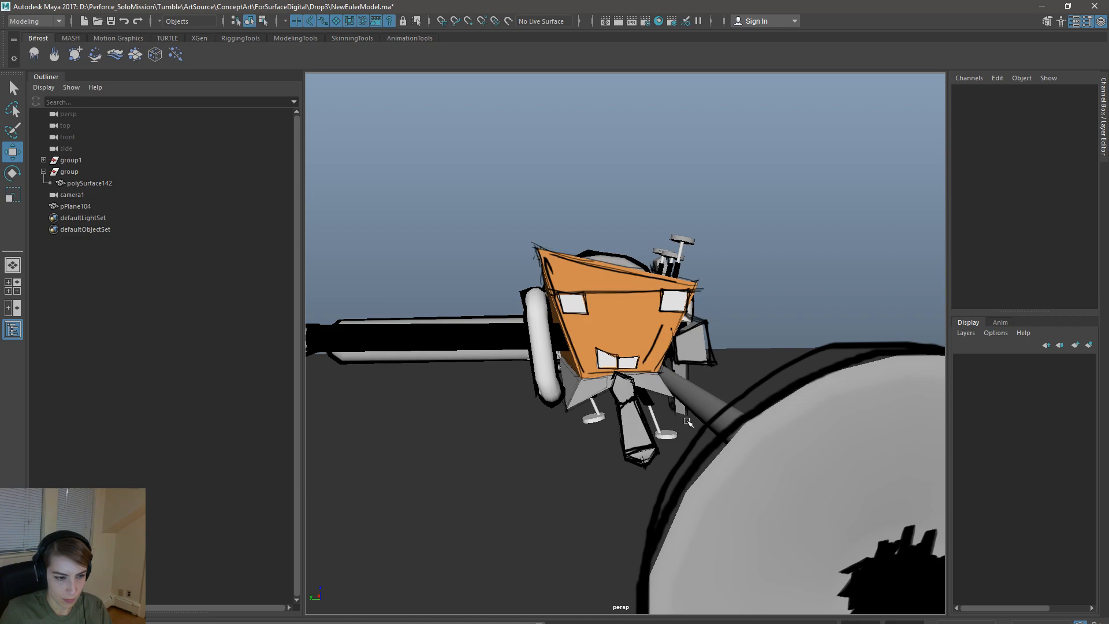
alt+drag(709, 411, 606, 372)
click(635, 328)
alt+drag(635, 328, 242, 381)
scroll(470, 356, down, 5)
alt+drag(621, 237, 694, 346)
click(709, 217)
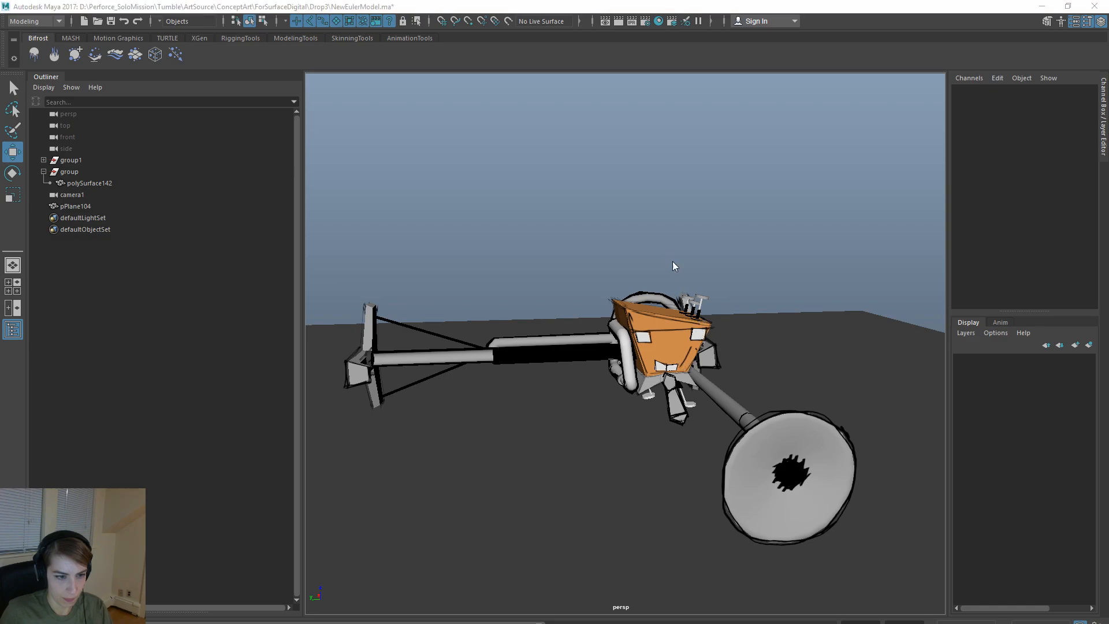
key(space)
click(746, 238)
mouse_move(803, 255)
click(888, 258)
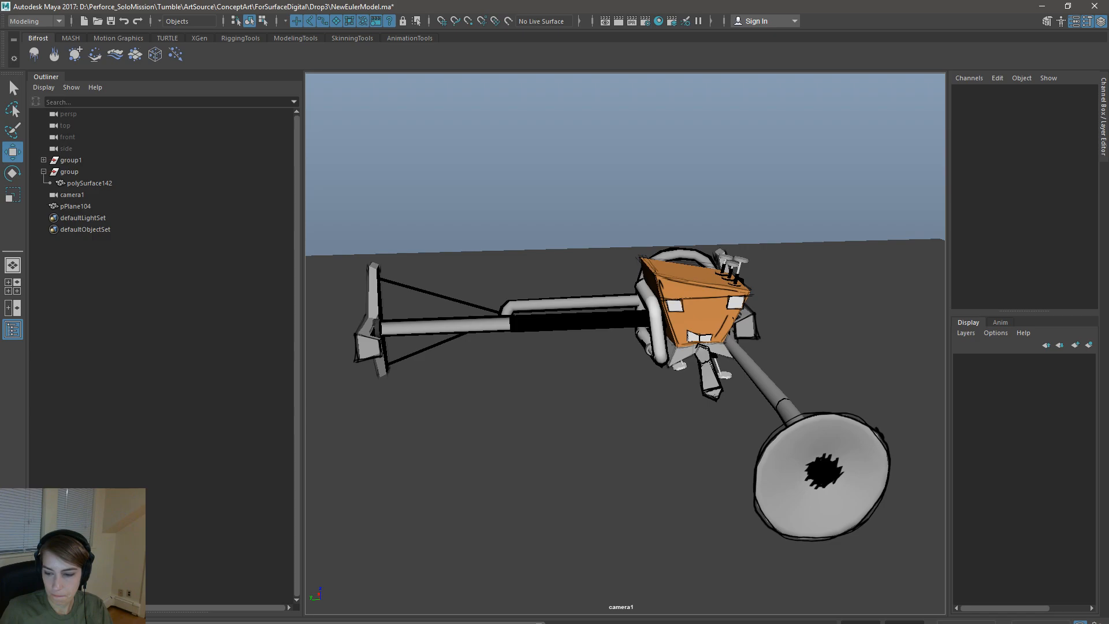
- Switch to Photoshop, rotate the Euler cutout to about -2 degrees over the Kine illustration, and return to Maya
key(alt+Tab)
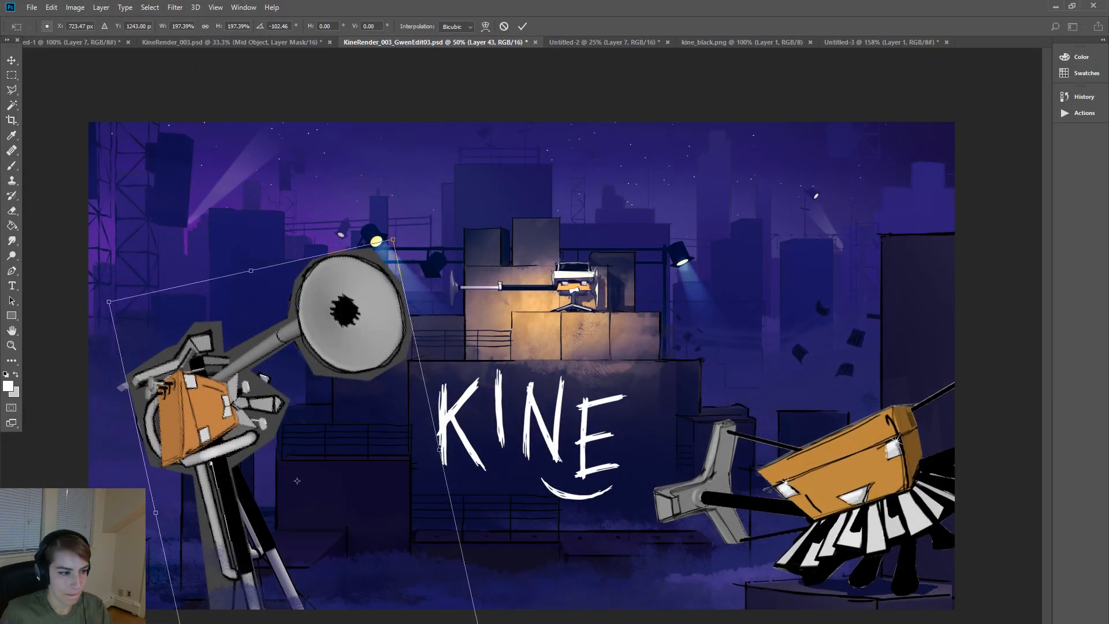
drag(629, 329, 333, 621)
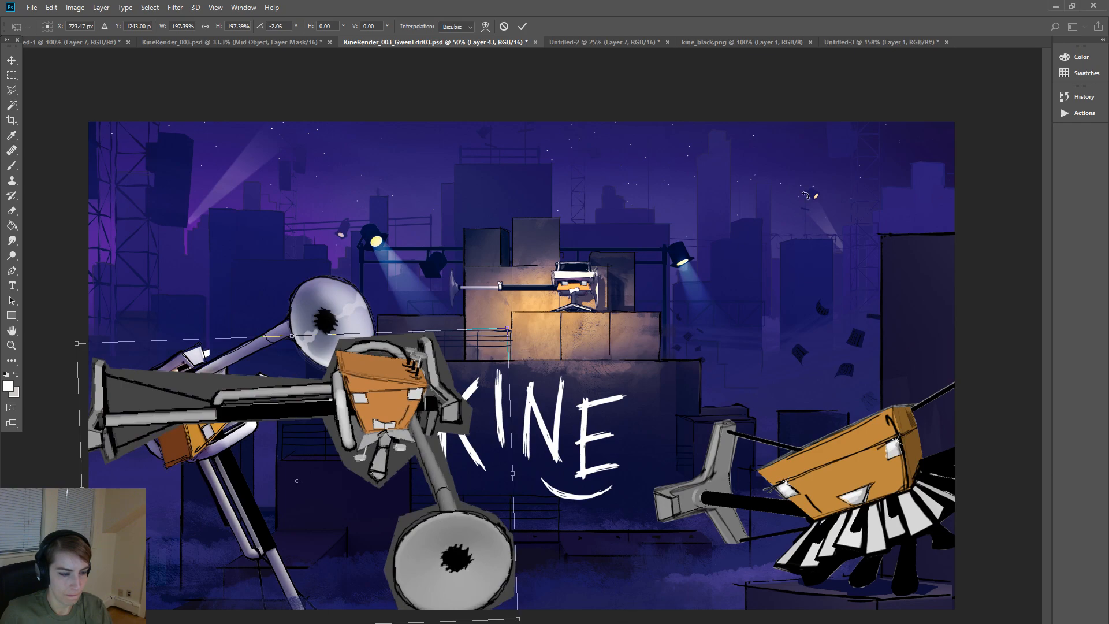
click(1057, 7)
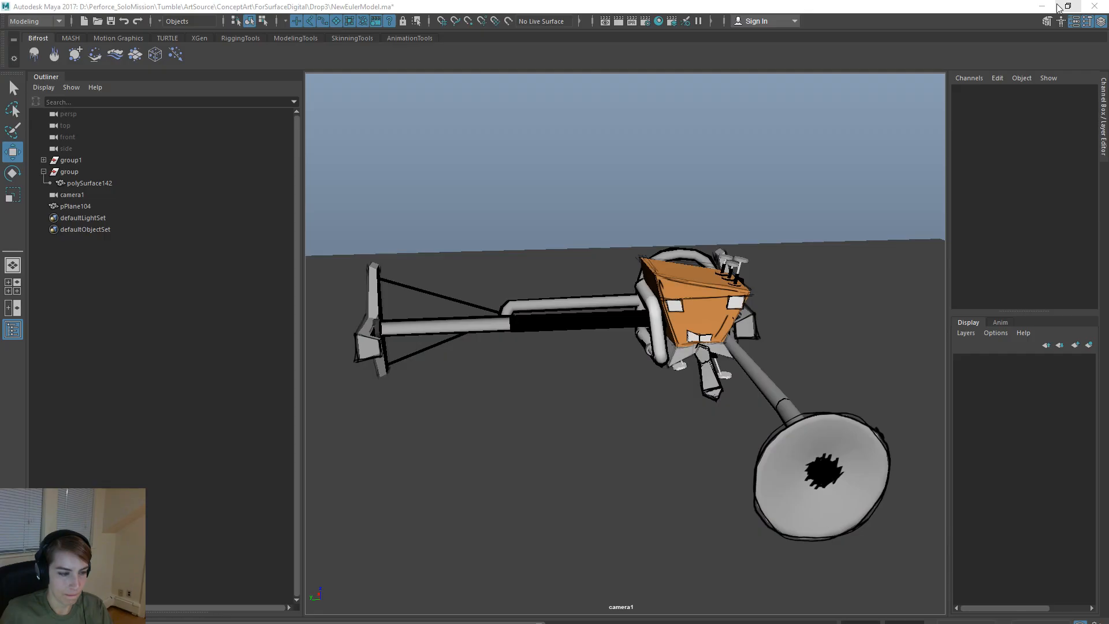
- Lower the camera1 viewing angle slightly and shift the ground plane behind the model to about X 602, Z -147
alt+drag(758, 299, 754, 296)
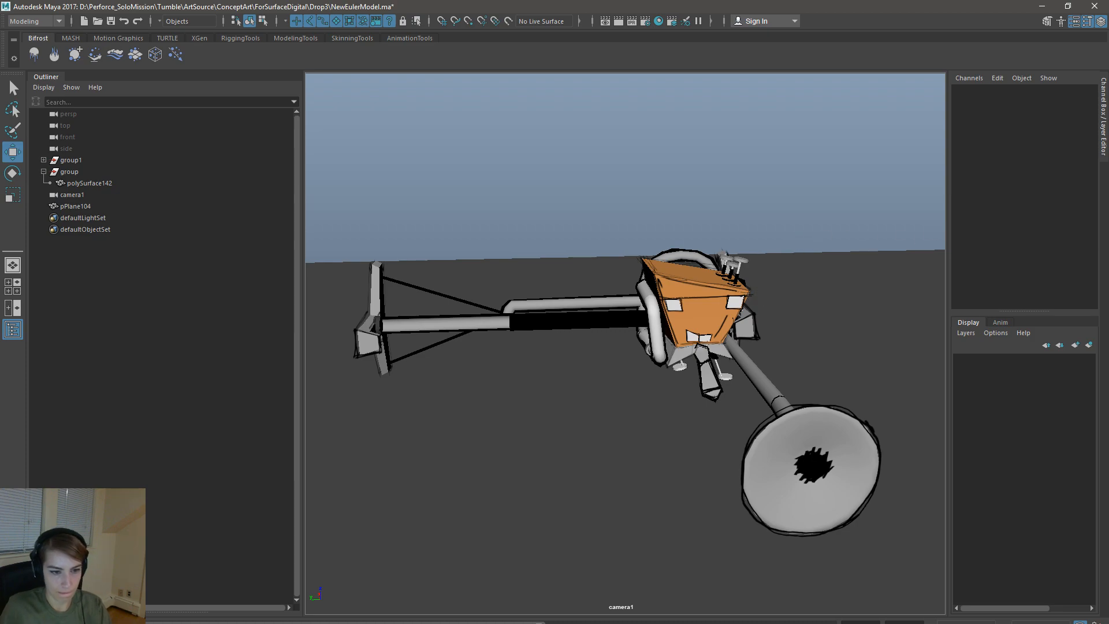
click(787, 258)
drag(667, 363, 635, 303)
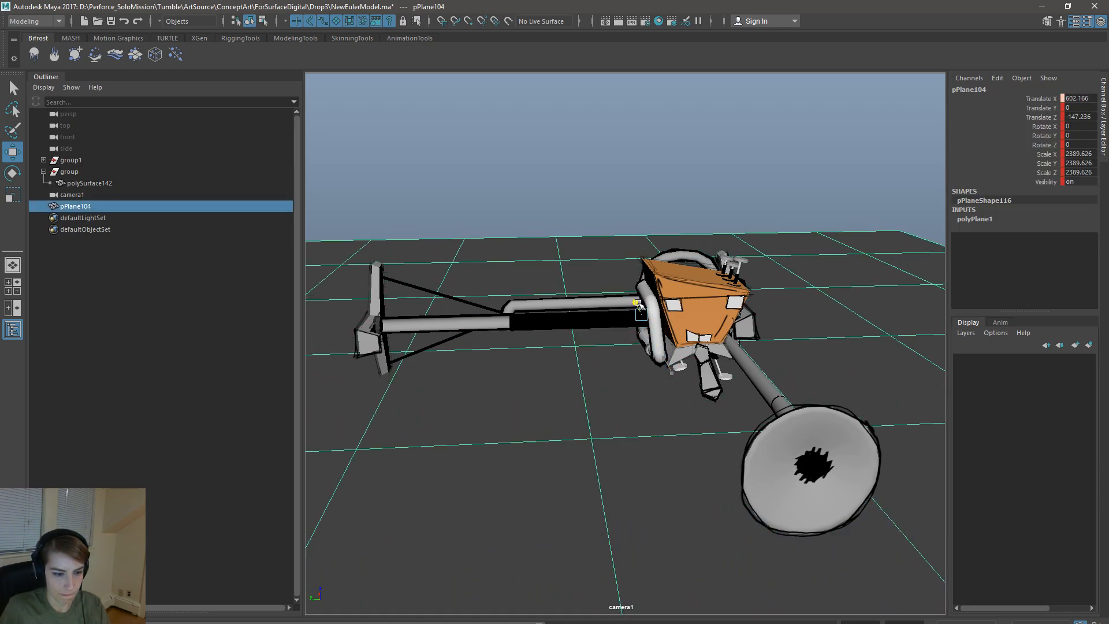
click(765, 140)
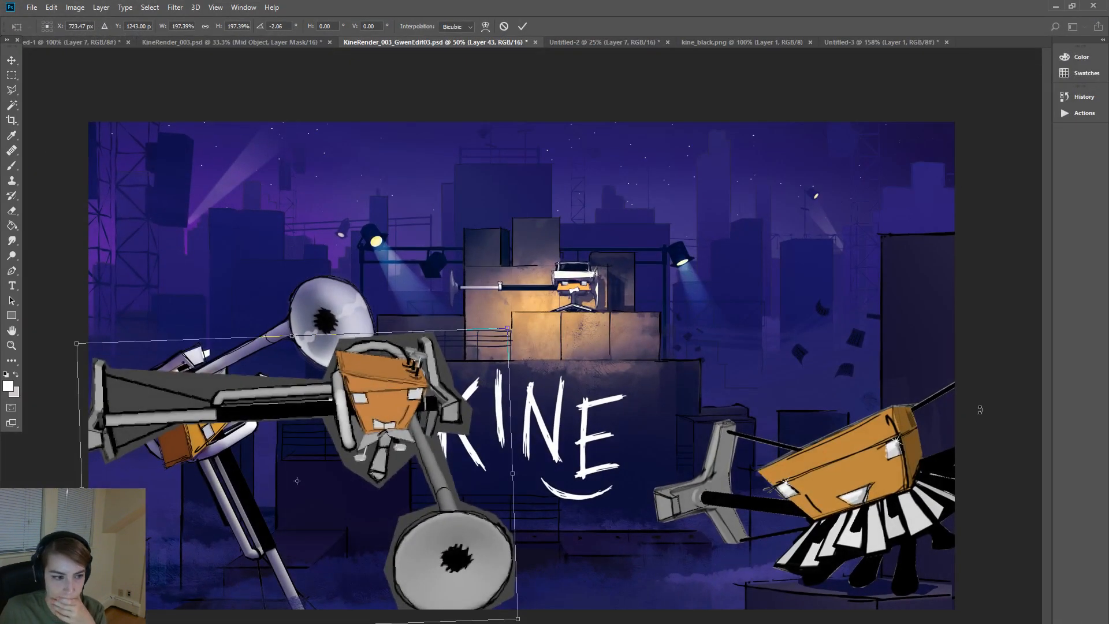
- Switch to Photoshop, discard the pending transform and delete Layer 43 holding the old Euler cutout
click(11, 60)
click(621, 259)
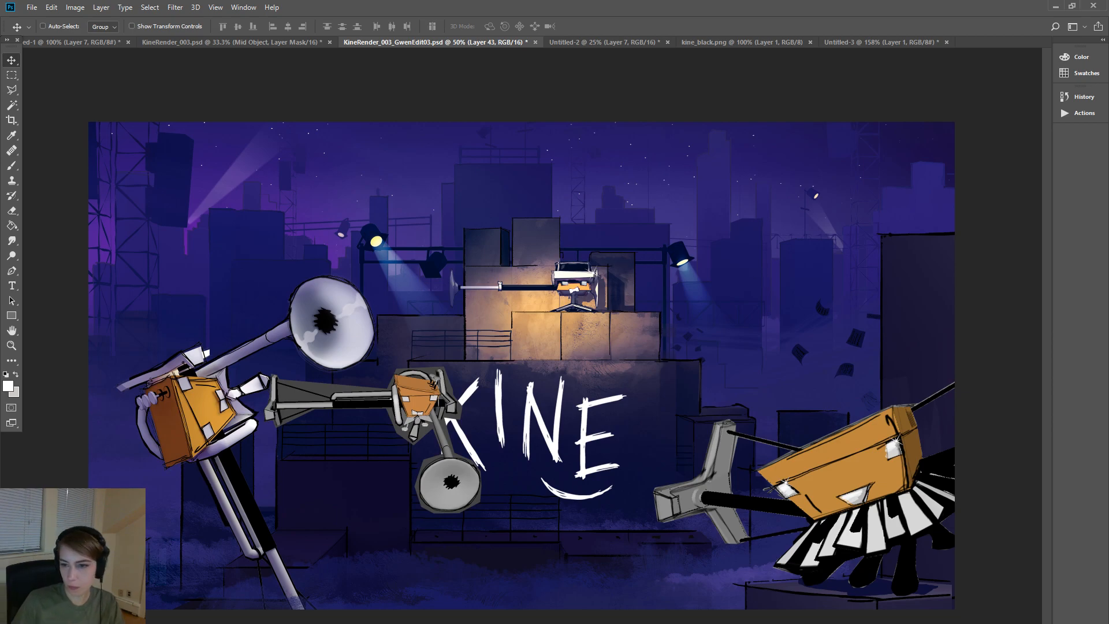
key(Delete)
click(501, 259)
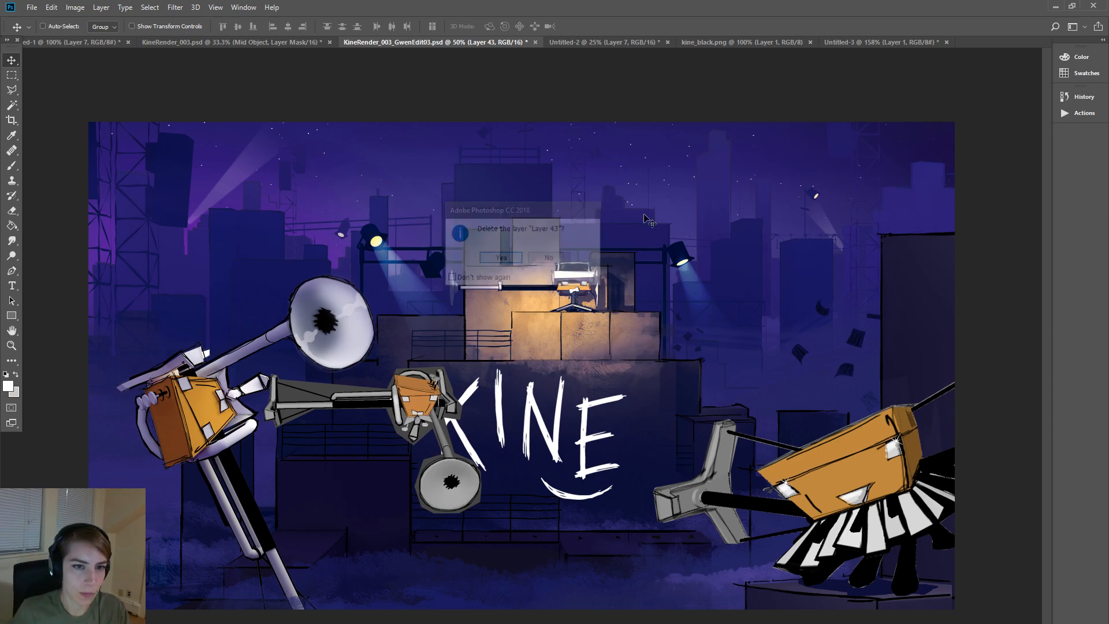
- Add the new model screenshot to Untitled-3 and outline the whole Euler model with a polygonal lasso selection
click(845, 41)
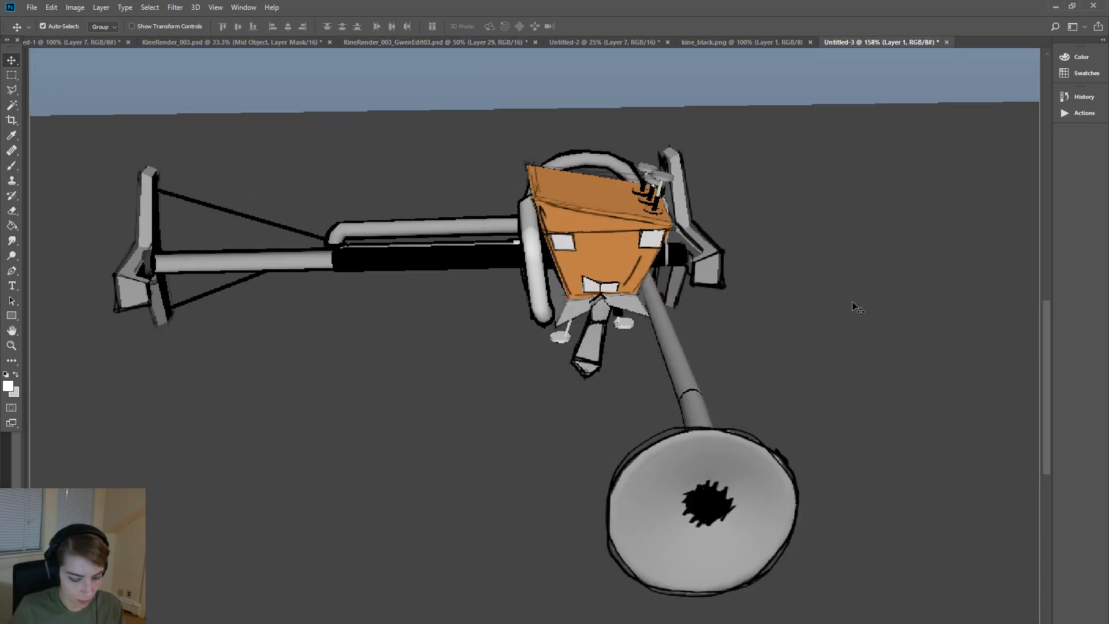
key(l)
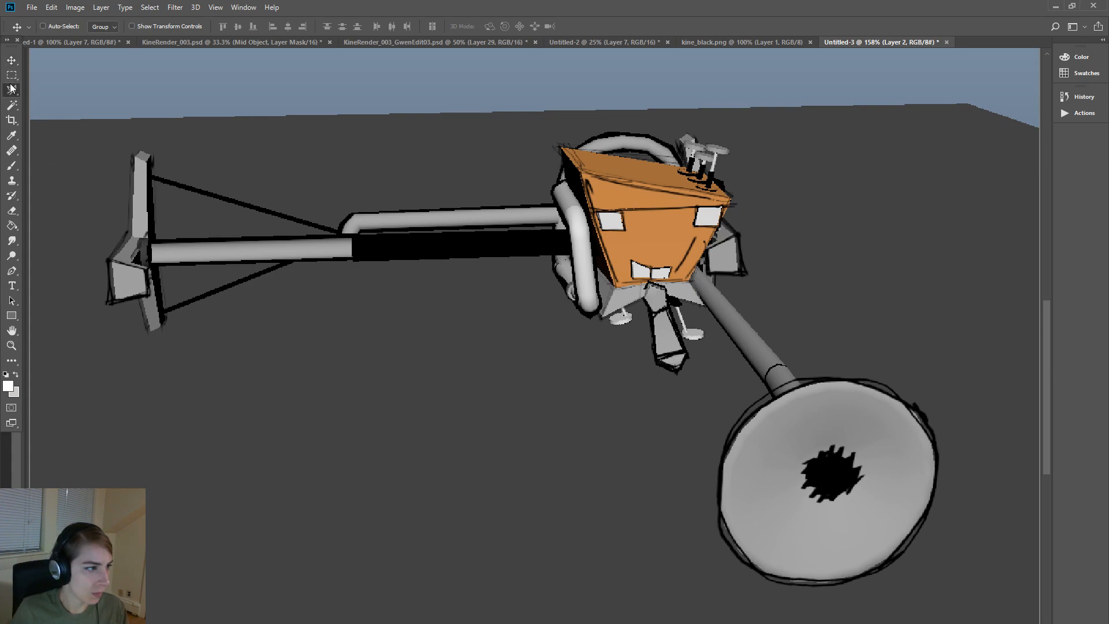
click(111, 133)
click(73, 324)
click(205, 430)
click(854, 623)
click(979, 585)
click(977, 316)
click(773, 117)
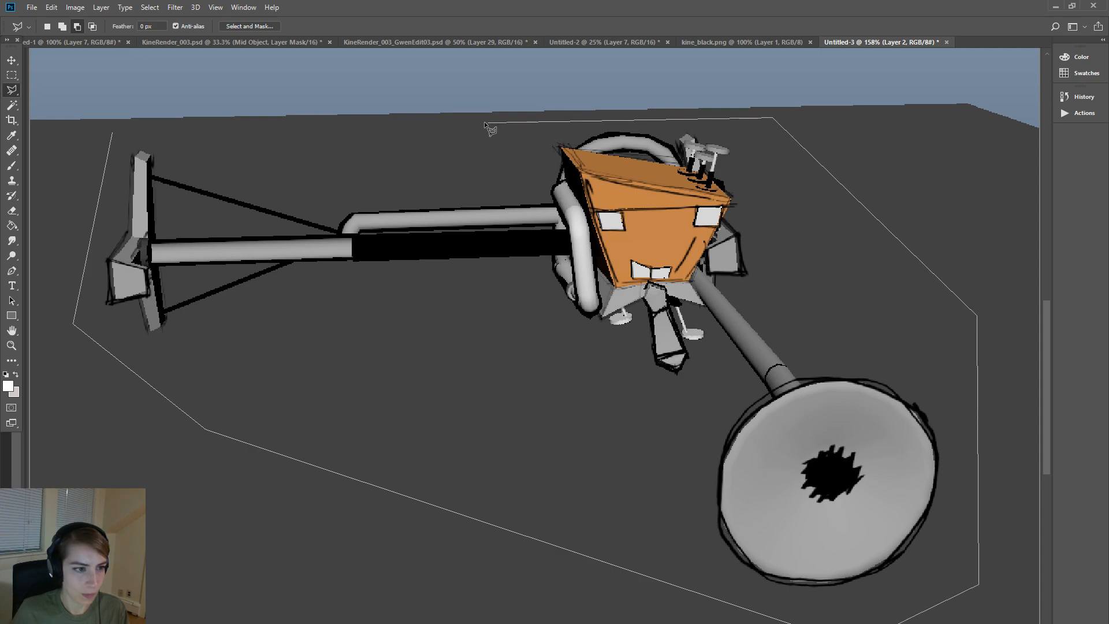
- Subtract the grey ground around the model from the selection using the Magic Wand with tolerance 10
click(12, 105)
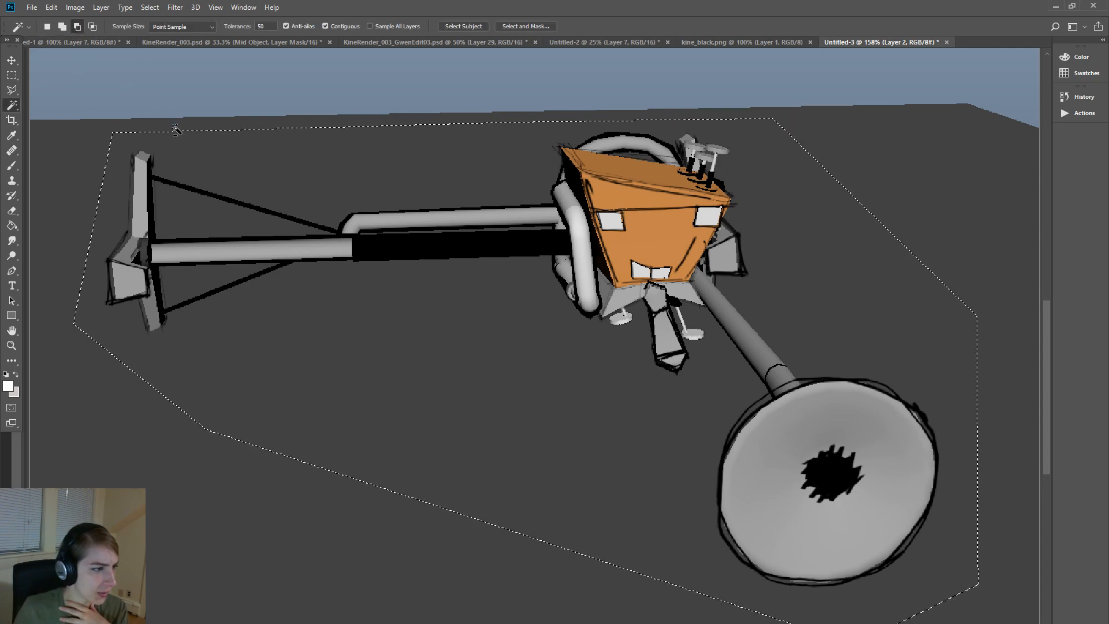
click(399, 172)
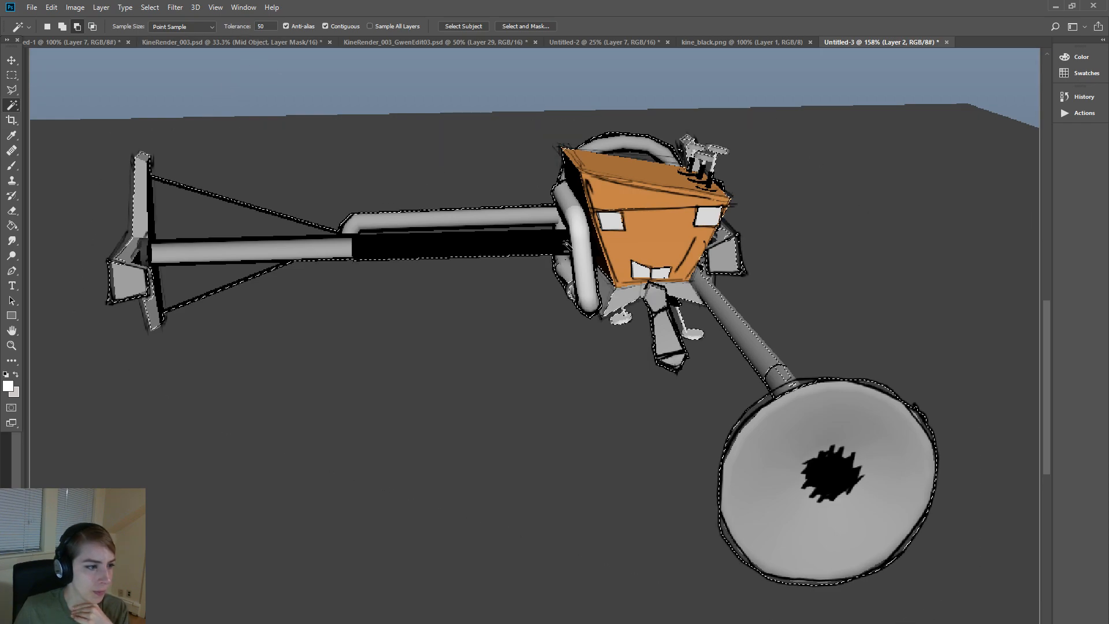
key(ctrl+z)
text(10)
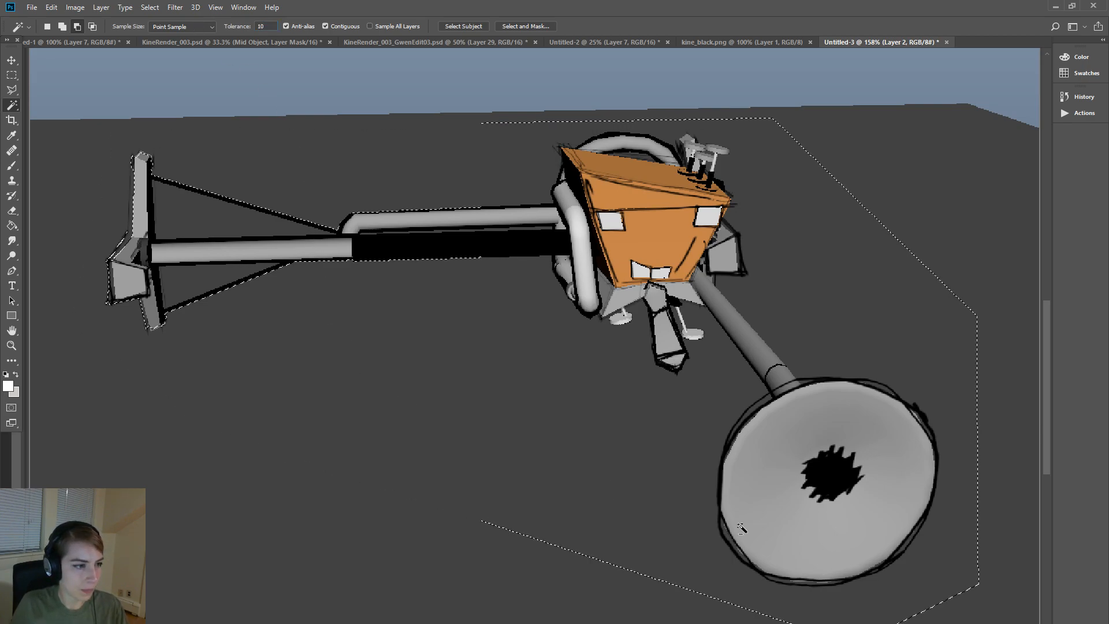
click(970, 588)
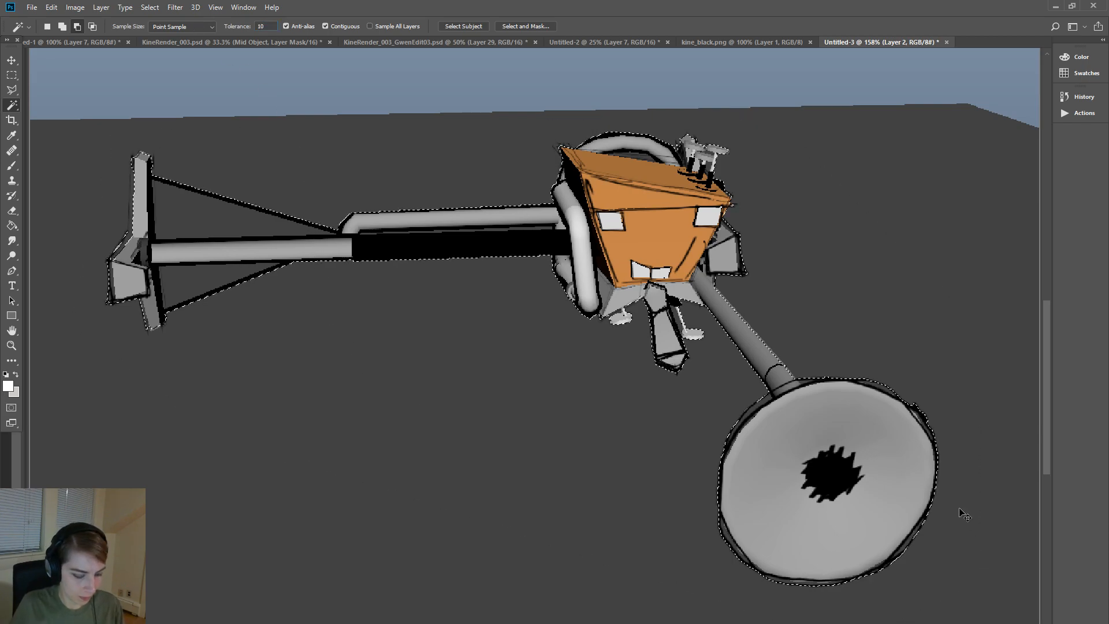
- Paste the new Euler cutout as a layer into KineRender_003_GwenEdit03.psd
click(78, 41)
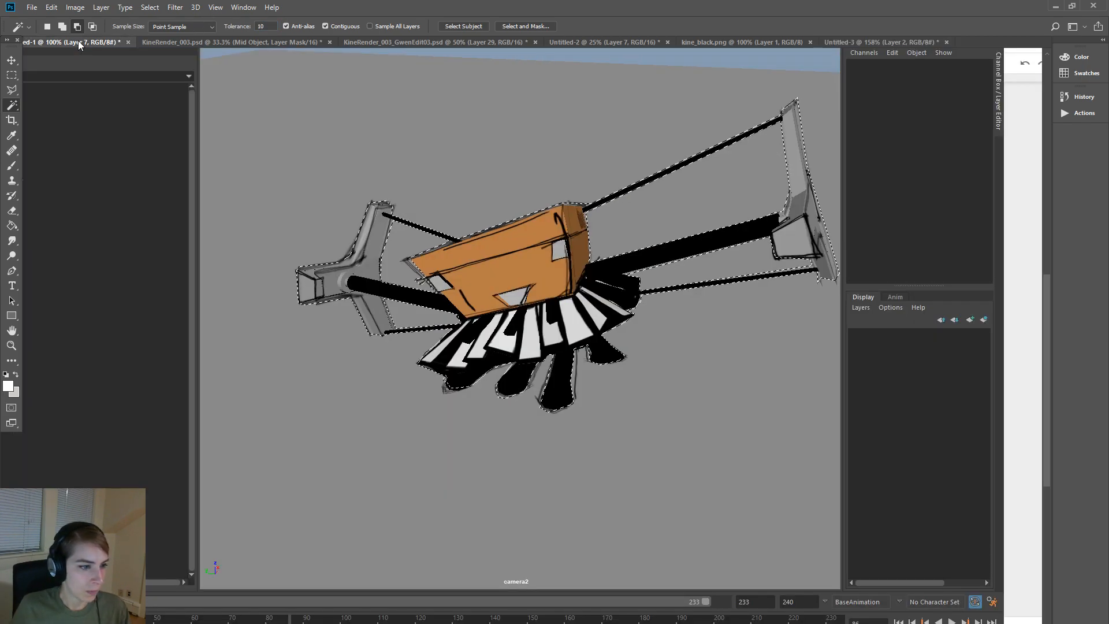
click(222, 42)
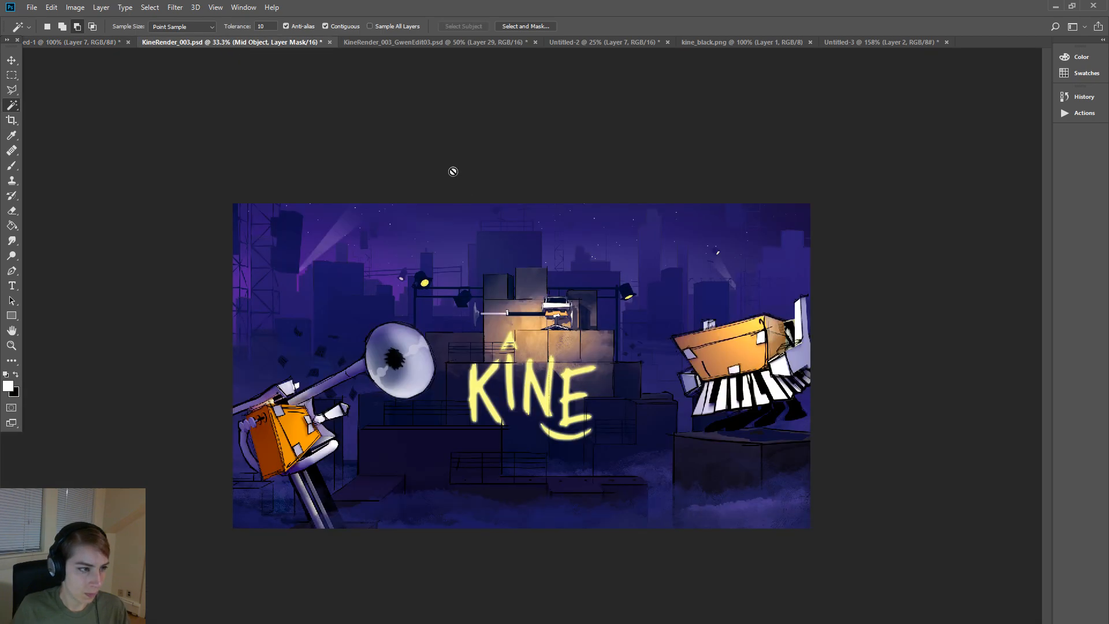
click(409, 43)
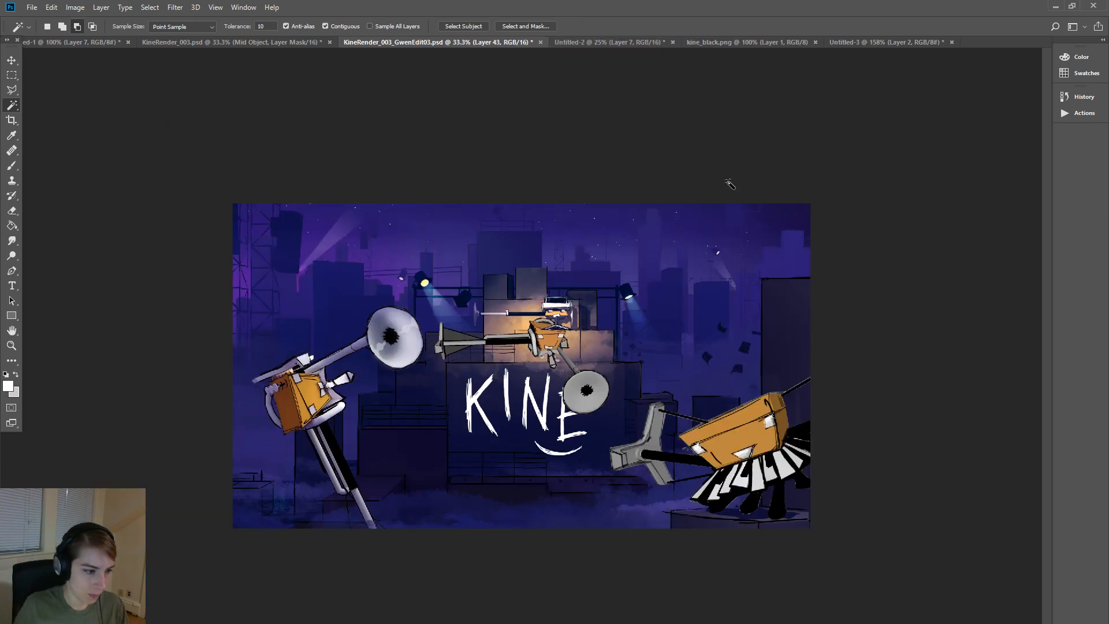
- Try rotating the new cutout to about -95 degrees and placing it over the painted Euler
key(ctrl+t)
drag(632, 272, 438, 245)
drag(511, 347, 311, 401)
drag(409, 310, 400, 297)
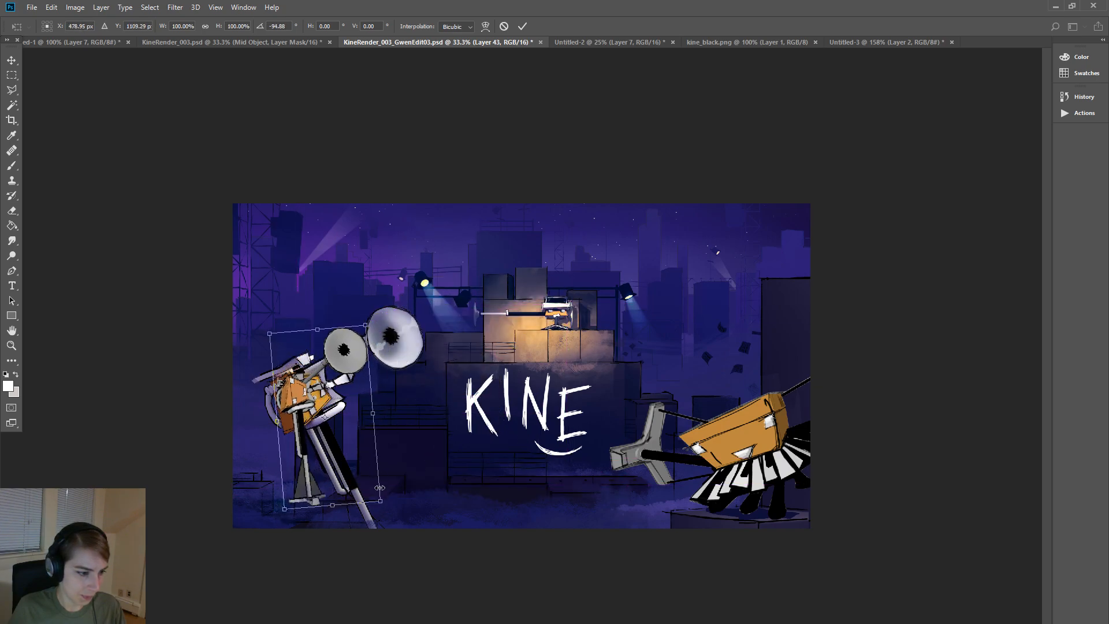
- Try enlarging the cutout to about 151% and rotating it to about -106 degrees beside the painted Euler
drag(384, 501, 558, 623)
drag(372, 489, 338, 377)
drag(489, 197, 395, 338)
drag(299, 442, 417, 417)
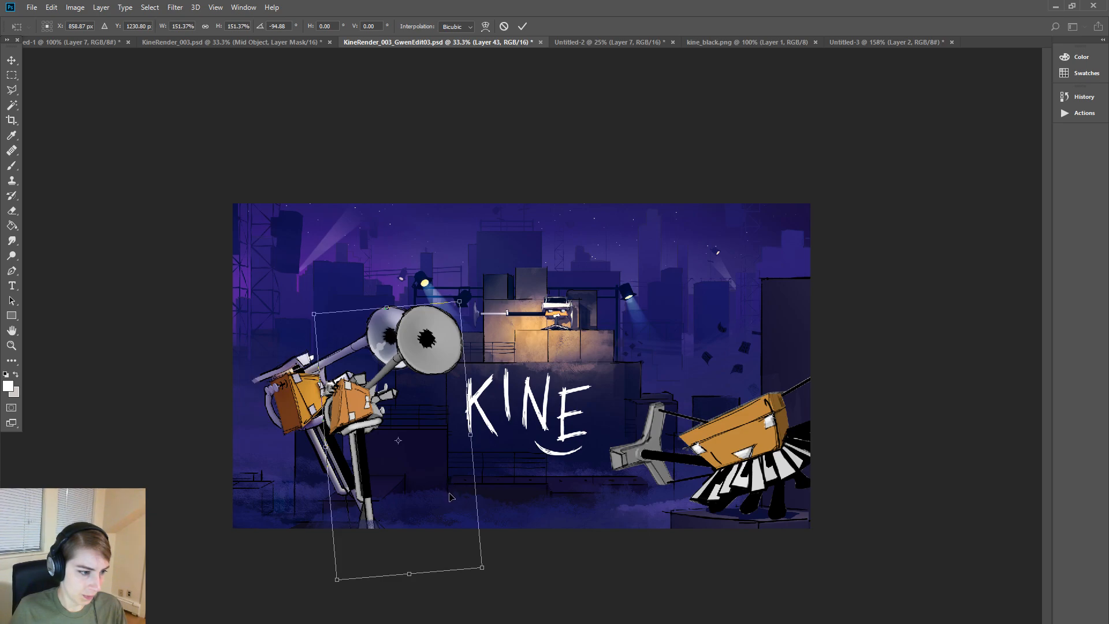
mouse_move(385, 422)
mouse_down()
mouse_move(468, 433)
mouse_move(400, 424)
mouse_up()
drag(520, 283, 471, 274)
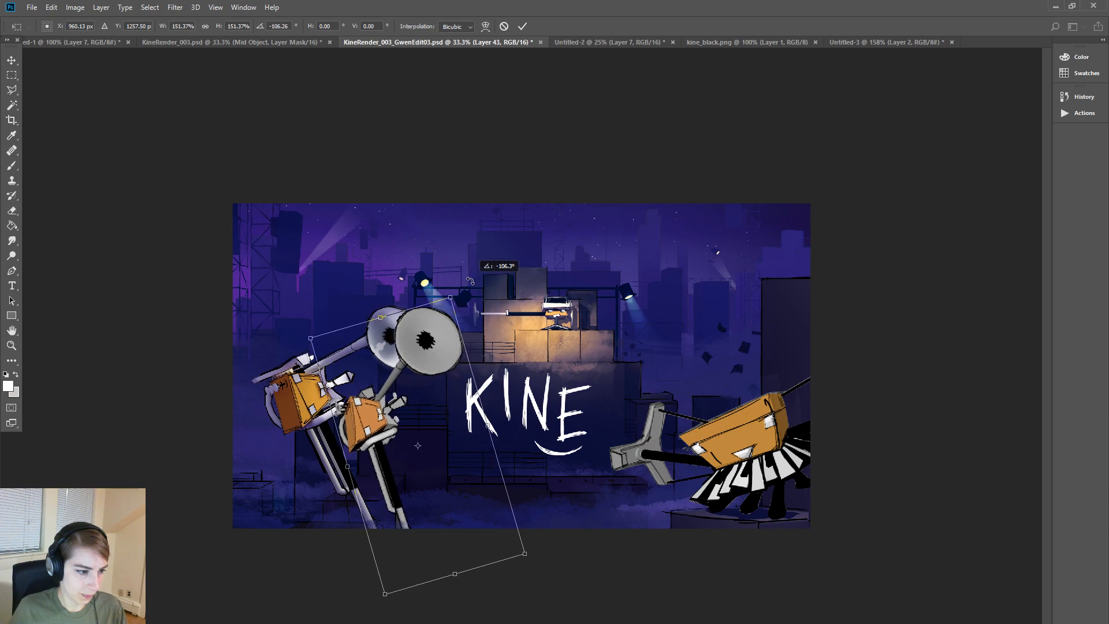
- Try overlaying the cutout on the painted Euler at about 170% by 192% and -103 degrees, then discard the transform
drag(379, 446, 313, 421)
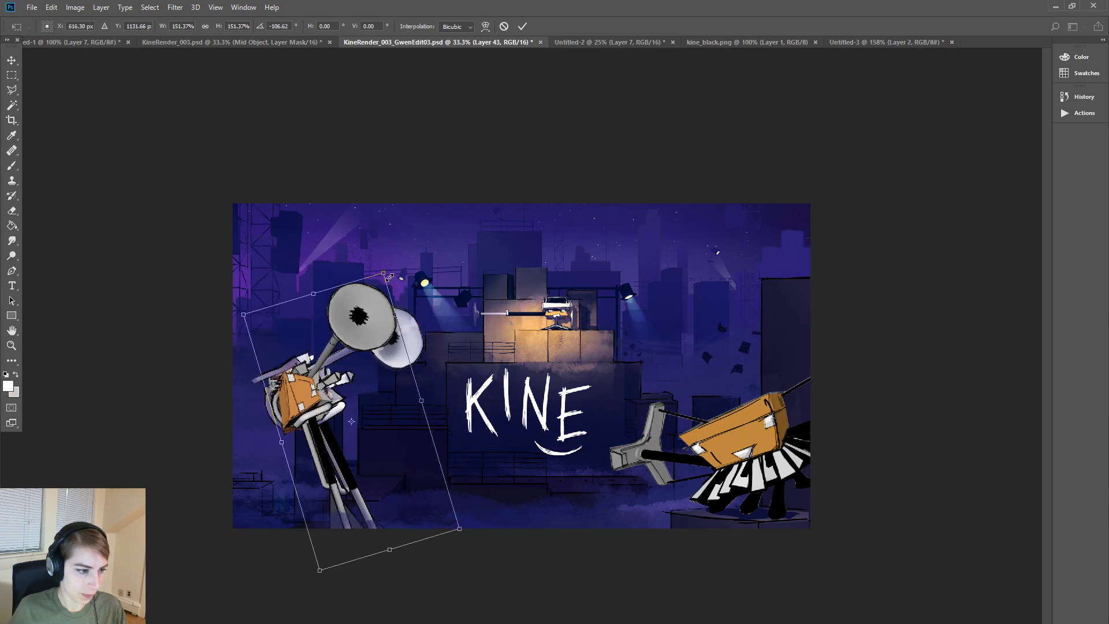
drag(384, 273, 410, 231)
drag(353, 320, 375, 339)
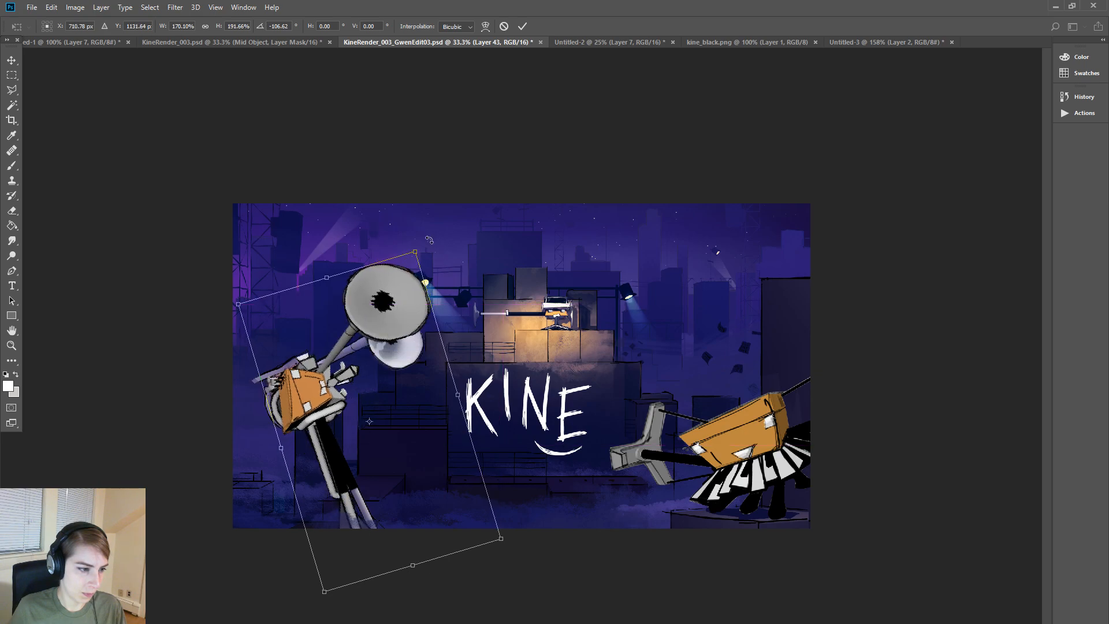
drag(428, 240, 387, 277)
key(v)
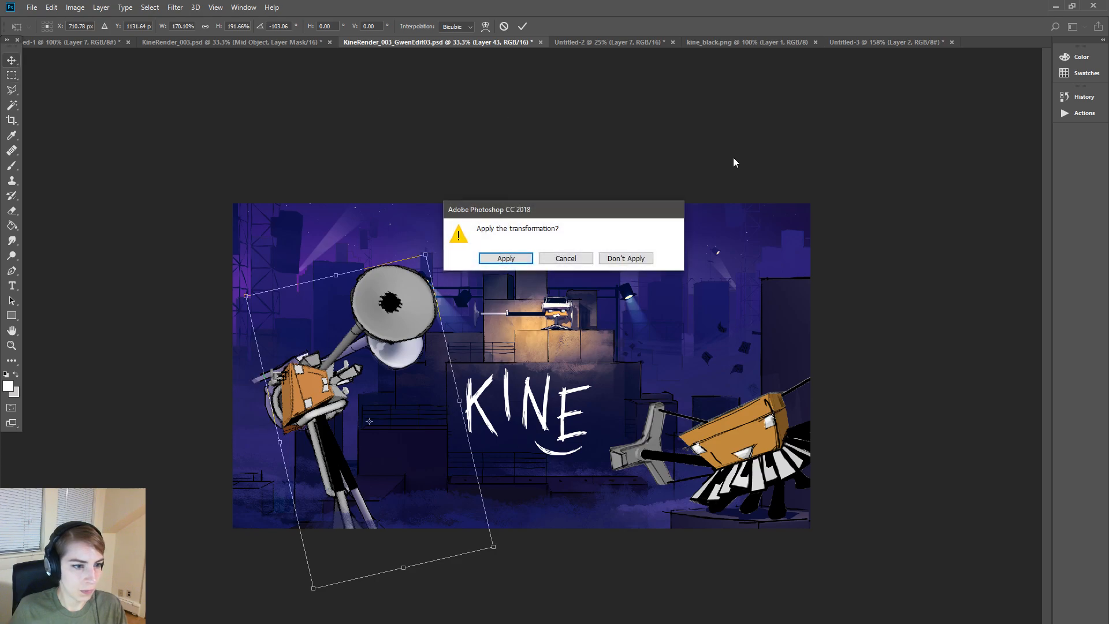
click(626, 258)
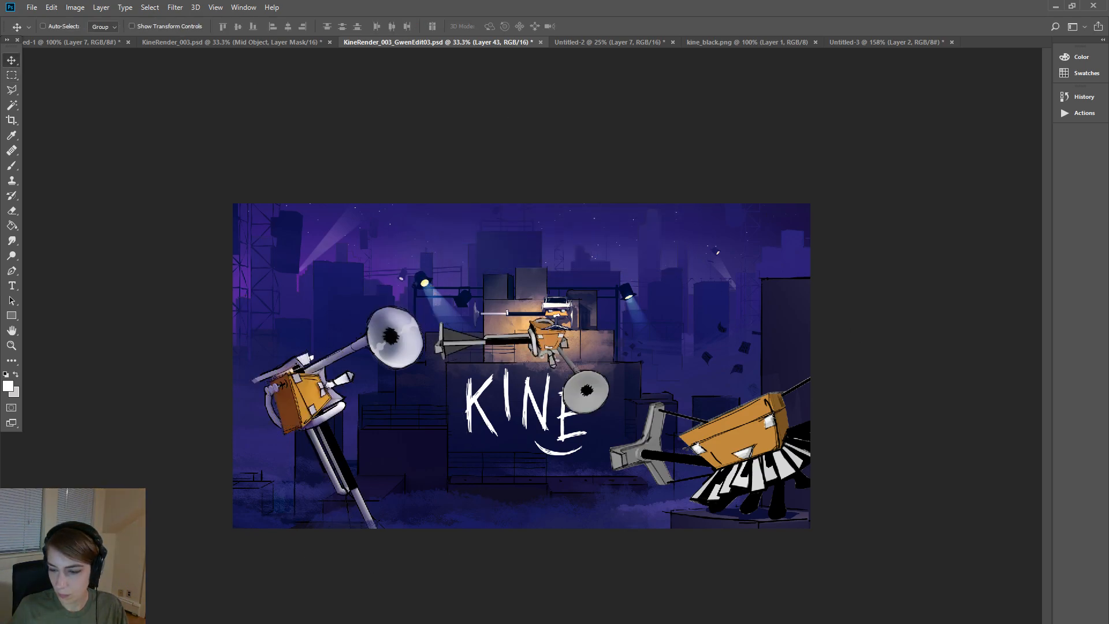
- Switch to Maya and tilt camera1 to look down on the model more steeply, comparing it with the illustration
key(alt+Tab)
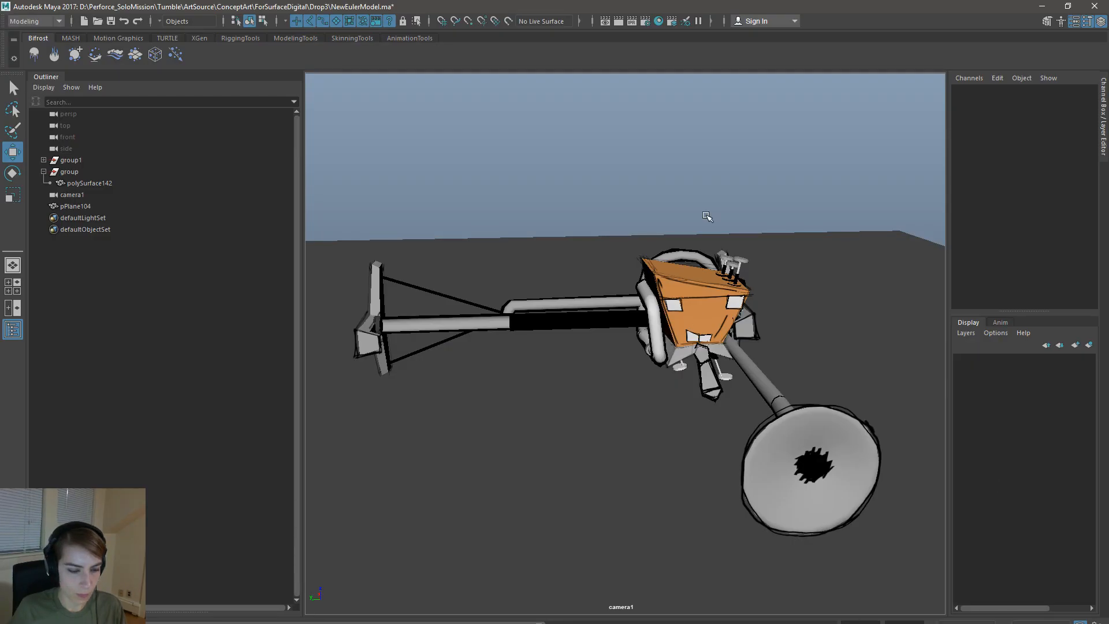
alt+drag(762, 328, 761, 336)
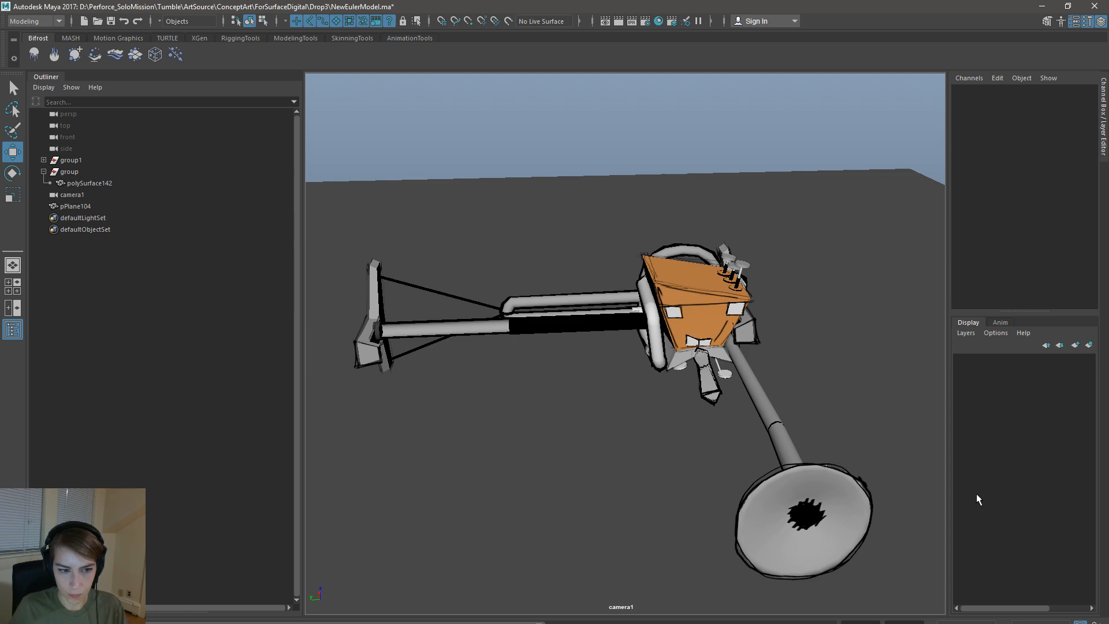
key(alt+Tab)
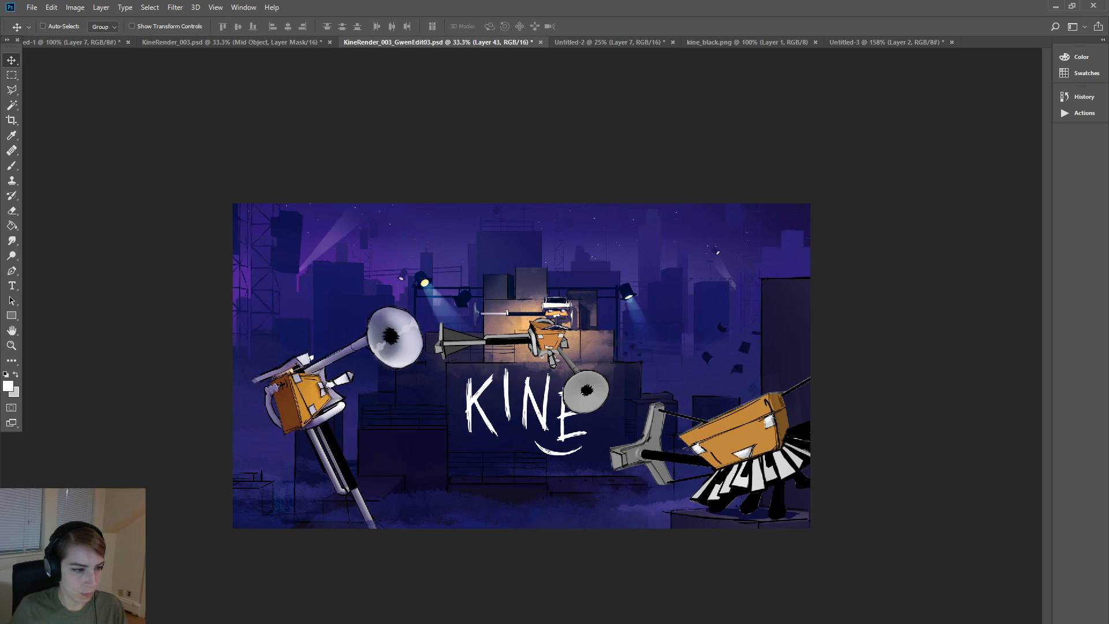
key(alt+Tab)
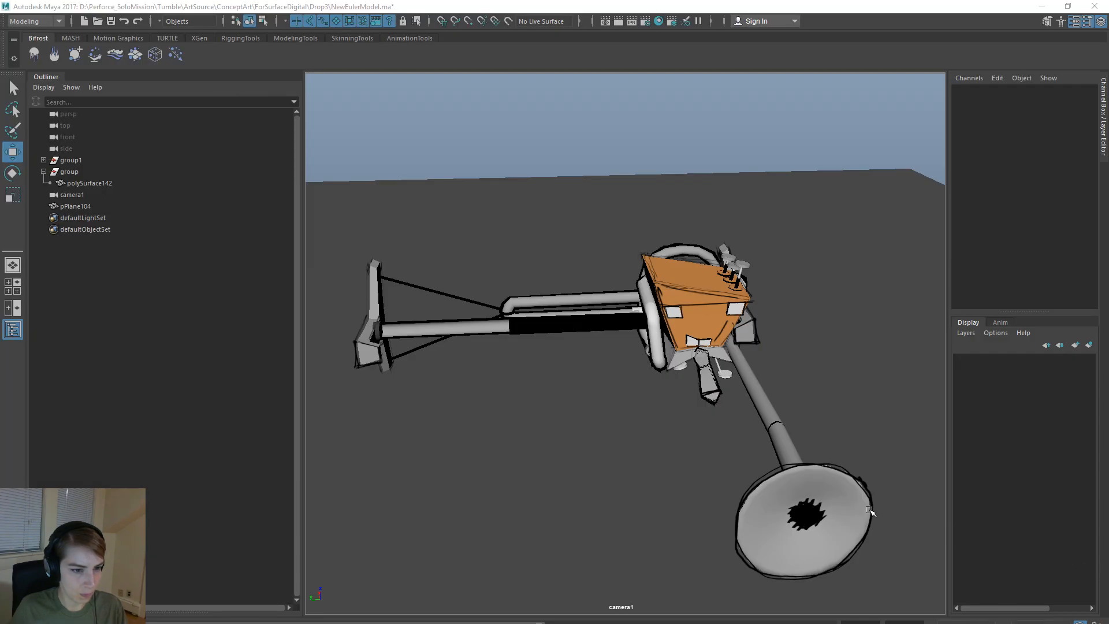
alt+drag(864, 494, 863, 490)
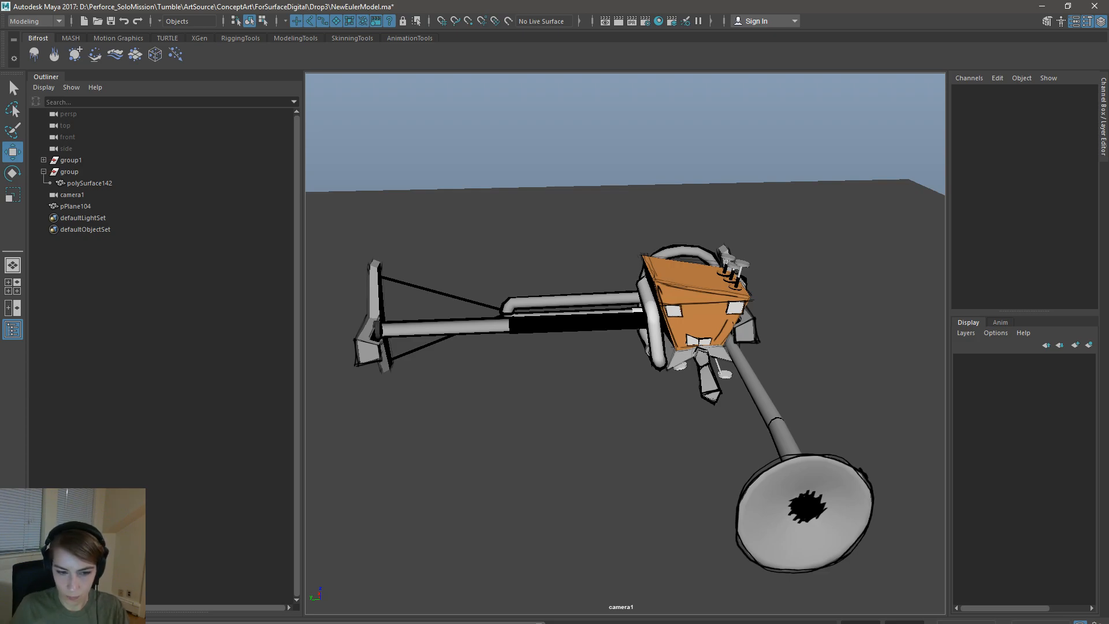
- Select the extended leg's outer pieces without the ground plane and move their foot-end vertices slightly down and inward
drag(589, 401, 624, 173)
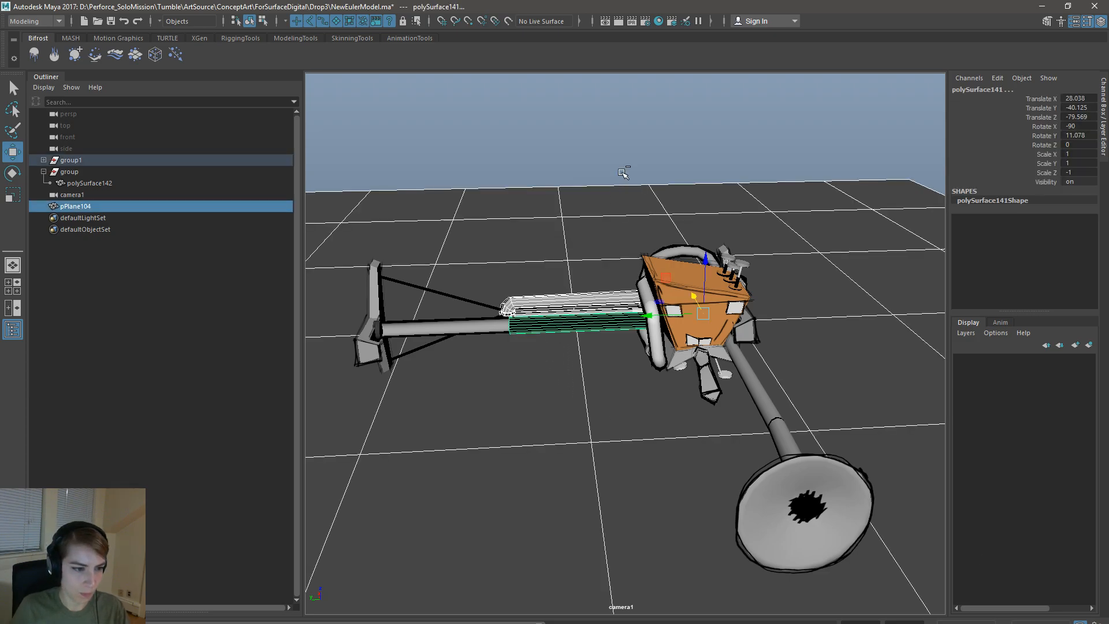
drag(441, 384, 389, 199)
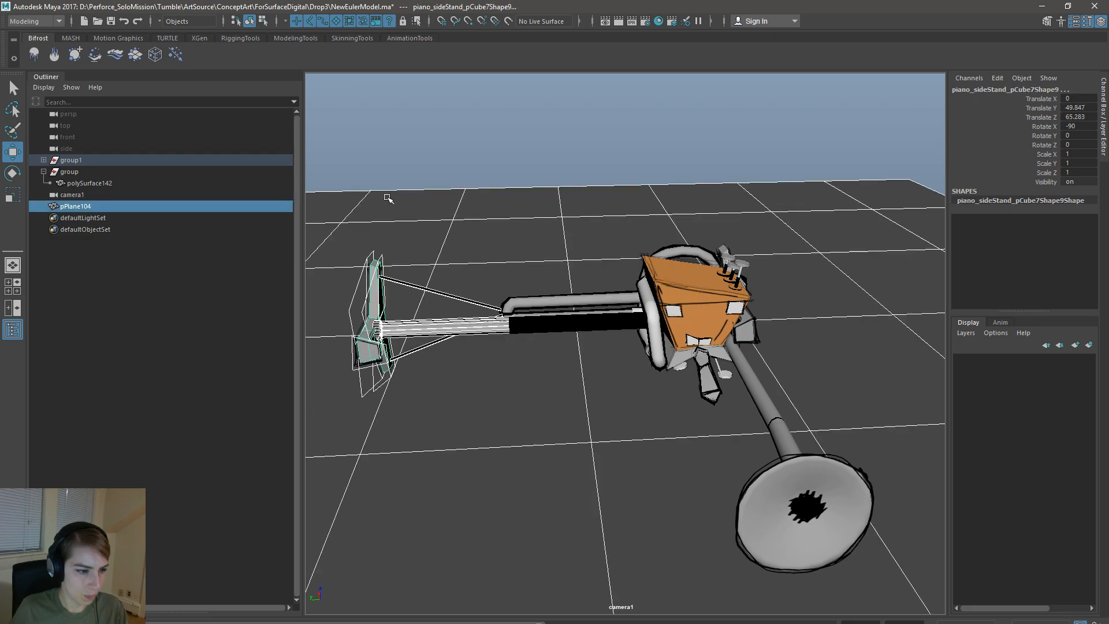
ctrl+click(482, 217)
click(263, 21)
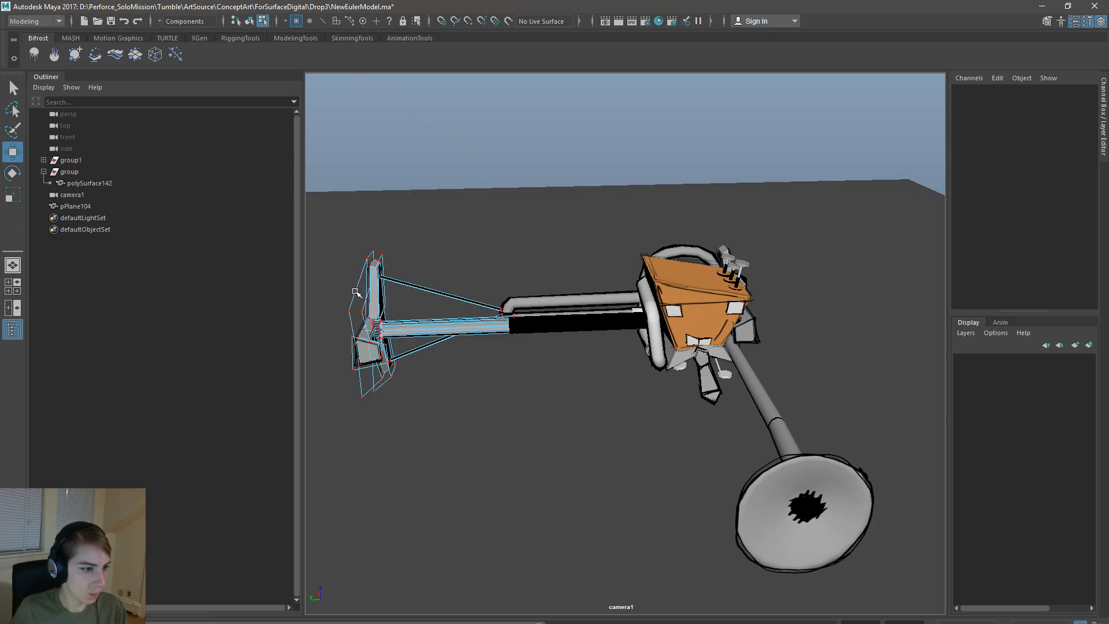
drag(357, 289, 473, 477)
middle_drag(381, 296, 403, 307)
- Include the adjoining upper leg pieces and lower the joint vertices between the thin outer segment and the black slide section
drag(558, 364, 498, 240)
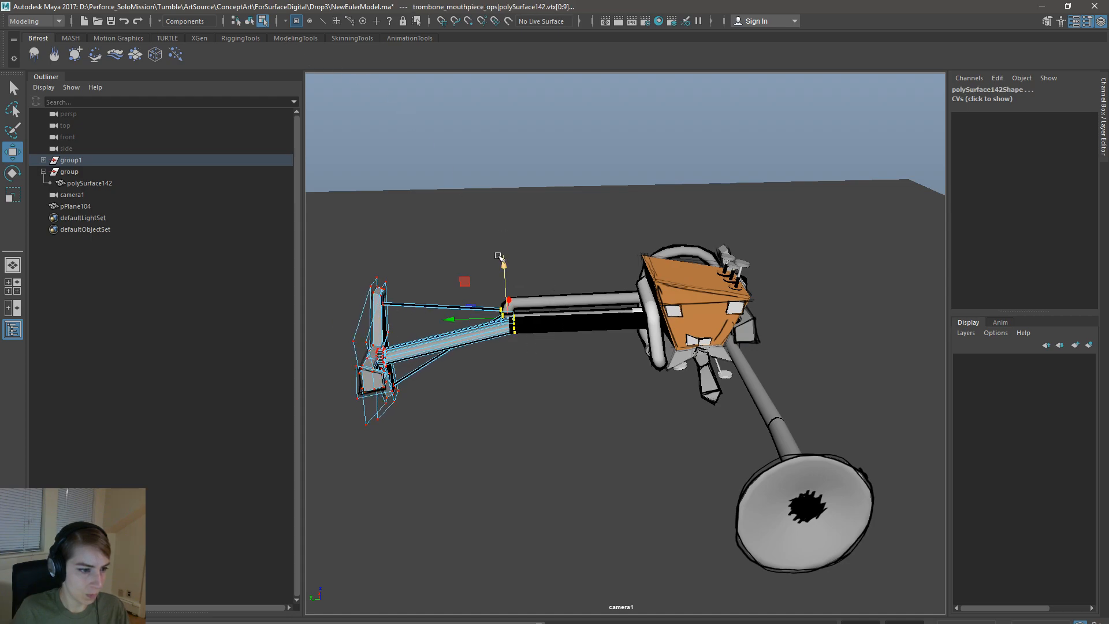
click(249, 20)
click(482, 128)
mouse_move(567, 404)
mouse_down()
mouse_move(433, 275)
mouse_move(423, 212)
mouse_move(577, 399)
mouse_up()
shift+click(560, 218)
click(263, 21)
drag(503, 272, 504, 281)
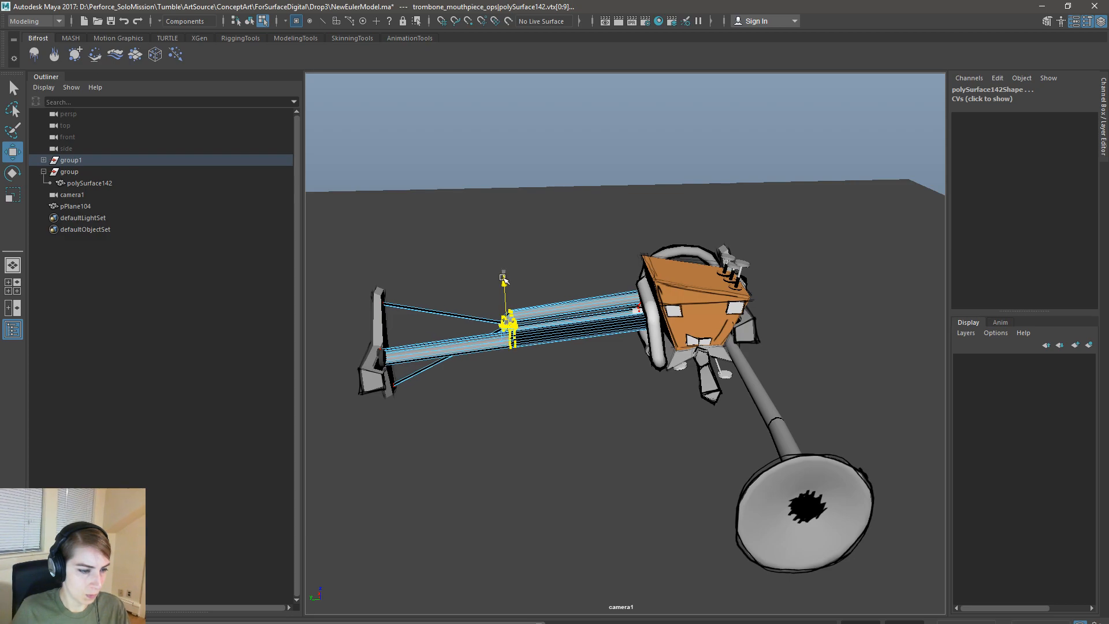
- In the perspective view, limit the vertex selection to the foot-end bend of the leg's upper slide tubes and fine-tune its height
key(space)
click(656, 225)
mouse_move(717, 239)
click(817, 248)
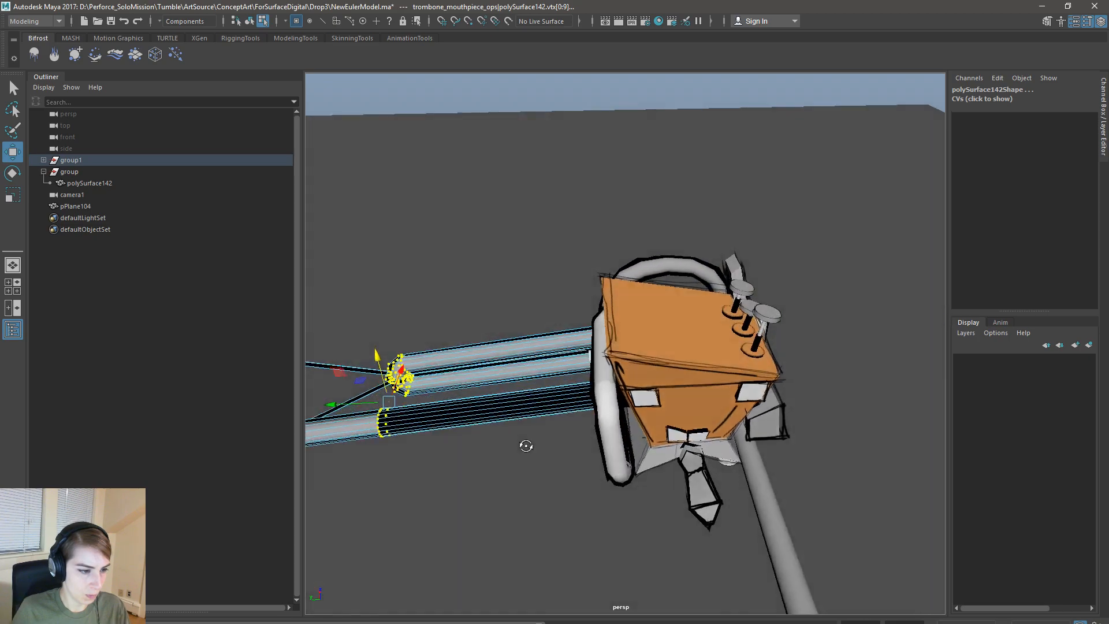
drag(376, 344, 376, 343)
alt+right_drag(668, 391, 574, 302)
alt+drag(574, 302, 580, 289)
drag(500, 300, 496, 289)
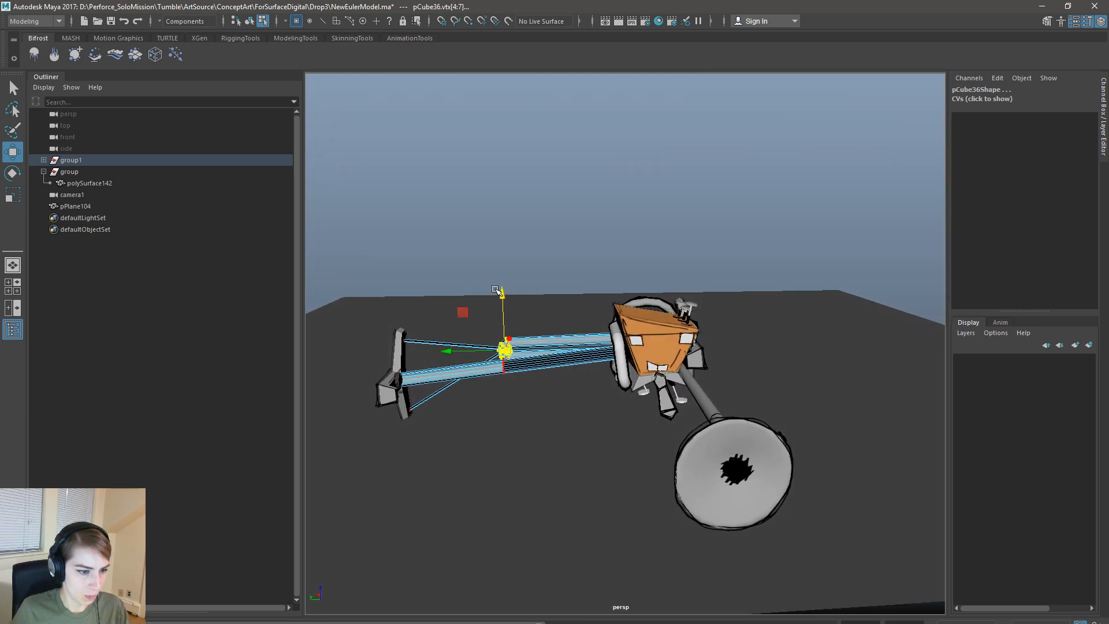
drag(503, 292, 504, 295)
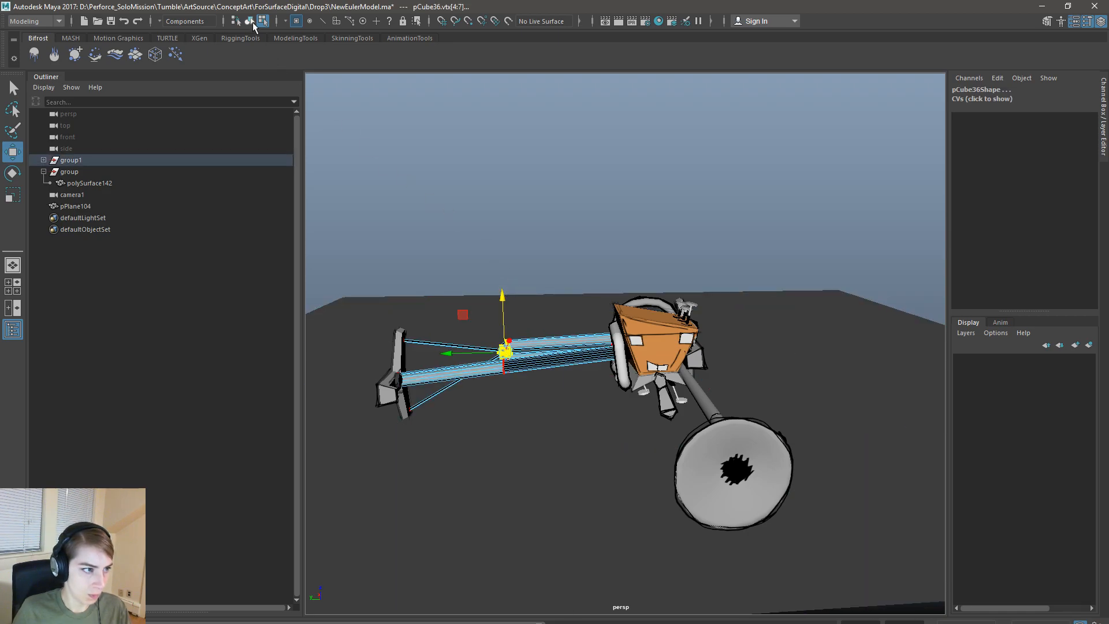
click(250, 22)
- Select the valve pistons beneath the body (polySurface142) and shift them sideways and slightly downward
key(space)
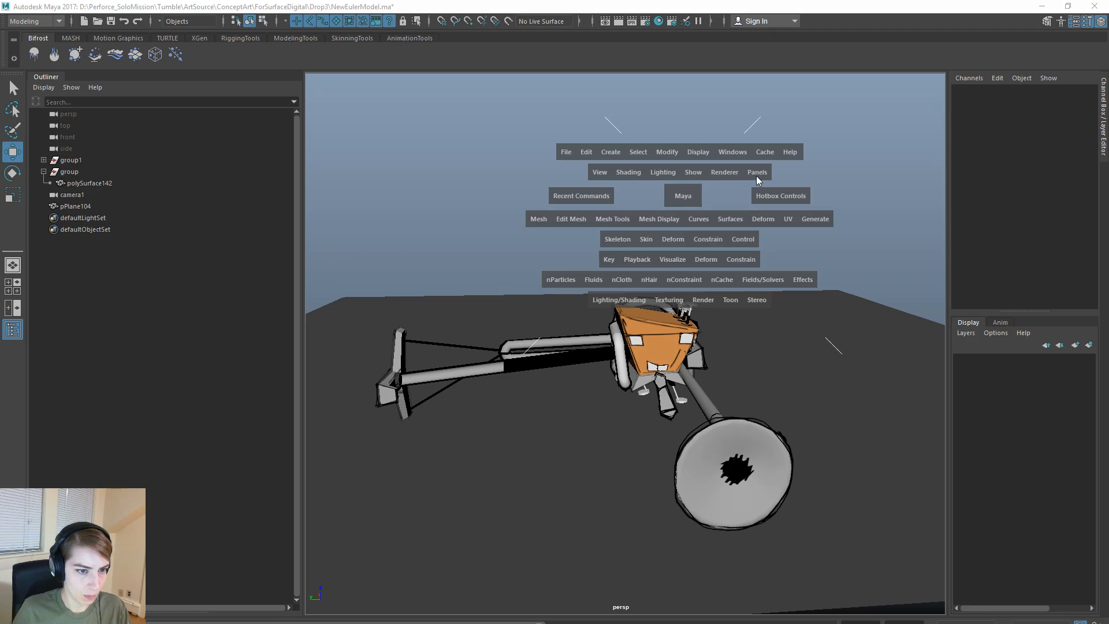
alt+drag(595, 468, 662, 409)
alt+right_drag(662, 409, 793, 471)
click(716, 426)
click(736, 430)
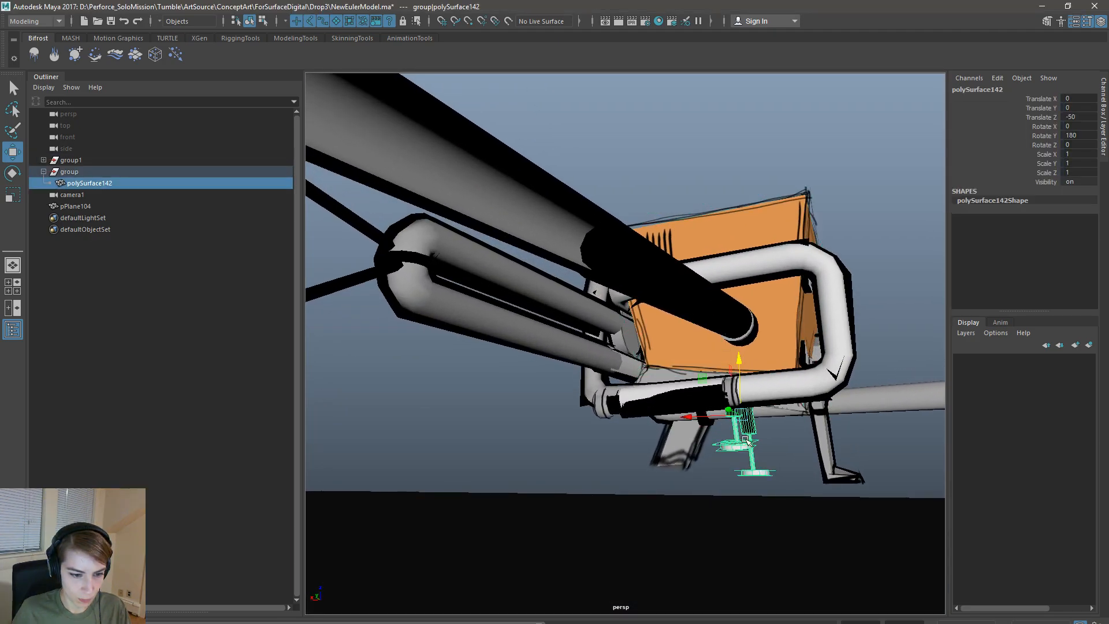
drag(694, 414, 706, 415)
alt+drag(787, 434, 708, 453)
alt+right_drag(708, 453, 704, 412)
drag(706, 372, 704, 383)
drag(663, 427, 678, 427)
click(856, 307)
- Check the repositioned valve pistons through camera1 and return to the perspective view
alt+right_drag(900, 339, 632, 293)
alt+drag(631, 293, 640, 269)
key(space)
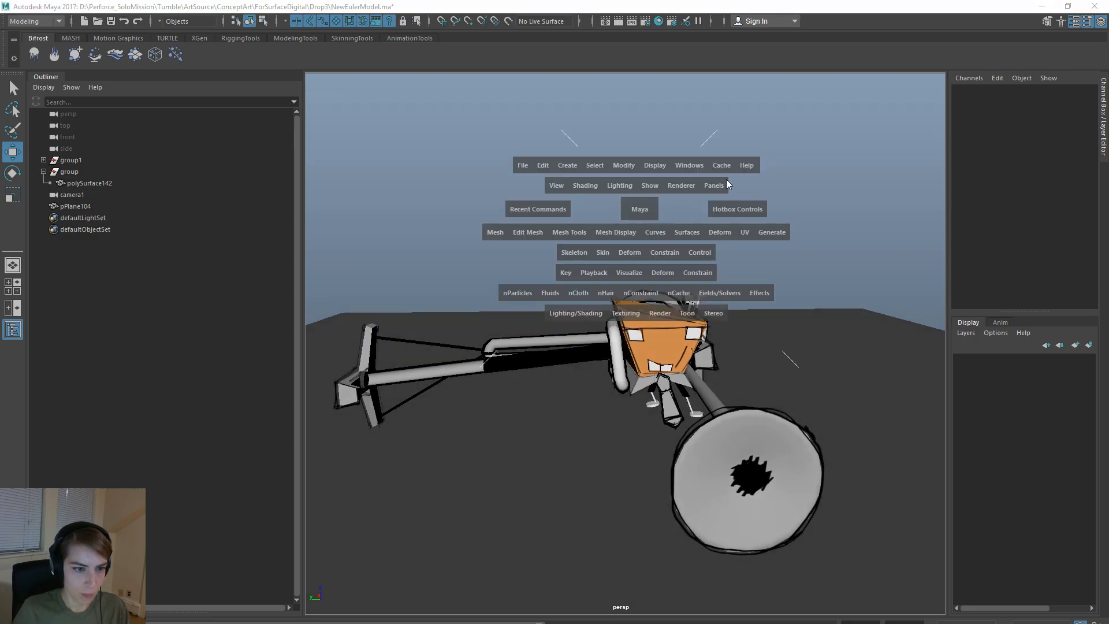
click(714, 186)
mouse_move(768, 200)
click(866, 201)
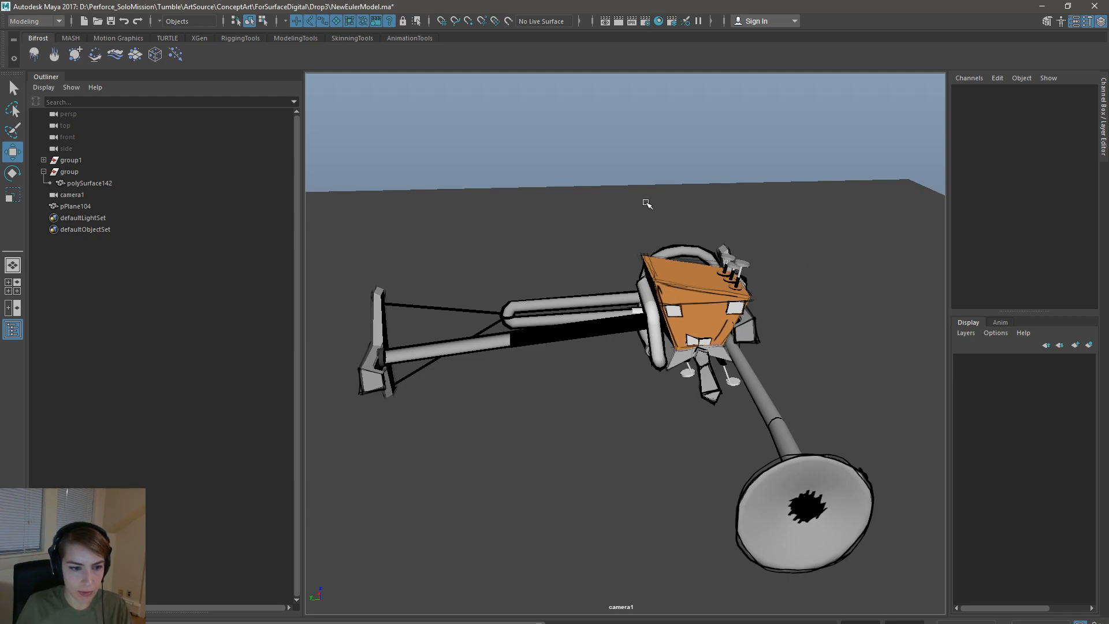
key(space)
click(720, 179)
mouse_move(790, 193)
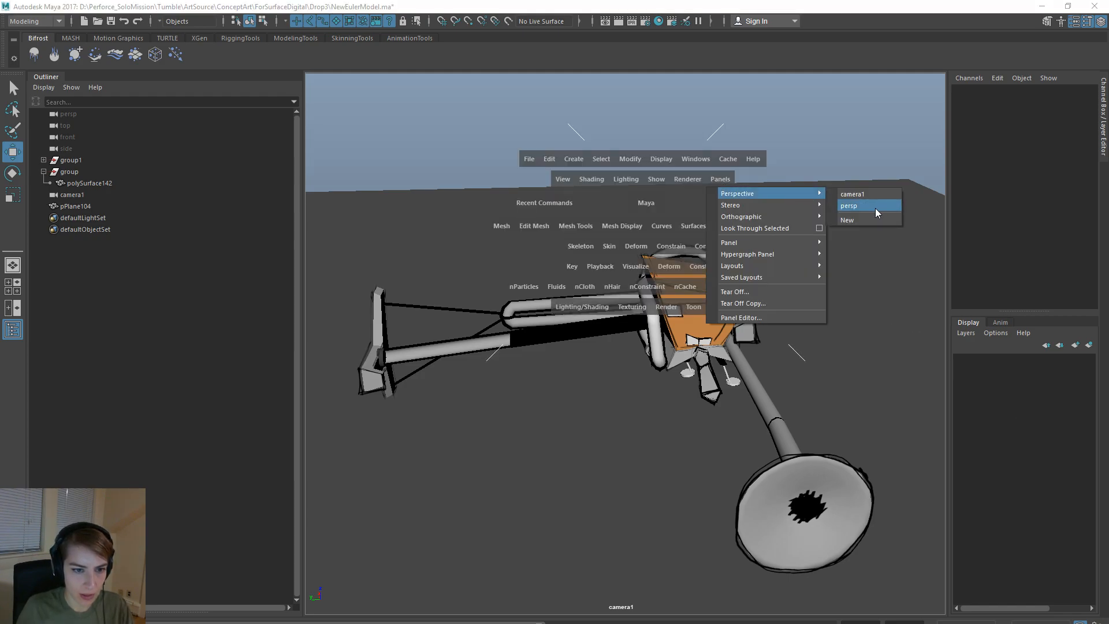
click(885, 203)
- Select the leg piece Trombone_Mouth_a beside the body and adjust its rotation
alt+drag(803, 312, 613, 369)
click(610, 378)
key(e)
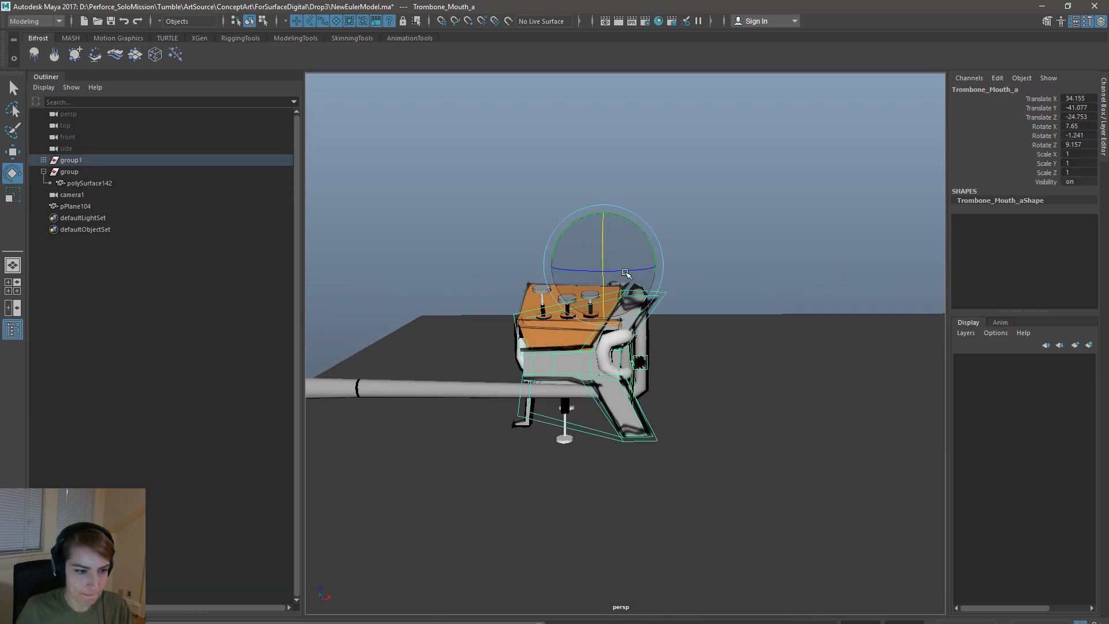
alt+drag(626, 273, 686, 253)
key(space)
drag(684, 215, 814, 359)
click(737, 298)
key(w)
click(714, 191)
- Select the arched tube pieces polySurface122 and polySurface143 and scale their upper arch vertices vertically to flatten the arch
alt+drag(825, 268, 785, 275)
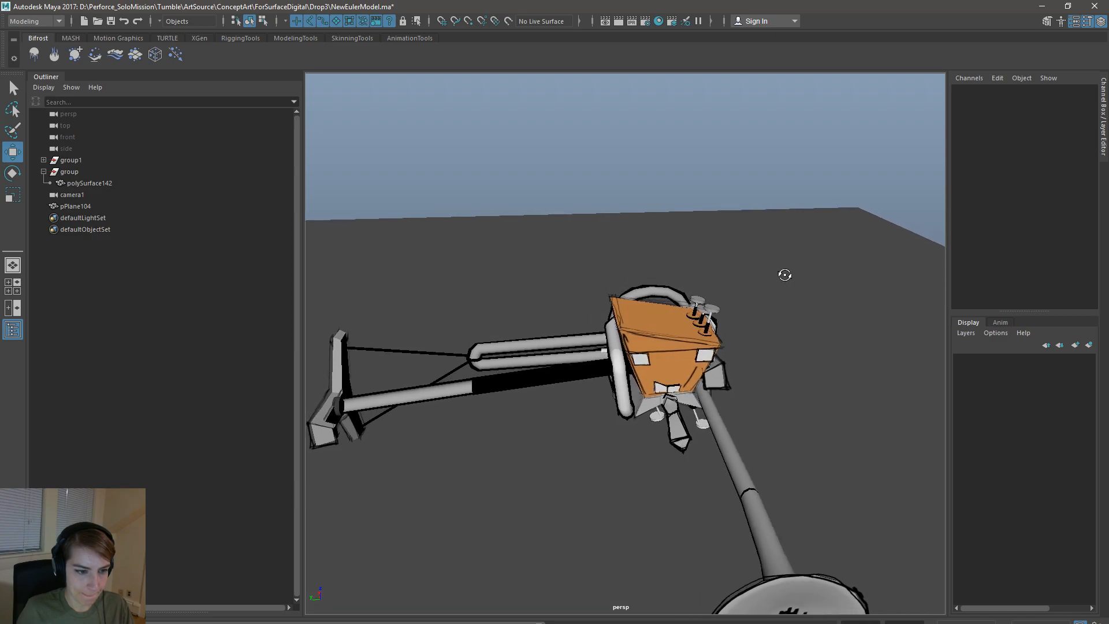
click(674, 289)
alt+drag(674, 289, 554, 268)
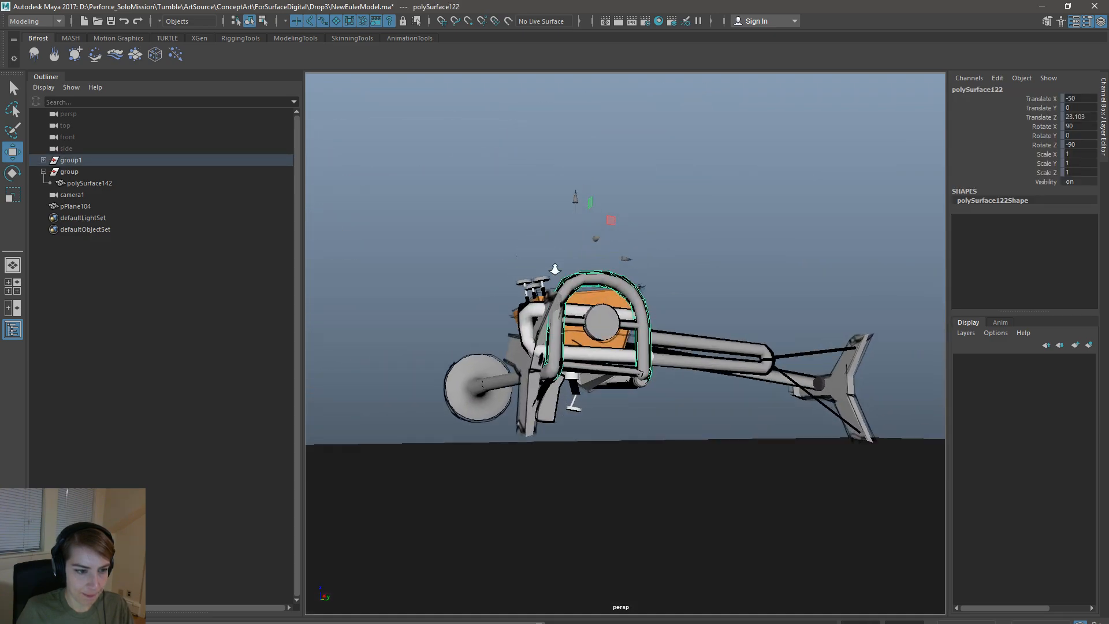
scroll(590, 260, up, 2)
drag(626, 253, 604, 258)
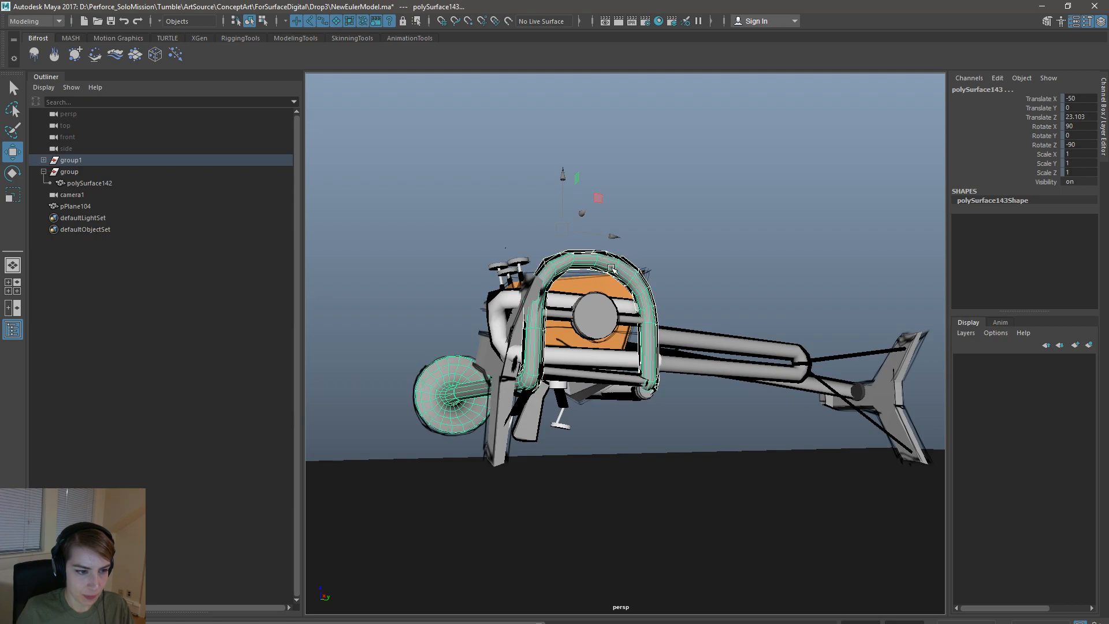
right_drag(611, 268, 602, 209)
drag(490, 202, 704, 332)
alt+drag(703, 332, 583, 364)
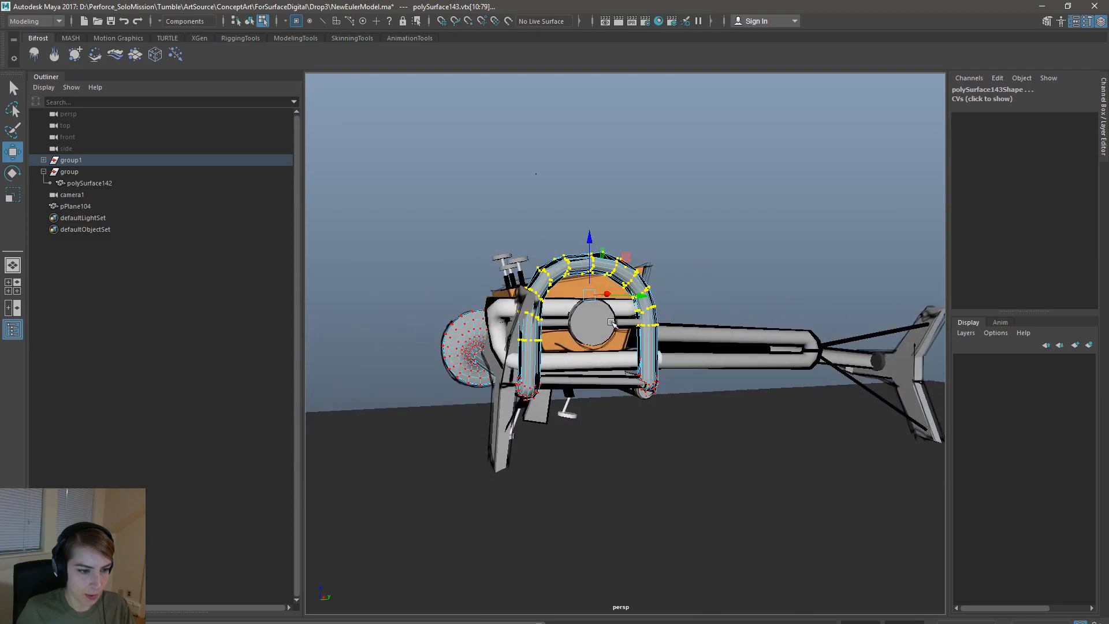
key(r)
drag(590, 239, 589, 284)
key(w)
click(249, 21)
click(804, 265)
- Examine the flattened arch tube through camera1 and go back to the perspective view
alt+drag(805, 265, 608, 241)
key(space)
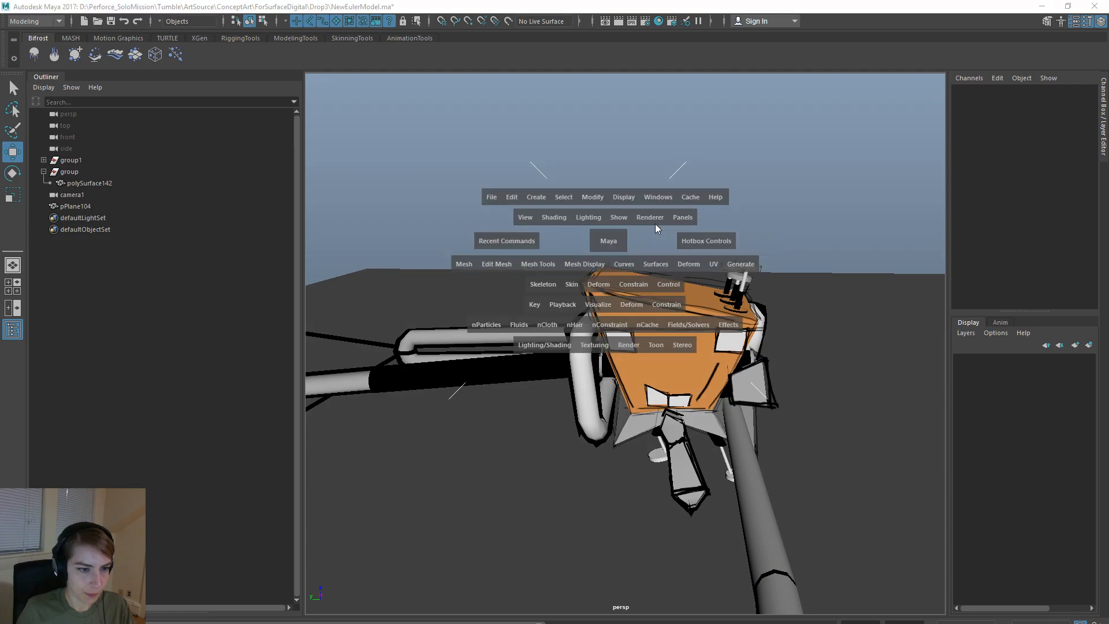
drag(697, 219, 693, 221)
click(683, 218)
mouse_move(744, 234)
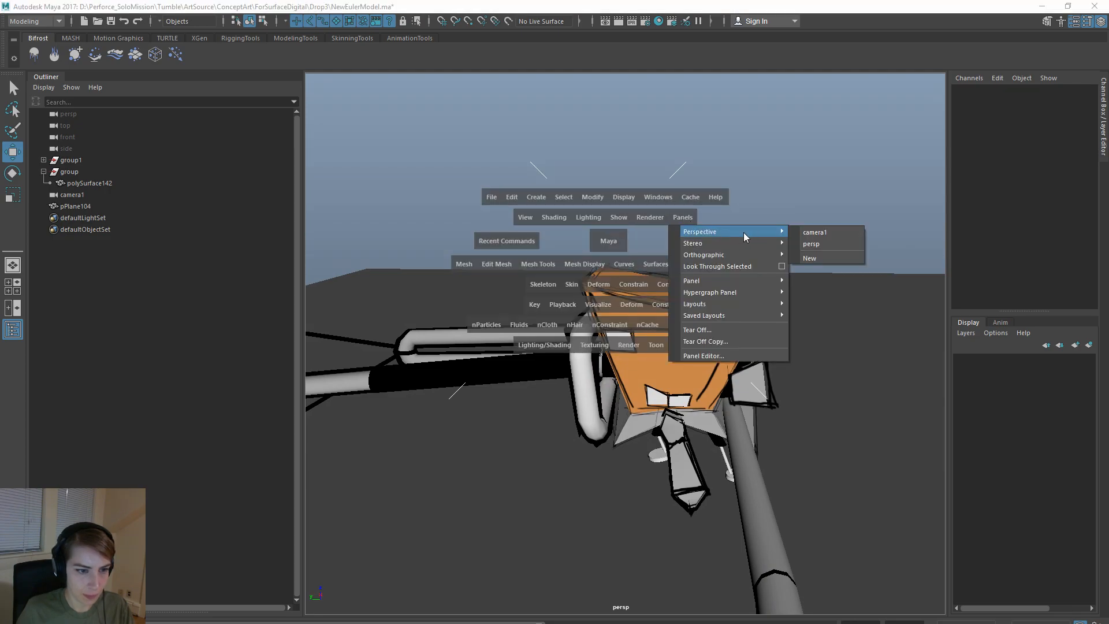
click(839, 234)
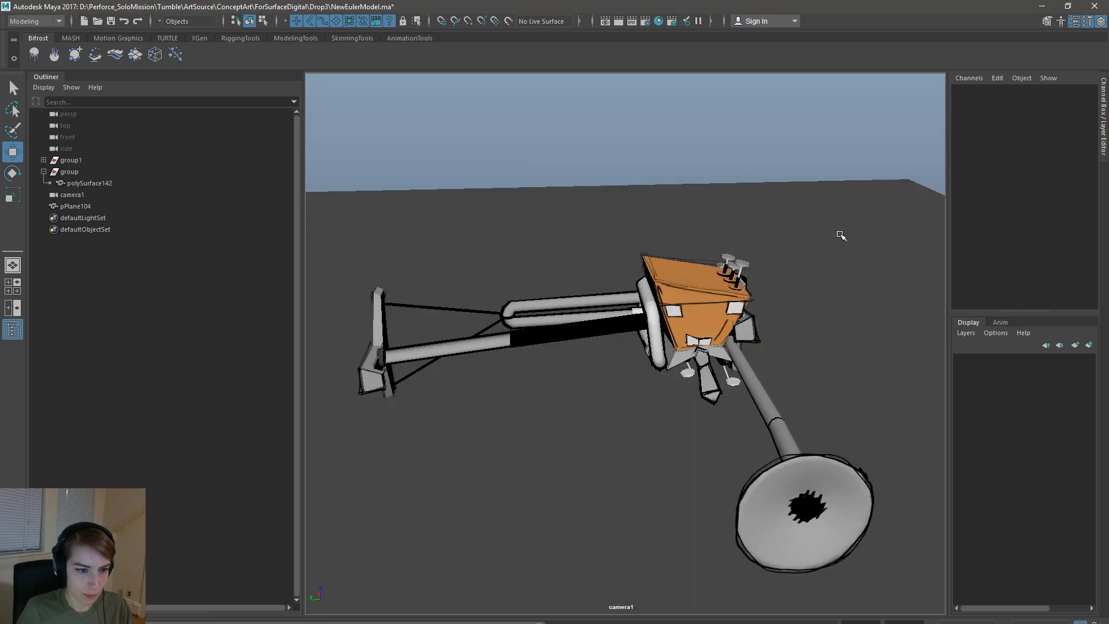
key(space)
click(762, 139)
mouse_move(829, 154)
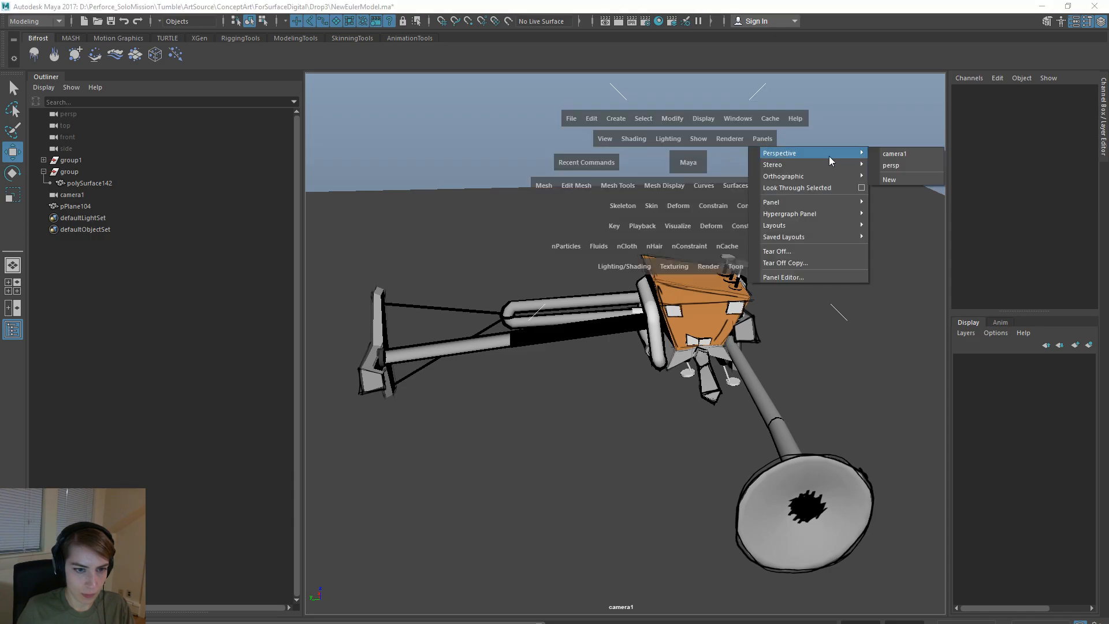
click(904, 163)
- Delete the collar rings where the arched tube's lower corner meets the body's lower rear tube
alt+drag(755, 245, 781, 426)
alt+right_drag(782, 427, 777, 427)
click(695, 427)
alt+drag(614, 449, 677, 451)
click(623, 437)
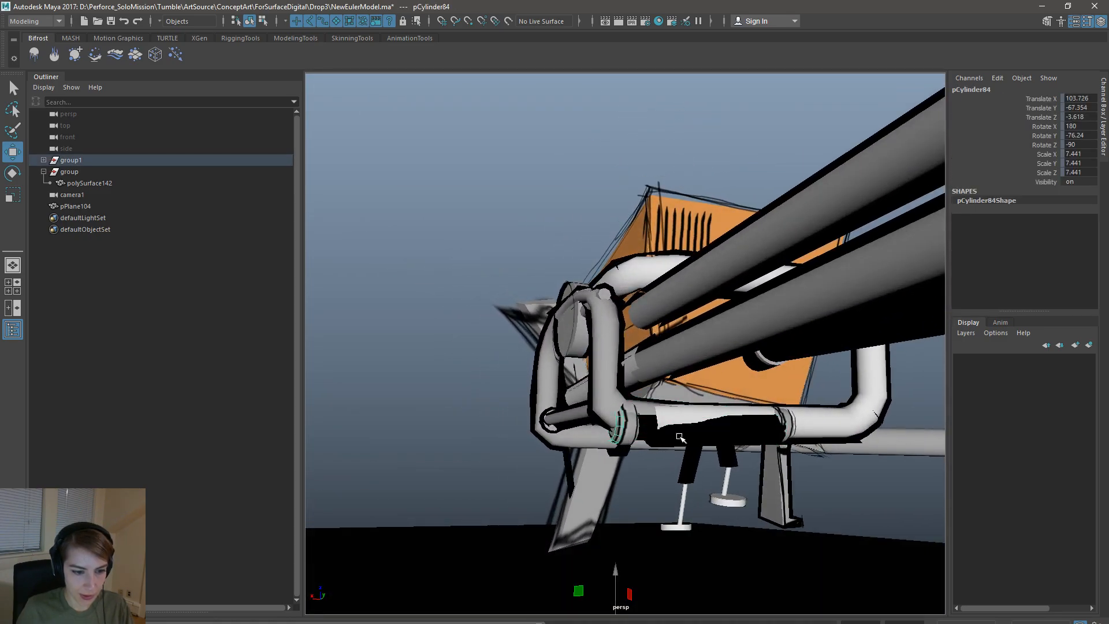
click(778, 419)
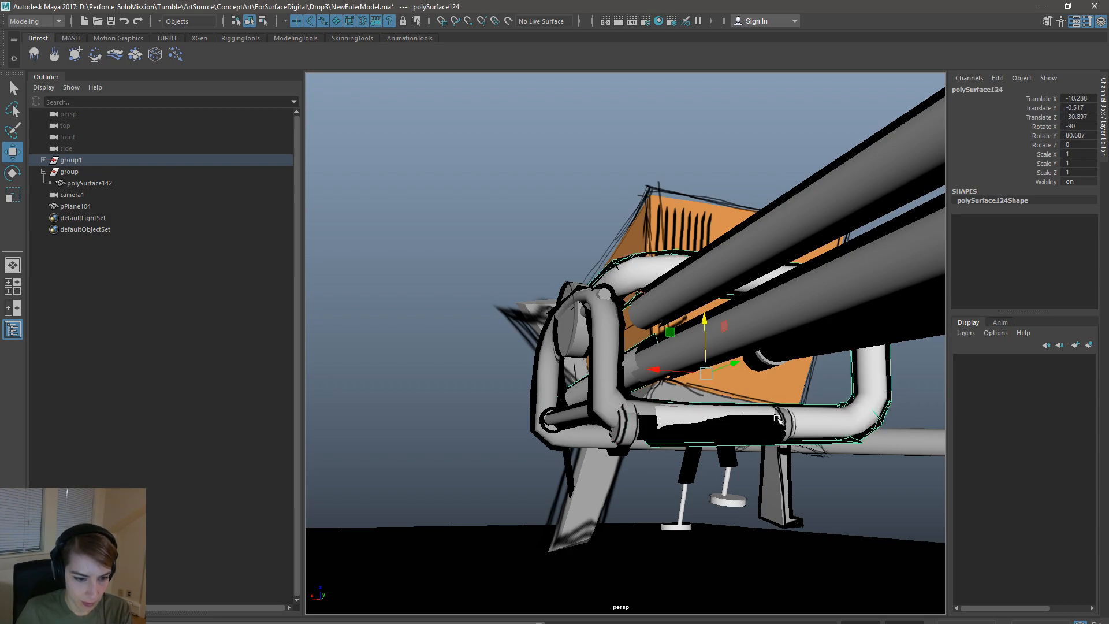
click(789, 429)
click(608, 408)
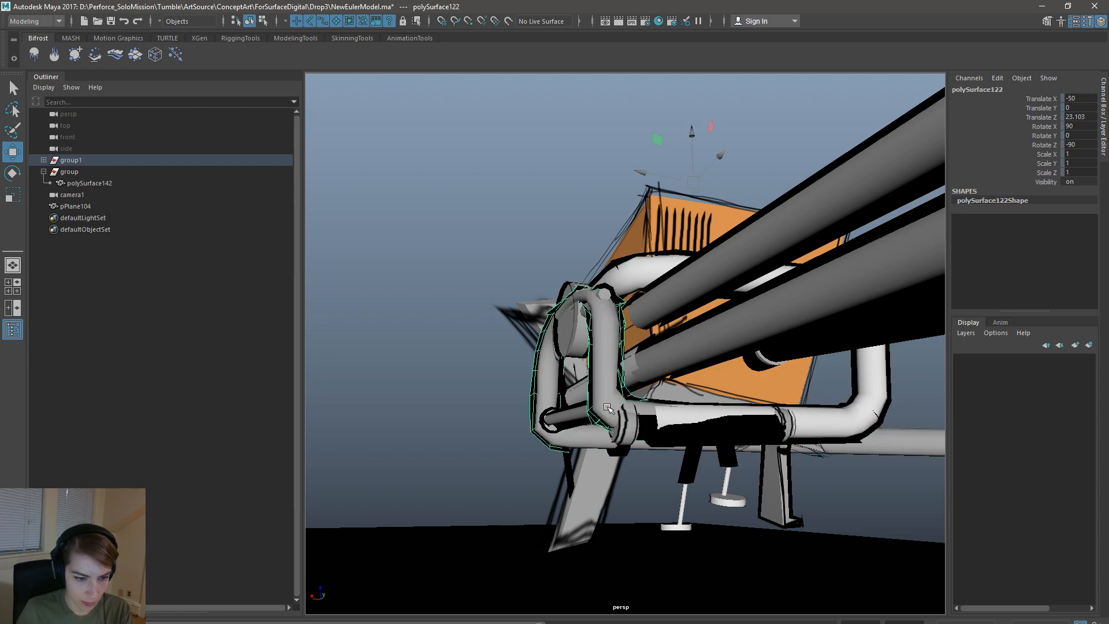
click(620, 434)
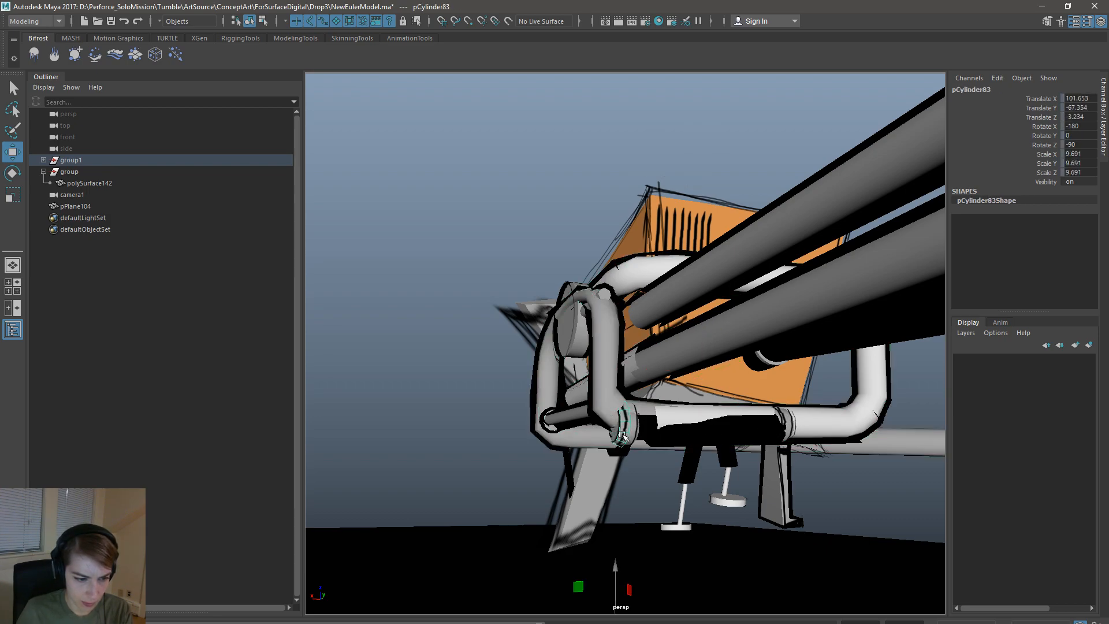
click(618, 436)
key(Delete)
click(634, 429)
key(Delete)
- Delete the collar rings at the other end of the lower rear tube and the black sleeve between the two ends
click(784, 431)
key(Delete)
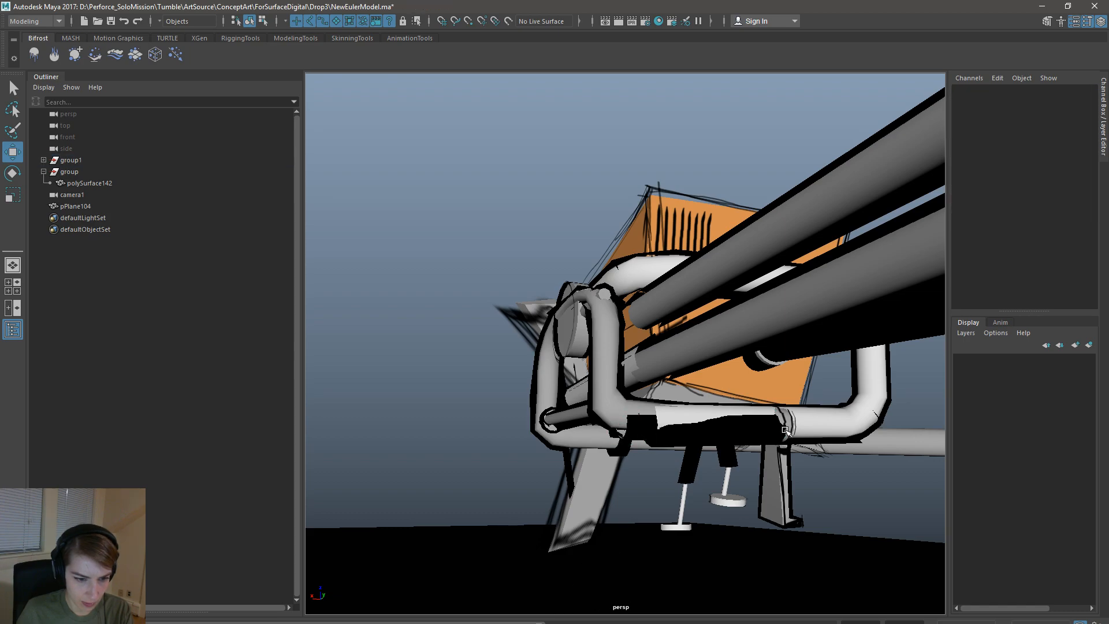
click(791, 430)
key(Delete)
click(792, 430)
key(Delete)
click(796, 430)
key(Delete)
click(712, 432)
click(643, 428)
key(Delete)
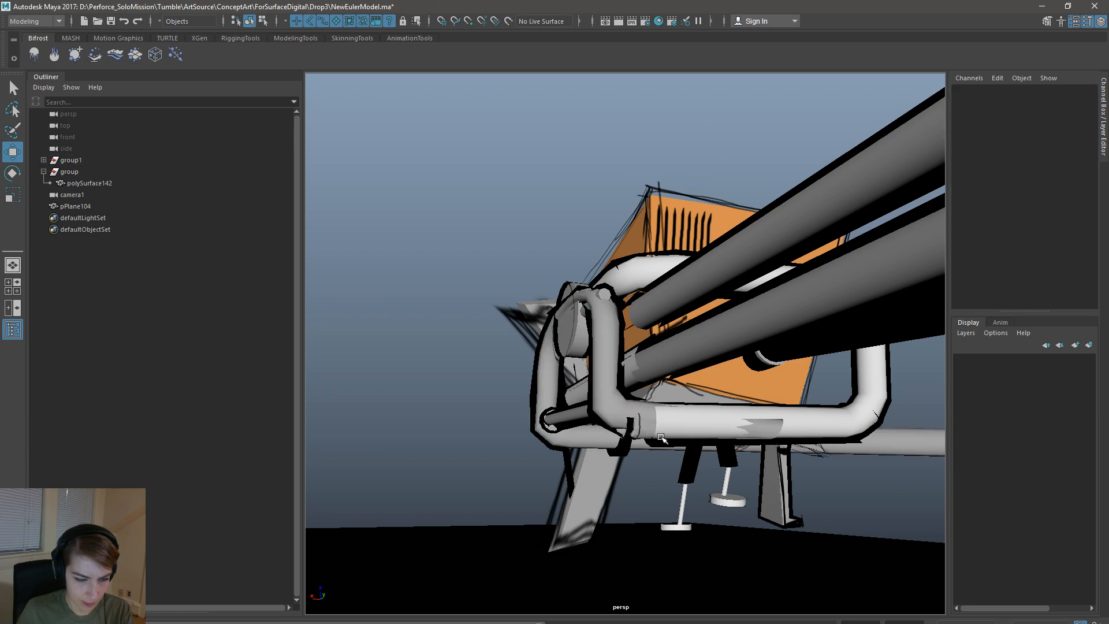
click(764, 430)
alt+drag(760, 434, 747, 470)
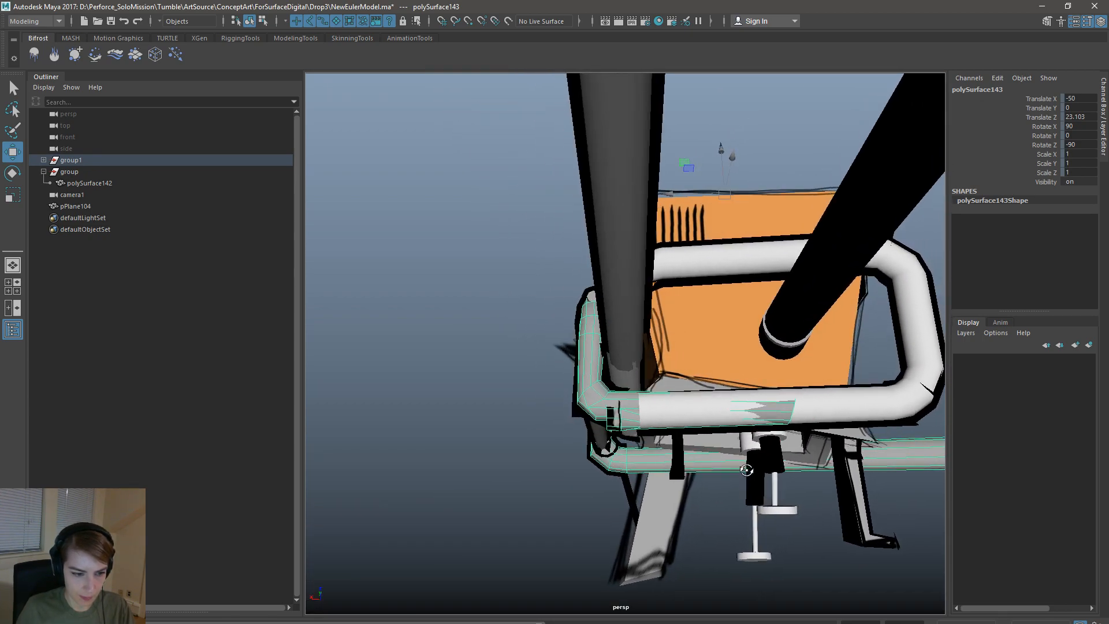
click(619, 430)
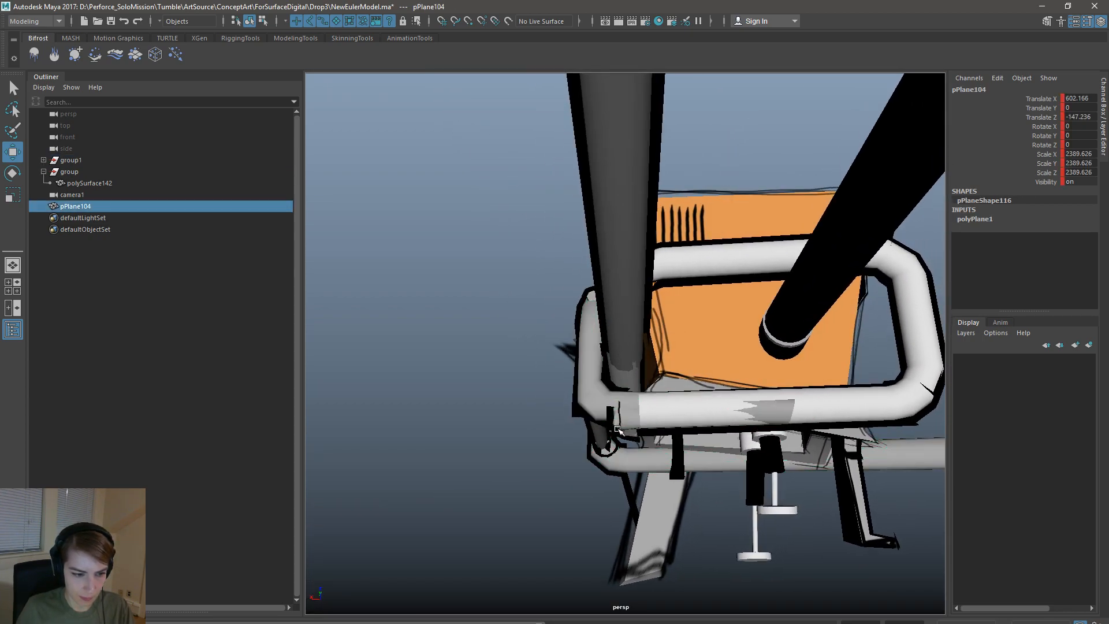
shift+click(591, 400)
alt+drag(543, 404, 618, 428)
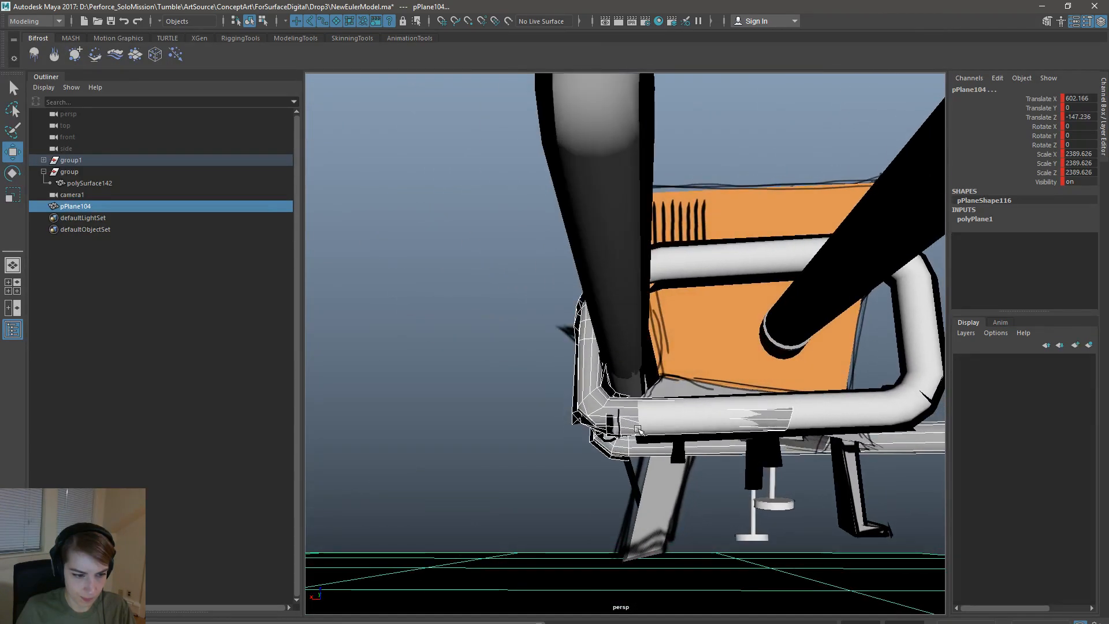
right_drag(617, 427, 843, 428)
click(788, 420)
key(ctrl+z)
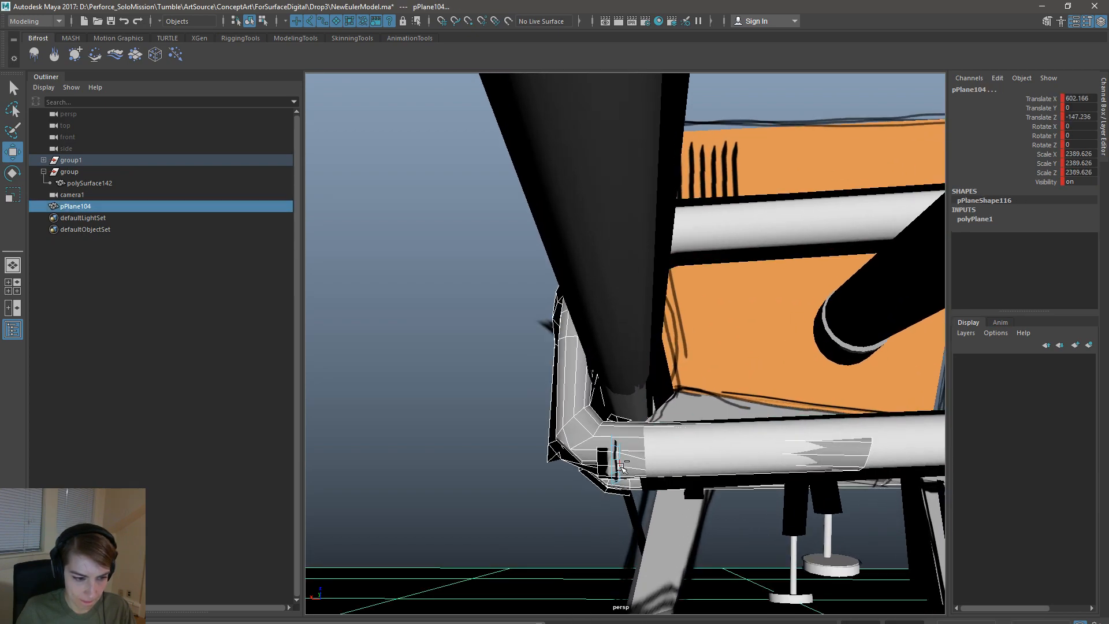
- Pull the end edge loop of the arched tube polySurface143 out of the white lower rear tube, back toward its corner
right_drag(615, 454, 636, 469)
alt+drag(636, 469, 647, 517)
click(705, 527)
alt+drag(745, 520, 623, 502)
click(670, 477)
right_drag(670, 478, 684, 338)
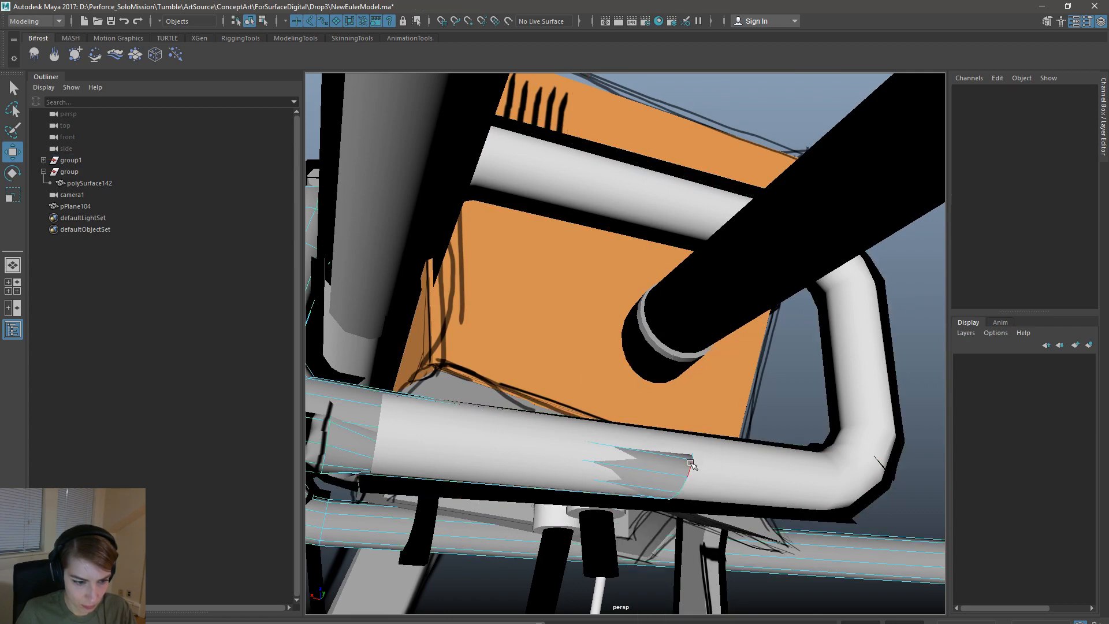
click(691, 462)
alt+drag(782, 459, 607, 446)
click(469, 398)
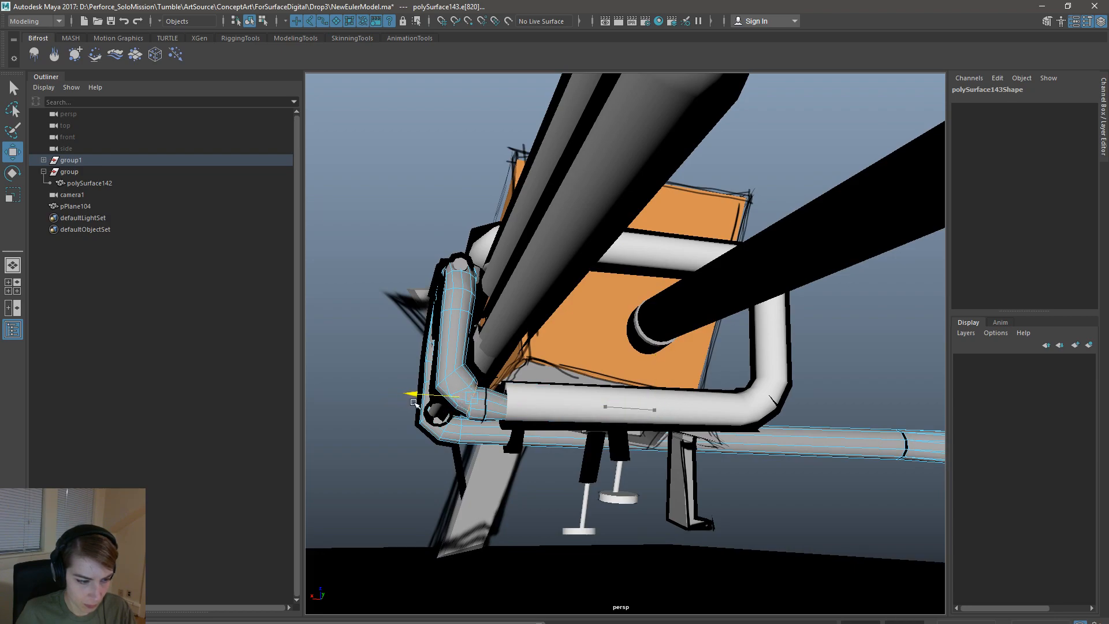
- Undo the last edge changes, delete the surplus edges near the arched tube's lower corner, and return to object selection
click(486, 400)
key(ctrl+z)
key(ctrl+z)
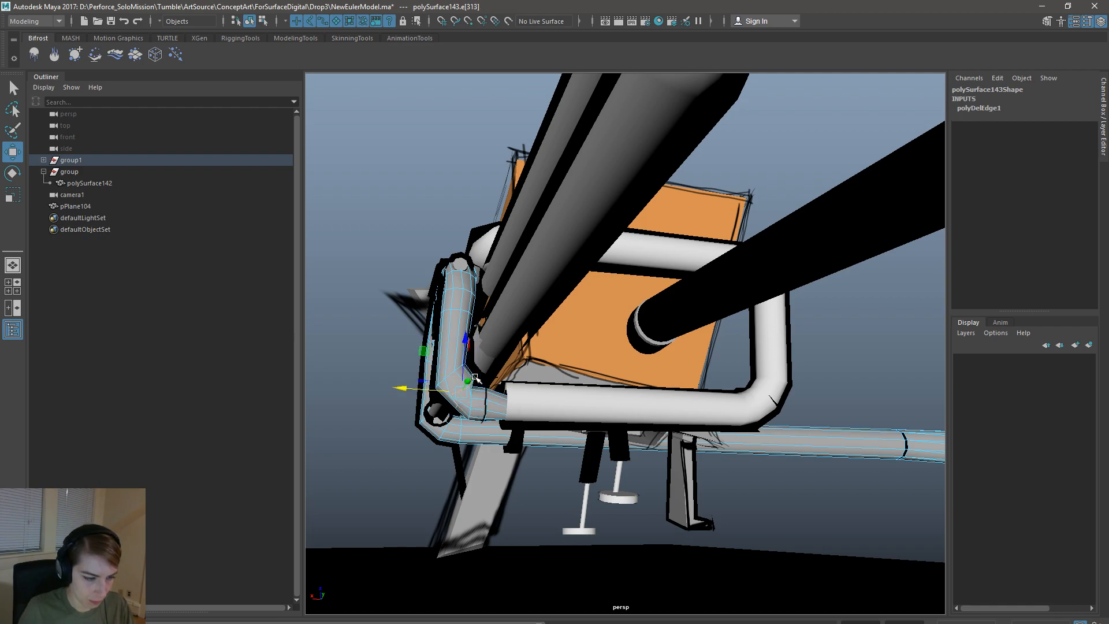
key(Delete)
right_drag(443, 335, 498, 317)
click(480, 491)
- Select the white body tube polySurface123 and pull its lower end edge loop back from the leg slide tube
alt+drag(808, 448, 535, 391)
scroll(535, 391, down, 5)
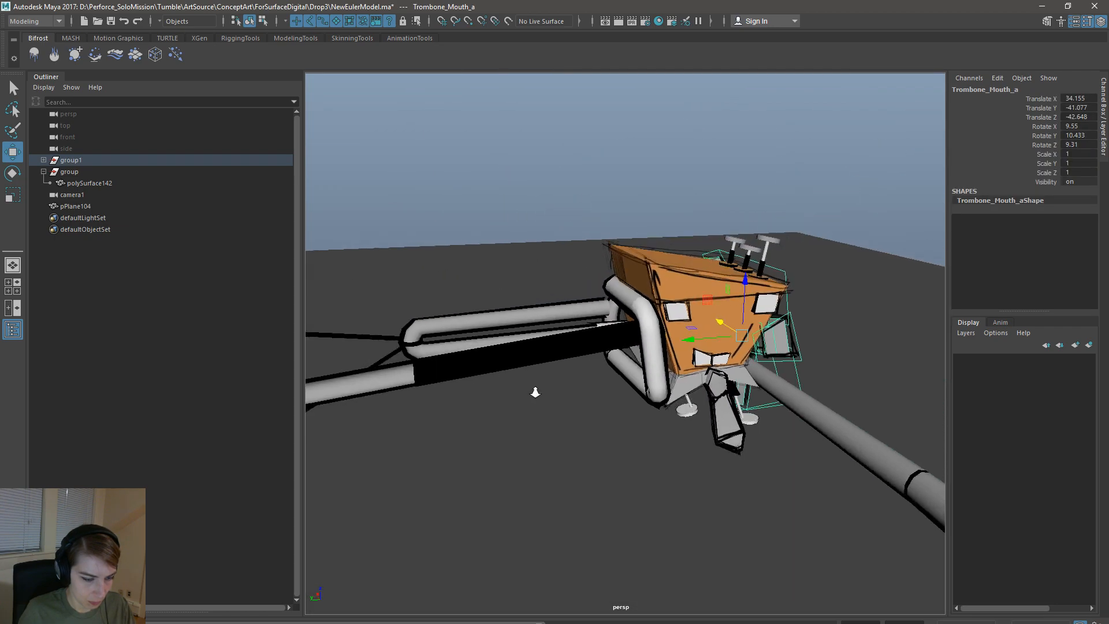
click(624, 210)
alt+drag(758, 252, 932, 302)
scroll(530, 374, up, 5)
click(530, 375)
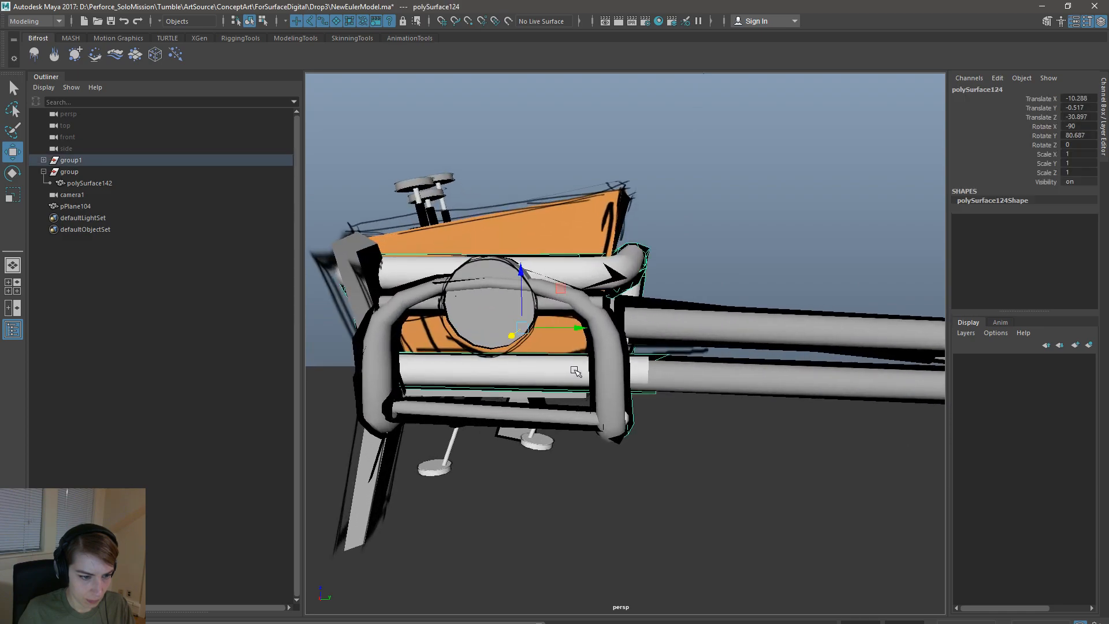
alt+drag(677, 376, 651, 385)
click(581, 369)
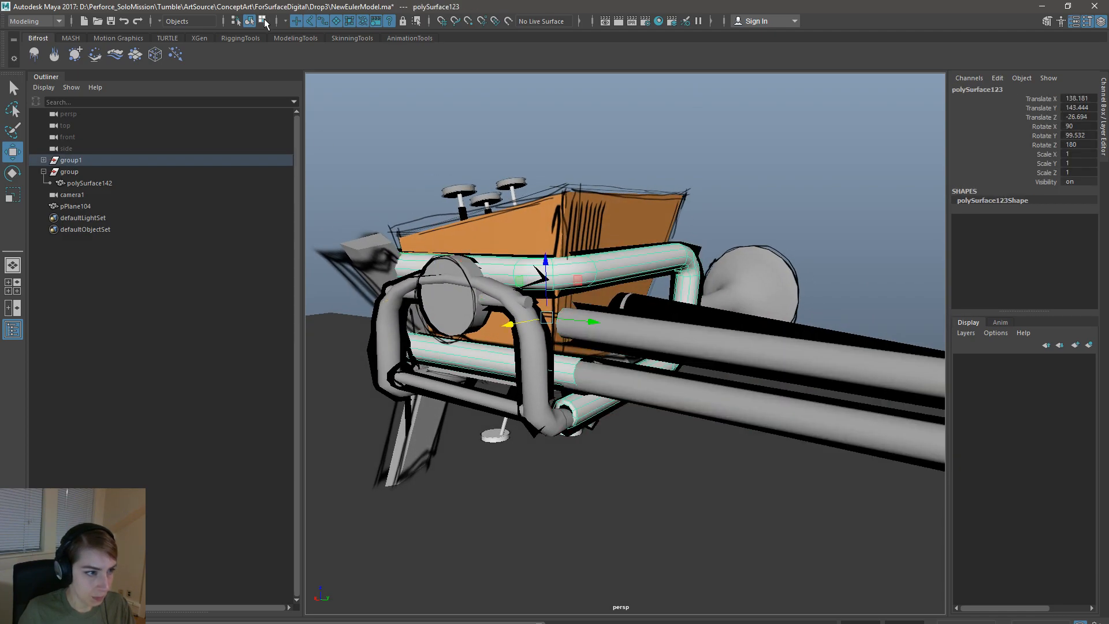
click(263, 20)
click(558, 370)
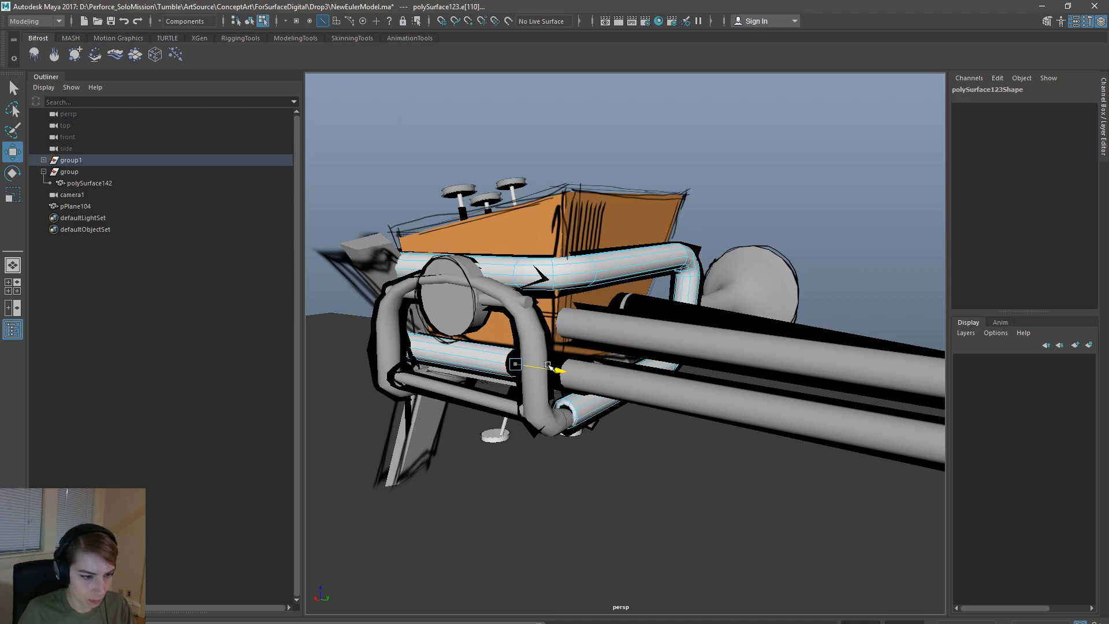
- Extend the near ends of both leg slide tubes on Trombone_Mouth_a1 into the grey body frame and return to object selection
click(667, 393)
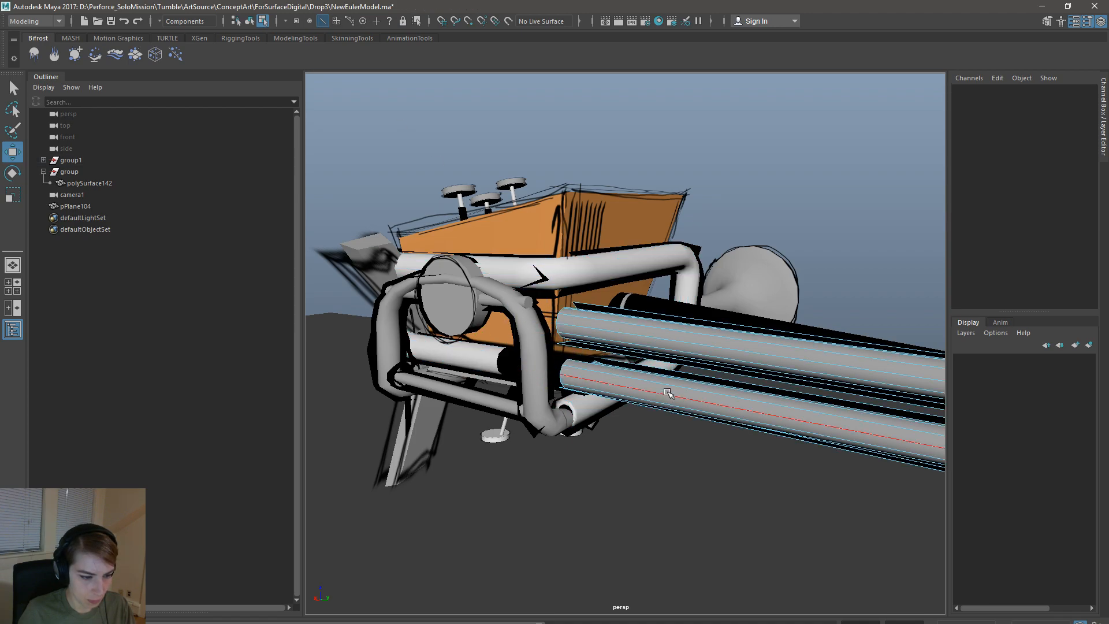
click(559, 320)
shift+double_click(561, 368)
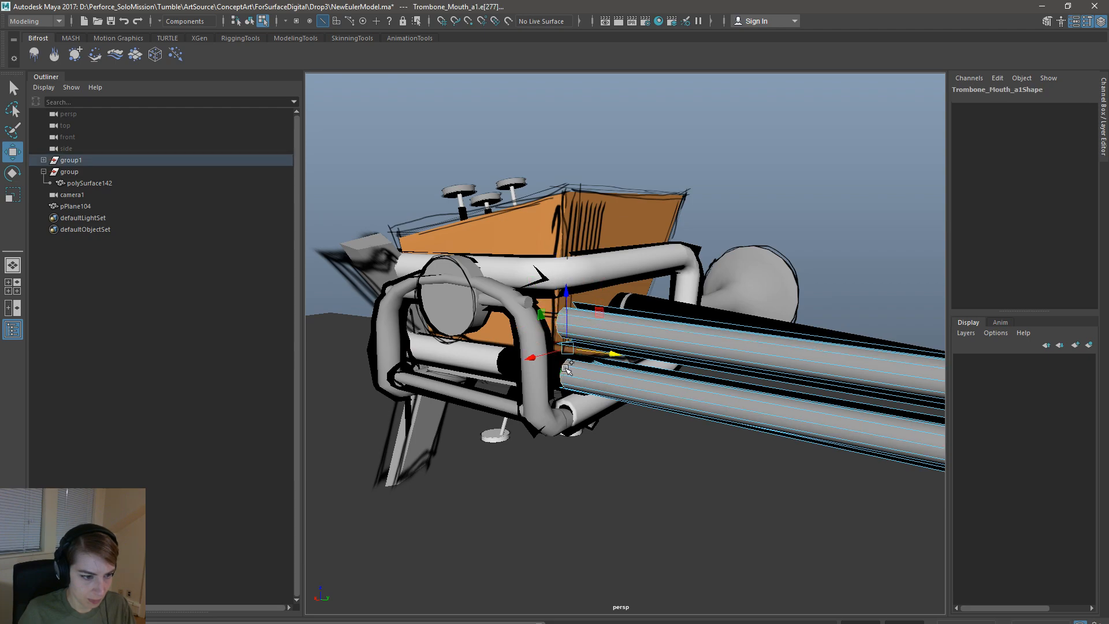
drag(603, 347, 540, 340)
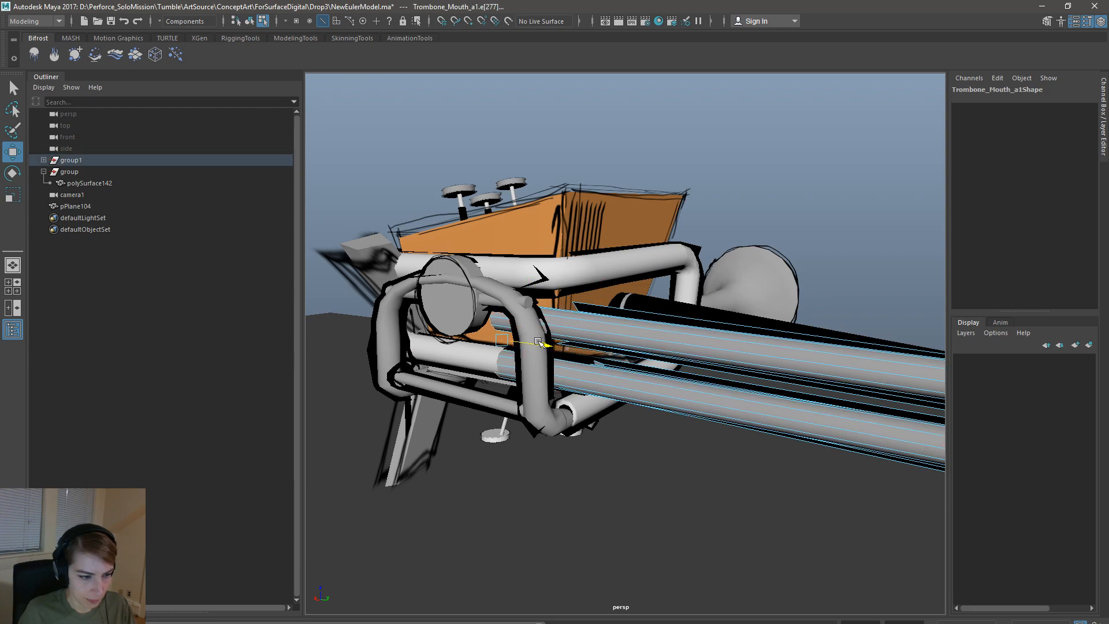
drag(500, 281, 499, 277)
click(250, 21)
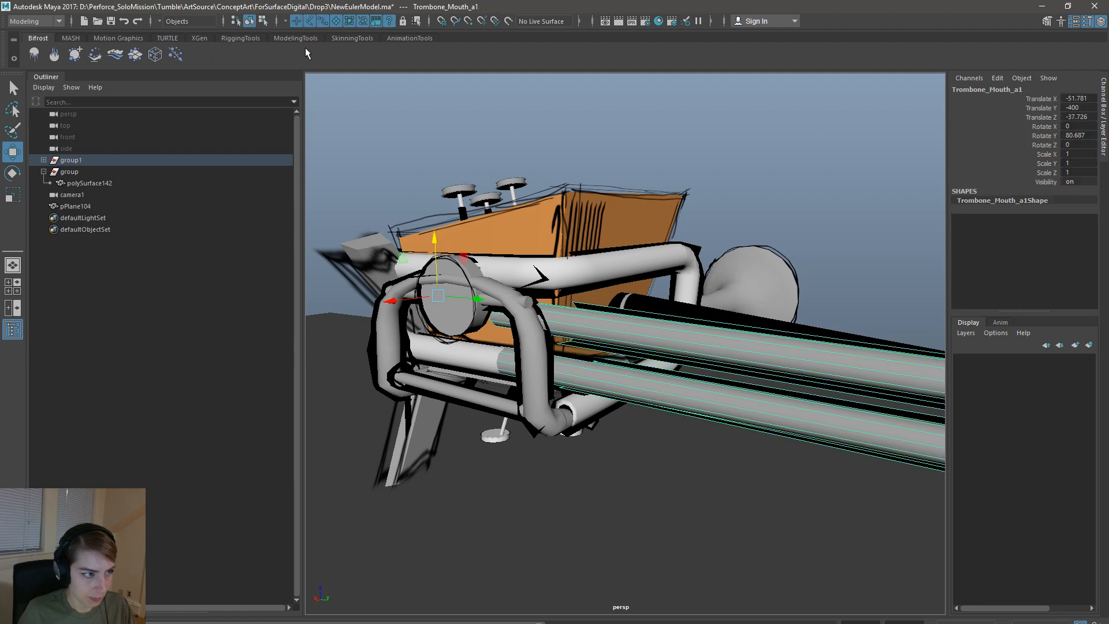
click(566, 121)
- Check the extended leg tubes from another angle and return the viewport to the camera1 view of the whole model
alt+drag(694, 249, 444, 261)
scroll(649, 336, down, 5)
alt+drag(649, 335, 662, 340)
key(space)
drag(772, 185, 913, 205)
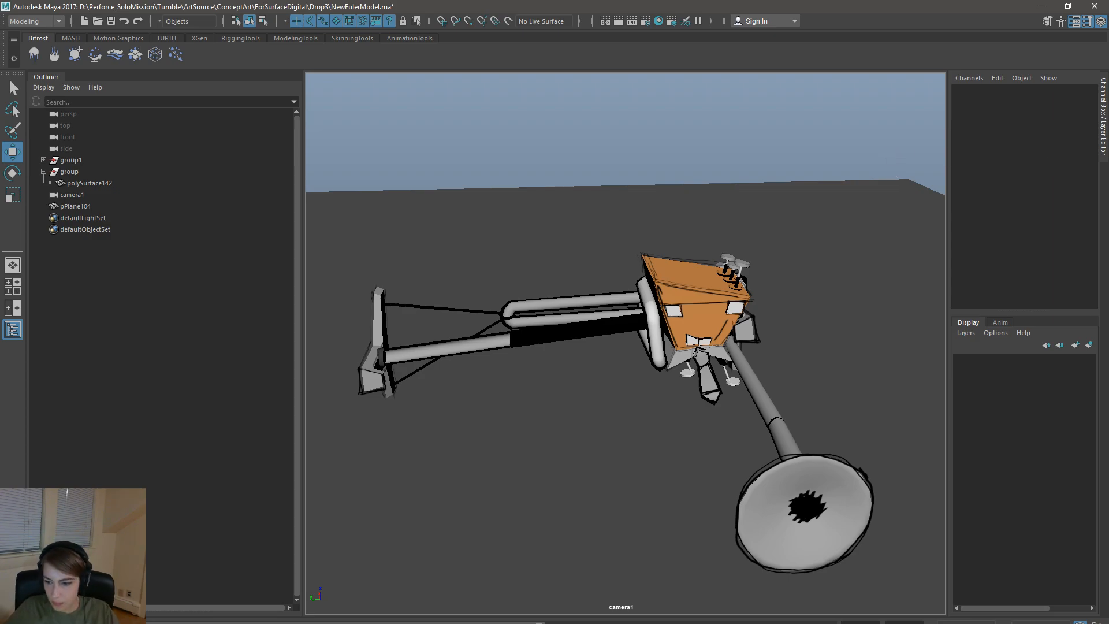
- Switch to Photoshop and delete the old Euler cutout layer from KineRender_003_GwenEdit03.psd
key(alt+Tab)
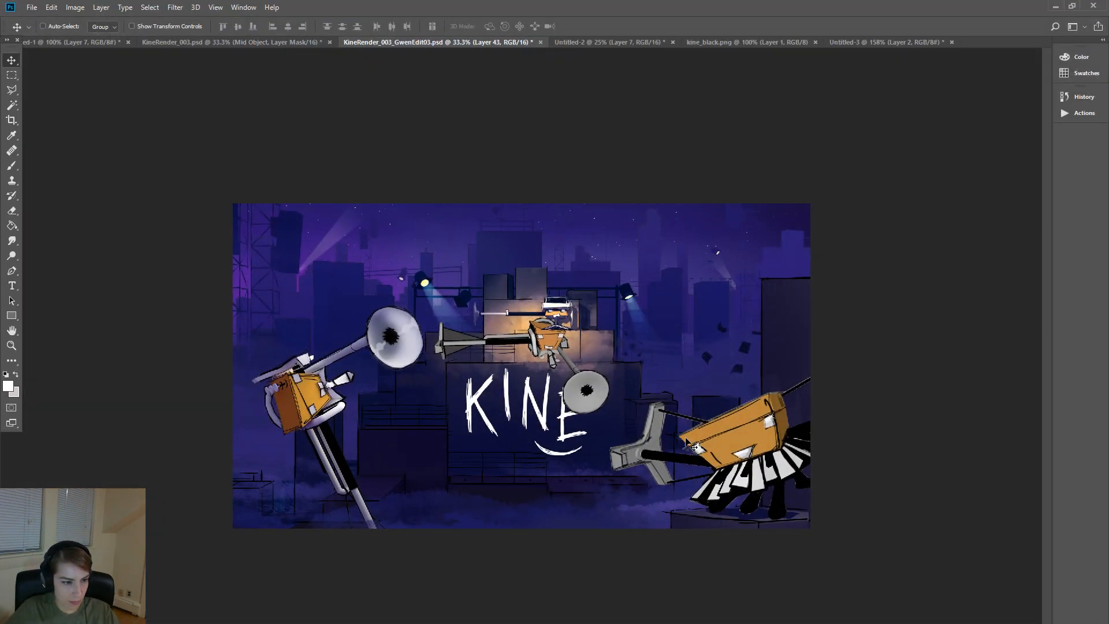
key(Delete)
click(501, 259)
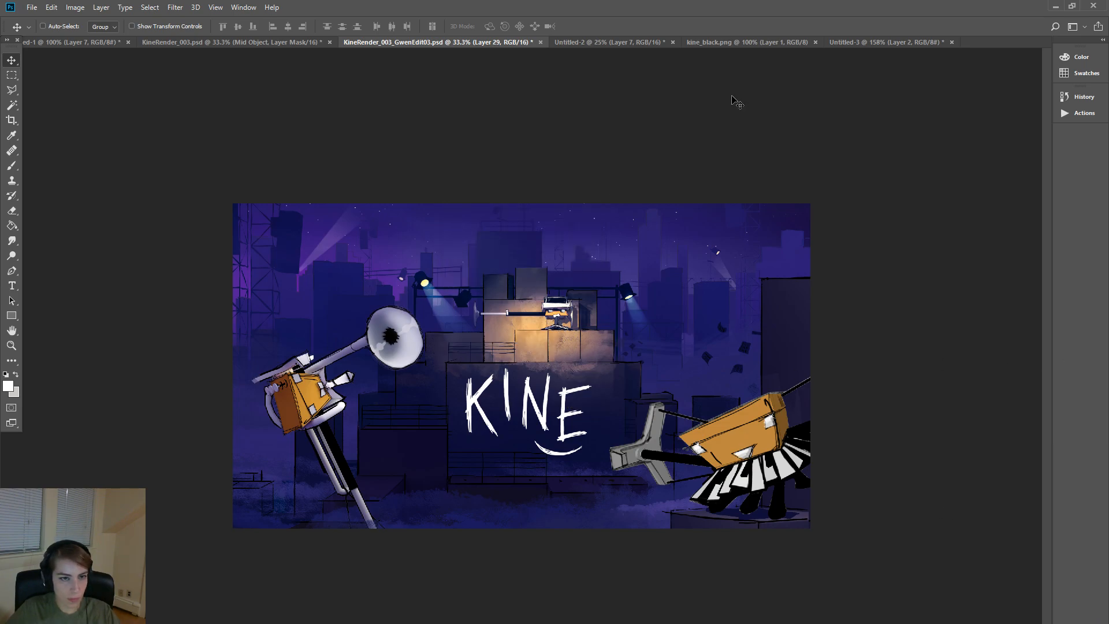
- Paste the copied Maya view into Untitled-3 and select only the Euler using a polygonal lasso outline minus the grey background
click(901, 42)
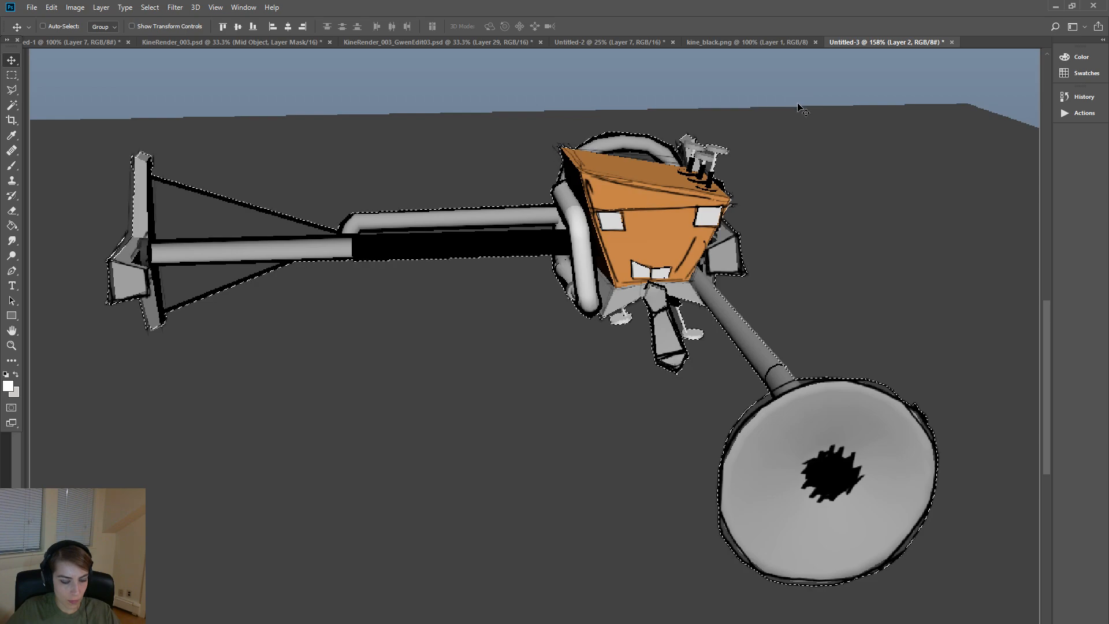
key(ctrl+v)
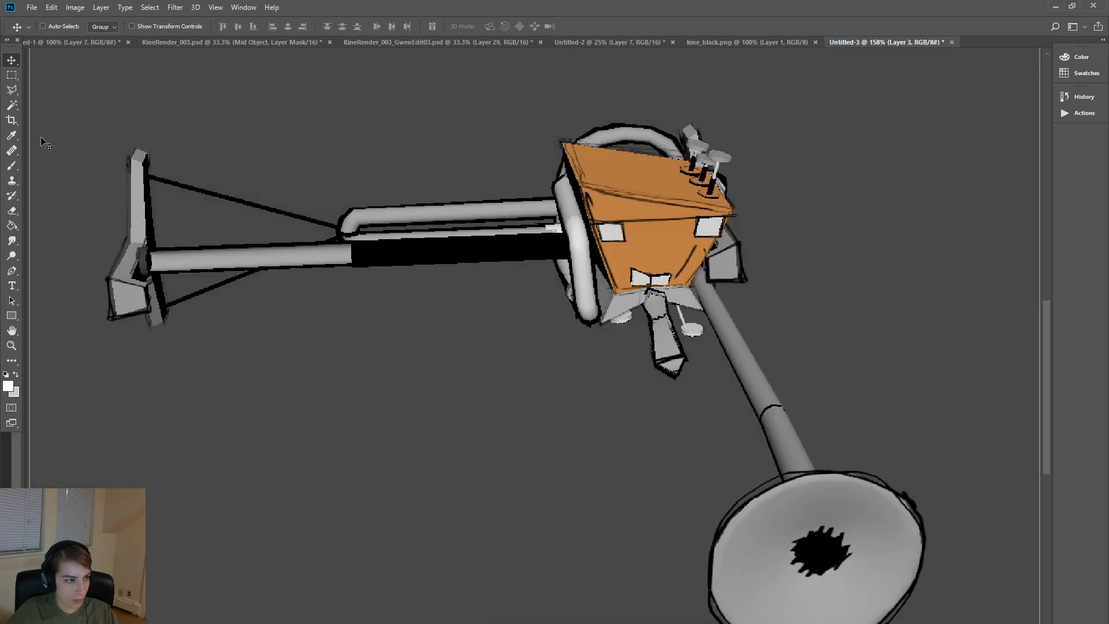
click(12, 91)
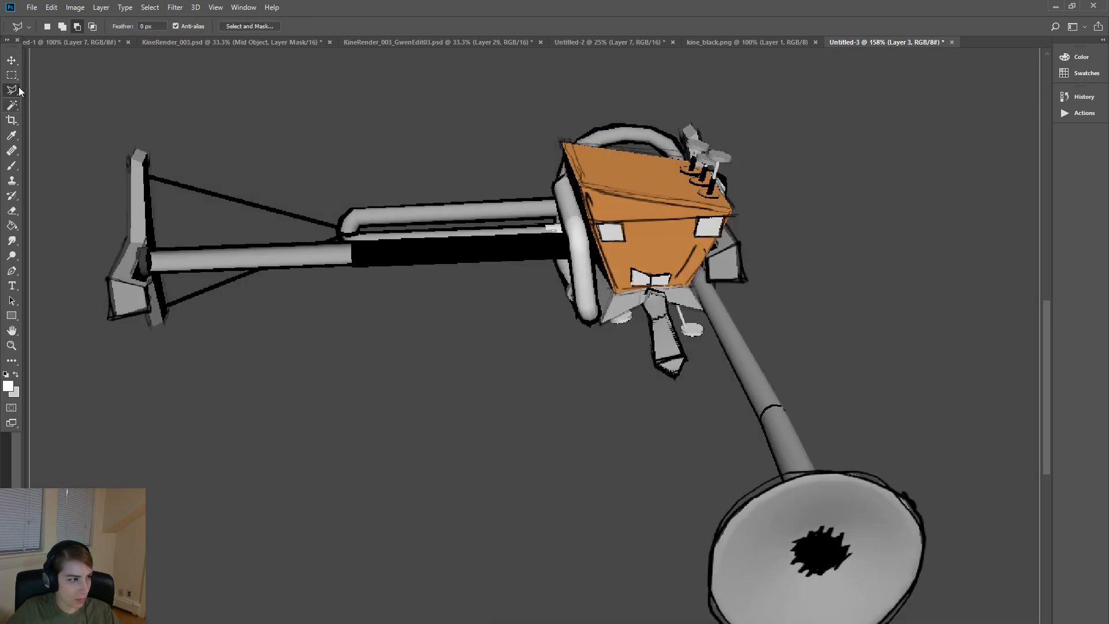
click(71, 91)
click(67, 420)
click(606, 389)
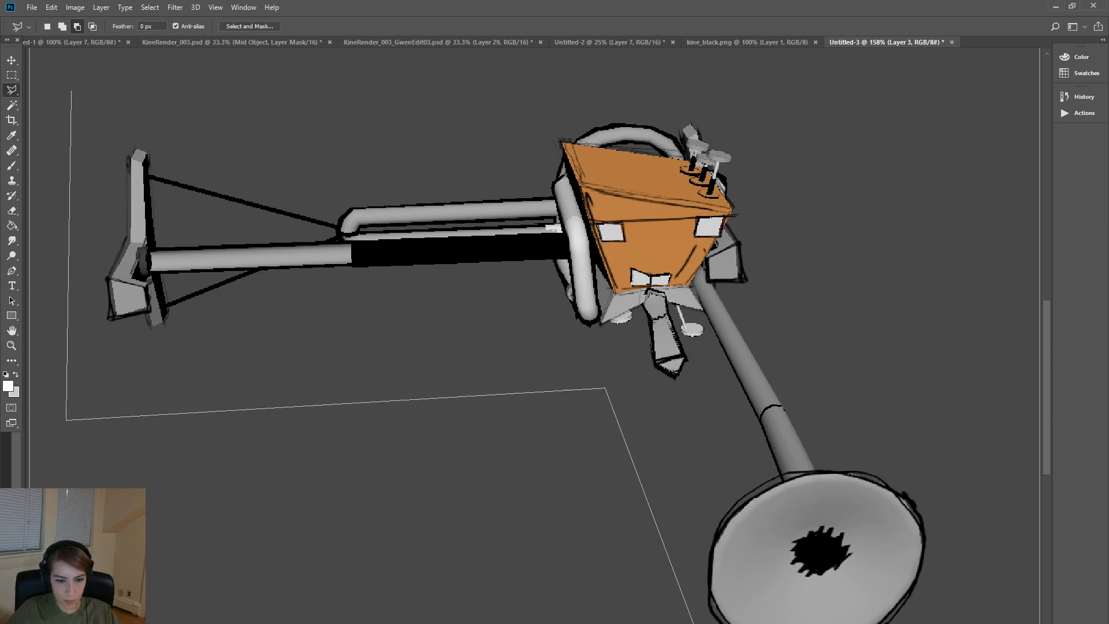
click(783, 93)
double_click(290, 82)
key(w)
click(261, 234)
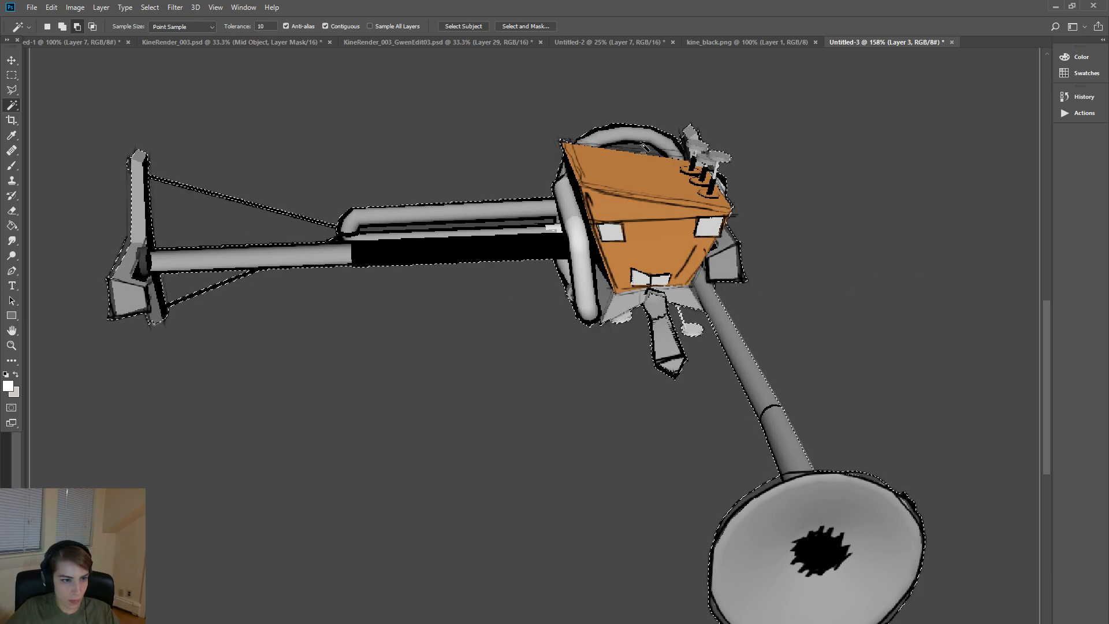
- Paste the copied Euler cutout into KineRender_003_GwenEdit03.psd, undoing the mistaken paste in KineRender_003.psd
click(609, 39)
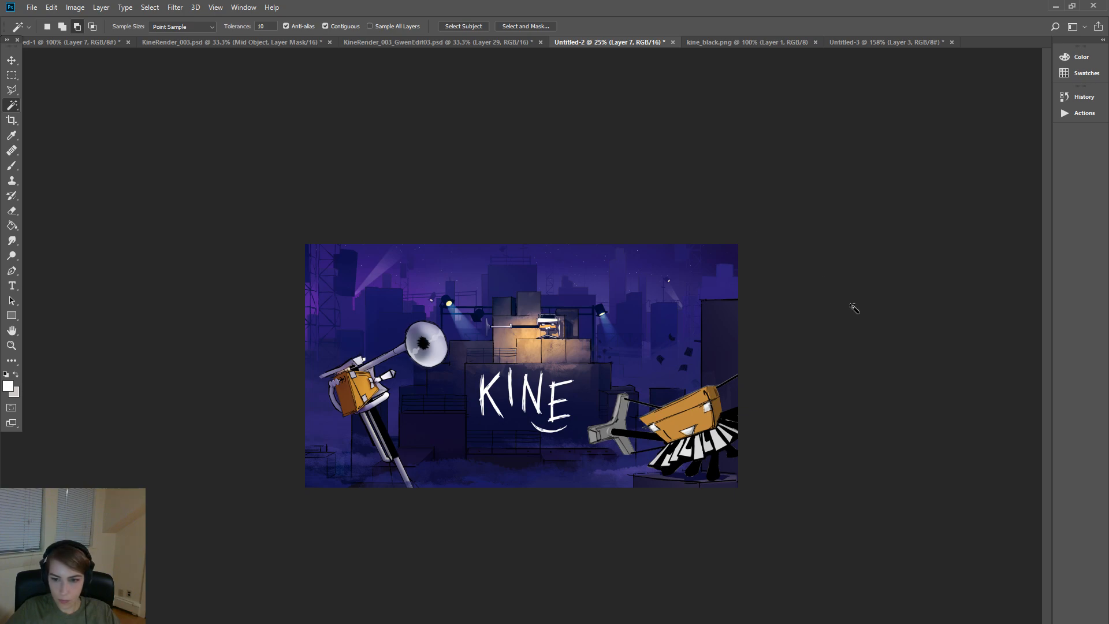
click(283, 42)
key(ctrl+v)
key(ctrl+z)
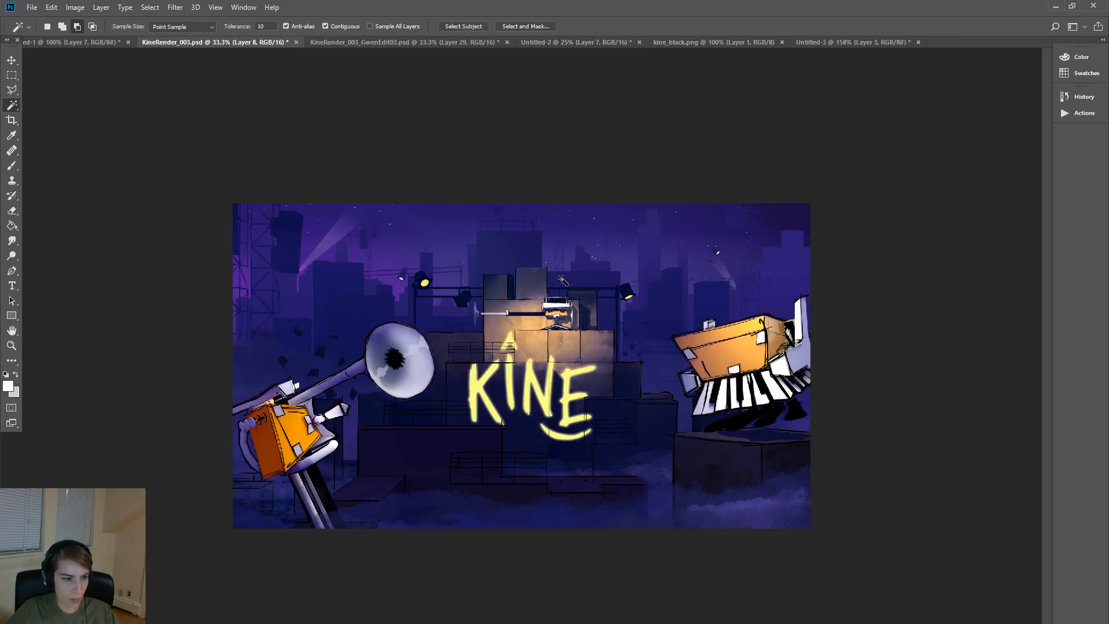
click(347, 42)
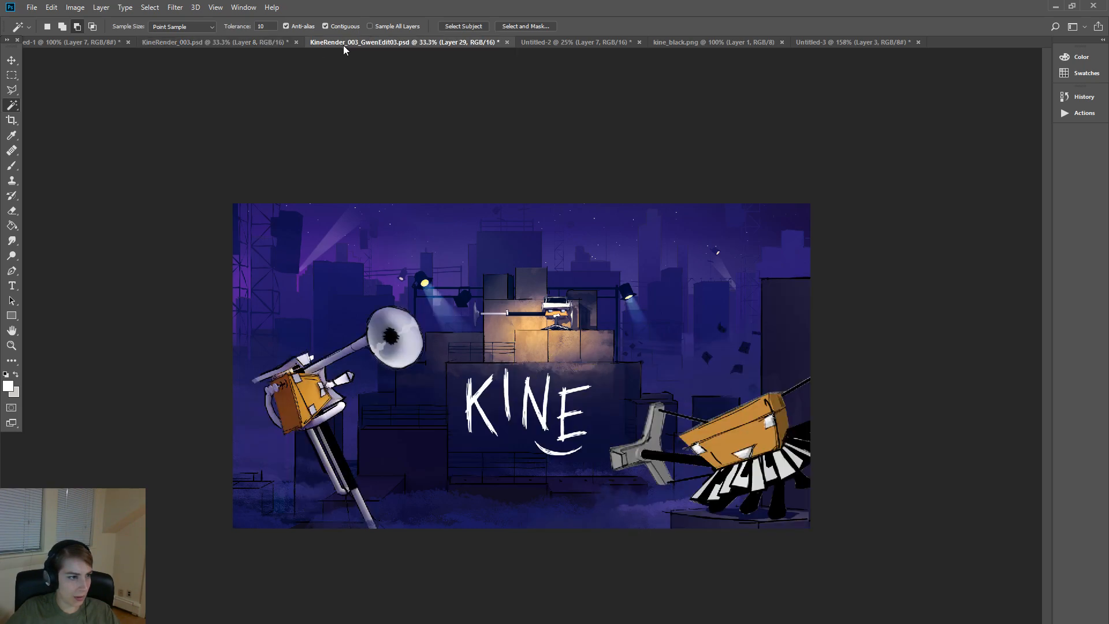
key(ctrl+v)
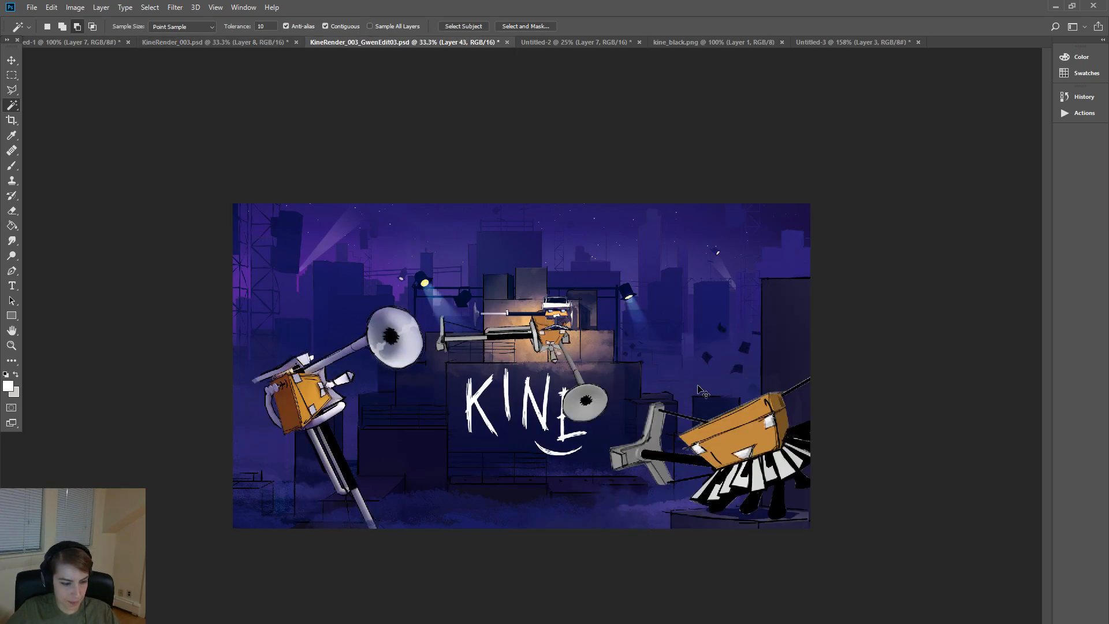
- Try rotating the Euler cutout to about -100° and scaling it to about 197% over the painted Euler
key(ctrl+t)
drag(629, 262, 417, 268)
drag(492, 351, 318, 428)
drag(435, 336, 396, 314)
drag(445, 506, 598, 600)
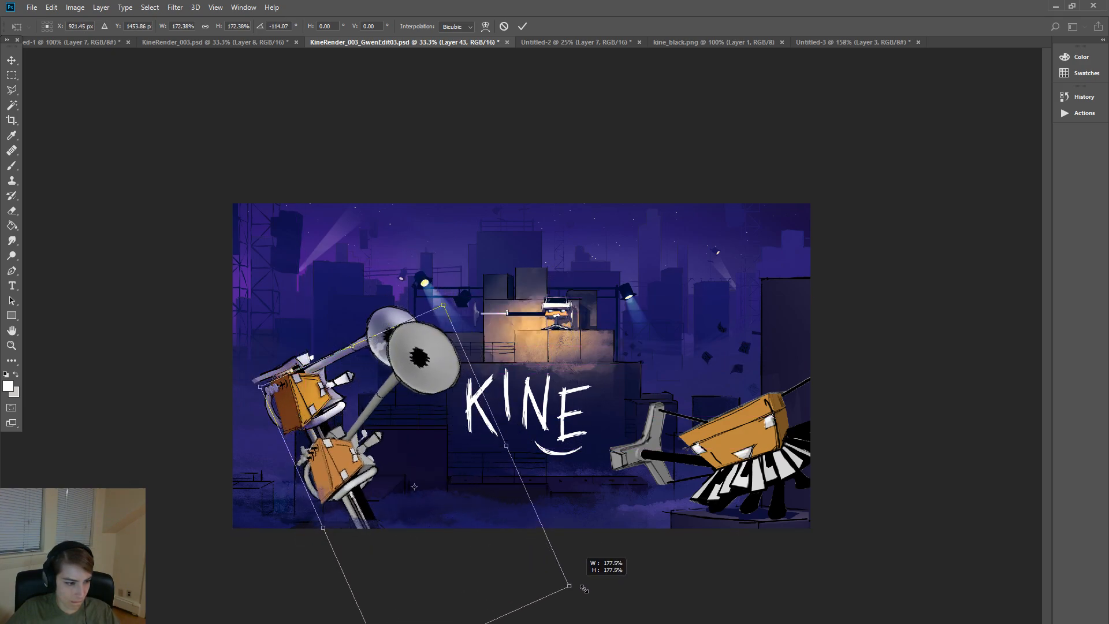
drag(439, 330, 387, 252)
drag(413, 213, 462, 226)
drag(324, 370, 298, 405)
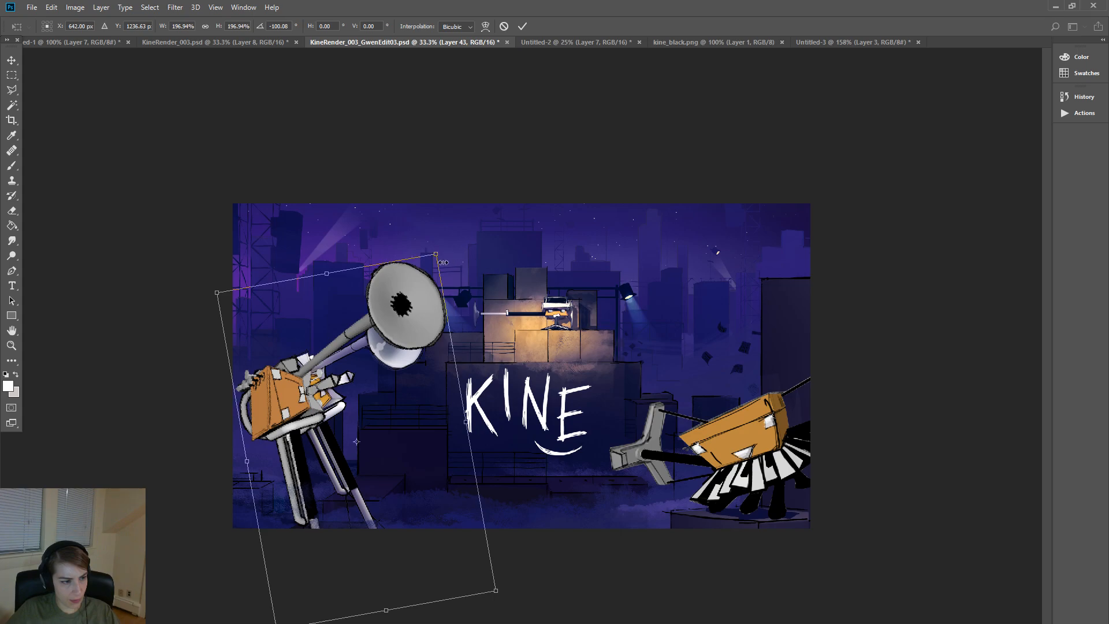
- Try the cutout at about 213% scale and -112° rotation, placing it beside the painted Euler for comparison
shift+drag(436, 252, 378, 304)
drag(366, 371, 380, 326)
drag(429, 256, 401, 247)
drag(389, 322, 398, 312)
drag(504, 524, 585, 586)
drag(331, 431, 322, 405)
drag(454, 185, 466, 237)
drag(357, 318, 421, 313)
drag(569, 198, 541, 166)
drag(403, 376, 495, 414)
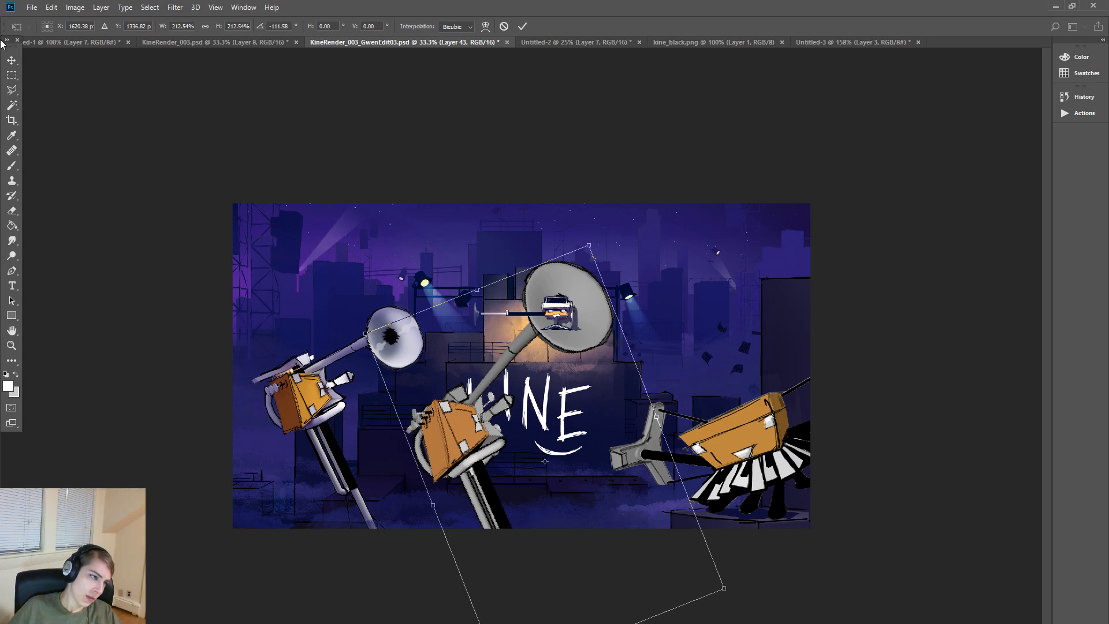
- Discard the cutout's free transform and delete Layer 43
click(11, 60)
click(623, 259)
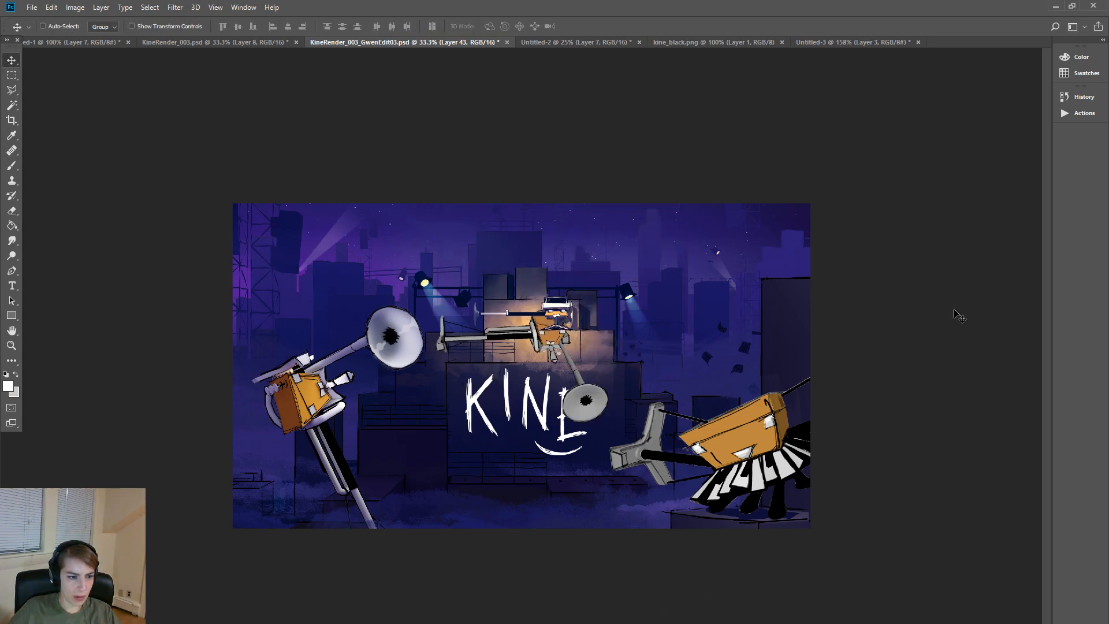
key(Delete)
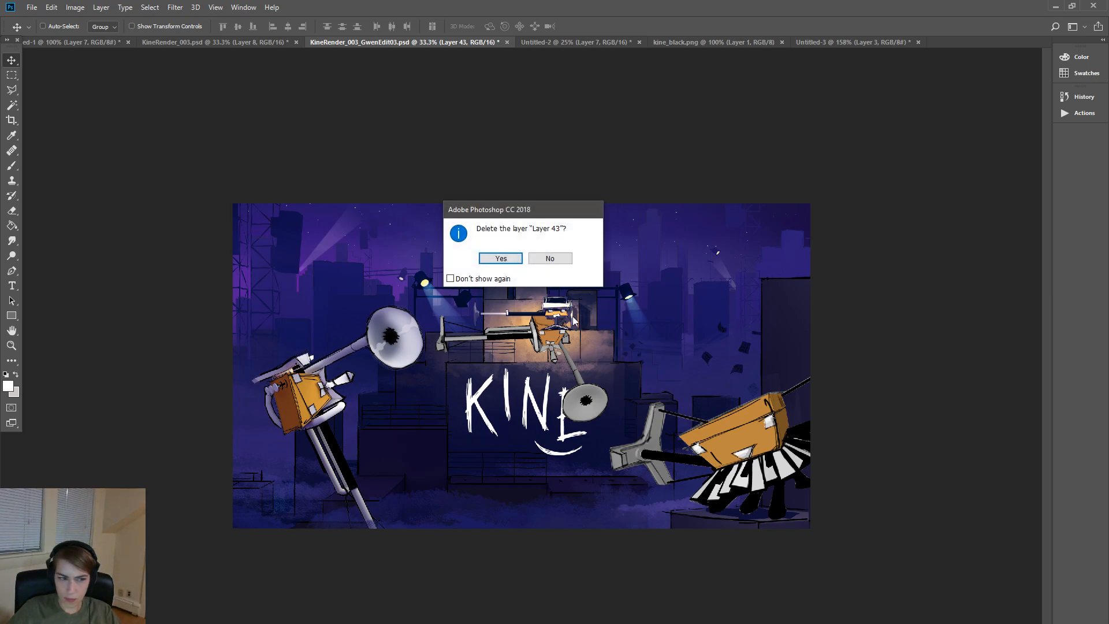
key(Return)
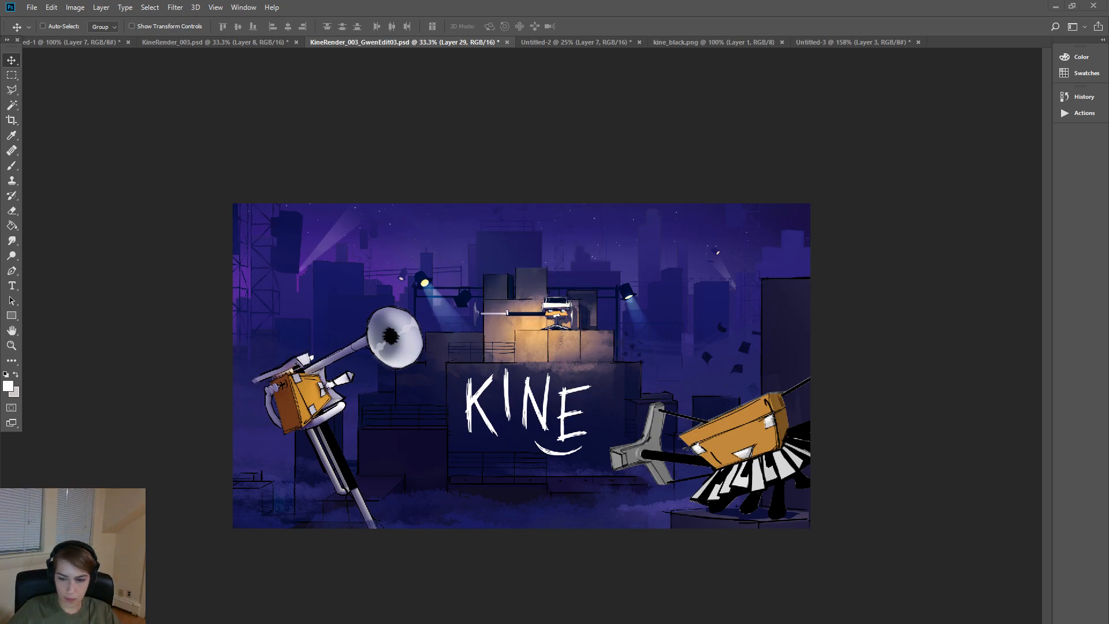
- Capture the current camera1 view in Maya and paste it into Untitled-3 in Photoshop as a new layer
key(alt+Tab)
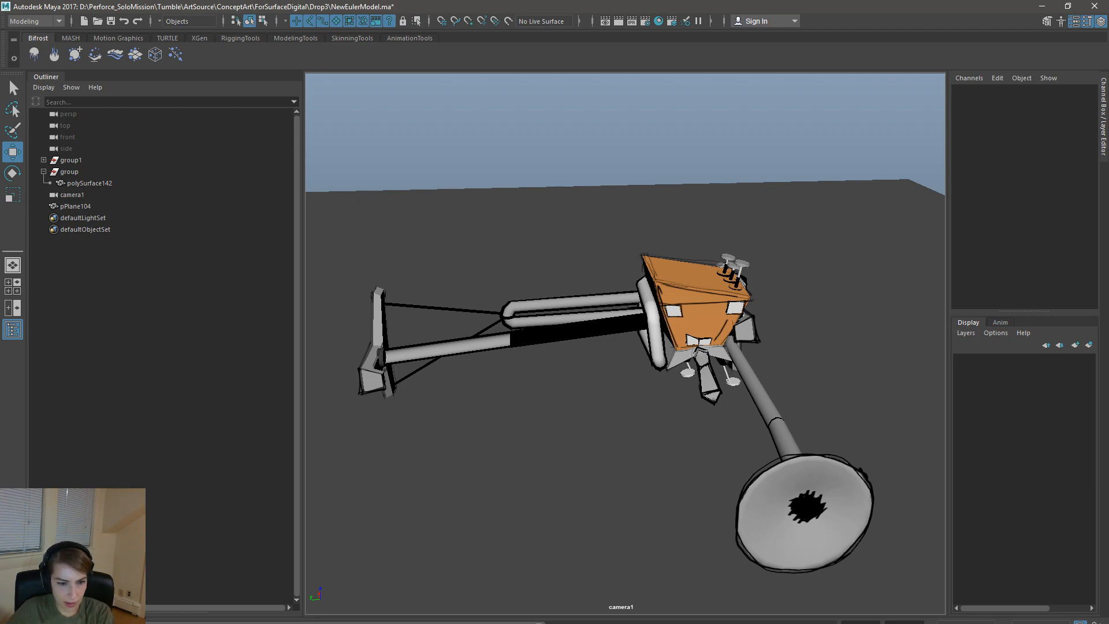
key(alt+Tab)
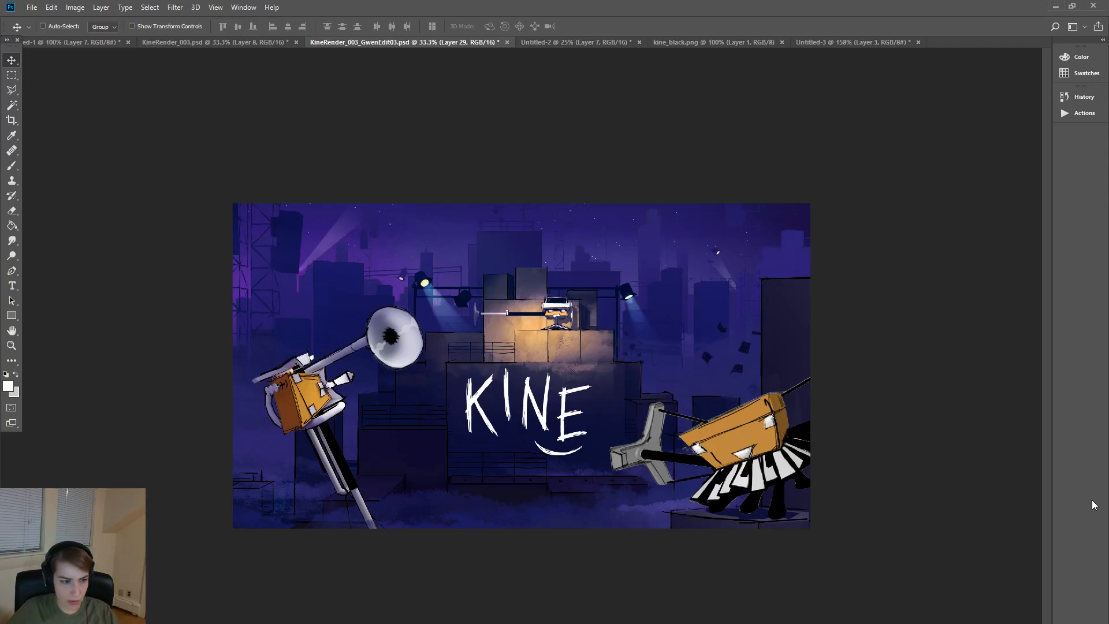
click(826, 41)
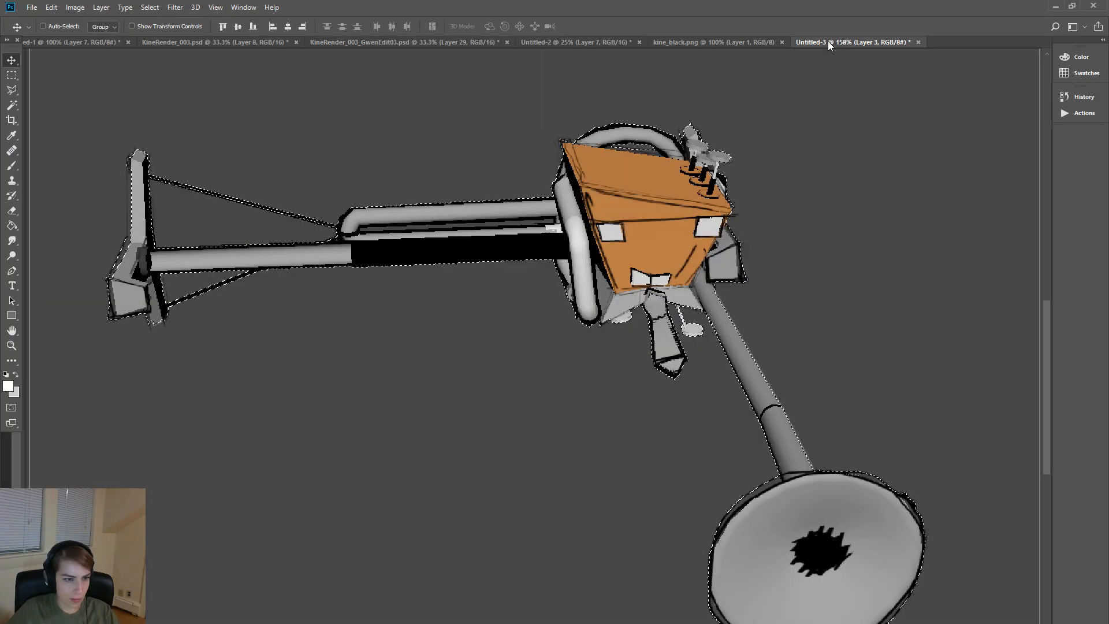
key(ctrl+v)
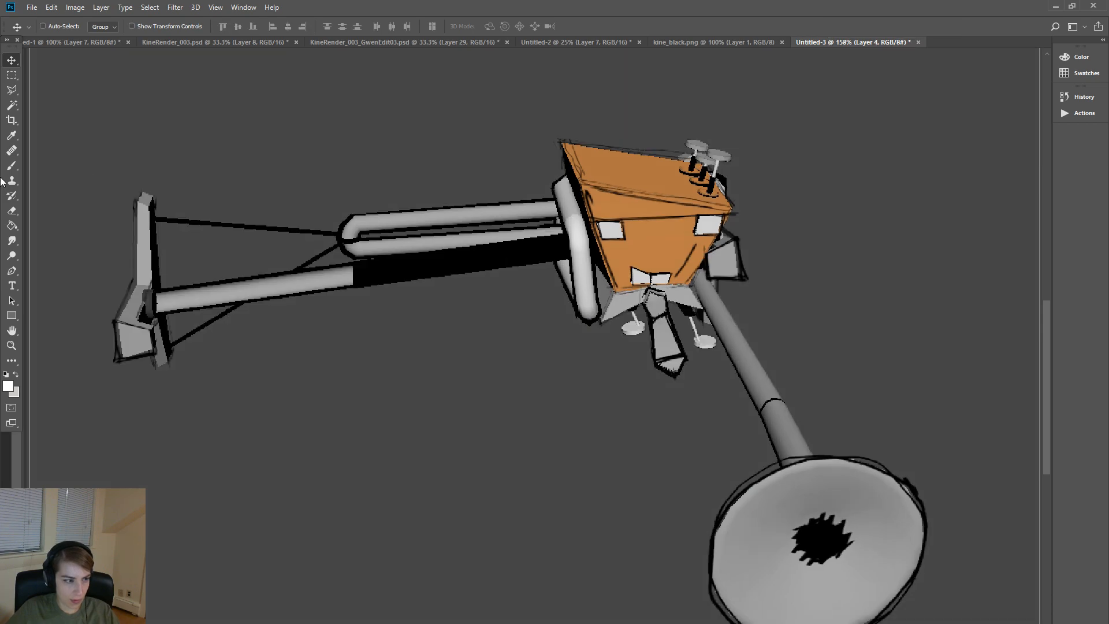
- Outline the Euler in the new capture with the Polygonal Lasso and subtract the grey background with the Magic Wand
click(10, 91)
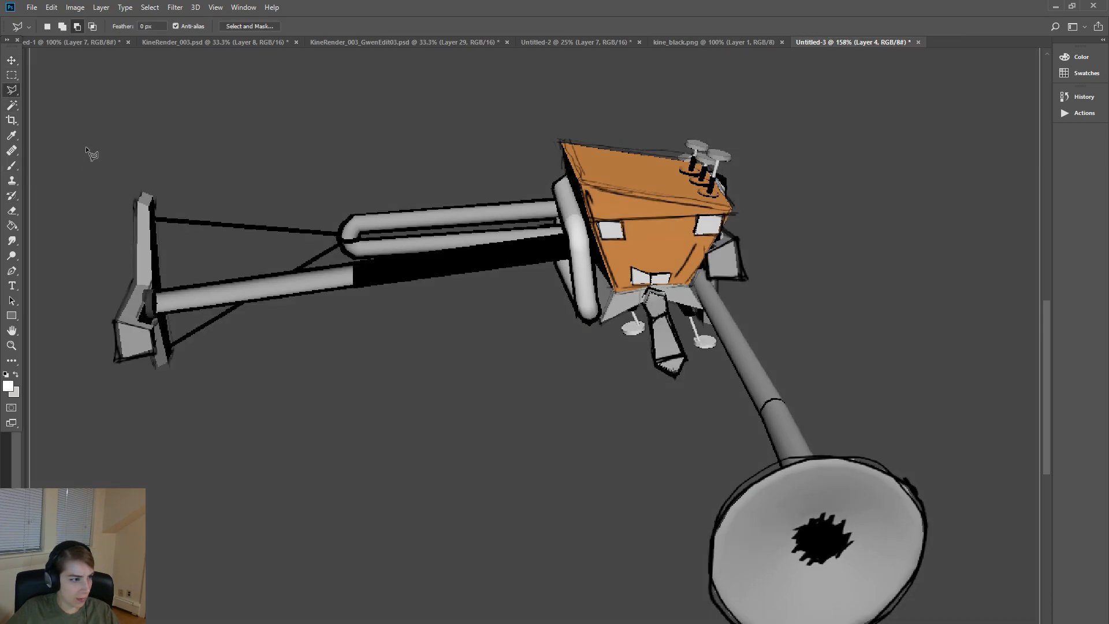
click(106, 412)
click(582, 358)
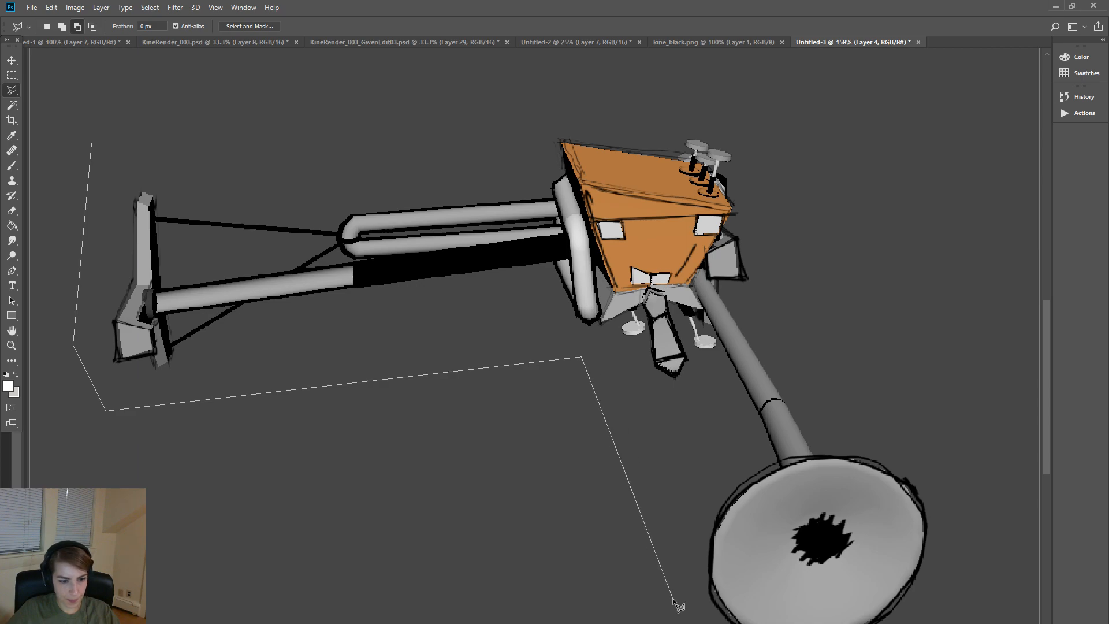
click(988, 460)
click(720, 77)
double_click(203, 103)
key(w)
click(325, 173)
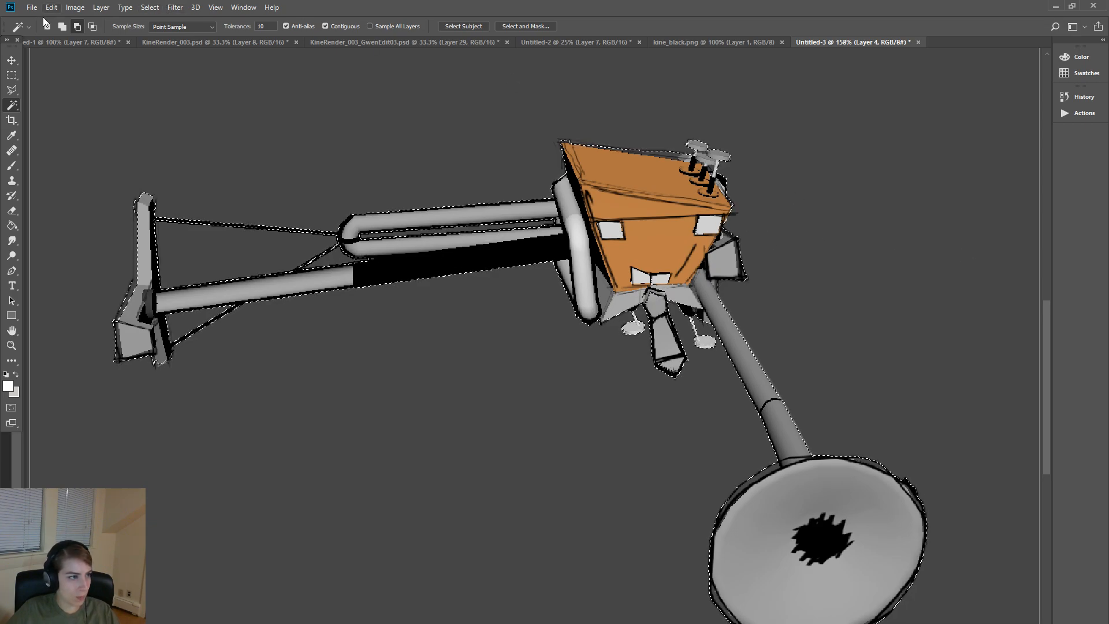
- Paste the newly selected Euler cutout into KineRender_003_GwenEdit03.psd
click(56, 42)
click(382, 43)
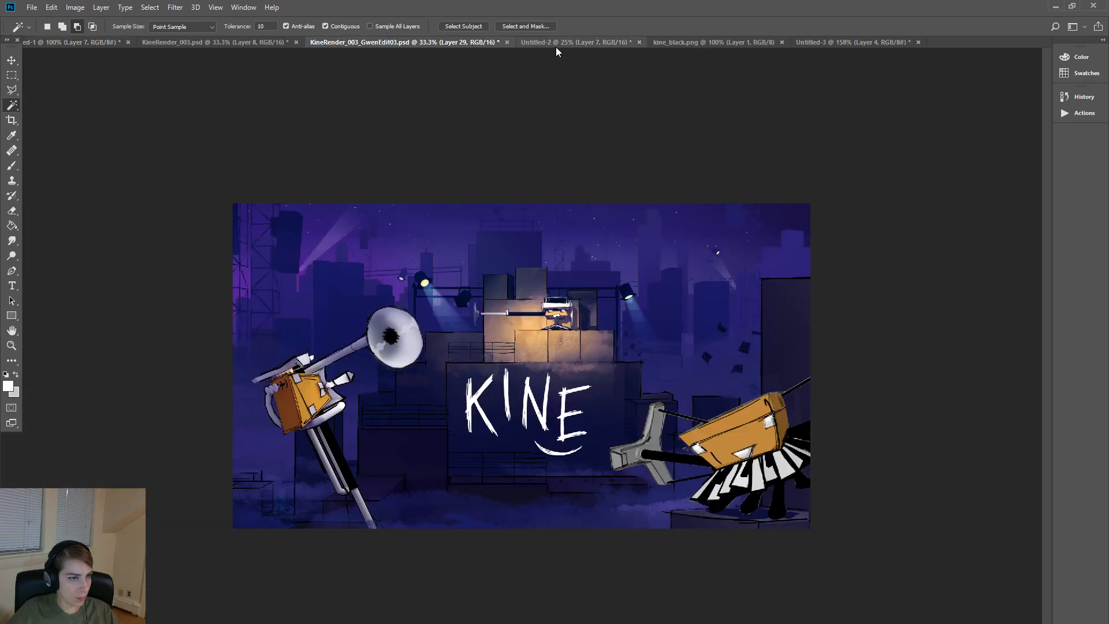
key(ctrl+v)
- Free-transform the new cutout, rotating its legs downward, scaling it to about 186% and aligning its body over the painted Euler
key(ctrl+t)
drag(664, 289, 416, 241)
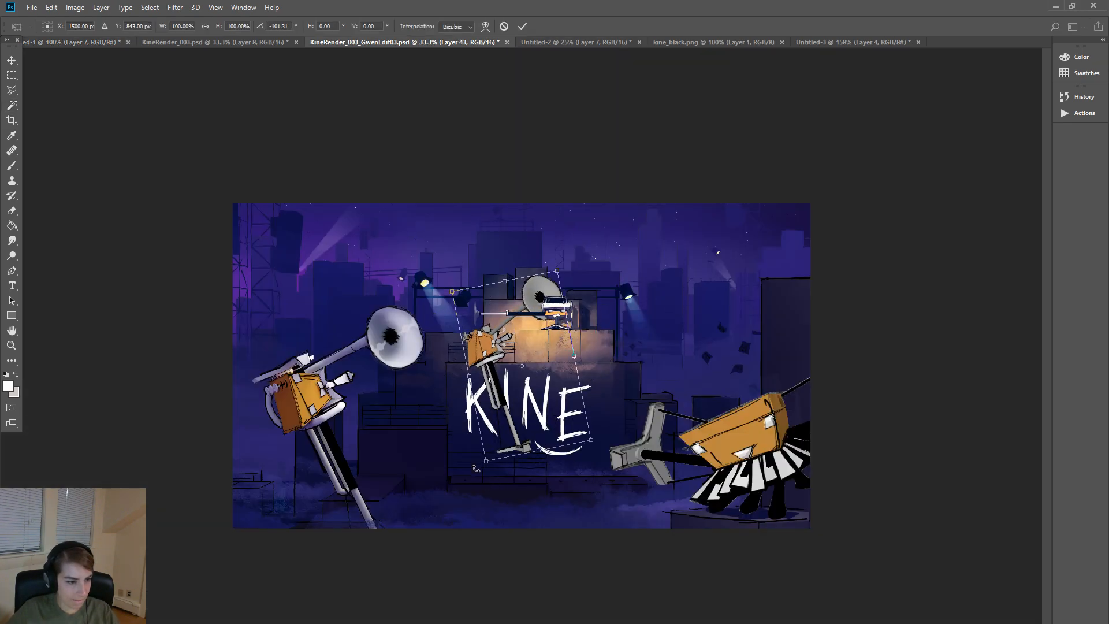
shift+drag(485, 461, 367, 601)
drag(430, 409, 304, 397)
mouse_move(436, 227)
mouse_down()
mouse_move(471, 242)
mouse_move(418, 221)
mouse_up()
drag(292, 395, 293, 382)
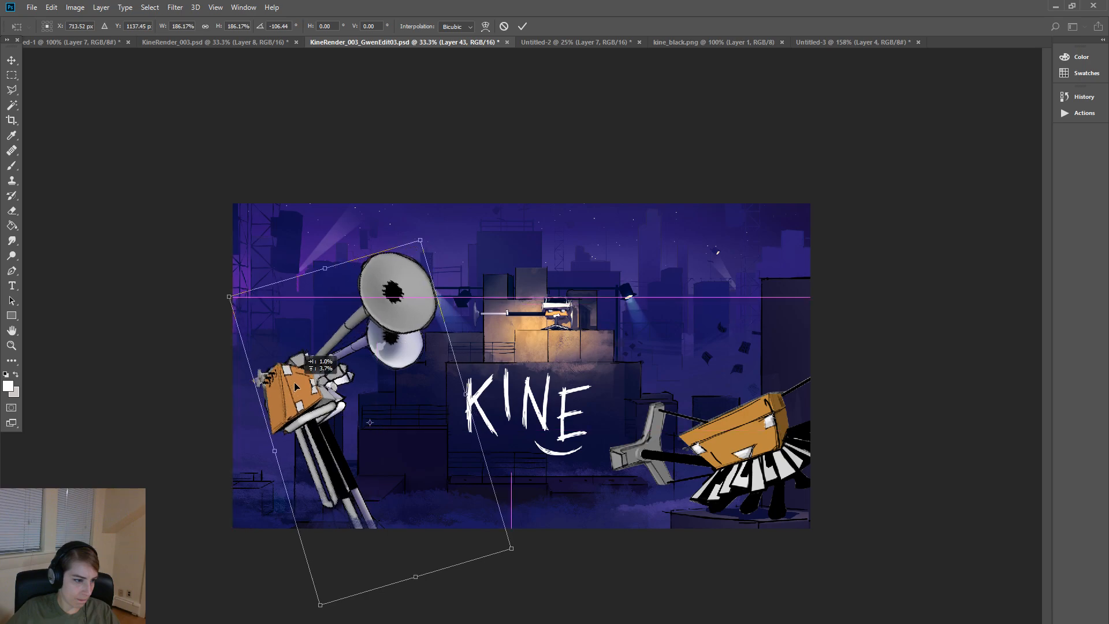
drag(424, 227, 441, 229)
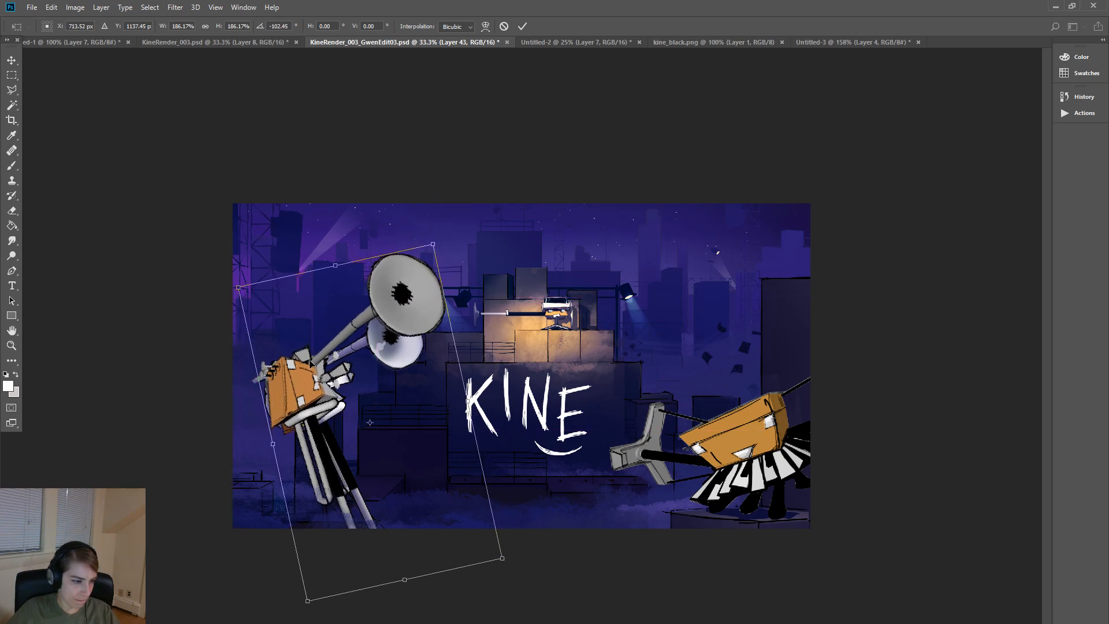
drag(307, 379, 315, 386)
drag(451, 230, 422, 223)
mouse_move(314, 429)
mouse_down()
mouse_move(413, 421)
mouse_move(311, 418)
mouse_up()
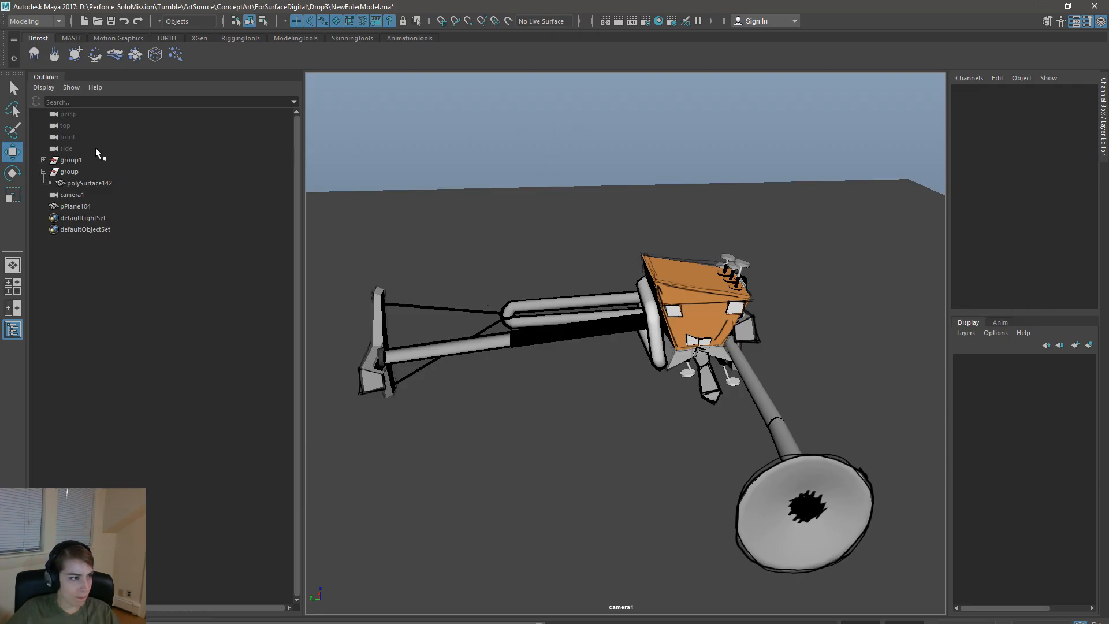
- Set camera1's focal length to 70 and dolly the camera back to frame the whole Euler model again
click(89, 197)
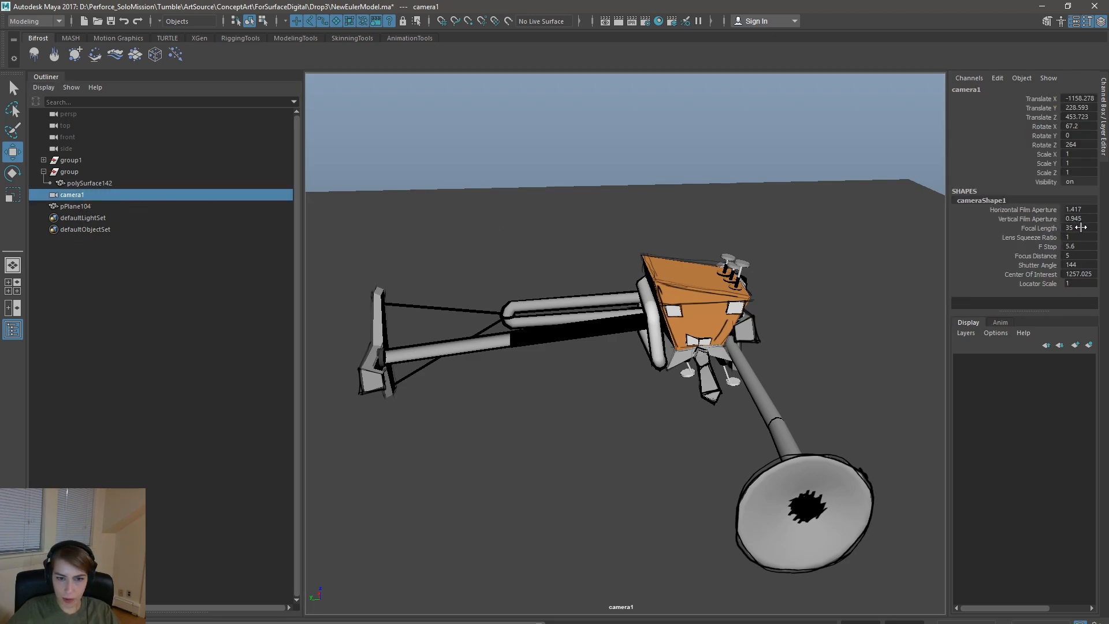
text(70)
key(Return)
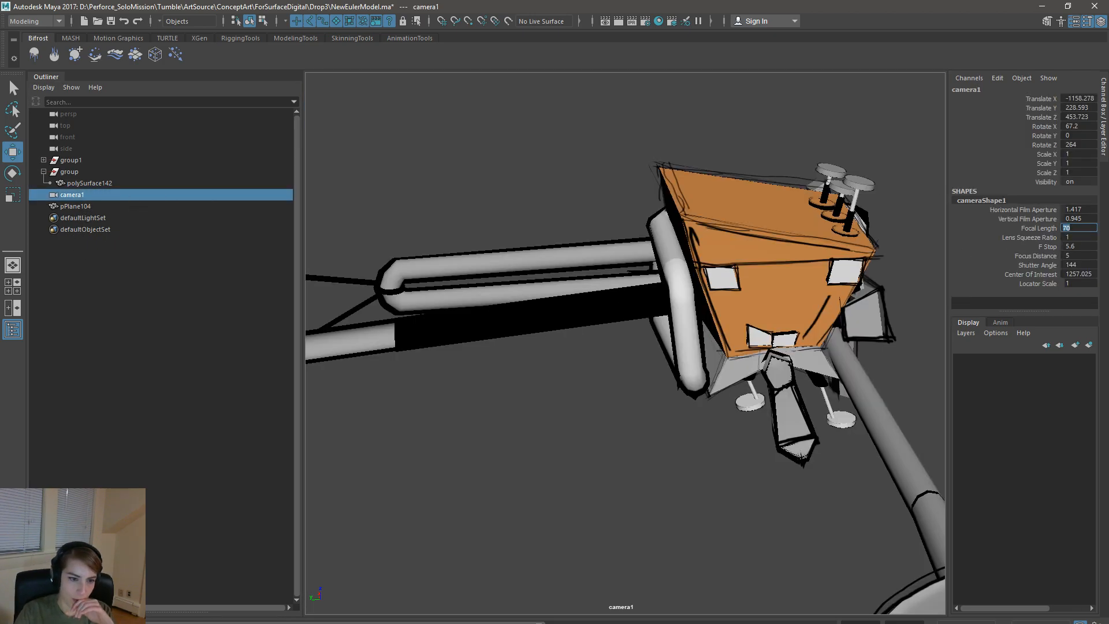
alt+right_drag(724, 548, 634, 477)
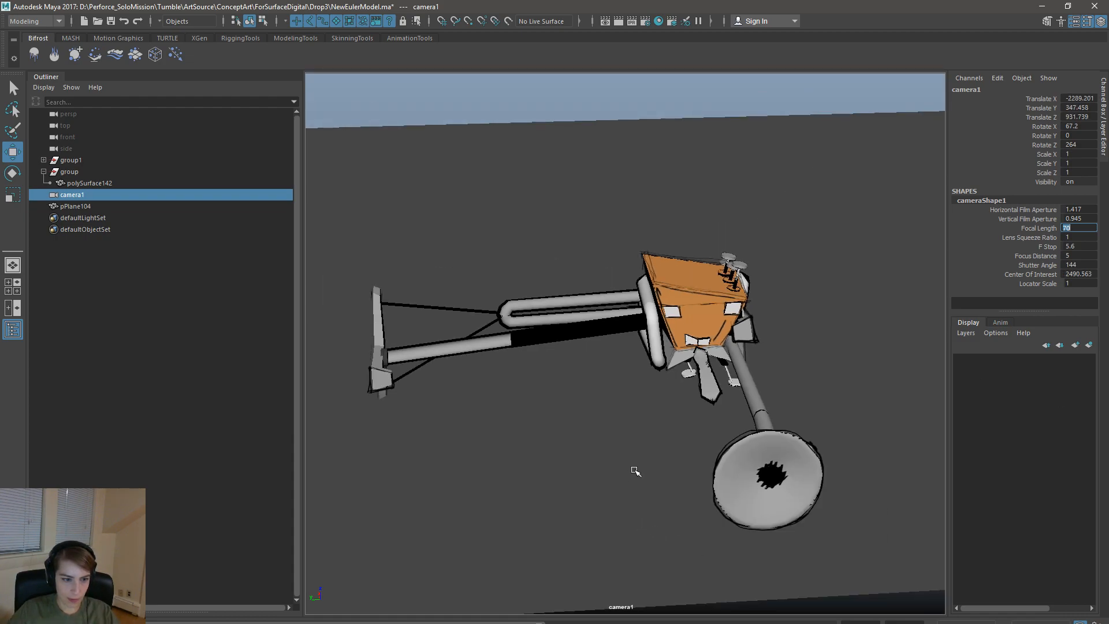
scroll(635, 472, up, 3)
scroll(636, 472, down, 3)
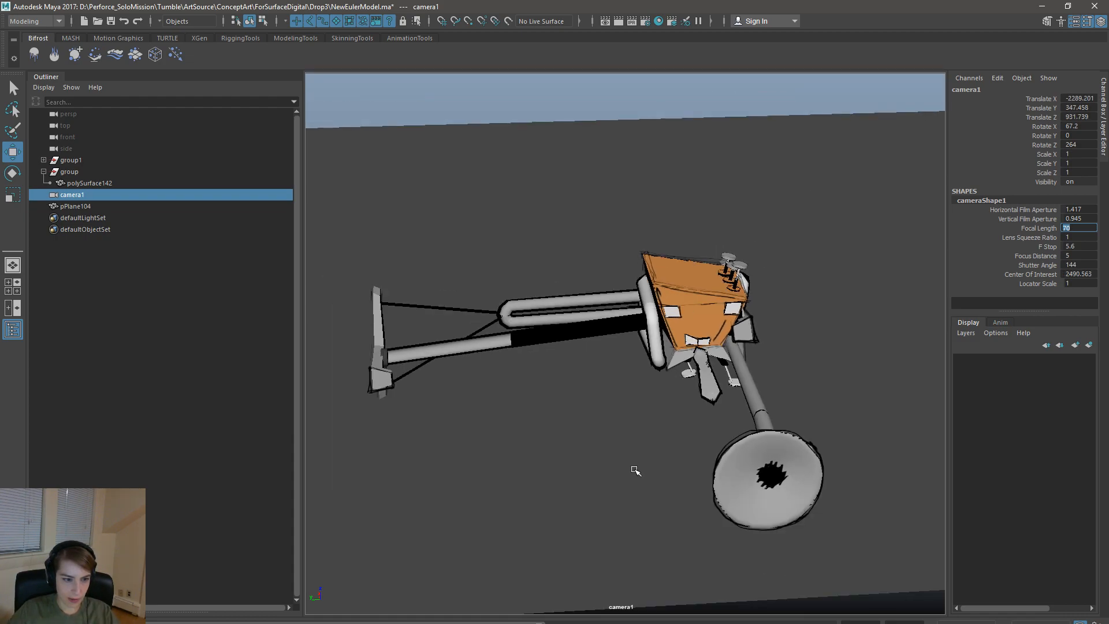
- Scale the ground plane pPlane104 uniformly to about 2390 and put it on a new display layer set to reference
click(860, 578)
key(r)
drag(639, 259, 620, 217)
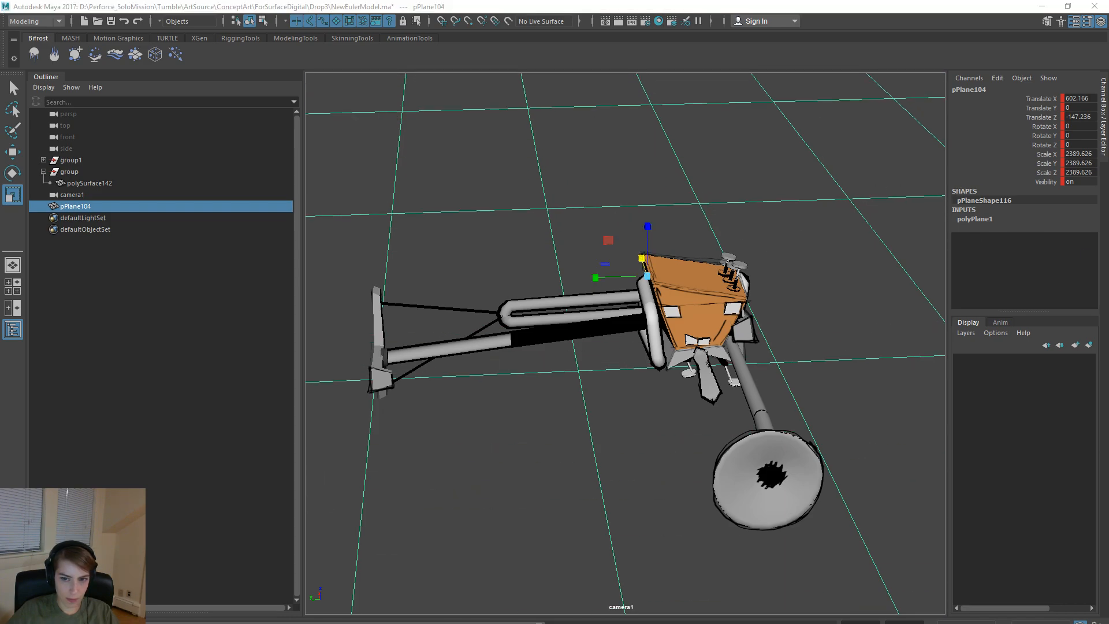
click(801, 262)
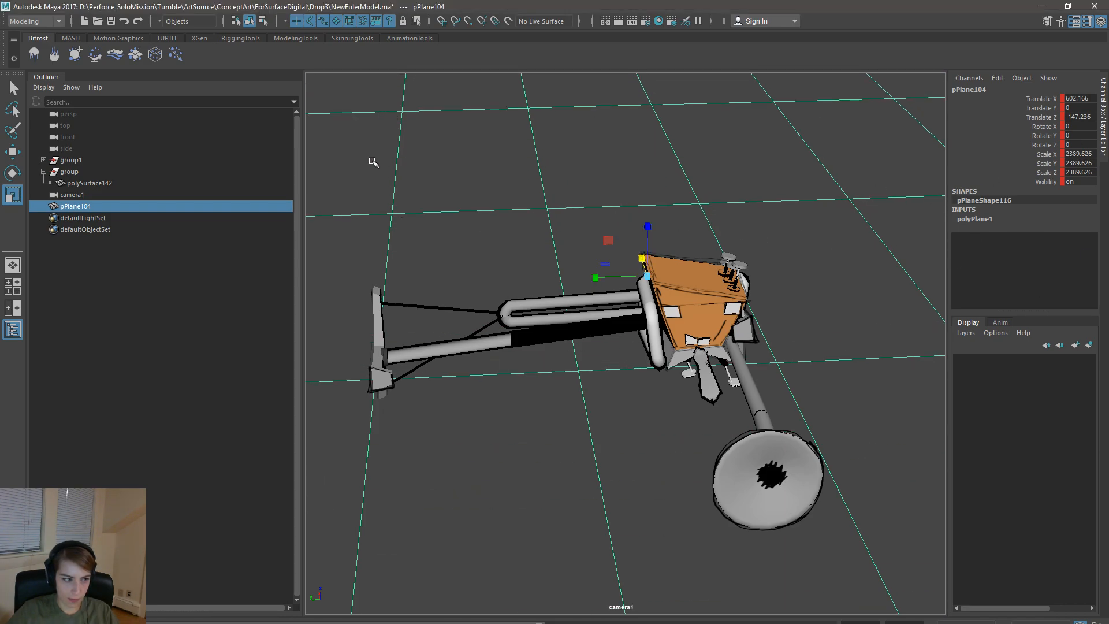
click(1089, 345)
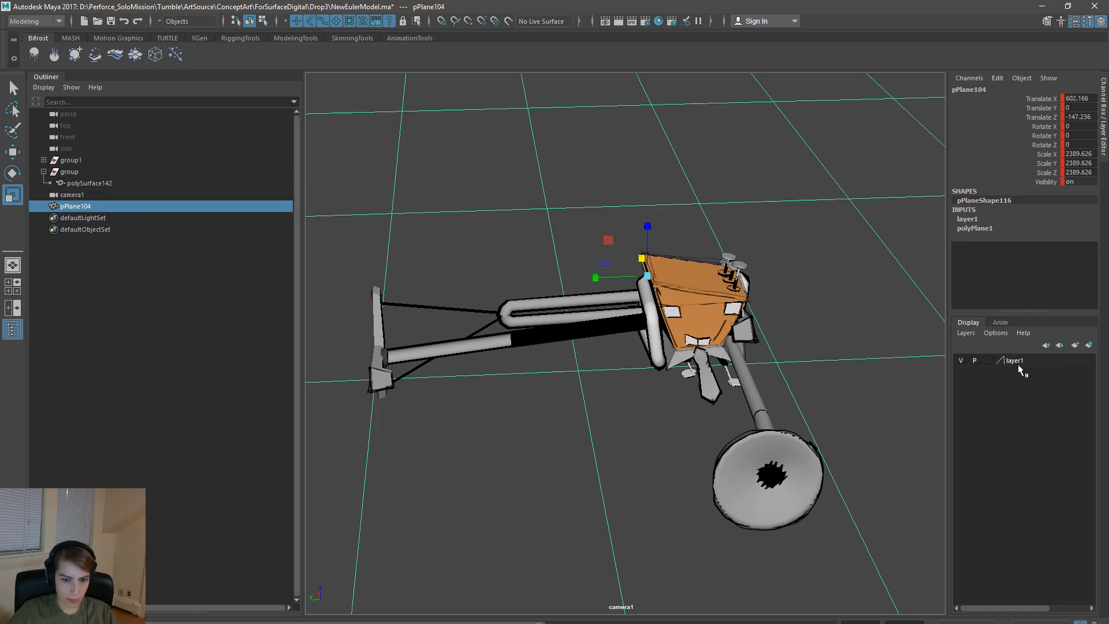
double_click(989, 360)
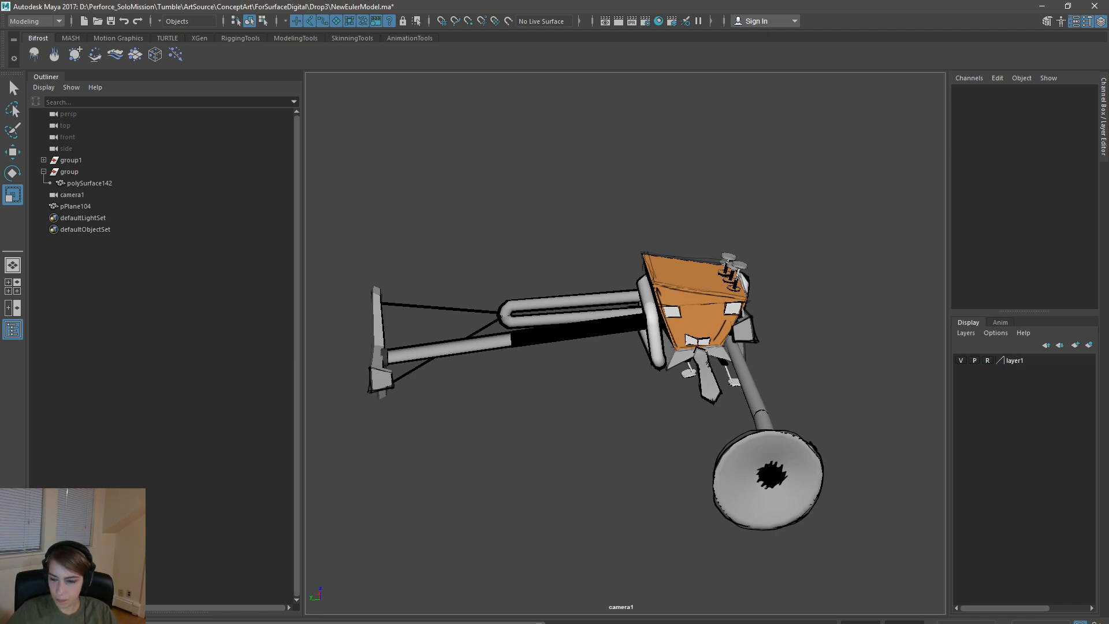
- Switch to Photoshop, discard the pending transform and delete the Layer 43 cutout from KineRender_003_GwenEdit03.psd
key(alt+Tab)
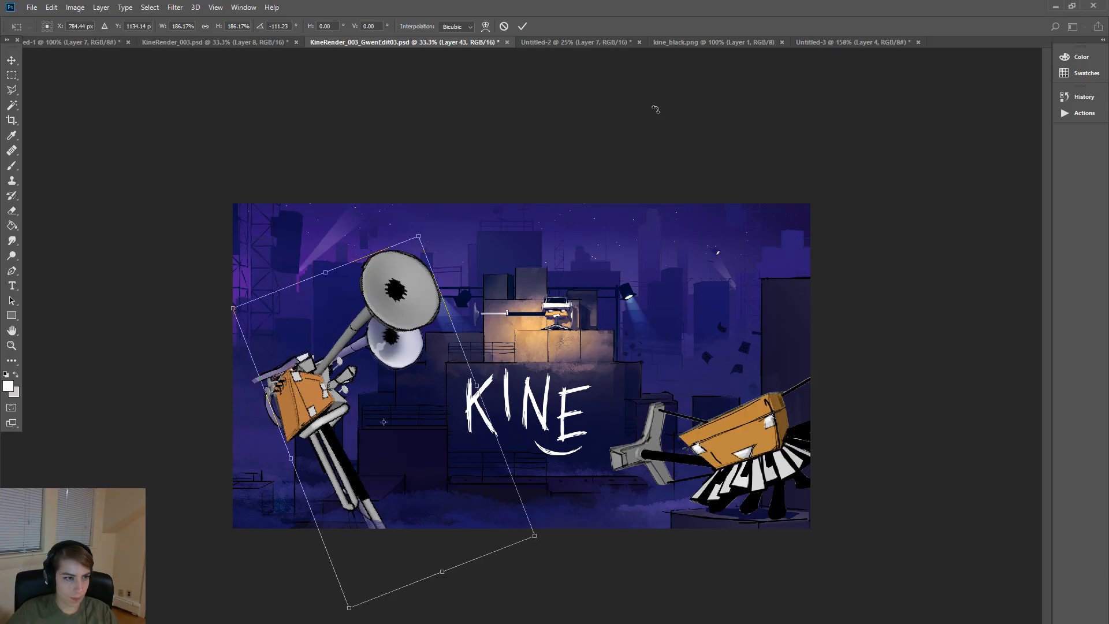
click(11, 60)
click(630, 257)
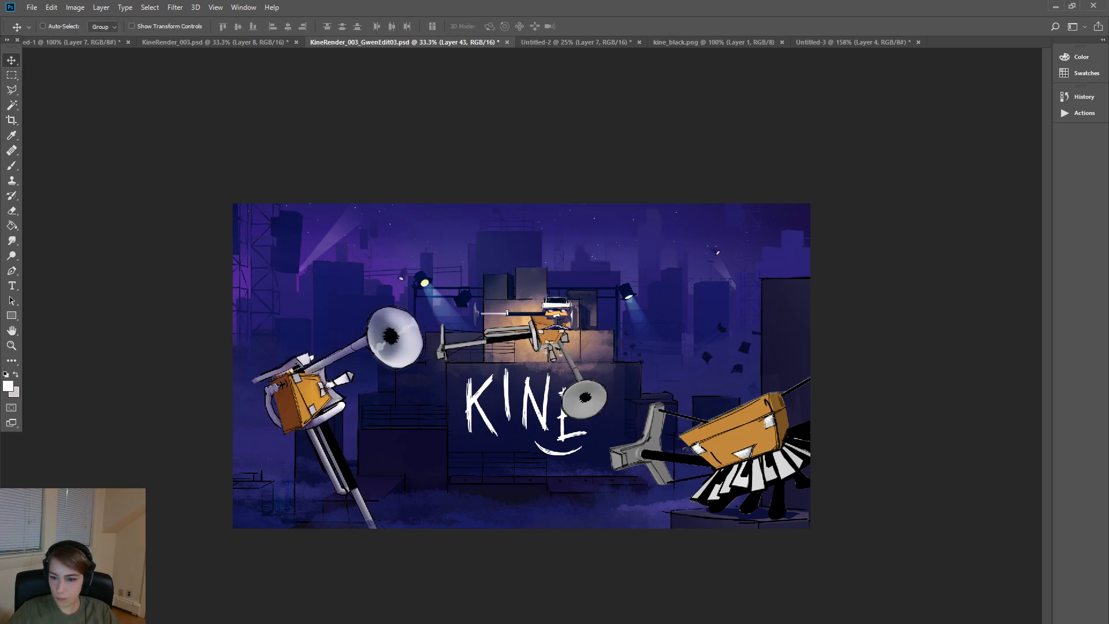
key(Delete)
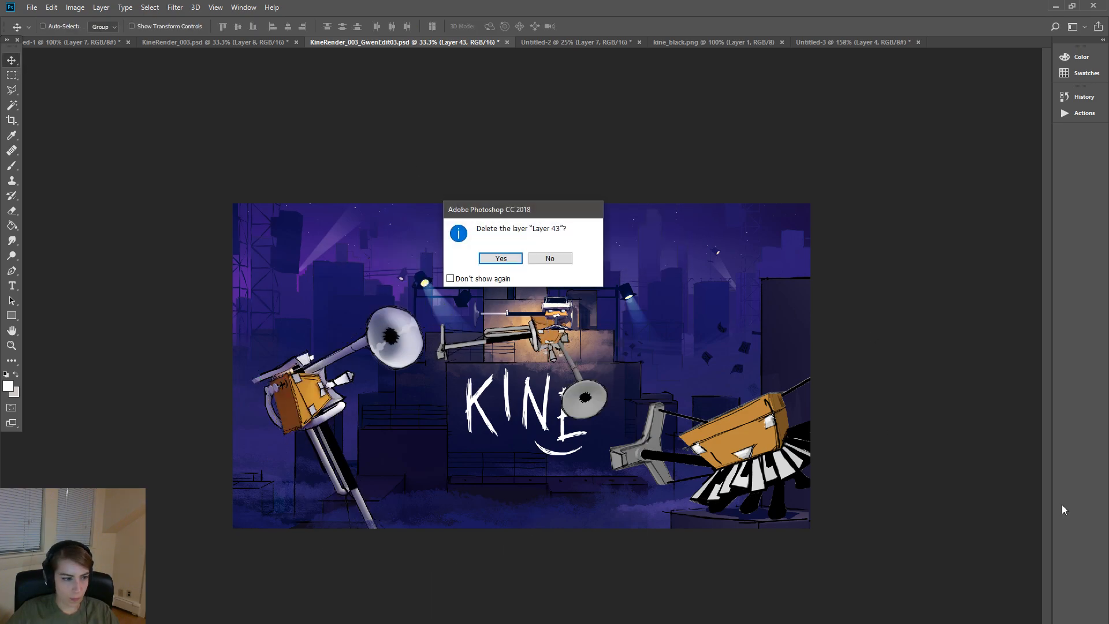
click(519, 258)
- In Untitled-3, outline the Euler in the new capture with the Polygonal Lasso and subtract the grey background with the Magic Wand
click(855, 42)
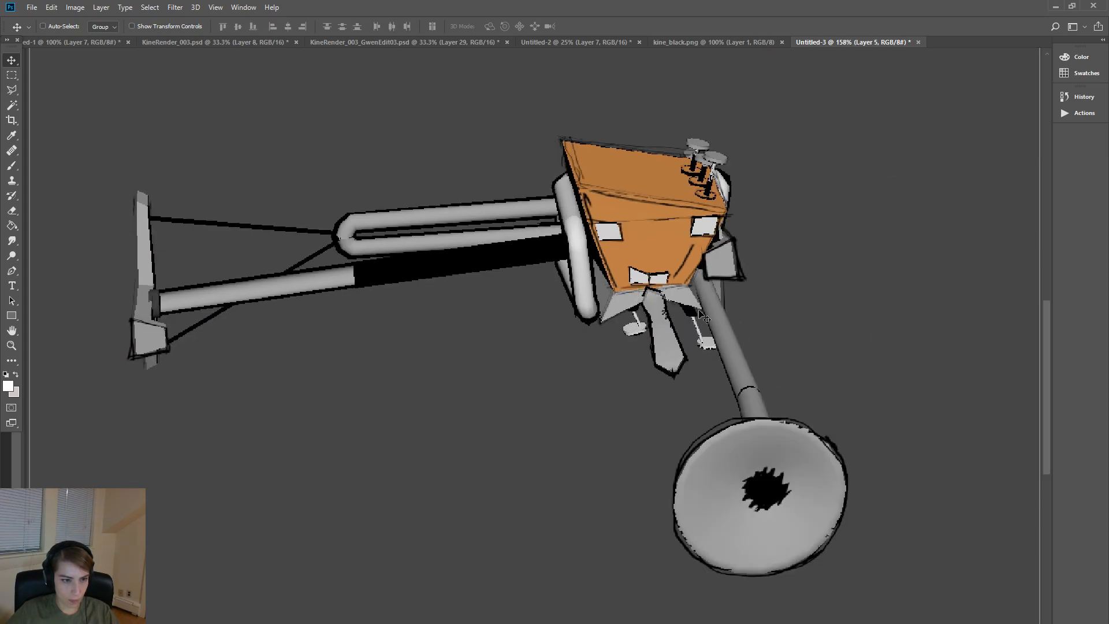
click(11, 91)
click(88, 153)
click(109, 399)
click(508, 289)
click(943, 507)
click(745, 101)
double_click(468, 73)
click(12, 105)
click(237, 238)
click(454, 231)
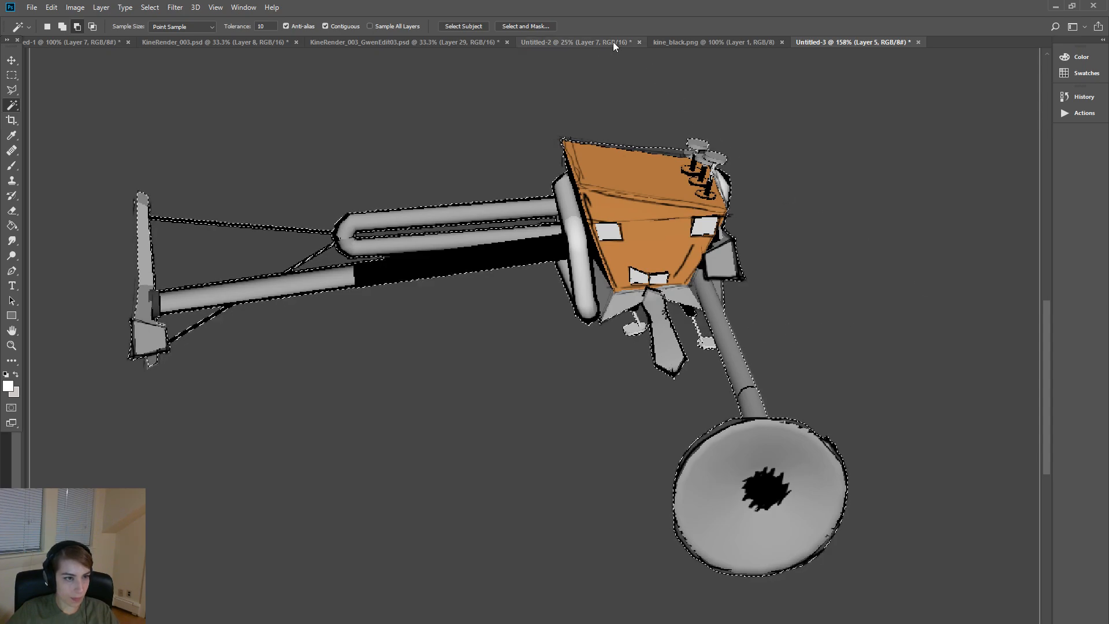
- Paste the selected Euler cutout into Untitled-2 as a new layer
click(720, 42)
click(555, 42)
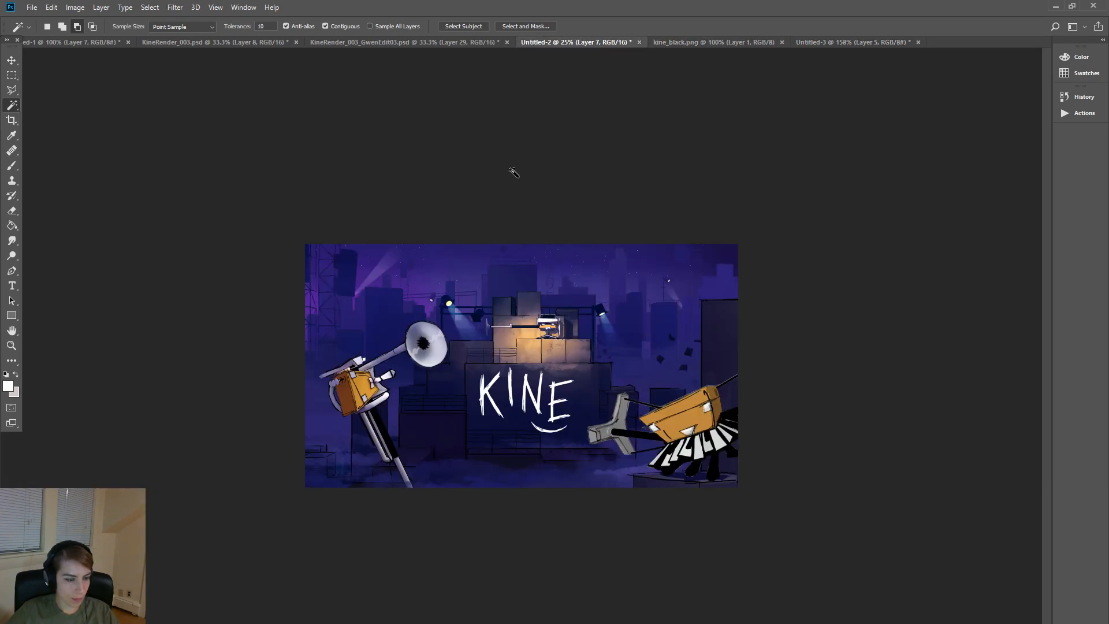
key(ctrl+v)
- Free-transform the cutout over the painted Euler, scaling it to about 199% and rotating it to about -112°
key(ctrl+t)
drag(647, 282, 435, 293)
drag(491, 349, 347, 384)
drag(428, 452, 519, 546)
drag(362, 403, 340, 386)
mouse_move(527, 538)
mouse_down()
mouse_move(547, 527)
mouse_move(520, 546)
mouse_up()
mouse_move(359, 394)
mouse_down()
mouse_move(379, 383)
mouse_move(362, 388)
mouse_up()
drag(453, 273, 422, 276)
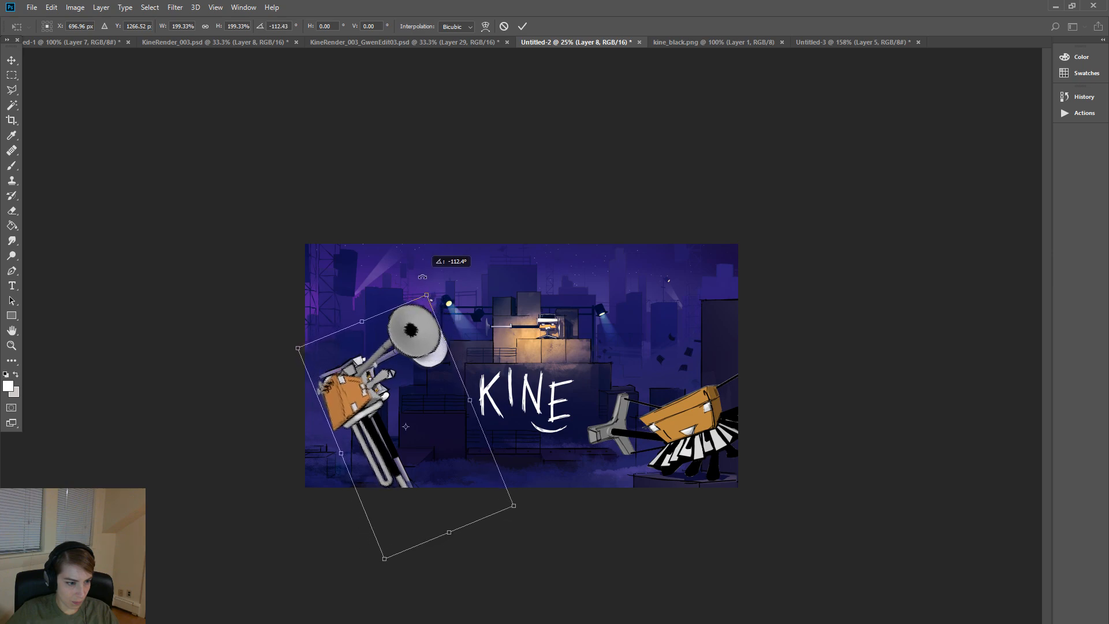
- Rotate the cutout to about -106°, align its body and horn with the painted Euler, and apply the transformation
drag(363, 377, 371, 374)
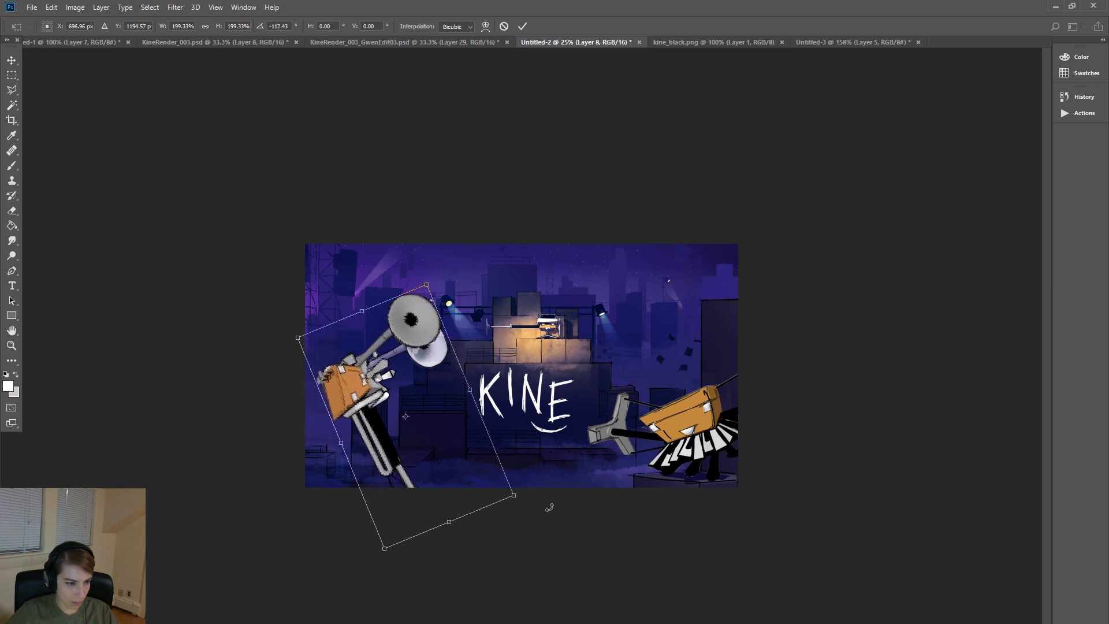
drag(549, 507, 534, 520)
mouse_move(357, 401)
mouse_down()
mouse_move(363, 434)
mouse_move(355, 402)
mouse_move(362, 414)
mouse_up()
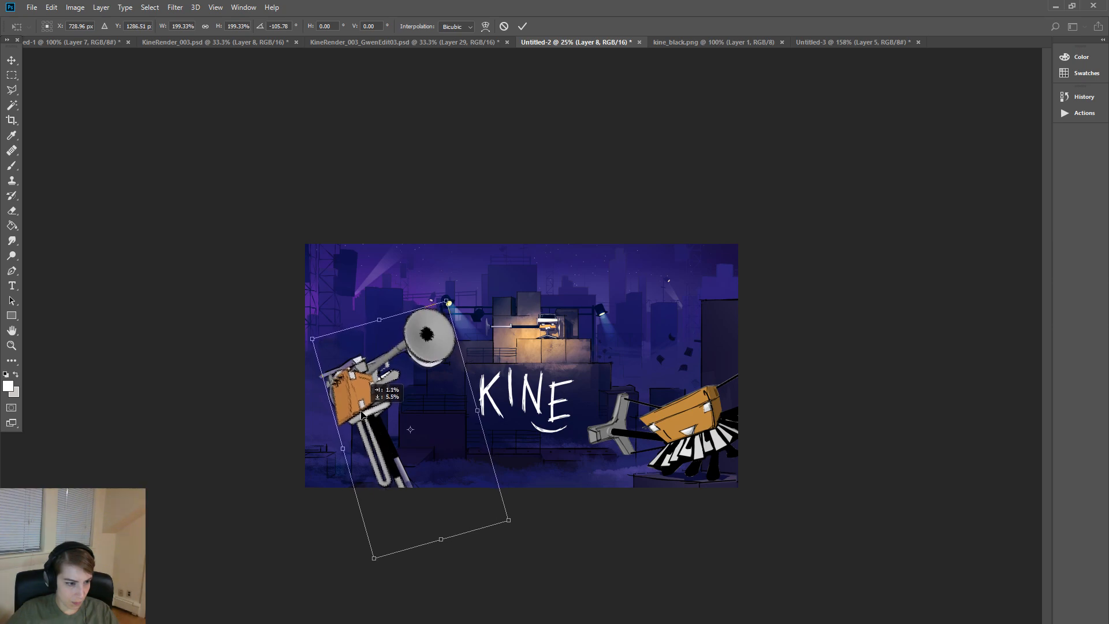
click(12, 60)
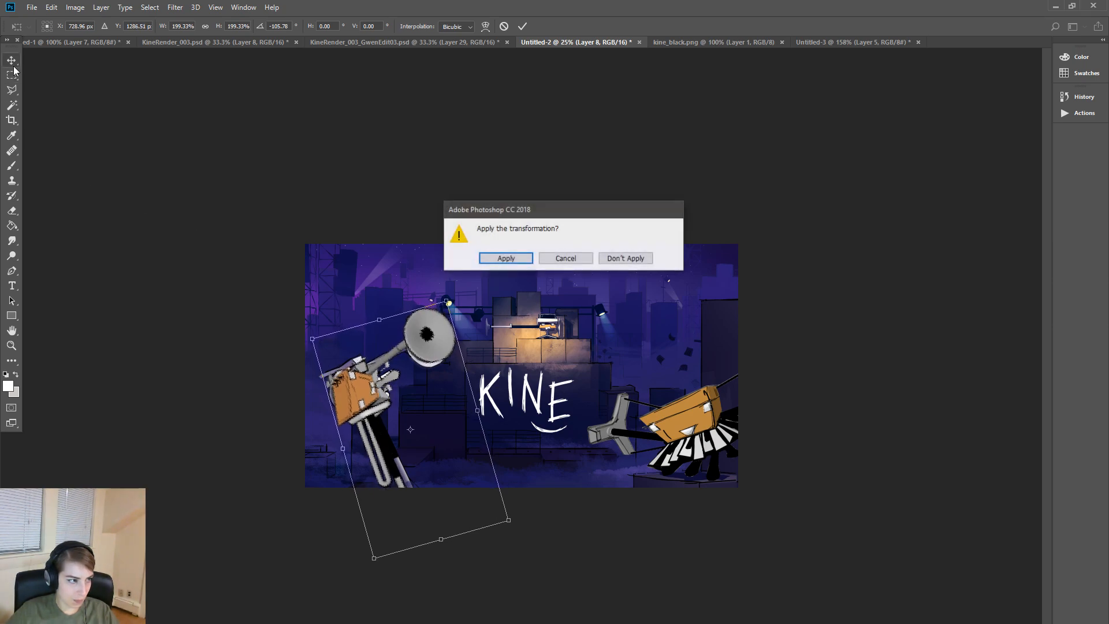
click(501, 259)
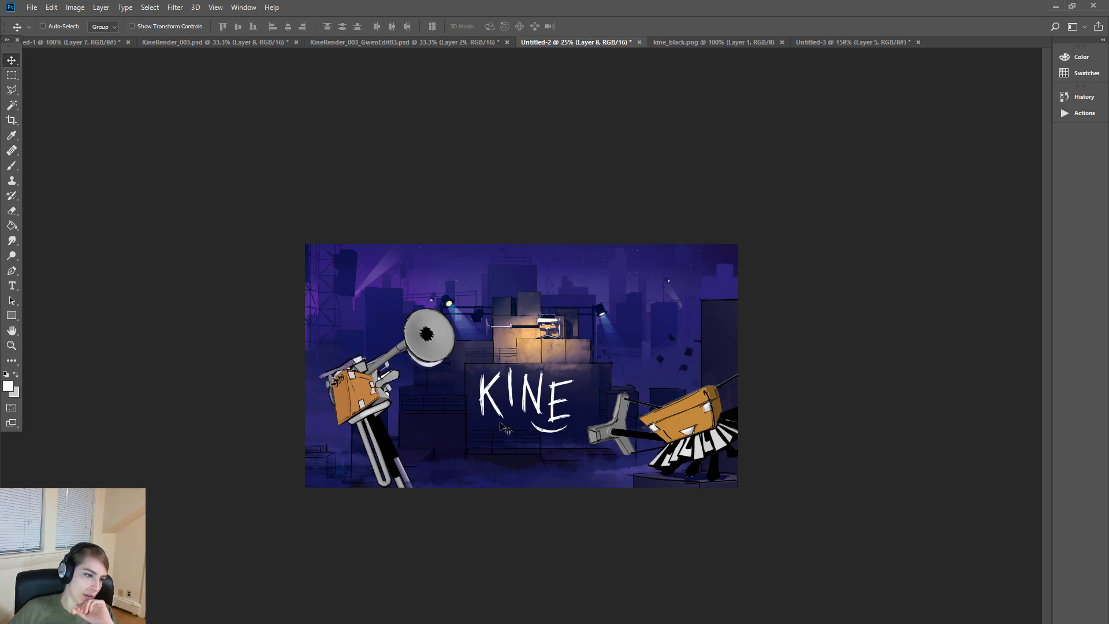
- Move the cutout around beside and over the painted Euler to compare their shapes and proportions
drag(376, 406, 398, 393)
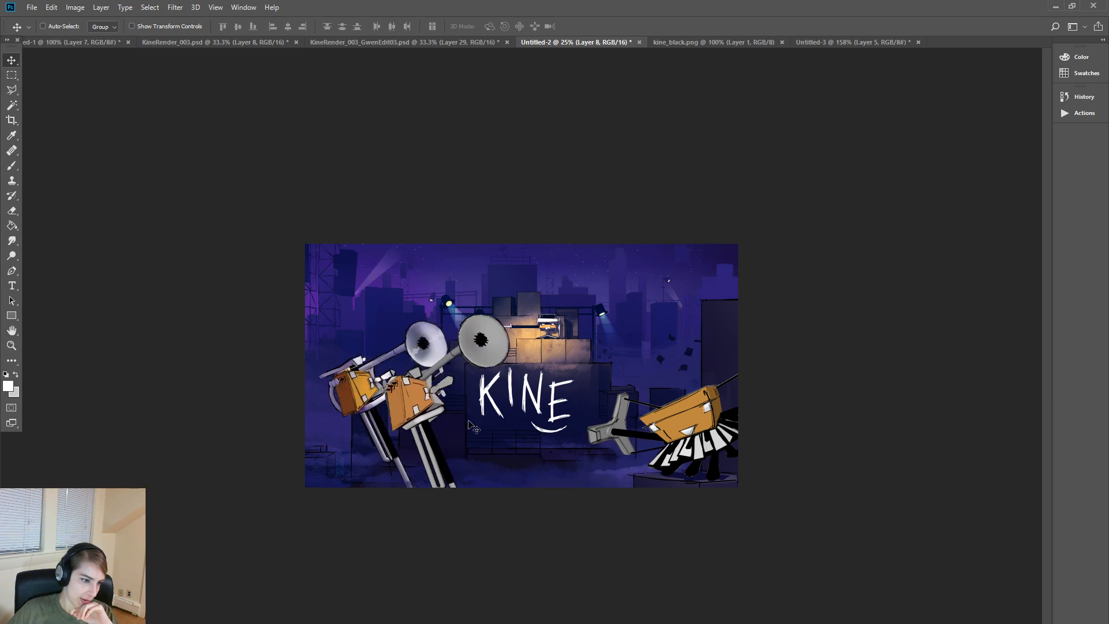
drag(444, 431, 396, 415)
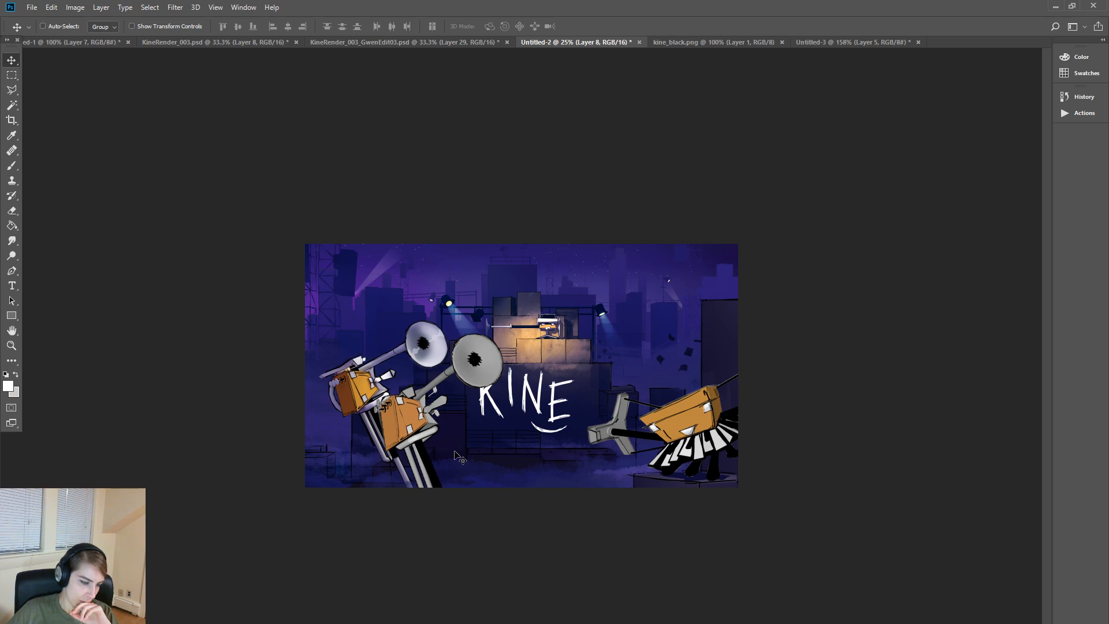
drag(455, 453, 417, 442)
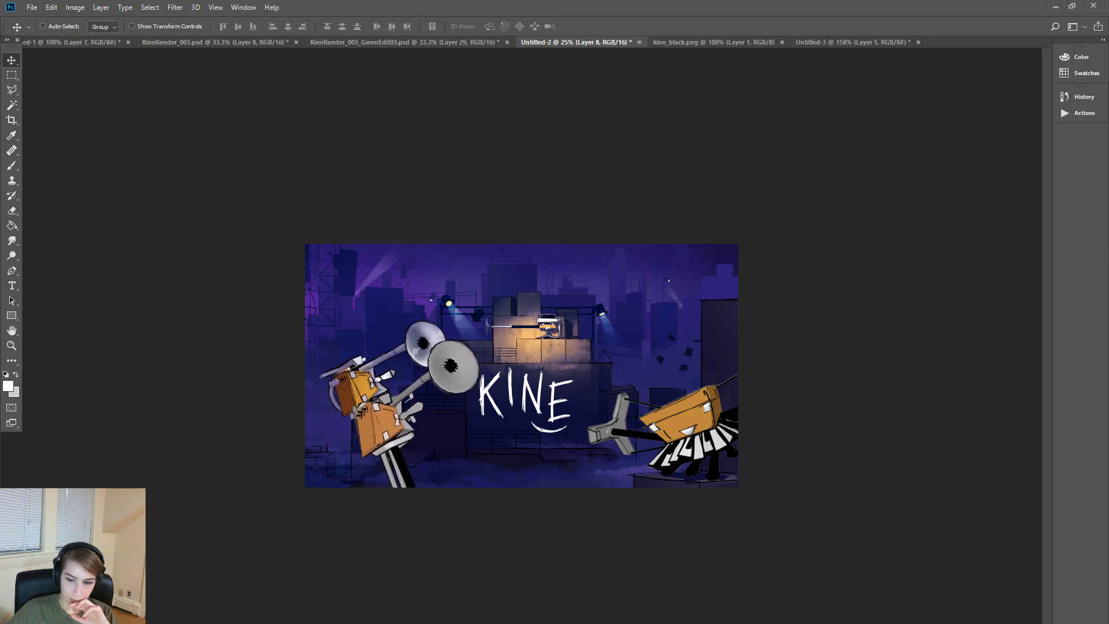
drag(417, 442, 355, 372)
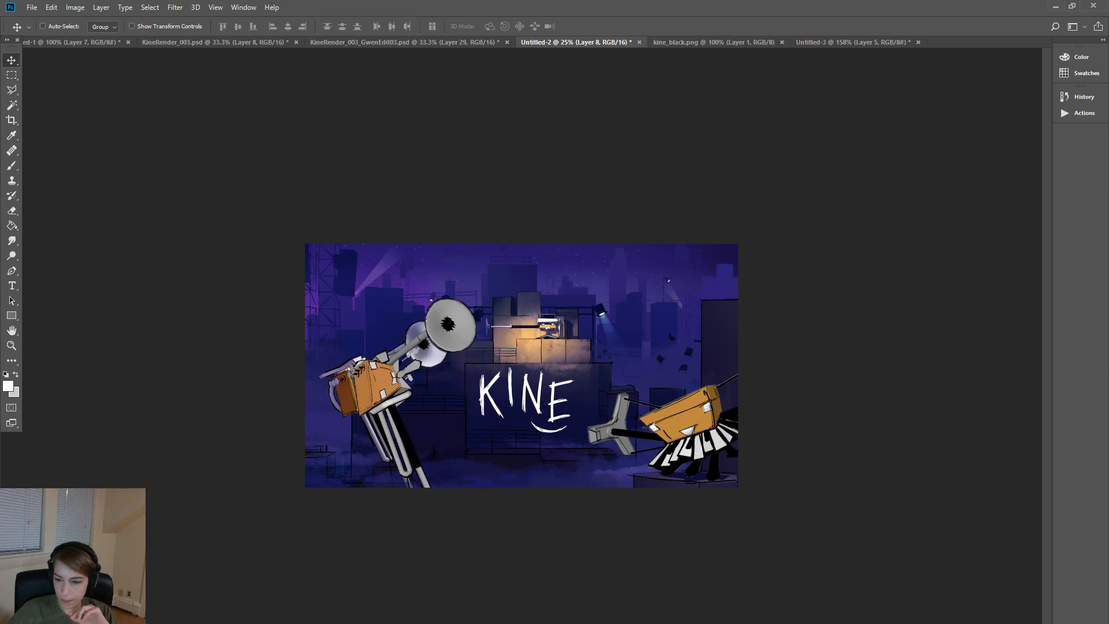
- Switch to Maya and orbit and dolly camera1 to view the Euler model from a slightly steeper, closer angle
key(alt+Tab)
alt+drag(777, 476, 789, 465)
click(788, 466)
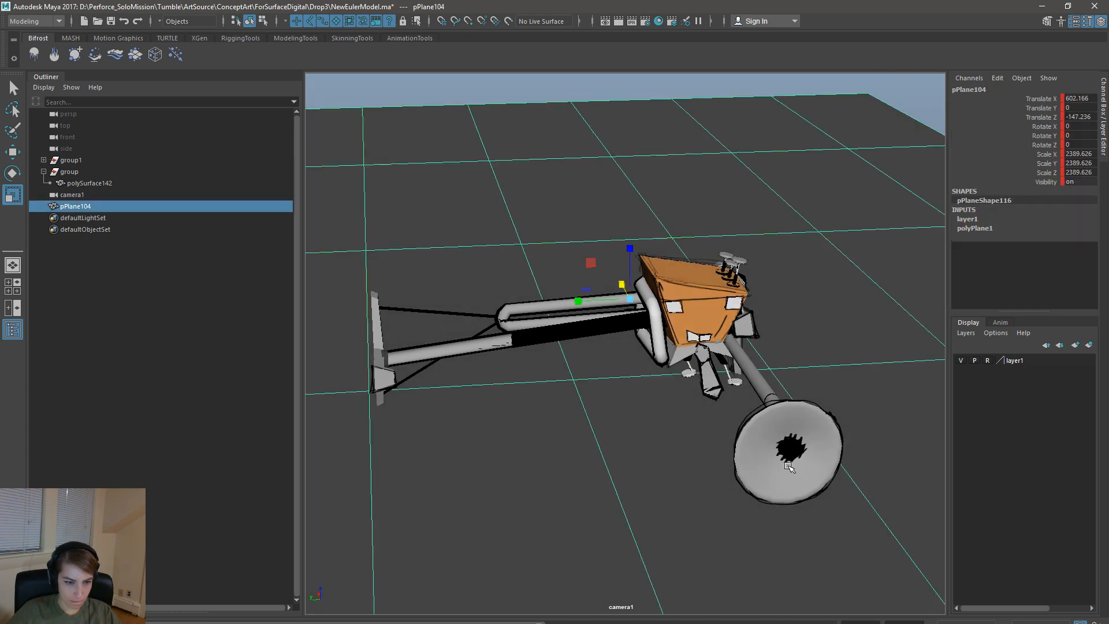
click(546, 88)
alt+drag(714, 263, 694, 286)
alt+right_drag(645, 296, 647, 302)
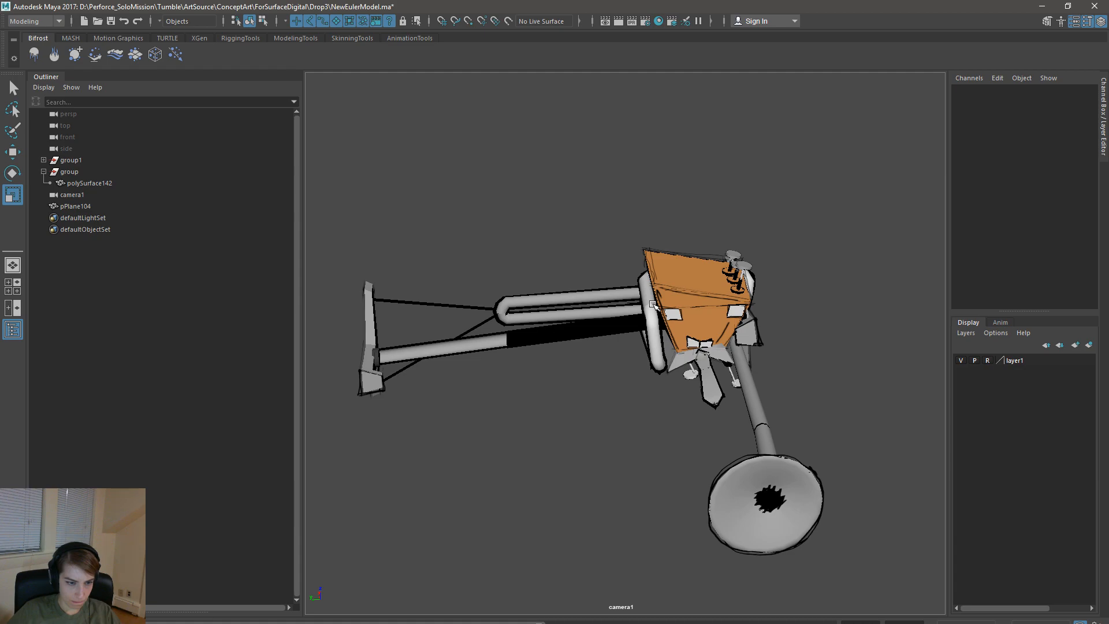
alt+drag(654, 296, 651, 286)
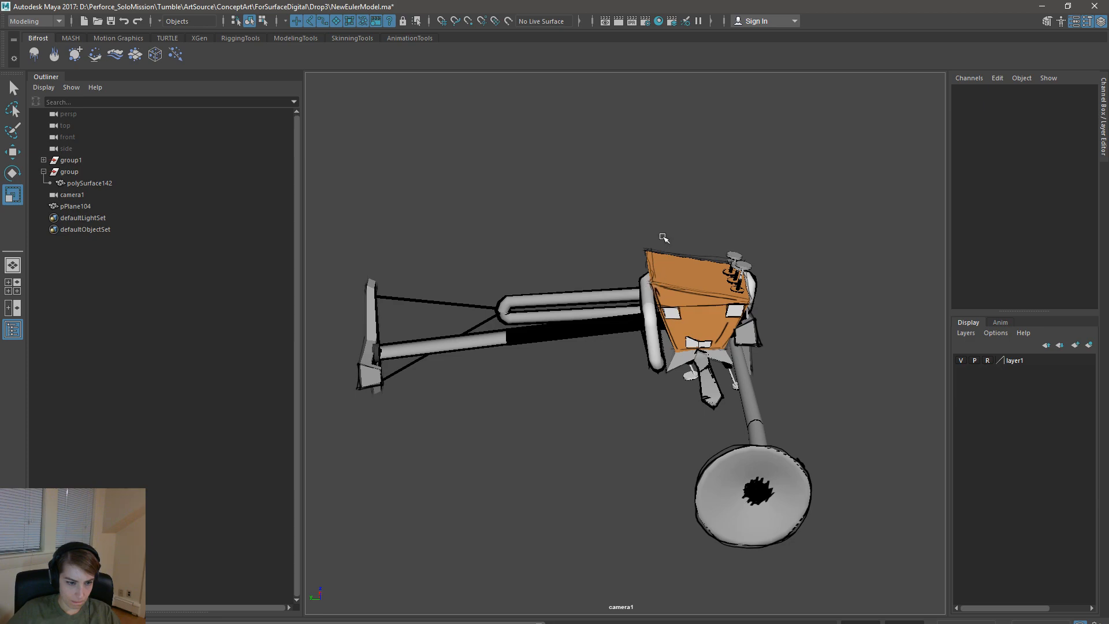
key(space)
click(732, 213)
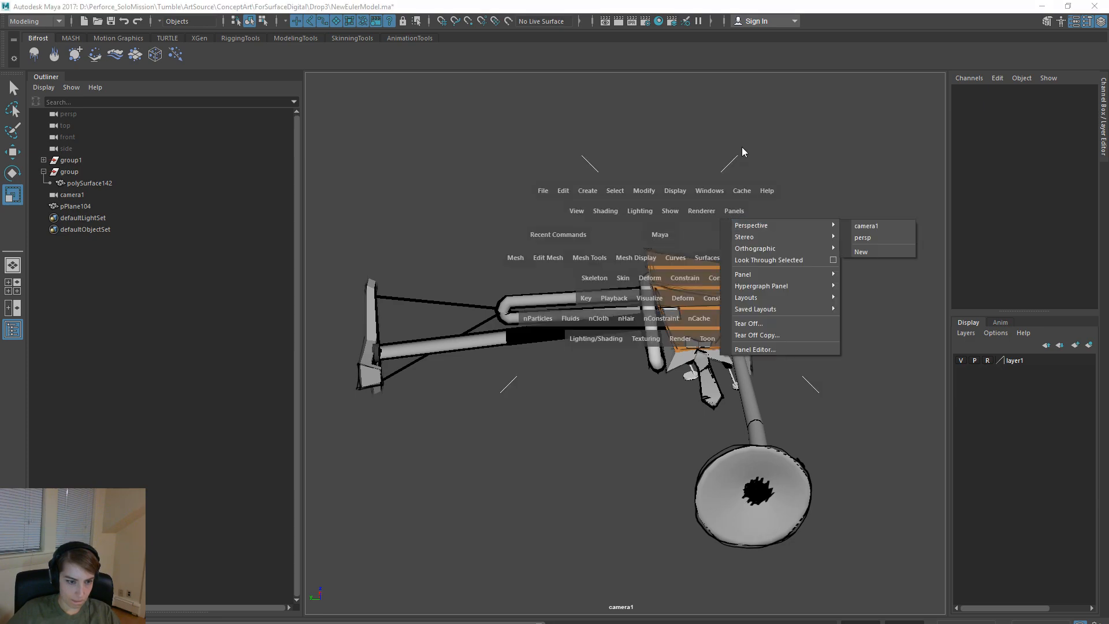
- Move polySurface142, the pair of small rods below the head, to Translate Y -4.901 and Translate Z -69.382
click(692, 376)
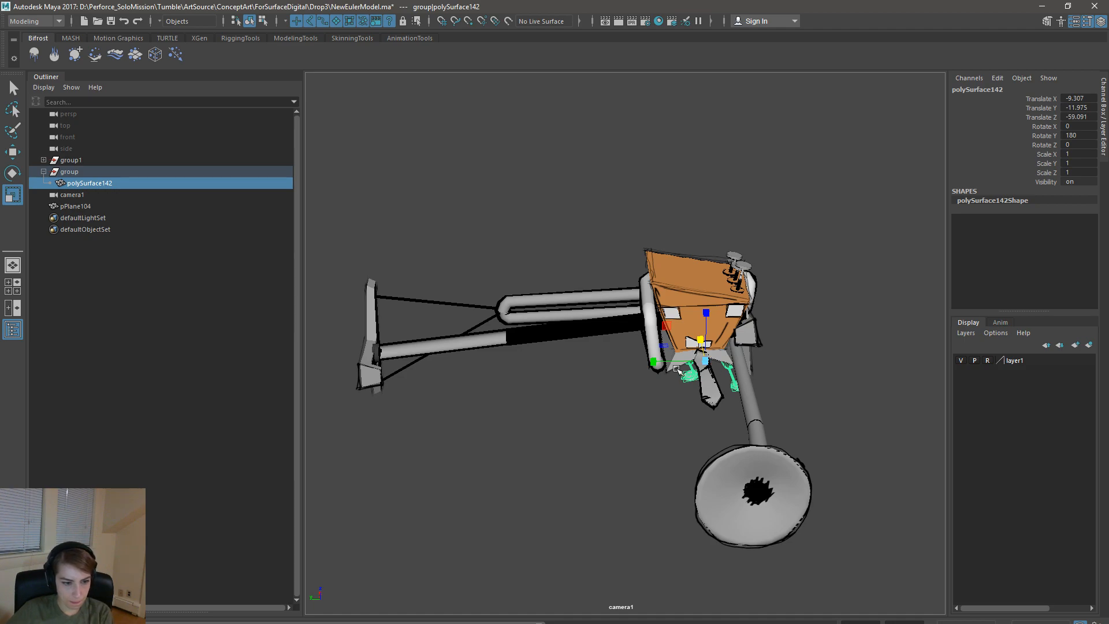
key(w)
drag(674, 370, 677, 363)
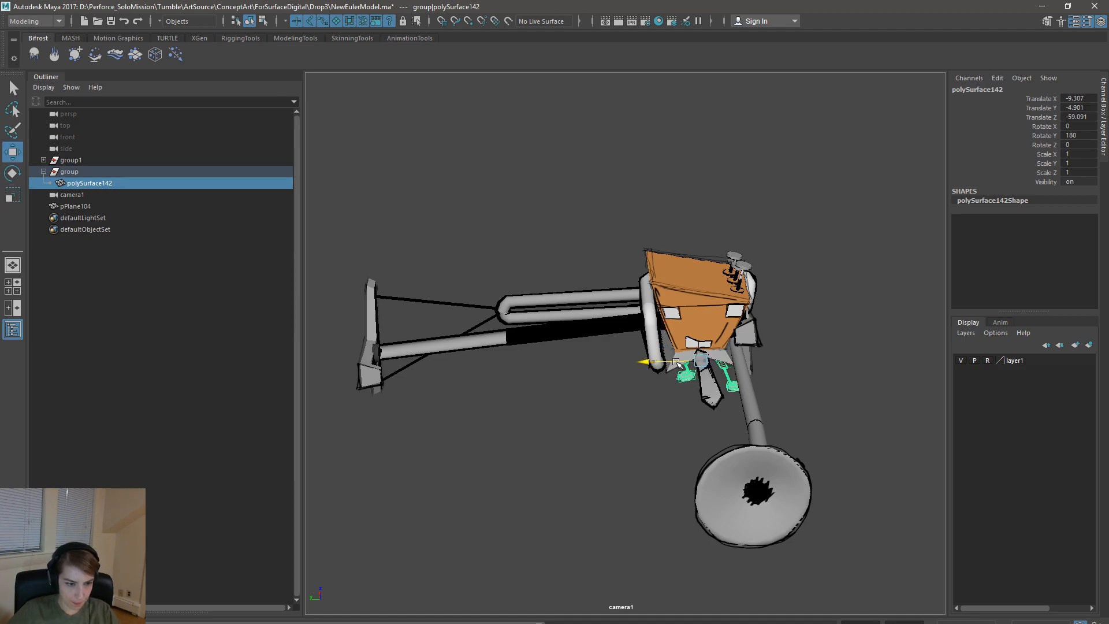
drag(704, 311, 707, 318)
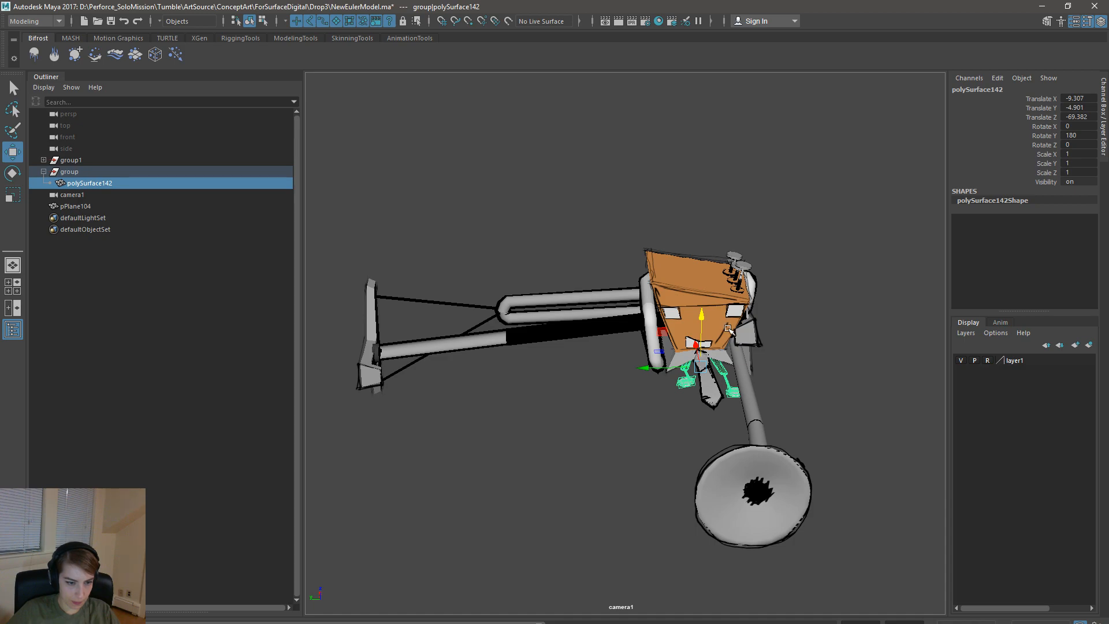
click(711, 401)
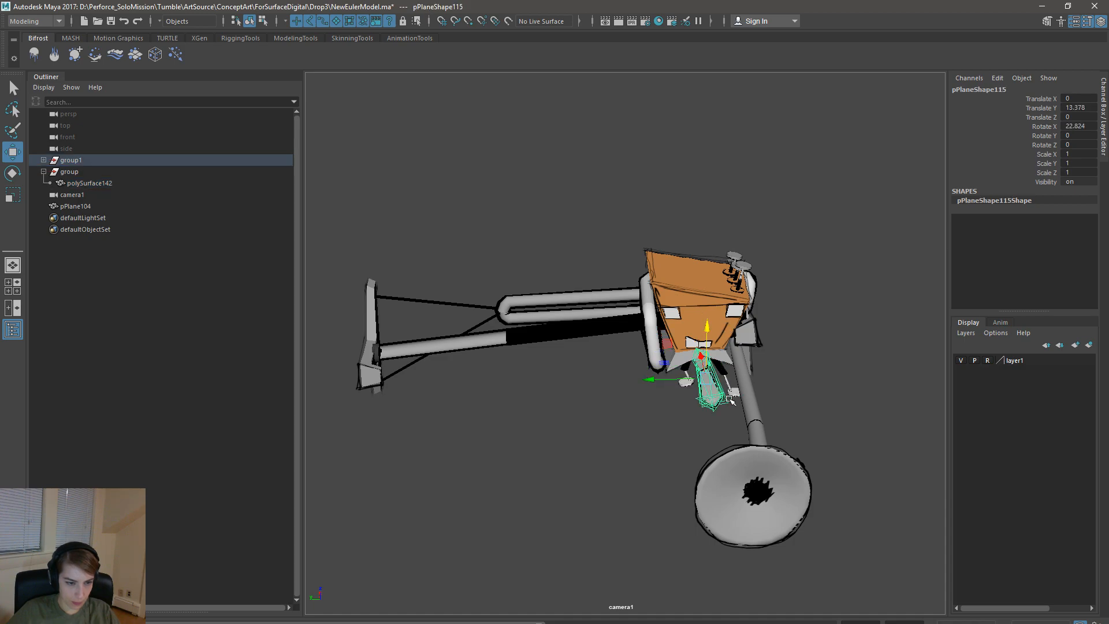
- Select the vertices of polySurface142's rod nearest the horn tube, then shift them sideways and rotate them slightly
click(727, 377)
key(F8)
right_drag(720, 368, 699, 340)
drag(828, 446, 698, 306)
mouse_move(684, 367)
mouse_down()
mouse_move(670, 368)
mouse_move(680, 368)
mouse_up()
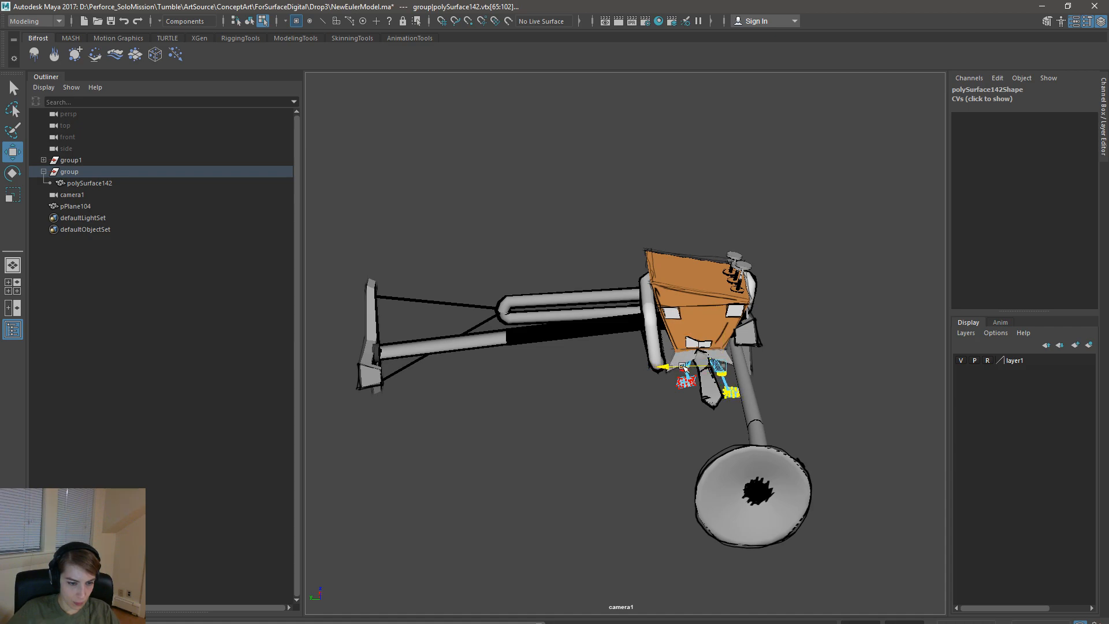
key(e)
drag(744, 327, 730, 327)
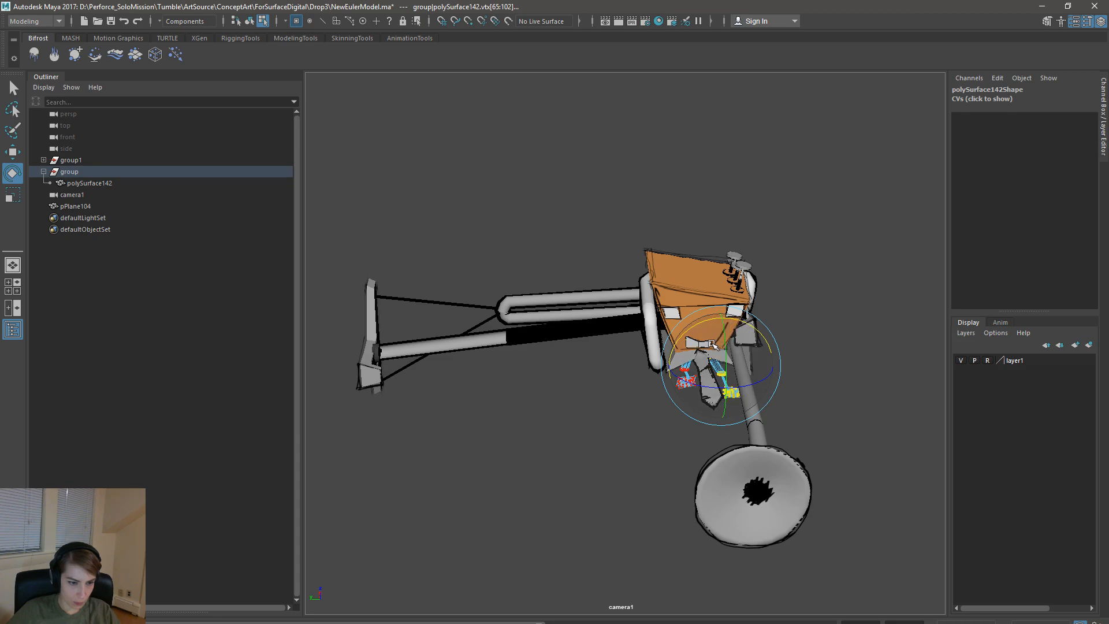
key(w)
drag(716, 364, 686, 373)
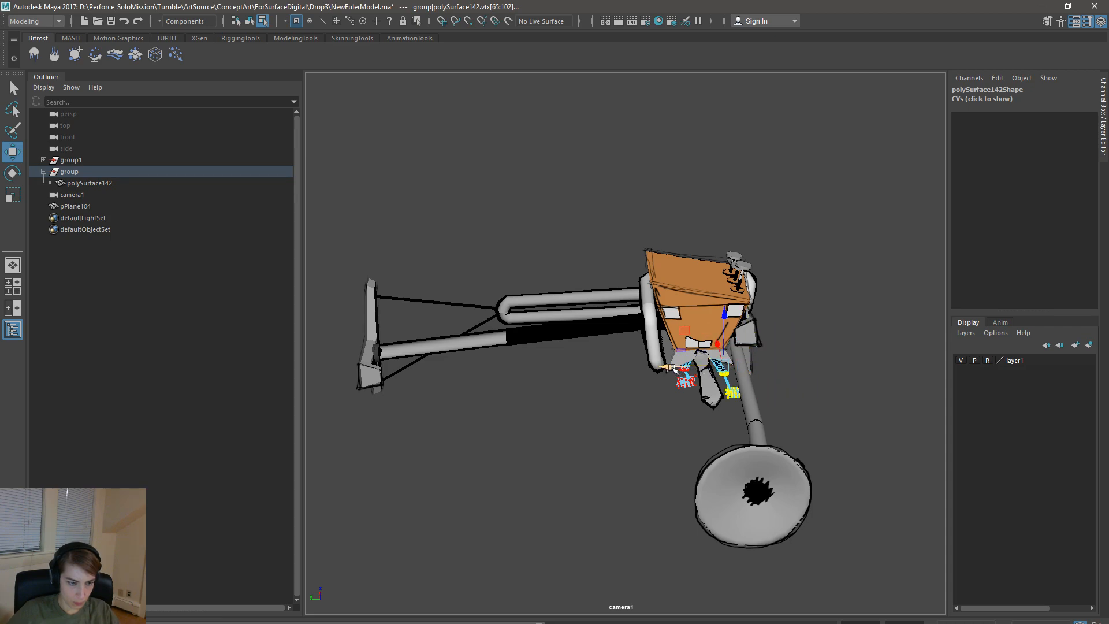
drag(671, 367, 672, 369)
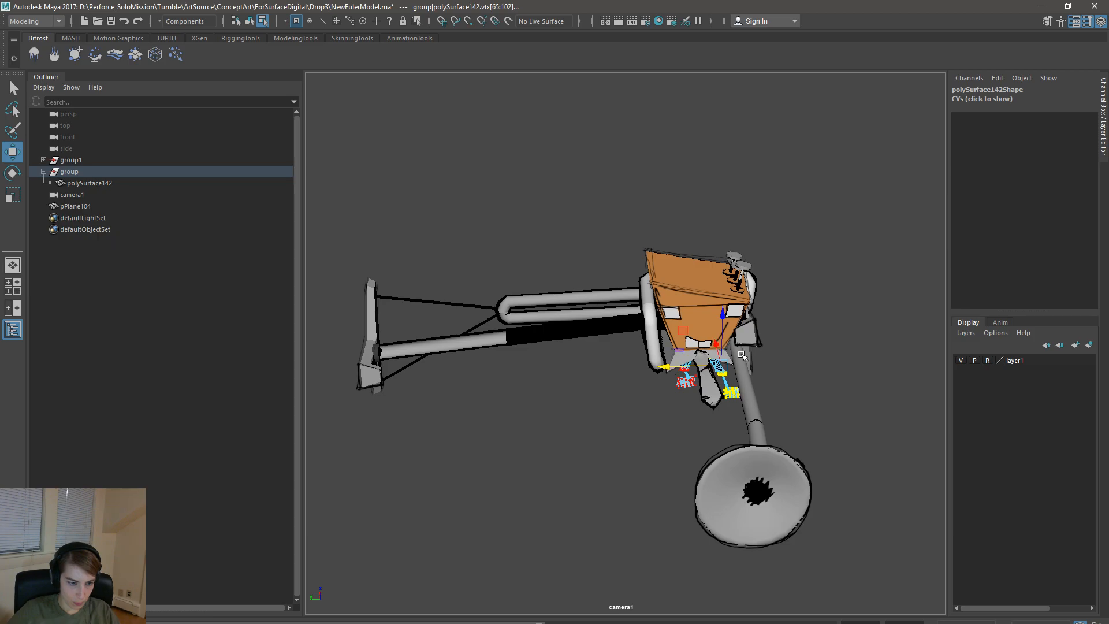
click(751, 285)
click(754, 286)
right_drag(744, 345, 800, 311)
click(758, 283)
click(757, 284)
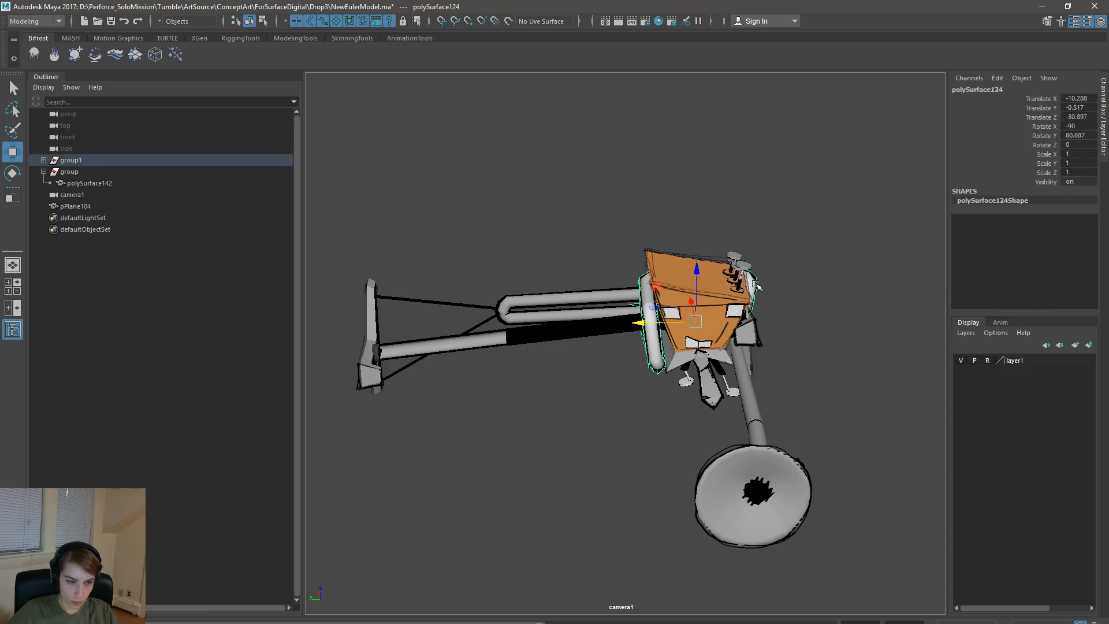
click(262, 21)
drag(706, 222, 835, 367)
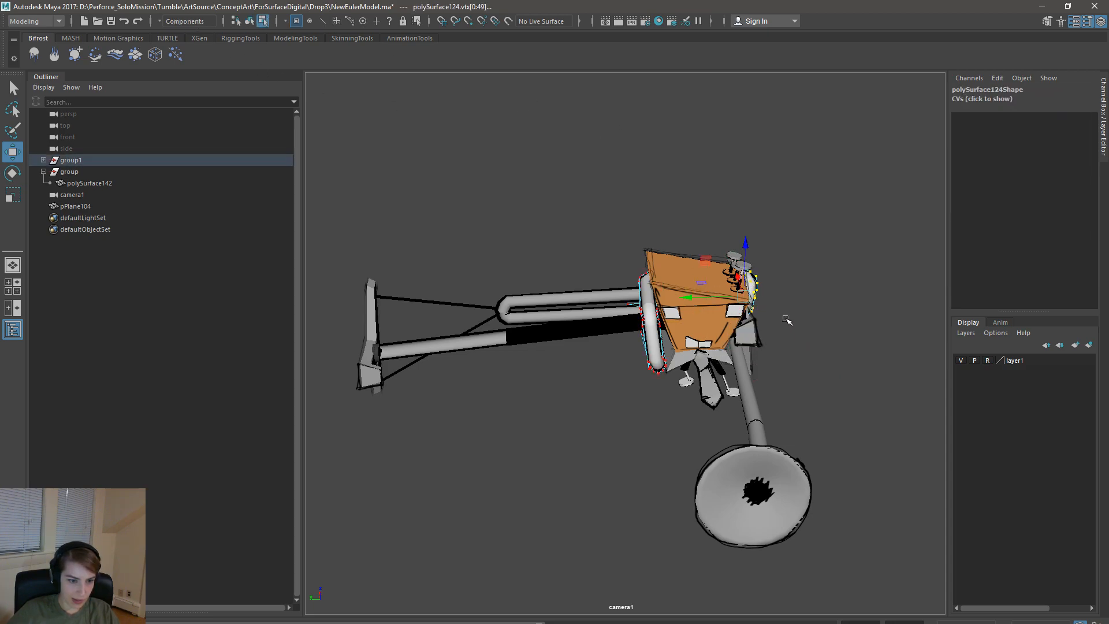
key(ctrl+z)
- Select the vertices of the bent tube showing past the head's valve side and shift them sideways behind the head
right_drag(757, 276, 801, 260)
click(750, 285)
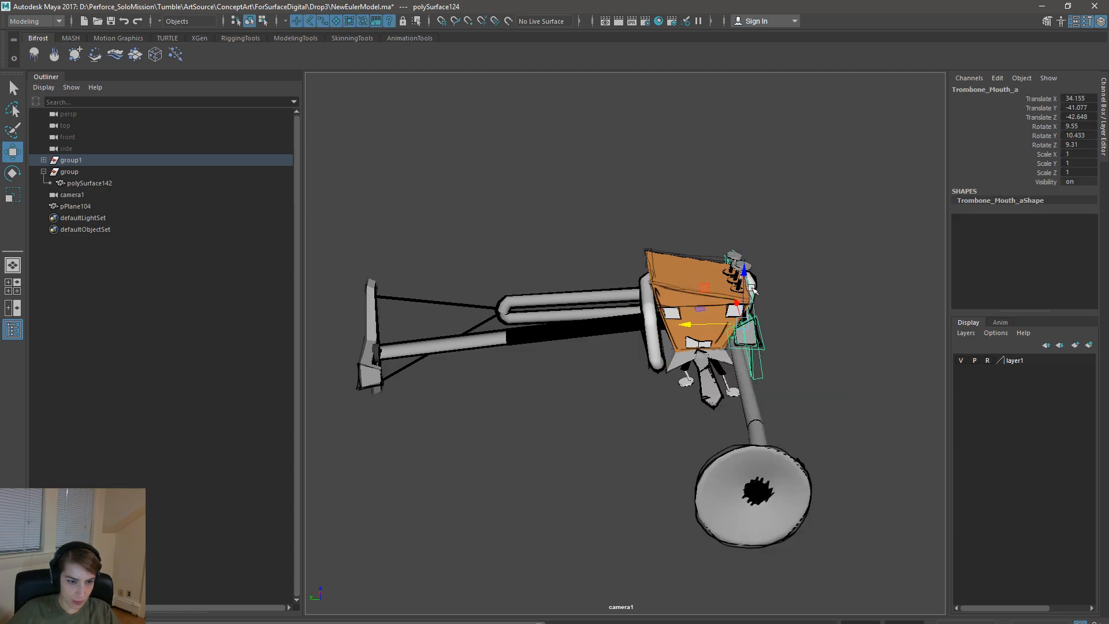
click(757, 284)
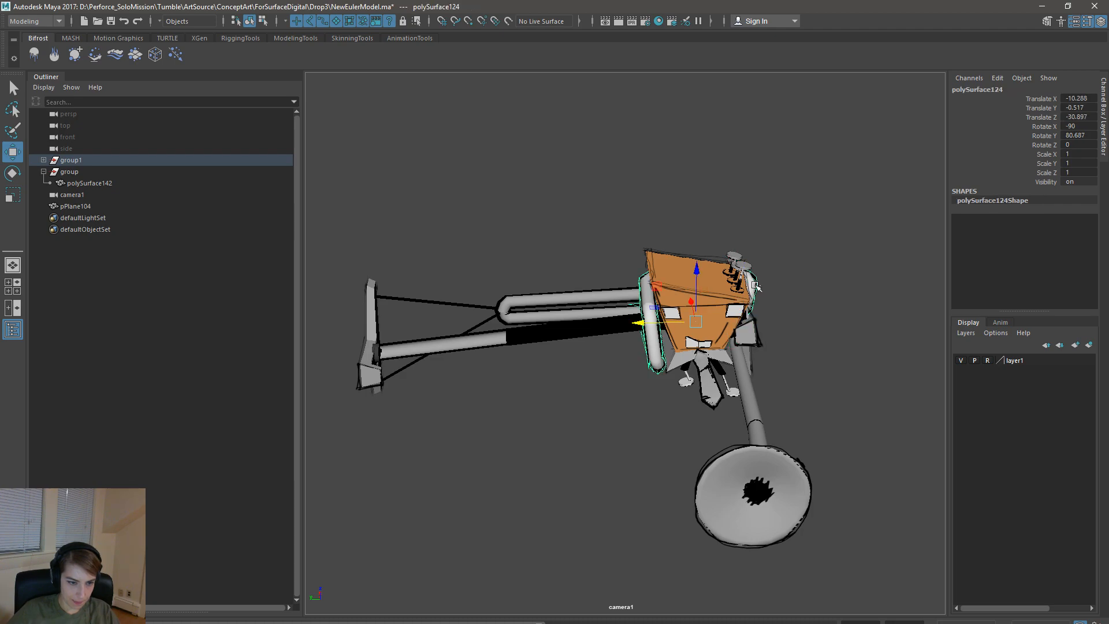
click(263, 20)
drag(874, 392, 707, 222)
drag(700, 300, 758, 298)
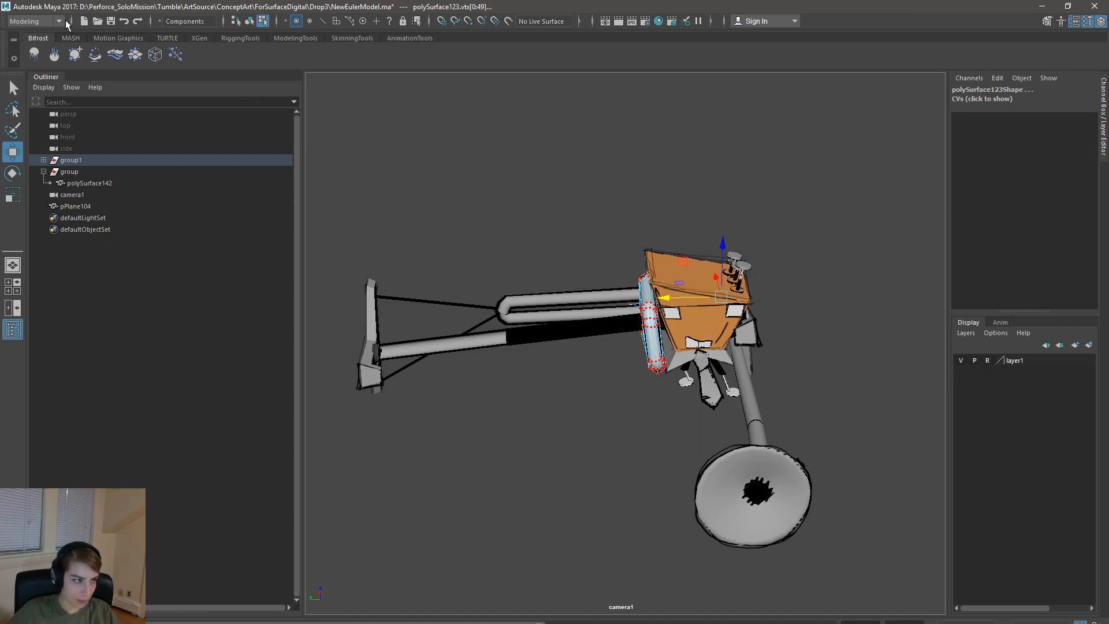
click(249, 21)
click(561, 148)
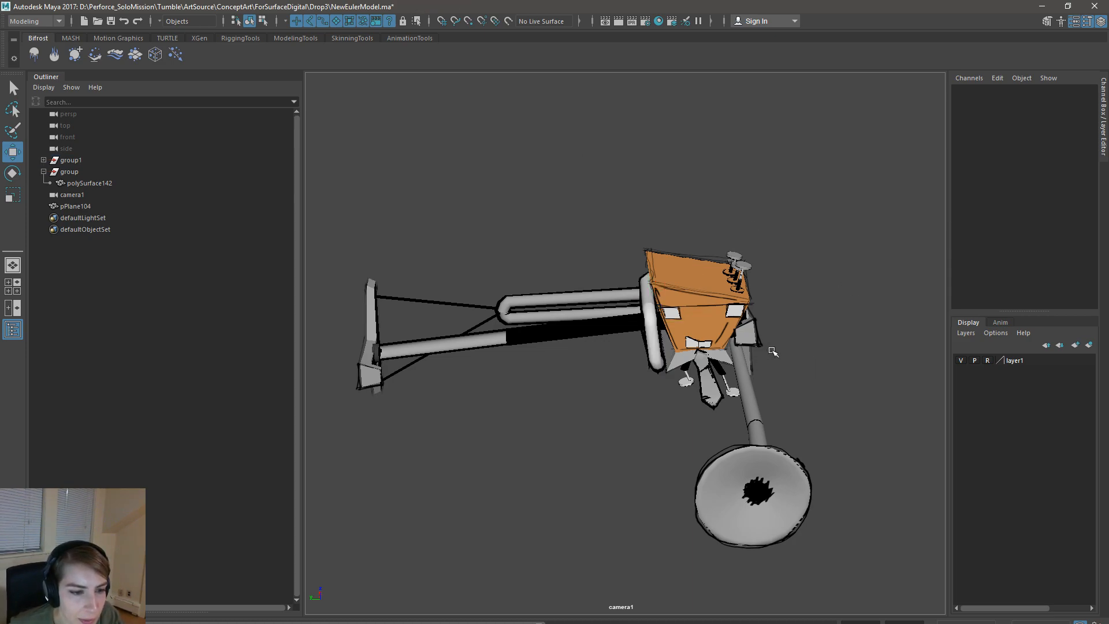
- Orbit camera1 slightly so the horn swings outward, and shift polySurface142 along Y toward the horn tube
alt+drag(778, 334, 787, 335)
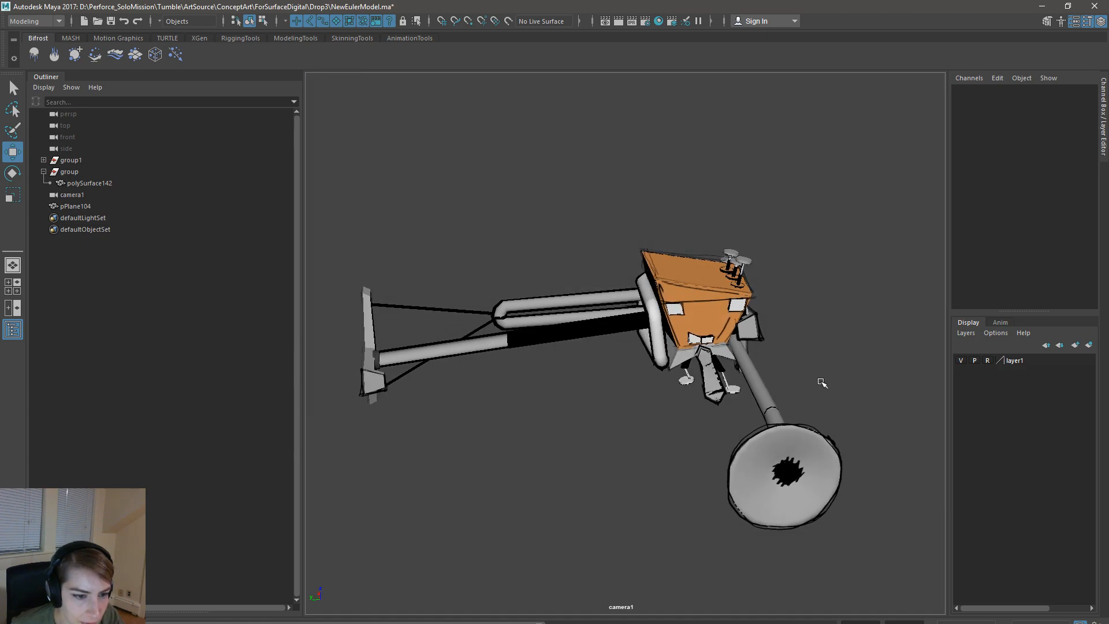
alt+drag(788, 403, 786, 399)
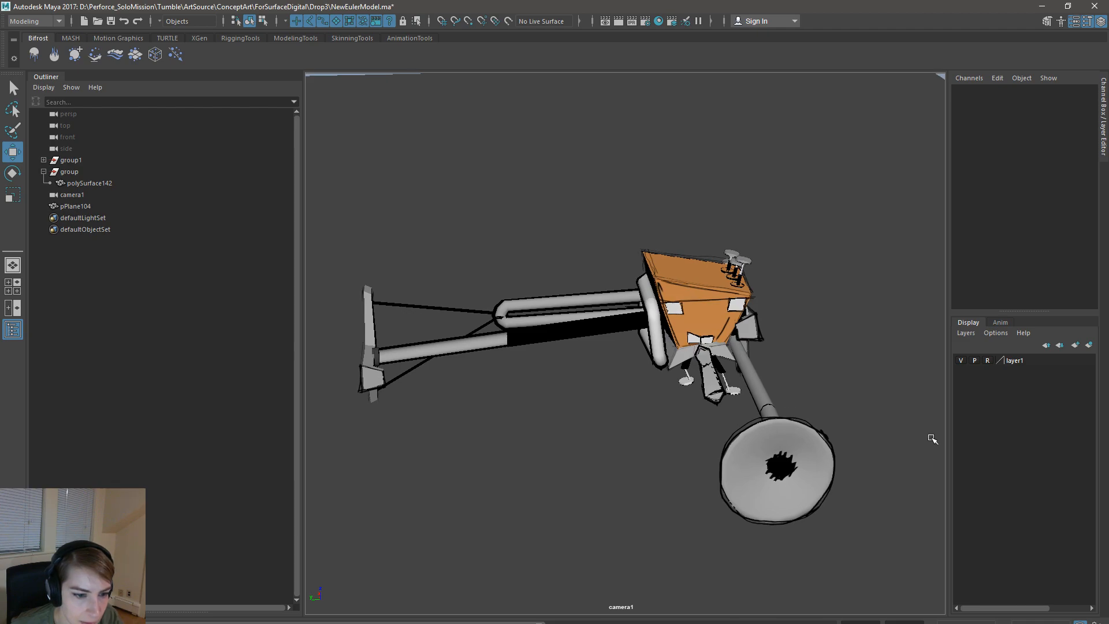
click(735, 394)
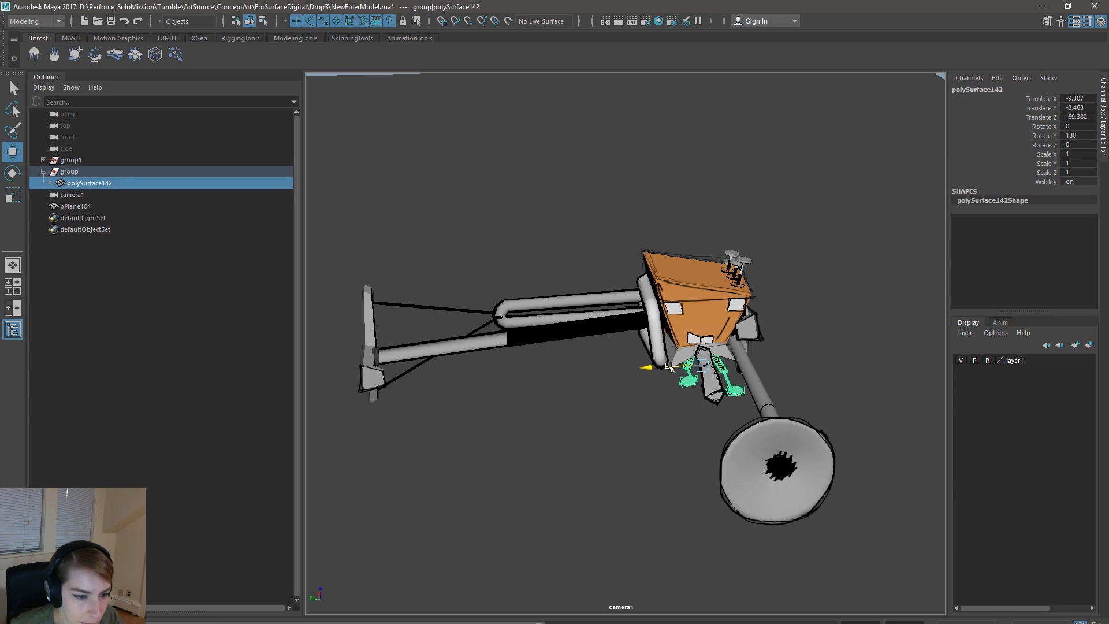
click(884, 304)
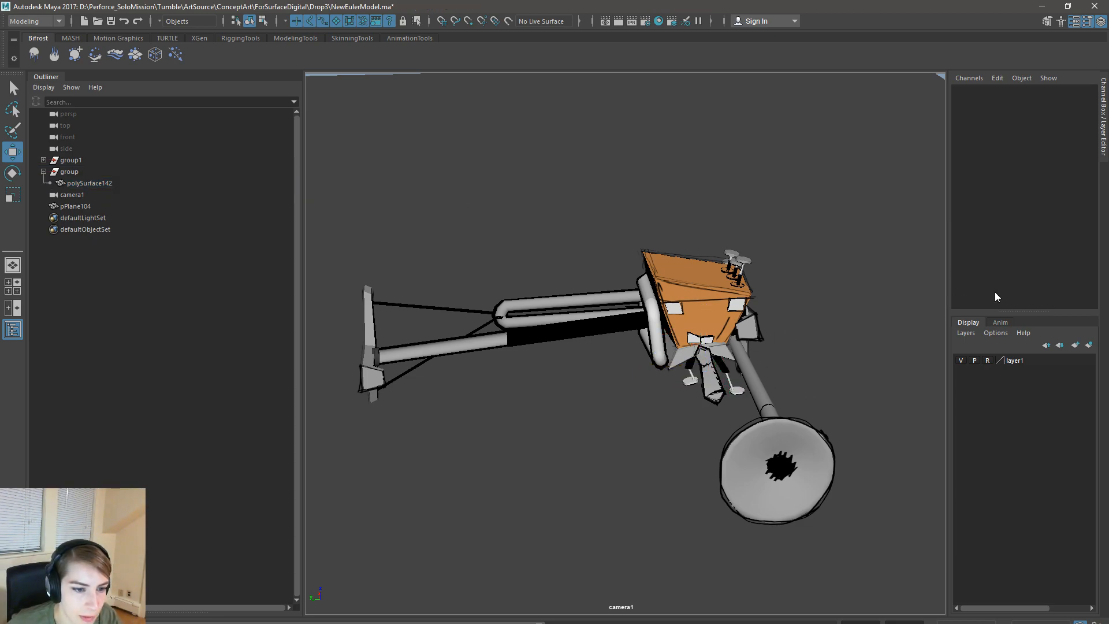
- Try moving and rotating Trombone_Mouth_a beside the head, undoing each change
click(747, 335)
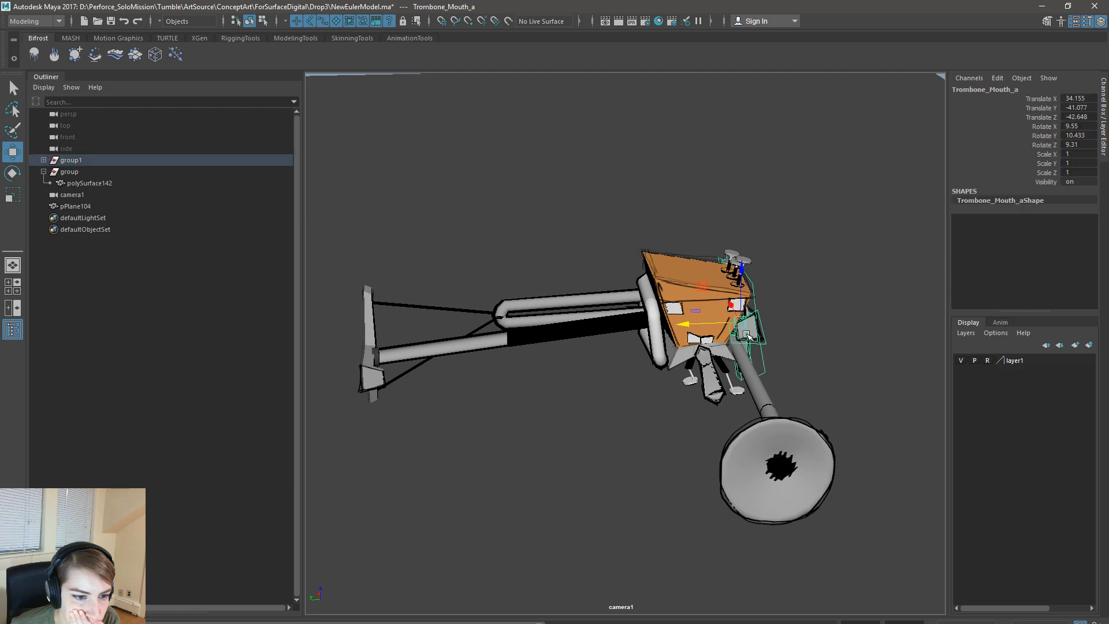
drag(696, 322, 757, 321)
key(ctrl+z)
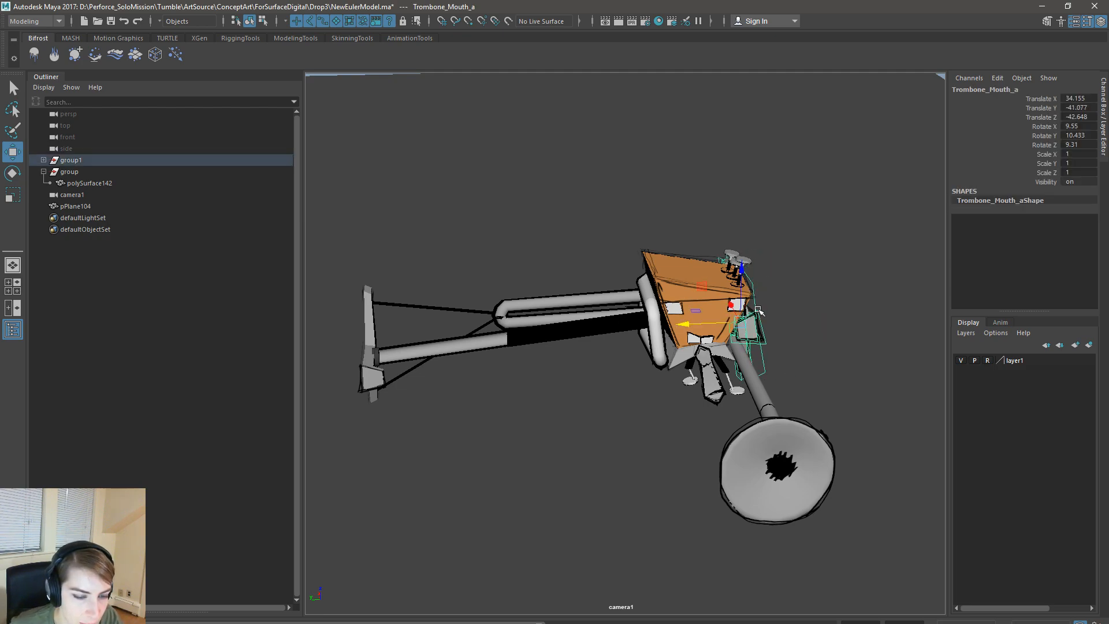
click(718, 296)
key(ctrl+z)
mouse_move(742, 275)
mouse_down()
mouse_move(743, 286)
mouse_move(743, 275)
mouse_up()
key(e)
drag(750, 313, 757, 325)
key(ctrl+z)
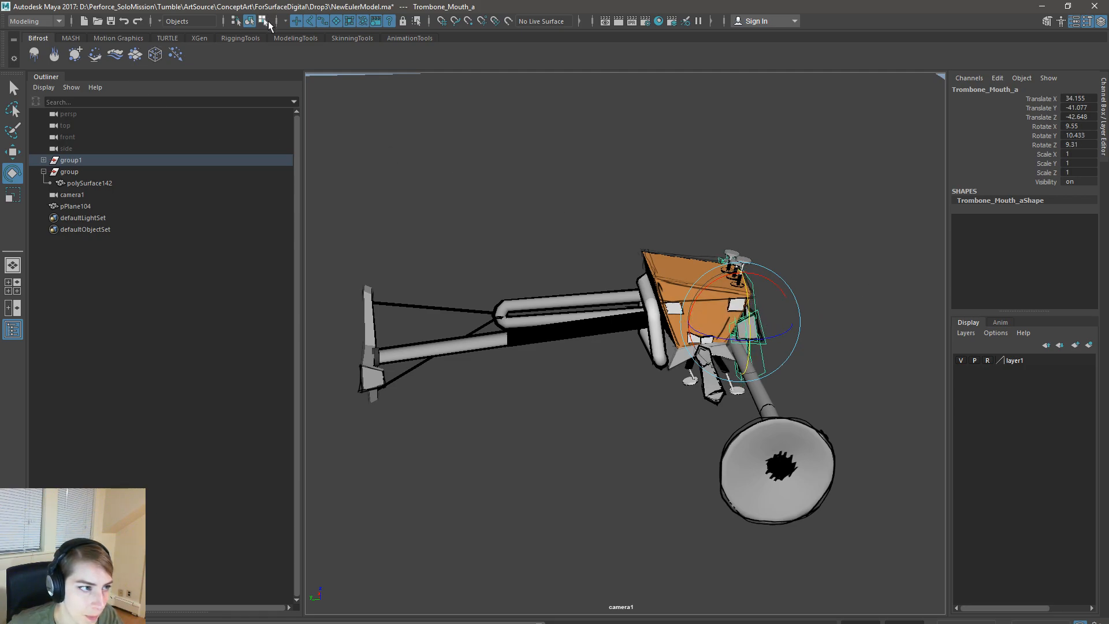
- Select the upper and then the lower vertices of Trombone_Mouth_a, and return to object selection
click(263, 22)
drag(628, 196, 780, 296)
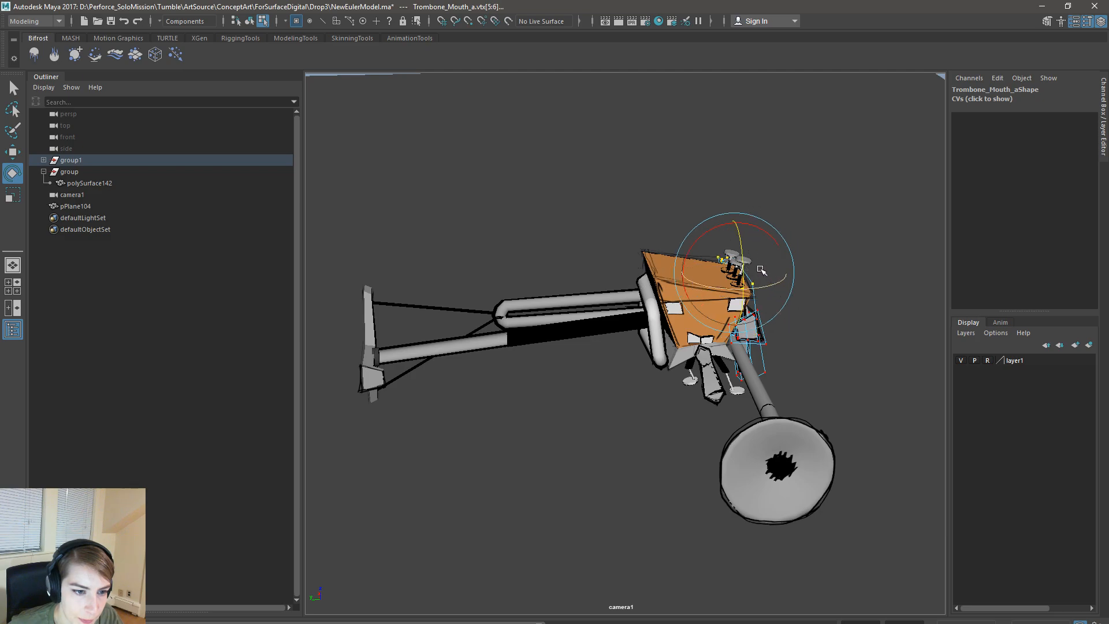
key(w)
drag(814, 399, 744, 340)
right_drag(743, 336, 778, 310)
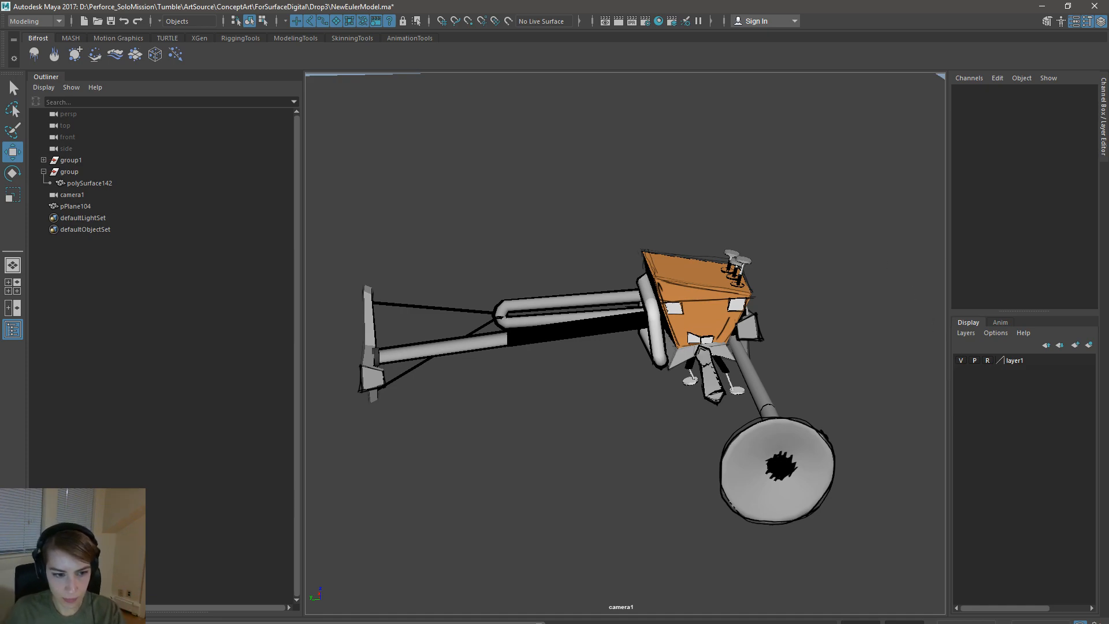
- Switch to Photoshop and paste the new capture of the Maya viewport into Untitled-3
key(alt+Tab)
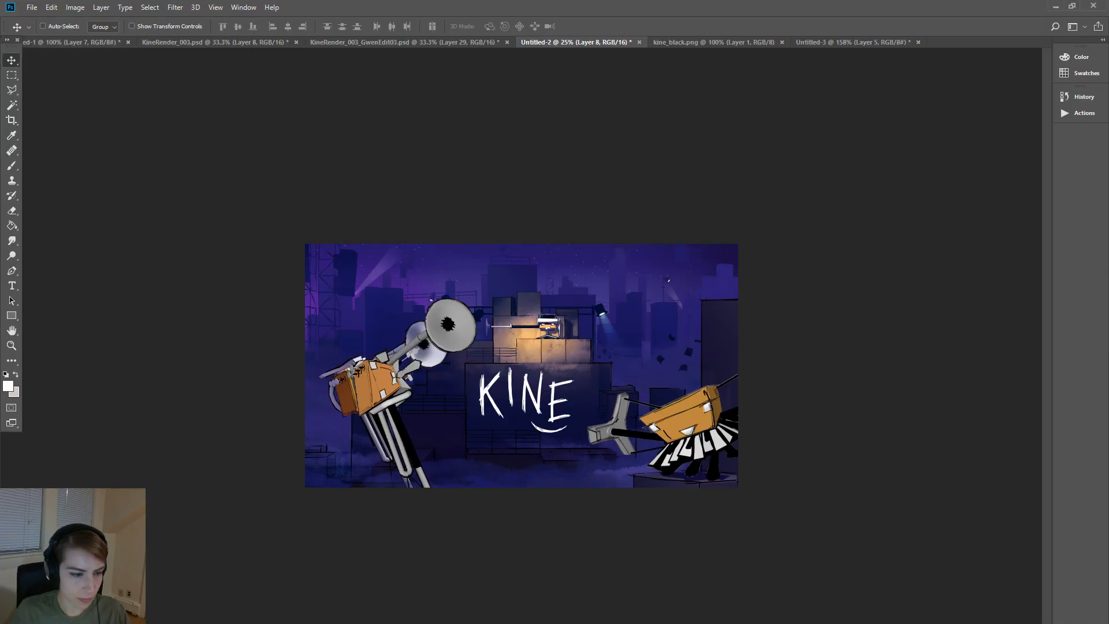
click(838, 42)
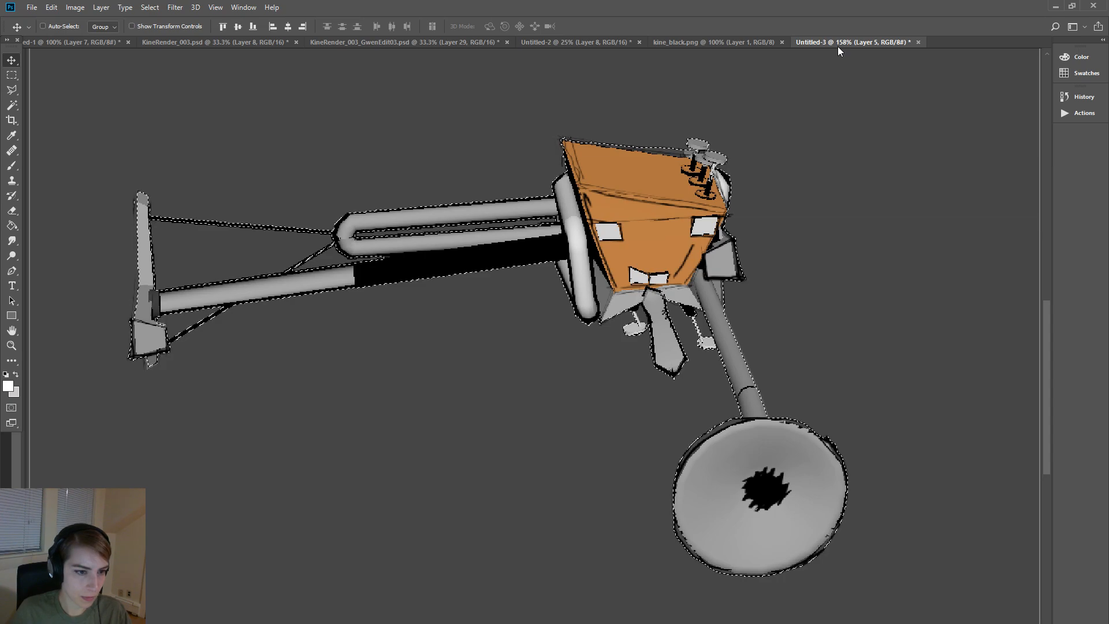
key(ctrl+v)
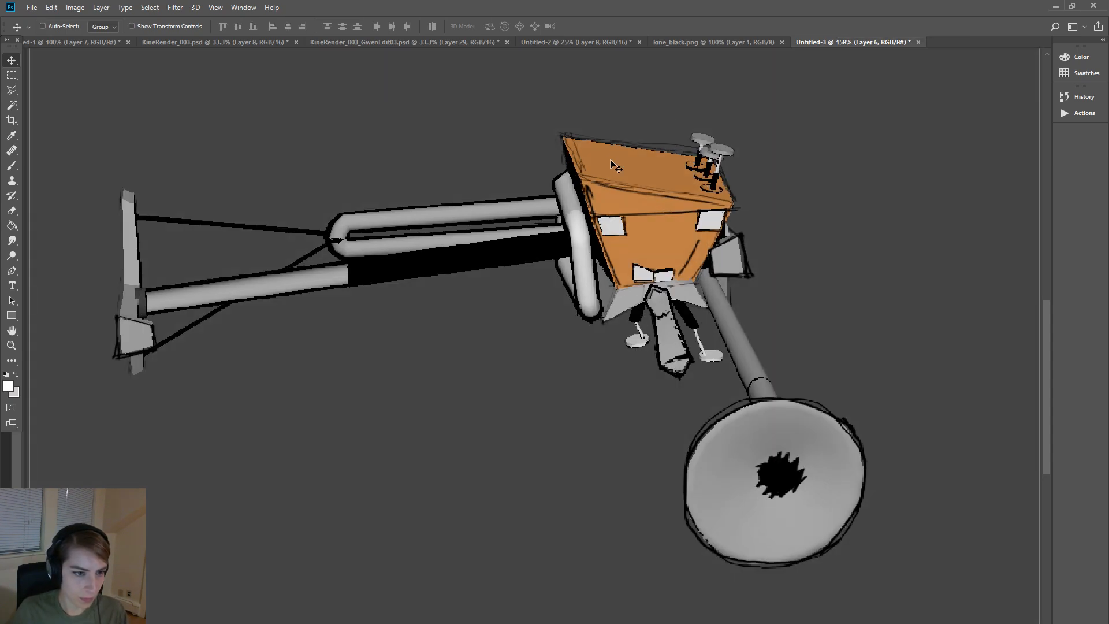
- Draw a polygonal lasso selection loosely around the whole Euler model in the pasted capture
click(12, 90)
click(71, 137)
click(110, 490)
click(618, 379)
click(684, 598)
click(907, 617)
click(946, 303)
click(695, 82)
click(317, 55)
click(71, 137)
- Subtract the grey background around Euler and in the gaps between its strings and slide tubes using the Magic Wand
click(12, 104)
click(288, 150)
click(212, 239)
click(173, 319)
click(325, 263)
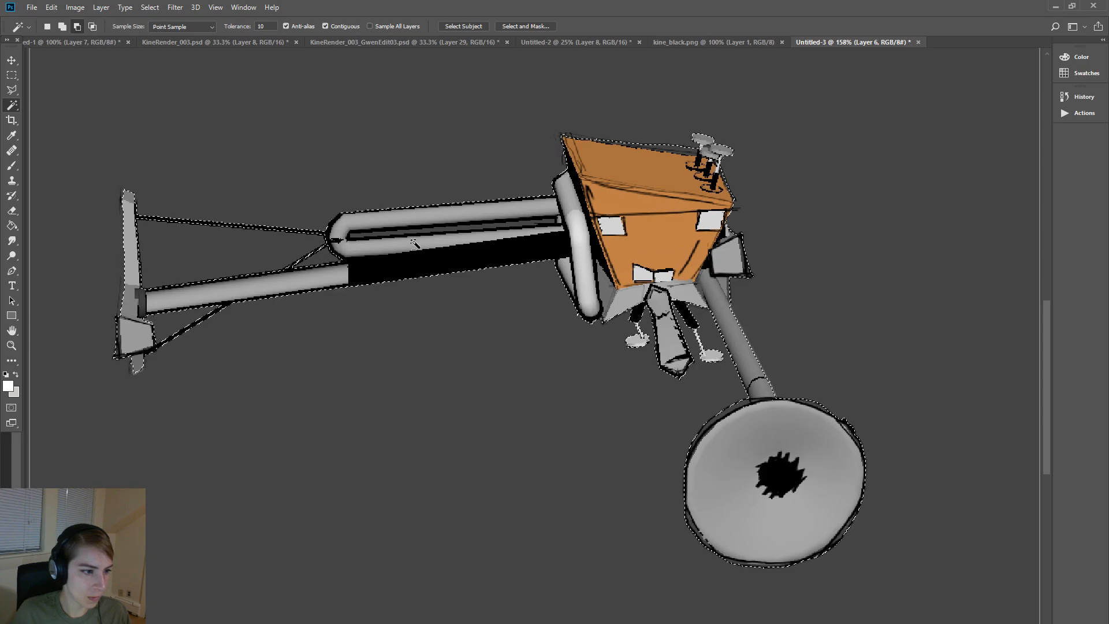
click(422, 234)
key(ctrl+z)
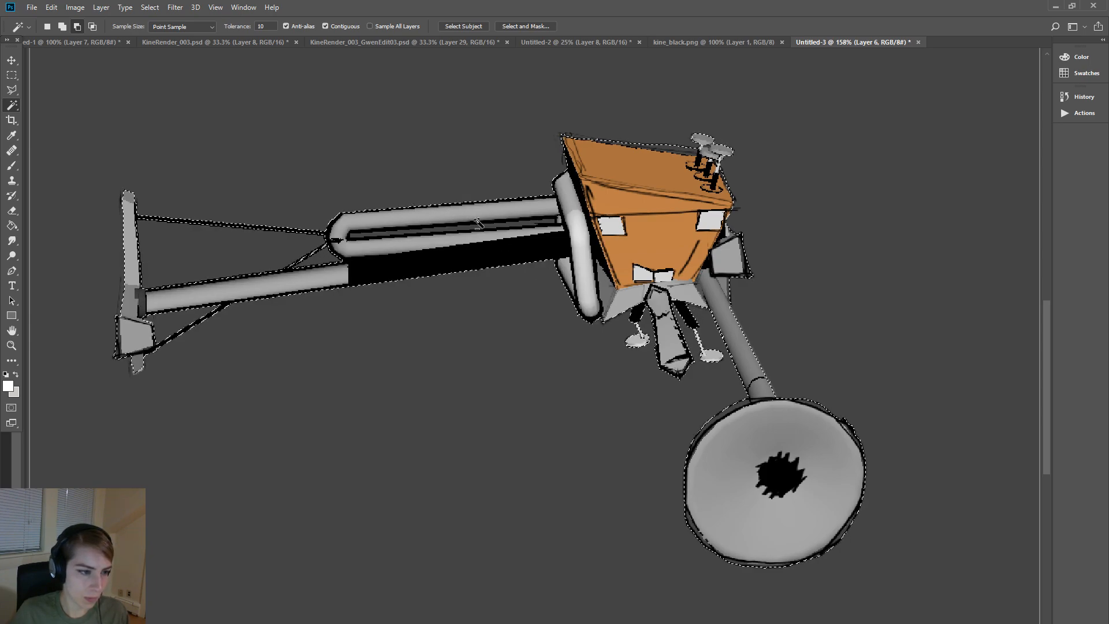
click(518, 225)
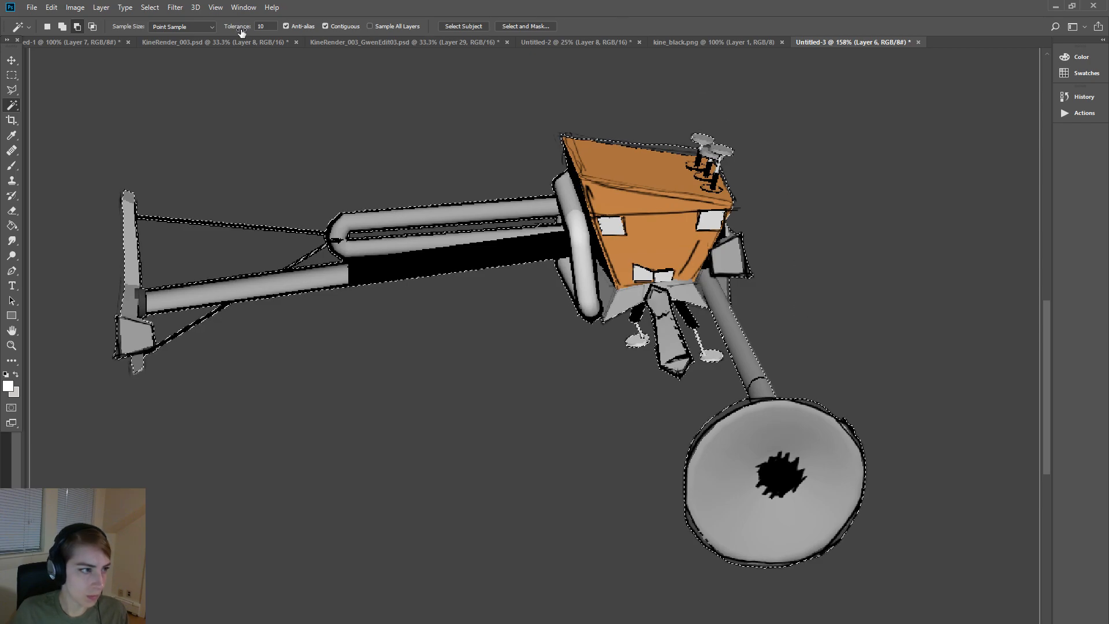
- Paste the Euler cutout into KineRender_003_GwenEdit03.psd
click(174, 42)
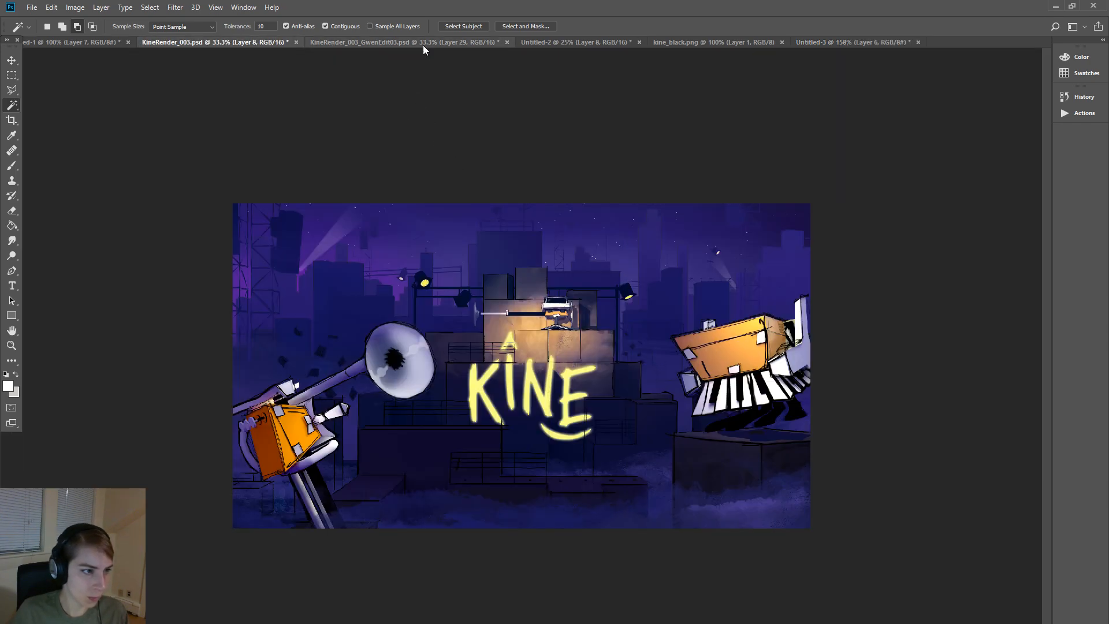
click(445, 41)
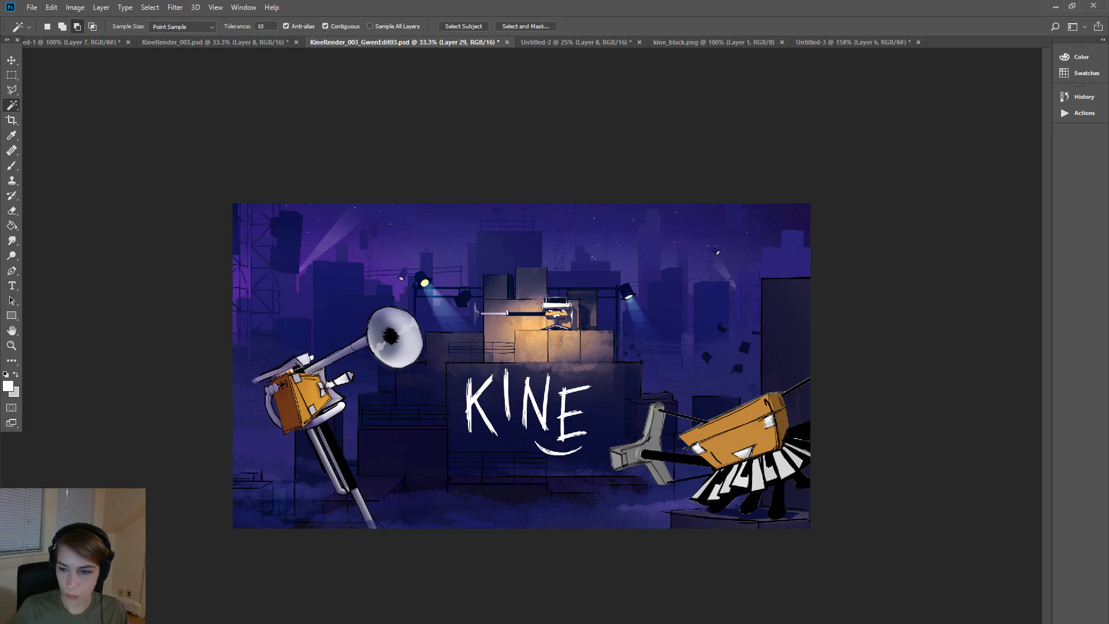
key(ctrl+v)
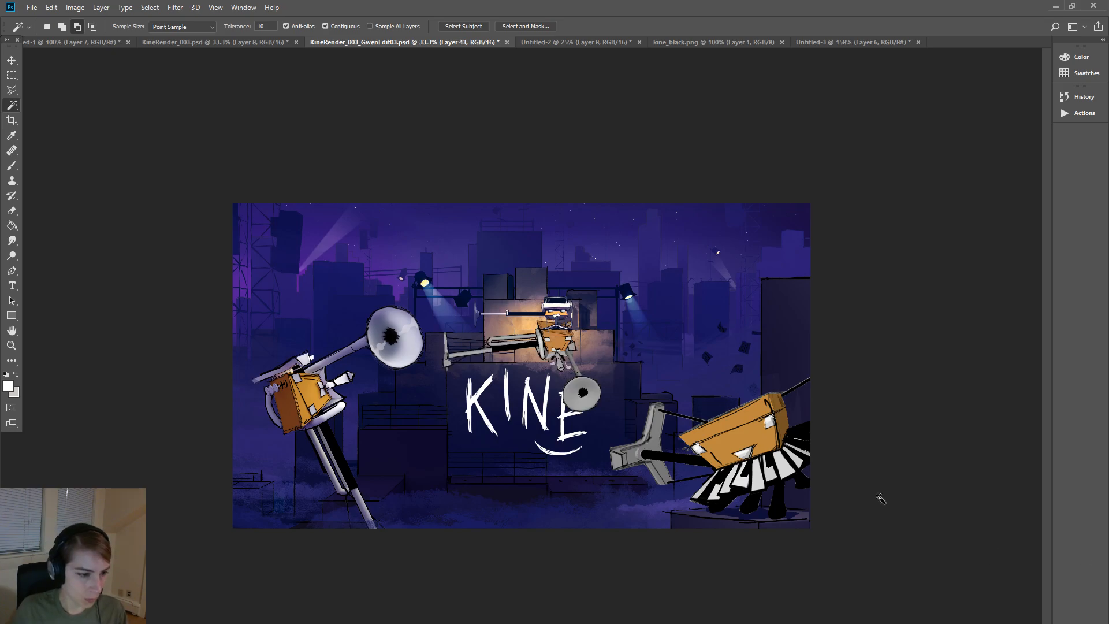
- Scale the cutout to 179.93%, rotate it to -99.57° and fit it over the painted Euler, then apply the transformation
key(ctrl+t)
drag(608, 296, 392, 245)
drag(492, 336, 307, 383)
shift+drag(394, 484, 494, 578)
drag(327, 421, 308, 404)
drag(461, 270, 426, 255)
drag(264, 384, 276, 373)
drag(408, 265, 415, 275)
mouse_move(322, 380)
mouse_down()
mouse_move(277, 389)
mouse_move(317, 388)
mouse_up()
drag(428, 273, 442, 276)
drag(294, 406, 285, 406)
drag(411, 294, 417, 295)
drag(404, 334, 397, 327)
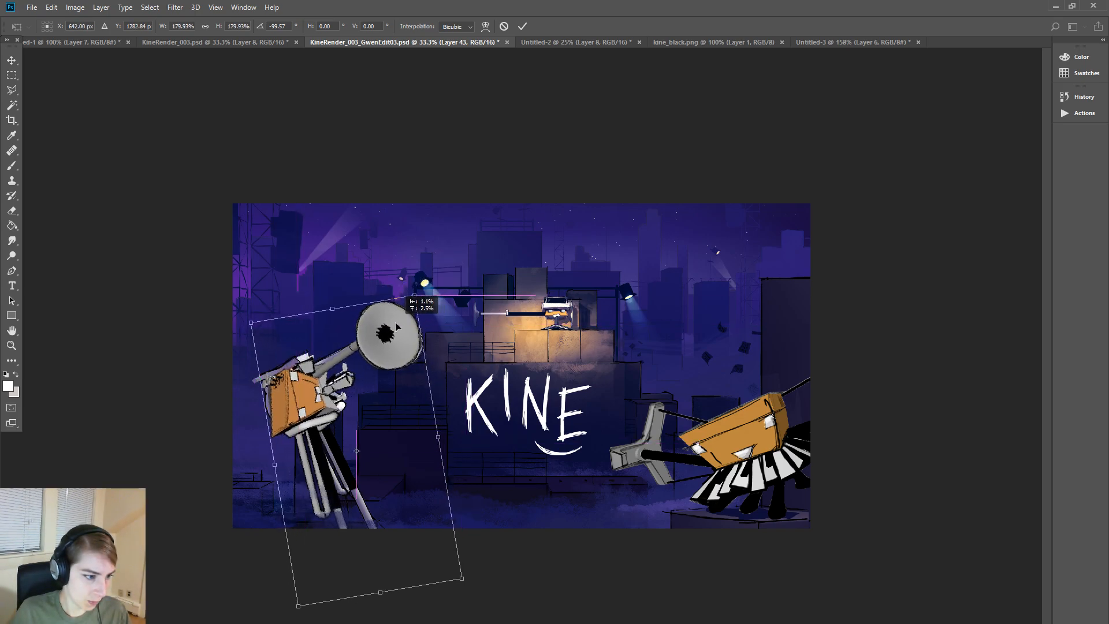
click(15, 58)
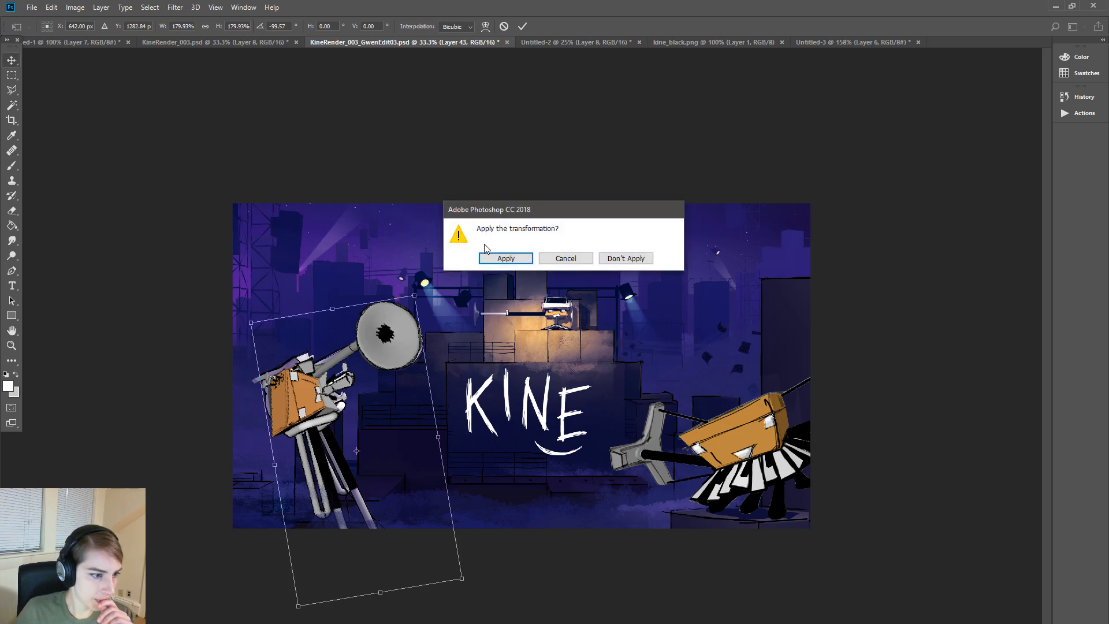
click(505, 257)
- Nudge the cutout slightly toward the logo and hide the painted Euler, comparing the illustration with and without it
drag(298, 398, 302, 397)
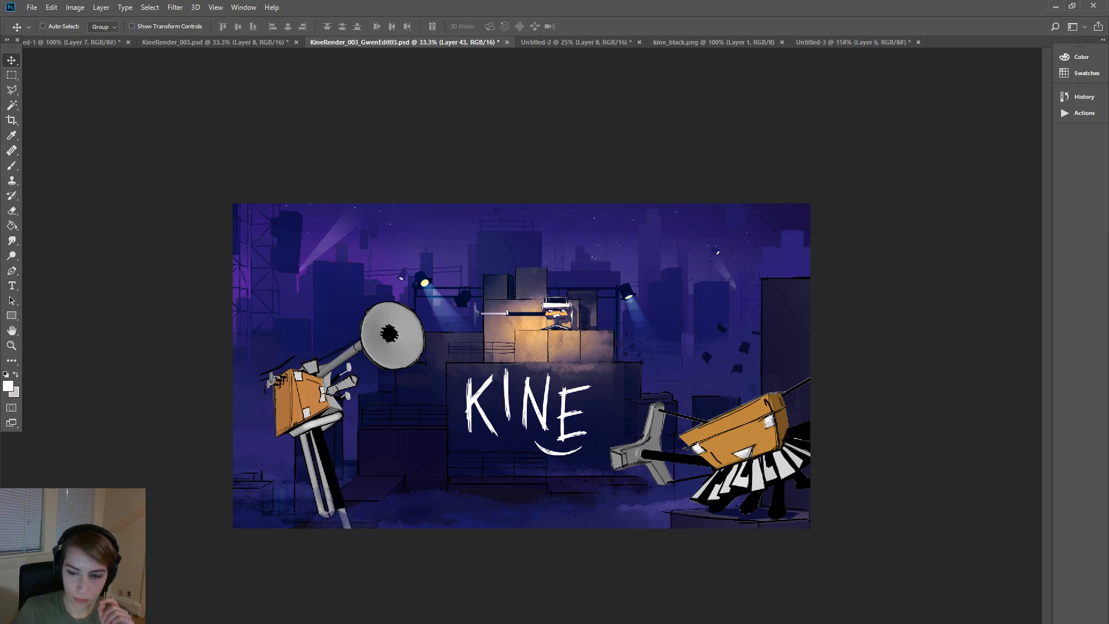
key(ctrl+z)
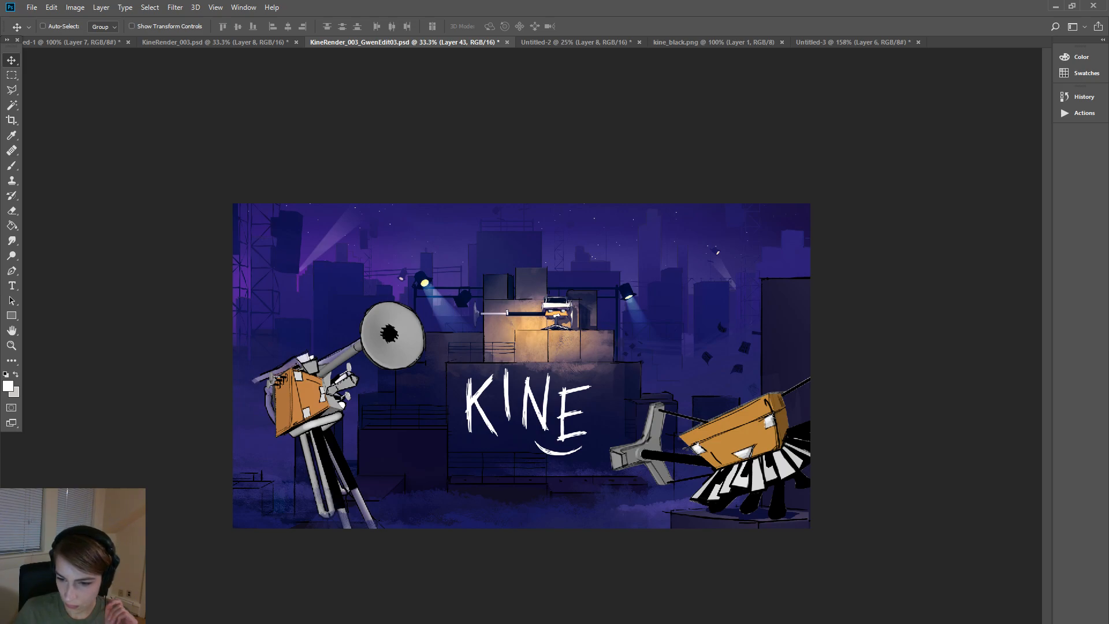
key(ctrl+z)
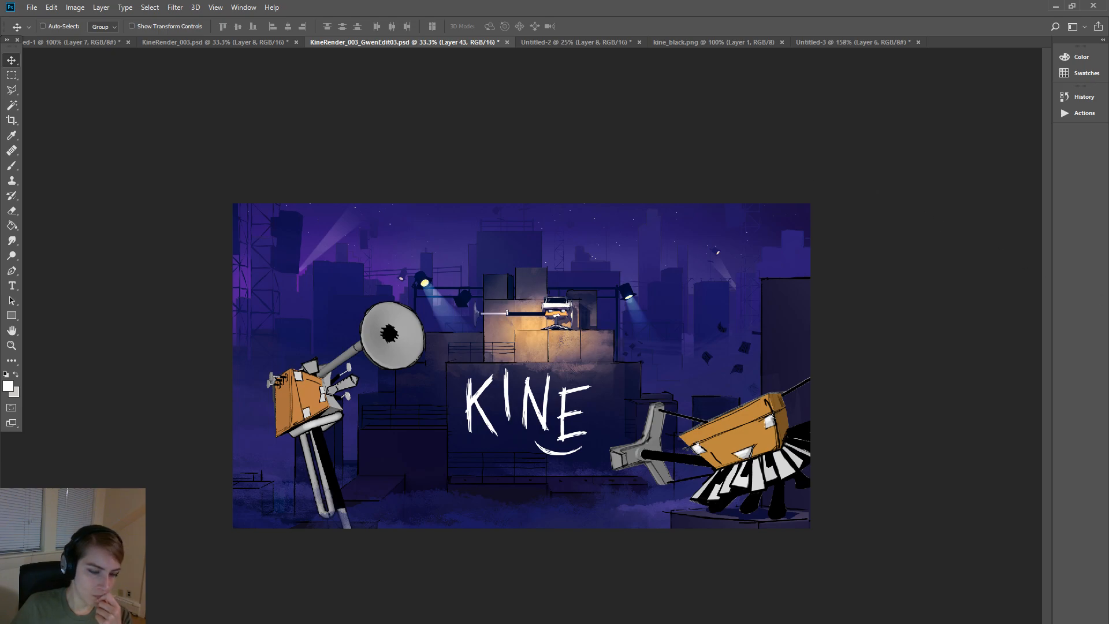
- Select the whole canvas of the updated illustration and switch to the Untitled-2 document
key(ctrl+plus)
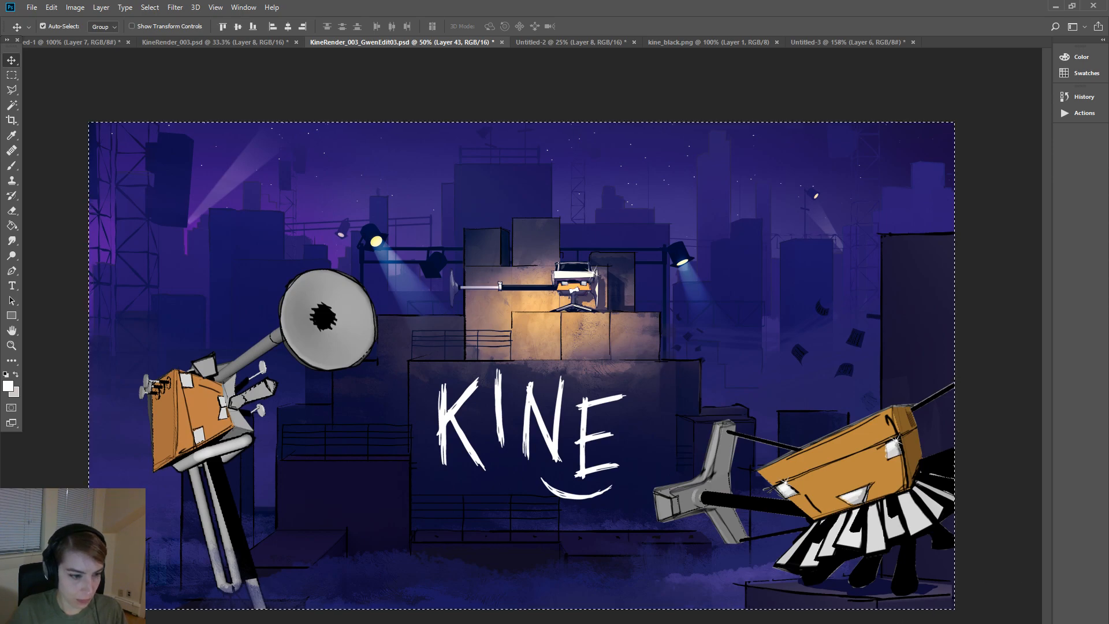
click(834, 43)
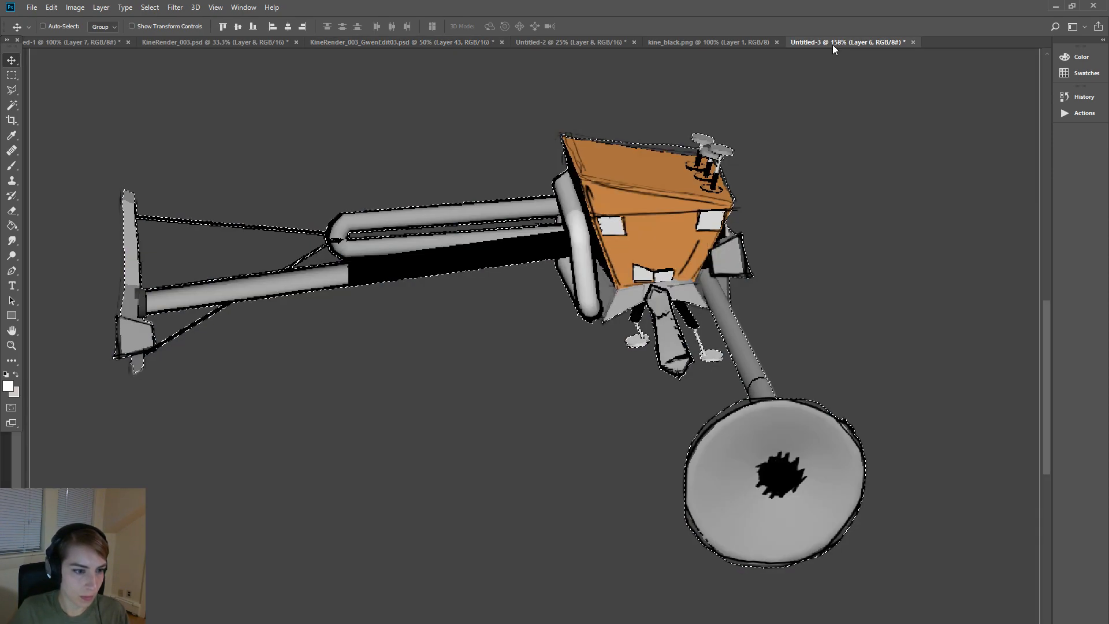
click(725, 43)
click(555, 42)
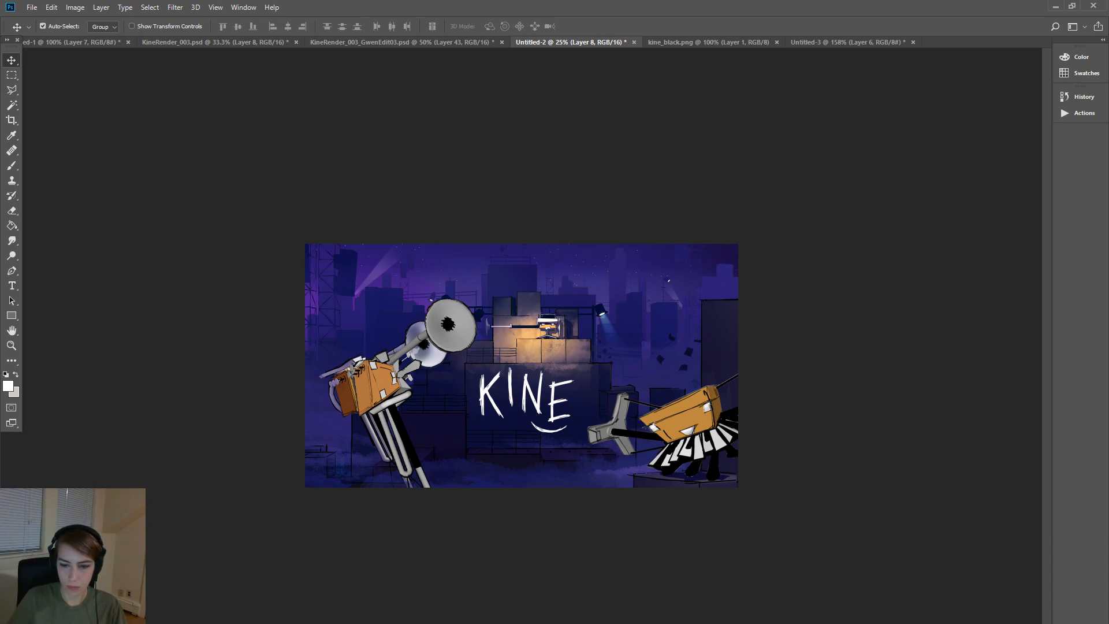
- Step Untitled-2 back to the painted Euler, add the updated illustration as a layer, and compare the two versions
key(ctrl+alt+z)
key(ctrl+alt+z)
key(ctrl+alt+z)
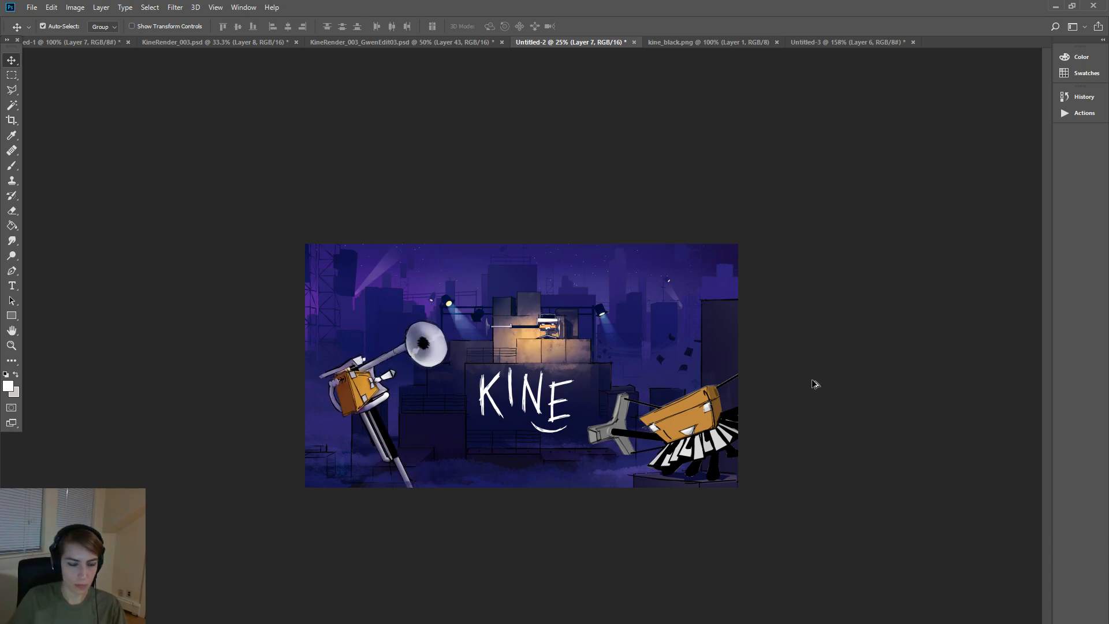
key(ctrl+shift+z)
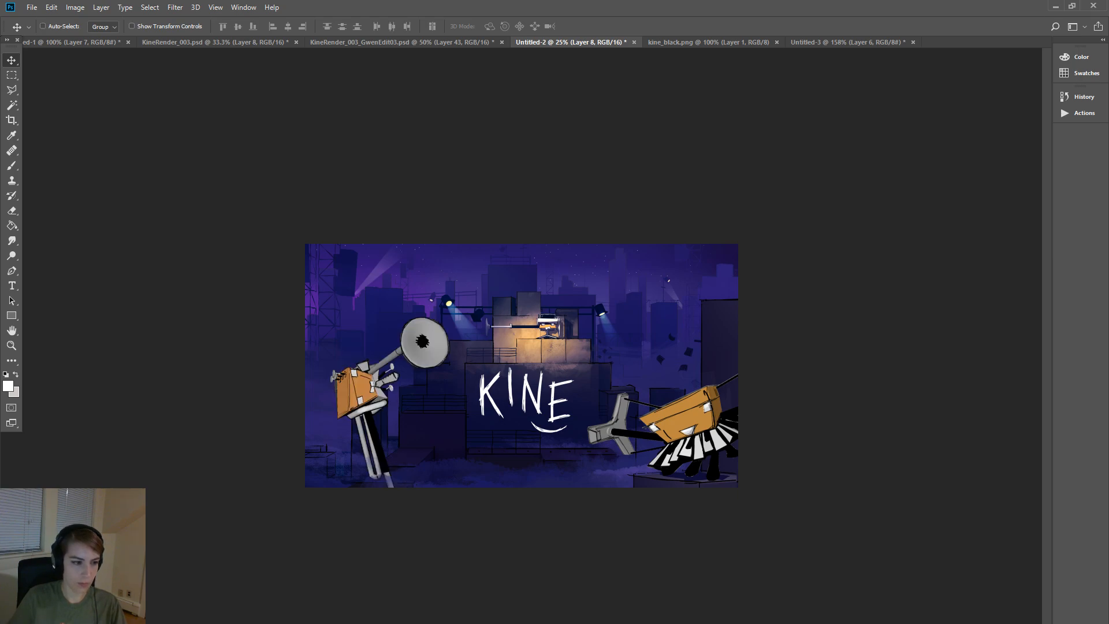
key(ctrl+shift+z)
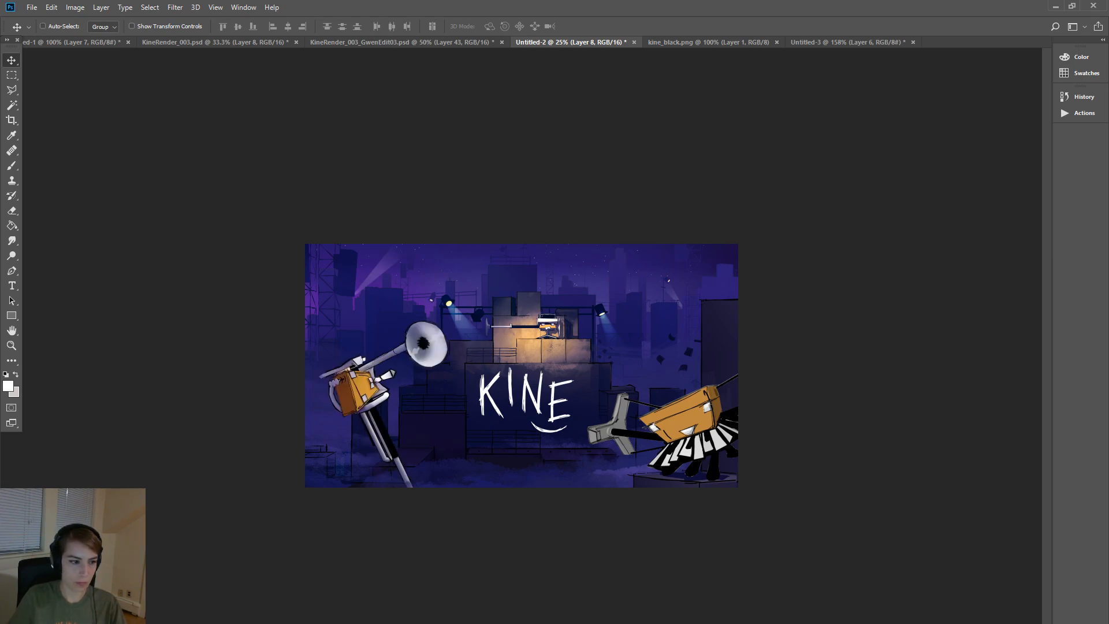
- Alternate between the last two history states in Untitled-2 to compare the Euler cutout with the painted Euler
key(ctrl+alt+z)
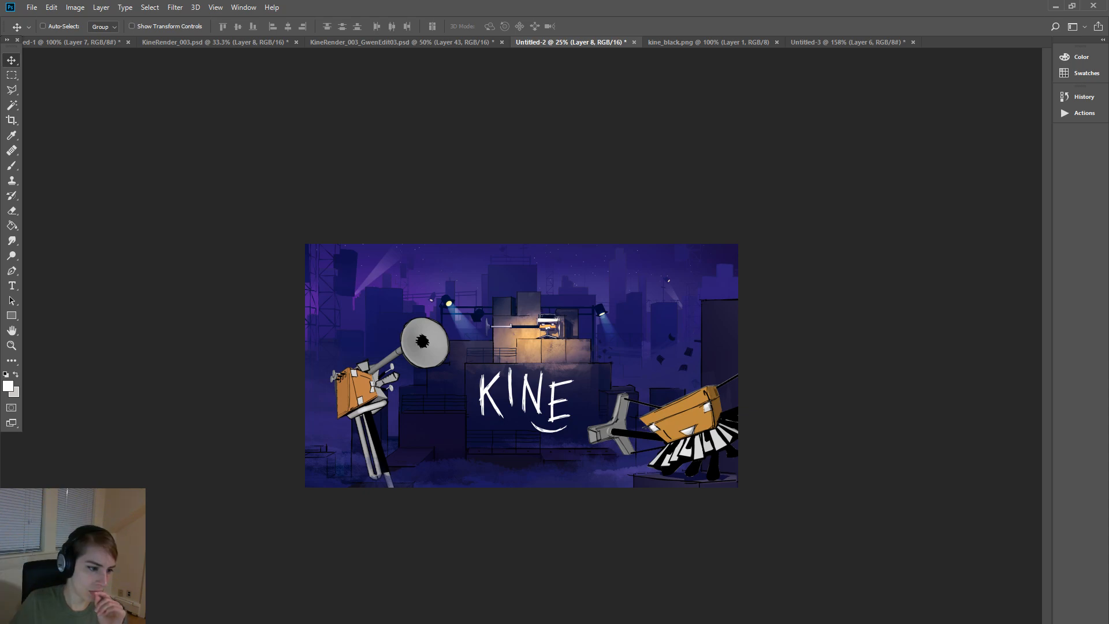
key(ctrl+shift+z)
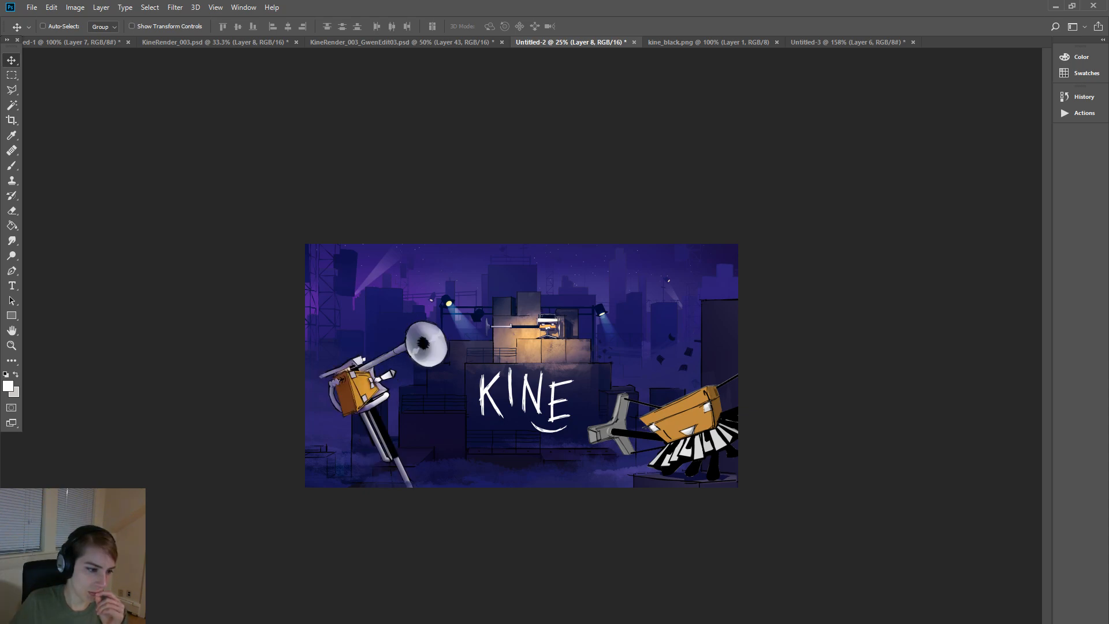
key(ctrl+z)
key(ctrl+shift+z)
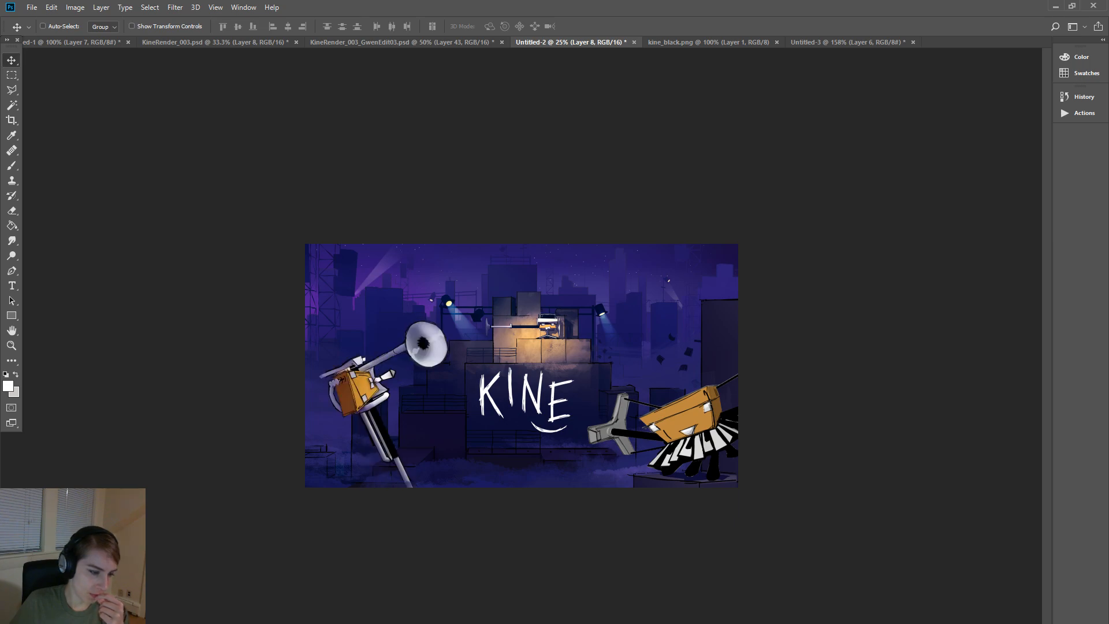
key(ctrl+z)
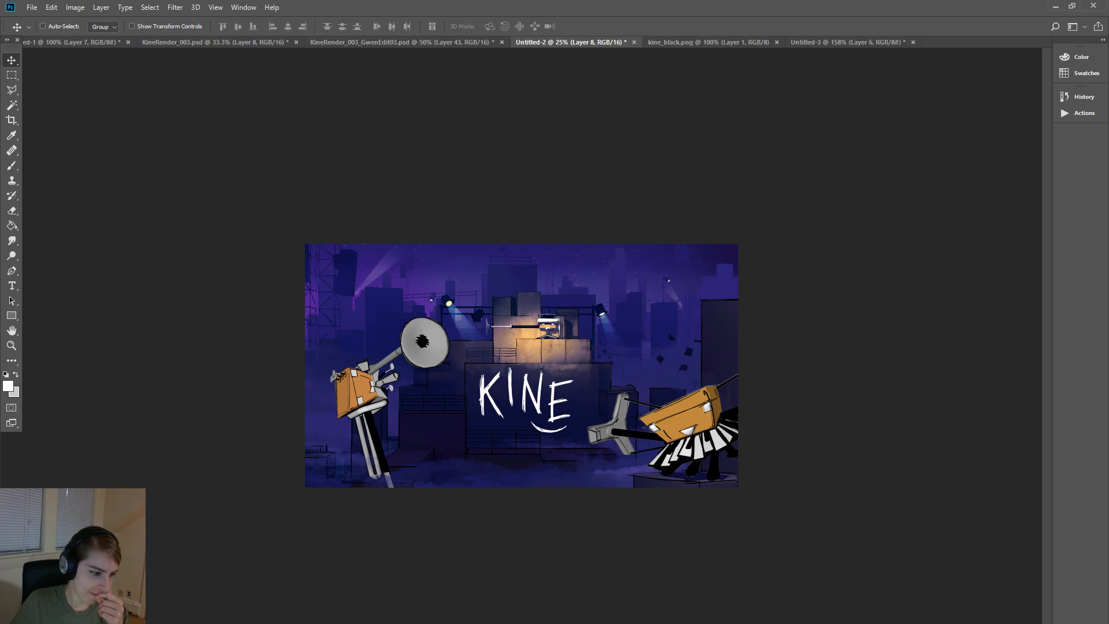
key(ctrl+z)
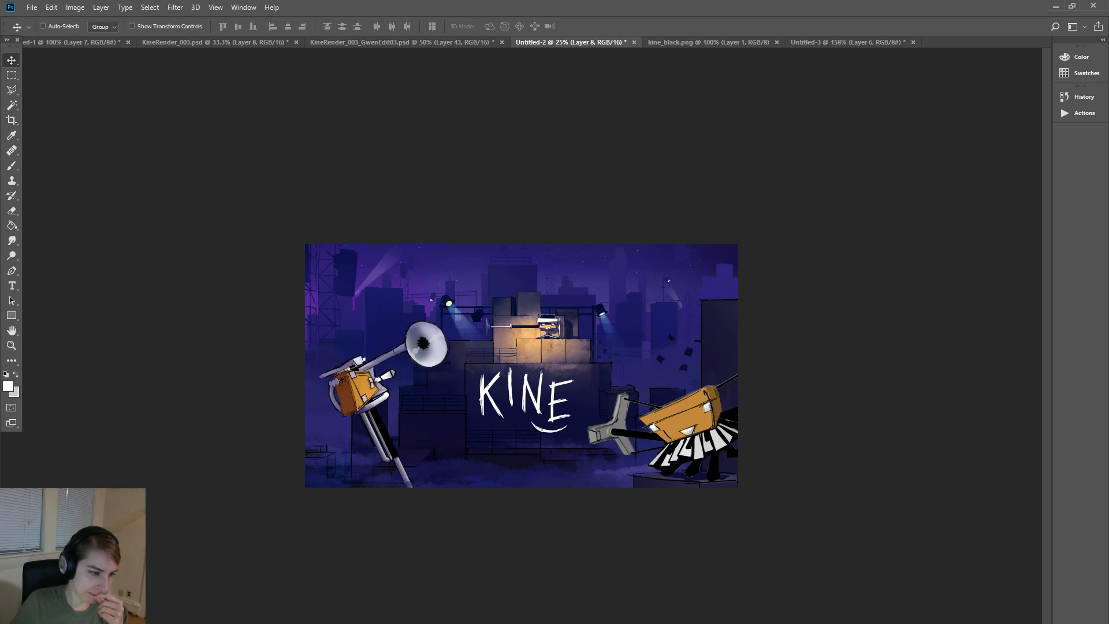
key(ctrl+z)
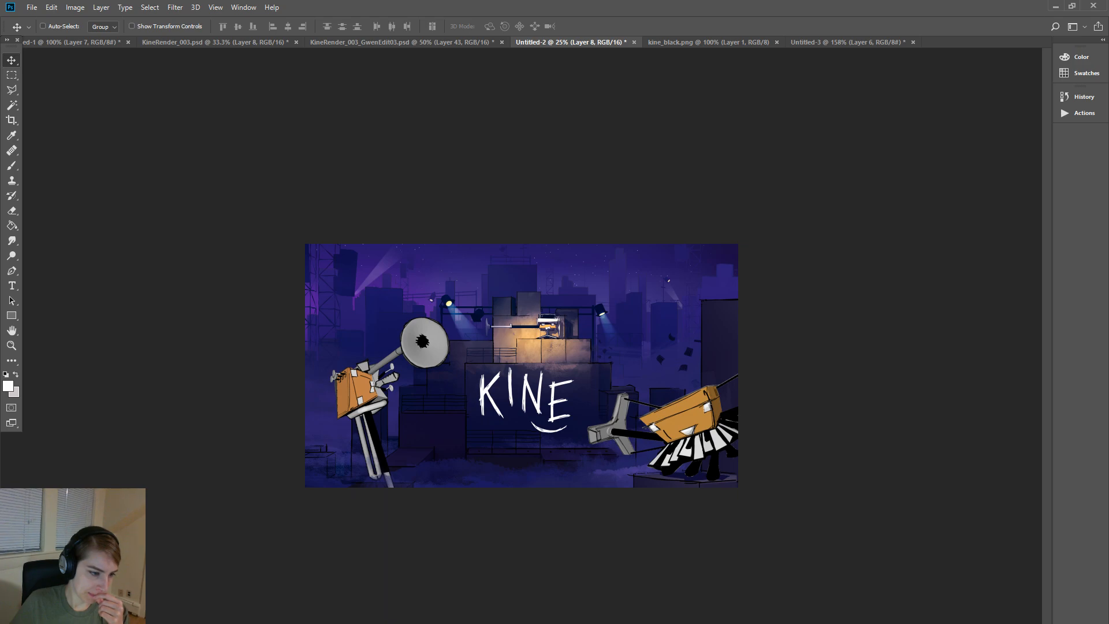
key(ctrl+z)
key(ctrl+z)
key(ctrl+z)
key(ctrl+z)
key(ctrl+z)
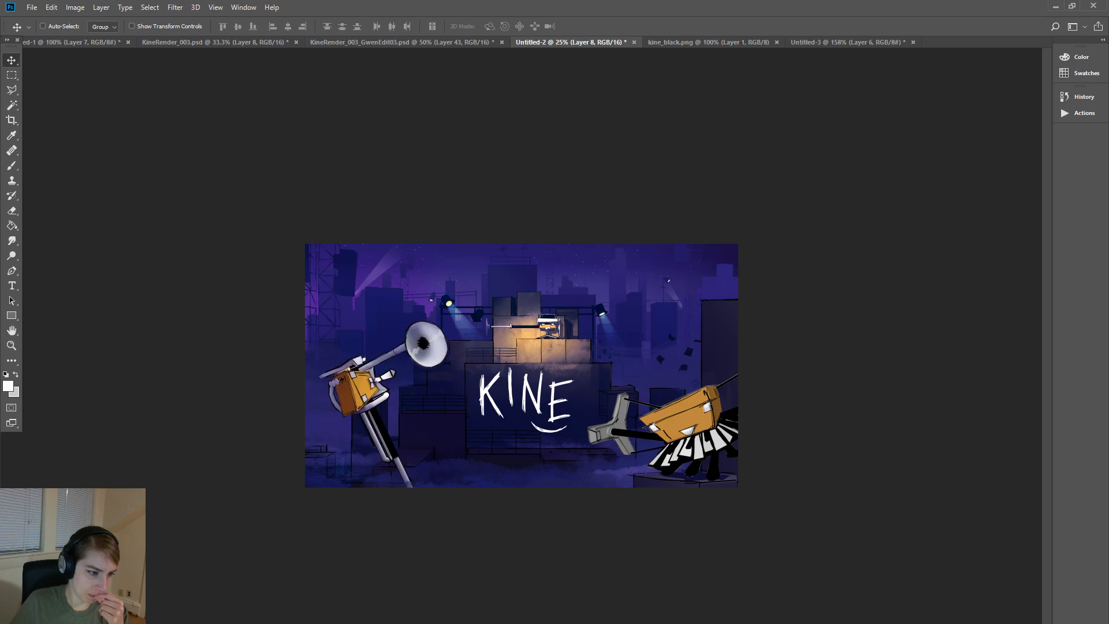
key(ctrl+z)
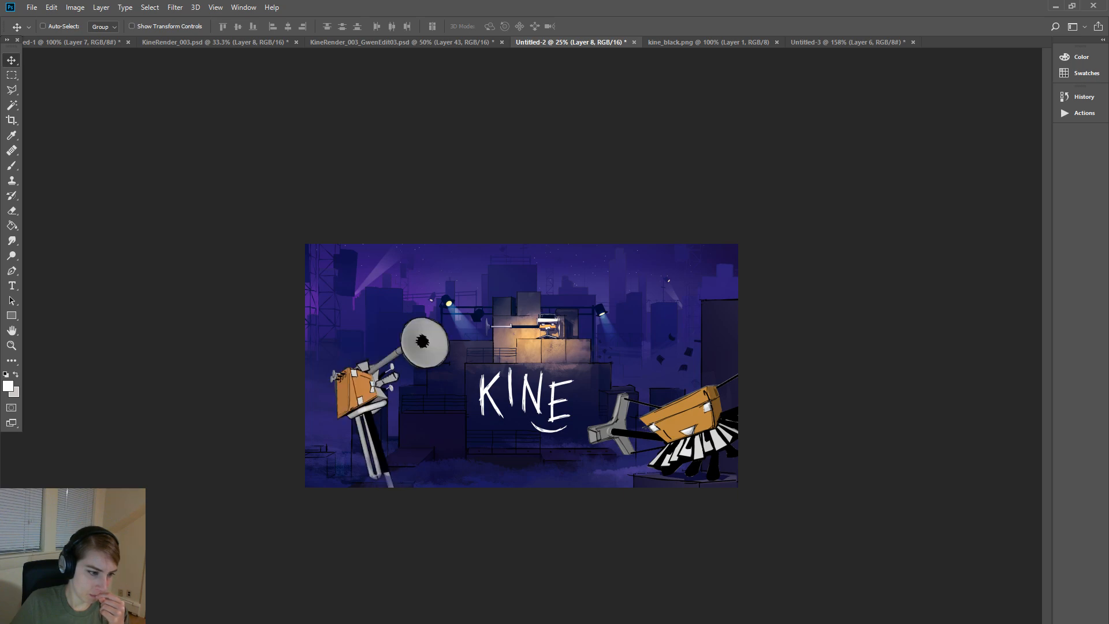
key(ctrl+z)
key(ctrl+z)
key(ctrl+z)
key(ctrl+z)
key(ctrl+z)
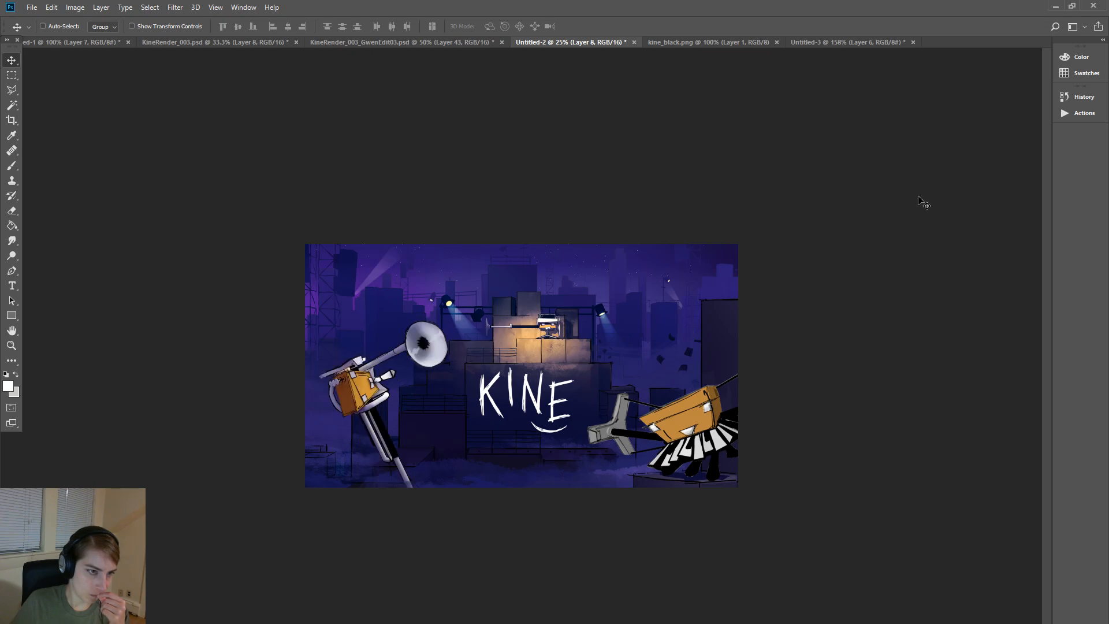
- In KineRender_003_GwenEdit03.psd, clear the selection, rotate the Euler cutout to -17.21°, shift it slightly toward the logo and apply the transformation
click(473, 42)
key(ctrl+d)
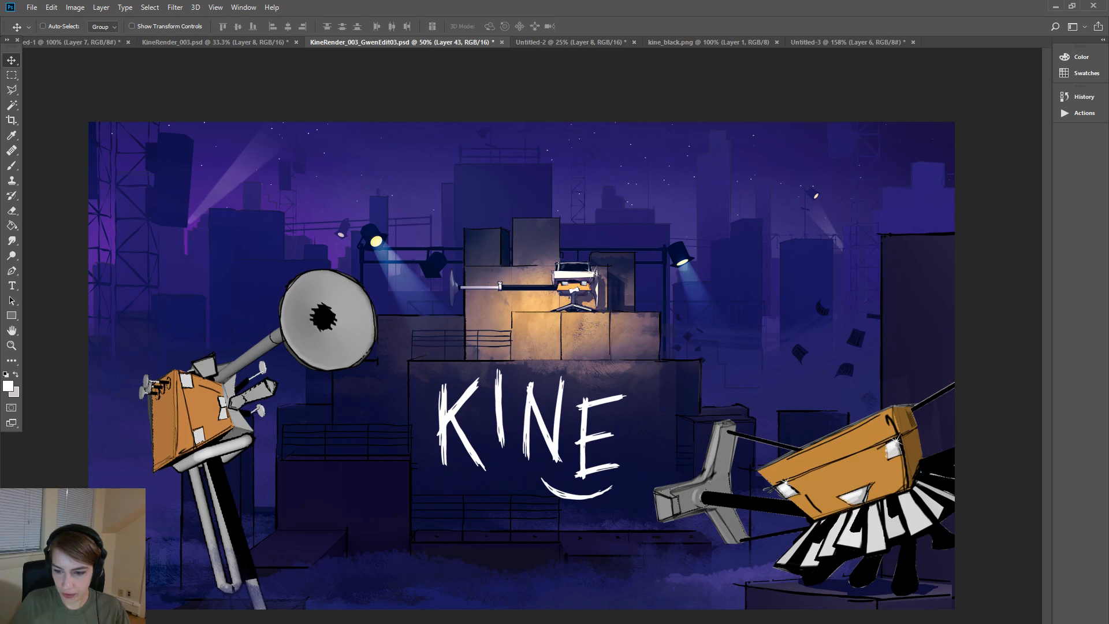
key(ctrl+t)
drag(400, 226, 446, 255)
drag(382, 330, 339, 301)
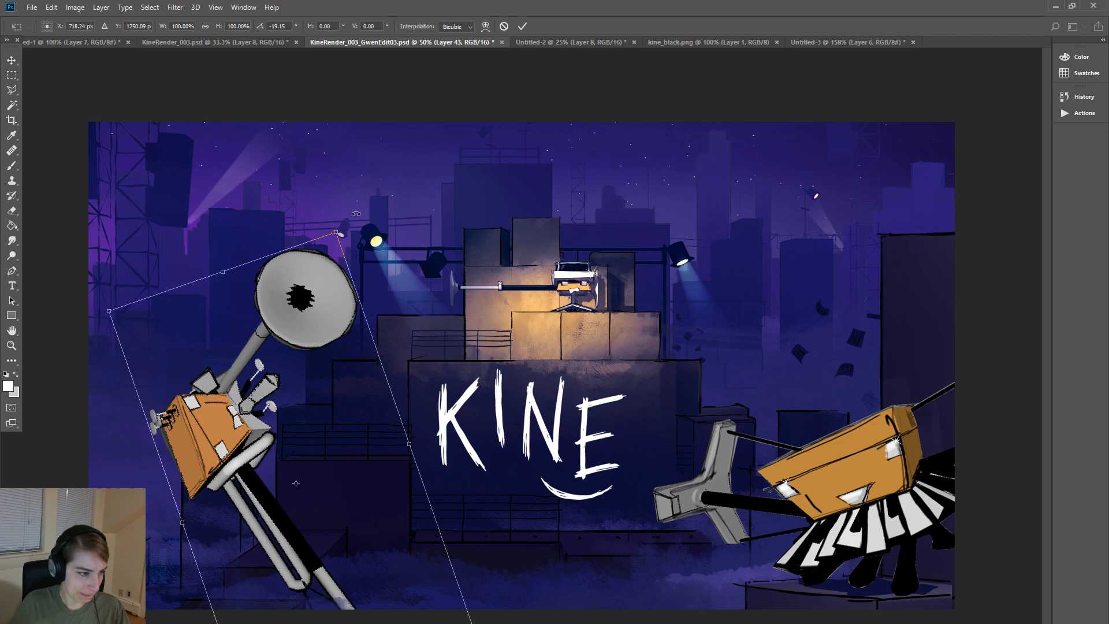
drag(355, 213, 364, 218)
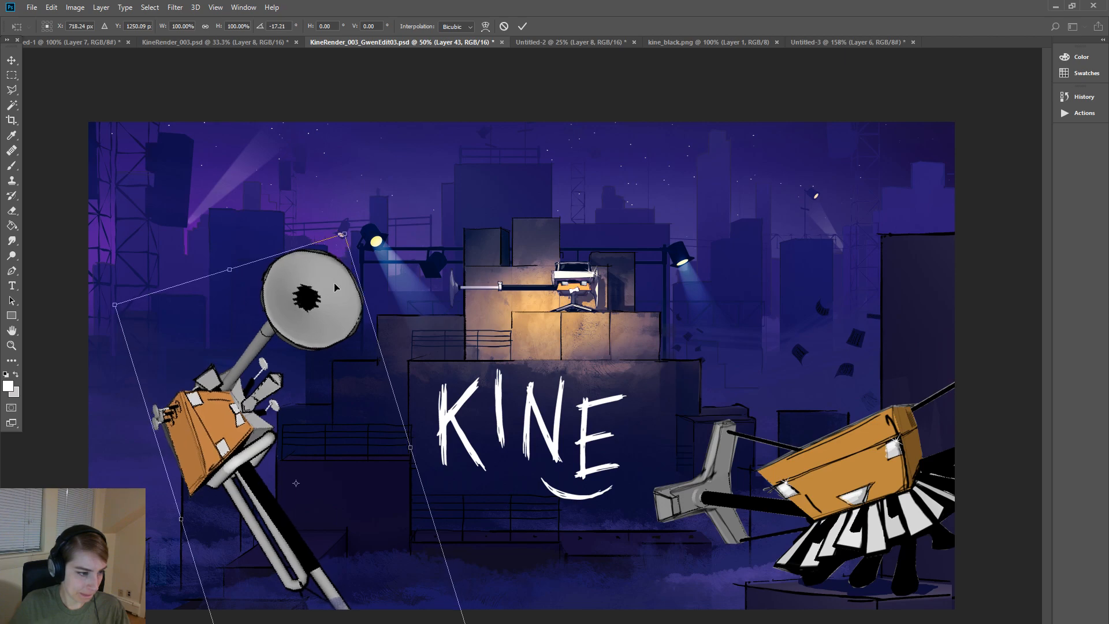
drag(335, 288, 342, 289)
click(12, 59)
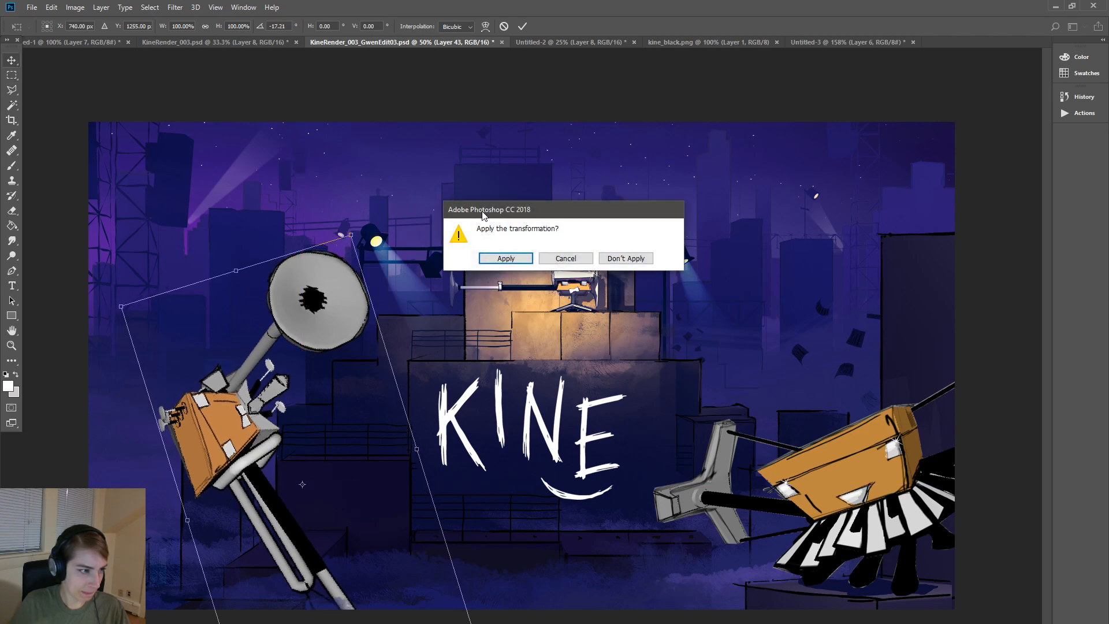
click(506, 259)
- Try the rotated version of the illustration as a pasted layer in Untitled-2, undo the paste and delete Layer 8
key(ctrl+a)
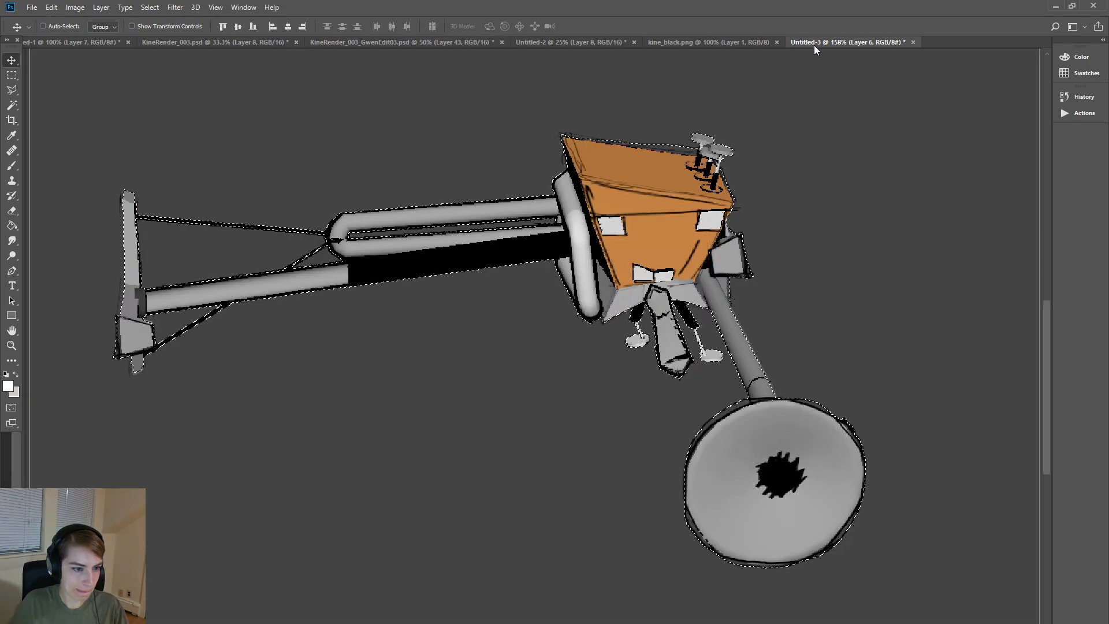
click(710, 42)
click(579, 42)
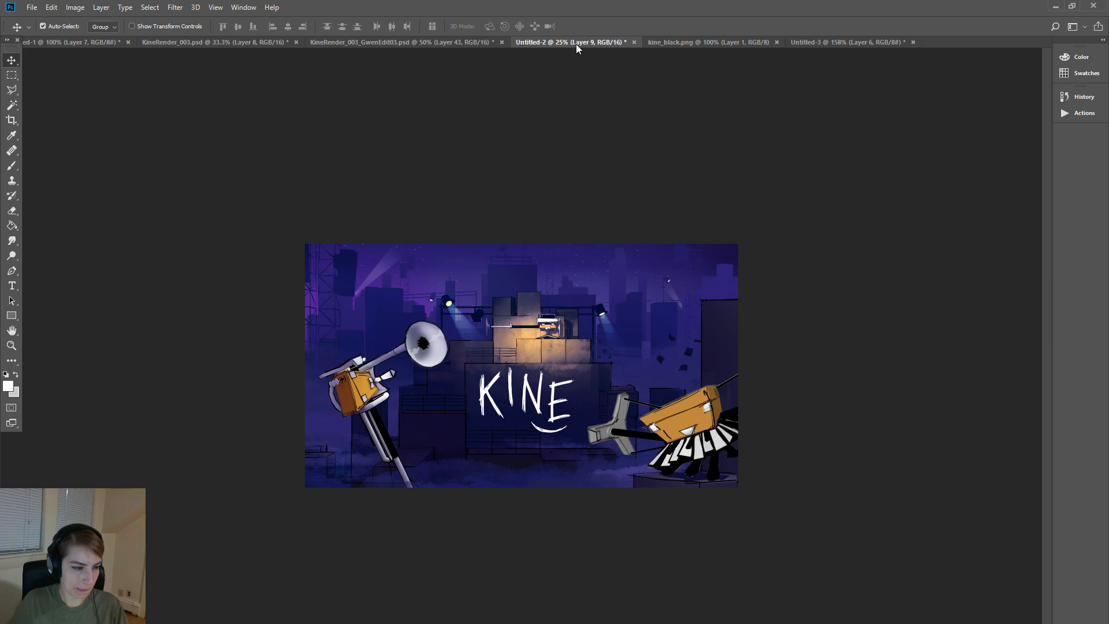
key(ctrl+v)
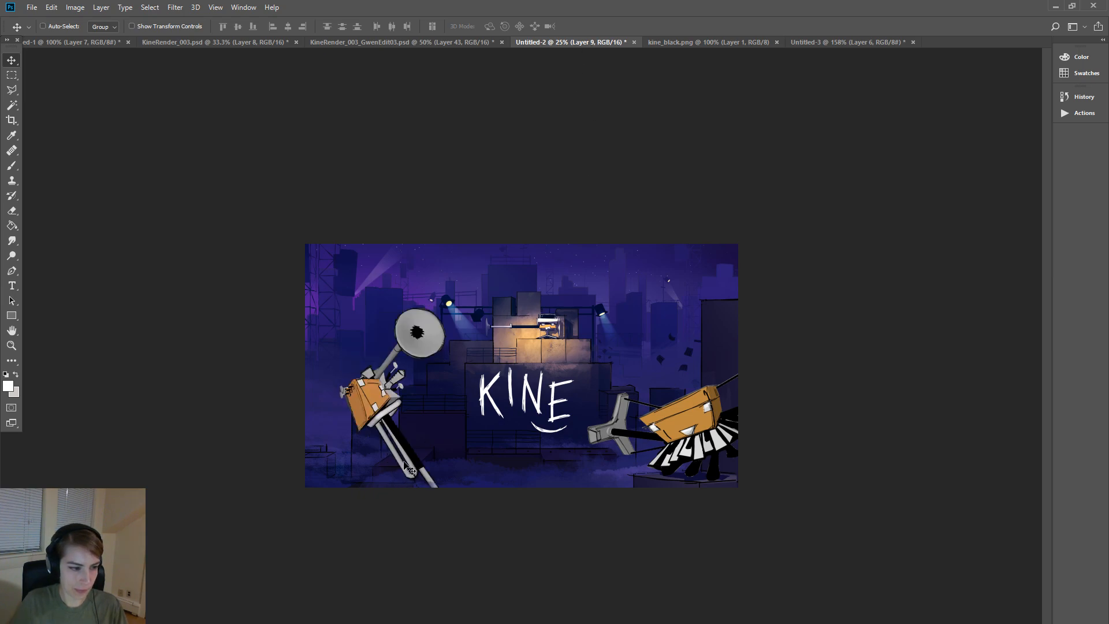
key(ctrl+z)
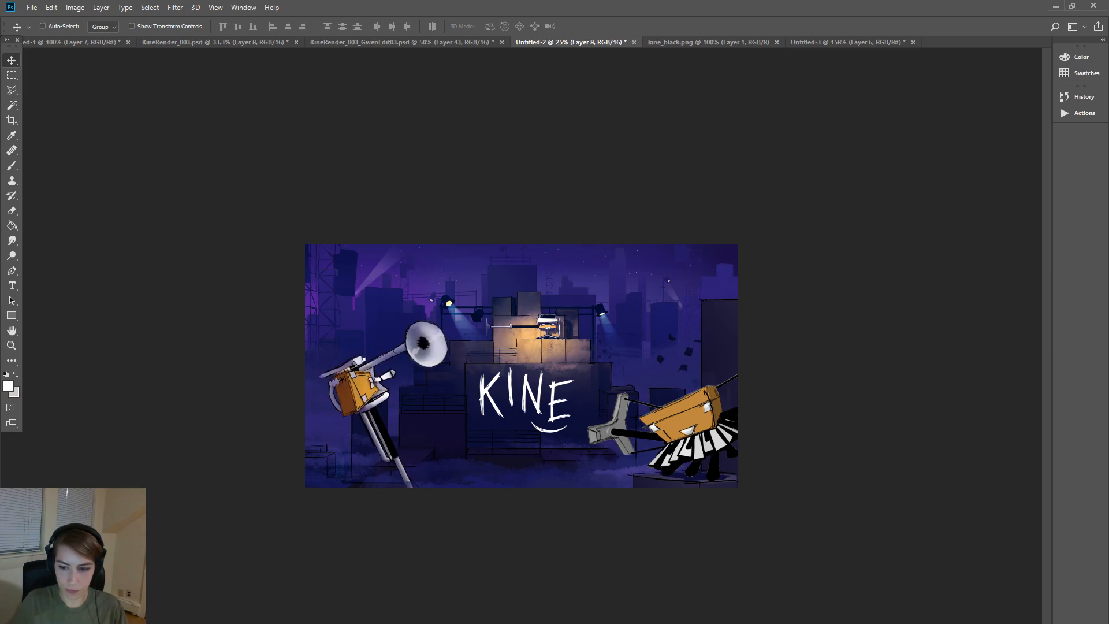
key(Delete)
click(502, 258)
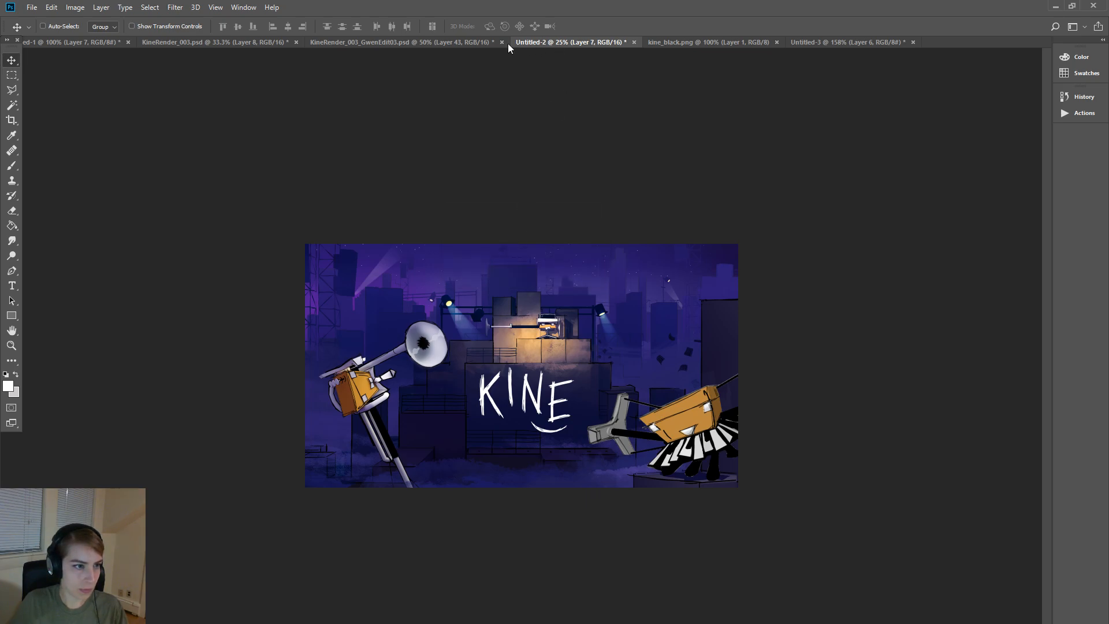
- Move the Euler cutout away from the logo in KineRender_003_GwenEdit03.psd and paste the whole updated illustration into Untitled-2
click(410, 42)
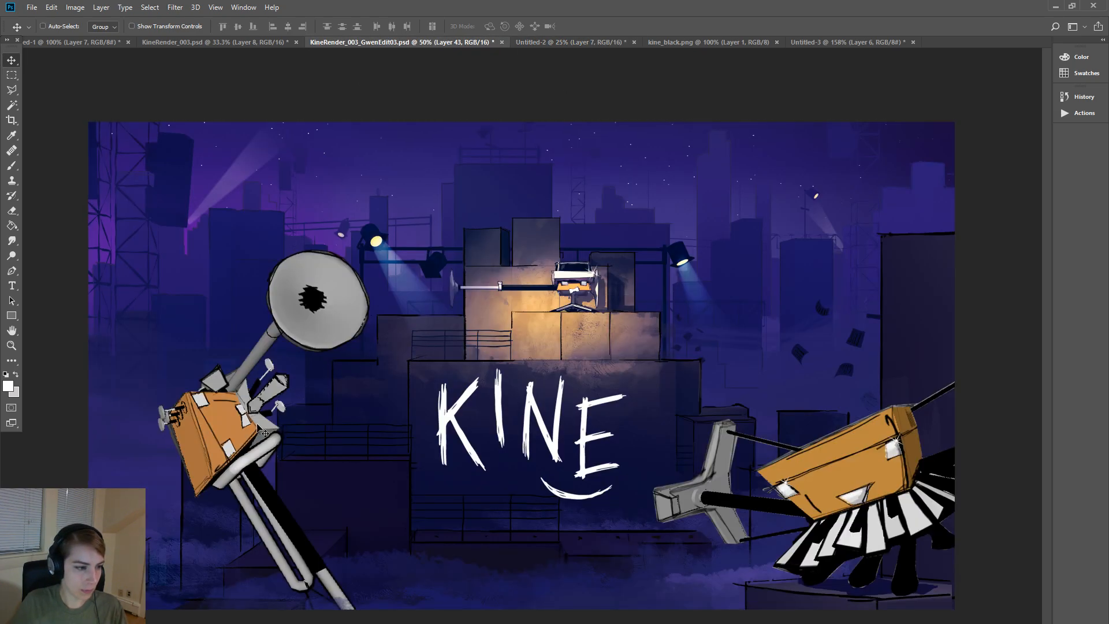
drag(241, 432, 222, 433)
key(ctrl+z)
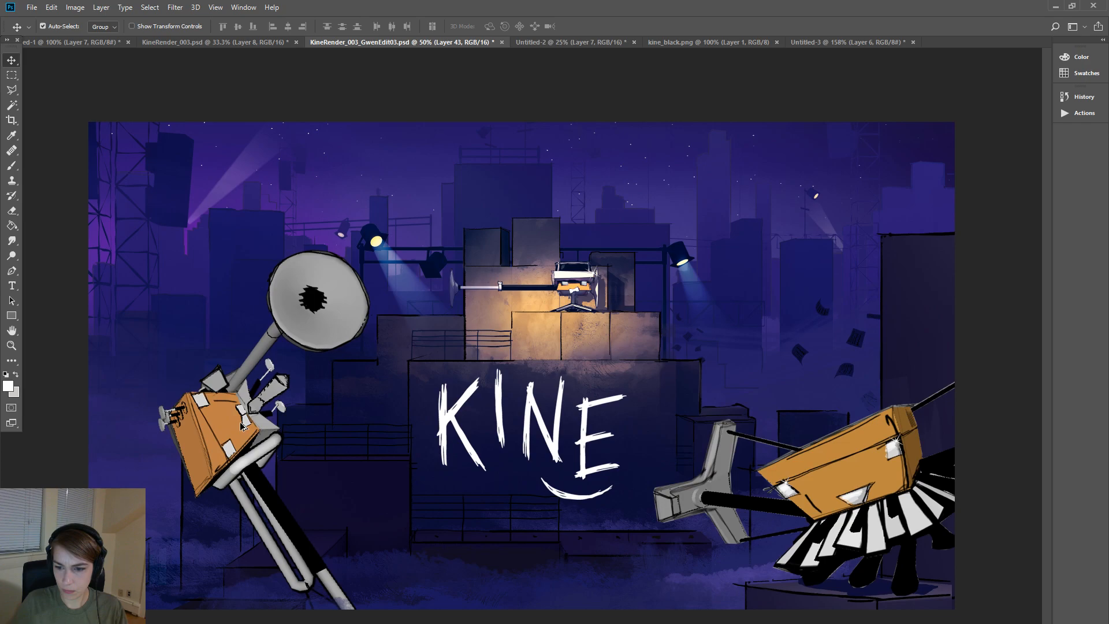
drag(204, 424, 165, 426)
key(ctrl+a)
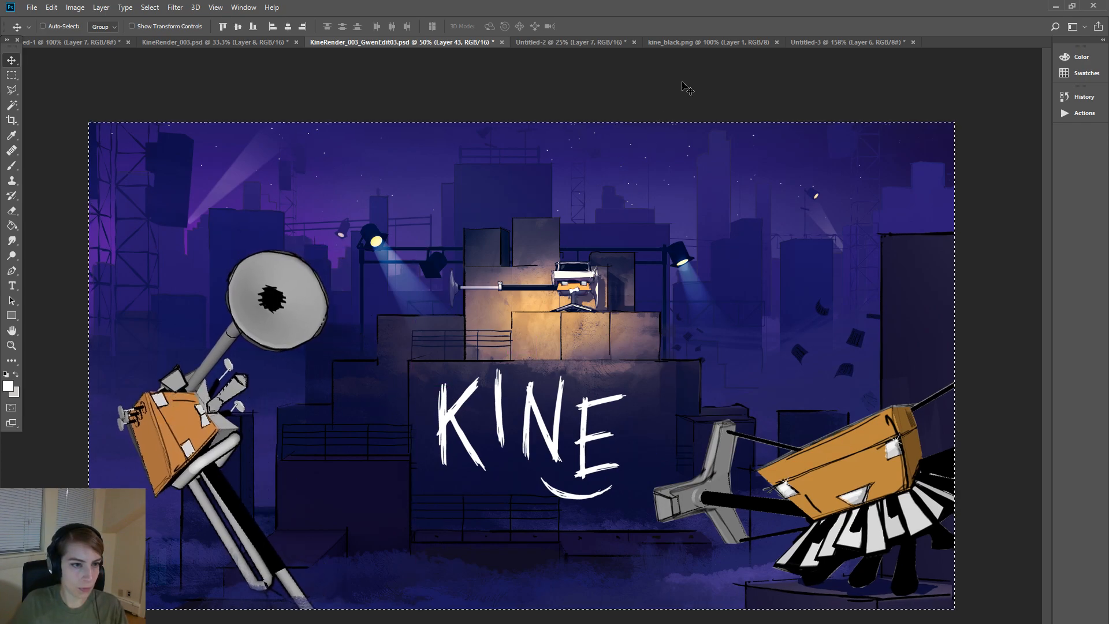
click(574, 43)
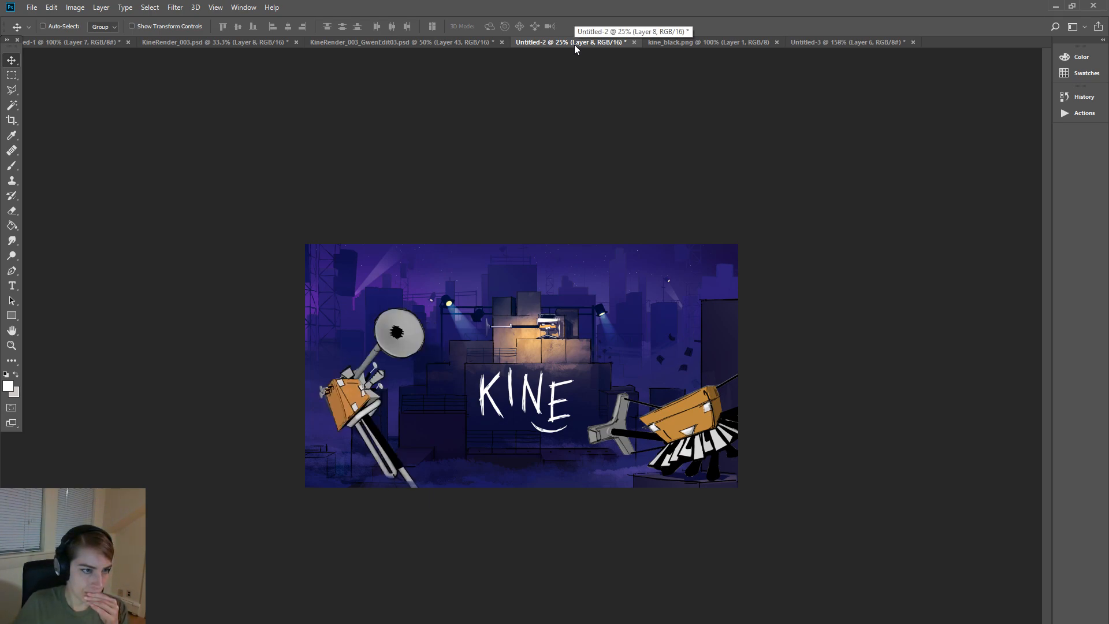
- Compare the repositioned Euler cutout with the painted Euler in Untitled-2 by undoing and redoing the paste
key(ctrl+z)
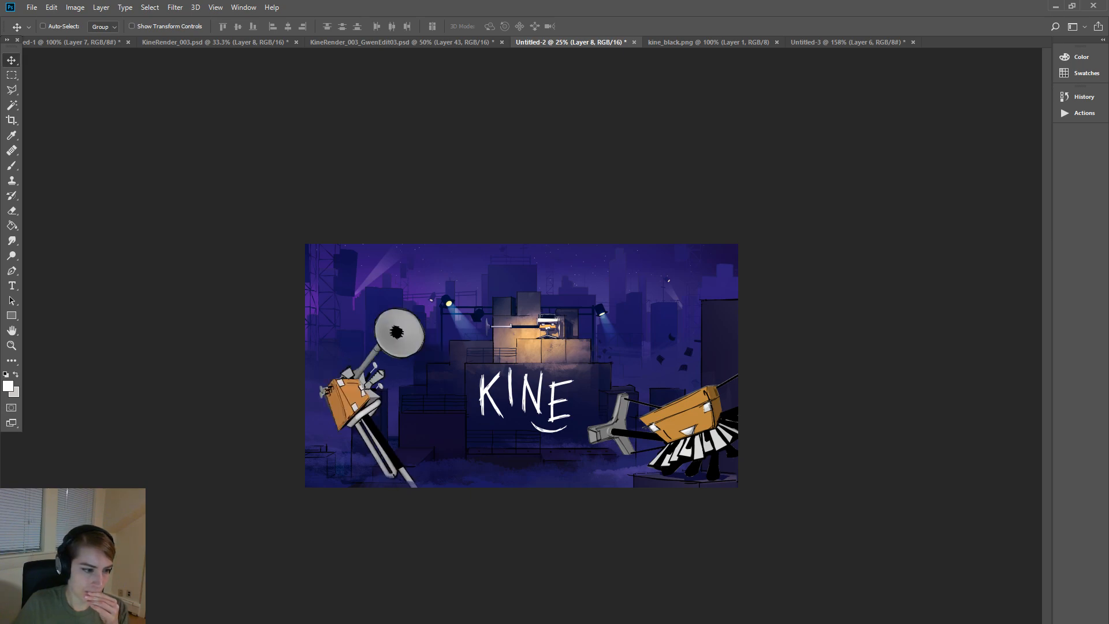
key(ctrl+z)
key(ctrl+z)
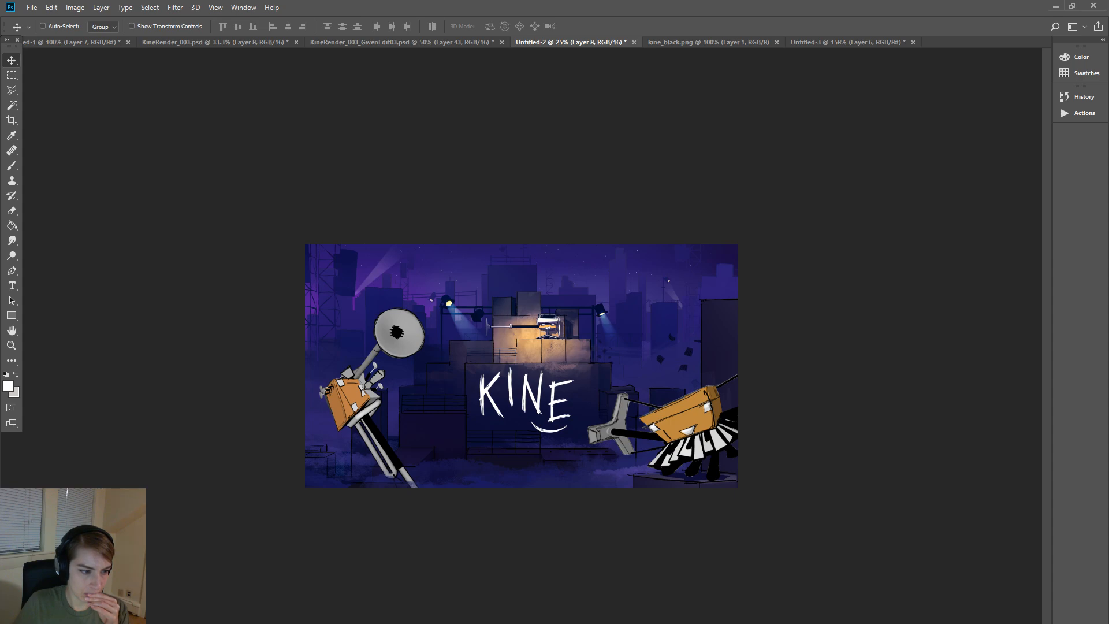
key(ctrl+z)
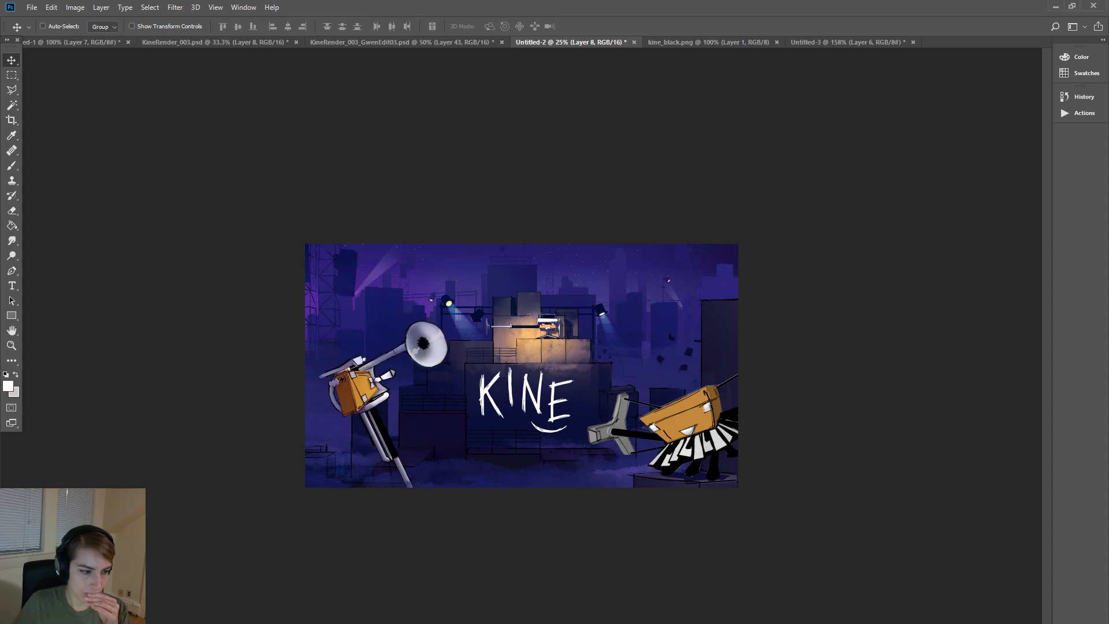
key(ctrl+z)
key(ctrl+z)
key(ctrl+z)
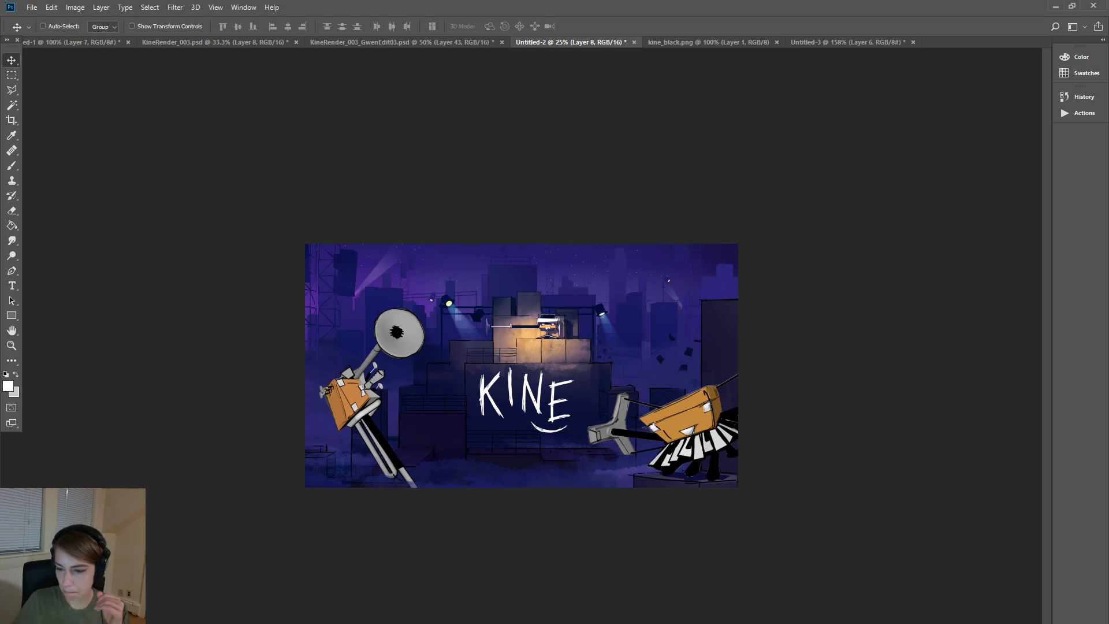
- Switch to Maya, orbit camera1 so Euler's horn swings below its face, and copy a screenshot to take back to Photoshop
key(alt+Tab)
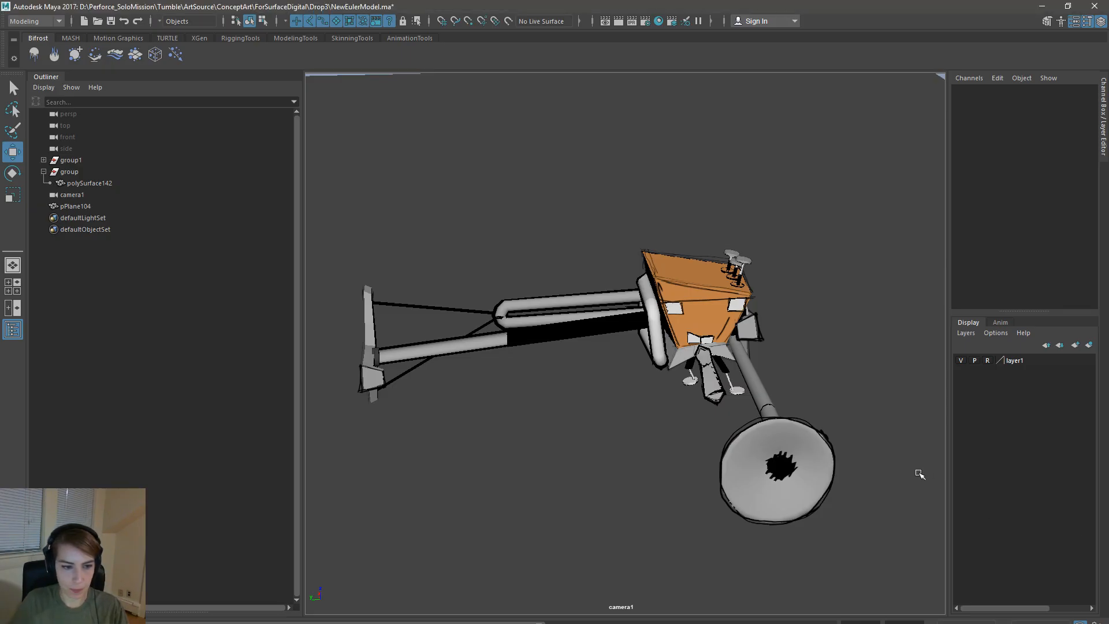
alt+drag(856, 450, 827, 447)
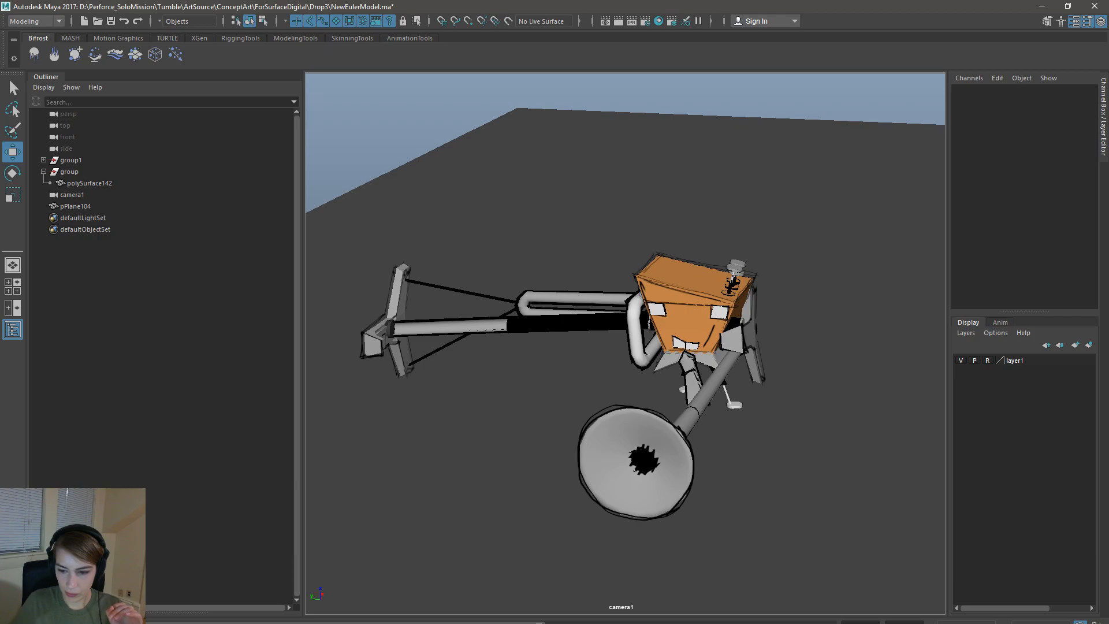
key(alt+Tab)
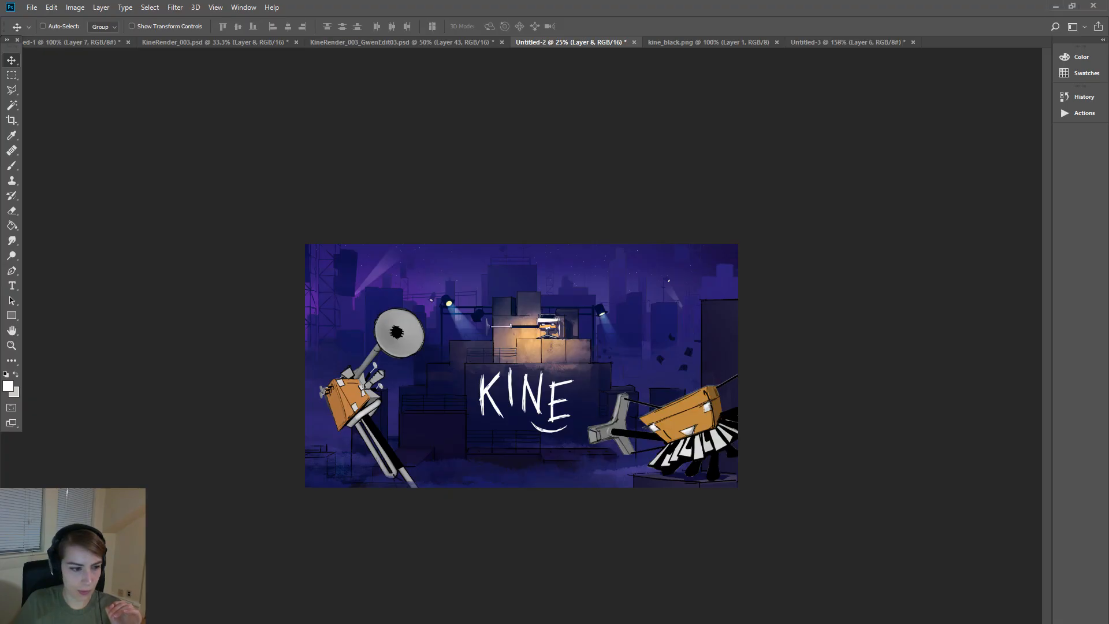
- Delete the old Euler cutout, Layer 43, from KineRender_003_GwenEdit03.psd and show the painted Euler again
click(431, 43)
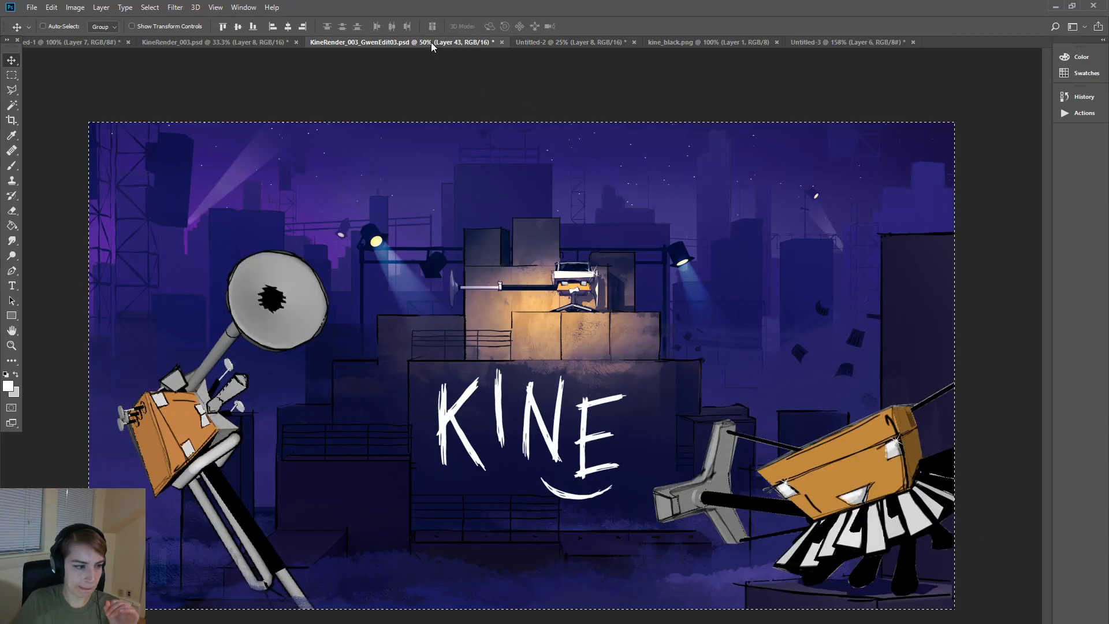
key(ctrl+d)
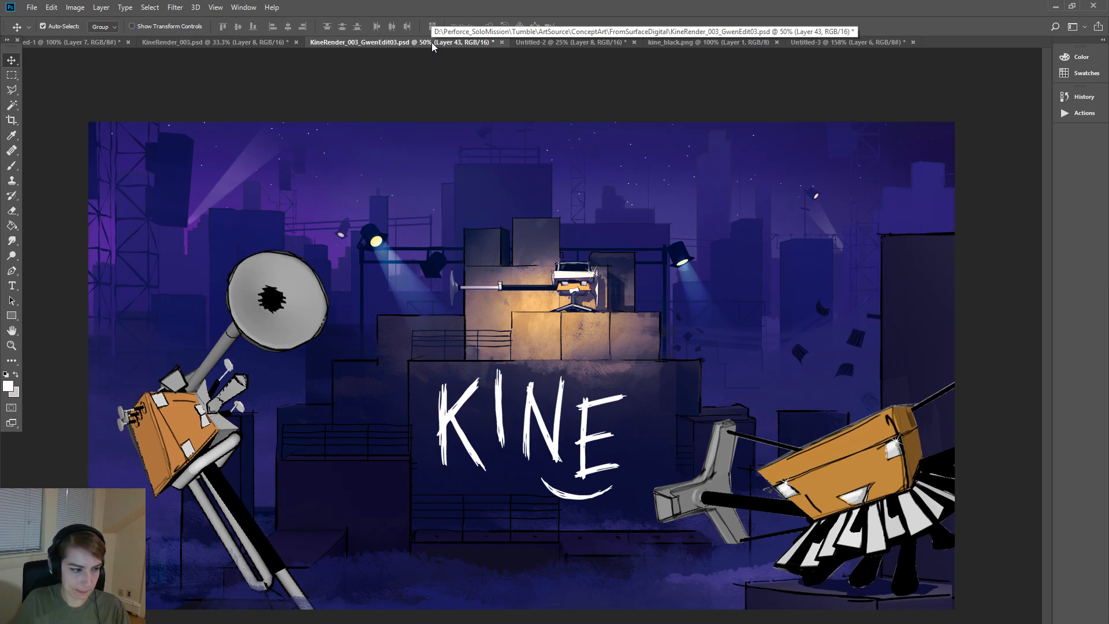
key(Delete)
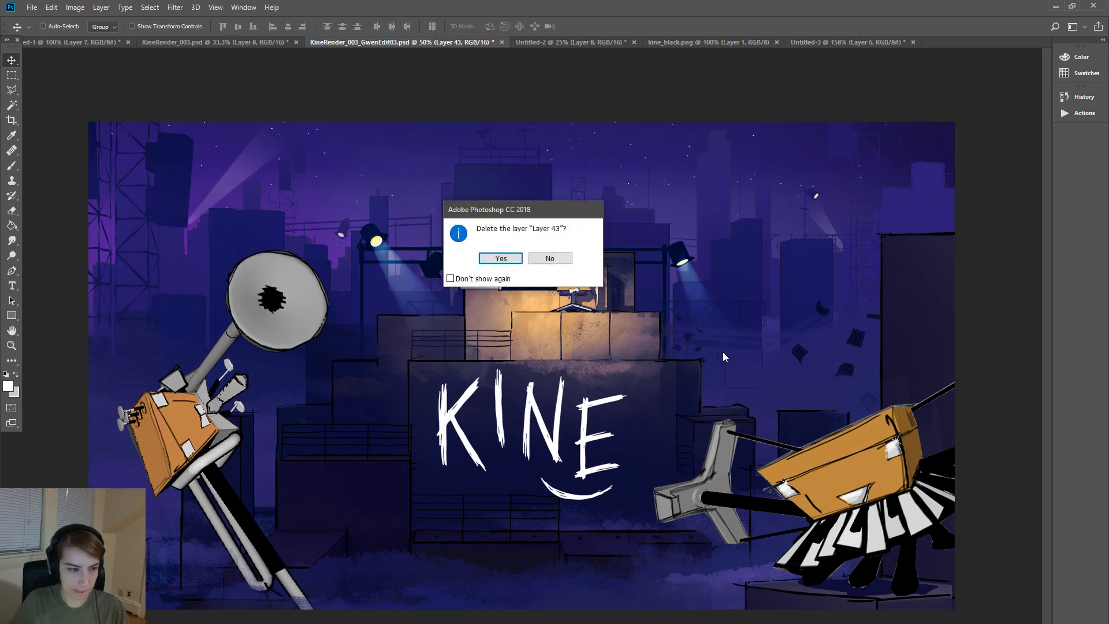
click(508, 258)
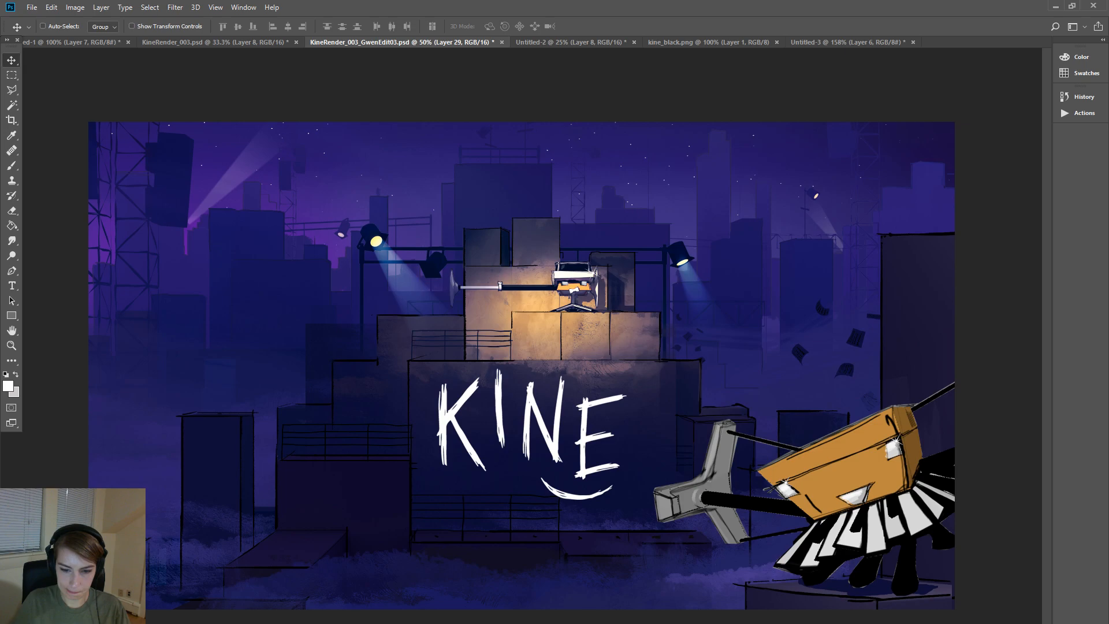
key(ctrl+z)
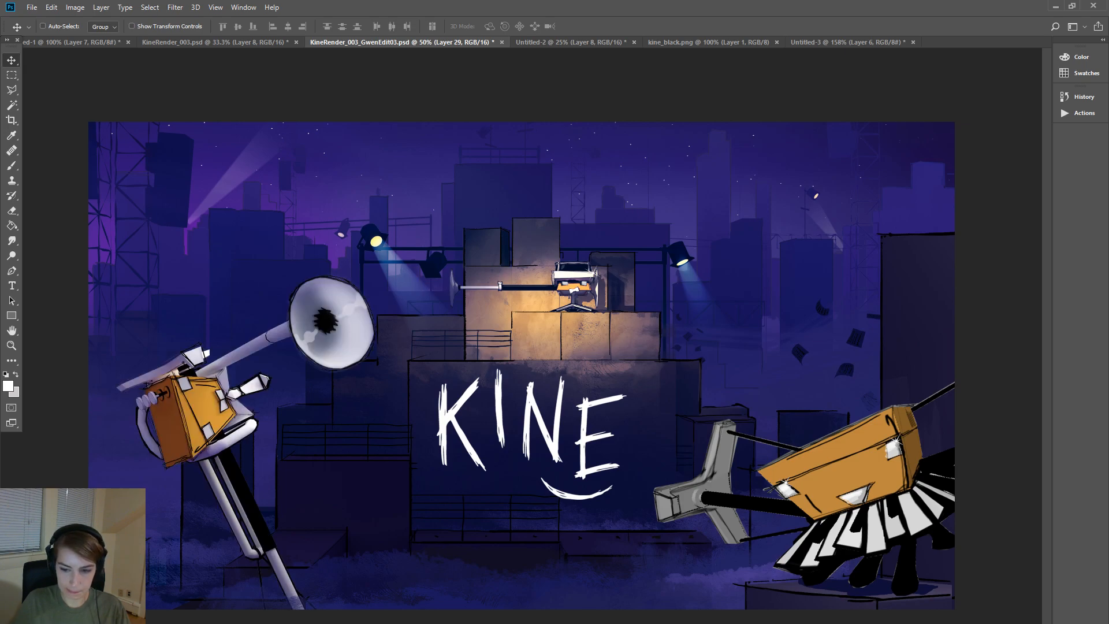
- Undo the screenshot pasted into the illustration and paste the new Maya view into Untitled-3 instead
key(ctrl+v)
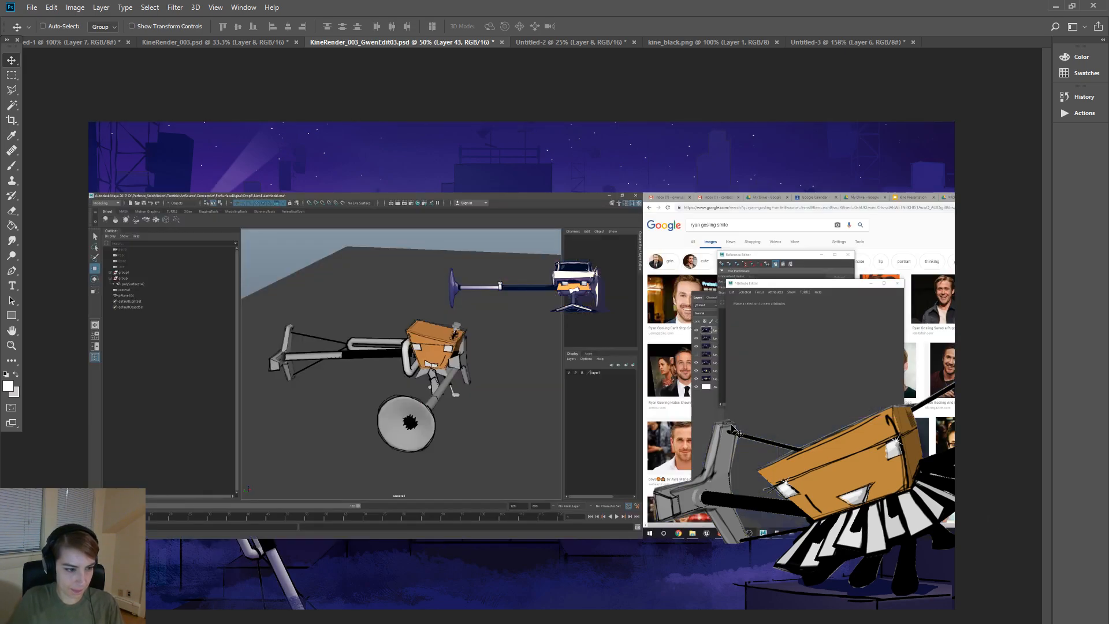
key(ctrl+z)
click(740, 42)
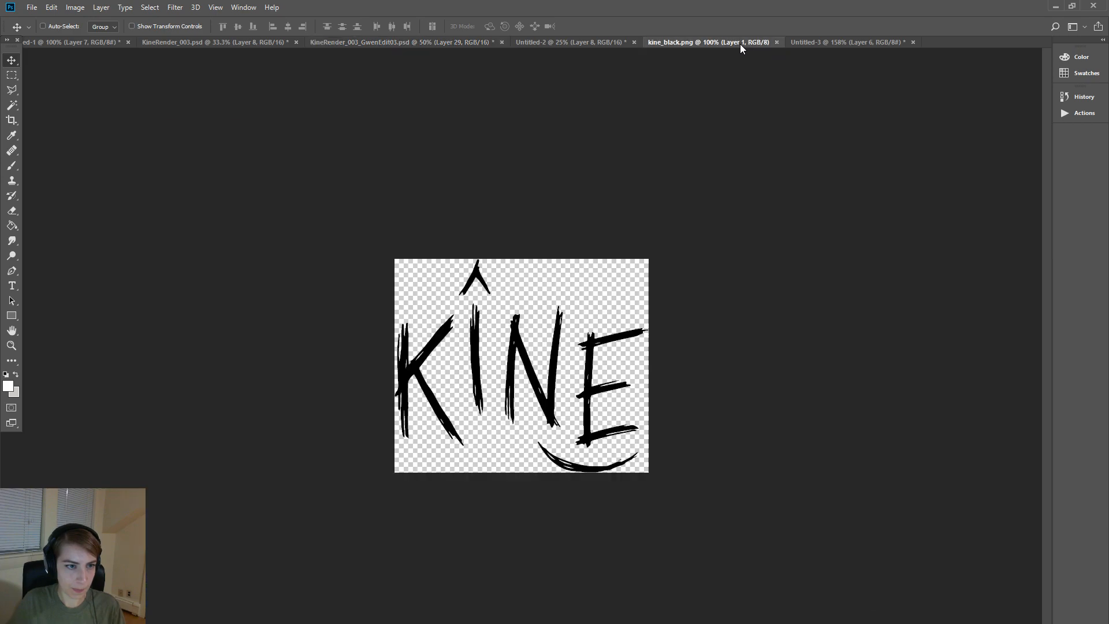
click(830, 42)
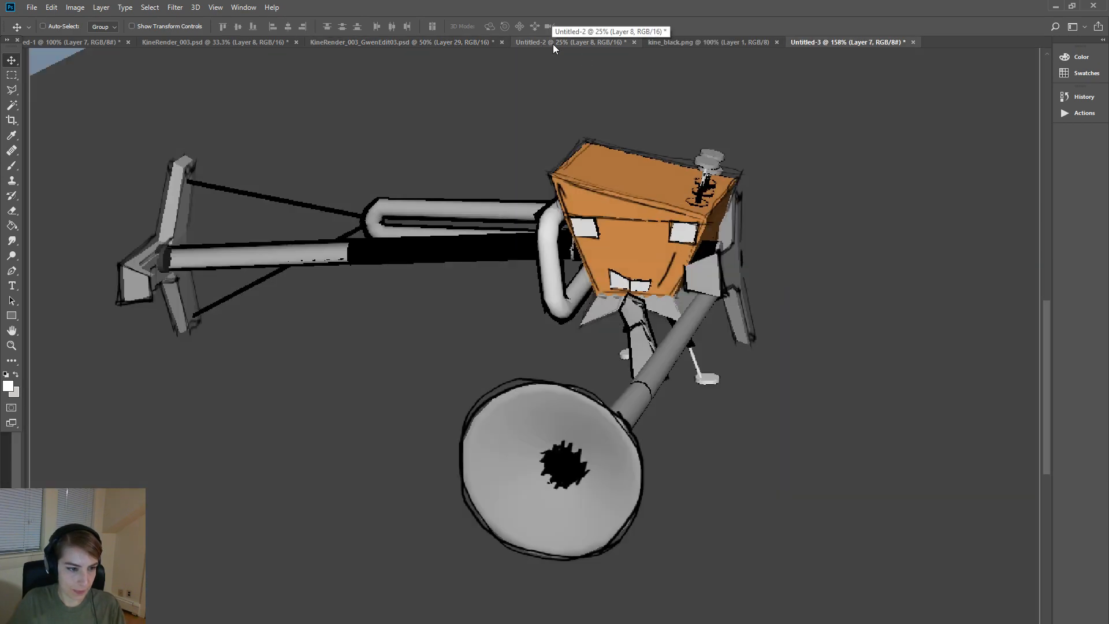
- Outline the whole Euler model in the Untitled-3 screenshot with a loose Polygonal Lasso selection
click(12, 90)
click(101, 213)
click(257, 482)
click(719, 623)
click(931, 301)
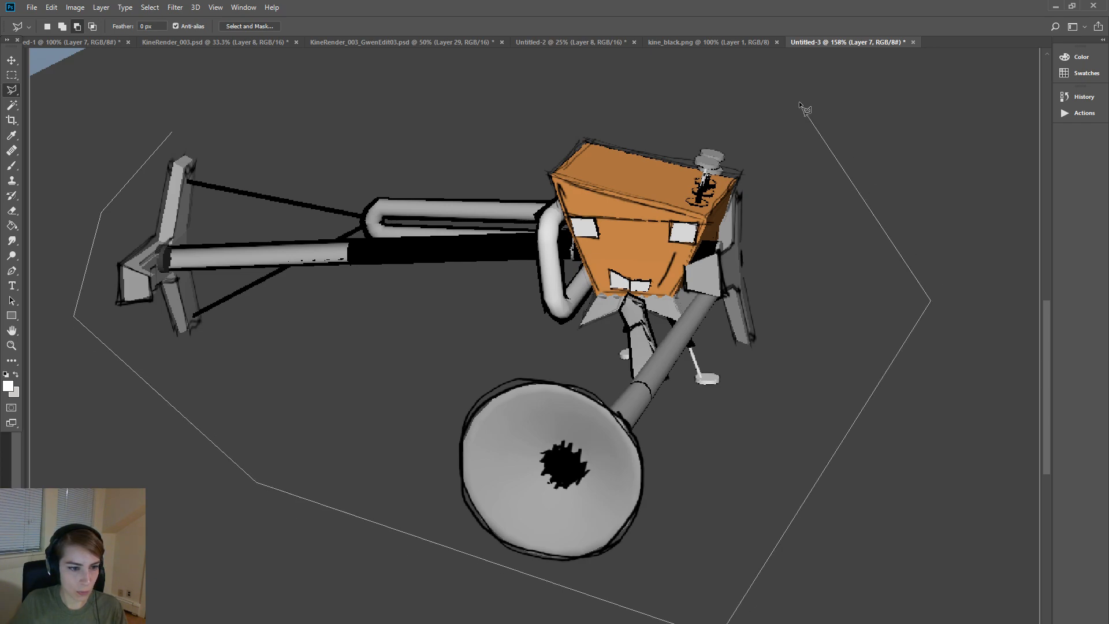
- Select the trombone robot render in Untitled-3 with a polygonal outline, excluding the surrounding grey background with the Magic Wand
click(799, 100)
double_click(451, 127)
key(w)
click(330, 398)
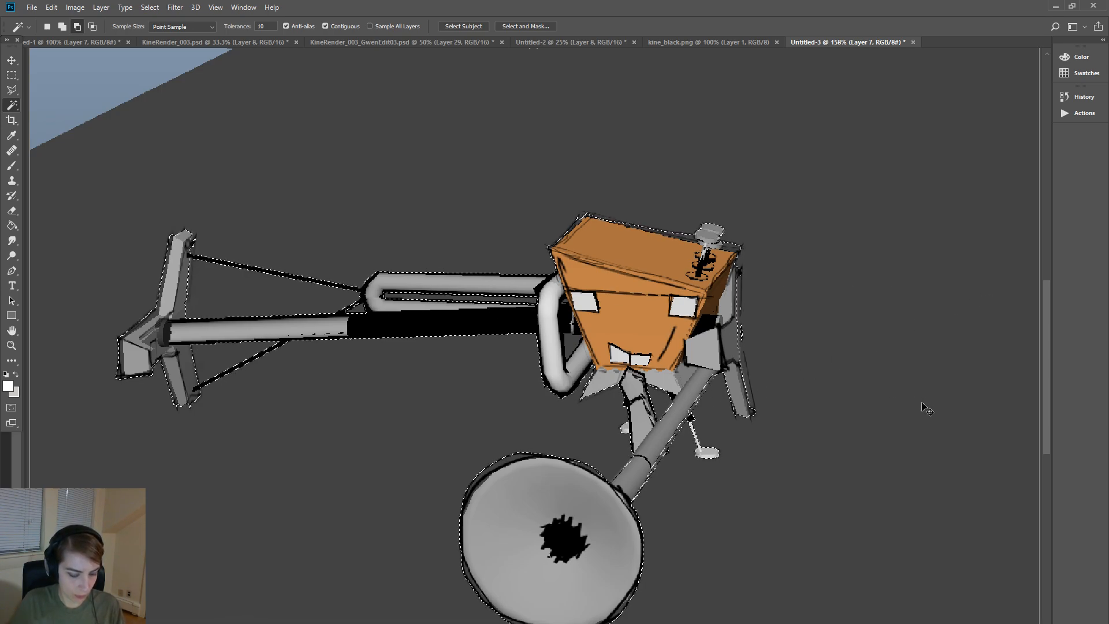
- Copy the selected trombone robot into KineRender_003_GwenEdit03.psd as a new layer
click(98, 44)
click(220, 44)
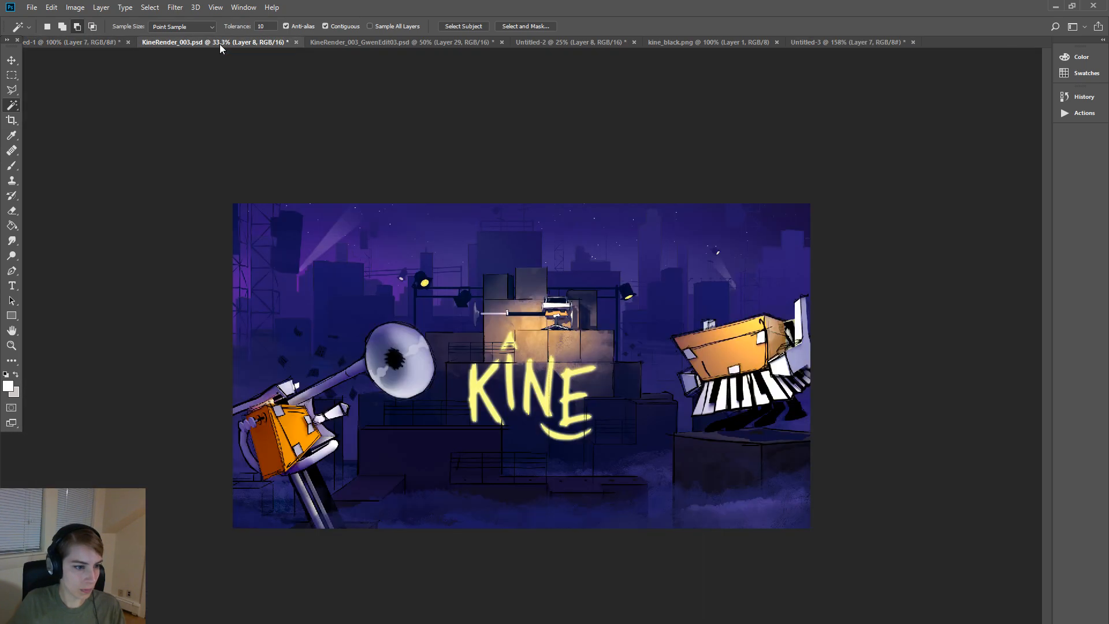
click(352, 46)
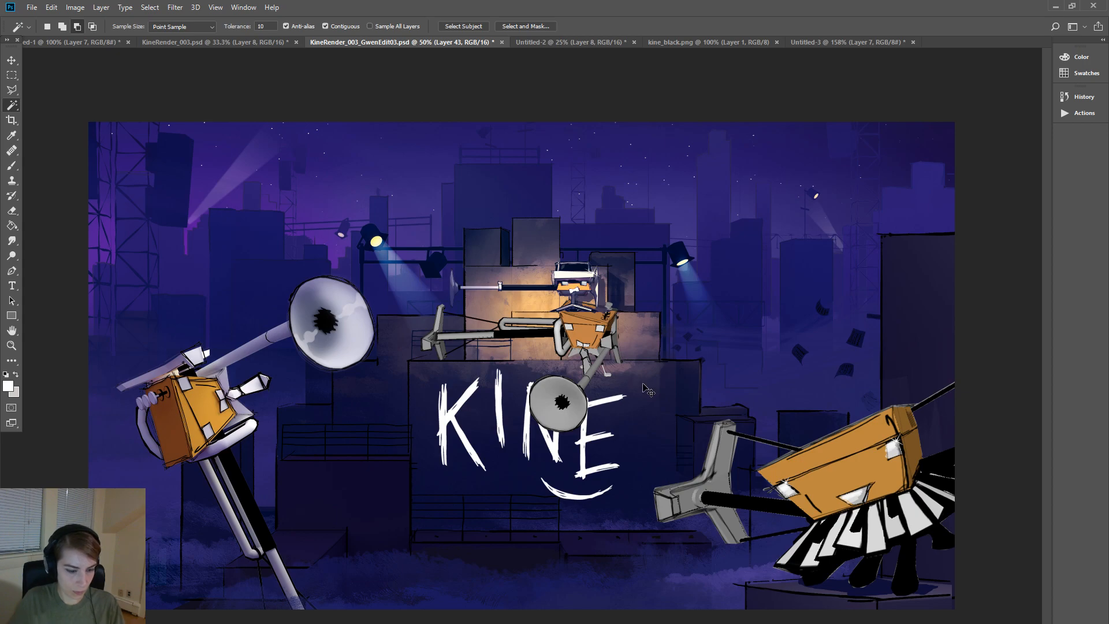
- Scale the pasted robot to about 192%, rotate it about -116°, and place it over the old trombone robot
key(ctrl+t)
drag(623, 429, 811, 557)
drag(820, 277, 391, 239)
drag(536, 324, 215, 392)
drag(444, 269, 372, 237)
drag(198, 416, 173, 426)
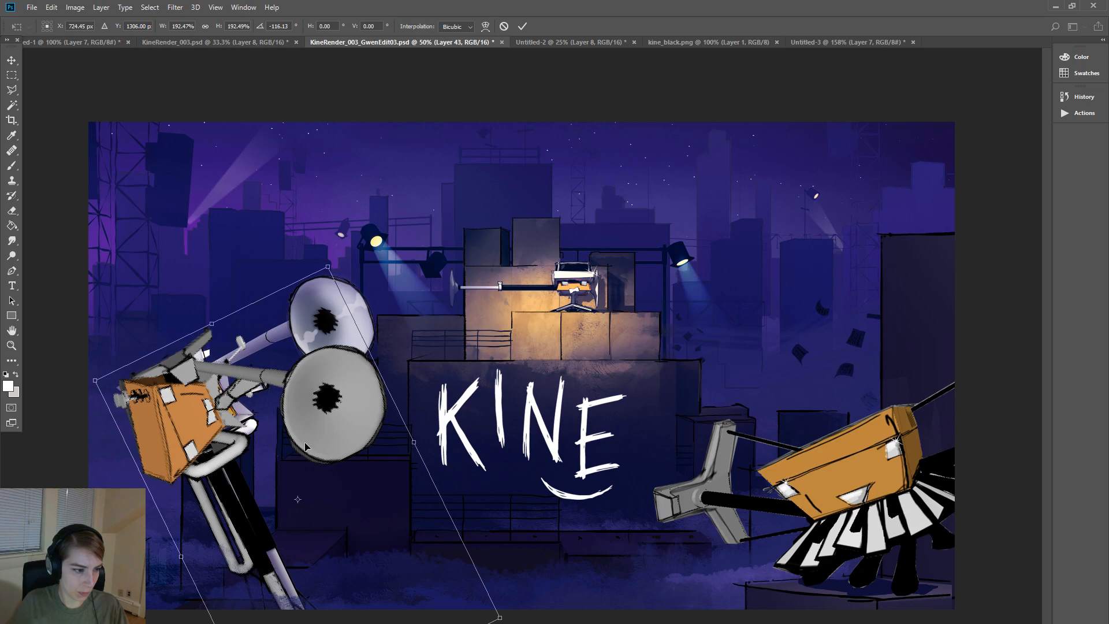
- Enlarge the new robot to about 194%, align its body with the old robot, and apply the transform
drag(177, 433, 155, 363)
drag(327, 242, 324, 259)
drag(190, 379, 183, 379)
drag(321, 265, 327, 226)
drag(335, 350, 337, 369)
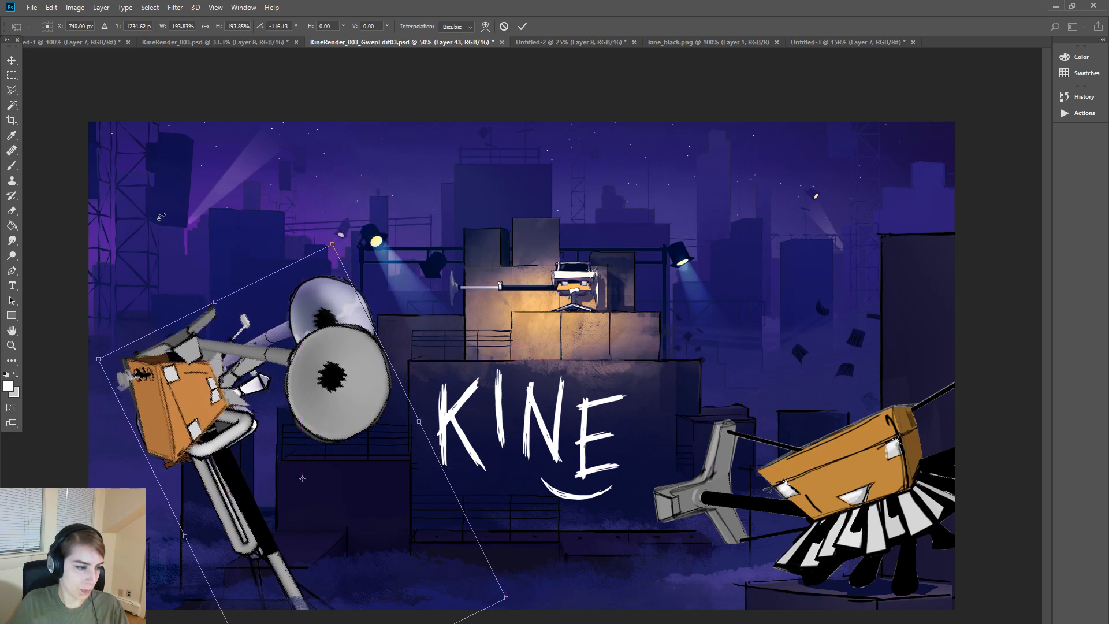
click(12, 60)
click(505, 258)
drag(328, 382, 334, 390)
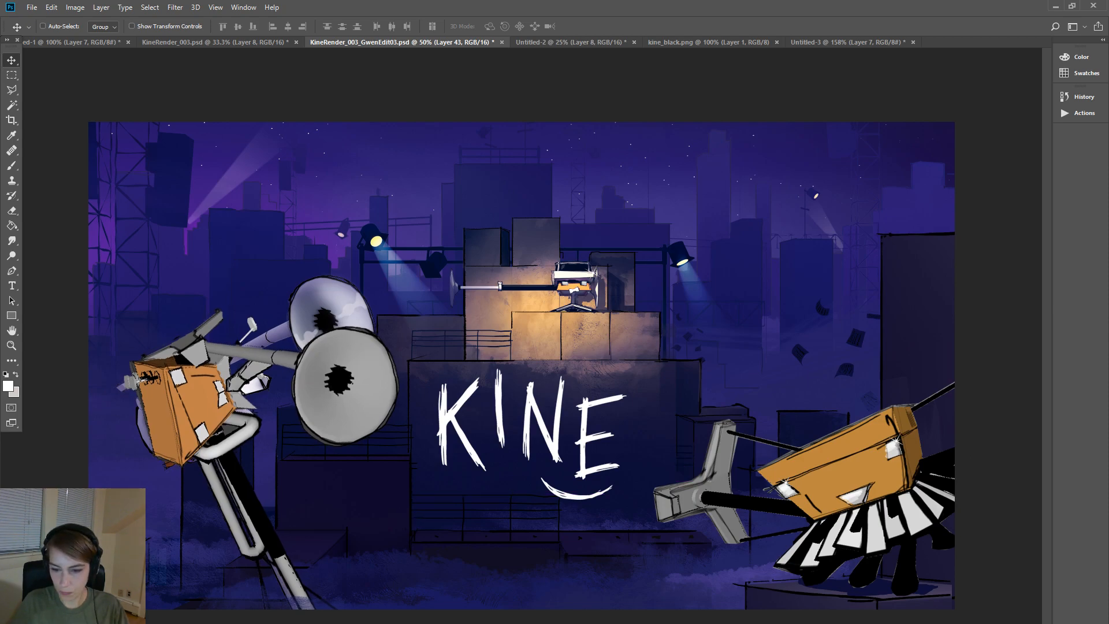
- Hide the old trombone robot beneath the new one and copy the whole canvas merged
key(ctrl+comma)
key(ctrl+comma)
key(ctrl+comma)
key(ctrl+comma)
key(ctrl+comma)
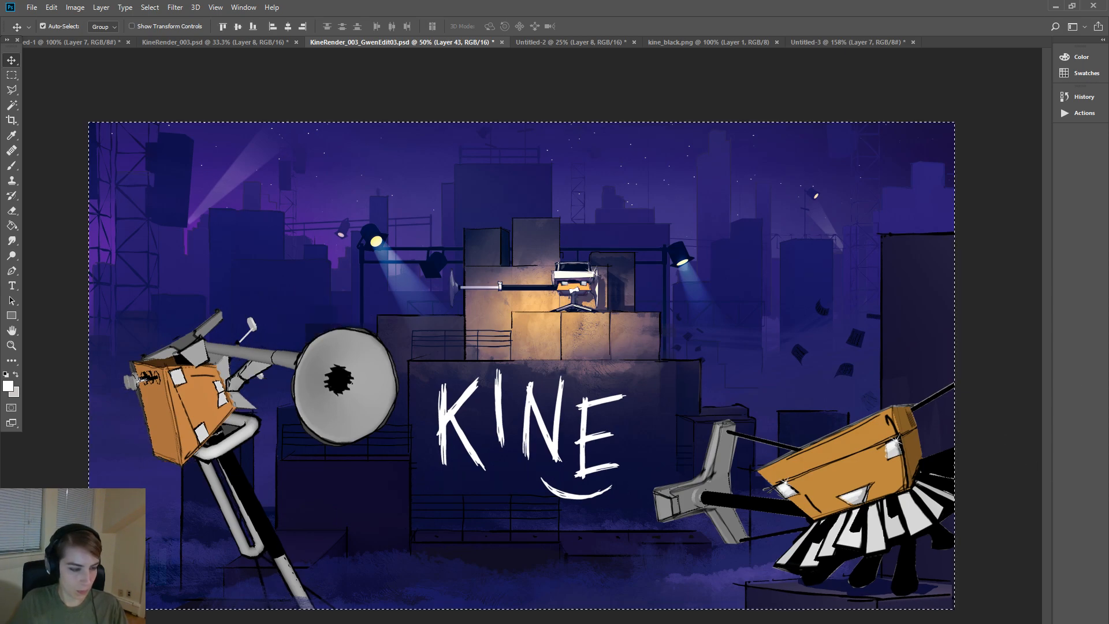
- Paste the merged composition into Untitled-2 as a new layer above the earlier pose version
click(847, 42)
click(740, 41)
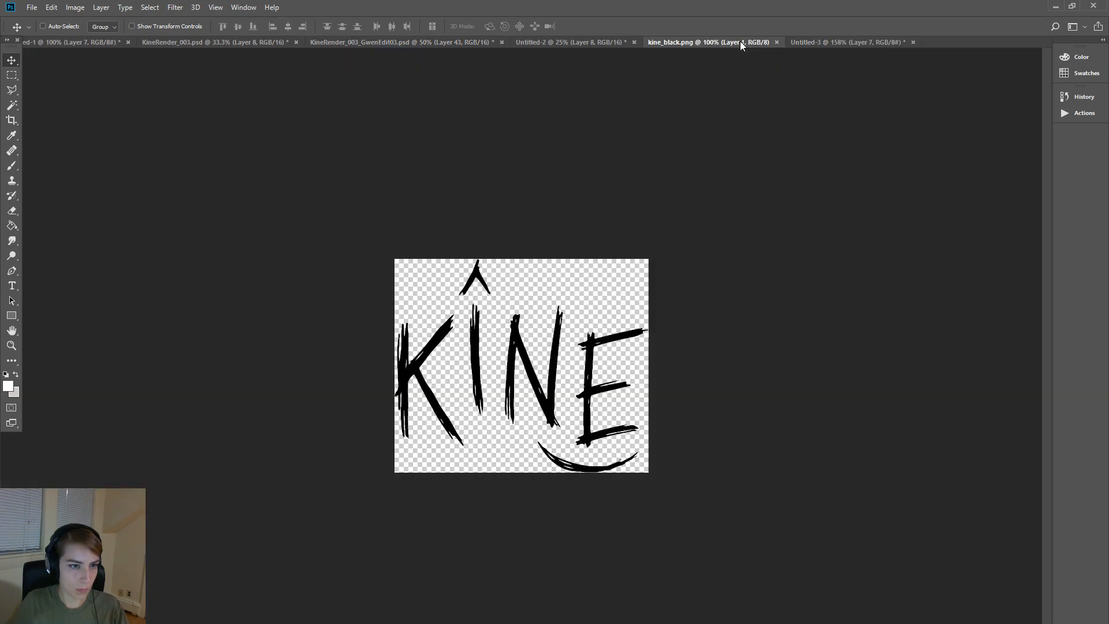
click(553, 42)
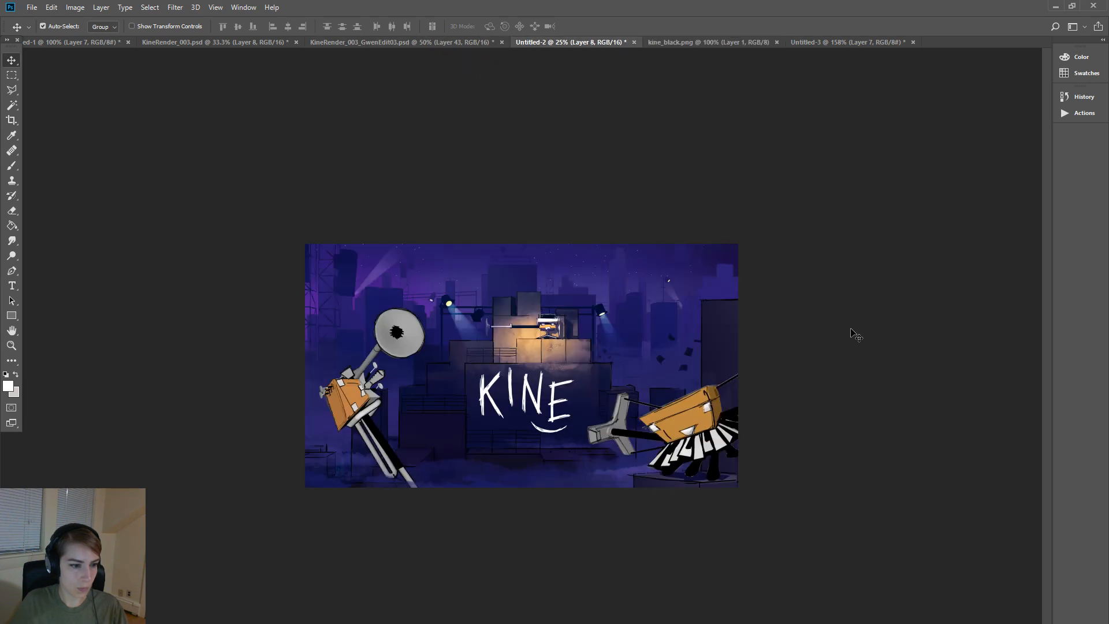
key(ctrl+z)
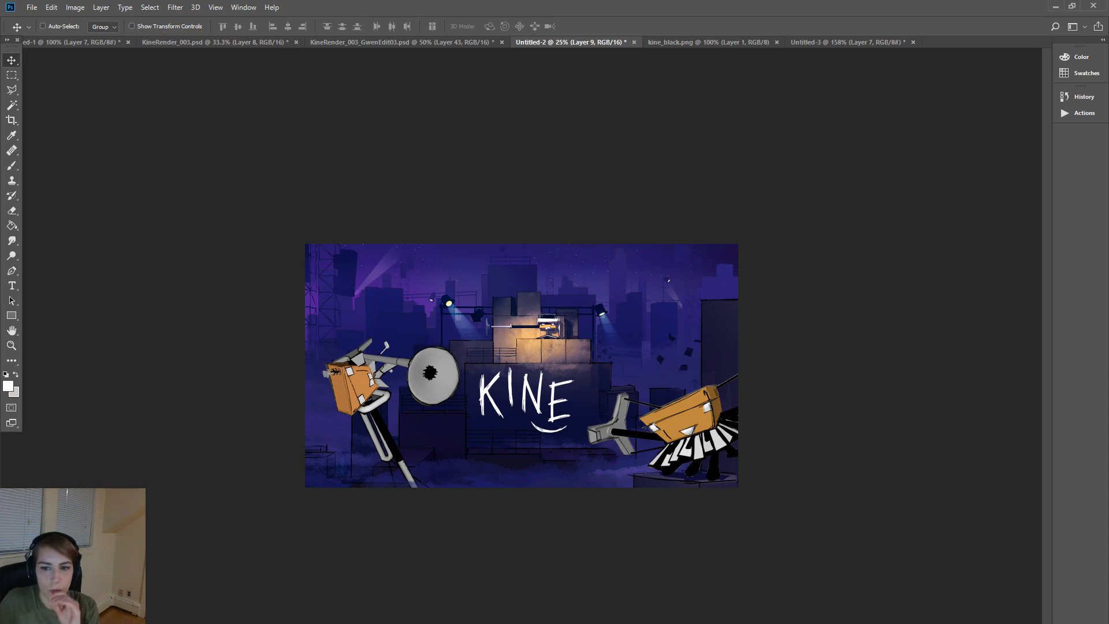
- Delete the earlier pose version on Layer 8 from Untitled-2
key(ctrl+alt+z)
key(ctrl+alt+z)
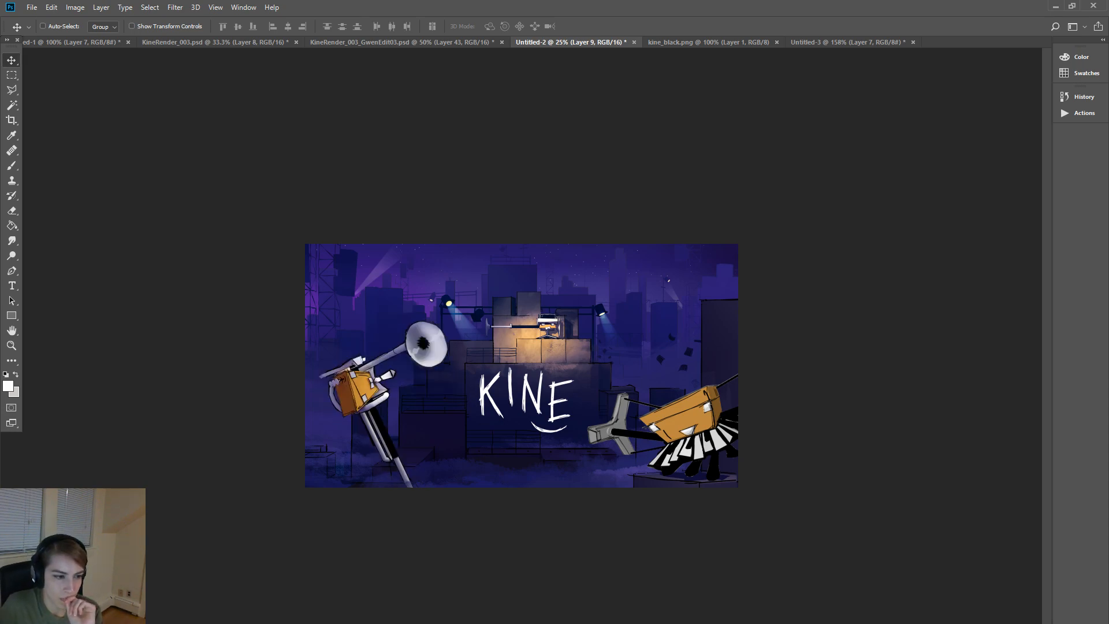
key(Delete)
key(Return)
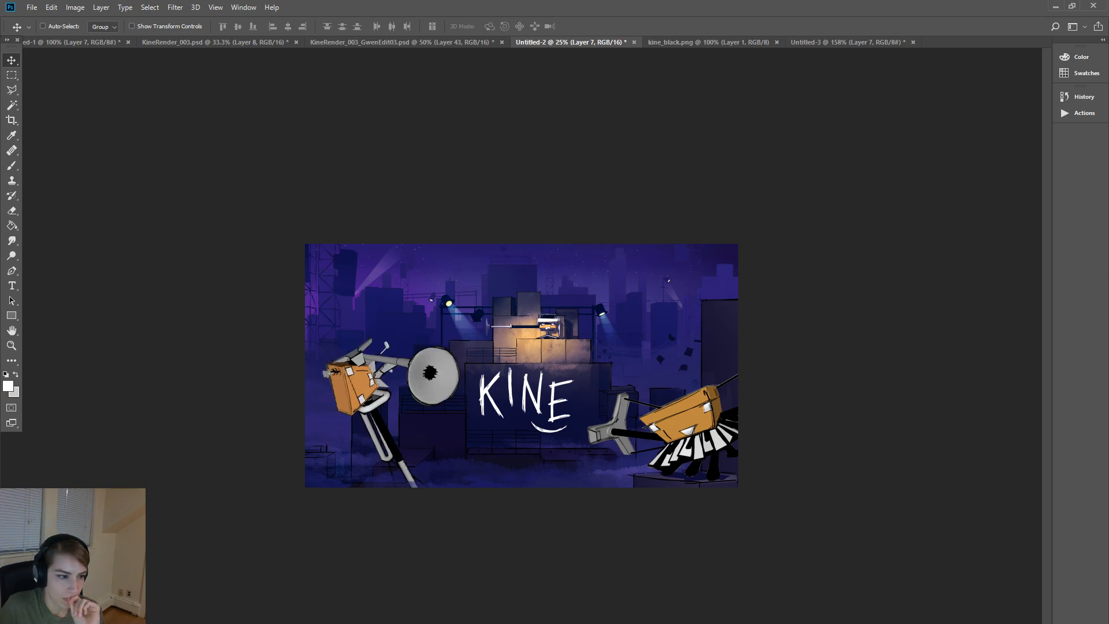
- Compare the new trombone robot pose with the original painted pose by alternating between the two versions
key(ctrl+z)
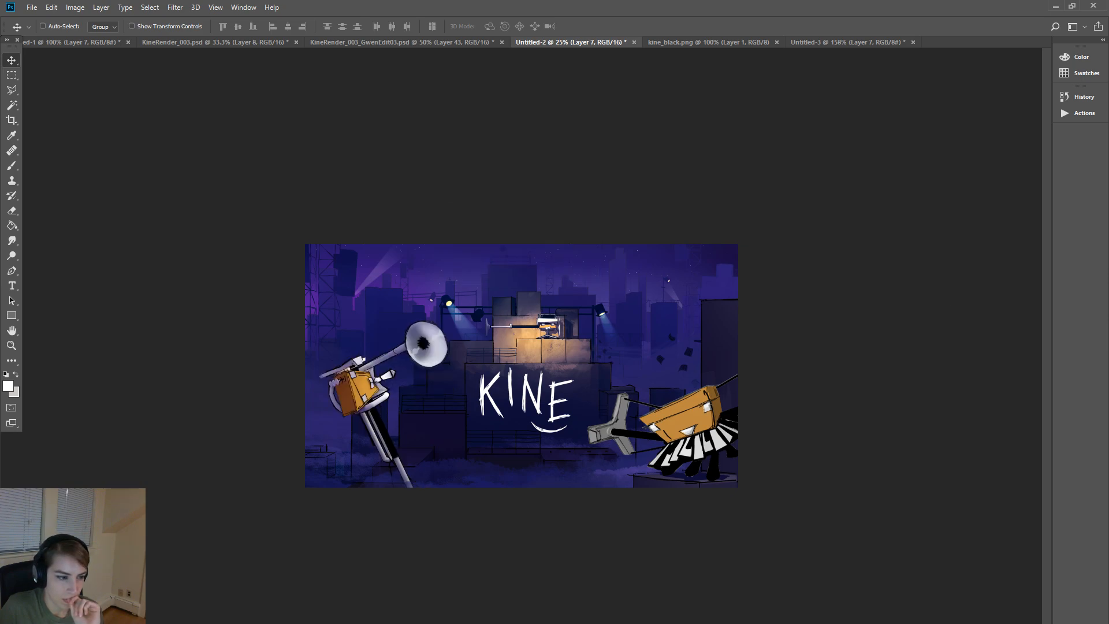
key(ctrl+z)
key(ctrl+z)
key(ctrl+z)
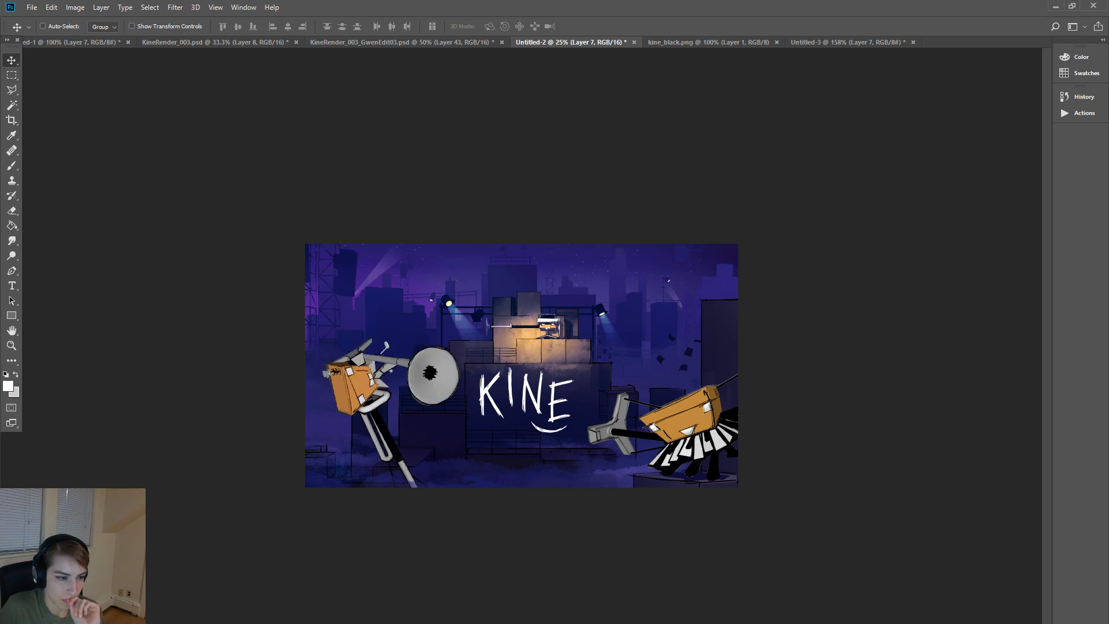
key(ctrl+z)
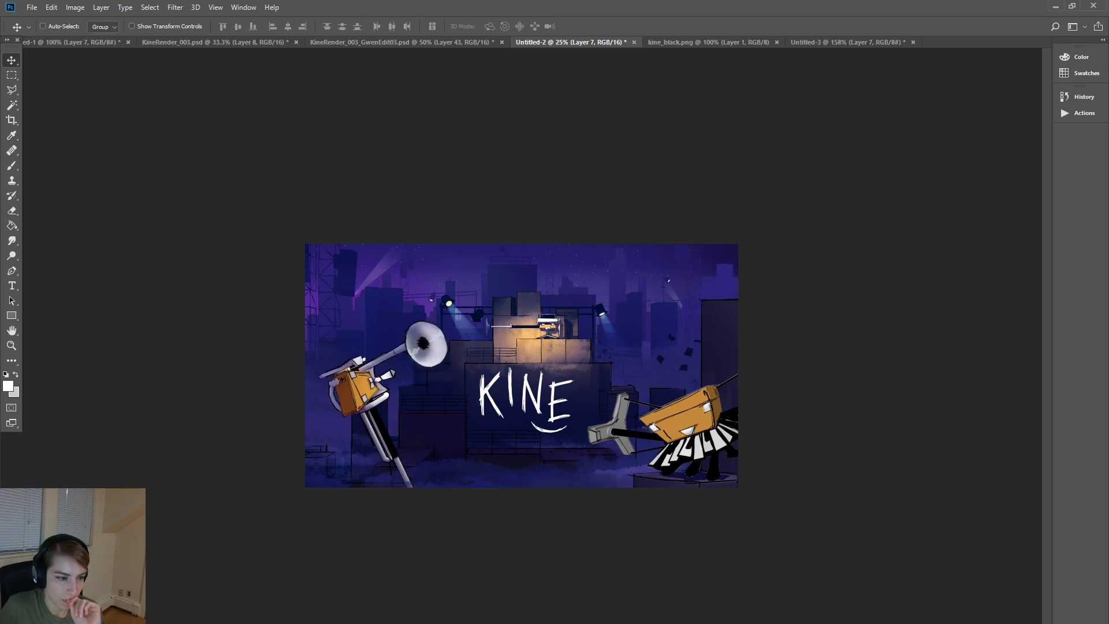
key(ctrl+z)
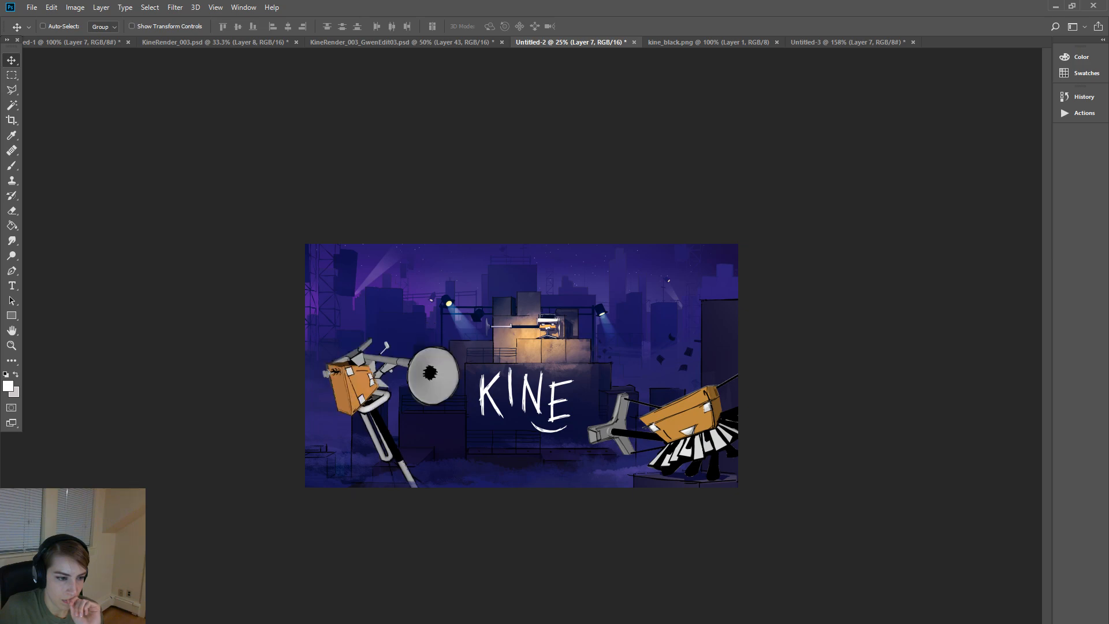
key(ctrl+z)
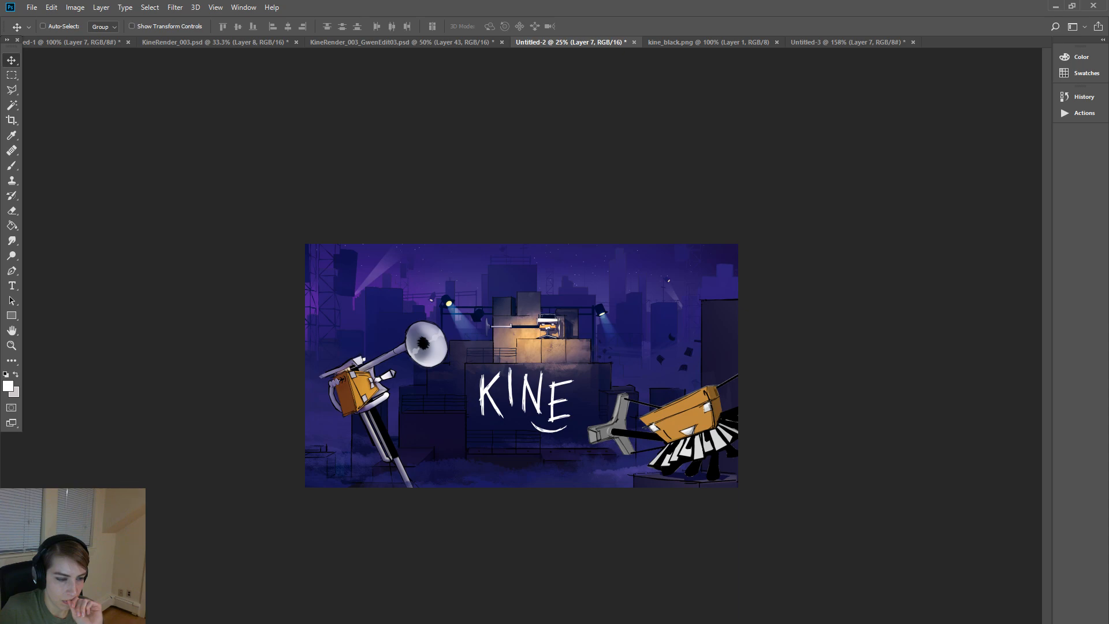
key(ctrl+z)
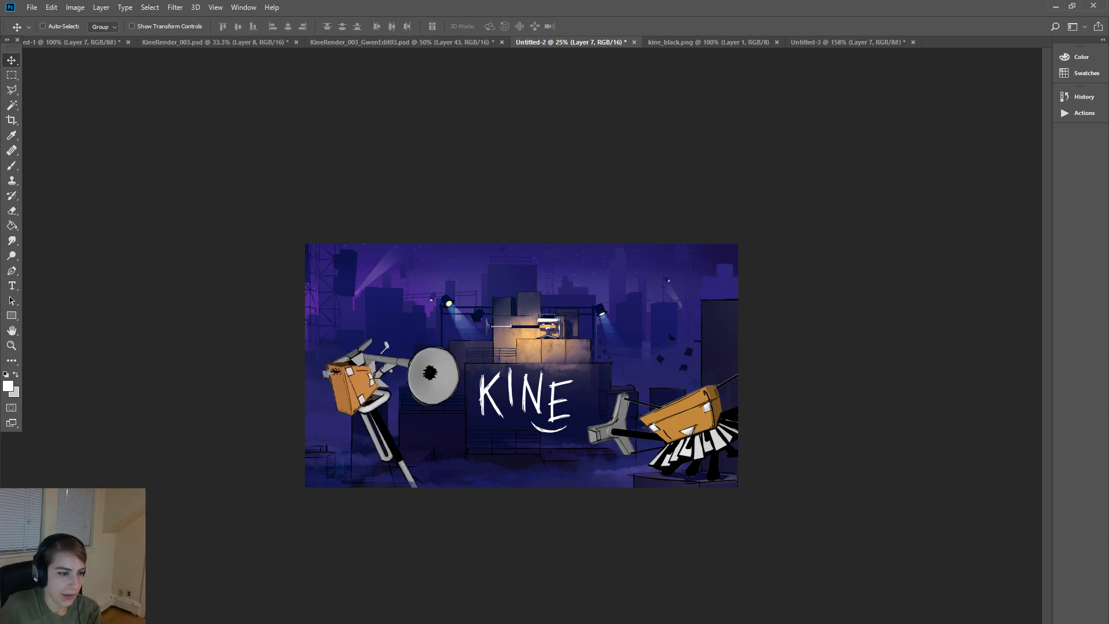
key(ctrl+z)
key(ctrl+z)
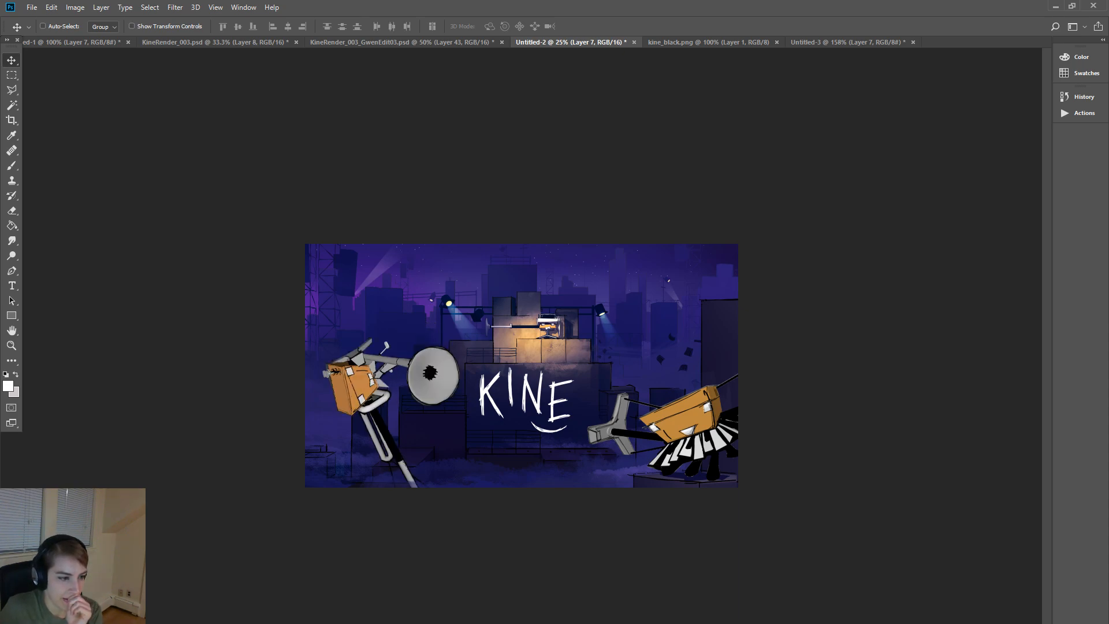
key(ctrl+z)
key(ctrl+z)
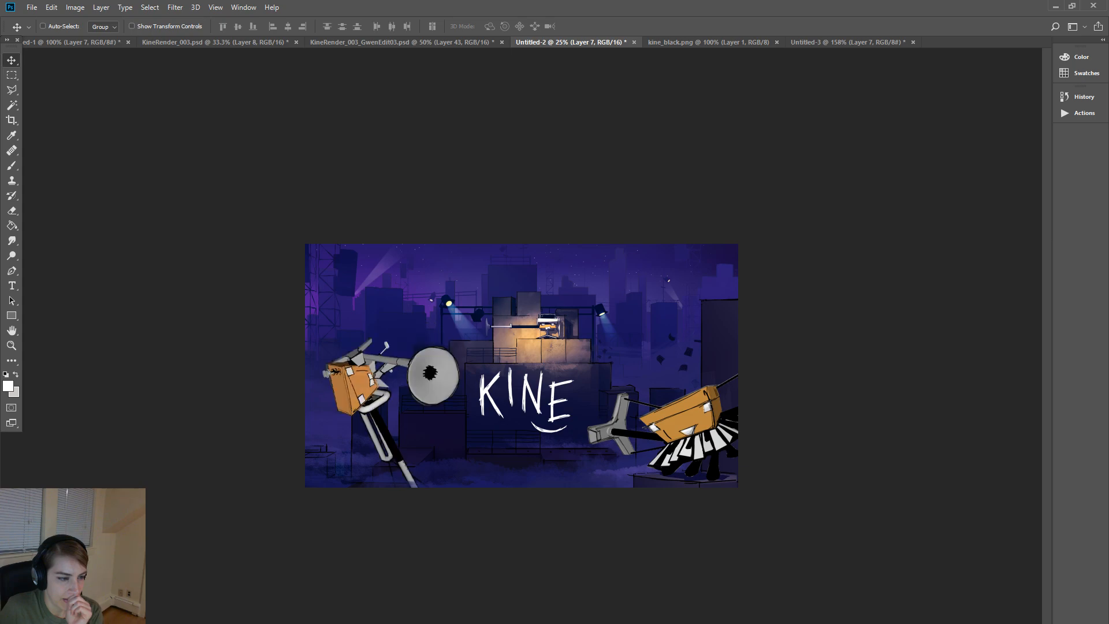
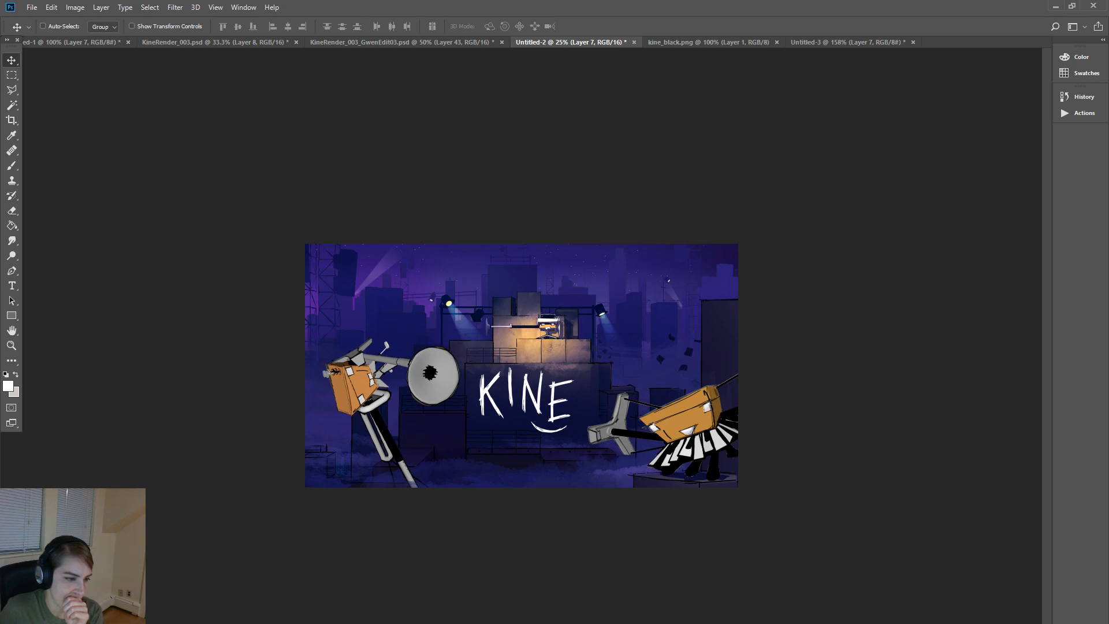
key(ctrl+z)
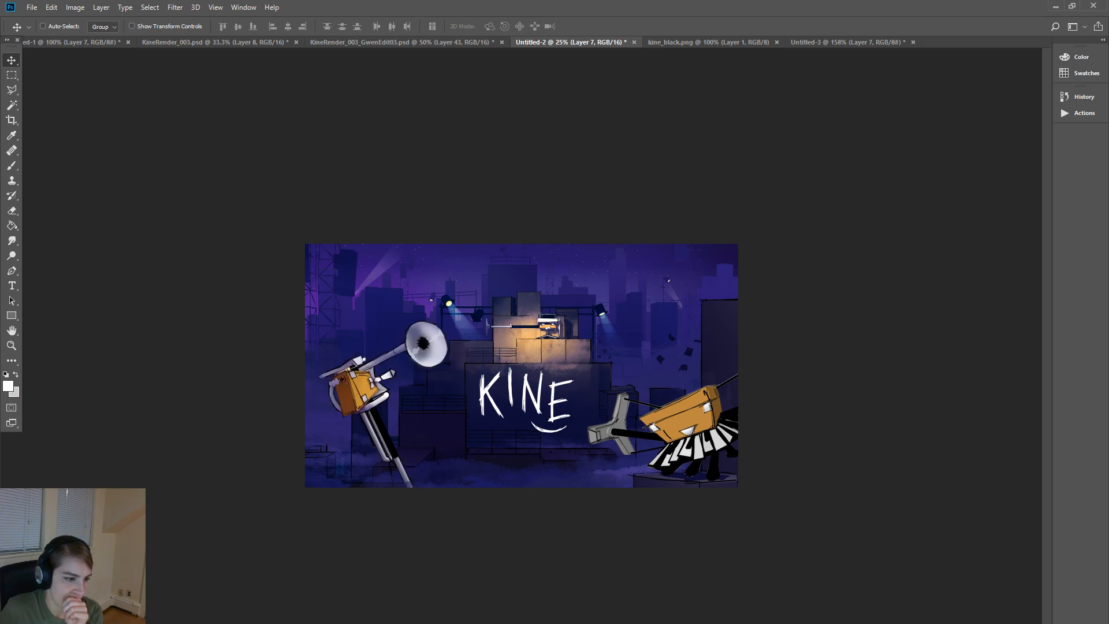
key(ctrl+z)
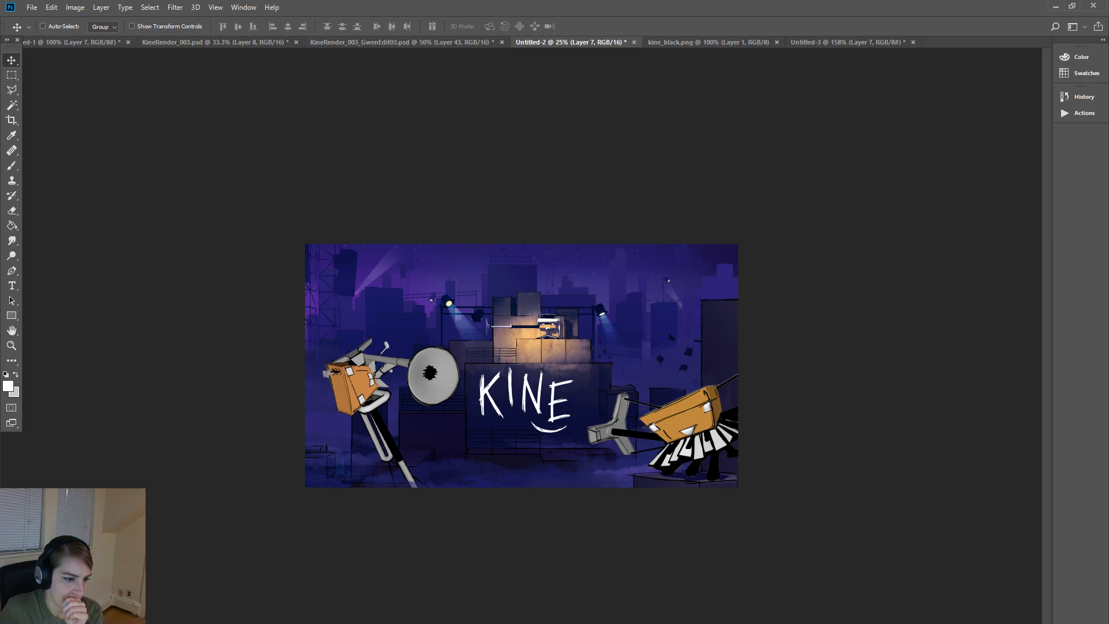
key(ctrl+z)
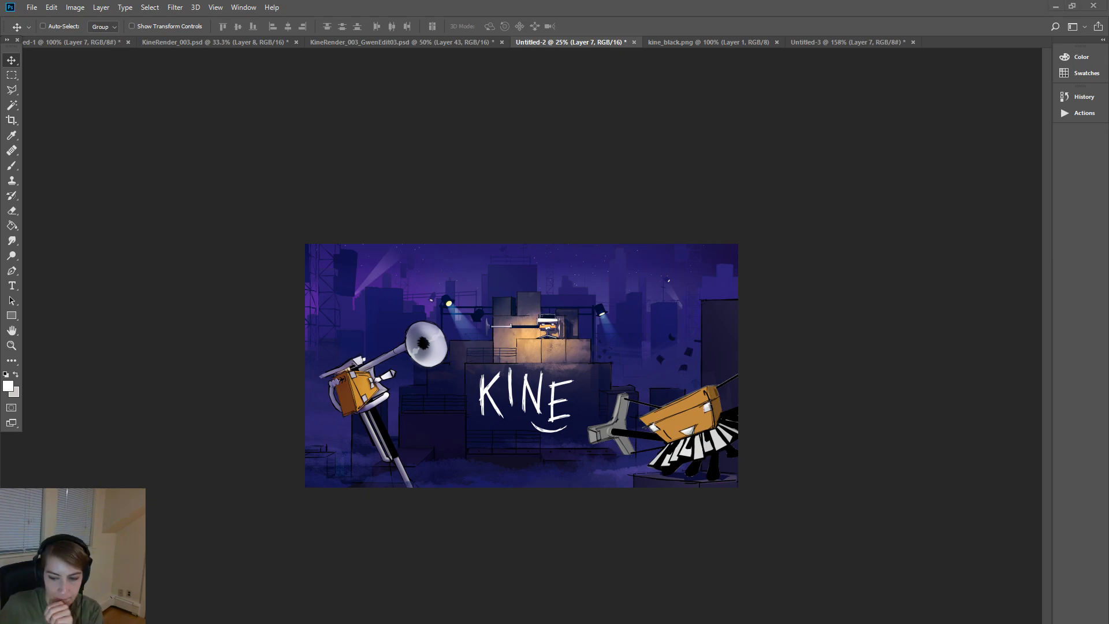
- Switch to Maya, select the robot's horn mesh, and unlock its translate, rotate and scale channels
key(alt+Tab)
alt+drag(740, 473, 766, 475)
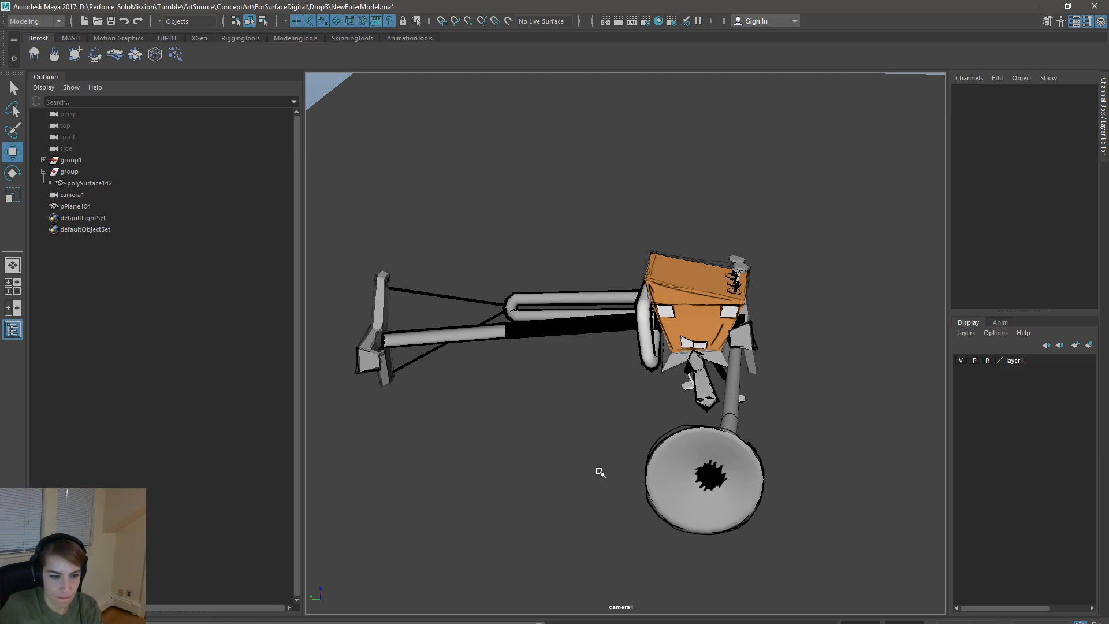
click(713, 479)
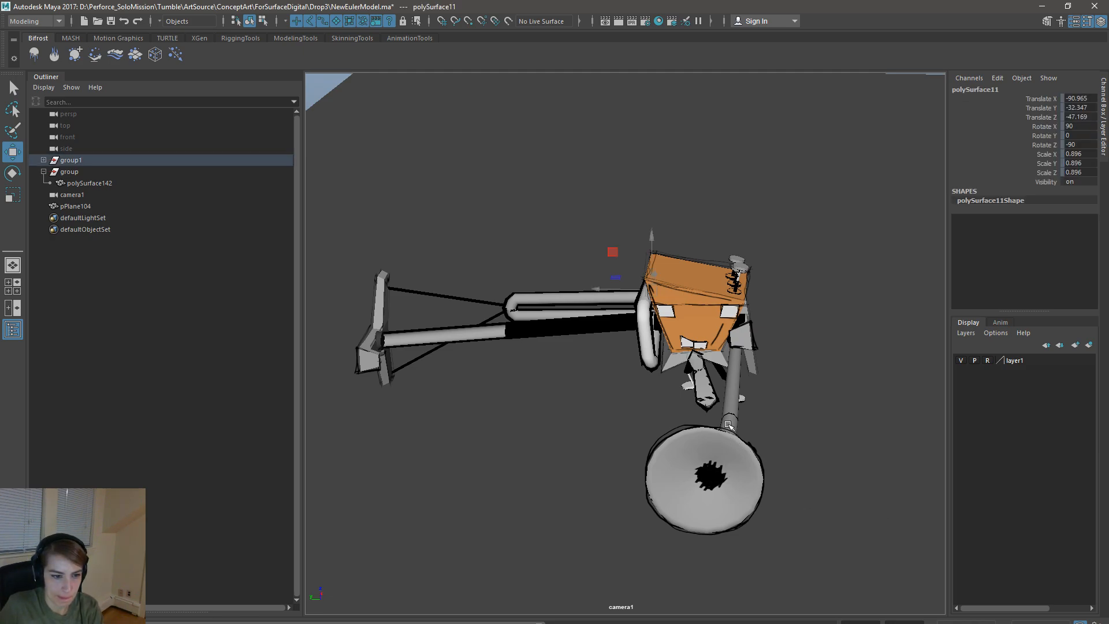
click(731, 446)
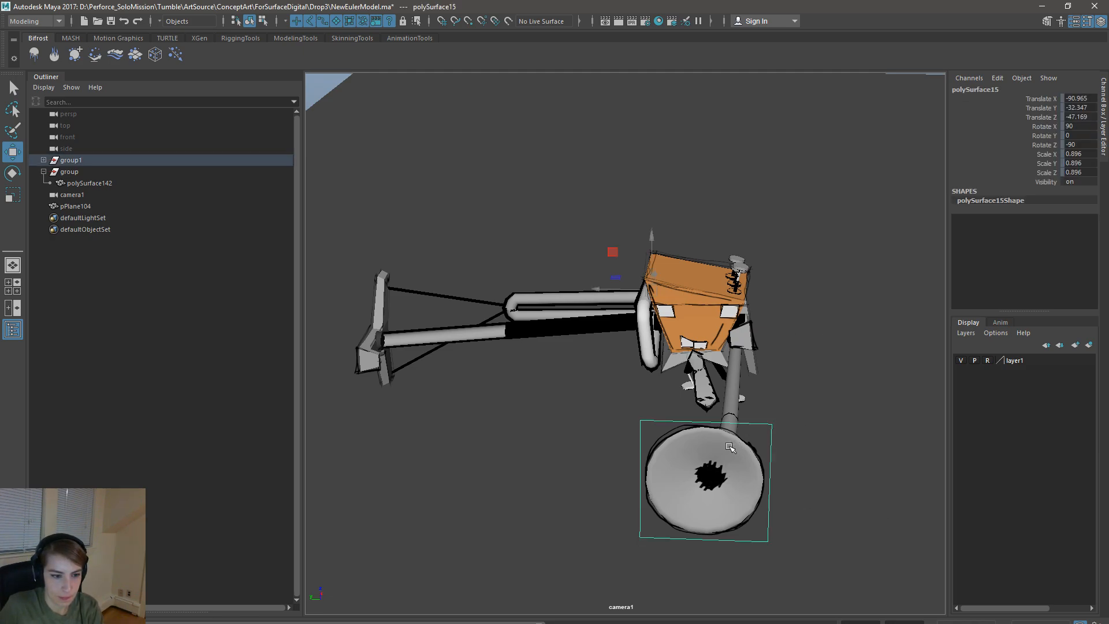
click(728, 396)
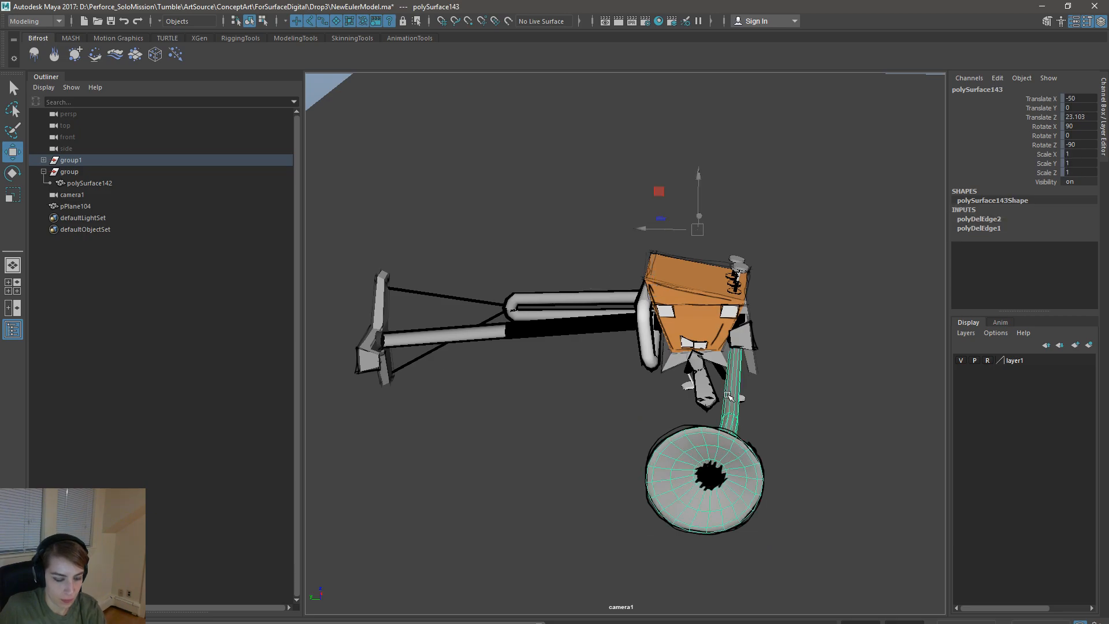
drag(1058, 100, 1052, 173)
right_click(1052, 172)
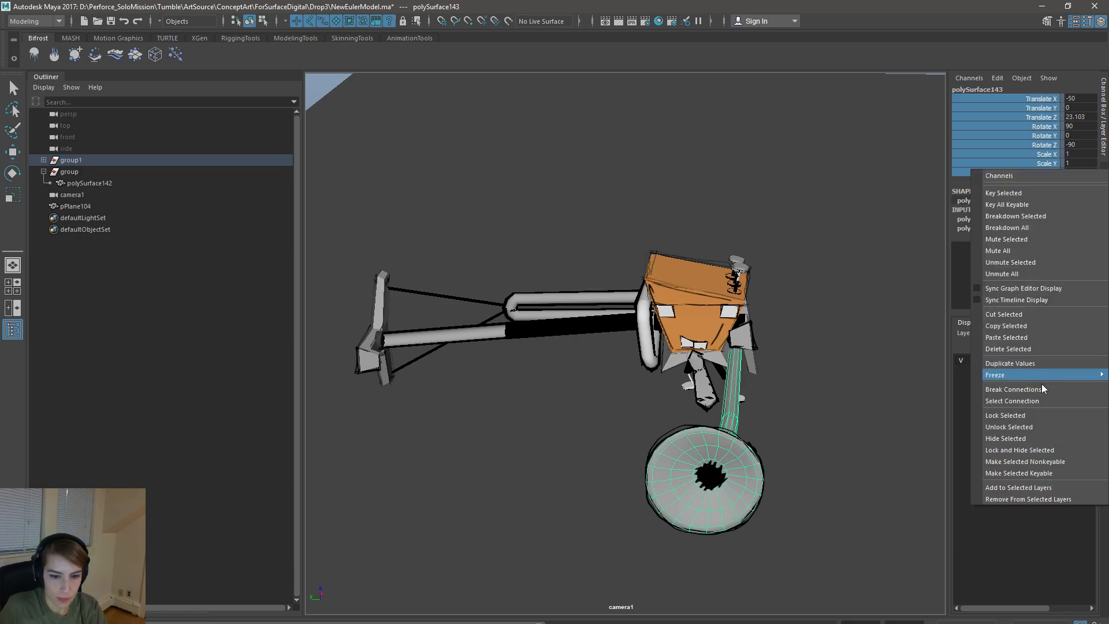
click(1037, 428)
key(r)
key(e)
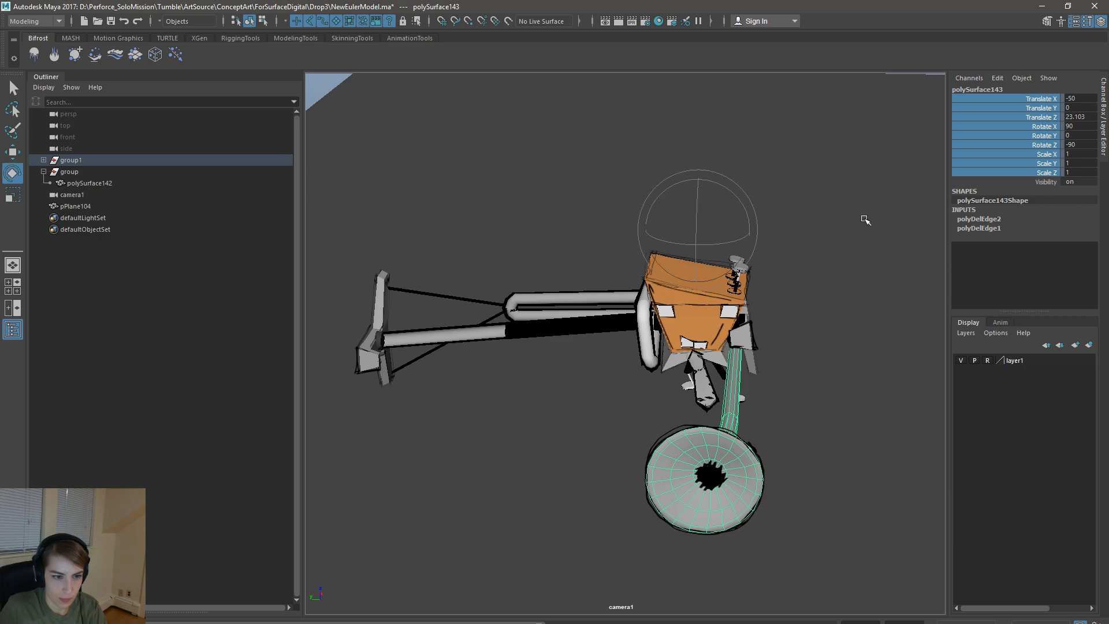
right_click(1054, 146)
click(1049, 399)
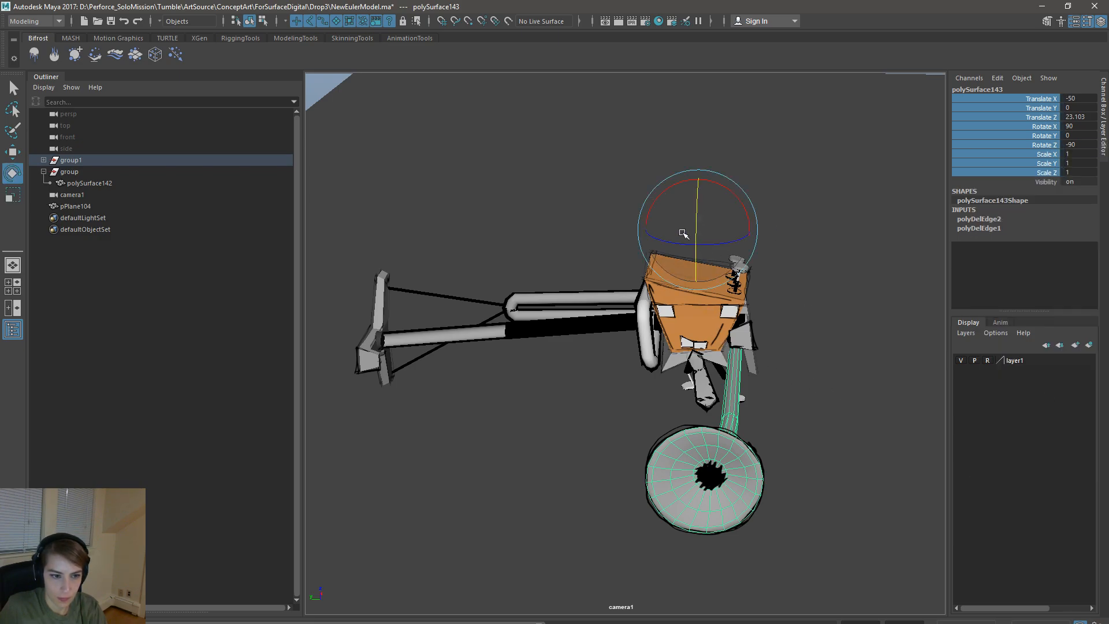
- Try to rotate the horn together with its black outline mesh
key(ctrl+z)
drag(704, 245, 710, 243)
key(ctrl+z)
shift+click(747, 444)
key(ctrl+z)
key(shift+z)
key(ctrl+z)
key(shift+z)
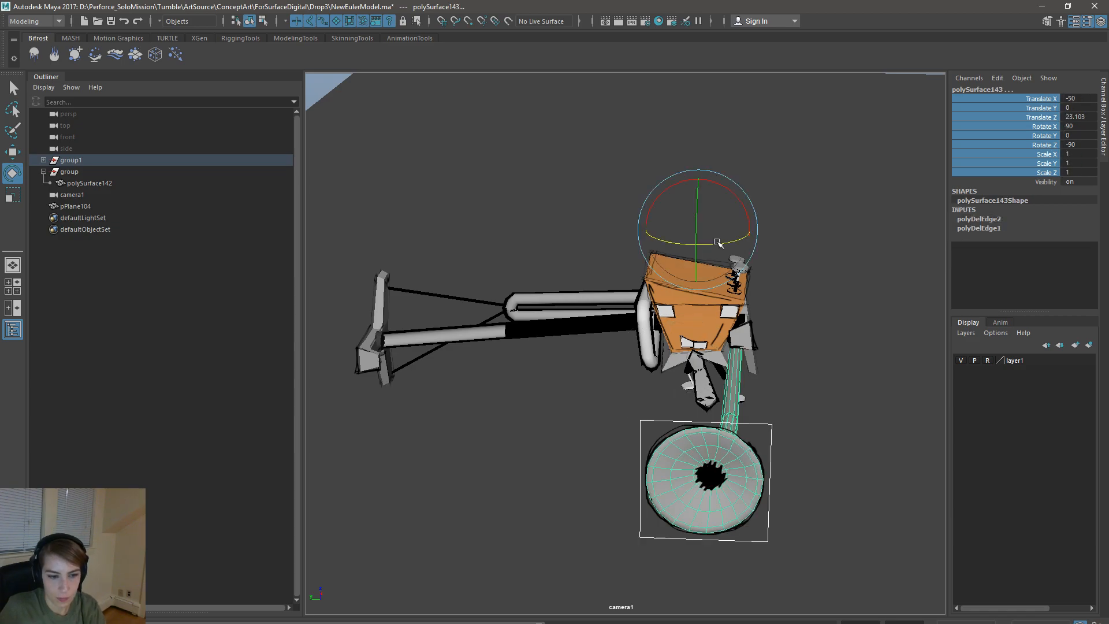
right_click(1040, 126)
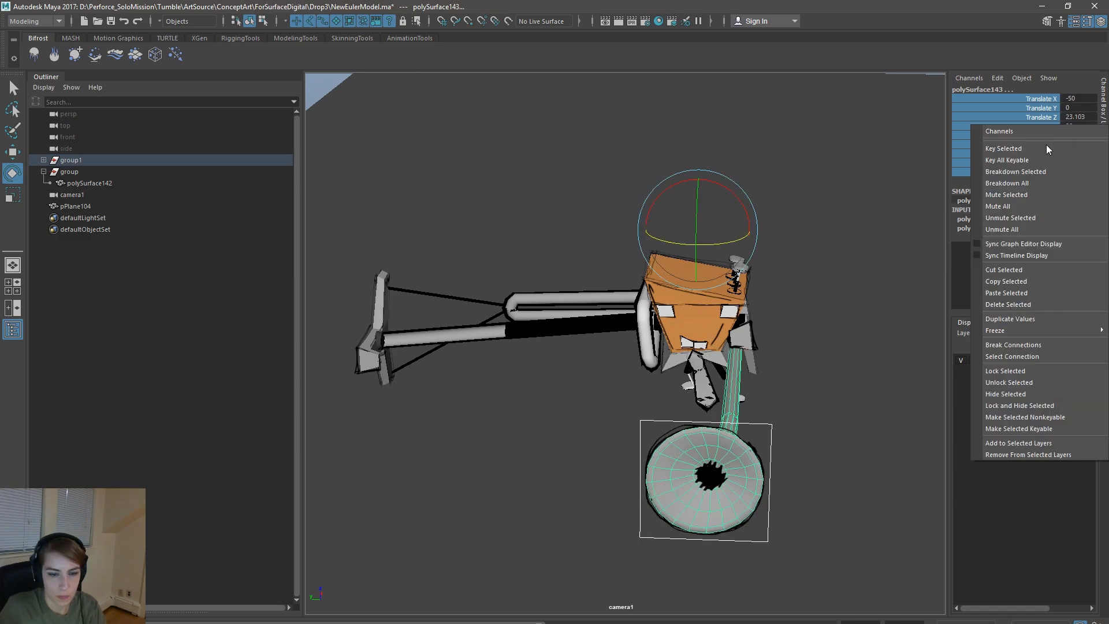
click(1062, 386)
drag(717, 243, 723, 245)
- Select the horn's black outline mesh on its own and unlock its translate, rotate and scale channels
click(754, 531)
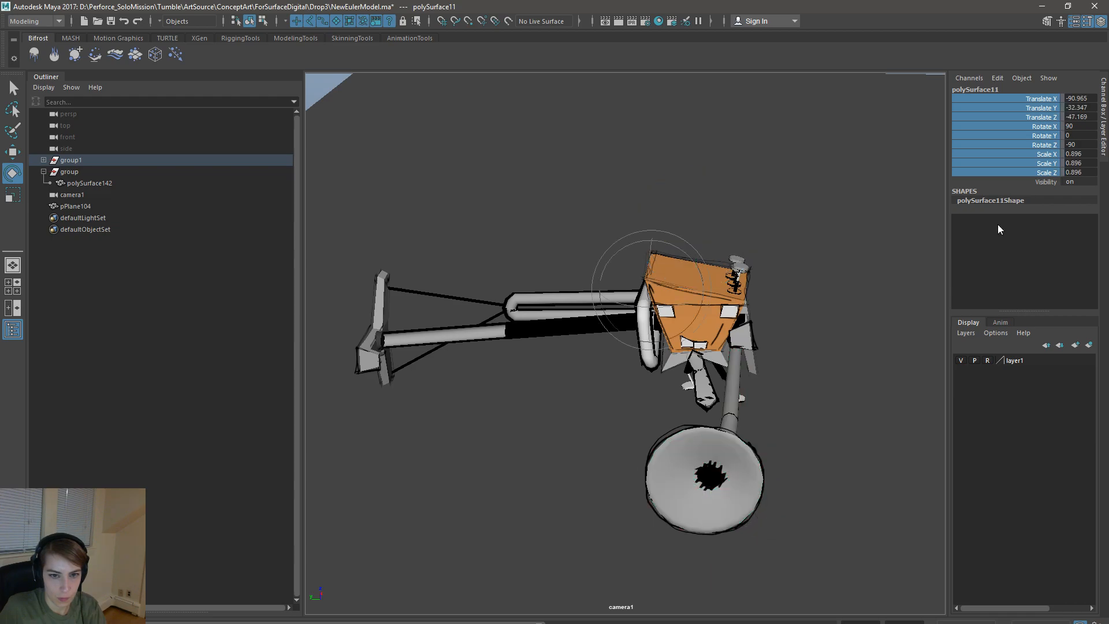
right_click(1026, 166)
click(1024, 416)
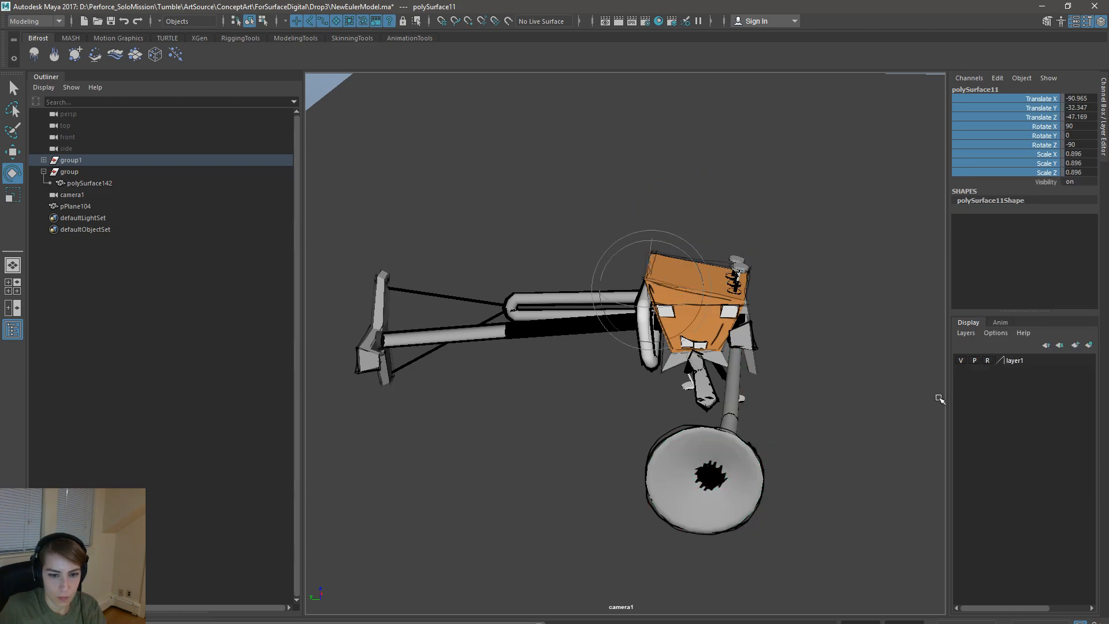
- Select the horn mesh together with its black outline meshes and unlock their translate, rotate and scale channels
click(731, 395)
click(743, 505)
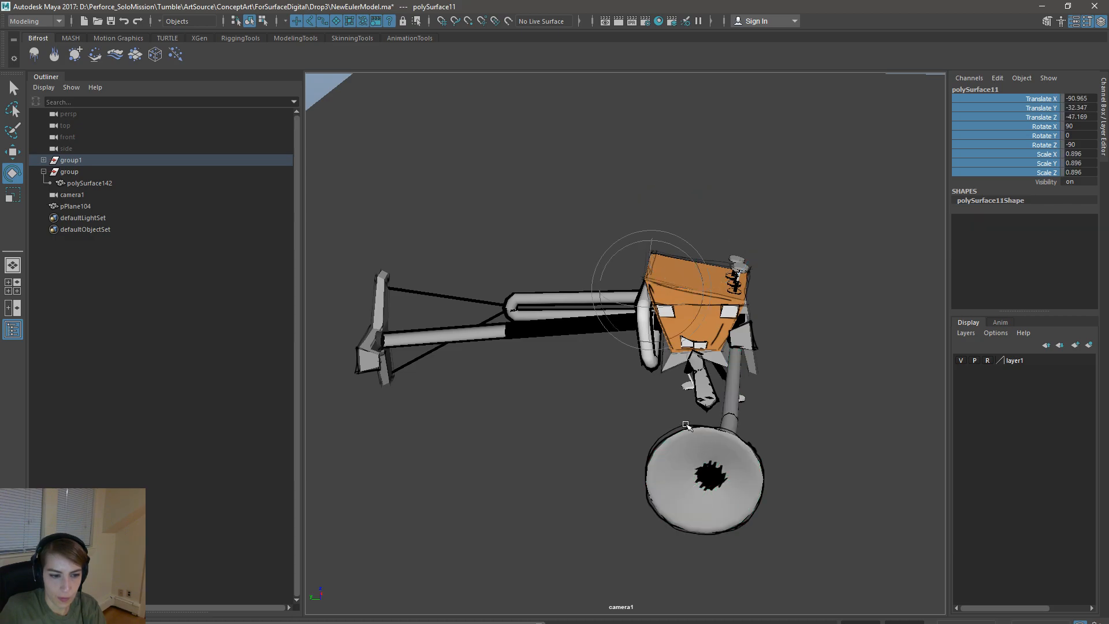
click(673, 448)
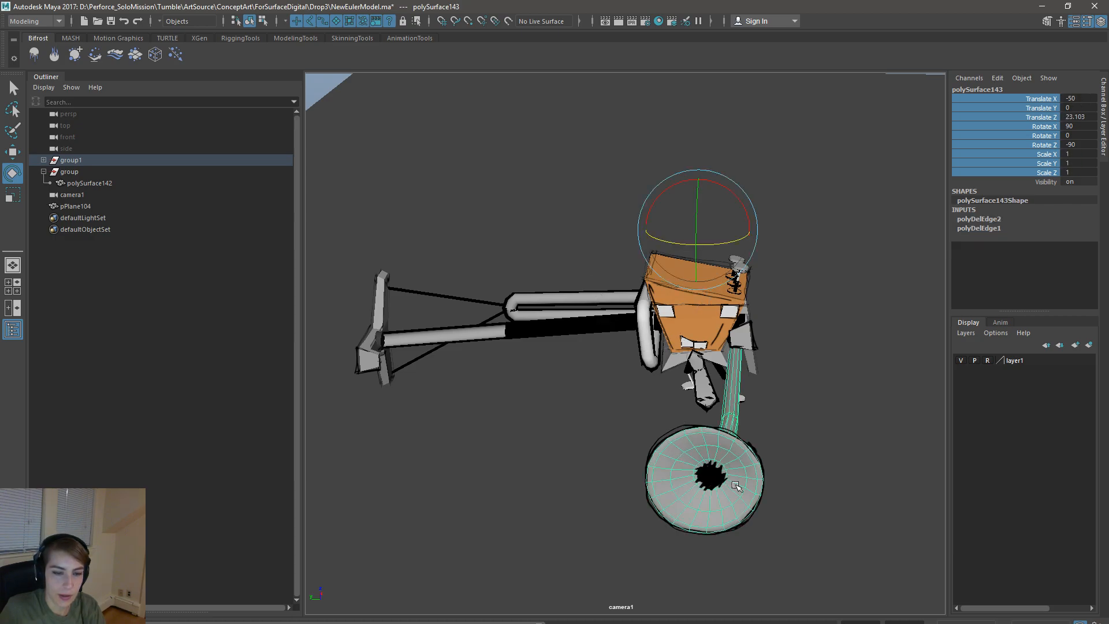
click(751, 517)
click(116, 172)
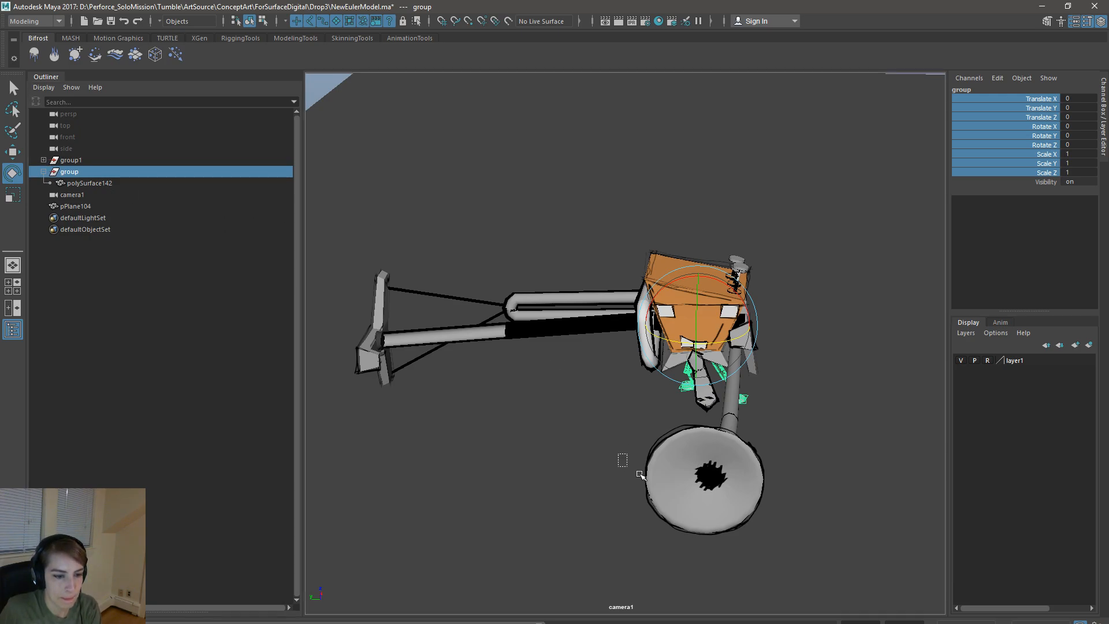
click(748, 527)
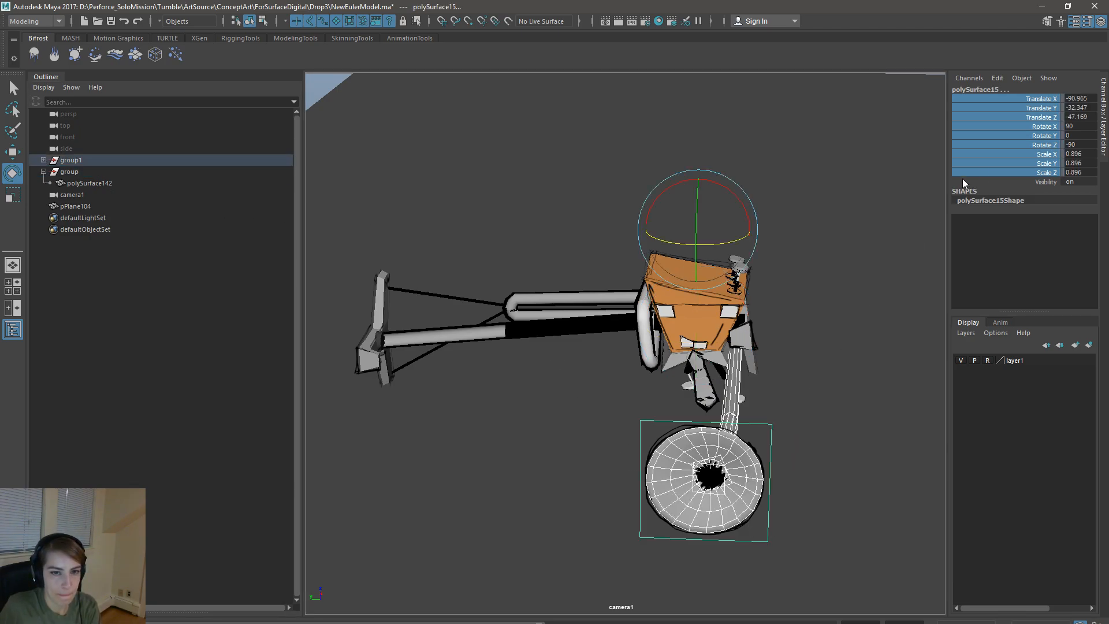
right_click(1014, 146)
click(1021, 402)
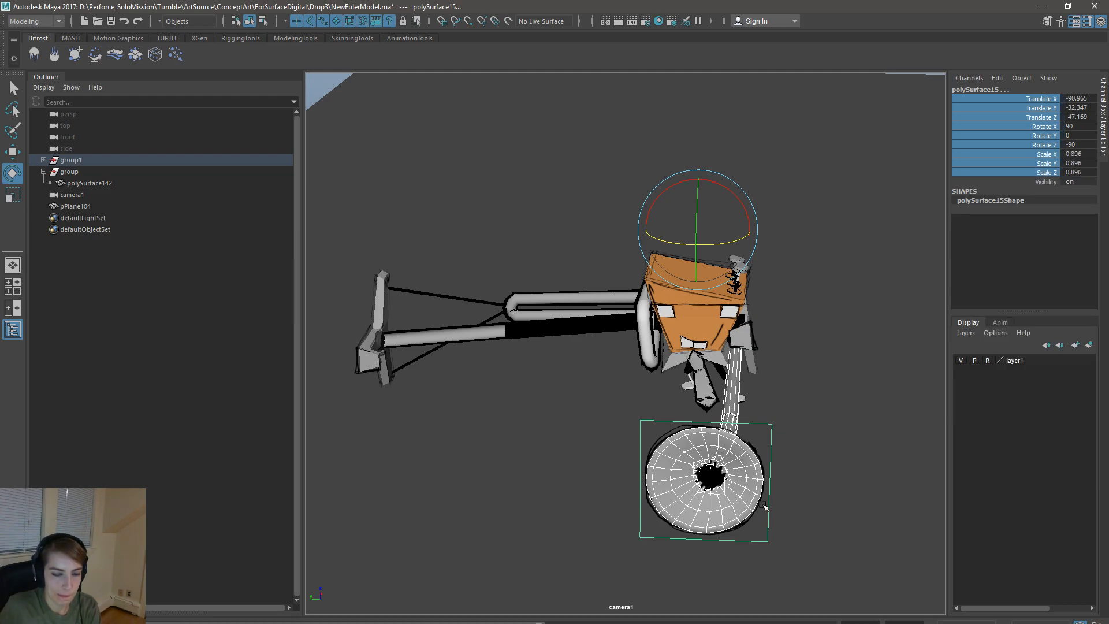
- Try to rotate the selected horn meshes to 6.504 in Rotate Y and shift them to -55.143 in Translate Z
drag(729, 242, 734, 244)
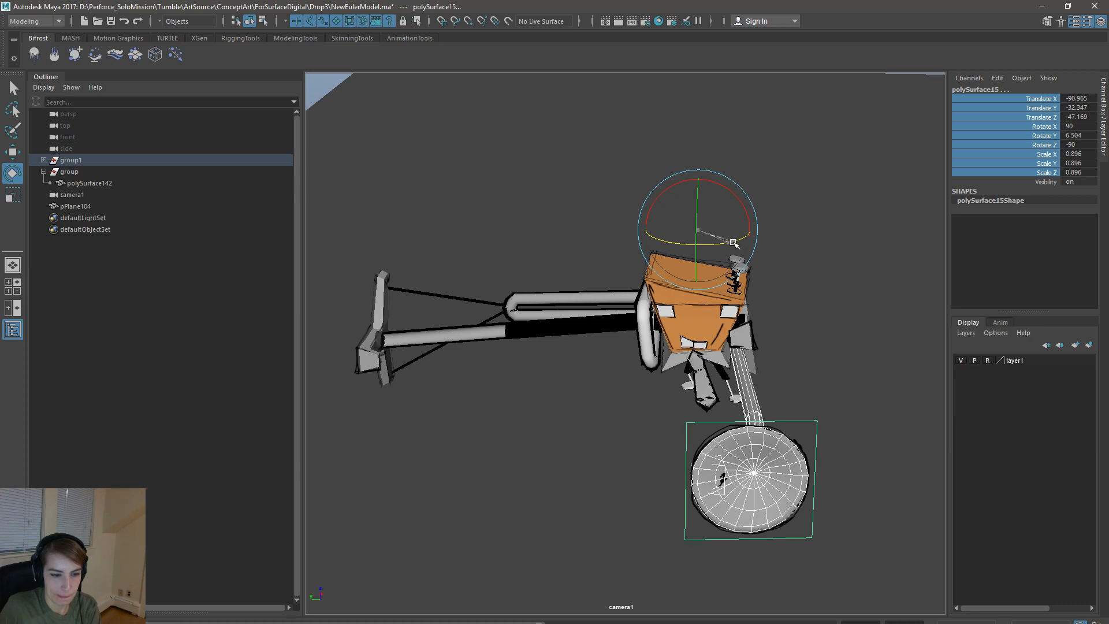
key(w)
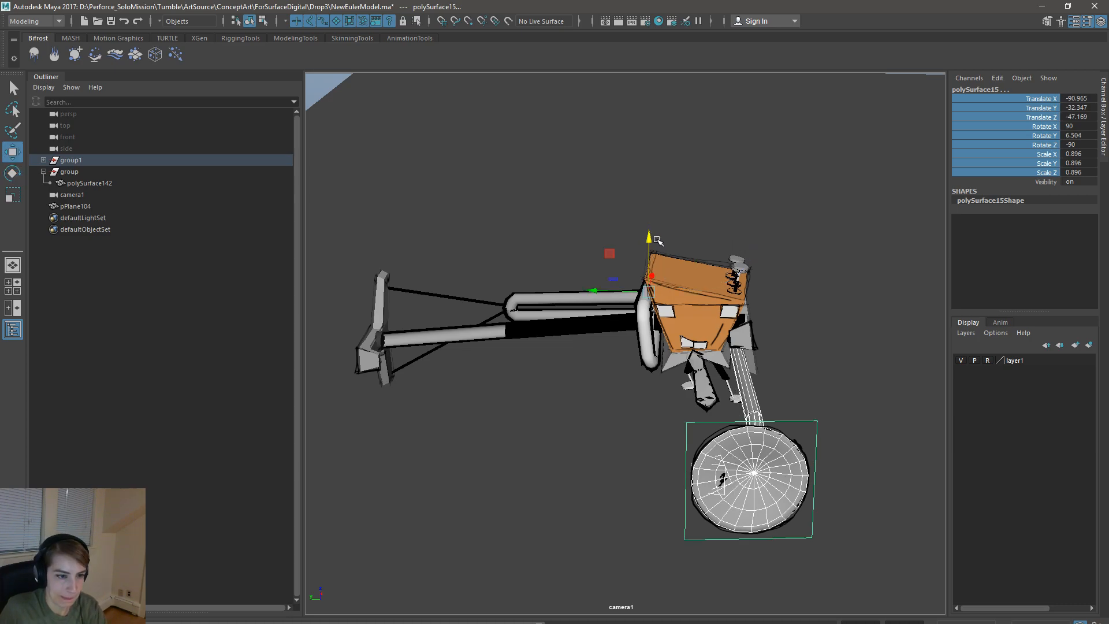
drag(613, 294, 606, 293)
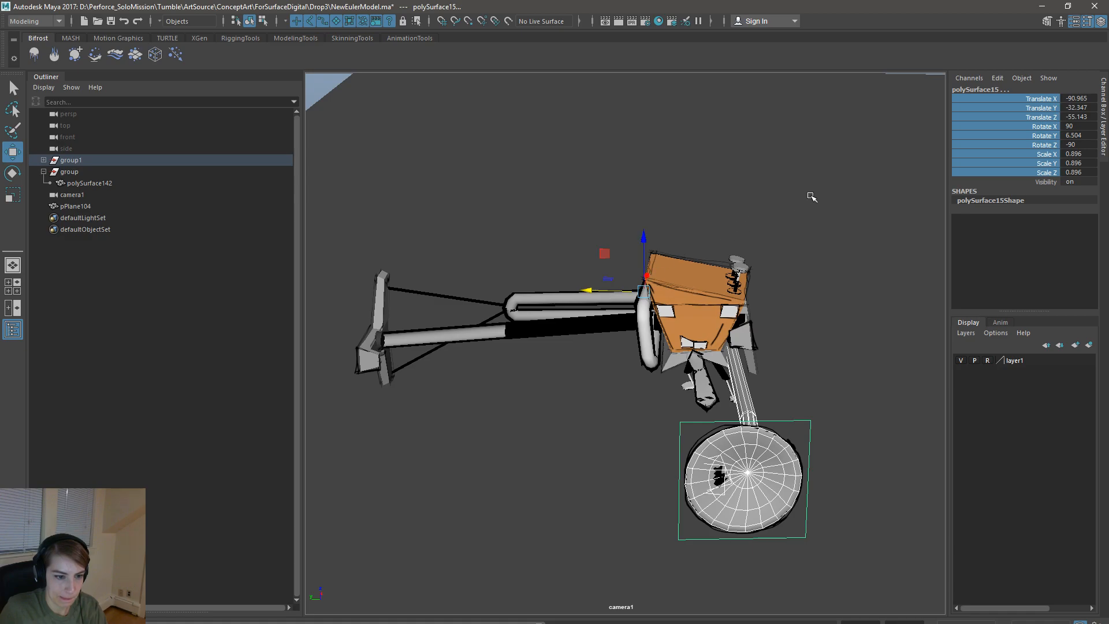
click(896, 247)
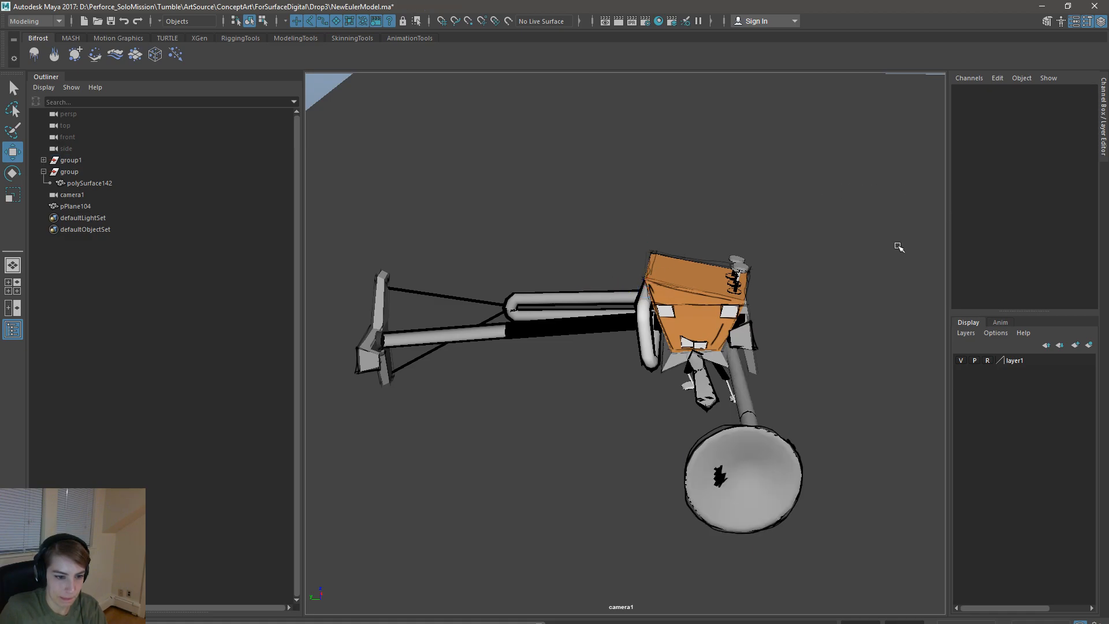
key(ctrl+z)
key(ctrl+z)
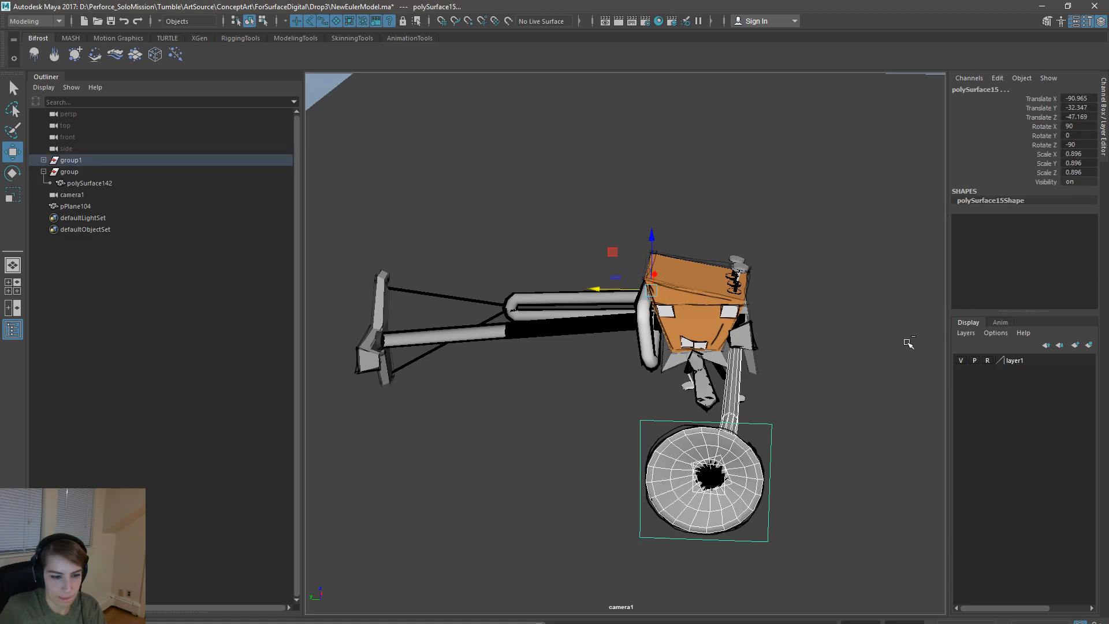
- Expand group1 and trombone_horn1 and select all the horn's parts from polySurface15 through polySurface143
click(703, 478)
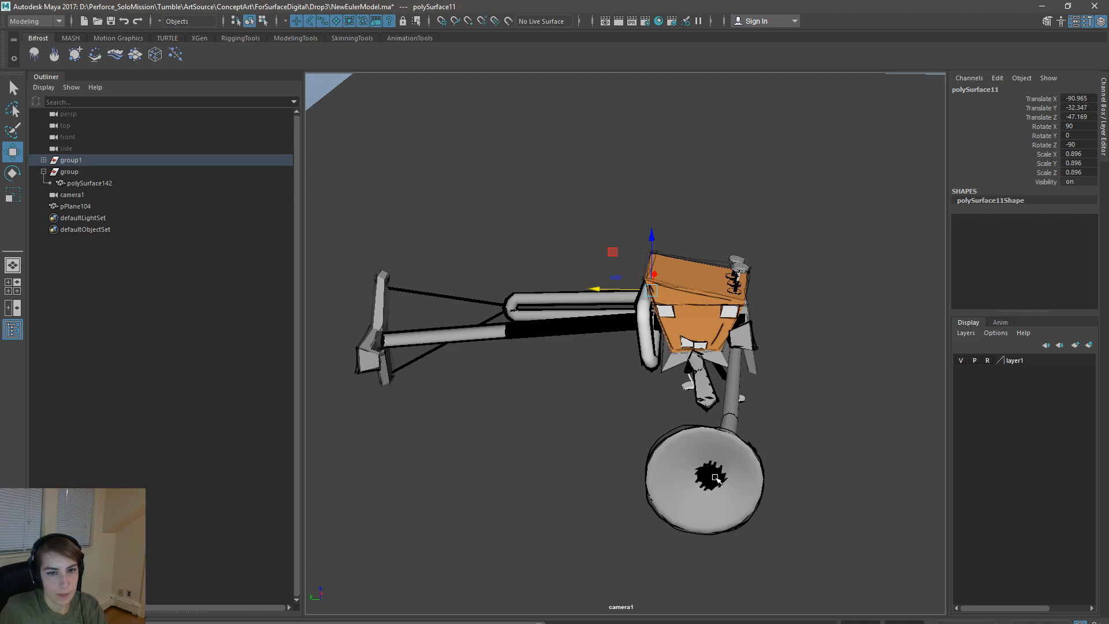
click(44, 160)
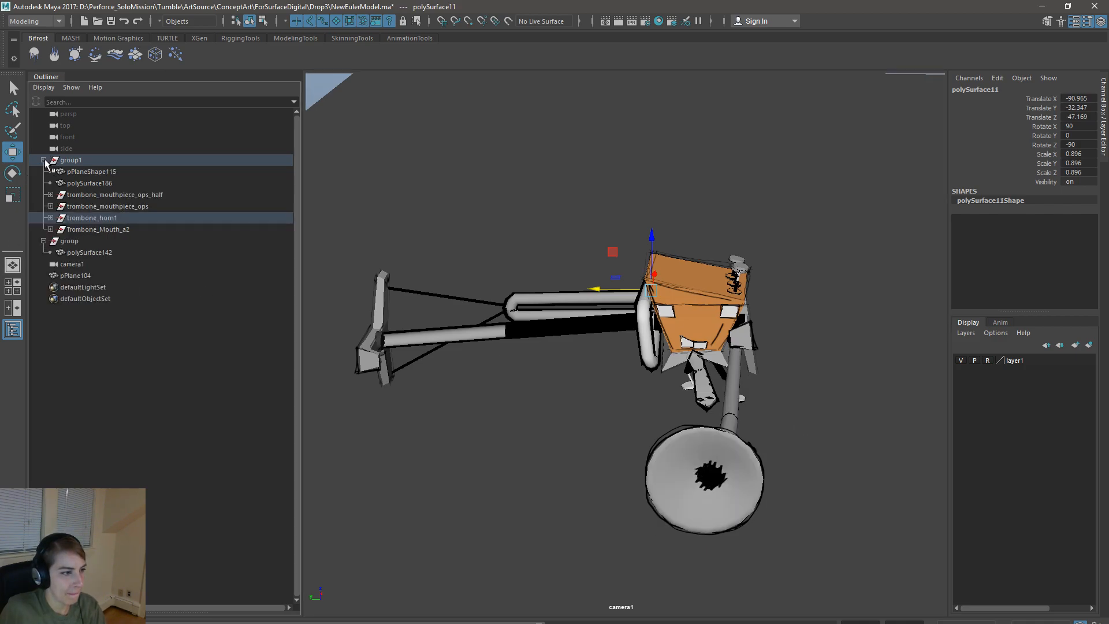
click(50, 217)
click(126, 241)
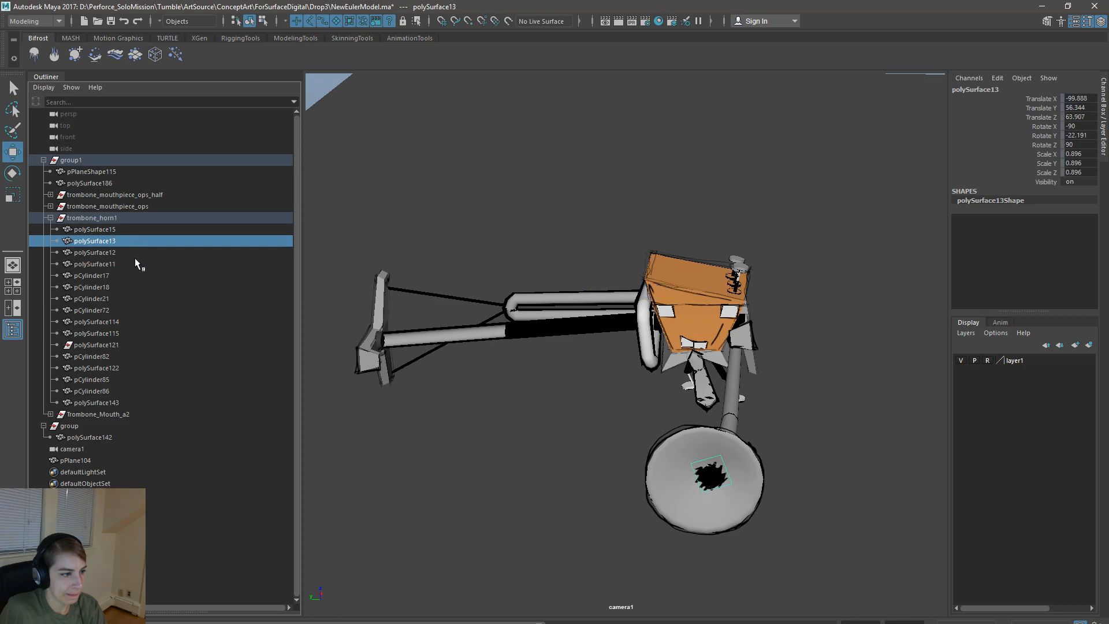
key(Up)
shift+click(126, 403)
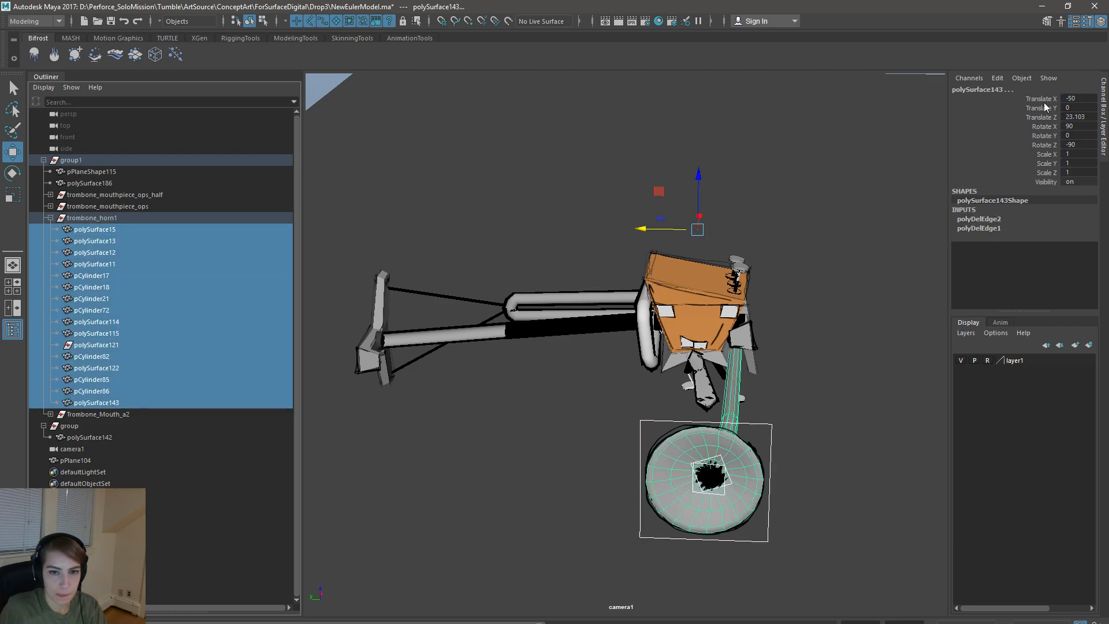
- Unlock the translate, rotate, scale and visibility channels of all selected horn parts
drag(1044, 99, 1039, 183)
right_click(1039, 183)
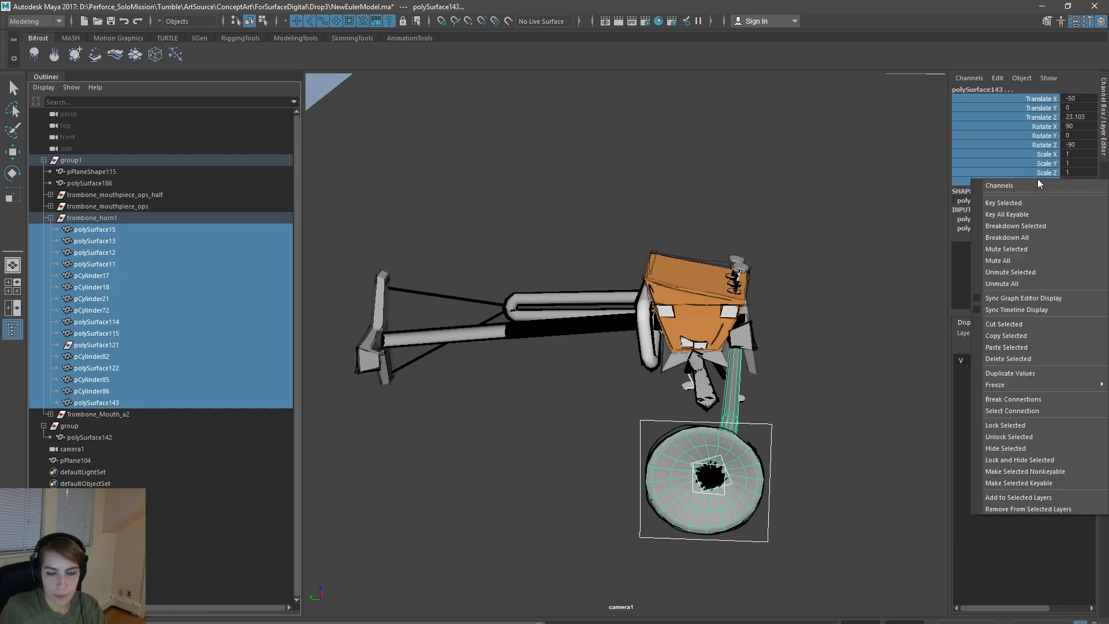
click(1042, 441)
- Rotate all the horn parts together to about 6.4 in Rotate Y, swinging the bell away from the robot's slide
key(e)
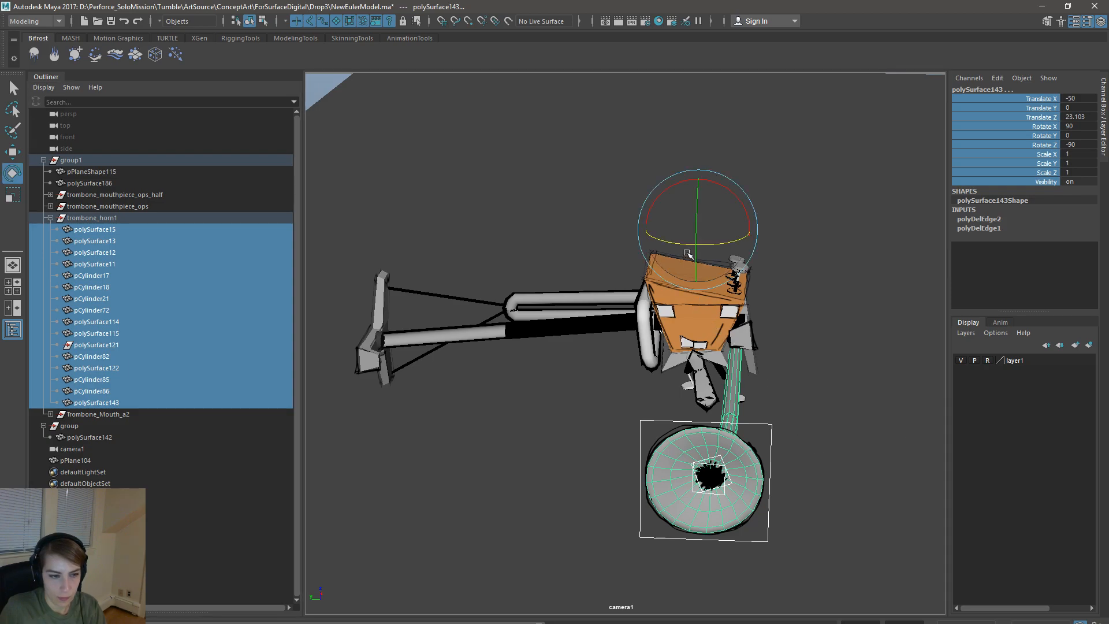
key(w)
drag(702, 224, 952, 209)
key(ctrl+z)
key(e)
drag(709, 240, 714, 246)
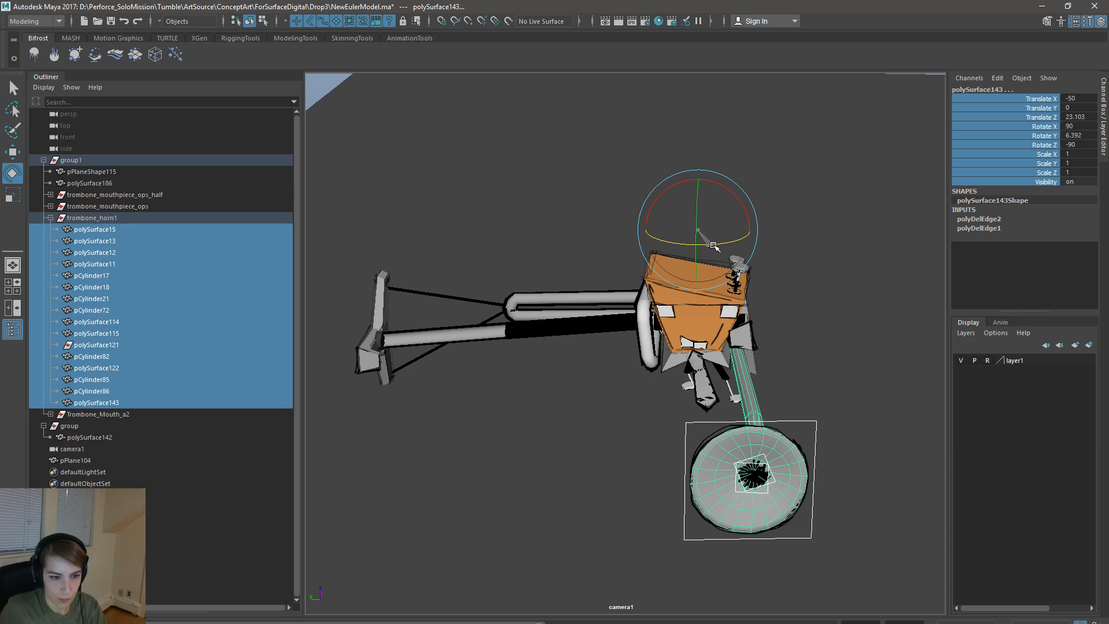
- Nudge the rotated horn slightly toward the slide to line it up with the body, and clear the selection
key(w)
click(662, 234)
key(ctrl+z)
drag(662, 231, 651, 231)
key(ctrl+z)
click(800, 252)
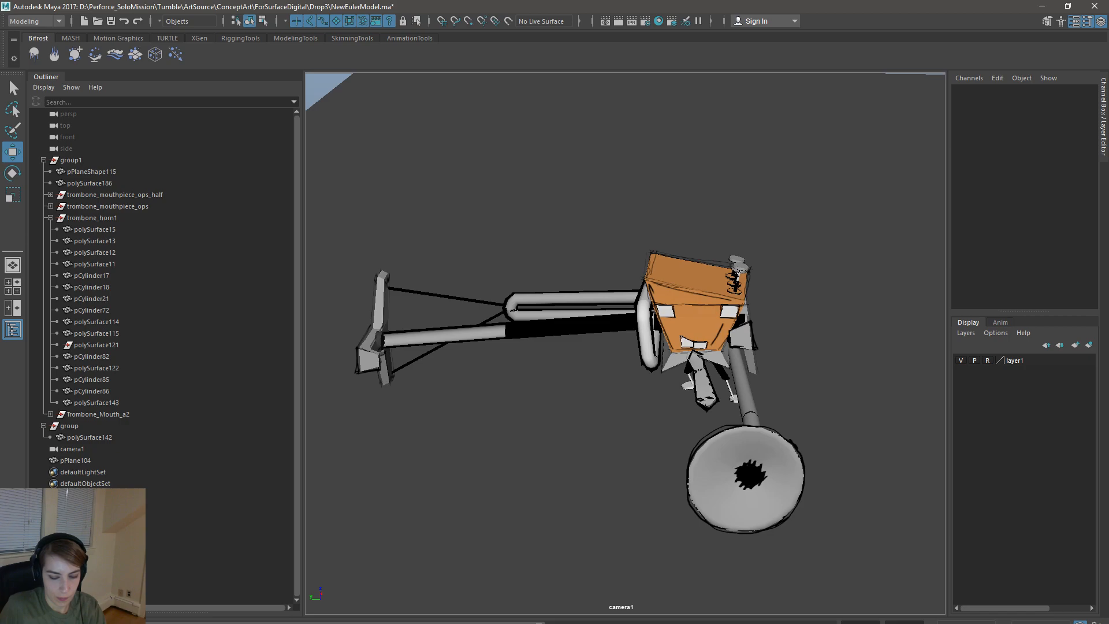
- Switch to Photoshop, clear the selection in KineRender_003_GwenEdit03.psd and delete Layer 43 with the previous trombone robot pose
key(alt+Tab)
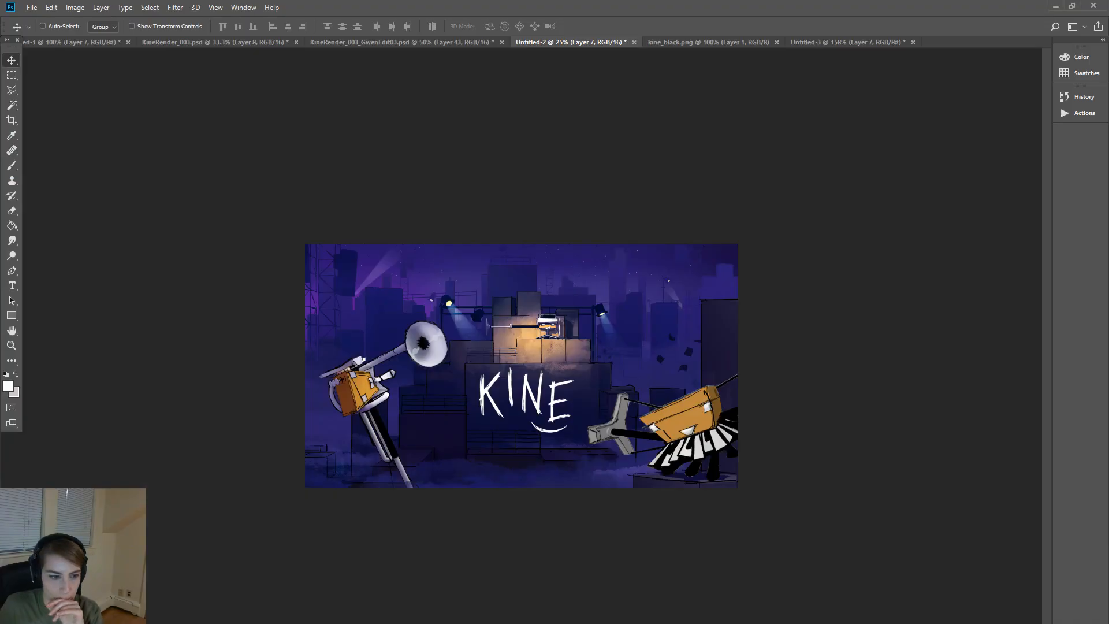
click(474, 42)
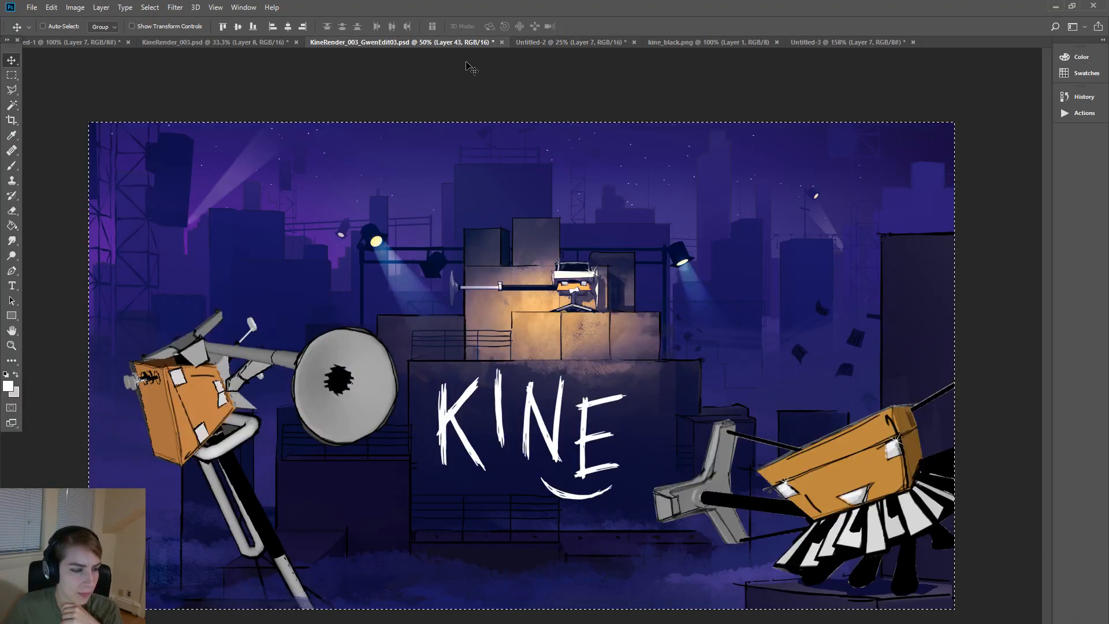
key(ctrl+d)
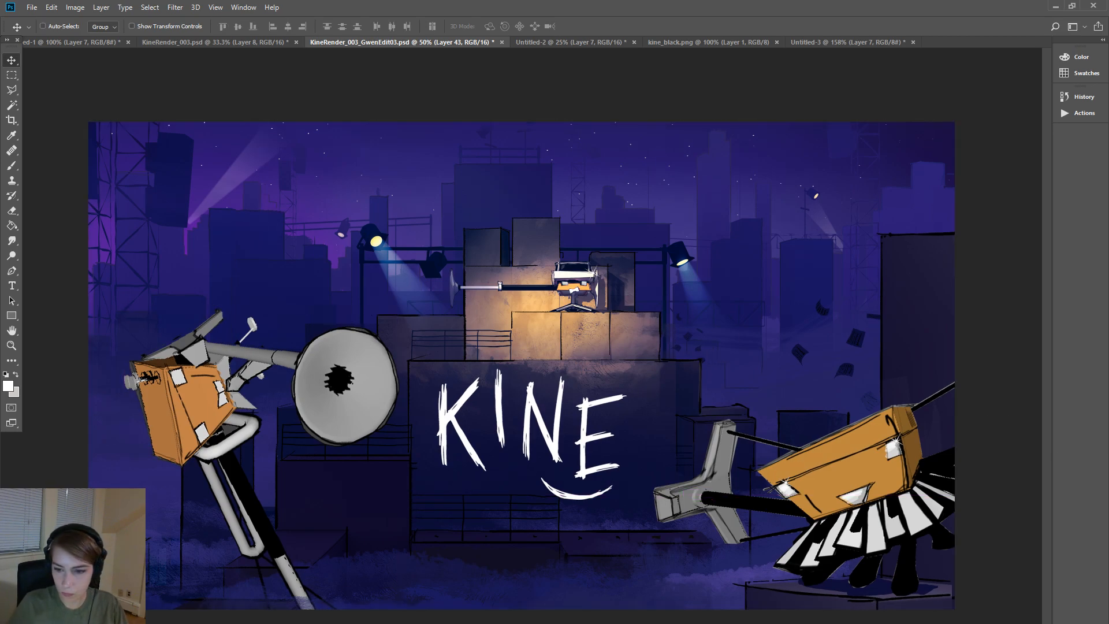
key(Delete)
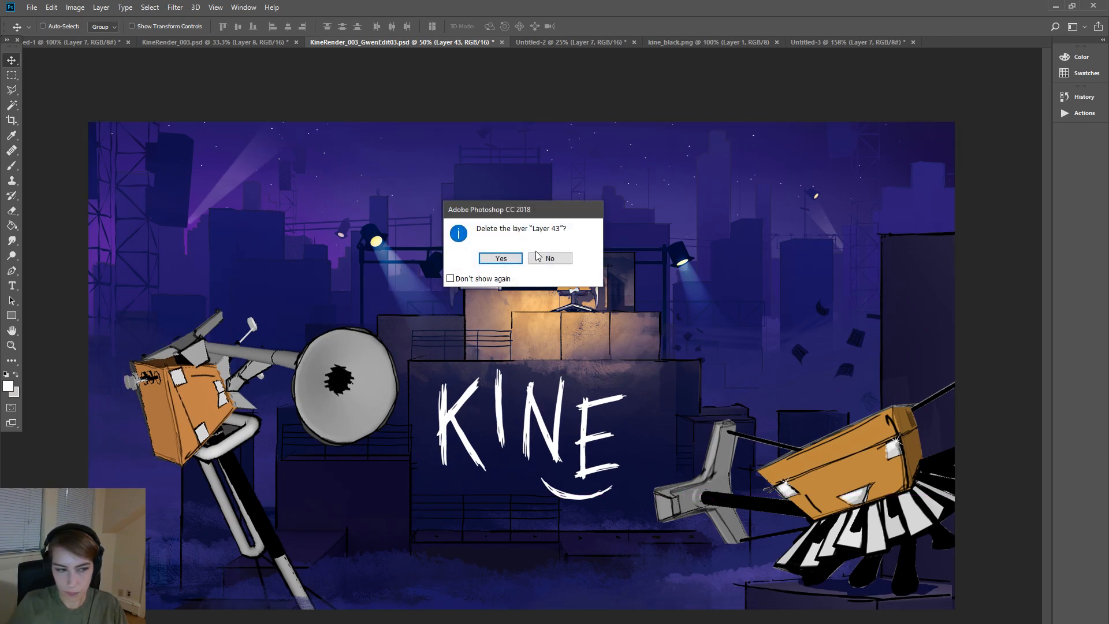
click(504, 260)
- Paste the Maya screenshot of the new horn pose into the Untitled-3 document
key(ctrl+v)
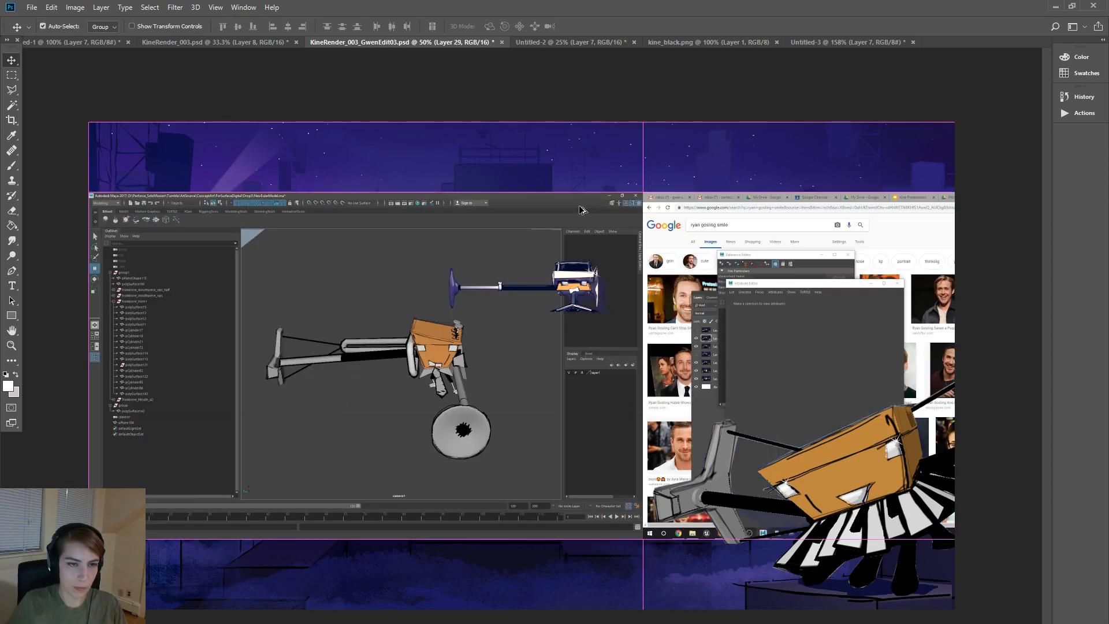
key(ctrl+z)
click(694, 42)
click(618, 44)
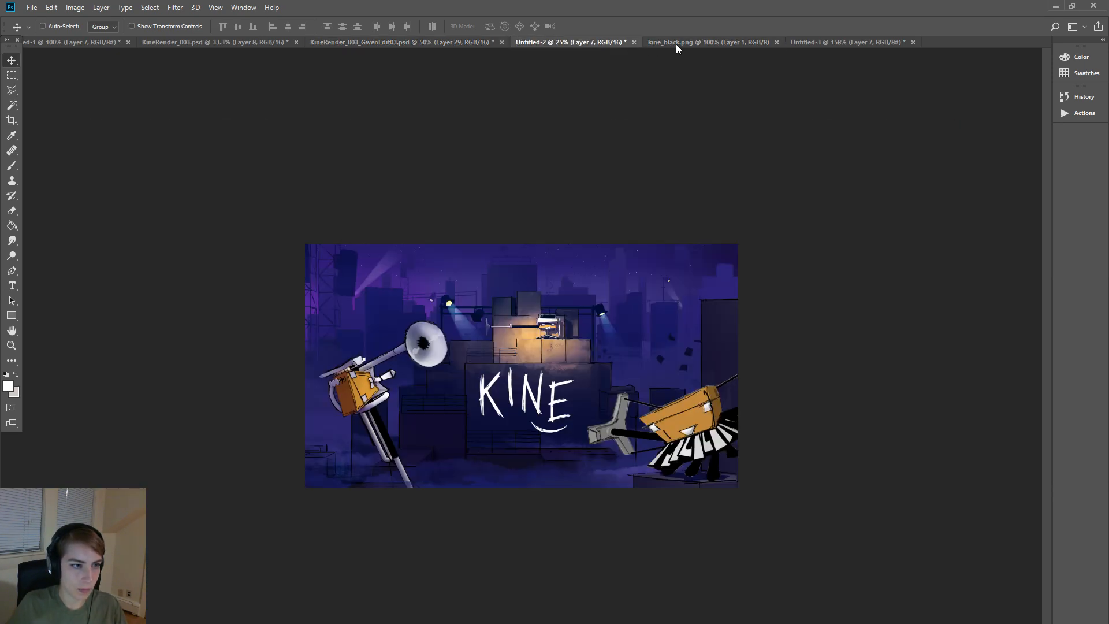
click(813, 44)
key(ctrl+v)
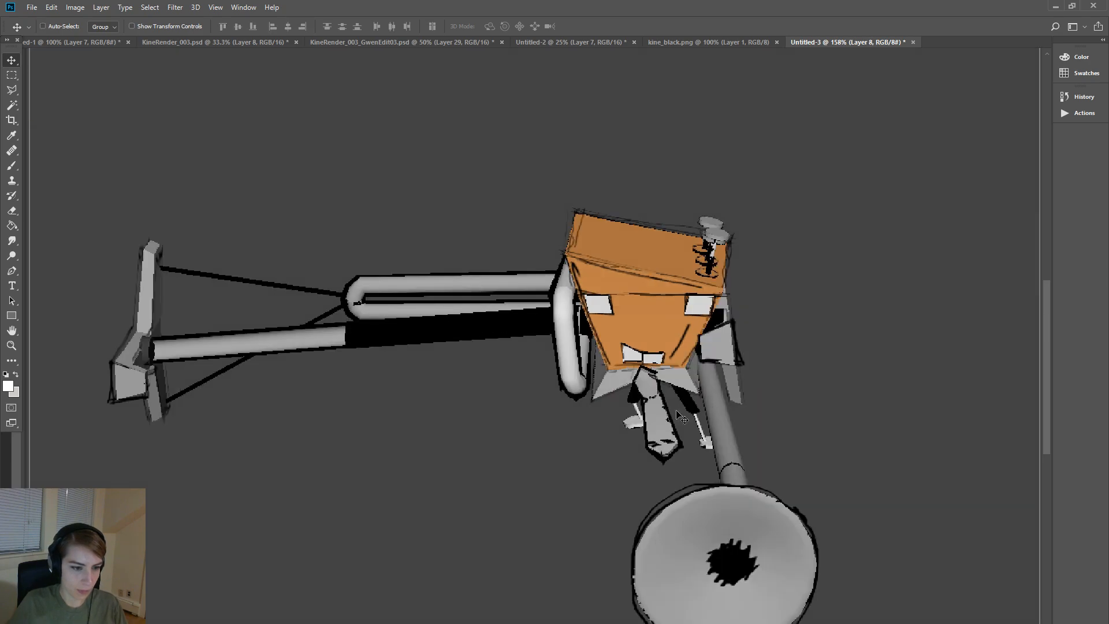
- Outline the whole trombone robot loosely with a Polygonal Lasso selection
click(11, 90)
click(124, 193)
click(62, 460)
click(288, 572)
click(779, 623)
click(907, 573)
click(798, 191)
double_click(552, 118)
- Try to subtract the gray background and enclosed gaps from the selection with the Magic Wand at tolerance 10
key(w)
click(438, 265)
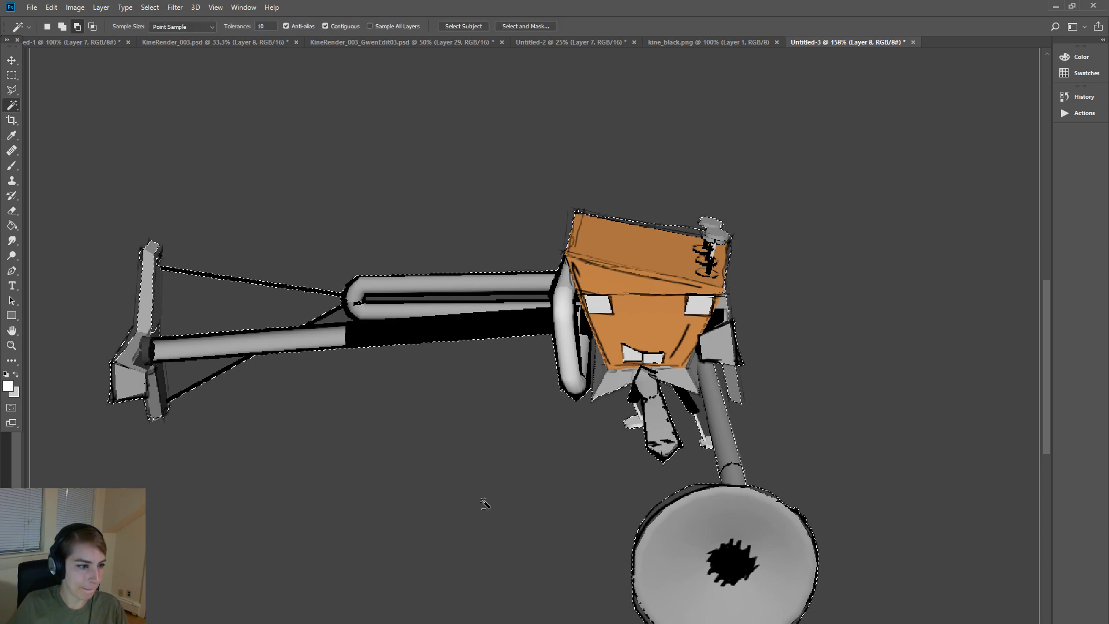
shift+click(413, 298)
shift+click(334, 318)
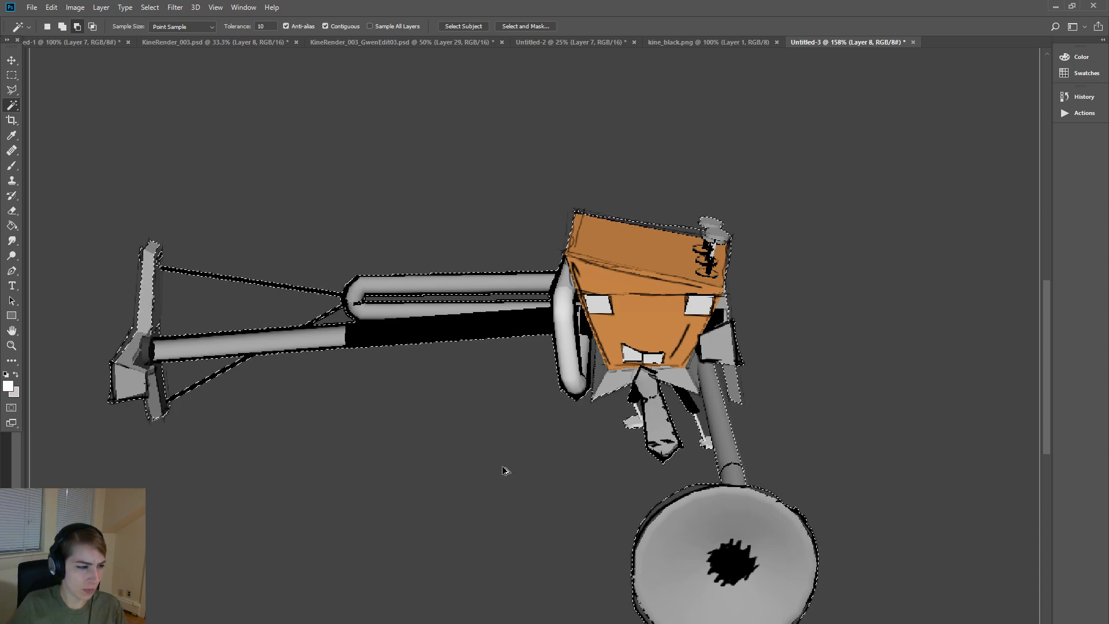
key(ctrl+alt+z)
key(ctrl+alt+z)
key(ctrl+alt+z)
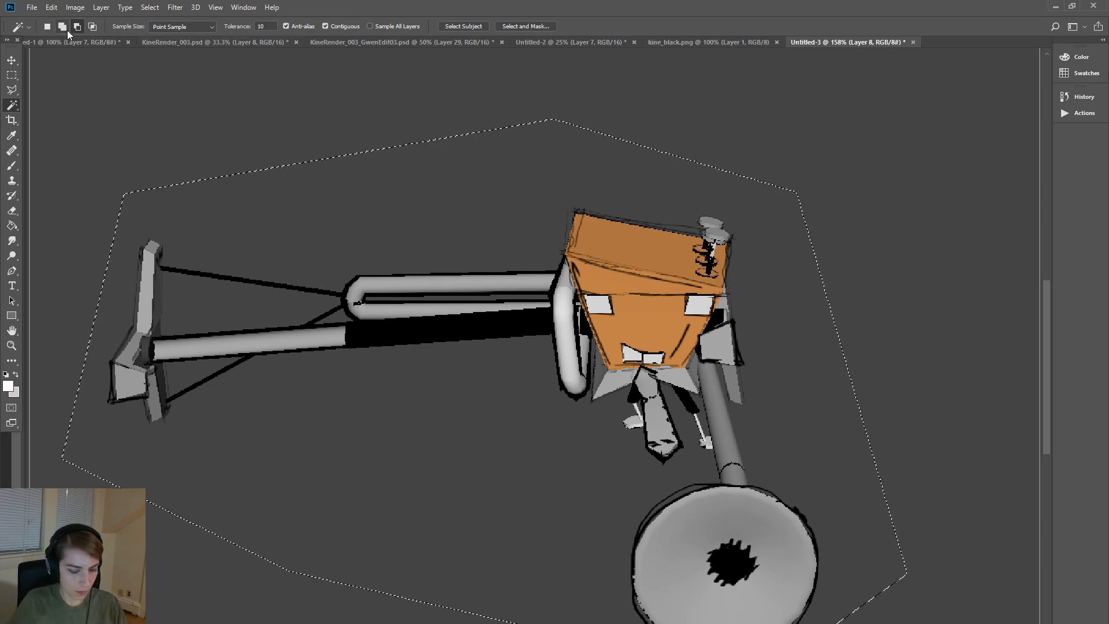
- Set the Magic Wand tolerance to 5 and subtract the gray background from the lasso selection around the robot
drag(264, 27, 211, 28)
text(5)
click(484, 236)
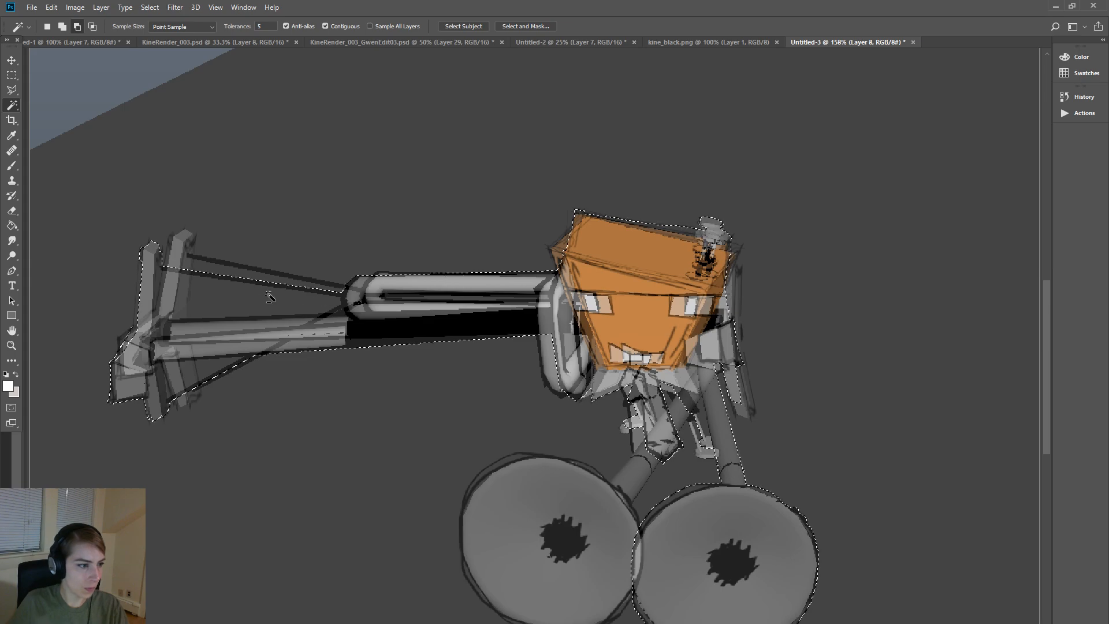
click(16, 60)
key(ctrl+alt+z)
key(ctrl+alt+z)
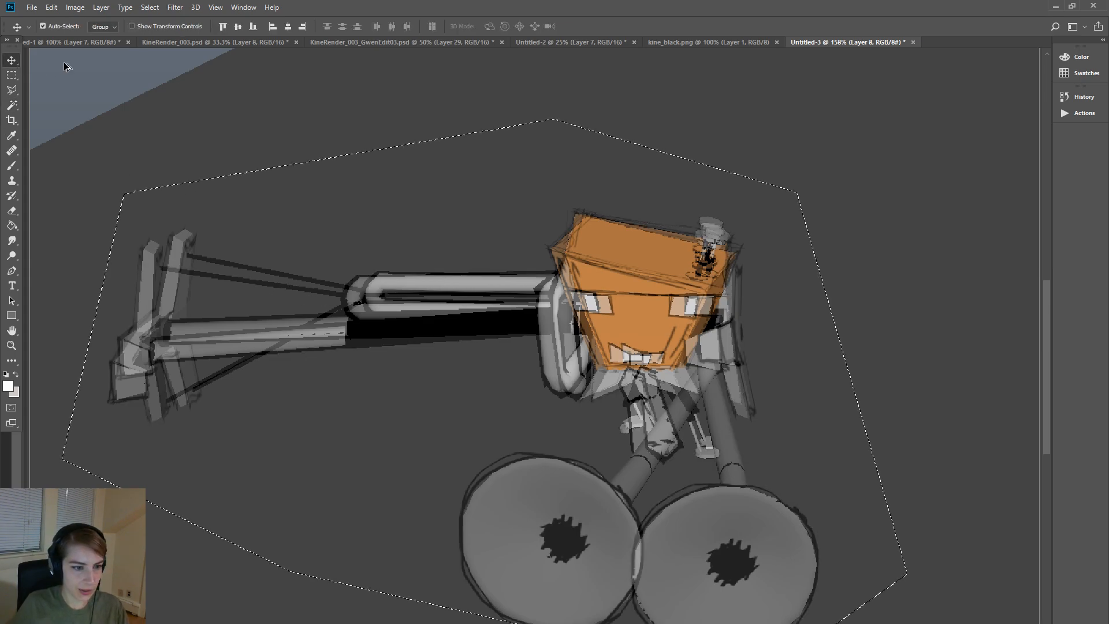
click(12, 105)
click(354, 195)
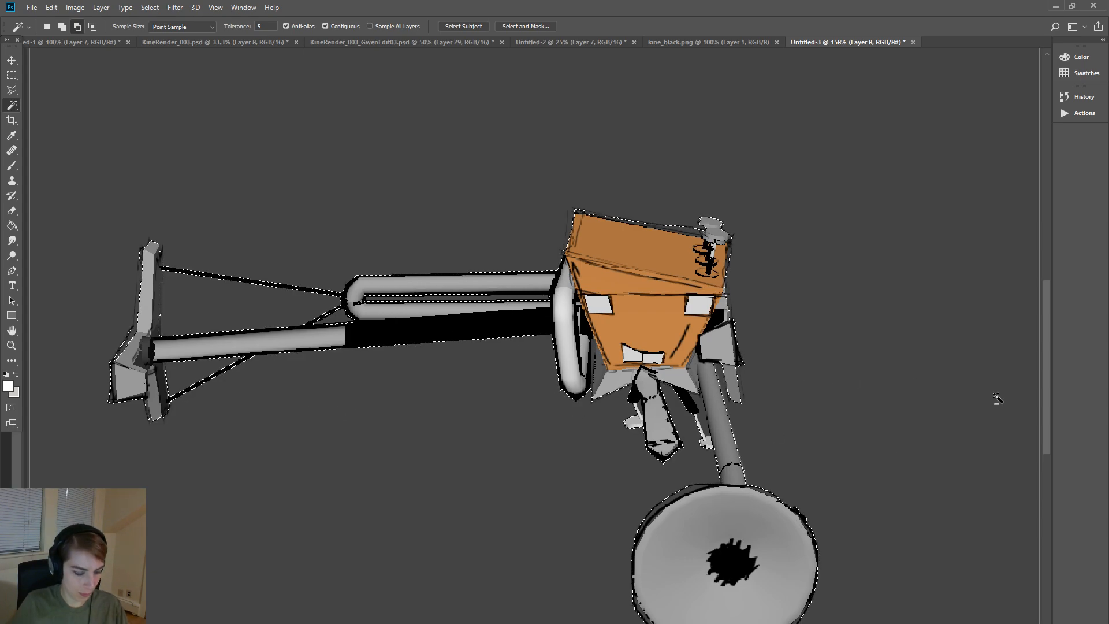
- Paste the cut-out trombone robot into KineRender_003_GwenEdit03.psd and enlarge it to about 166%
click(570, 42)
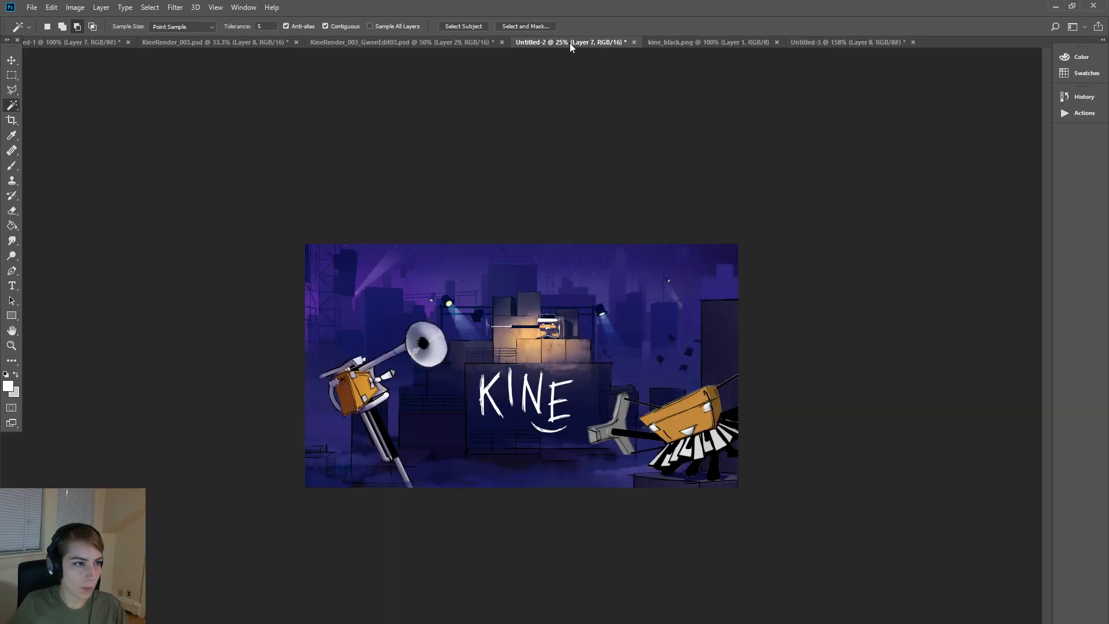
click(431, 43)
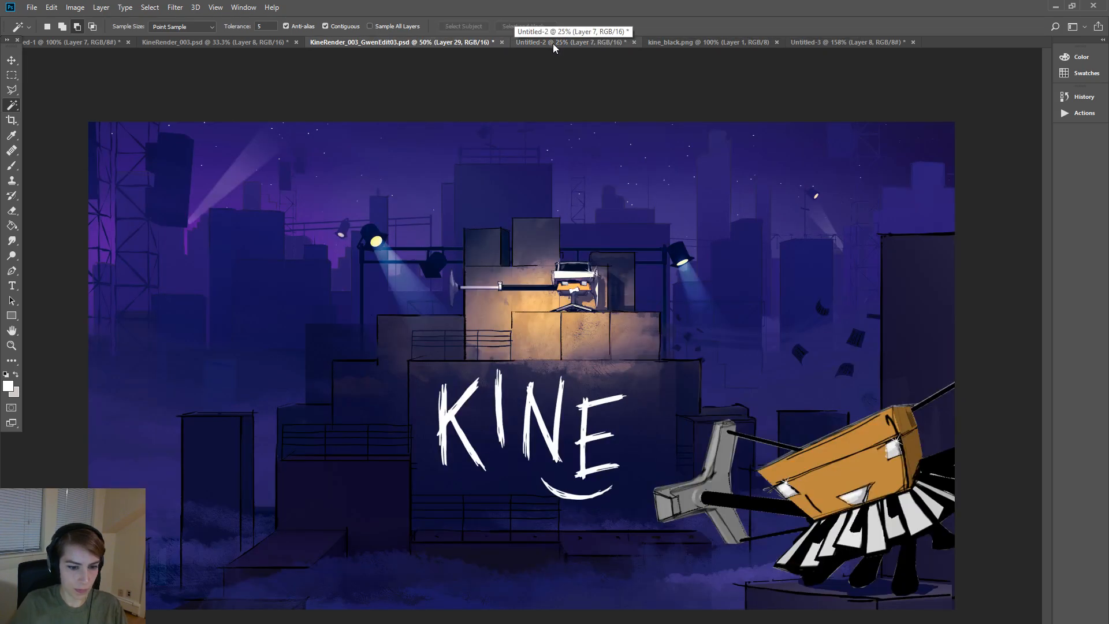
key(ctrl+v)
key(ctrl+t)
drag(635, 436, 809, 546)
- Move the pasted trombone robot to the lower left of the key art and rotate it to about -105°
drag(827, 486, 651, 197)
drag(511, 354, 181, 443)
drag(401, 293, 388, 315)
drag(364, 361, 348, 349)
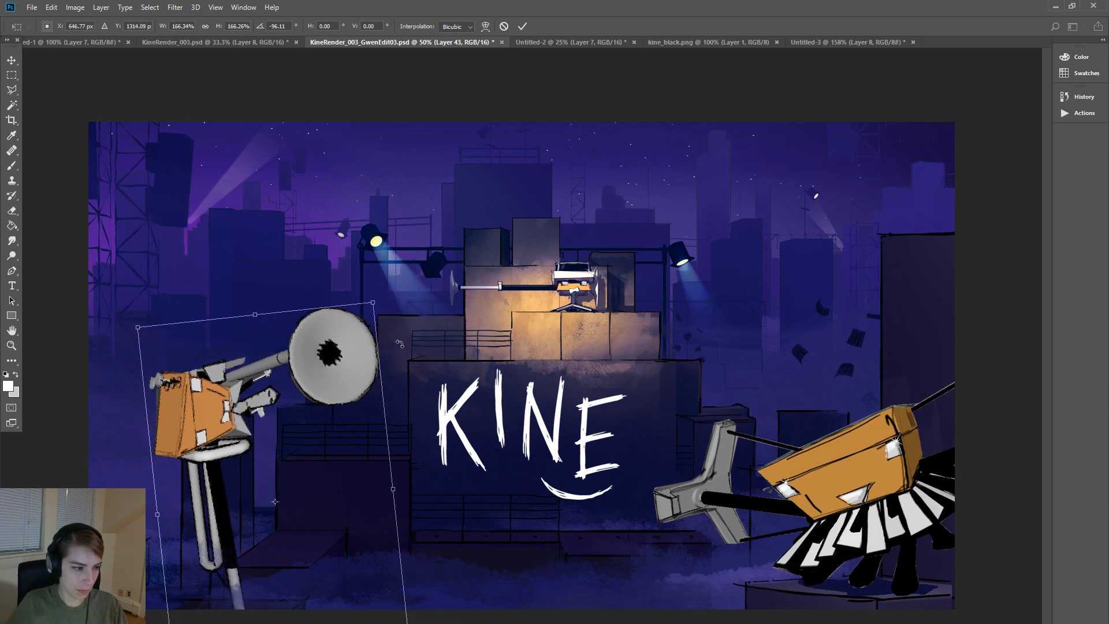
drag(396, 260, 351, 233)
drag(210, 438, 221, 440)
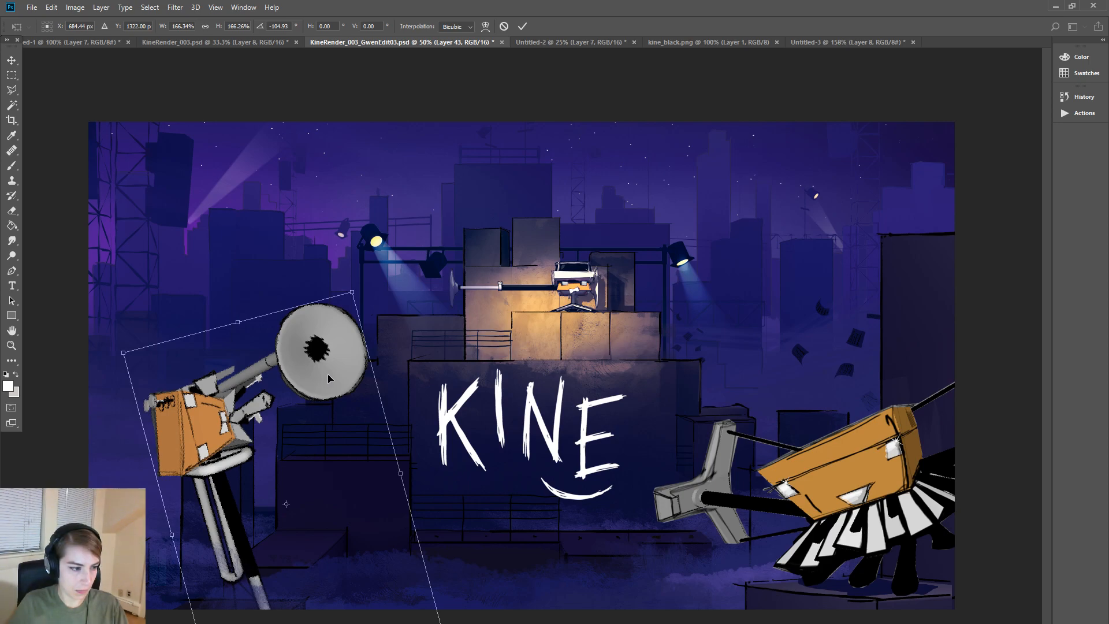
- Scale the trombone robot to about 171%, apply the transform and settle it slightly lower in the artwork
drag(350, 291, 349, 301)
mouse_move(321, 354)
mouse_down()
mouse_move(296, 338)
mouse_move(320, 347)
mouse_up()
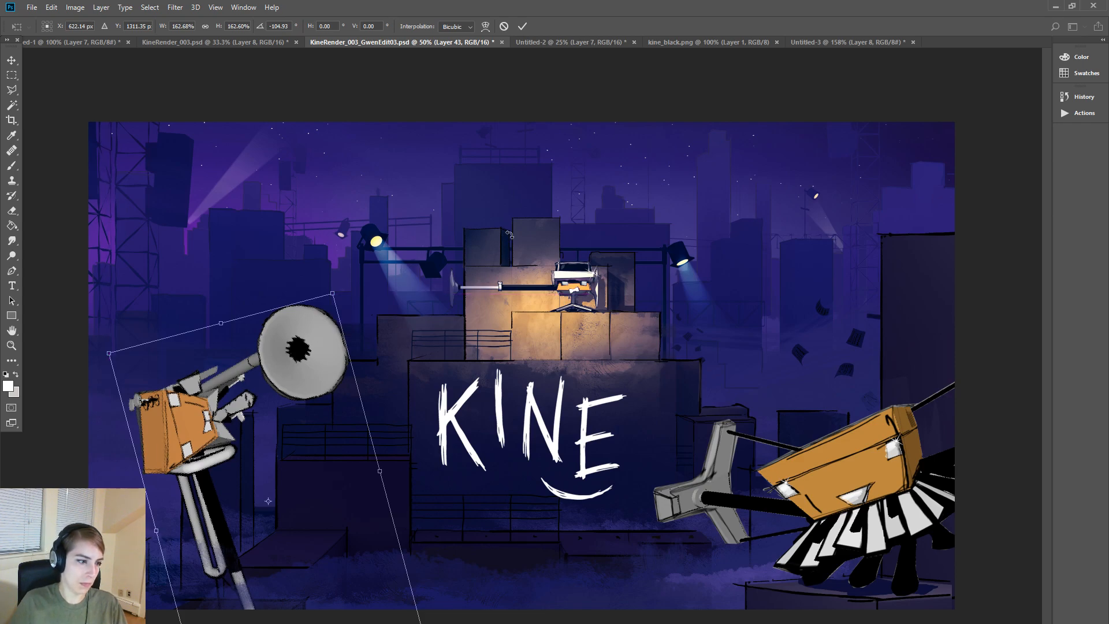
drag(332, 294, 342, 276)
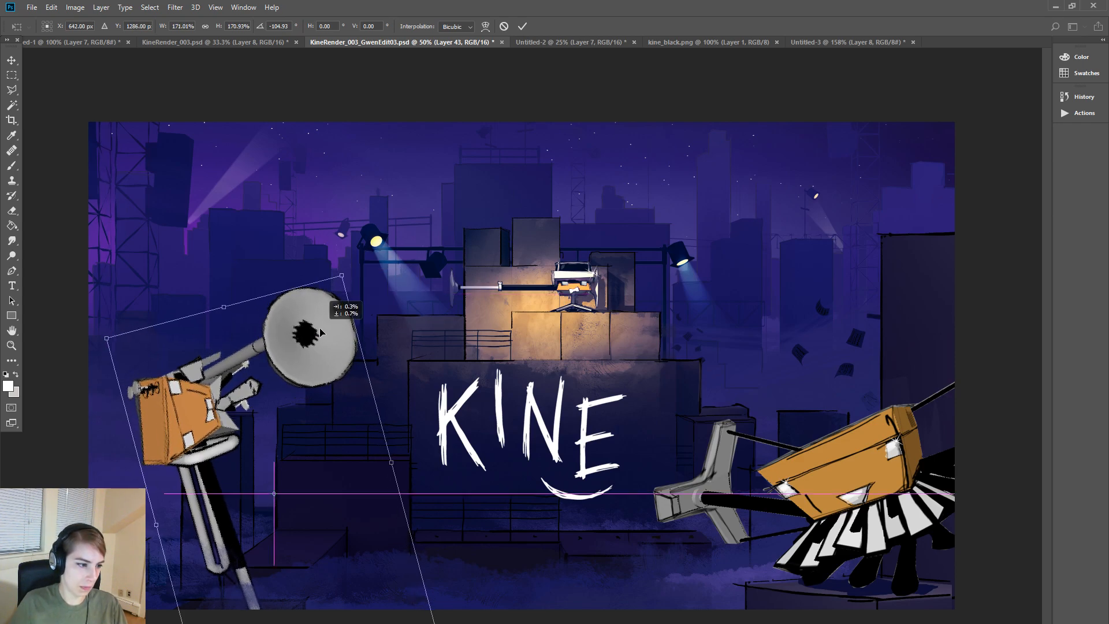
click(12, 60)
click(507, 259)
drag(311, 362, 316, 367)
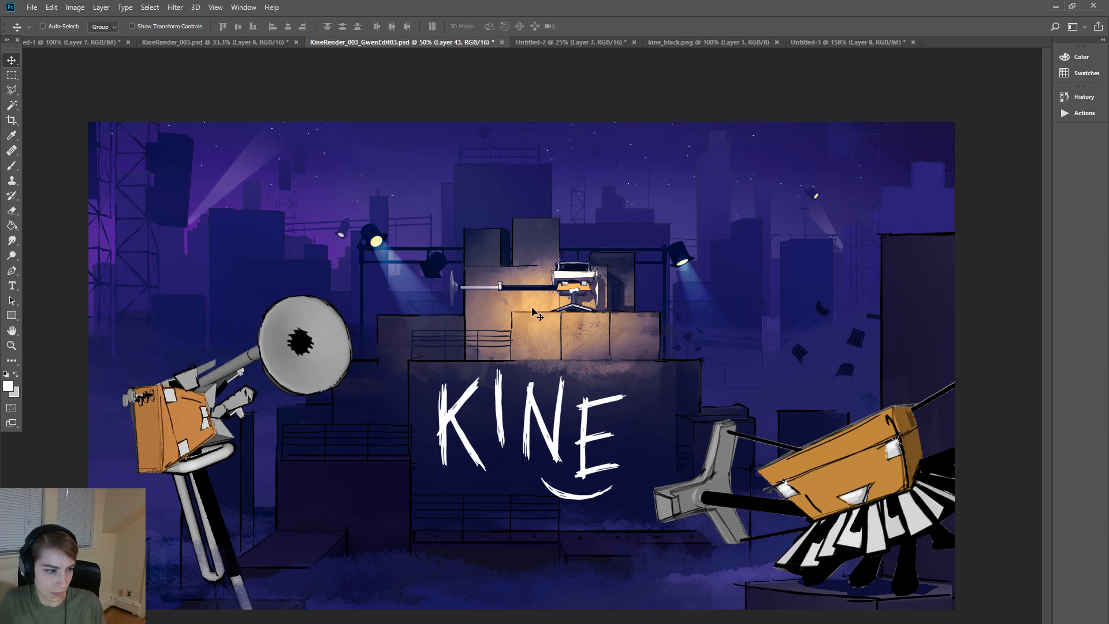
- Copy the merged key art from KineRender_003_GwenEdit03.psd and paste it as a new layer into the Untitled-2 document
key(ctrl)
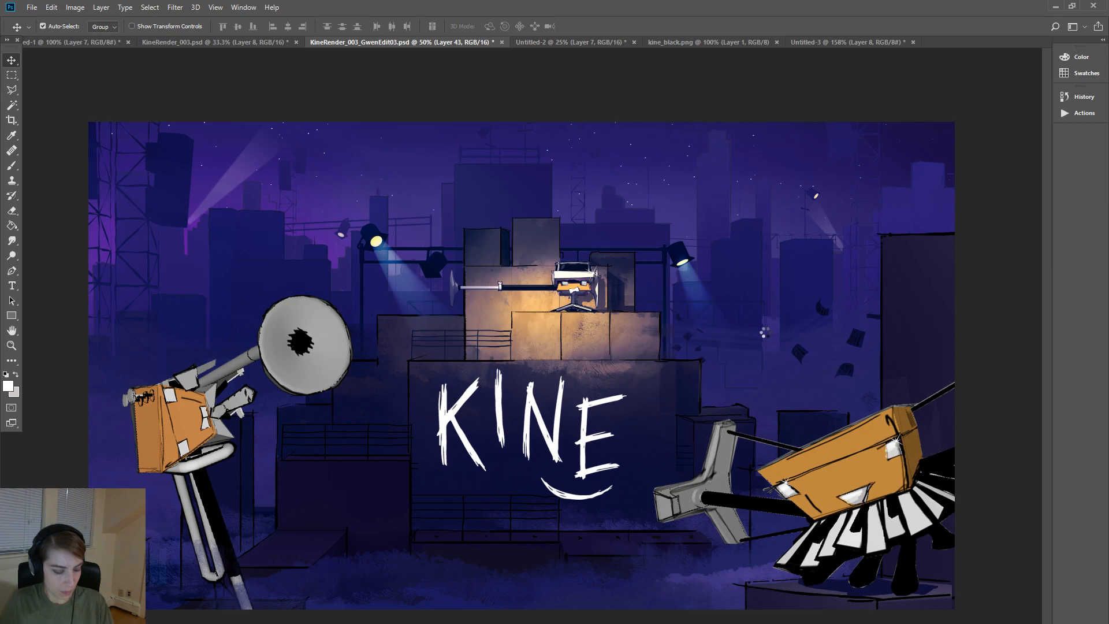
click(722, 42)
click(572, 42)
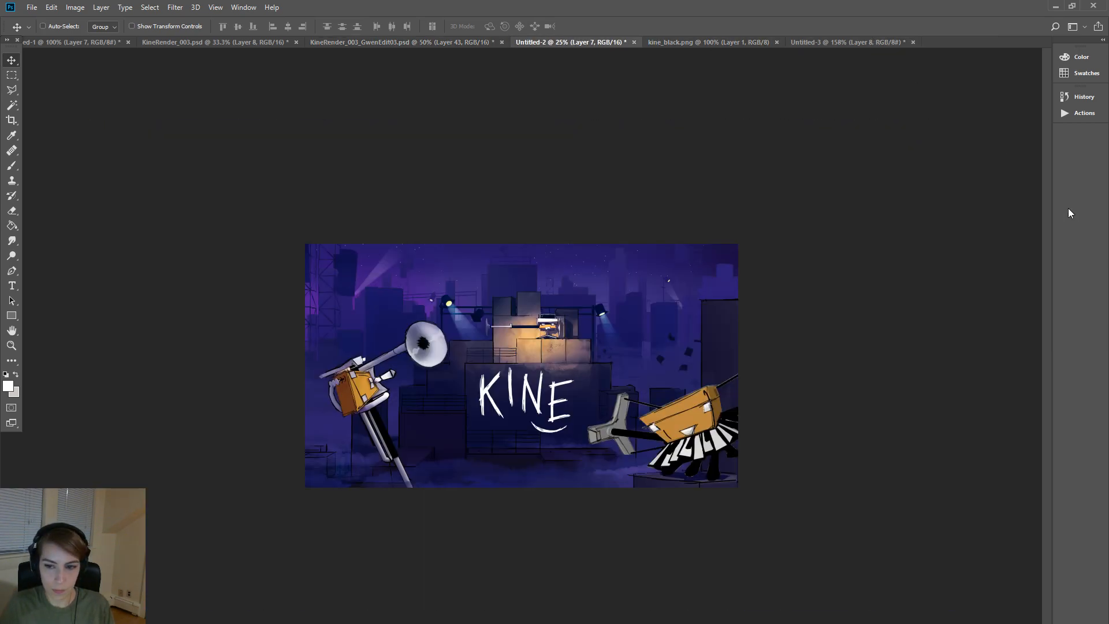
key(ctrl+z)
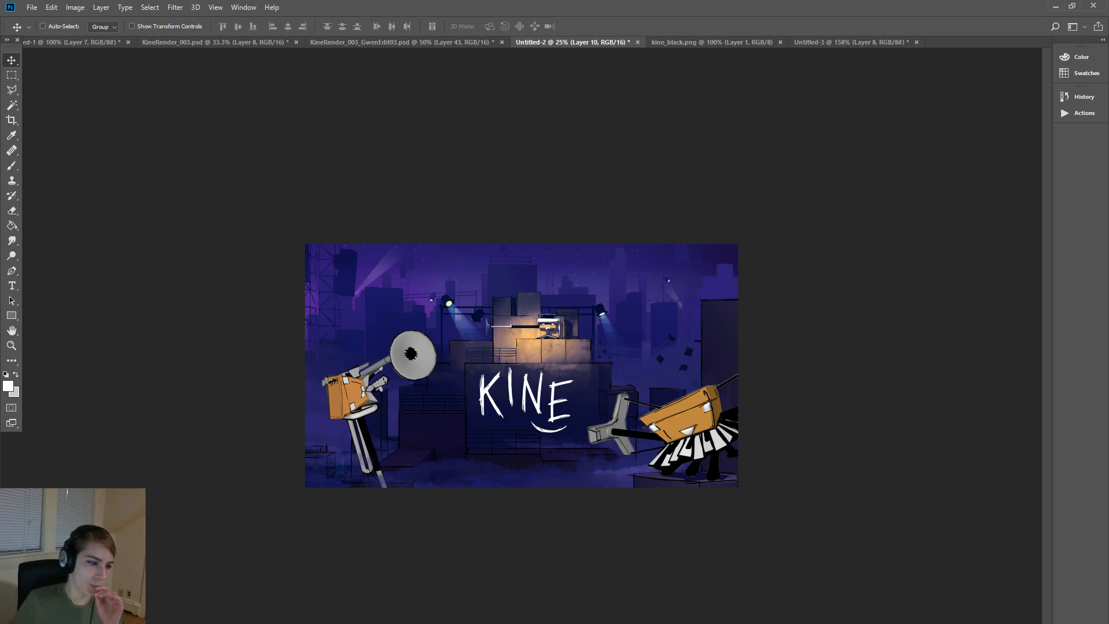
- Compare the new robot pose with the previous version by toggling the last change repeatedly, and inspect the composition up close
key(ctrl+z)
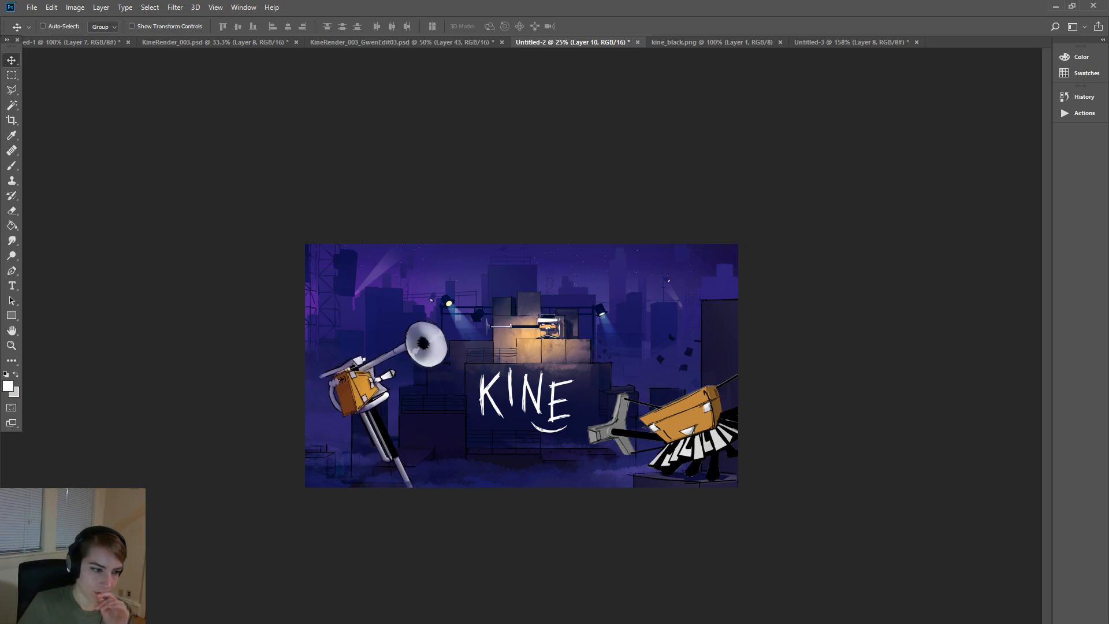
key(ctrl+z)
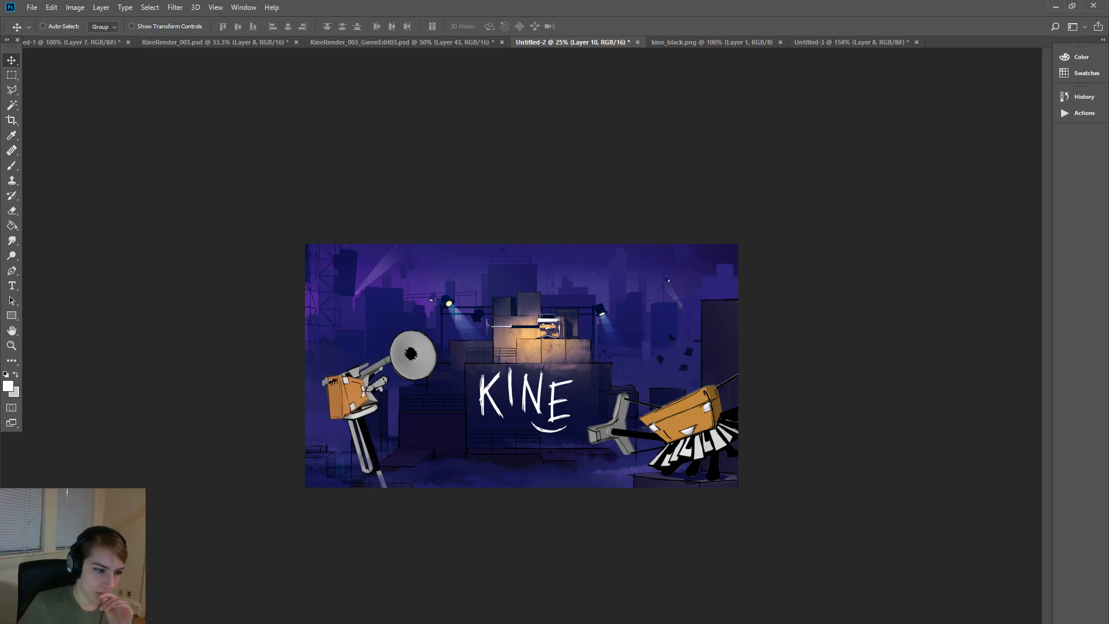
key(ctrl+z)
key(ctrl+z)
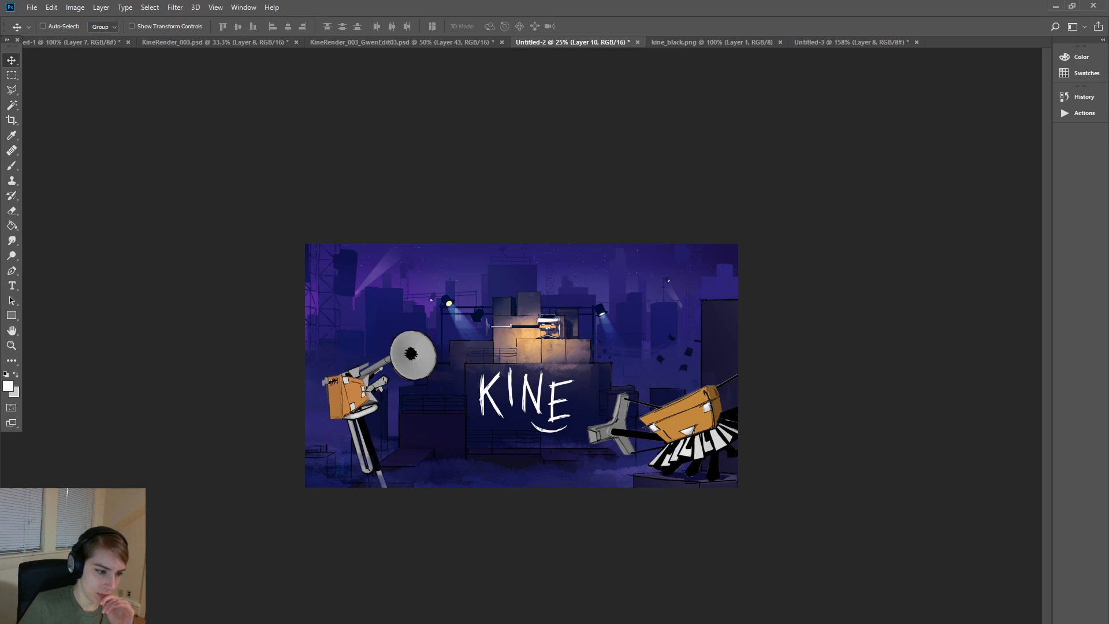
key(ctrl+z)
key(ctrl+z)
key(ctrl+z)
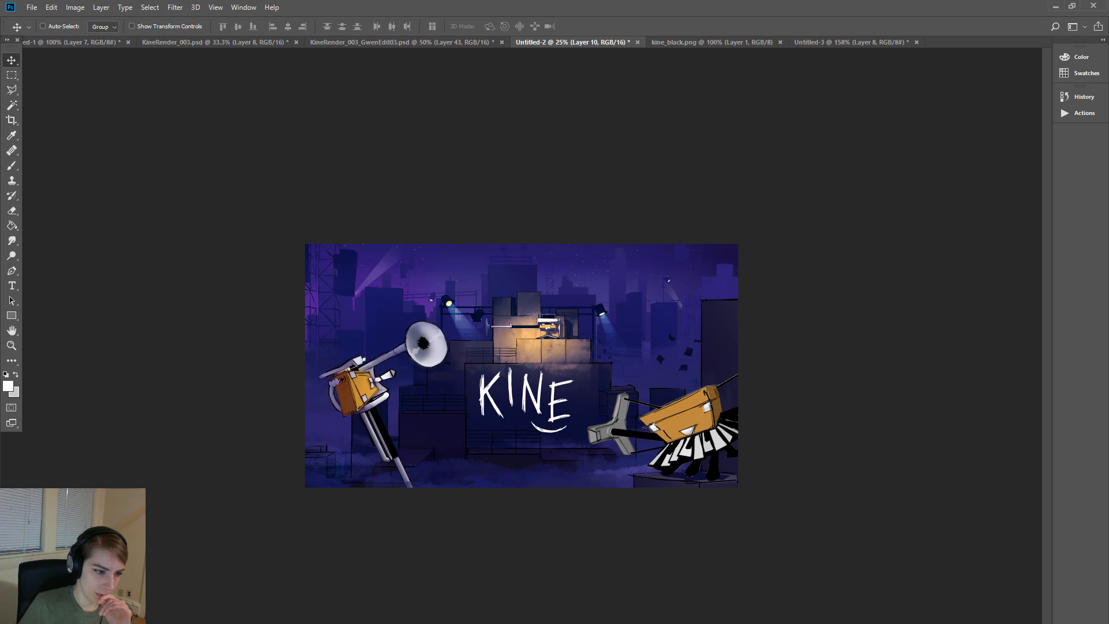
key(ctrl+z)
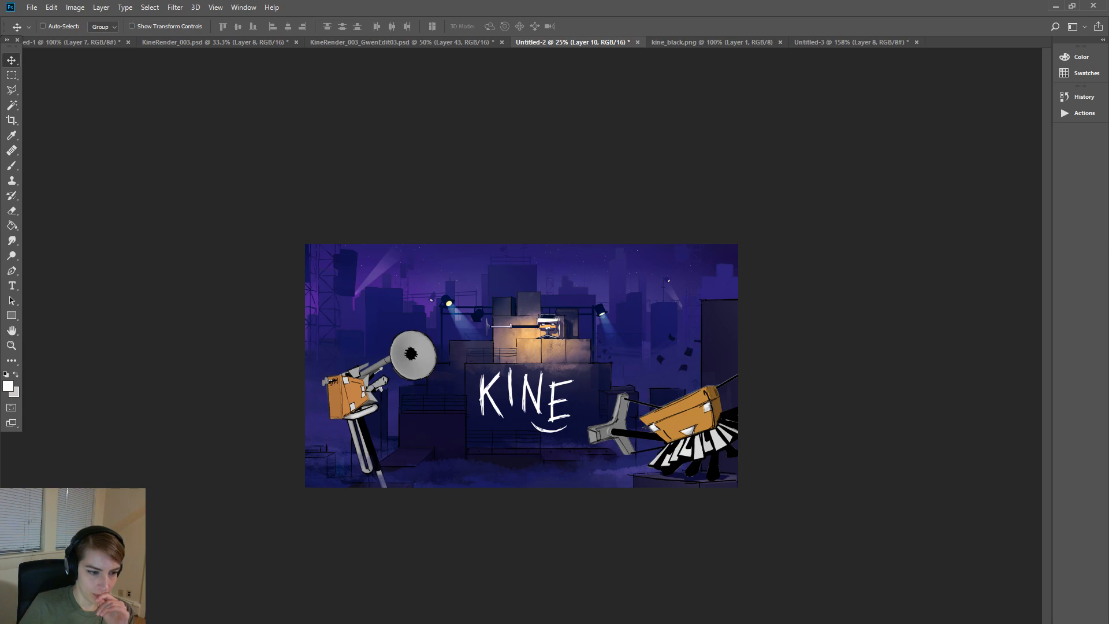
key(ctrl+z)
key(ctrl+z)
key(ctrl+z)
key(ctrl+z)
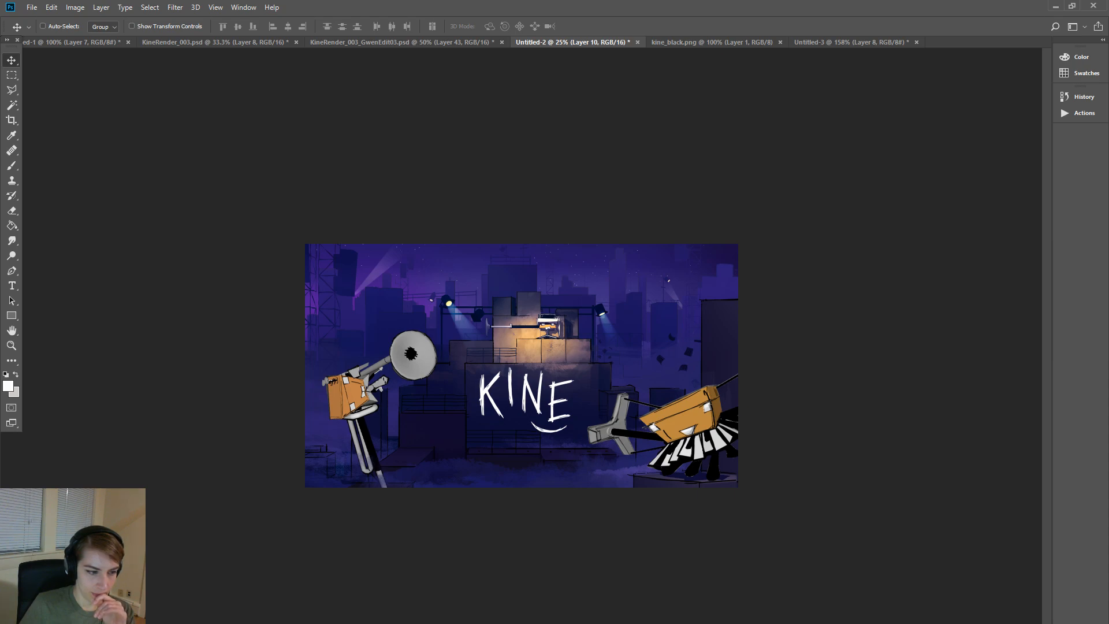
key(z)
drag(373, 304, 803, 508)
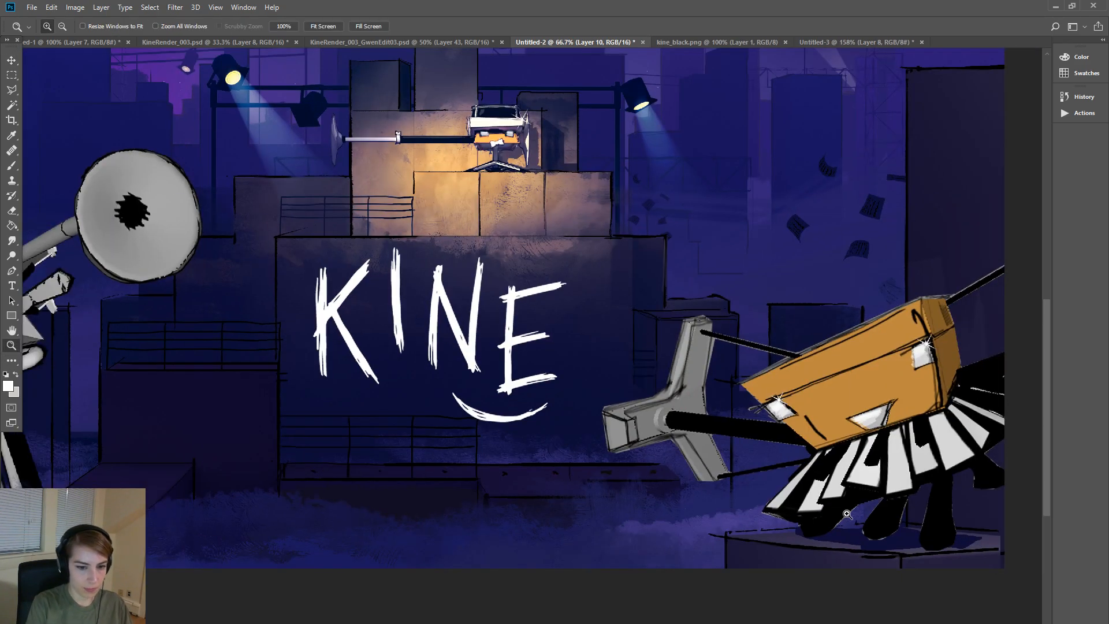
key(ctrl+minus)
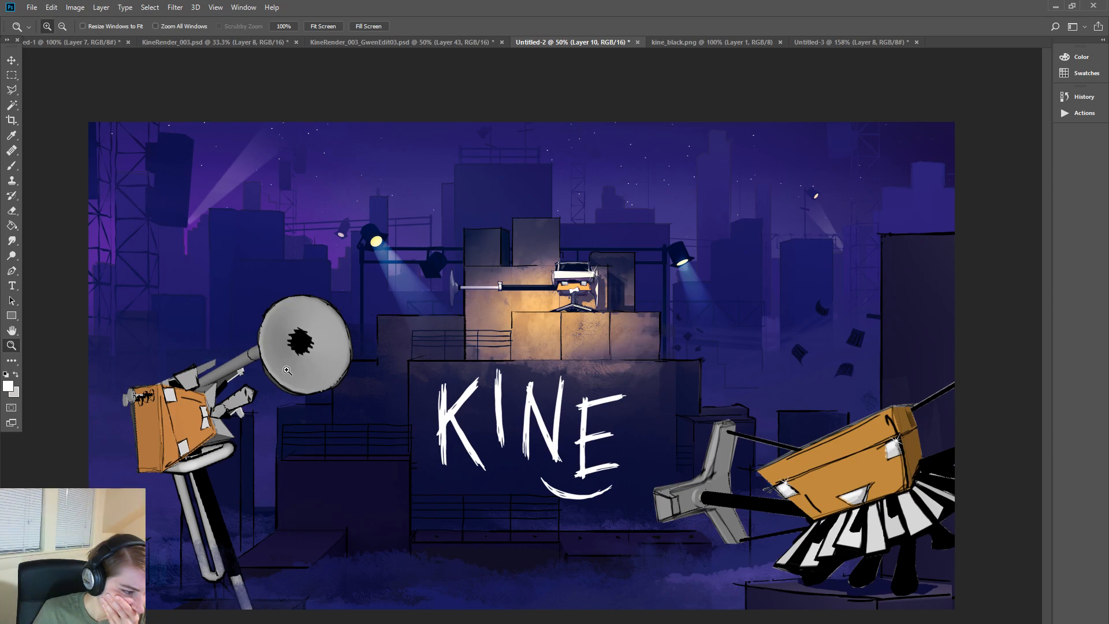
- Switch to Maya and straighten the tie piece below the robot's mouth to Rotate X 9.917 and Translate Y 6.599
key(alt+Tab)
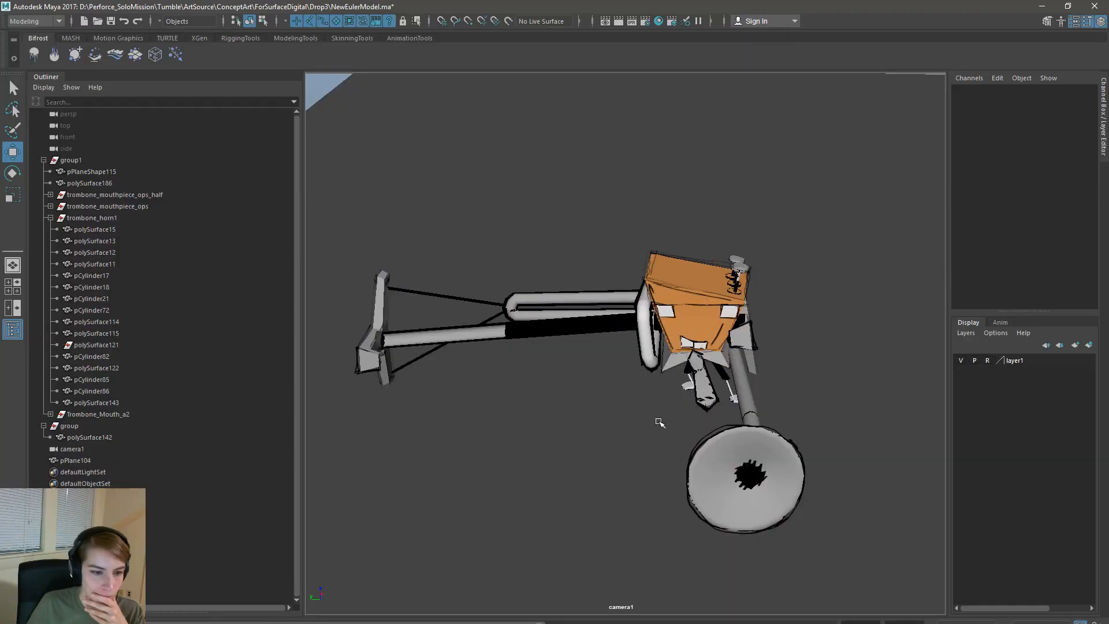
click(659, 371)
drag(659, 371, 653, 371)
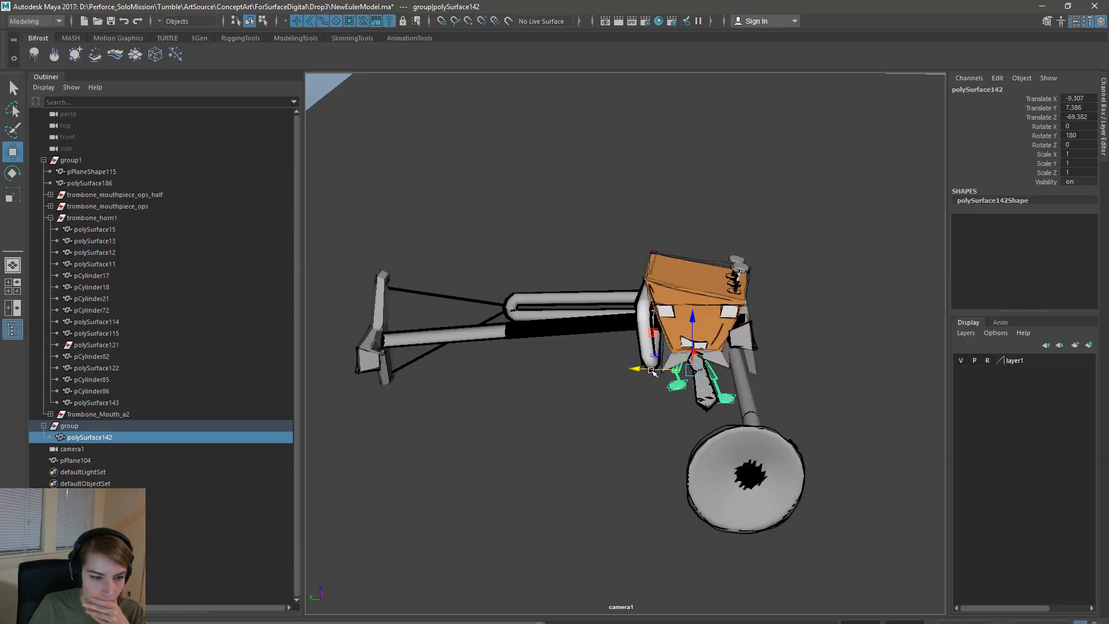
click(703, 395)
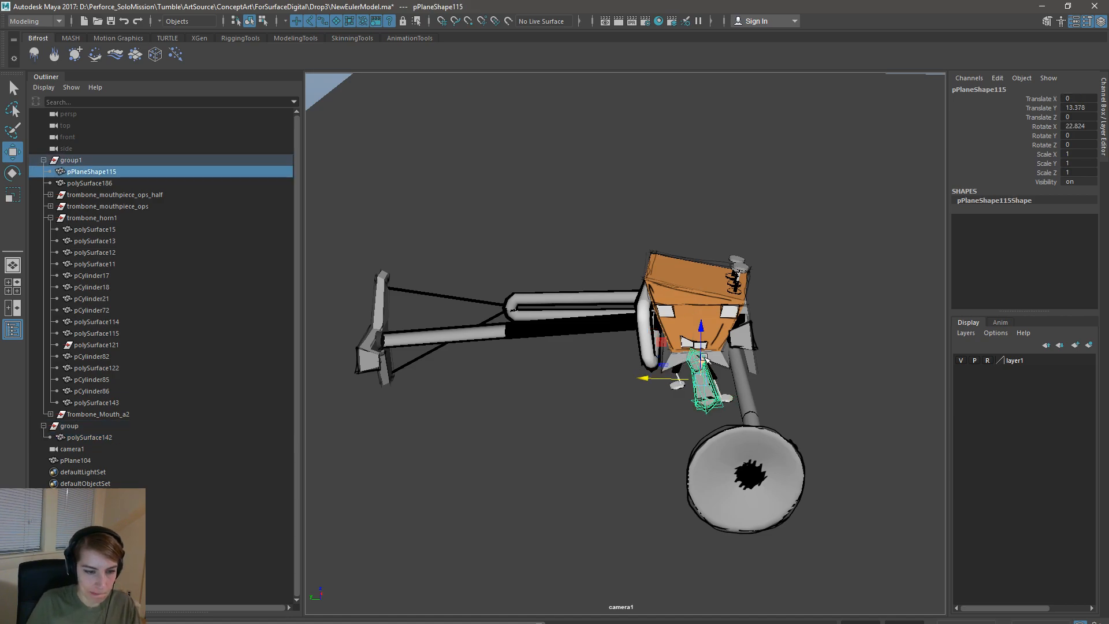
key(e)
drag(714, 333, 733, 342)
key(w)
drag(653, 376, 648, 379)
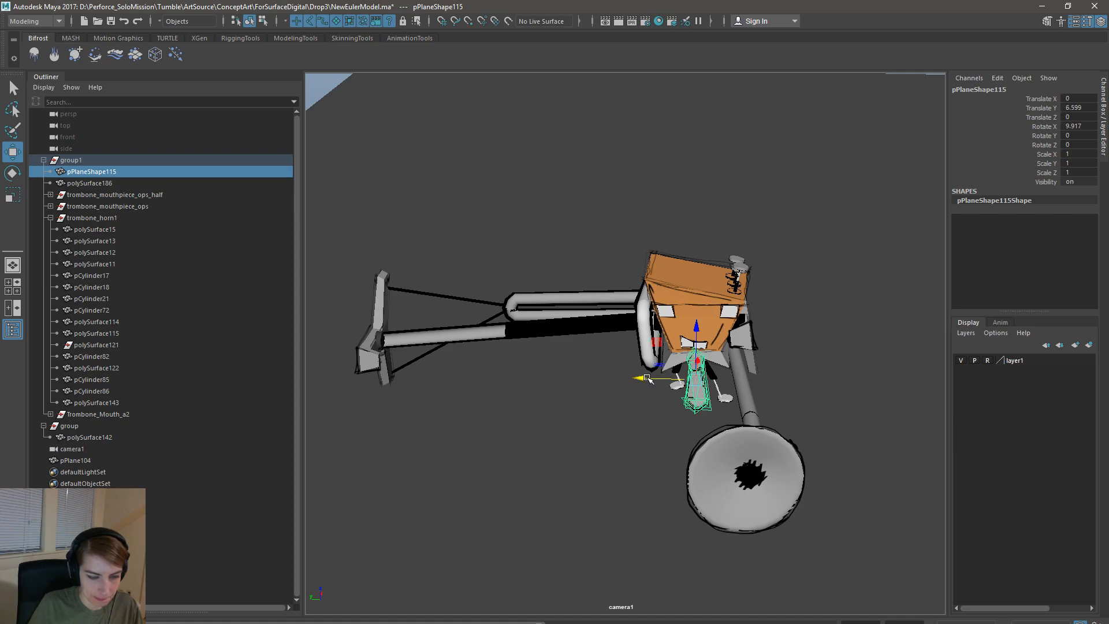
- In the perspective view, edit the body mesh polySurface186 by vertices and lower the valve cap nearest the face
click(725, 358)
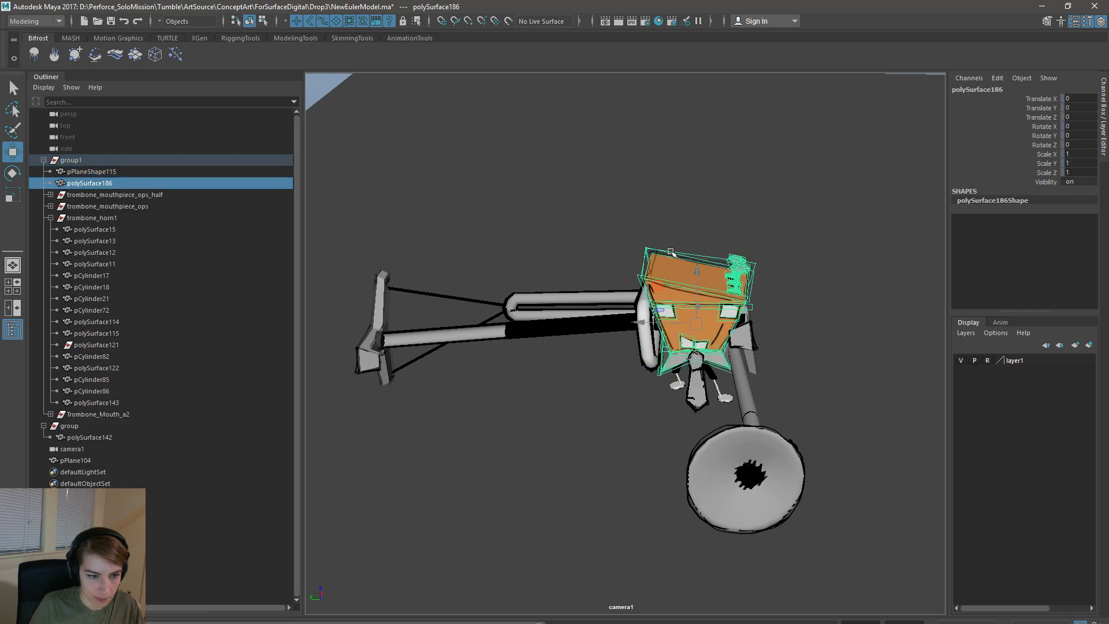
click(515, 162)
key(space)
drag(760, 164, 913, 174)
alt+drag(741, 338, 826, 368)
click(728, 317)
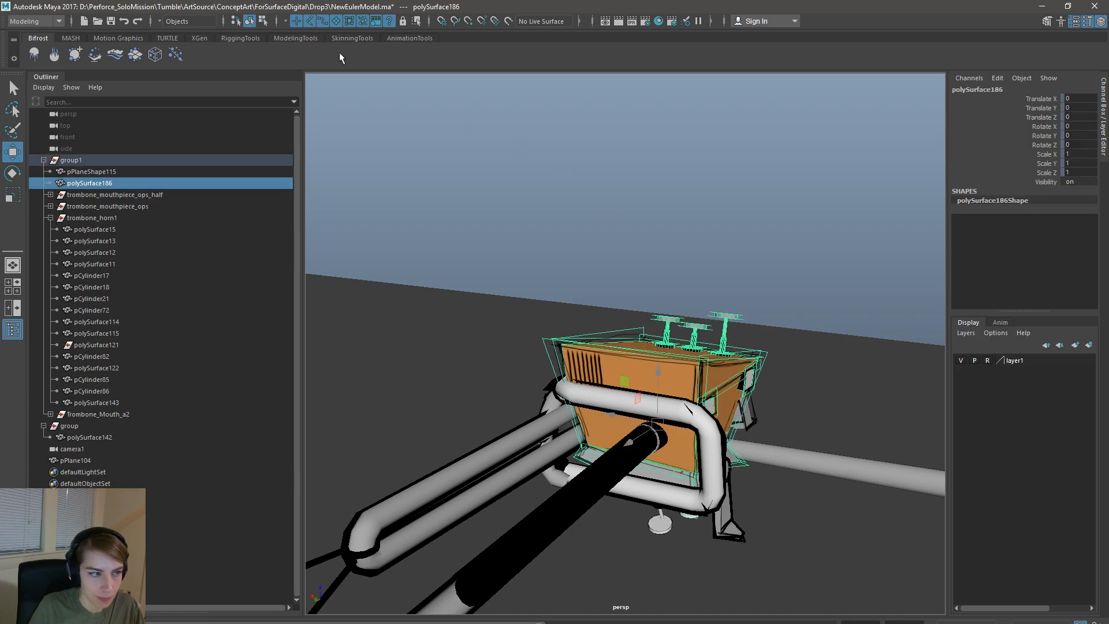
key(F8)
drag(702, 280, 681, 303)
alt+right_drag(681, 302, 745, 303)
drag(729, 263, 728, 285)
- Raise the vertices of the other two valve caps together above the body
drag(690, 338, 682, 339)
alt+drag(766, 327, 569, 289)
drag(612, 255, 611, 230)
key(ctrl+z)
shift+click(565, 309)
drag(610, 253, 614, 243)
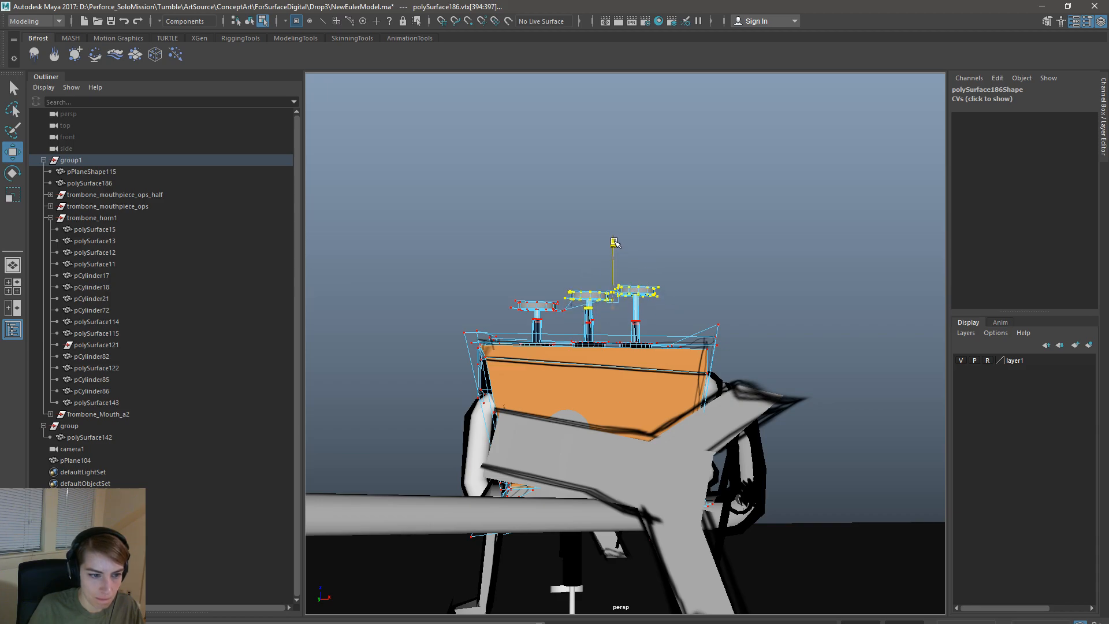
- Remove the middle valve's stem ring from the vertex selection and raise the middle and farthest valve caps further
alt+drag(543, 294, 668, 357)
alt+right_drag(669, 356, 709, 396)
alt+middle_drag(708, 396, 572, 404)
alt+right_drag(571, 404, 594, 439)
alt+drag(595, 438, 410, 327)
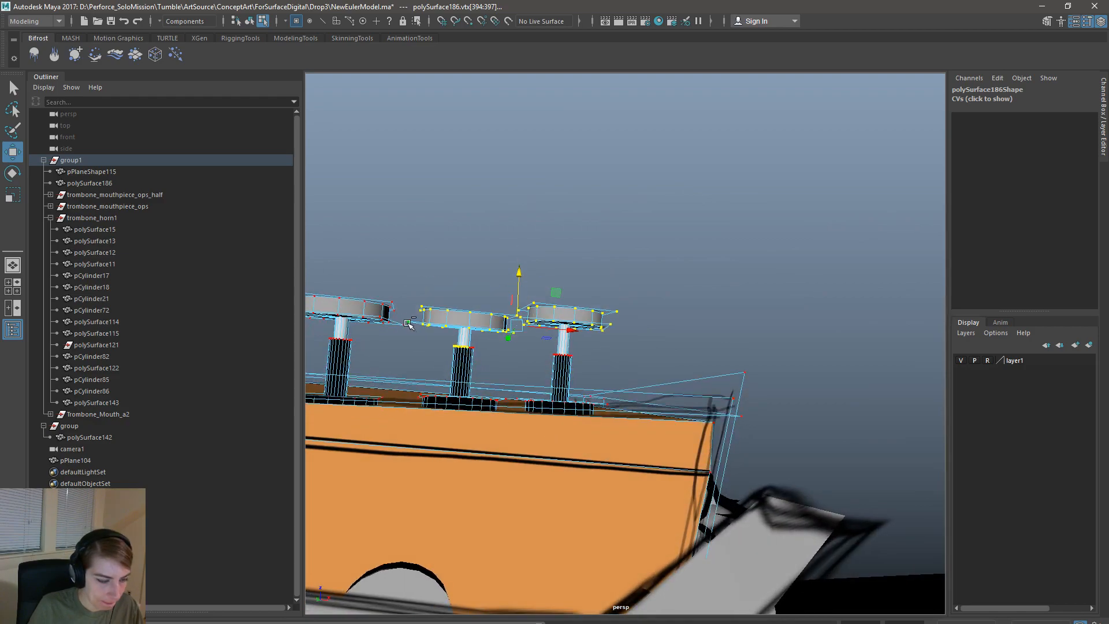
mouse_move(523, 272)
mouse_down()
mouse_move(522, 250)
mouse_move(520, 263)
mouse_up()
ctrl+drag(494, 366, 443, 337)
drag(518, 266, 519, 233)
alt+drag(563, 324, 808, 406)
alt+middle_drag(656, 340, 638, 389)
scroll(637, 390, up, 6)
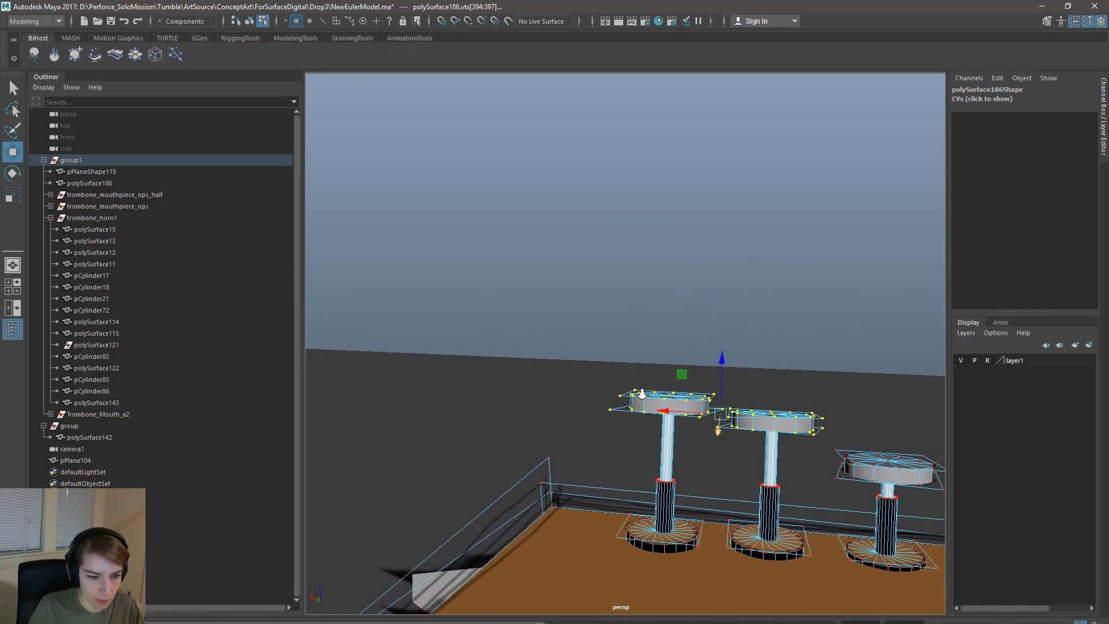
- Lower only the middle valve's cap to sit between its neighbours and shift it sideways in line with the stem
ctrl+drag(589, 367, 766, 373)
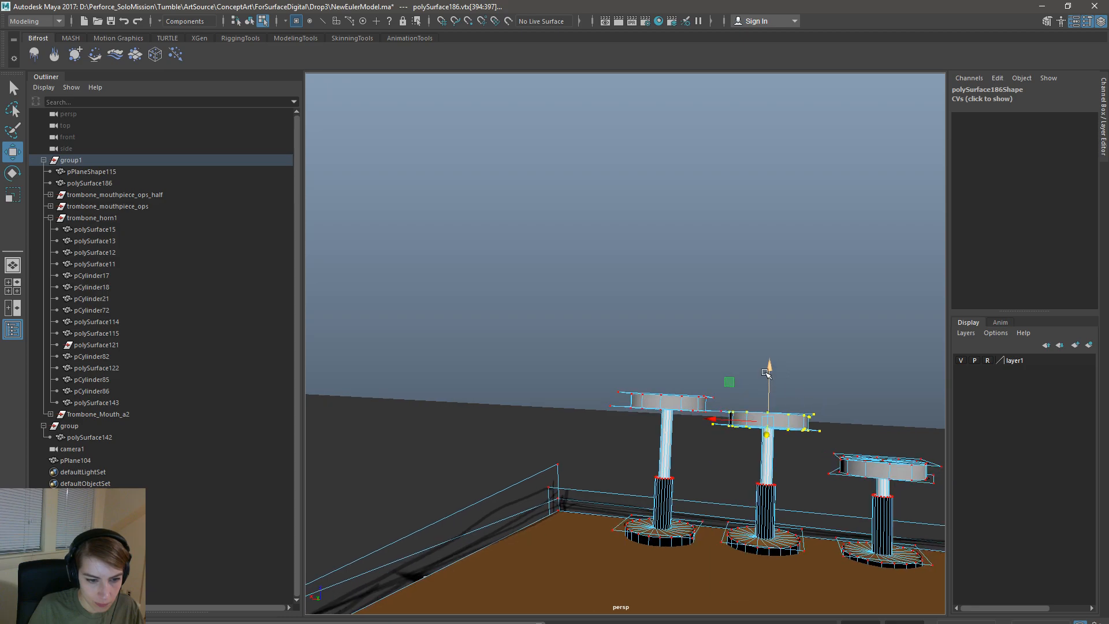
click(768, 395)
alt+drag(745, 464, 788, 392)
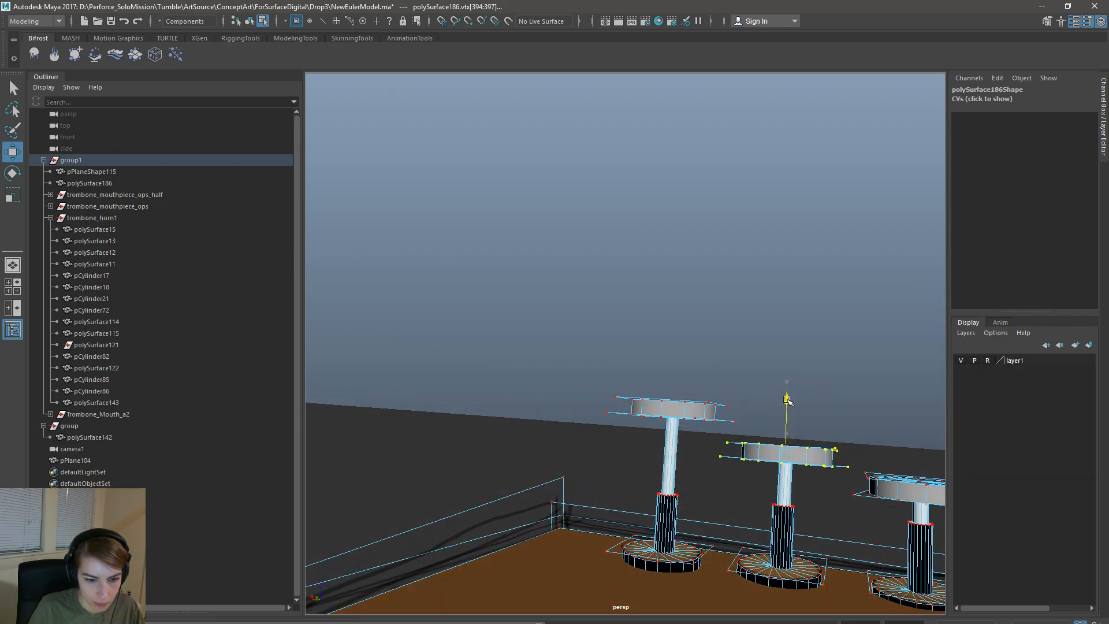
alt+drag(862, 433, 491, 379)
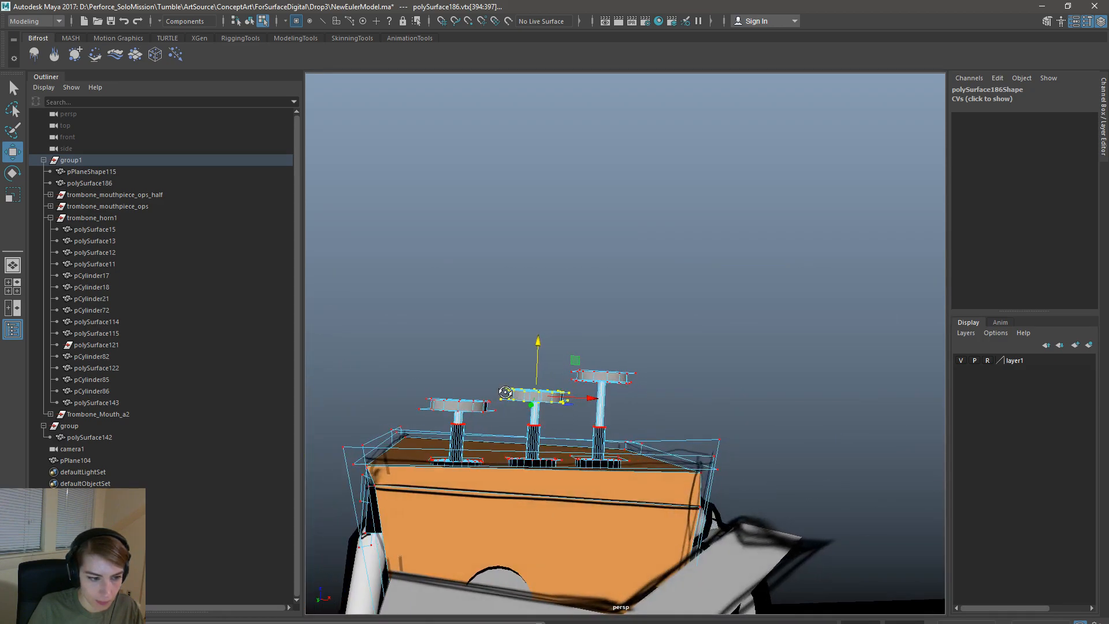
drag(539, 347, 536, 358)
alt+drag(701, 436, 640, 445)
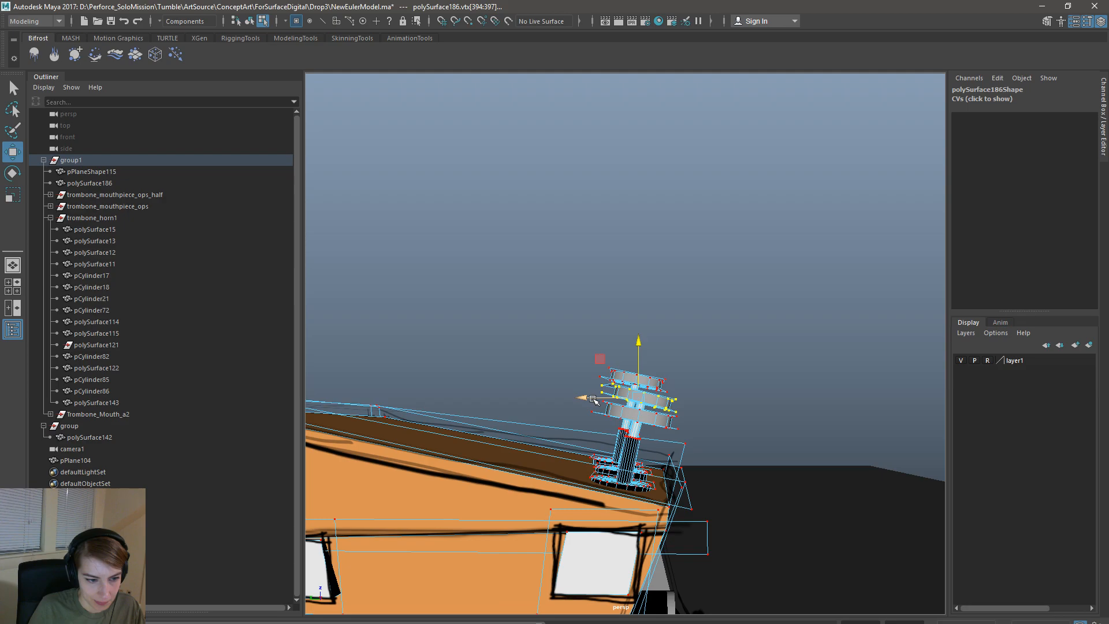
drag(589, 400, 586, 399)
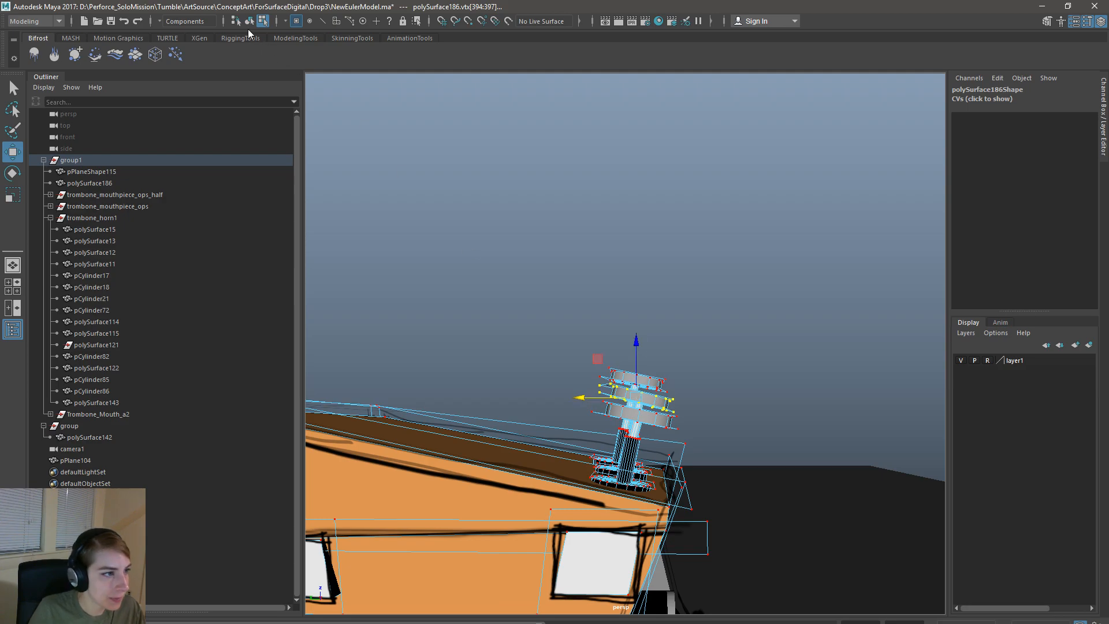
- Return to object selection and select the small leg mesh polySurface142 below the robot's face
click(249, 21)
click(727, 283)
alt+right_drag(820, 403, 702, 427)
alt+drag(702, 427, 803, 462)
alt+right_drag(722, 457, 634, 452)
alt+drag(634, 452, 629, 510)
click(590, 500)
click(603, 495)
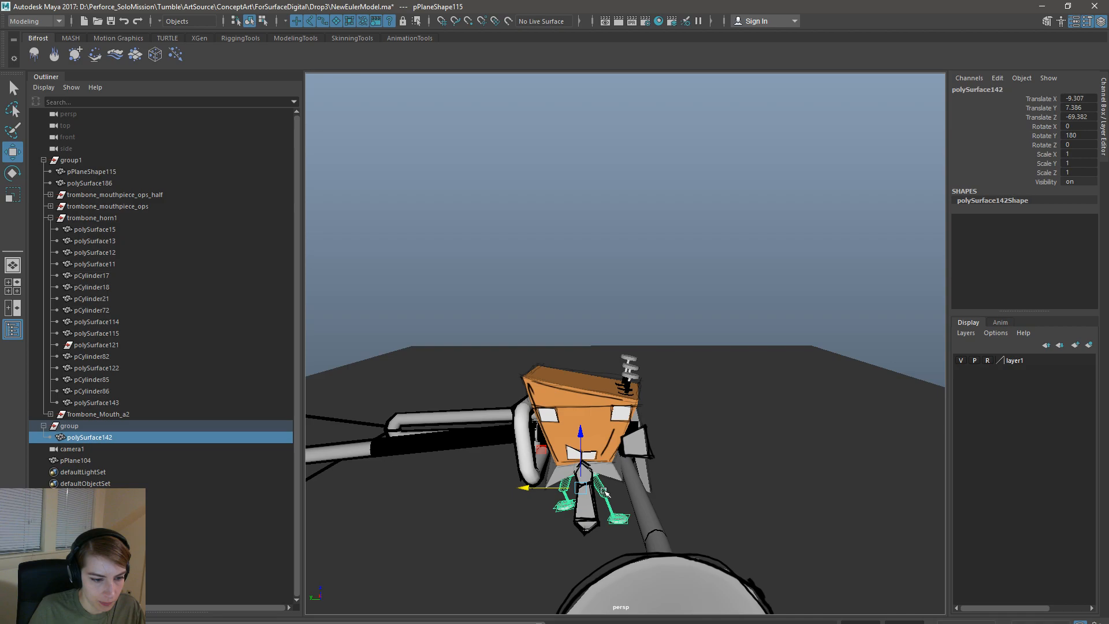
- Select the upper cylinder vertices of polySurface142's leg on the horn side and shift them sideways and up under the collar
alt+drag(726, 463, 725, 393)
alt+right_drag(676, 462, 705, 476)
alt+drag(704, 476, 644, 483)
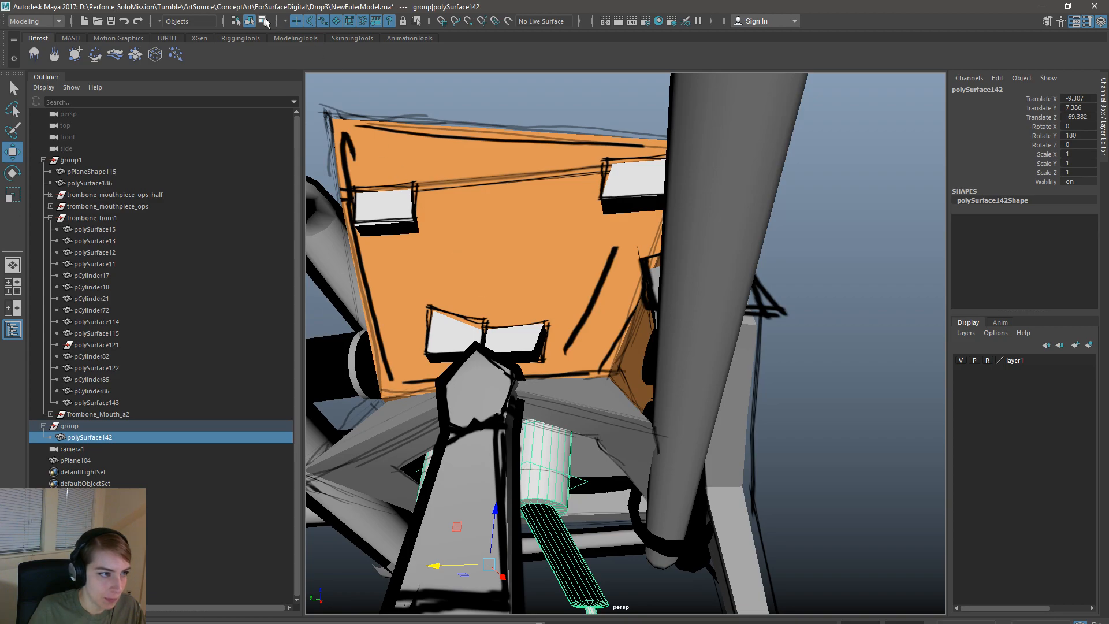
click(263, 21)
drag(669, 557, 503, 392)
mouse_move(646, 432)
alt+mouse_down()
mouse_move(681, 421)
mouse_move(634, 446)
alt+mouse_up()
drag(538, 514, 572, 516)
drag(629, 462, 629, 448)
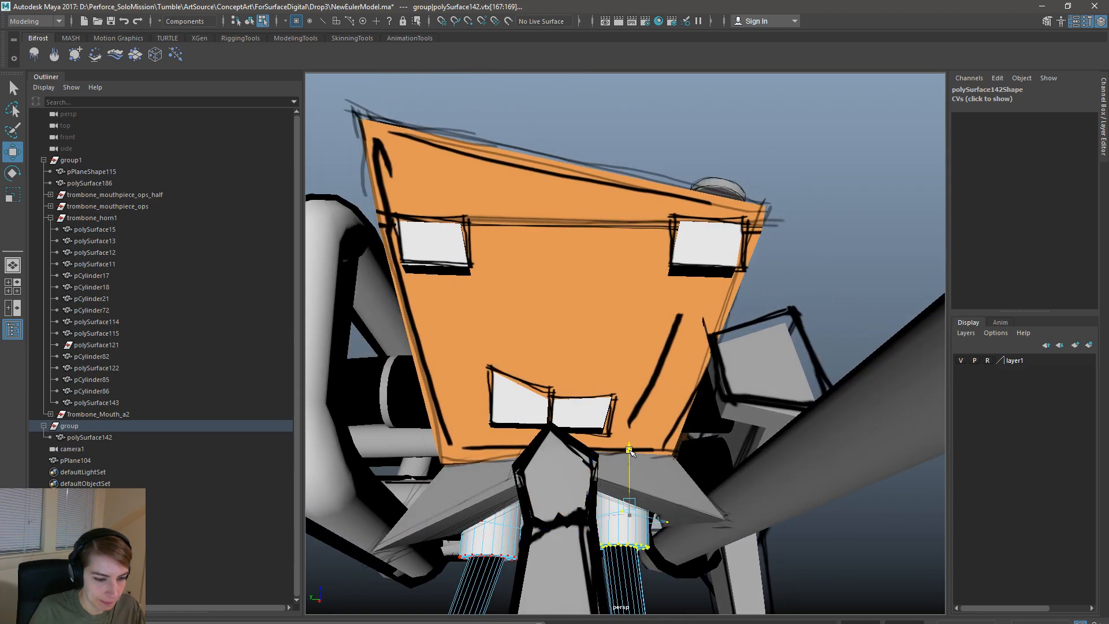
- Raise the selected leg vertices slightly, select the knee vertices below, then return to object selection with nothing selected
scroll(601, 443, down, 5)
alt+drag(576, 509, 575, 520)
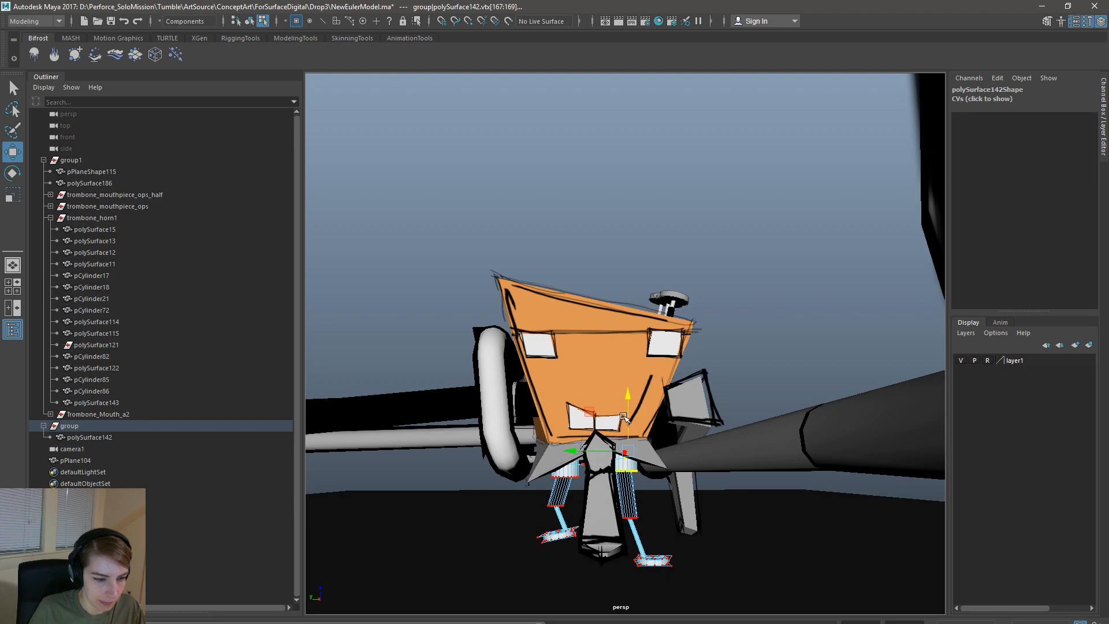
drag(628, 408, 629, 406)
drag(648, 523, 590, 517)
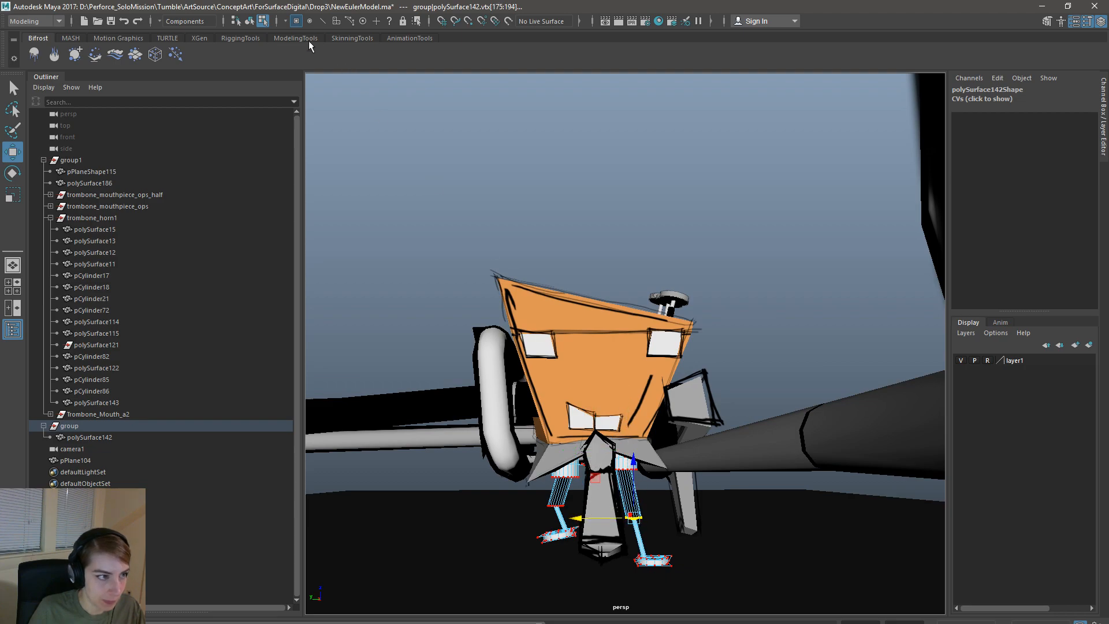
click(249, 21)
click(732, 239)
- Check the robot's pose through camera1 and return the viewport to the persp camera
alt+drag(818, 370, 832, 403)
alt+right_drag(832, 403, 664, 388)
alt+drag(664, 388, 662, 401)
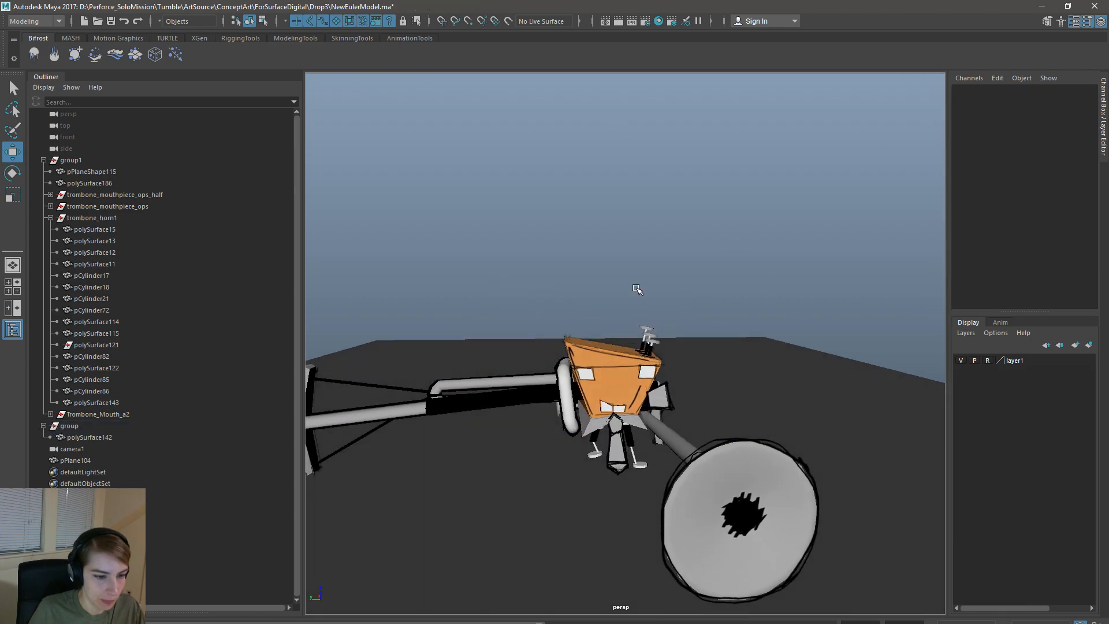
key(space)
click(710, 239)
mouse_move(764, 248)
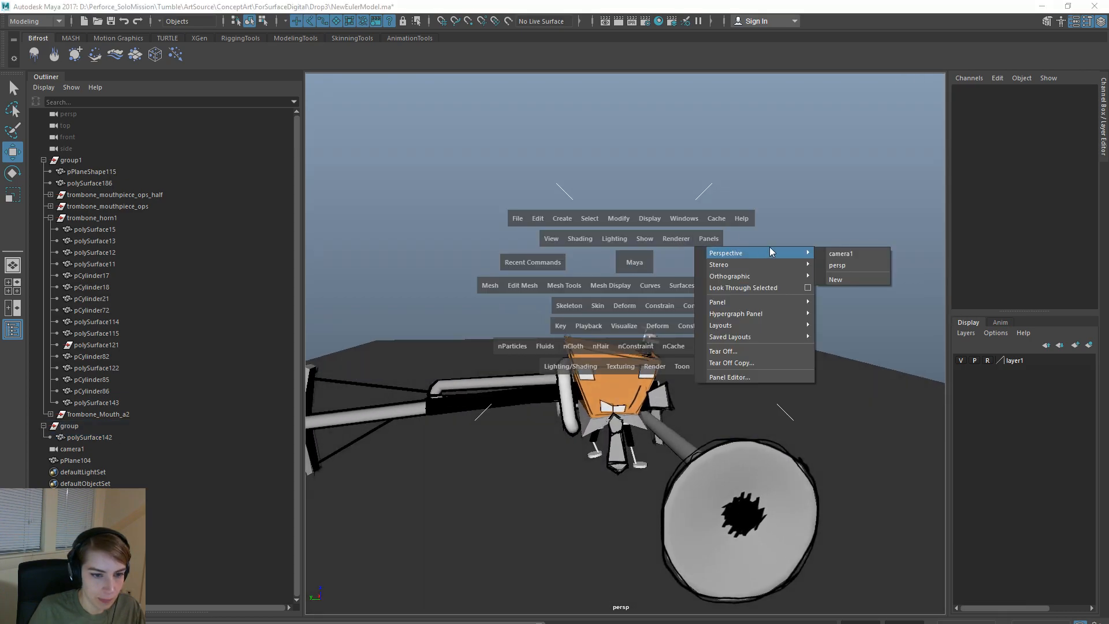
click(860, 258)
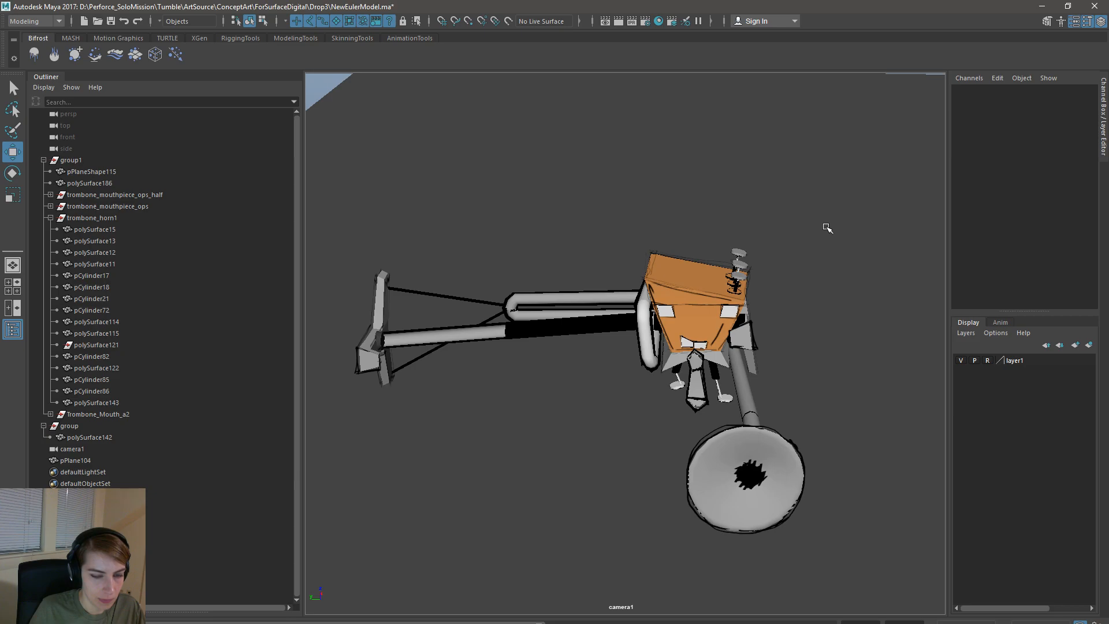
key(space)
click(893, 215)
mouse_move(982, 220)
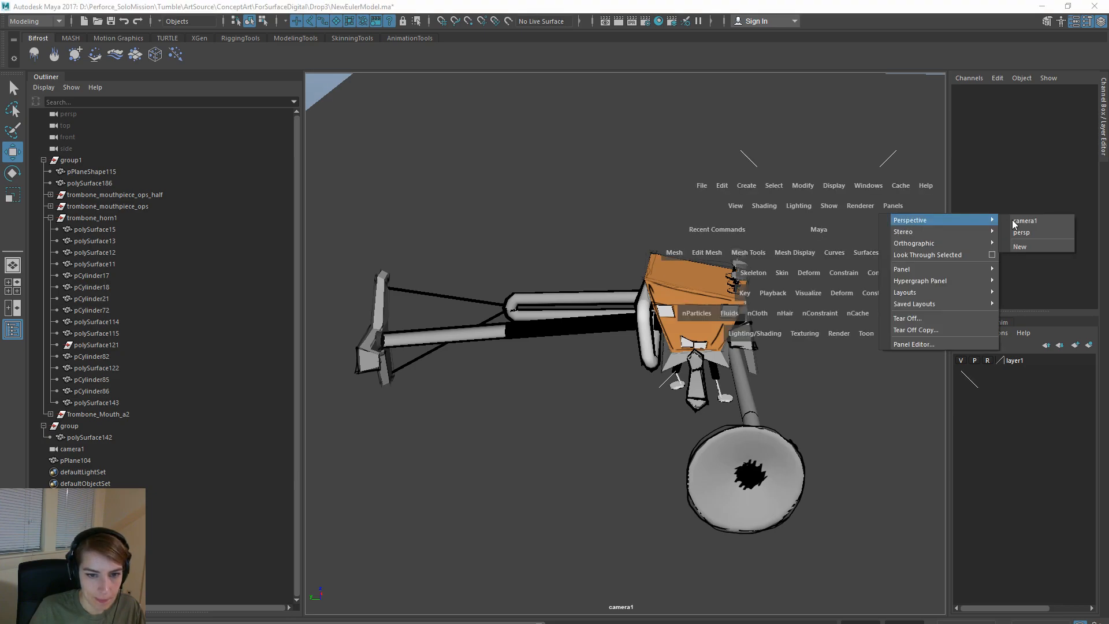
click(1030, 233)
- Select the vertices of piston_A1 on the side of the robot's body and shift them inward toward the body
alt+drag(735, 399, 584, 434)
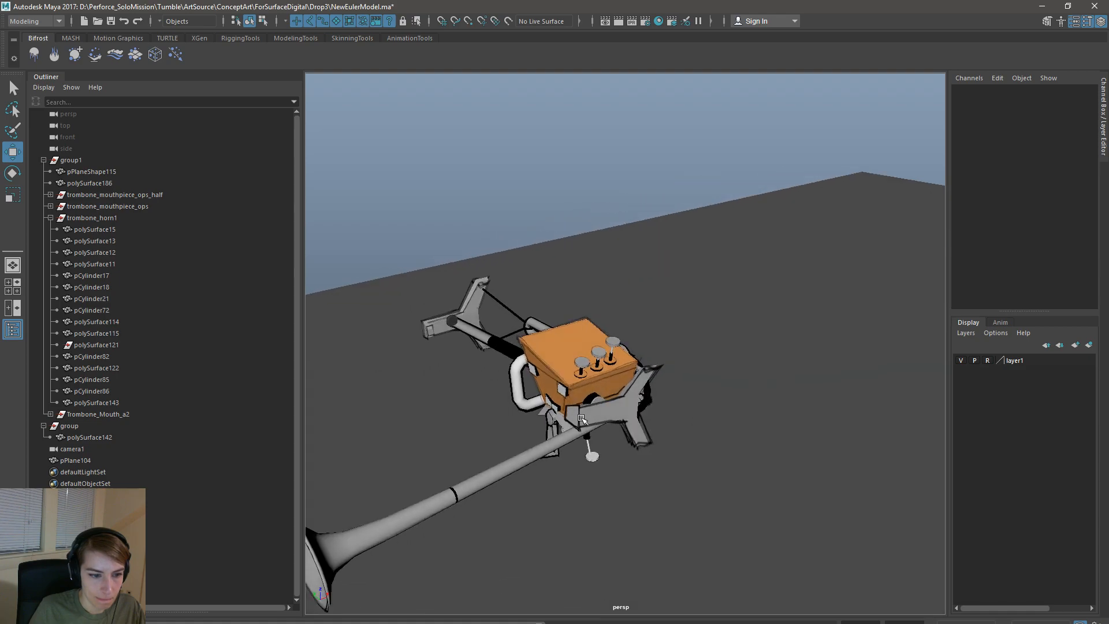
alt+right_drag(583, 433, 693, 445)
alt+drag(635, 450, 604, 560)
click(555, 505)
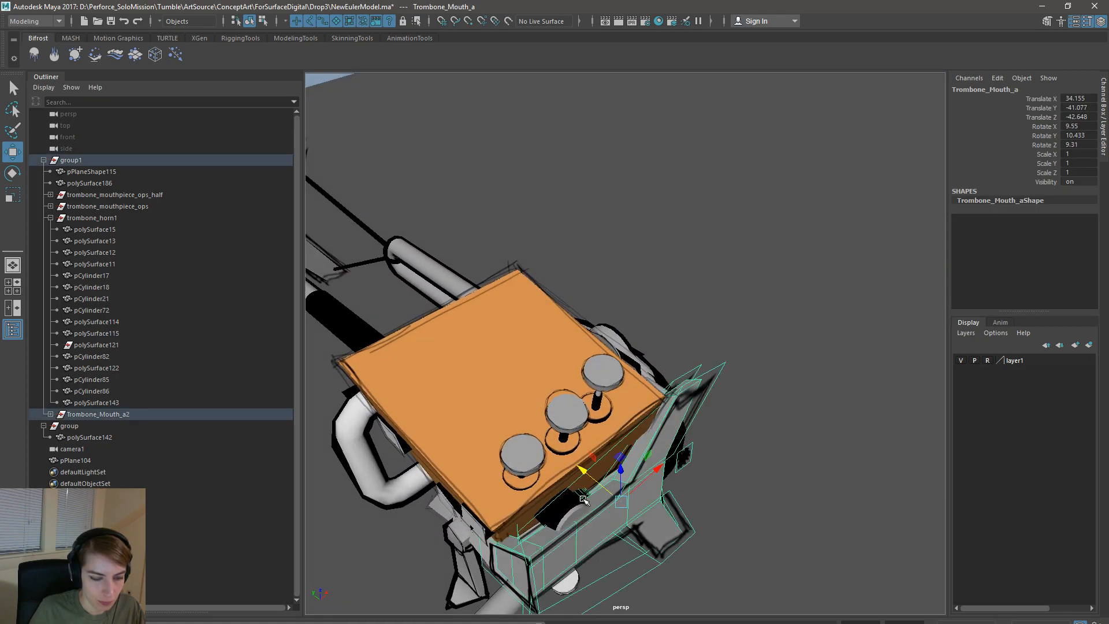
alt+drag(593, 485, 520, 368)
alt+right_drag(520, 367, 678, 530)
alt+drag(678, 530, 728, 496)
click(623, 437)
alt+right_drag(674, 507, 635, 492)
alt+drag(602, 462, 616, 455)
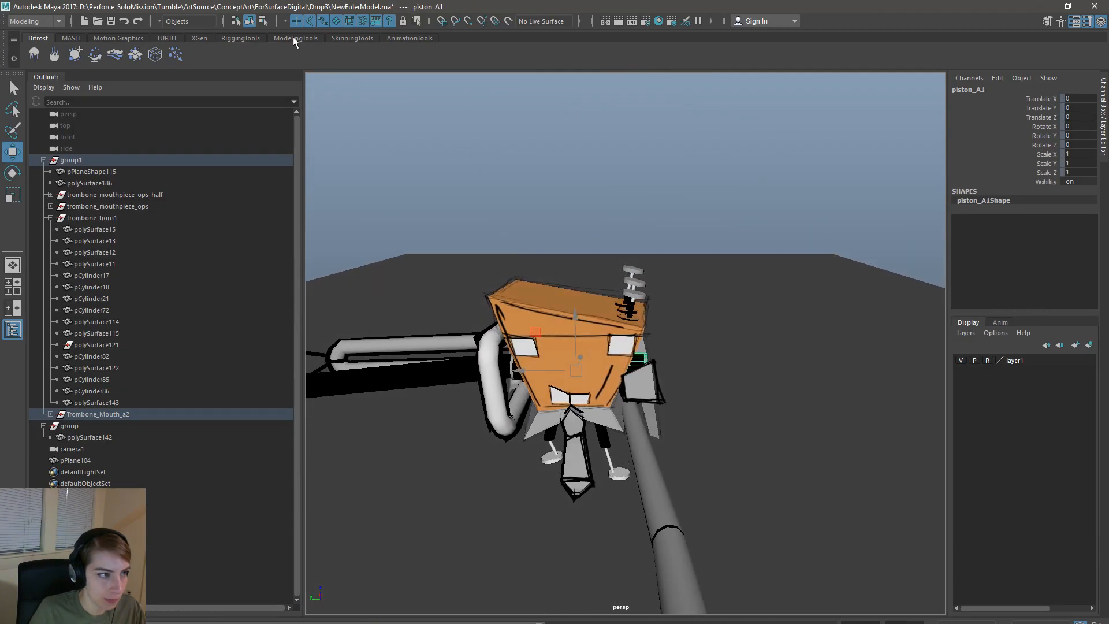
click(261, 23)
drag(745, 429, 589, 304)
drag(613, 367, 590, 370)
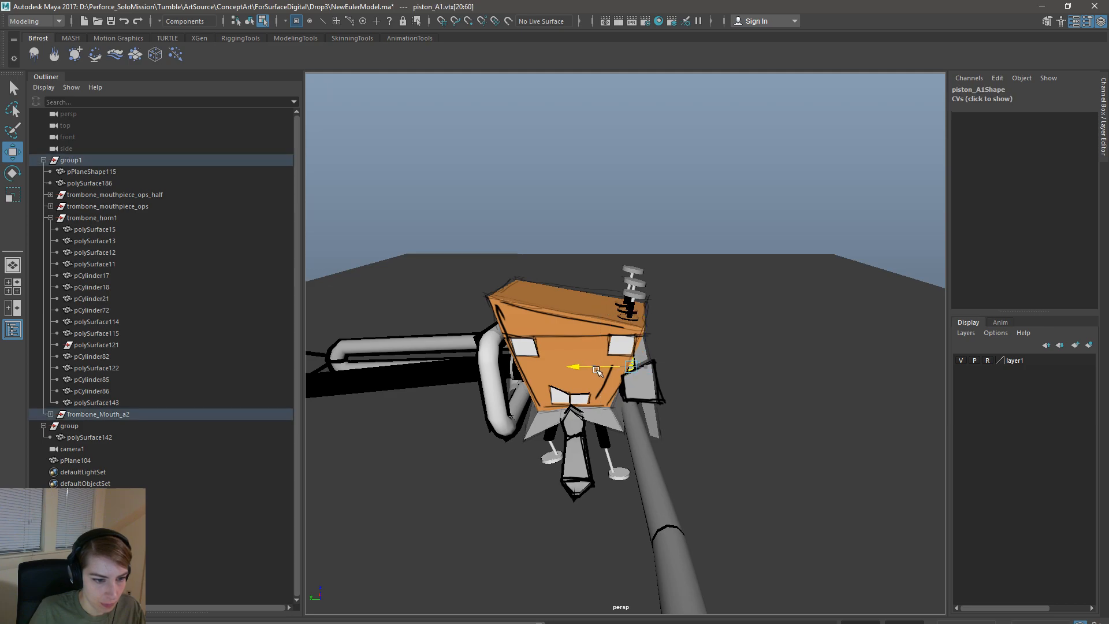
- Return to object selection and unlock the translate, rotate and scale channels of piston_A1
click(249, 21)
click(505, 129)
alt+drag(792, 323, 653, 355)
click(655, 354)
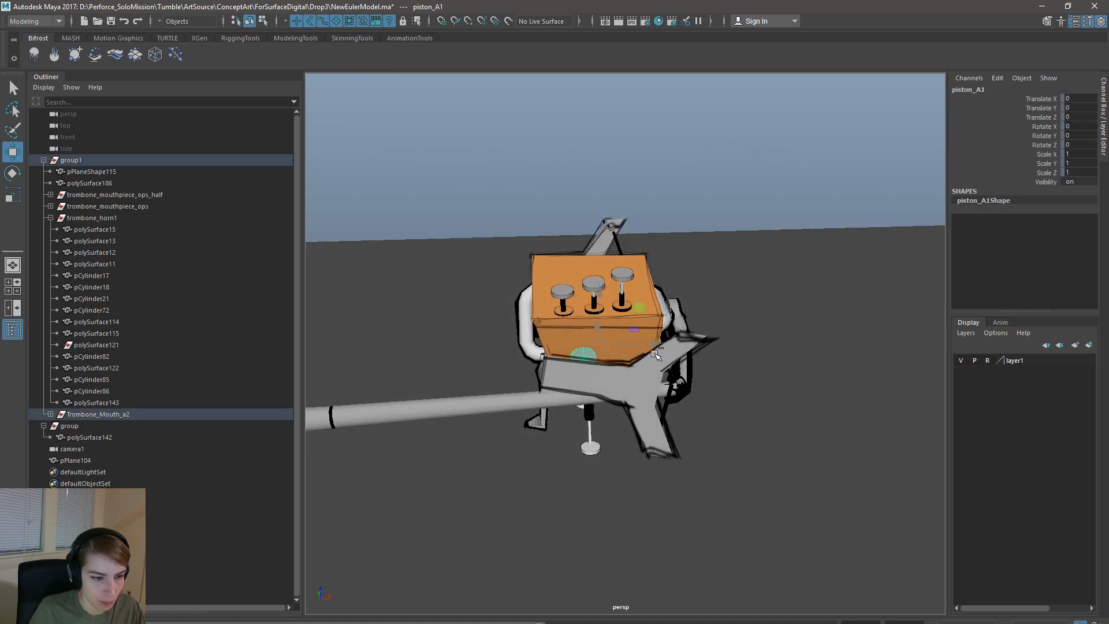
drag(1042, 99, 1040, 172)
right_click(1040, 172)
click(1017, 426)
key(w)
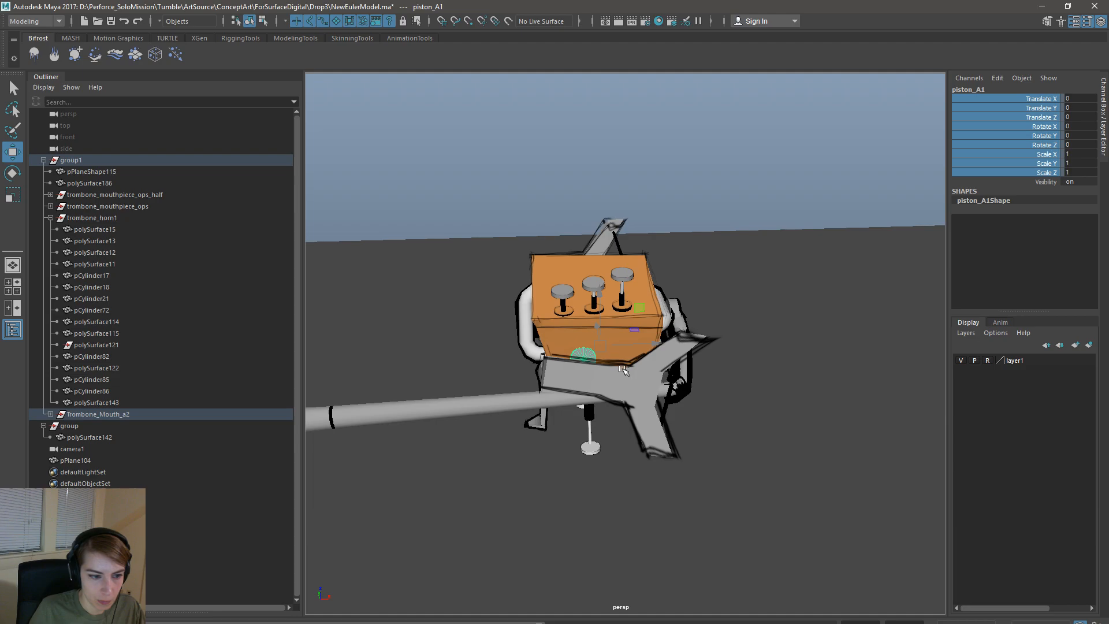
right_click(1002, 136)
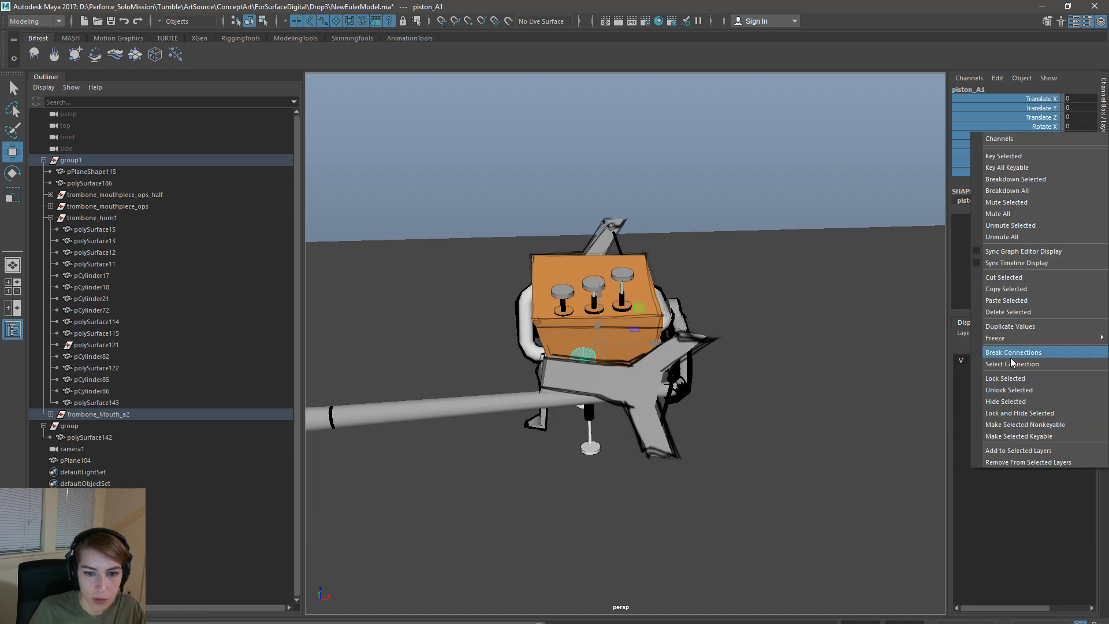
click(1012, 385)
- Move piston_A1 into the body to Translate X 23.236 and lower it to Translate Z -2.926
drag(630, 345, 652, 344)
alt+drag(714, 392, 822, 391)
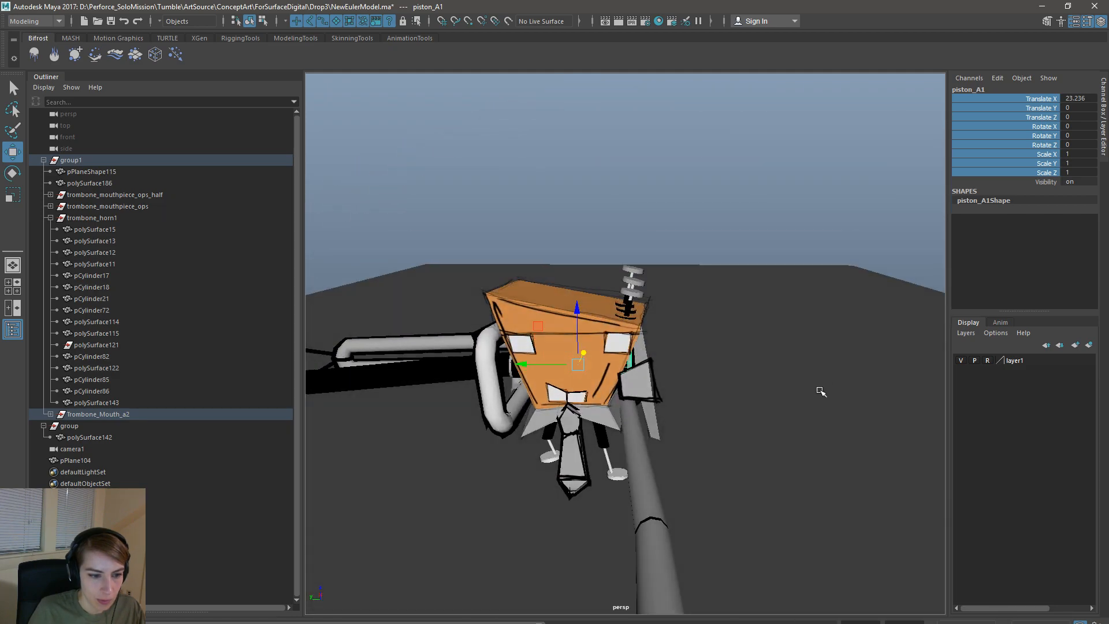
alt+drag(757, 413, 832, 435)
scroll(580, 416, up, 4)
drag(529, 334, 529, 339)
- Examine the slide side of the body and the parts where the tubes meet it
alt+drag(808, 335, 728, 385)
alt+right_drag(802, 389, 643, 355)
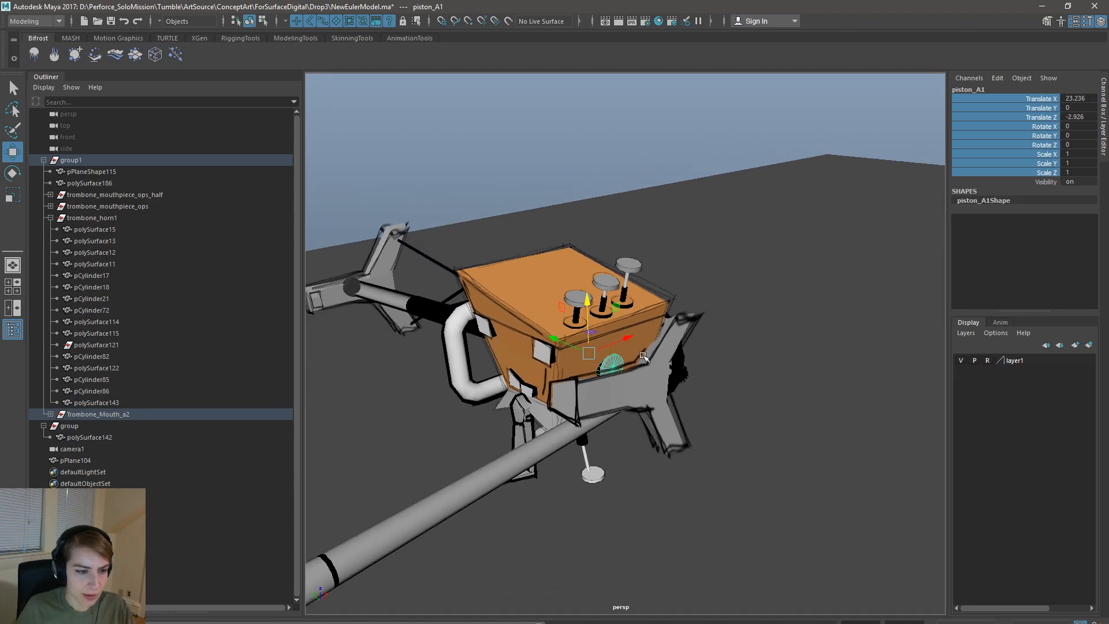
click(599, 248)
alt+drag(599, 248, 693, 388)
alt+right_drag(527, 390, 525, 431)
alt+middle_drag(525, 431, 560, 386)
alt+drag(561, 387, 714, 450)
click(711, 341)
click(723, 362)
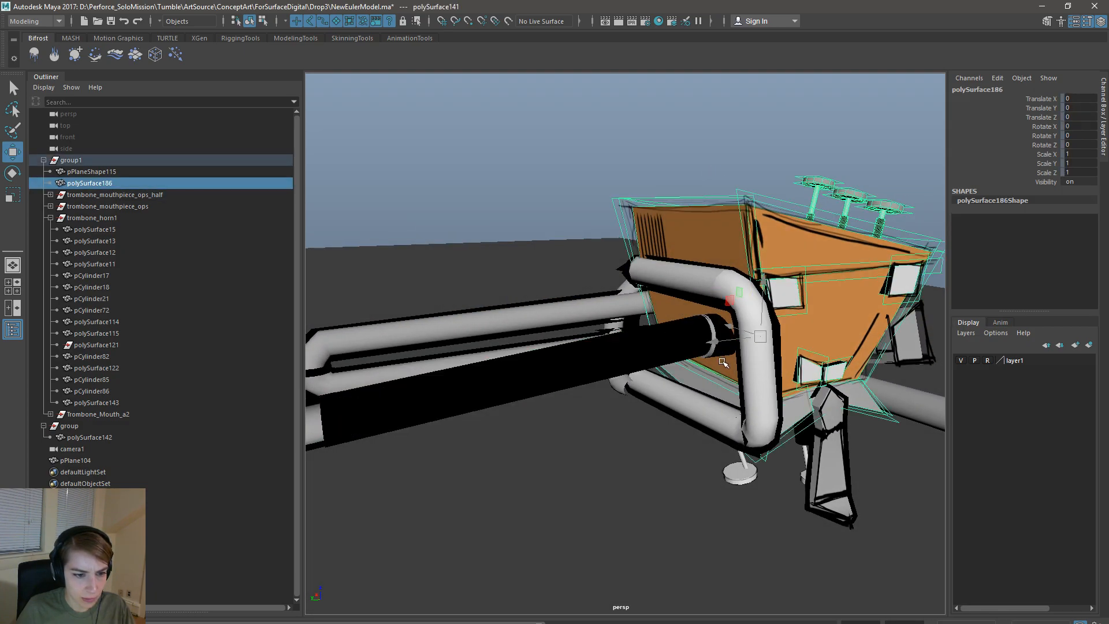
click(721, 349)
click(511, 95)
- Switch the viewport to camera1 with nothing selected to frame the revised robot
alt+right_drag(716, 398, 681, 399)
alt+drag(681, 399, 601, 424)
alt+right_drag(601, 424, 570, 413)
key(space)
click(652, 162)
mouse_move(728, 180)
click(780, 189)
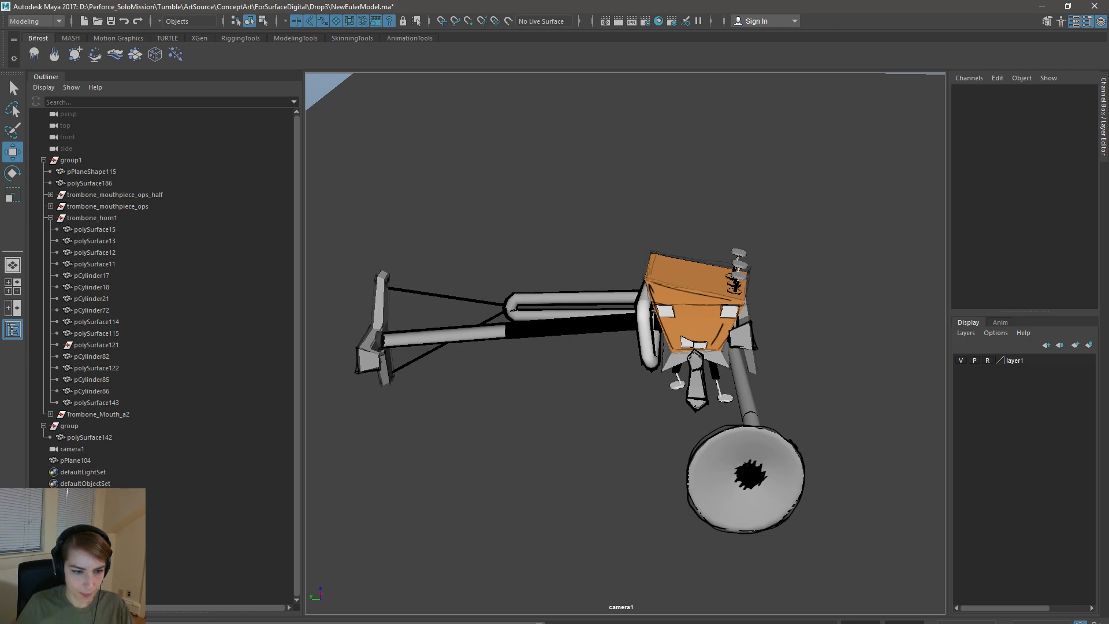
- Switch to Photoshop and paste the captured camera1 view as a new layer in the Untitled-3 document
key(alt+Tab)
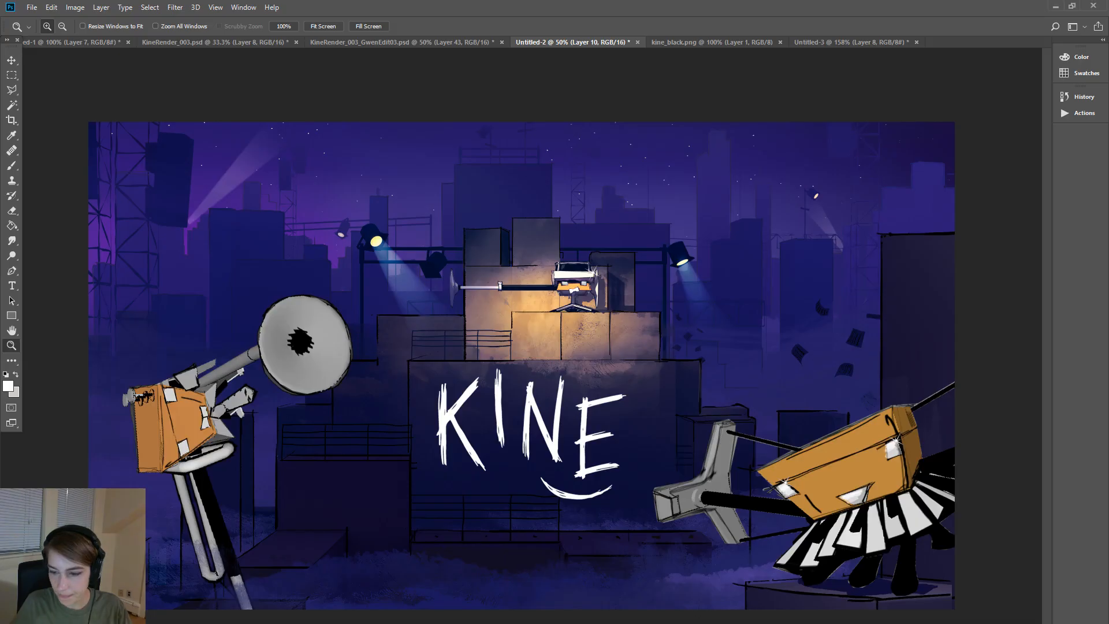
click(751, 41)
click(854, 40)
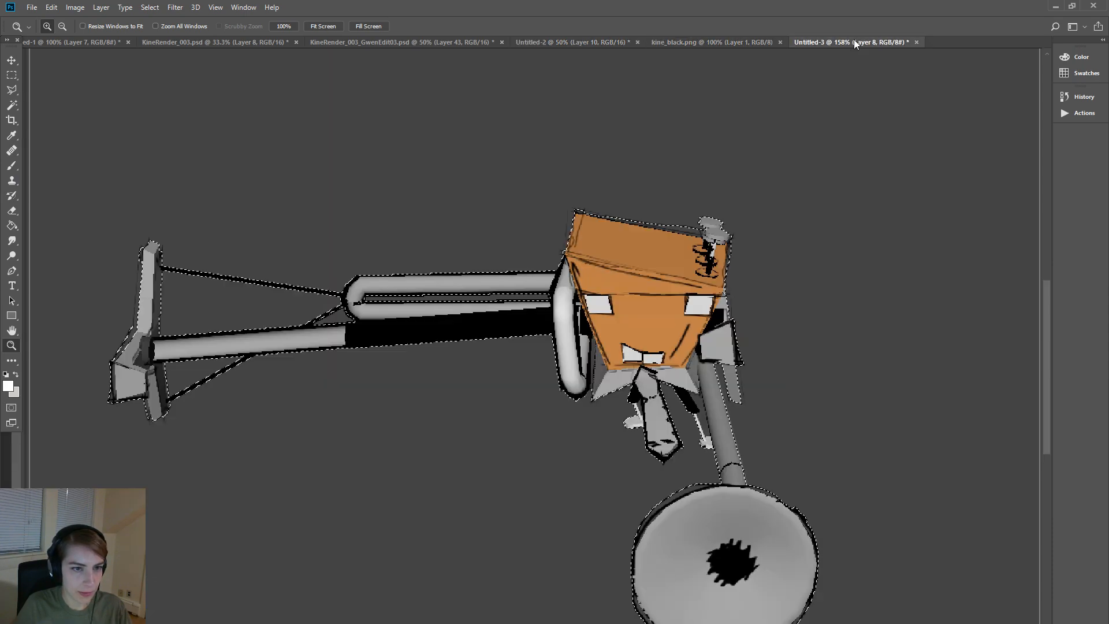
key(ctrl+v)
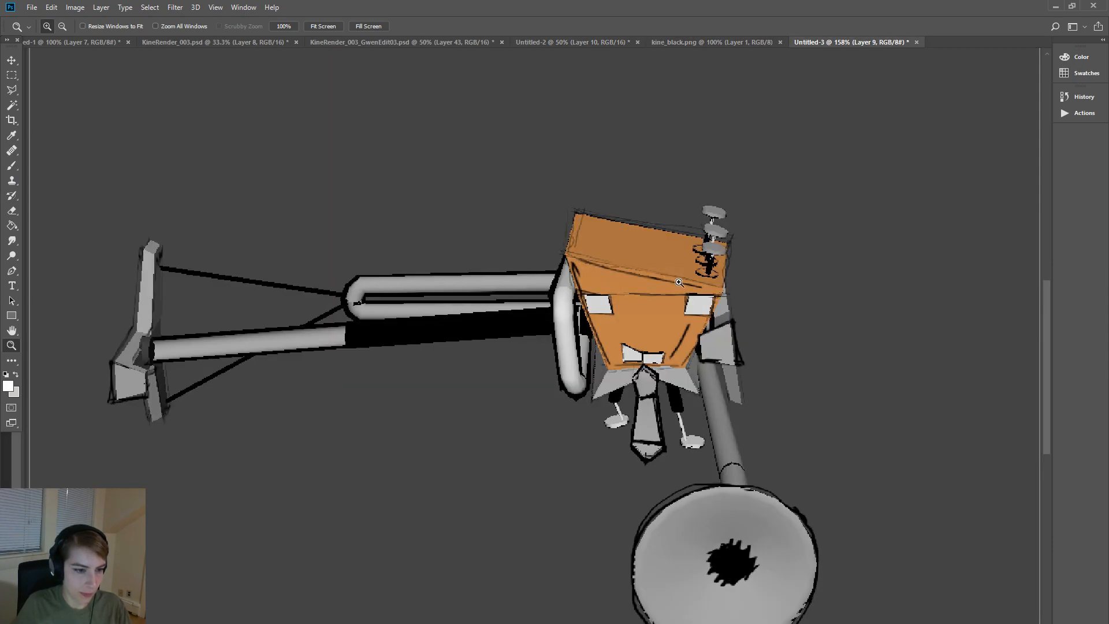
- Outline the whole pasted robot with the Polygonal Lasso to isolate its silhouette from the background
click(12, 90)
click(82, 429)
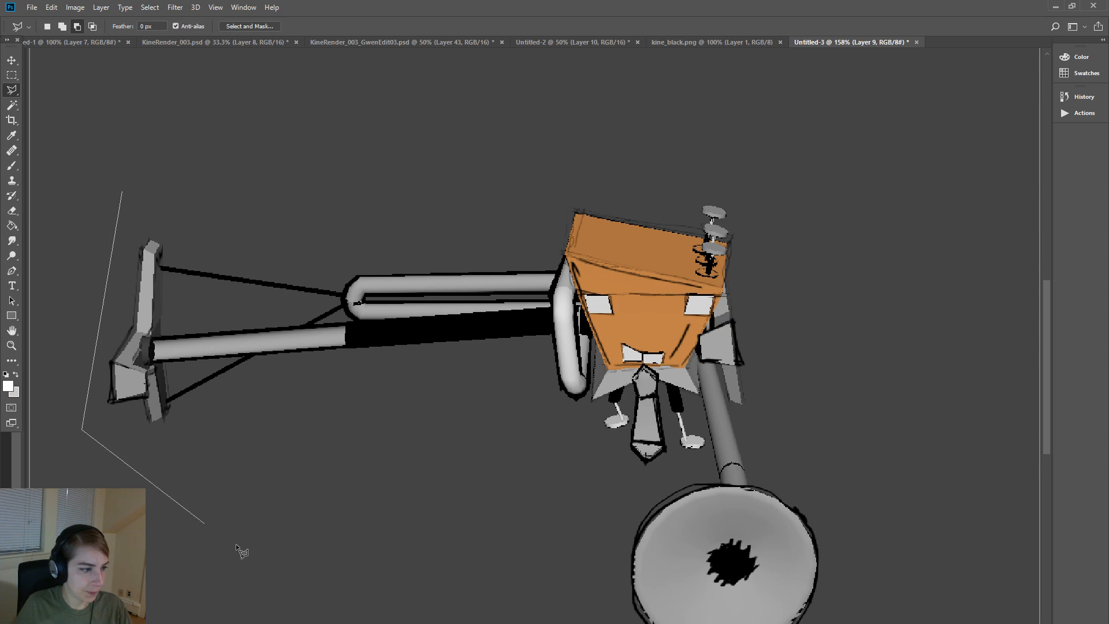
click(239, 546)
click(723, 613)
click(966, 572)
click(792, 104)
double_click(376, 114)
- Subtract the background gaps between the slide's tubes and wires from the robot selection with the Magic Wand
key(w)
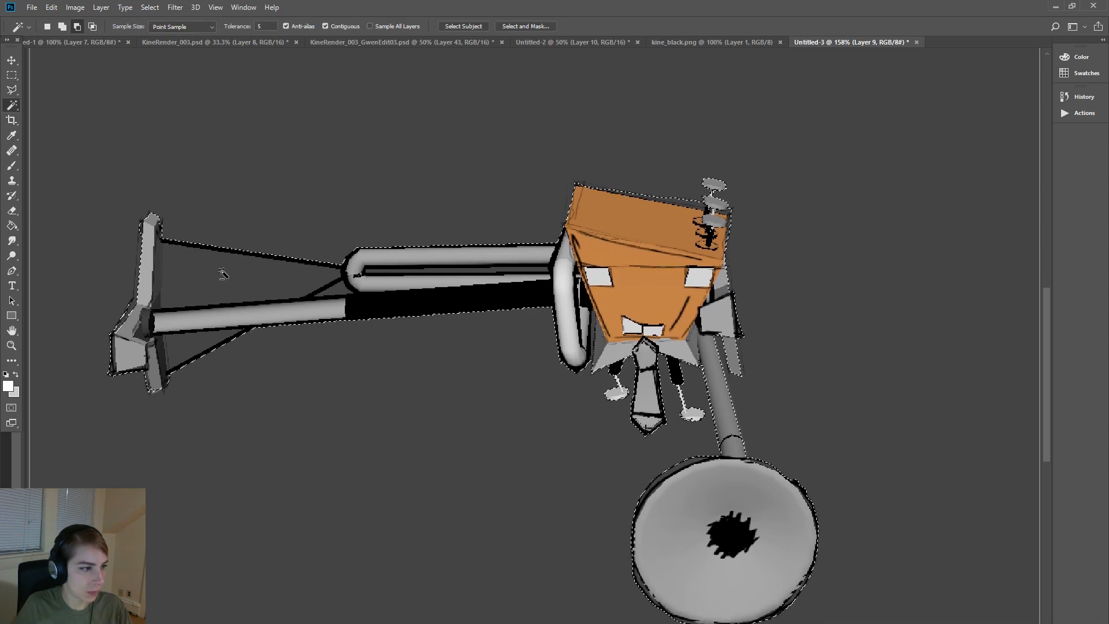
click(364, 290)
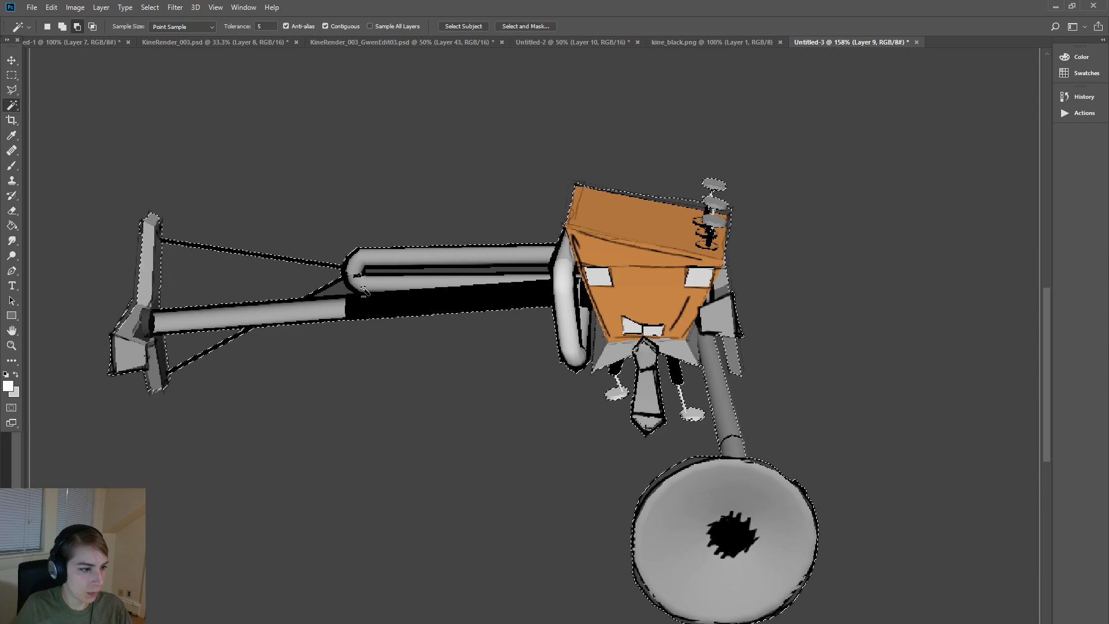
click(468, 274)
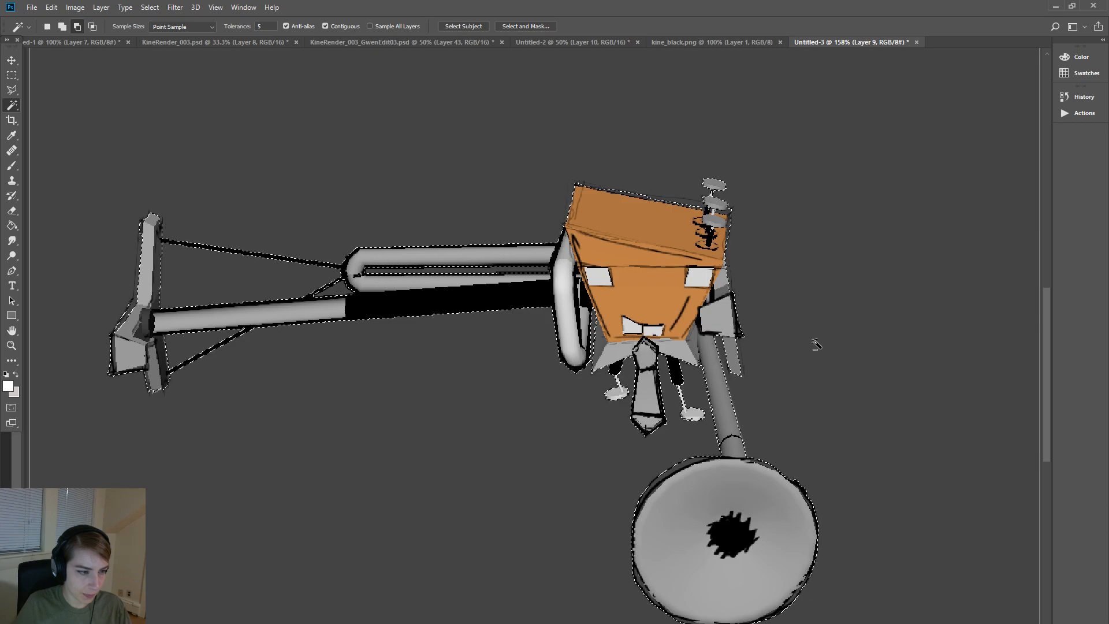
- Paste the robot cutout into KineRender_003_GwenEdit03.psd after clearing its existing selection
click(179, 43)
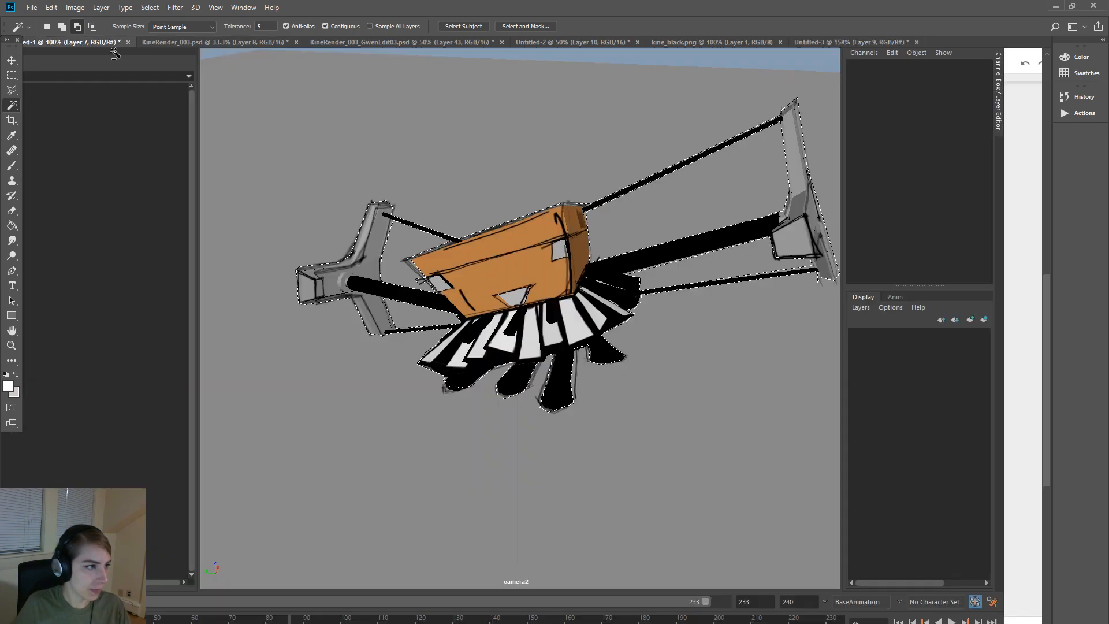
click(369, 42)
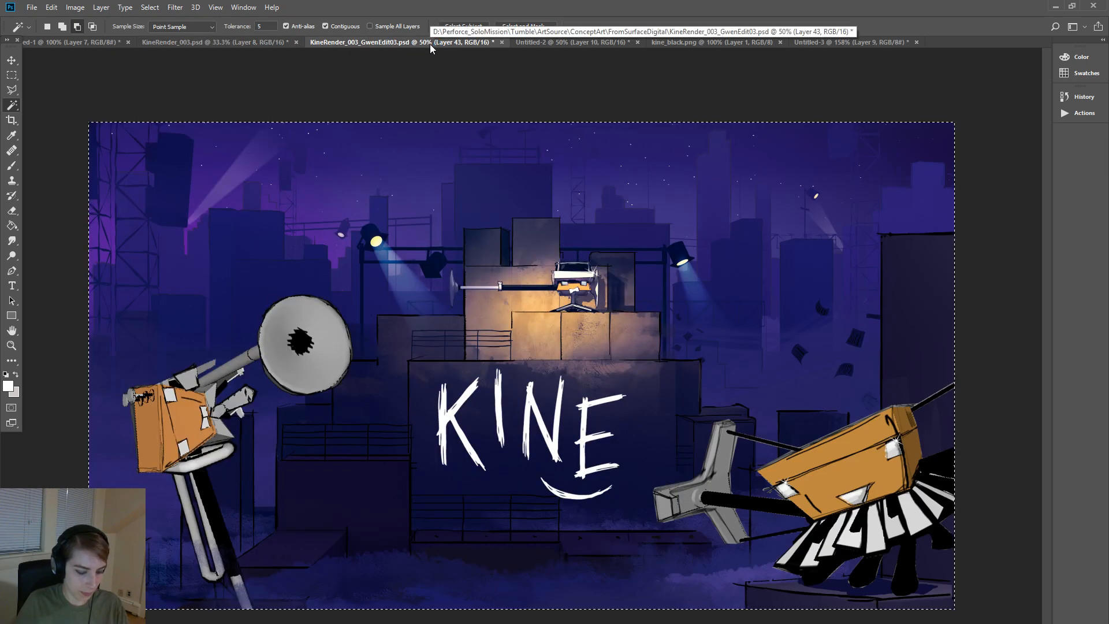
key(ctrl+d)
key(ctrl+v)
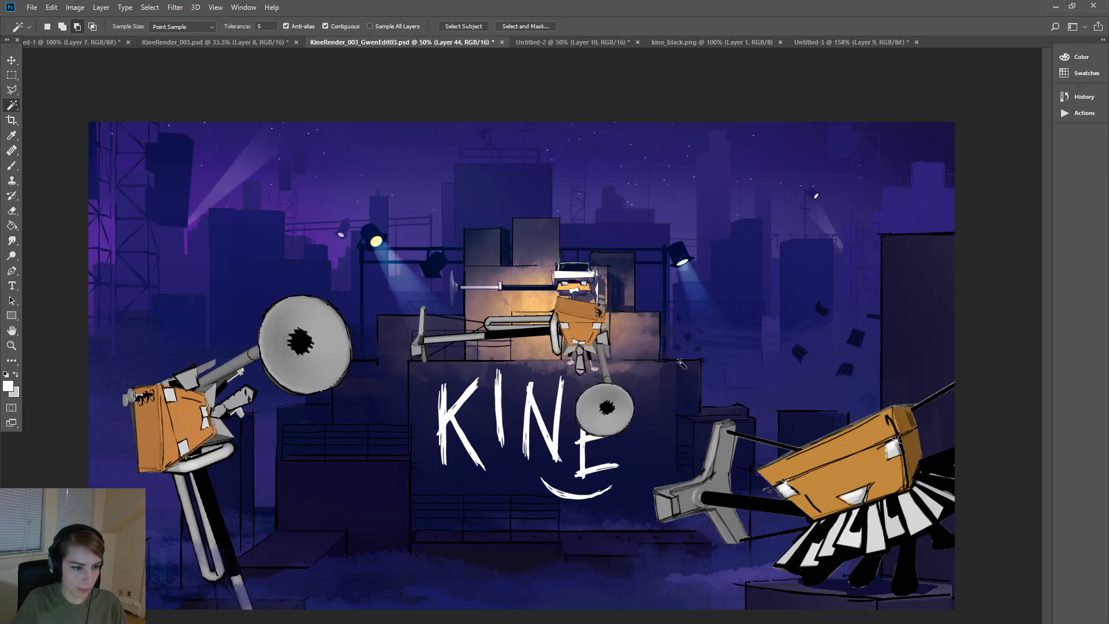
- Free-transform the pasted robot, rotating it to about -112° and moving it over the old trombone robot
key(ctrl+t)
drag(610, 252, 414, 236)
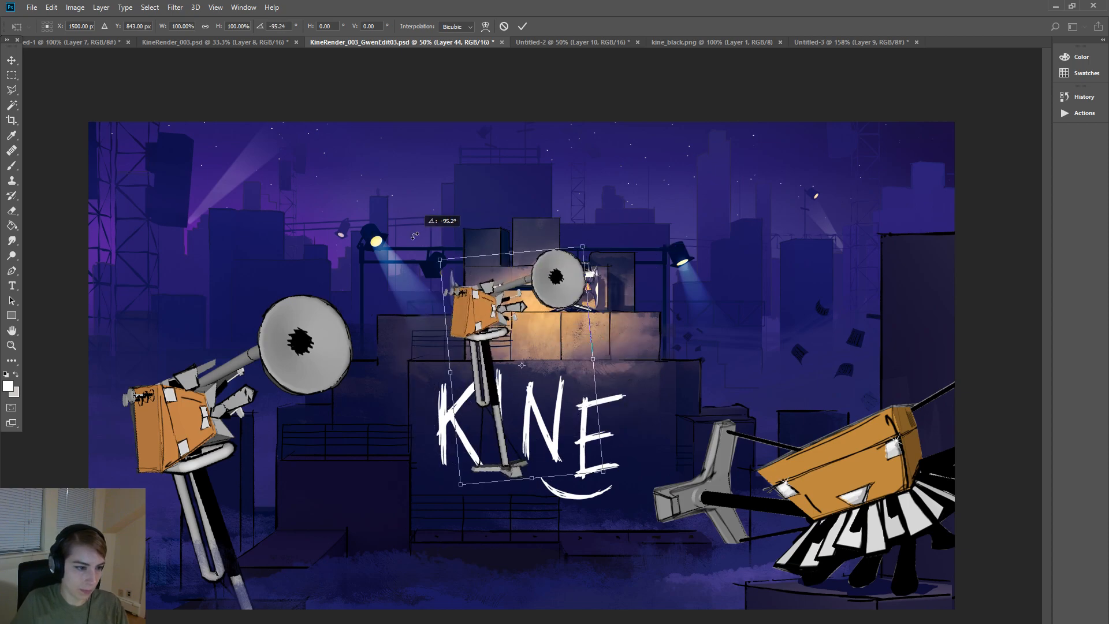
drag(609, 198, 545, 193)
drag(479, 330, 181, 442)
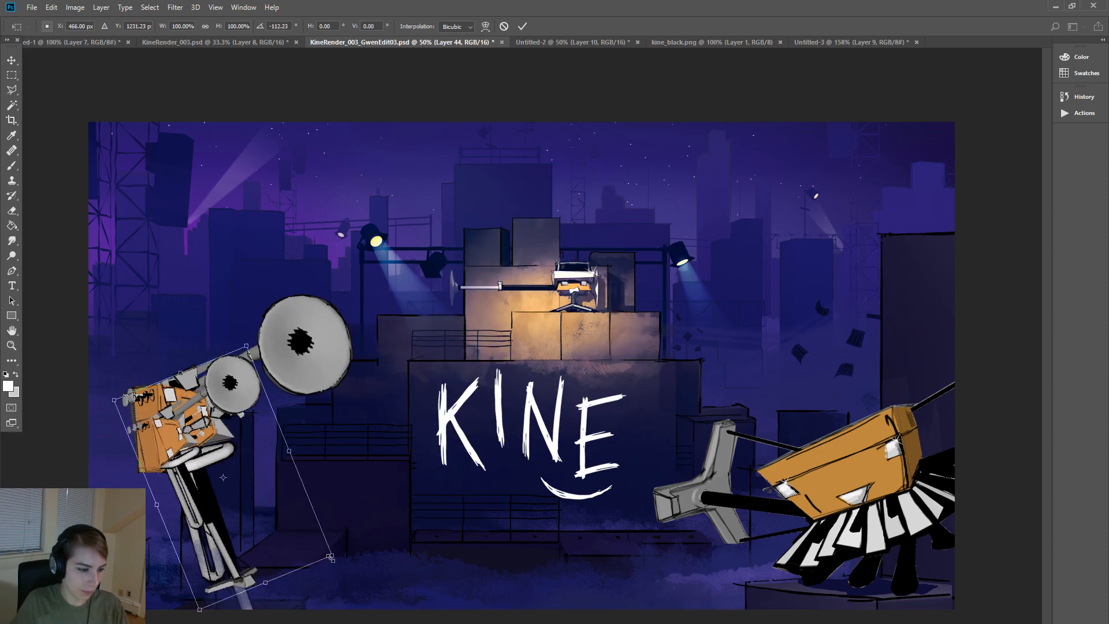
- Scale the pasted robot to about 171%, rotate it to -106.6°, align it over the old robot and apply the transformation
shift+drag(245, 342, 434, 144)
drag(290, 186, 335, 205)
drag(280, 300, 310, 334)
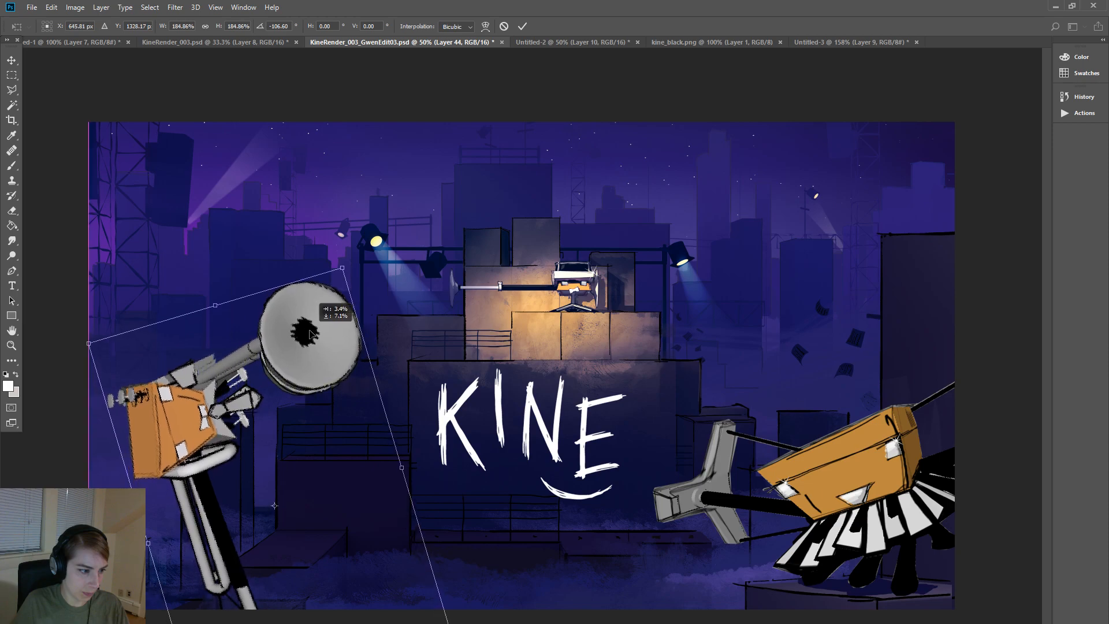
shift+drag(342, 267, 334, 301)
drag(304, 357, 301, 337)
click(12, 60)
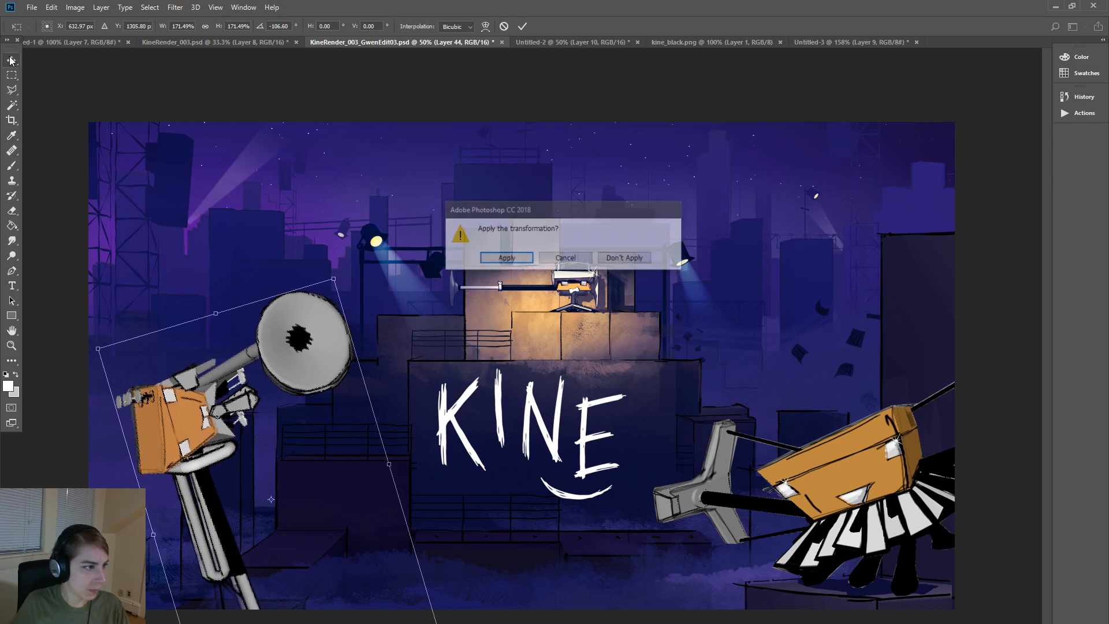
click(503, 258)
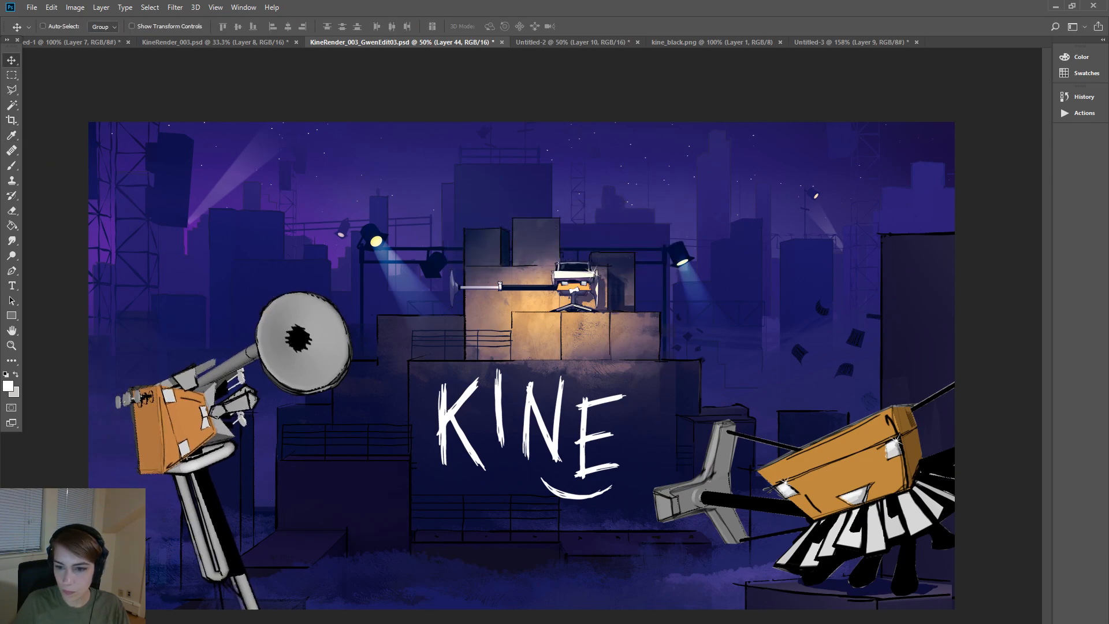
- Undo the transformation and the pasting of the new robot in the key art
key(ctrl+alt+z)
key(ctrl+alt+z)
key(ctrl+alt+z)
key(ctrl+alt+z)
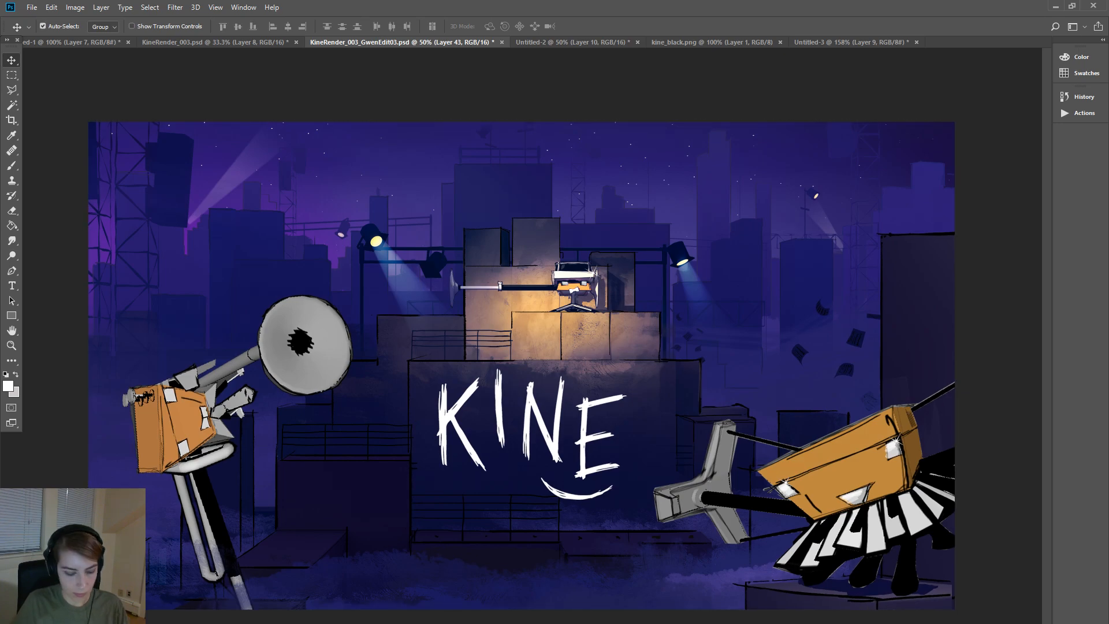
- Restore the pasted robot cutout and free-transform it, enlarging and rotating it while moving it onto the old trombone robot
key(ctrl+shift+z)
key(ctrl+t)
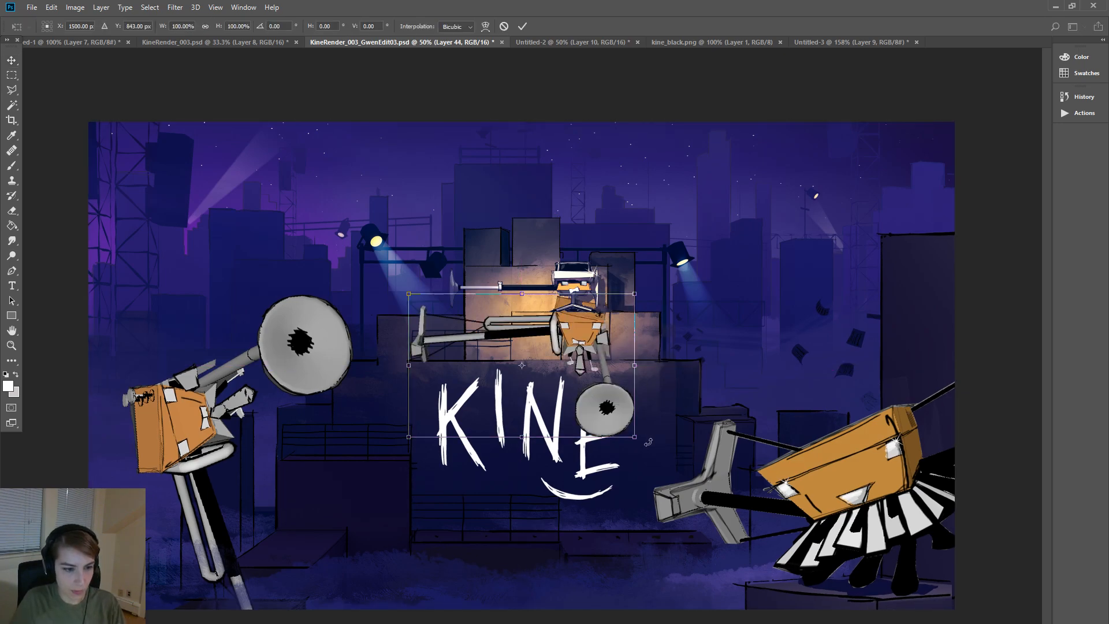
shift+drag(635, 438, 918, 617)
drag(955, 261, 427, 241)
drag(549, 370, 151, 443)
- Scale the robot cutout to about 173%, rotate it to about -105.8° and align it over the old trombone robot
shift+drag(409, 251, 313, 390)
drag(282, 465, 290, 363)
shift+drag(339, 300, 371, 266)
drag(317, 330, 320, 368)
drag(375, 271, 336, 261)
drag(289, 347, 306, 331)
shift+drag(350, 266, 342, 290)
drag(308, 366, 304, 357)
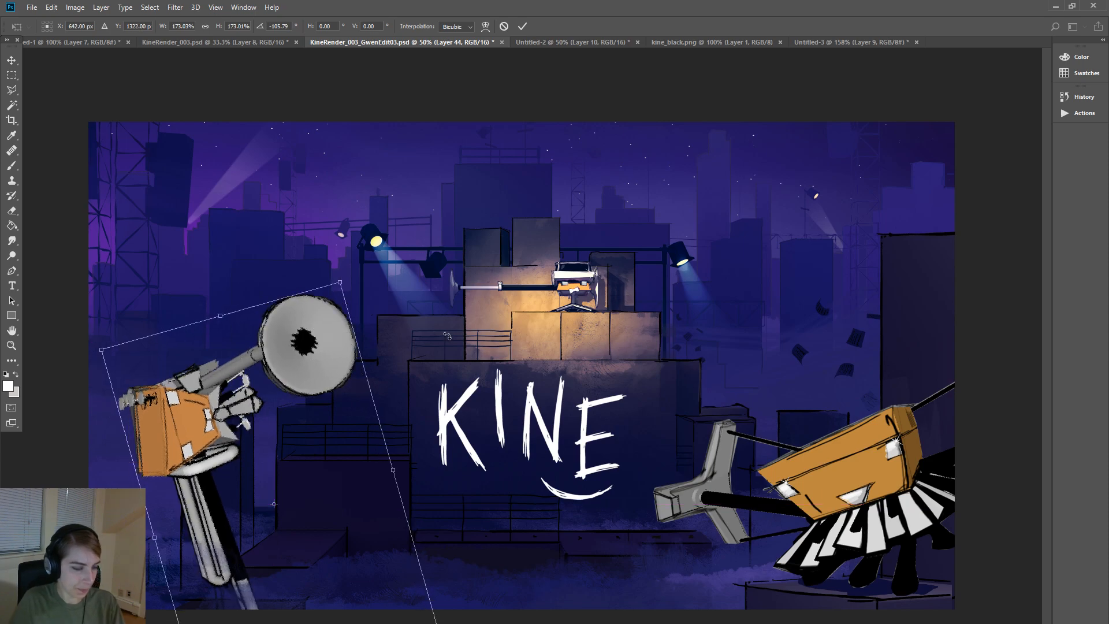
- Nudge the robot cutout to X 628 px, Y 1316 px and apply the transformation
key(Left)
key(Left)
key(Left)
key(Left)
key(Left)
key(Up)
key(Up)
key(Up)
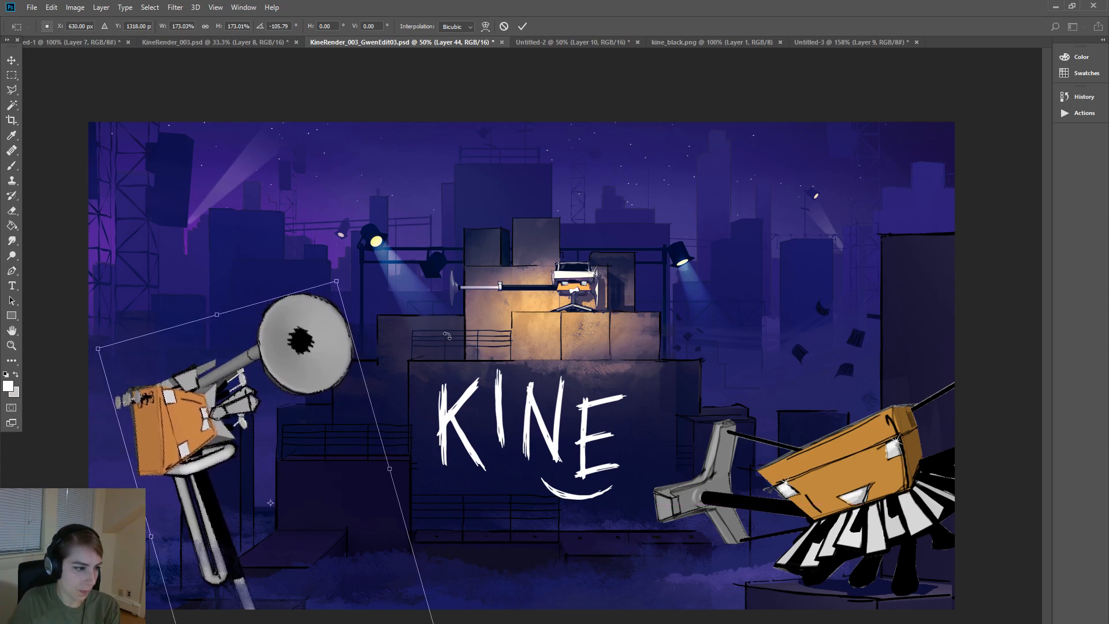
key(Left)
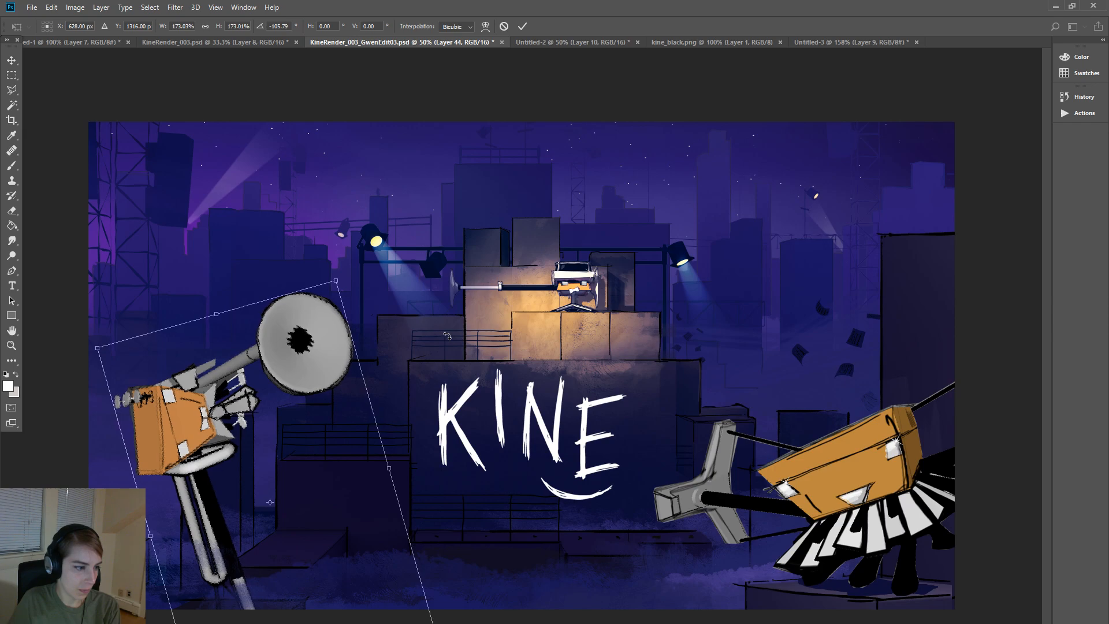
click(11, 59)
click(506, 258)
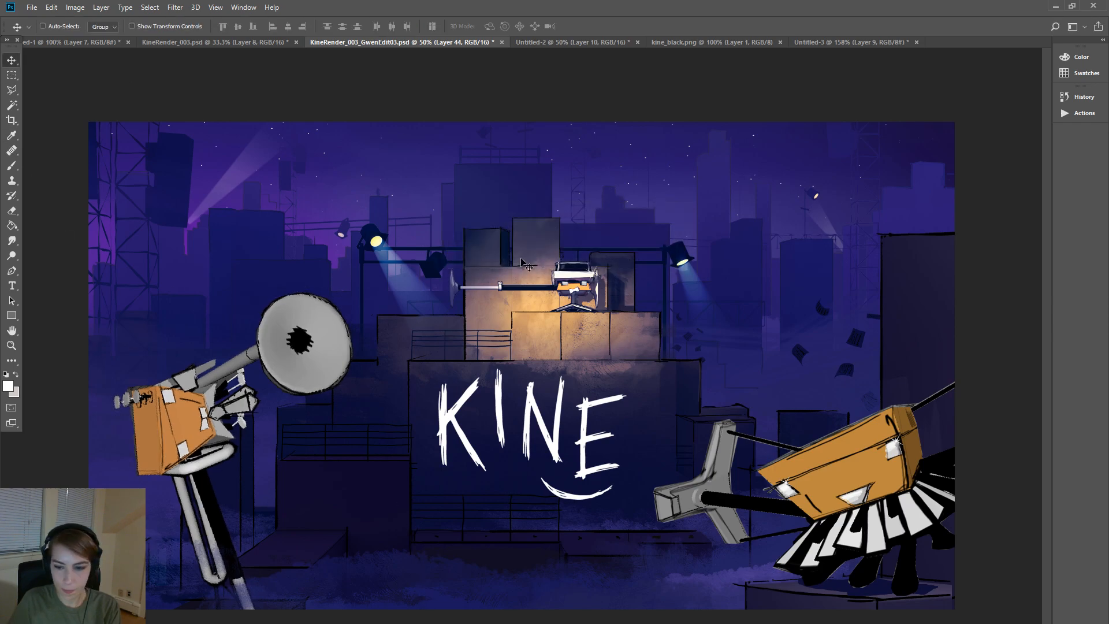
- Delete Layer 43, which holds the old trombone robot, from the key art
key(Delete)
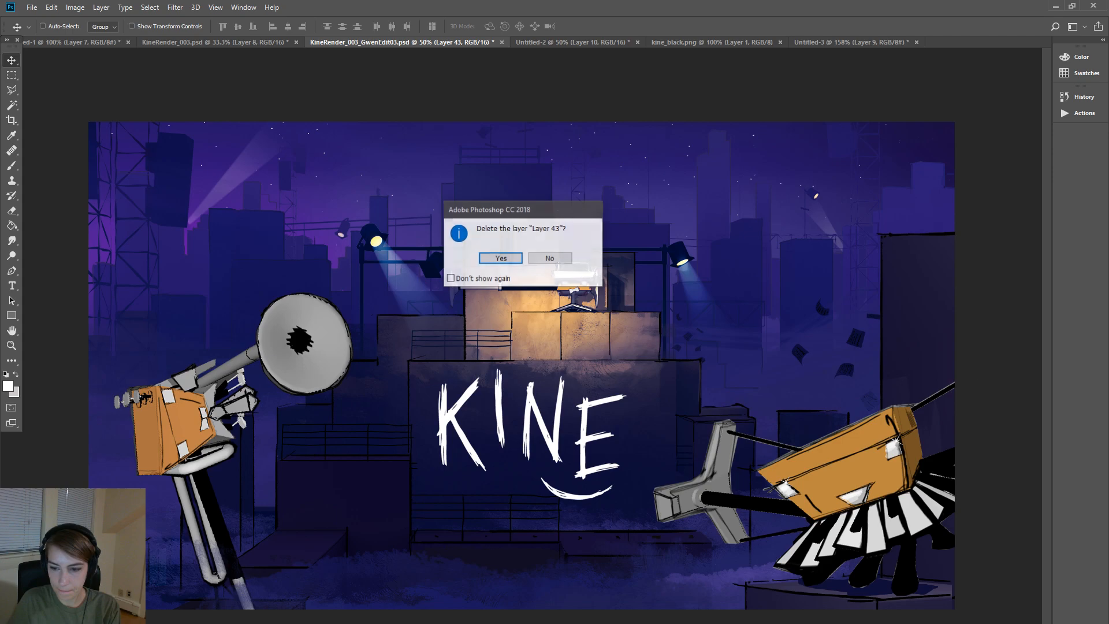
click(506, 258)
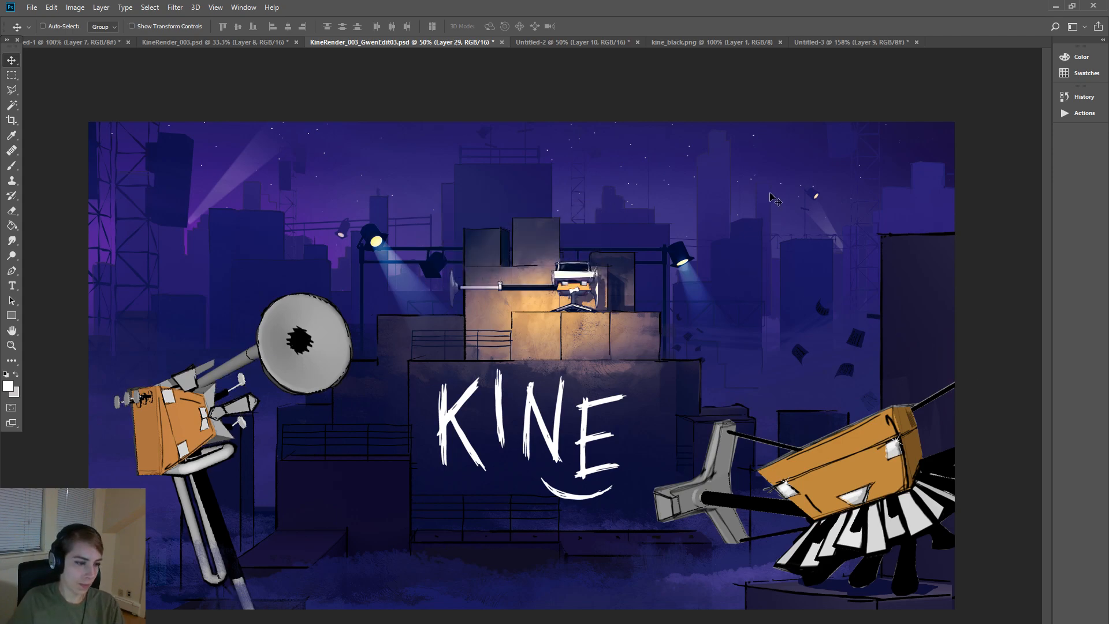
key(ctrl+minus)
key(ctrl+minus)
key(ctrl+plus)
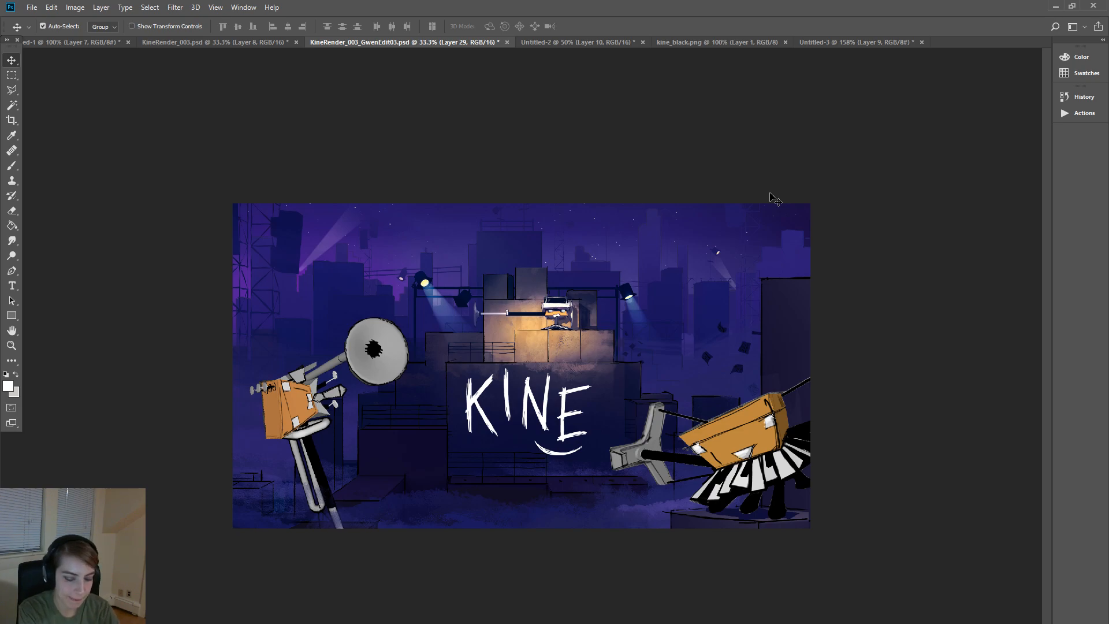
key(ctrl+plus)
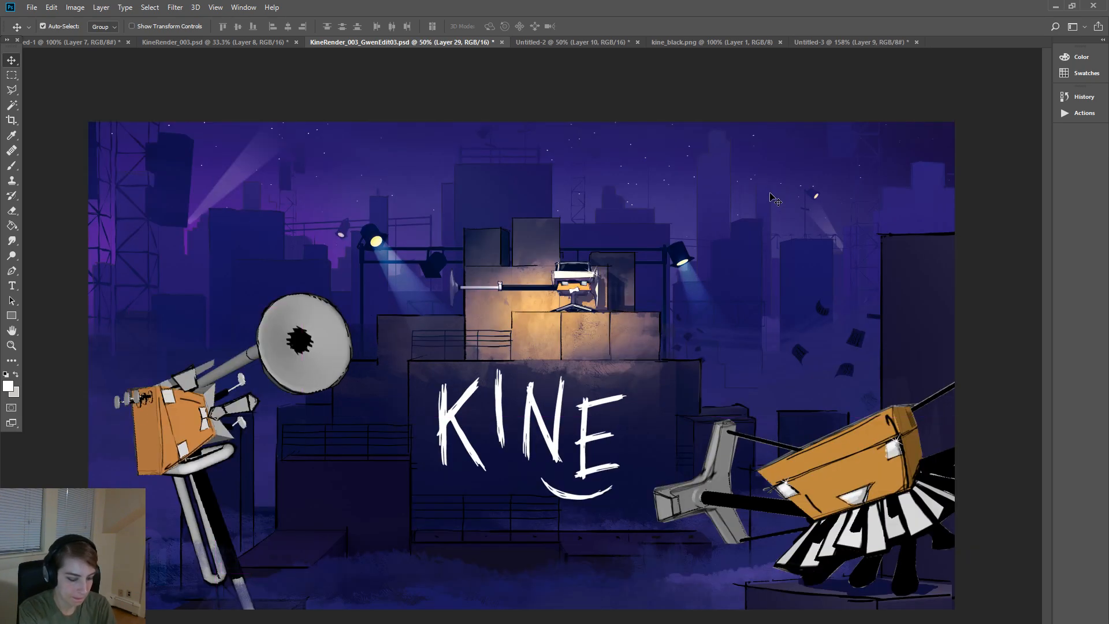
- Select the whole KineRender_003_GwenEdit03.psd canvas and copy its merged artwork, after trying a paste in Untitled-2
key(ctrl+a)
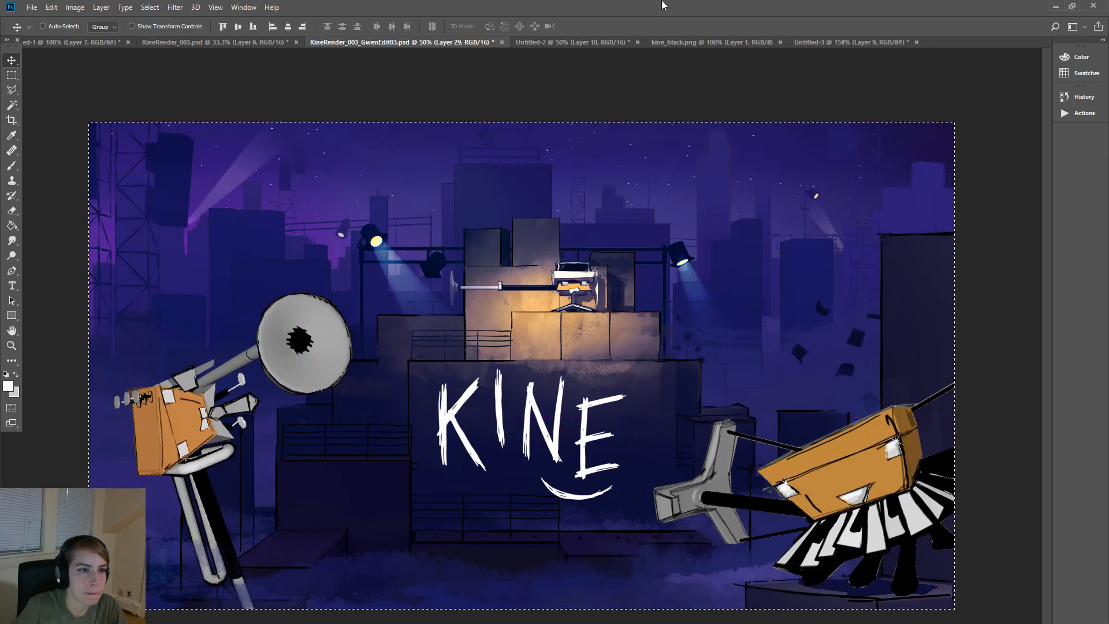
click(826, 42)
click(569, 43)
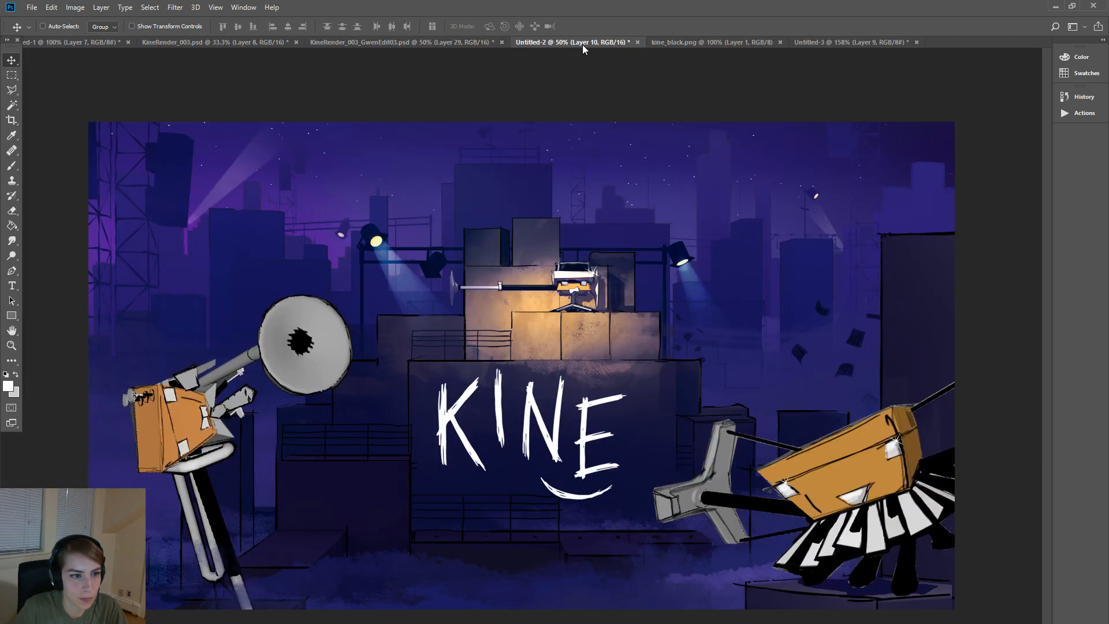
key(ctrl+v)
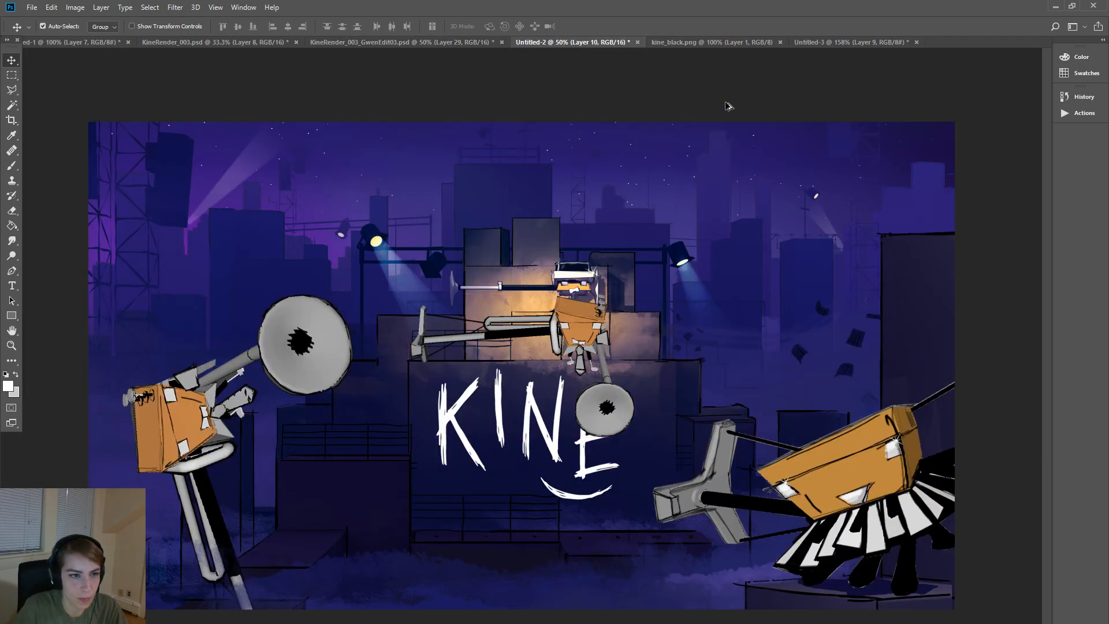
click(404, 43)
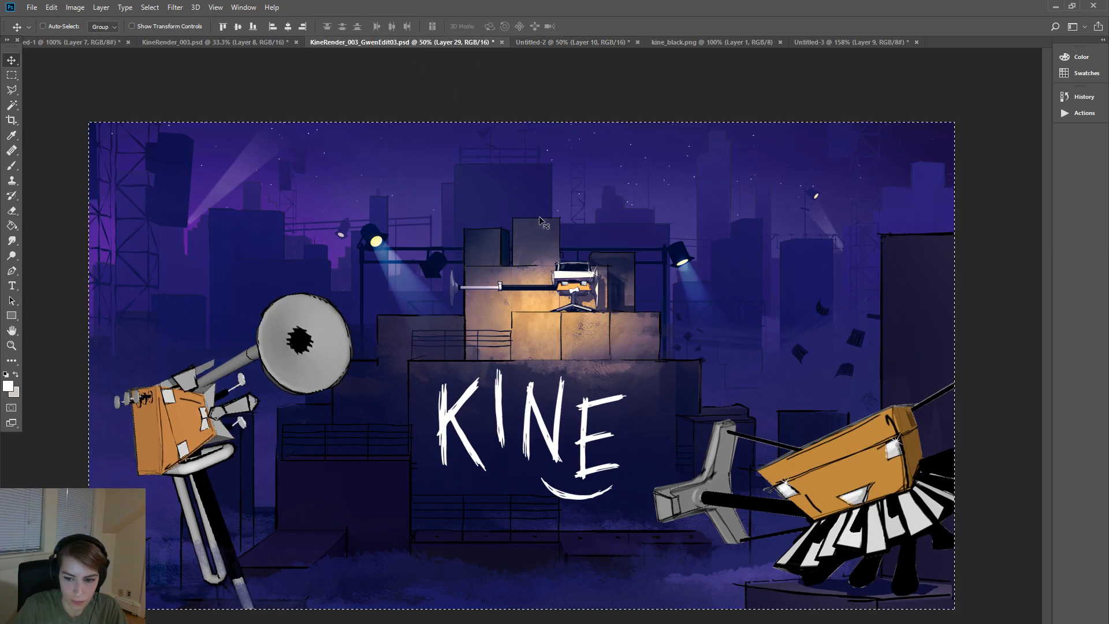
key(ctrl+c)
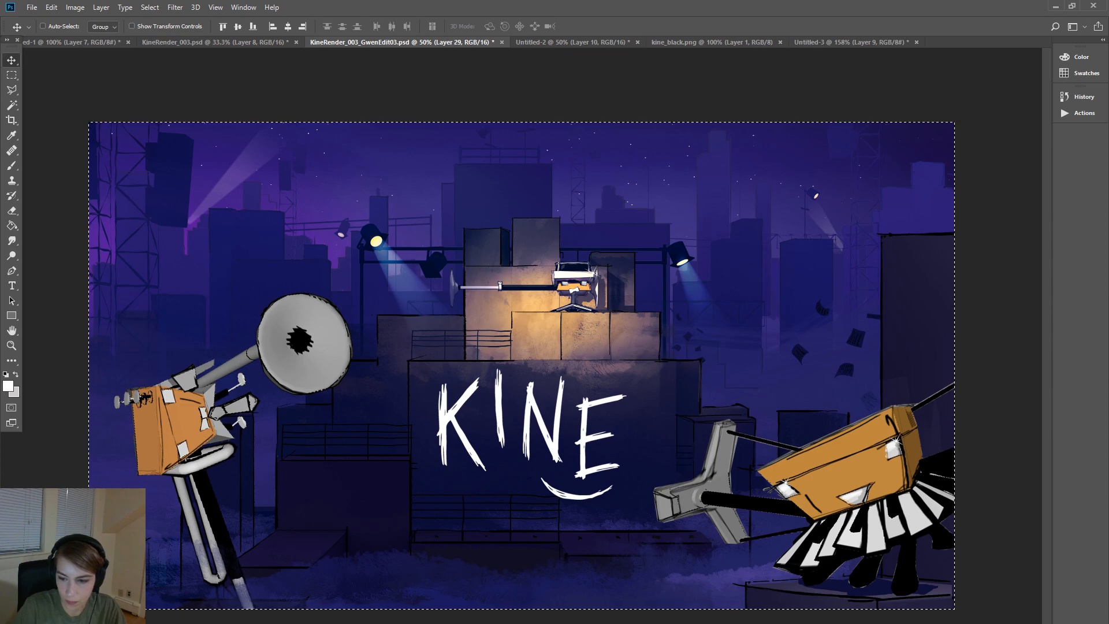
key(Delete)
click(501, 259)
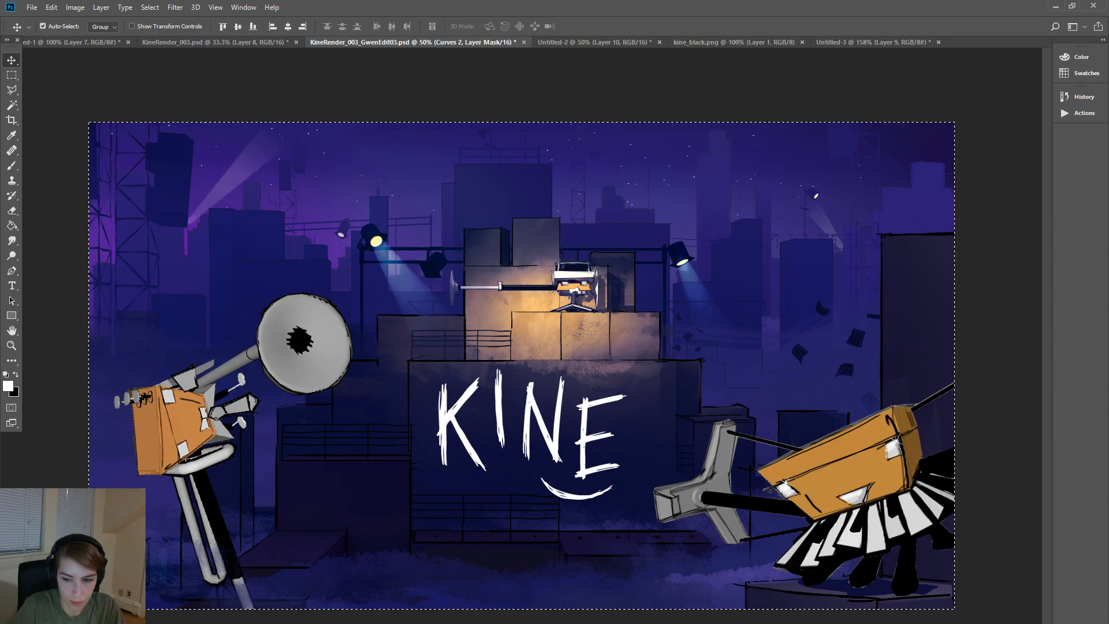
key(ctrl+z)
key(ctrl+z)
key(ctrl+z)
key(ctrl+z)
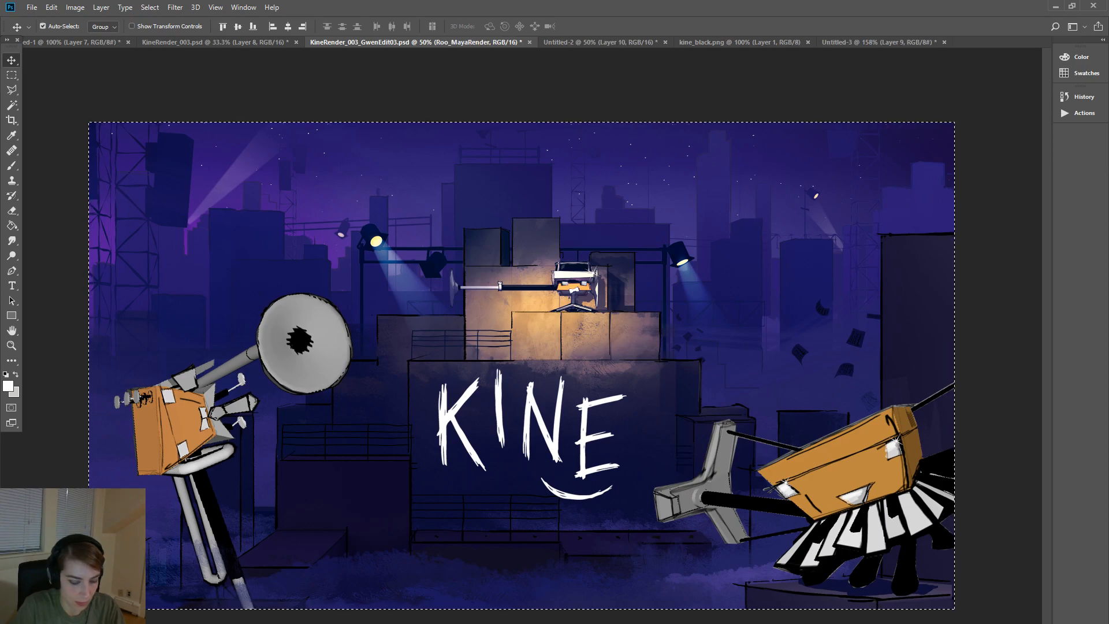
- Paste the copied key art into Untitled-2 and delete Layer 10 with the previous robot version
click(583, 43)
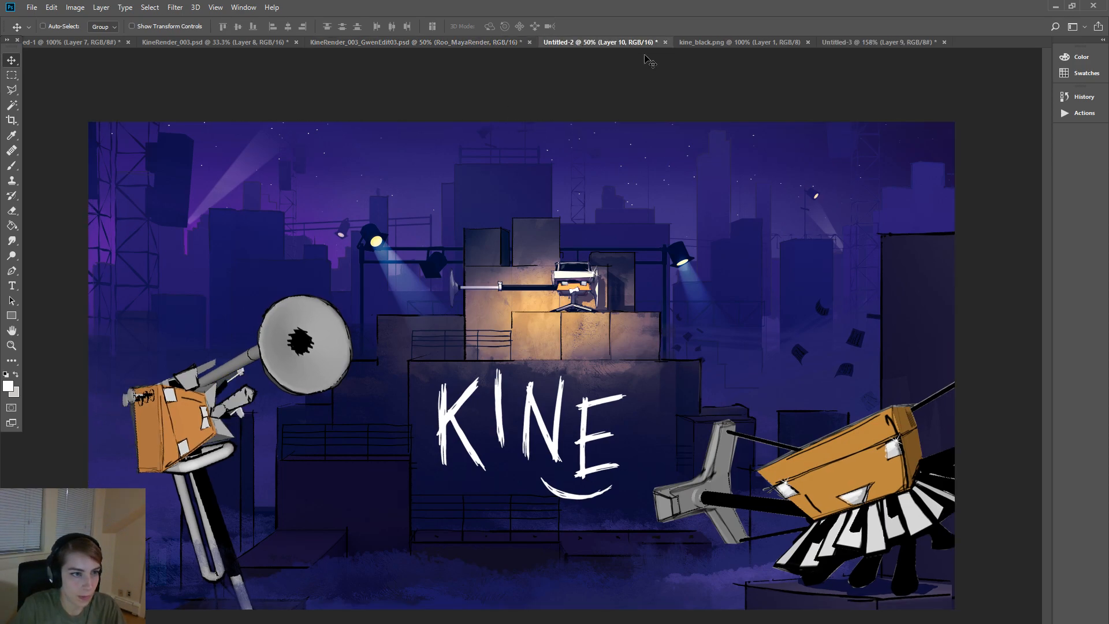
key(ctrl+v)
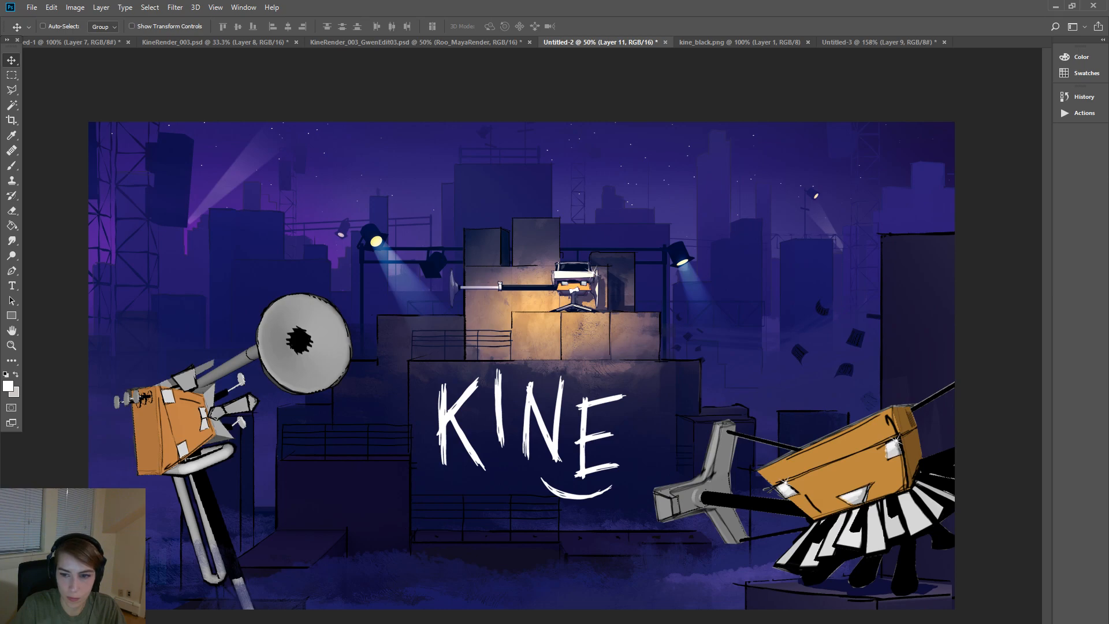
key(alt+bracketleft)
key(Delete)
click(500, 259)
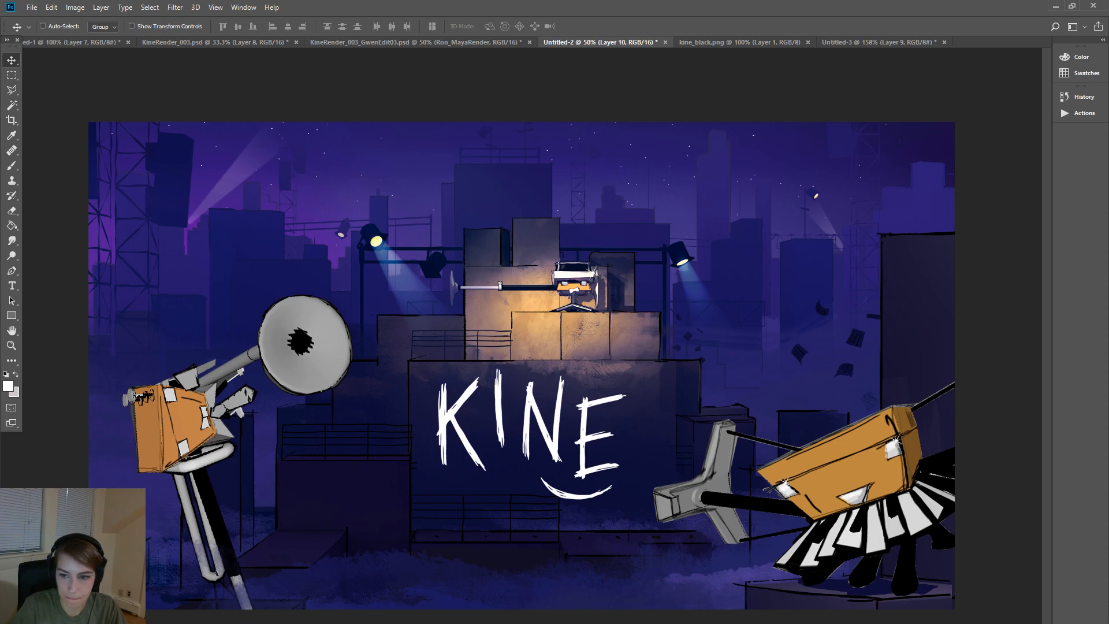
key(Delete)
click(501, 259)
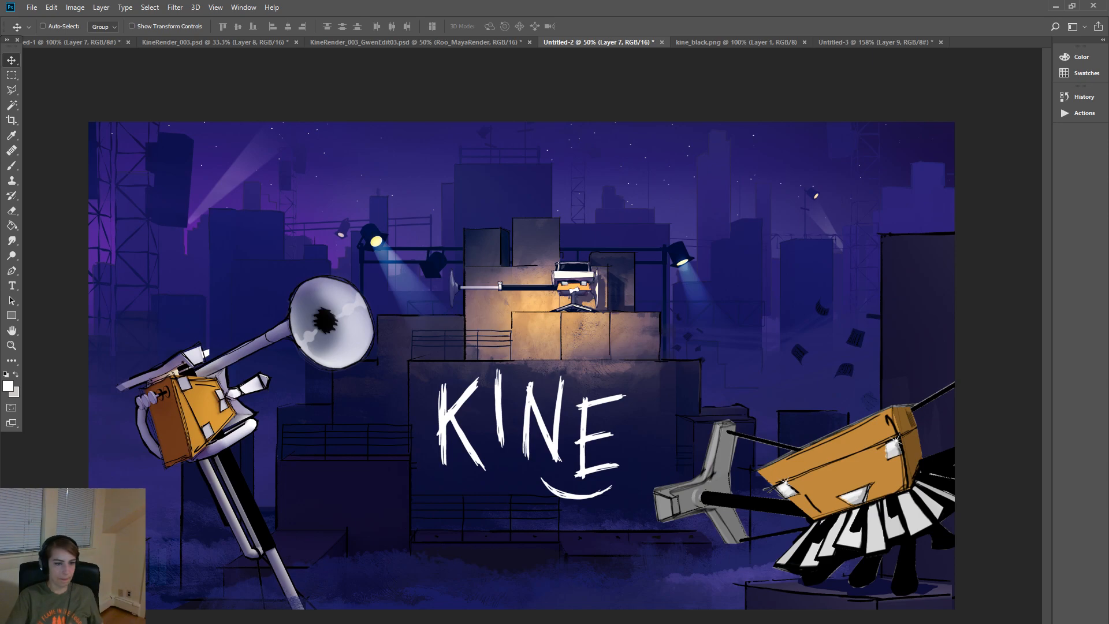
- Compare the new trombone robot pose with the original painted one by repeatedly switching between the two versions in Untitled-2
key(ctrl+z)
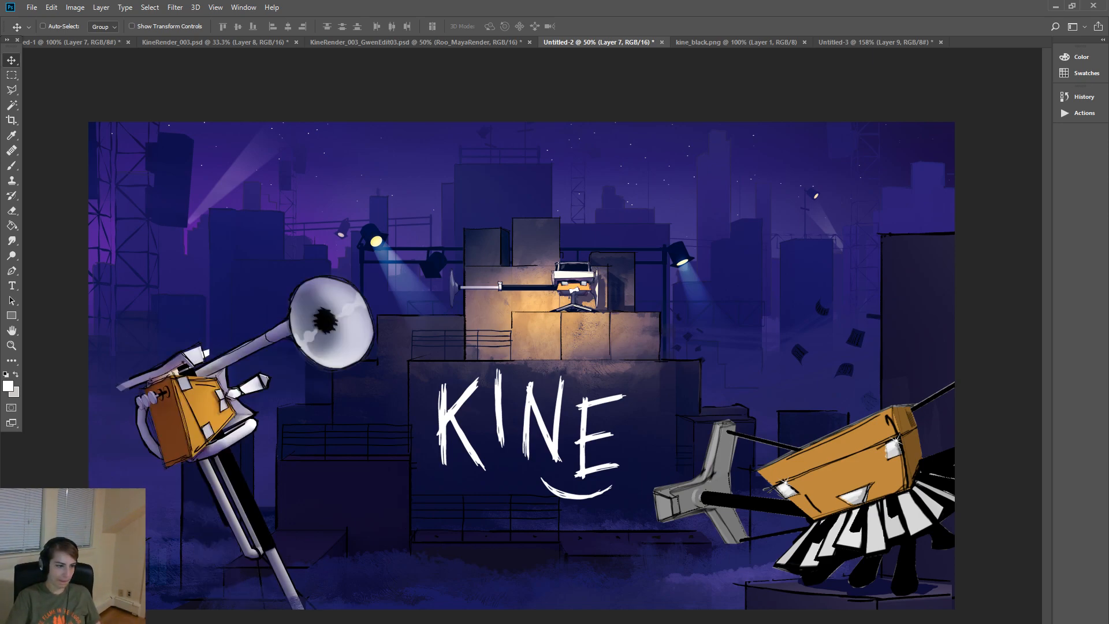
key(ctrl+z)
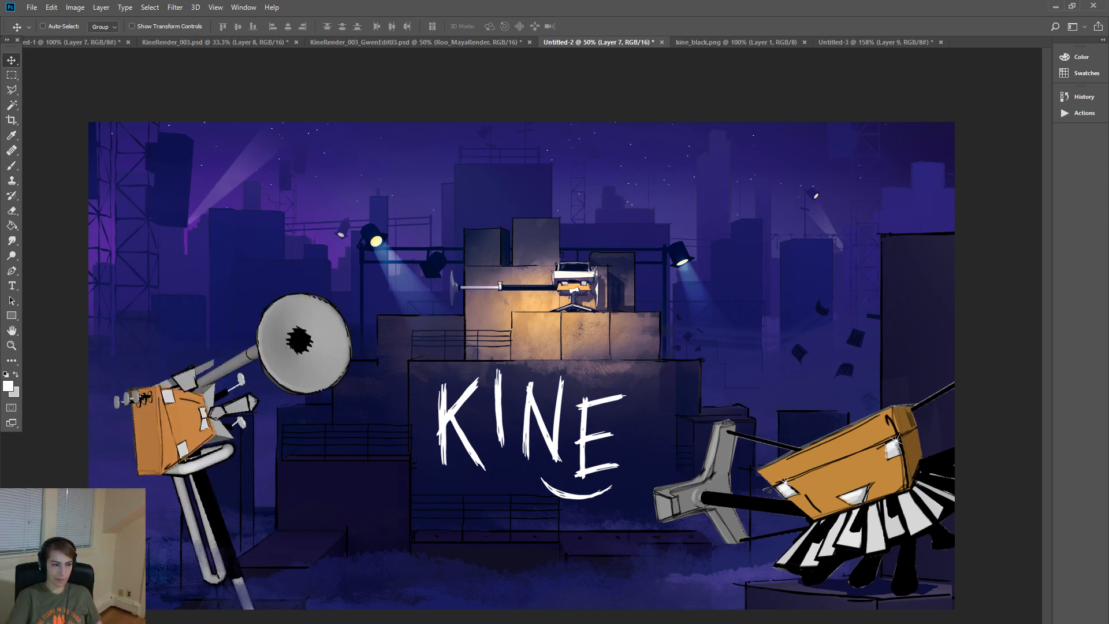
key(ctrl+z)
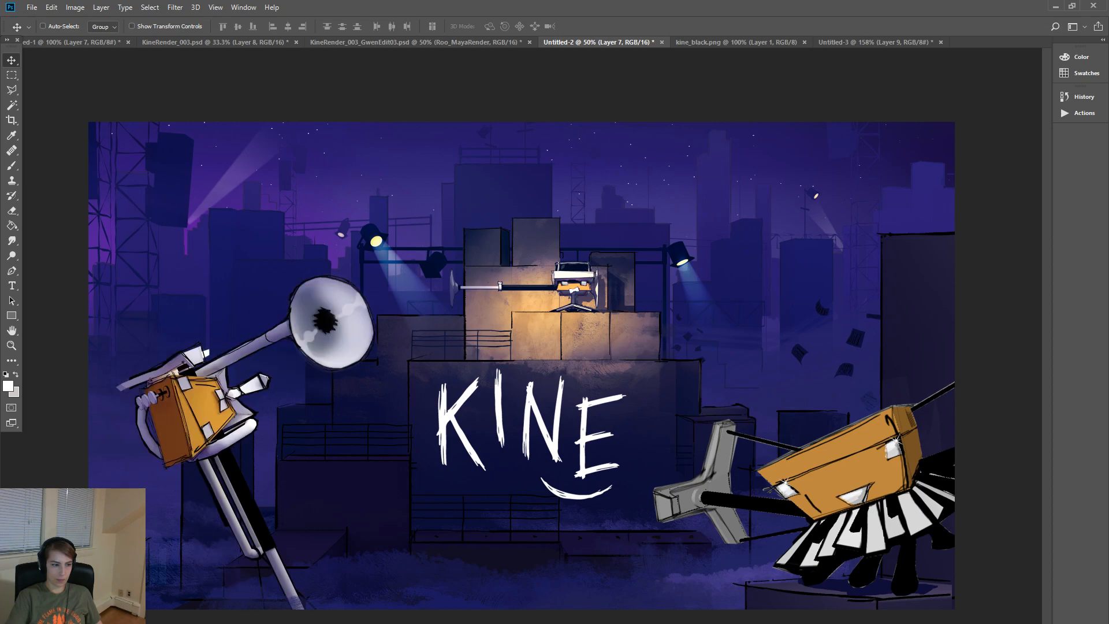
key(ctrl+z)
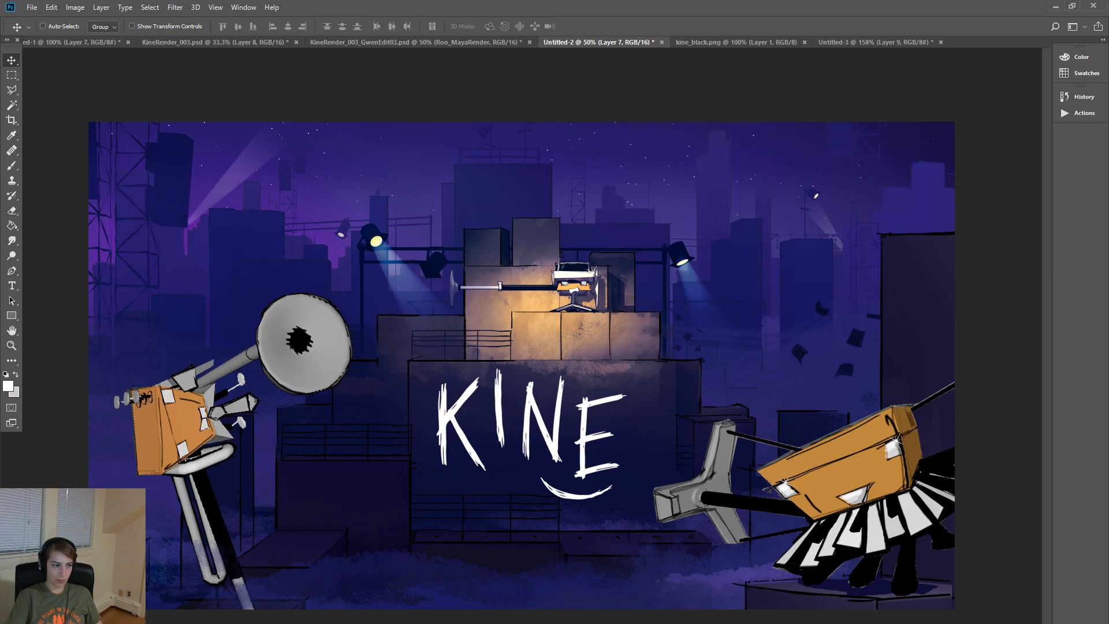
key(ctrl+z)
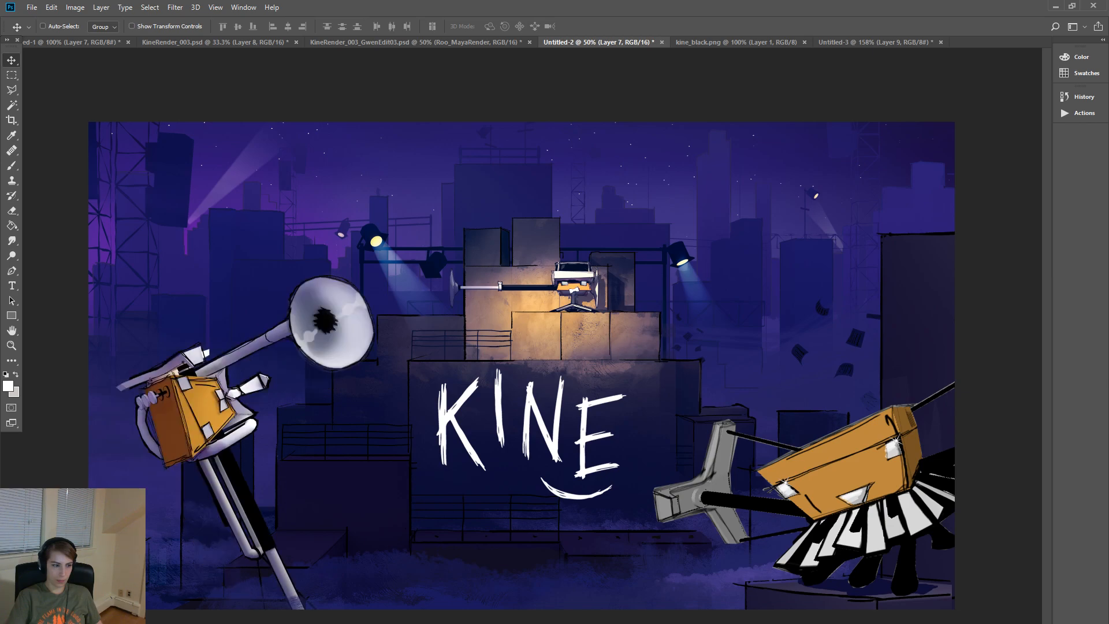
key(ctrl+z)
key(ctrl+z)
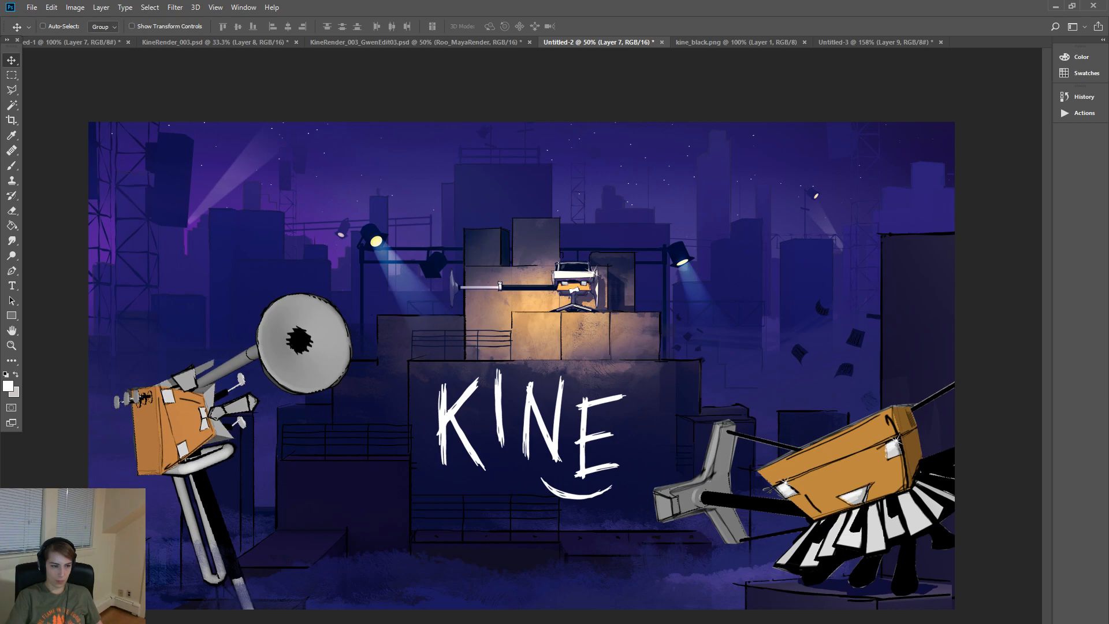
key(ctrl+z)
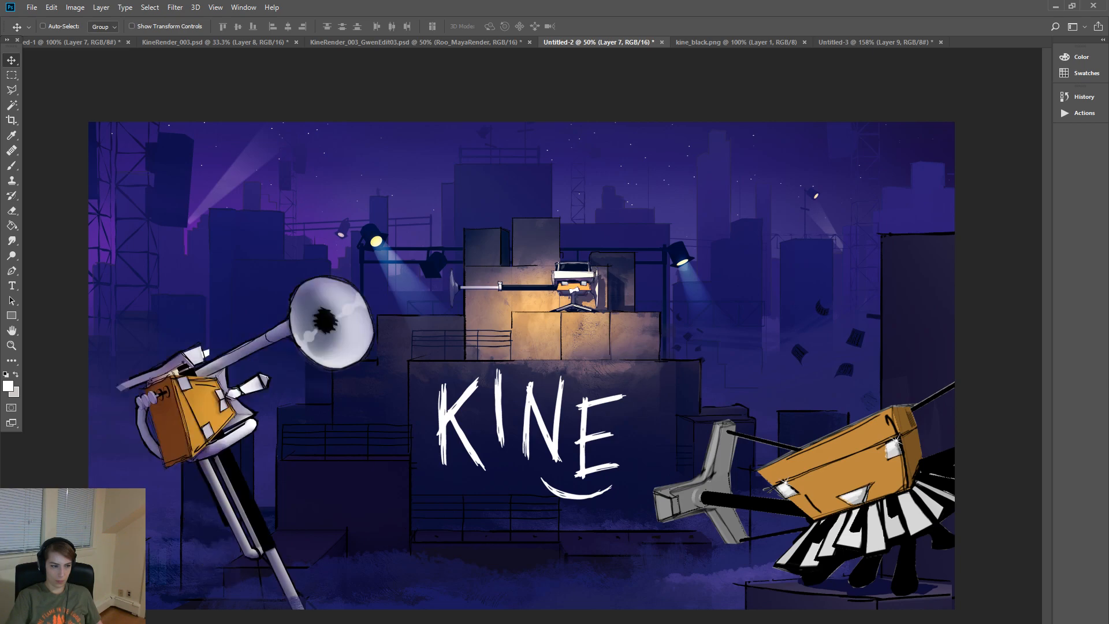
key(ctrl+z)
key(ctrl+z)
key(ctrl+z)
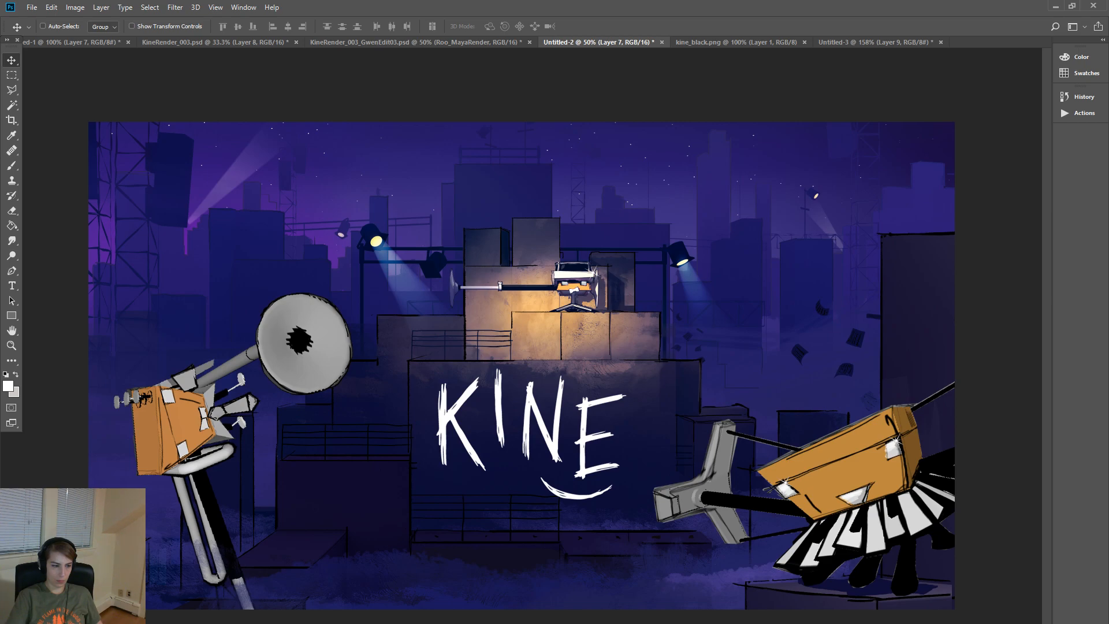
key(ctrl+z)
key(ctrl+z)
key(ctrl+z)
key(ctrl+z)
key(ctrl+z)
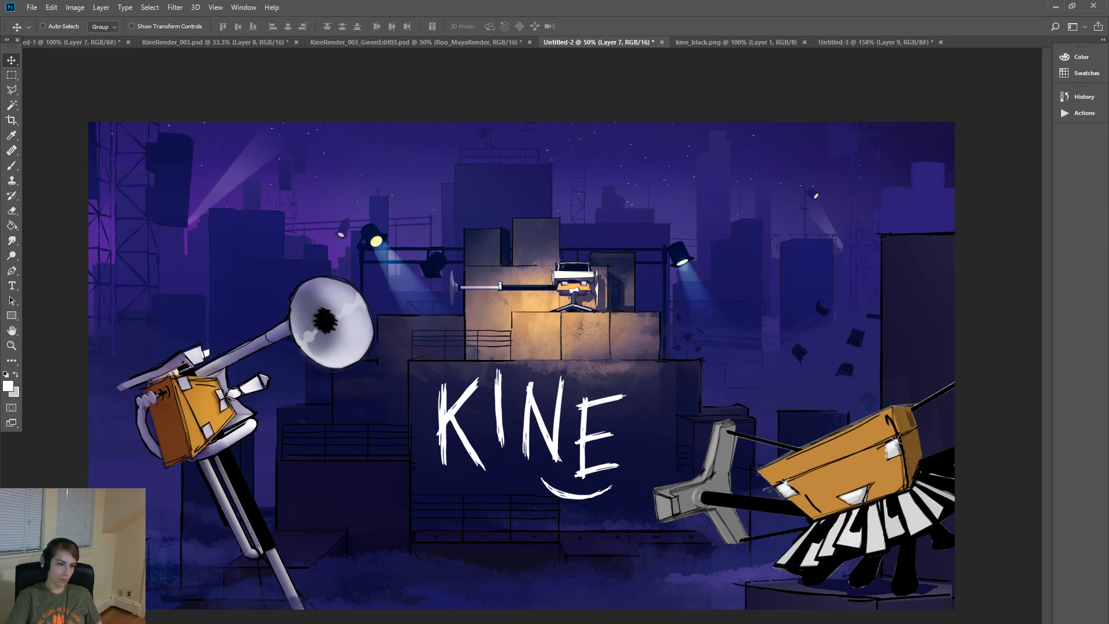
key(ctrl+z)
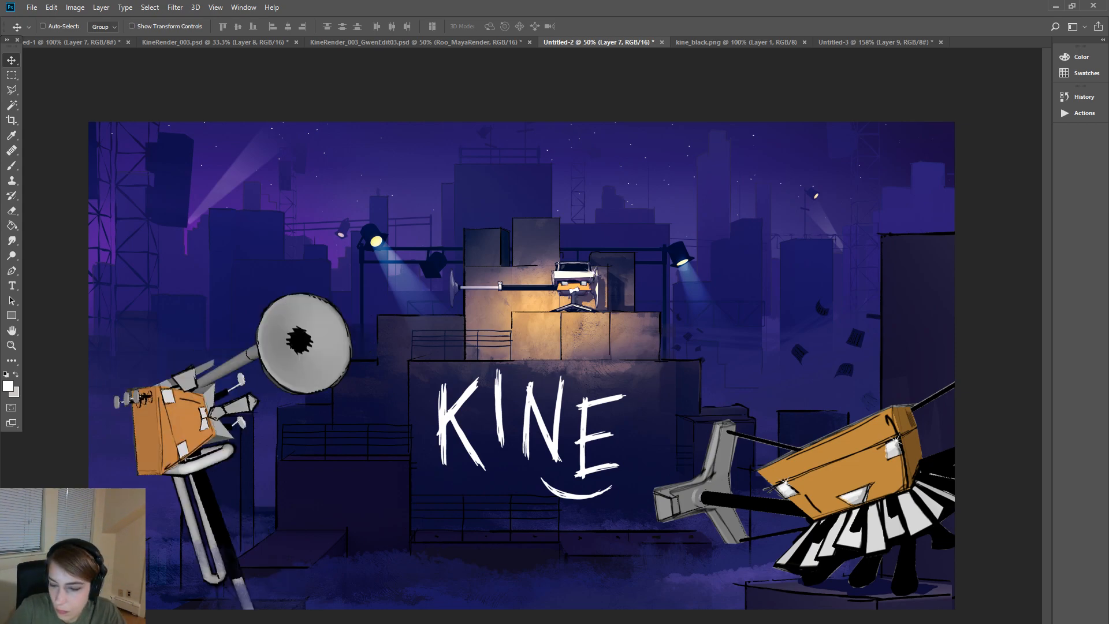
- Switch to Maya and move the Trombone_Mouth_a mouthpiece to about X 34.2, Y -34.1, Z -37.1 beside the orange body
key(alt+Tab)
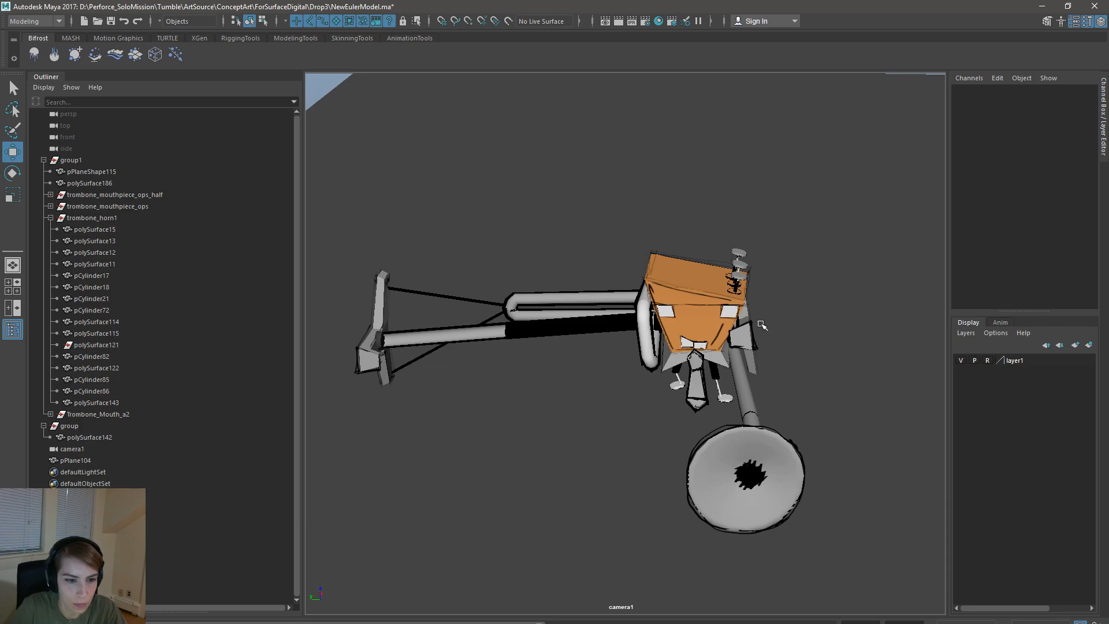
click(749, 345)
drag(696, 331, 701, 331)
drag(750, 277, 750, 272)
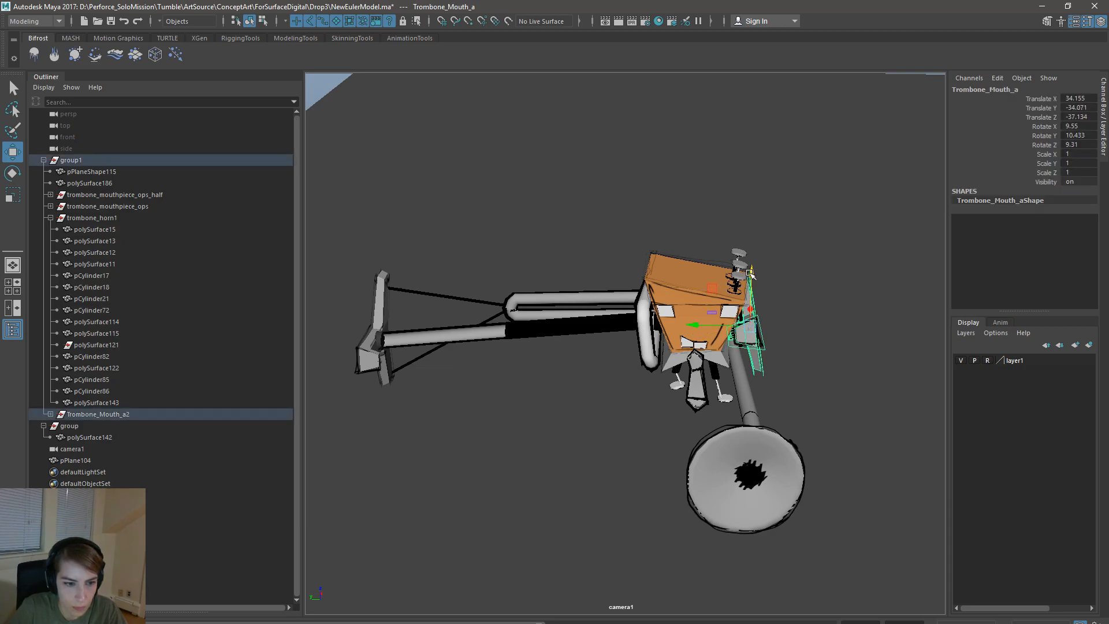
- Show the scene through the perspective camera and raise the end vertices of the Trombone_Mouth_a mouthpiece's upper arm
key(space)
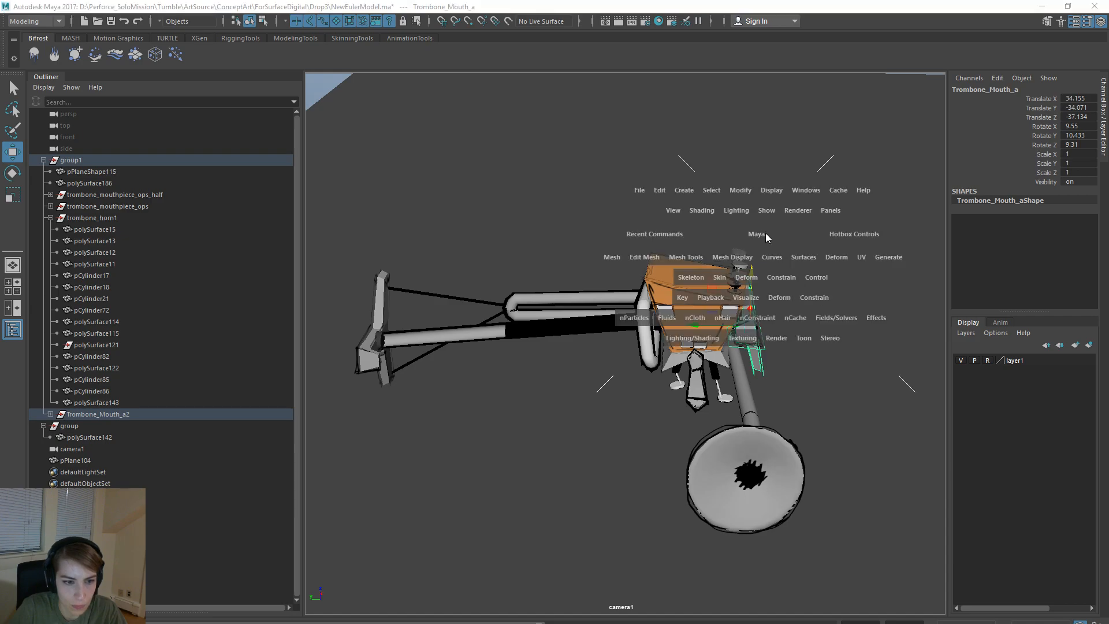
click(831, 210)
mouse_move(863, 224)
click(975, 237)
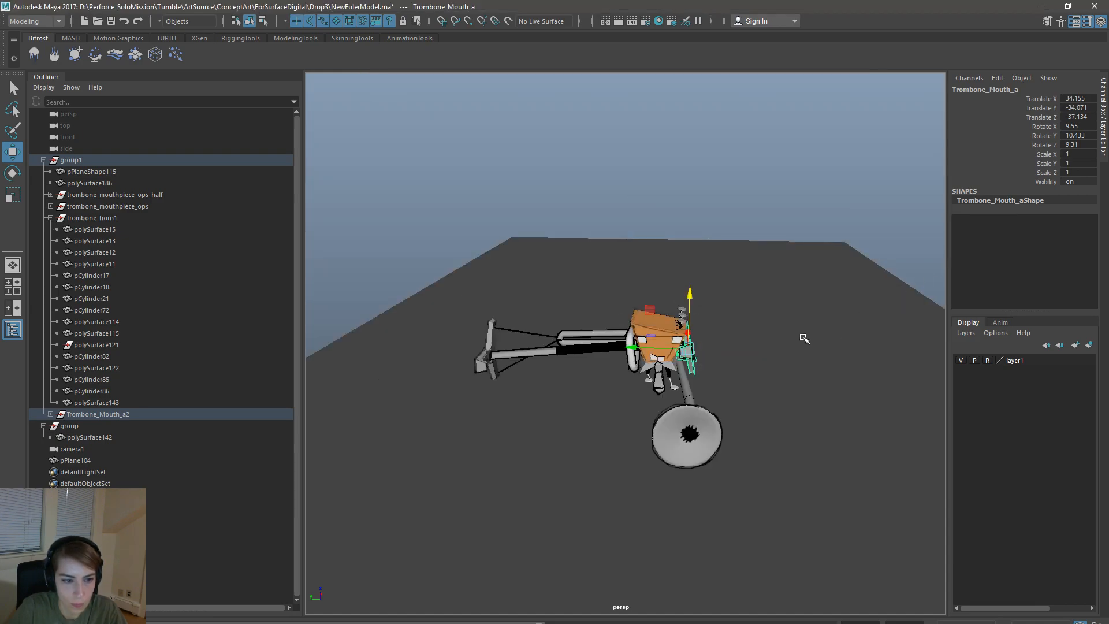
alt+drag(809, 339, 693, 327)
alt+right_drag(694, 327, 826, 390)
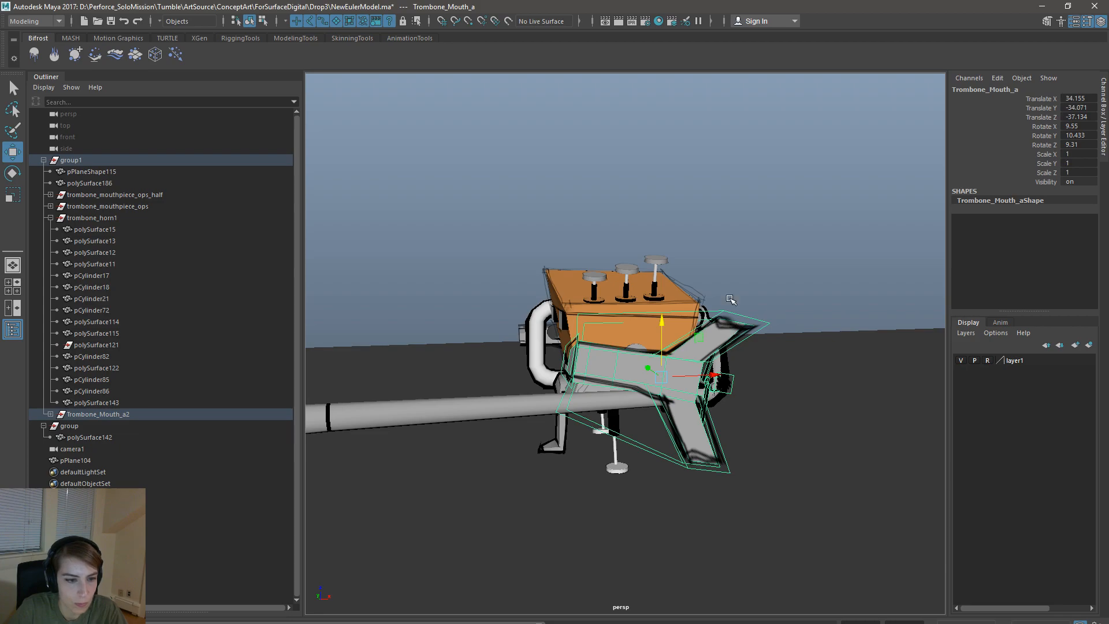
click(263, 21)
drag(773, 334, 734, 251)
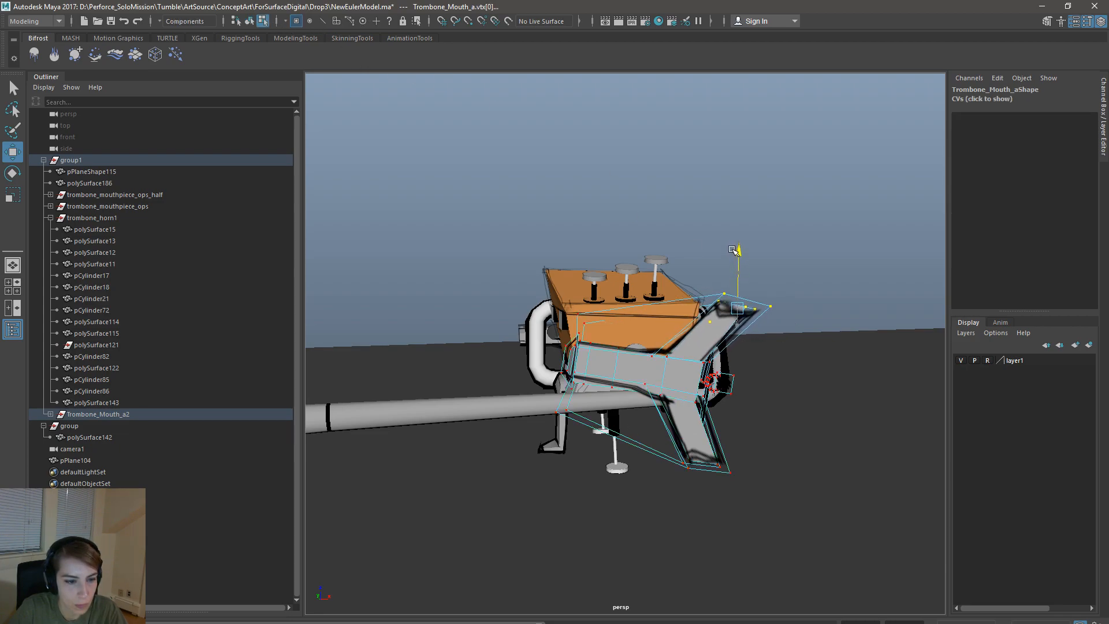
click(249, 21)
- Move the Trombone_Mouth_a mouthpiece closer to the orange body, to about Translate Y -31.95, and deselect it
alt+drag(647, 300, 818, 311)
key(e)
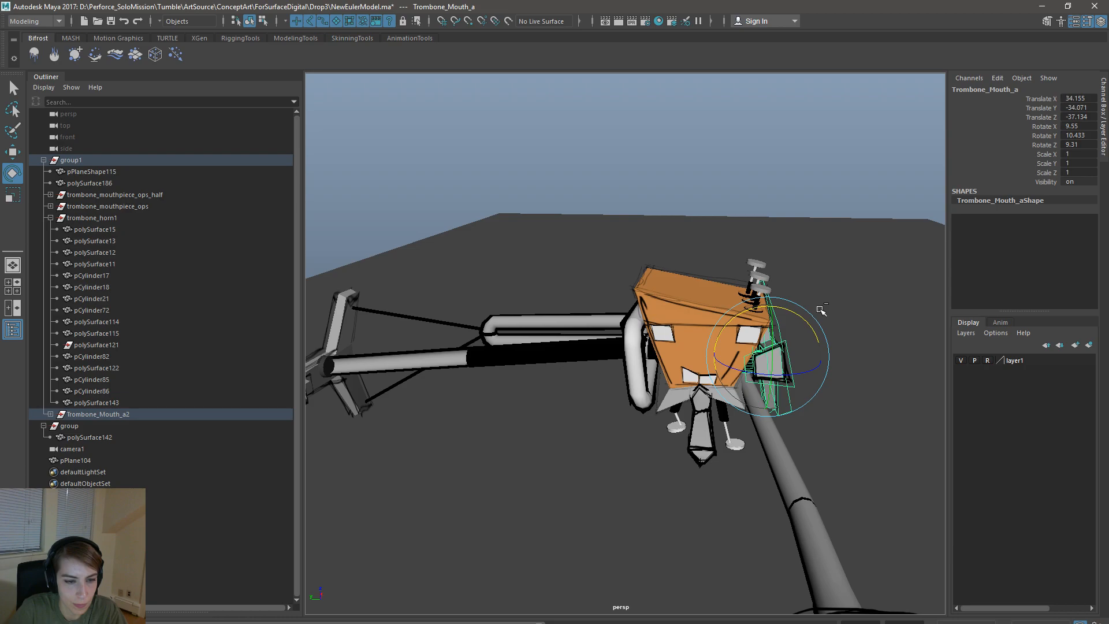
key(F8)
mouse_move(787, 347)
alt+mouse_down()
mouse_move(727, 347)
mouse_move(733, 330)
mouse_move(787, 339)
alt+mouse_up()
key(F8)
click(805, 321)
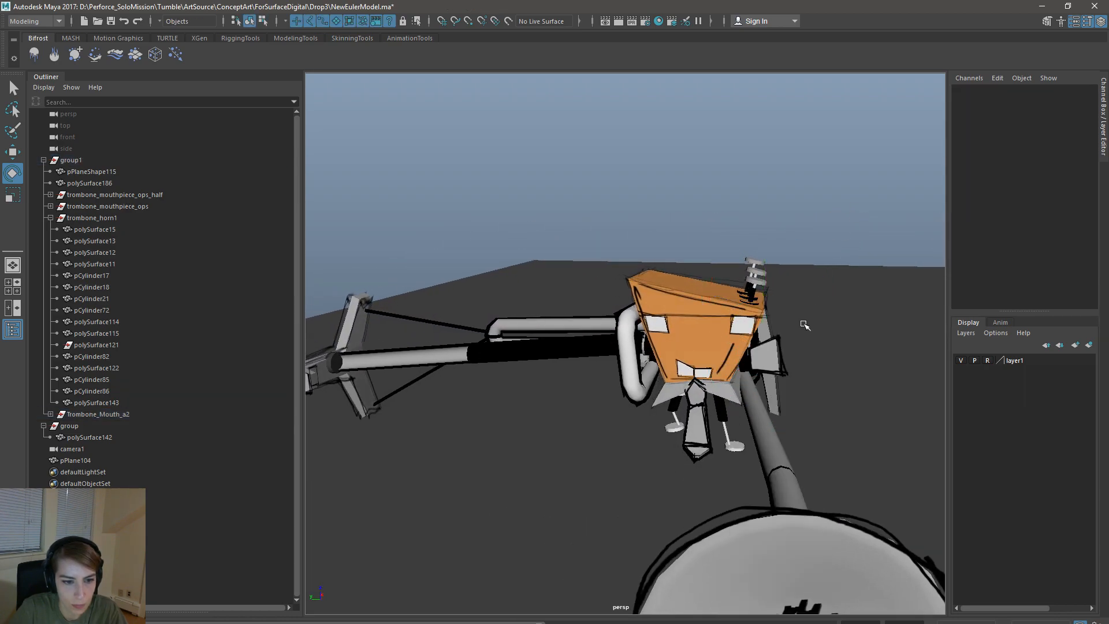
click(790, 355)
key(w)
drag(732, 355, 736, 354)
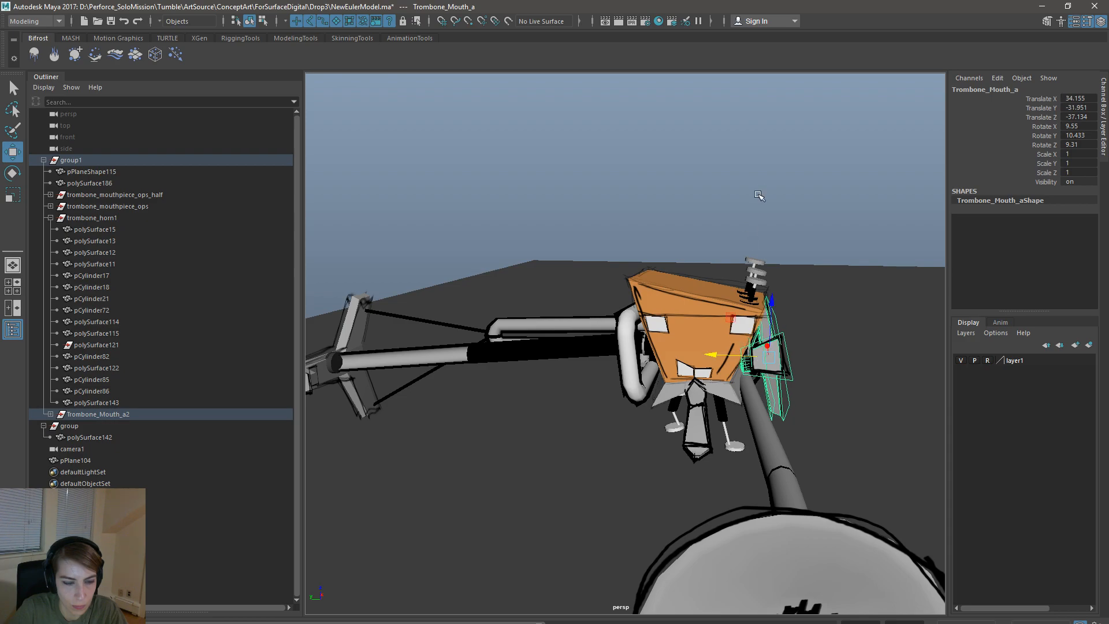
click(757, 193)
scroll(638, 325, up, 1)
alt+drag(667, 356, 798, 345)
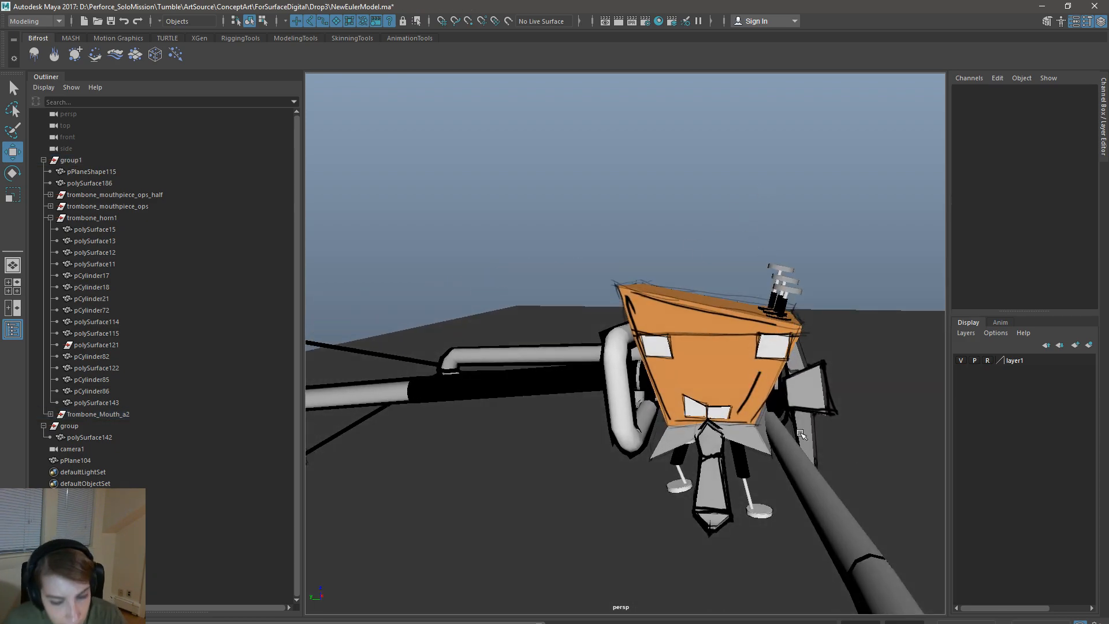
- Close the browser window showing the Steam page screenshot and bring up KineRender_003_GwenEdit03.psd in Photoshop
key(alt+Tab)
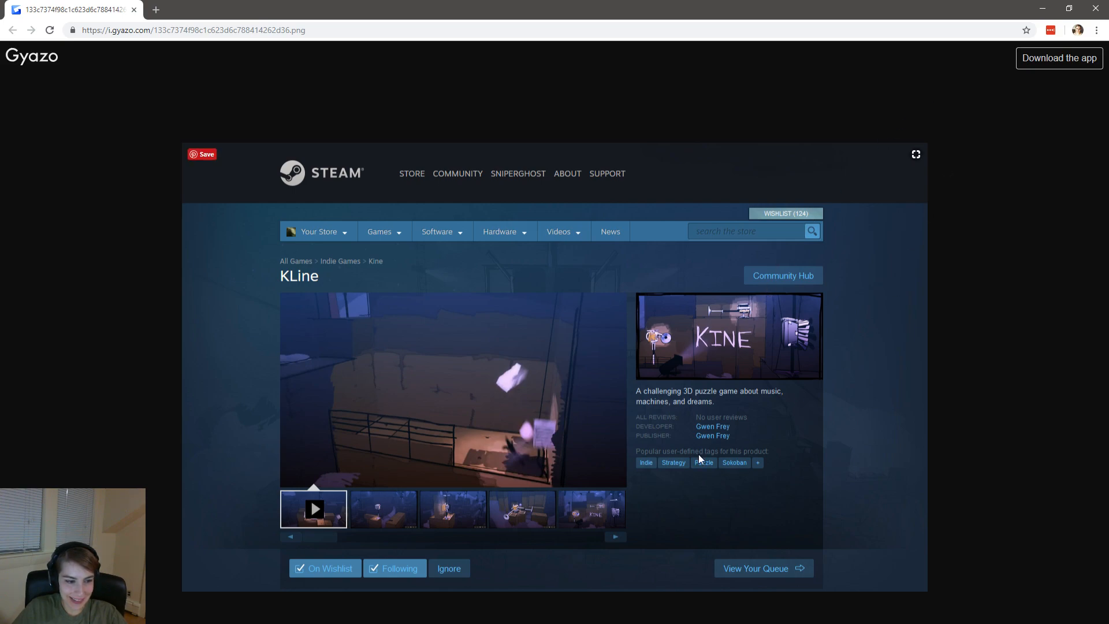
click(1088, 11)
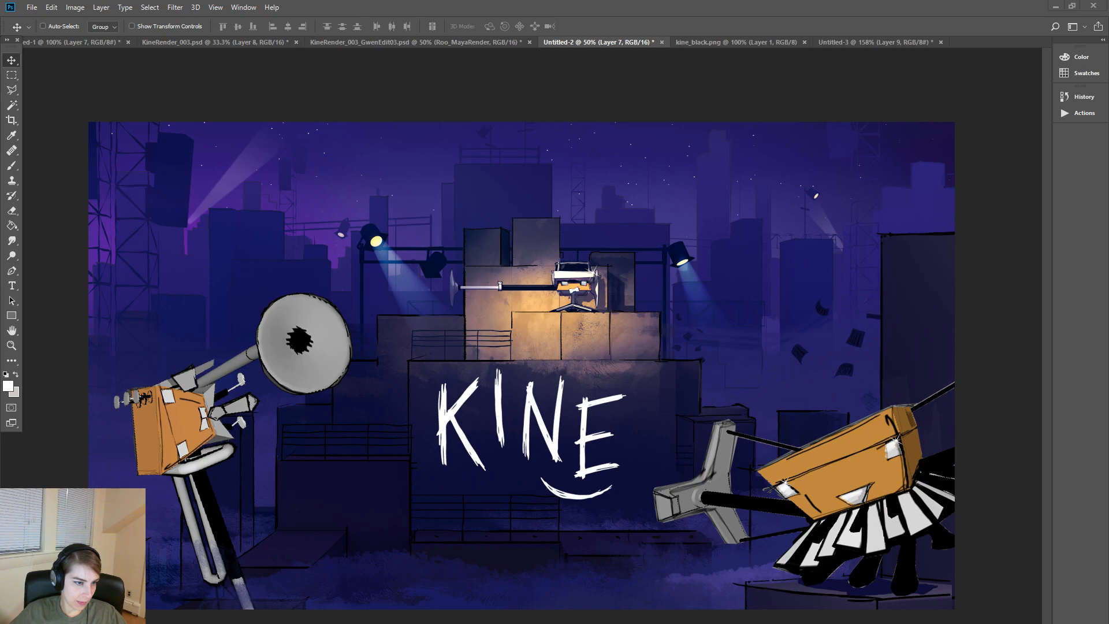
click(443, 39)
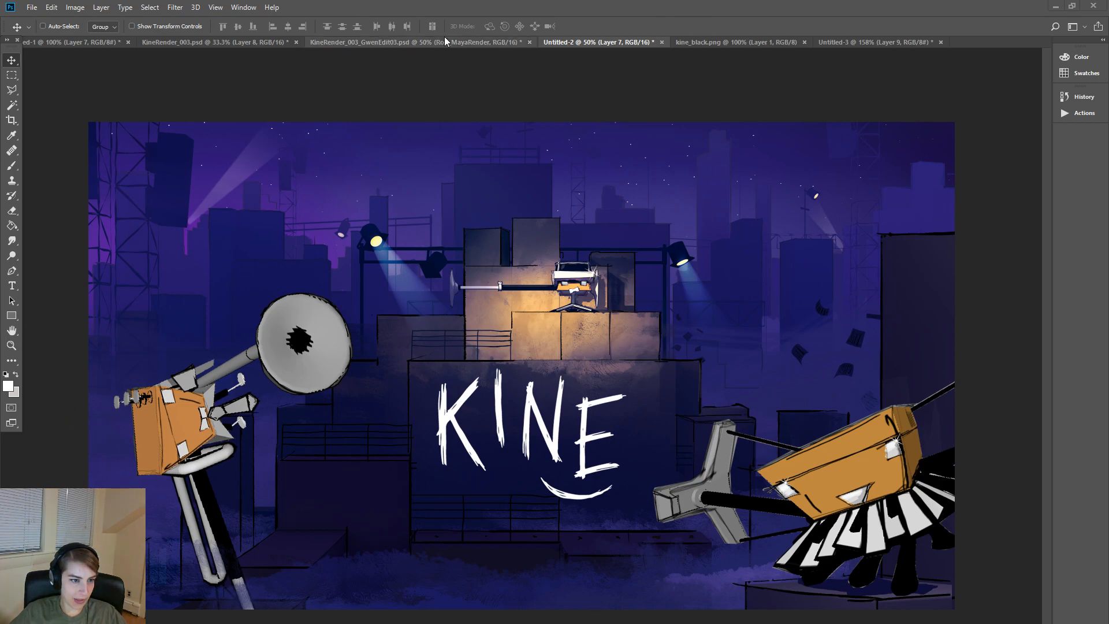
- Pick Layer 44, undo a trial deletion of its trombone robot, and clear the canvas selection
ctrl+click(766, 229)
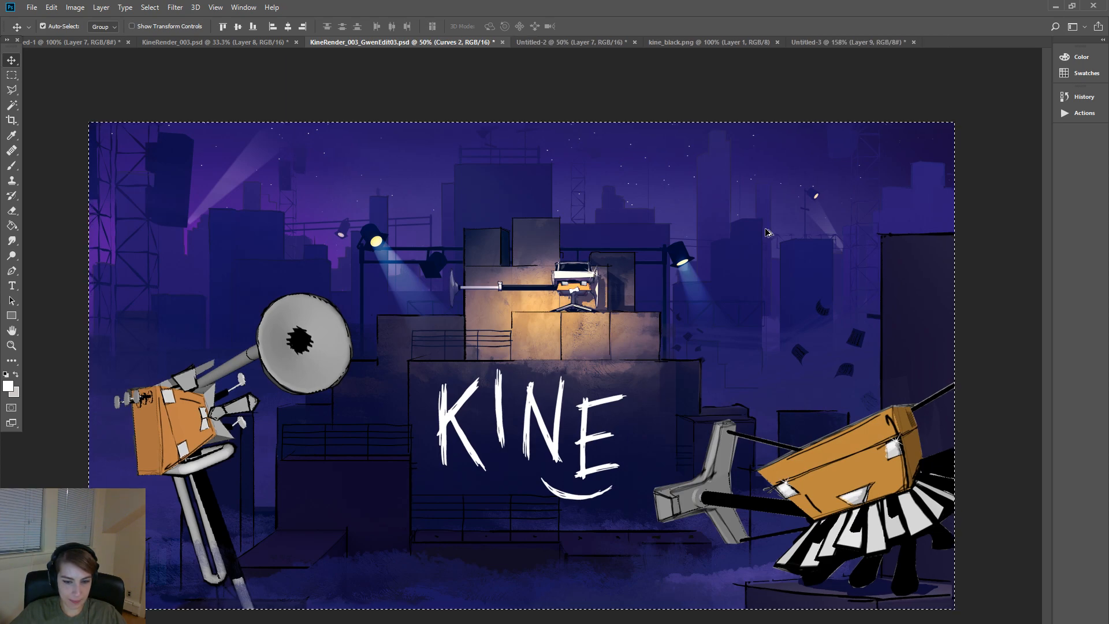
ctrl+click(766, 231)
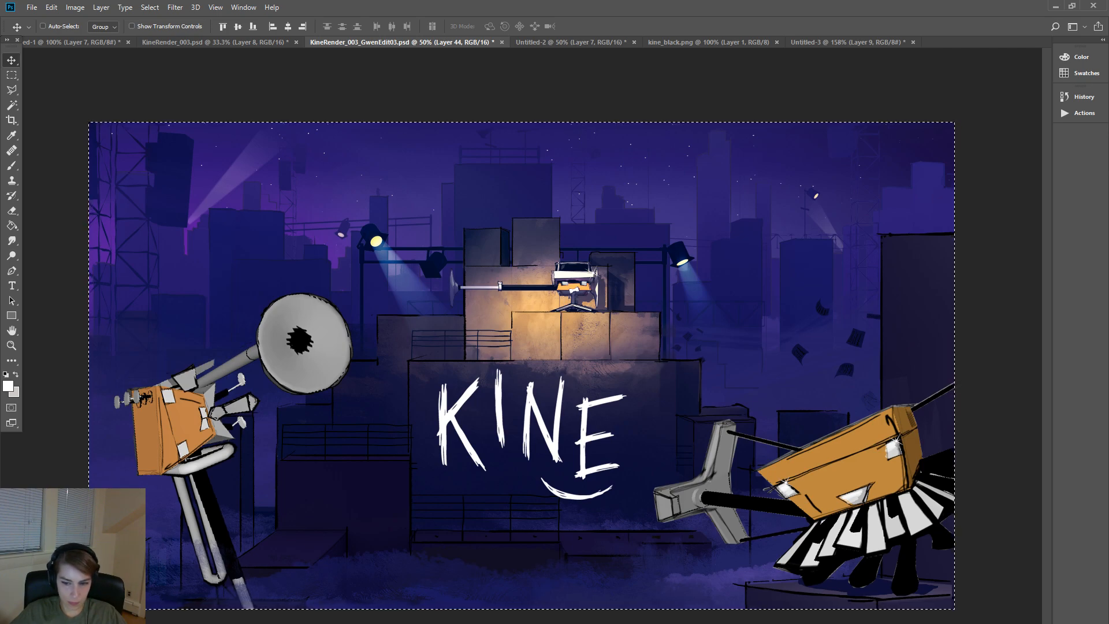
key(Delete)
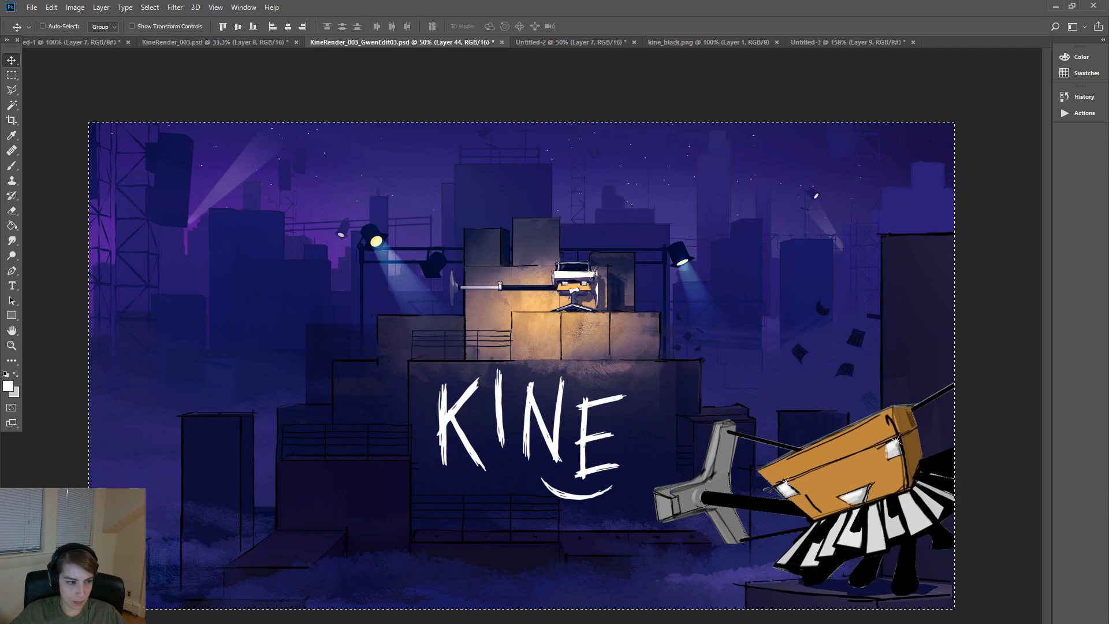
key(ctrl+z)
key(ctrl+d)
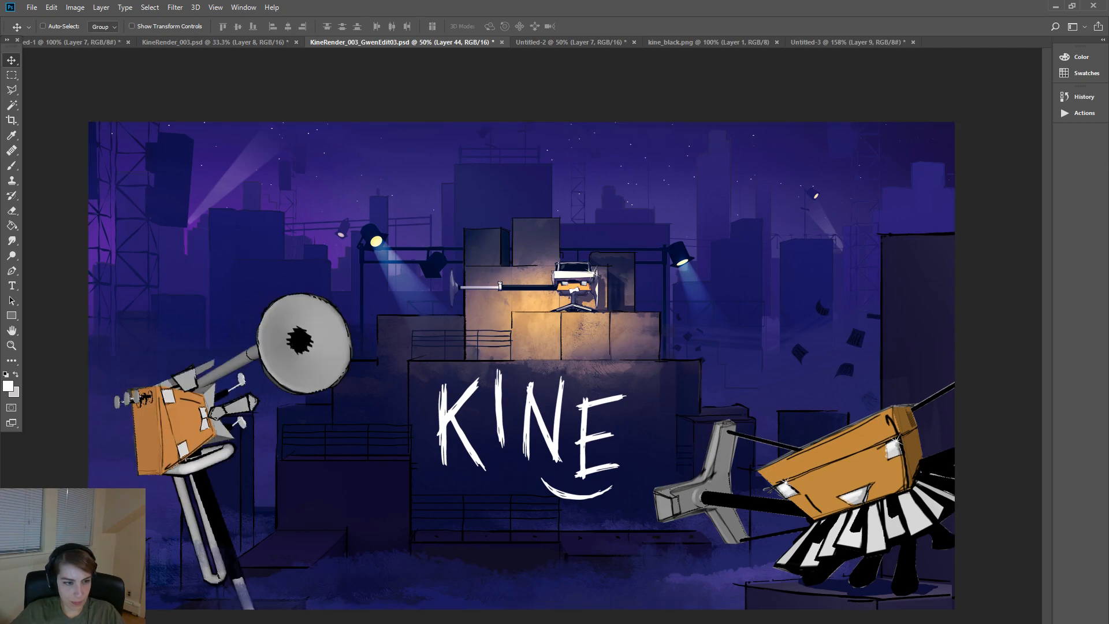
- Outline the white upper section of the small central robot, above its orange face, with the Polygonal Lasso
click(11, 345)
drag(337, 225, 722, 316)
click(12, 90)
click(599, 306)
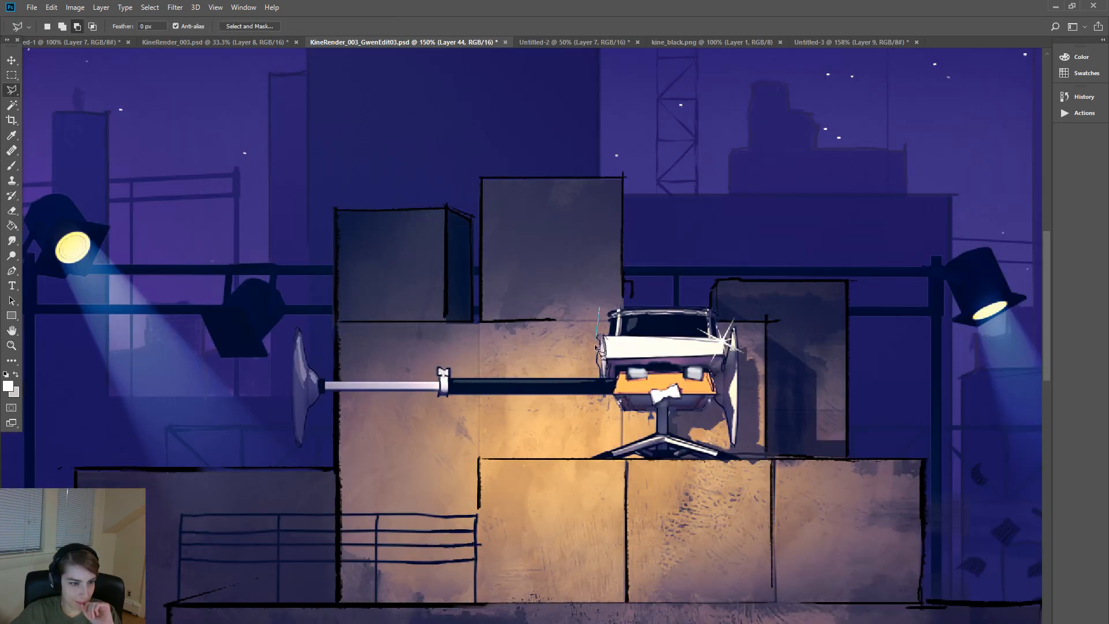
click(601, 376)
click(620, 368)
click(712, 363)
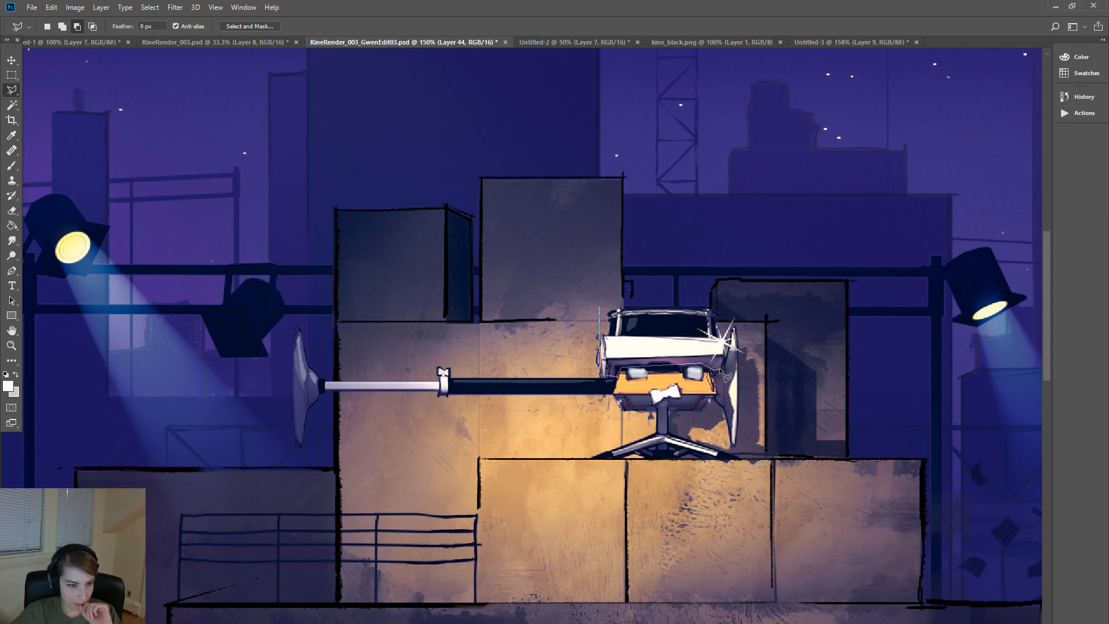
click(721, 345)
double_click(722, 267)
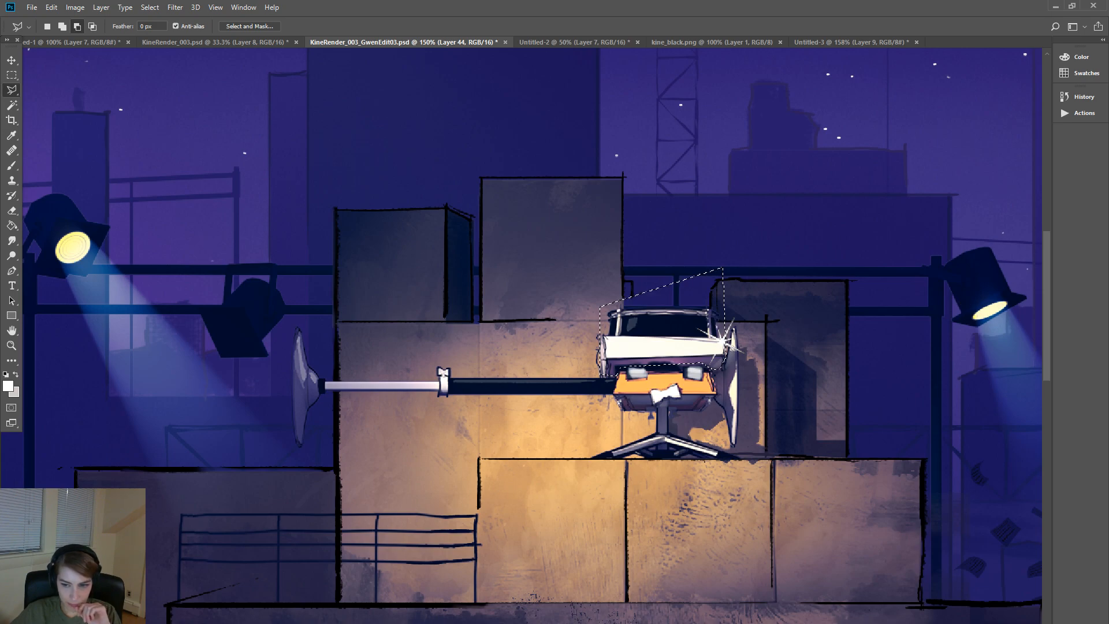
- Make Quat.jpg the active layer and paste a copy of the robot's outlined upper section onto a new layer
key(alt+bracketleft)
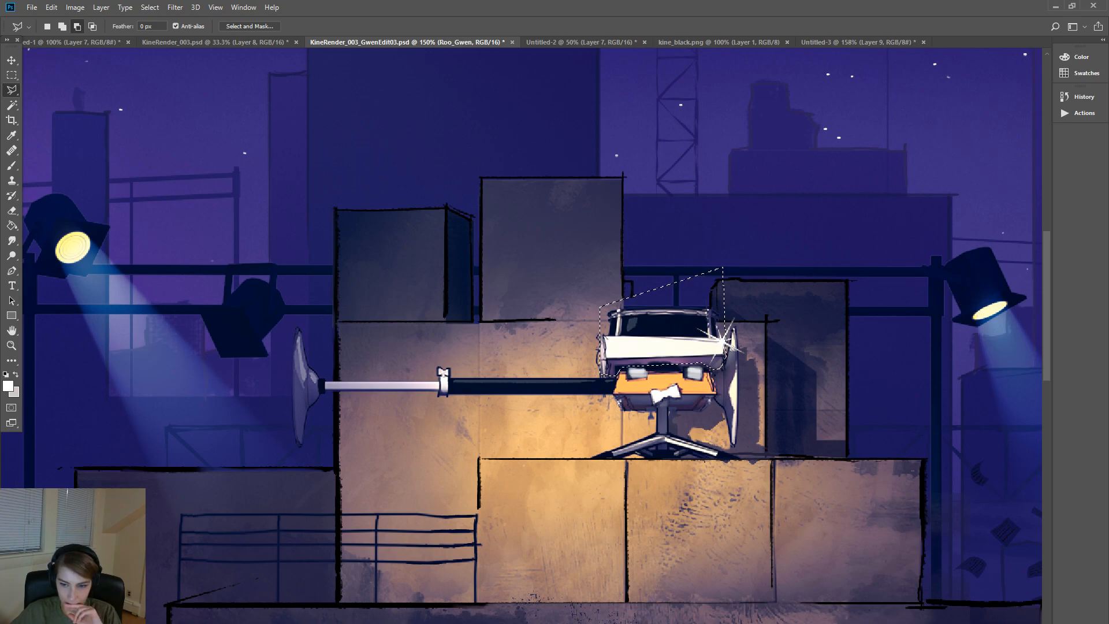
key(alt+bracketleft)
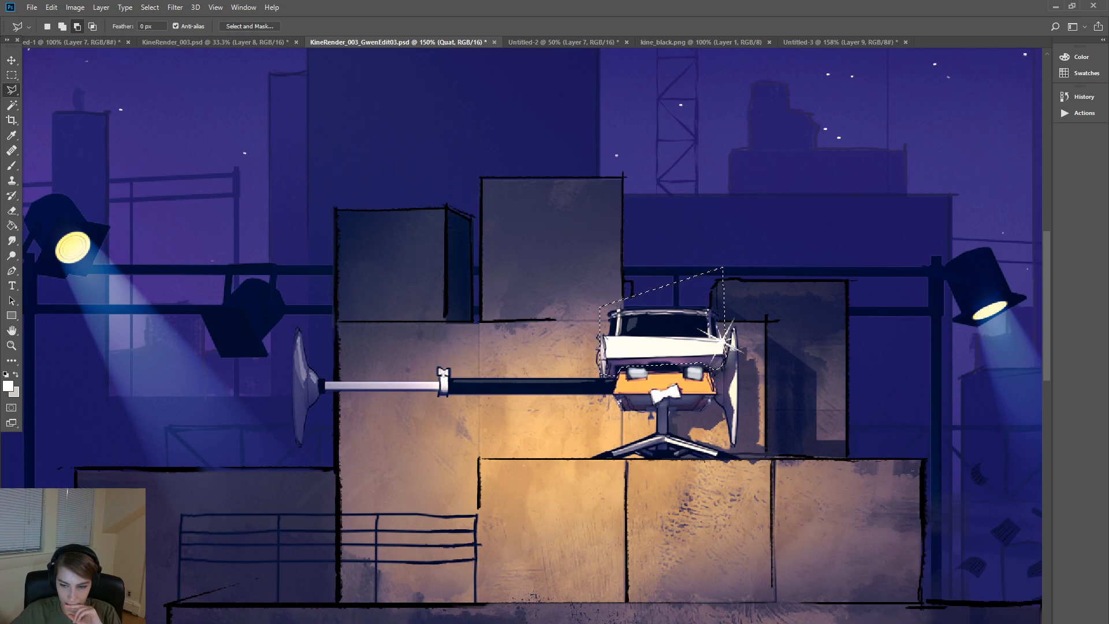
key(alt+bracketleft)
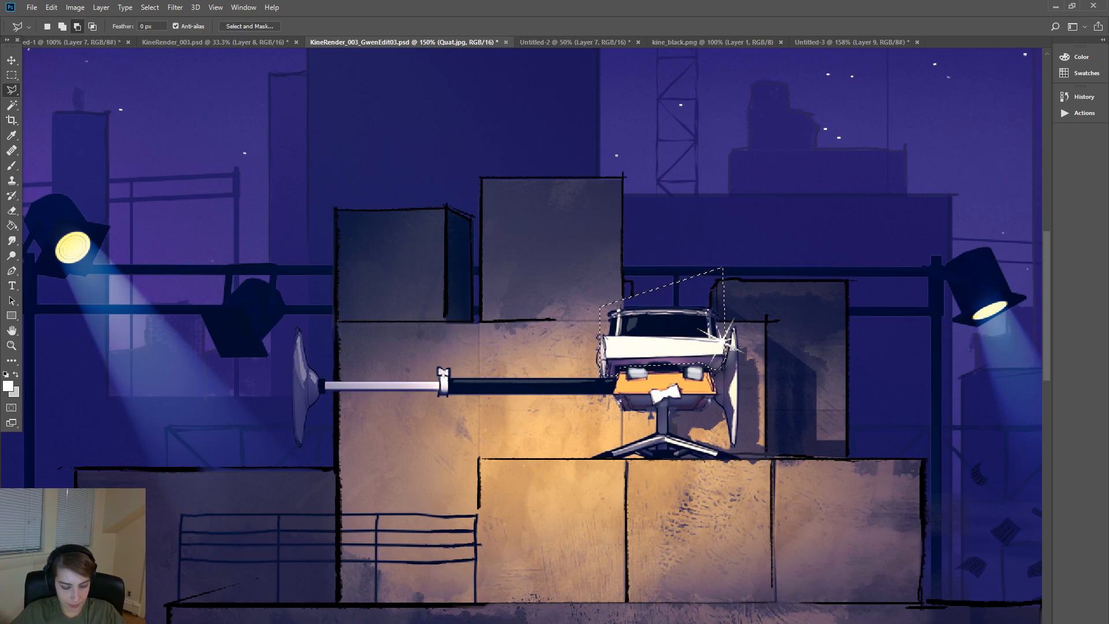
key(ctrl+v)
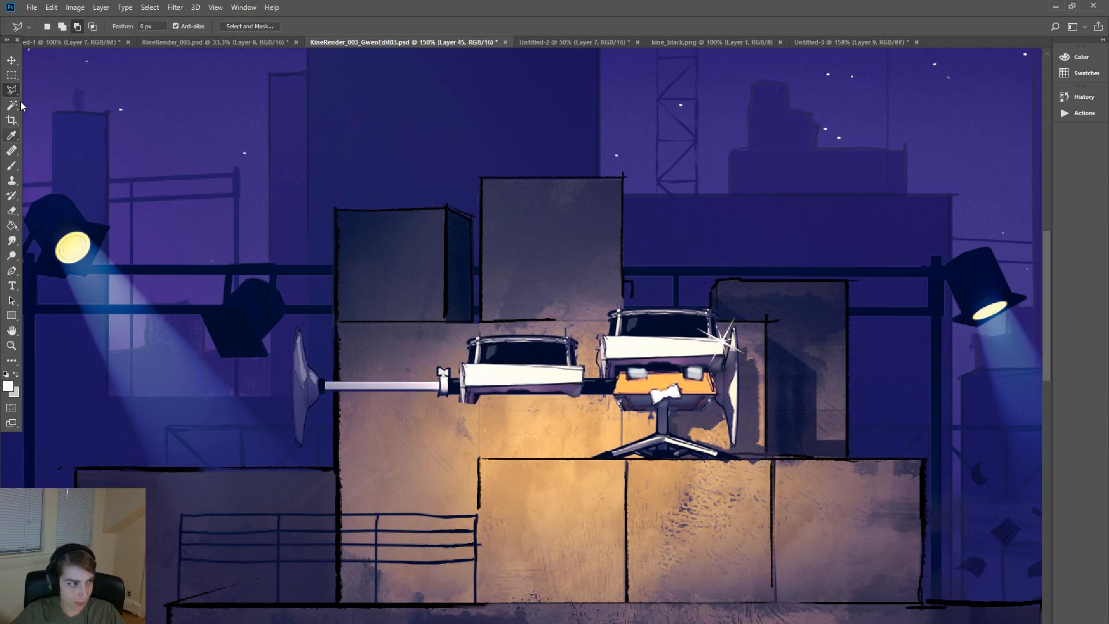
- Position the pasted upper section over the central robot's original one and rotate it about 7.4° clockwise
click(12, 60)
drag(538, 375, 670, 347)
key(ctrl+t)
drag(733, 264, 749, 282)
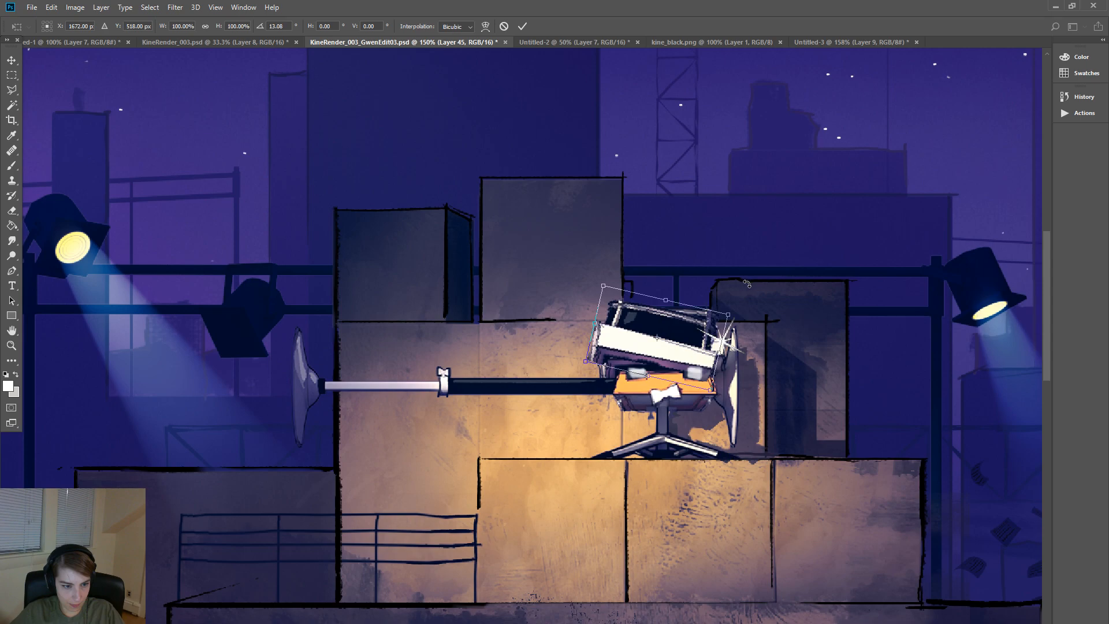
drag(681, 334, 663, 333)
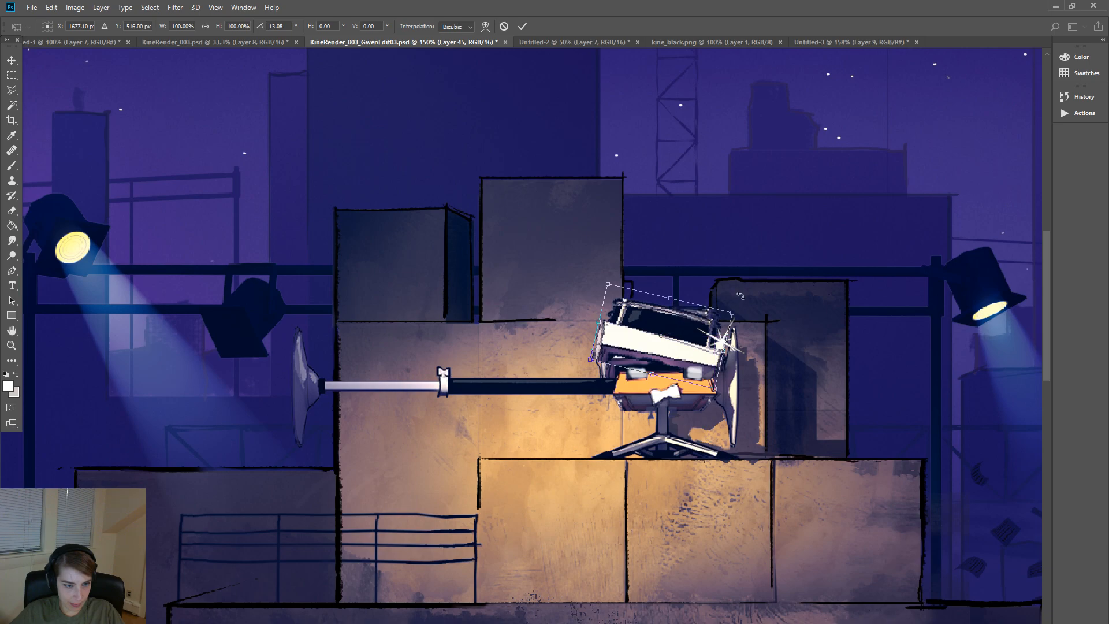
drag(740, 296, 725, 304)
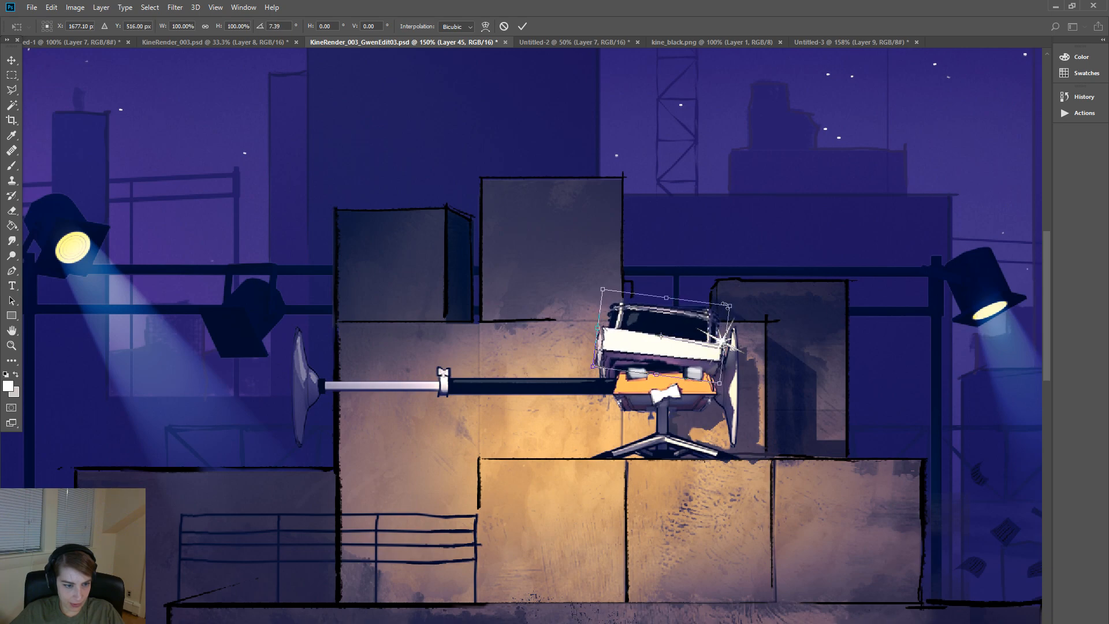
drag(683, 343, 683, 341)
- Distort the pasted upper section by pulling its lower-left corner down toward the robot's face
right_click(648, 326)
click(686, 357)
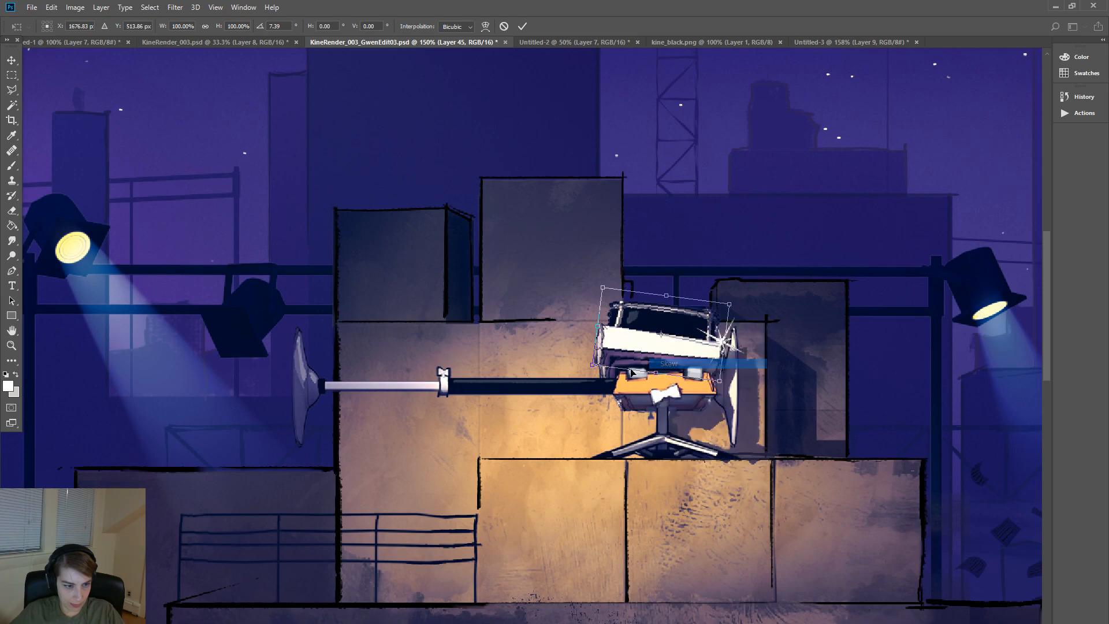
drag(595, 365, 593, 383)
mouse_move(637, 345)
mouse_down()
mouse_move(537, 363)
mouse_move(636, 346)
mouse_up()
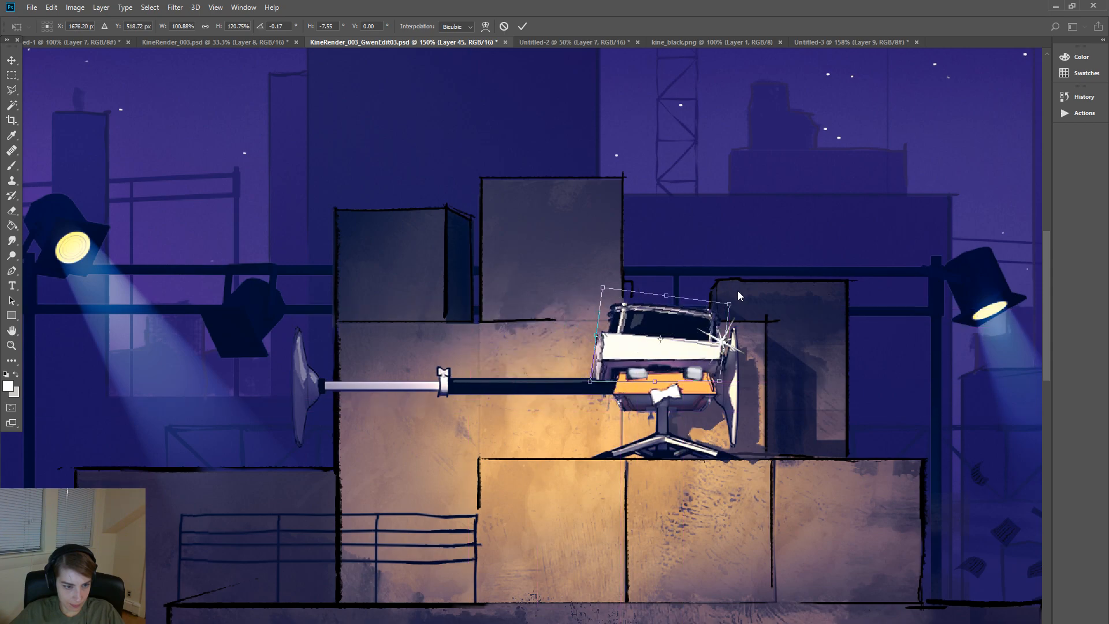
- Rotate the distorted upper section to about 7.7° and stretch its height to about 132.4%
right_click(637, 339)
click(744, 269)
mouse_move(744, 269)
mouse_down()
mouse_move(751, 278)
mouse_move(729, 247)
mouse_move(743, 288)
mouse_up()
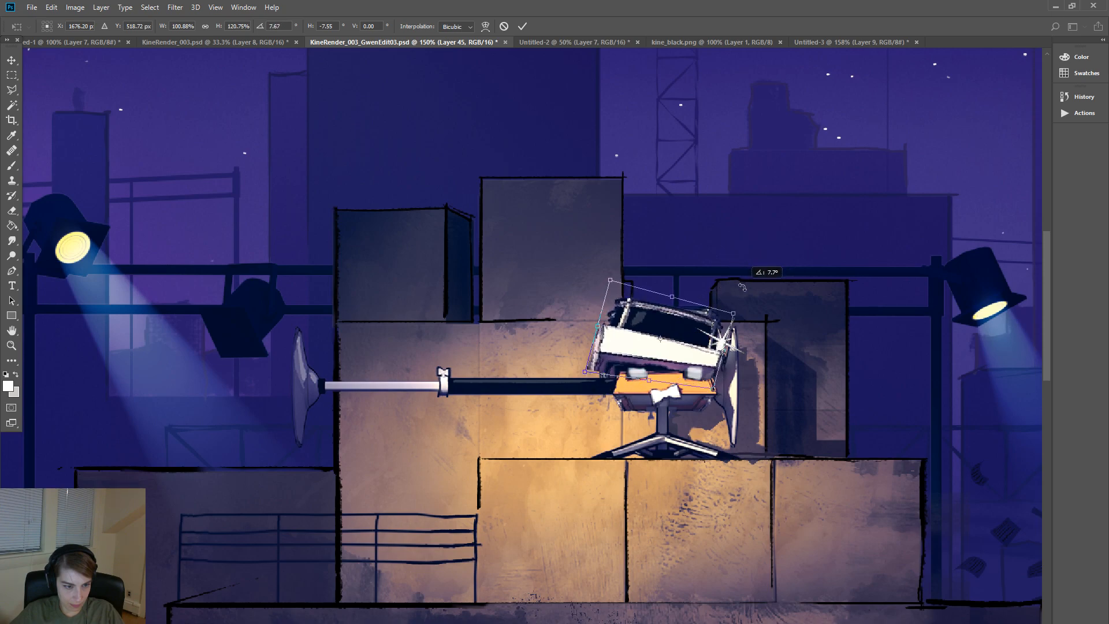
drag(665, 352, 667, 355)
alt+drag(678, 297, 681, 293)
drag(657, 331, 657, 338)
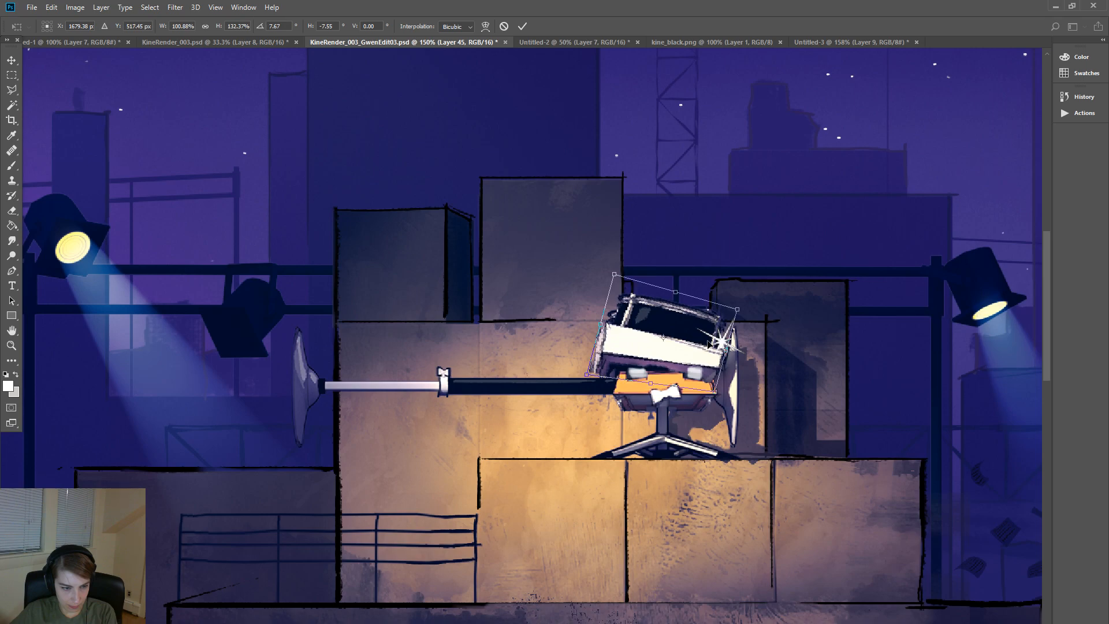
- Refine the upper section to about 3.4° rotation and 122.8% height, and apply the transform
key(Right)
key(Down)
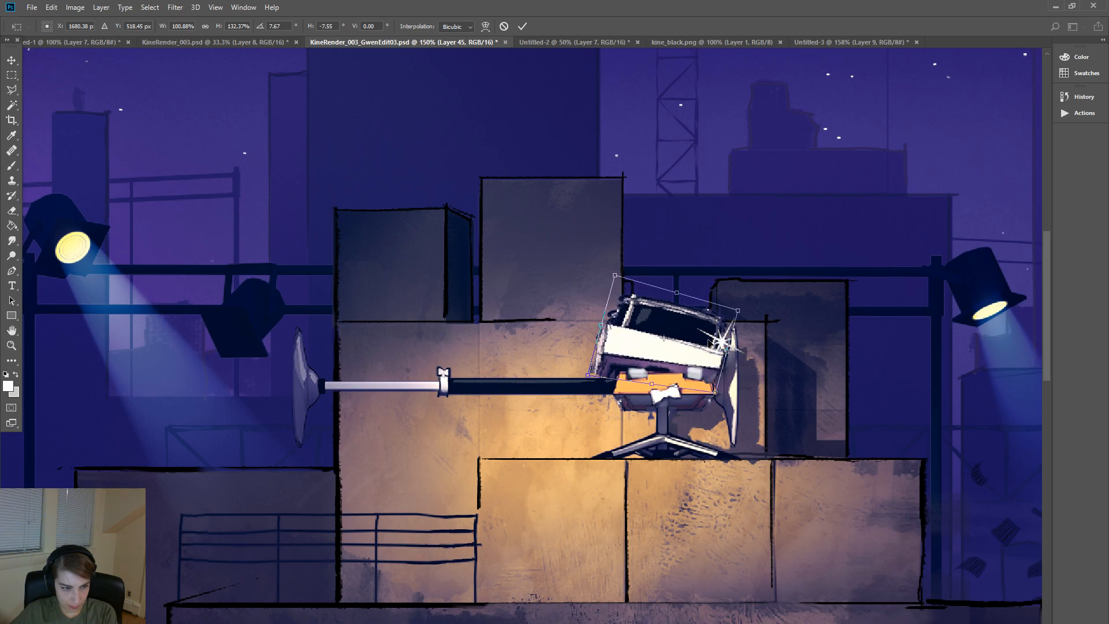
drag(780, 286, 772, 277)
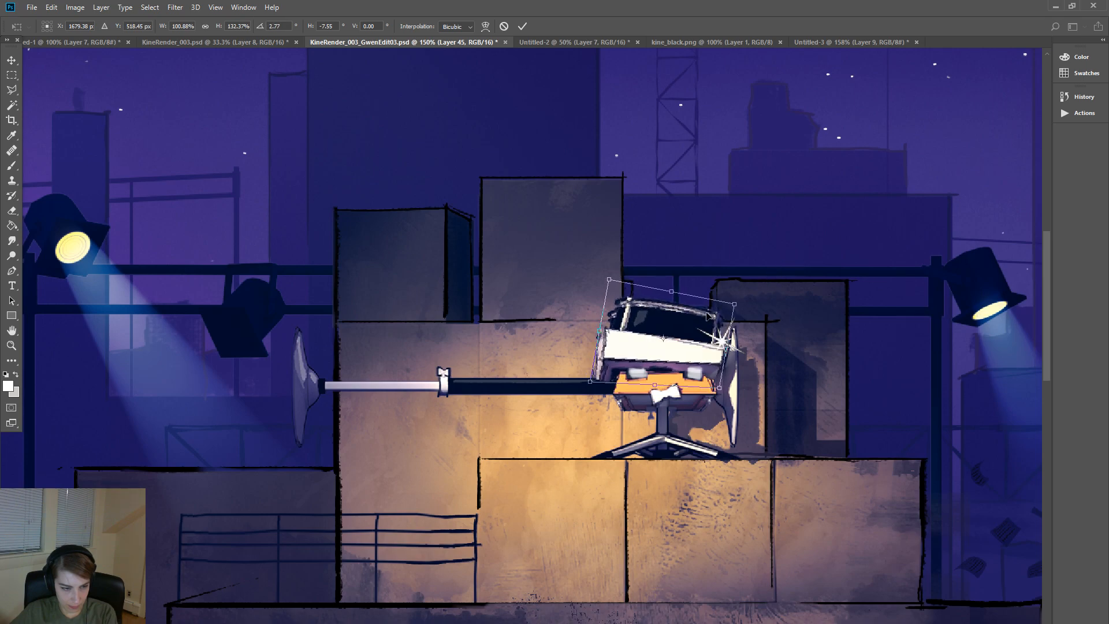
drag(648, 383, 652, 380)
key(Right)
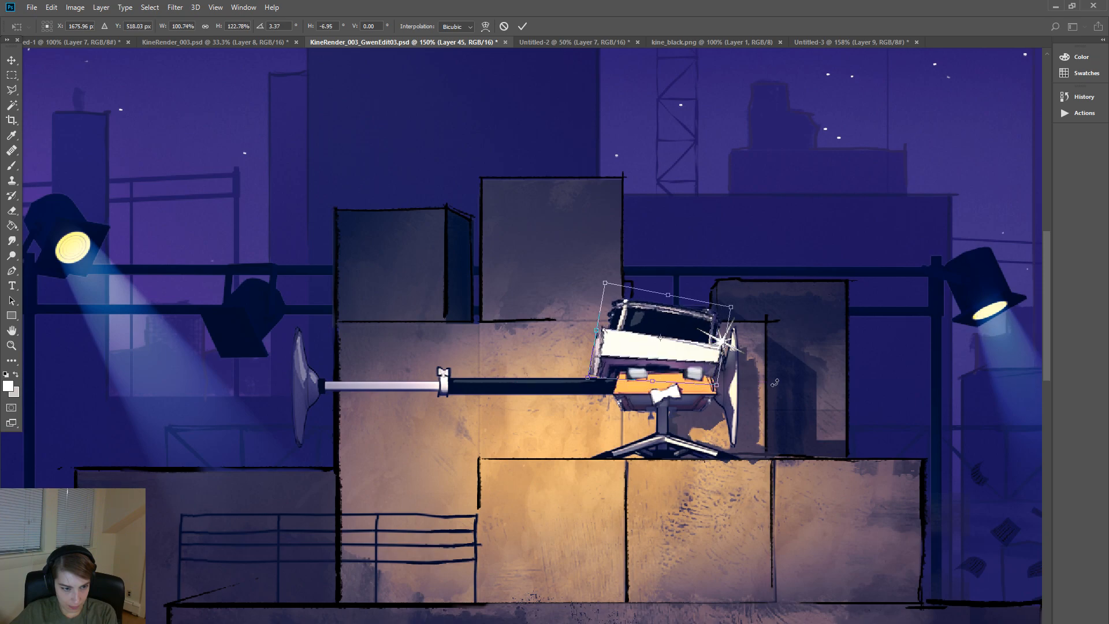
click(15, 59)
click(502, 258)
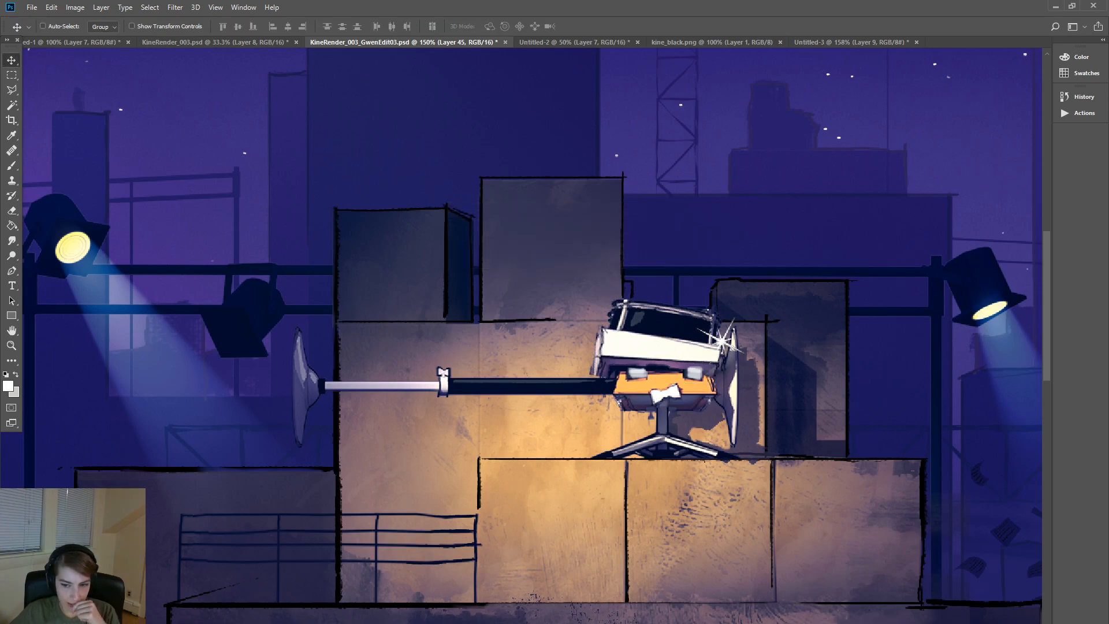
- Compare the upper section with and without the transform, and nudge it slightly into place on the robot
key(ctrl+z)
key(ctrl+z)
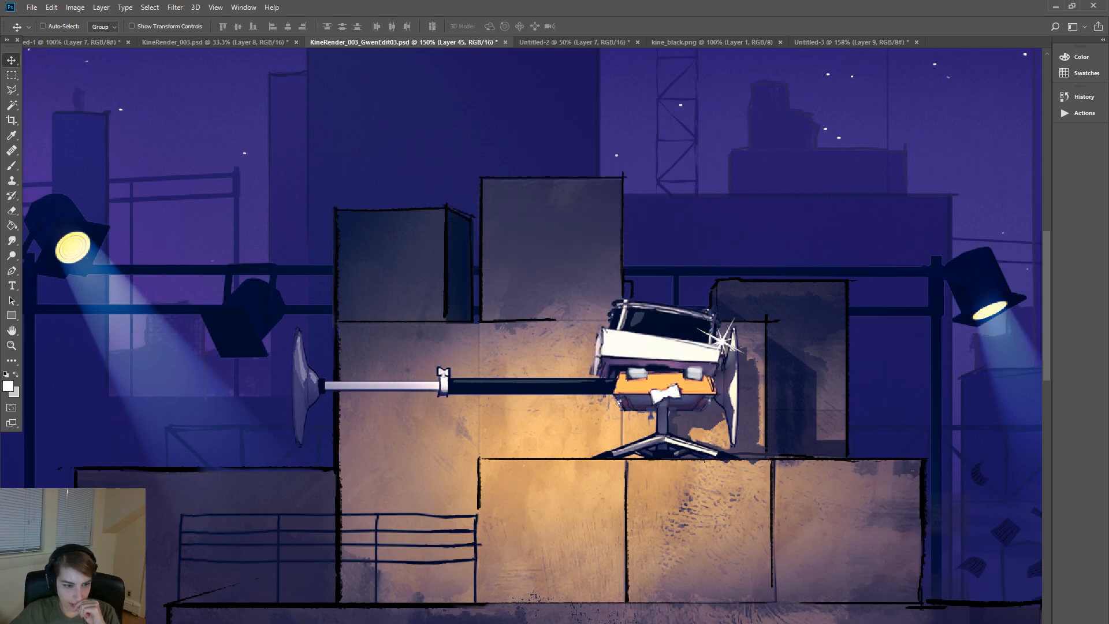
key(ctrl+z)
key(ctrl+z)
drag(672, 350, 673, 350)
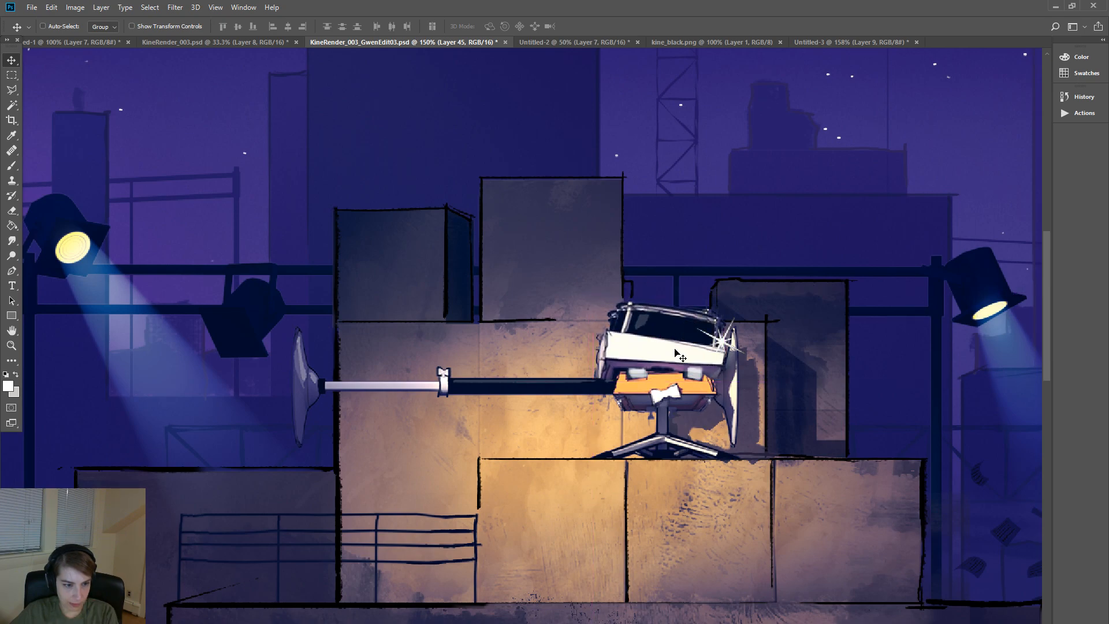
- Activate Layer 42, marquee-select the small robot's eye nearest the sparkle, and show the rulers
right_click(697, 378)
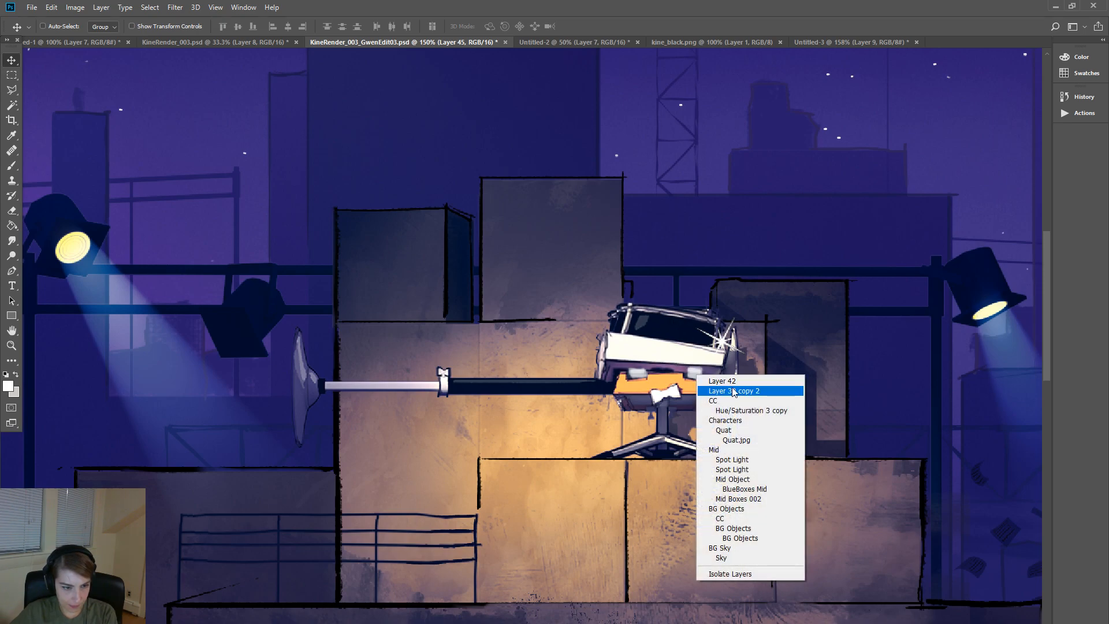
click(720, 381)
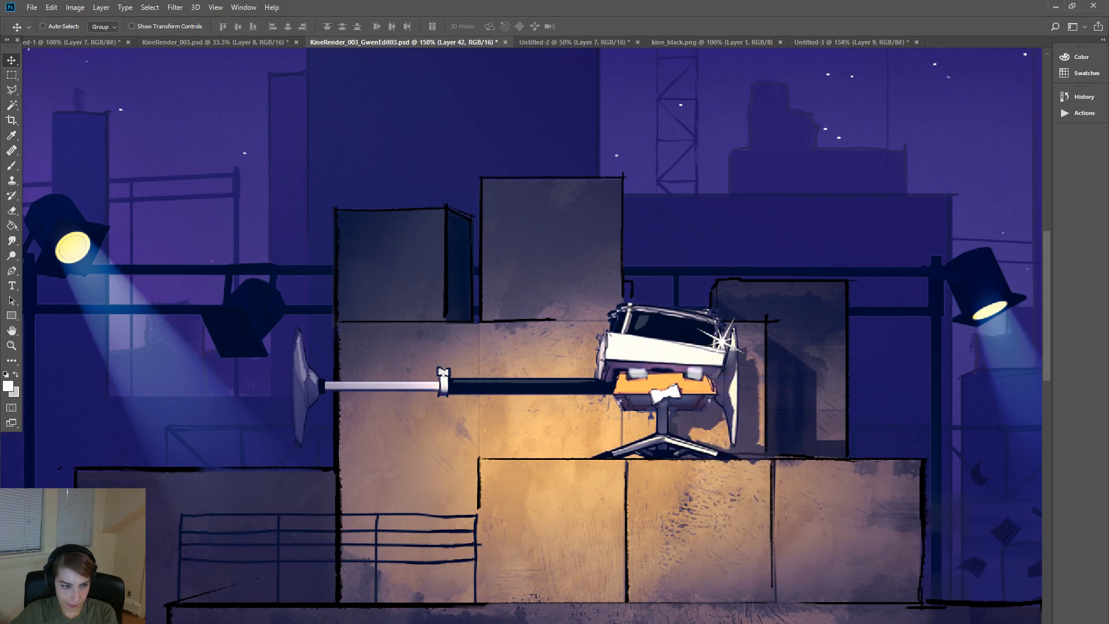
click(8, 78)
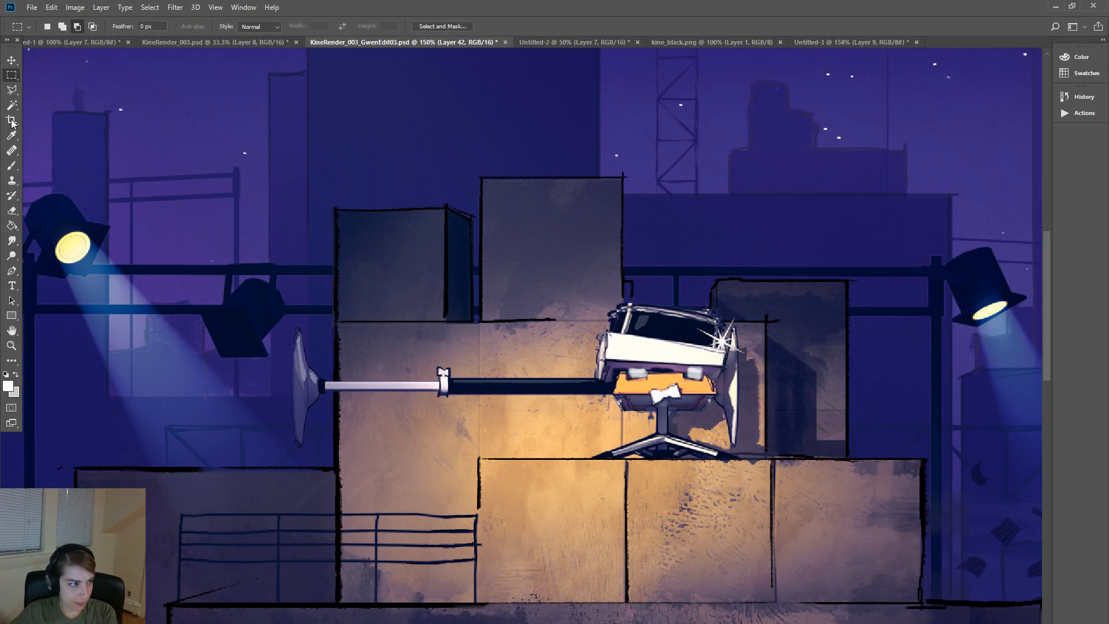
drag(666, 348, 736, 403)
key(ctrl+r)
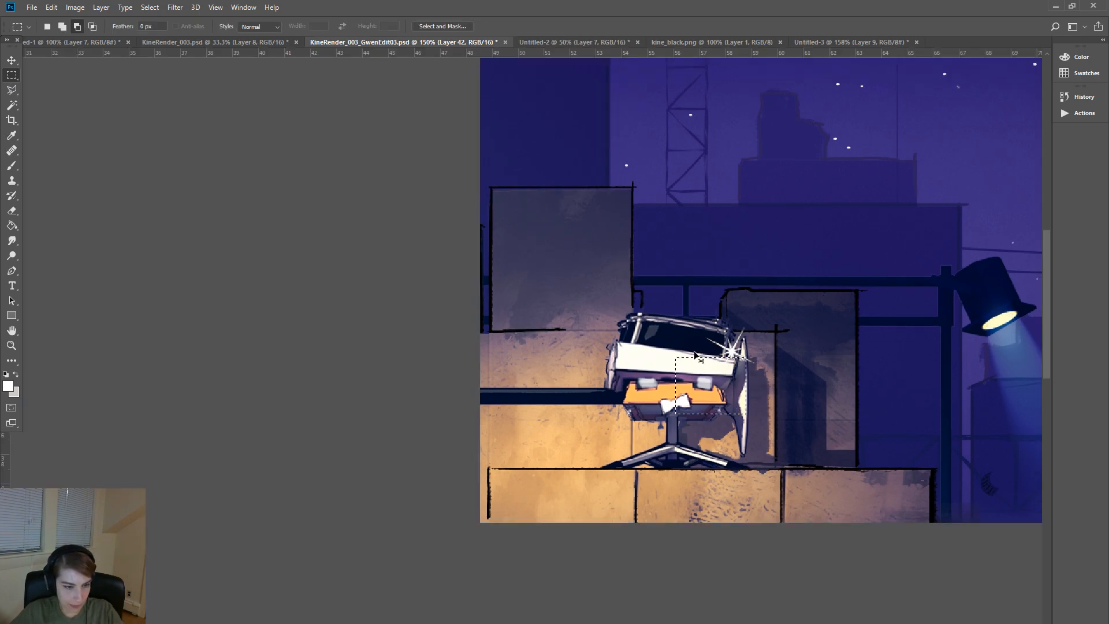
- Squash the selected eye area to 66.67% height, nudge it slightly into place, and apply the transform
key(ctrl+t)
drag(711, 358, 712, 390)
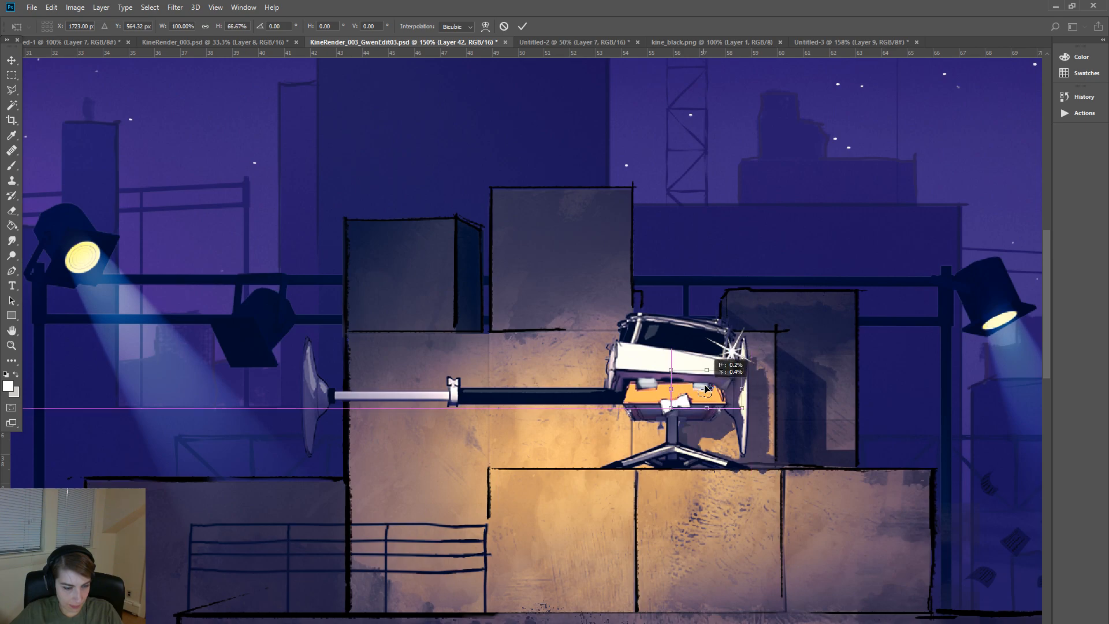
key(Left)
key(Left)
key(Left)
key(Left)
key(Left)
key(Up)
key(Up)
key(Up)
key(Right)
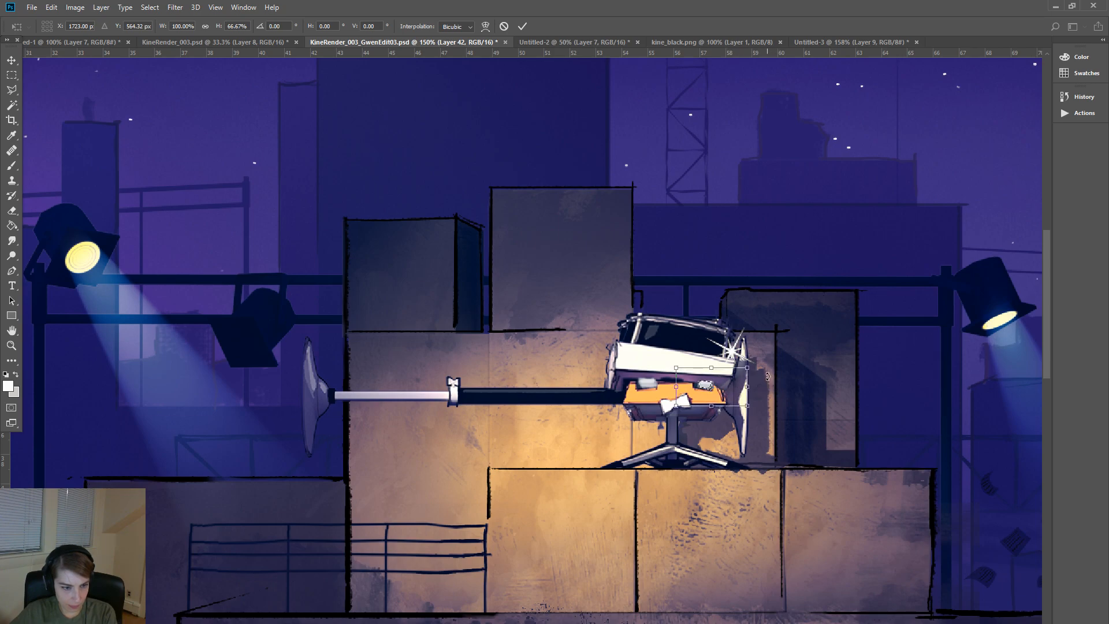
drag(715, 368, 719, 368)
click(11, 61)
click(509, 258)
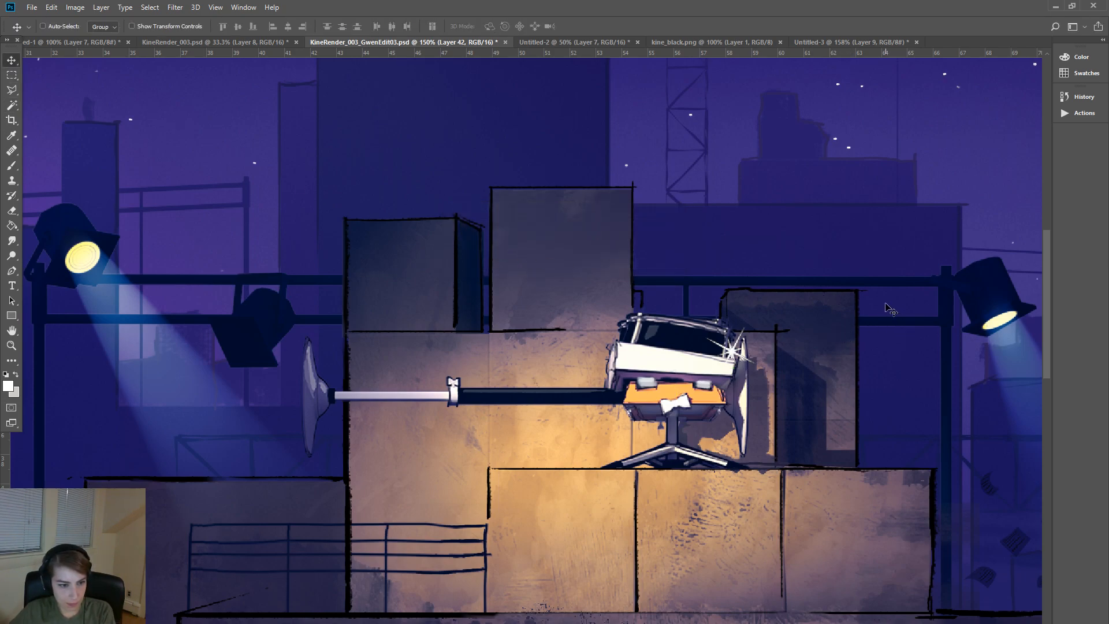
key(ctrl)
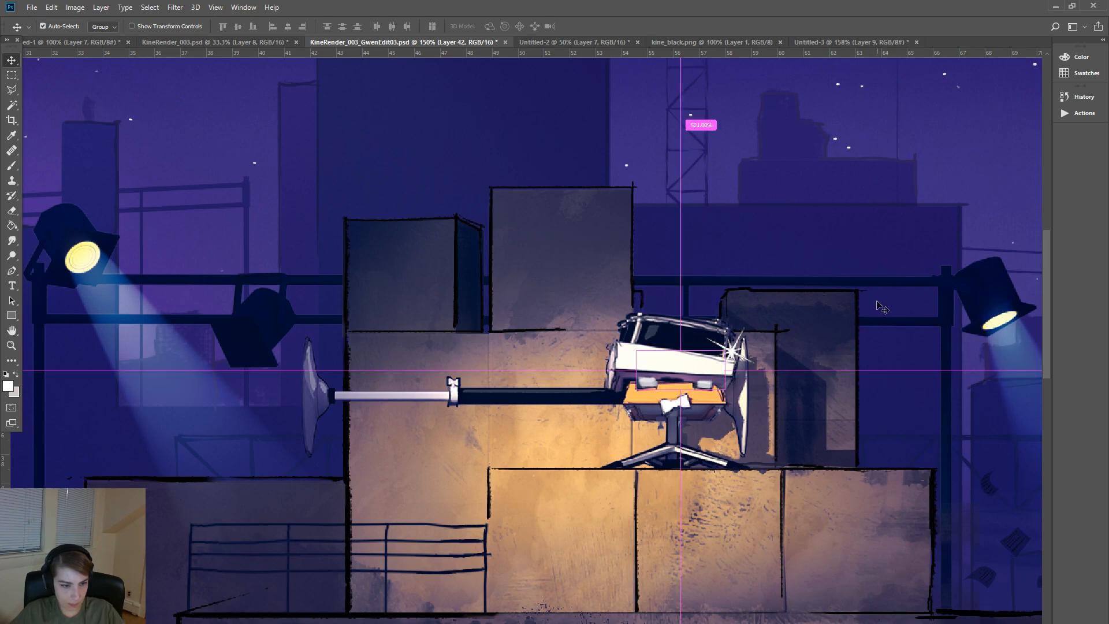
key(ctrl+alt+z)
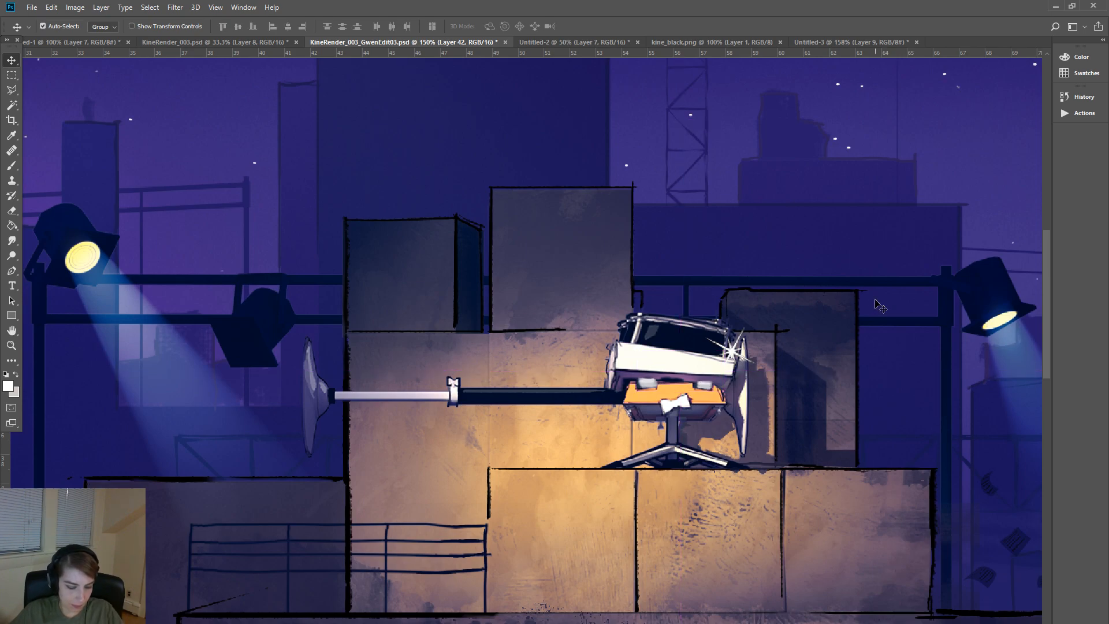
- Activate Layer 45 and compare the small robot with and without the last edit in the whole key art
key(ctrl+minus)
key(ctrl+minus)
key(ctrl+minus)
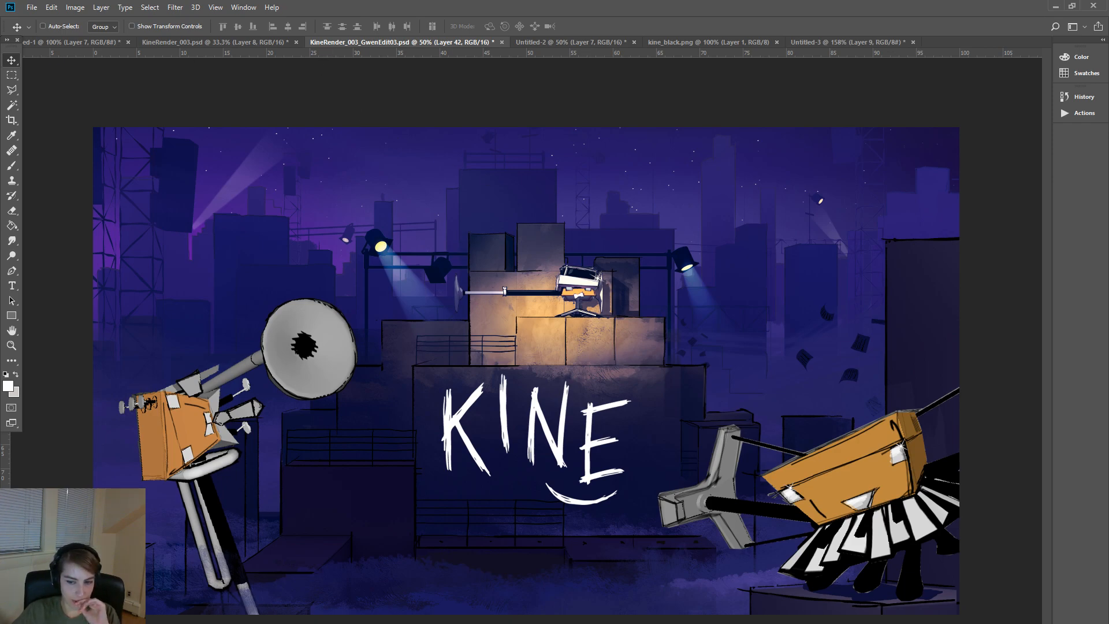
right_click(579, 271)
click(606, 317)
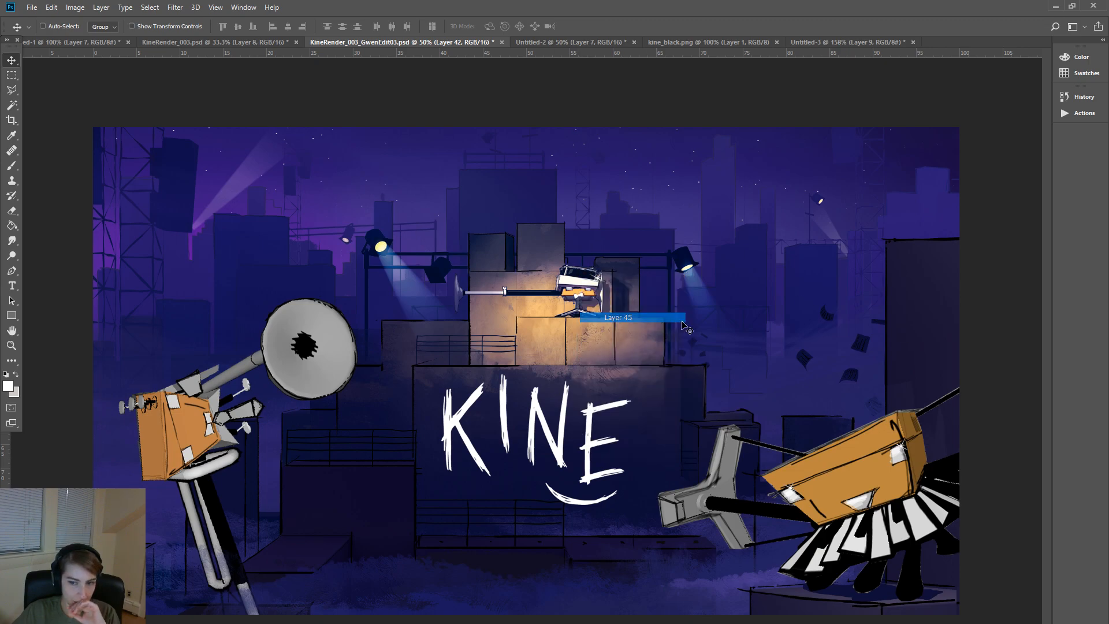
key(ctrl+z)
key(ctrl+z)
key(ctrl+z)
key(ctrl+z)
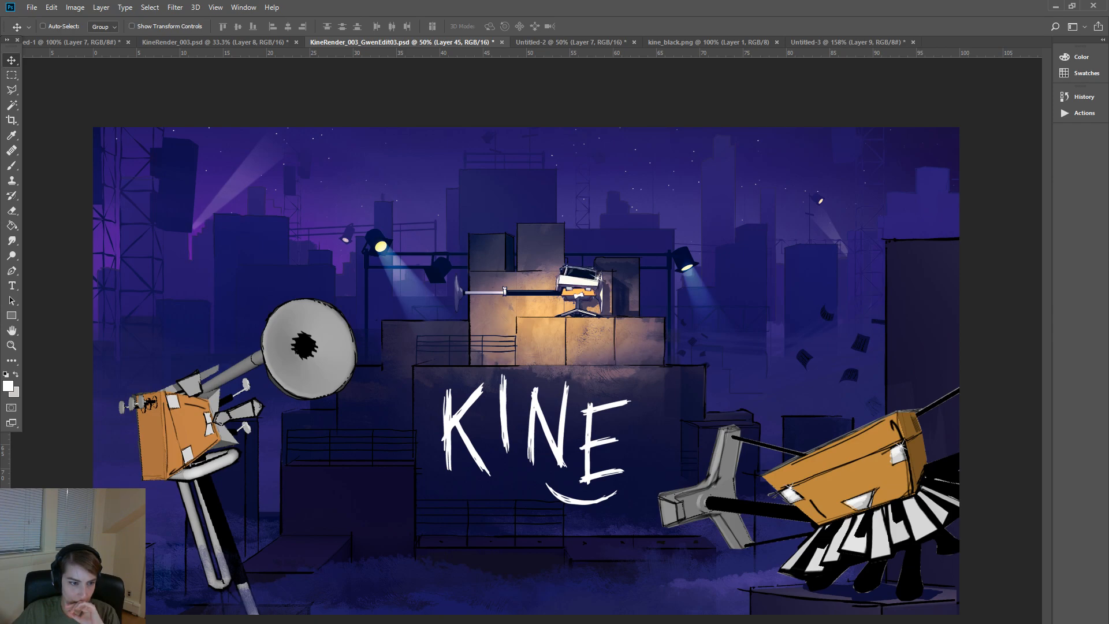
key(ctrl+z)
key(ctrl+z)
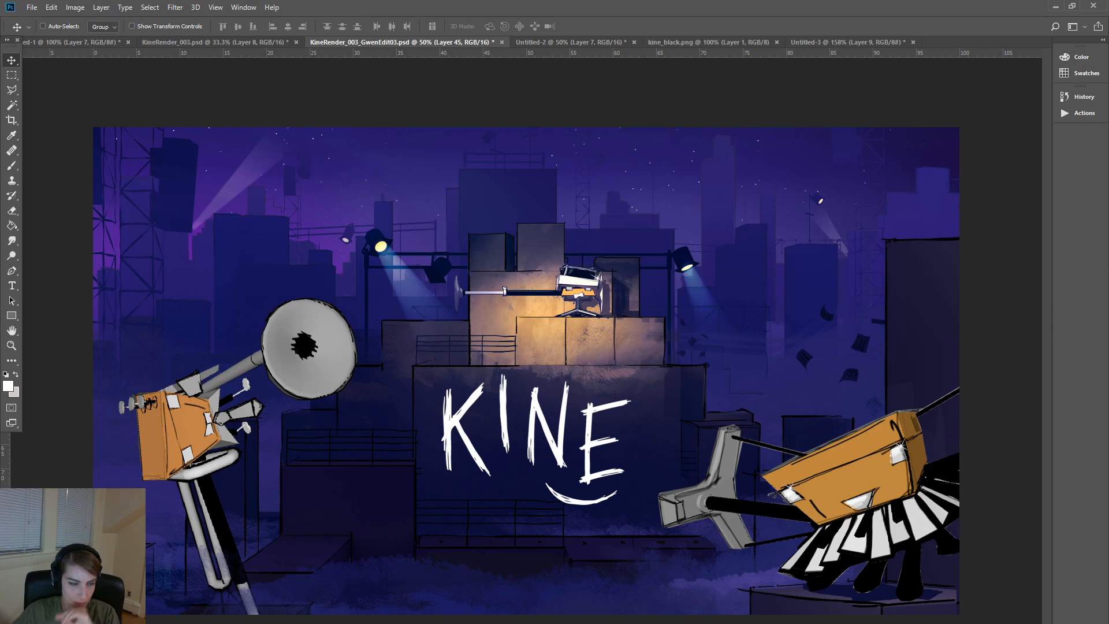
key(ctrl+z)
key(ctrl+z)
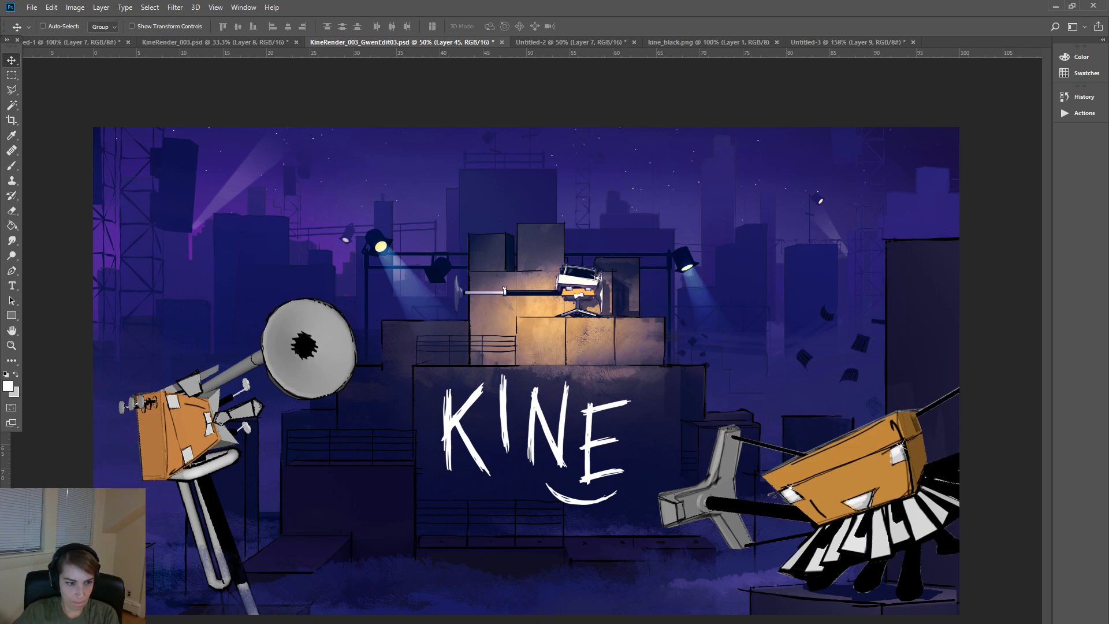
key(ctrl+z)
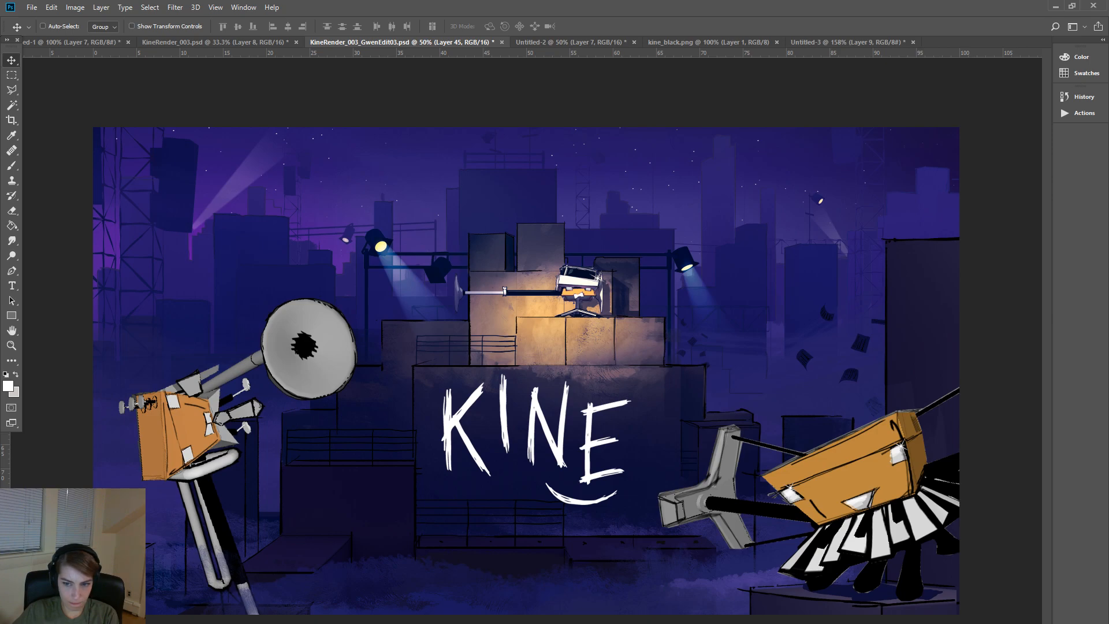
key(ctrl+z)
key(ctrl+z)
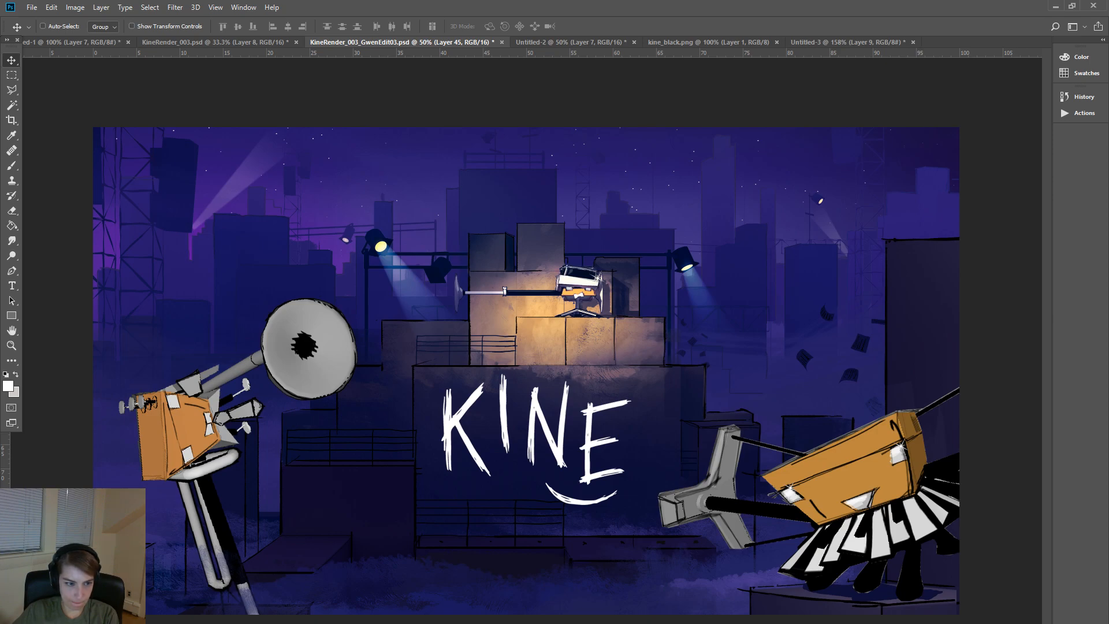
- Activate Layer 39 copy 2 on the small robot and compare the key art with and without the latest change
right_click(601, 282)
click(616, 286)
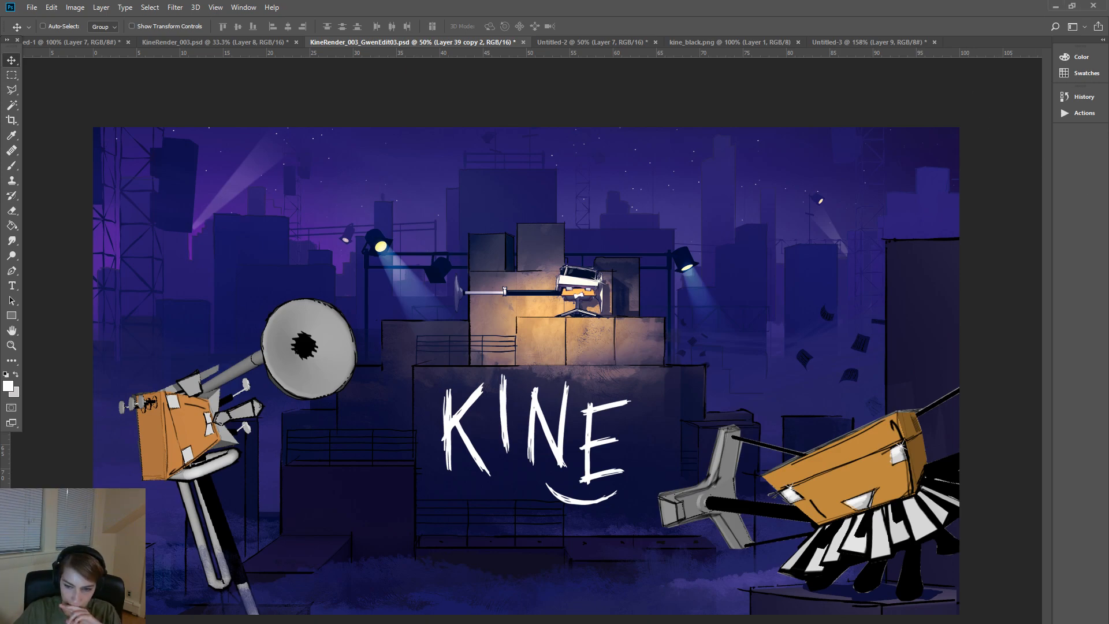
key(ctrl+z)
key(ctrl+z)
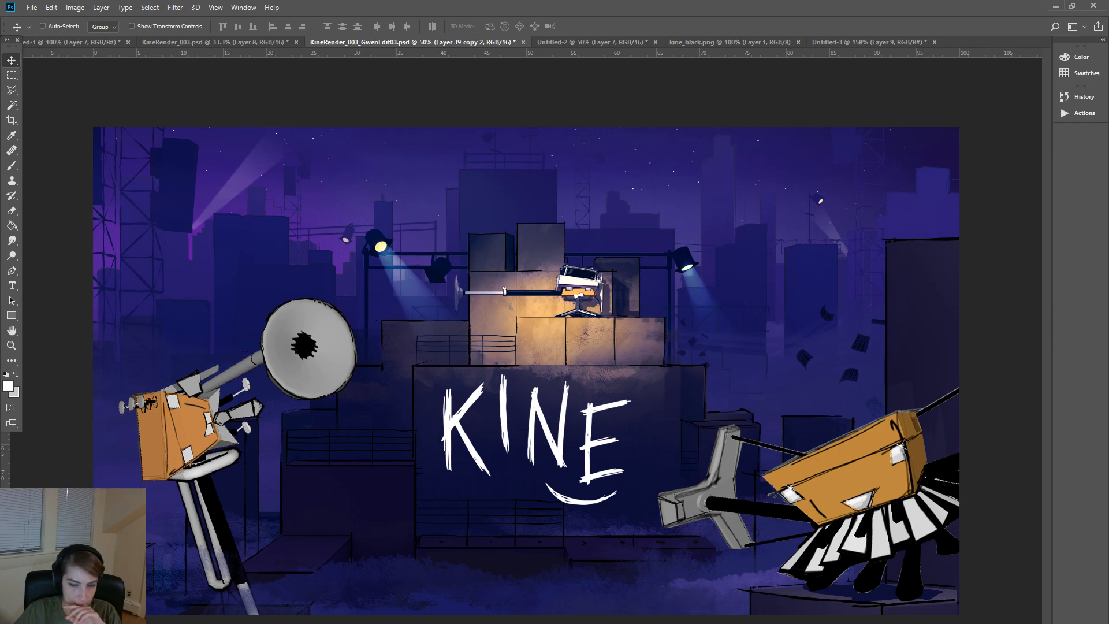
key(ctrl+z)
key(ctrl+z)
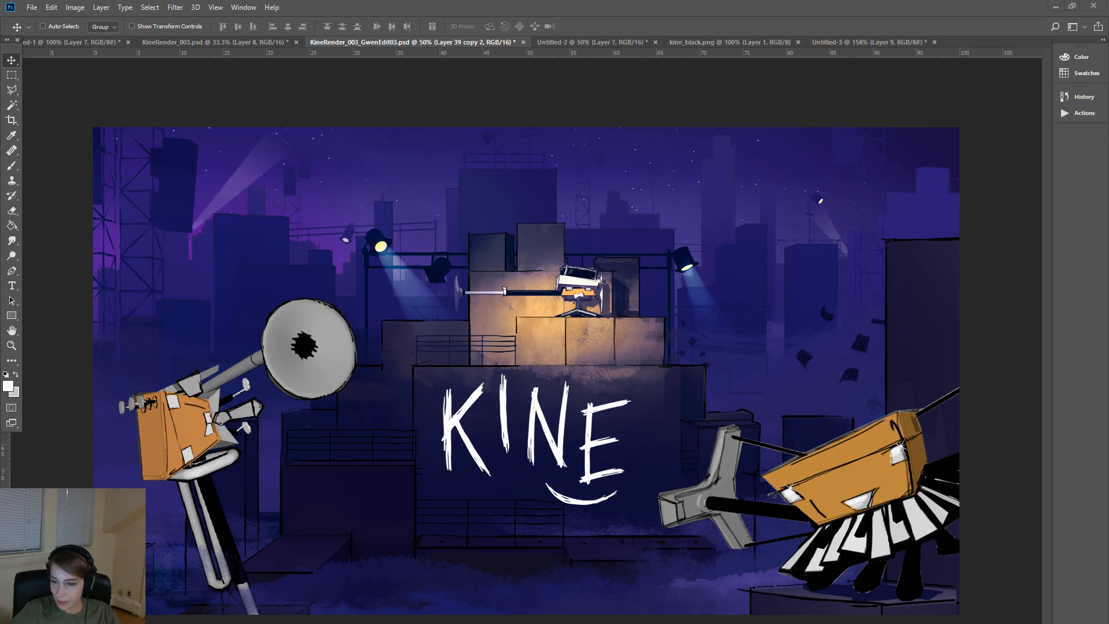
- Switch to Maya with the trombone robot scene NewEulerModel.ma
key(alt+Tab)
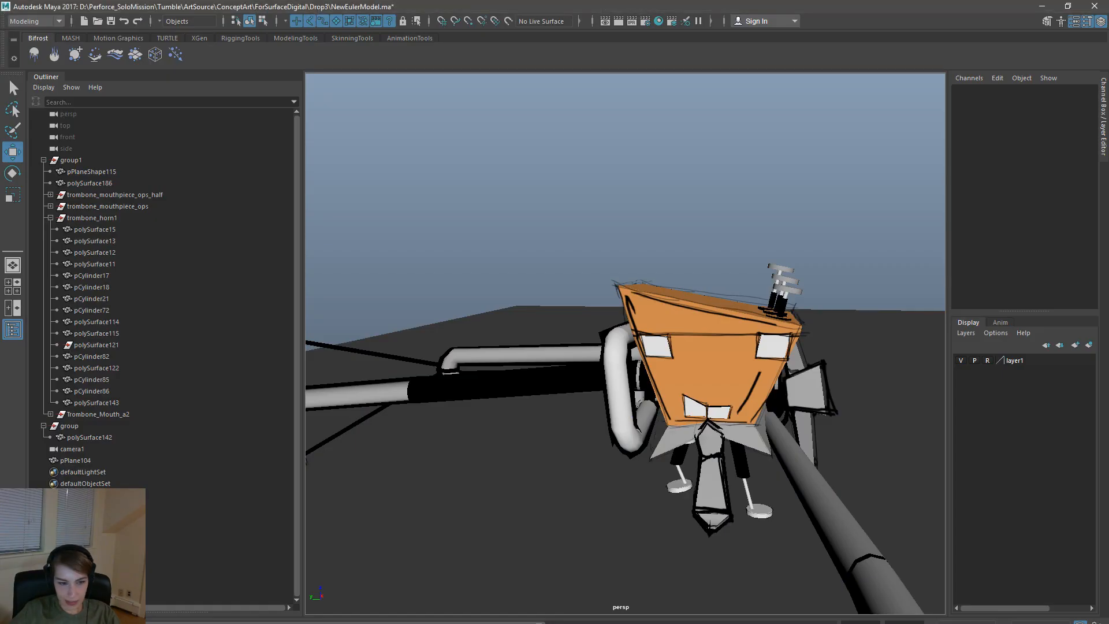
key(alt+Tab)
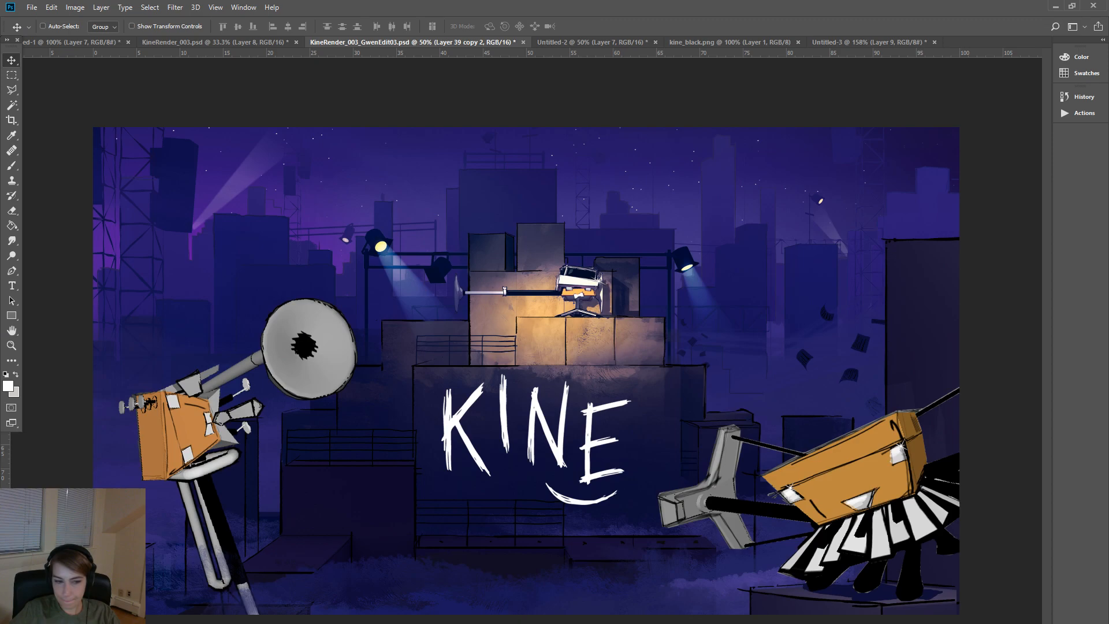
key(alt+Tab)
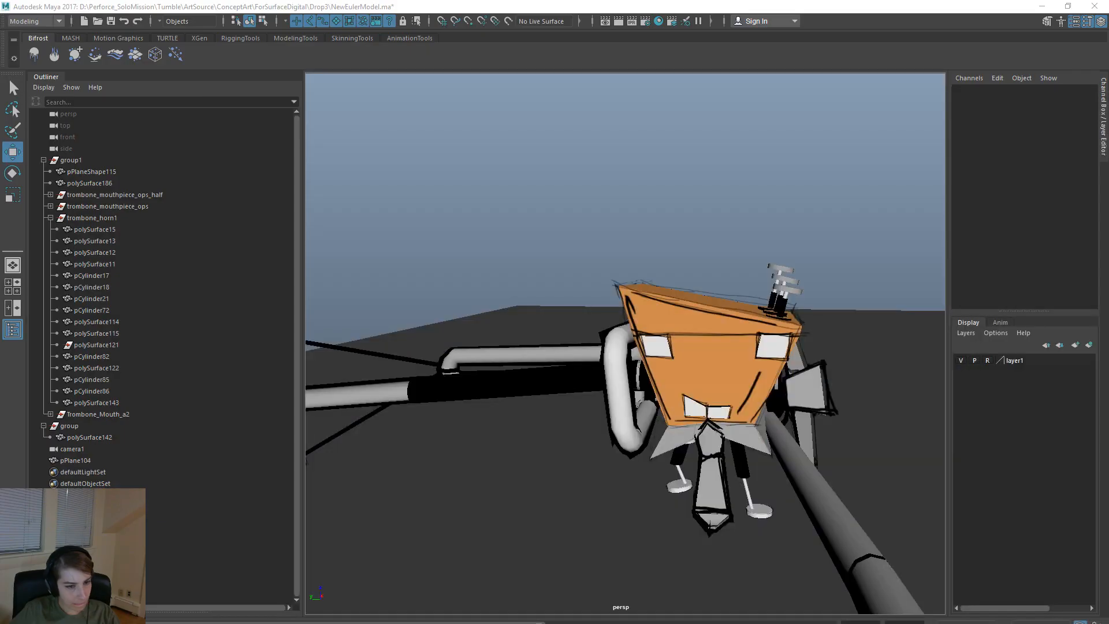
click(706, 315)
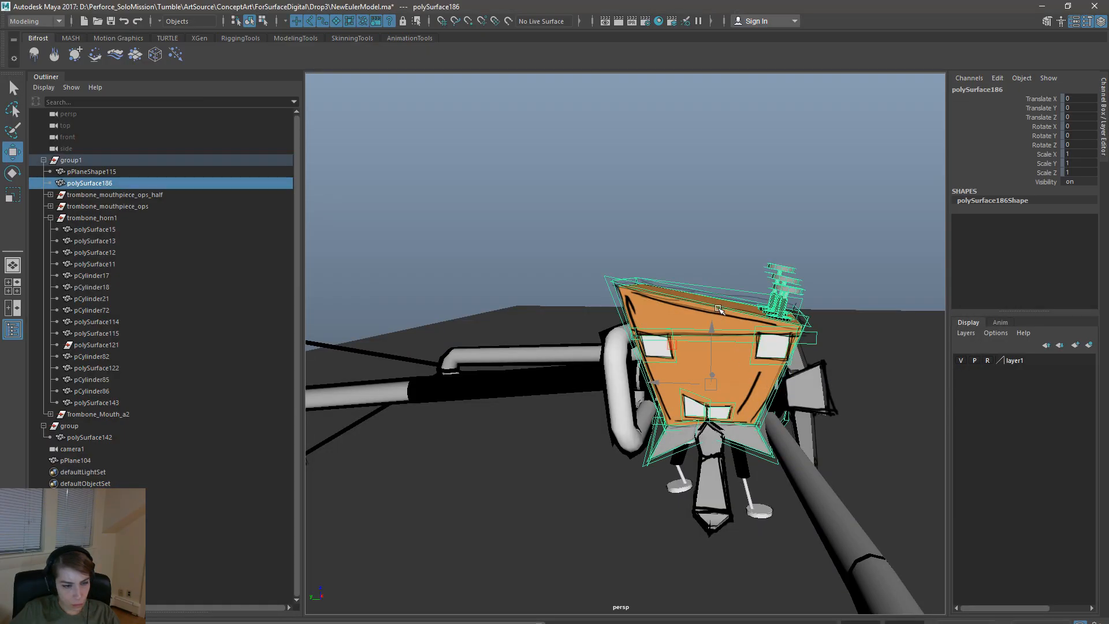
right_click(718, 309)
click(734, 210)
click(1042, 6)
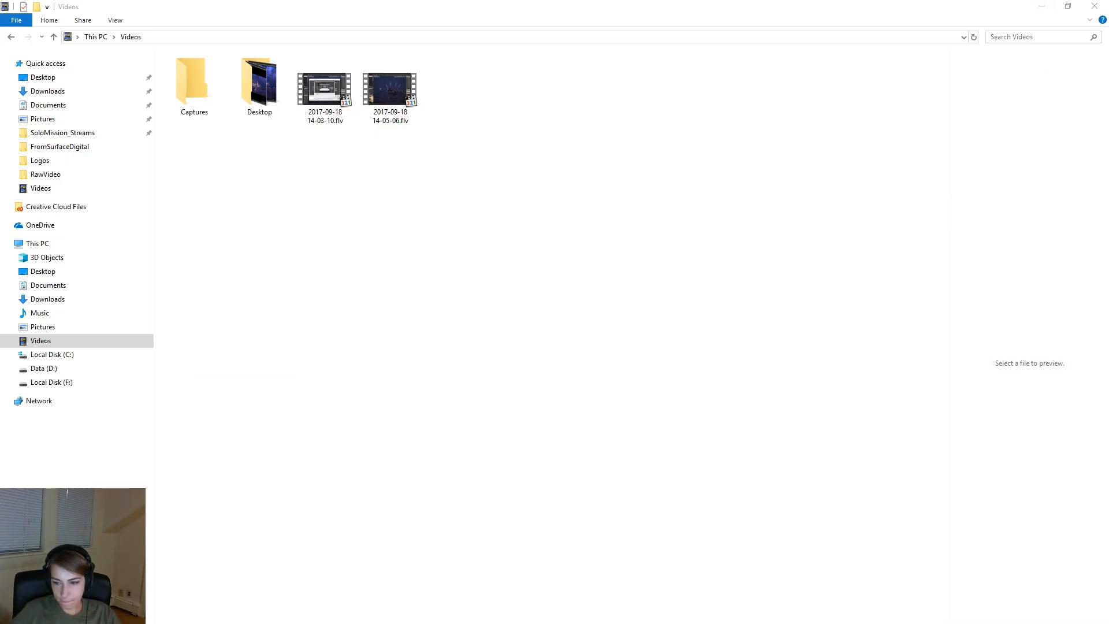
key(alt+Tab)
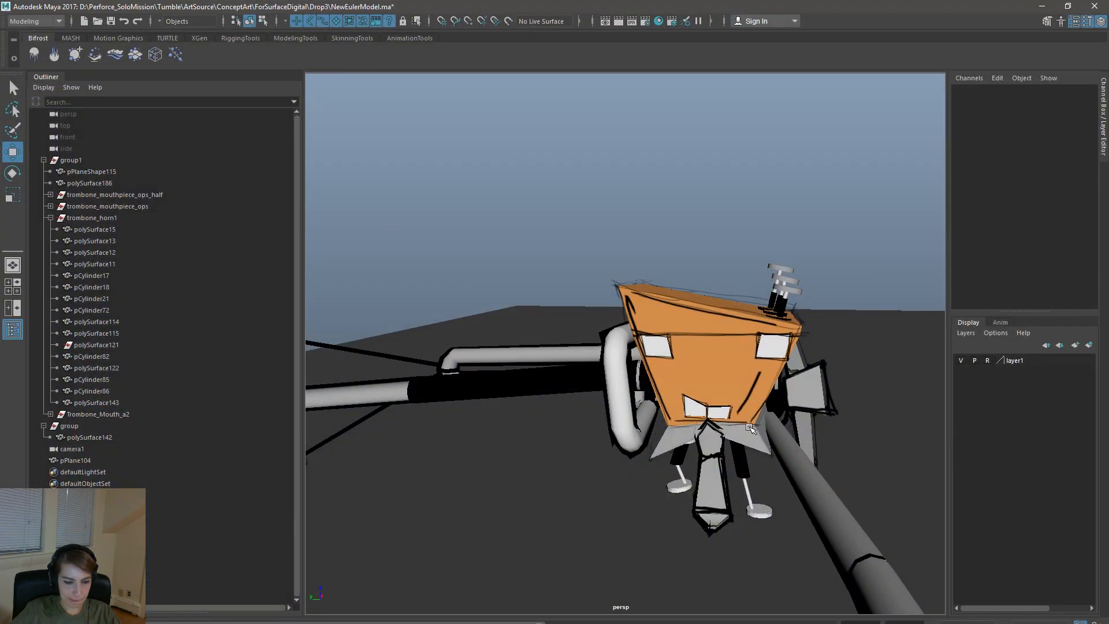
- Select the trombone robot's orange head mesh and isolate it in the view
alt+right_drag(713, 392, 760, 434)
alt+middle_drag(760, 434, 753, 351)
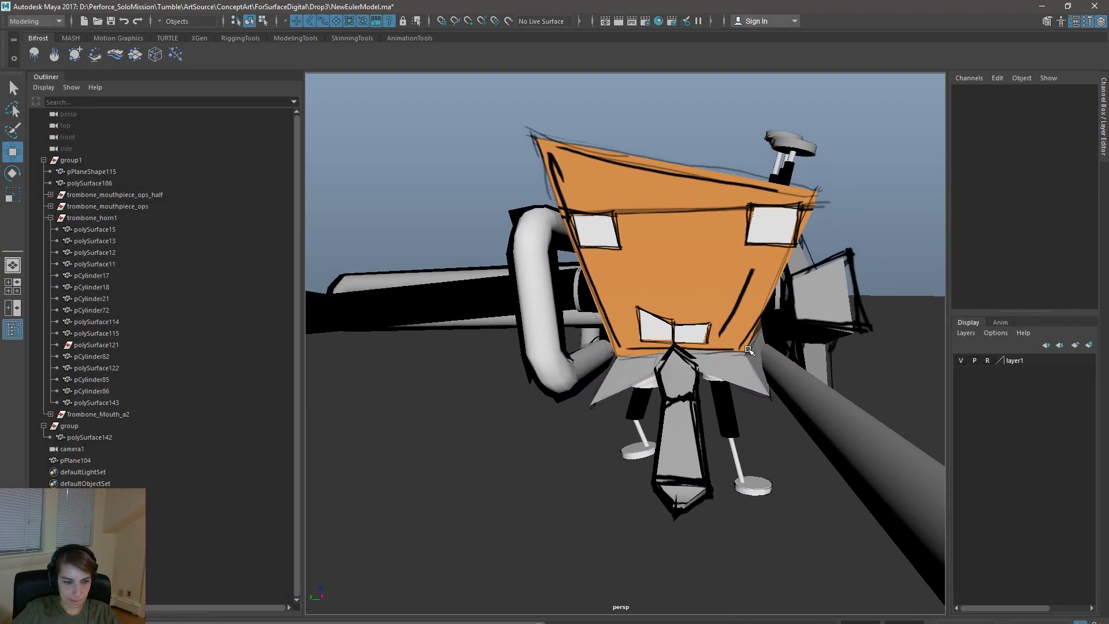
alt+right_drag(752, 352, 805, 363)
click(766, 368)
key(space)
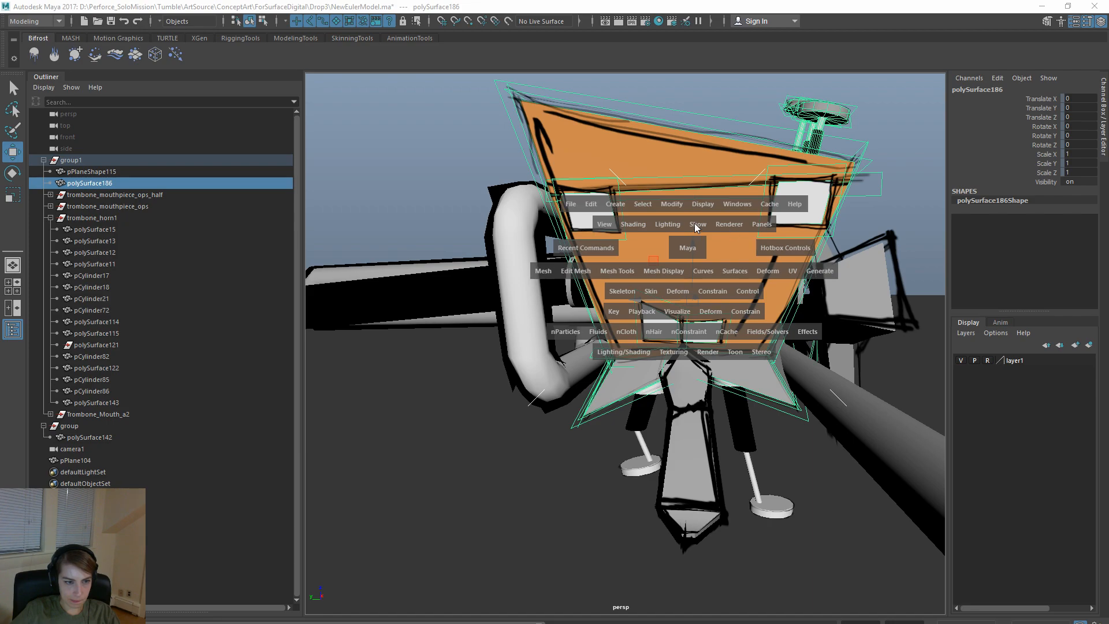
click(694, 223)
mouse_move(782, 220)
click(855, 226)
- Select the vertices around the mouth and lower edge of the head and shift them slightly sideways
mouse_move(842, 299)
alt+mouse_down()
mouse_move(837, 283)
mouse_move(832, 297)
alt+mouse_up()
right_drag(738, 295, 695, 298)
drag(813, 329, 549, 238)
alt+drag(647, 236, 1108, 341)
mouse_move(655, 295)
mouse_down()
mouse_move(634, 292)
mouse_move(664, 299)
mouse_up()
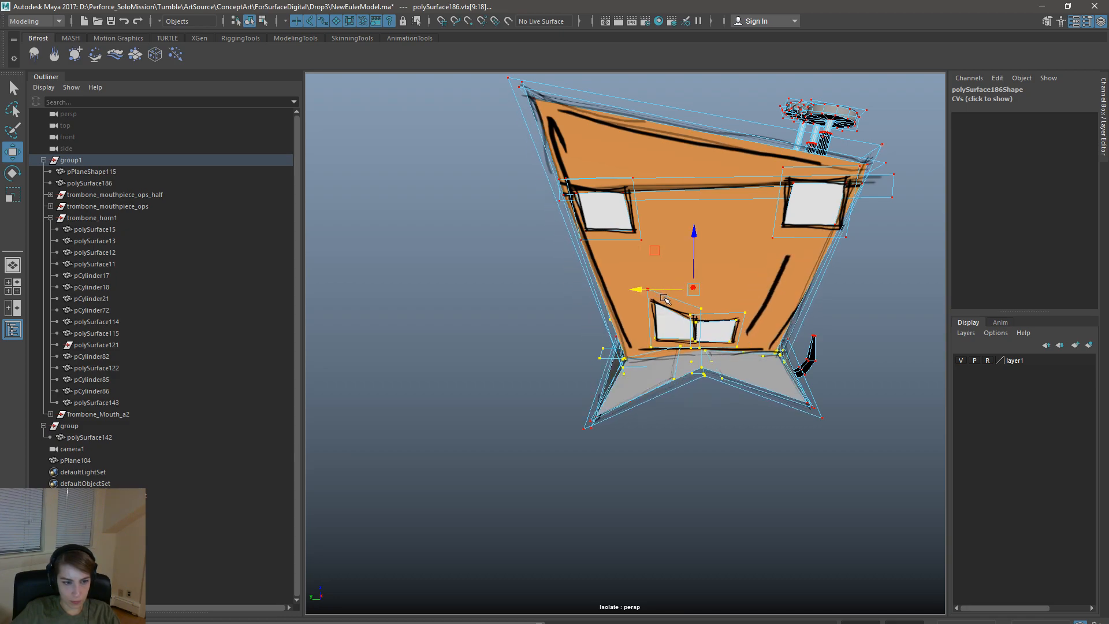
- Remove the higher vertices from the selection and shift the mouth and lower jaw vertices sideways to reshape the chin
alt+drag(764, 331, 631, 358)
ctrl+drag(828, 250, 624, 199)
alt+drag(601, 237, 860, 312)
drag(635, 322, 618, 325)
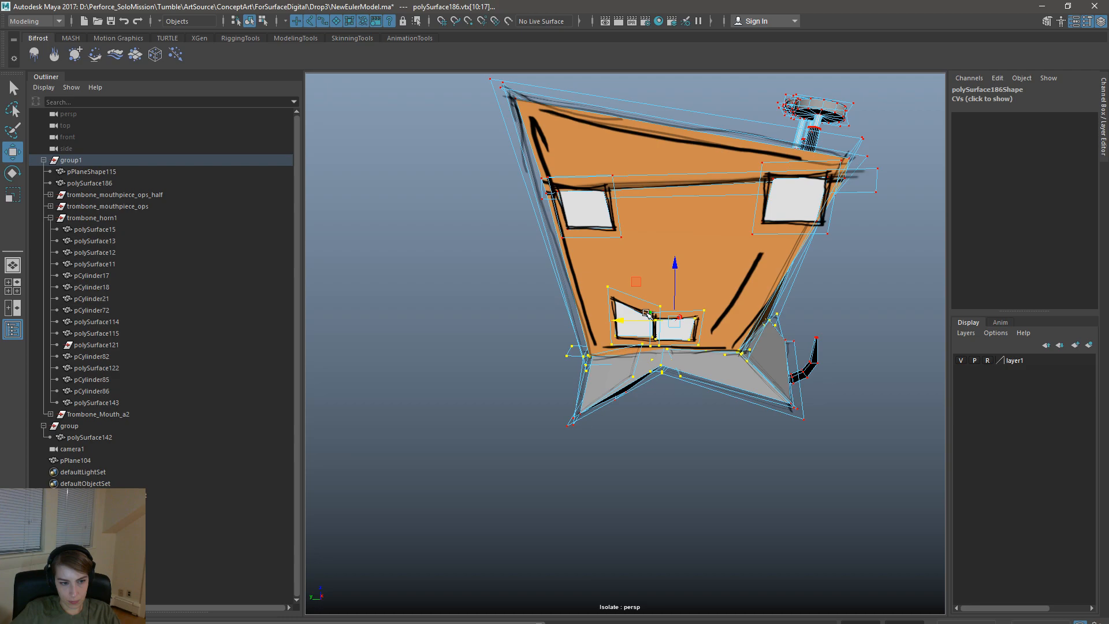
middle_drag(631, 341, 654, 331)
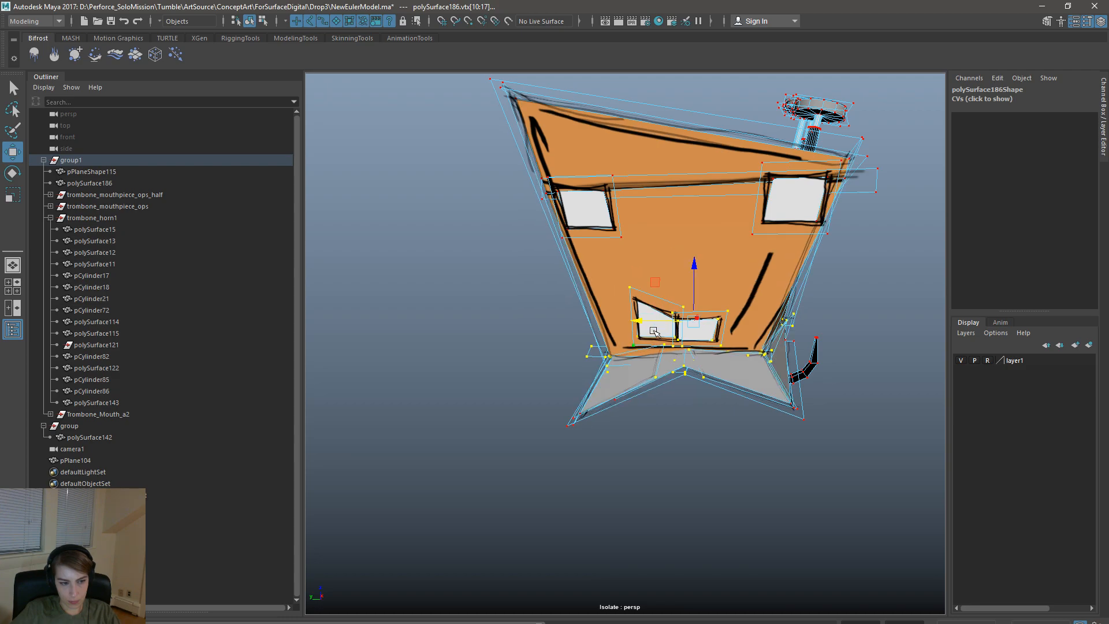
drag(643, 327, 629, 327)
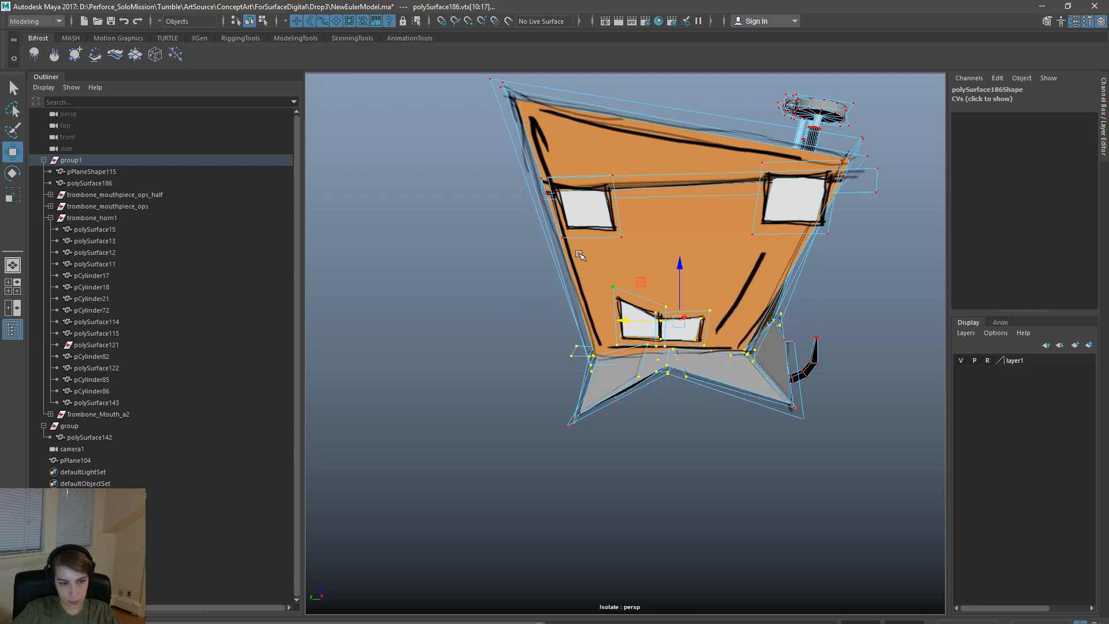
- Examine the reshaped mouth corner up close and check it against the key art in Photoshop
alt+right_drag(579, 254, 709, 309)
alt+drag(710, 310, 751, 321)
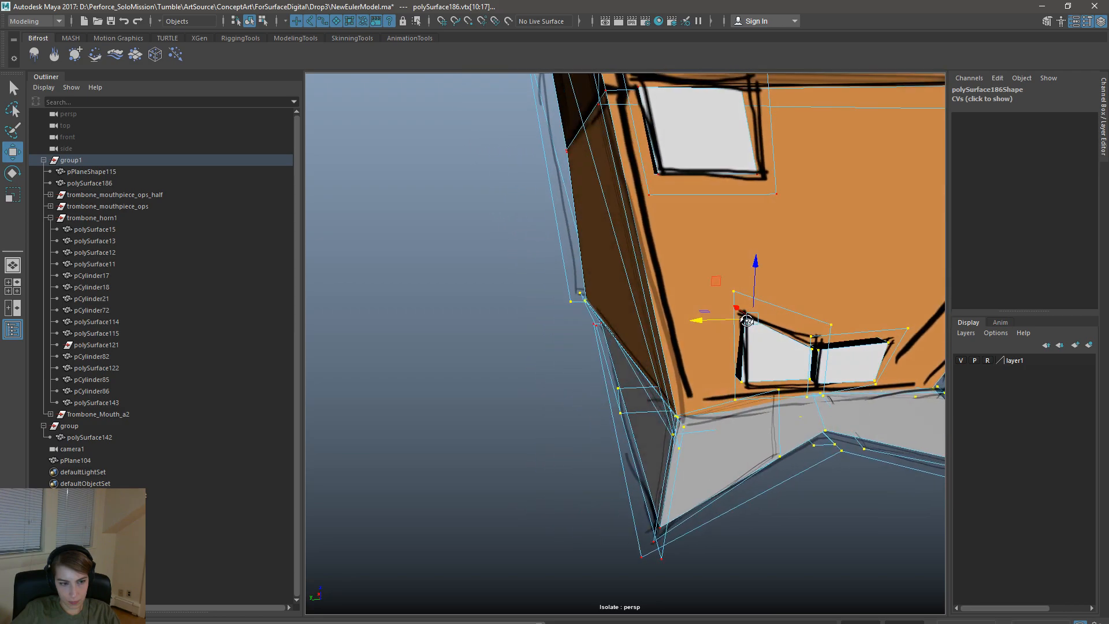
key(alt+Tab)
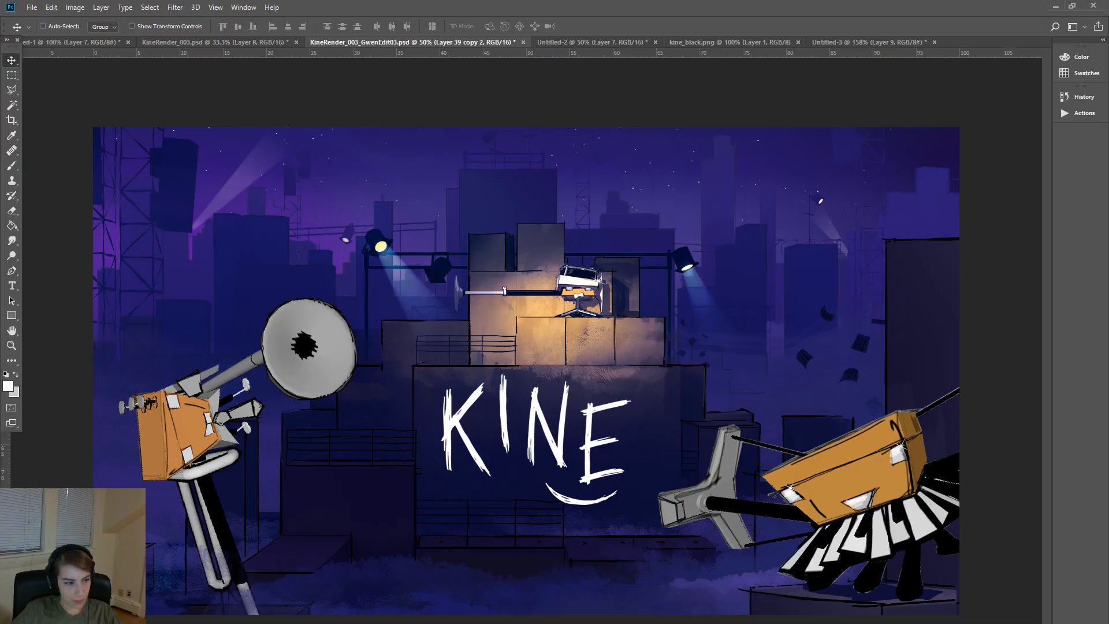
key(alt+Tab)
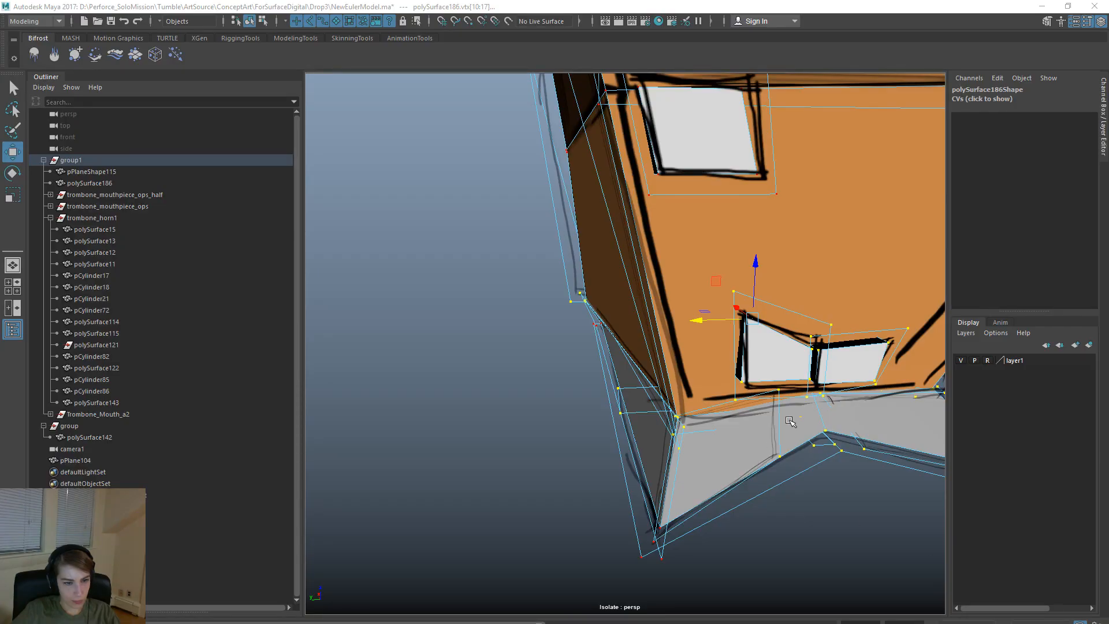
- Switch the head mesh to face selection and select all faces of the taller left mouth panel
alt+drag(780, 435, 589, 438)
alt+right_drag(589, 437, 657, 435)
right_drag(591, 363, 590, 395)
click(577, 409)
alt+drag(716, 392, 696, 415)
alt+middle_drag(687, 470, 683, 364)
alt+right_drag(684, 364, 647, 462)
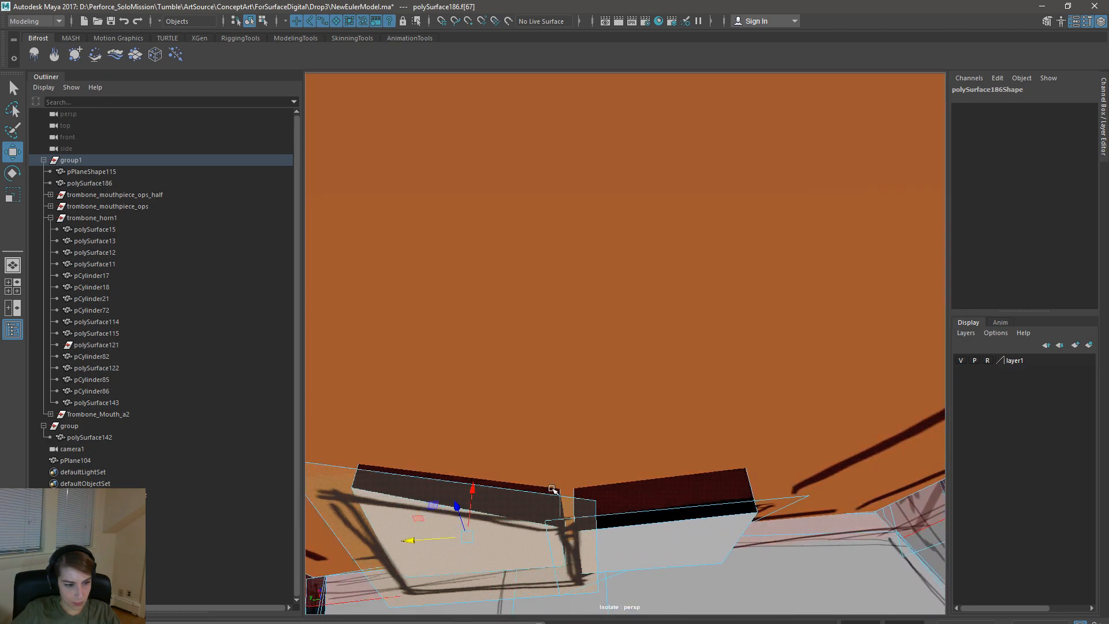
alt+drag(579, 515, 741, 407)
alt+middle_drag(742, 407, 671, 389)
alt+right_drag(671, 388, 804, 421)
alt+drag(804, 421, 812, 426)
double_click(796, 416)
shift+click(839, 312)
shift+click(861, 393)
- Add the faces of the neighbouring right mouth panel to the selection and shift both panels slightly sideways
alt+right_drag(870, 404, 687, 378)
alt+drag(687, 378, 673, 269)
shift+click(509, 310)
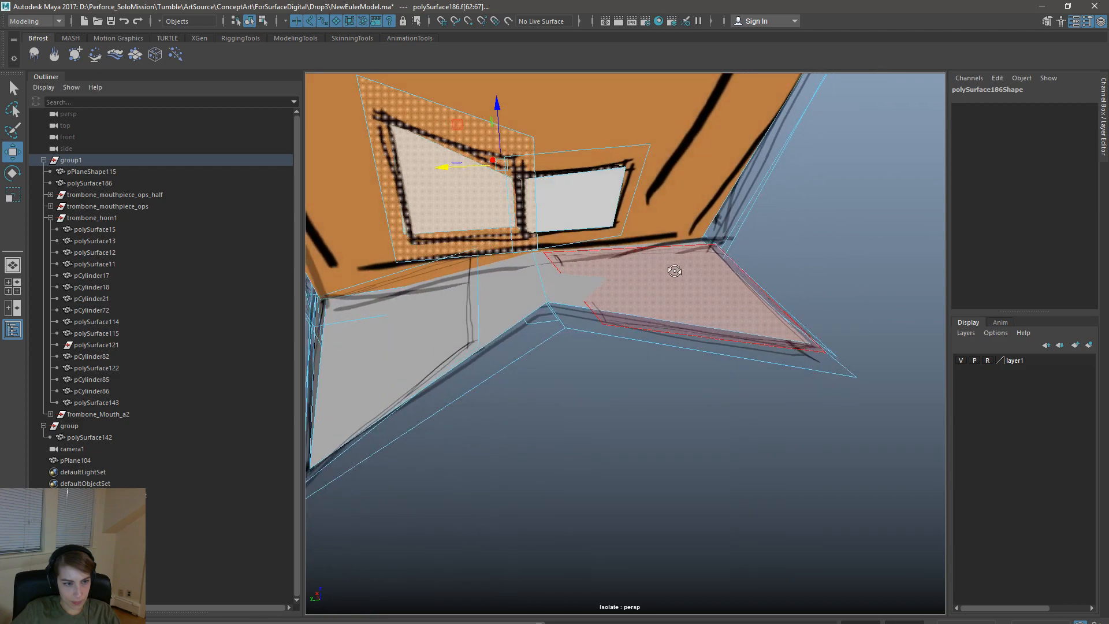
shift+click(638, 153)
alt+middle_drag(731, 328, 844, 394)
alt+right_drag(844, 394, 631, 396)
alt+drag(631, 396, 594, 294)
drag(534, 242, 518, 242)
- Rotate both mouth panels slightly in the plane of the face, undoing the first attempt and applying a smaller turn
key(e)
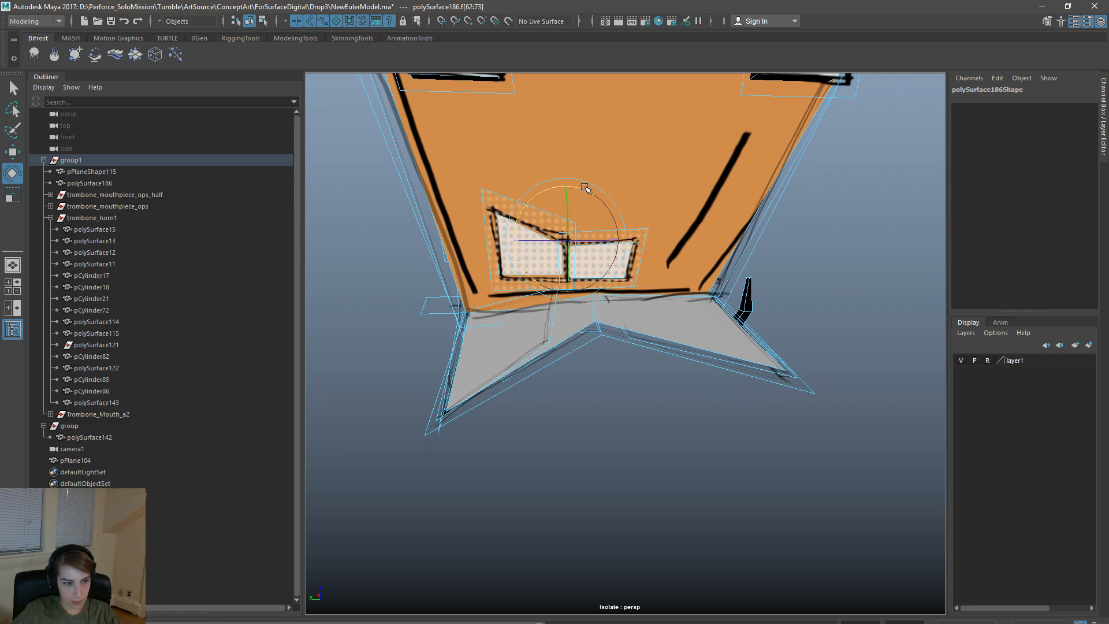
drag(581, 187, 591, 187)
alt+right_drag(598, 187, 584, 250)
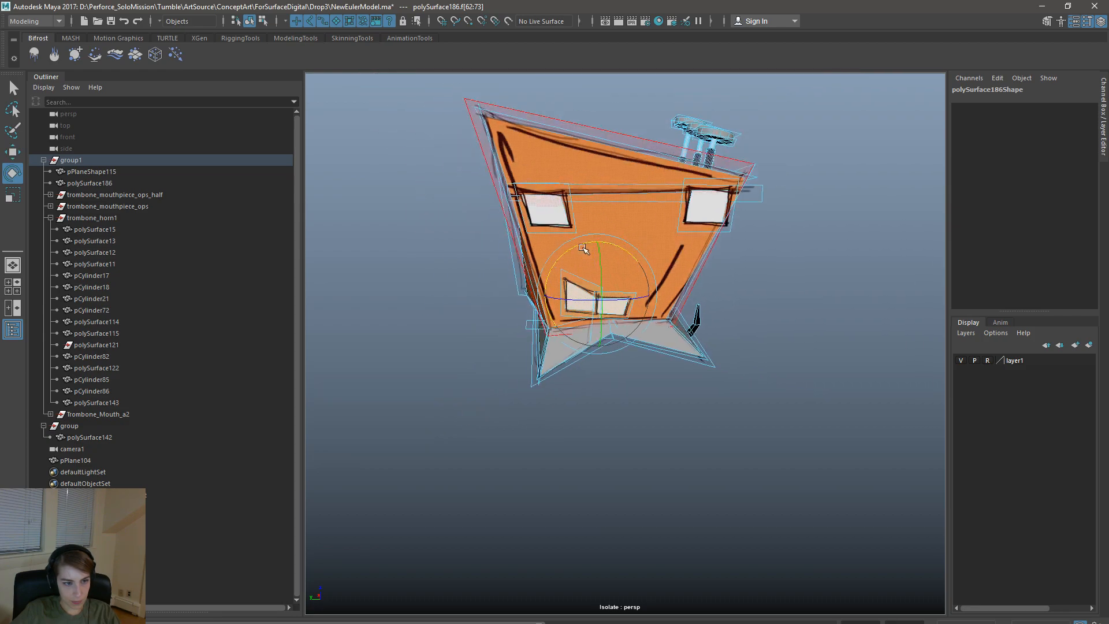
alt+middle_drag(584, 250, 612, 312)
alt+right_drag(612, 312, 686, 277)
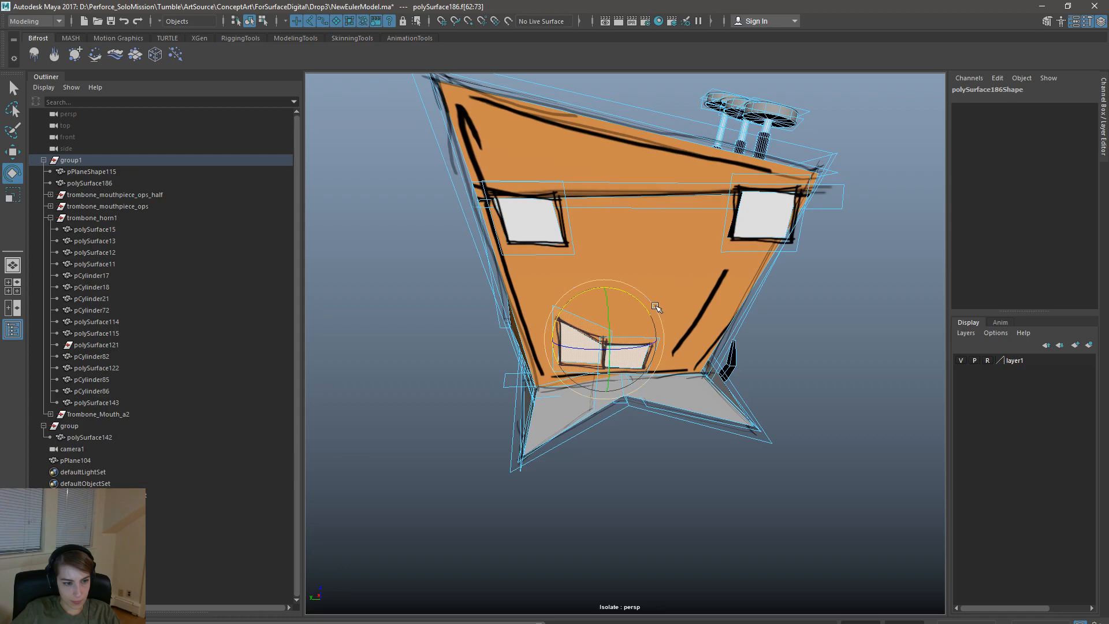
key(ctrl+z)
drag(637, 297, 641, 297)
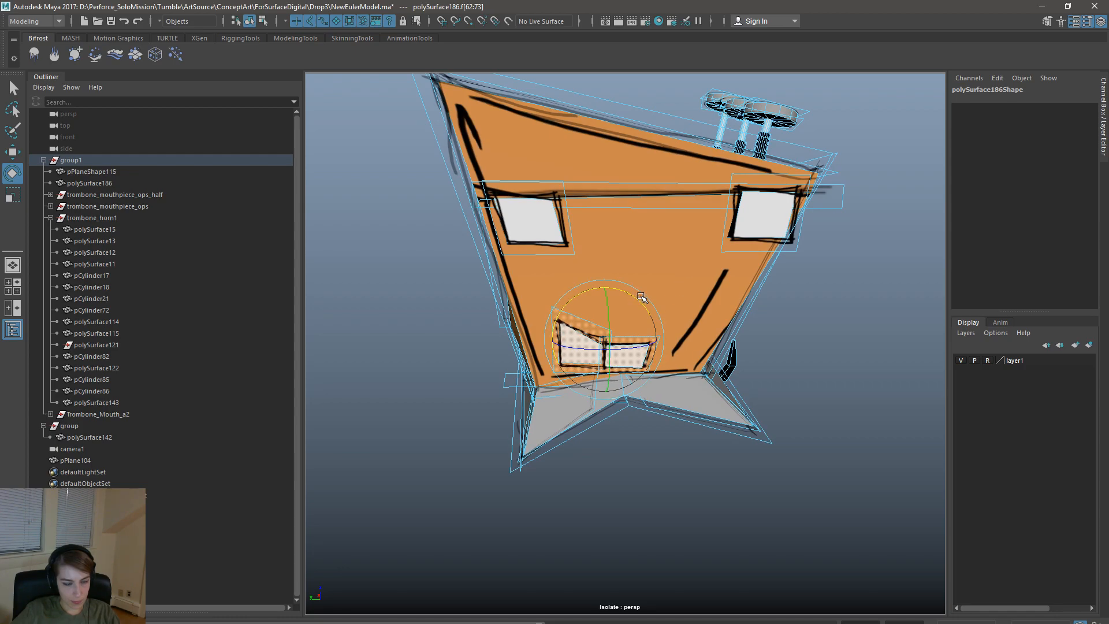
- Convert the mouth selection to vertices, keep only the left panel's vertices, and lower them slightly
scroll(641, 297, up, 5)
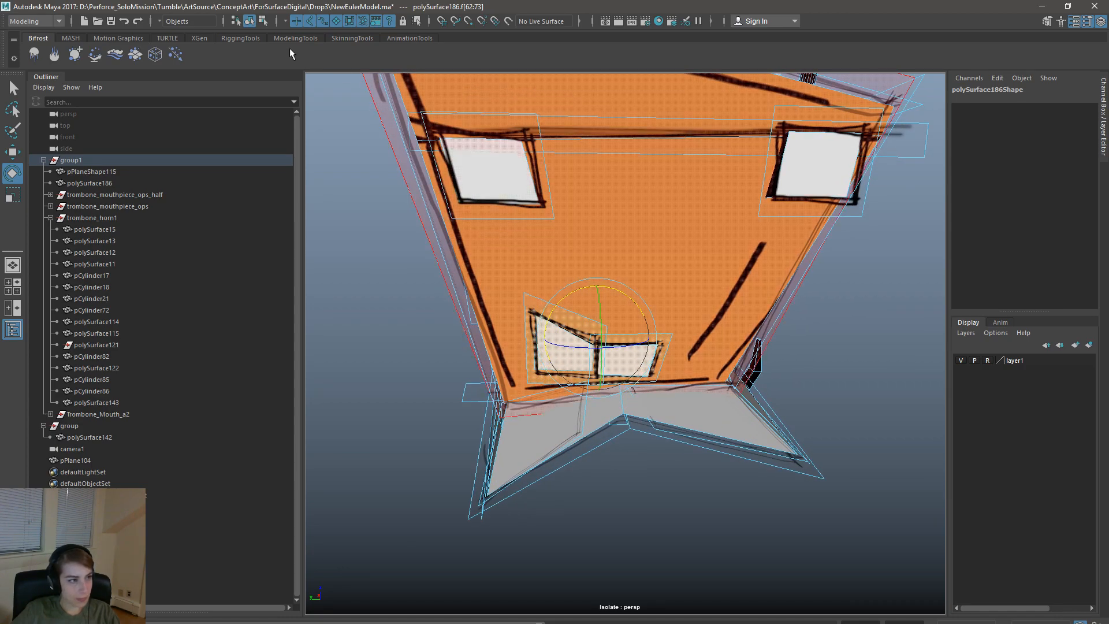
click(263, 21)
ctrl+right_drag(845, 335, 665, 326)
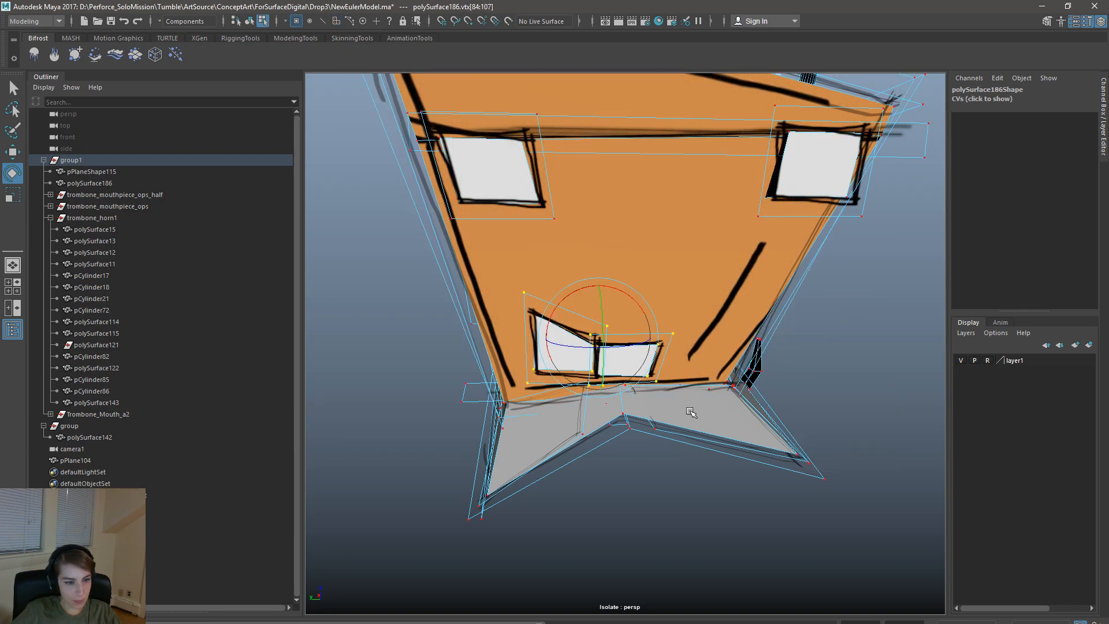
ctrl+drag(627, 474, 722, 321)
key(w)
drag(565, 275, 564, 281)
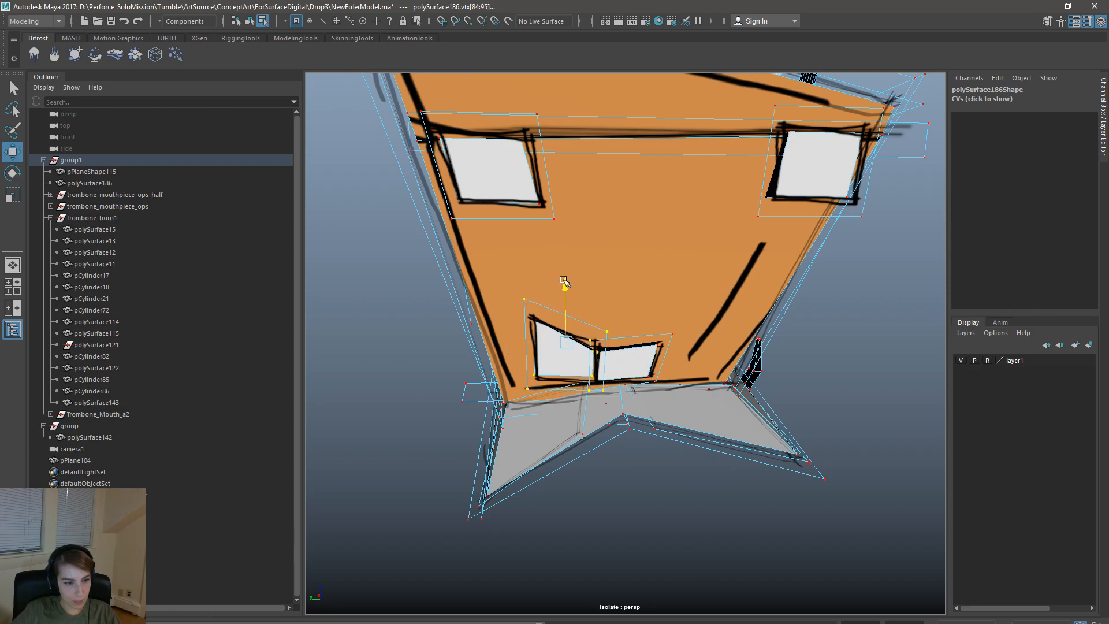
- Return to object selection, deselect the head mesh, and review the adjusted mouth against the whole face
alt+middle_drag(744, 301, 714, 358)
right_drag(599, 422, 652, 352)
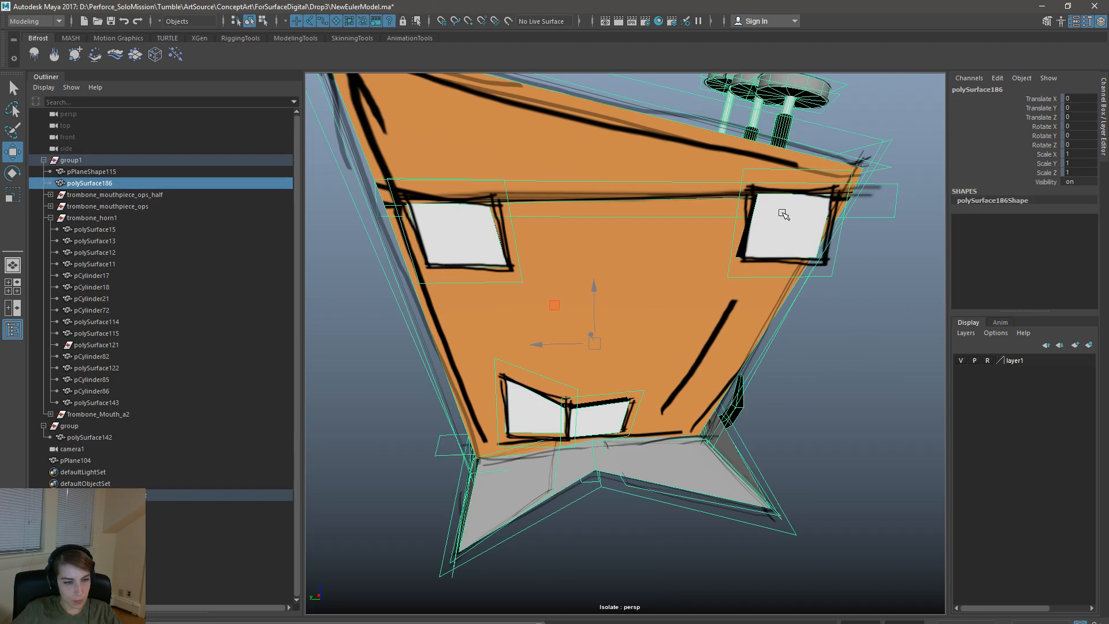
alt+right_drag(919, 452, 680, 389)
click(800, 374)
alt+right_drag(526, 291, 601, 295)
alt+drag(713, 321, 688, 298)
alt+middle_drag(672, 298, 688, 339)
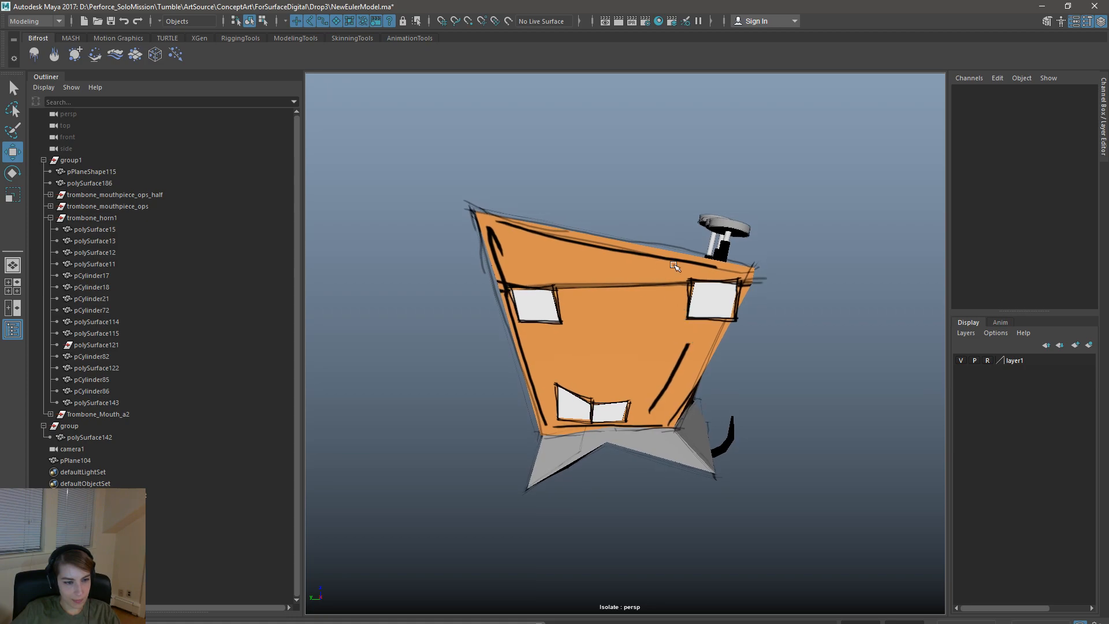
- Select the head mesh, switch to face selection, and select all faces of the right eye
alt+middle_drag(718, 280, 707, 307)
alt+right_drag(707, 307, 763, 339)
alt+drag(762, 339, 884, 350)
drag(811, 341, 807, 340)
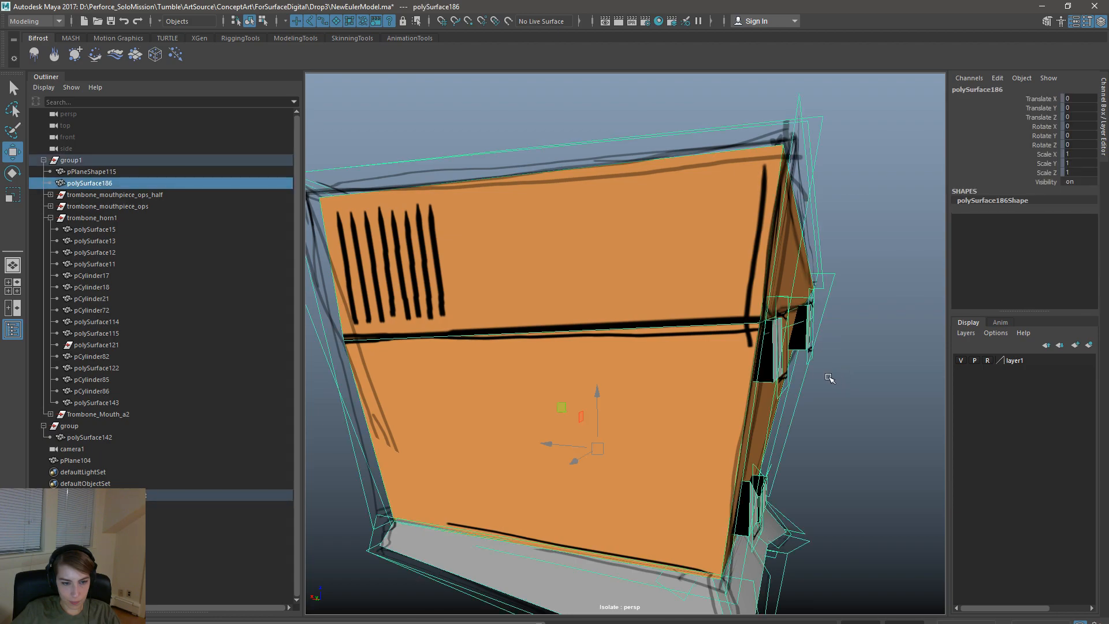
right_drag(806, 325, 805, 354)
double_click(803, 343)
alt+drag(811, 346, 693, 372)
- Convert the right eye's selection to vertices and narrow and shift its lower edge toward the centre of the face
ctrl+right_drag(879, 363, 789, 362)
key(e)
key(r)
mouse_move(692, 355)
mouse_down()
mouse_move(727, 361)
mouse_move(687, 358)
mouse_up()
key(w)
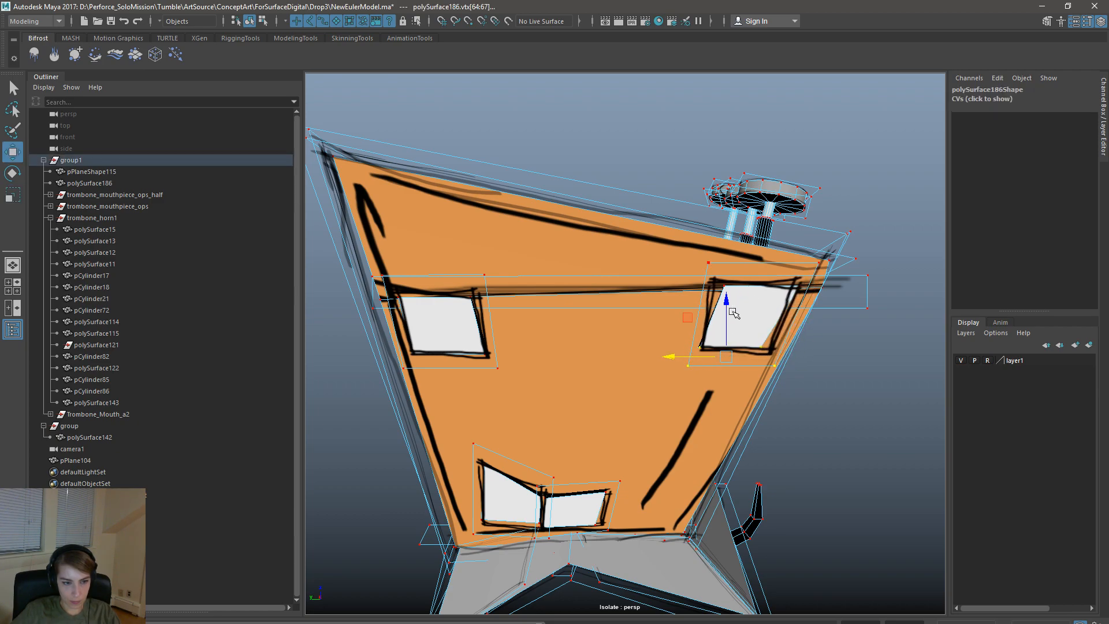
- Tilt and slightly raise the right eye's lower edge, and reselect all of the eye's vertices
key(e)
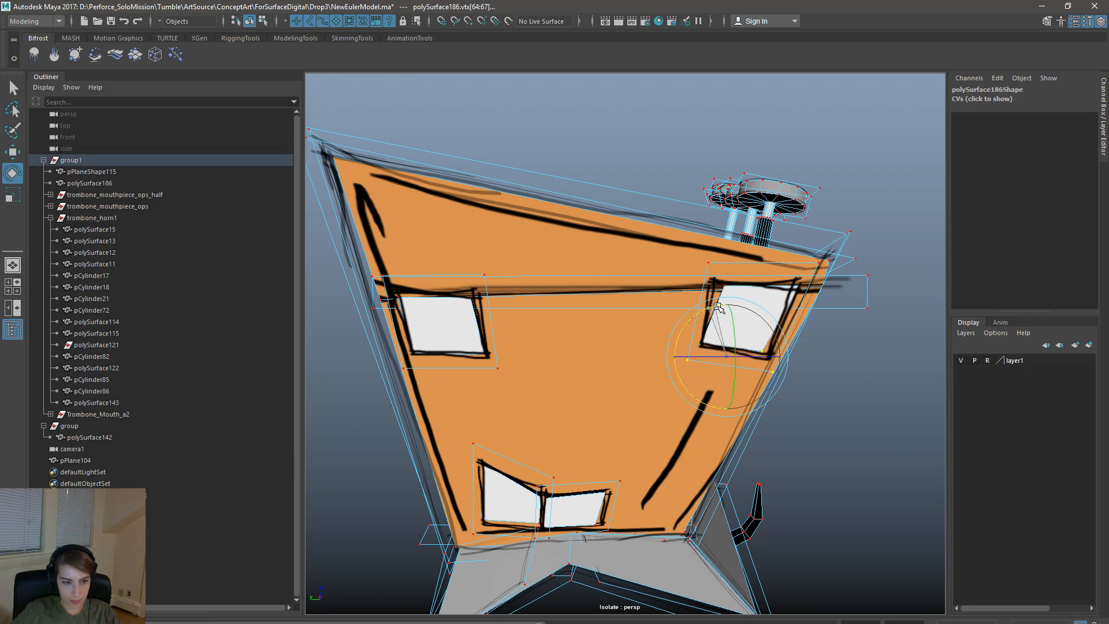
key(w)
drag(726, 304, 725, 297)
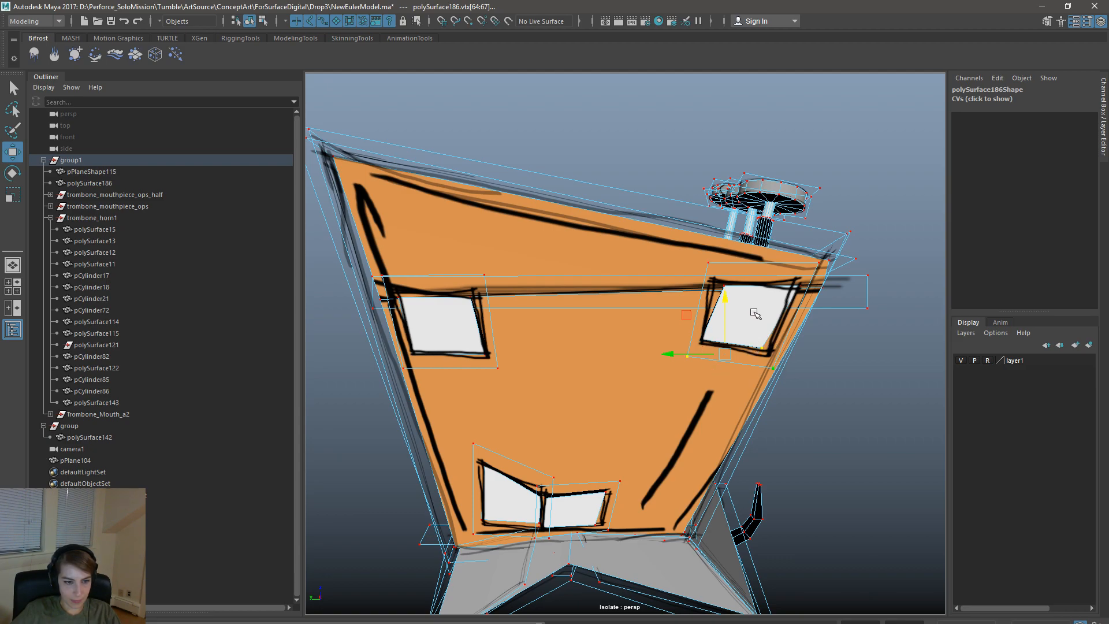
double_click(765, 365)
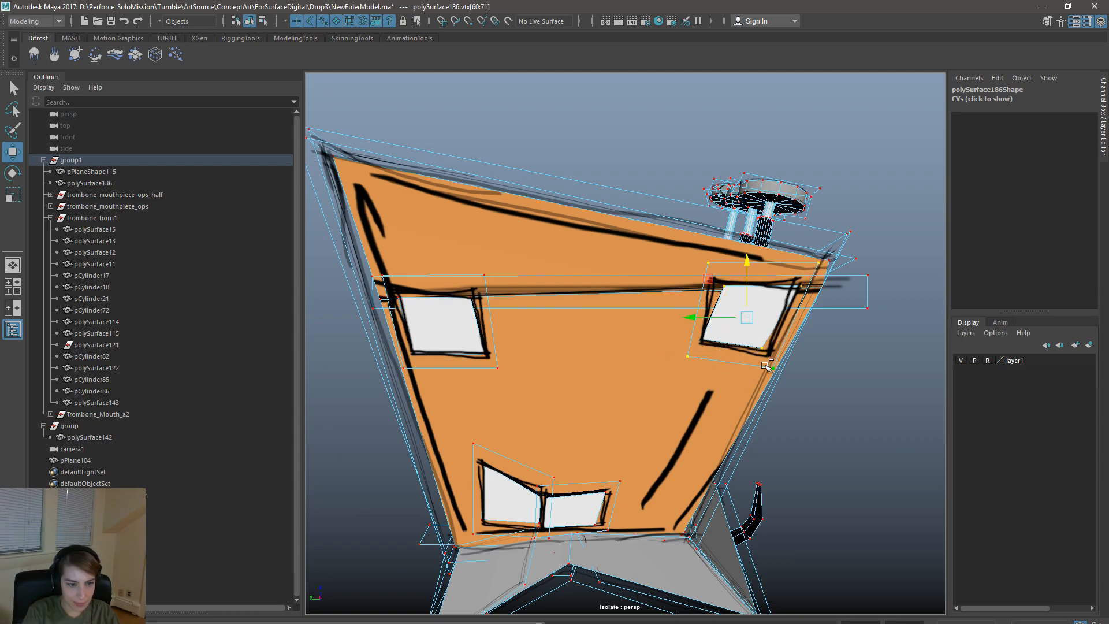
- Select all faces of the left eye and try shifting it sideways toward the centre of the face
ctrl+drag(878, 445, 553, 291)
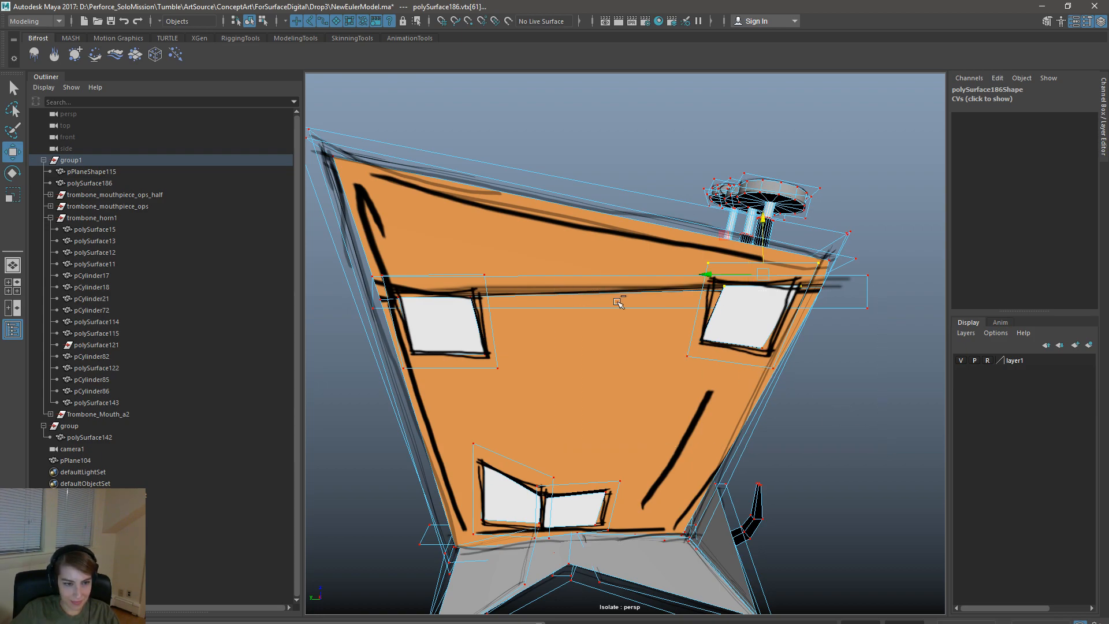
click(716, 284)
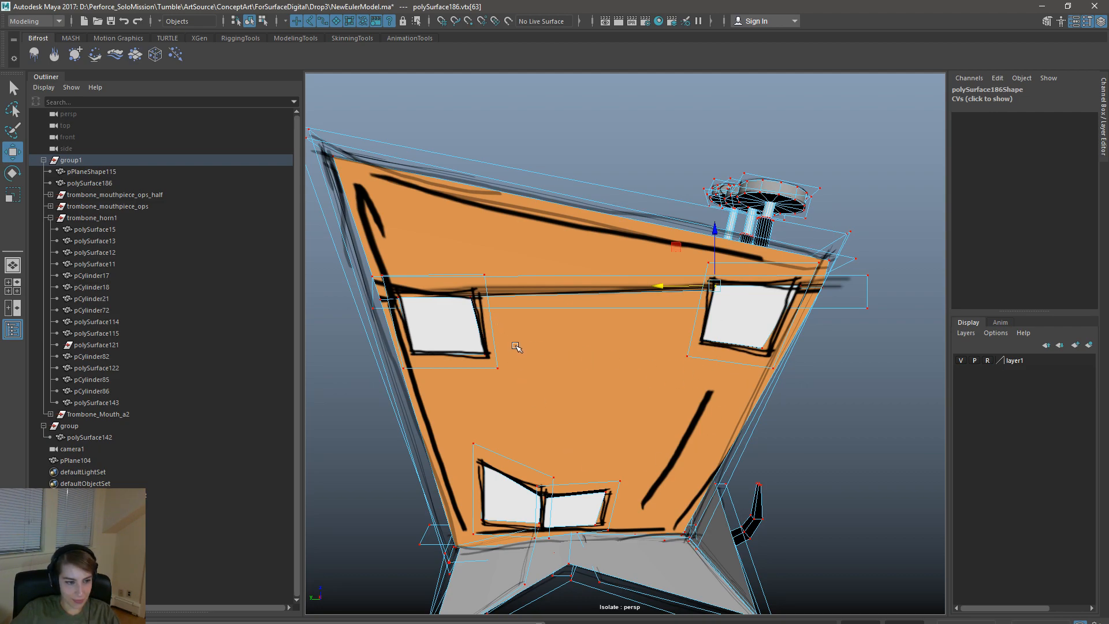
alt+drag(549, 374, 577, 374)
right_drag(507, 321, 507, 355)
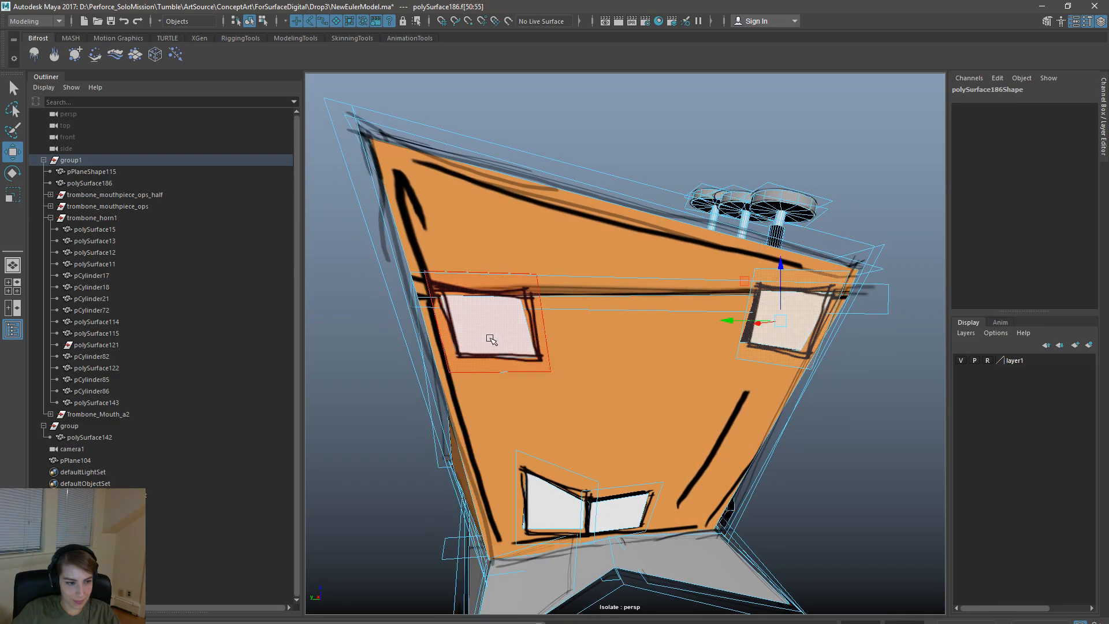
click(489, 337)
mouse_move(697, 369)
alt+mouse_down()
mouse_move(755, 369)
mouse_move(767, 391)
mouse_move(699, 387)
alt+mouse_up()
scroll(717, 367, up, 4)
double_click(683, 369)
shift+click(758, 375)
alt+right_drag(699, 387, 473, 350)
alt+drag(565, 373, 554, 373)
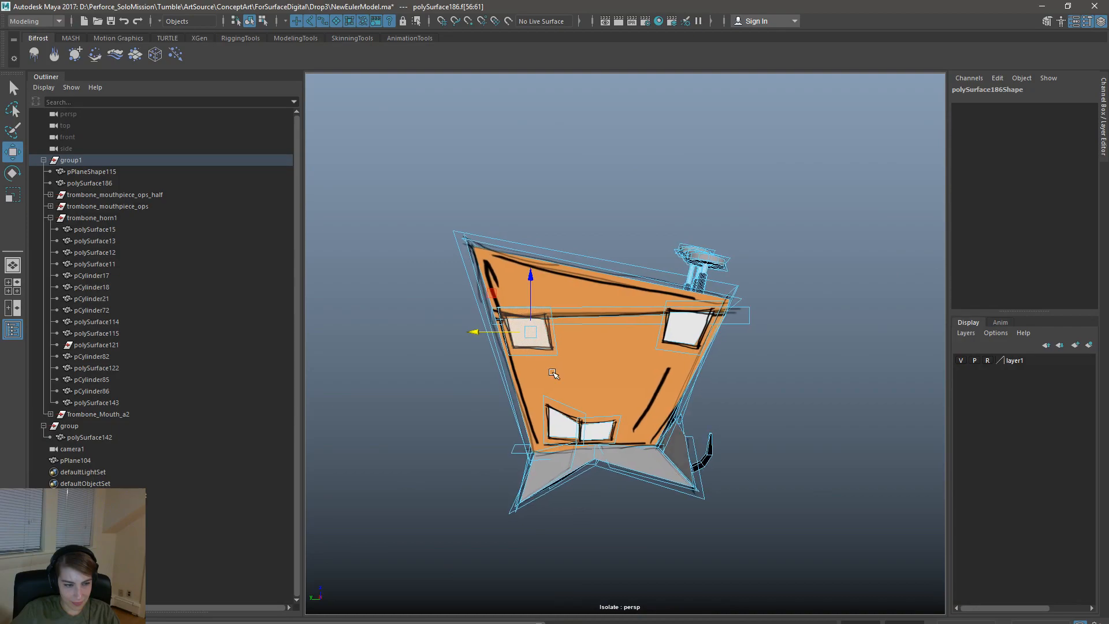
drag(470, 328, 483, 333)
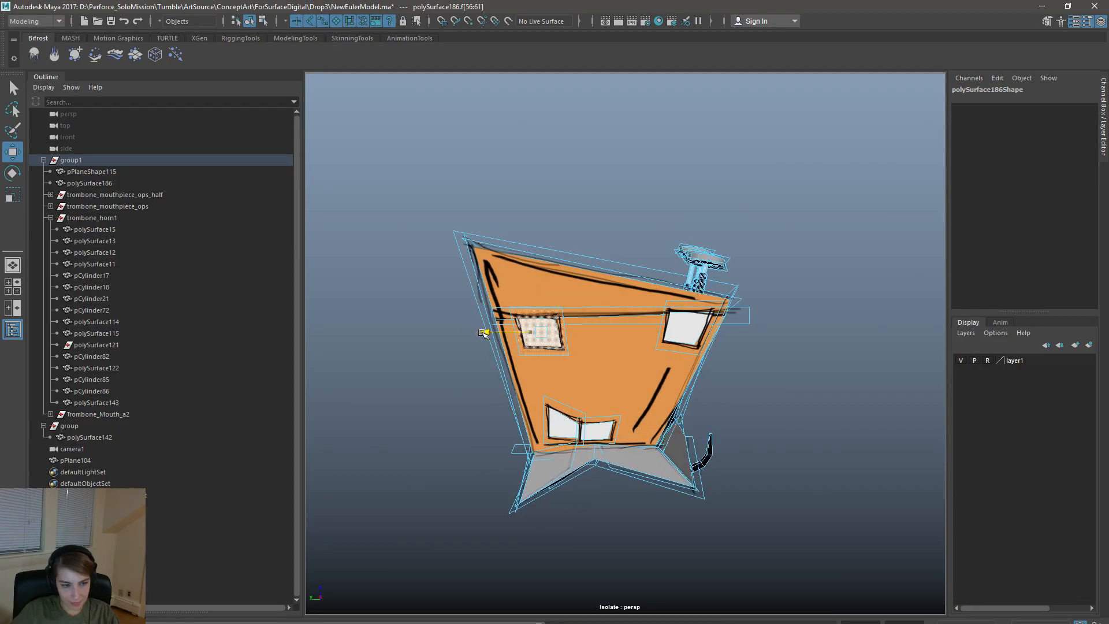
- Try reshaping the left eye's lower edge with its bottom vertices and shifting the whole eye further inward
alt+right_drag(480, 312, 619, 328)
ctrl+drag(338, 221, 546, 317)
drag(442, 356, 529, 352)
key(e)
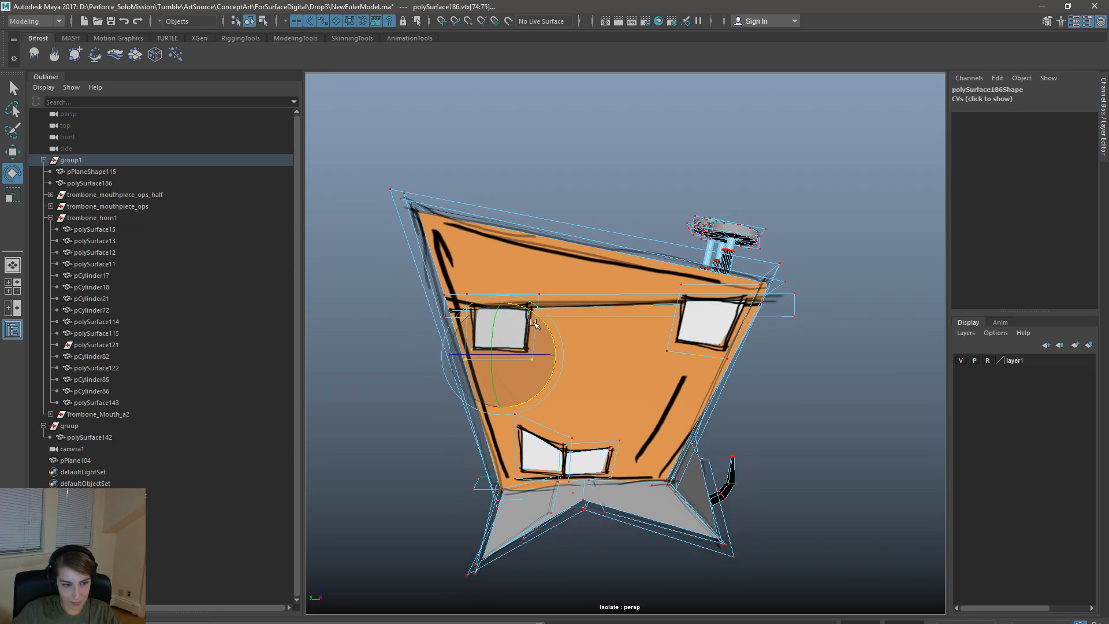
key(w)
mouse_move(456, 355)
mouse_down()
mouse_move(496, 356)
mouse_move(473, 354)
mouse_up()
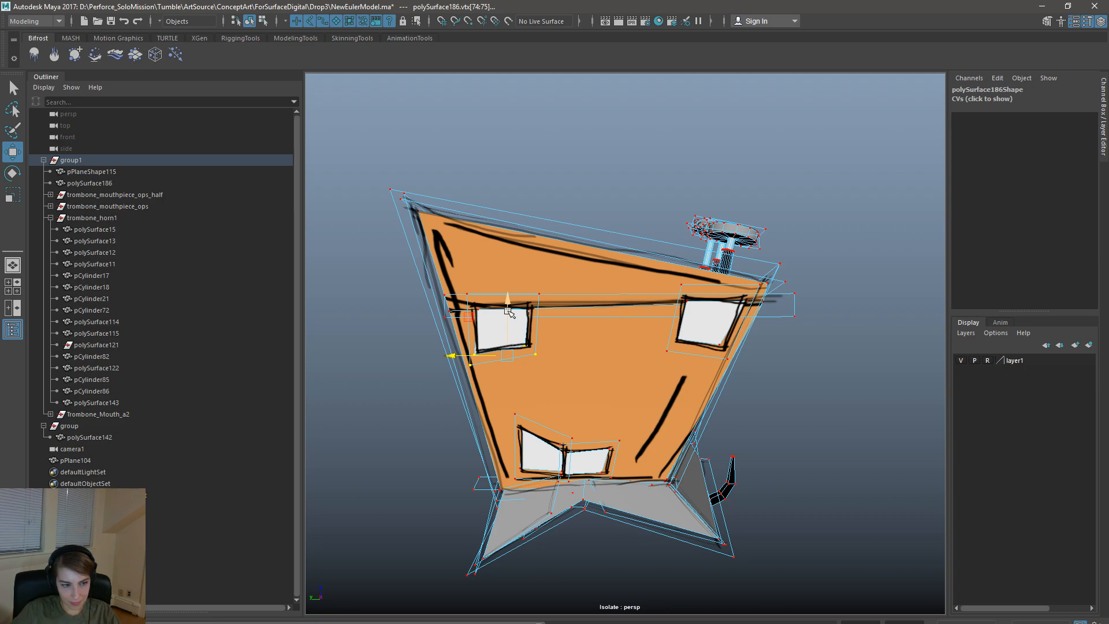
key(shift+period)
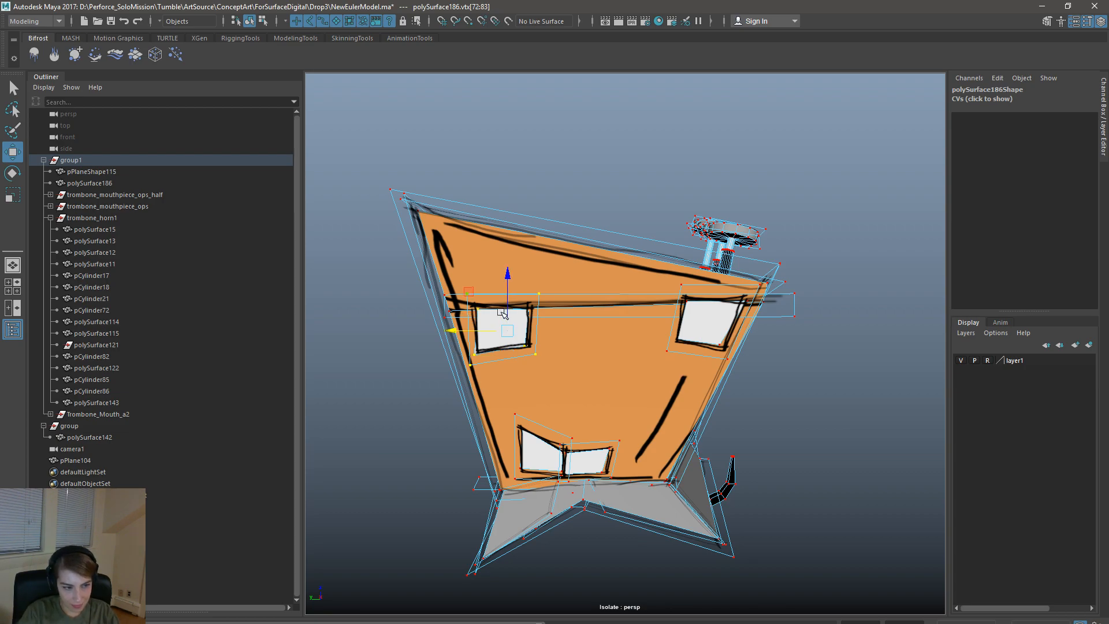
drag(454, 331, 461, 331)
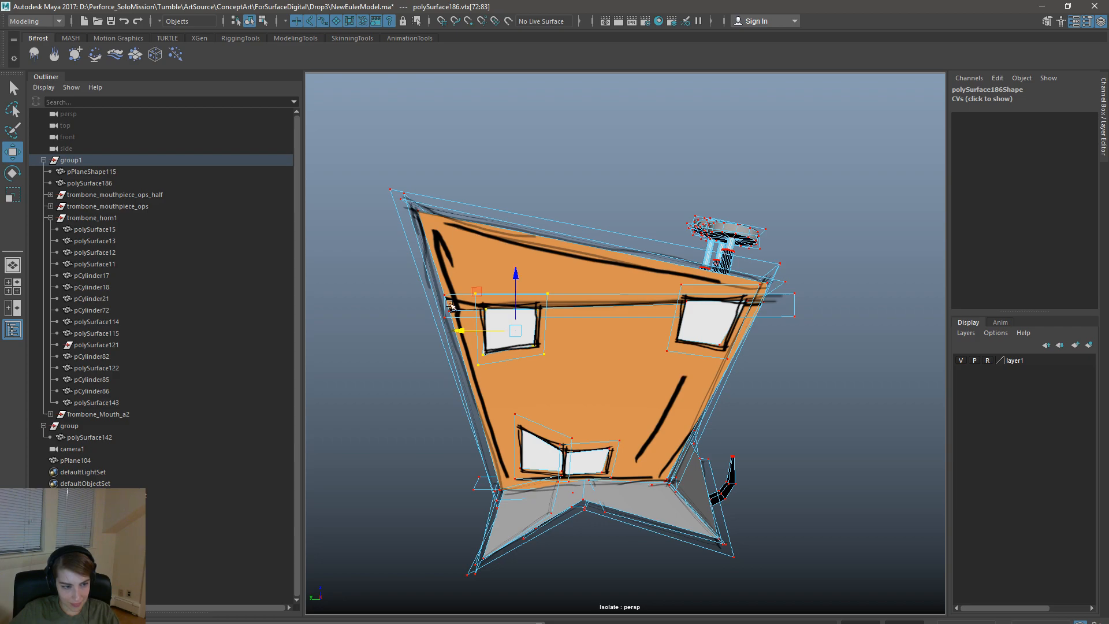
- Return to object selection, deselect the head, and turn off the isolated view to show the whole robot
click(263, 20)
click(249, 21)
click(670, 140)
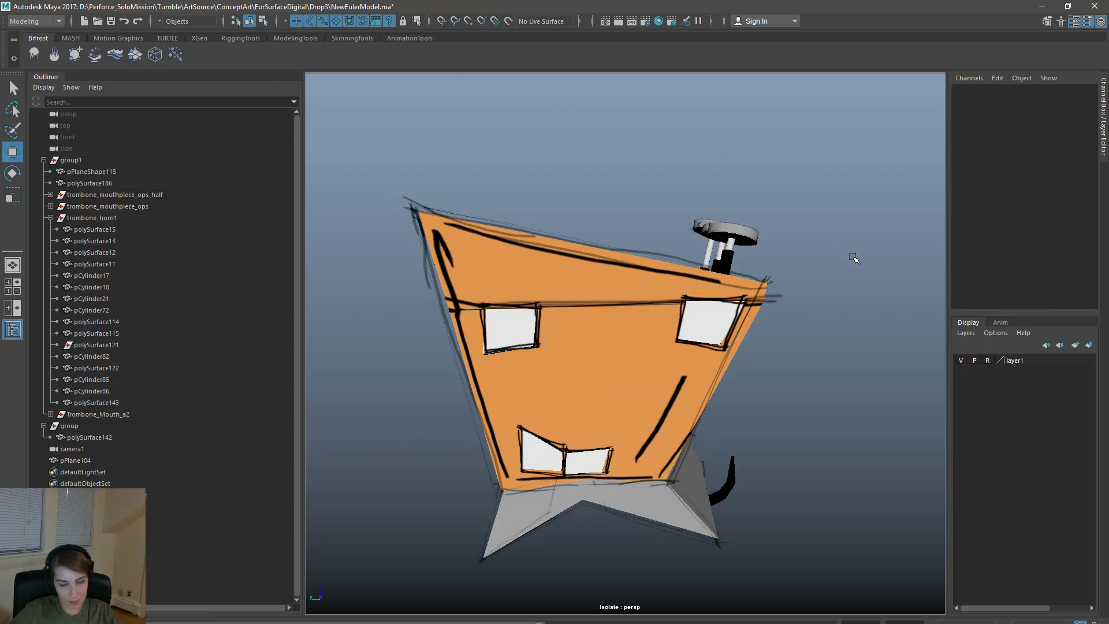
alt+right_drag(854, 258, 784, 275)
alt+drag(784, 275, 710, 268)
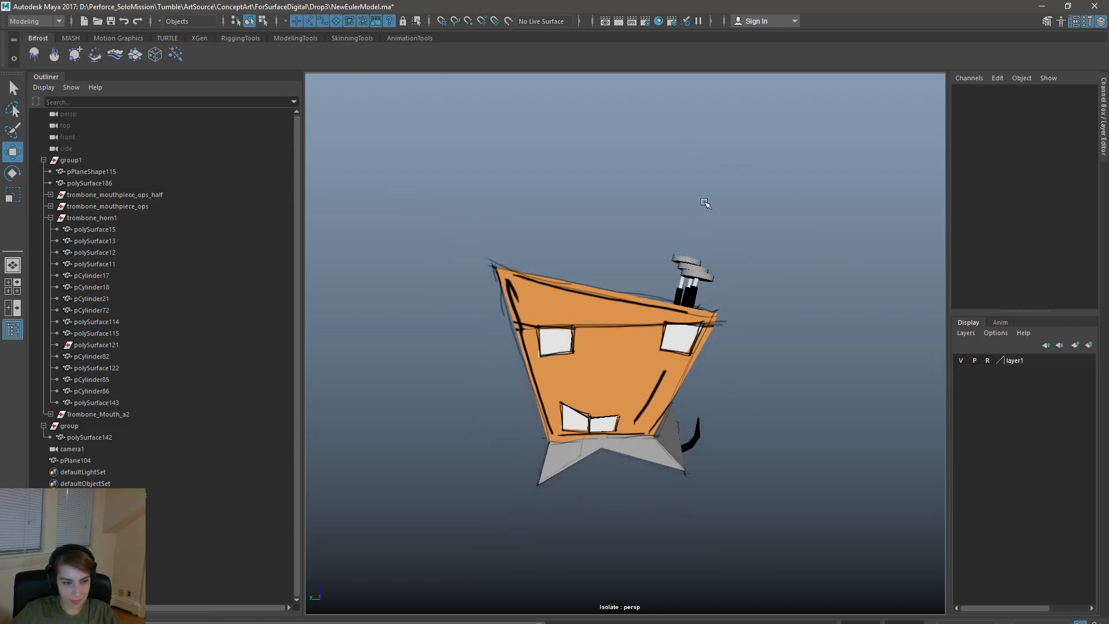
key(space)
click(714, 178)
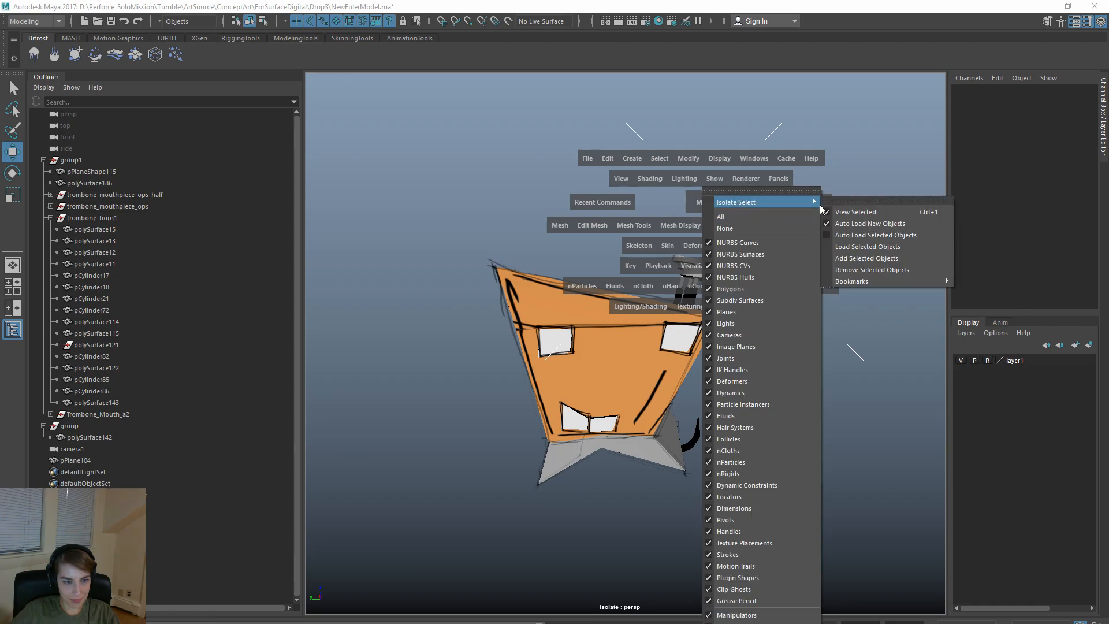
click(863, 213)
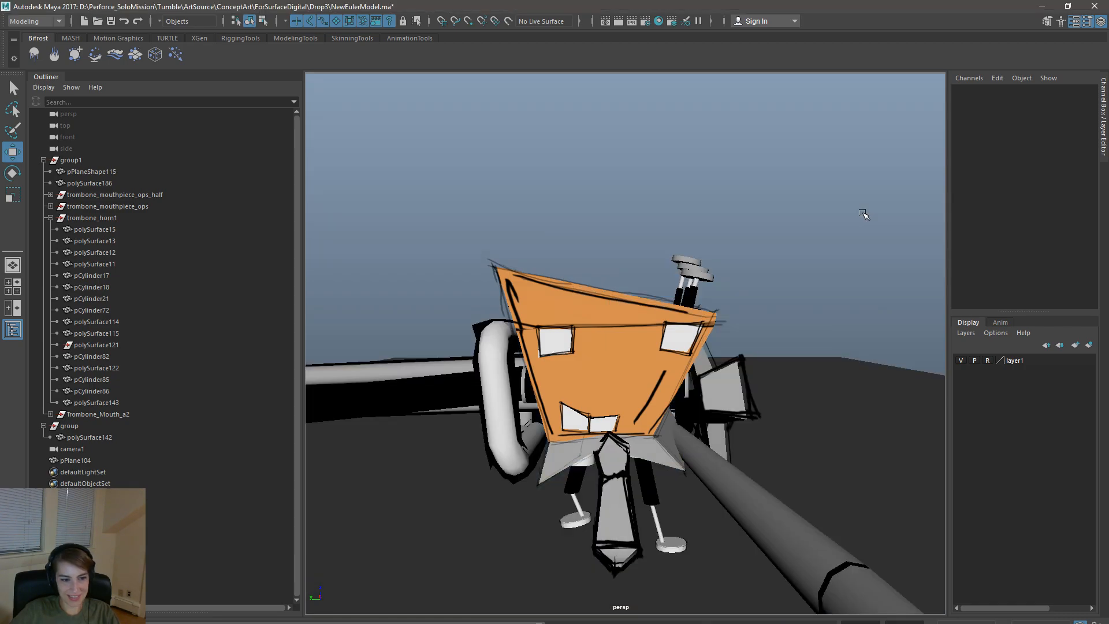
- Undo the isolation change and all left eye edits, back to the selection of the right eye's vertices
key(ctrl+z)
key(ctrl+z)
key(ctrl+z)
key(ctrl+z)
key(ctrl+z)
key(ctrl+z)
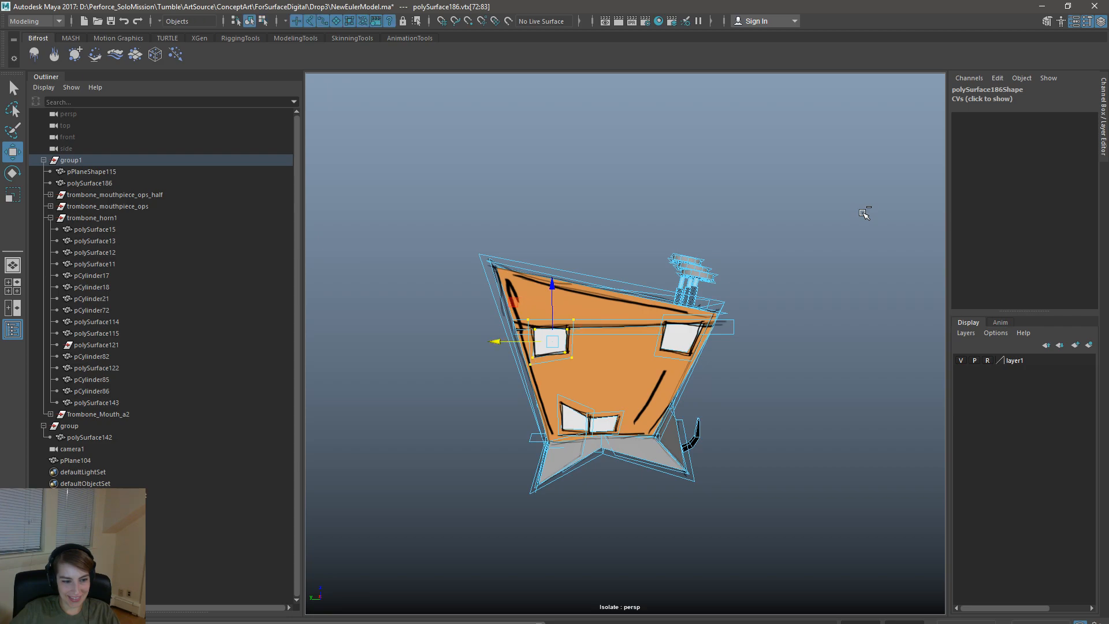
key(ctrl+z)
key(ctrl+z)
key(ctrl+z)
key(ctrl+z)
key(ctrl+z)
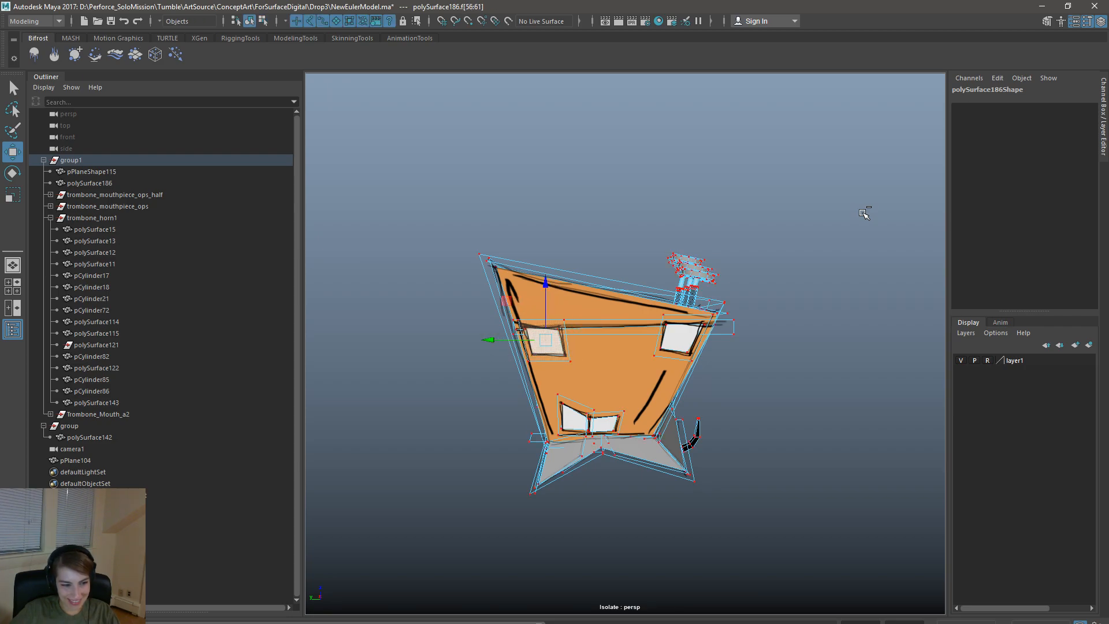
key(ctrl+z)
key(ctrl+z)
key(ctrl+z)
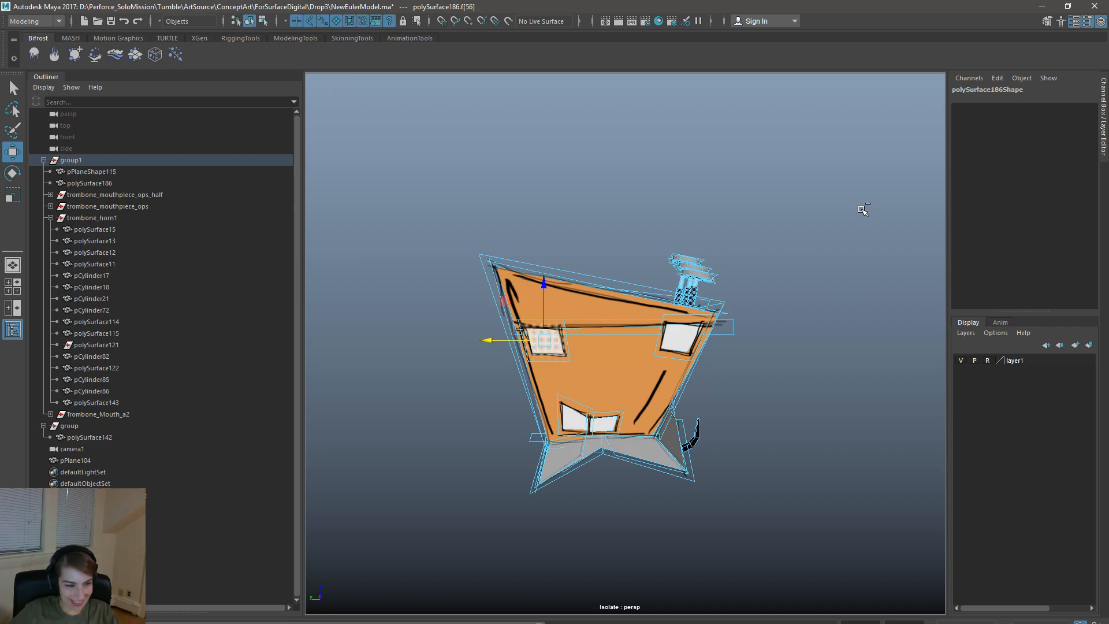
key(ctrl+z)
key(ctrl+z)
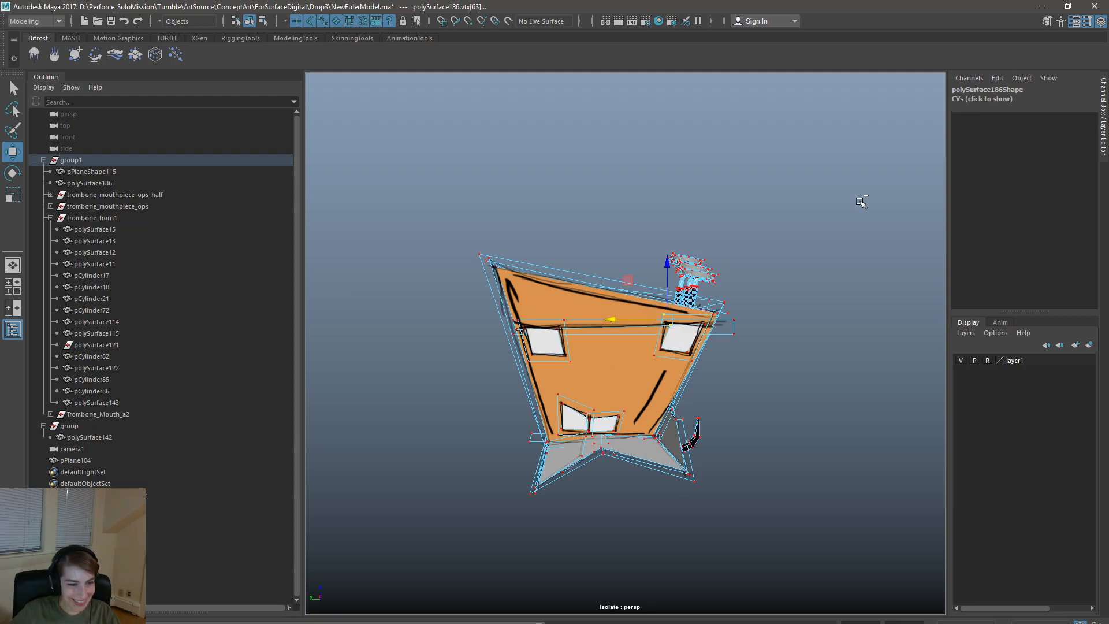
key(ctrl+z)
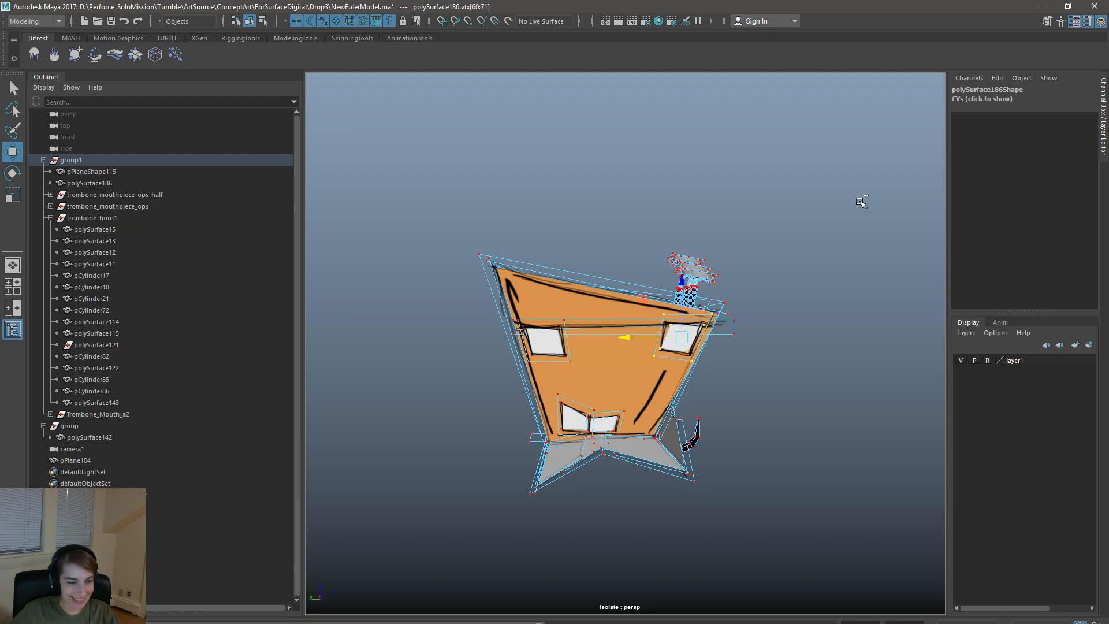
- Try shifting the right eye's vertices outward and rotating them slightly
middle_drag(624, 336, 633, 338)
key(e)
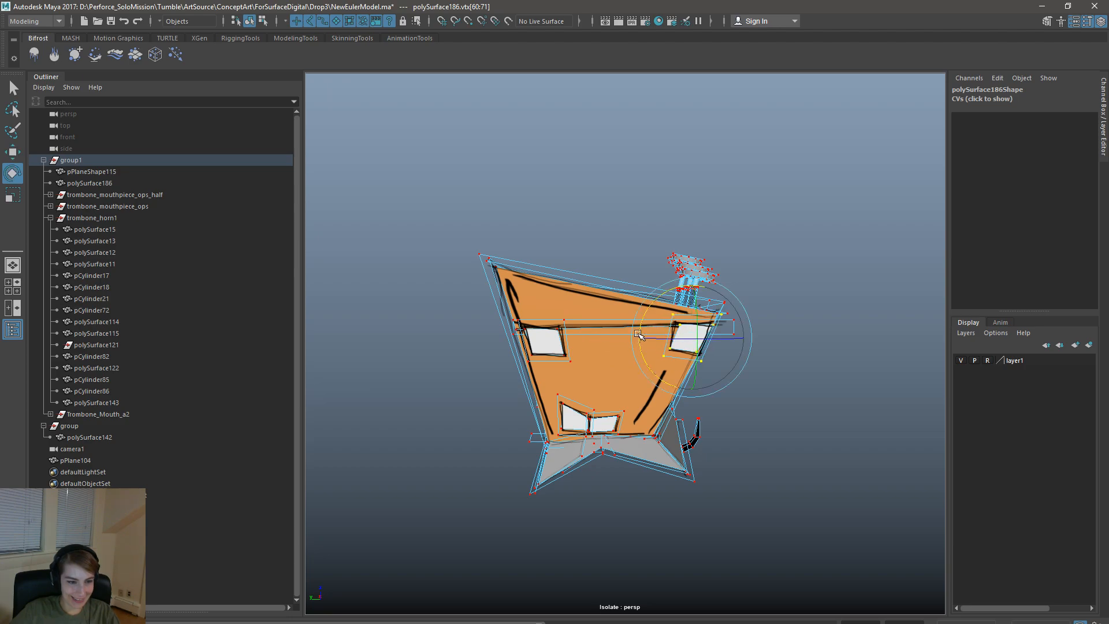
drag(660, 295, 661, 301)
key(w)
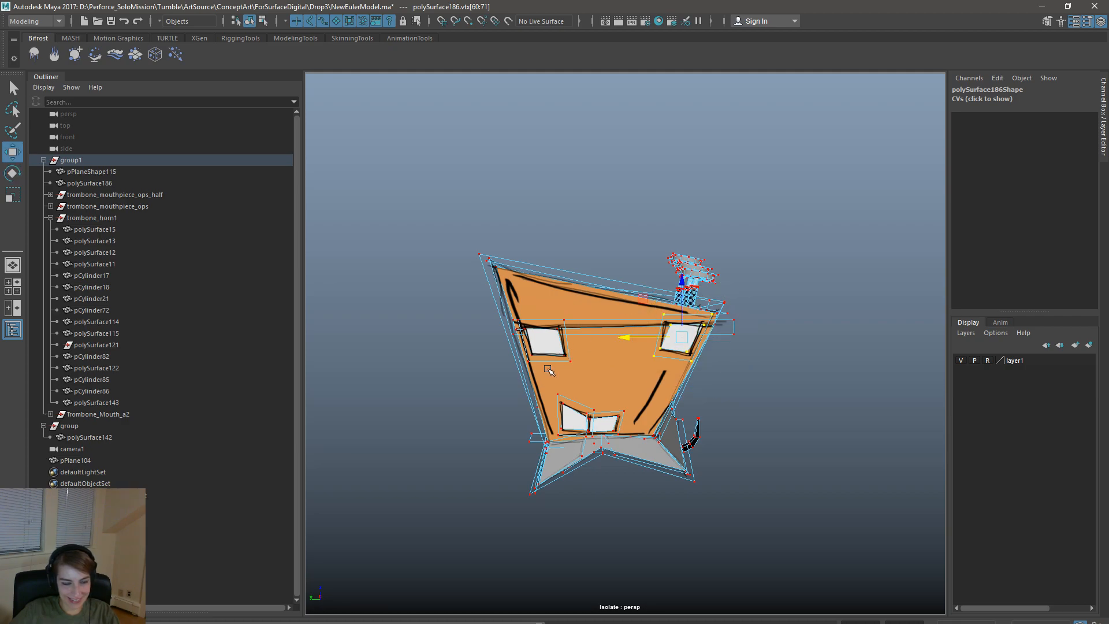
- Select all faces of the left eye and shift it sideways toward the centre of the face
alt+middle_drag(549, 368, 708, 396)
alt+right_drag(593, 357, 769, 418)
alt+drag(734, 398, 825, 394)
right_drag(830, 364, 827, 396)
alt+drag(613, 340, 515, 332)
alt+right_drag(514, 332, 784, 425)
alt+drag(784, 426, 783, 250)
click(780, 193)
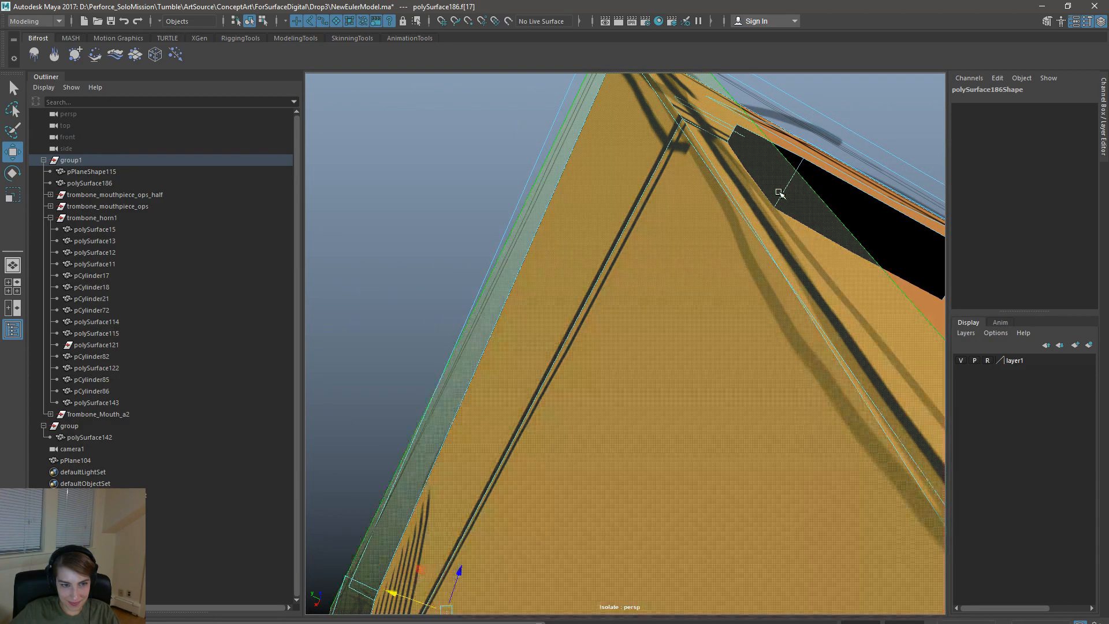
double_click(818, 180)
alt+drag(818, 180, 802, 331)
shift+click(872, 297)
alt+right_drag(872, 298, 556, 363)
scroll(564, 407, up, 2)
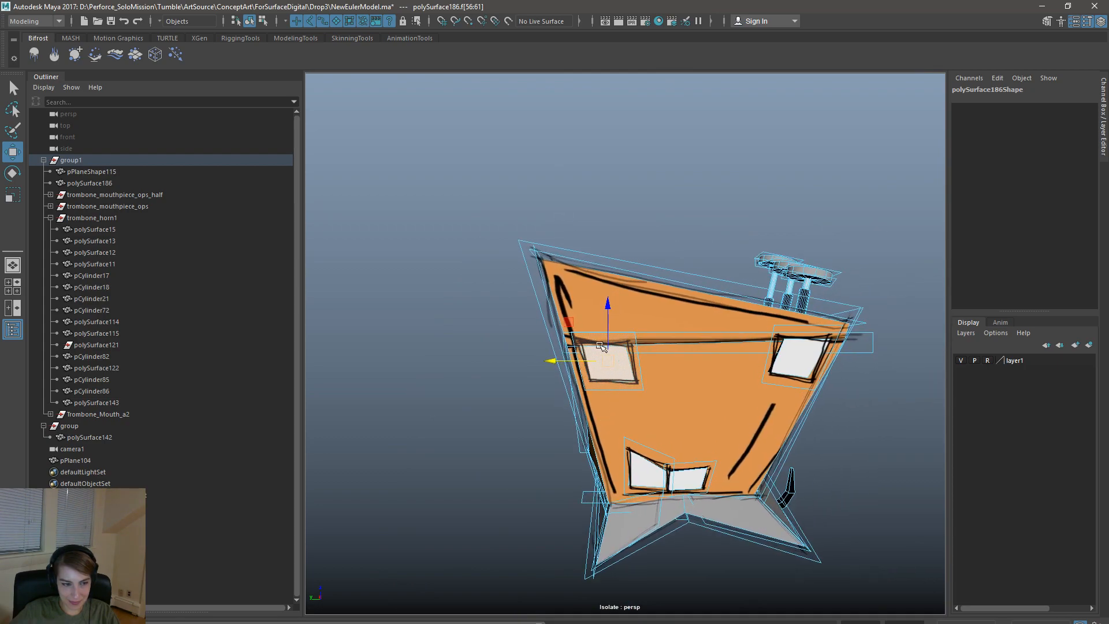
drag(565, 361, 576, 361)
- Convert the left eye's selection to vertices, keep only the bottom ones and shift them outward
right_drag(722, 359, 703, 360)
ctrl+drag(709, 357, 384, 215)
drag(572, 386, 556, 386)
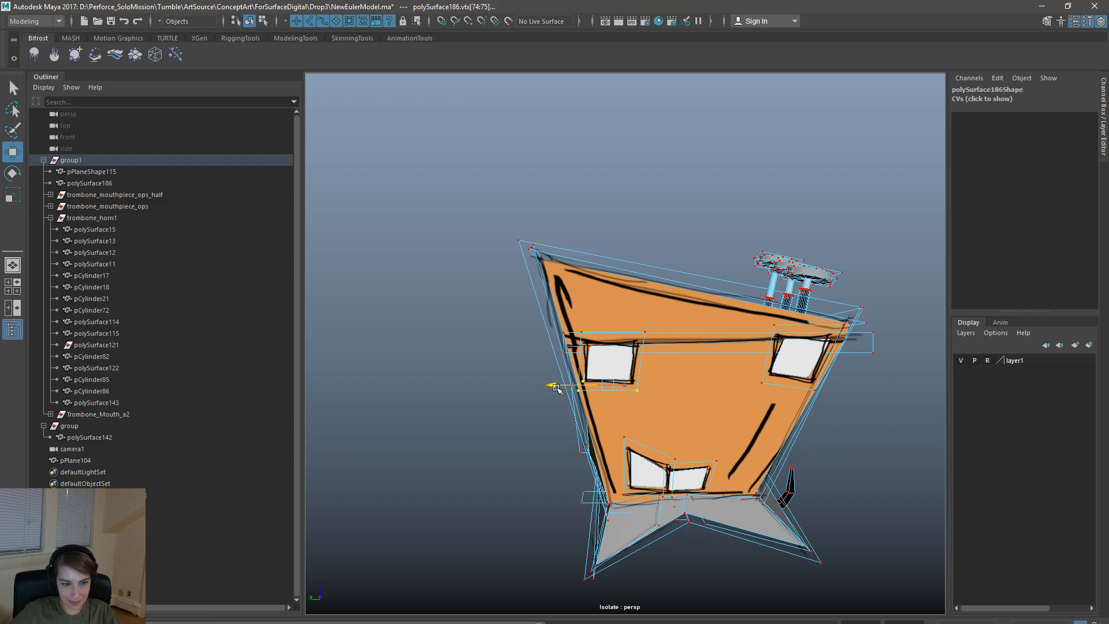
- Return to object selection, deselect the head, and turn off the isolated view to show the whole robot
click(262, 20)
click(249, 21)
click(502, 196)
alt+right_drag(682, 321, 583, 219)
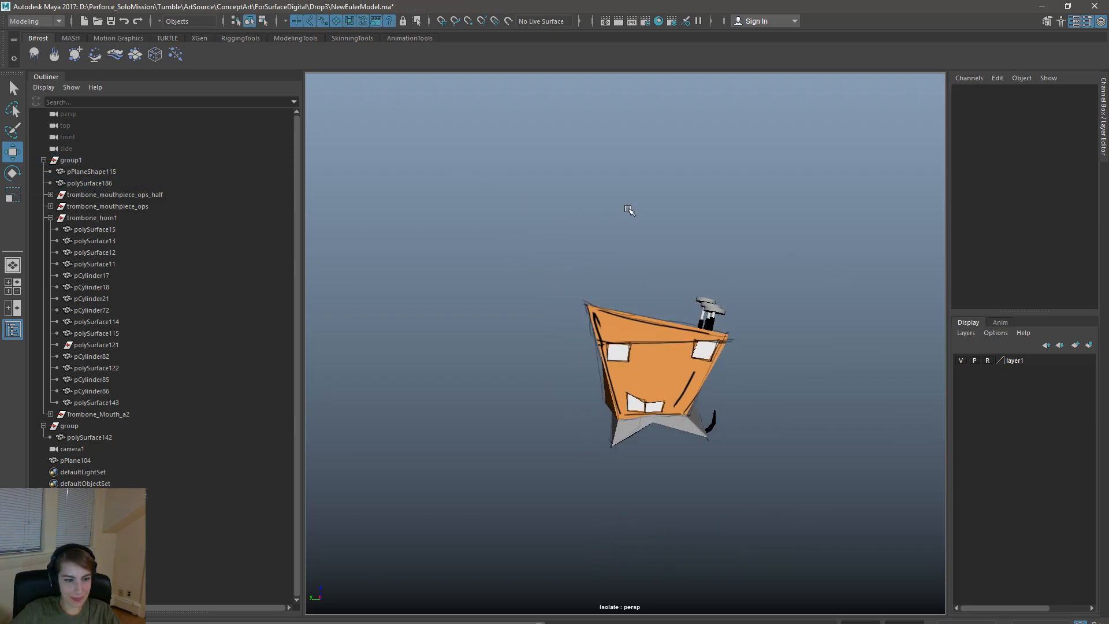
key(space)
click(638, 185)
mouse_move(723, 209)
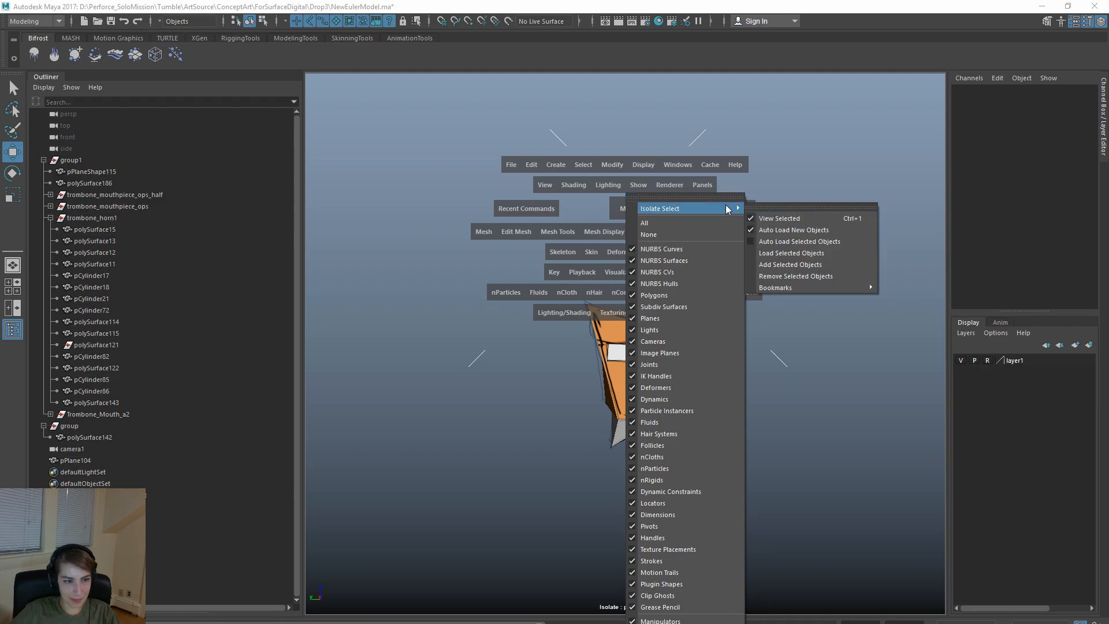
click(800, 218)
alt+drag(793, 249, 784, 254)
alt+right_drag(593, 289, 670, 381)
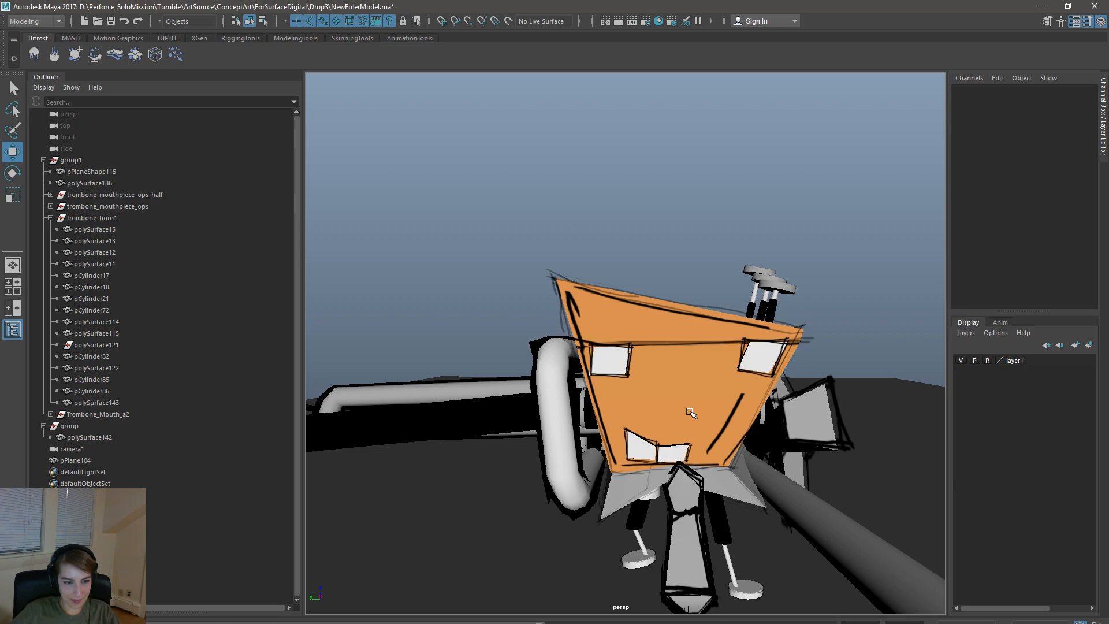
- Select the faces of the mouth on the head mesh, working around its hidden sides
click(665, 449)
scroll(663, 439, up, 6)
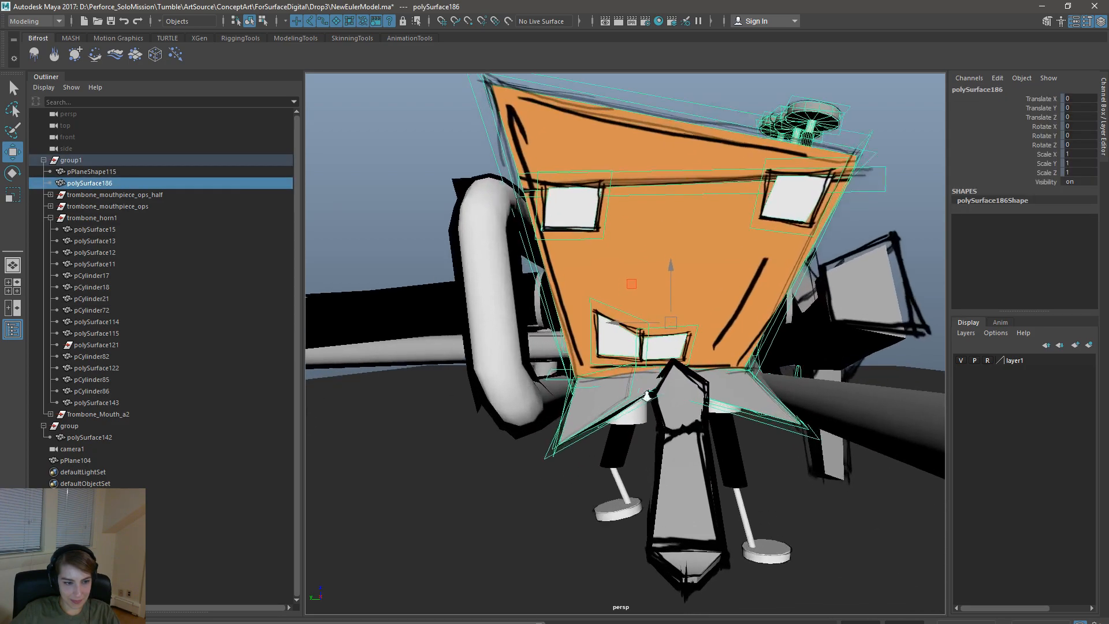
alt+drag(661, 406, 597, 377)
right_drag(597, 376, 597, 393)
click(642, 373)
alt+drag(645, 368, 559, 374)
shift+click(536, 361)
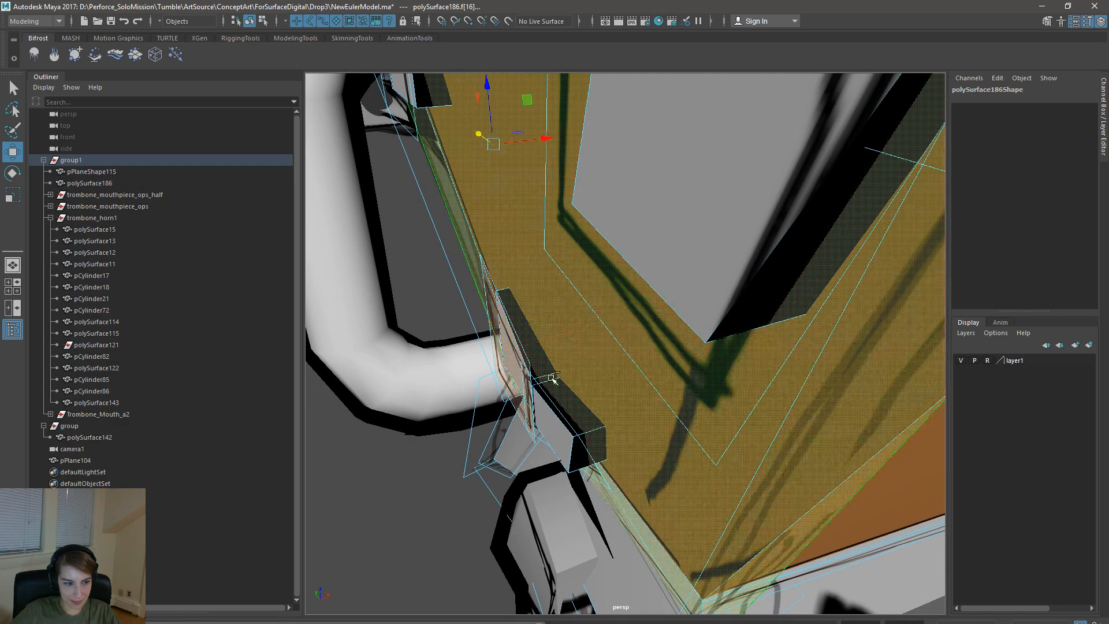
click(549, 404)
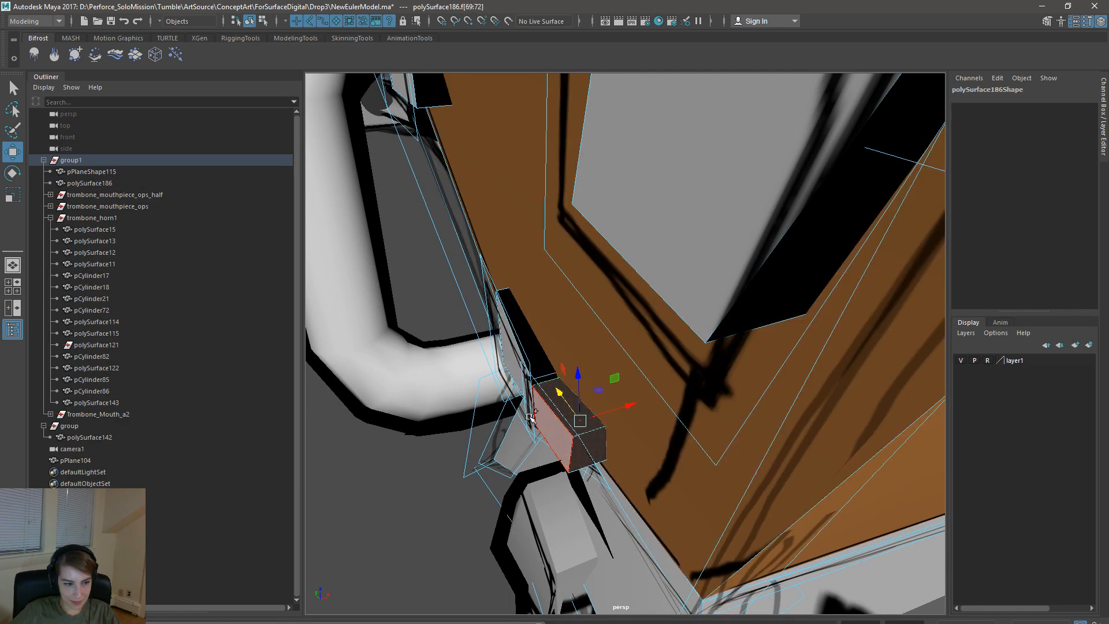
shift+click(548, 363)
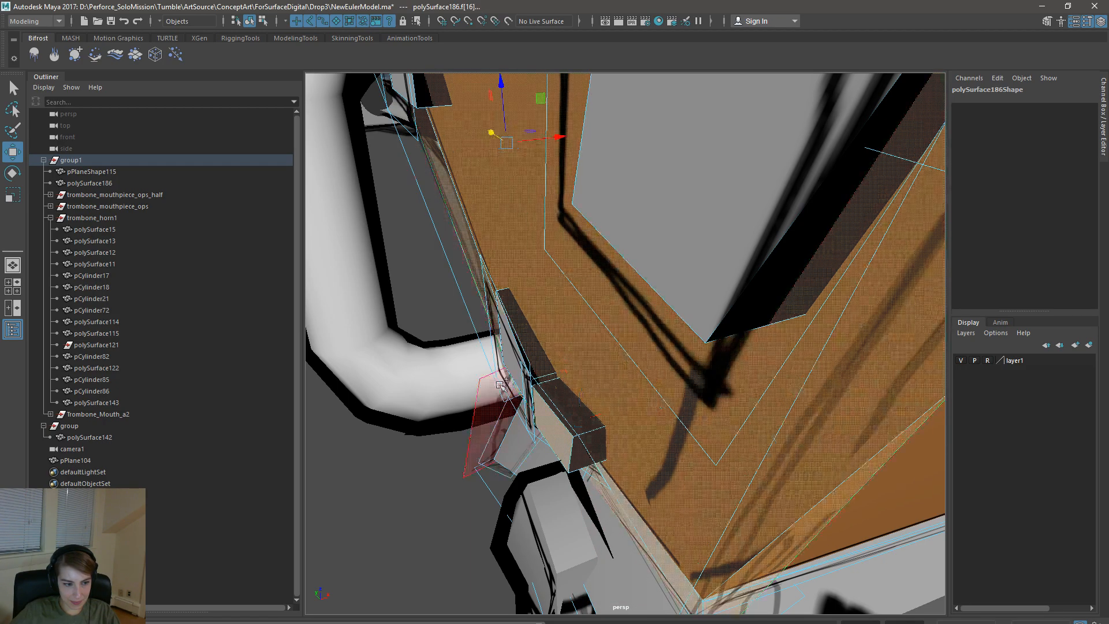
alt+right_drag(451, 359, 508, 435)
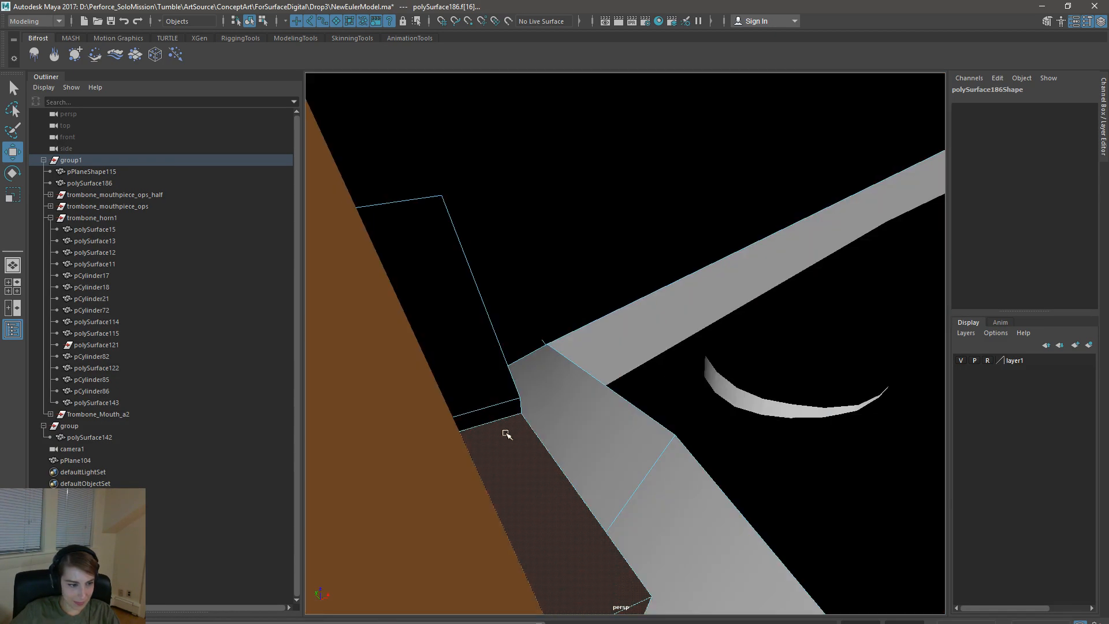
shift+click(493, 346)
scroll(493, 346, down, 10)
alt+drag(589, 341, 728, 302)
shift+click(710, 290)
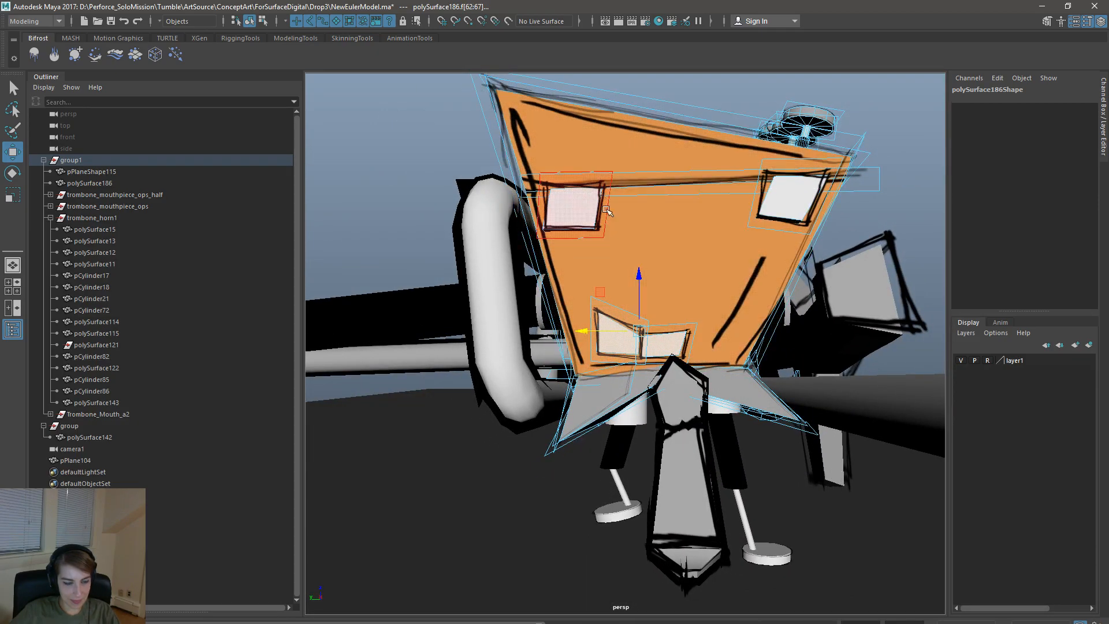
- Try raising the selected mouth faces on the head, and undo the last move
drag(639, 275, 634, 236)
drag(661, 277, 636, 182)
key(ctrl+z)
- Add the other mouth piece to the selection, reposition the whole mouth and rotate it clockwise into a tilted pose
shift+double_click(692, 327)
alt+right_drag(692, 327, 568, 339)
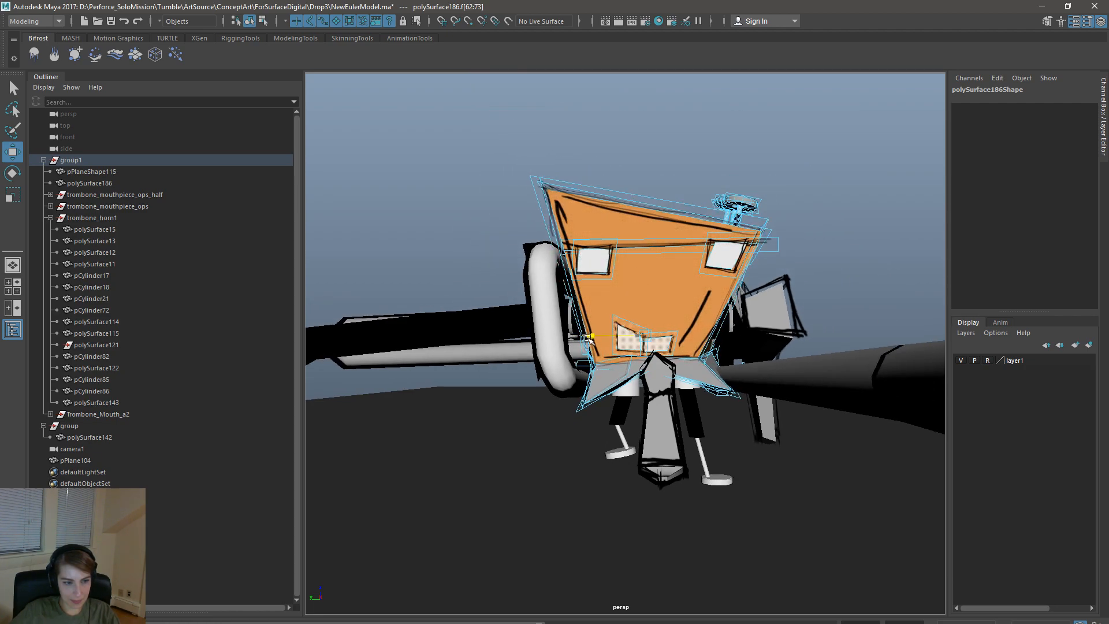
drag(641, 279, 641, 282)
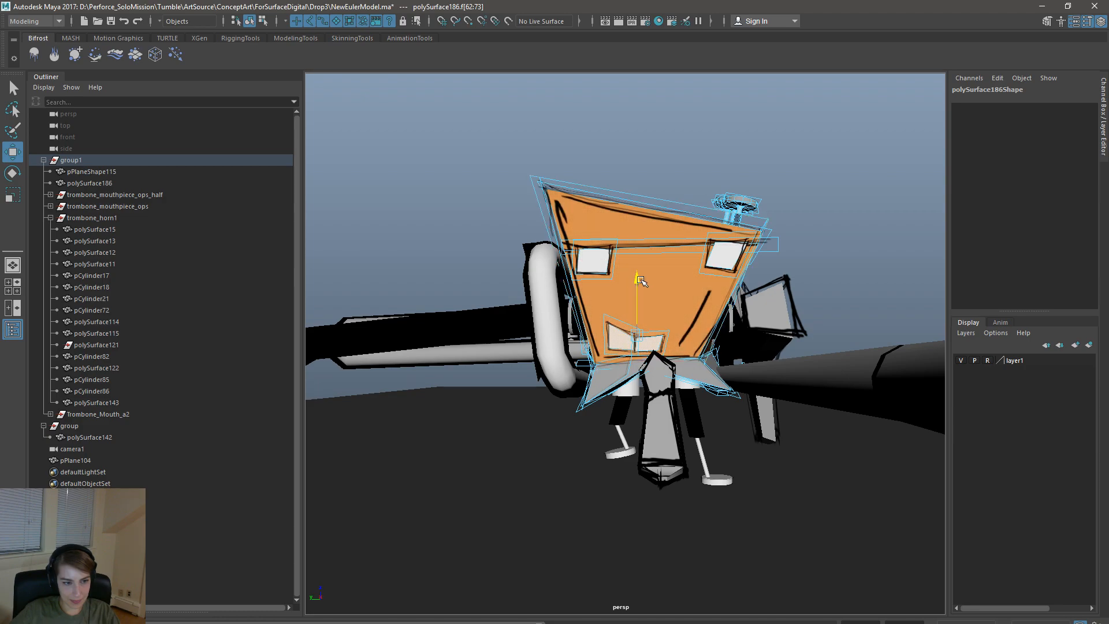
key(e)
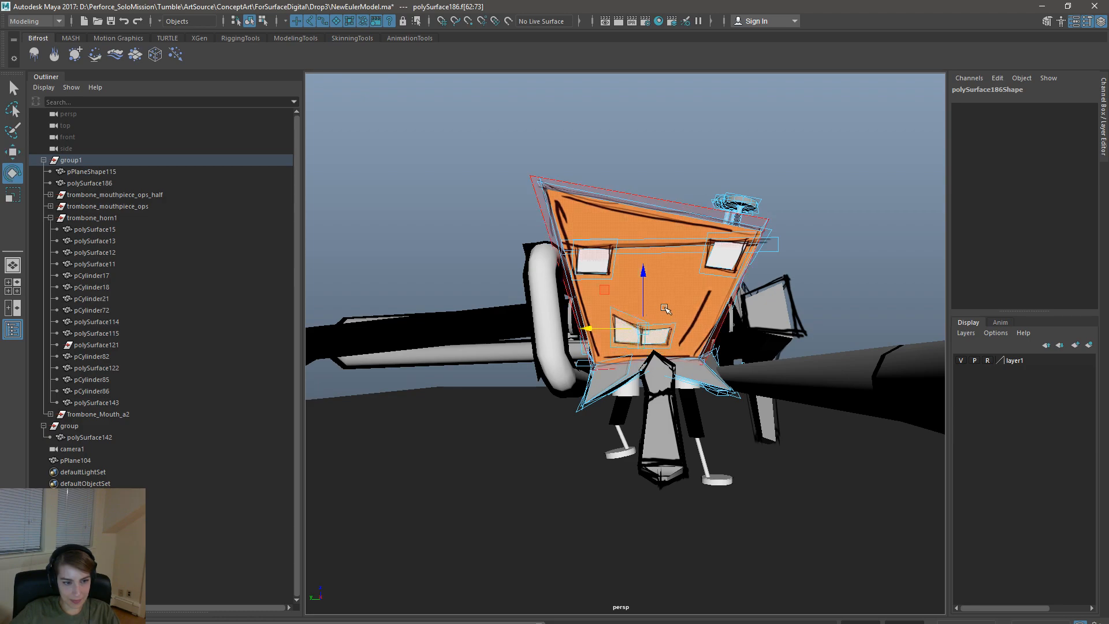
drag(689, 315, 692, 347)
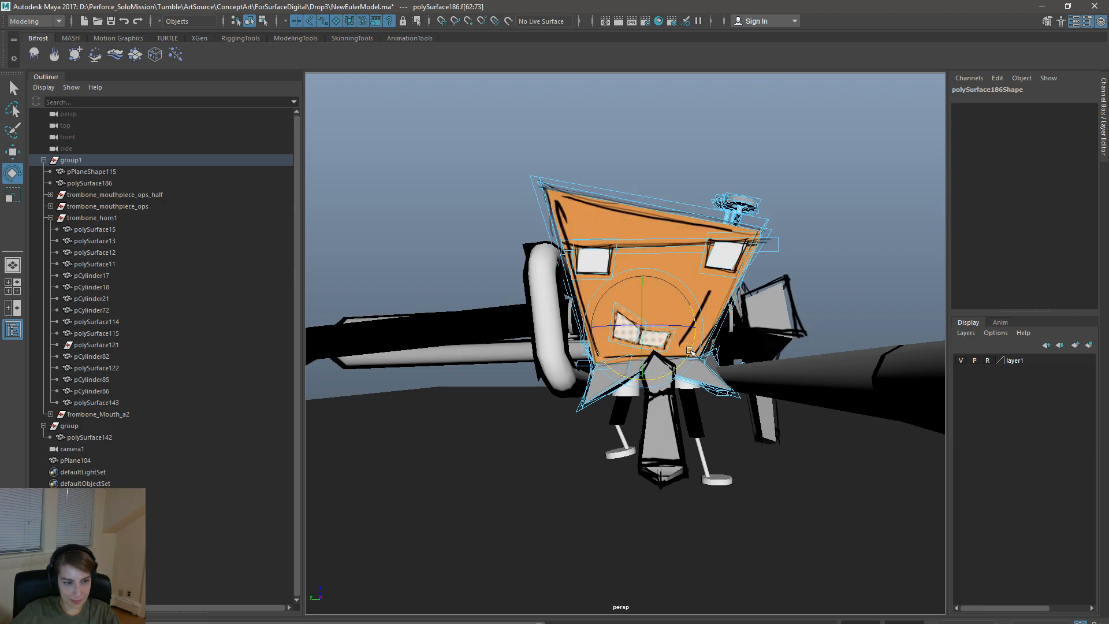
key(w)
drag(645, 284, 647, 281)
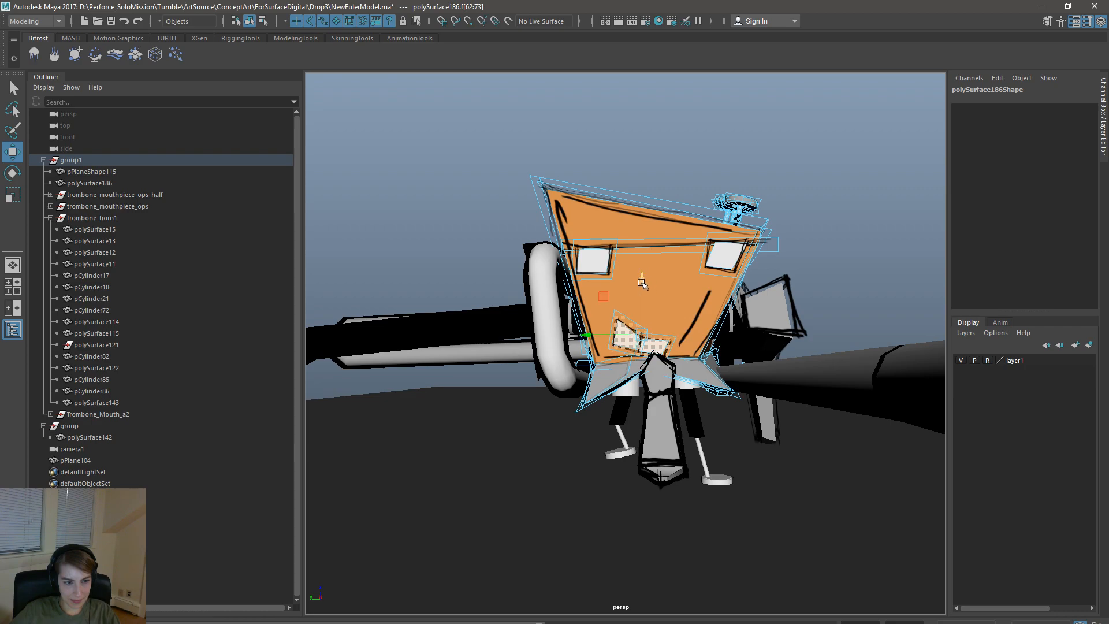
drag(586, 334, 586, 331)
- Return from component to object selection and deselect the head
click(262, 21)
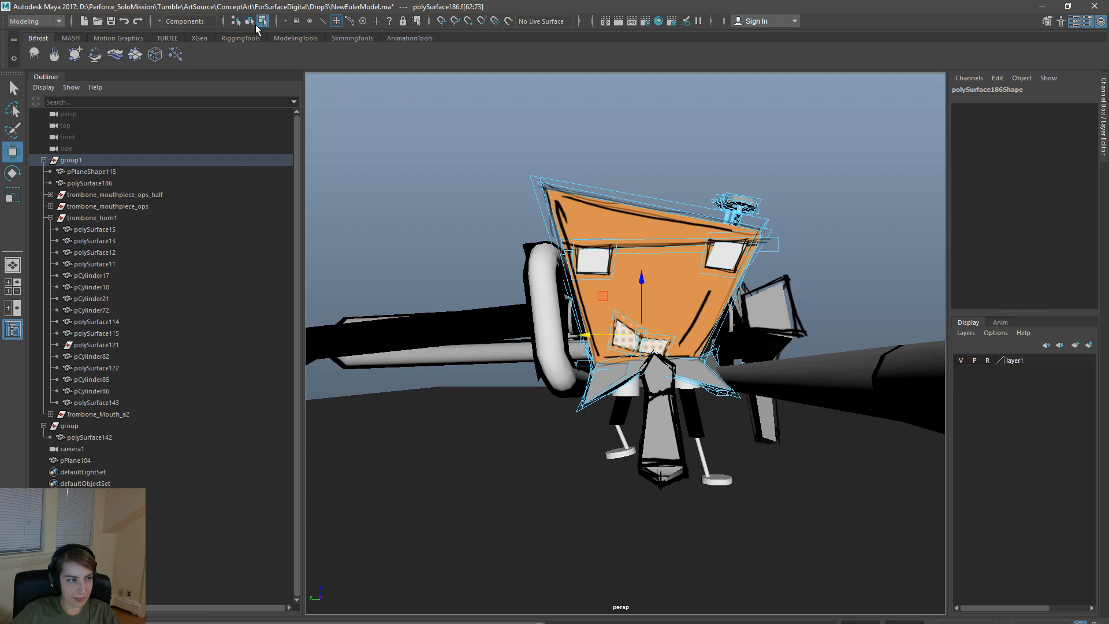
click(400, 148)
right_drag(624, 253, 693, 242)
click(884, 259)
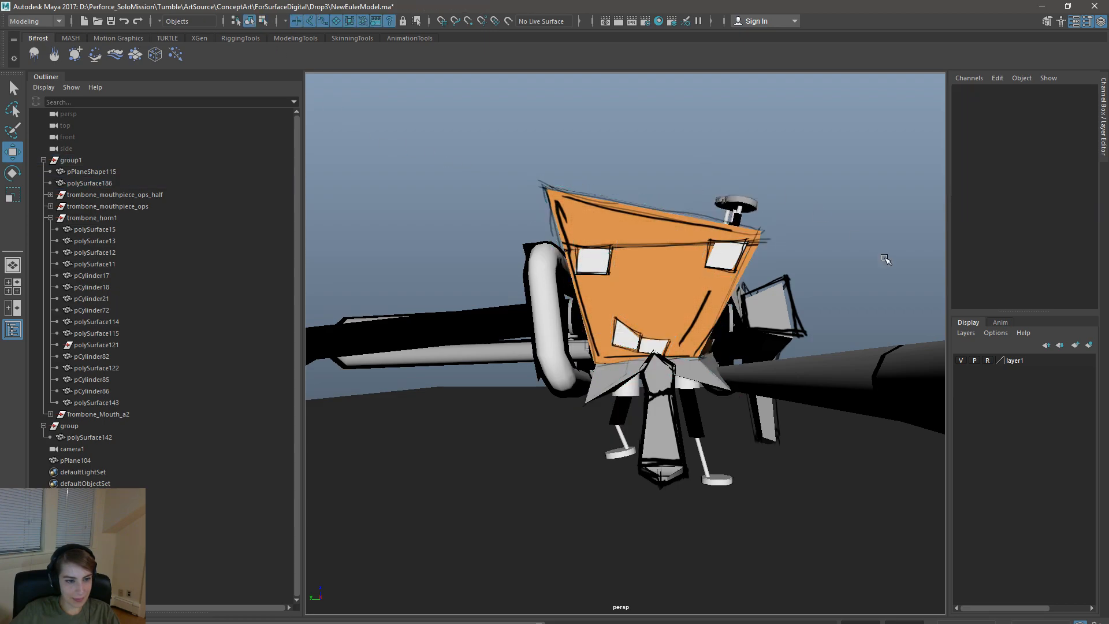
- Check the whole robot through camera1 and return to the perspective view
alt+right_drag(884, 259, 680, 221)
alt+drag(680, 221, 661, 235)
key(space)
click(719, 178)
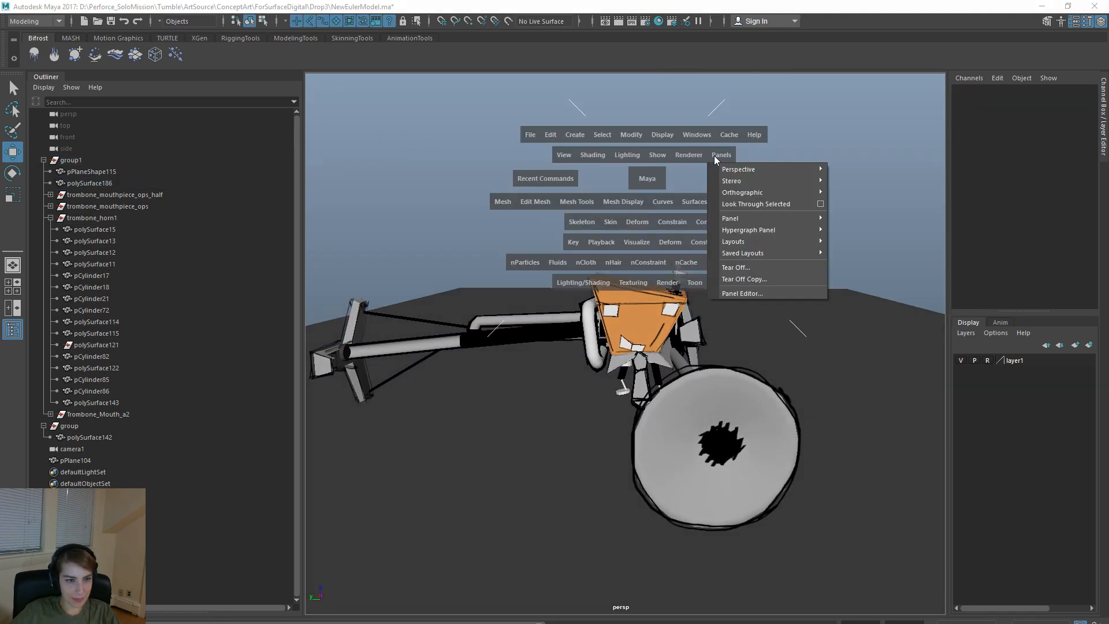
mouse_move(792, 171)
click(841, 174)
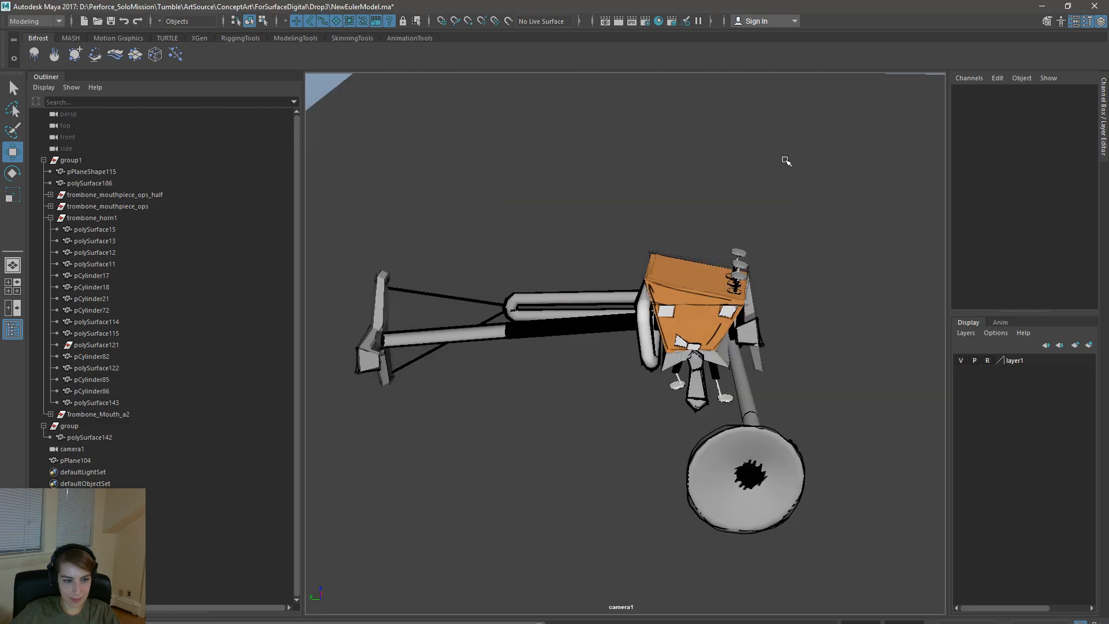
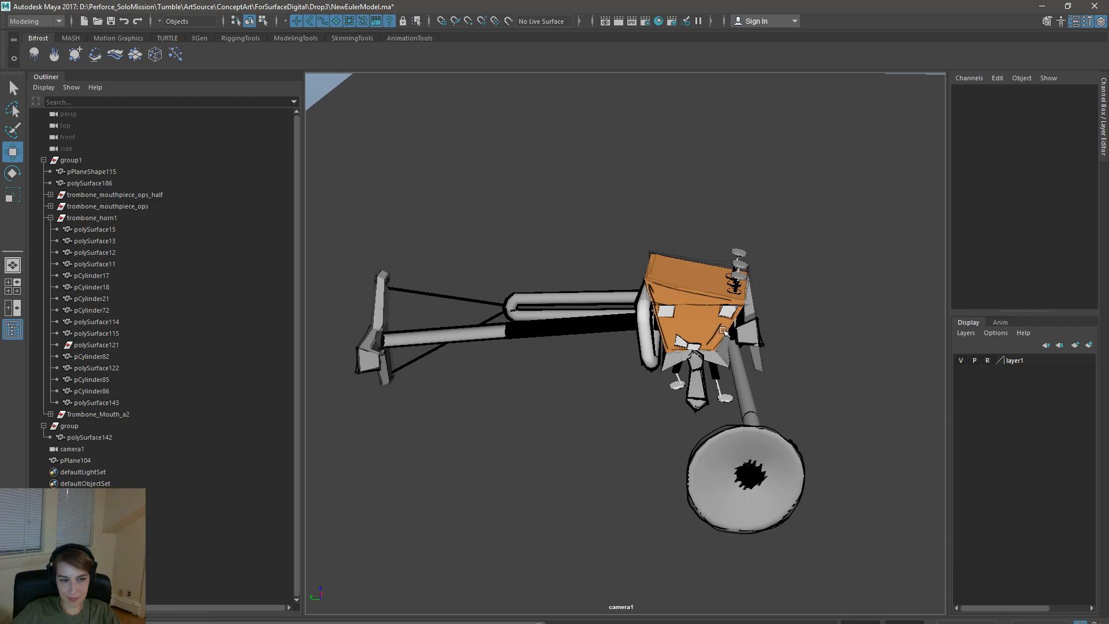
key(space)
drag(803, 256, 966, 279)
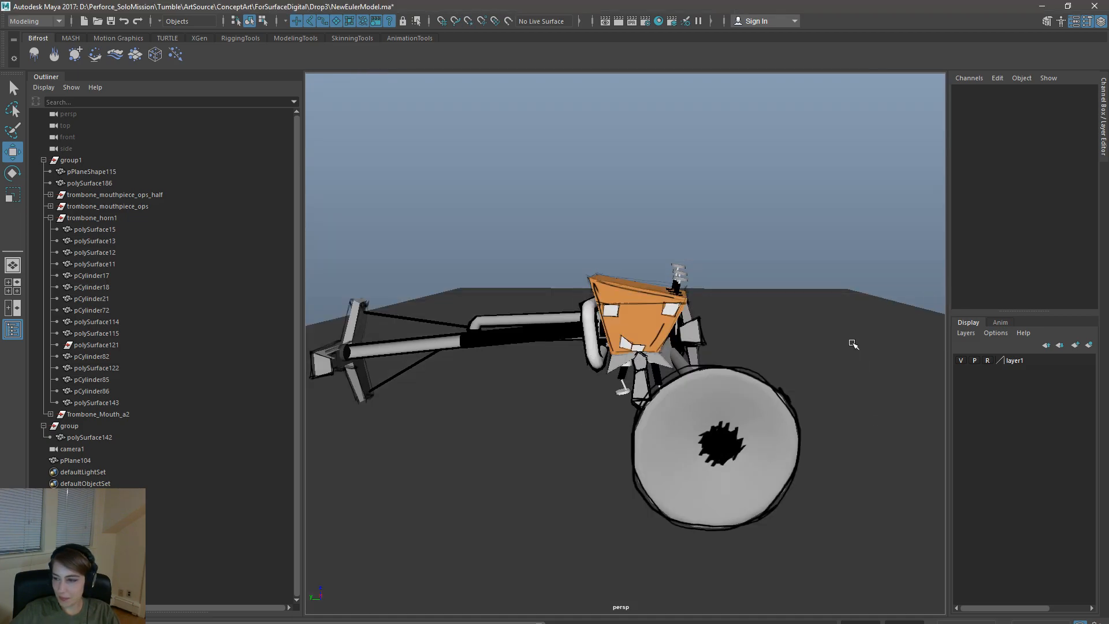
- Select all faces of the right eye on the robot's head
alt+right_drag(650, 363, 909, 451)
alt+middle_drag(732, 322, 663, 428)
alt+right_drag(663, 428, 838, 393)
alt+drag(837, 392, 916, 395)
click(895, 370)
alt+middle_drag(895, 371, 696, 355)
alt+right_drag(696, 355, 809, 368)
alt+drag(792, 307, 901, 361)
alt+right_drag(823, 356, 860, 395)
right_drag(794, 252, 789, 277)
double_click(830, 286)
alt+drag(830, 285, 523, 324)
shift+click(750, 354)
alt+right_drag(750, 353, 591, 307)
alt+drag(591, 307, 579, 307)
- Convert the right eye's selection to vertices, keep the inner pair, and nudge and scale it vertically to shorten the inner edge
right_drag(839, 369, 746, 361)
drag(772, 416, 627, 278)
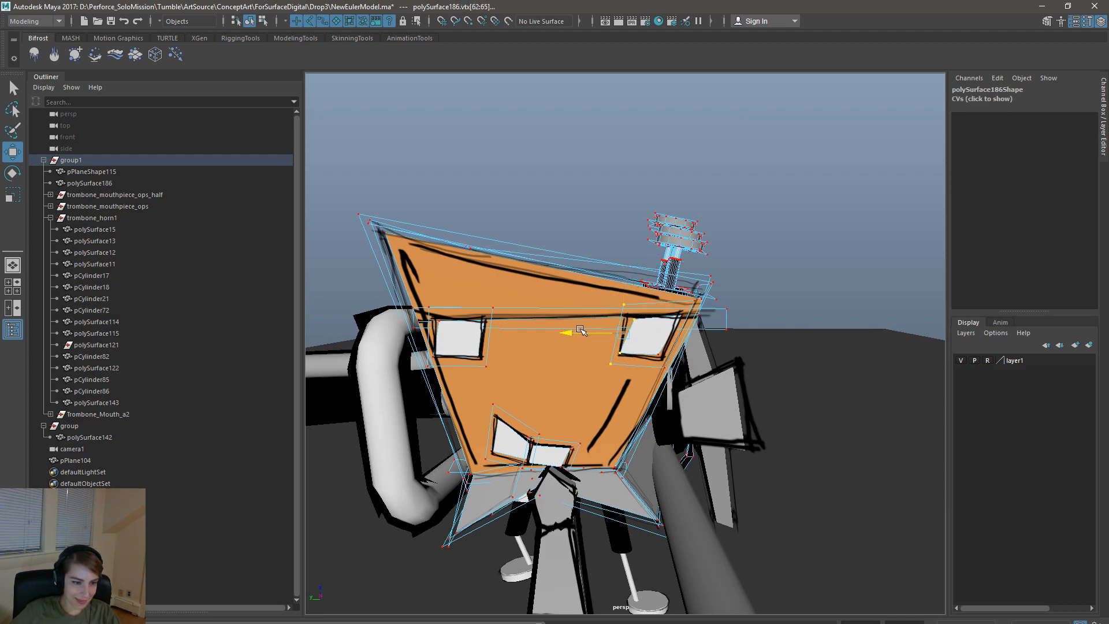
drag(629, 274, 632, 276)
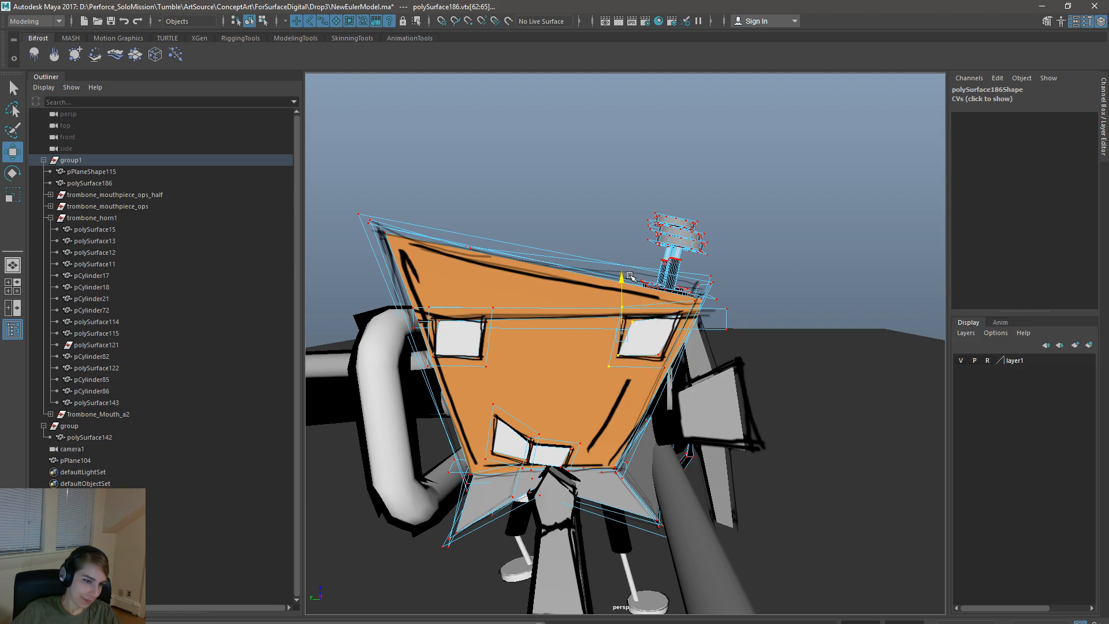
key(r)
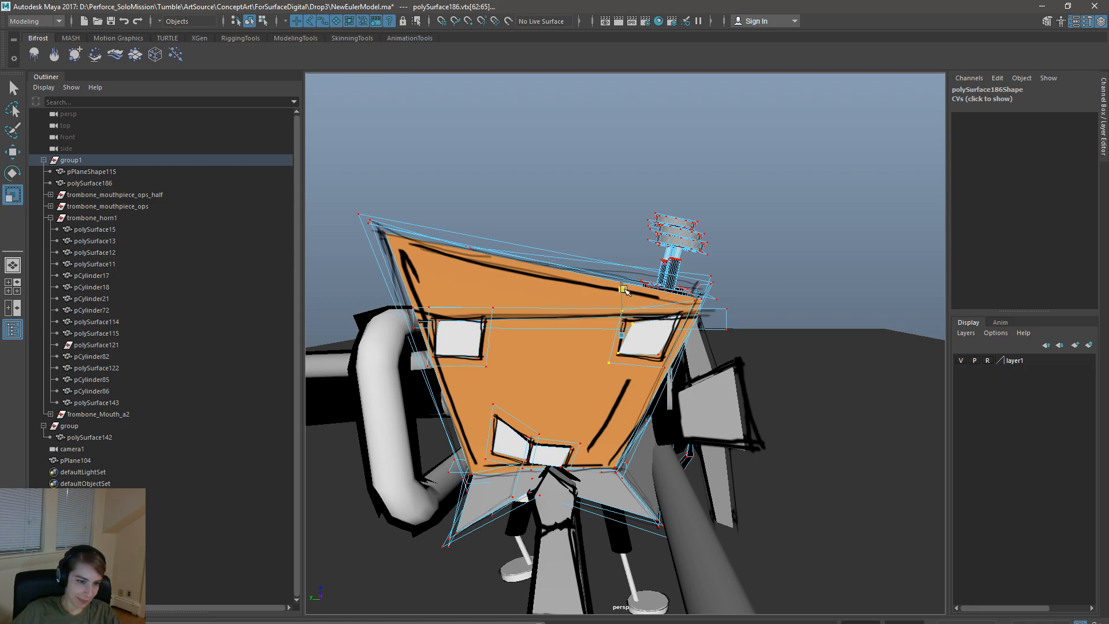
key(w)
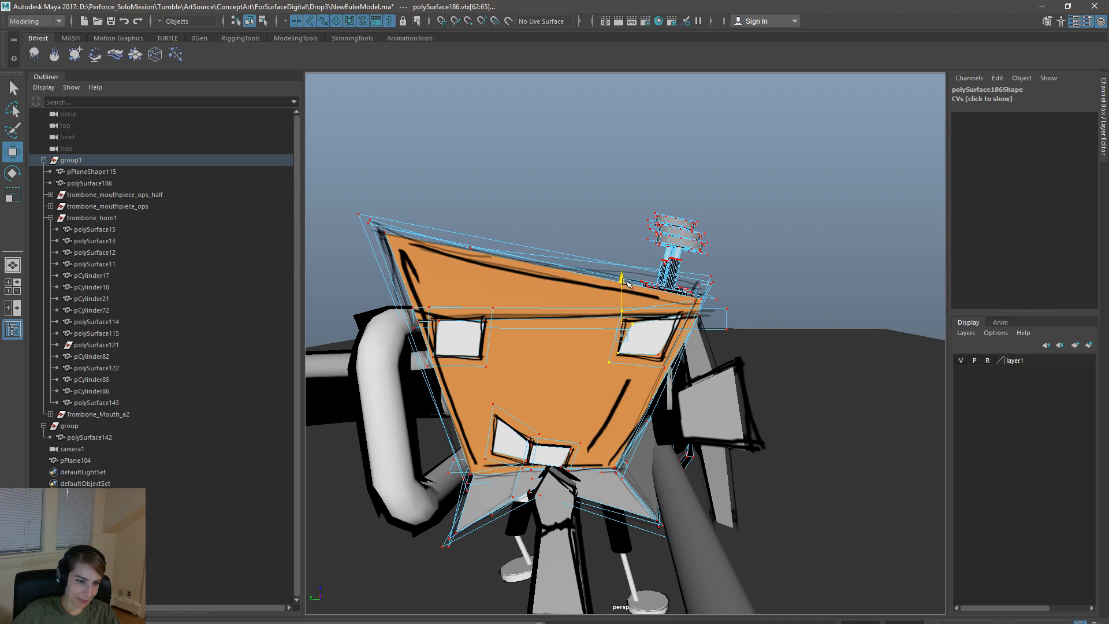
key(r)
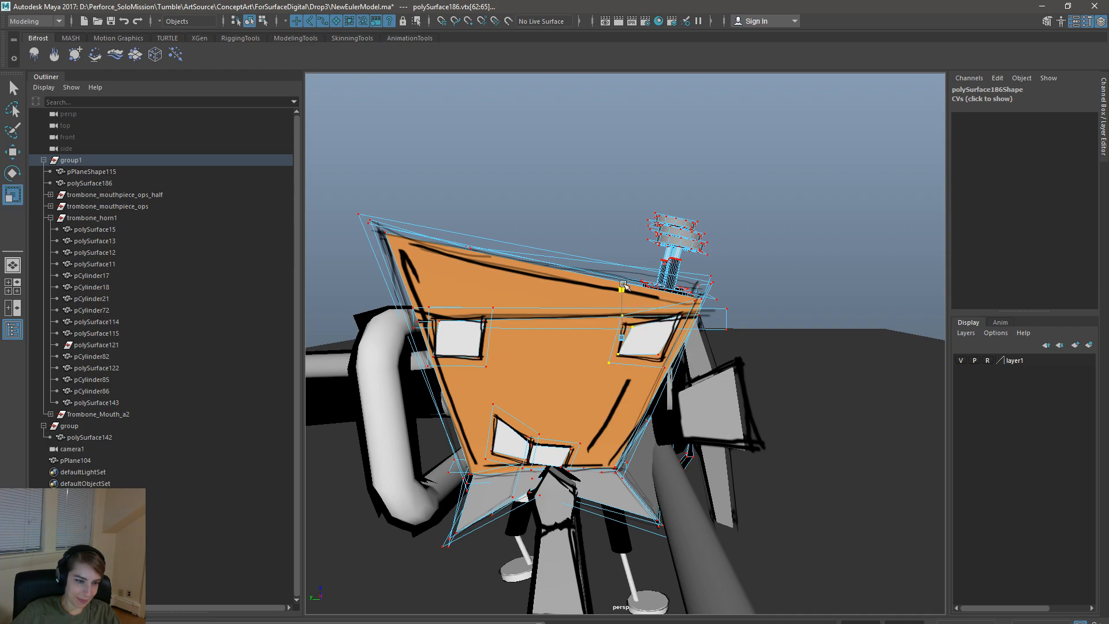
- Shift the right eye's inner top vertex slightly outward and adjust its outer bottom vertex
click(802, 262)
click(624, 315)
key(w)
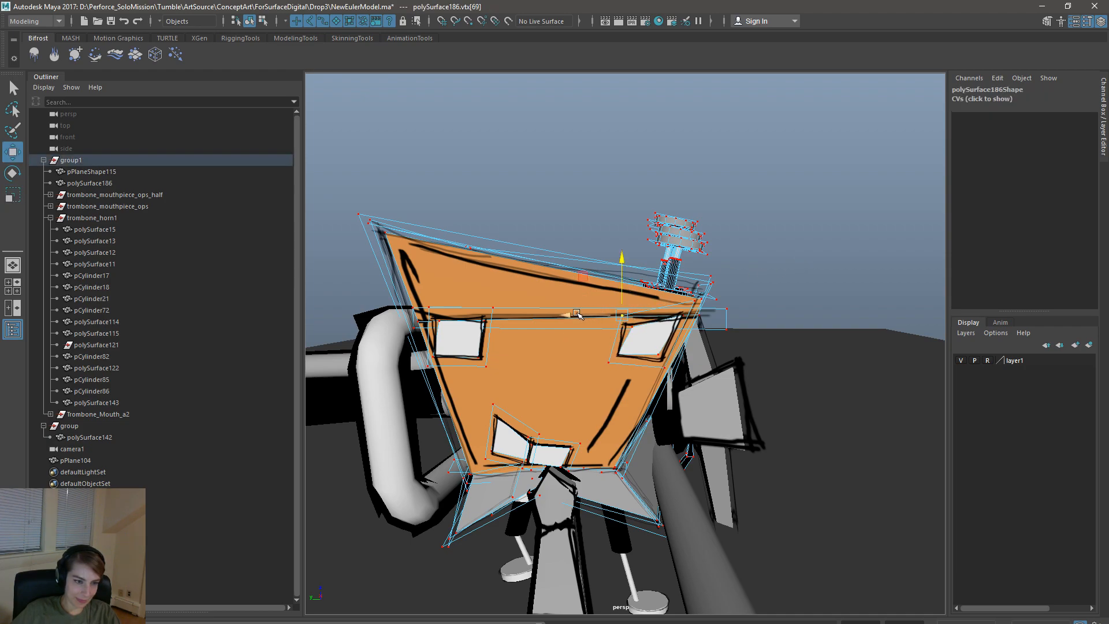
drag(575, 315, 584, 314)
click(673, 365)
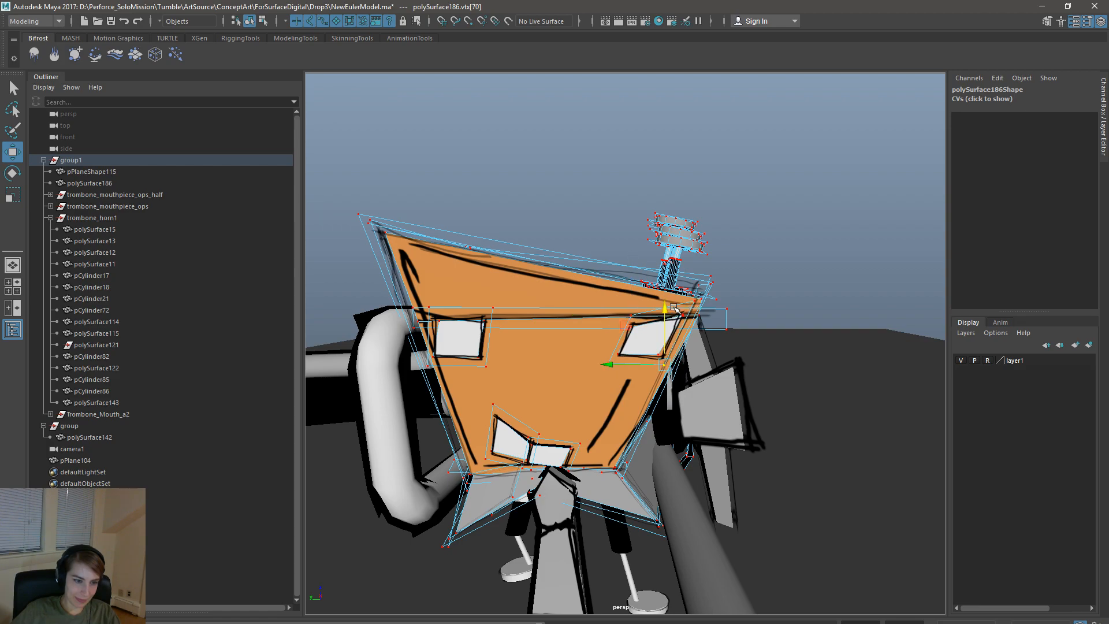
- Select the right eye's top vertices and nudge them to reshape the slanted upper edge
alt+right_drag(682, 309, 820, 391)
alt+drag(820, 392, 901, 399)
right_drag(737, 277, 736, 308)
alt+drag(742, 410, 619, 375)
ctrl+right_drag(858, 365, 732, 364)
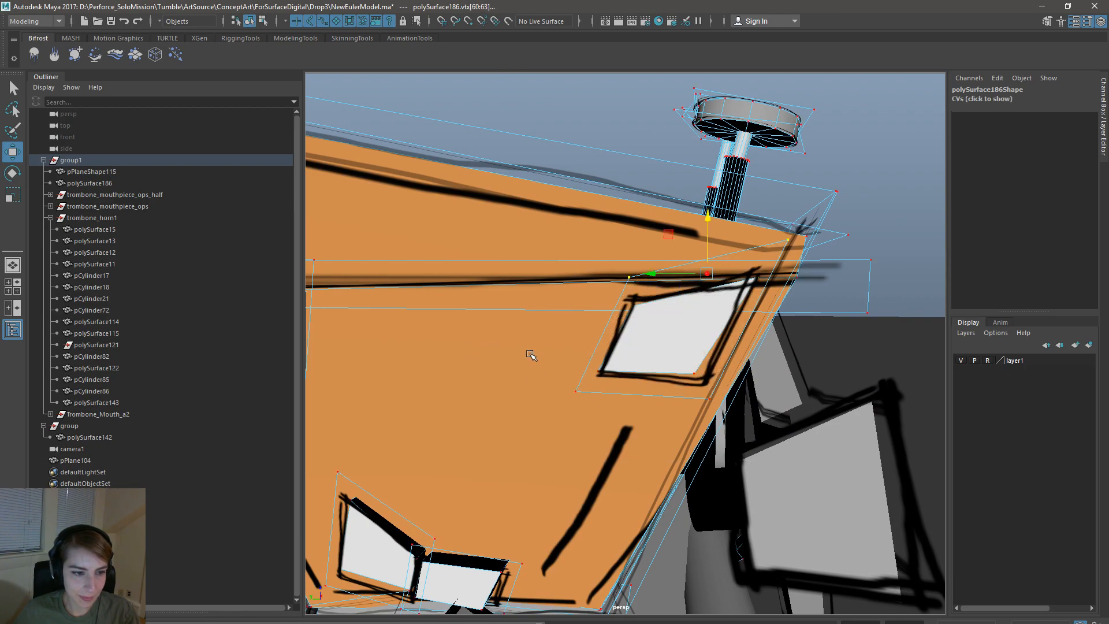
alt+drag(497, 349, 732, 283)
drag(674, 258, 682, 249)
- Select all faces of the left eye on the robot's head
scroll(557, 300, down, 5)
alt+drag(557, 300, 603, 324)
scroll(520, 341, up, 4)
alt+middle_drag(518, 368, 614, 350)
scroll(604, 366, up, 5)
alt+drag(605, 366, 641, 341)
alt+right_drag(641, 341, 770, 389)
alt+drag(770, 388, 824, 391)
alt+right_drag(825, 391, 907, 439)
right_drag(780, 332, 783, 350)
double_click(783, 350)
alt+drag(834, 378, 474, 279)
- Convert the left eye's selection to vertices, keep the top ones, and shift, slightly rotate and raise them
right_drag(664, 275, 602, 277)
ctrl+drag(692, 421, 303, 282)
drag(433, 260, 450, 261)
key(e)
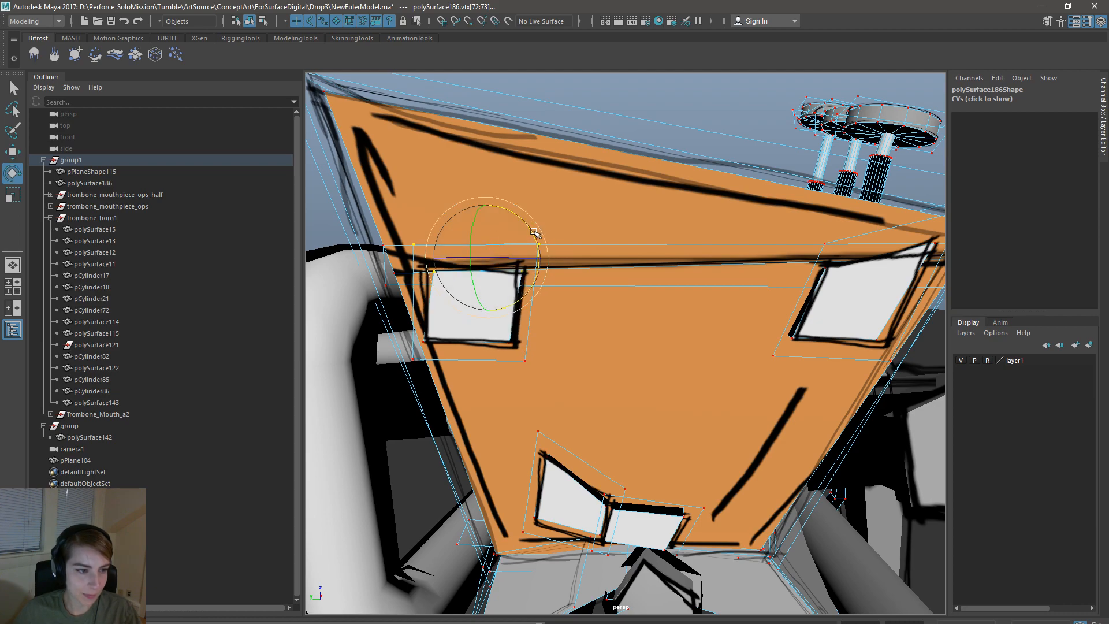
drag(525, 220, 529, 225)
key(w)
drag(483, 193, 485, 187)
- Return to object selection, deselect the head and bring the whole robot into view
alt+right_drag(738, 263, 612, 269)
right_drag(644, 307, 696, 288)
click(745, 216)
alt+right_drag(745, 215, 631, 197)
alt+middle_drag(701, 311, 762, 343)
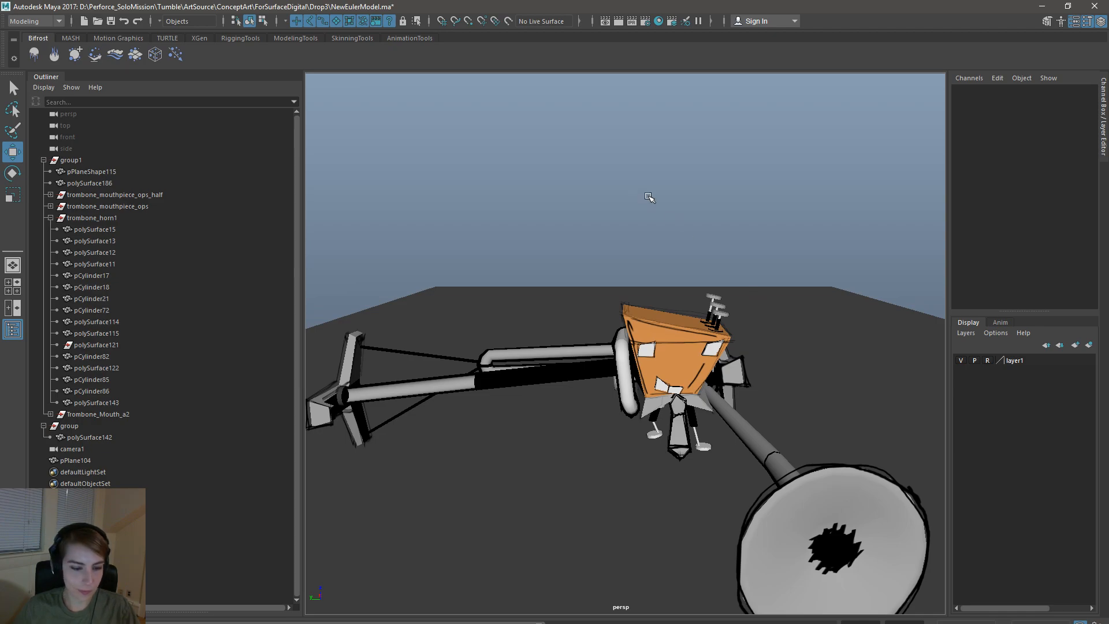
- Switch the viewport from the perspective view to camera1
key(space)
click(723, 173)
mouse_move(795, 192)
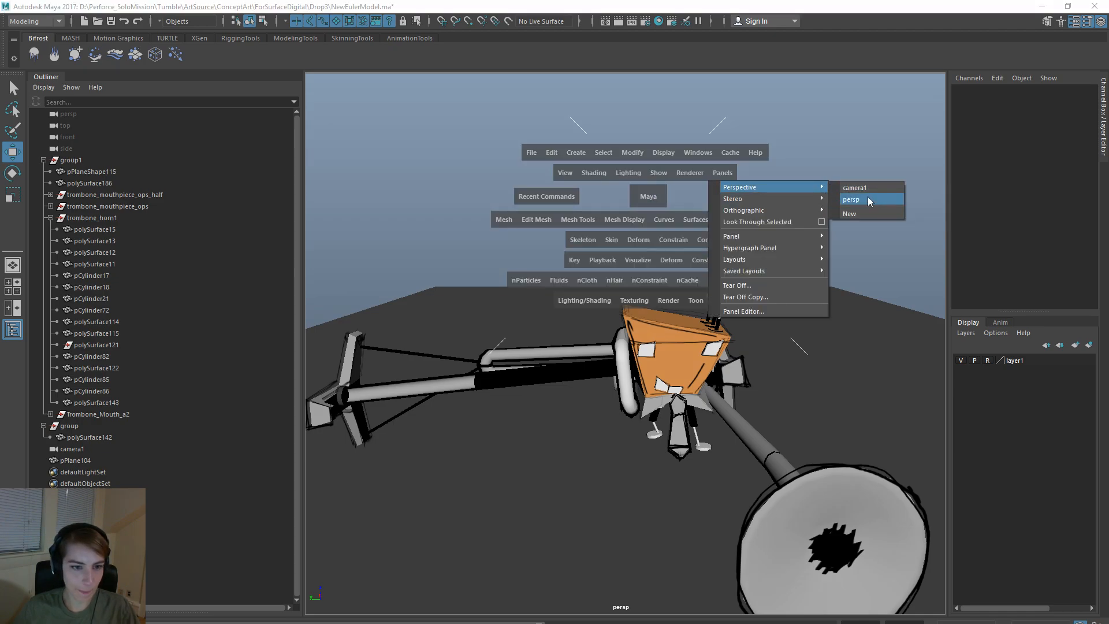
click(874, 191)
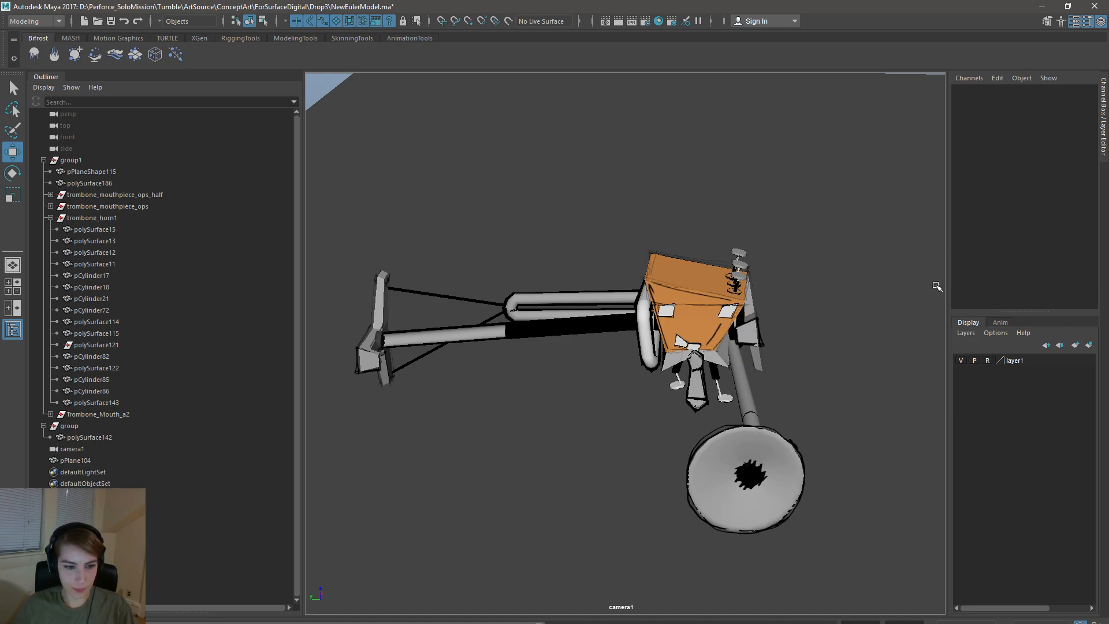
- Switch to the Untitled-3 document in Photoshop and bring in the updated camera1 view of the trombone robot from Maya as a new layer
key(alt+Tab)
click(857, 43)
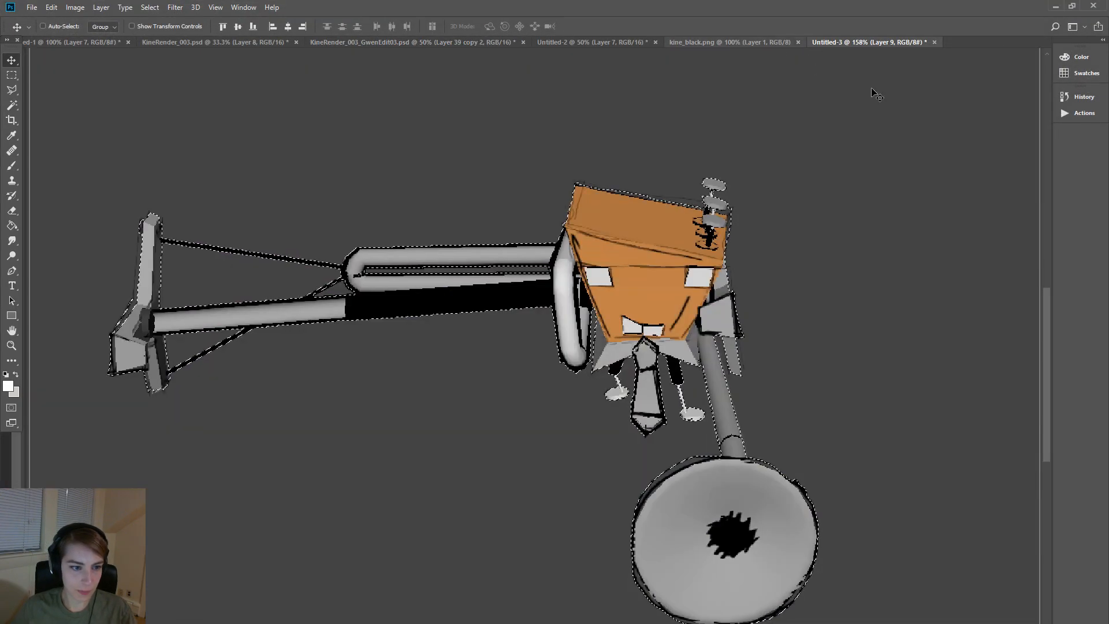
key(ctrl+j)
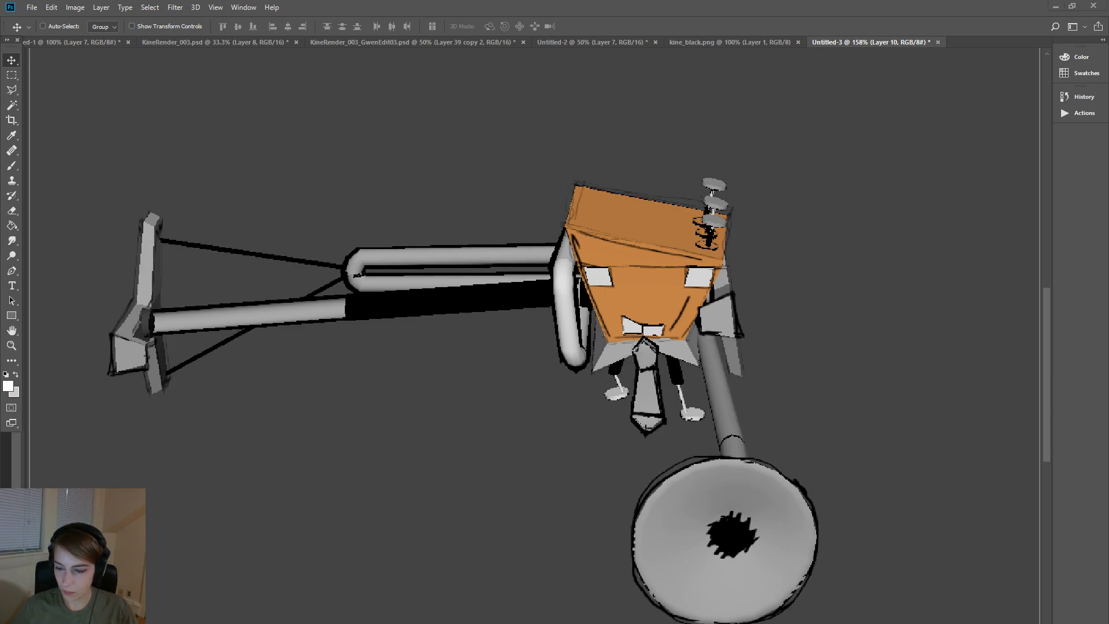
key(alt+Tab)
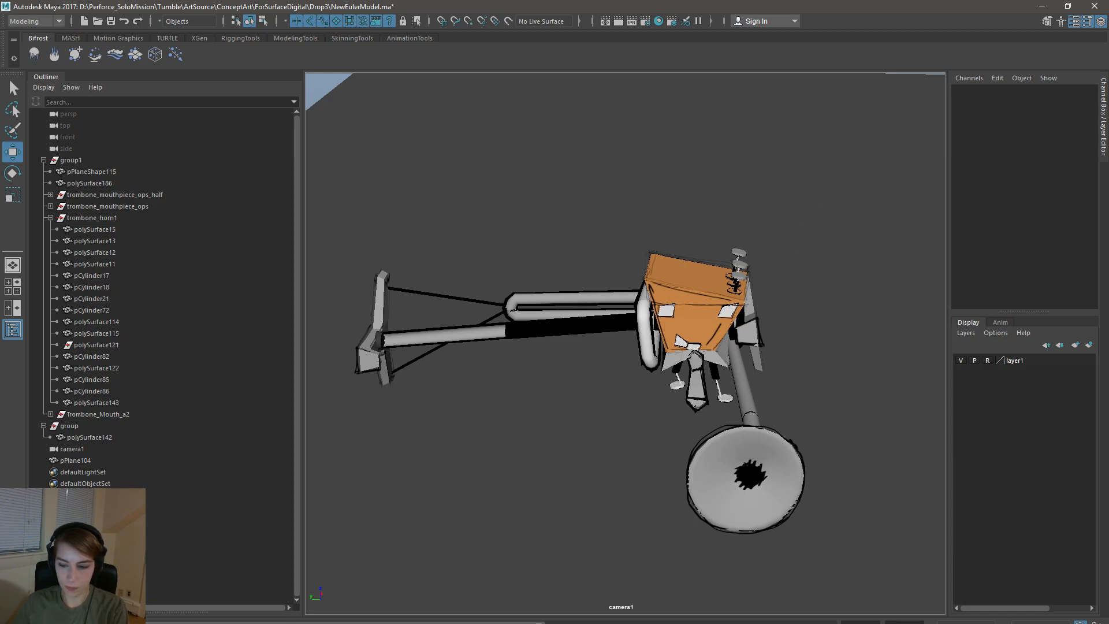
key(alt+Tab)
key(alt+Tab)
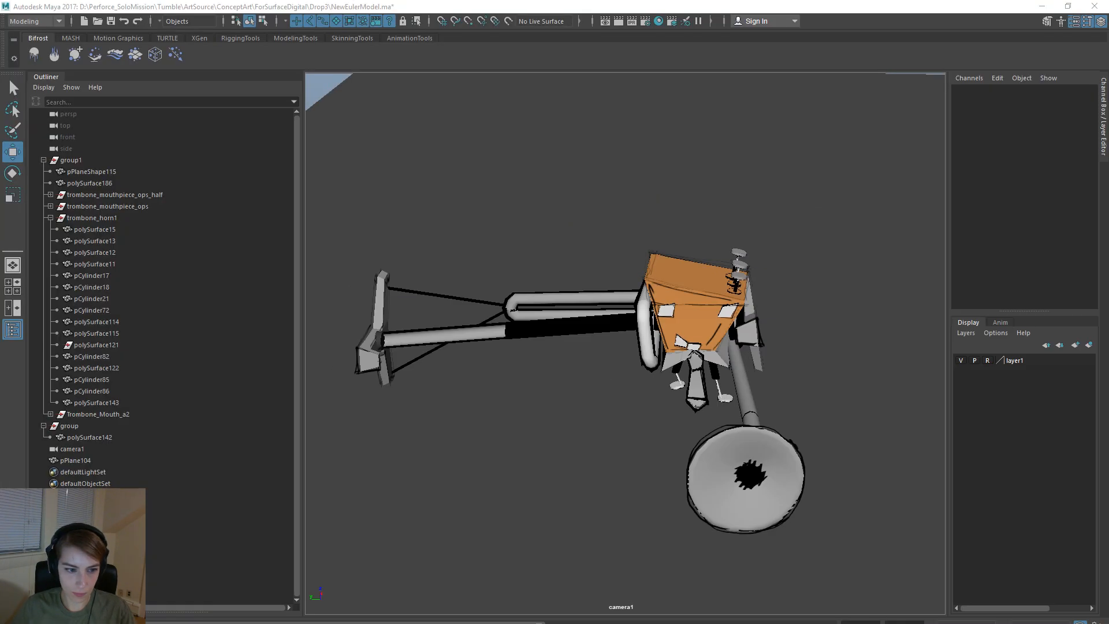
key(alt+Tab)
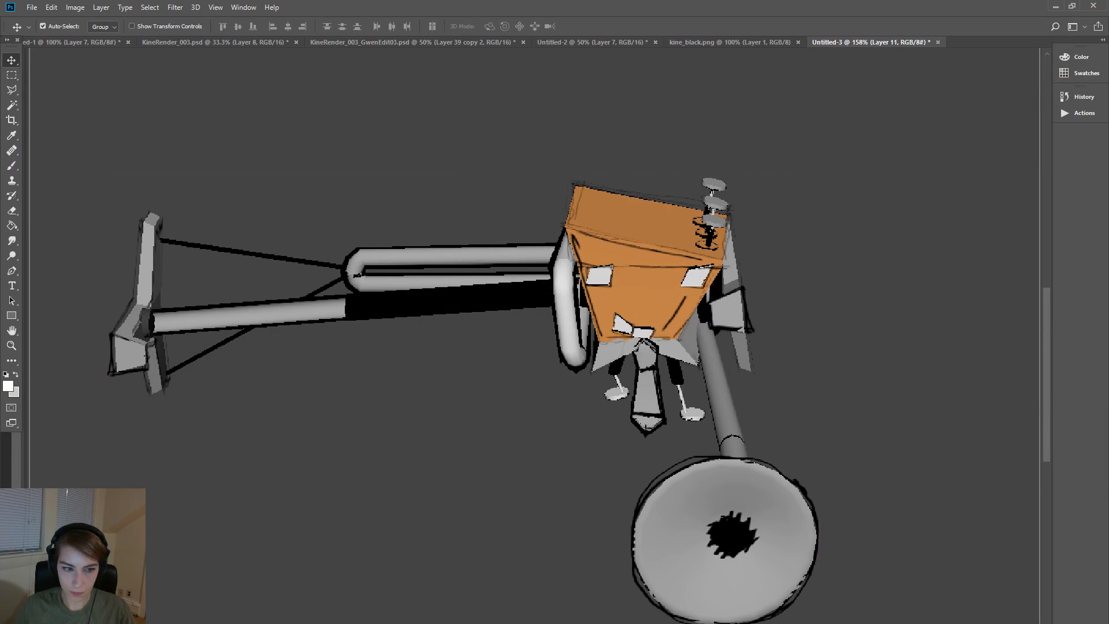
- Restore the selection around the robot, copy the updated render and paste it into KineRender_003_GwenEdit03.psd
key(ctrl+shift+d)
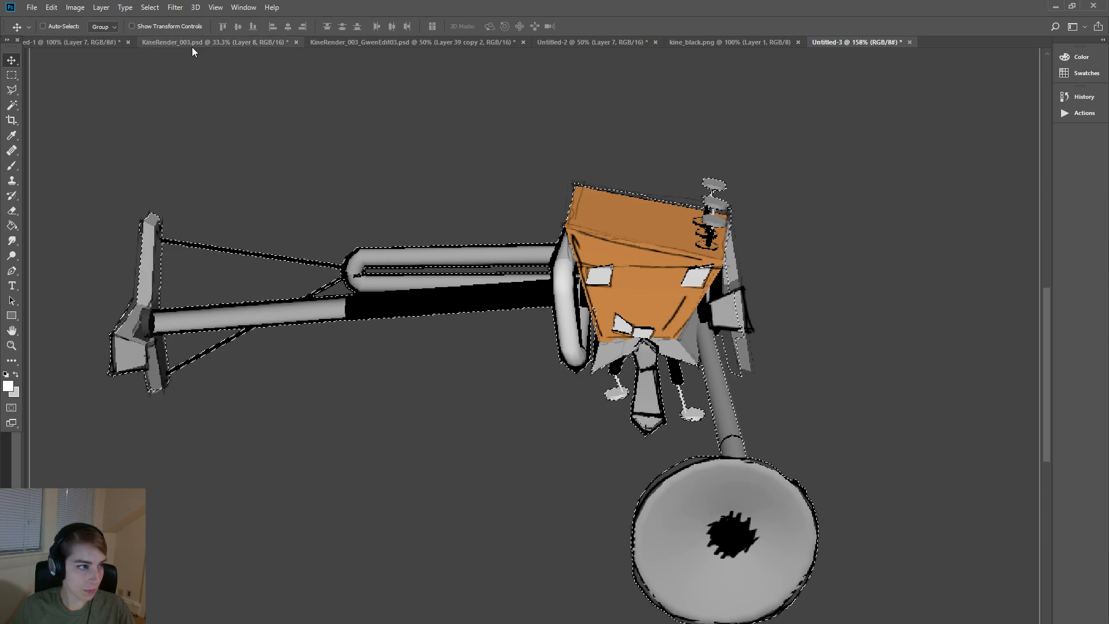
click(254, 42)
click(391, 46)
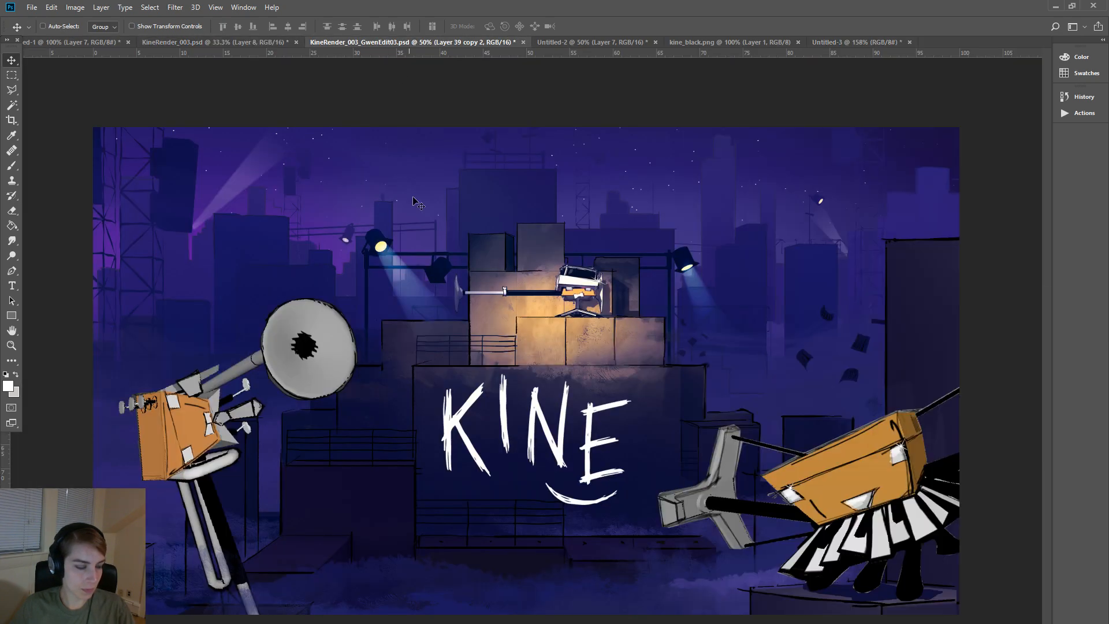
key(ctrl+v)
key(ctrl+z)
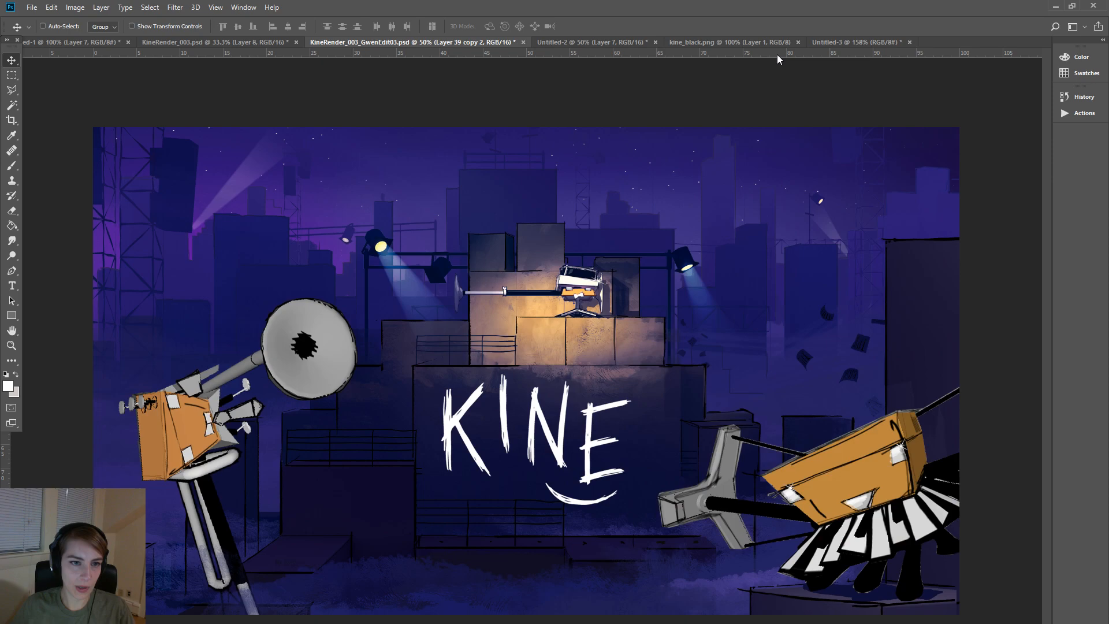
click(826, 42)
key(ctrl+e)
key(ctrl+c)
click(472, 42)
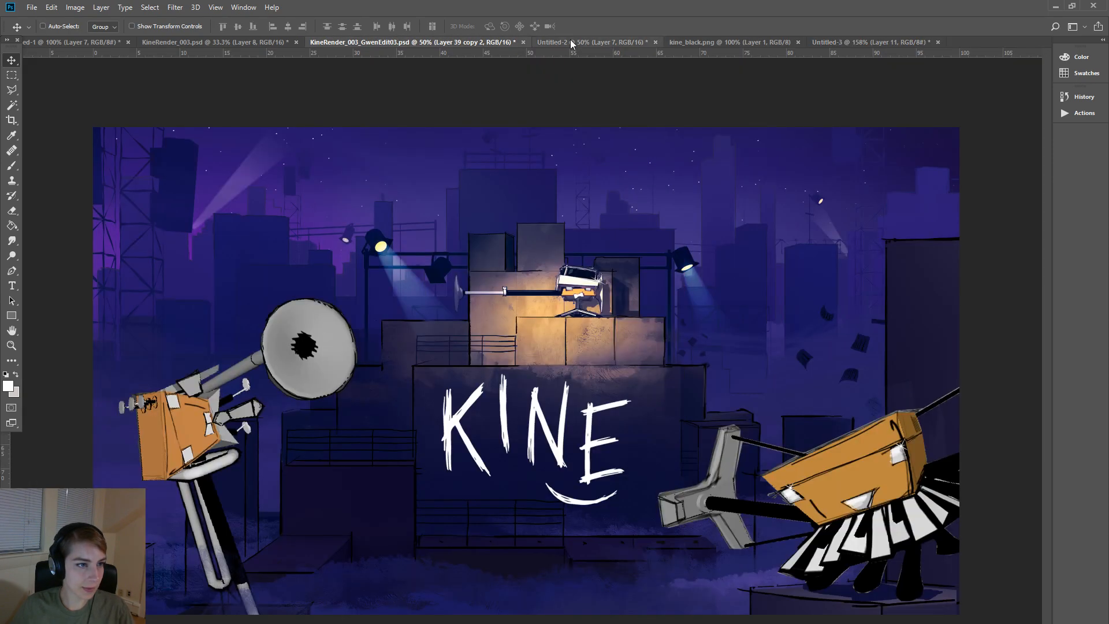
key(ctrl+v)
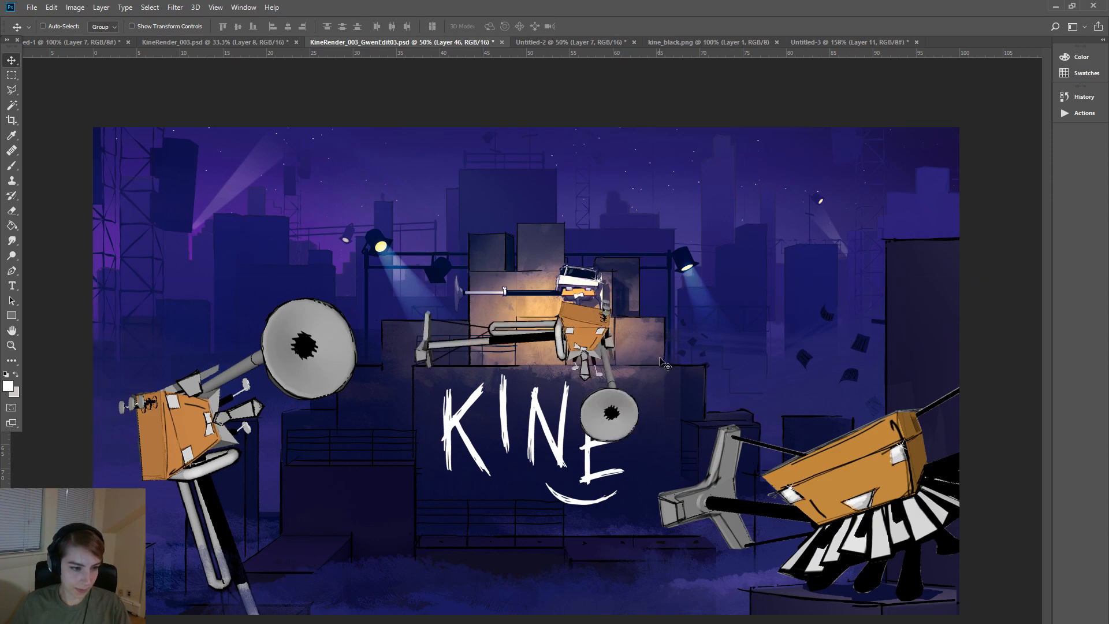
- Rotate the pasted robot to about -105°, scale it to about 179% and place it over the existing trombone robot
key(ctrl+t)
shift+drag(684, 294, 495, 211)
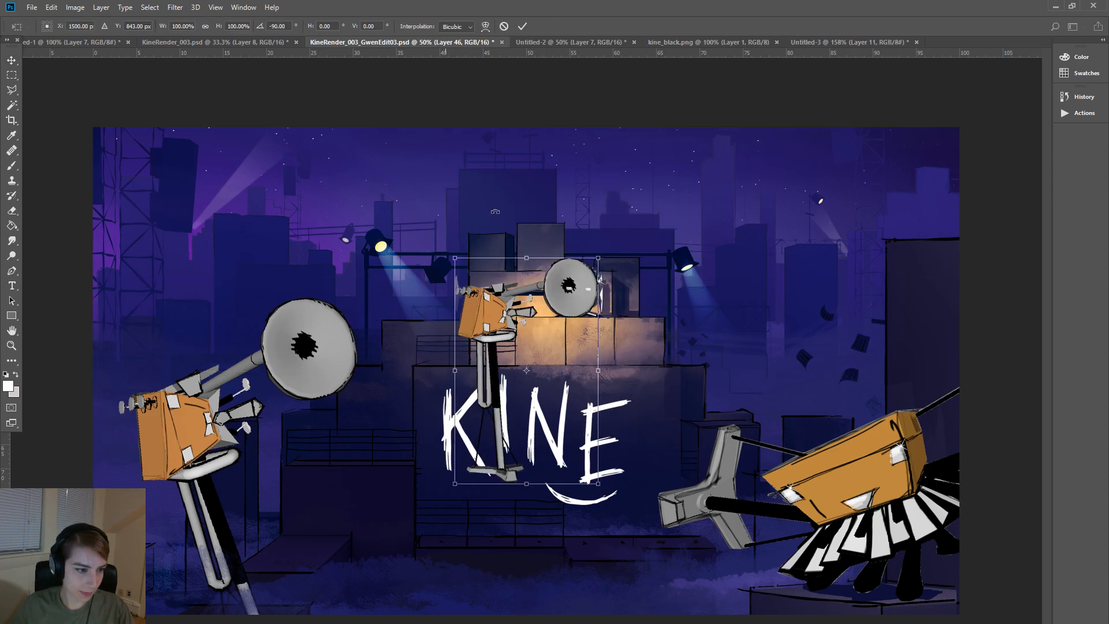
shift+drag(599, 257, 702, 96)
drag(669, 171, 319, 411)
drag(415, 318, 341, 271)
drag(247, 368, 293, 341)
shift+drag(330, 281, 316, 306)
drag(349, 272, 363, 260)
drag(318, 317, 311, 324)
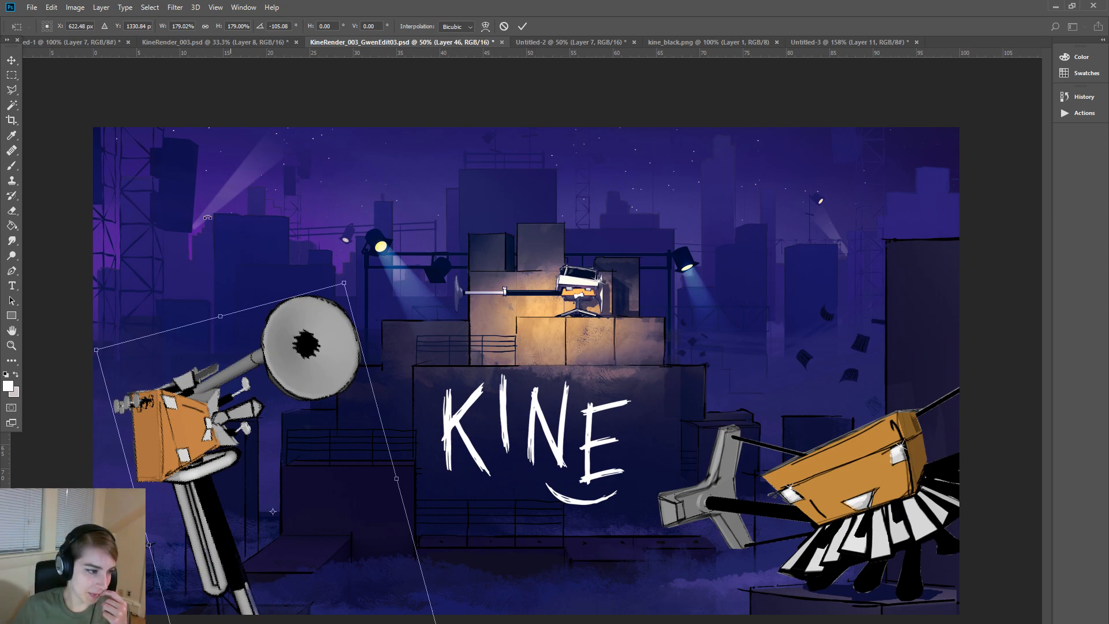
click(11, 61)
click(514, 260)
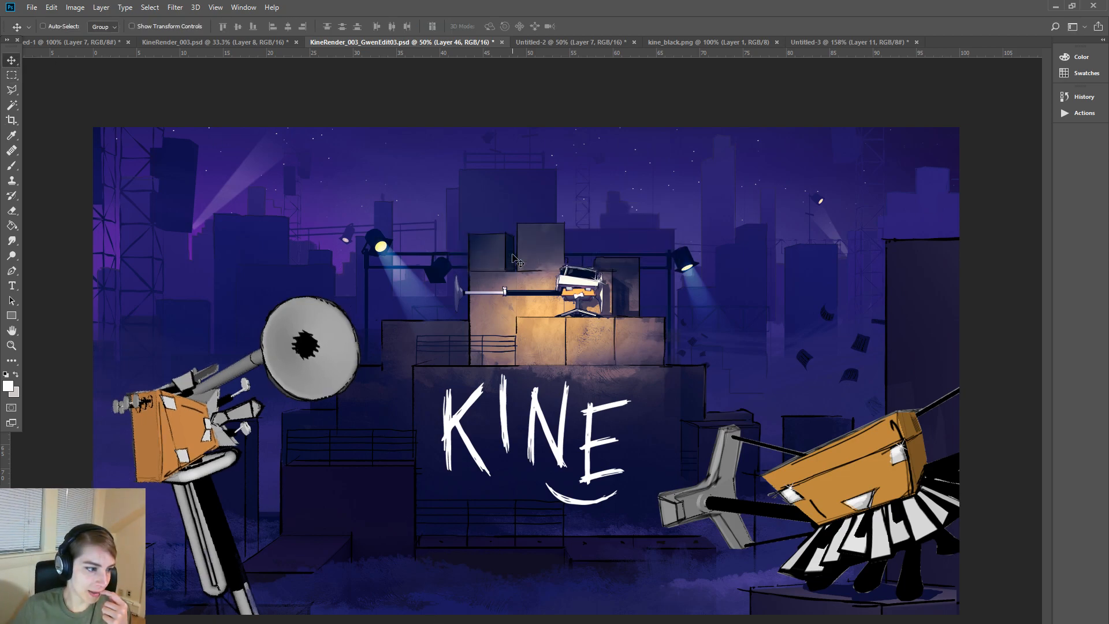
- Toggle between the new and old trombone robots to compare their heads, faces and placement in the key art
key(ctrl)
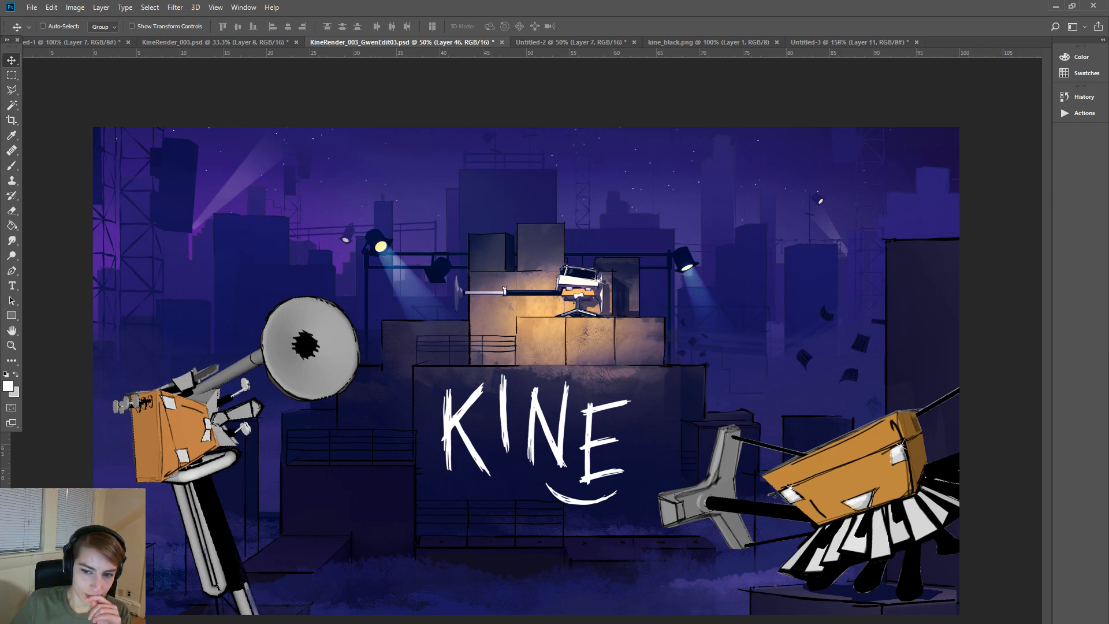
key(ctrl+z)
key(ctrl+z)
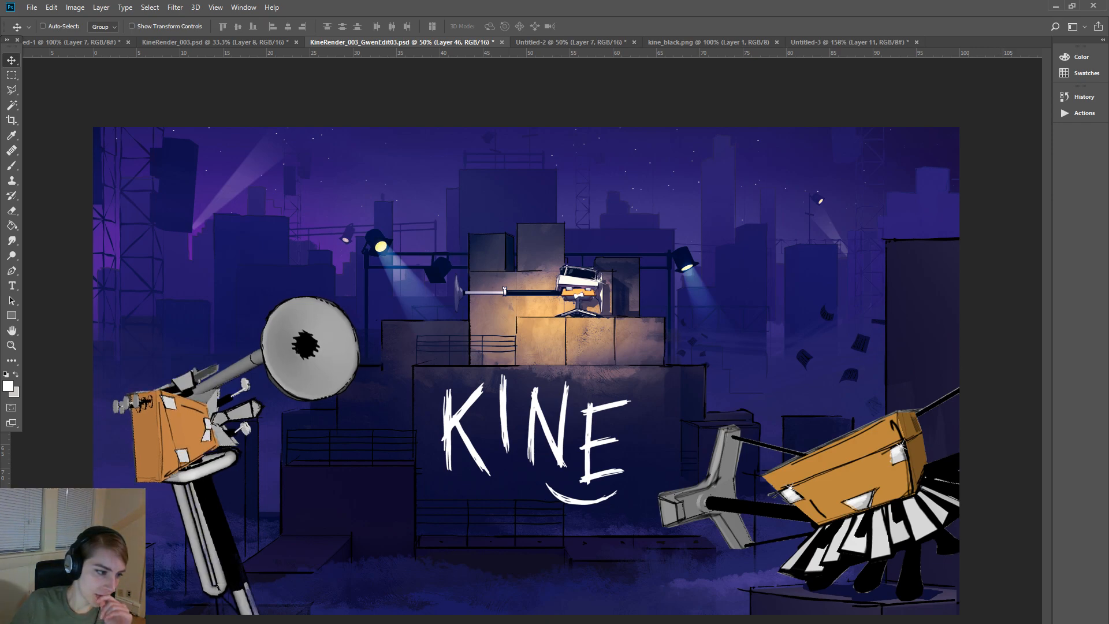
key(ctrl+z)
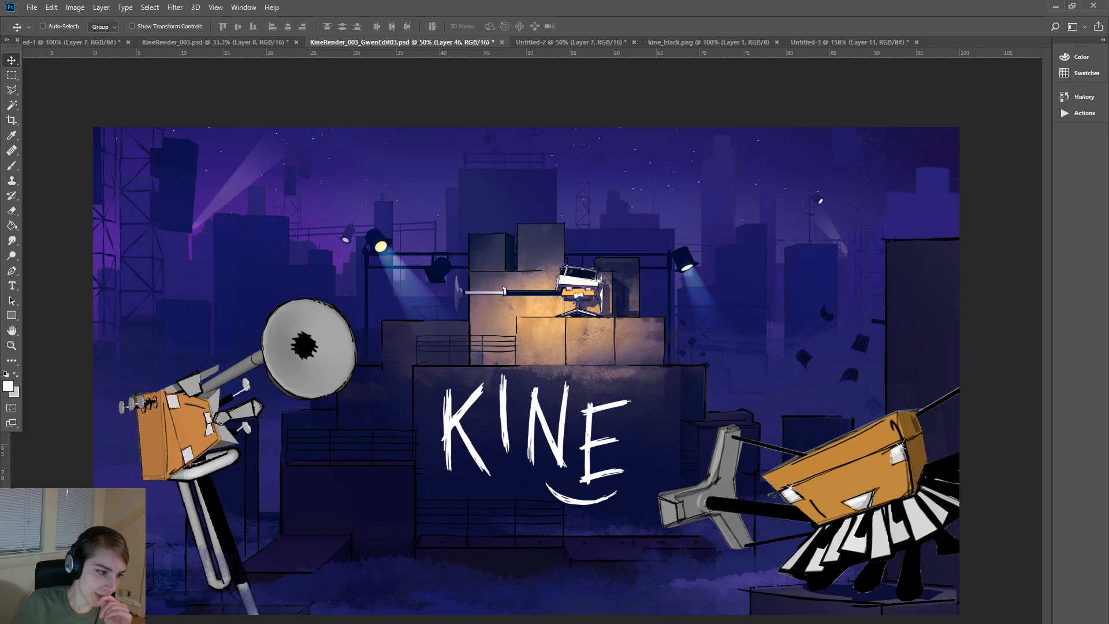
key(ctrl+z)
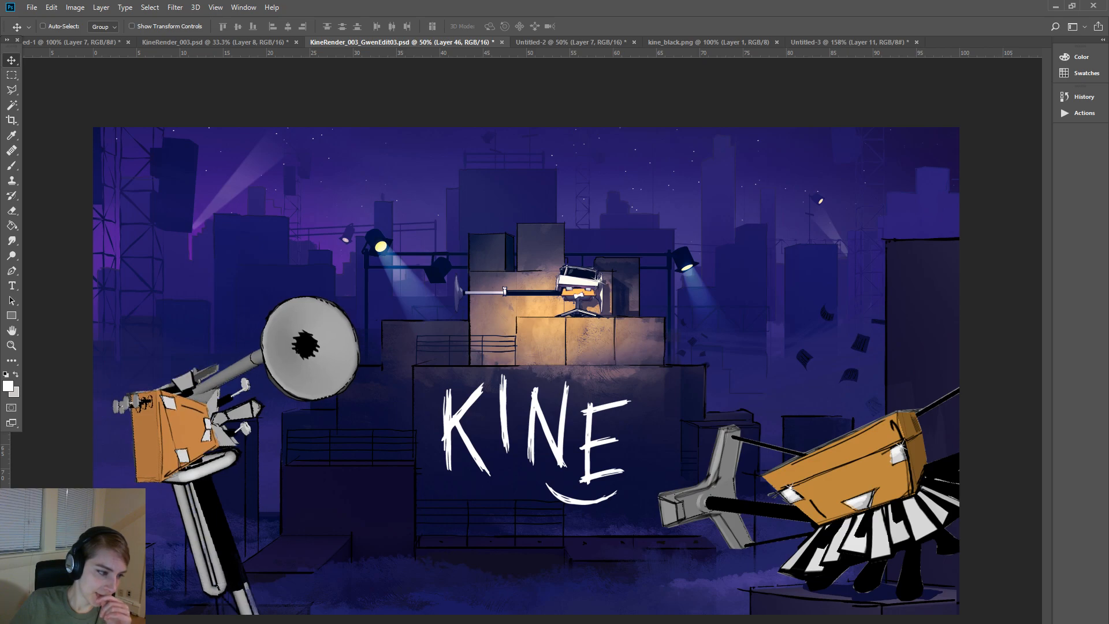
key(ctrl+z)
key(ctrl+z)
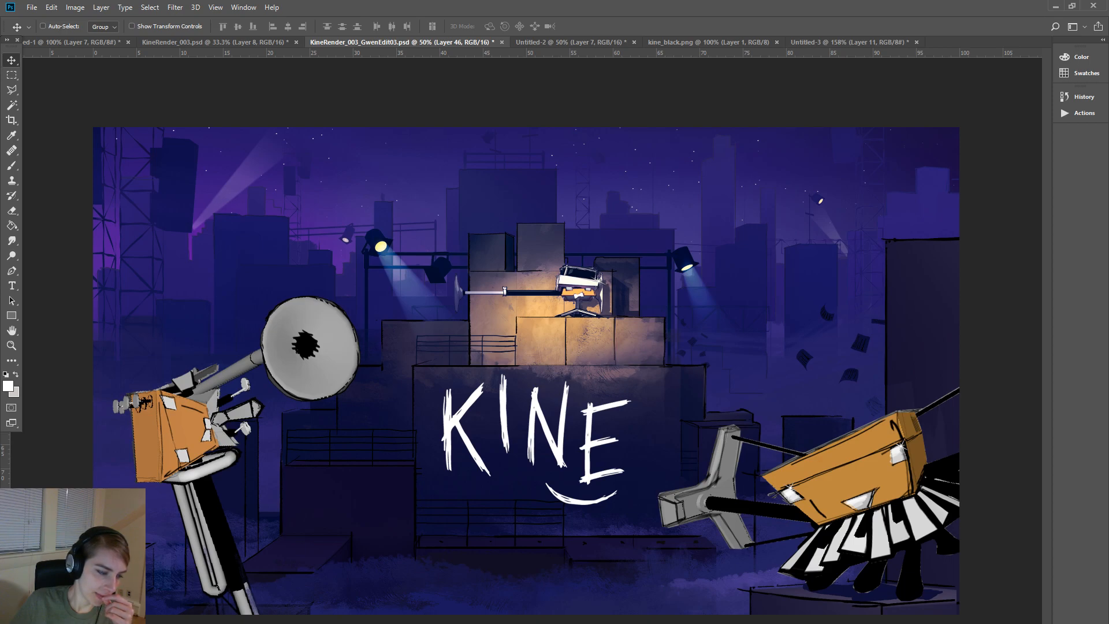
key(ctrl+z)
key(ctrl+z)
key(ctrl+z)
key(ctrl+z)
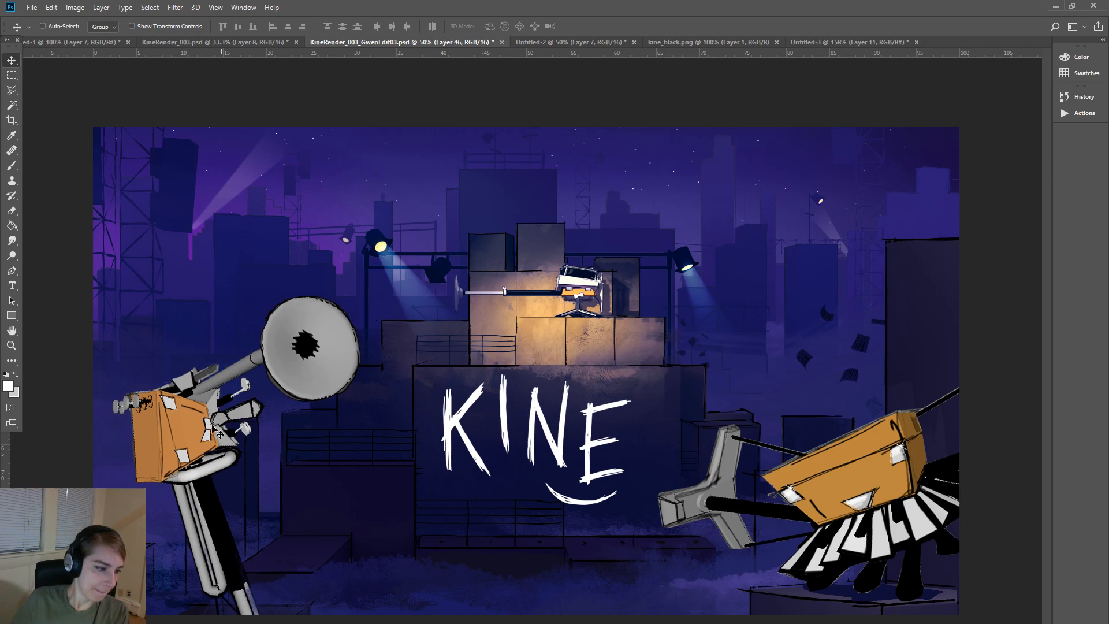
key(ctrl+z)
- Nudge the new trombone robot to line up with the old one and move its layer down the stack
drag(312, 370, 309, 369)
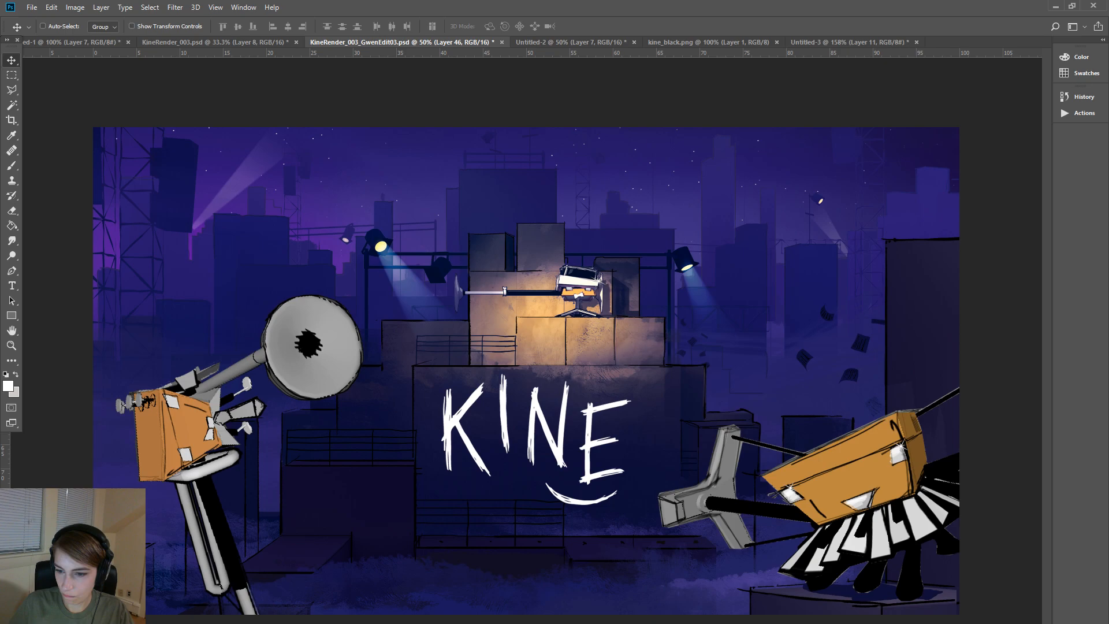
key(ctrl+[)
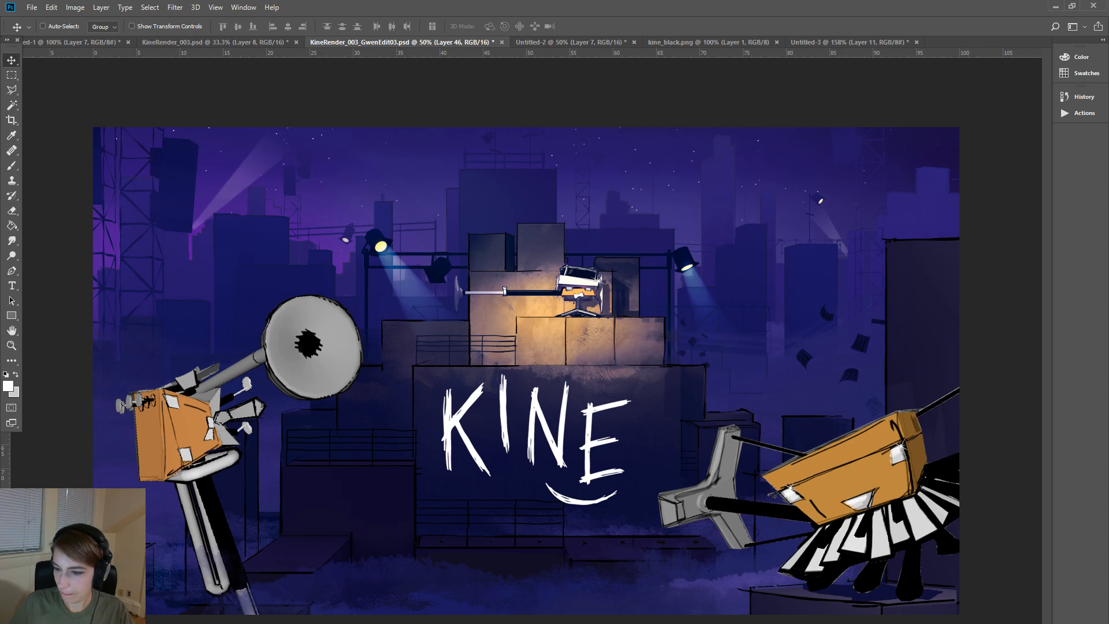
key(ctrl+[)
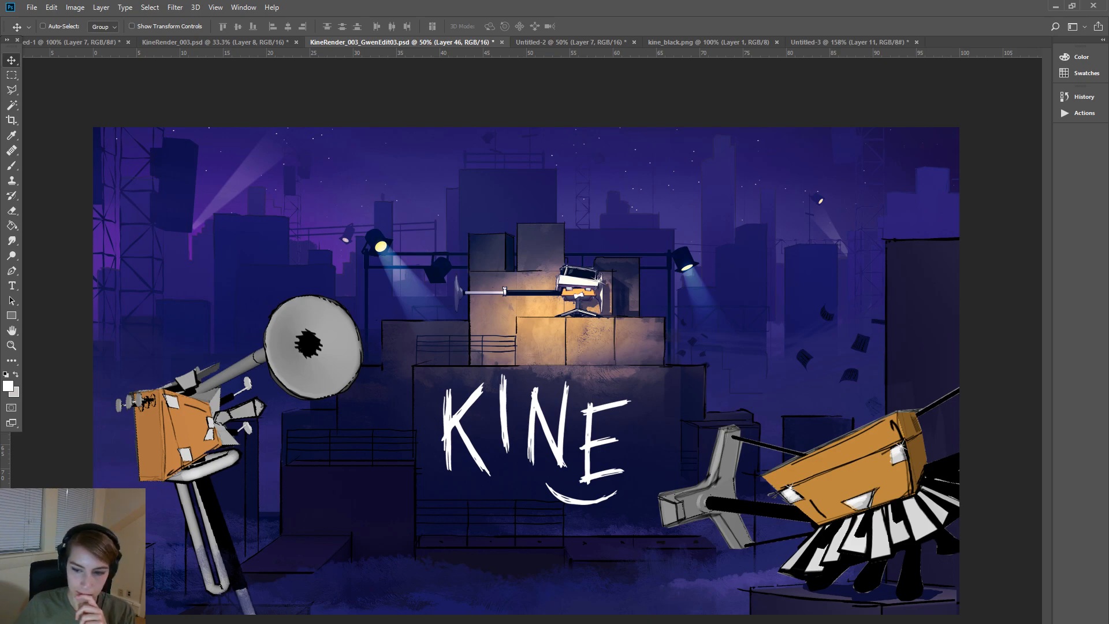
- Step back and forth through the latest layer changes to compare the trombone robot's versions in the key art
key(ctrl+alt+z)
key(ctrl+alt+z)
key(ctrl+alt+z)
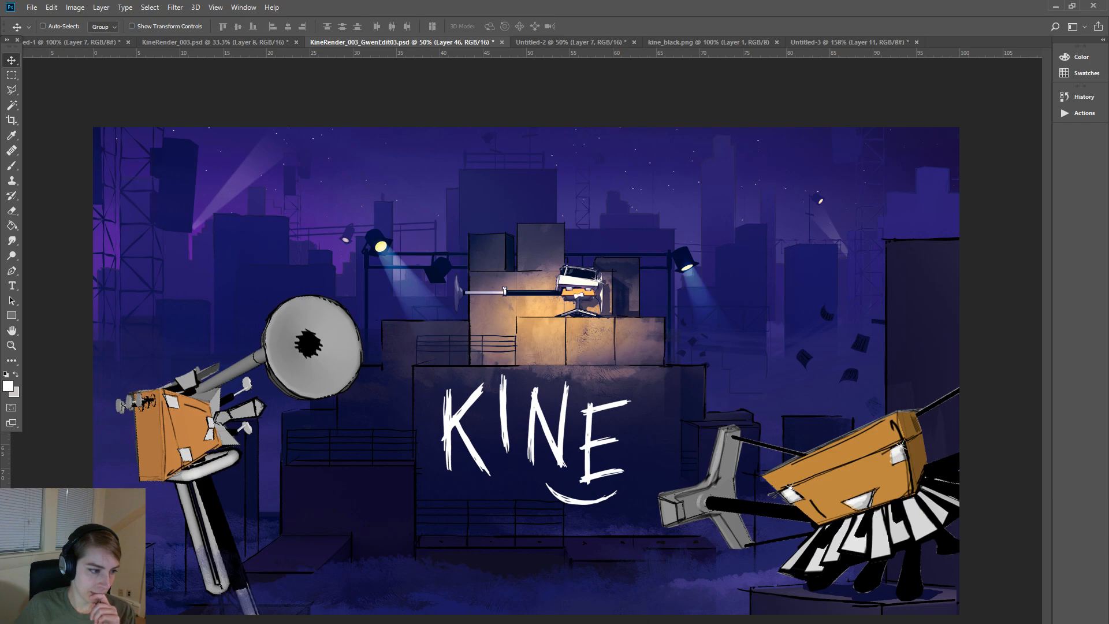
key(ctrl+alt+z)
key(ctrl+alt+z)
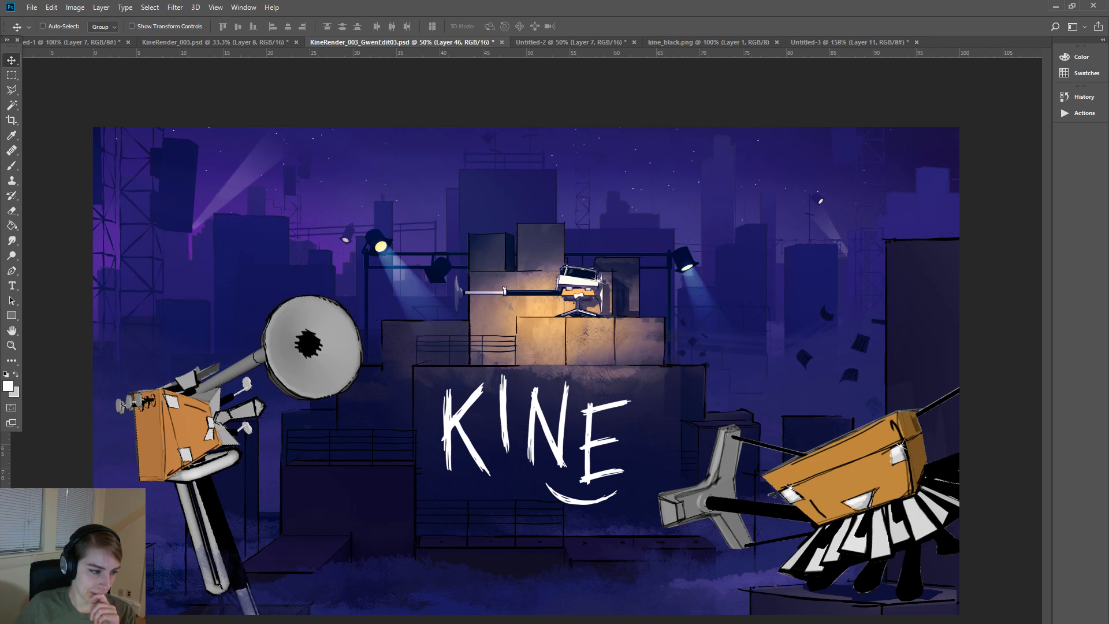
key(ctrl+z)
key(ctrl+z)
key(ctrl+z)
key(ctrl+z)
key(ctrl+z)
key(ctrl+z)
- Close kine_black.png and switch to the Untitled-3 document with the robot render
click(722, 42)
click(622, 42)
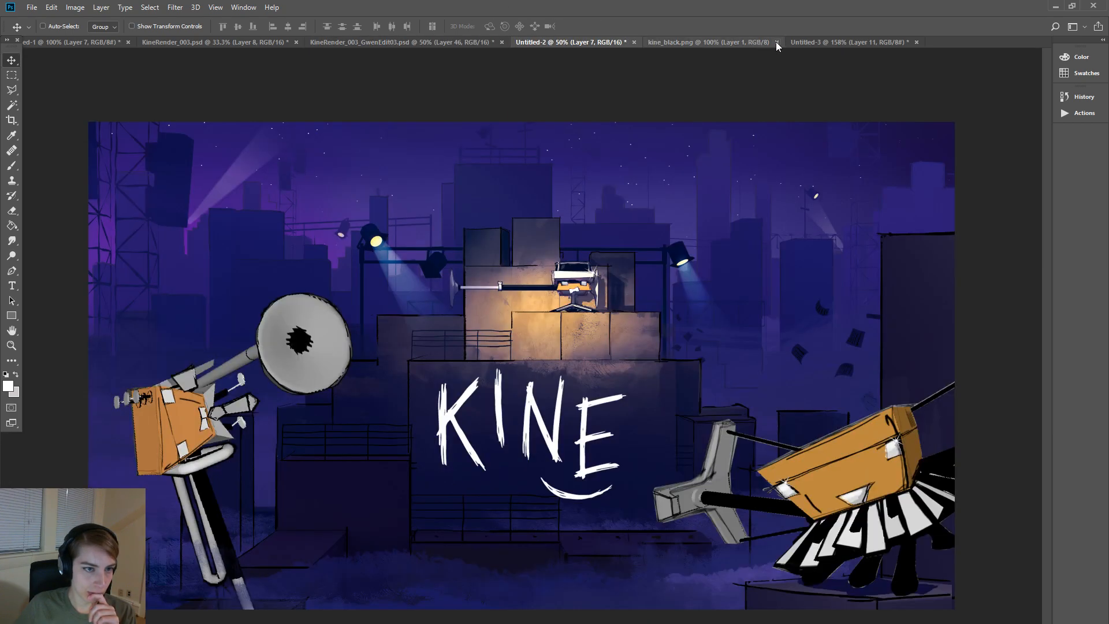
click(776, 42)
click(706, 41)
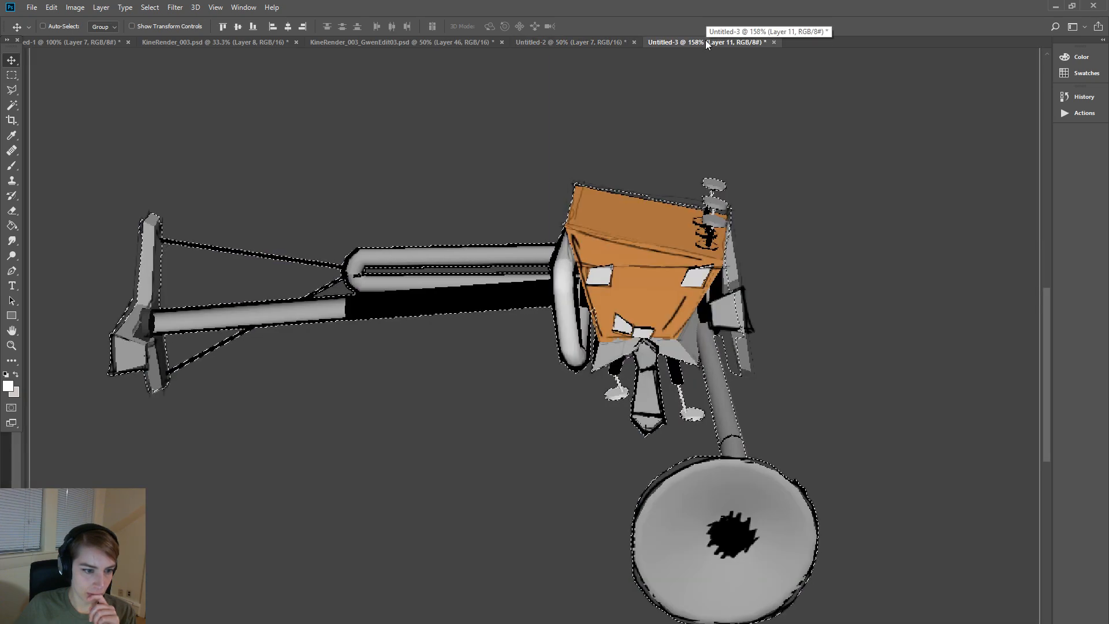
- Adjust the selection around the robot's shoulder fin beside the horn tube with the Polygonal Lasso, adding the missed fin area and subtracting the excess background
click(12, 89)
click(63, 26)
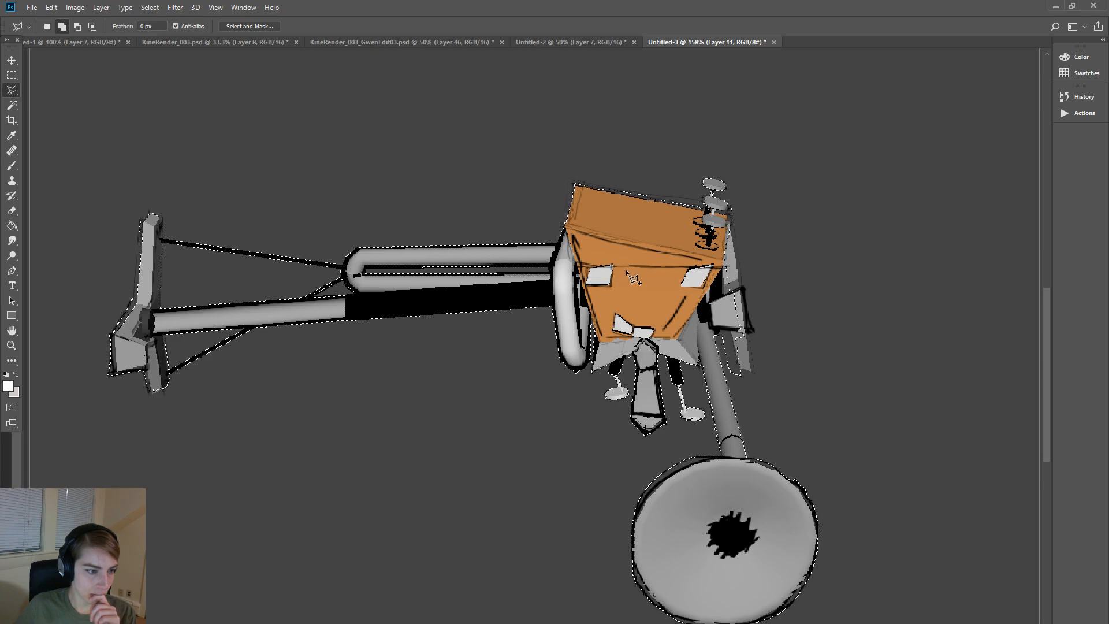
click(751, 331)
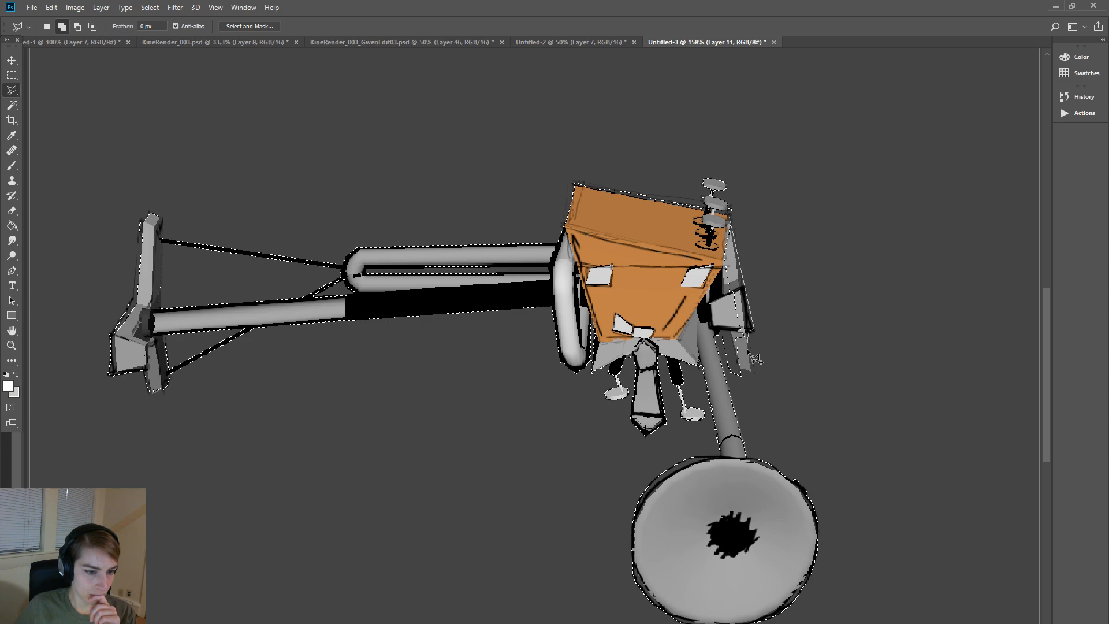
click(745, 376)
click(700, 241)
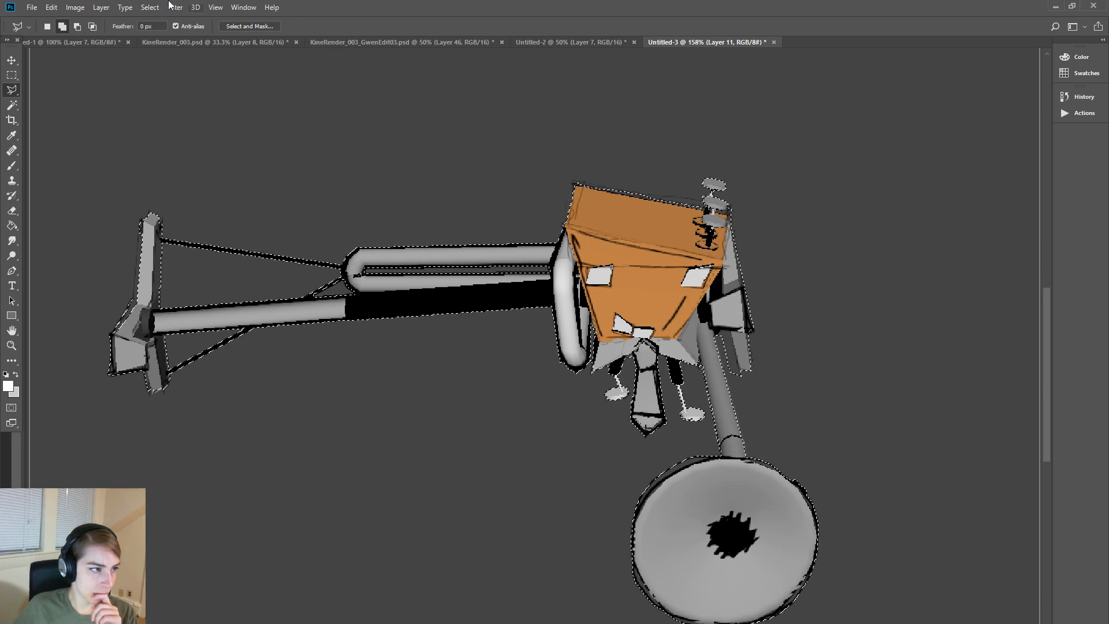
click(77, 27)
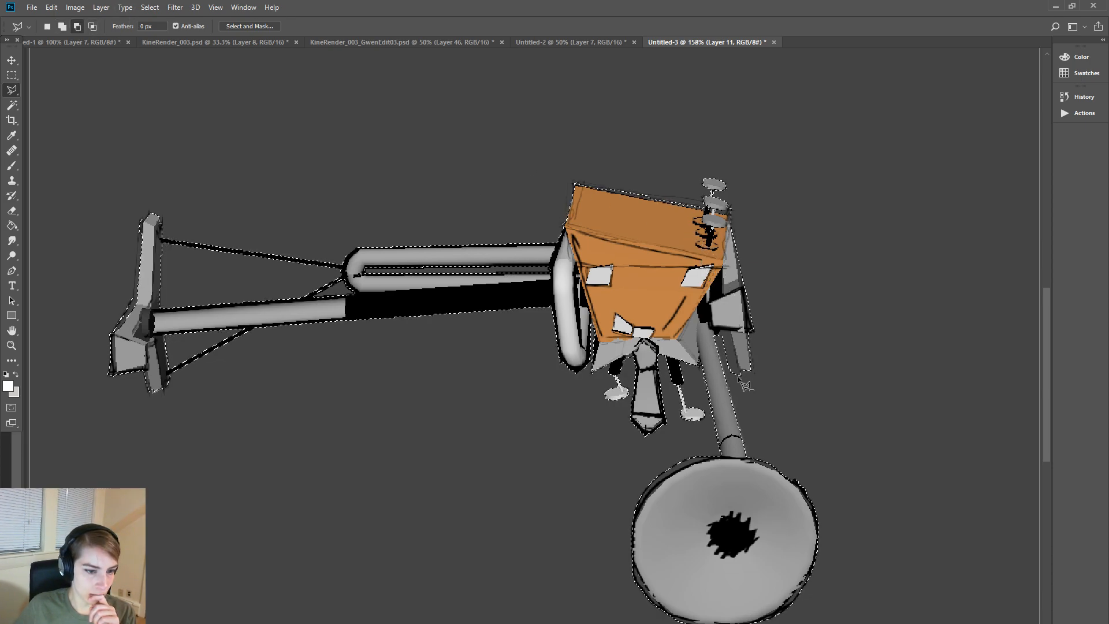
click(741, 380)
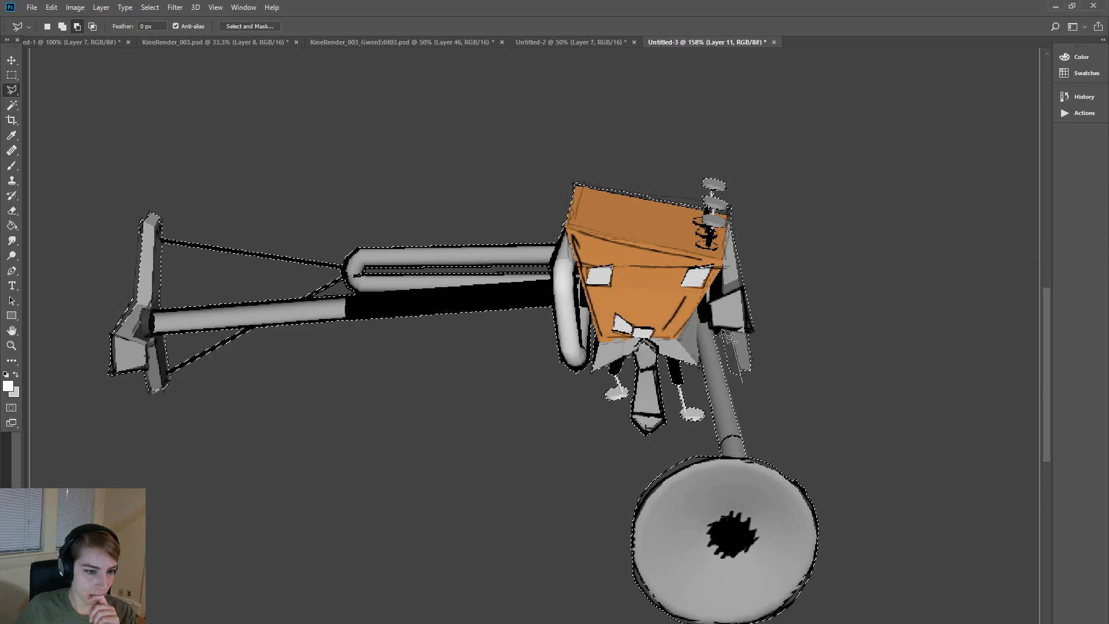
double_click(736, 393)
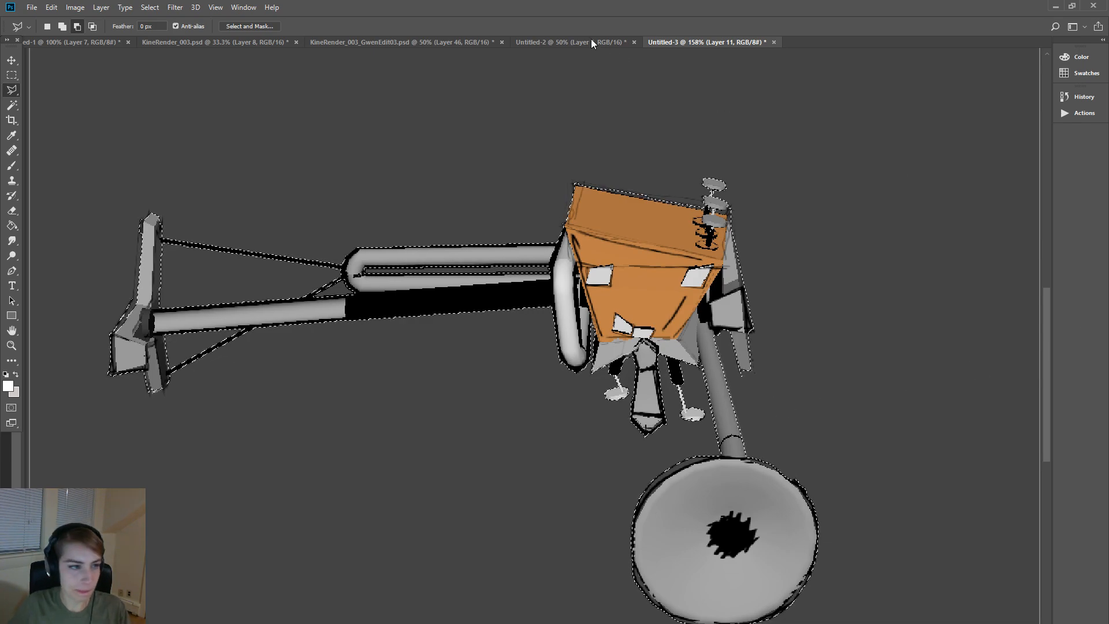
click(548, 41)
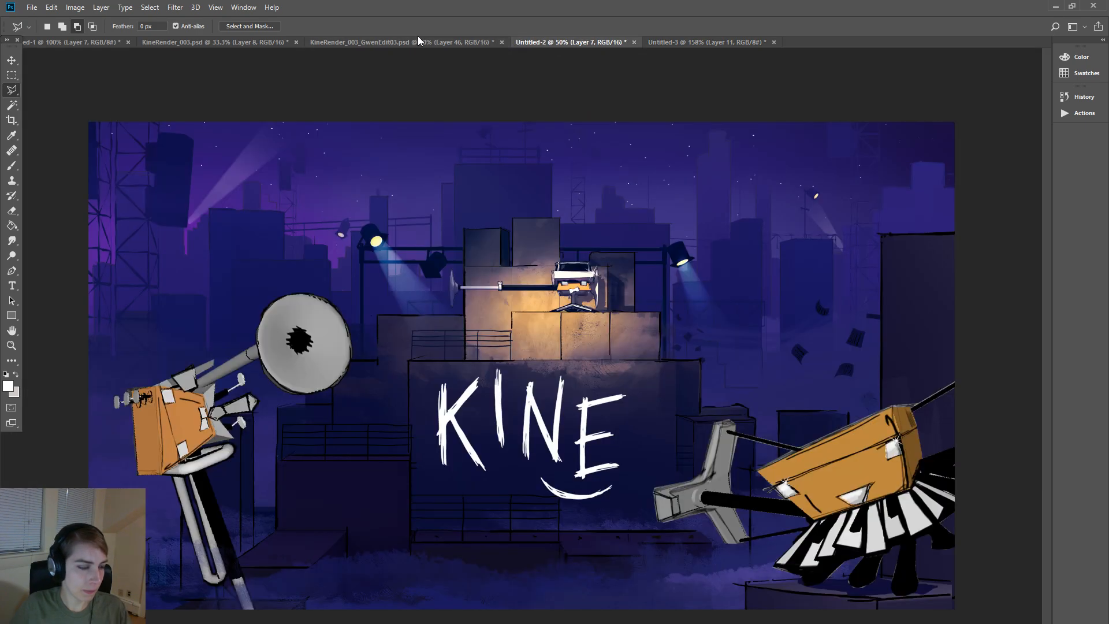
- Paste the trombone robot cutout into KineRender_003_GwenEdit03.psd, then enlarge, move and rotate it roughly over the existing trombone robot
click(452, 39)
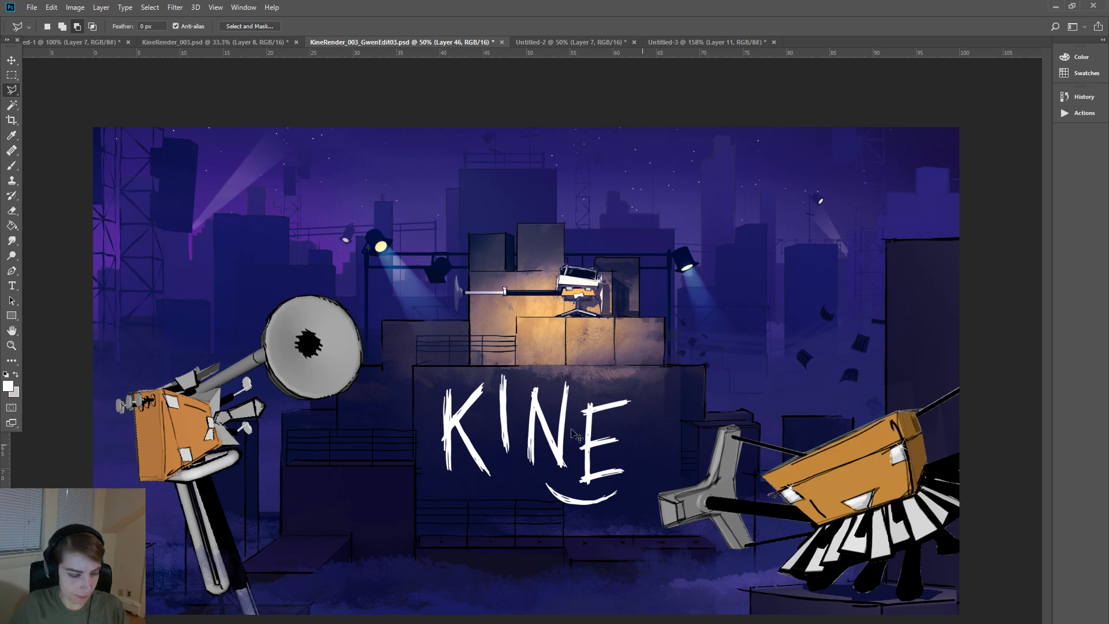
key(ctrl+v)
key(ctrl+t)
drag(673, 254, 421, 198)
drag(485, 307, 150, 409)
drag(283, 323, 471, 193)
drag(245, 215, 306, 361)
- Fine-tune the pasted robot to about 179.8% scale and -106.4° rotation over the old one and apply the transformation
drag(323, 283, 325, 301)
shift+drag(307, 352, 307, 328)
drag(330, 265, 378, 255)
drag(327, 316, 310, 349)
shift+drag(345, 278, 344, 282)
drag(322, 331, 321, 328)
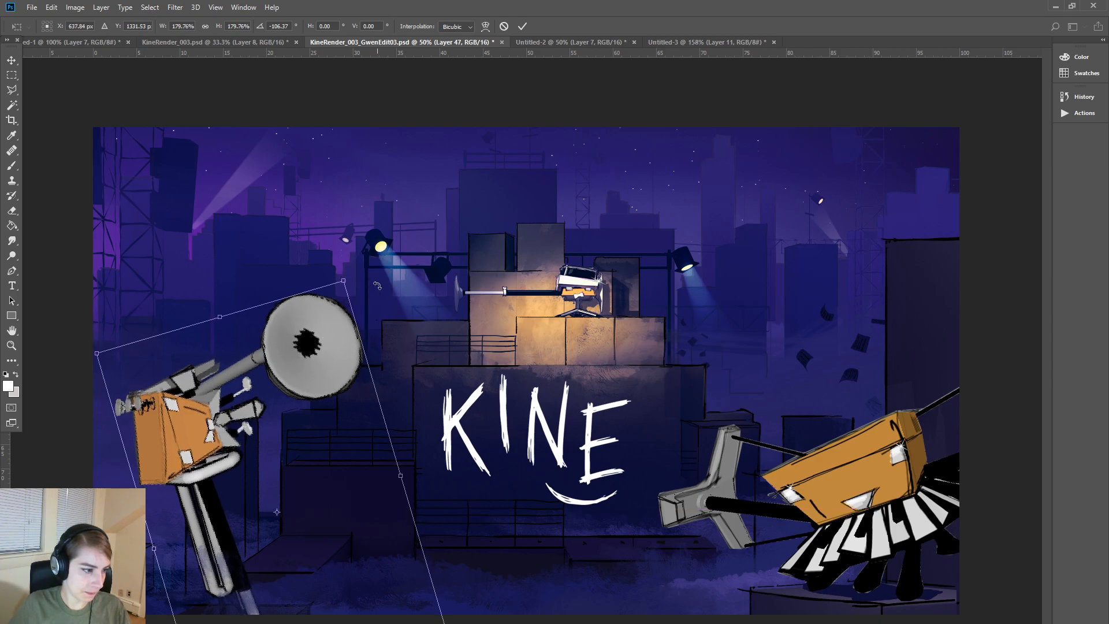
click(11, 76)
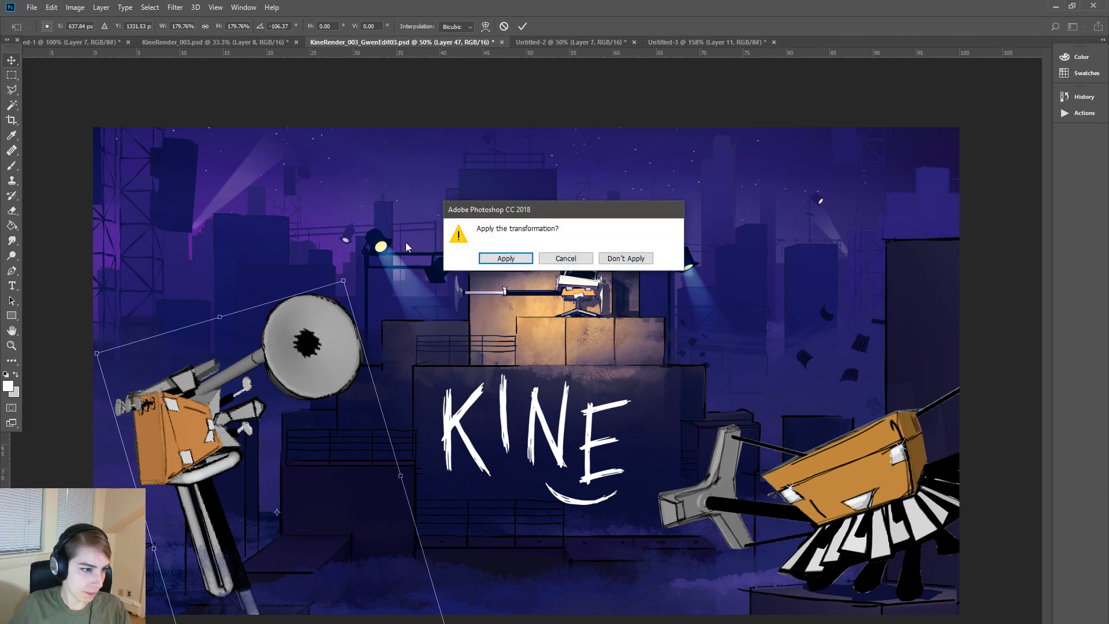
click(503, 257)
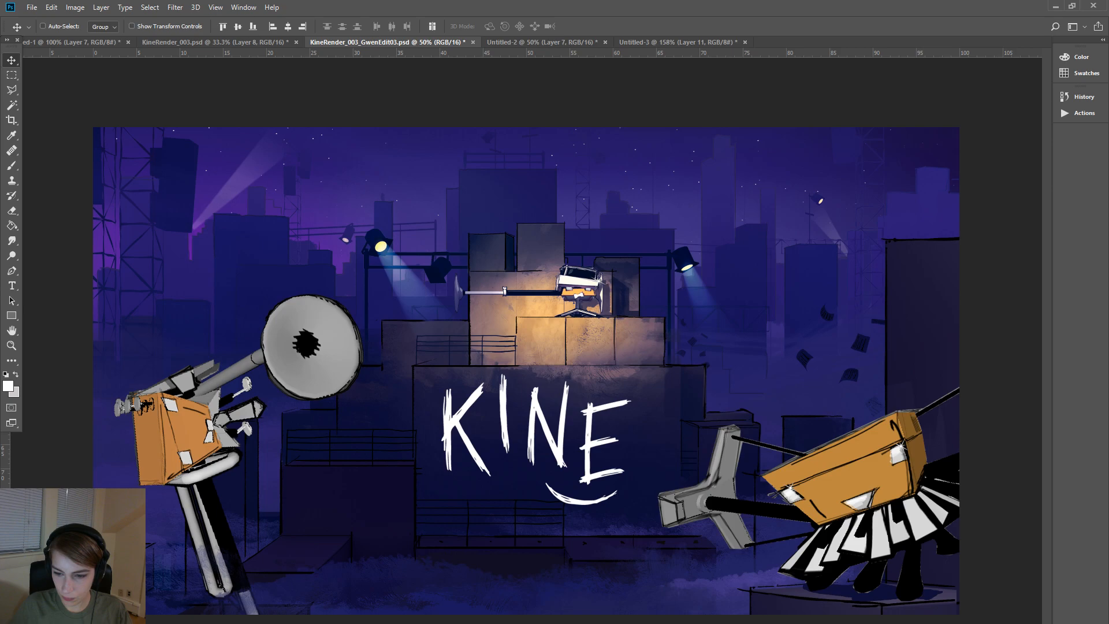
- Delete the superseded layers Layer 46 and Layer 44 from the key art
key(ctrl+e)
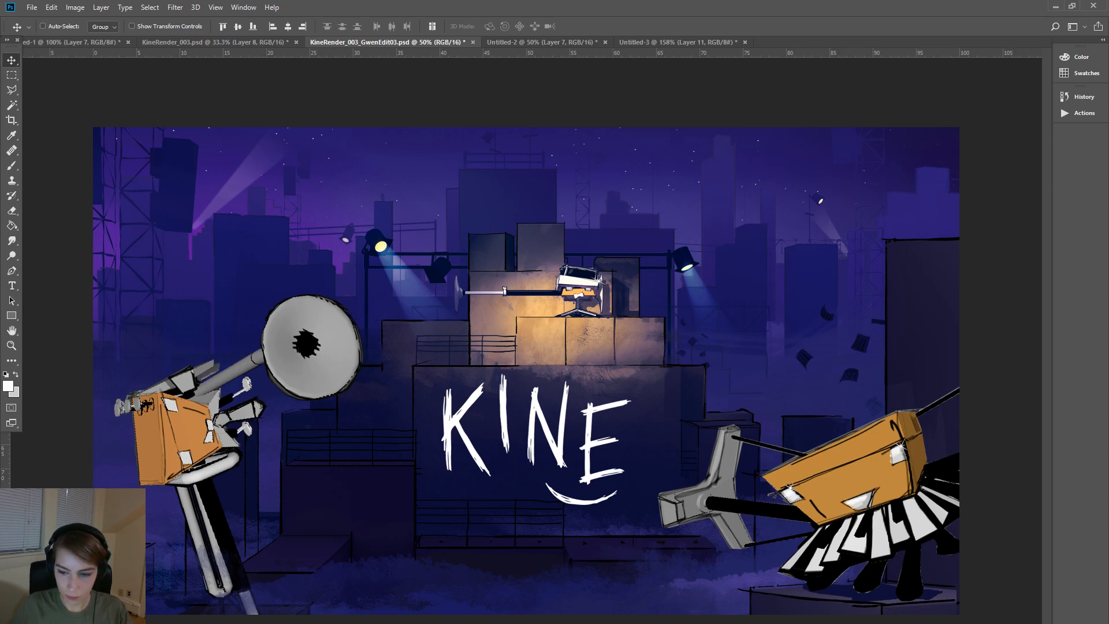
key(Delete)
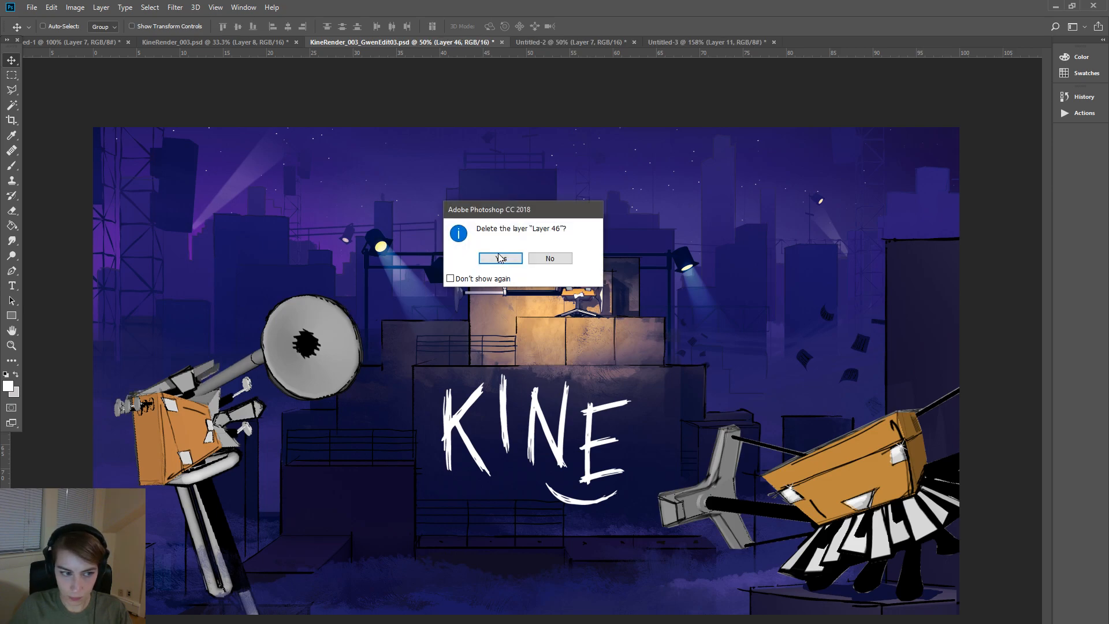
key(Return)
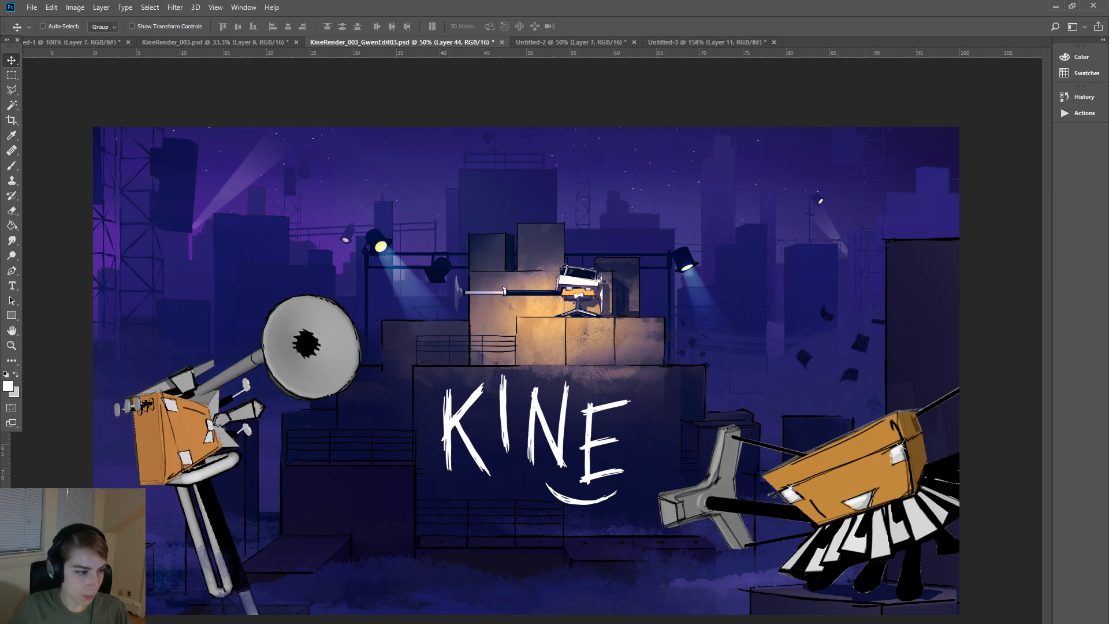
key(Delete)
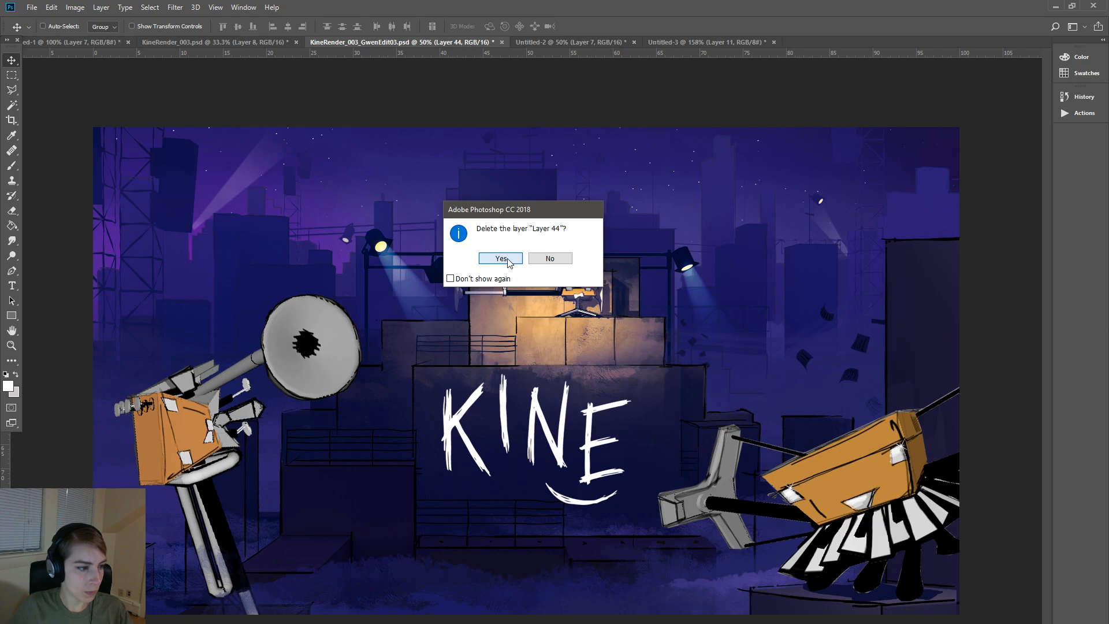
click(509, 263)
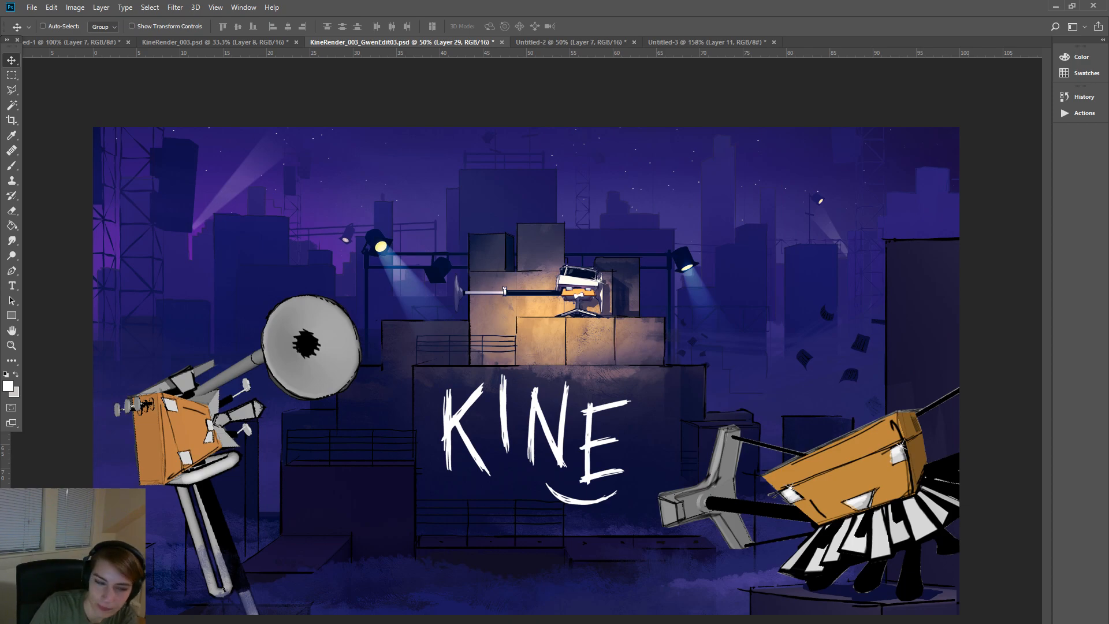
- Paint the trombone robot's two eyes whiter on a separate layer with a white 5 px Flat Fan High Bristle Count brush
click(12, 346)
drag(94, 357, 453, 585)
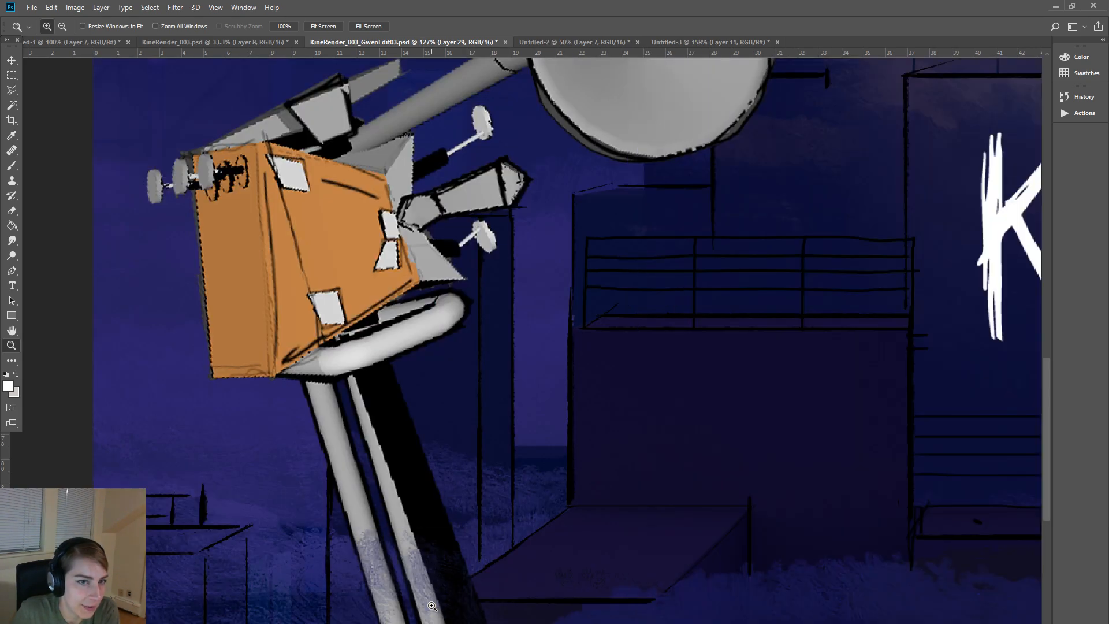
scroll(200, 546, up, 3)
scroll(196, 561, up, 2)
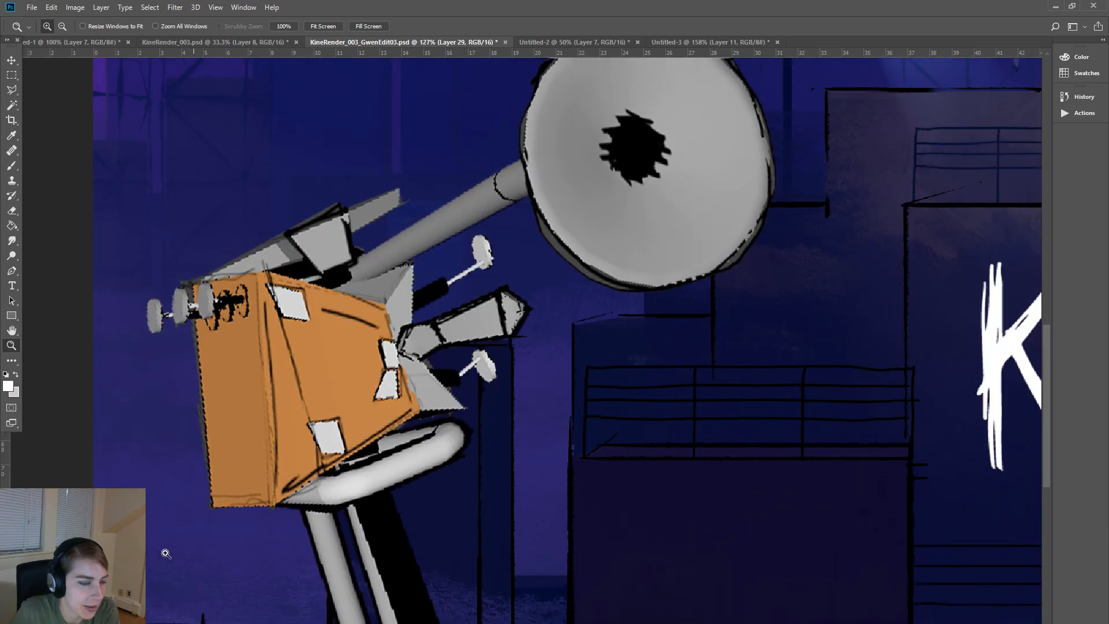
click(12, 166)
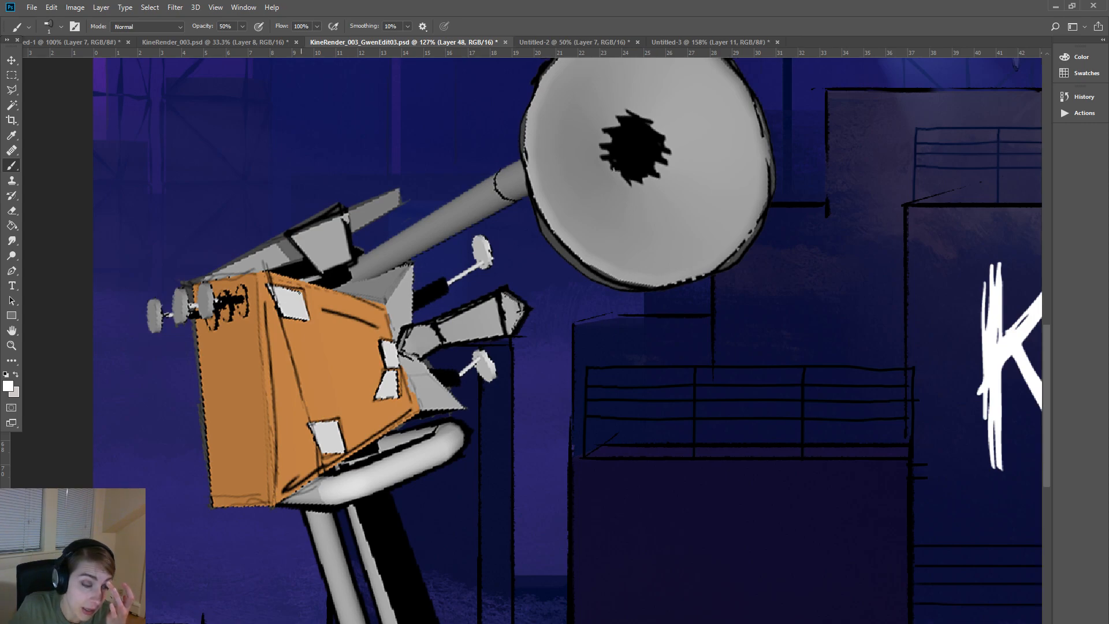
click(61, 26)
click(75, 61)
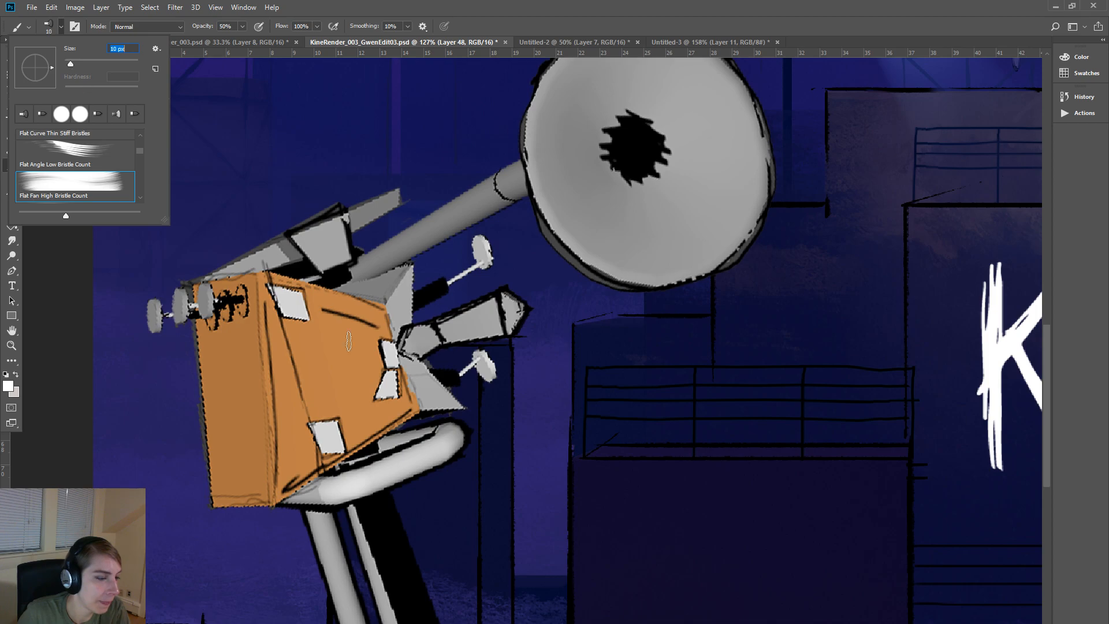
drag(69, 61, 68, 63)
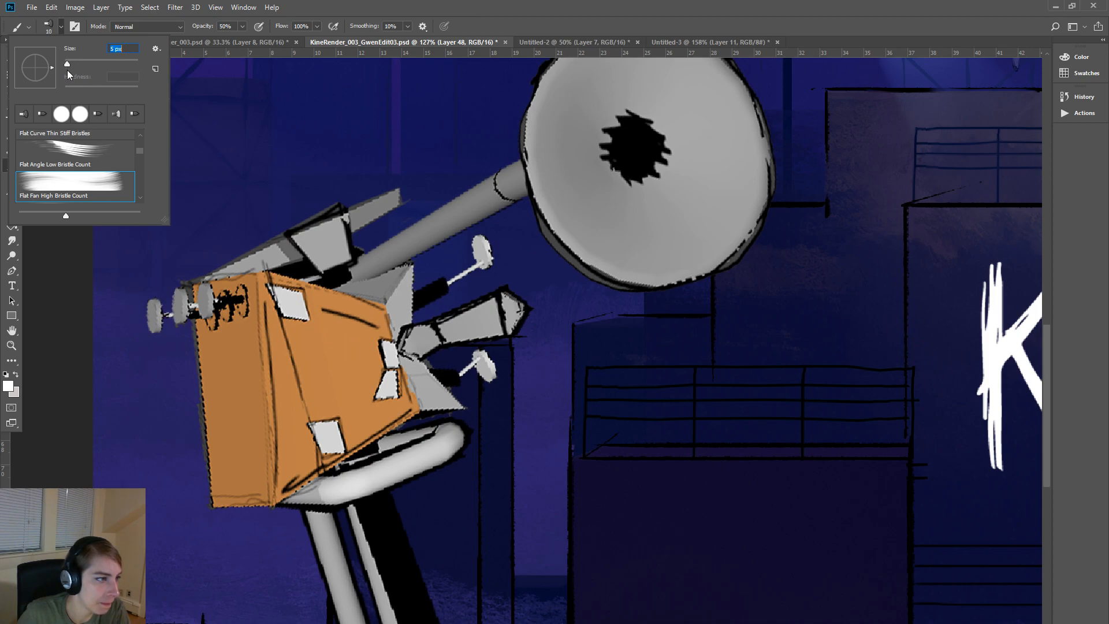
key(Return)
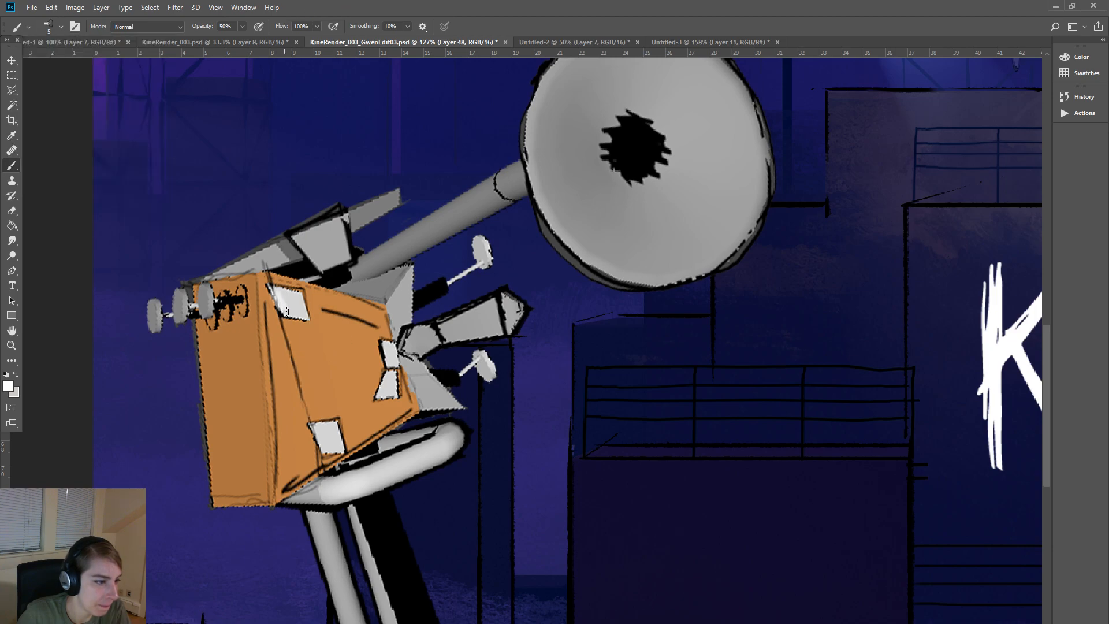
mouse_move(296, 296)
mouse_down()
mouse_move(293, 310)
mouse_move(281, 289)
mouse_move(295, 316)
mouse_up()
mouse_move(315, 428)
mouse_down()
mouse_move(338, 452)
mouse_move(315, 427)
mouse_move(336, 447)
mouse_move(329, 423)
mouse_up()
key(ctrl+z)
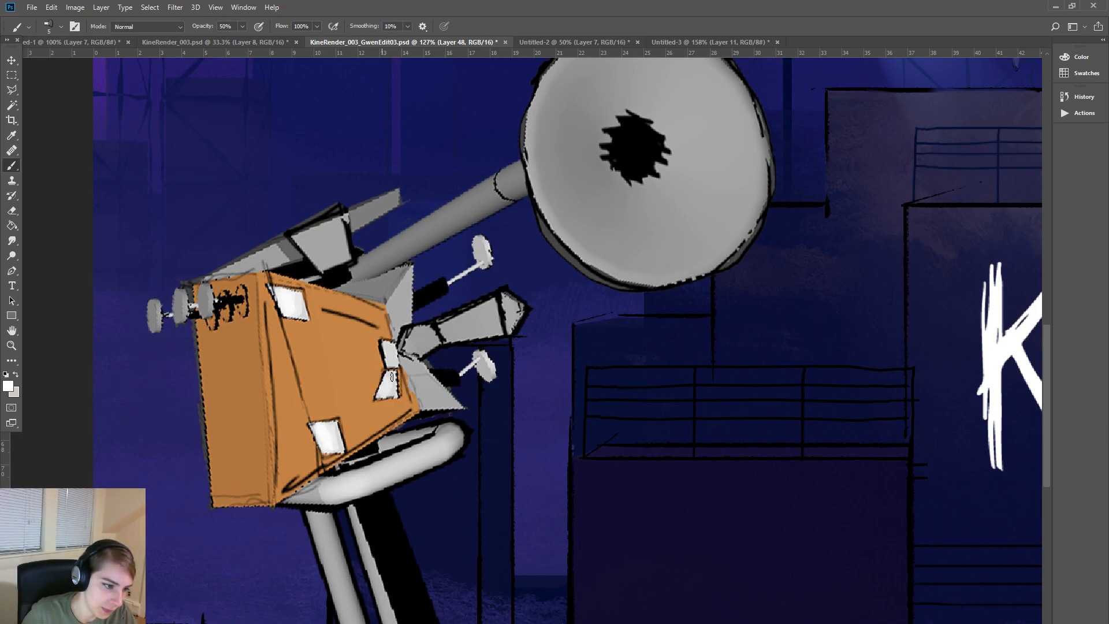
- Brush white highlights onto both halves of the trombone robot's bow tie
drag(390, 376, 387, 392)
mouse_move(389, 348)
mouse_down()
mouse_move(390, 368)
mouse_move(388, 349)
mouse_up()
alt+scroll(475, 306, down, 4)
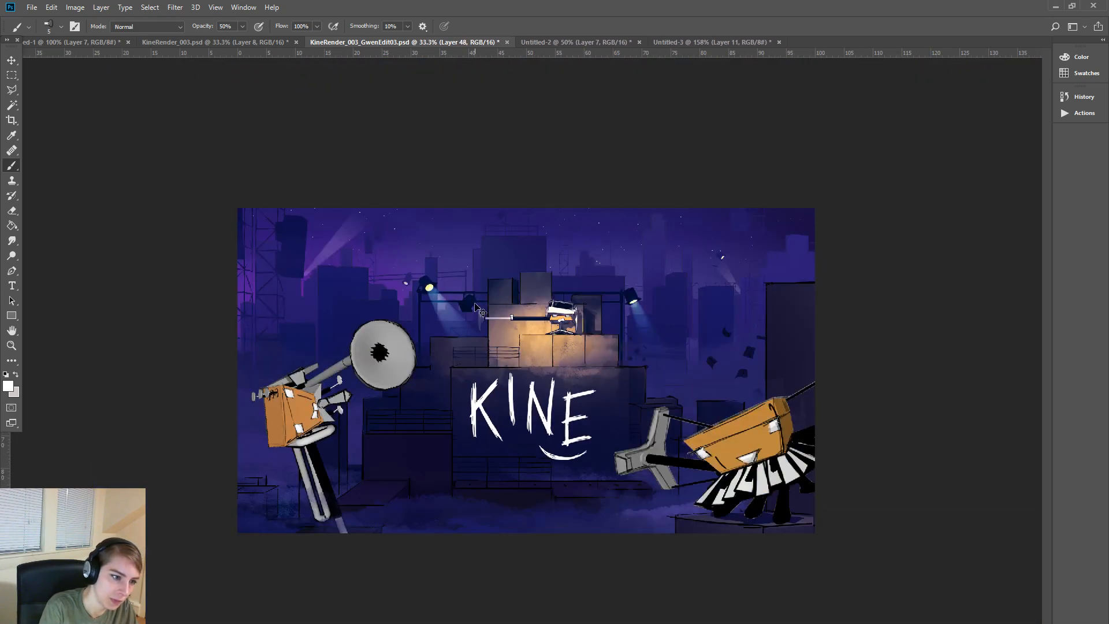
alt+scroll(474, 306, up, 1)
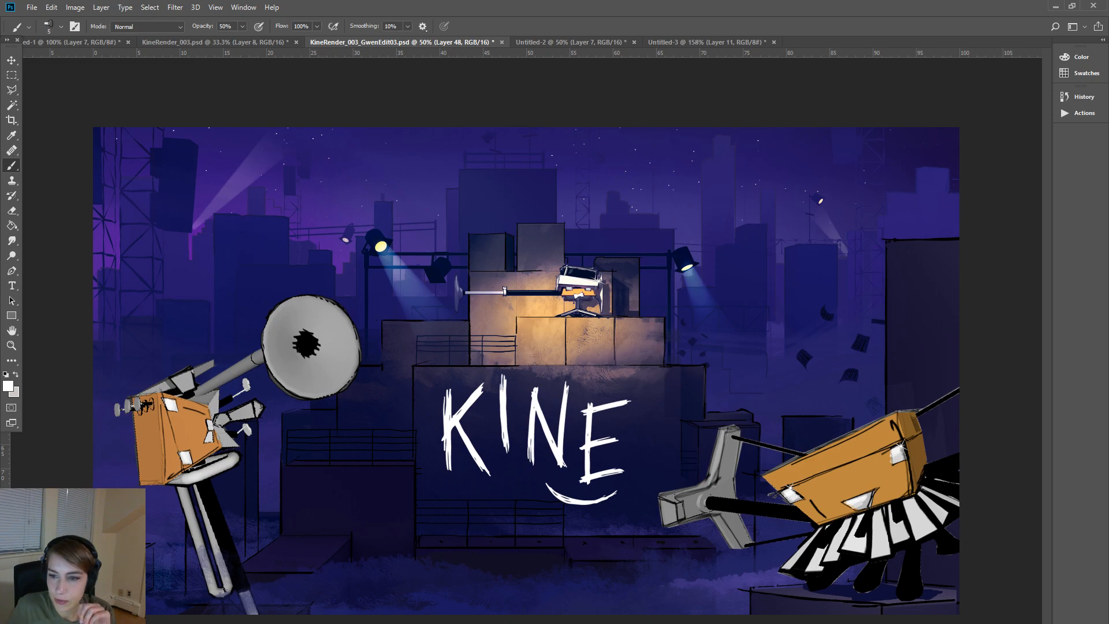
- Duplicate the white highlight layer, Layer 48, and merge the copy back into it
key(ctrl+shift+s)
key(ctrl+j)
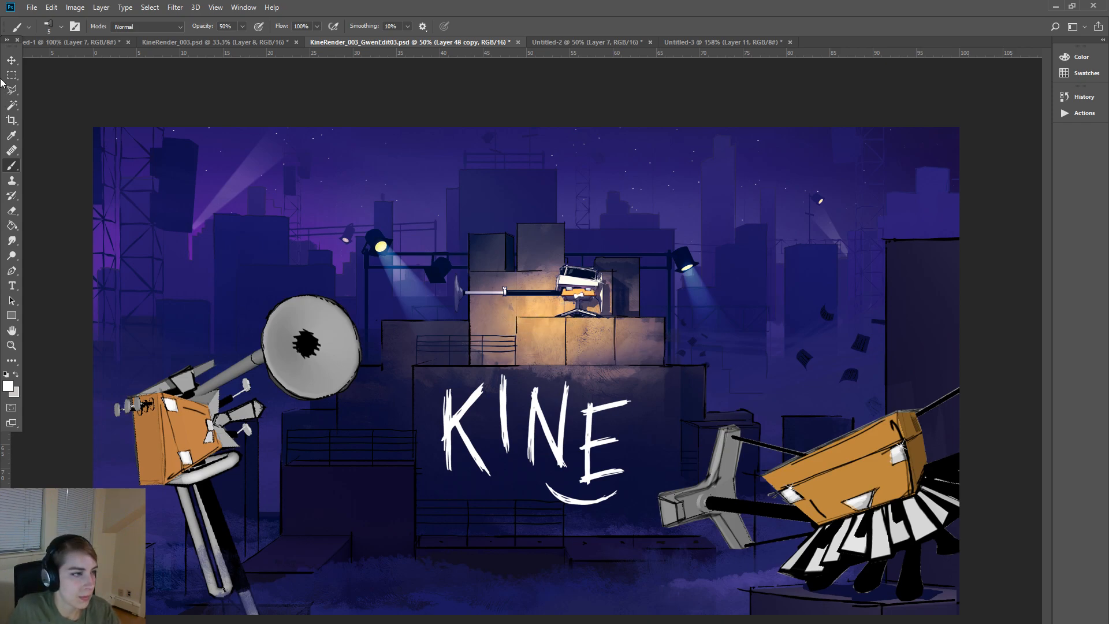
click(11, 60)
drag(598, 281, 511, 299)
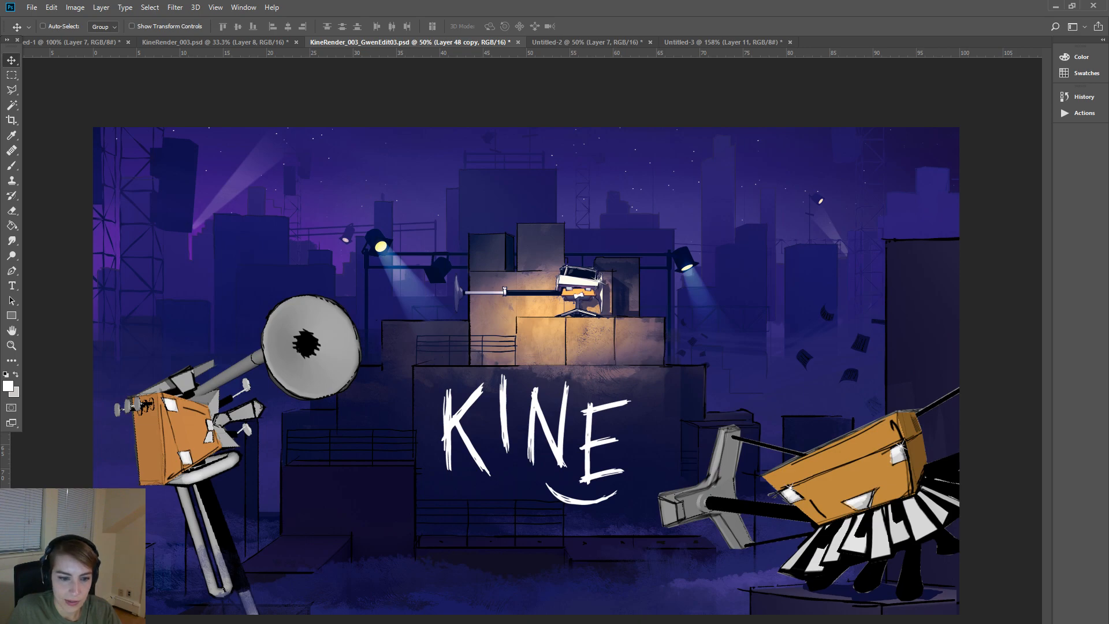
key(ctrl+e)
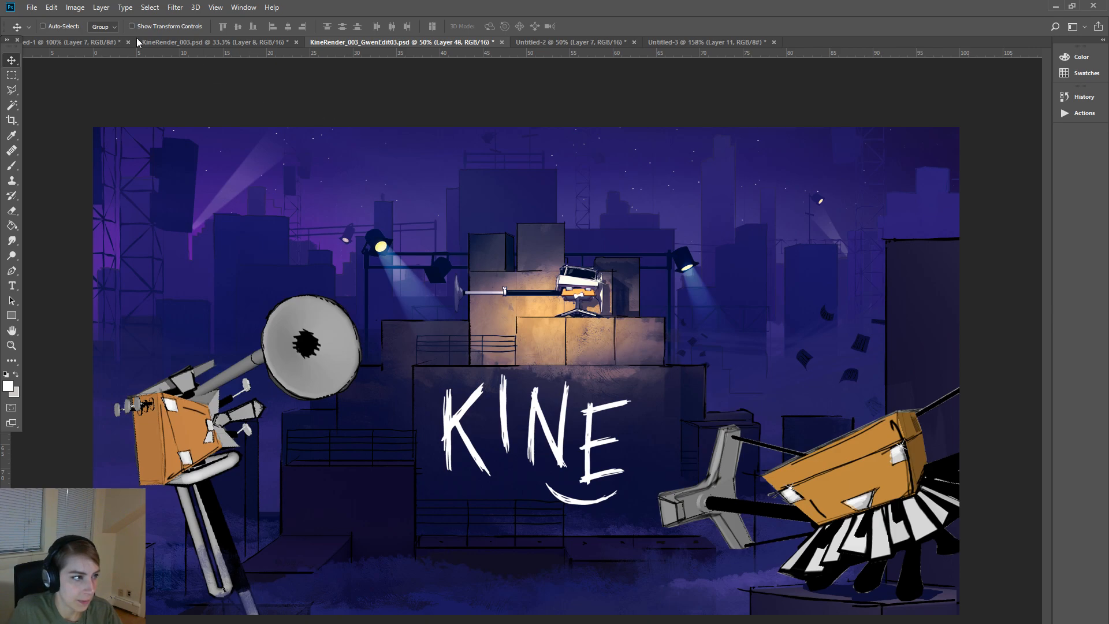
- Duplicate the accordion robot's eye detail from Layer 39 twice and place the copies over the trombone robot's two eyes
click(51, 6)
click(73, 31)
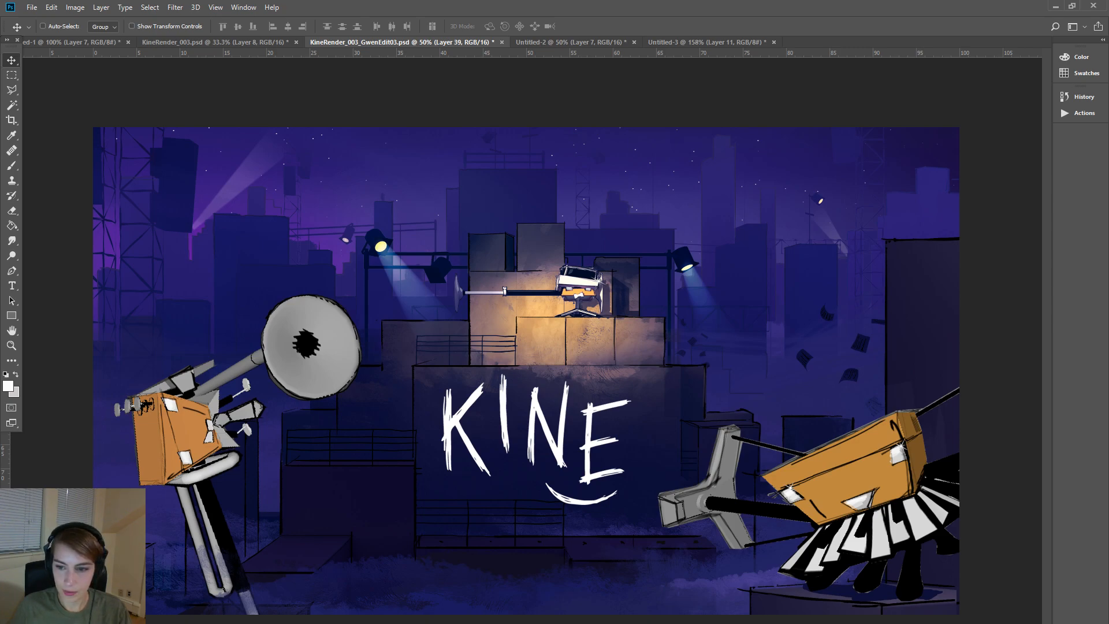
key(ctrl+j)
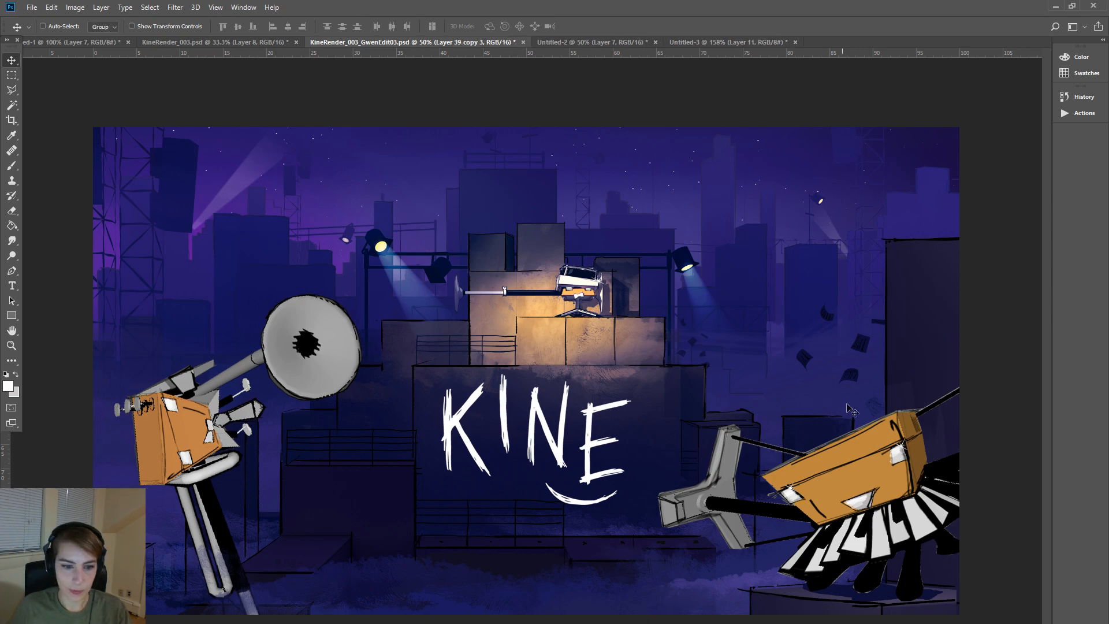
drag(897, 448, 163, 399)
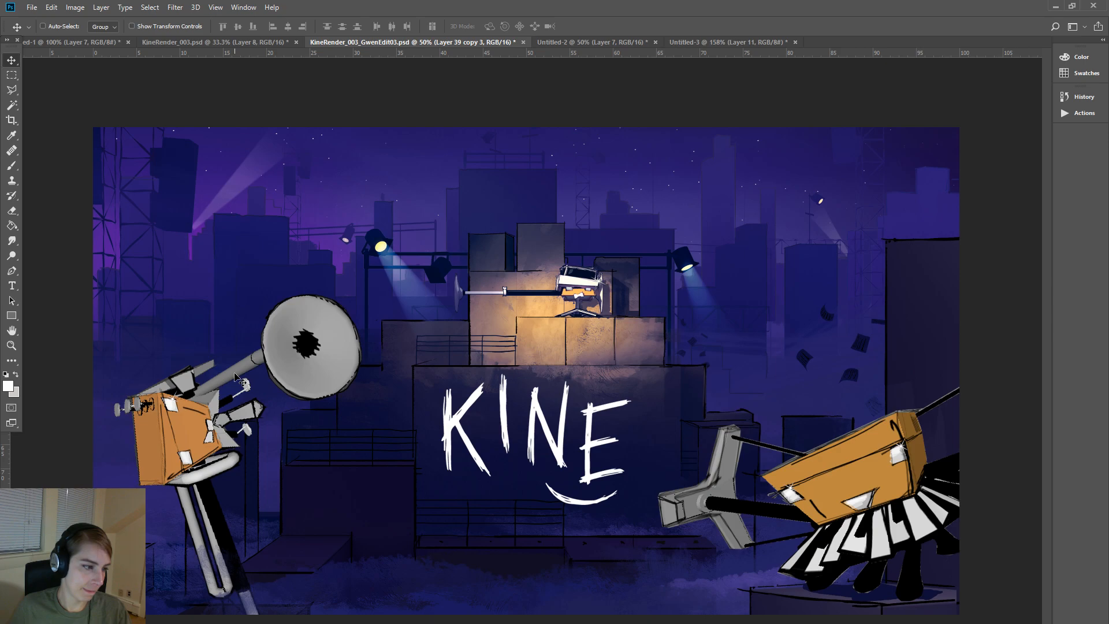
drag(187, 405, 209, 422)
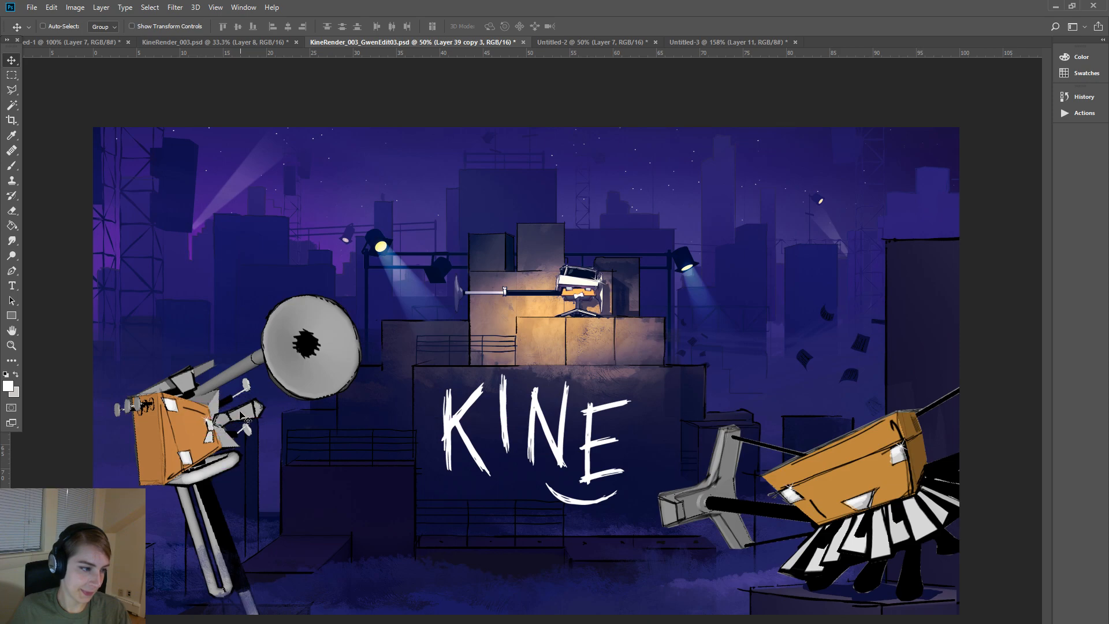
drag(209, 421, 170, 399)
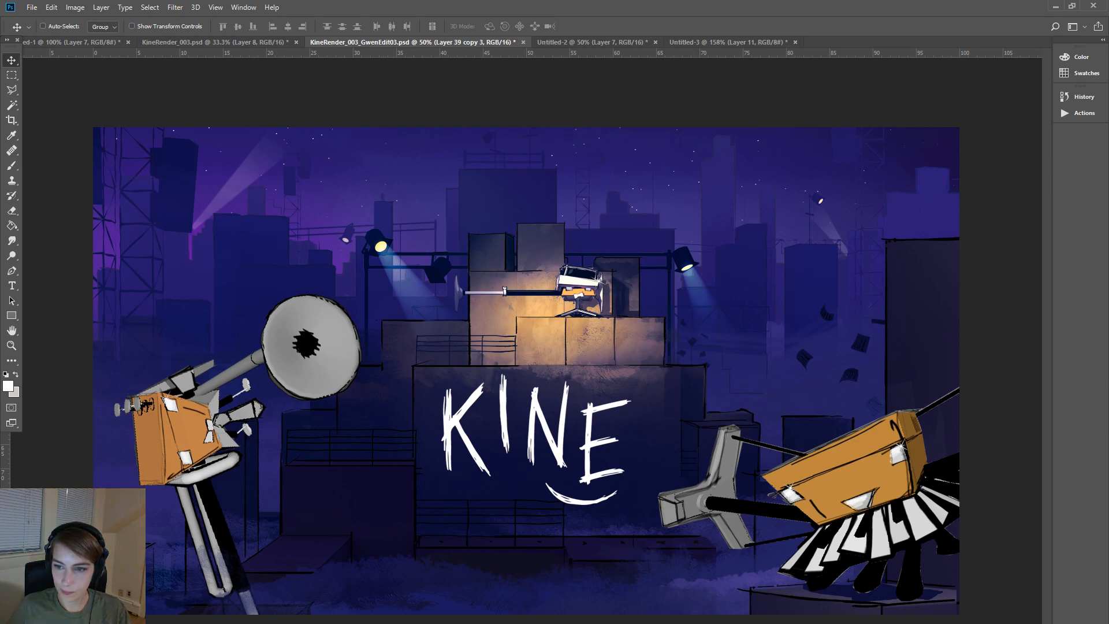
key(ctrl+j)
drag(174, 402, 189, 458)
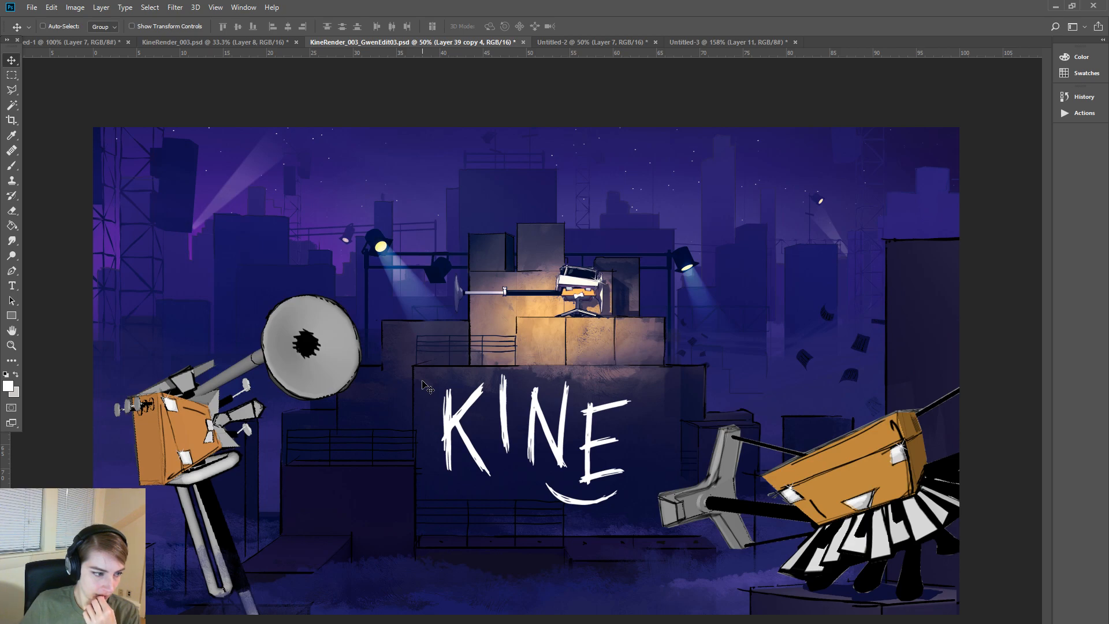
- Compare the earlier key art versions in Untitled-2 and paste the whole updated key art there as a new layer
key(ctrl)
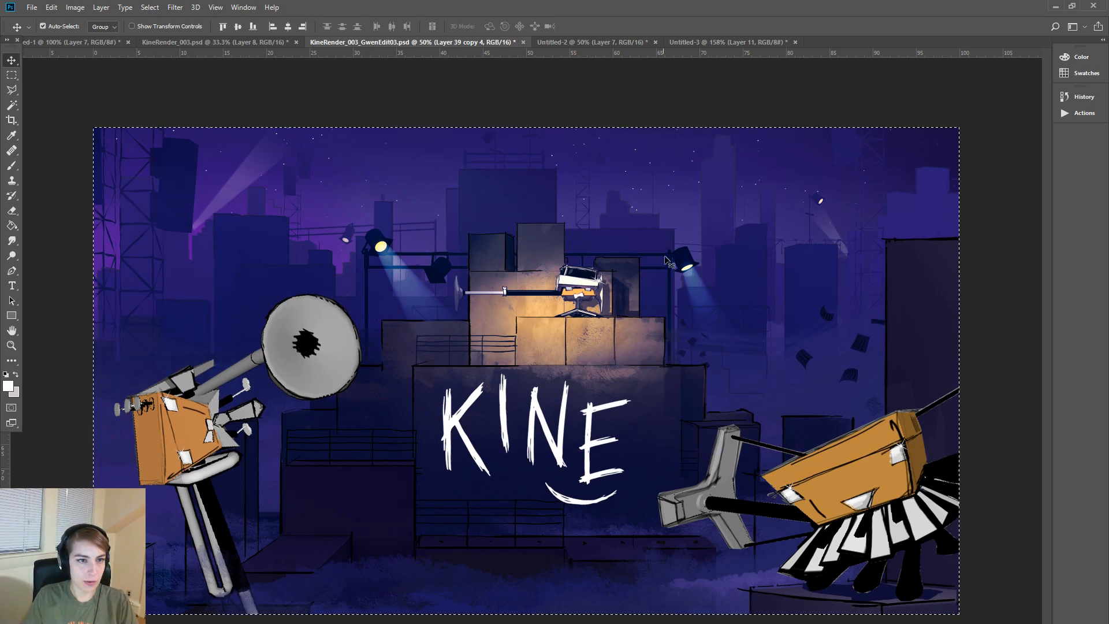
click(584, 44)
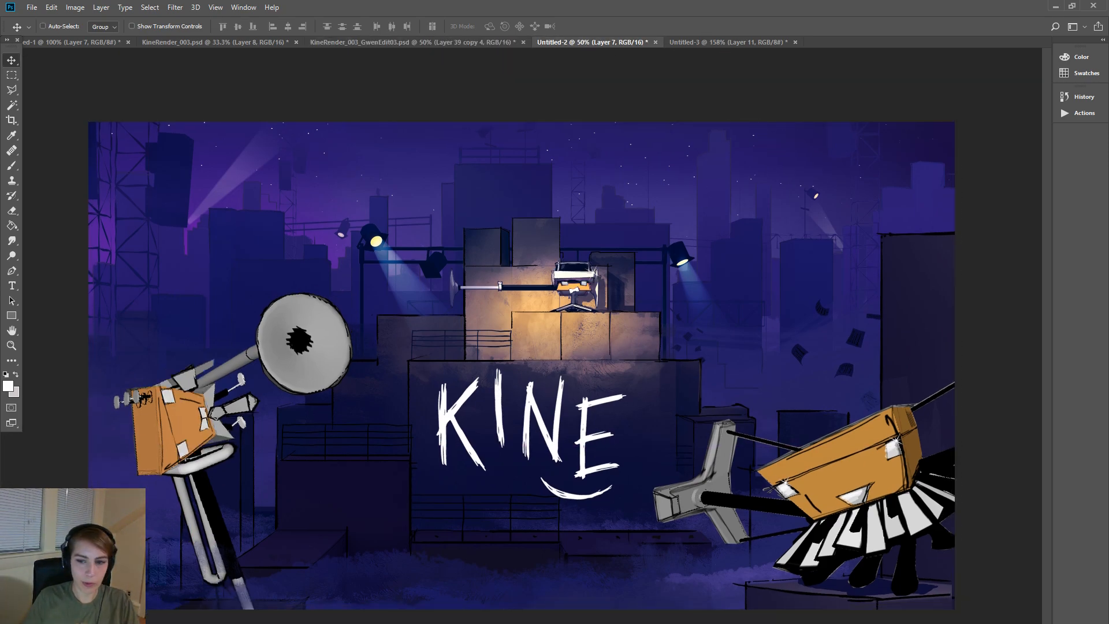
key(ctrl+shift+z)
key(ctrl+shift+z)
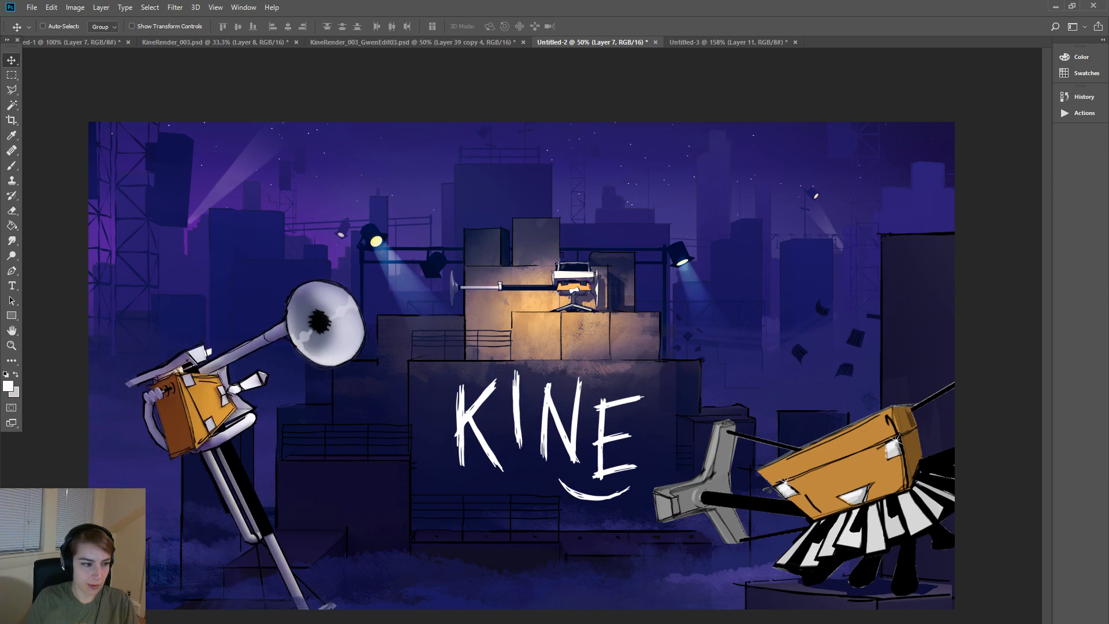
key(ctrl+alt+z)
key(ctrl+alt+z)
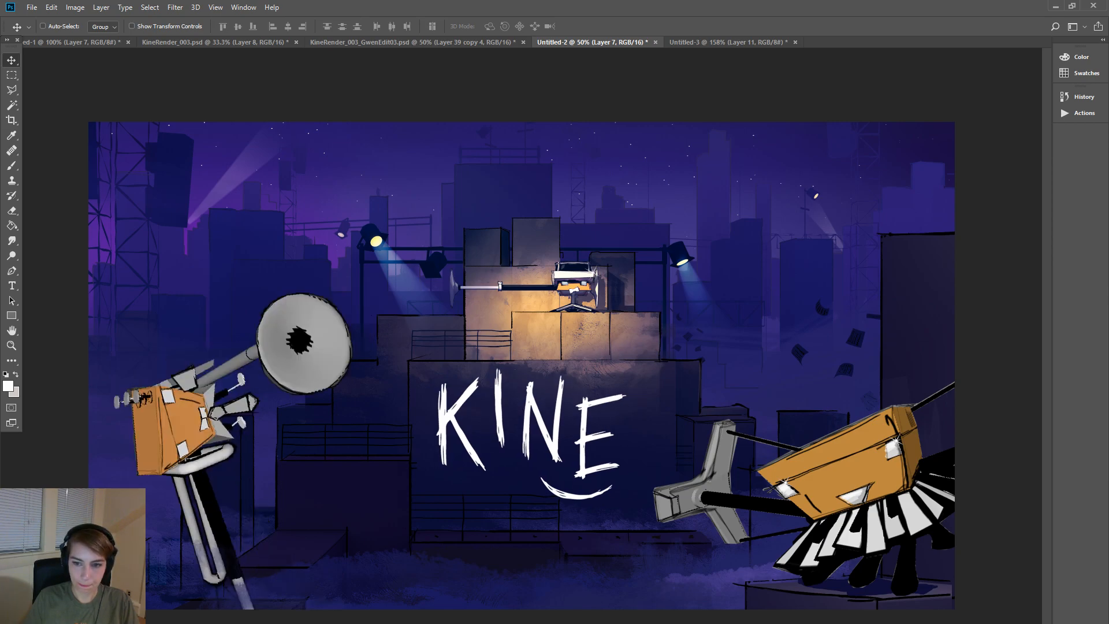
key(ctrl+shift+z)
key(ctrl+shift+z)
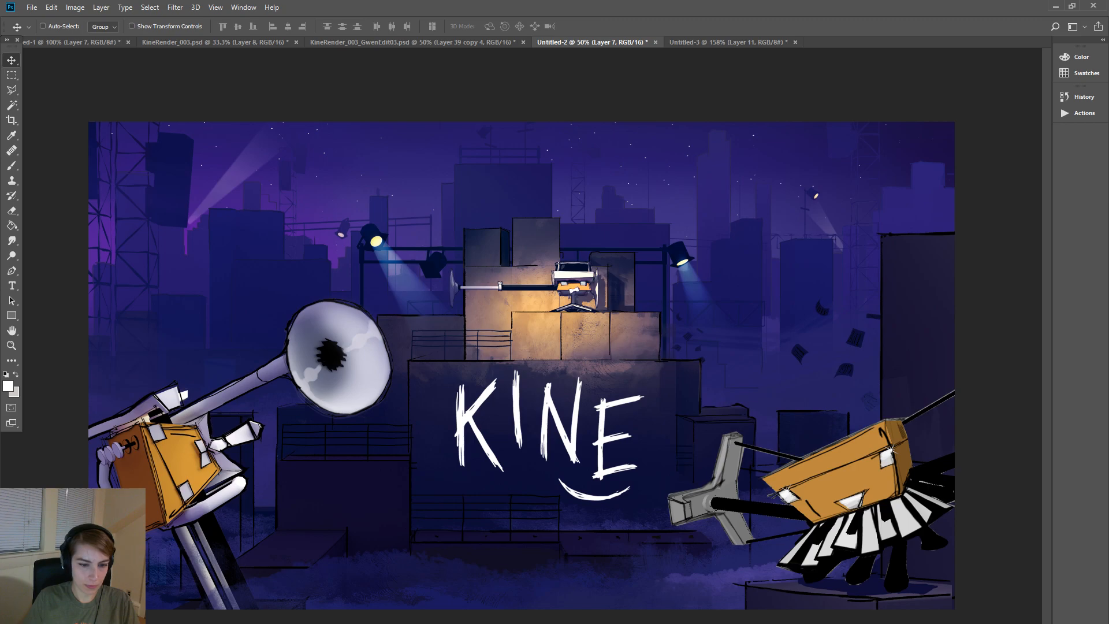
key(ctrl+shift+z)
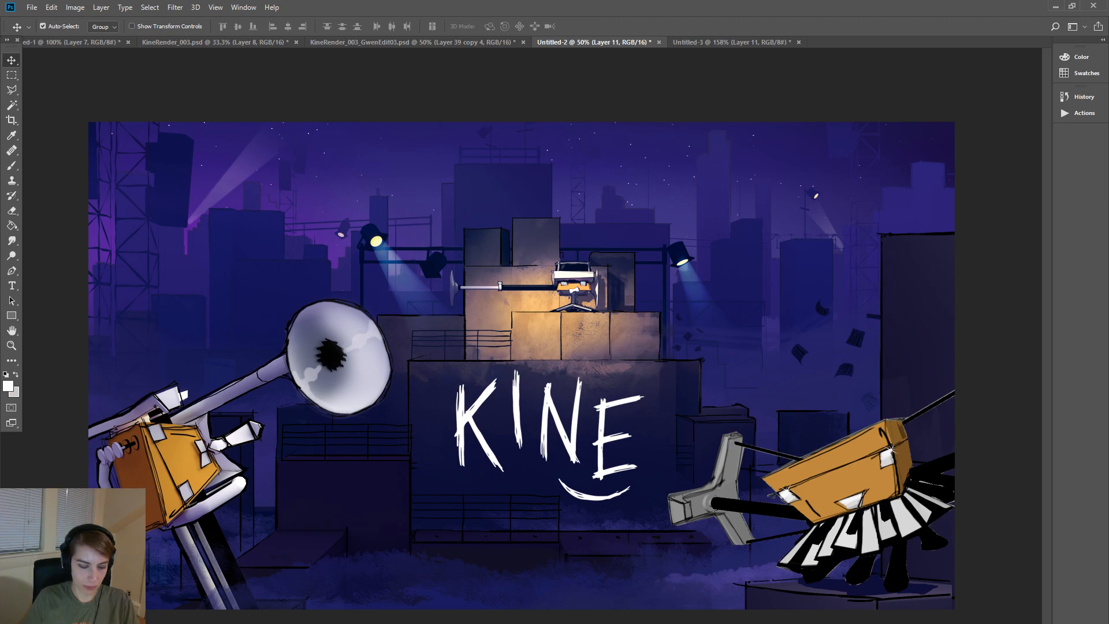
key(ctrl+shift+z)
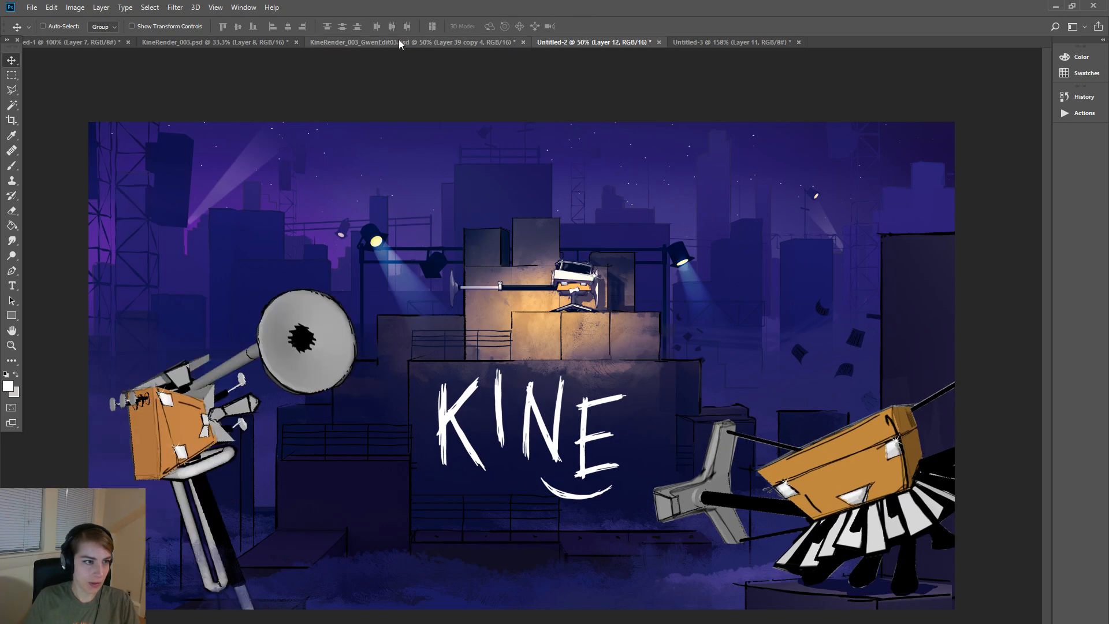
- Compare the original KineRender_003.psd composition with the updated key art in KineRender_003_GwenEdit03.psd and Untitled-2
click(253, 43)
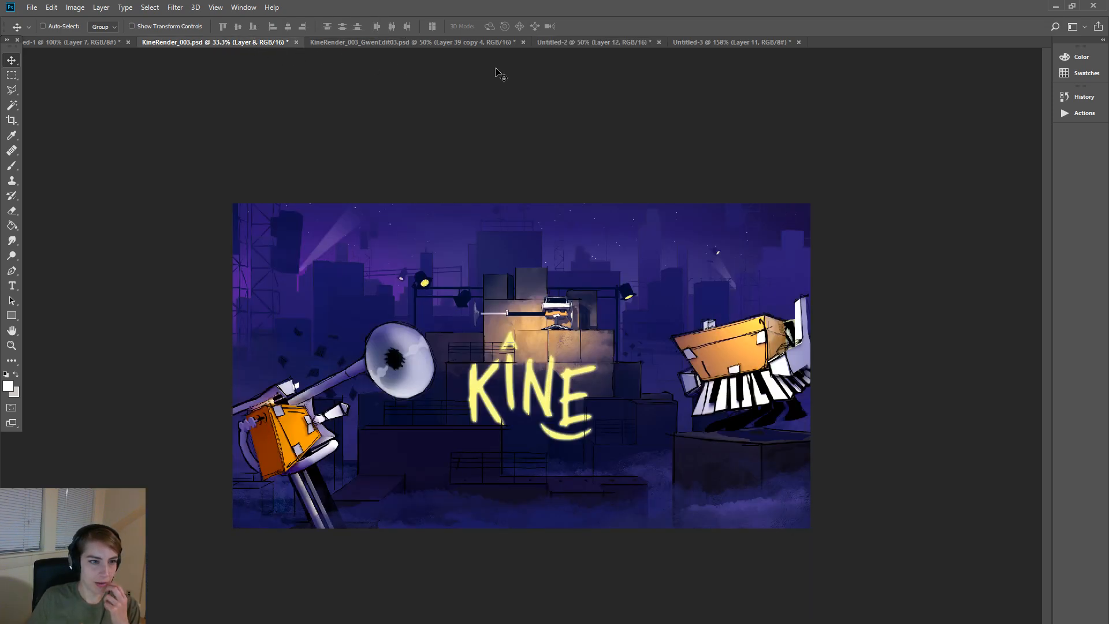
click(729, 39)
click(605, 43)
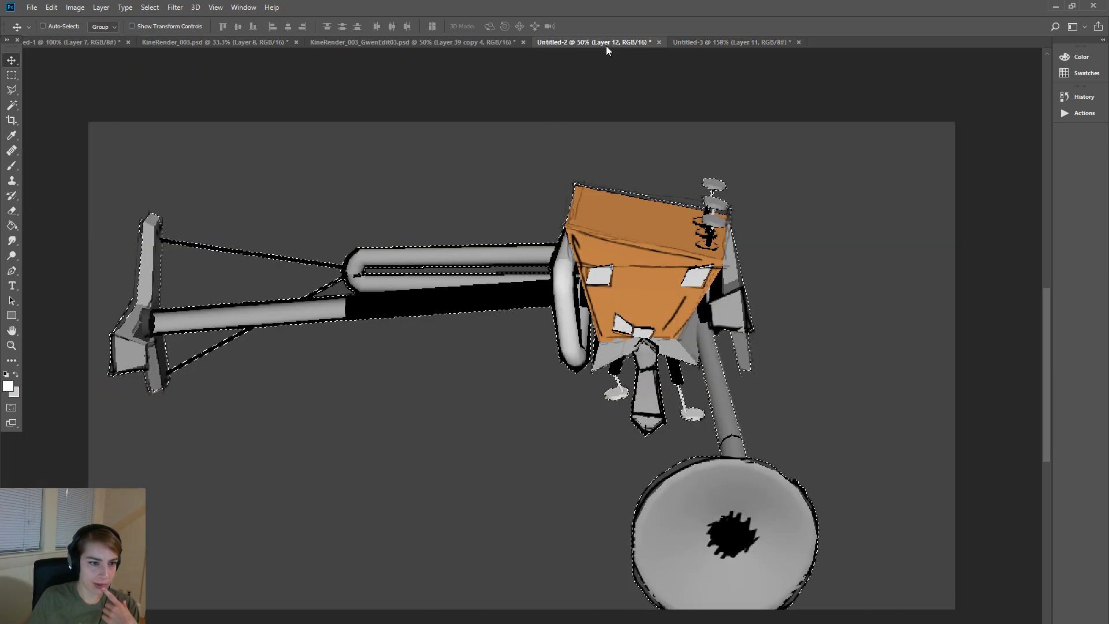
click(396, 43)
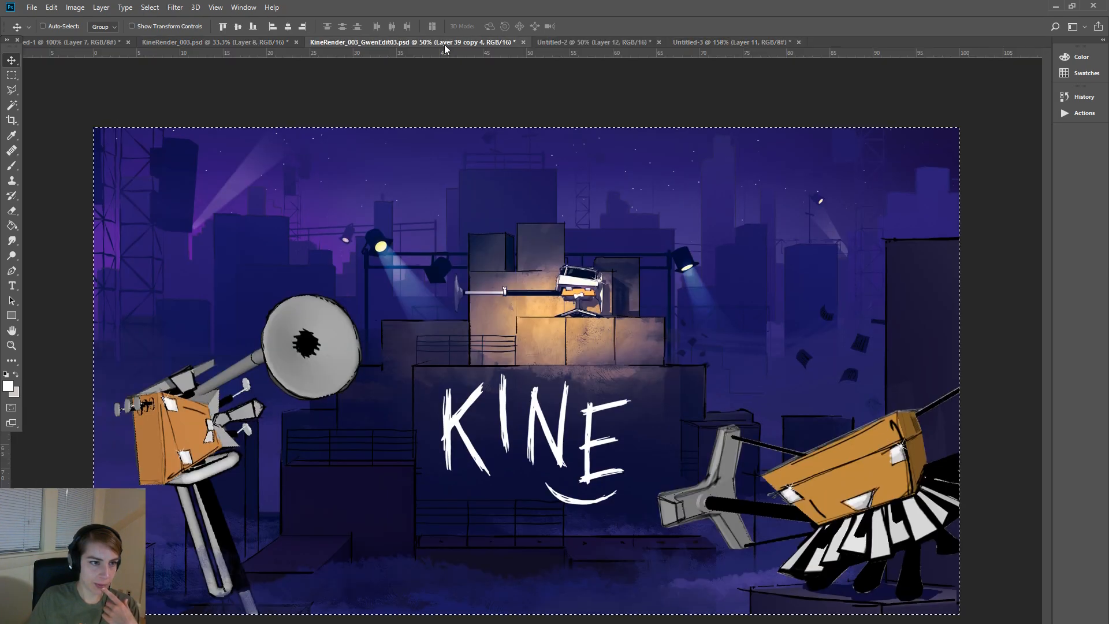
click(231, 42)
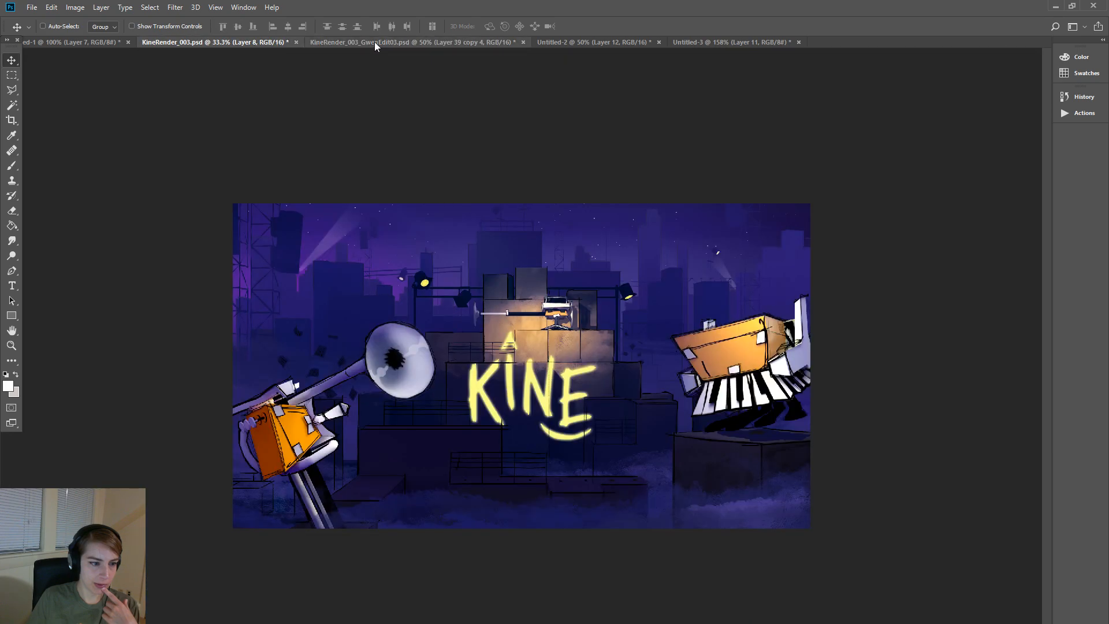
click(581, 43)
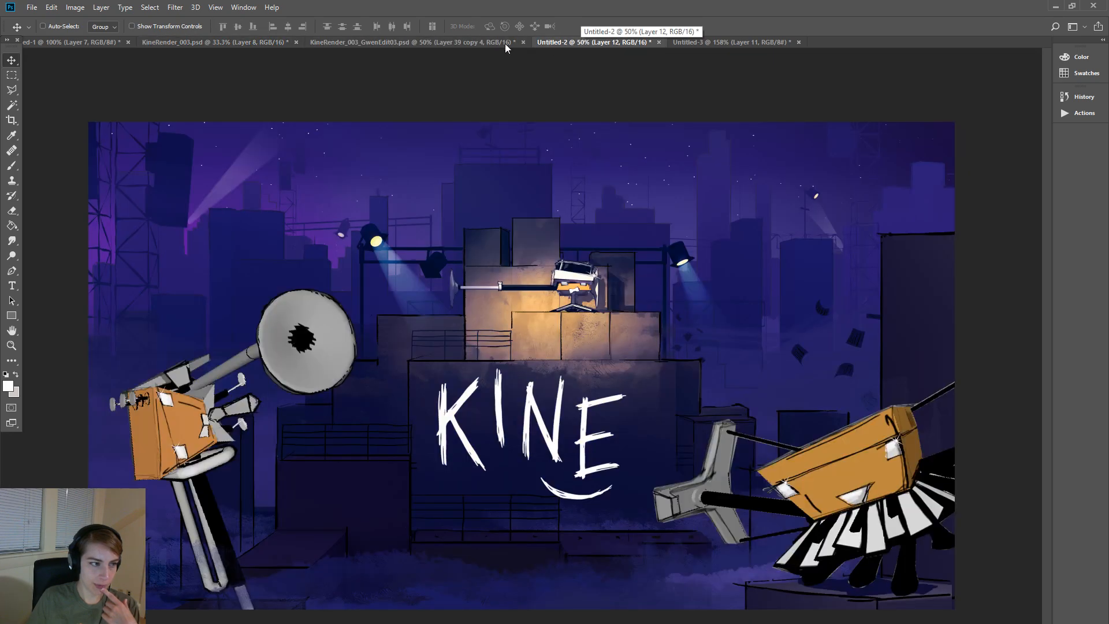
click(231, 43)
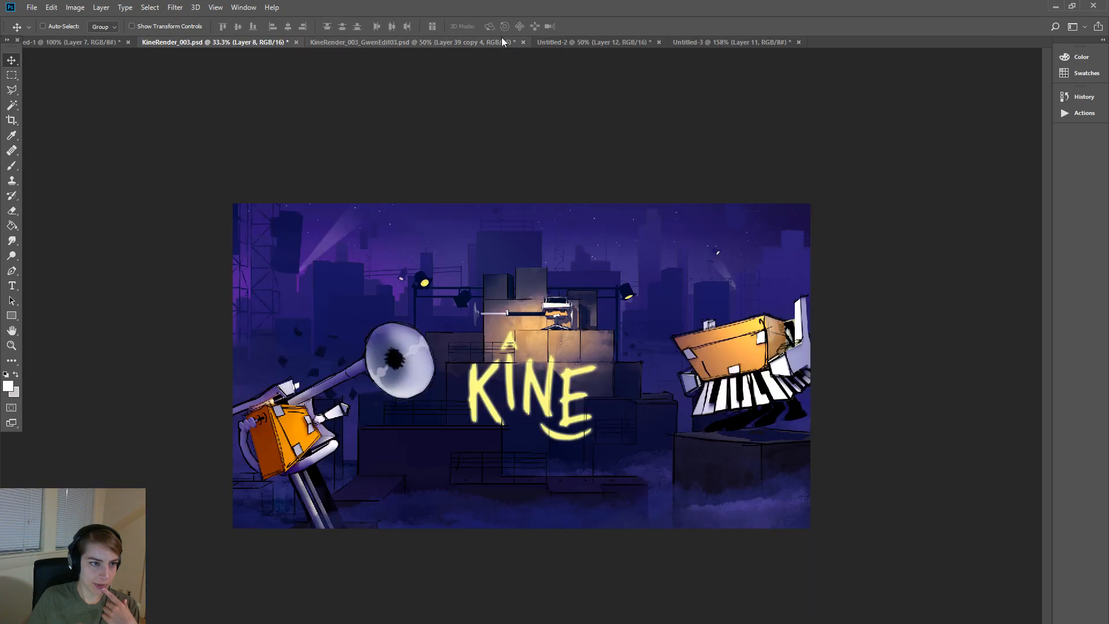
- Compare the Untitled-2, KineRender_003.psd and KineRender_003_GwenEdit03.psd versions of the artwork
click(590, 43)
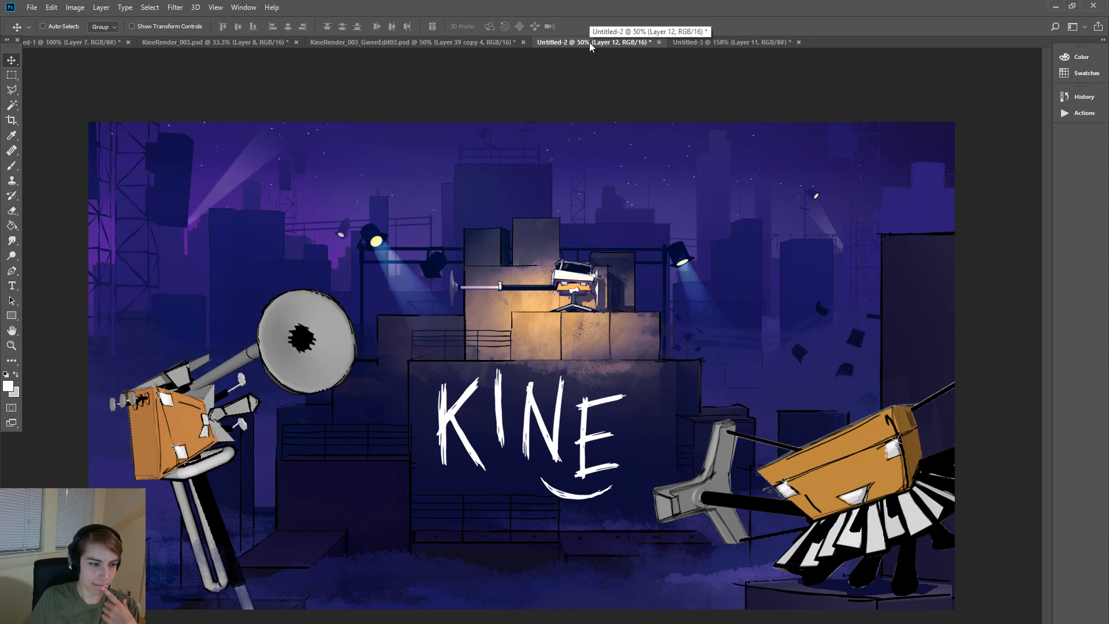
click(203, 41)
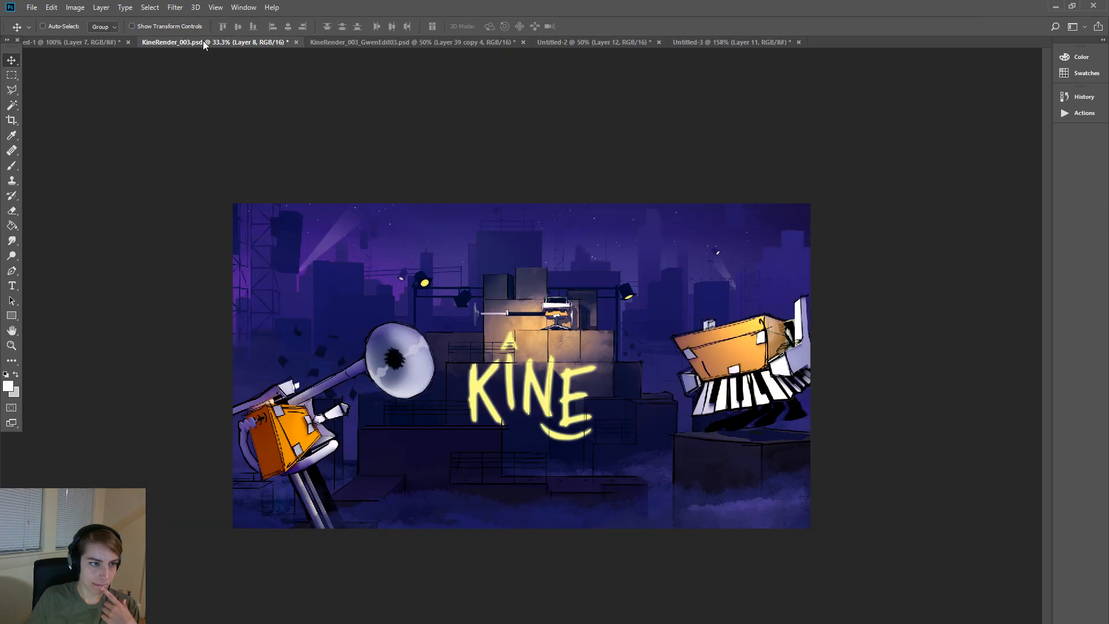
click(573, 39)
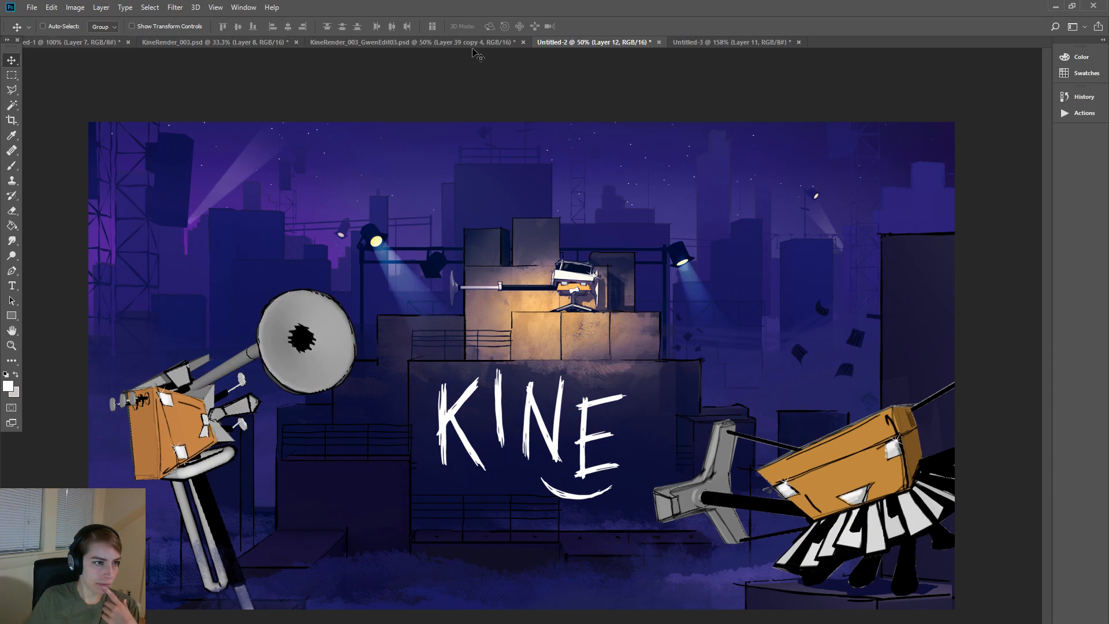
click(416, 42)
click(267, 43)
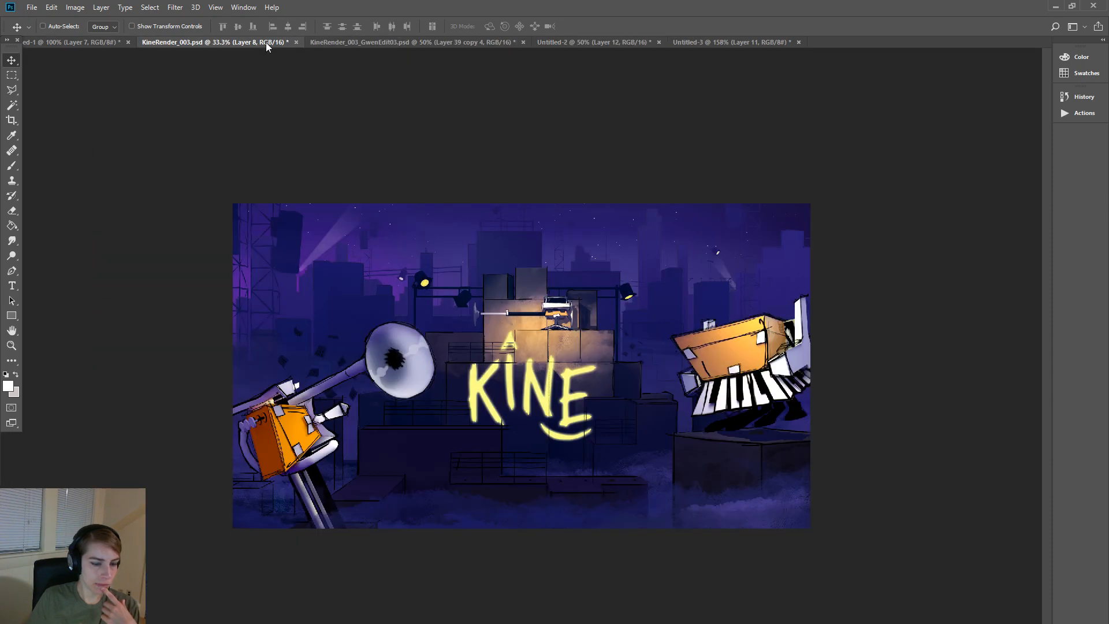
click(384, 42)
key(ctrl+d)
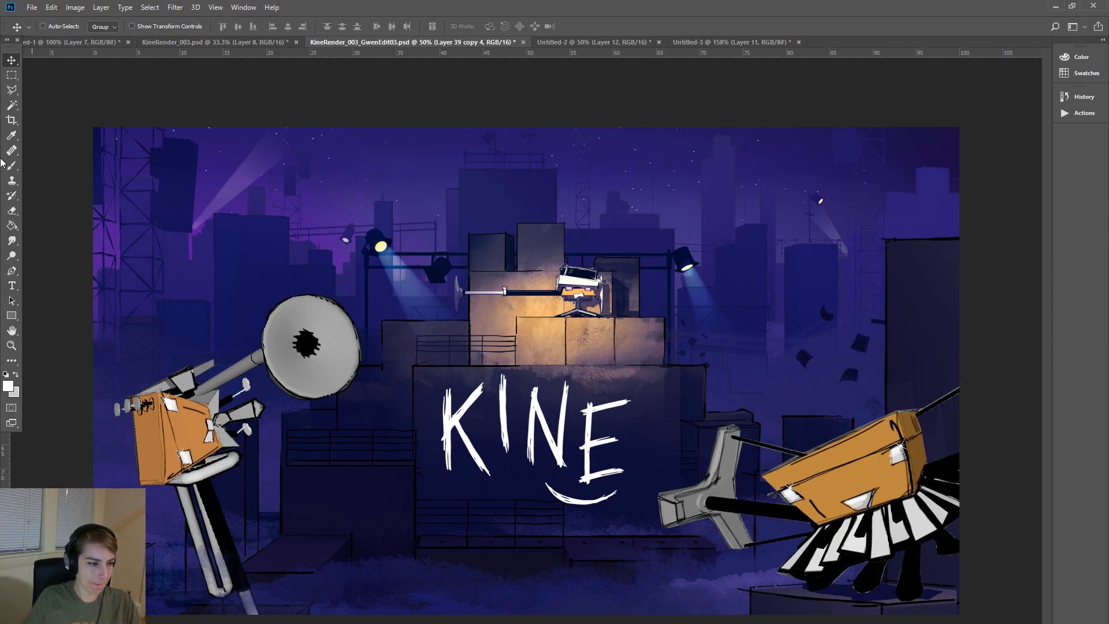
- Select Layer 39 copy 4 from the artwork at the KINE lettering and save KineRender_003_GwenEdit03.psd
right_click(594, 448)
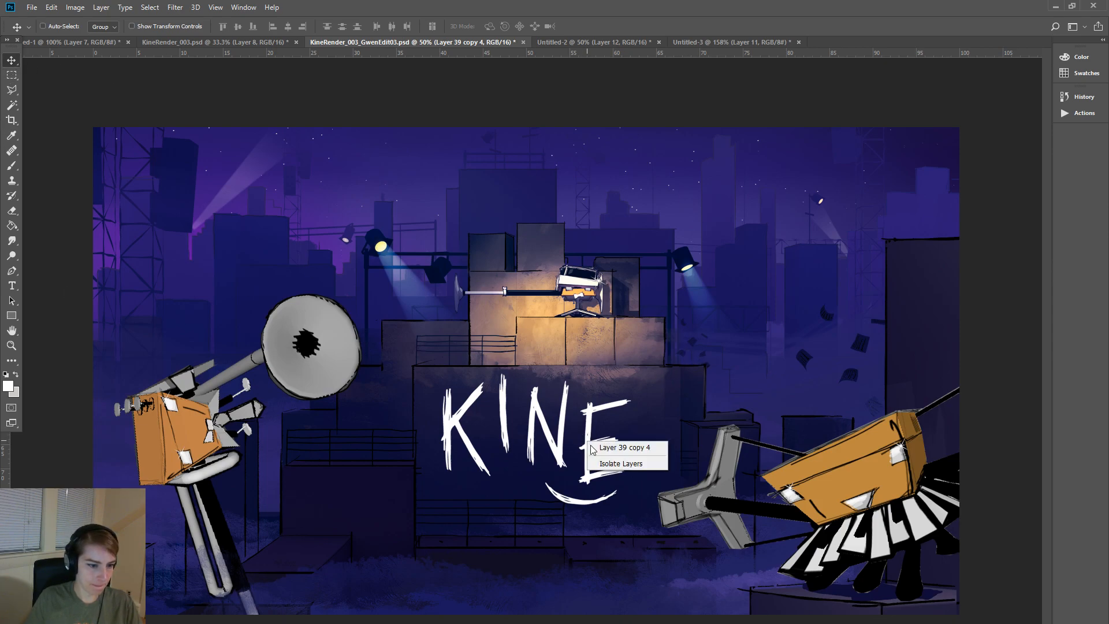
click(595, 449)
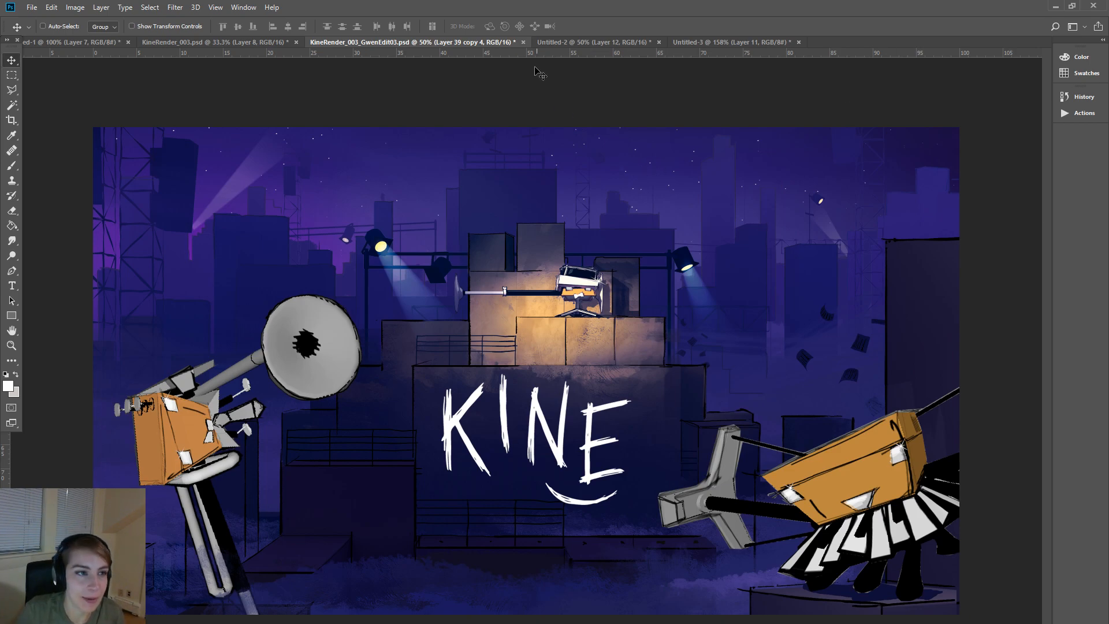
key(ctrl+s)
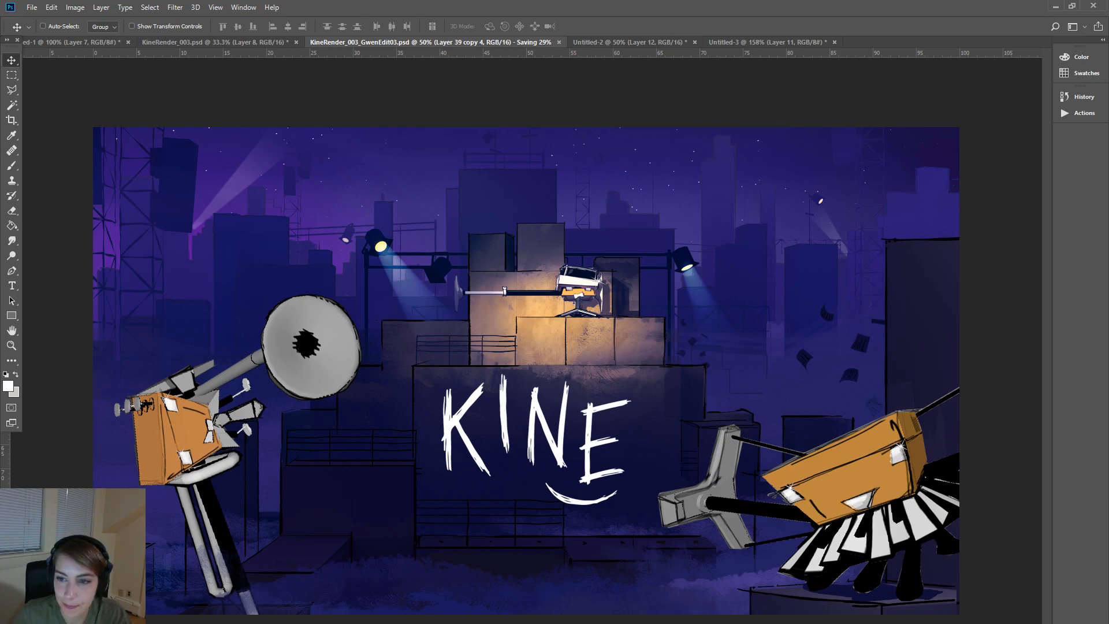
- Examine what Layer 39 copy 4, Layer 39 copy 3, Layer 39, Layer 41 and Layer 40 contain by toggling their visibility
key(F7)
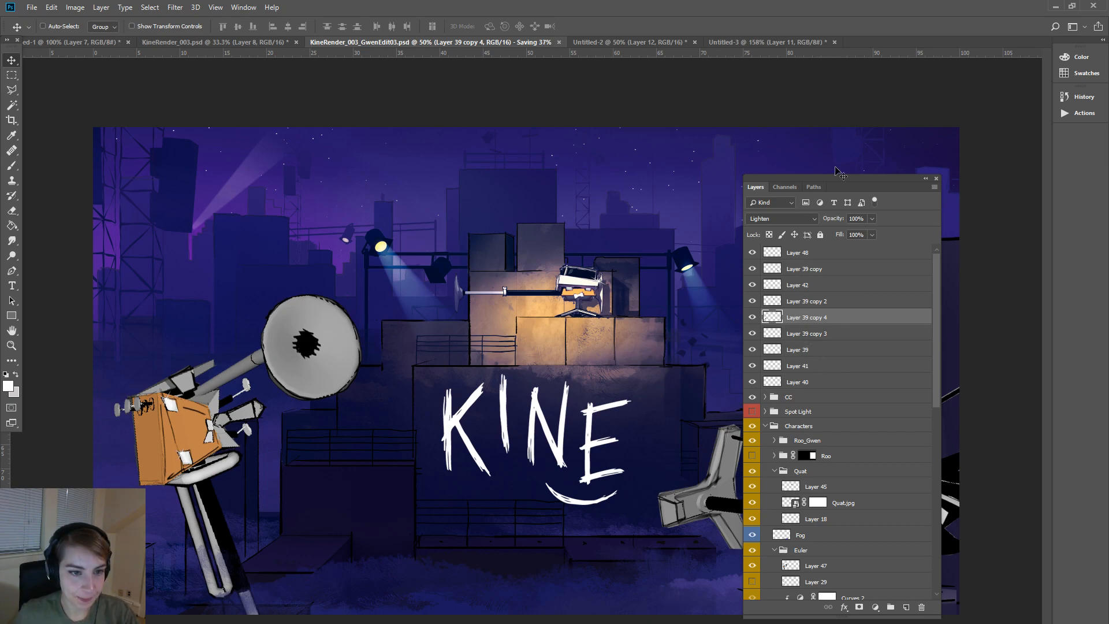
drag(844, 176, 934, 161)
click(843, 303)
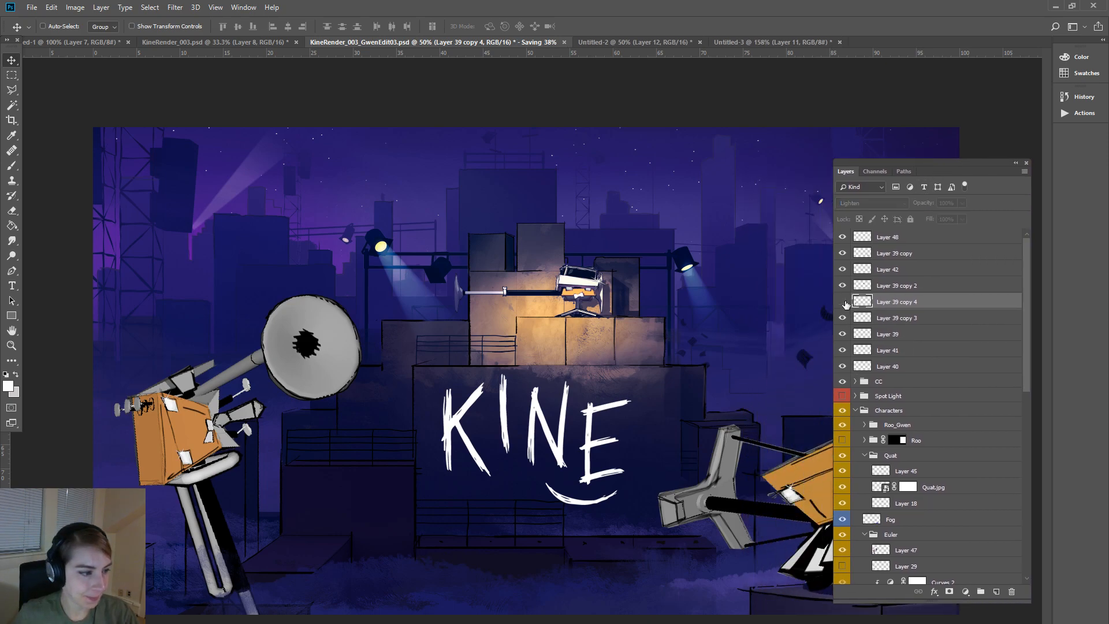
click(843, 302)
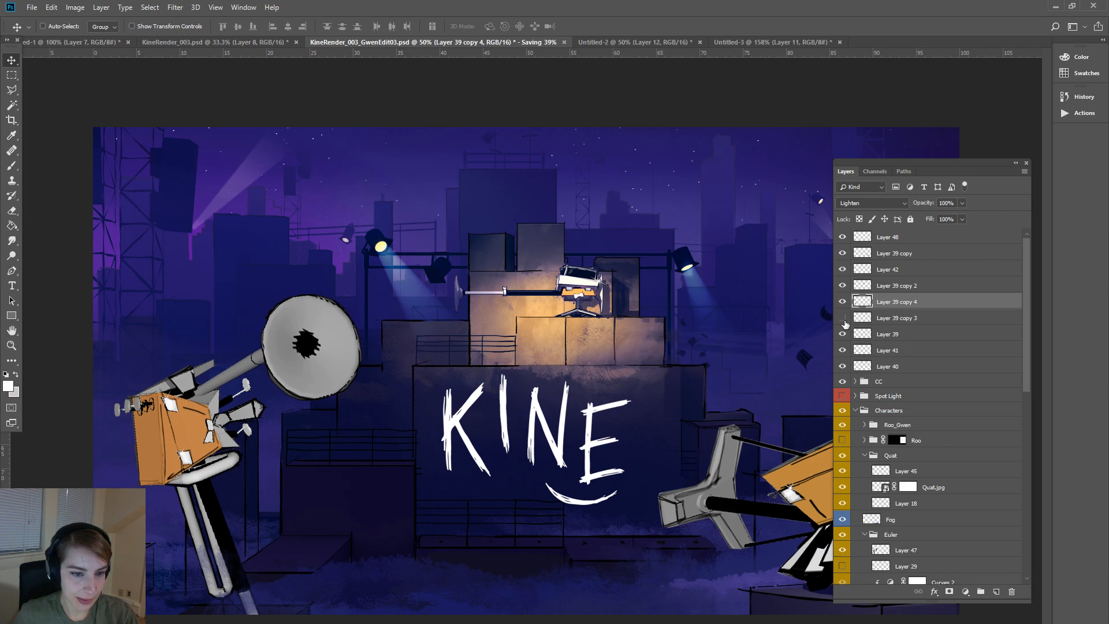
click(843, 334)
drag(924, 170, 1066, 173)
click(984, 337)
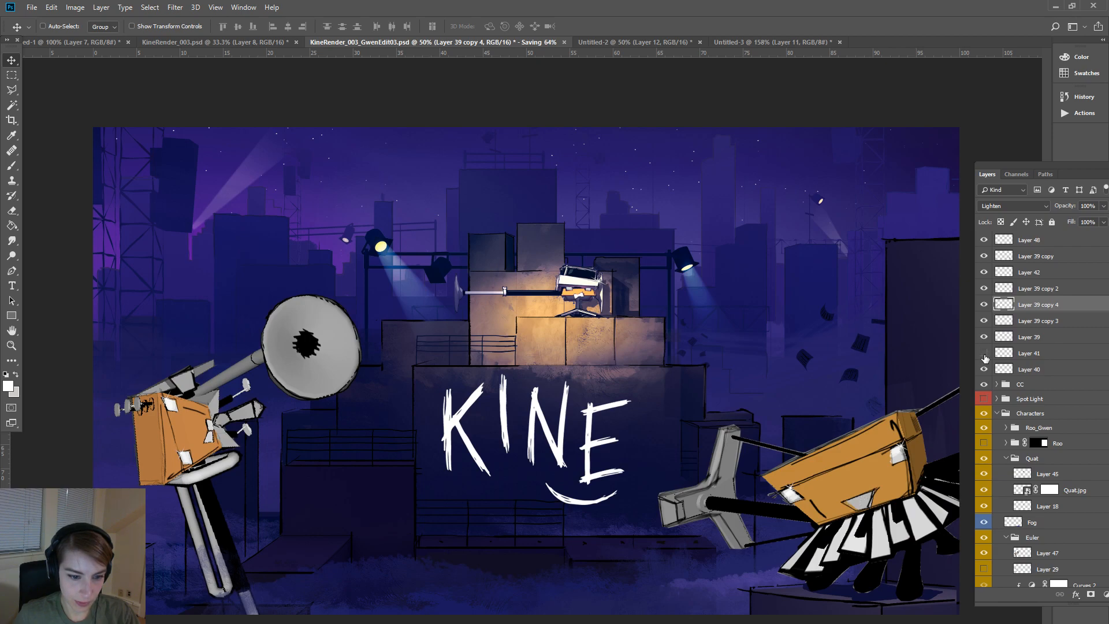
click(984, 370)
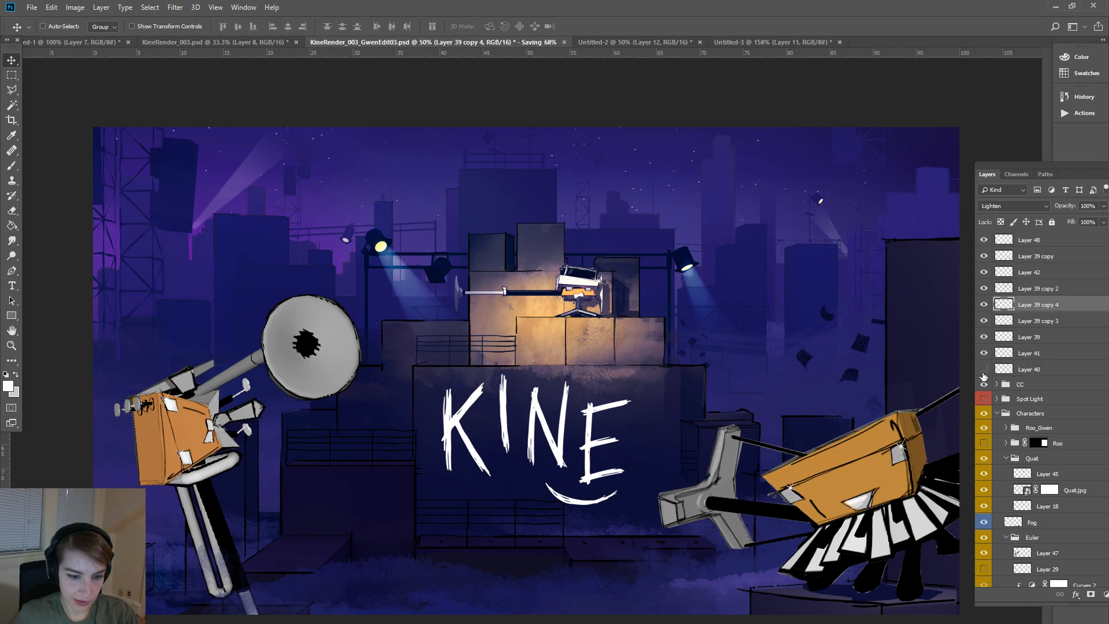
click(984, 373)
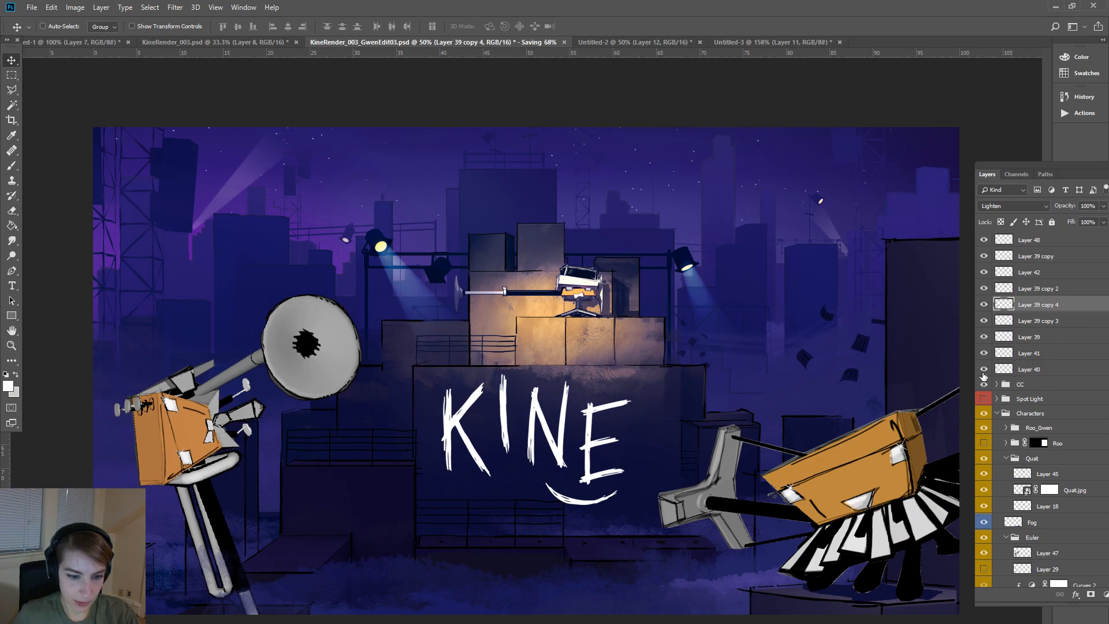
- Try to merge the layers from Layer 39 up to Layer 39 copy 2, and undo the merge
click(1044, 338)
shift+click(1048, 291)
right_click(1045, 290)
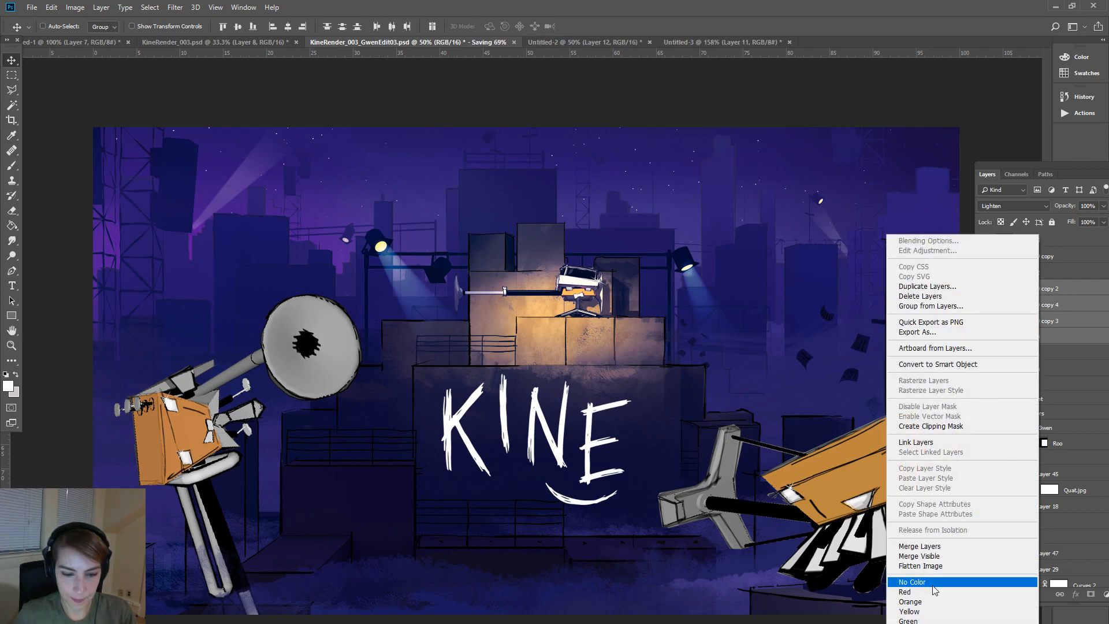
click(952, 548)
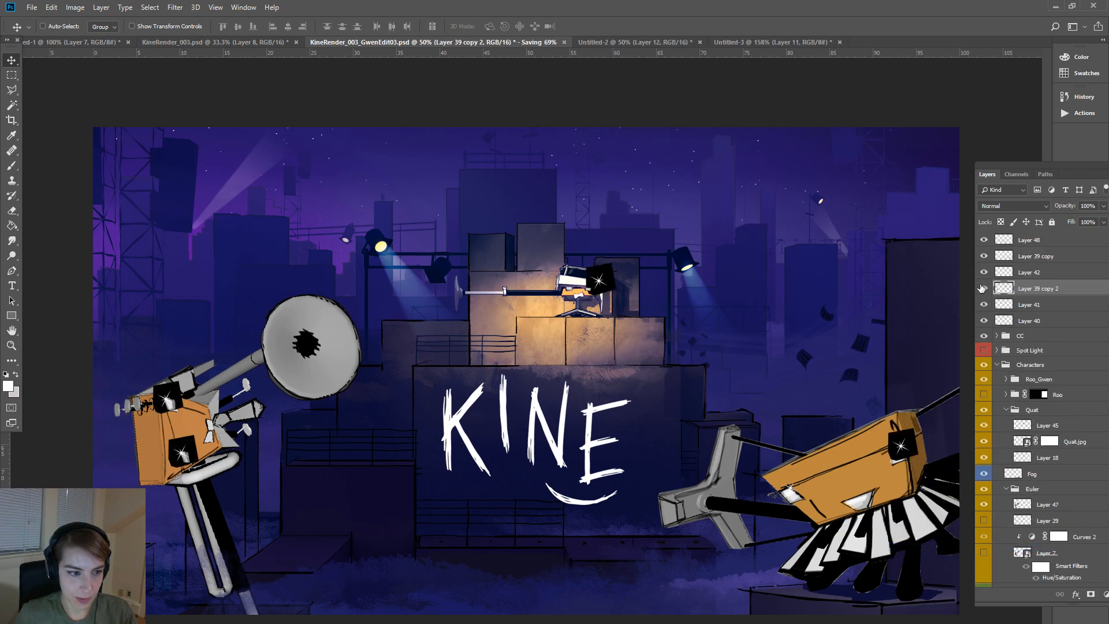
key(ctrl+z)
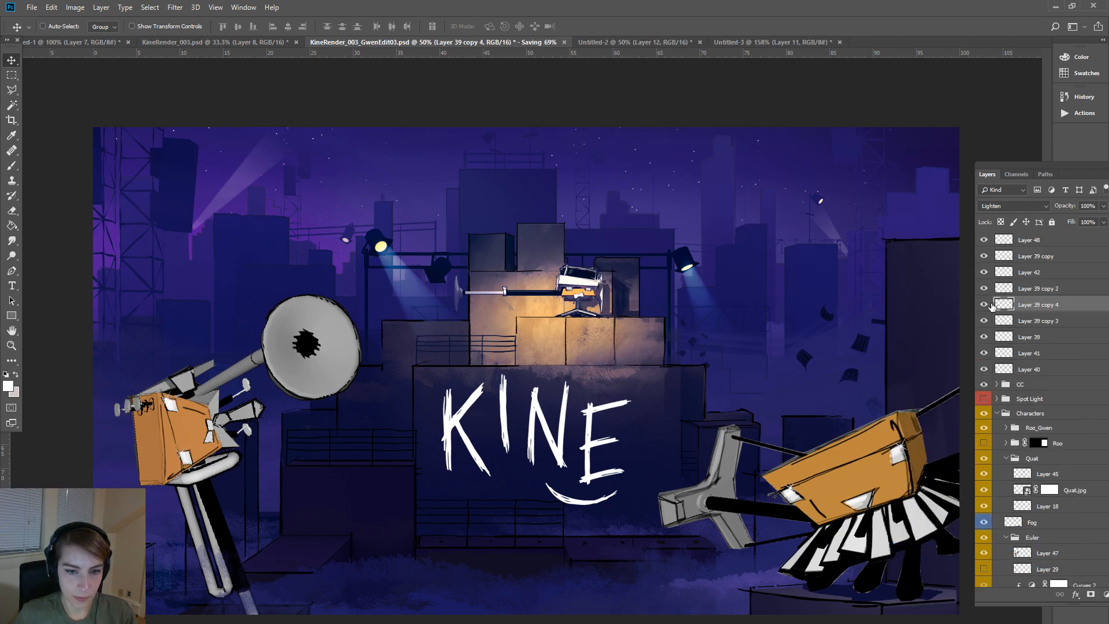
- Merge Layer 39 with its copies 2, 3 and 4, and set the merged layer's blend mode to Lighten
shift+click(1061, 289)
shift+click(1047, 353)
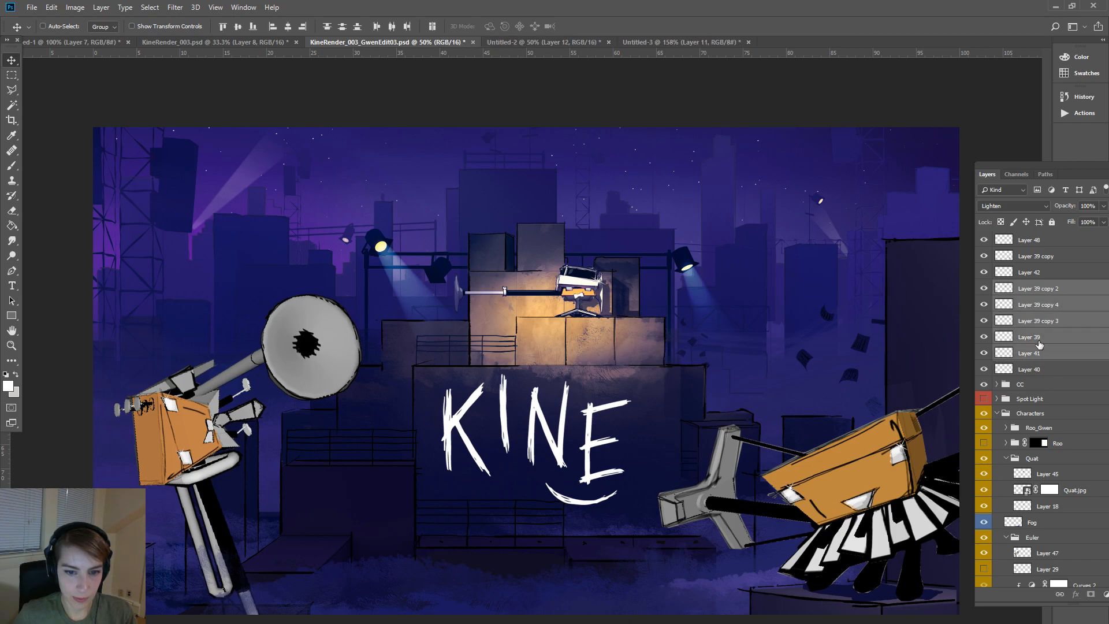
right_click(1046, 289)
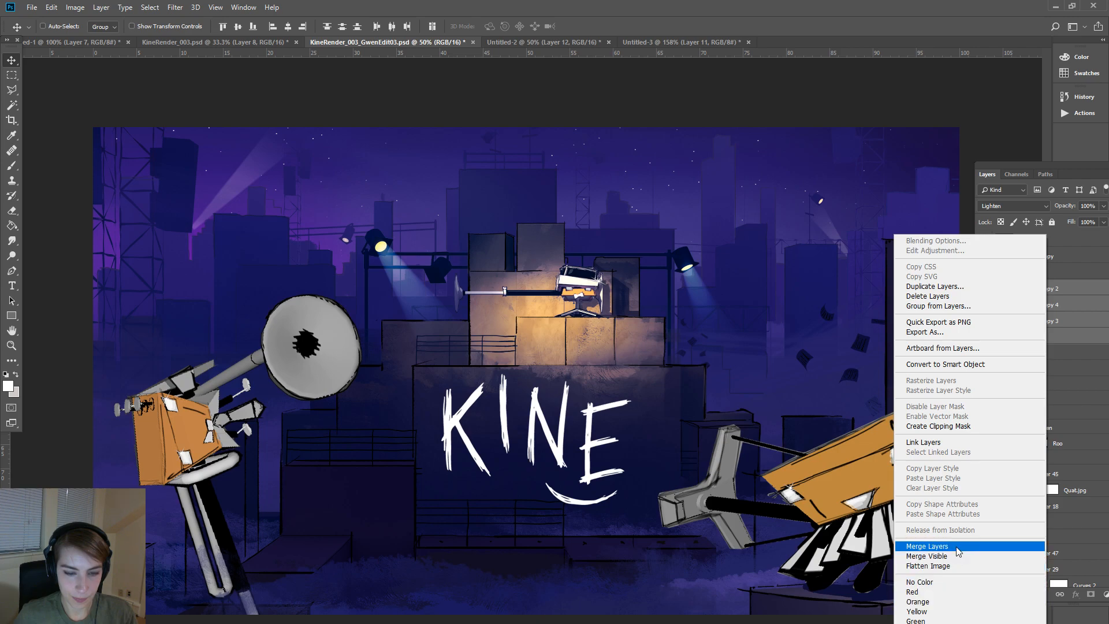
click(927, 546)
click(1027, 210)
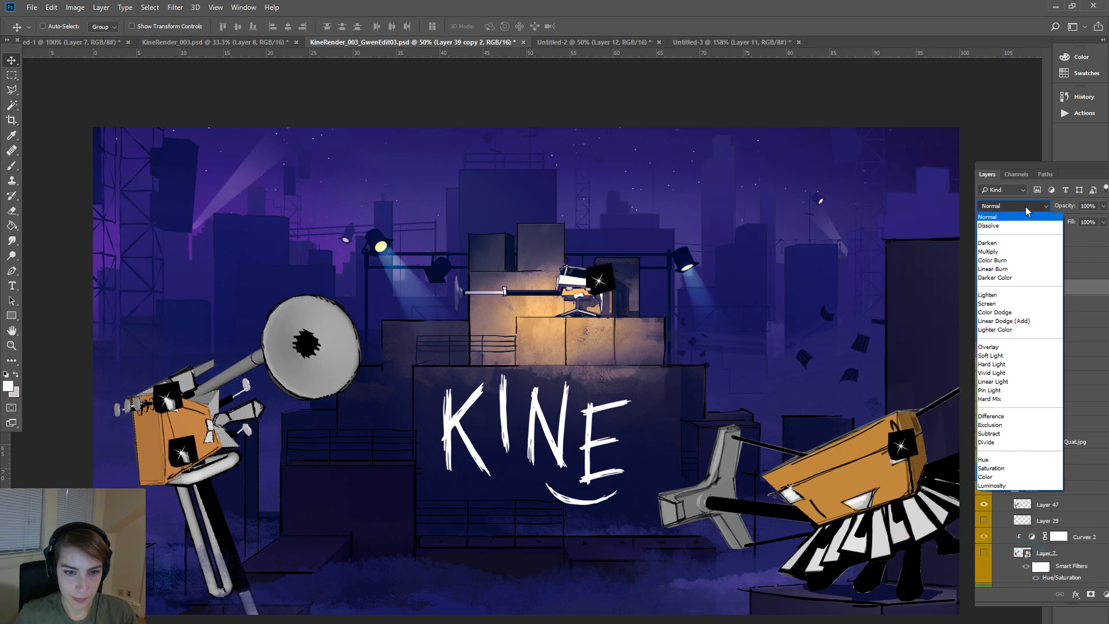
click(1017, 303)
click(985, 289)
click(984, 289)
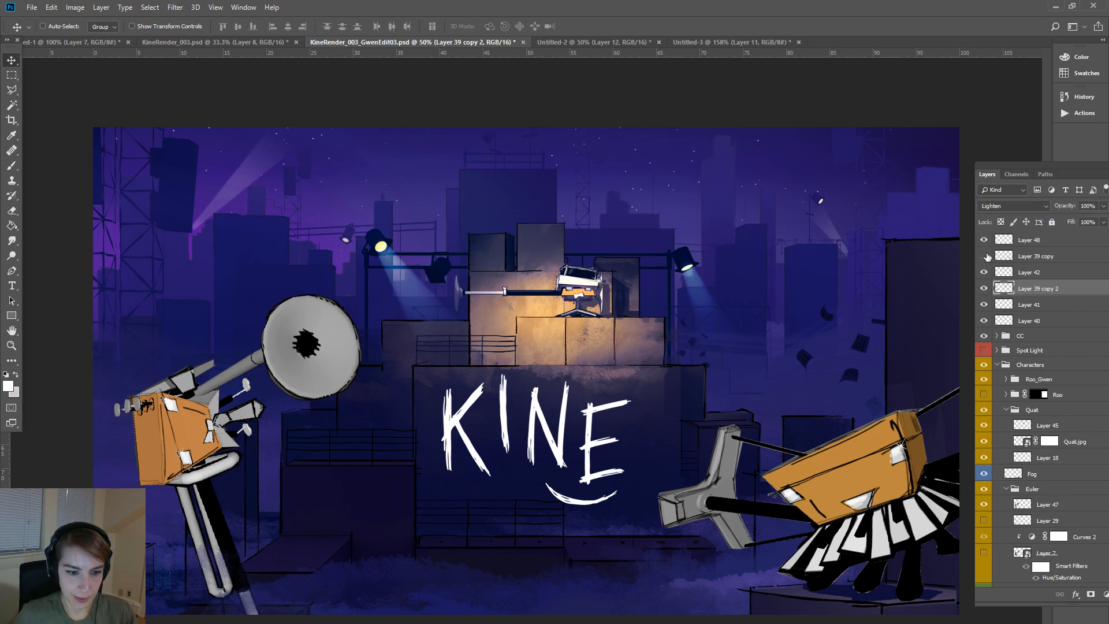
- Move Layer 39 copy below Layer 42 and merge it down into Layer 39 copy 2
right_click(1055, 256)
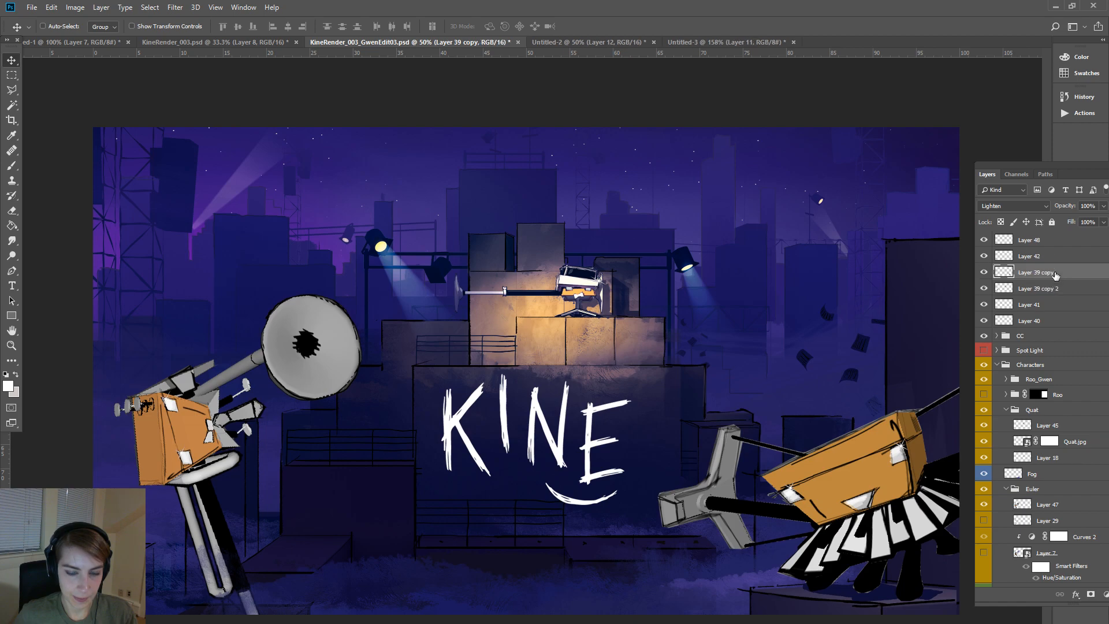
click(982, 547)
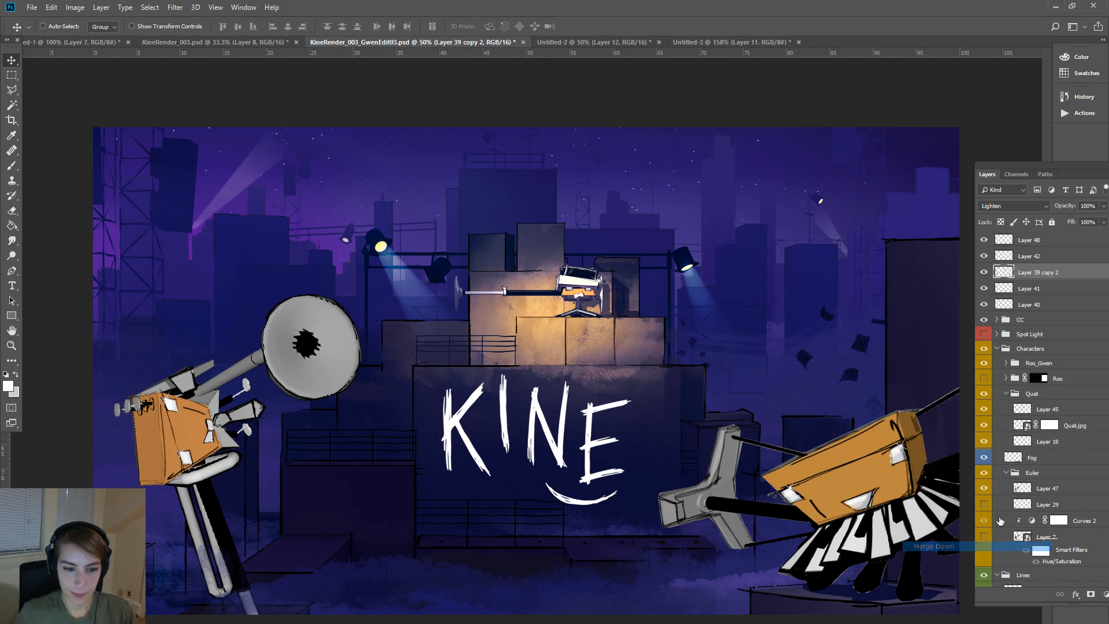
click(985, 272)
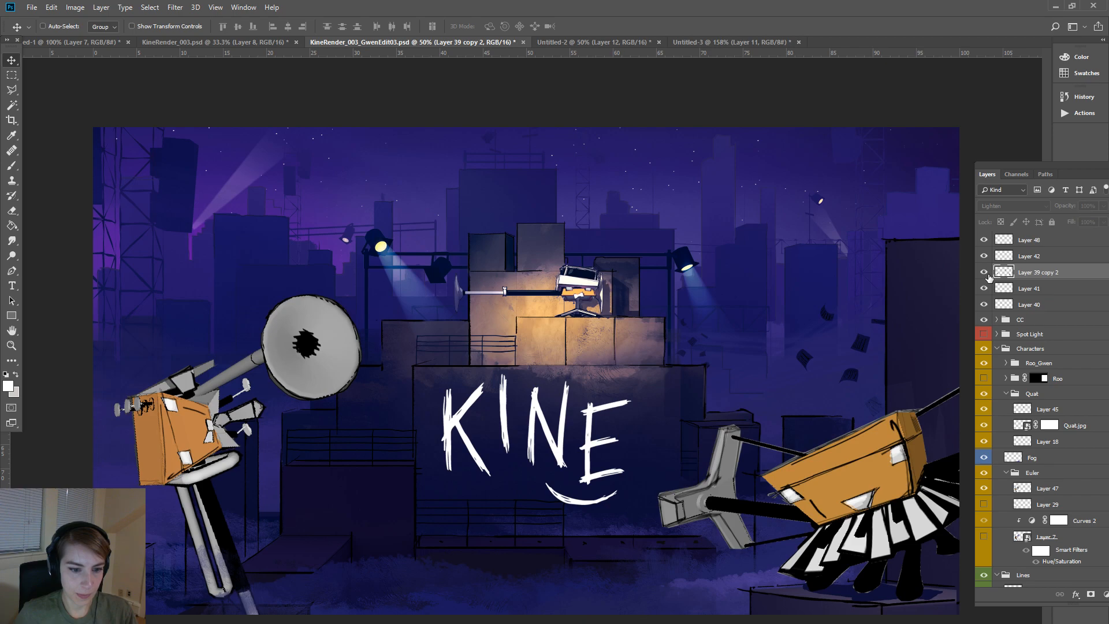
click(984, 272)
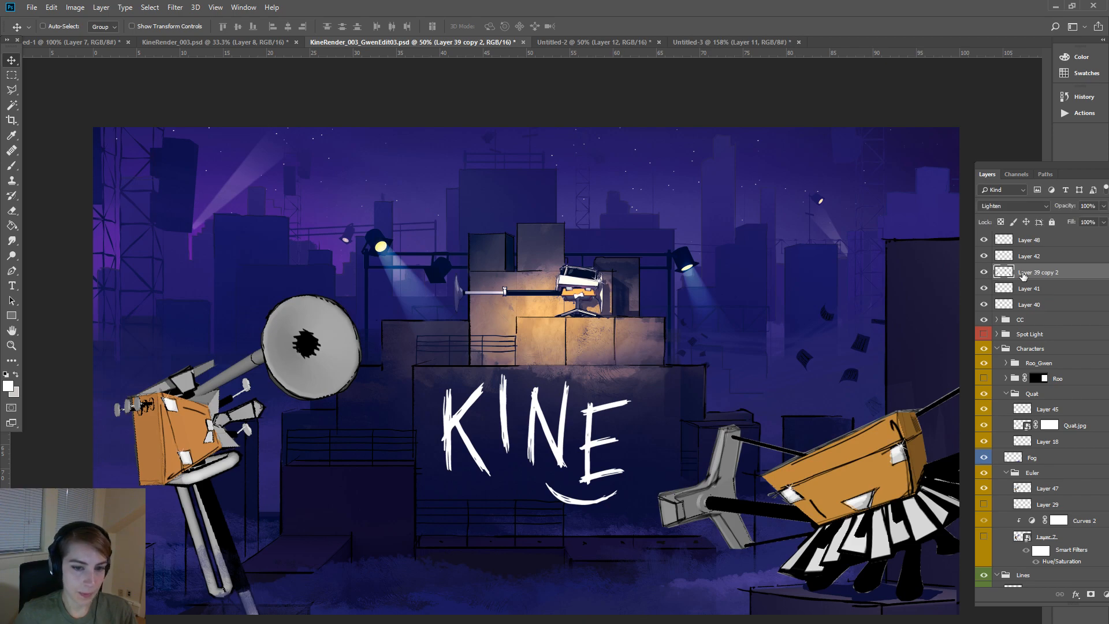
- Rename the merged Layer 39 copy 2 as eyeSparkles
double_click(1034, 272)
text(eye)
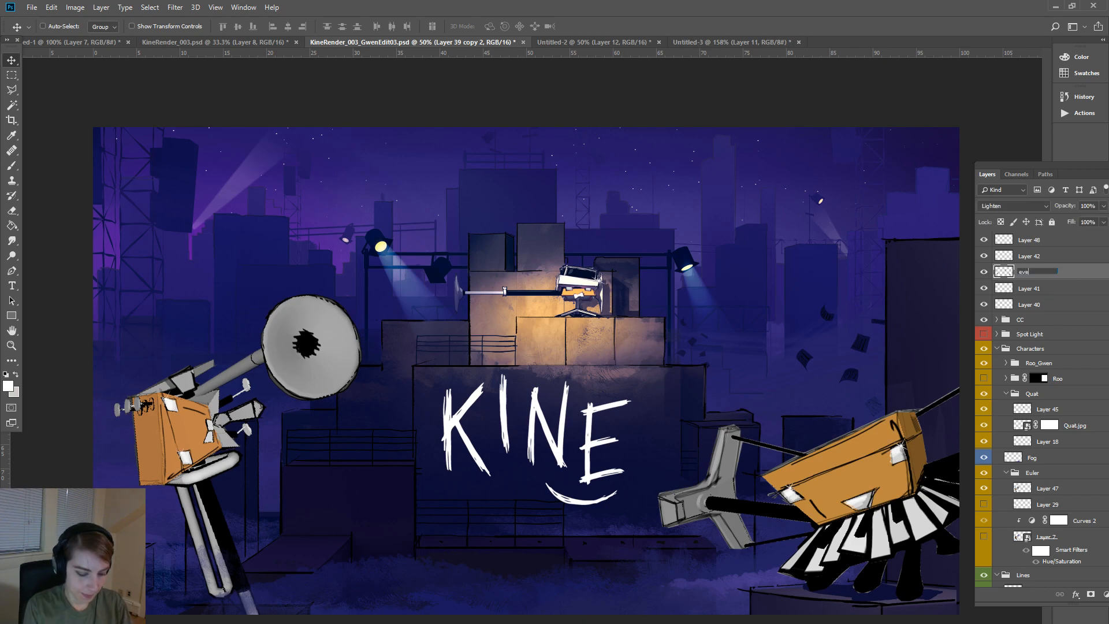
text(Sparkles)
key(Return)
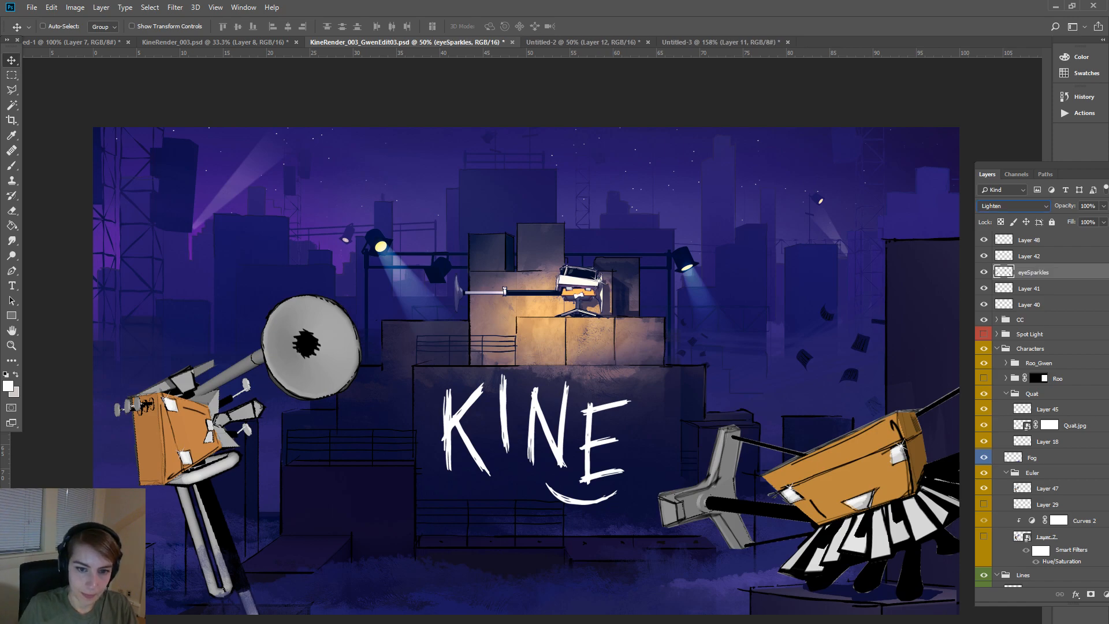
- Check Layers 41 and 40, and merge Layer 48, Layer 42, Layer 41 and Layer 40 into one layer
click(1034, 289)
click(984, 289)
click(985, 290)
click(985, 305)
click(984, 305)
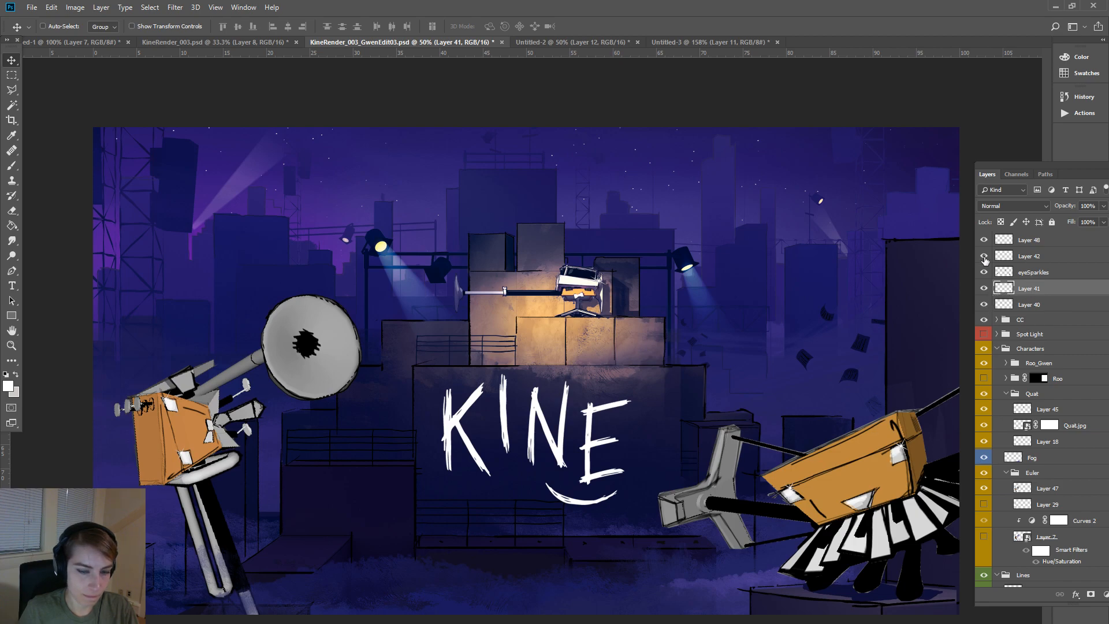
click(1036, 256)
shift+click(1047, 241)
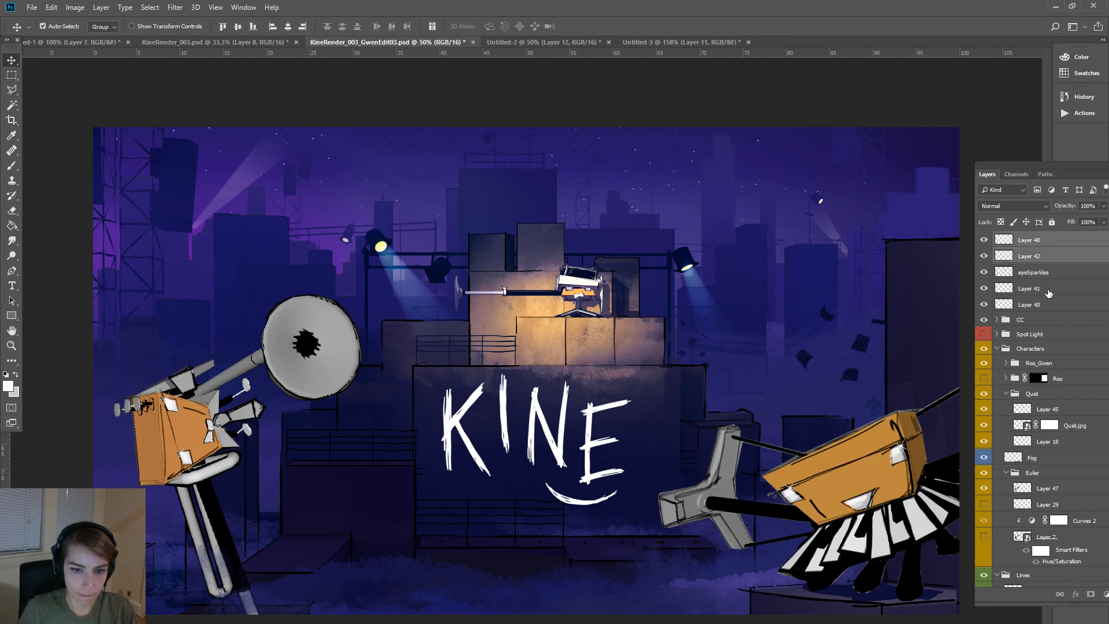
shift+click(1048, 289)
shift+click(1045, 305)
right_click(1045, 304)
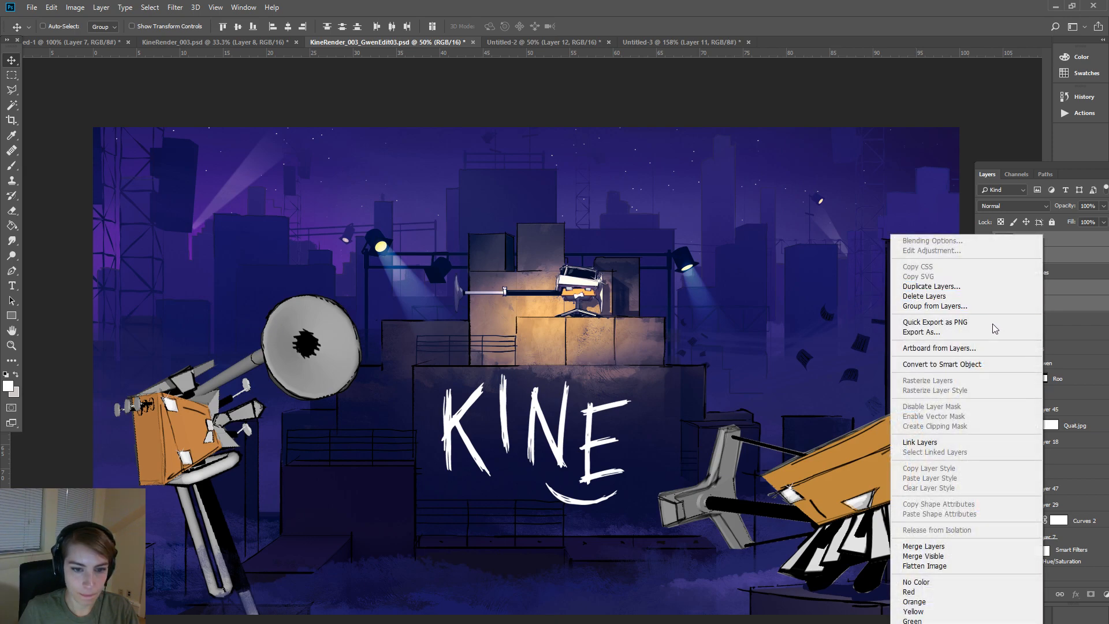
click(963, 546)
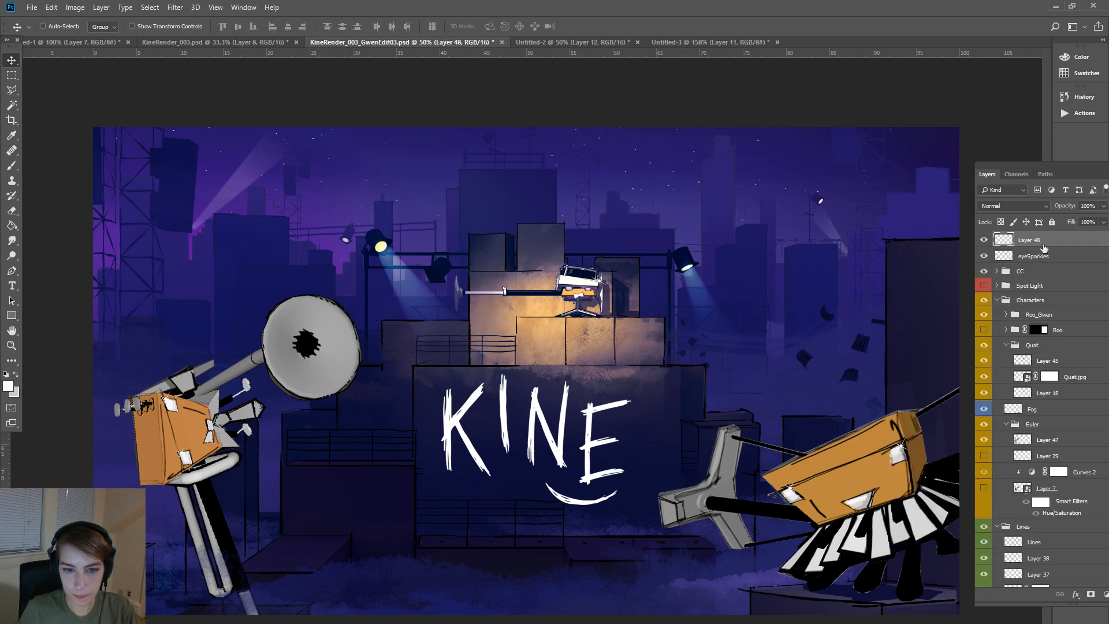
- Rename the merged Layer 48 as eyePaintExperiment
text(eye)
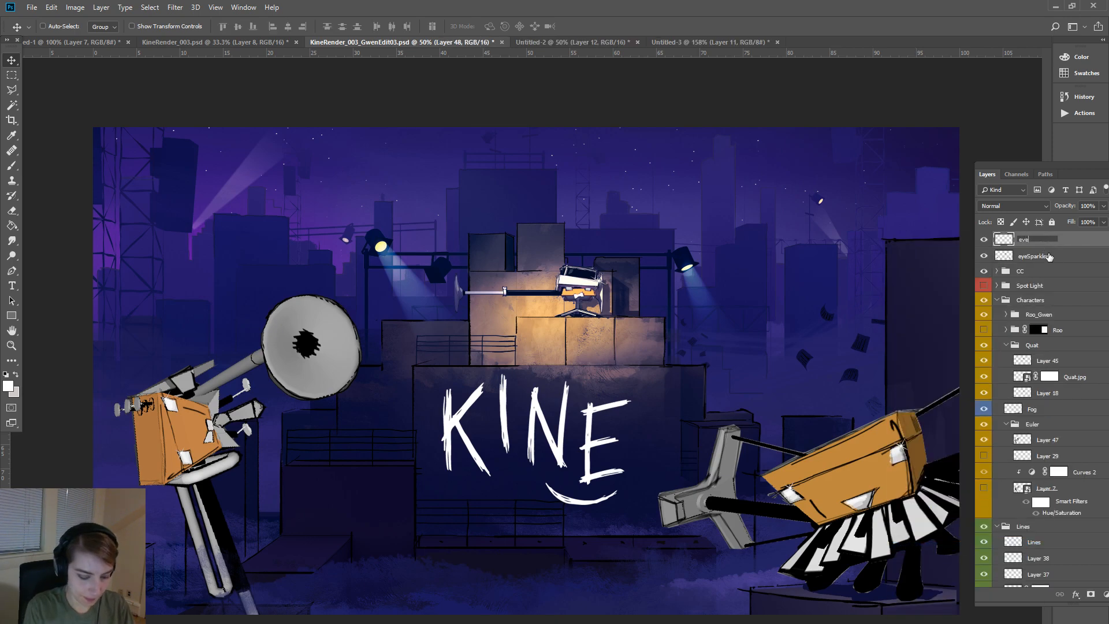
text(PaintExperiment)
key(Return)
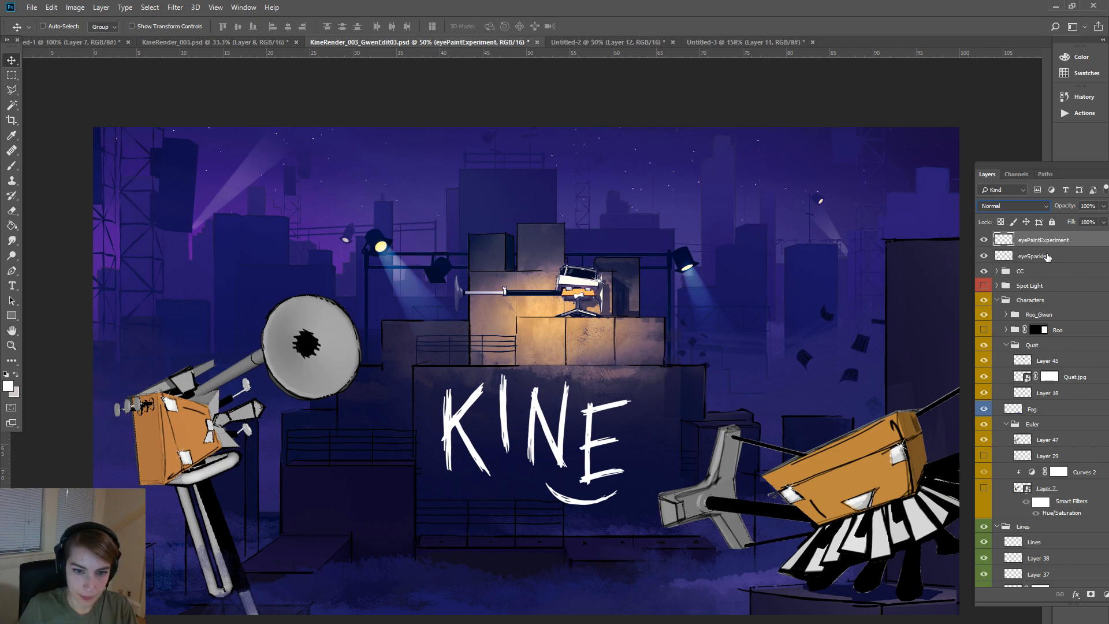
- Rename the eyeSparkles layer as eyeSparkleExperiment
double_click(1047, 256)
key(Right)
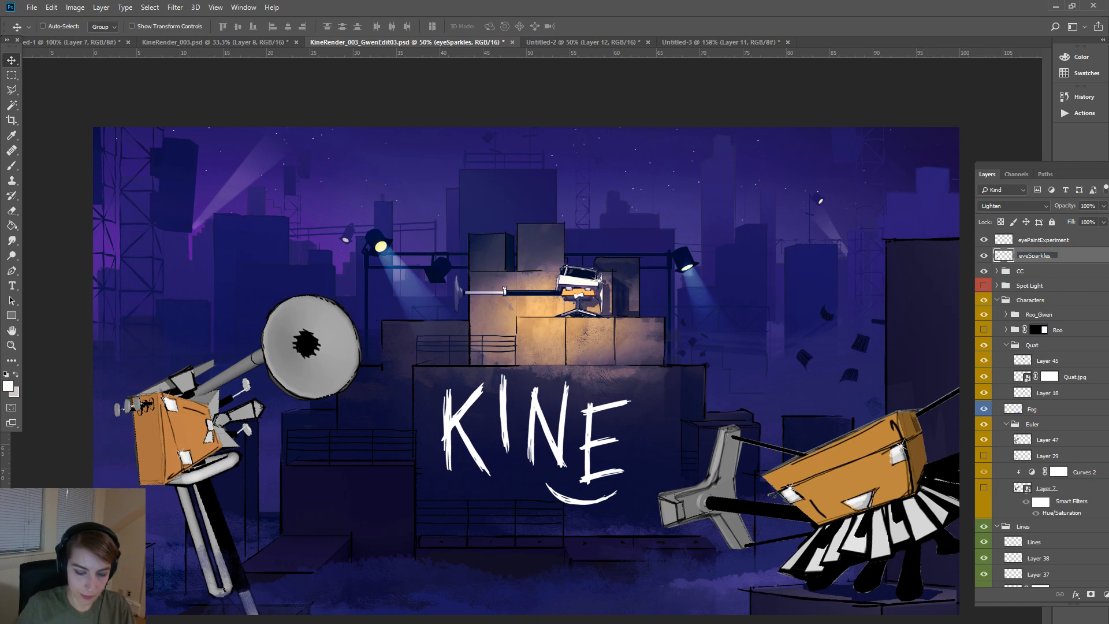
key(BackSpace)
text(Experiment)
key(Return)
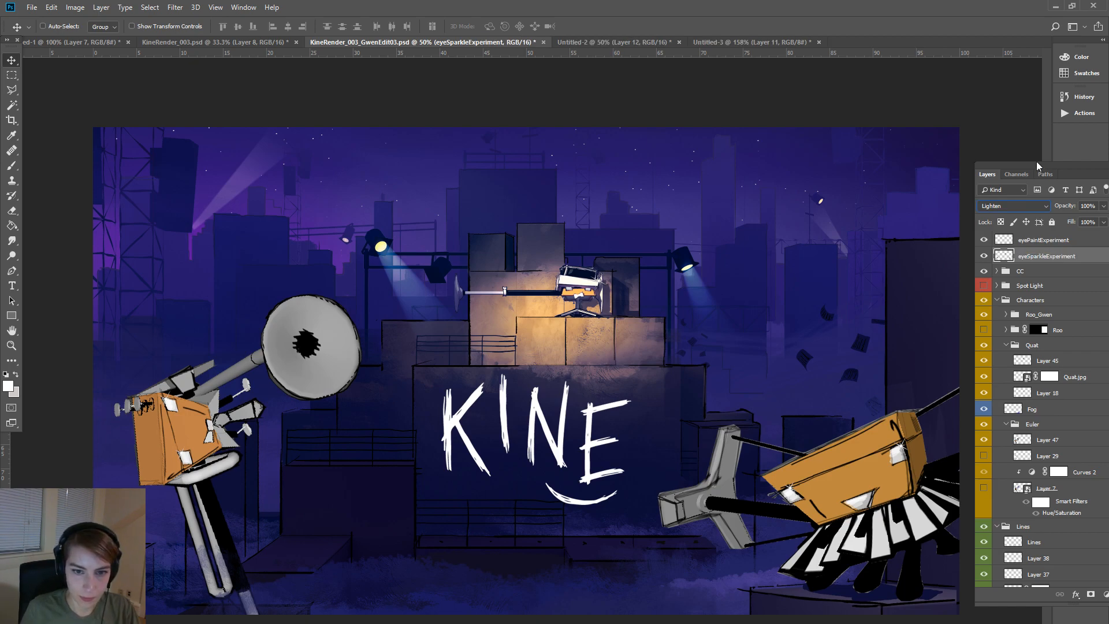
- Check Layer 47 and Layer 29 in the Euler group, and move Layer 47 out of the group to just above it
drag(1050, 175, 909, 148)
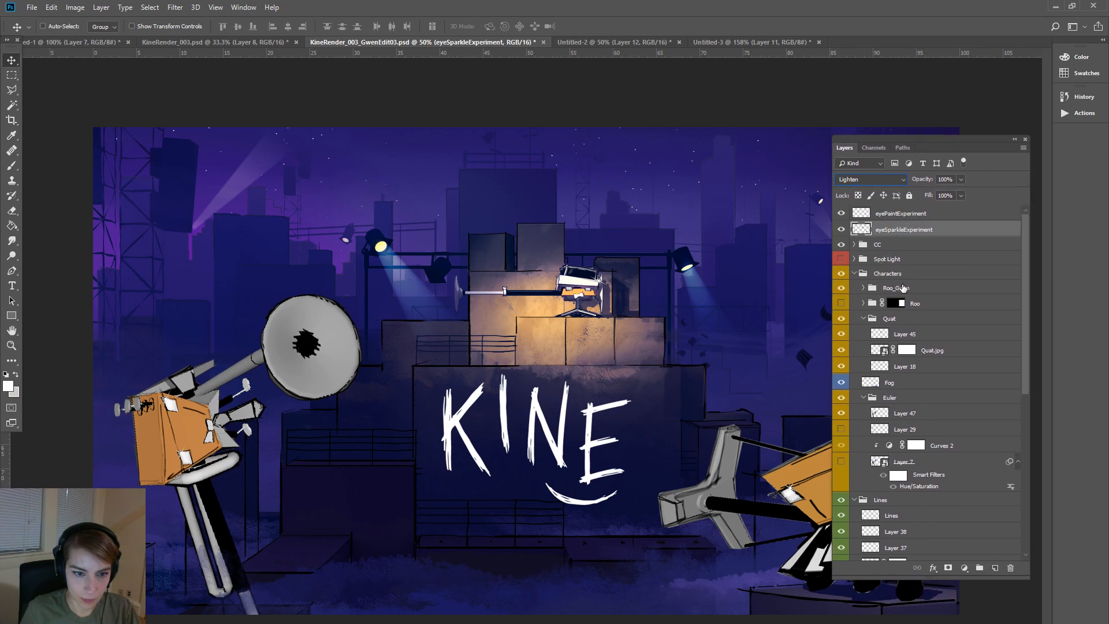
click(864, 318)
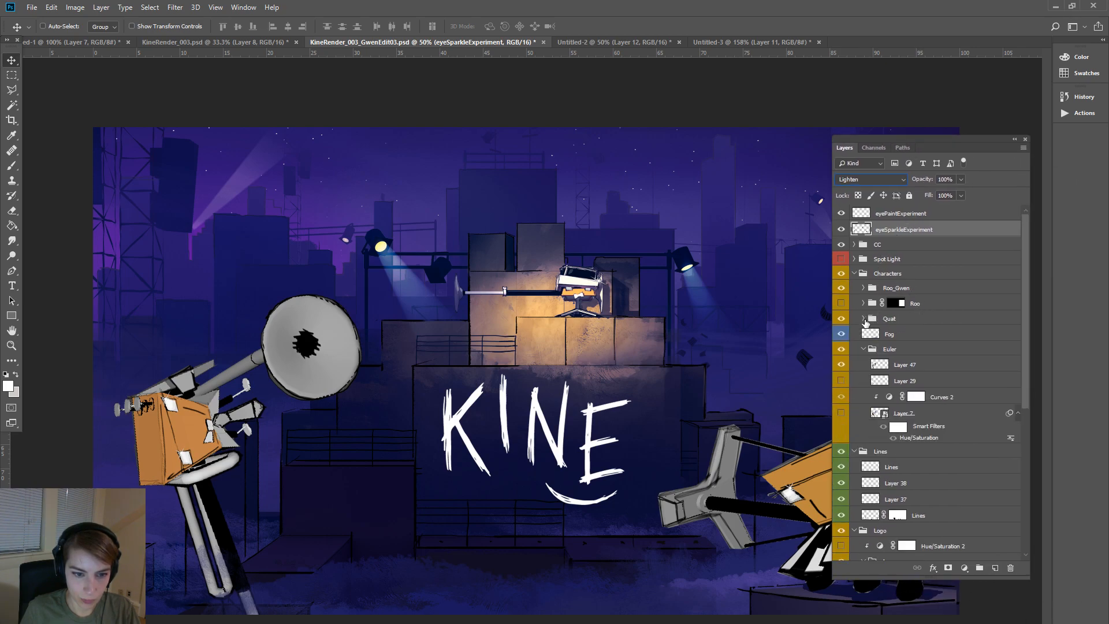
click(864, 350)
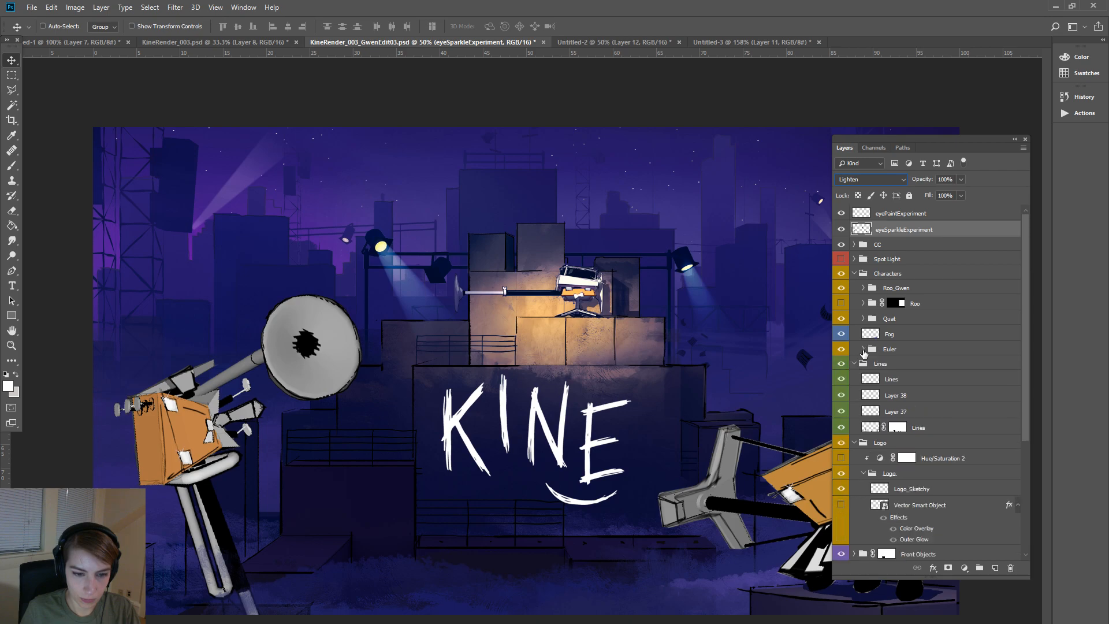
click(864, 350)
click(841, 364)
click(842, 364)
click(912, 366)
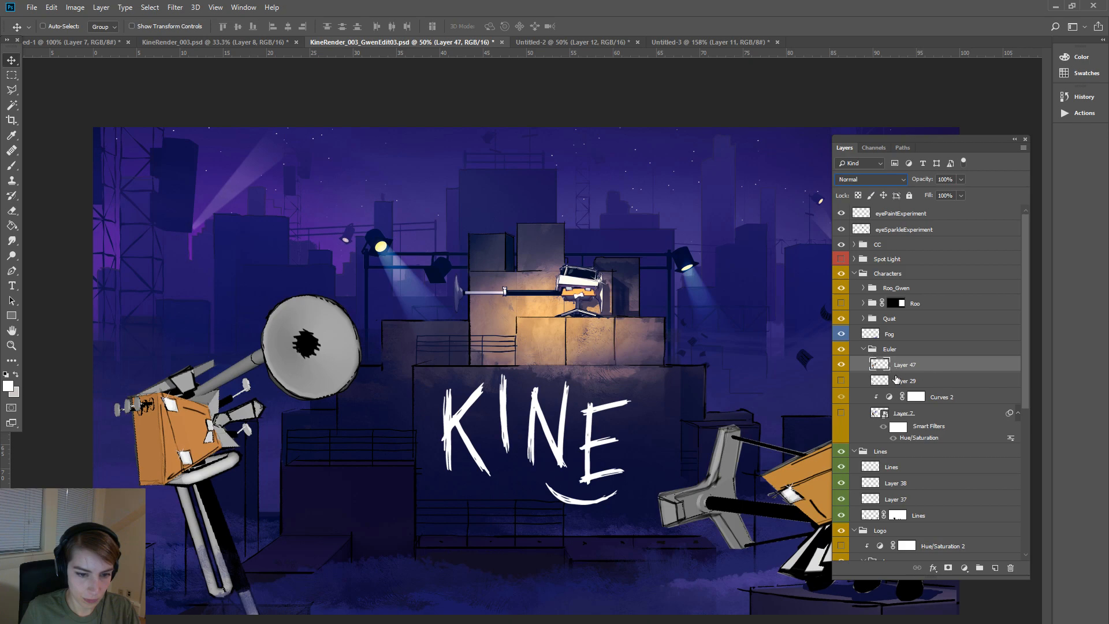
click(842, 382)
click(842, 381)
drag(897, 366, 892, 342)
- Make Layer 29 and the smart object inside the Euler group visible, and hide and collapse the whole Euler group
click(842, 381)
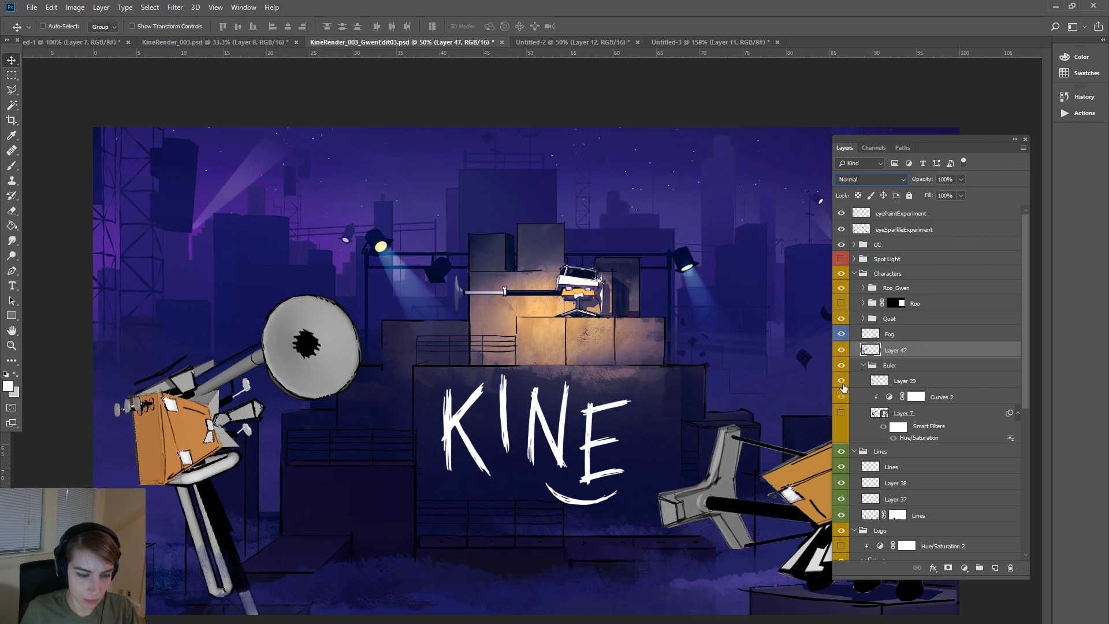
click(841, 414)
click(842, 366)
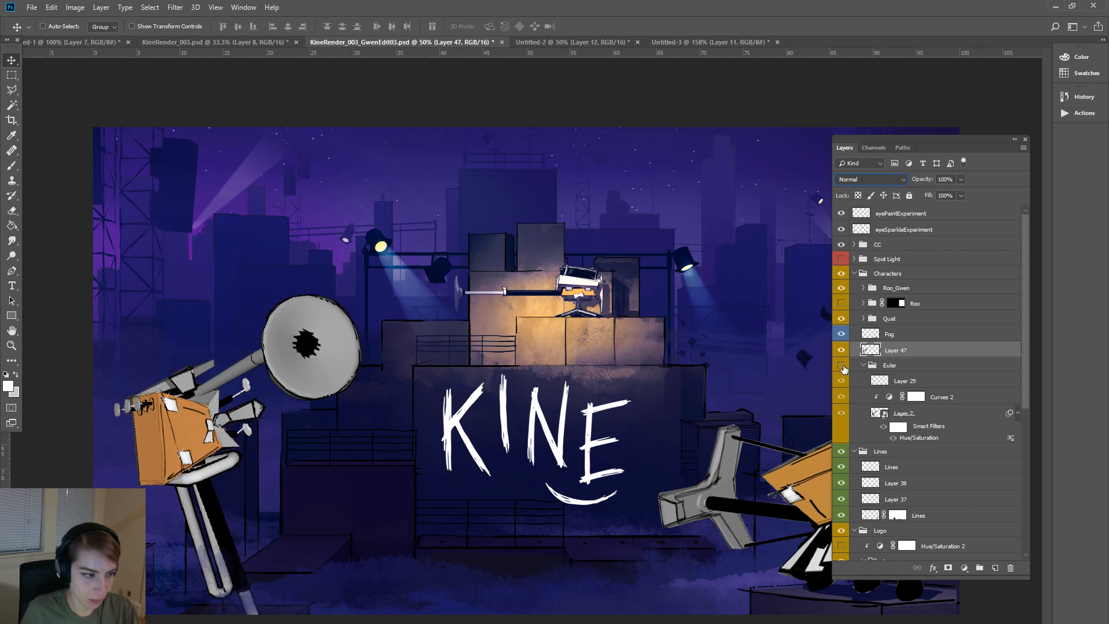
click(841, 366)
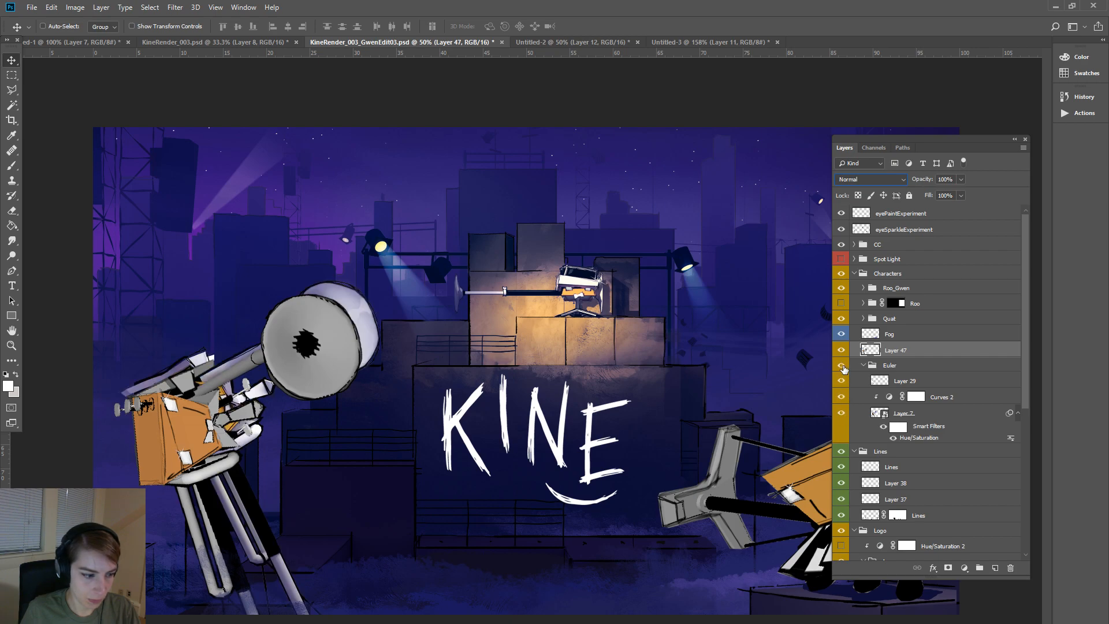
click(842, 396)
click(841, 366)
click(864, 365)
- Rename Layer 47 as Euler_Gwen
double_click(896, 351)
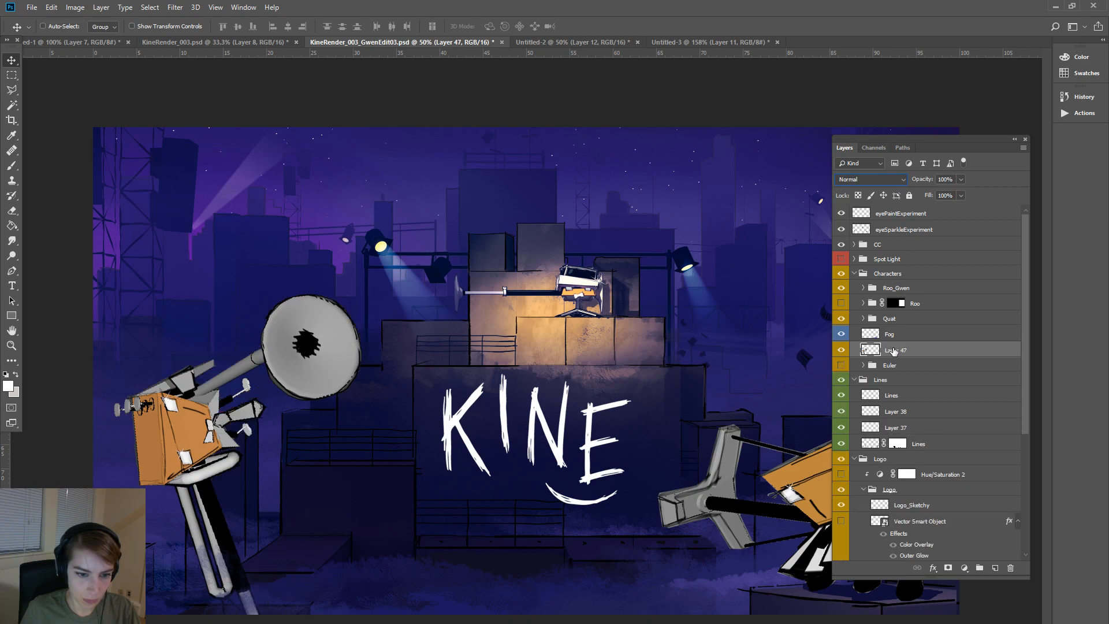
text(Eu)
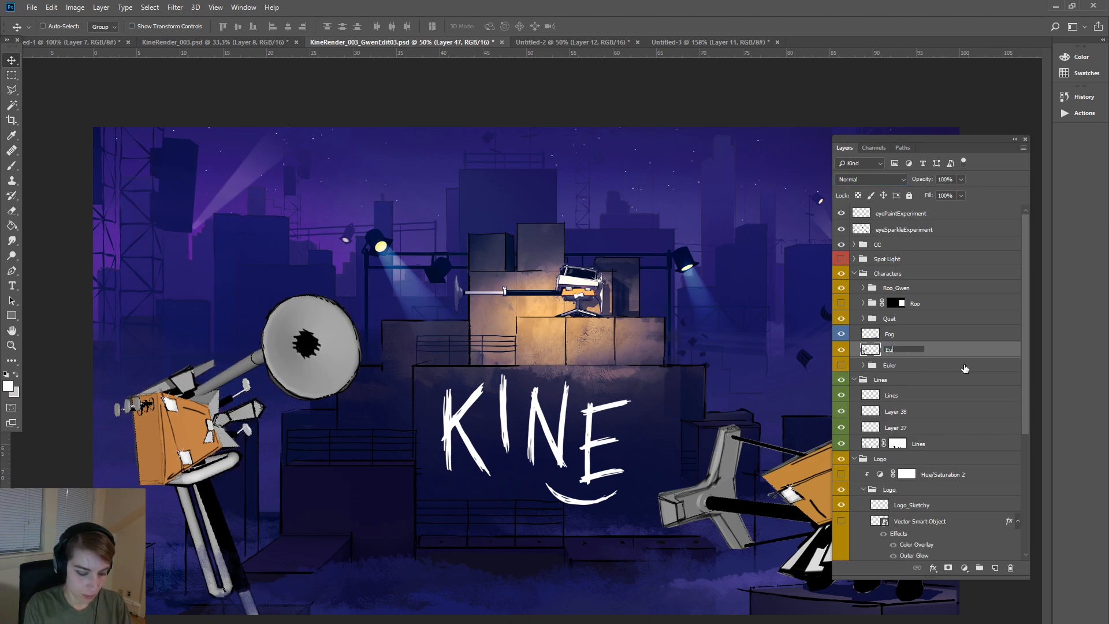
text(ler_Gwen)
key(Return)
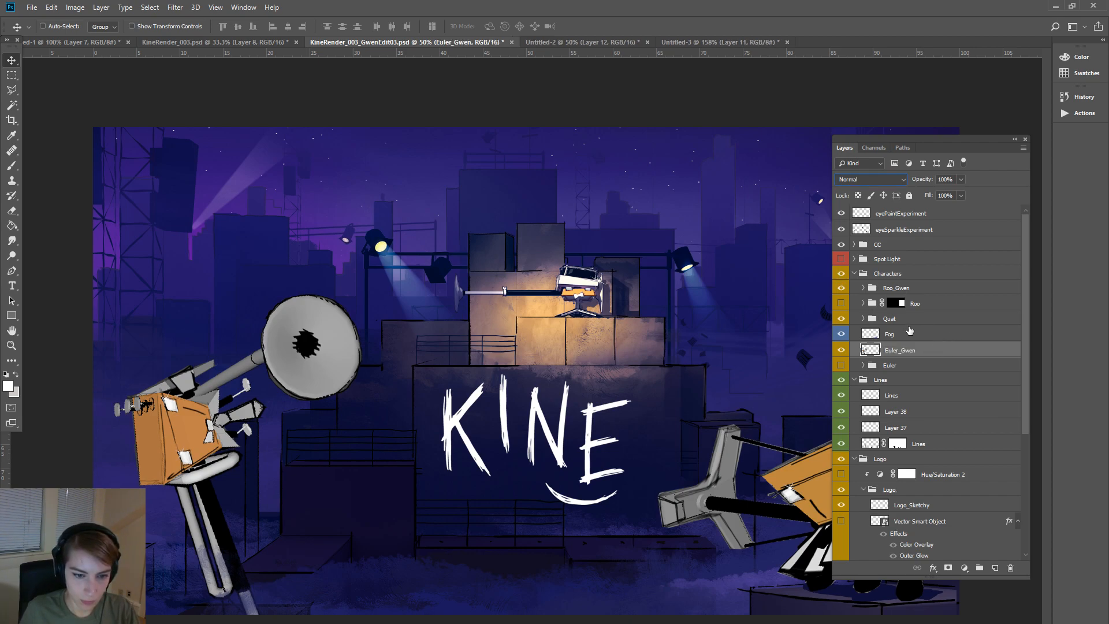
- Rename Layer 45 in the Quat group as Quat_HatTiltExperiment and collapse the group
click(864, 318)
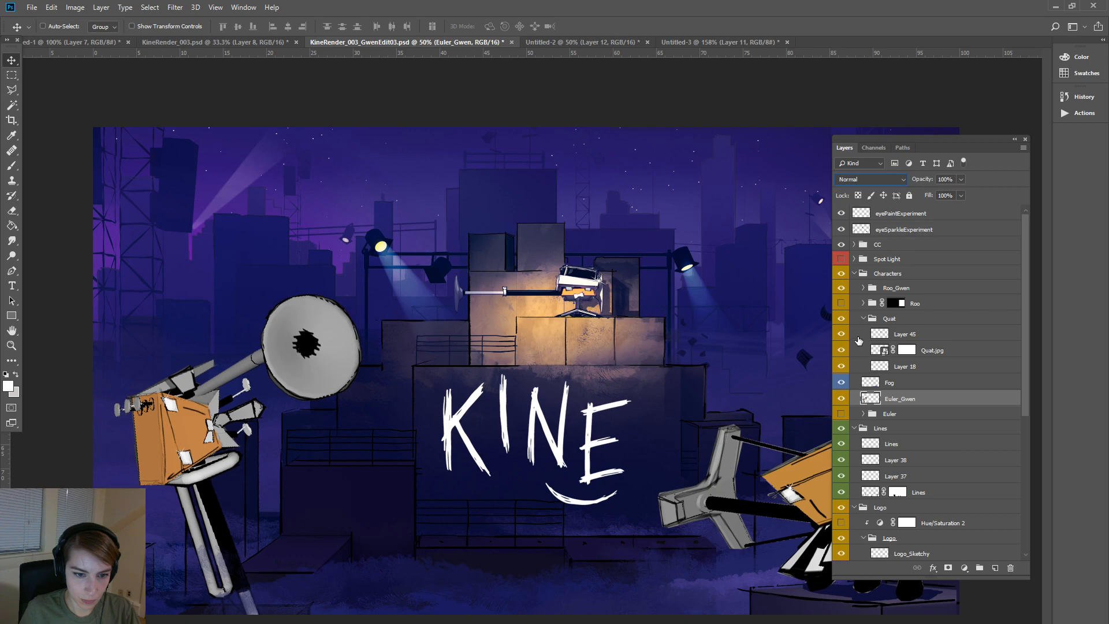
click(841, 336)
double_click(902, 335)
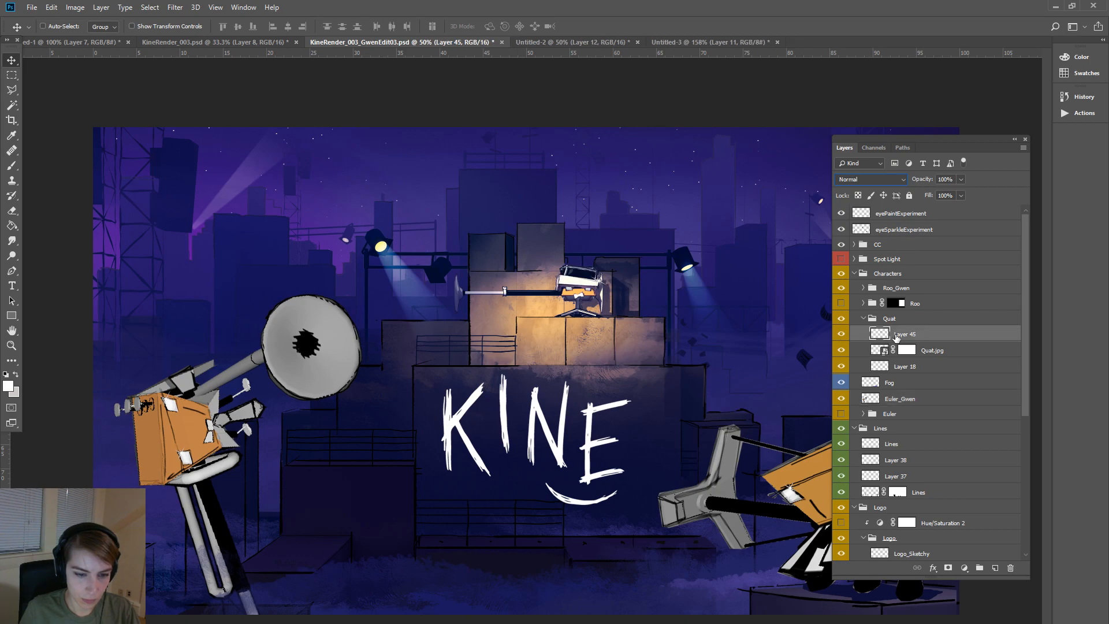
text(Wuat)
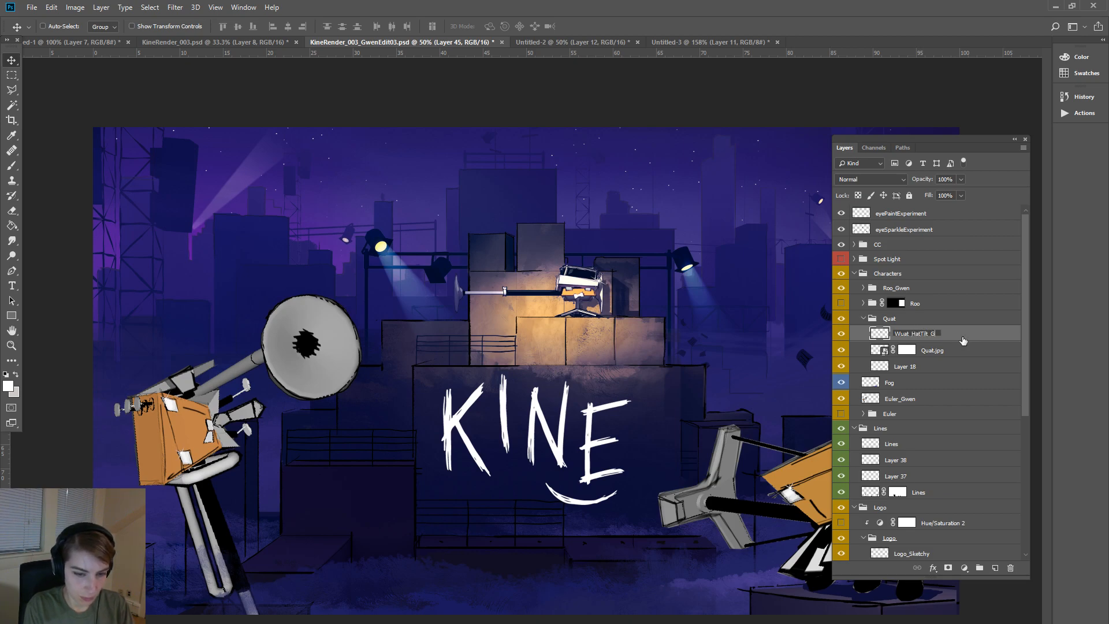
text(_HatTiltExperiment)
key(Return)
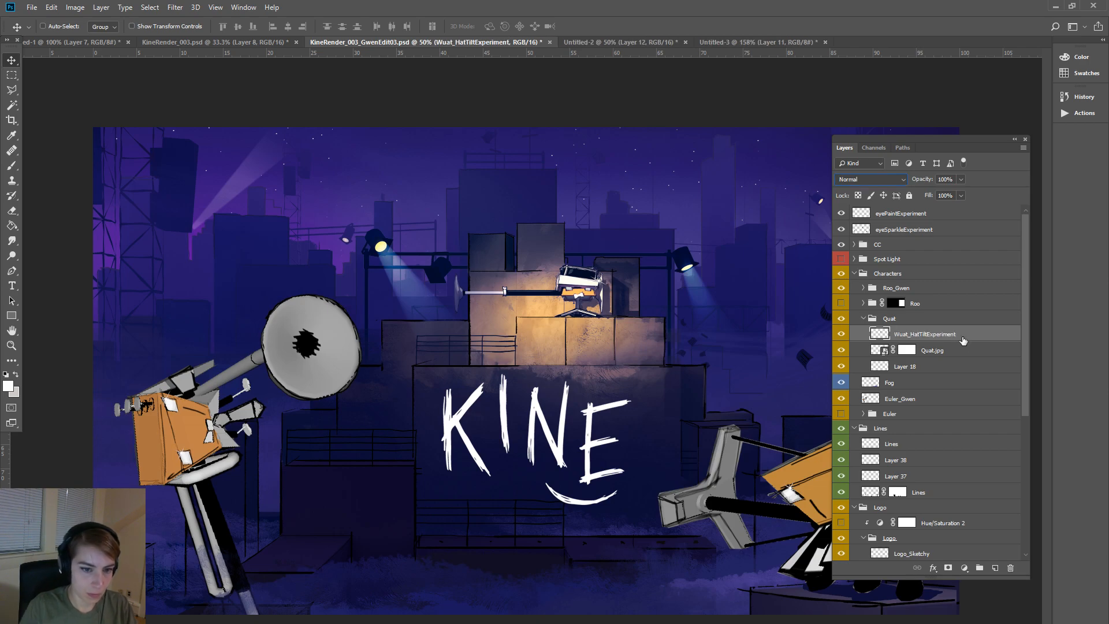
double_click(959, 335)
key(BackSpace)
text(Q)
key(Return)
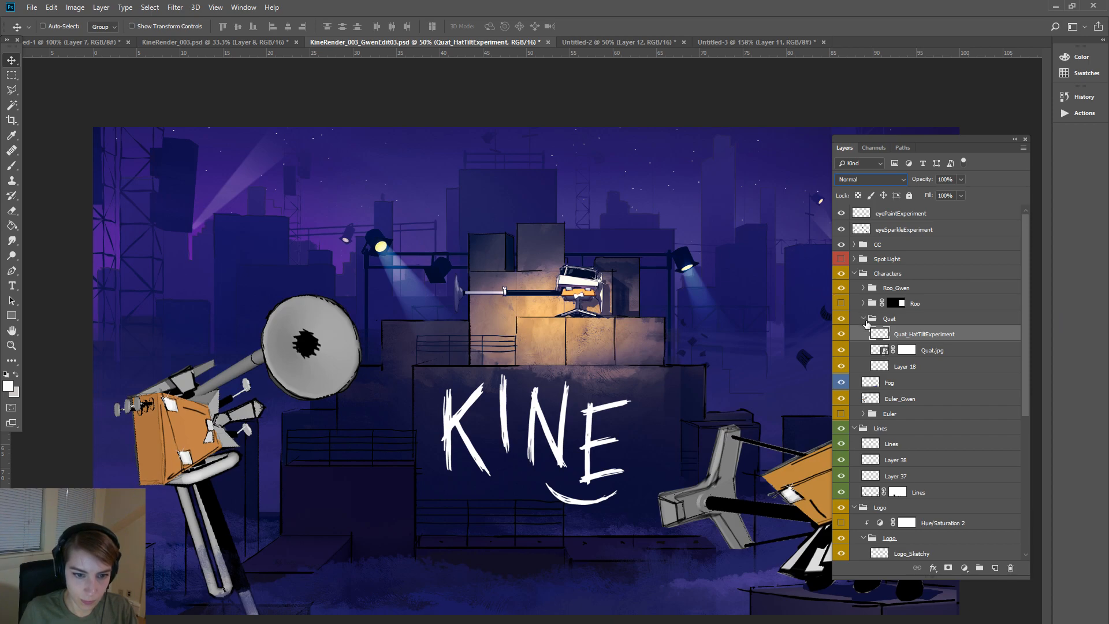
click(865, 319)
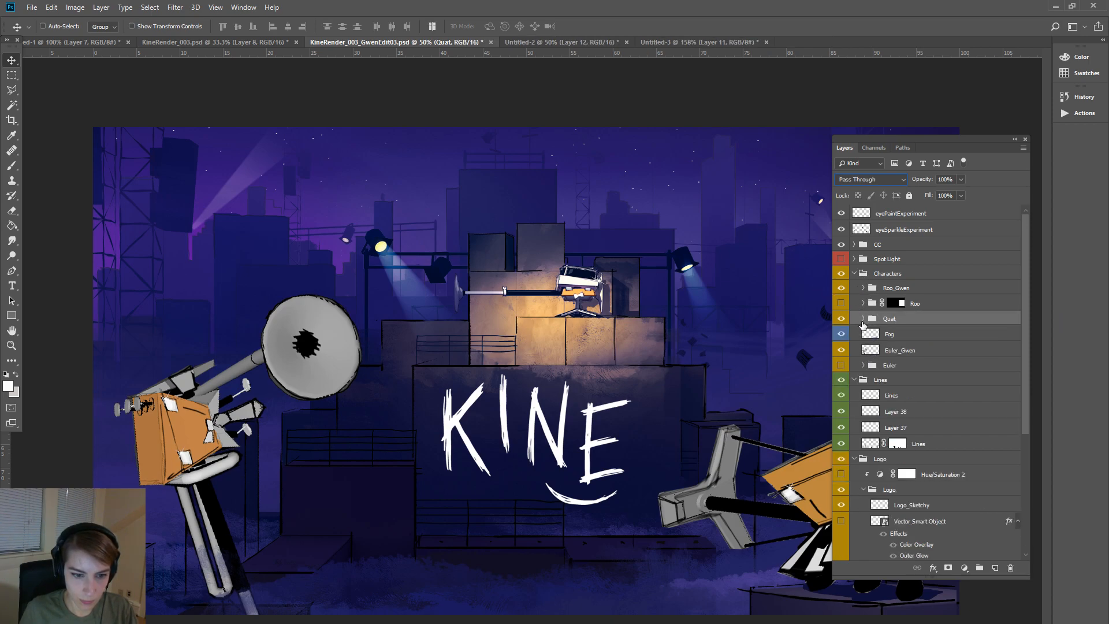
- Review the contents of the Roo_Gwen, Roo, Quat and Euler groups, and collapse the Characters group
click(859, 275)
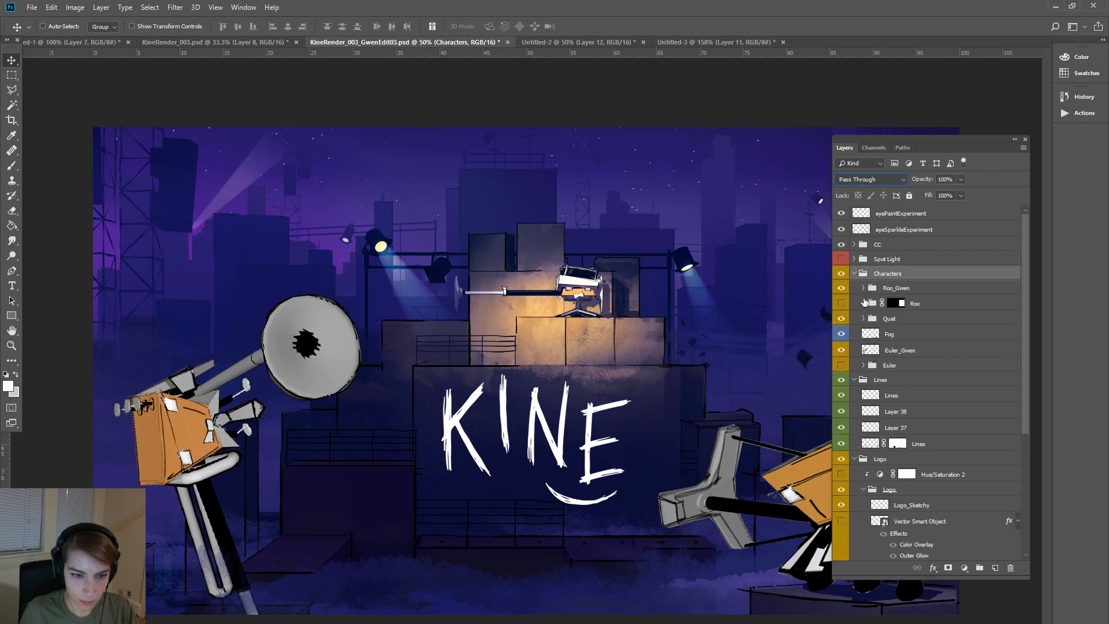
click(863, 288)
click(864, 288)
click(863, 303)
click(863, 303)
click(864, 319)
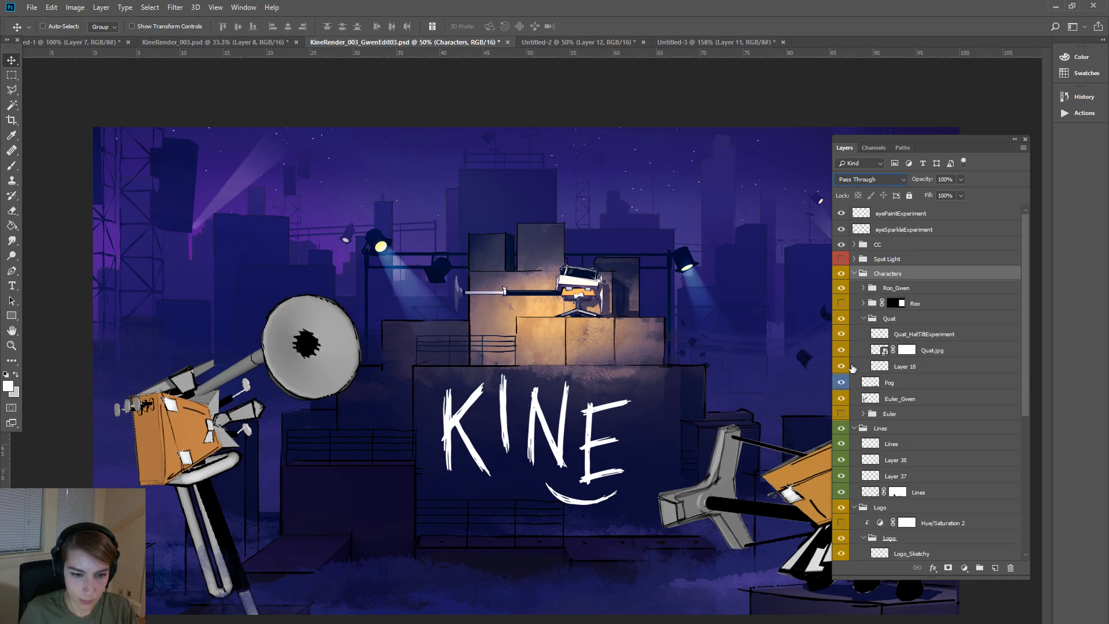
click(841, 366)
click(840, 366)
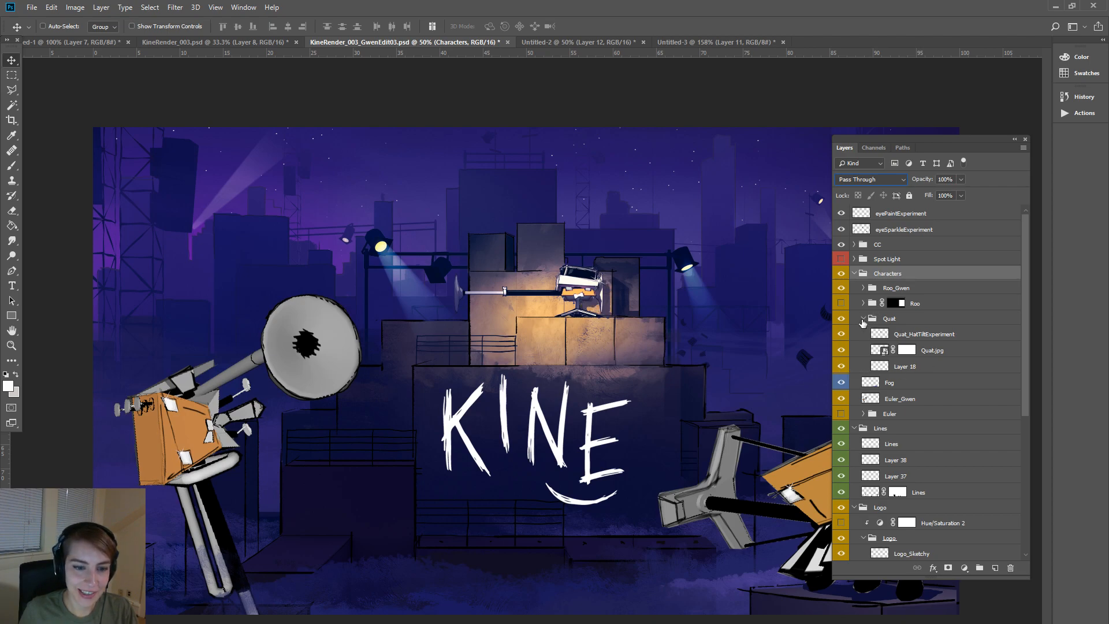
click(863, 320)
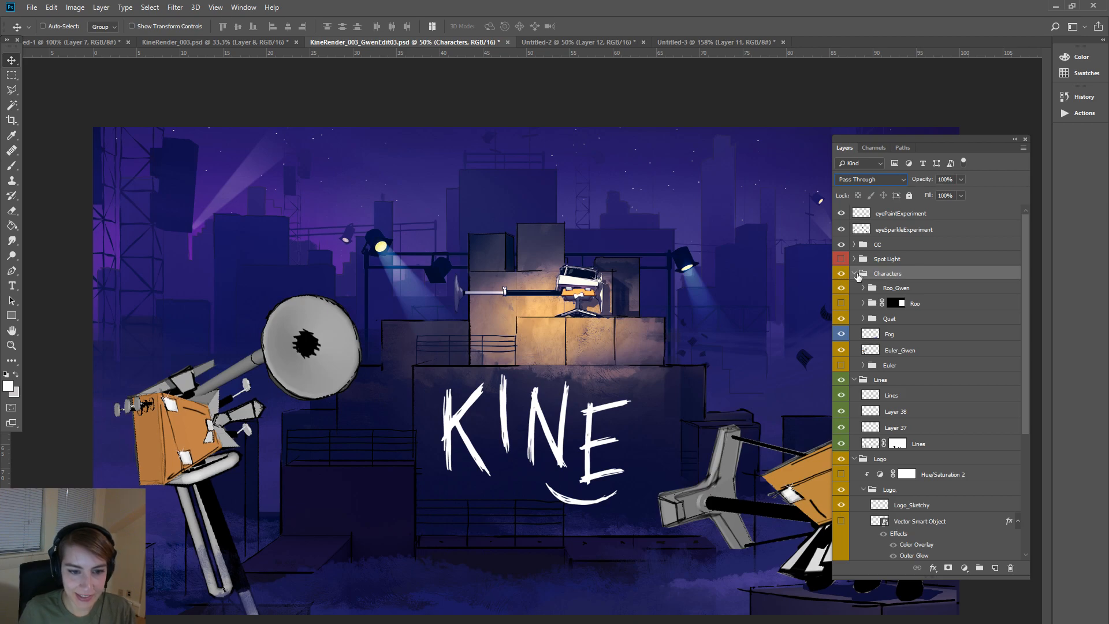
click(864, 365)
click(864, 366)
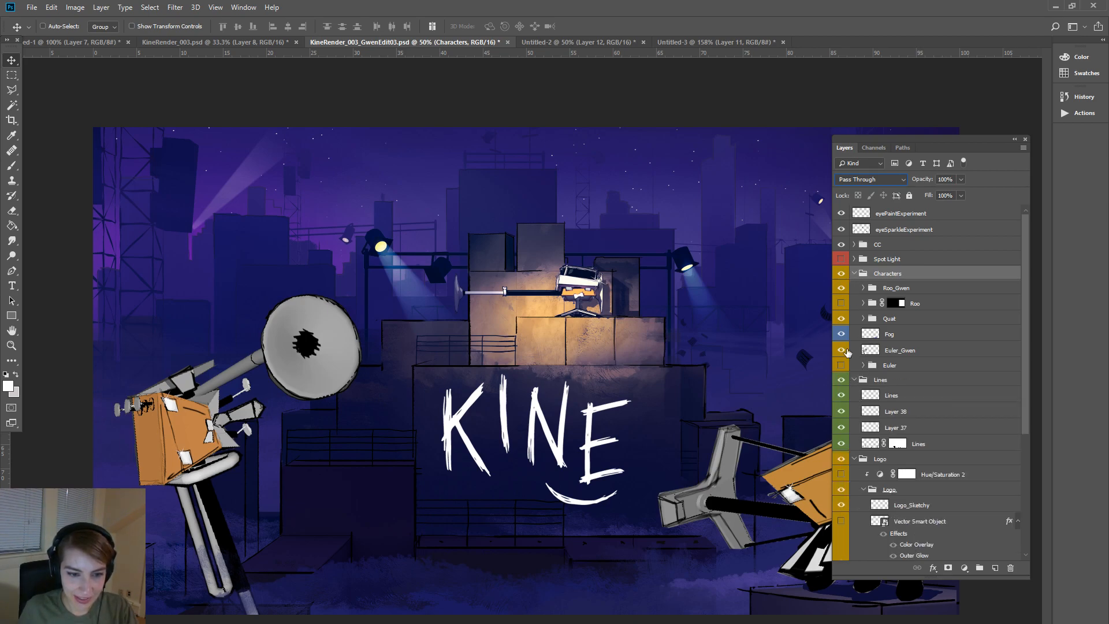
click(855, 273)
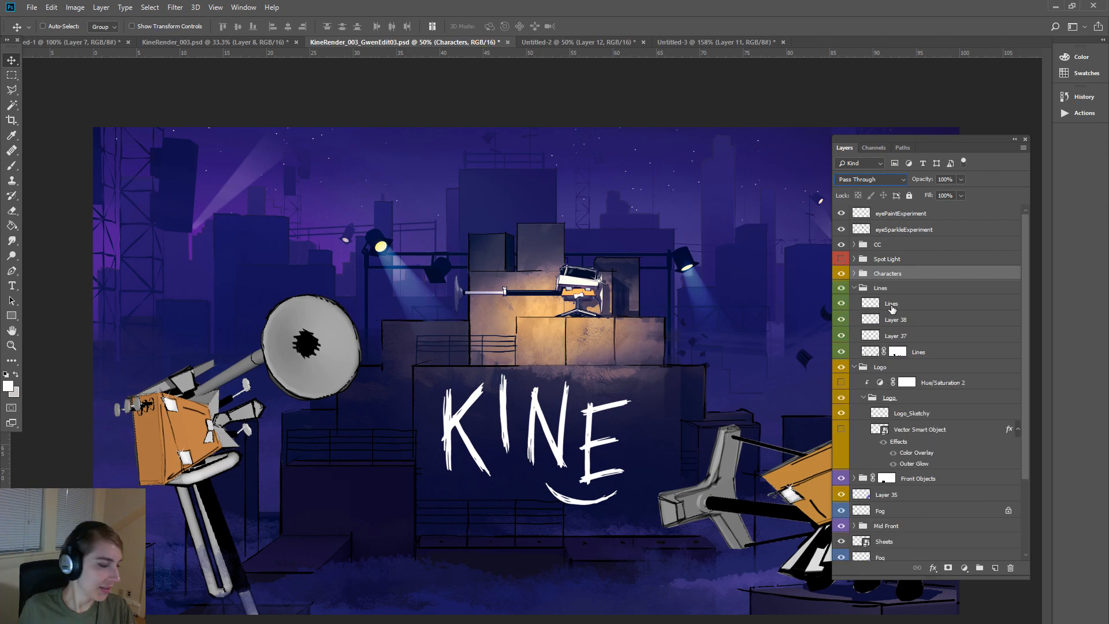
- Compare the artwork with the Spot Light group shown and hidden, leaving the group hidden and collapsed
click(841, 259)
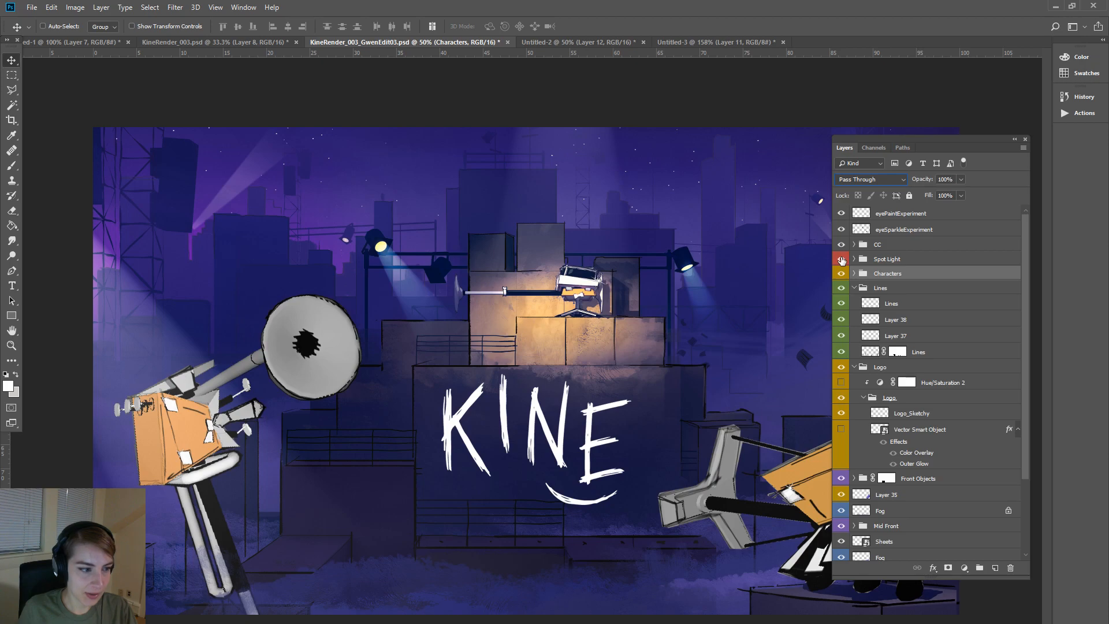
click(841, 259)
click(854, 259)
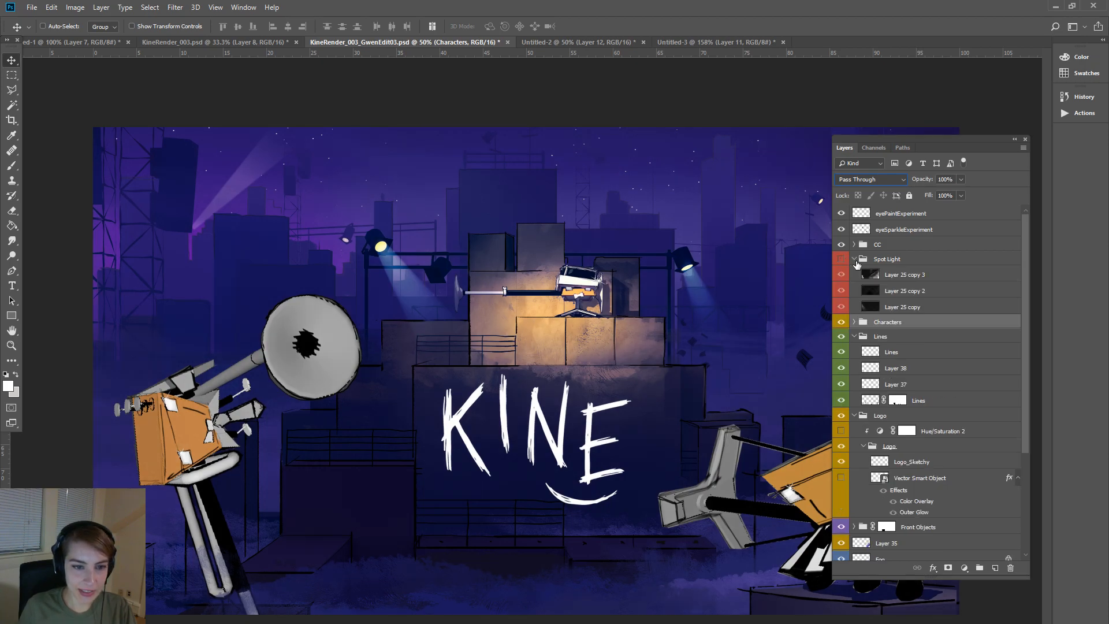
key(ctrl+minus)
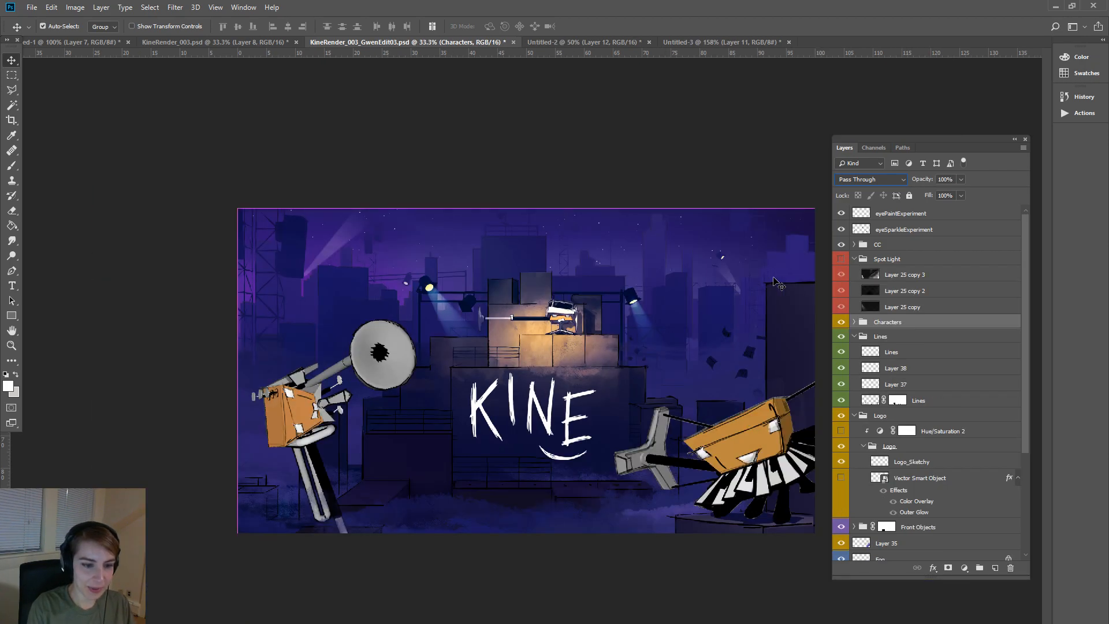
click(841, 259)
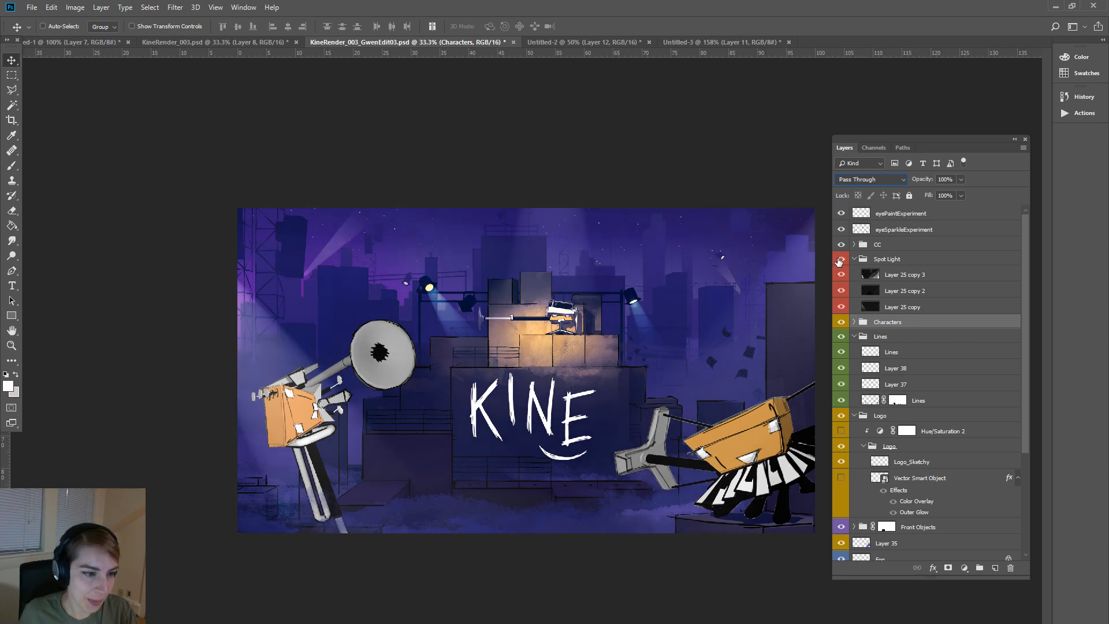
click(841, 259)
click(841, 260)
click(840, 259)
click(841, 259)
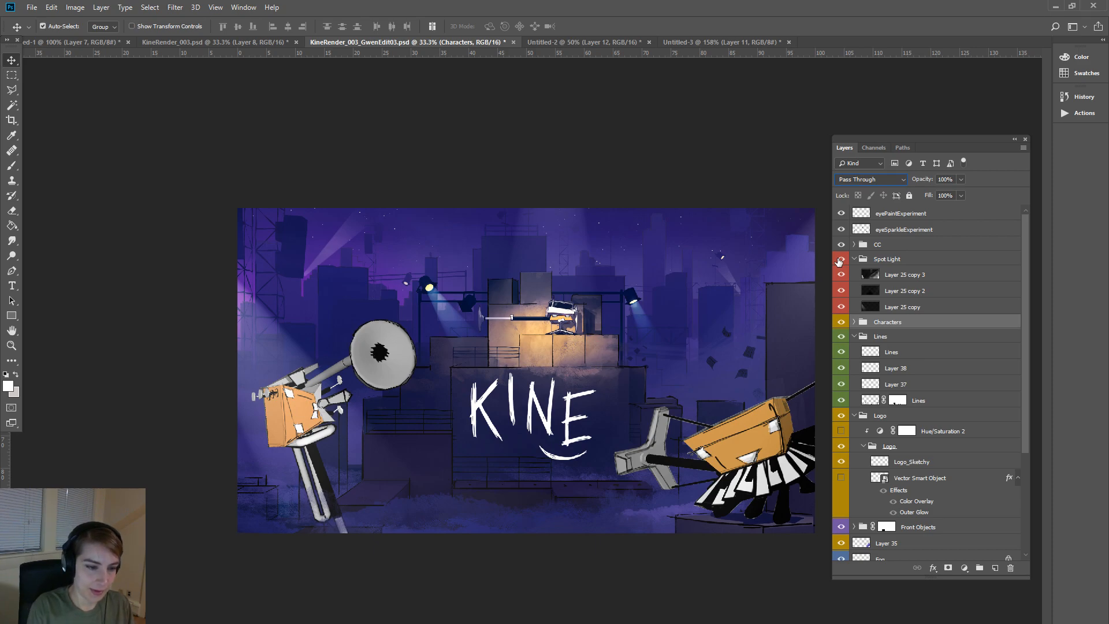
key(ctrl+minus)
click(840, 260)
click(840, 260)
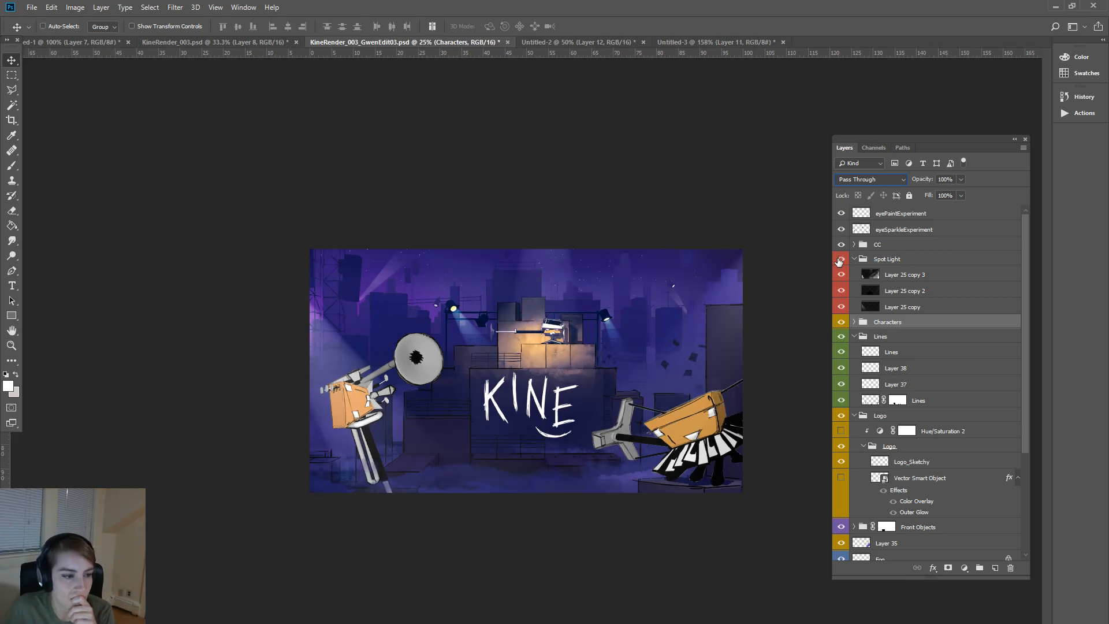
click(840, 260)
click(841, 260)
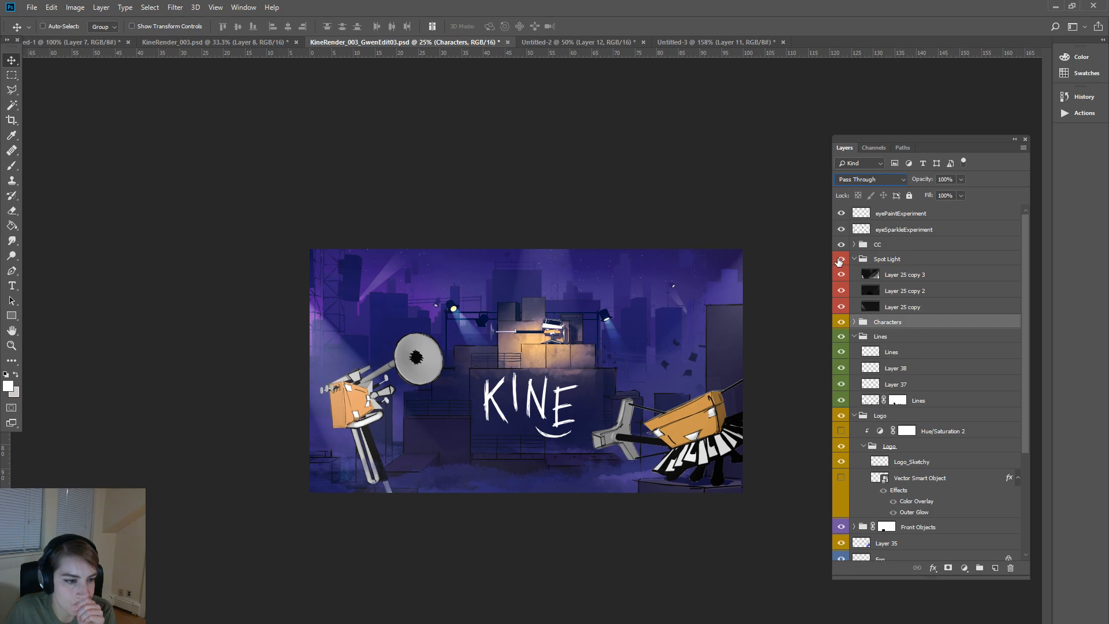
click(840, 259)
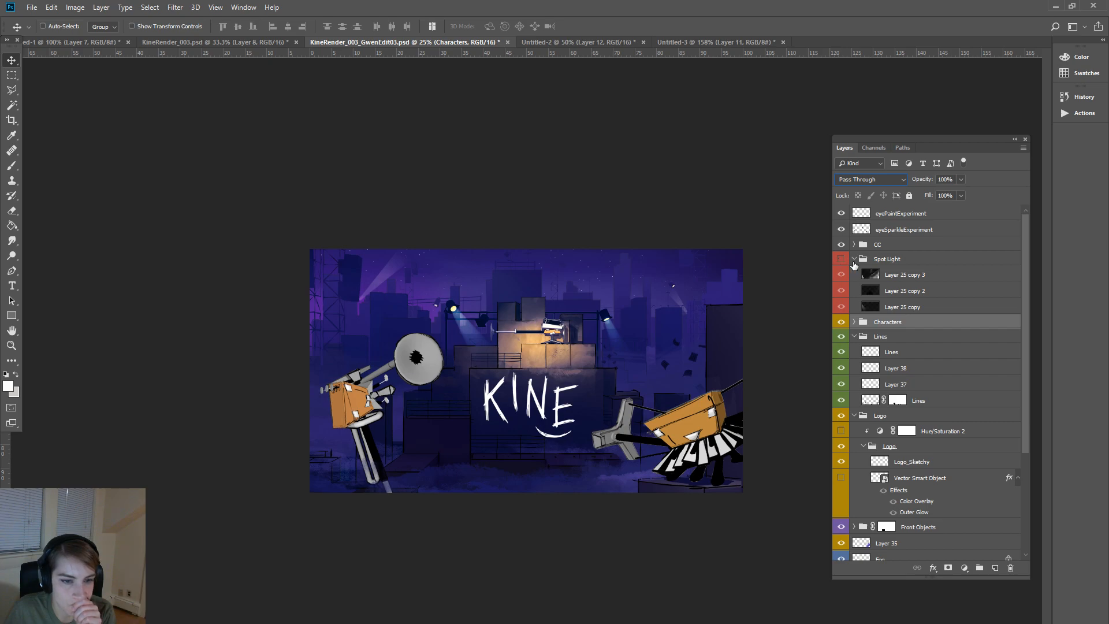
click(855, 260)
- Compare the Hue/Saturation 3 copy and Hue/Saturation 3 adjustments in the CC group, keeping only the copy shown and the group collapsed
click(852, 248)
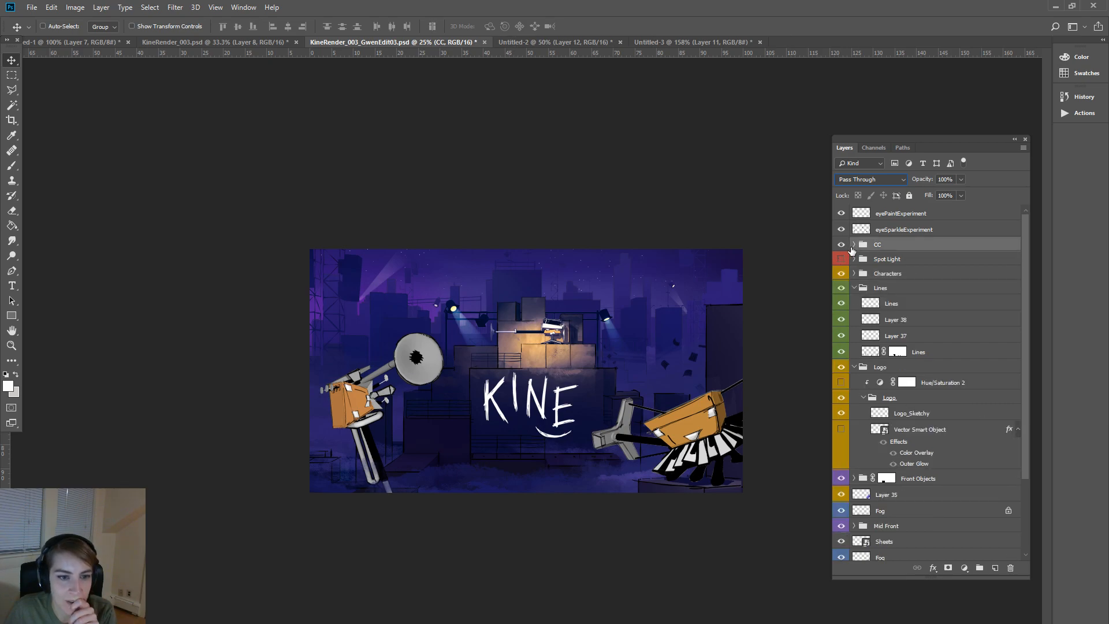
click(854, 245)
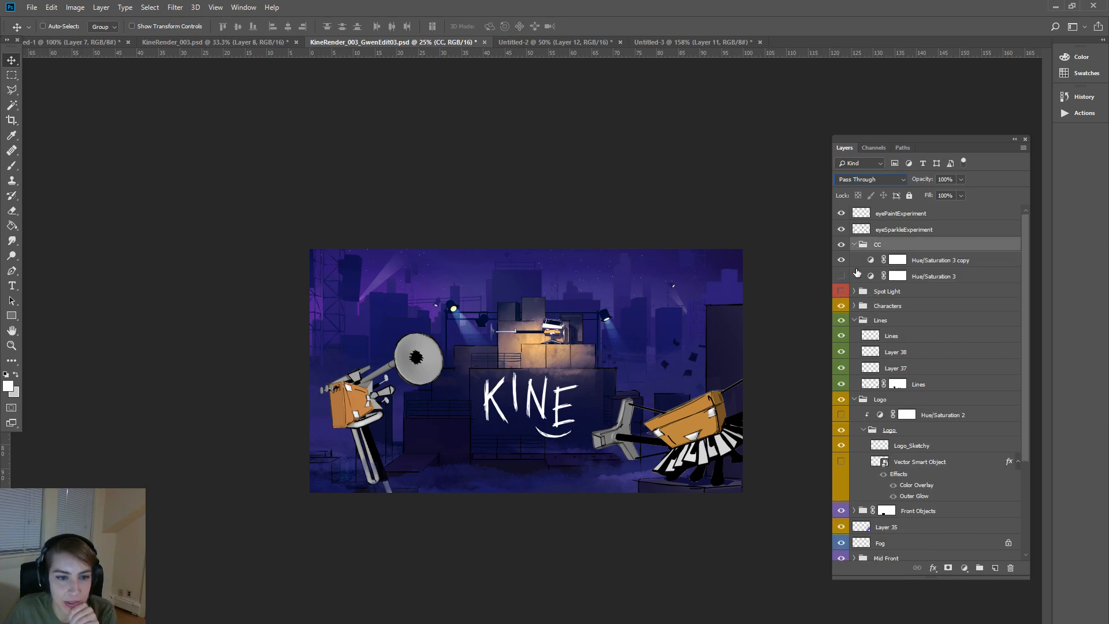
click(841, 260)
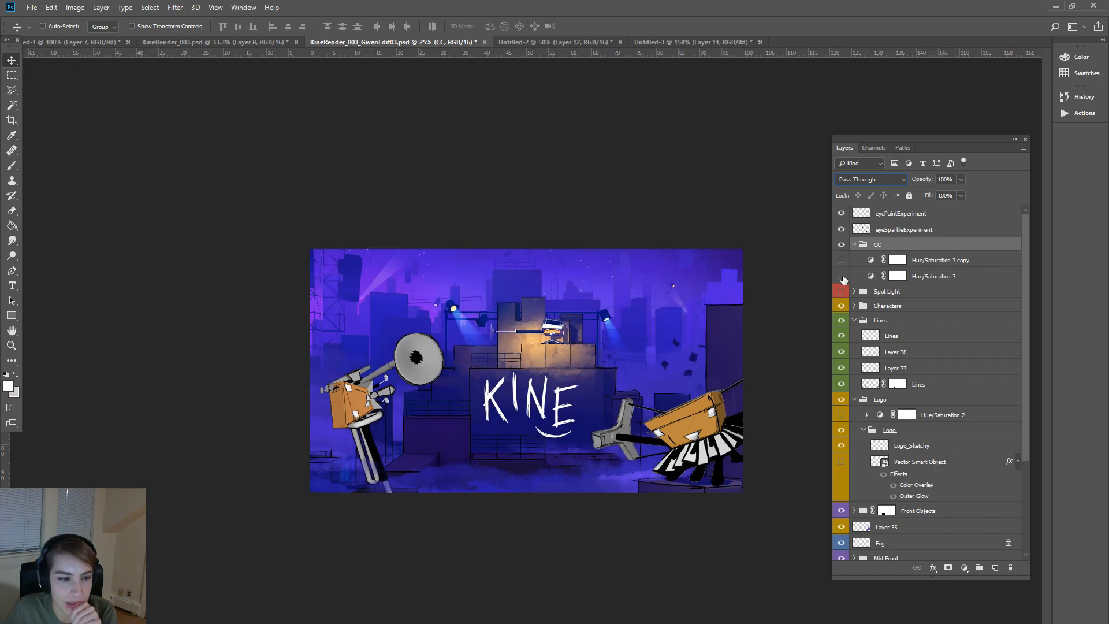
click(842, 277)
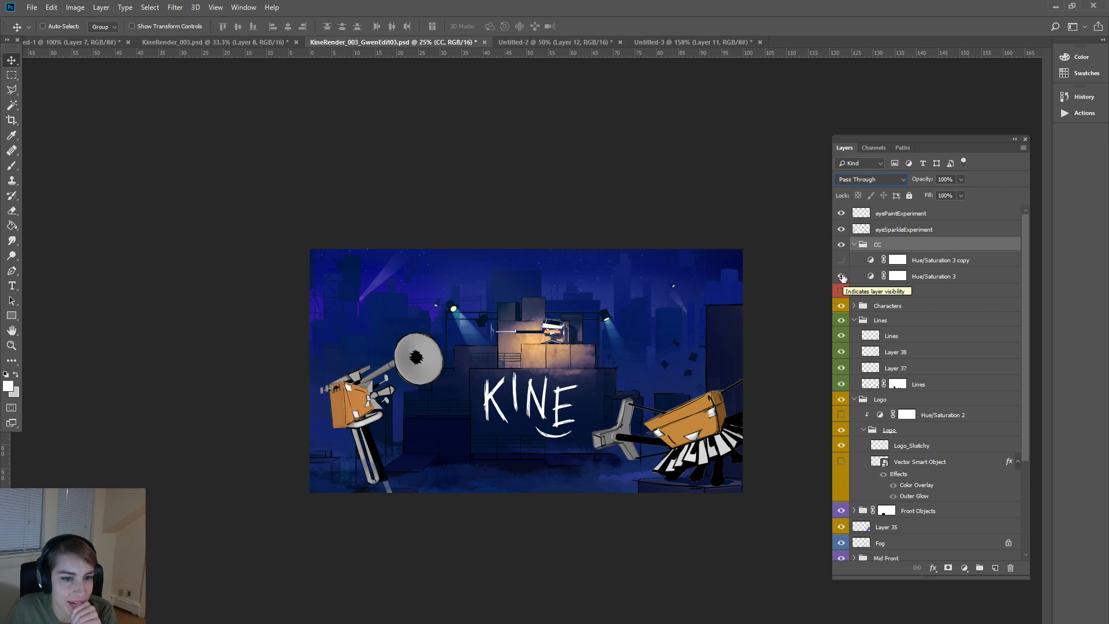
click(841, 276)
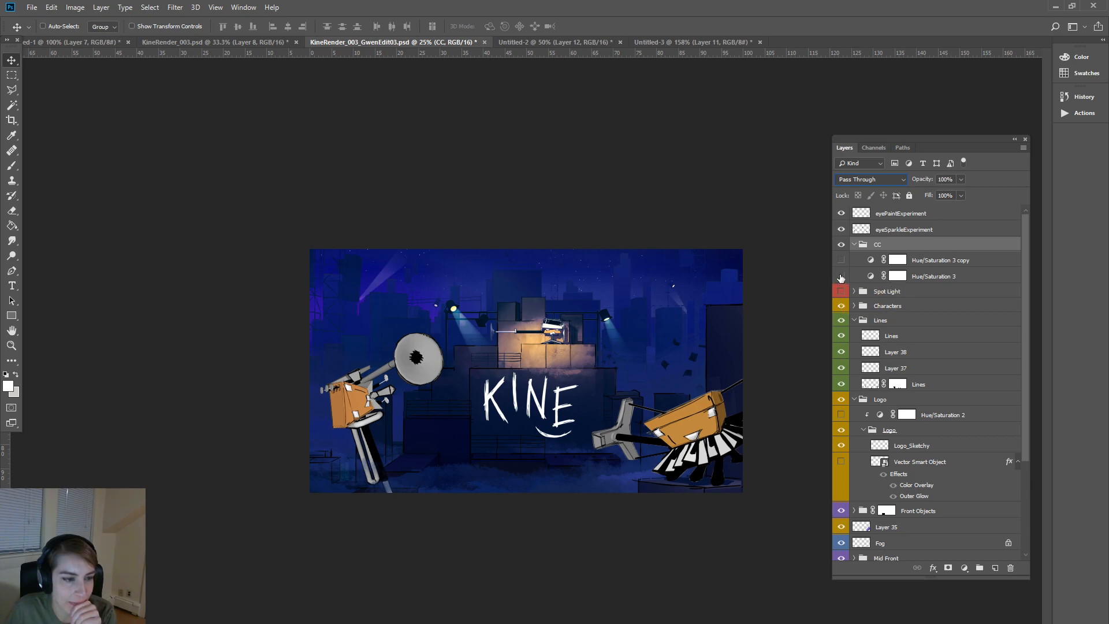
click(841, 277)
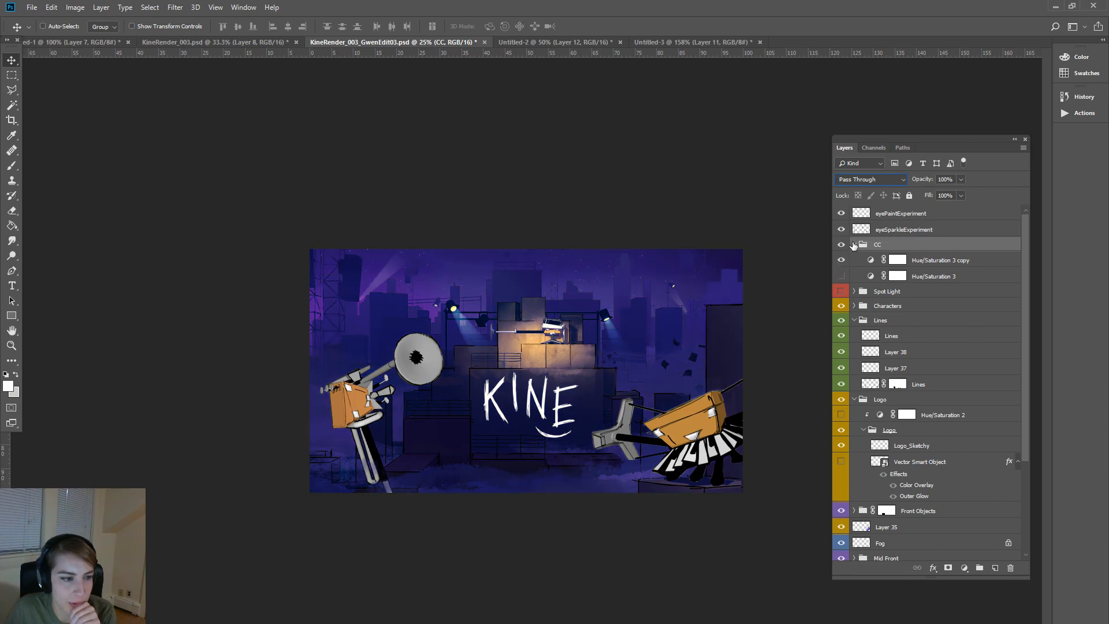
click(855, 244)
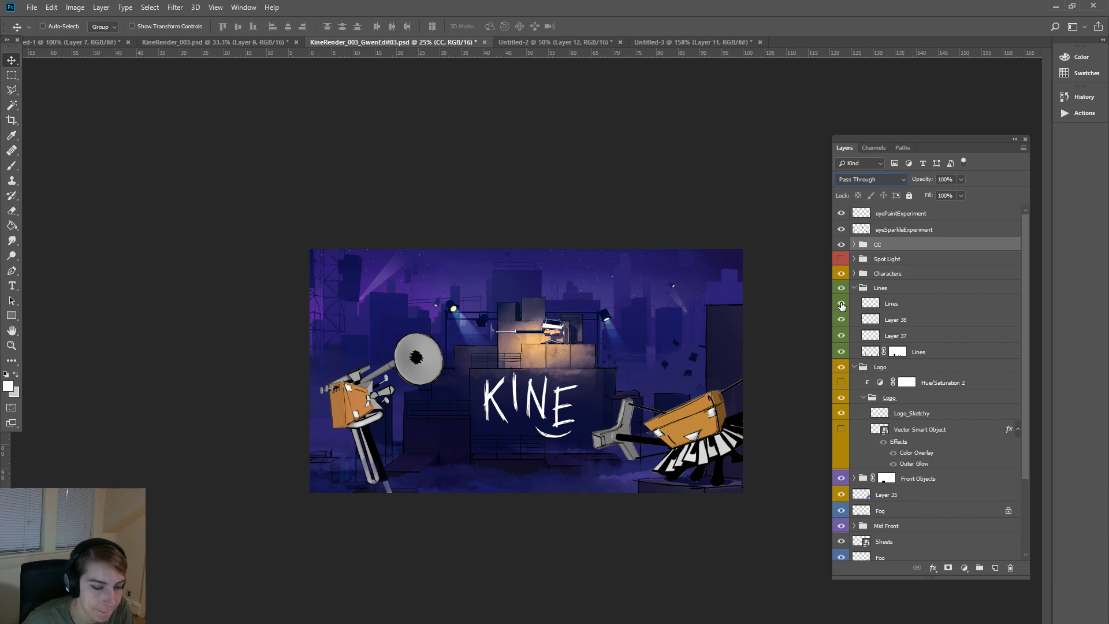
- Merge Layer 38 and Layer 37 in the Lines group and rename the merged layer as Lines_Modification_Gwen
click(920, 321)
shift+click(911, 336)
right_click(911, 336)
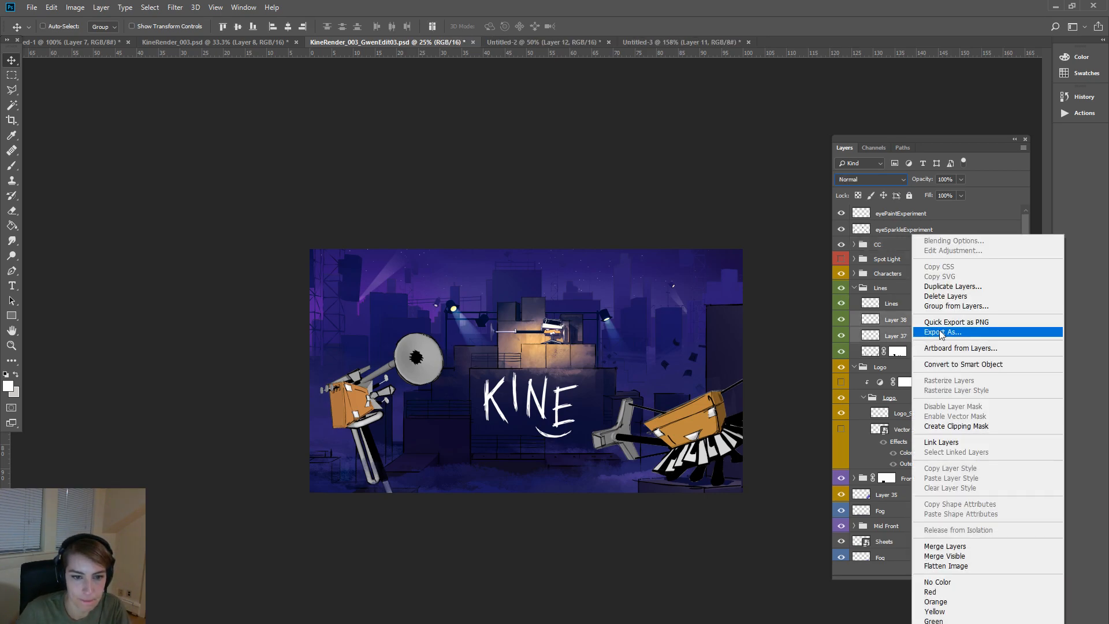
click(947, 546)
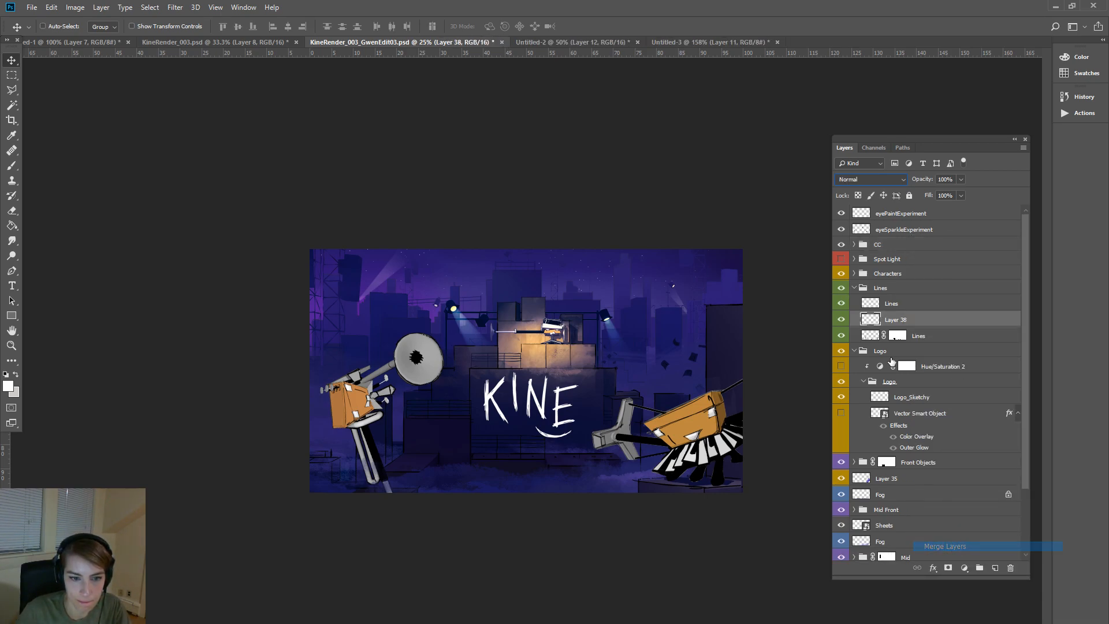
text(Line)
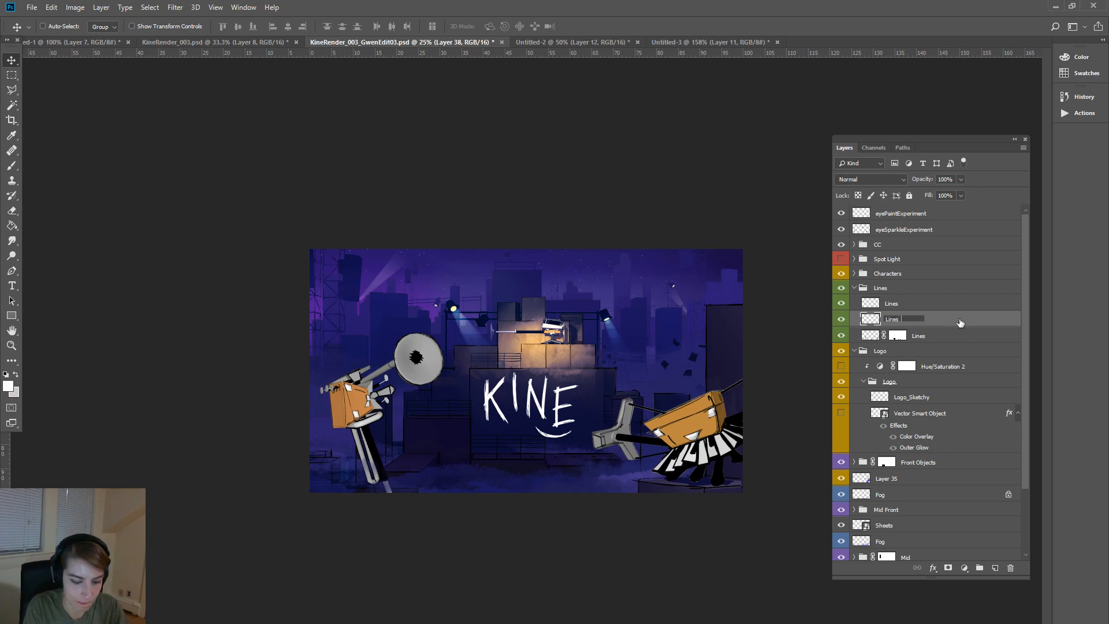
text(s_Modification_Gwen)
key(Return)
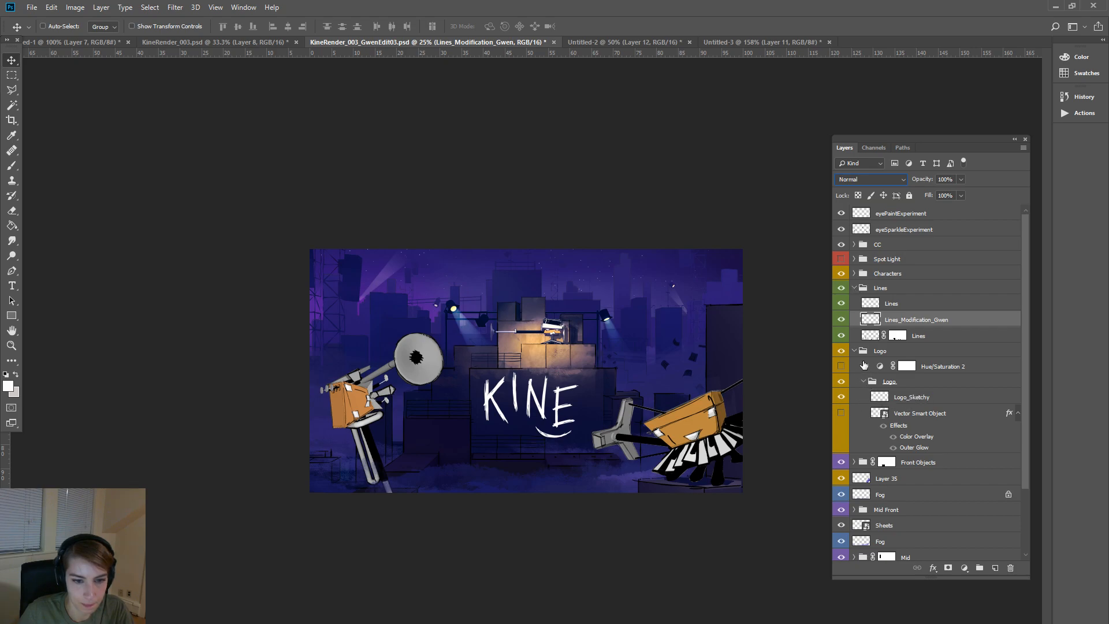
- Compare the logo with Hue/Saturation 2 shown and hidden, leaving the adjustment hidden and the Logo group collapsed
click(841, 366)
click(841, 368)
click(842, 367)
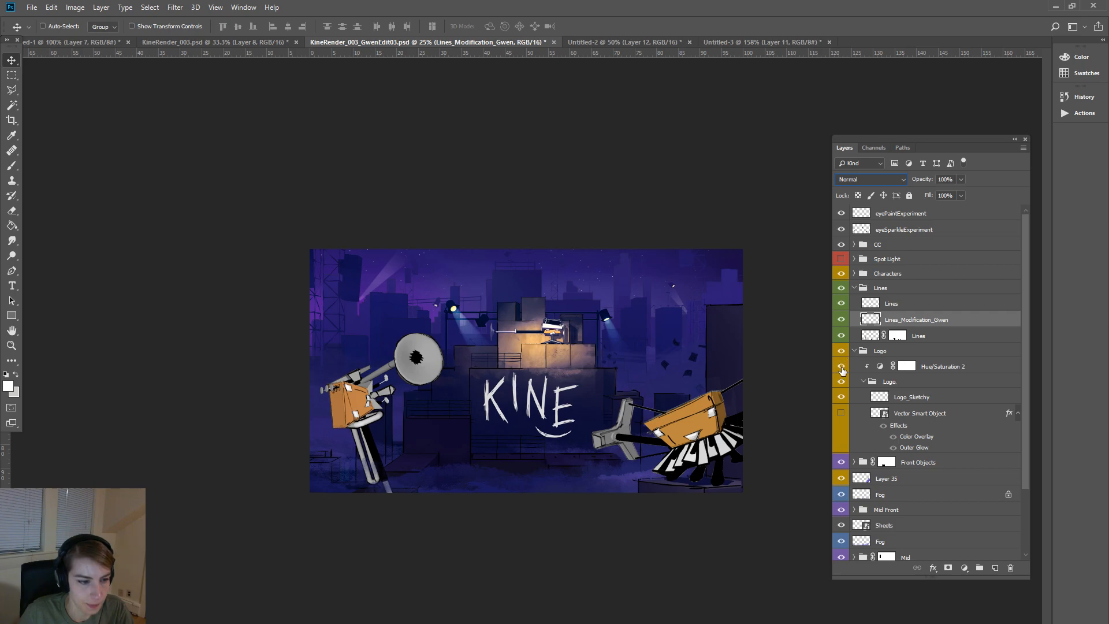
click(842, 369)
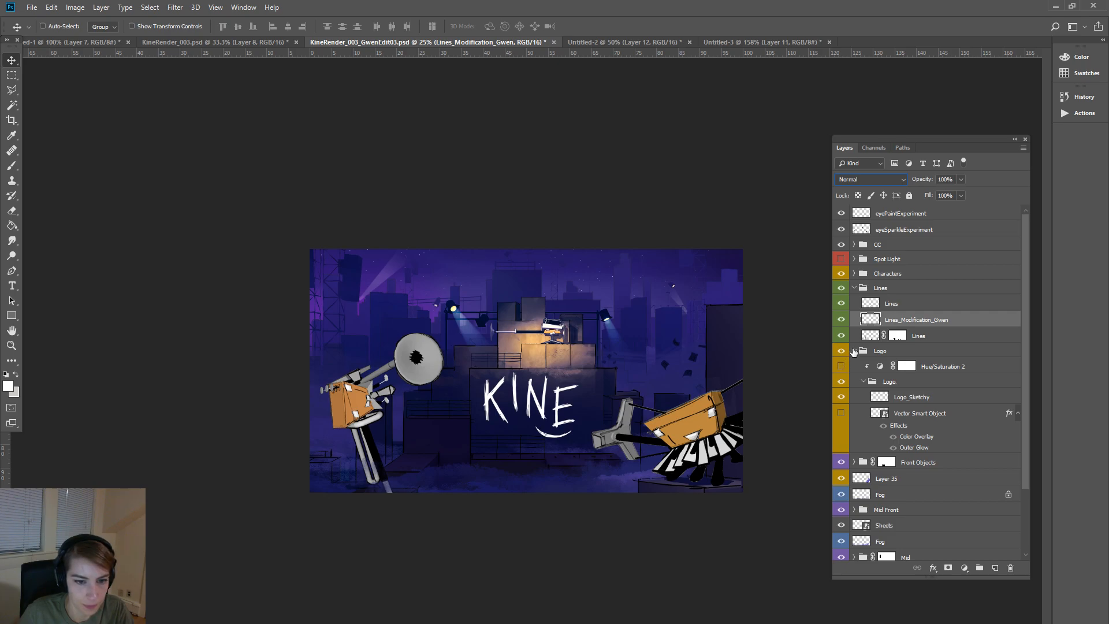
click(854, 352)
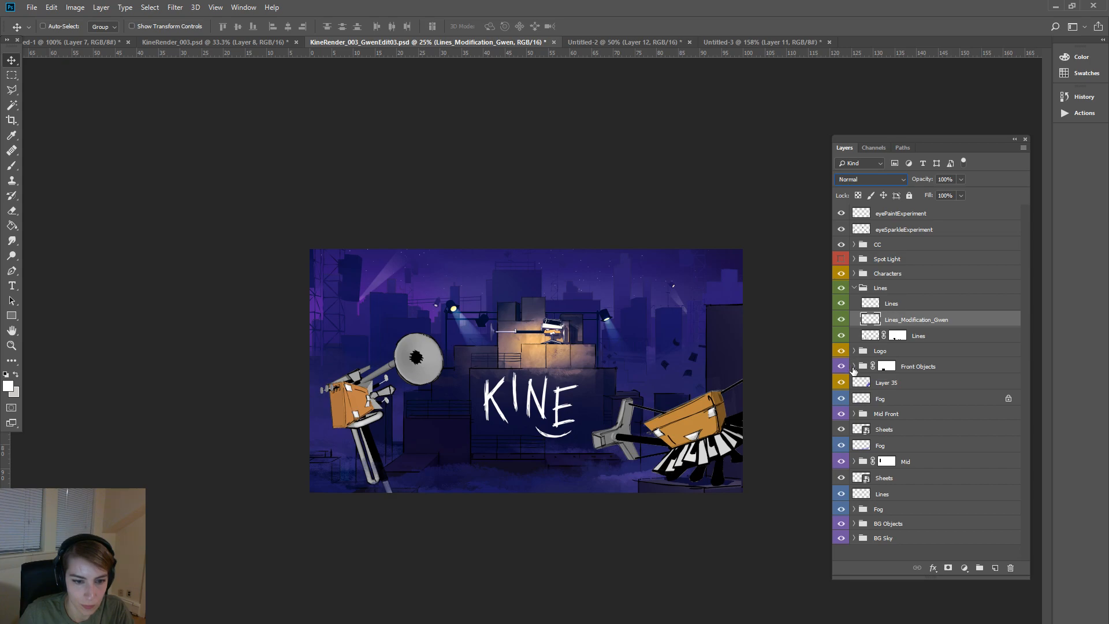
- Expand the Front Objects group and check what Layer 36, Layer 34 copy, Layer 33 copy and Layer 33 copy 2 contribute
click(854, 366)
click(842, 383)
click(841, 382)
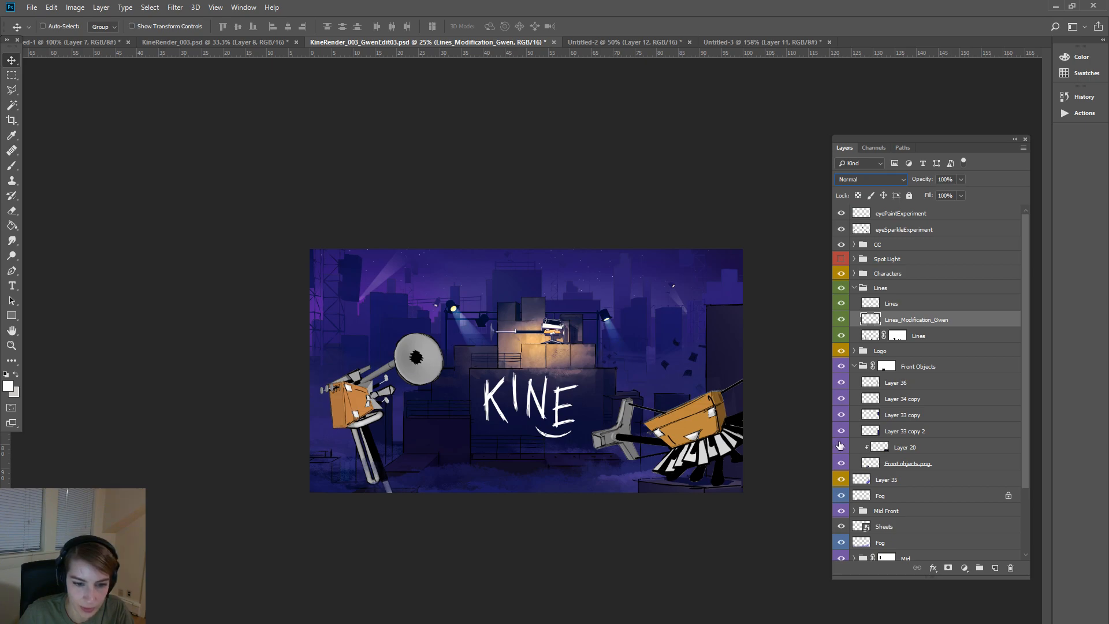
click(841, 431)
click(841, 414)
click(841, 399)
drag(841, 398, 842, 431)
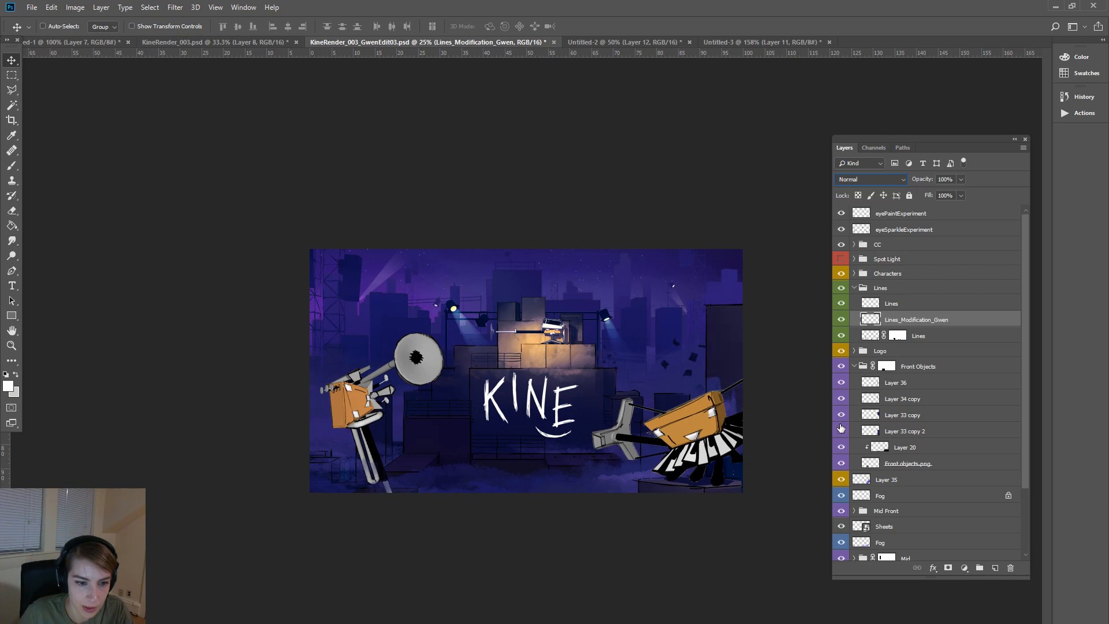
click(842, 415)
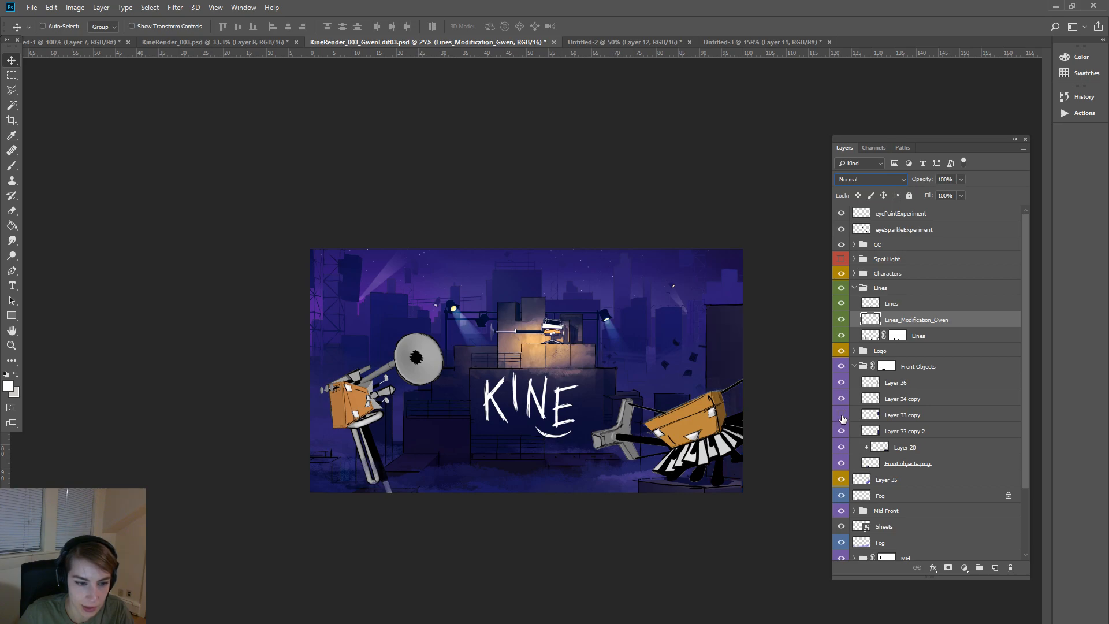
click(842, 415)
- Merge Layer 33 copy down into Layer 33 copy 2 and rename the result as foregroundBlock_Gwen
right_click(912, 417)
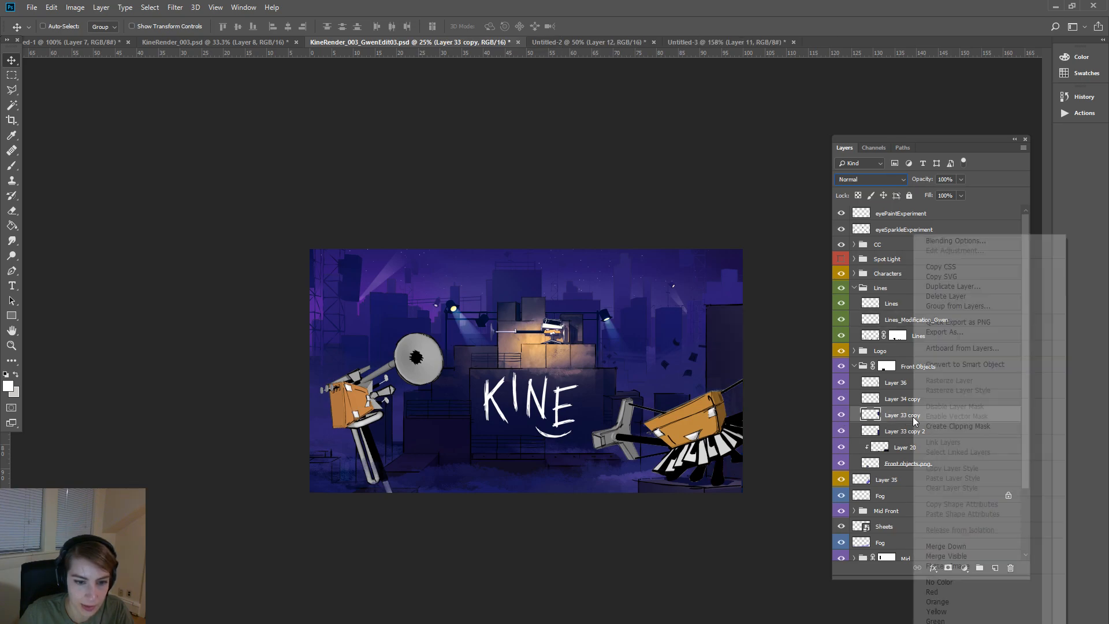
click(962, 547)
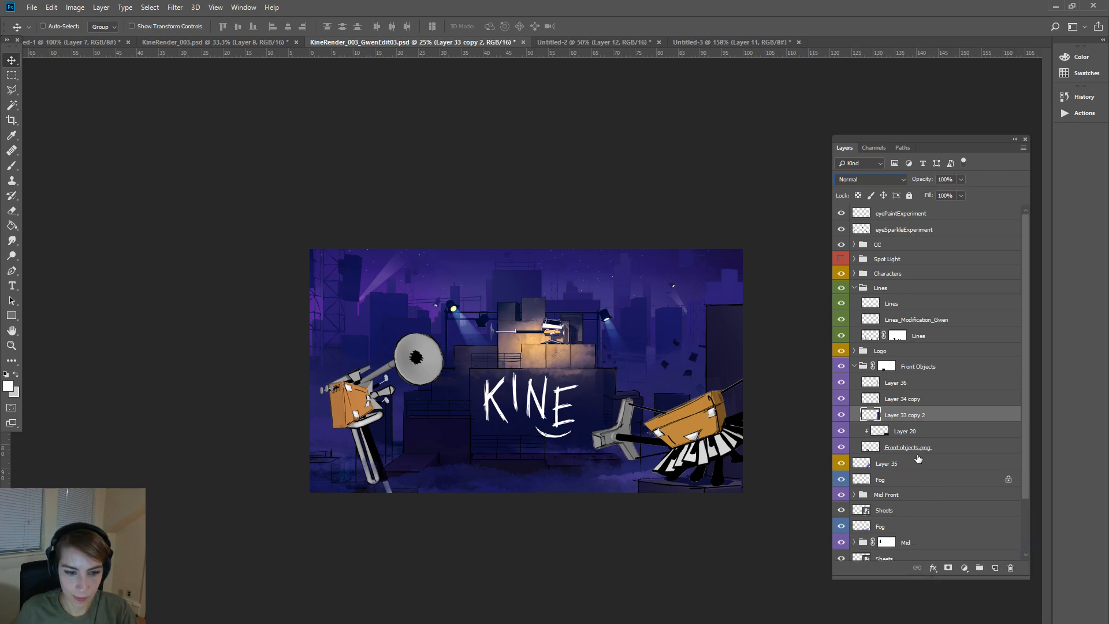
double_click(905, 415)
key(BackSpace)
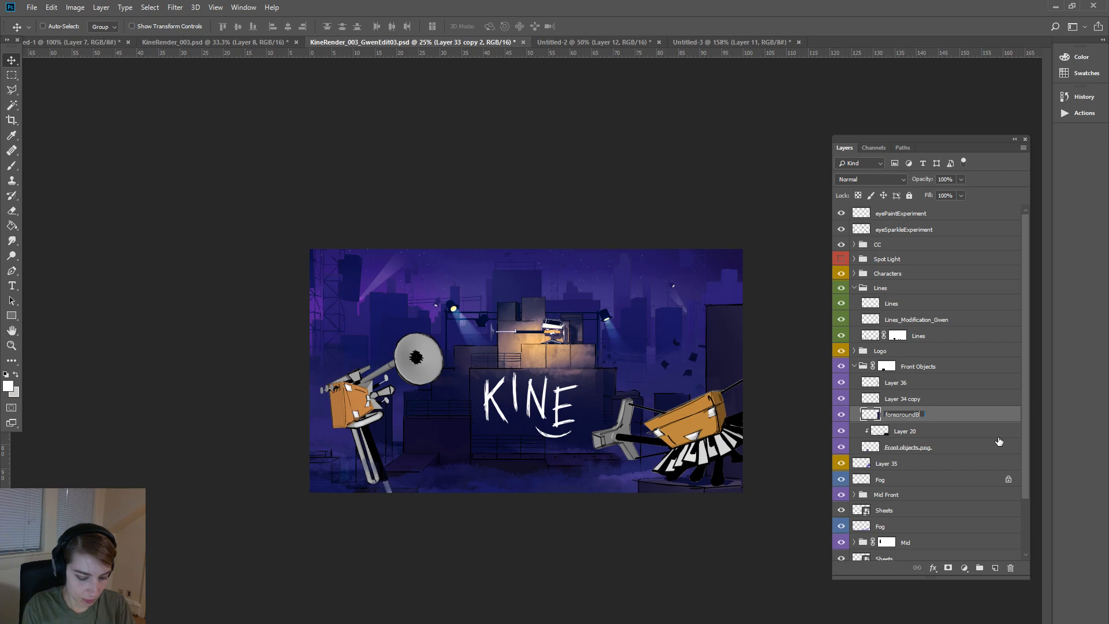
text(foregroundBlock_Gwen)
key(Return)
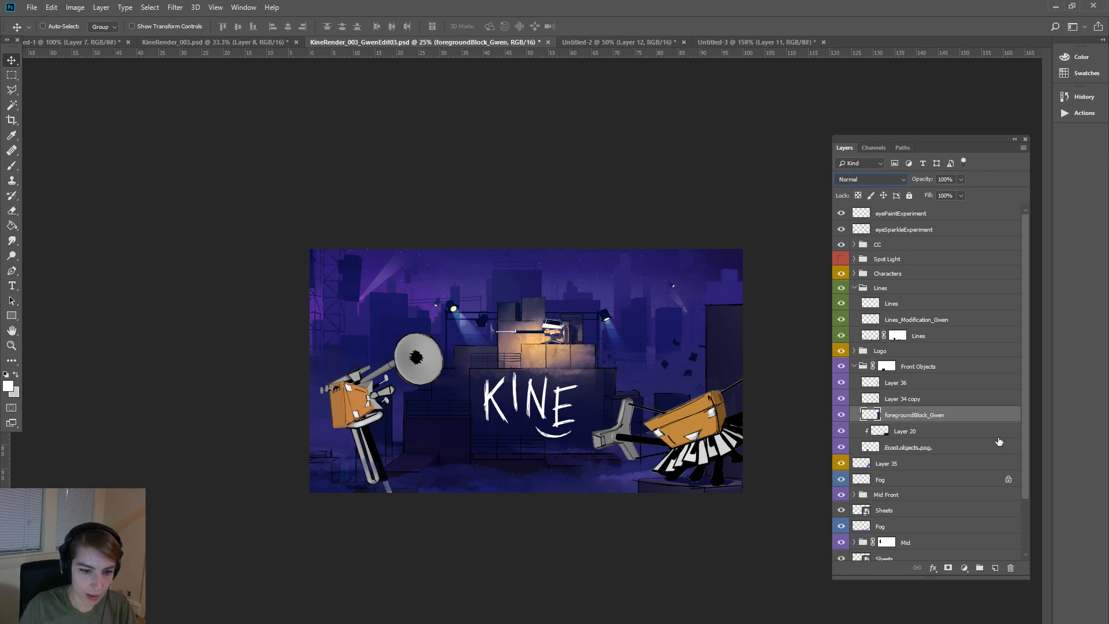
- Merge Layer 36 down into Layer 34 copy and rename the result as foreGroundLines_Gwen
click(841, 383)
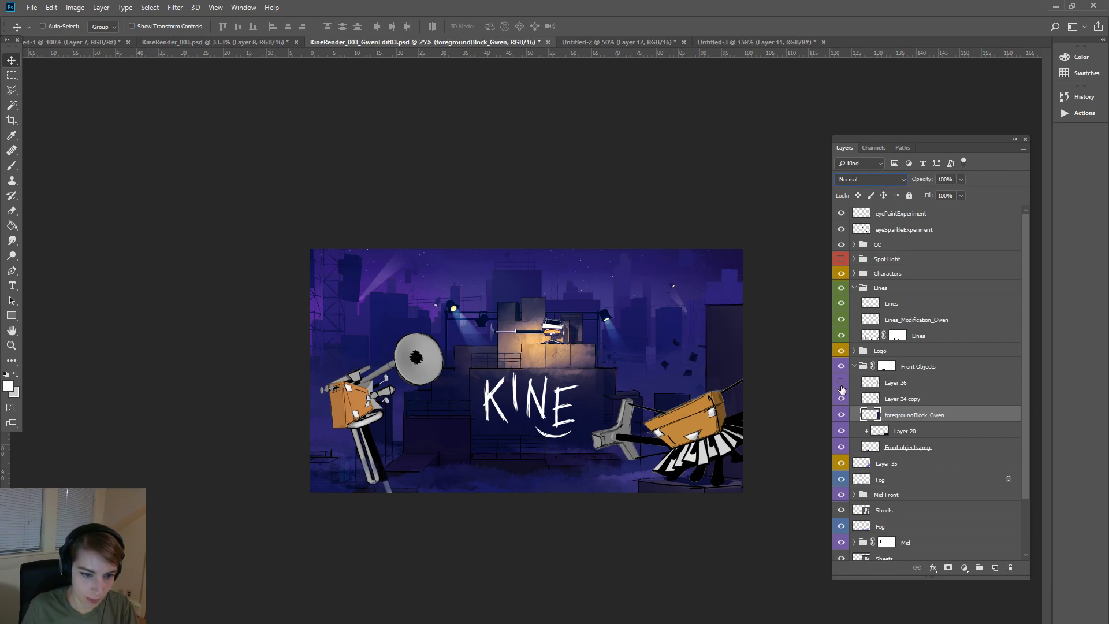
click(911, 386)
right_click(920, 388)
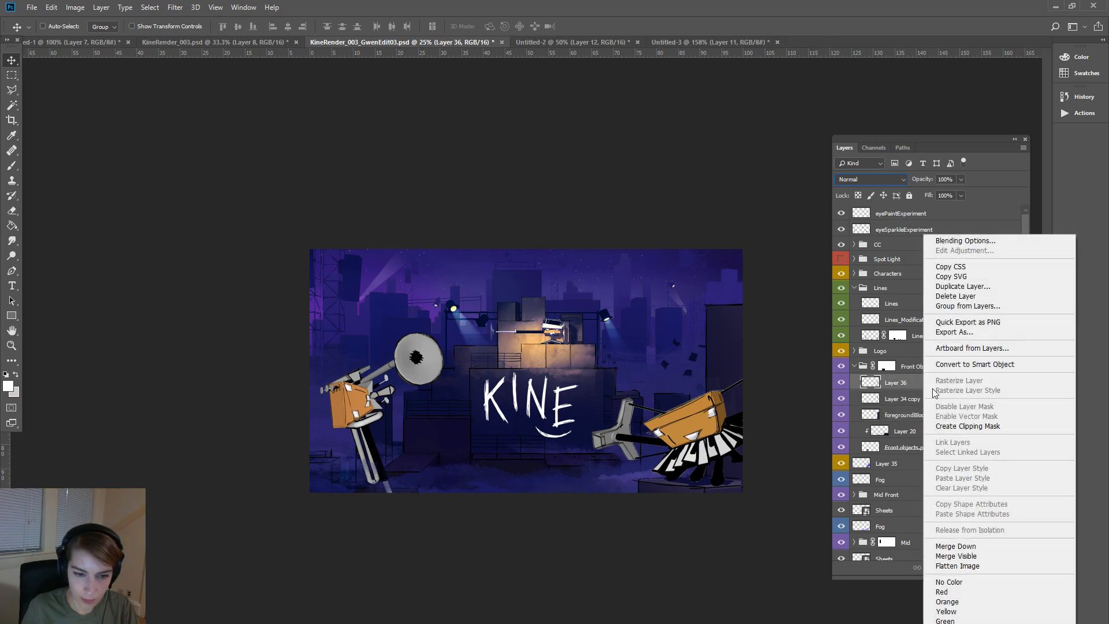
click(1019, 546)
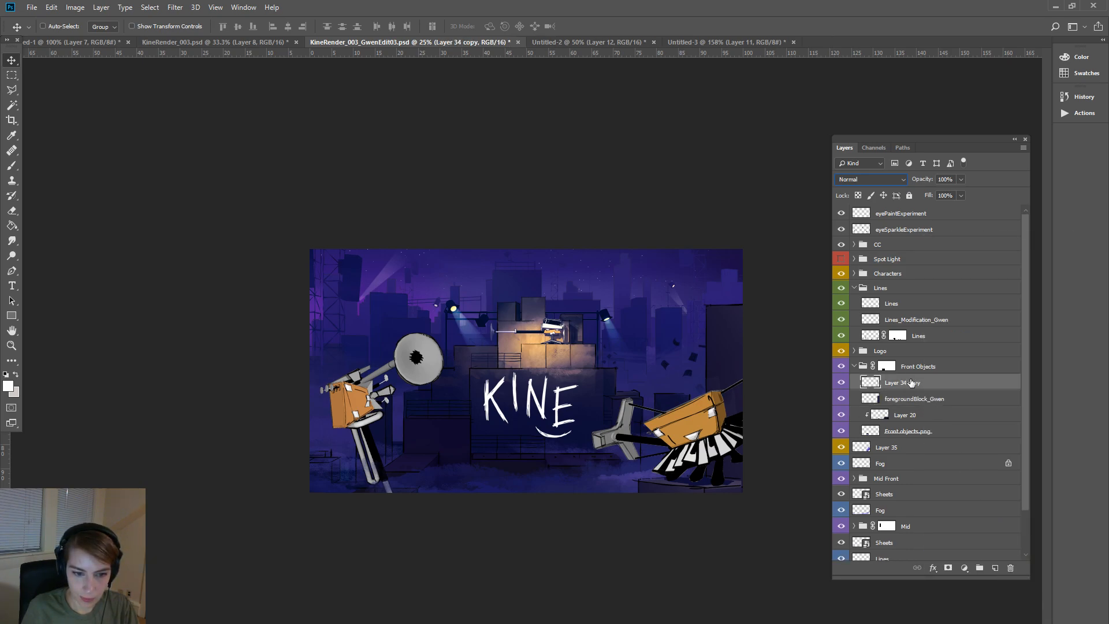
double_click(912, 384)
text(foreGround)
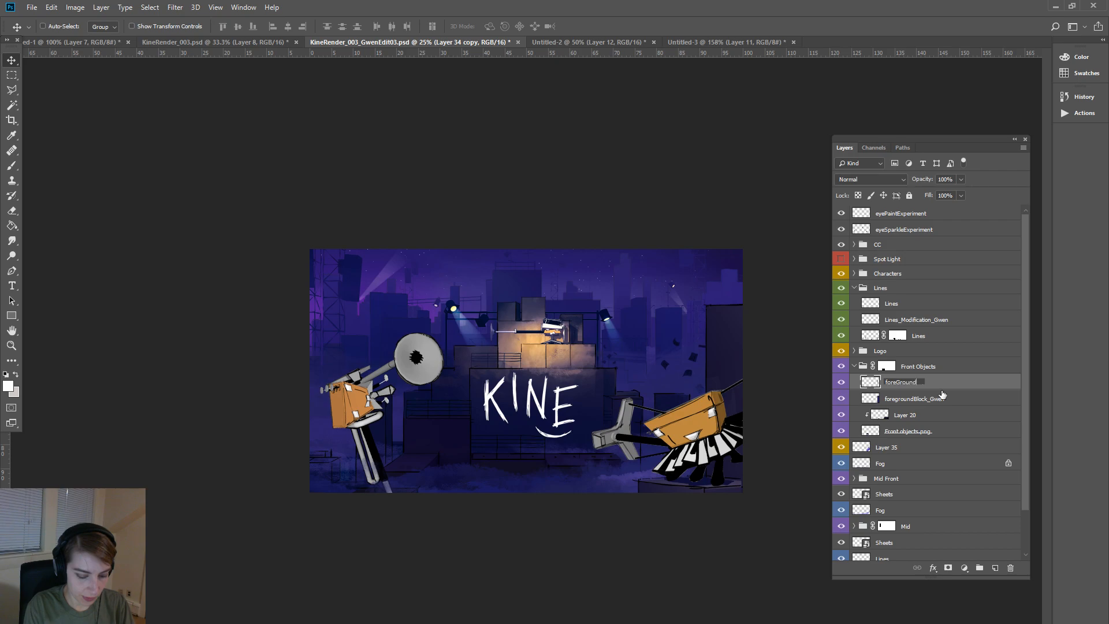
text(Lines_Gwen)
key(Return)
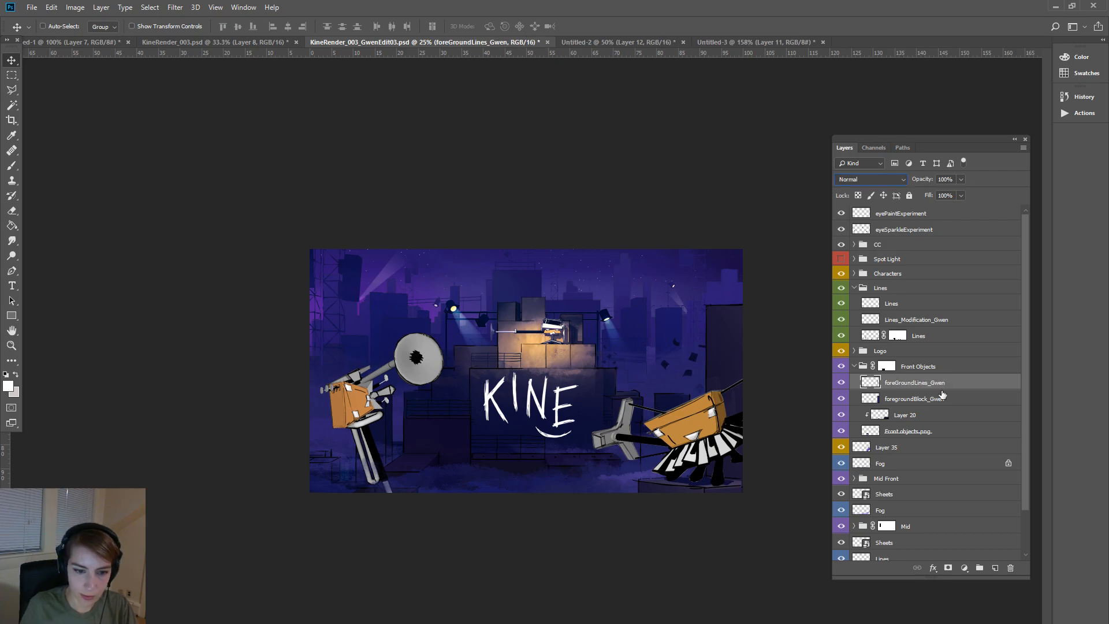
- Compare the artwork with foregroundBlock_Gwen hidden and shown, and collapse the Front Objects group
click(842, 399)
click(842, 399)
click(852, 367)
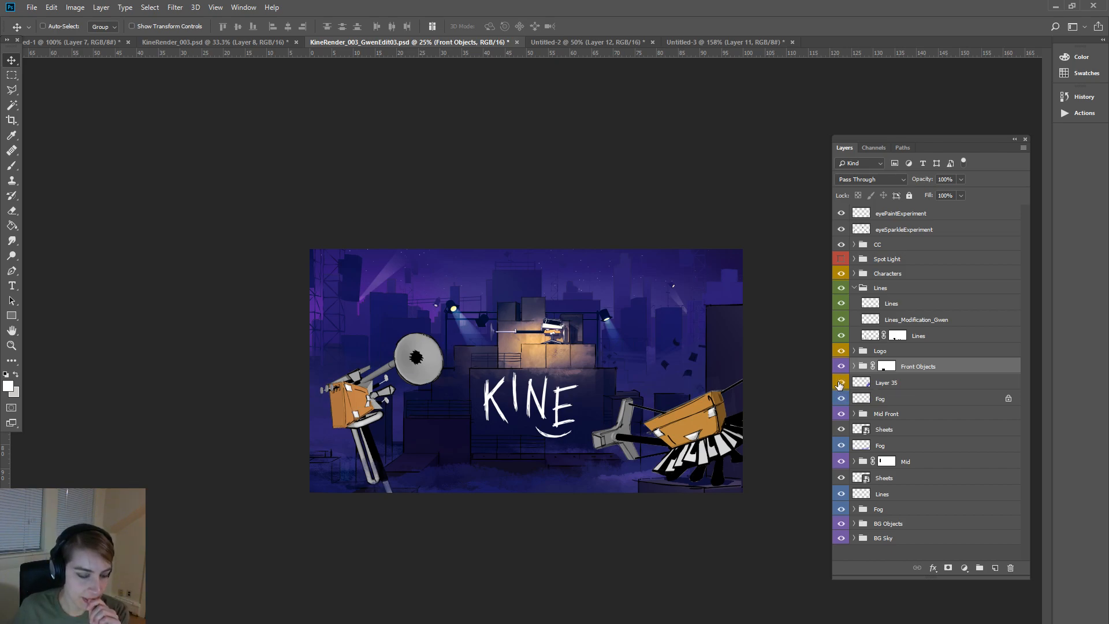
- Rename Layer 35, below the Front Objects group, as Fog_Modified_Gwen
drag(710, 467, 646, 386)
click(920, 383)
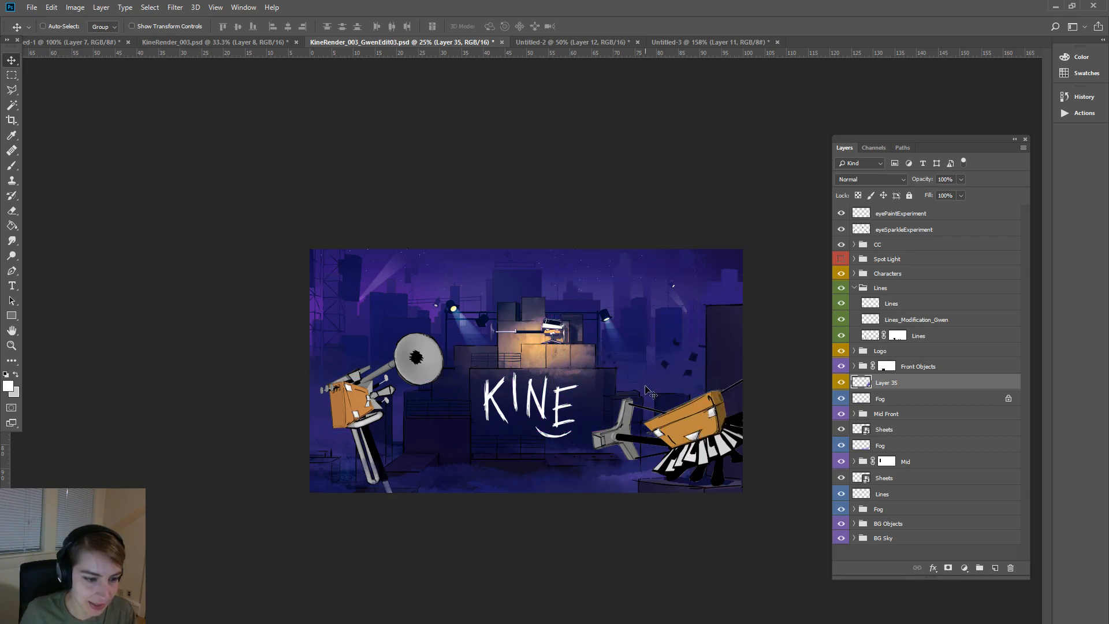
mouse_move(722, 465)
mouse_down()
mouse_move(684, 471)
mouse_move(694, 450)
mouse_move(701, 479)
mouse_move(679, 470)
mouse_move(663, 480)
mouse_move(722, 459)
mouse_up()
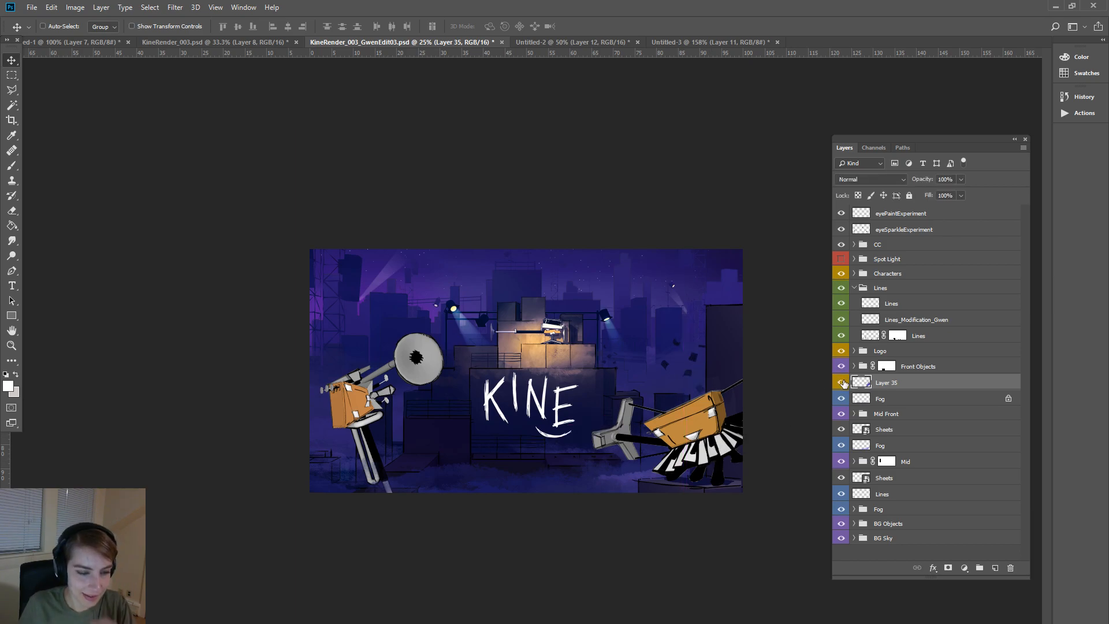
double_click(900, 383)
text(Fog)
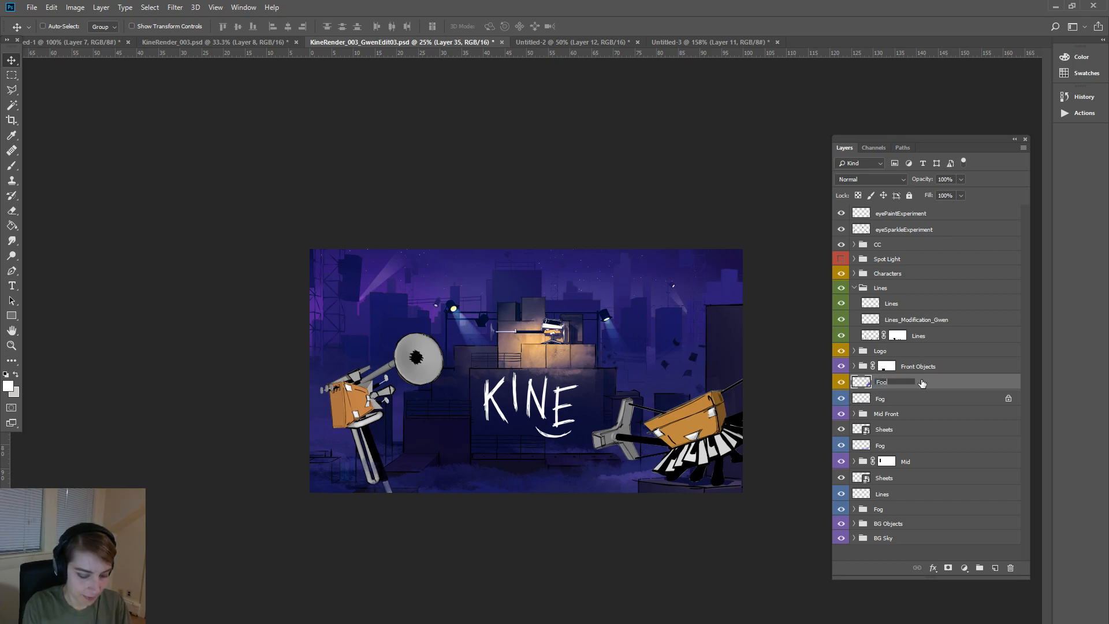
text(_Modified_Gwen)
key(Return)
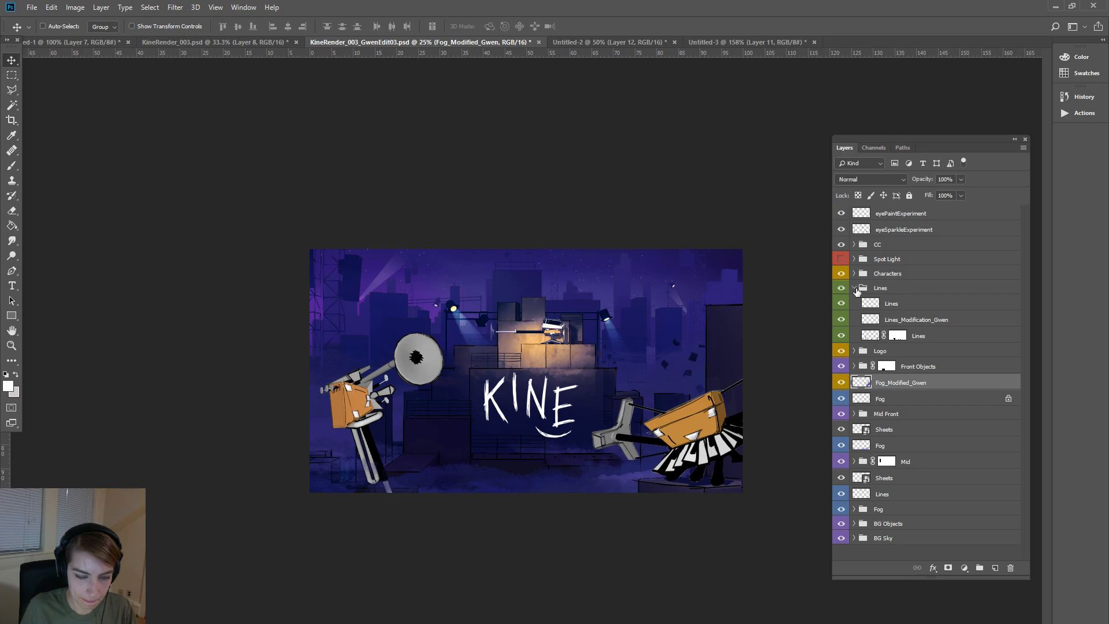
- Collapse the Lines group and review the upper Fog layer, the Mid Front contents and the Sheets layer, leaving Mid Front collapsed
click(854, 288)
click(841, 350)
click(841, 350)
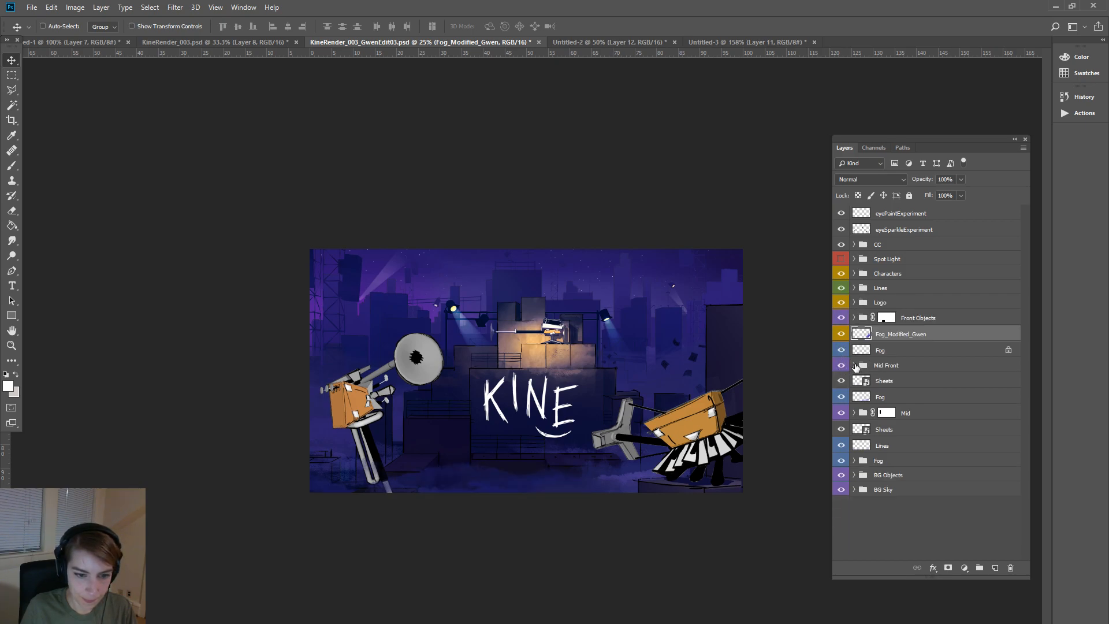
click(854, 366)
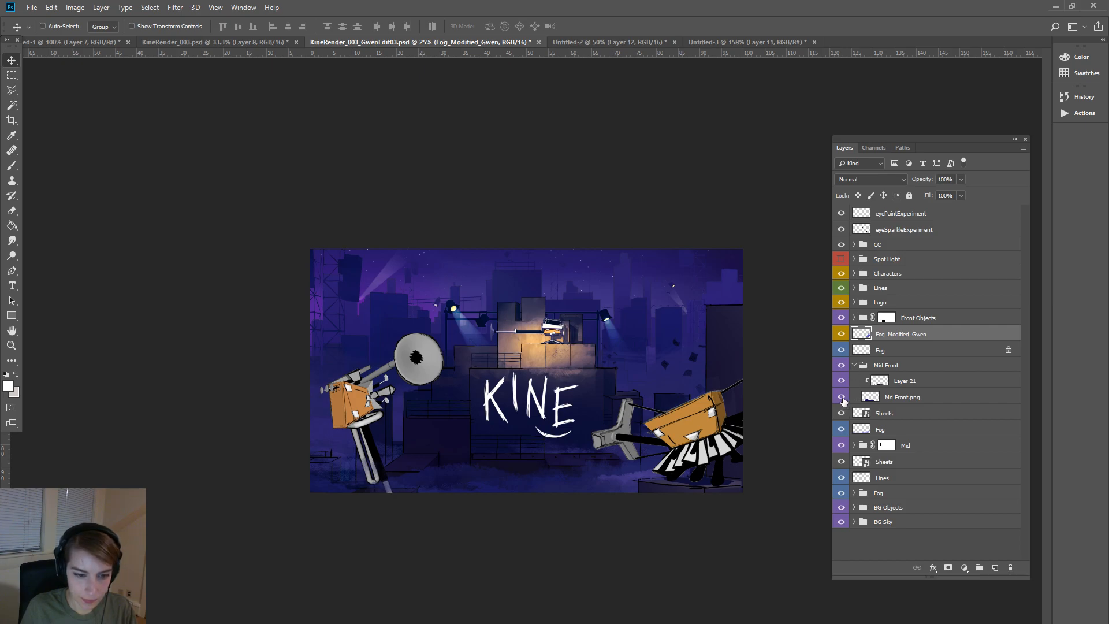
click(841, 397)
click(841, 398)
click(842, 414)
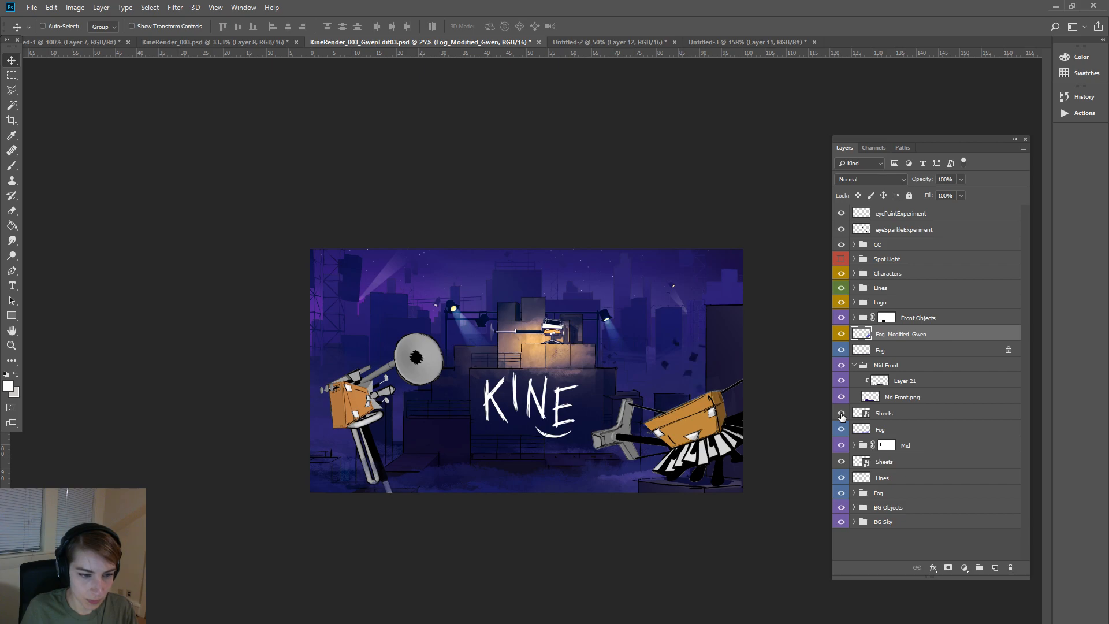
click(855, 365)
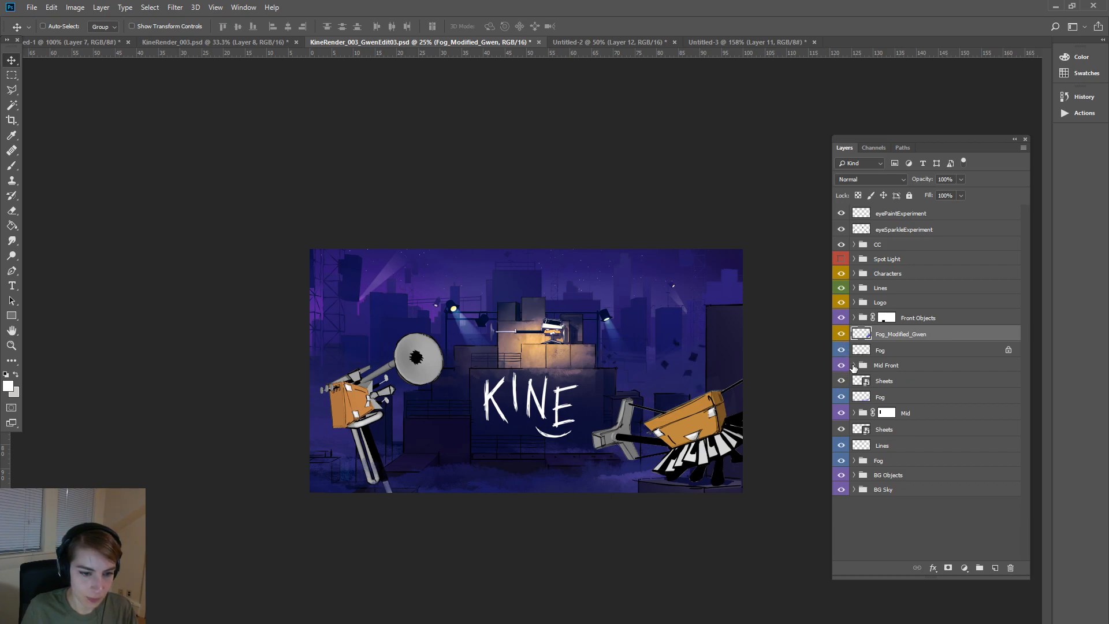
- Compare the artwork with the Fog layer above the Mid group and the Mid group itself hidden and shown
click(841, 396)
click(842, 397)
click(842, 397)
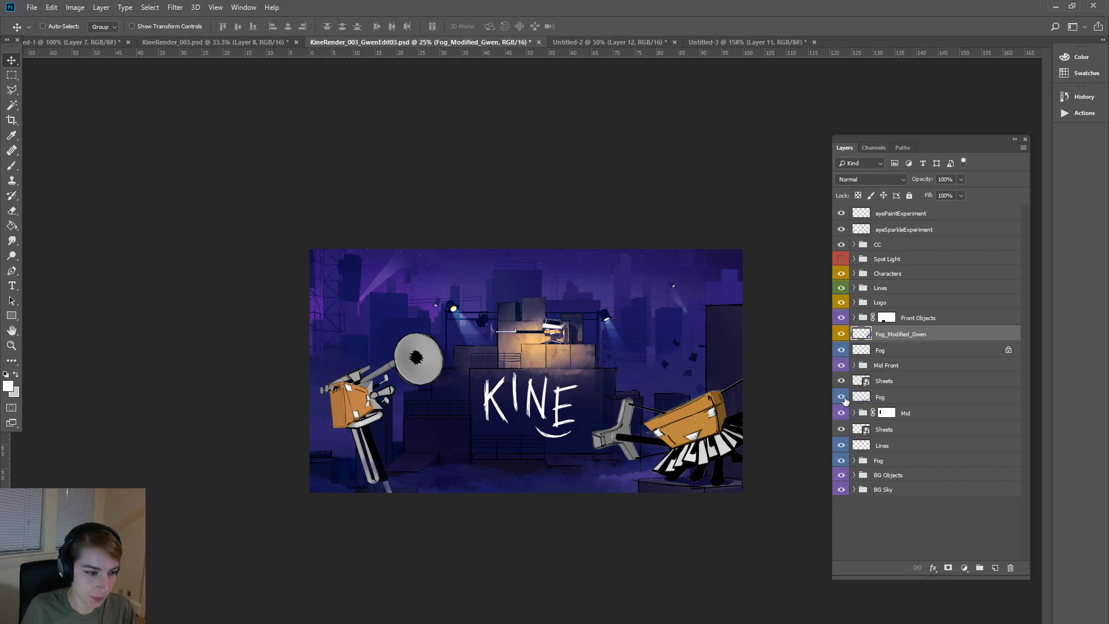
click(843, 398)
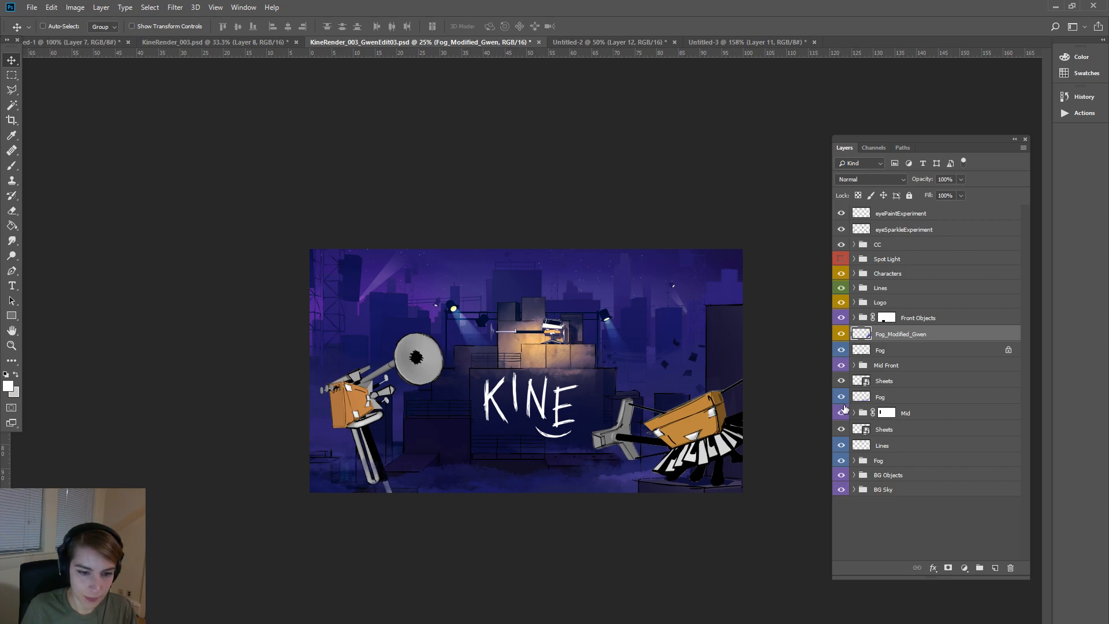
click(843, 413)
click(843, 413)
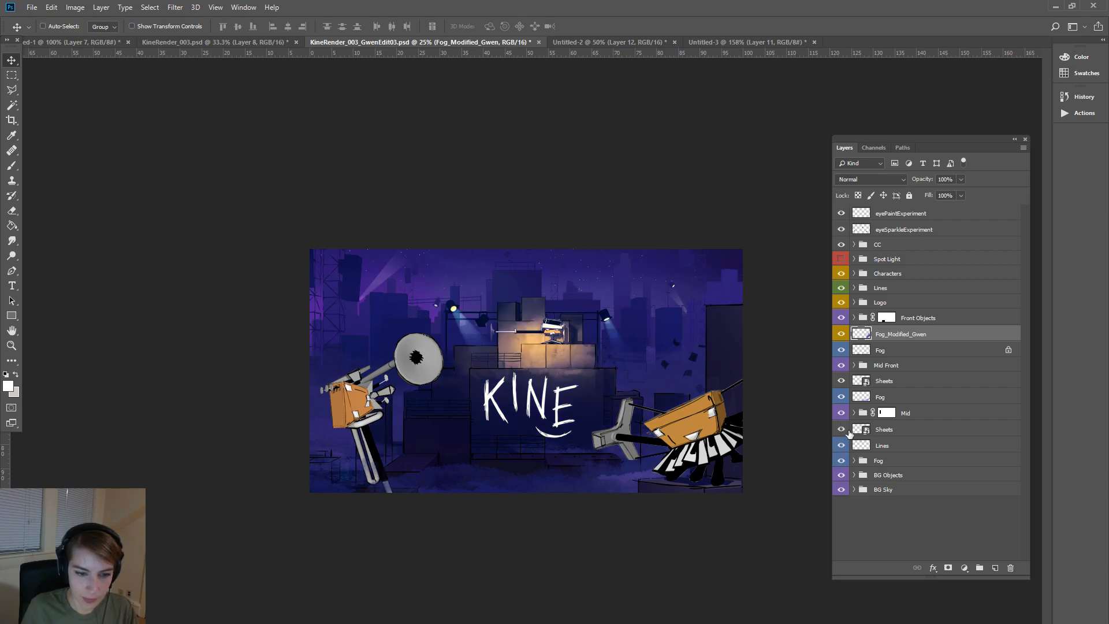
- Rename Layer 8, in the Mid Object subgroup of the Mid group, as BlueBox_Modification_Gwen
click(855, 413)
scroll(876, 427, down, 2)
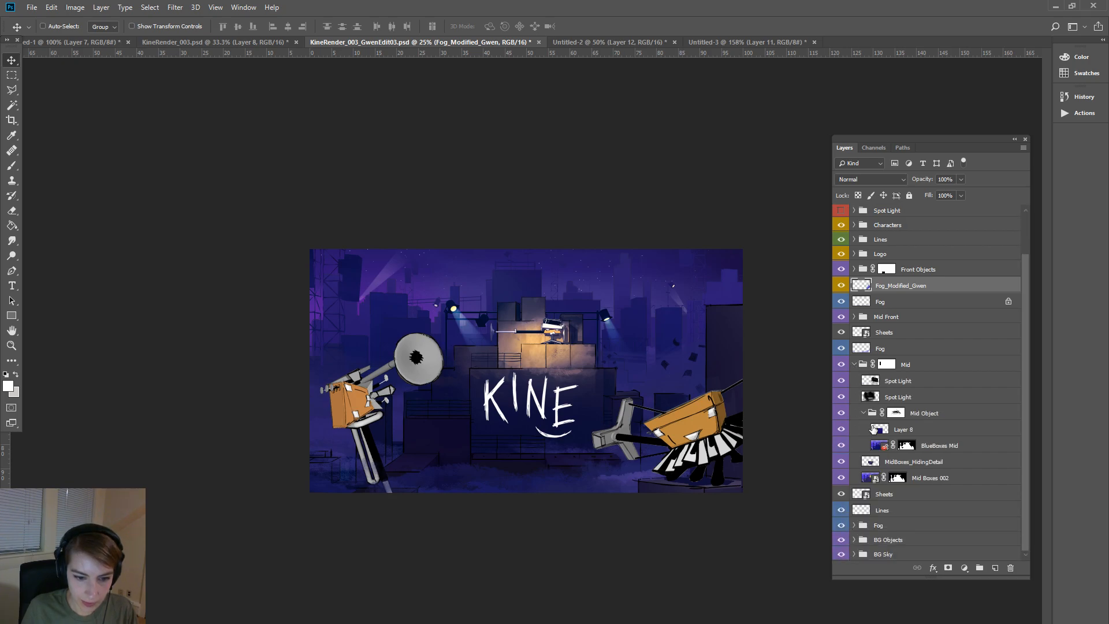
double_click(904, 430)
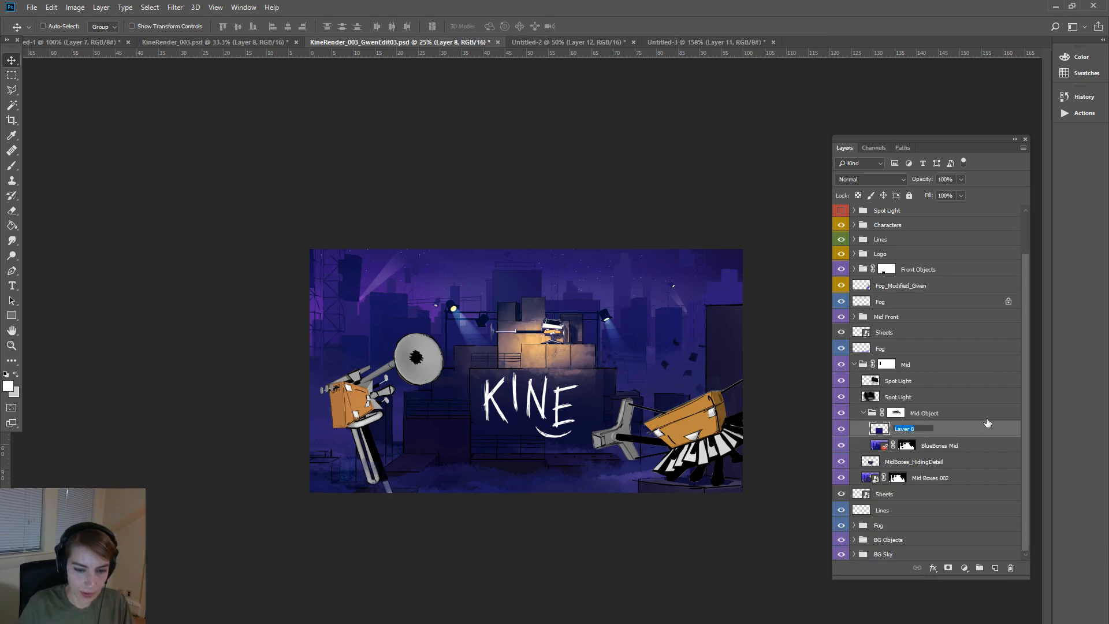
key(BackSpace)
text(BlueBox)
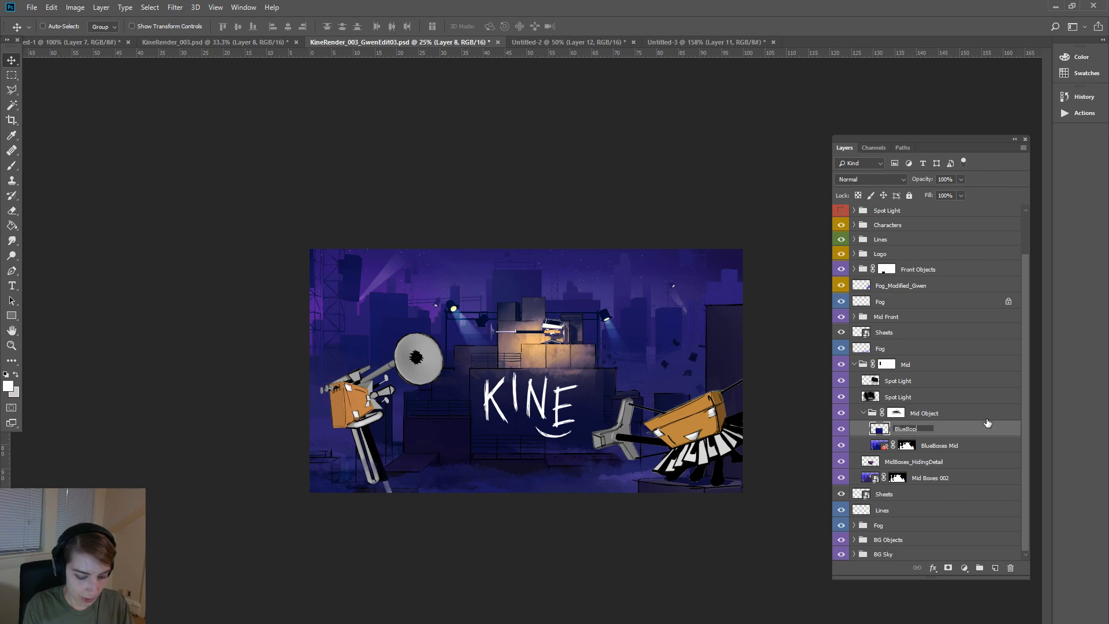
text( Modification_Gw)
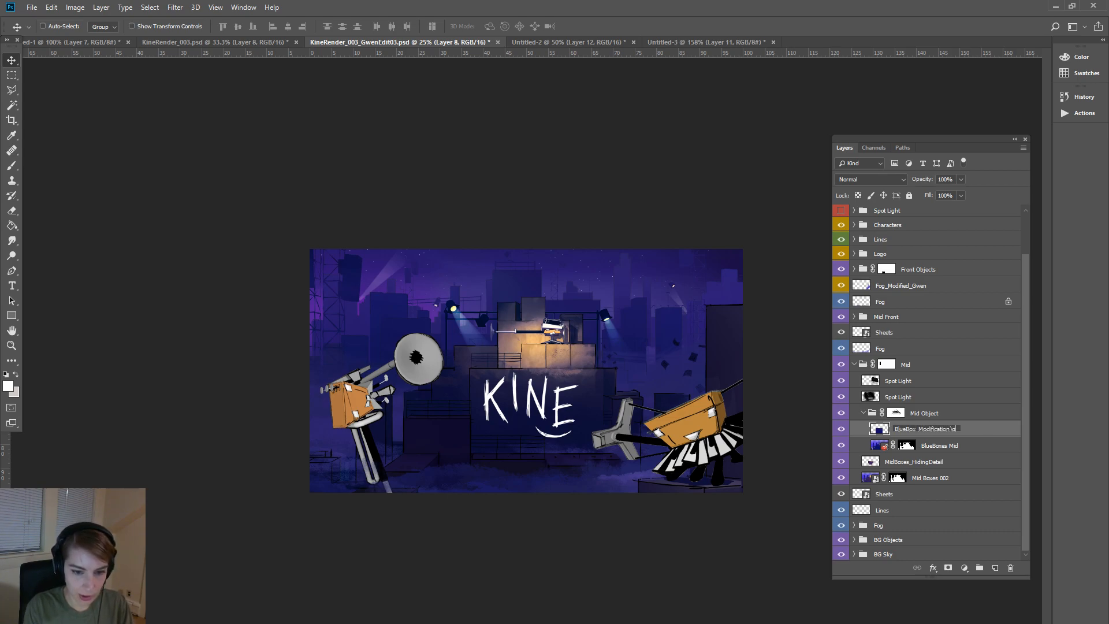
text(en)
key(Return)
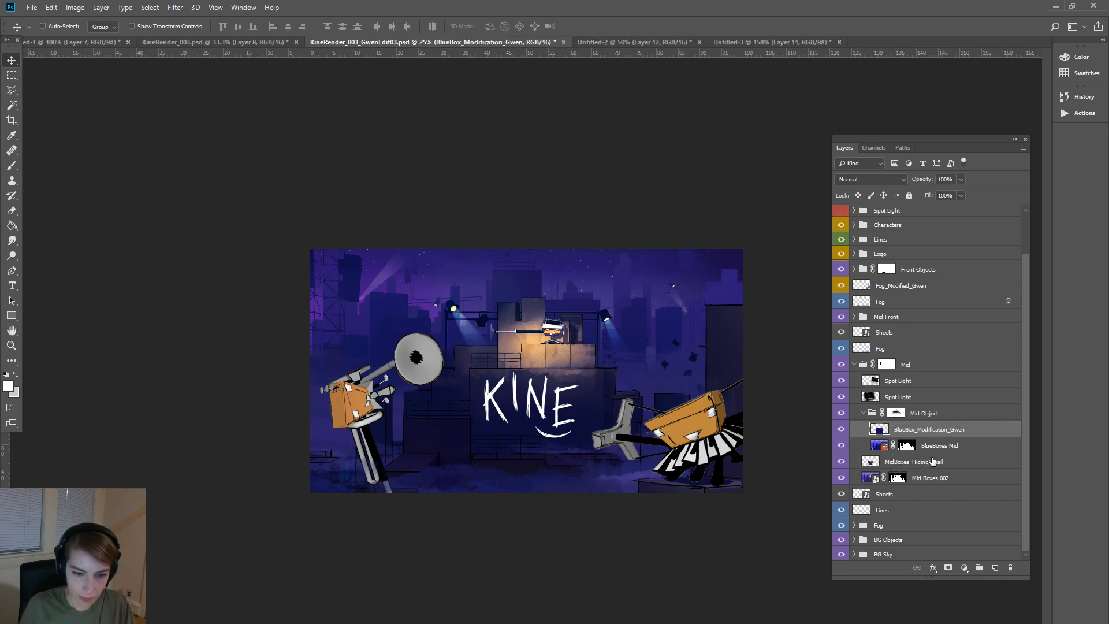
- Change the blue box layer's name to BlueBox_HidingDetail and collapse the Mid Object and Mid groups
double_click(932, 429)
drag(919, 429, 1010, 430)
text(HidingDetail)
key(Return)
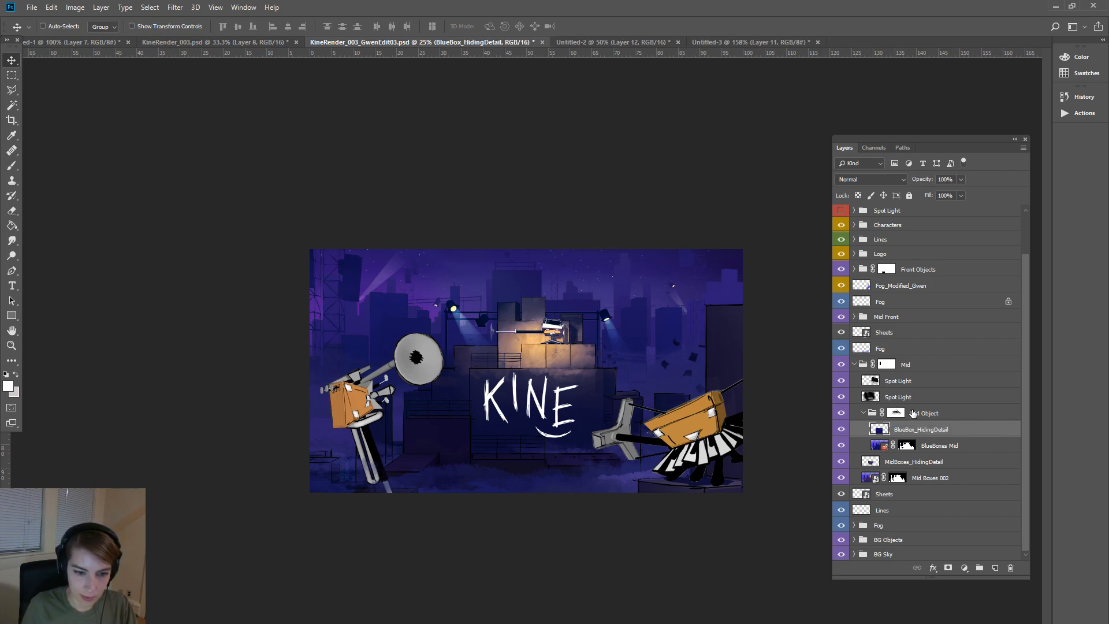
click(863, 412)
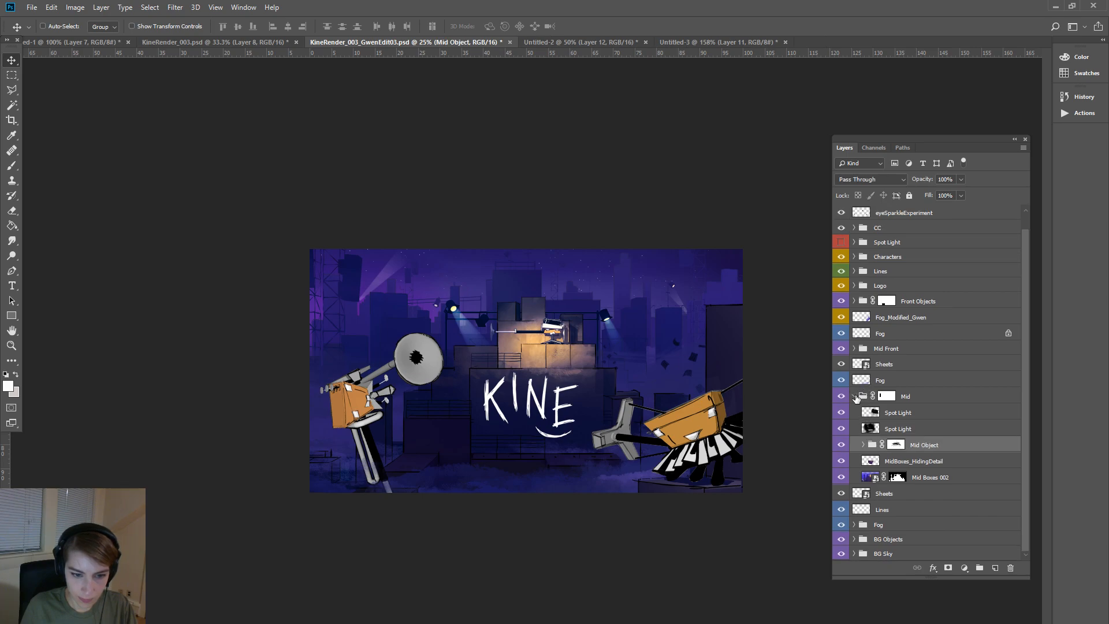
click(856, 397)
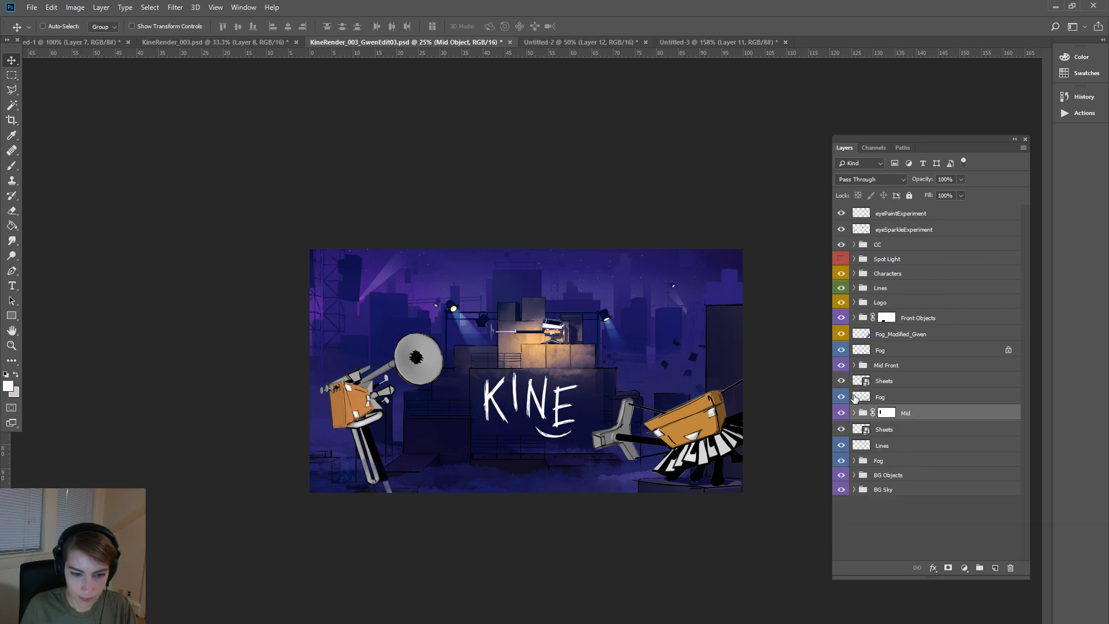
- Review the contents of the lower Fog group and the BG Objects group, leaving both collapsed
click(854, 462)
click(855, 461)
click(854, 462)
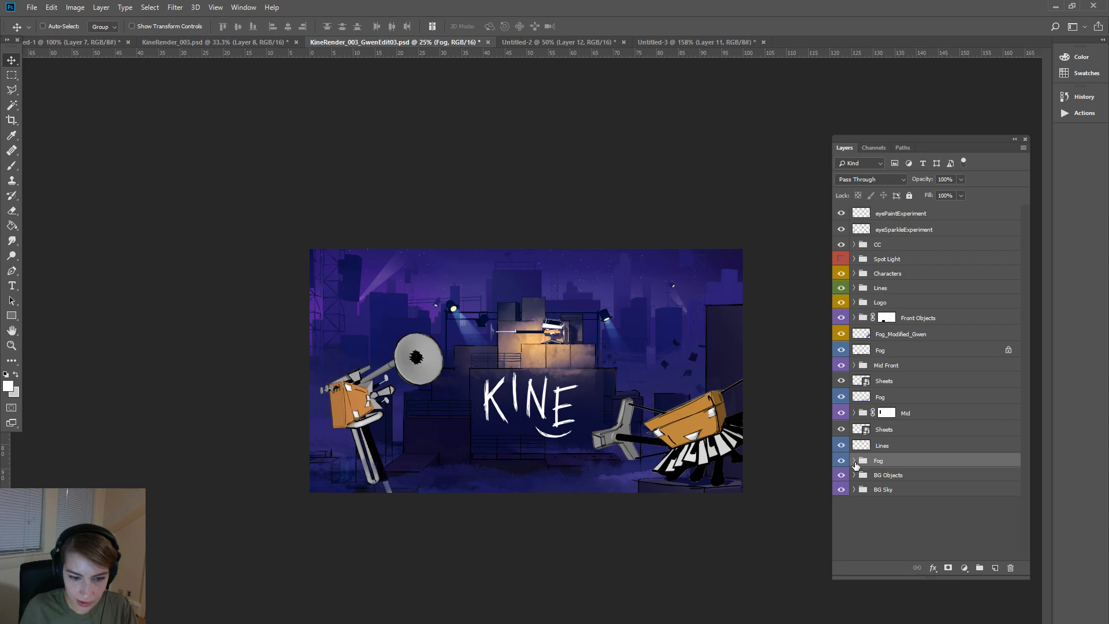
click(854, 476)
scroll(872, 466, down, 1)
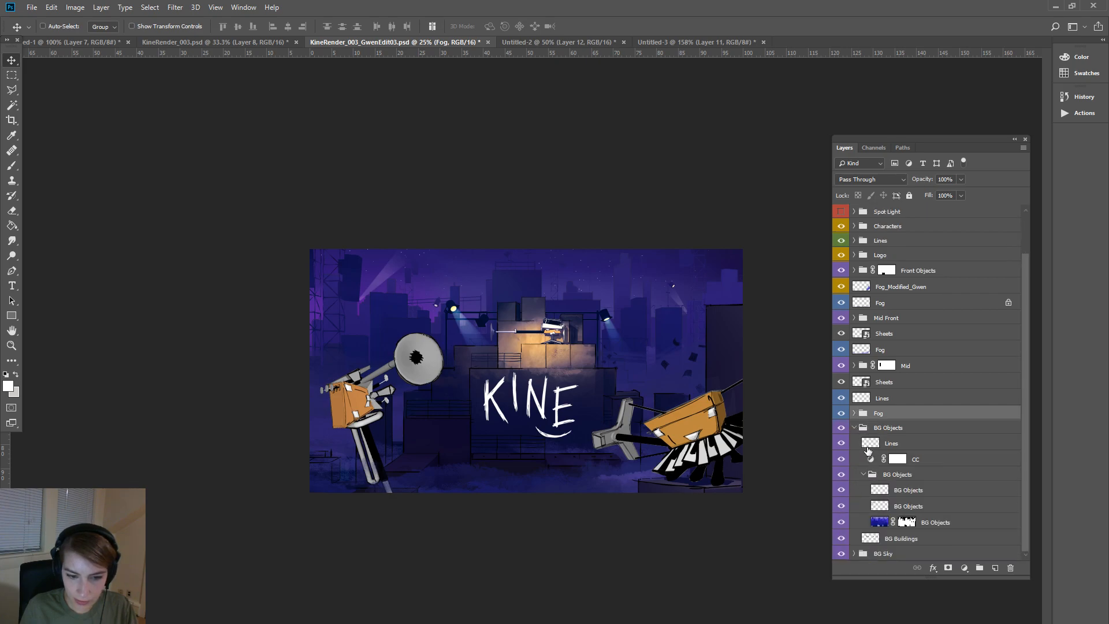
click(855, 428)
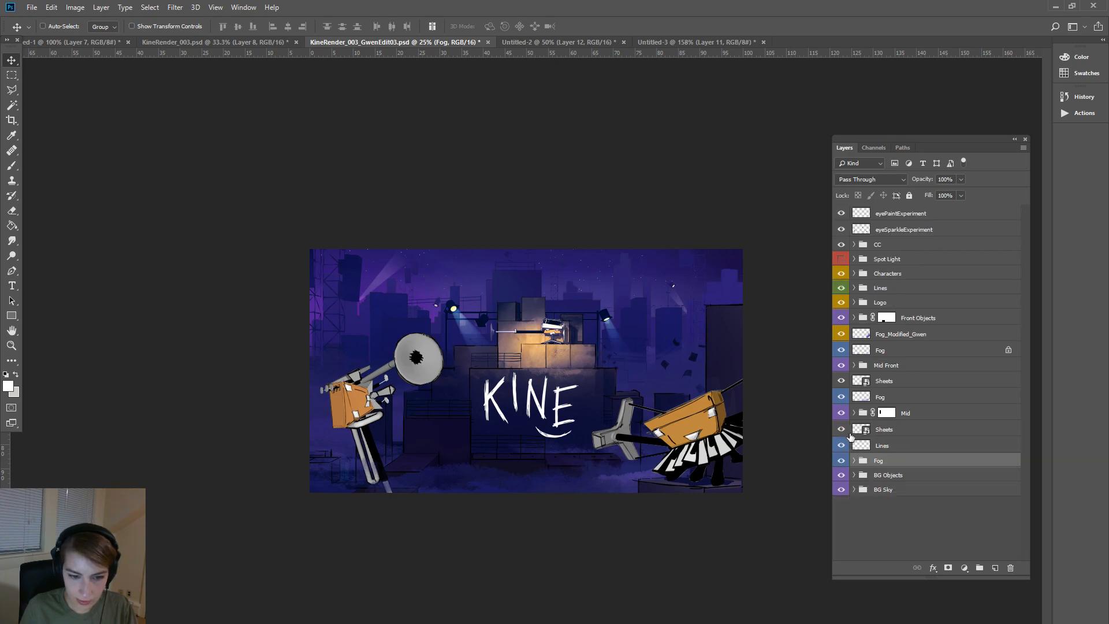
- Expand the BG Sky group and compare the sky with its Colour and lower Spot Light layers hidden and shown
click(855, 490)
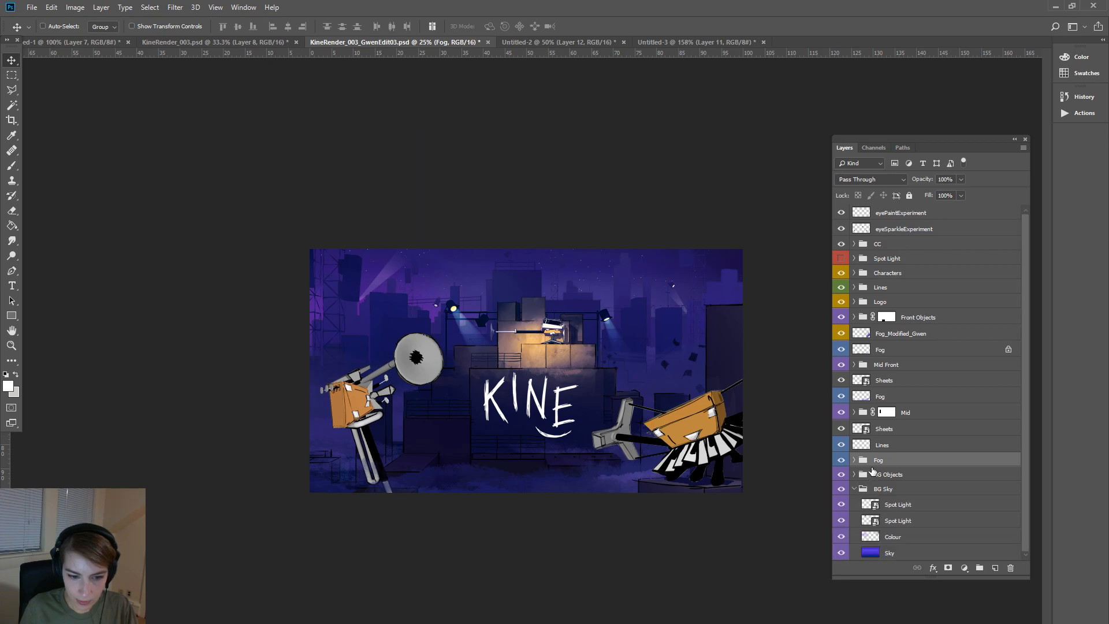
click(842, 540)
click(842, 540)
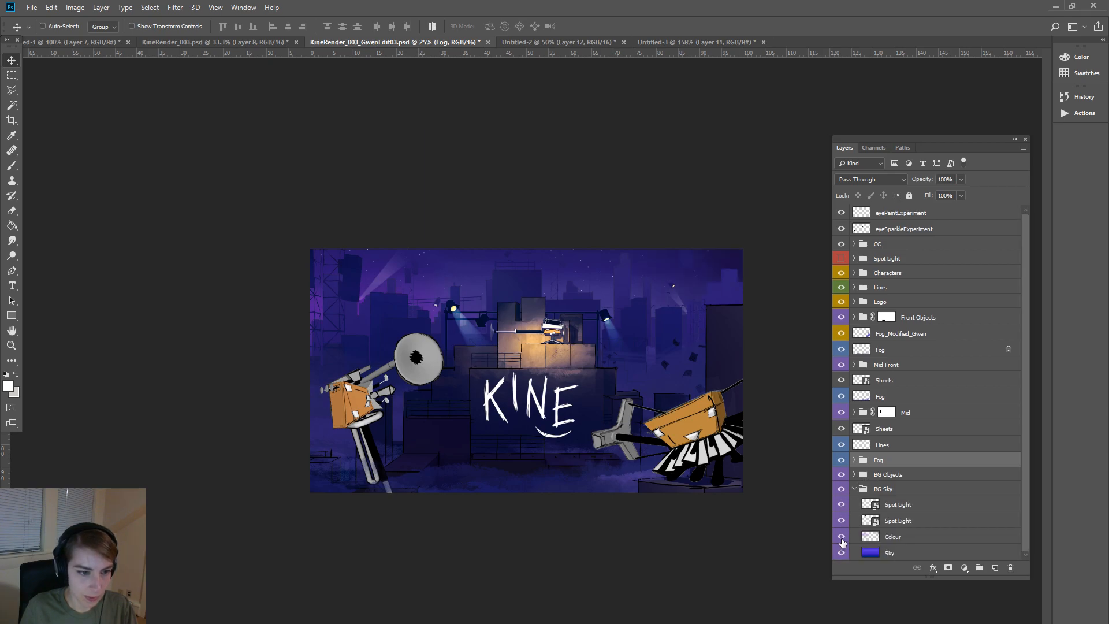
click(842, 540)
click(843, 540)
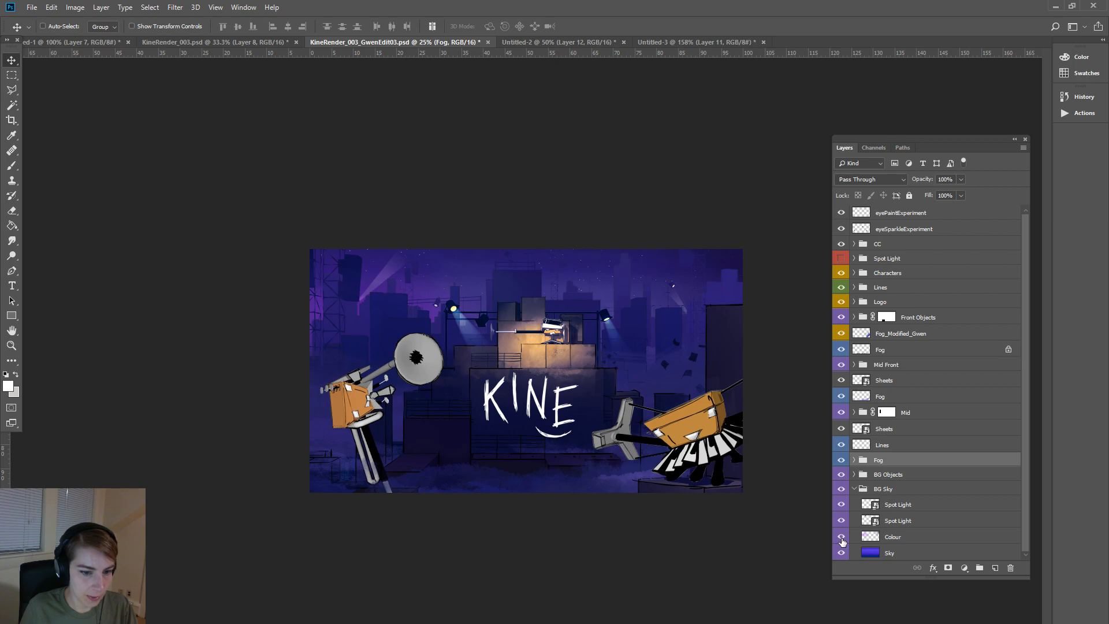
click(842, 522)
click(842, 523)
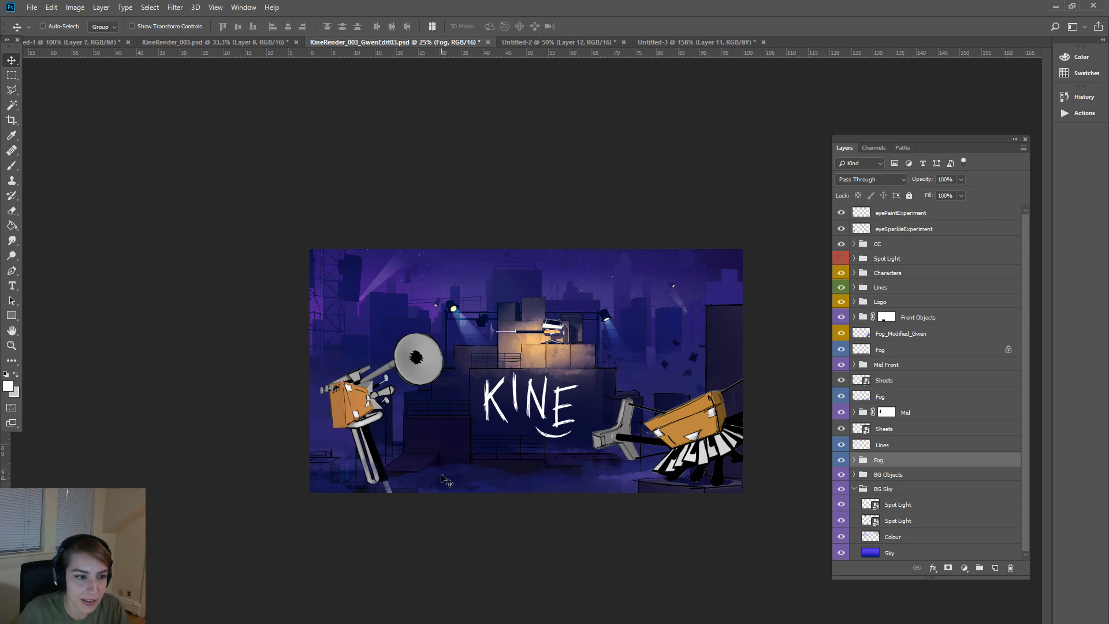
- Move the Layers panel clear of the canvas and examine the whole composition at 33.3% and 50% zoom
key(ctrl+minus)
key(ctrl+plus)
key(ctrl+plus)
key(ctrl+plus)
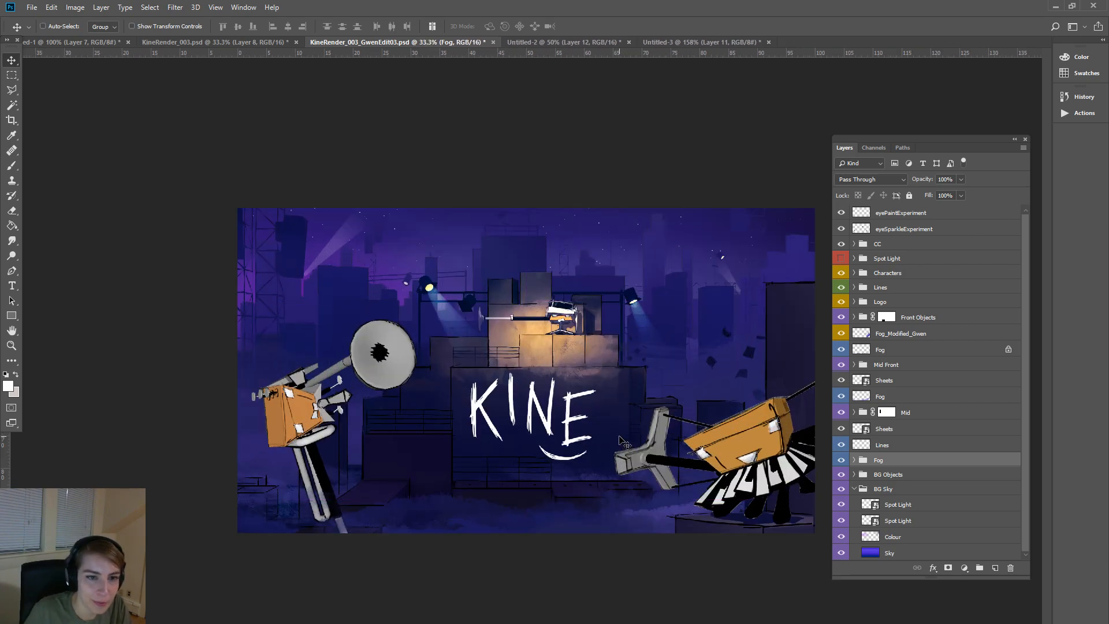
drag(959, 141, 1108, 140)
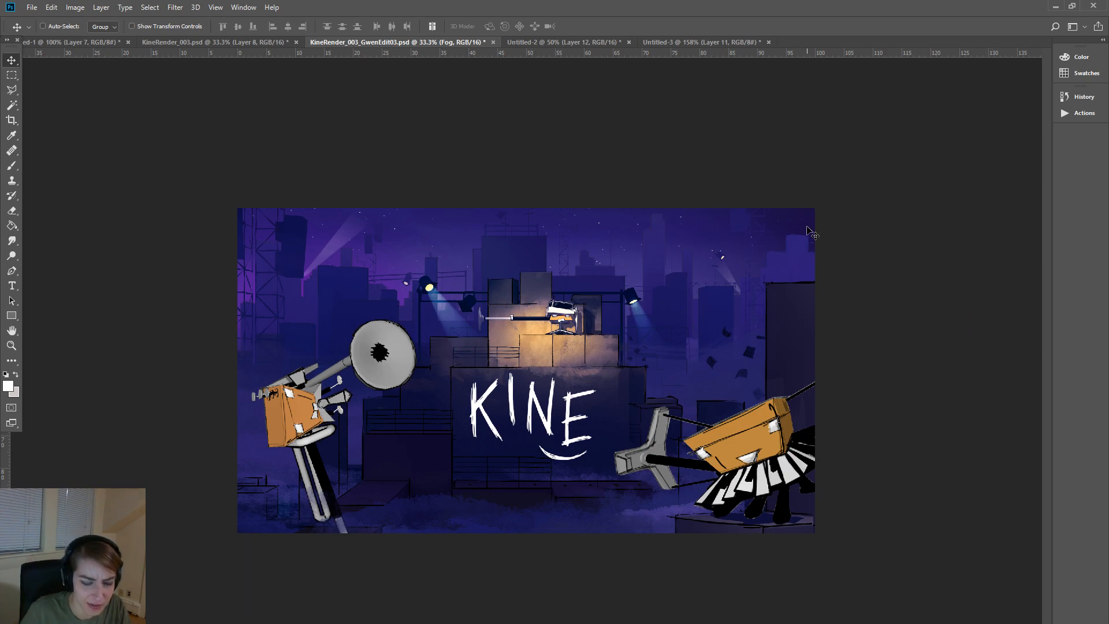
key(ctrl+plus)
key(ctrl+minus)
key(ctrl+plus)
key(ctrl+minus)
key(ctrl+plus)
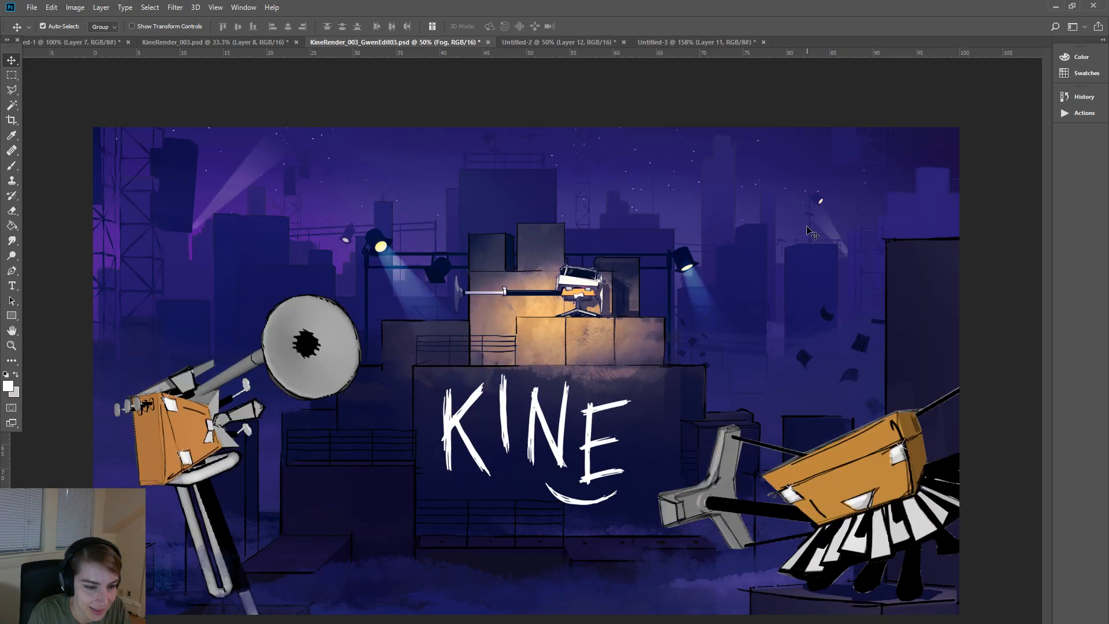
- Compare the edited composition with the original KineRender_003.psd at 33.3% zoom, ending on the edited version
click(239, 43)
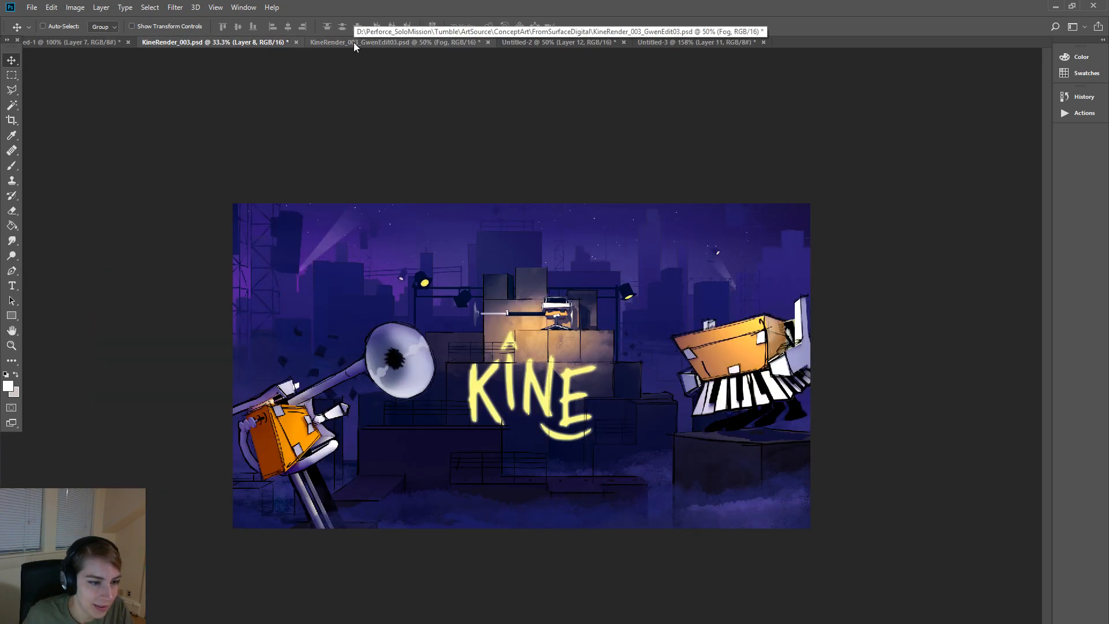
click(354, 43)
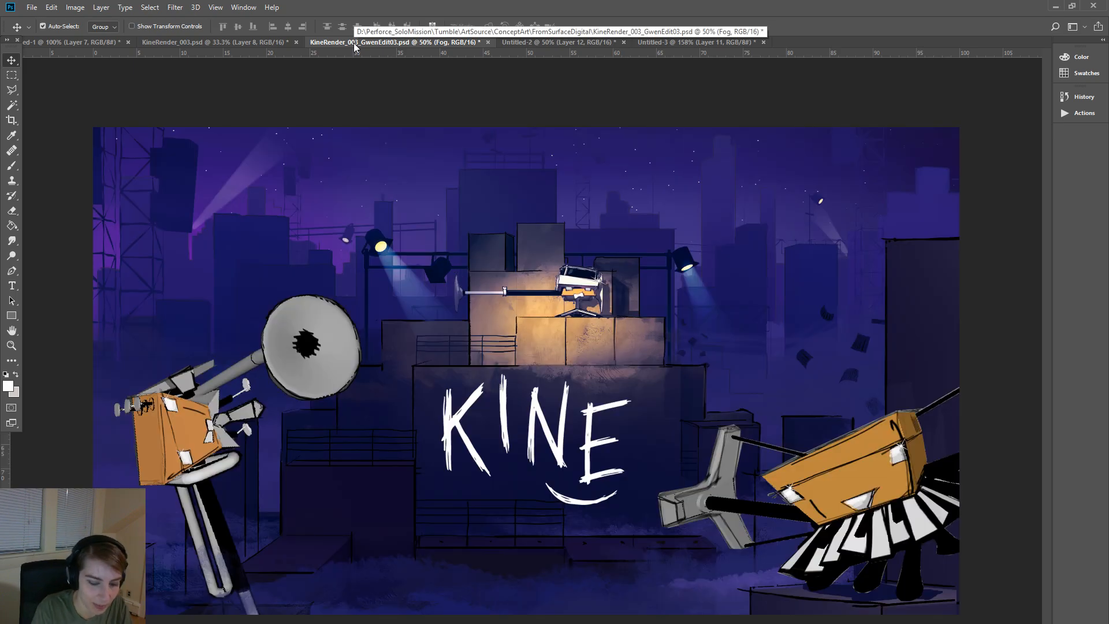
key(ctrl+minus)
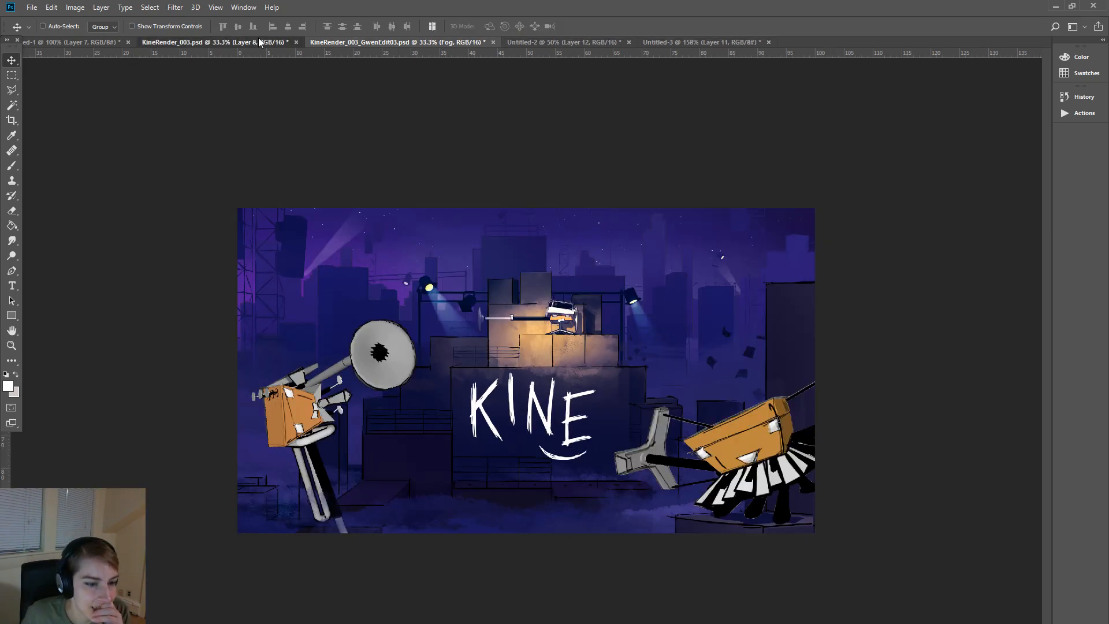
click(270, 43)
click(400, 41)
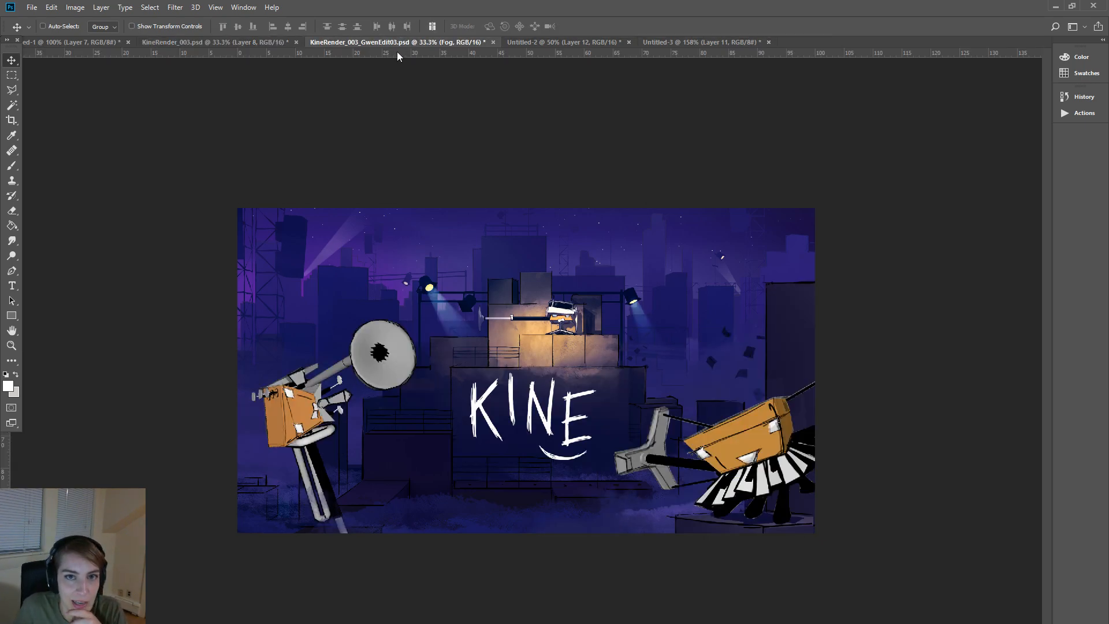
click(228, 44)
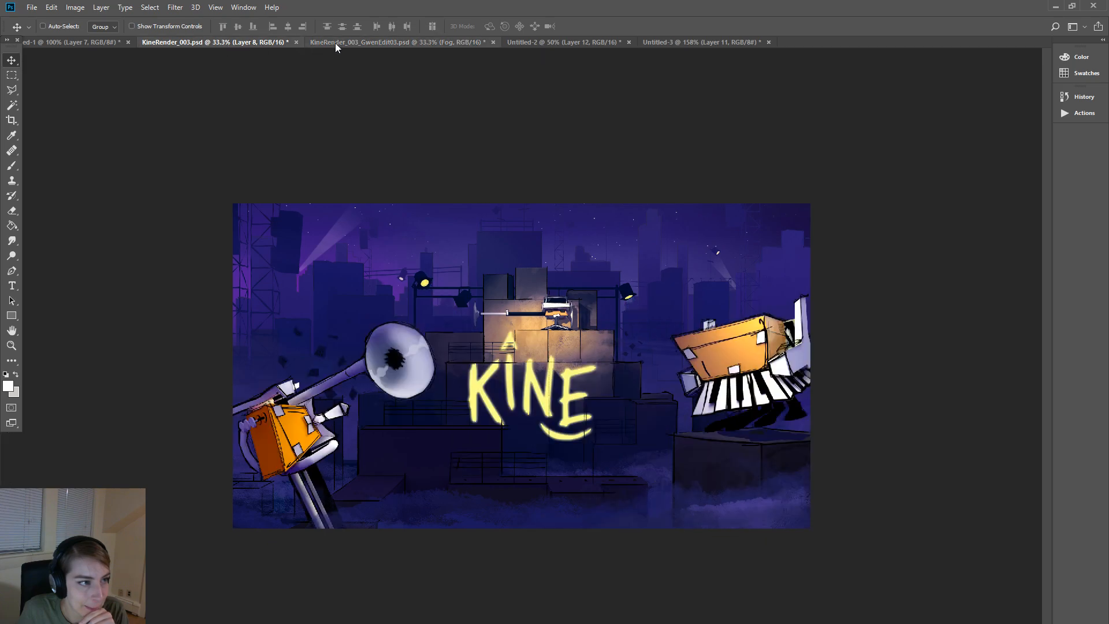
click(359, 43)
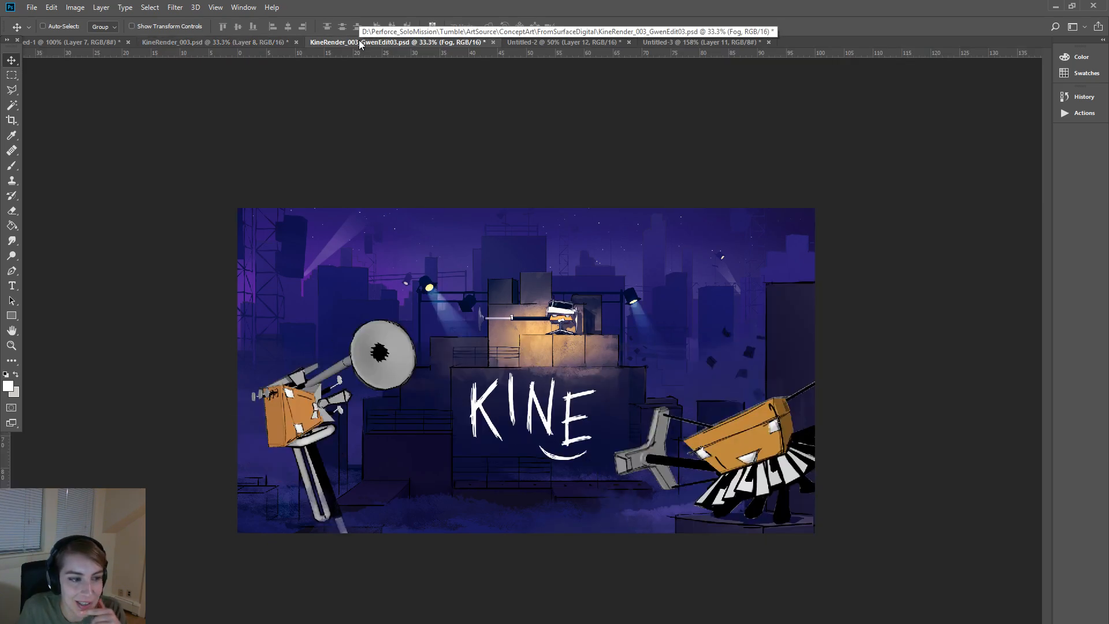
click(257, 42)
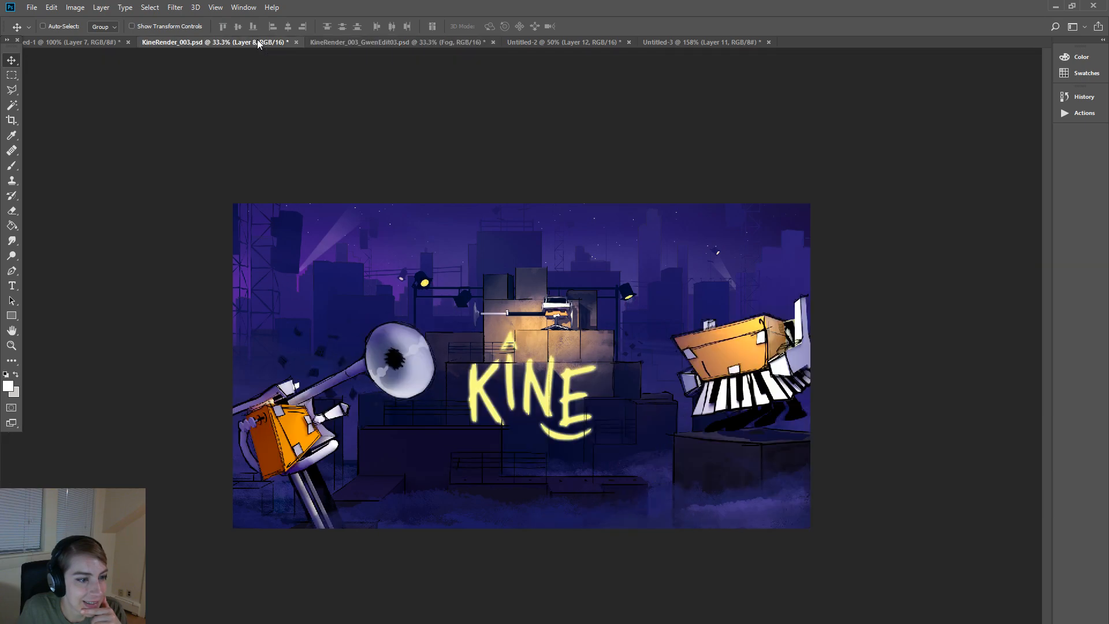
click(365, 43)
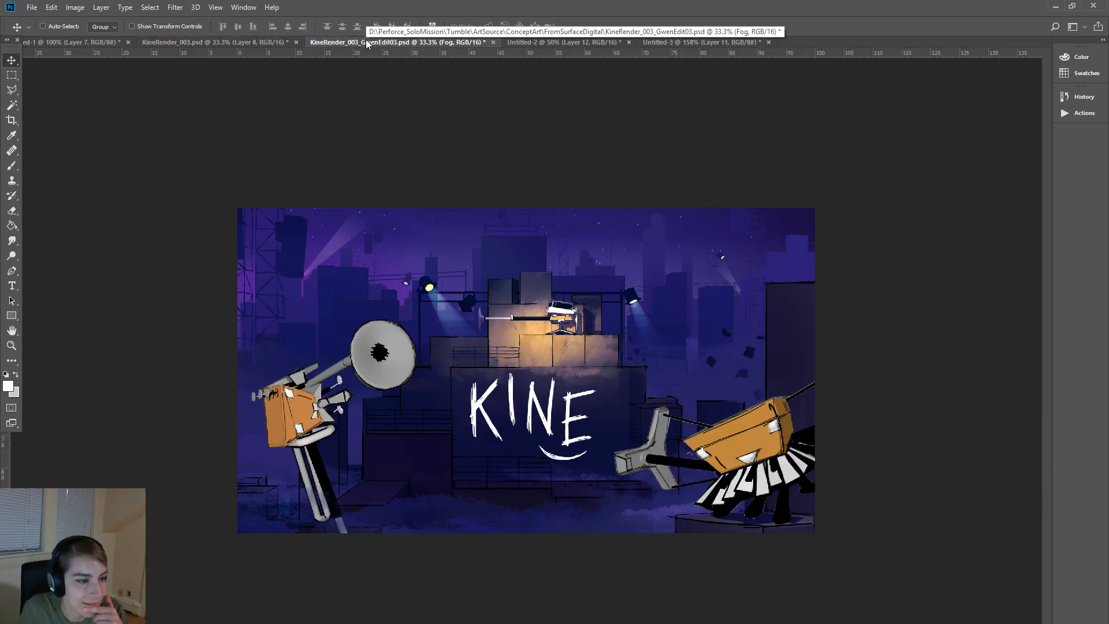
click(268, 42)
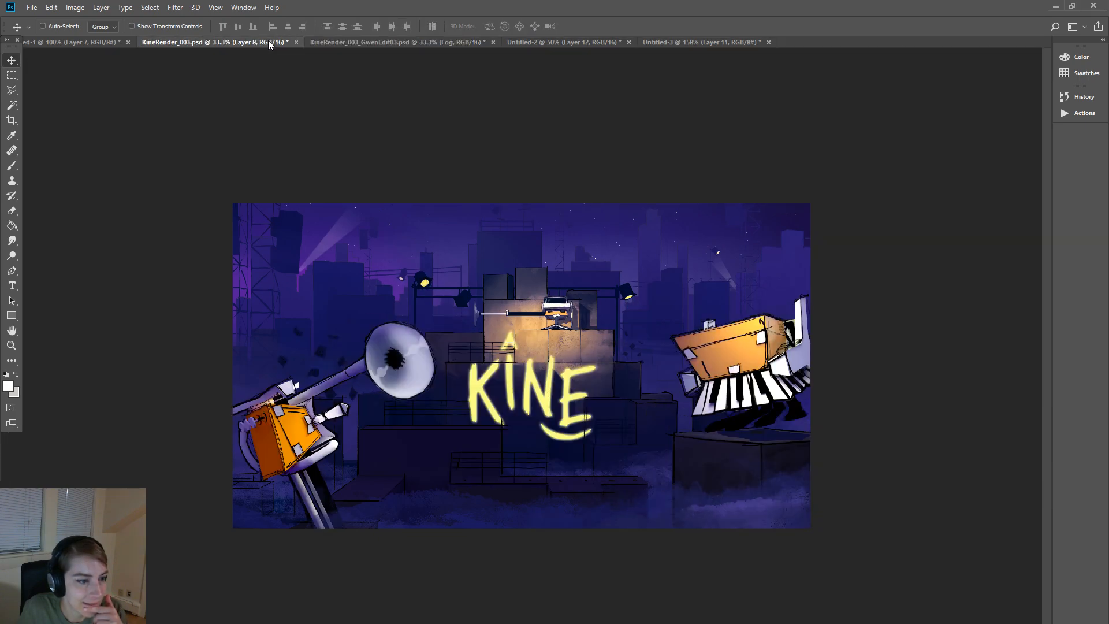
click(388, 42)
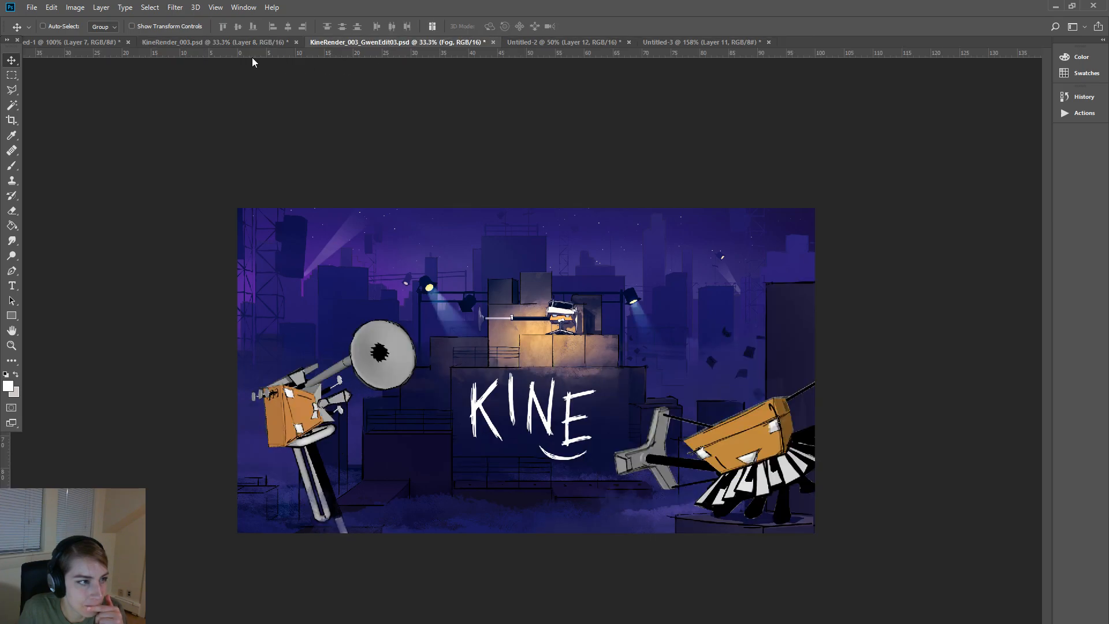
click(251, 44)
click(376, 41)
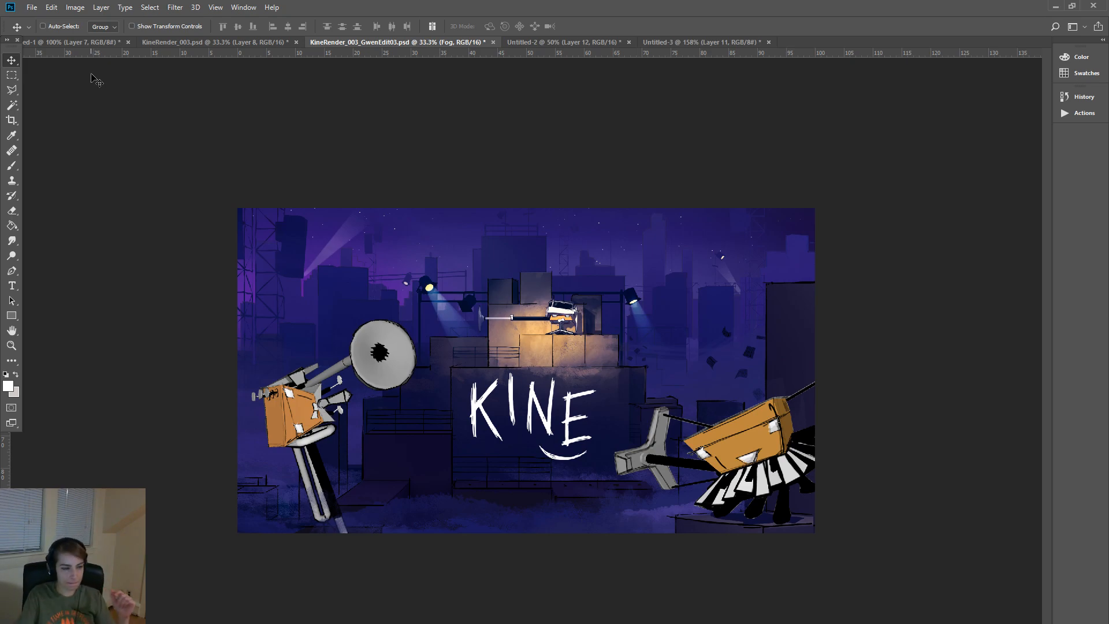
- Try shifting the Euler_Gwen character slightly down and to the right, and undo the move
right_click(293, 404)
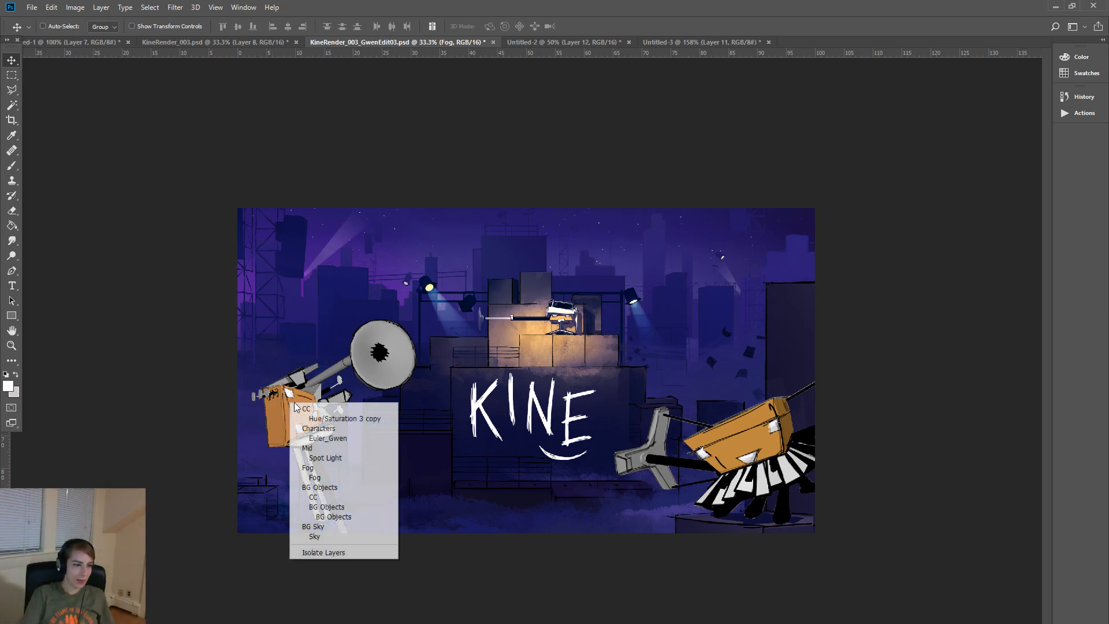
click(318, 438)
drag(311, 413, 320, 434)
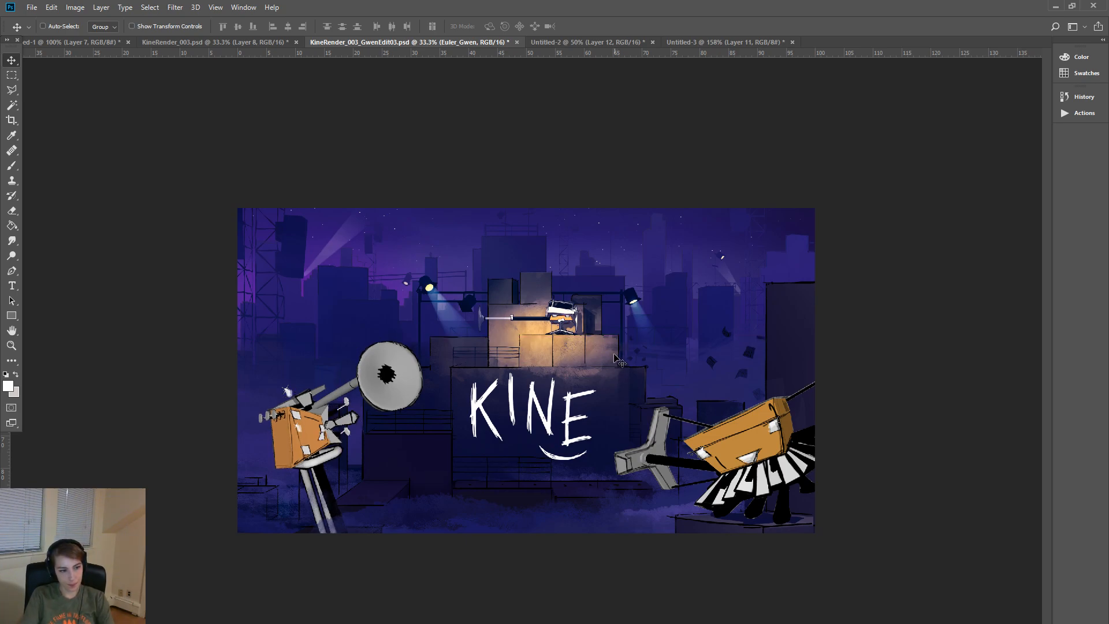
key(ctrl+z)
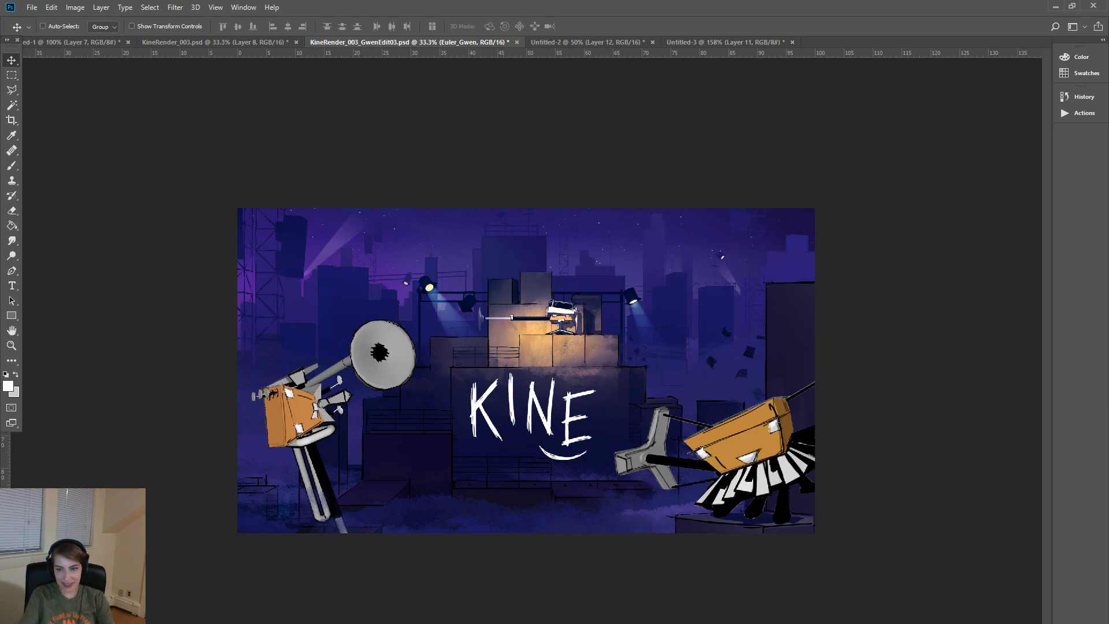
- Try lower placements for the Euler_Gwen character and undo each move
drag(310, 437, 310, 477)
key(ctrl+z)
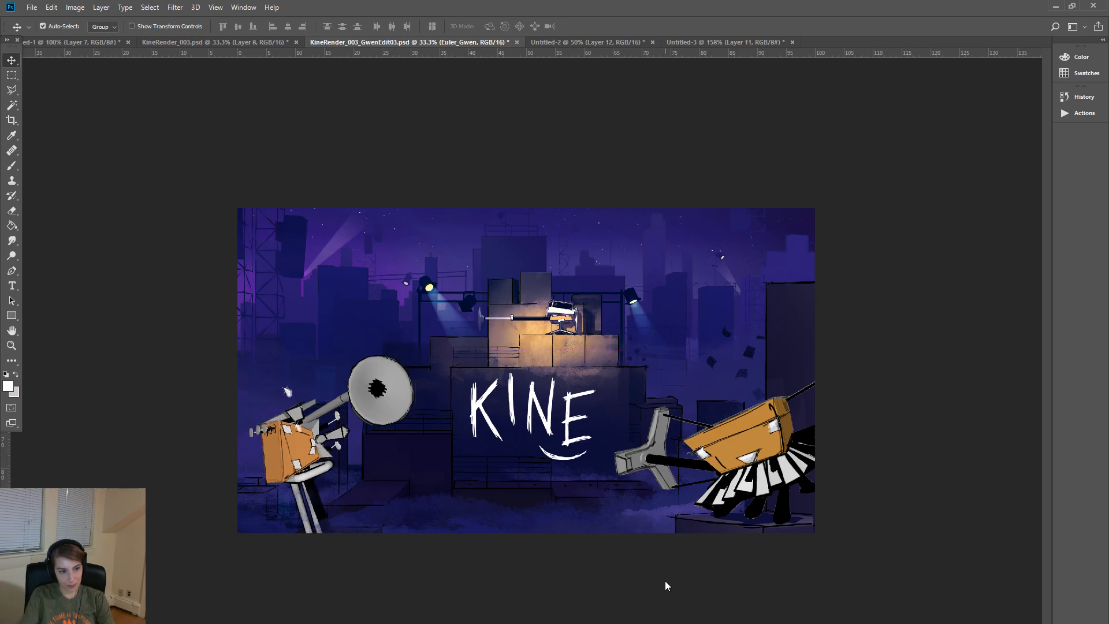
key(ctrl+z)
mouse_move(323, 454)
mouse_down()
mouse_move(327, 486)
mouse_move(310, 469)
mouse_up()
key(ctrl+z)
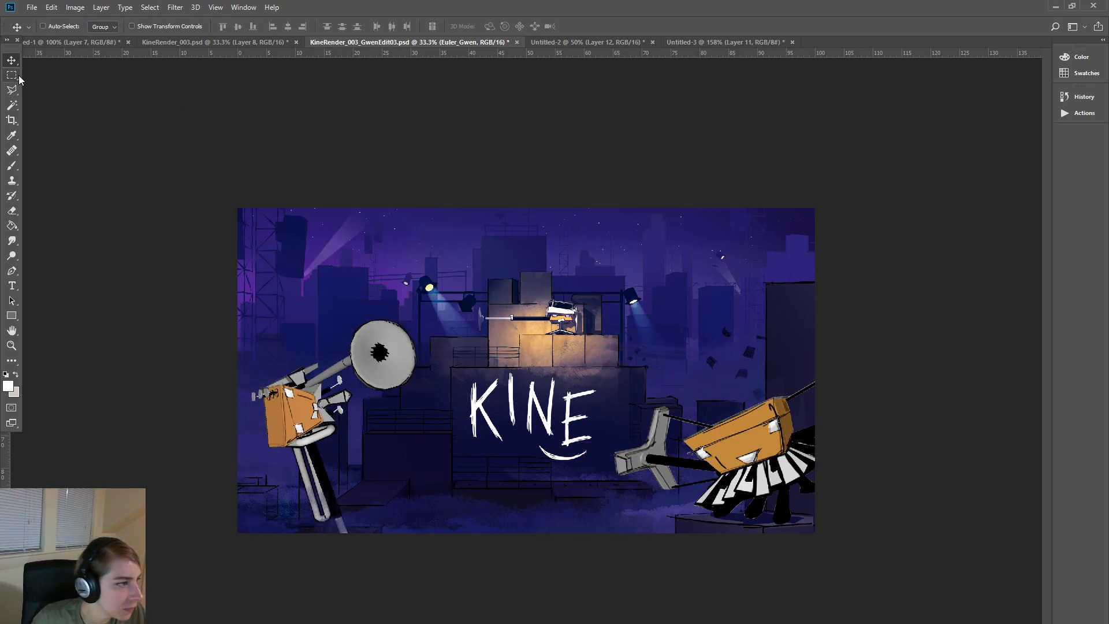
- Move the Euler_Gwen character slightly down so that its legs run off the composition's lower edge
key(m)
drag(252, 304, 371, 379)
key(v)
key(ctrl+d)
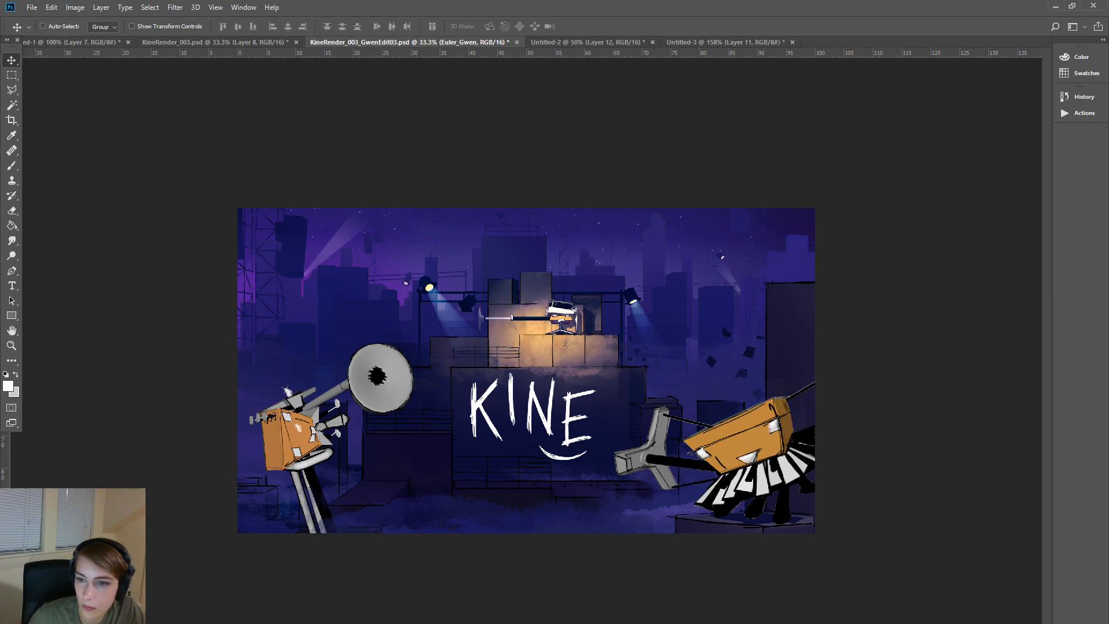
- Select the area around Gwen's orange body and move the eyeSparkleExperiment content down to match the lowered face
click(13, 75)
drag(207, 329, 340, 486)
click(11, 61)
mouse_move(291, 421)
mouse_down()
mouse_move(293, 443)
mouse_move(292, 410)
mouse_move(292, 421)
mouse_up()
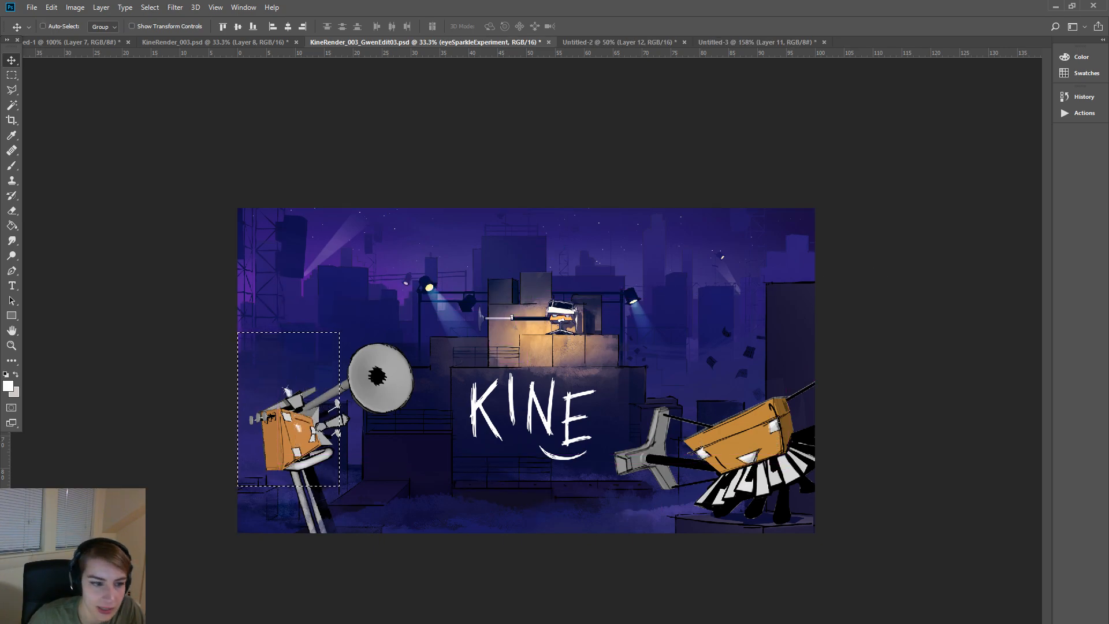
key(ctrl+z)
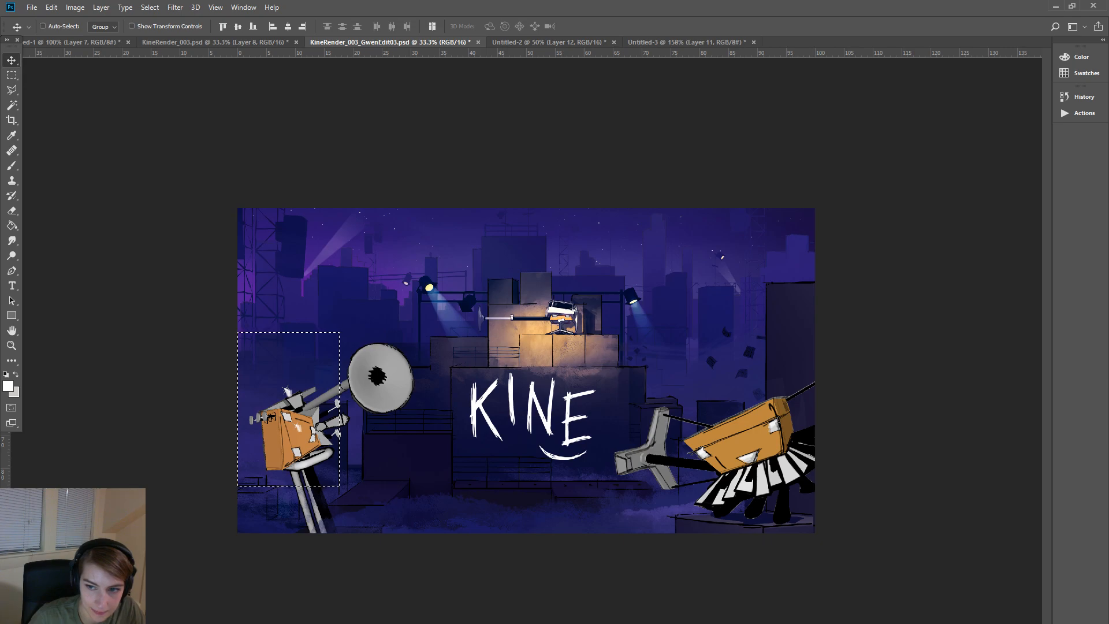
key(ctrl+d)
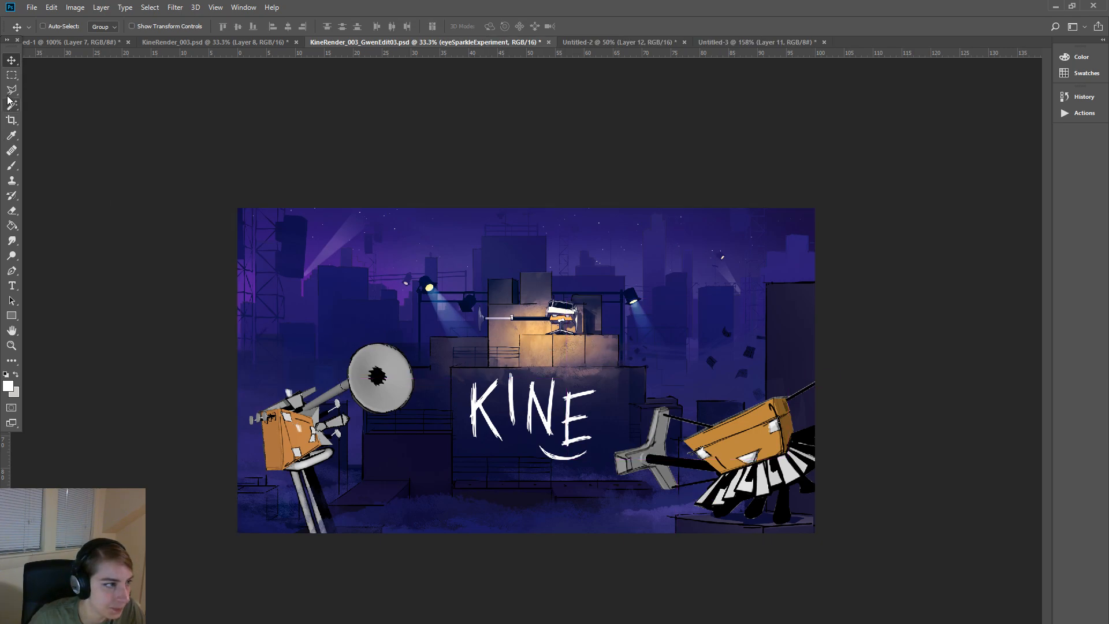
drag(449, 300, 368, 324)
key(ctrl+alt+z)
key(ctrl+alt+z)
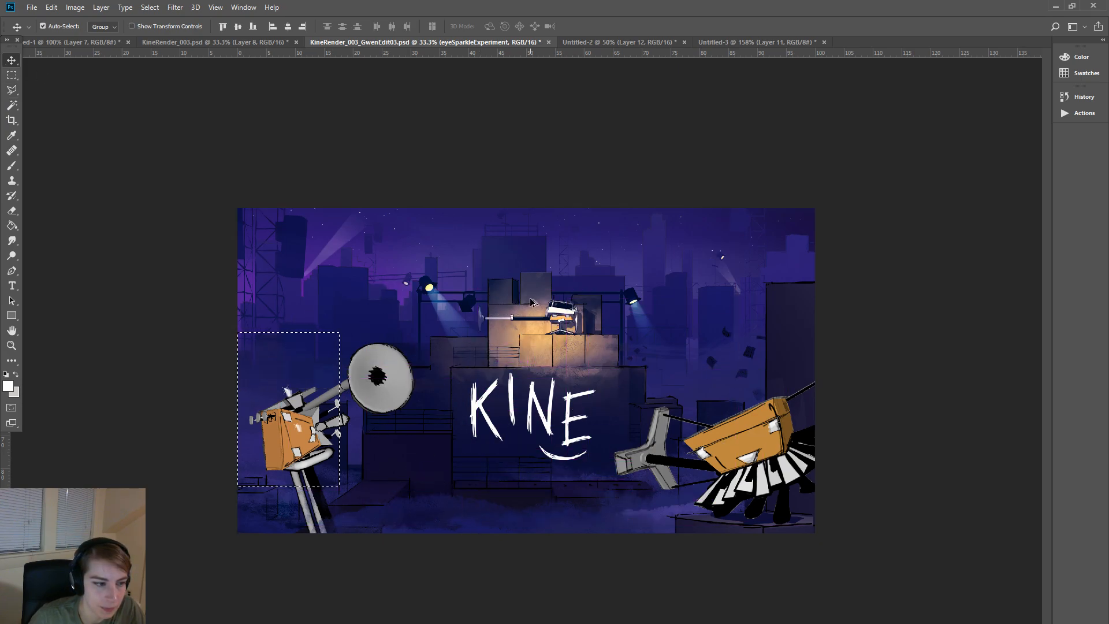
drag(282, 396, 282, 424)
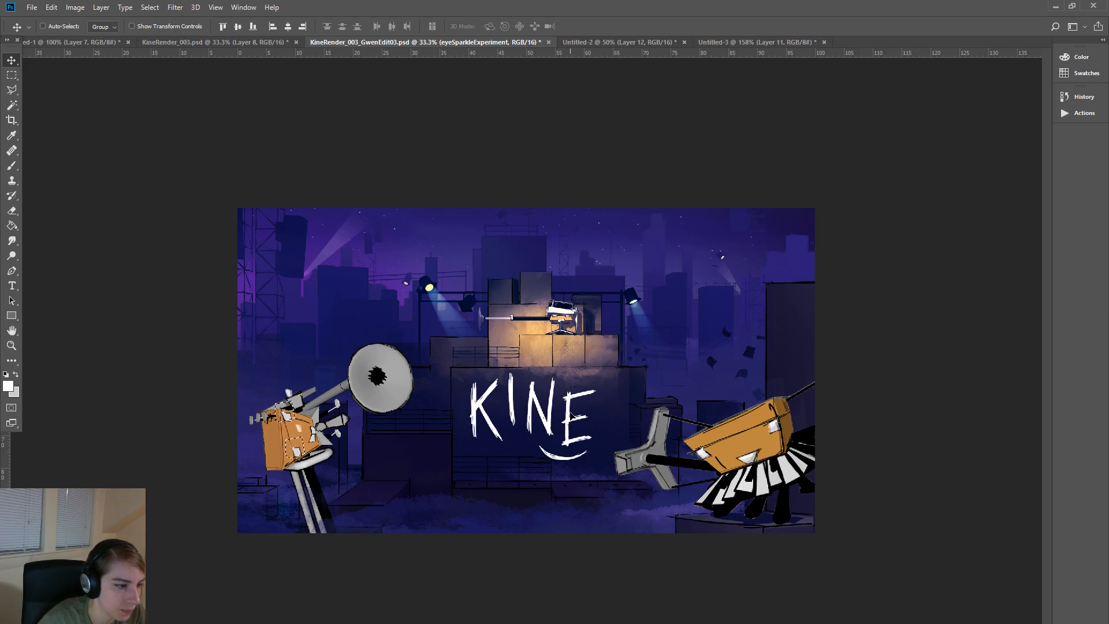
- Select the area around Gwen's body, move the eyePaintExperiment content down onto the lowered face, and deselect
click(12, 76)
drag(252, 348, 349, 471)
click(12, 60)
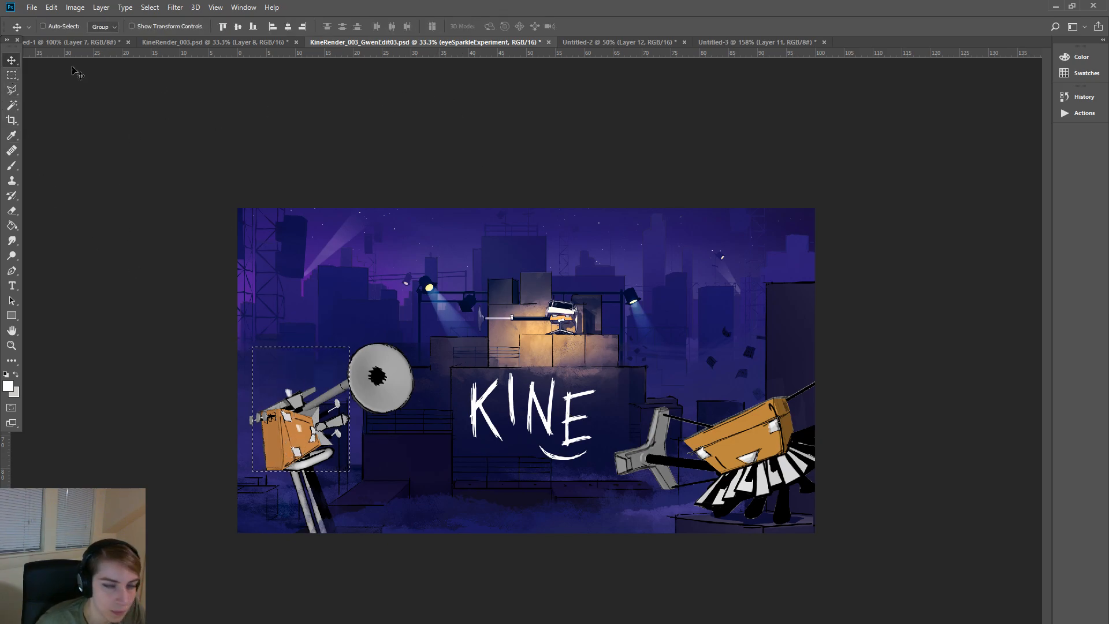
key(alt+bracketleft)
drag(298, 432, 296, 456)
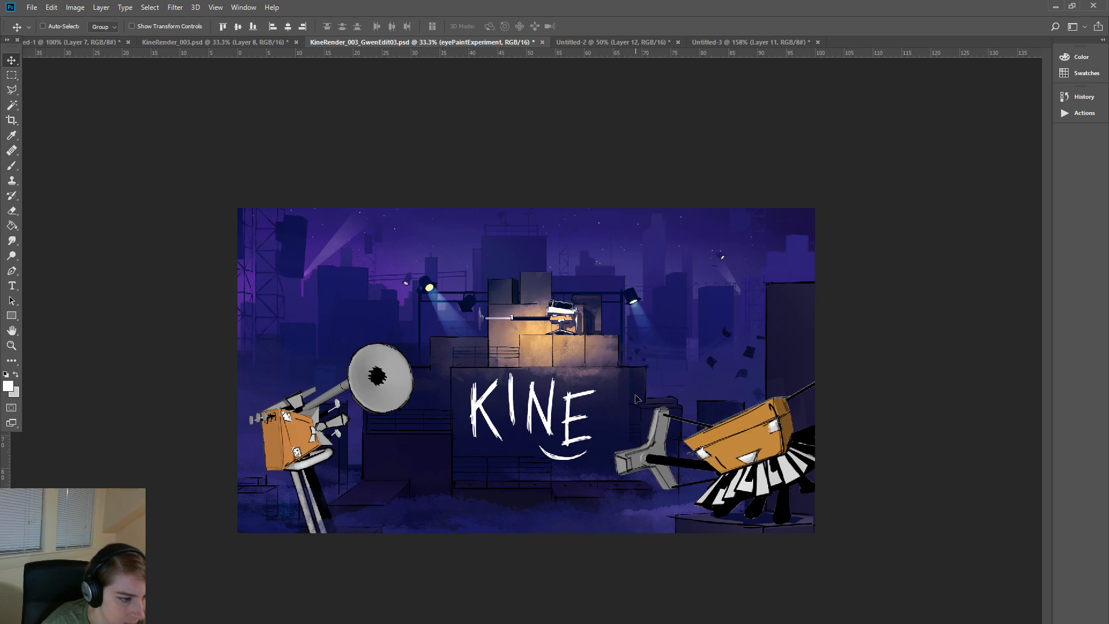
key(ctrl+d)
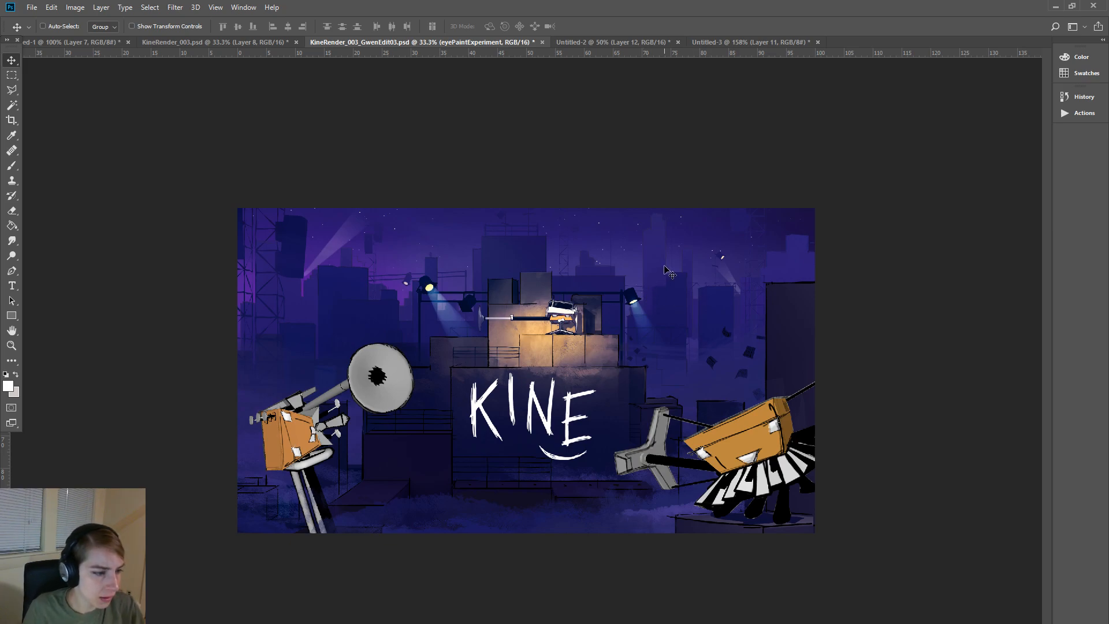
- Copy the whole edited composition, paste it as a new layer into Untitled-2, and view it at 33.3% zoom
key(ctrl)
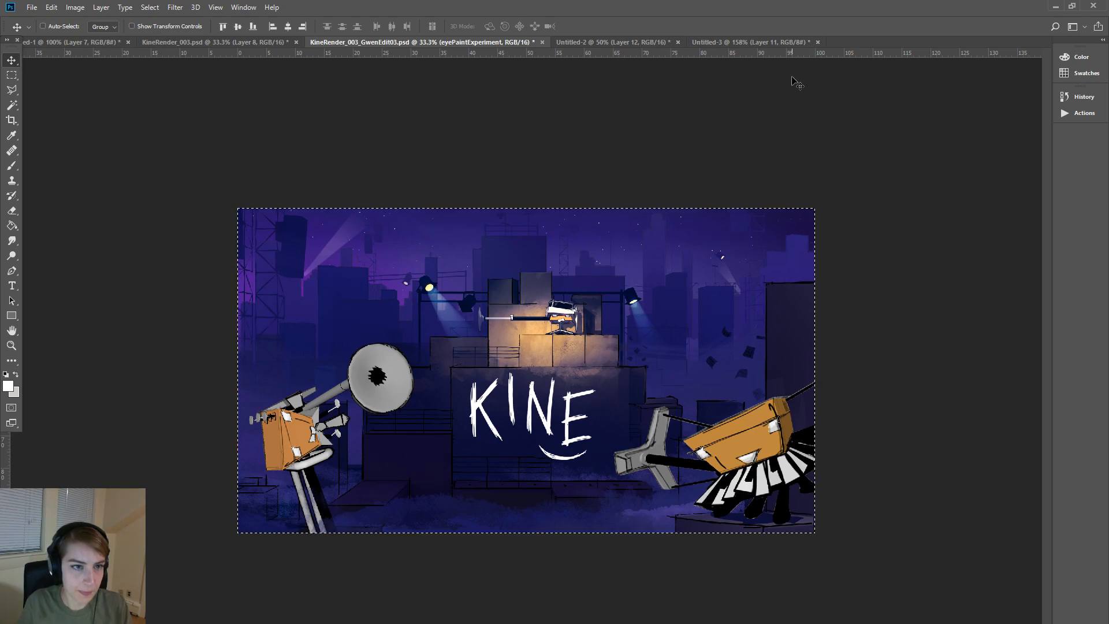
click(745, 42)
click(609, 41)
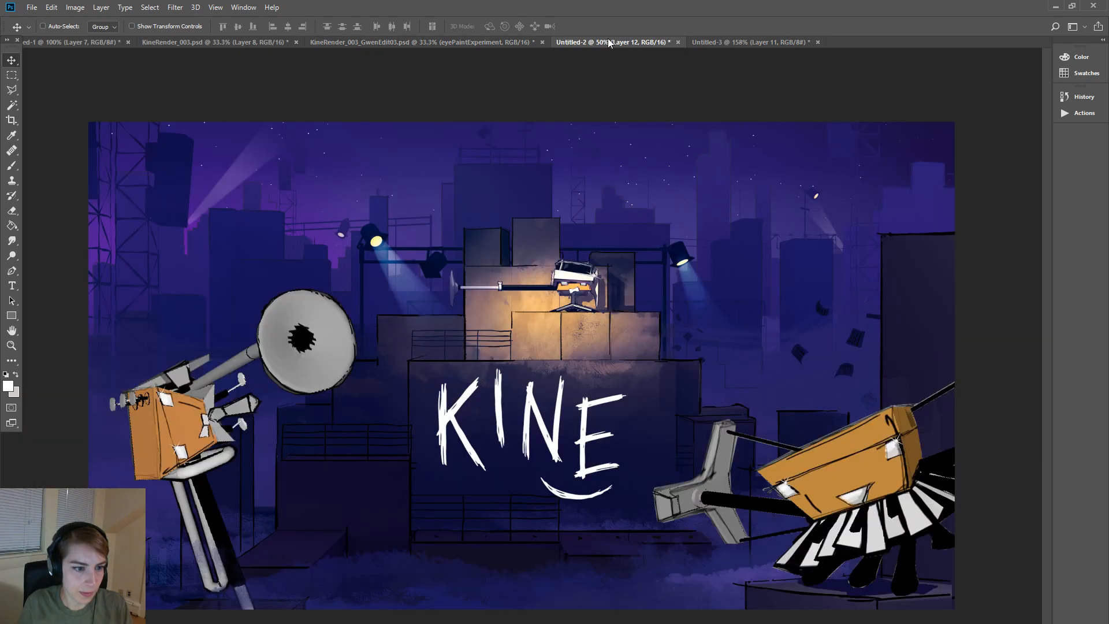
key(ctrl+v)
key(ctrl+minus)
key(ctrl+minus)
key(ctrl+plus)
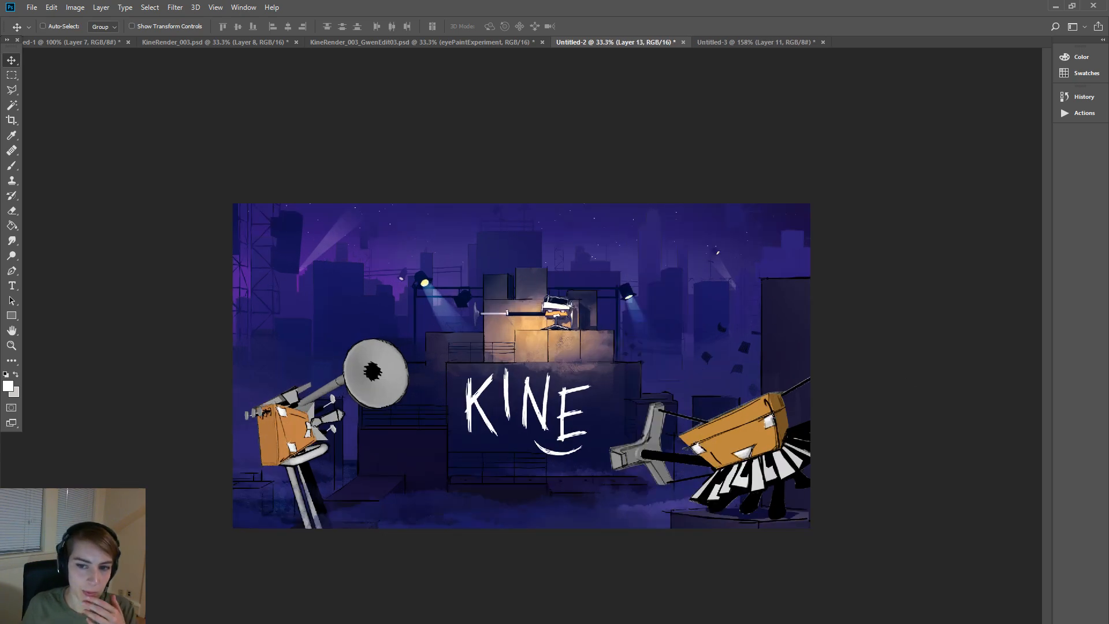
- Compare Gwen's lowered placement with the earlier one by repeatedly undoing and redoing the last change, ending on the lowered version
drag(739, 519, 741, 494)
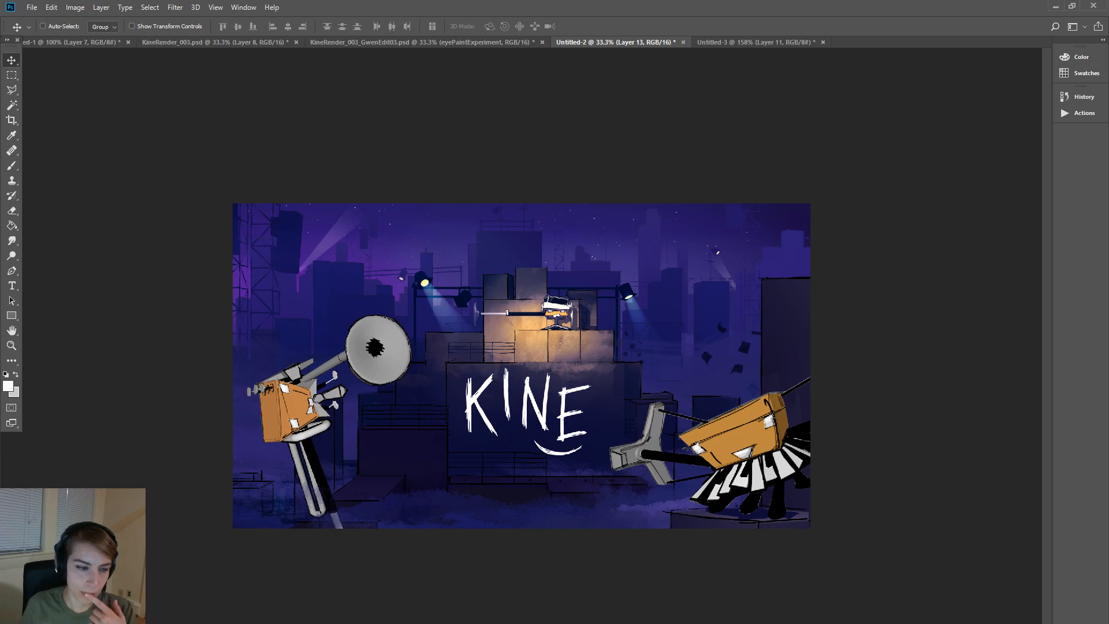
key(ctrl+z)
key(ctrl+z)
key(ctrl+z)
key(ctrl+z)
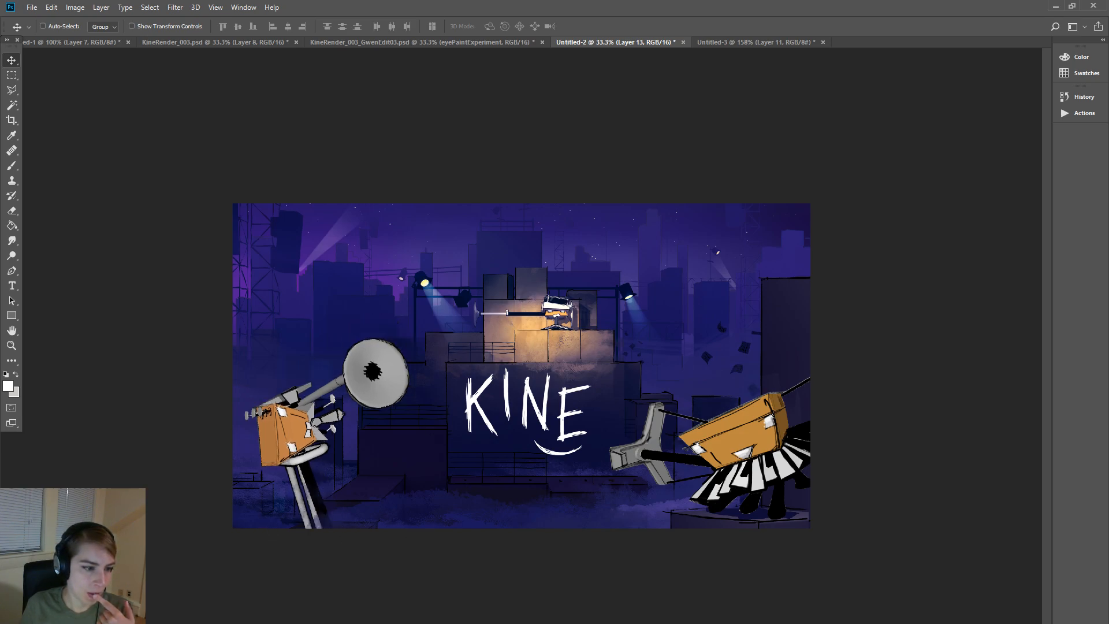
key(ctrl+z)
key(ctrl+z)
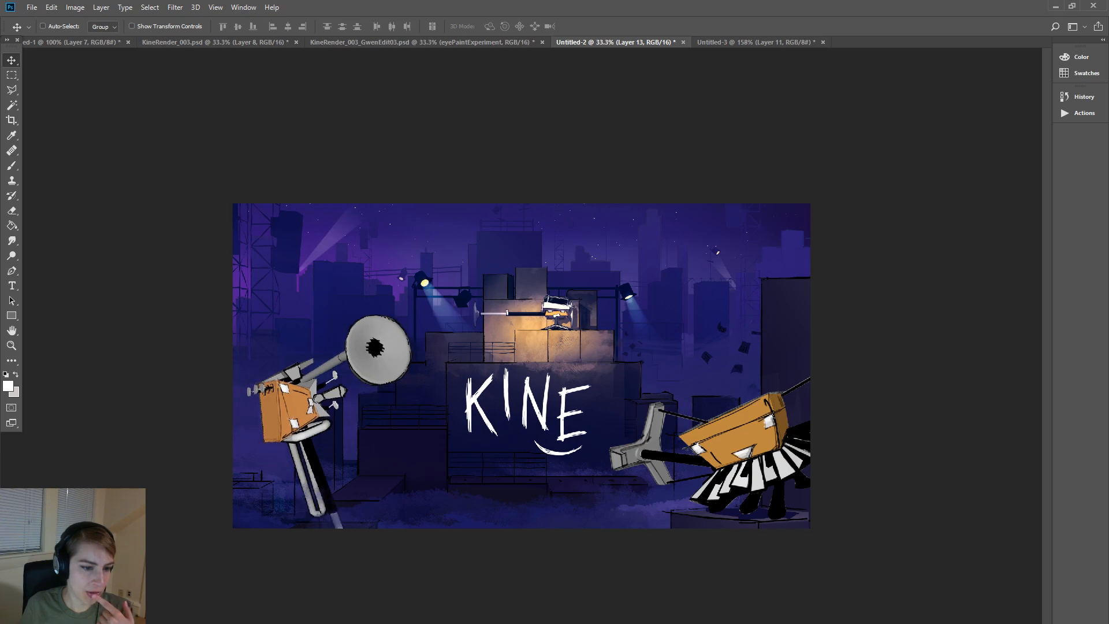
key(ctrl+z)
key(ctrl+z)
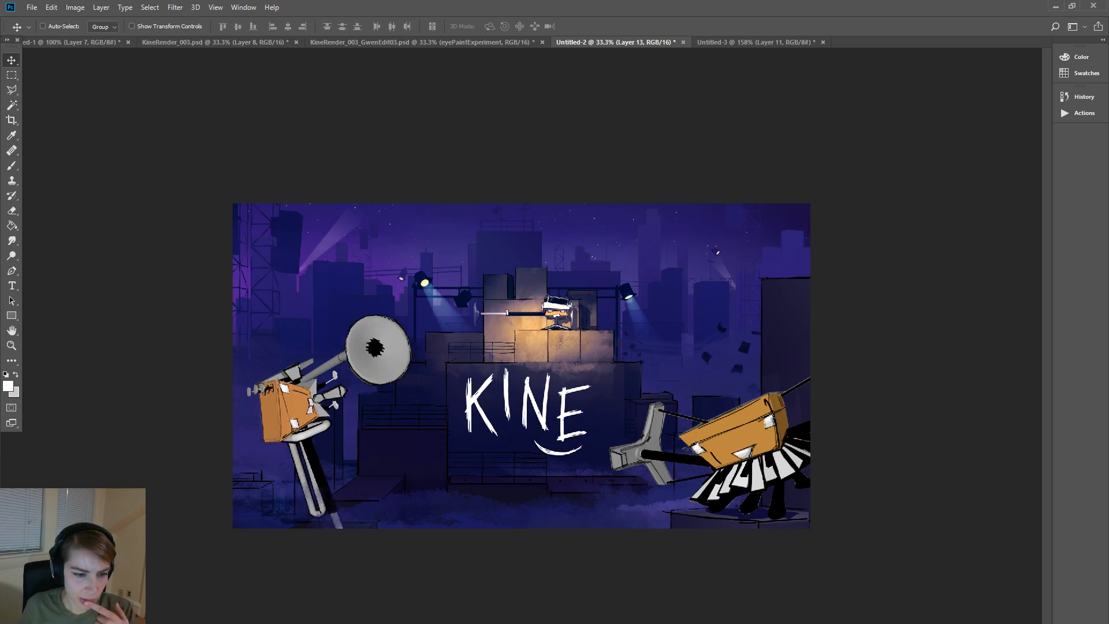
key(ctrl+z)
key(ctrl+z)
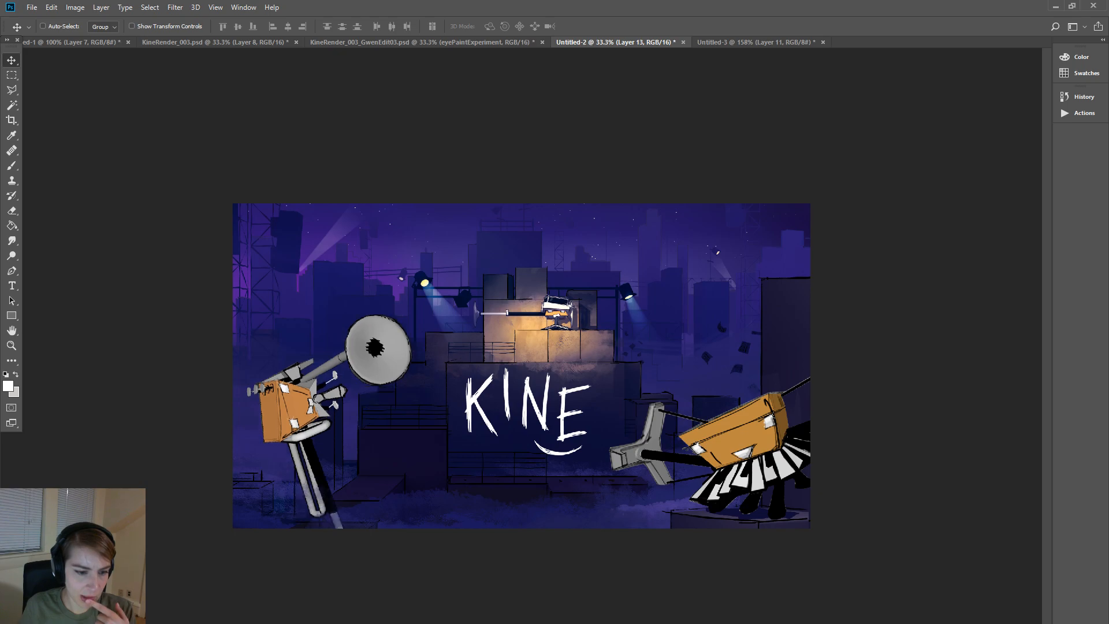
key(ctrl+z)
key(ctrl+z)
key(ctrl+z)
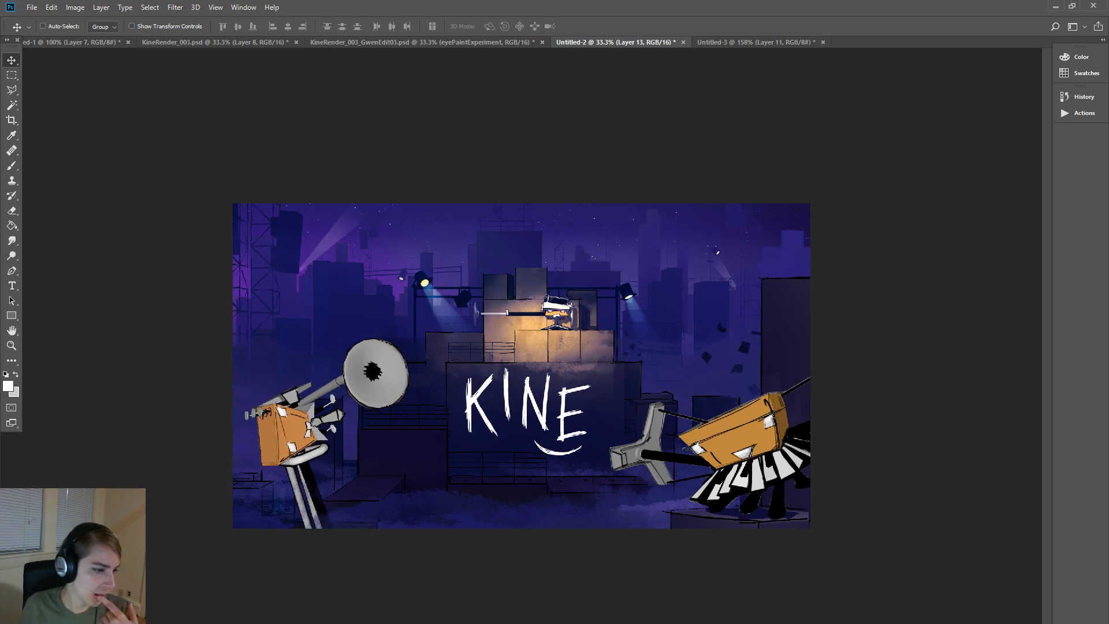
key(ctrl+z)
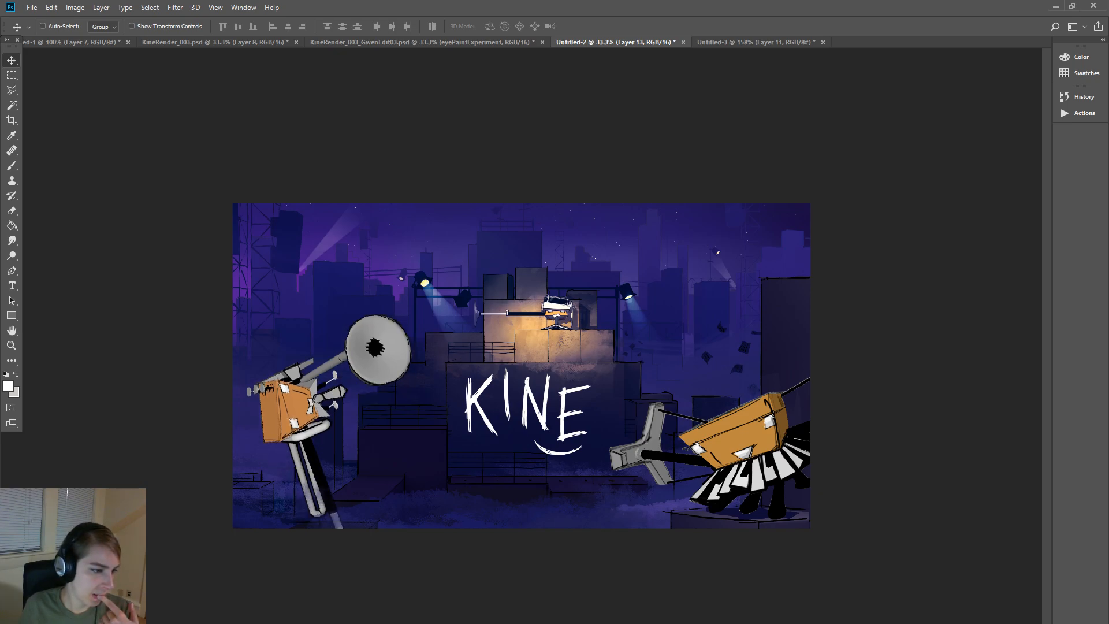
key(ctrl+z)
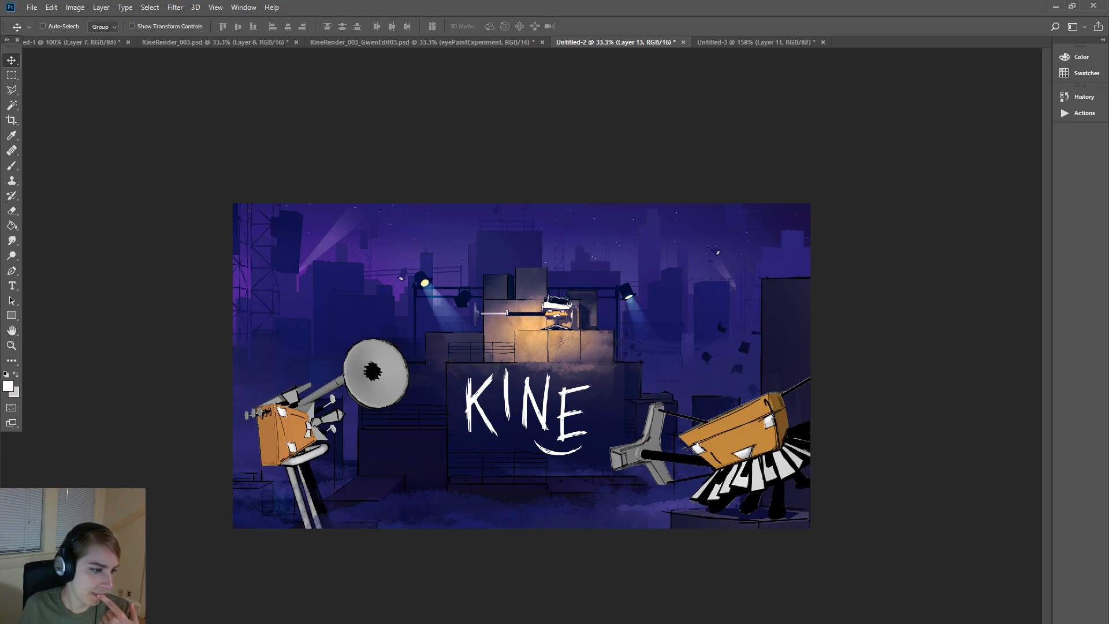
key(ctrl+z)
key(ctrl+z)
key(ctrl+z)
key(ctrl+z)
key(ctrl+z)
key(ctrl+z)
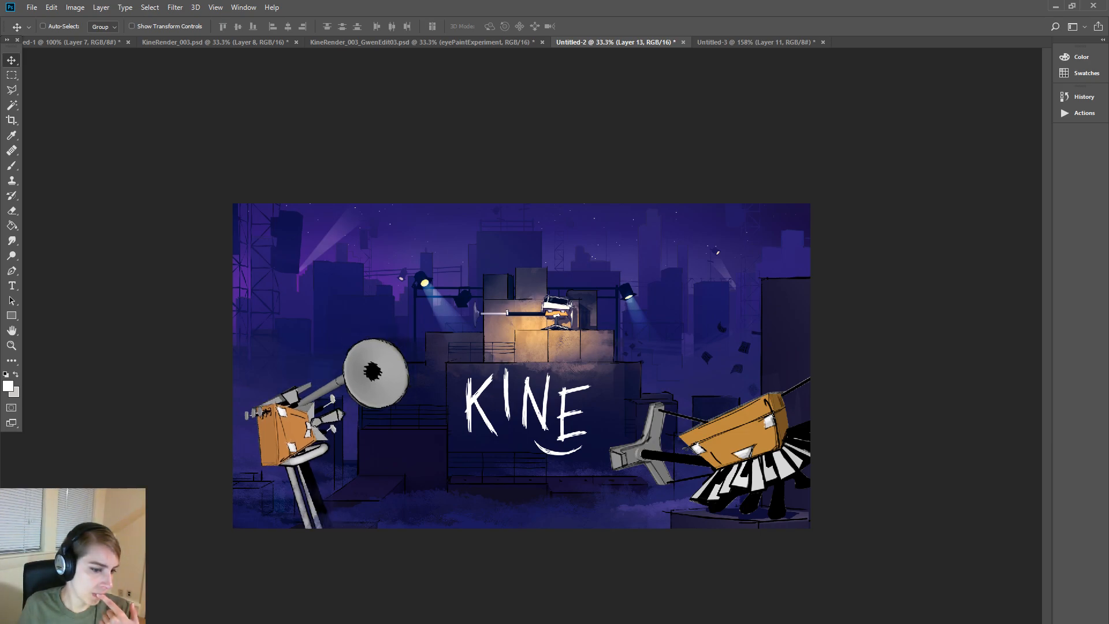
key(ctrl+z)
key(ctrl+z)
key(ctrl+z)
key(ctrl+z)
key(ctrl+z)
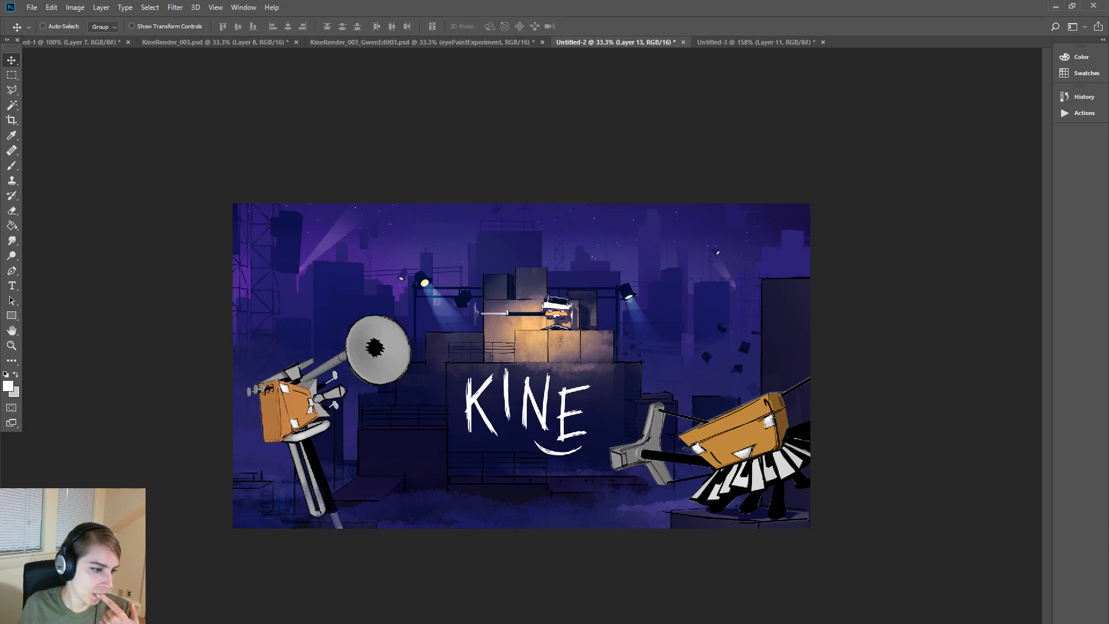
key(ctrl+z)
key(ctrl+z)
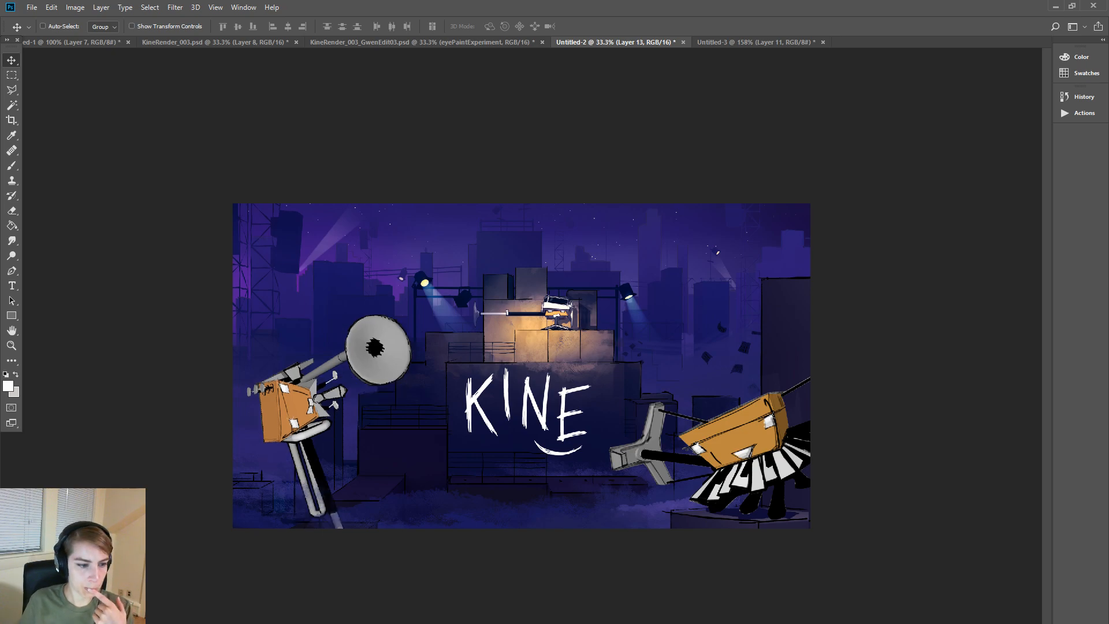
key(ctrl+z)
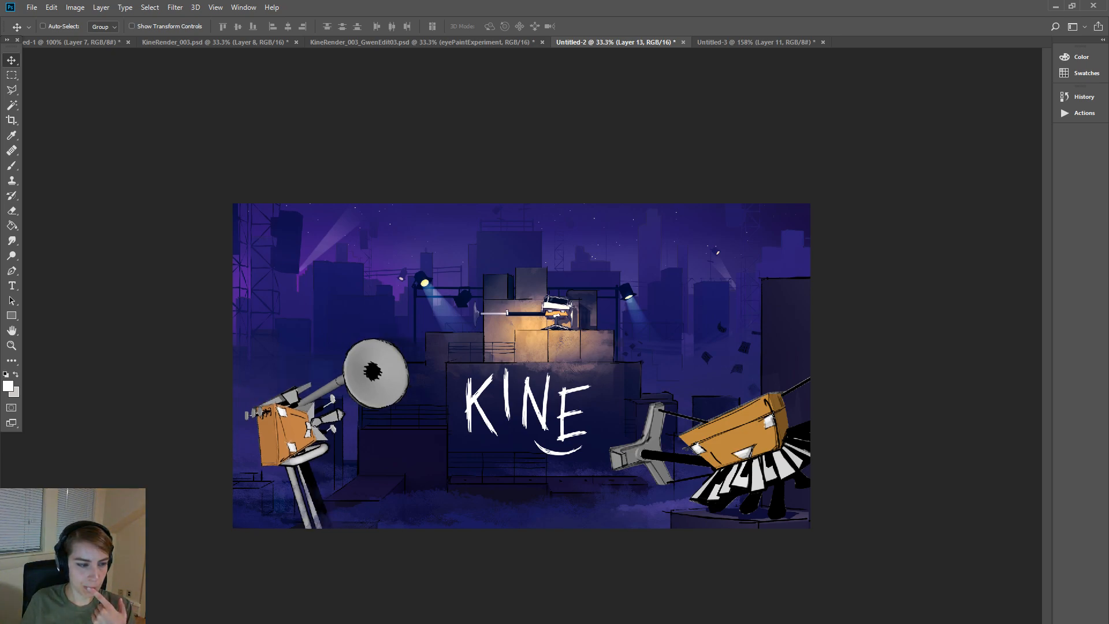
key(ctrl+z)
key(ctrl+z)
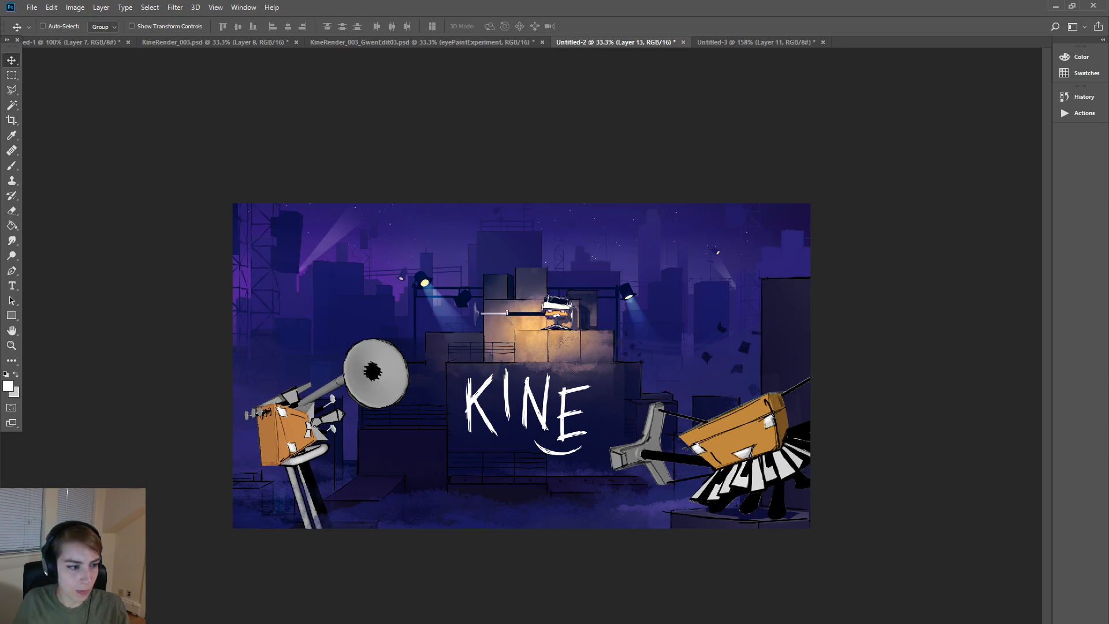
- Return to KineRender_003_GwenEdit03.psd, clear the selection, and save the document
click(477, 42)
key(ctrl+d)
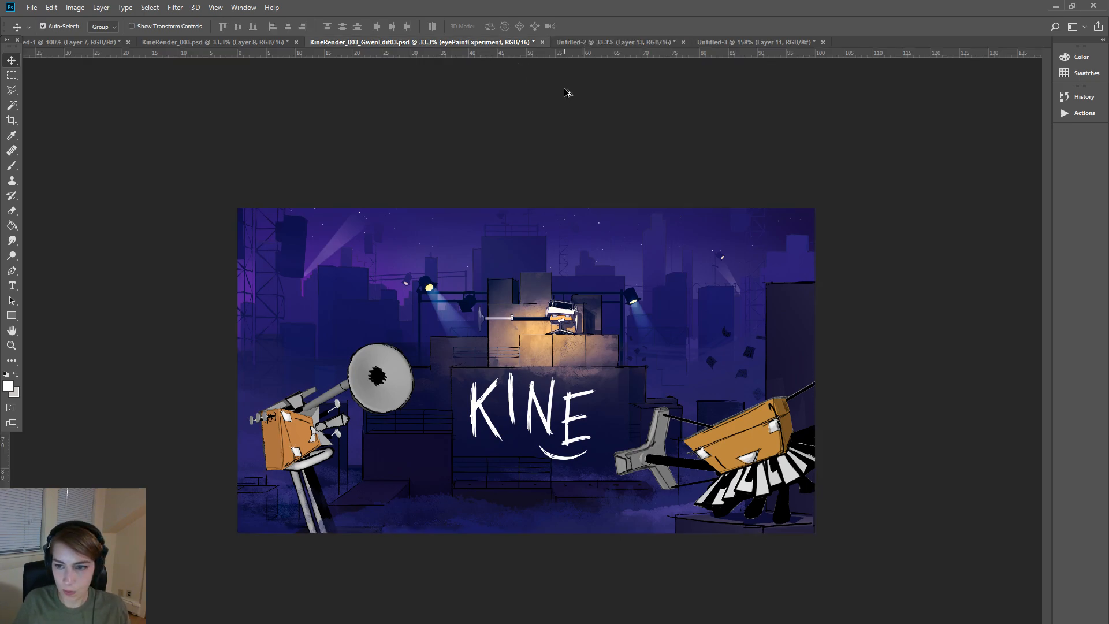
key(ctrl+s)
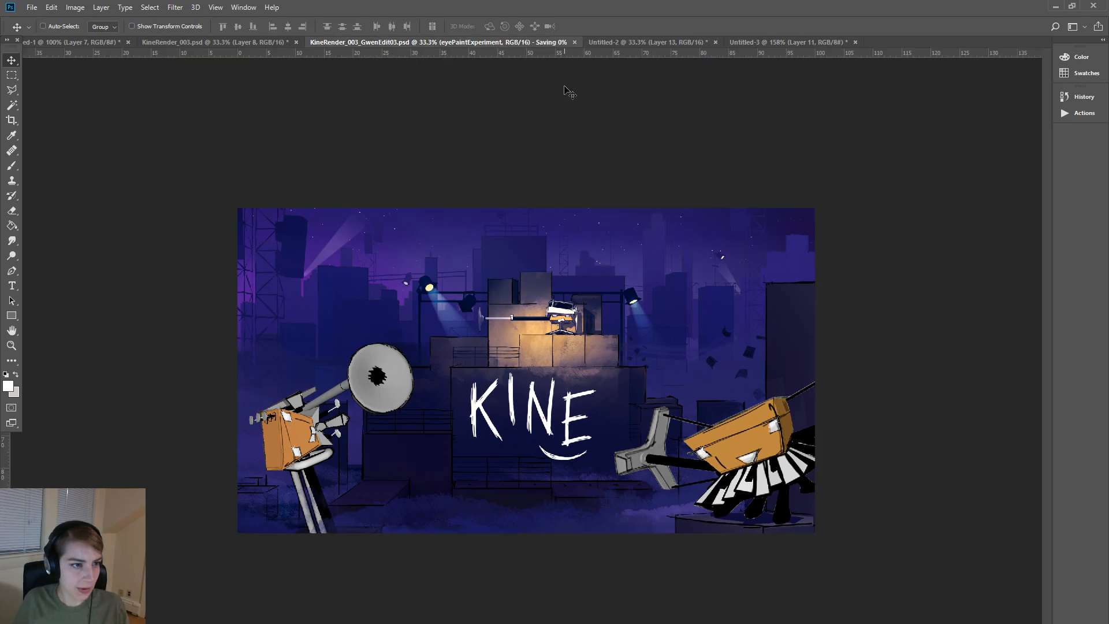
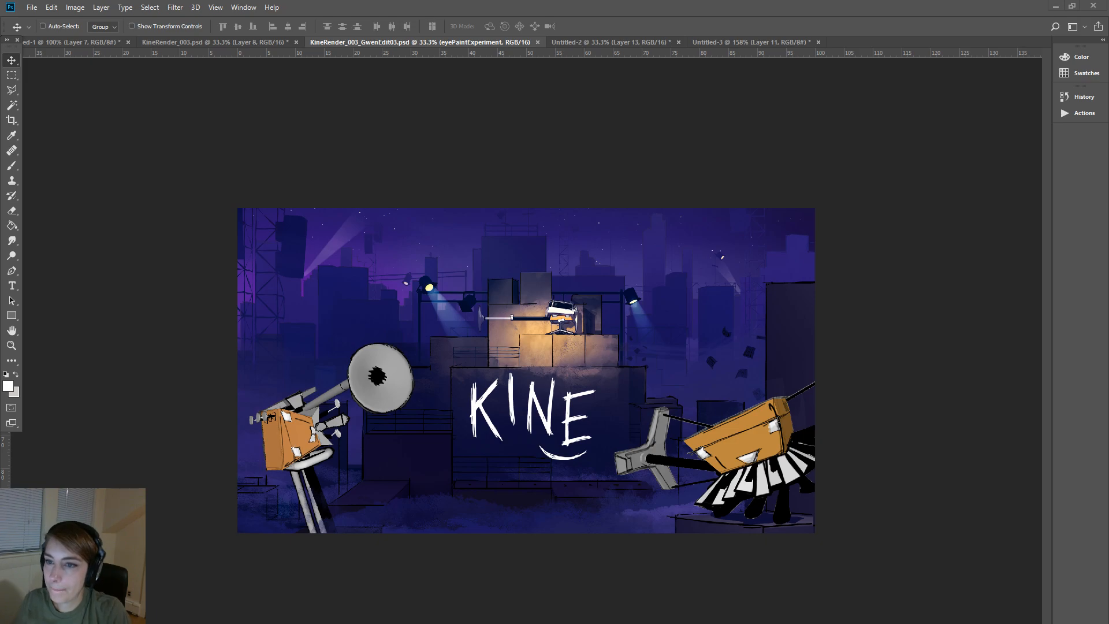
- Switch to Chrome, load the Google search for "the swapper", and open The Swapper's Steam store page
drag(1108, 179, 317, 130)
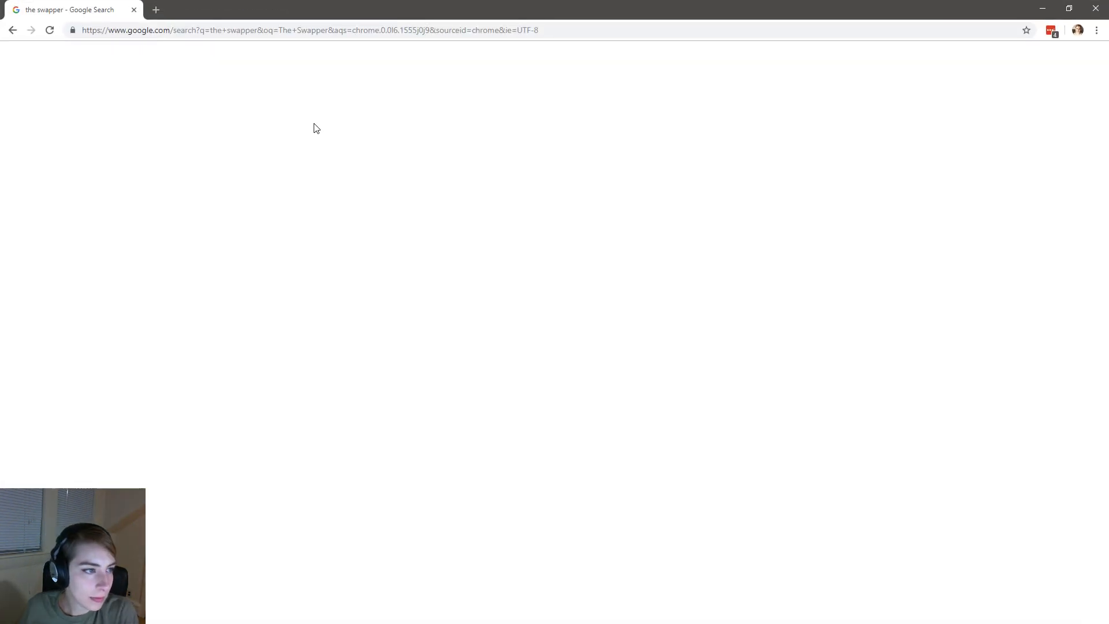
click(108, 31)
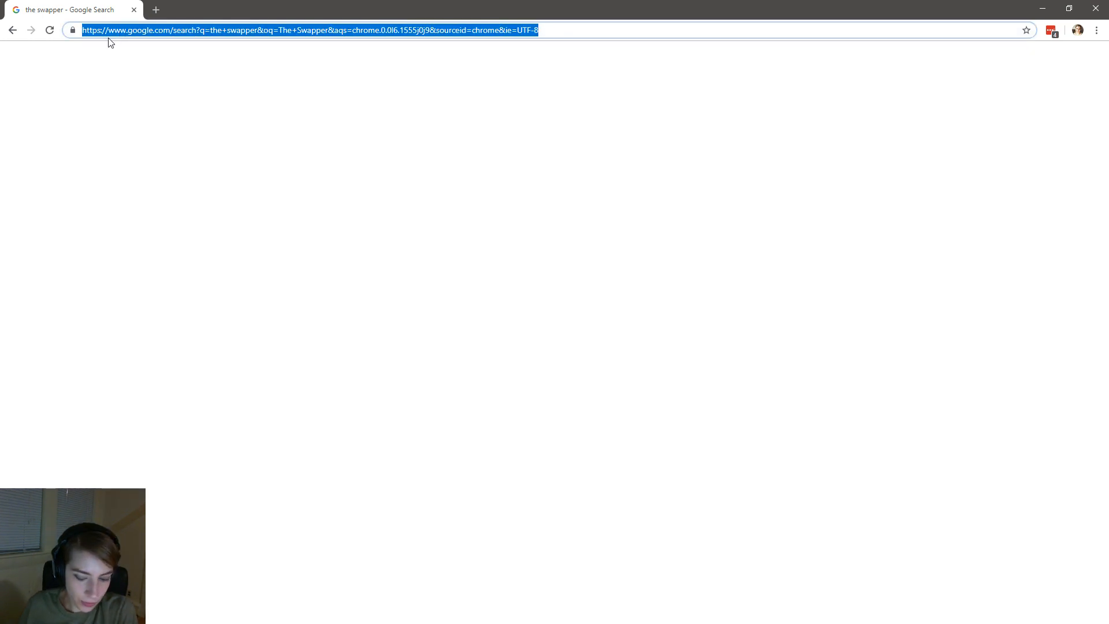
key(Return)
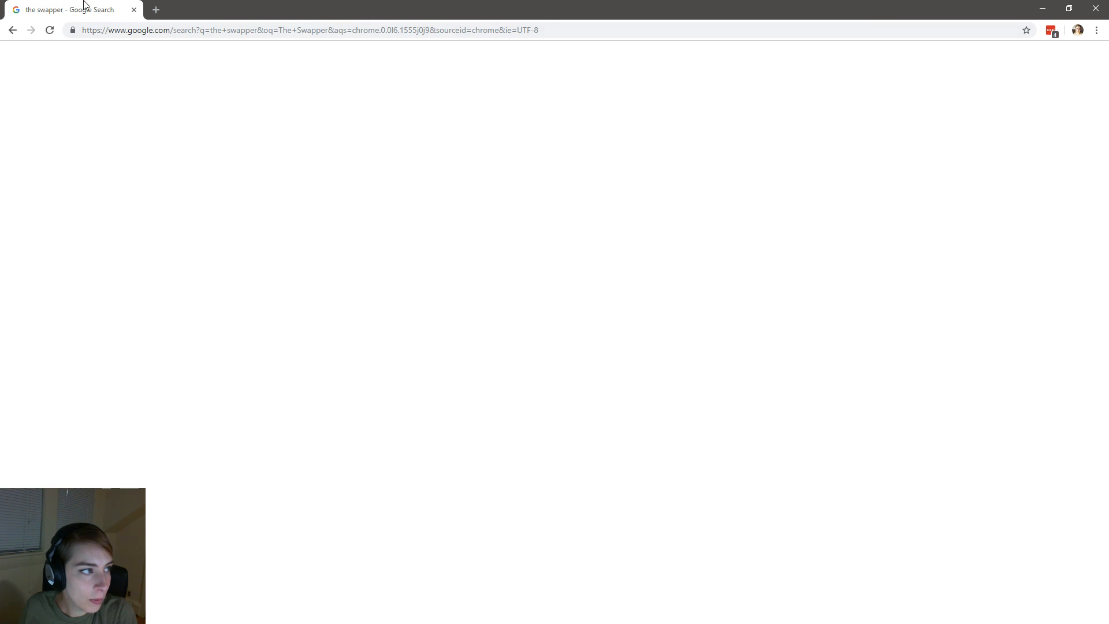
drag(83, 3, 1108, 162)
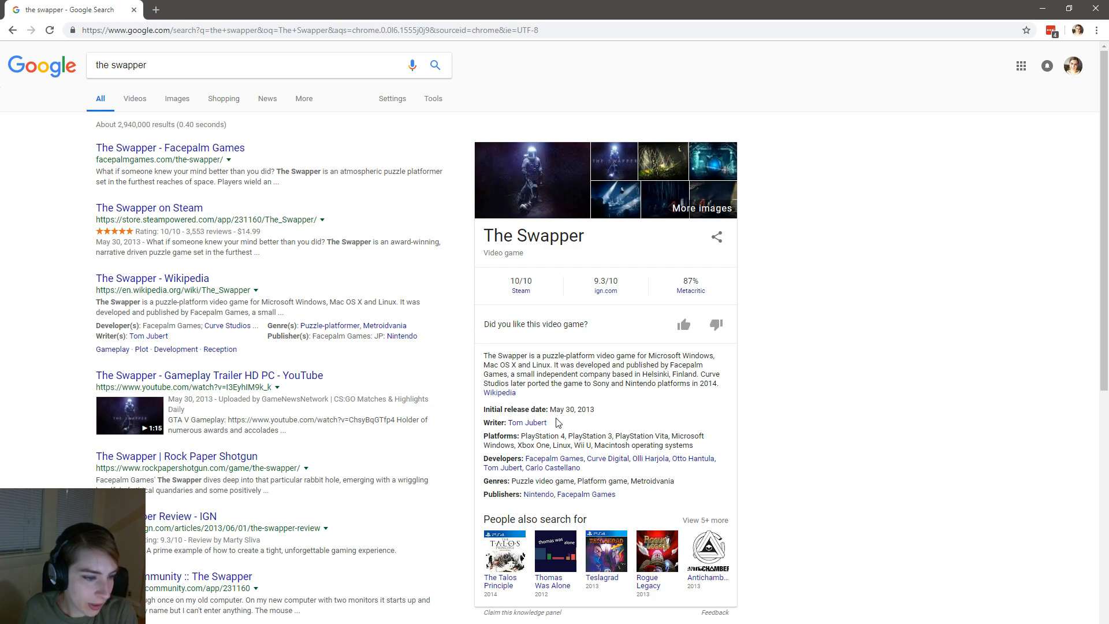
click(189, 209)
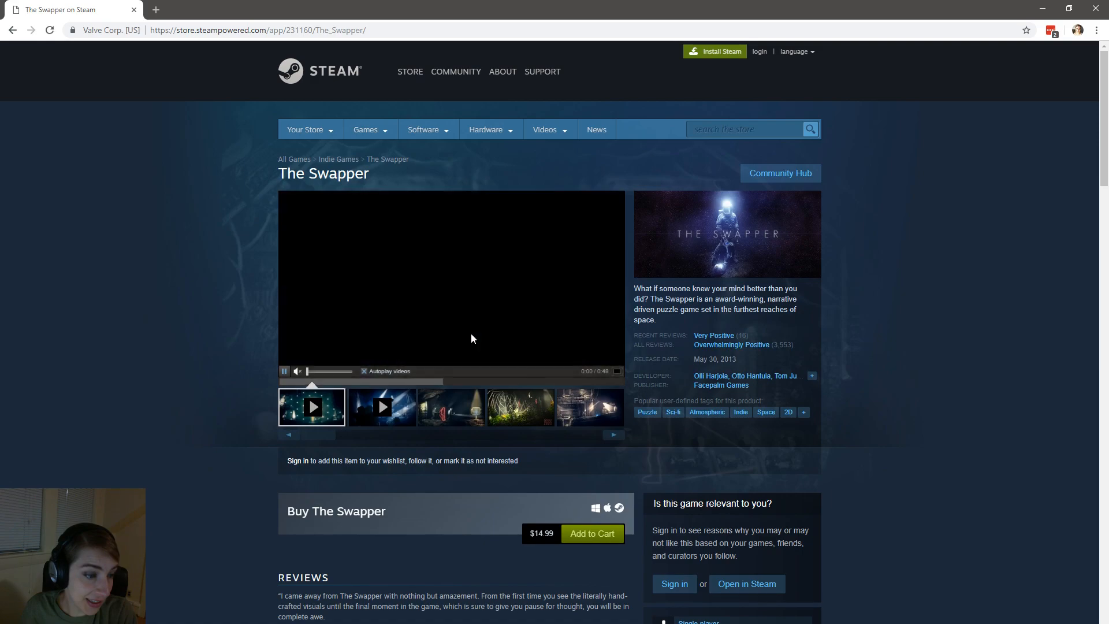
- Raise the trailer's volume to about half and watch The Swapper trailer in full screen before returning to the store page
drag(337, 372, 329, 371)
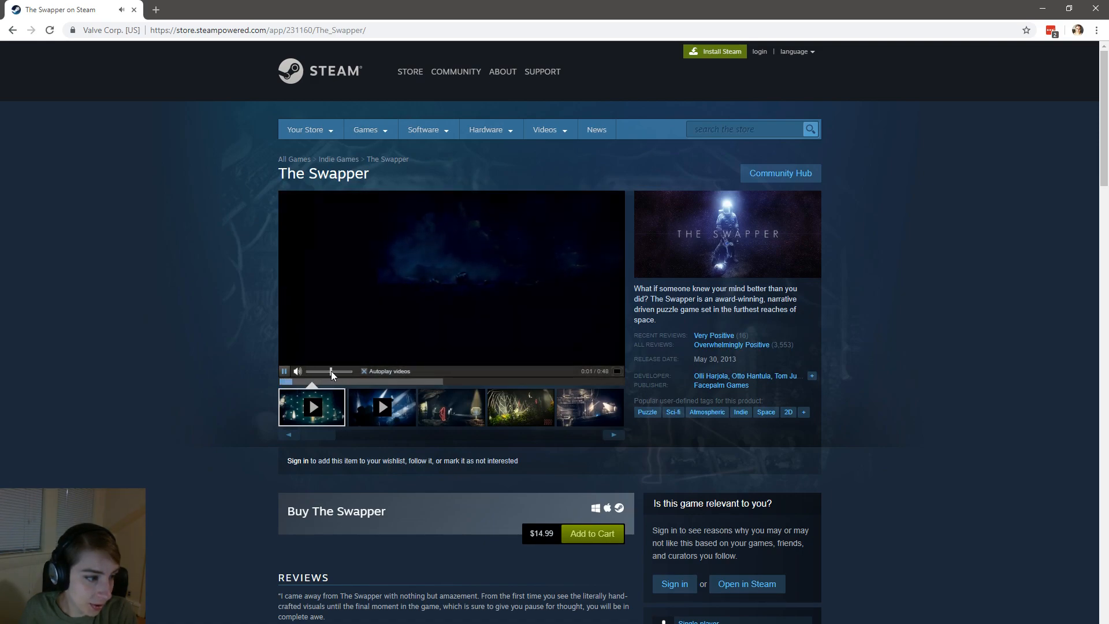
click(617, 371)
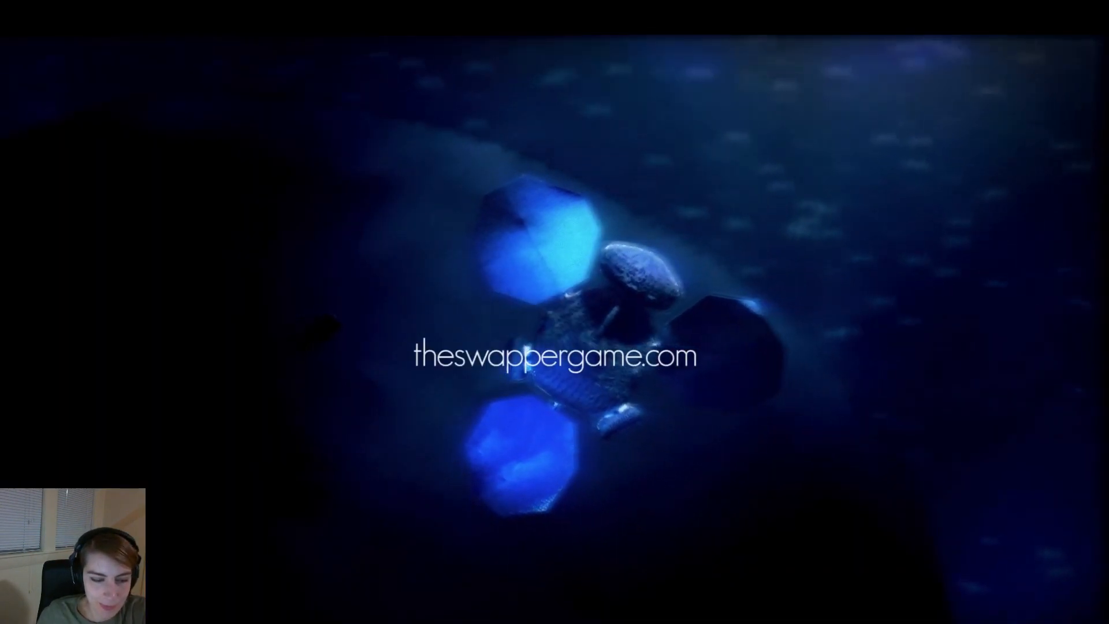
key(Escape)
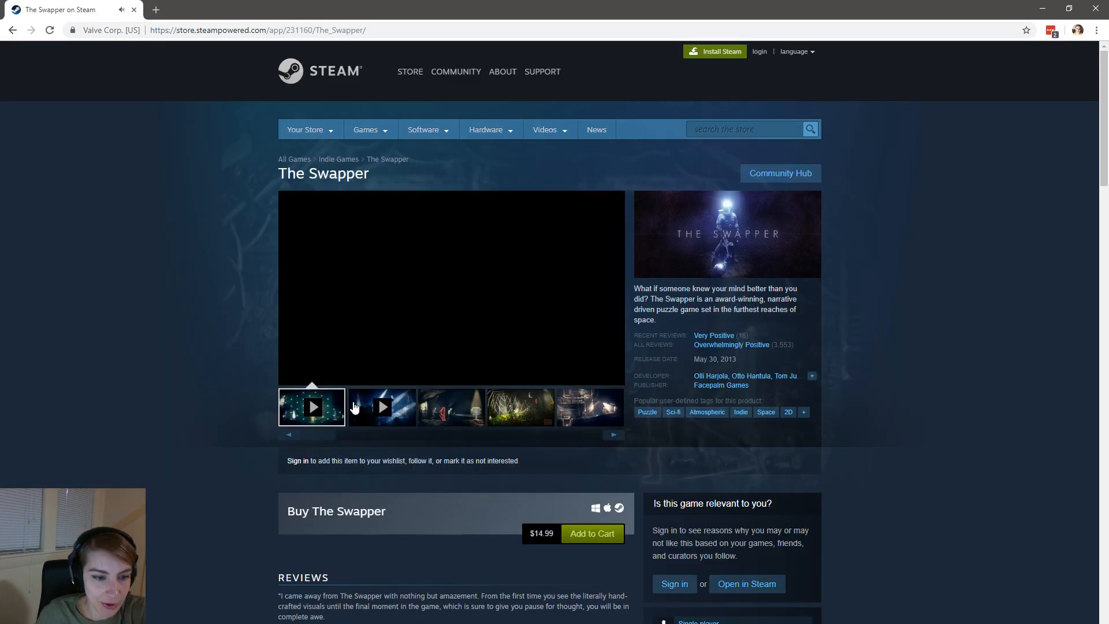
- Browse The Swapper's gallery screenshots in order, from the red silhouette scene to the orange-lit chamber scene
click(425, 419)
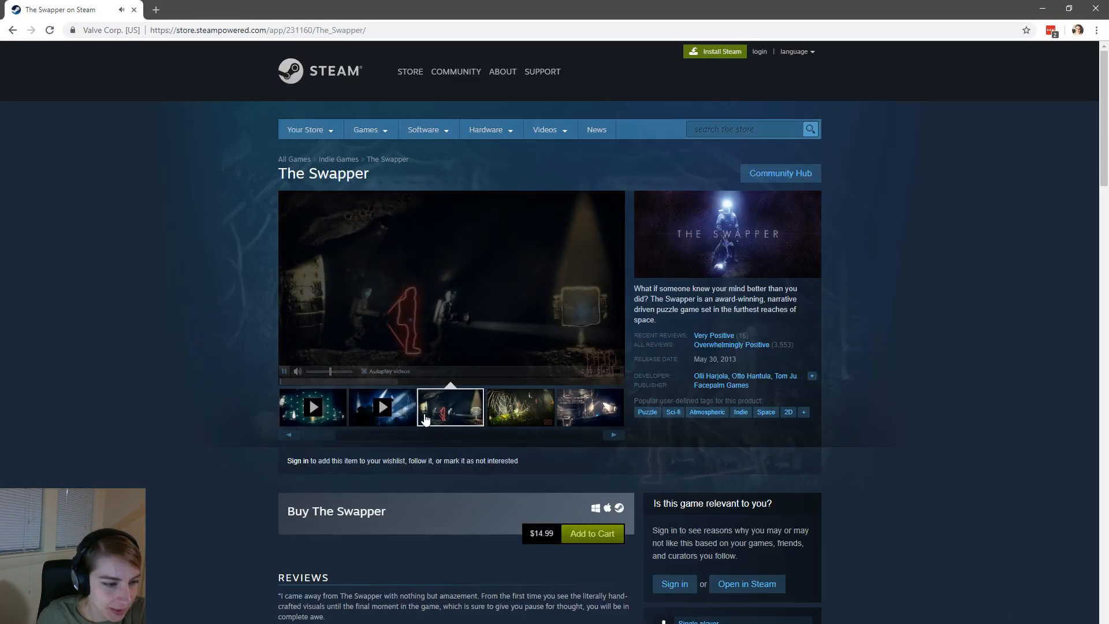
click(397, 419)
click(448, 406)
click(526, 403)
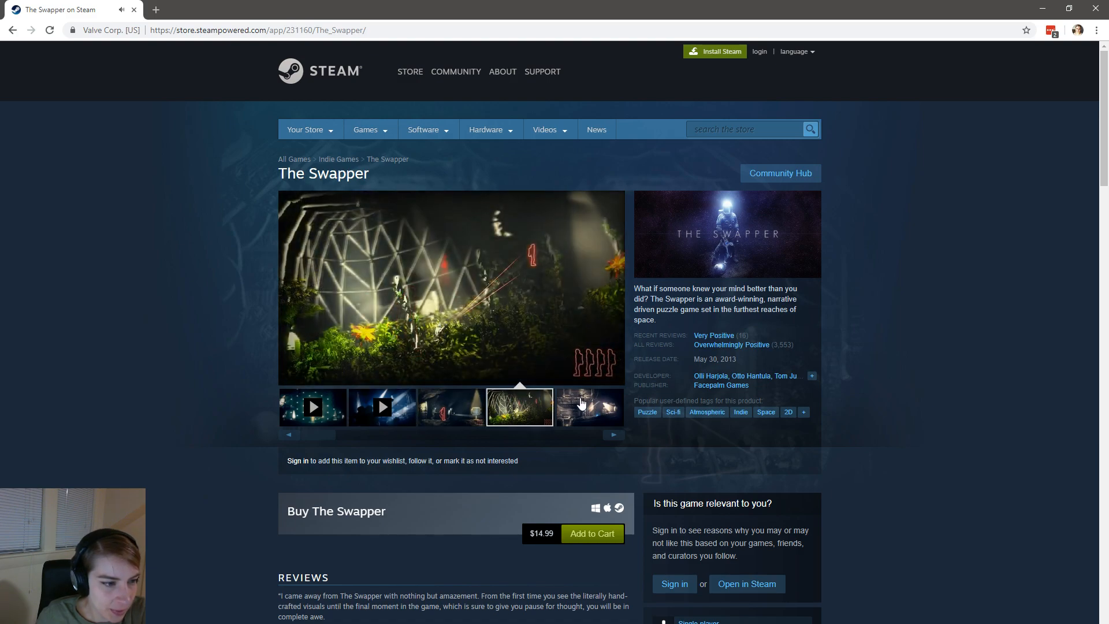
click(581, 403)
drag(324, 442, 432, 436)
click(501, 412)
click(536, 409)
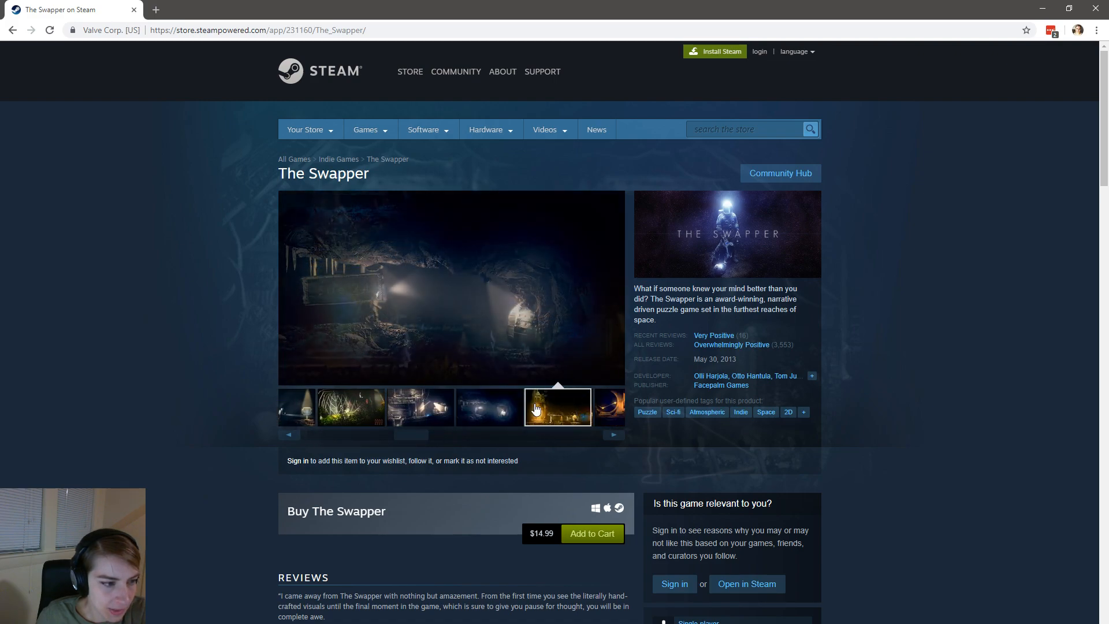
click(610, 408)
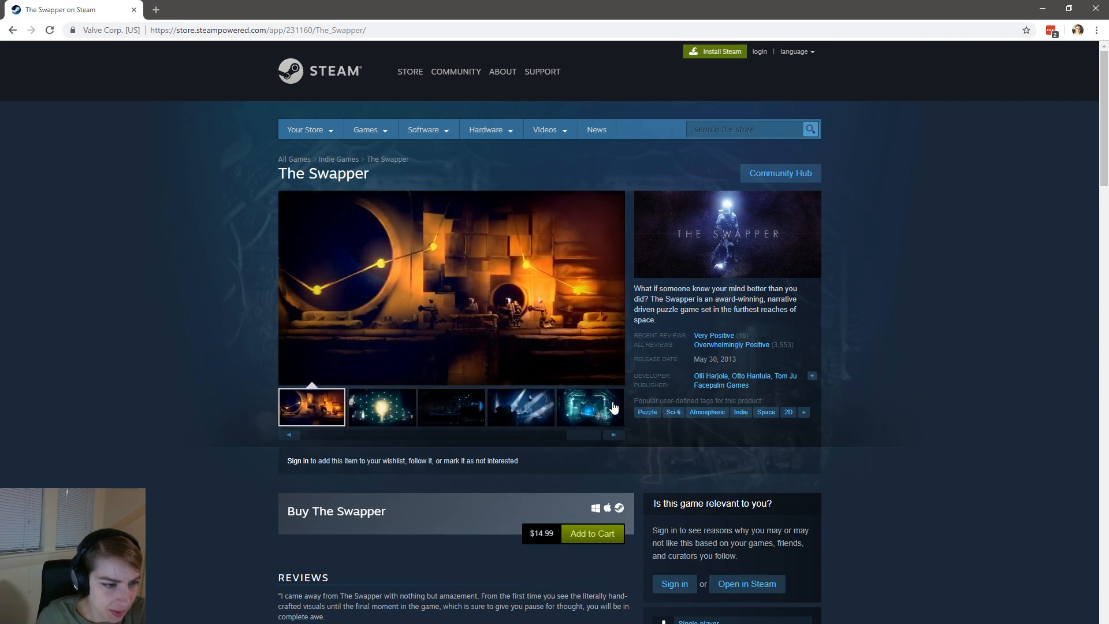
- Compare the glowing-light and map screenshots at the end of the gallery with the earlier amber-lit garden screenshot
click(383, 407)
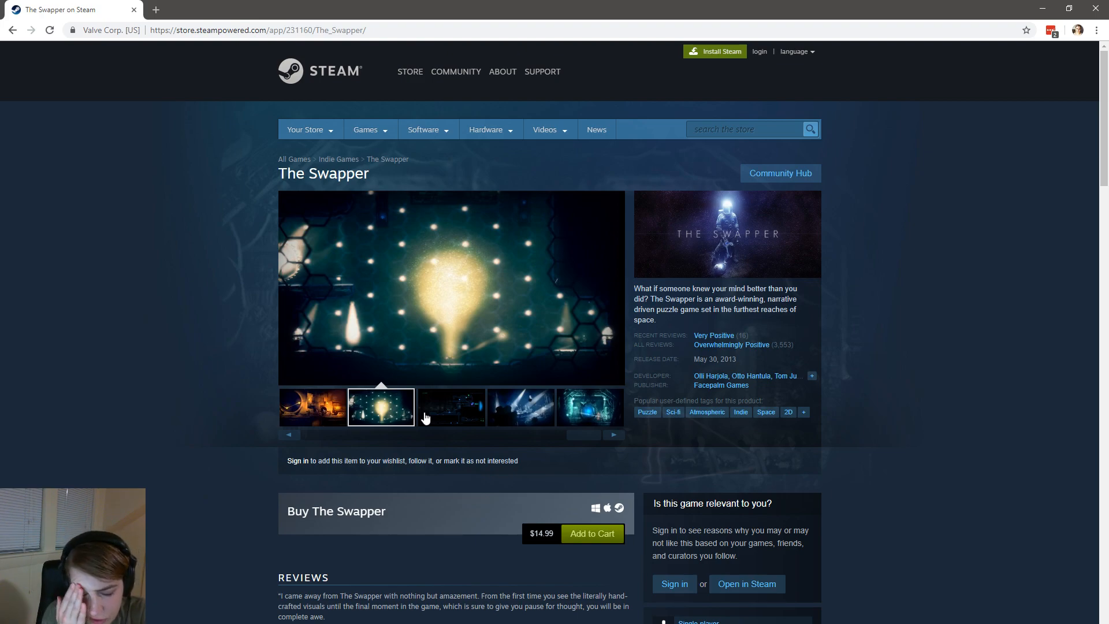
click(434, 412)
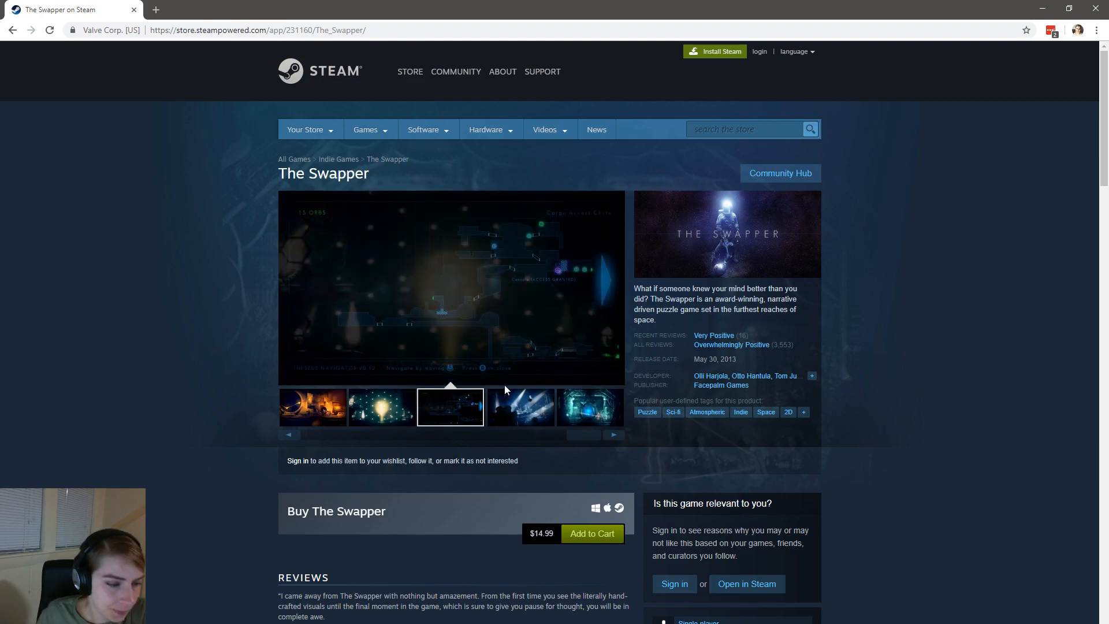
click(527, 410)
click(332, 424)
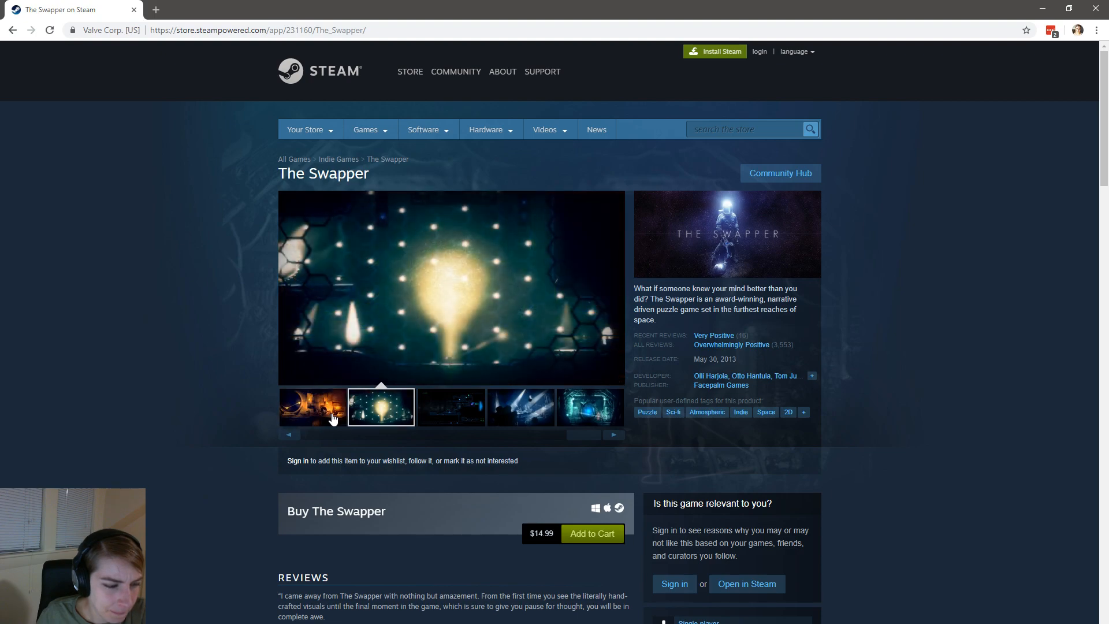
drag(580, 438, 455, 436)
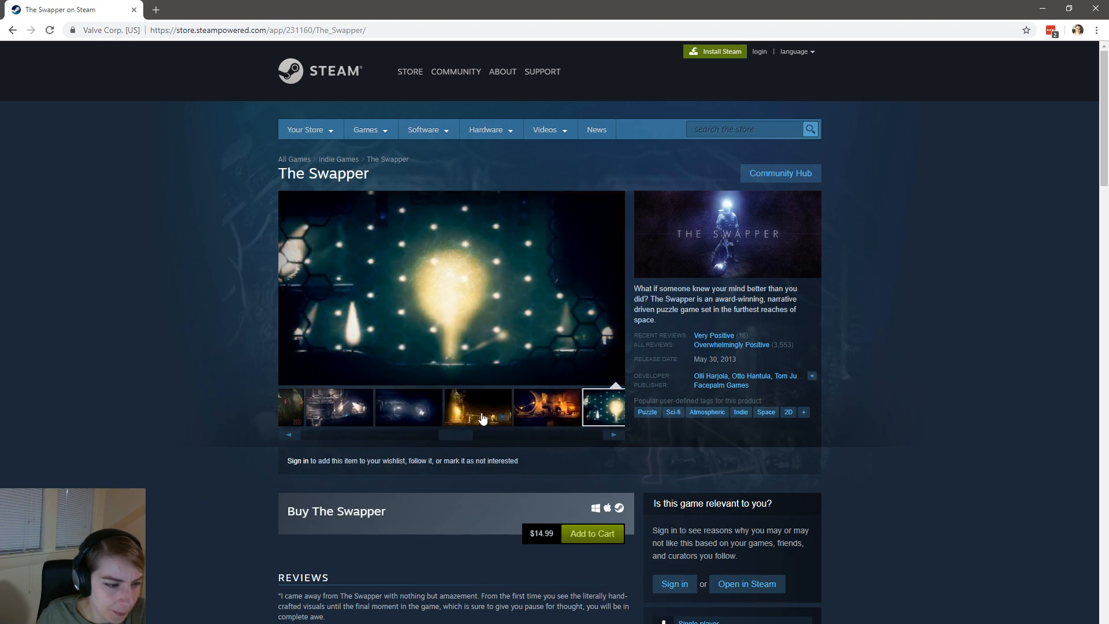
click(479, 421)
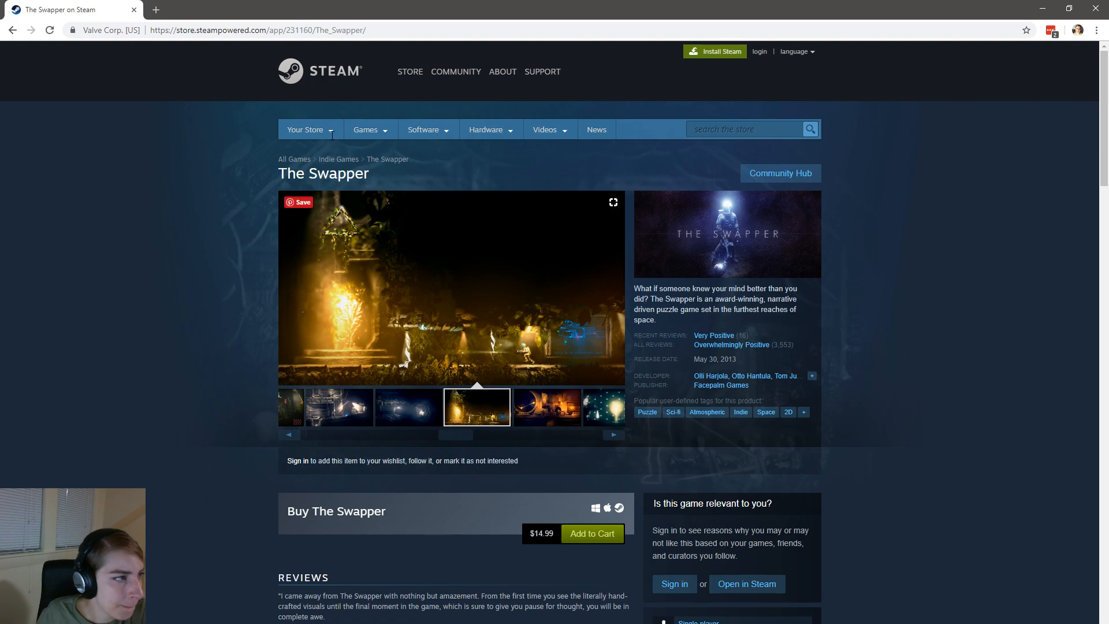
- Skim The Swapper's description and system requirements, and close the Swapper and RimWorld store pages to return to Photoshop
scroll(189, 459, down, 3)
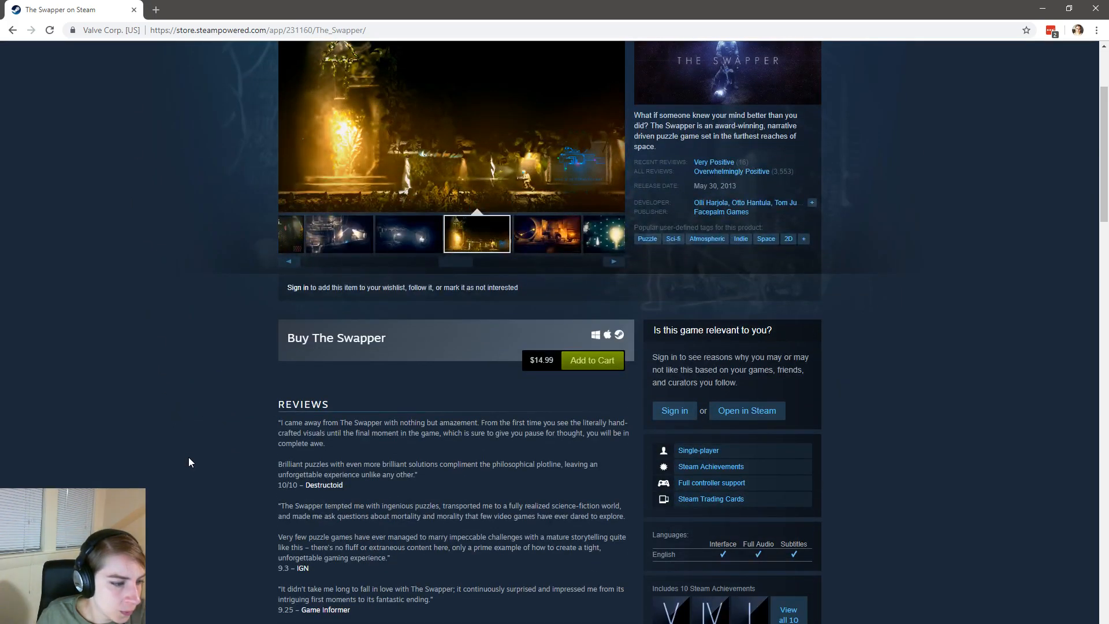
scroll(188, 457, down, 2)
scroll(188, 455, down, 9)
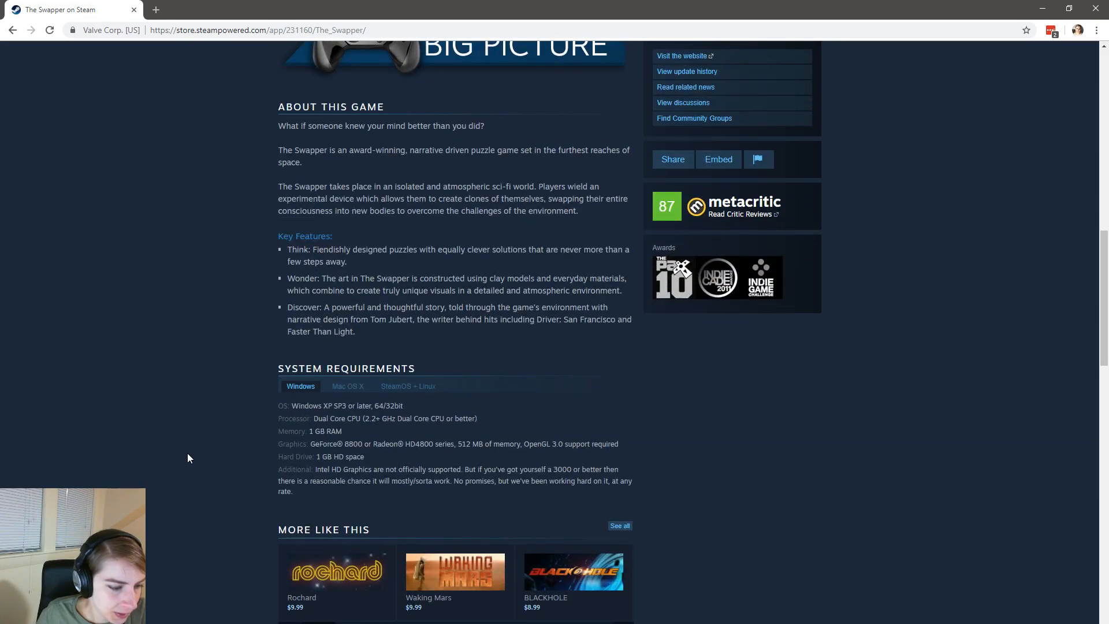
scroll(188, 454, up, 3)
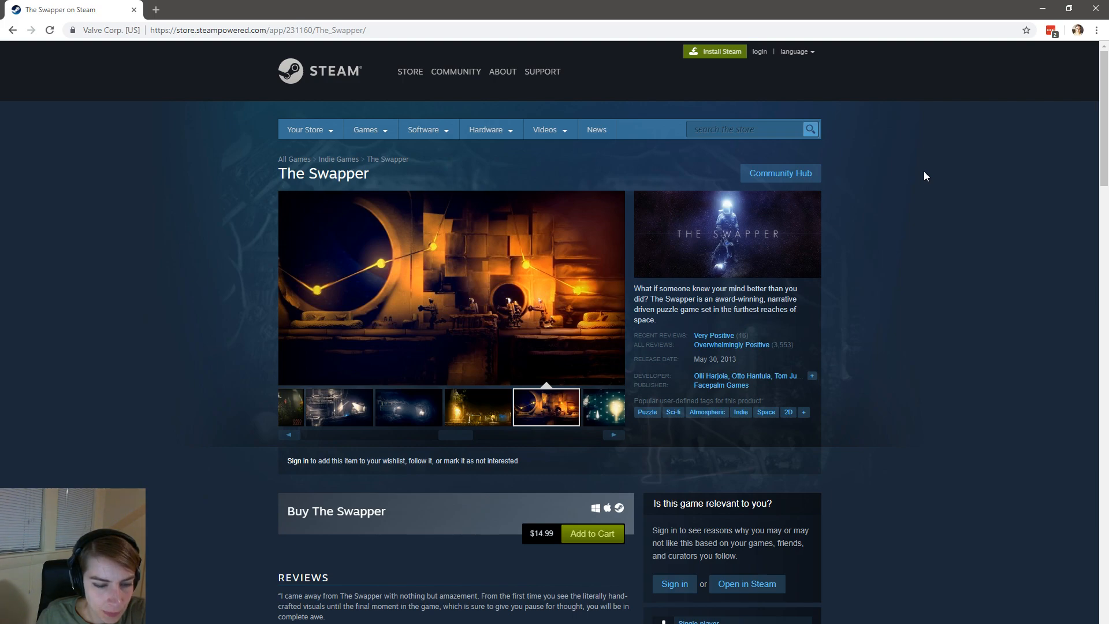
click(1097, 9)
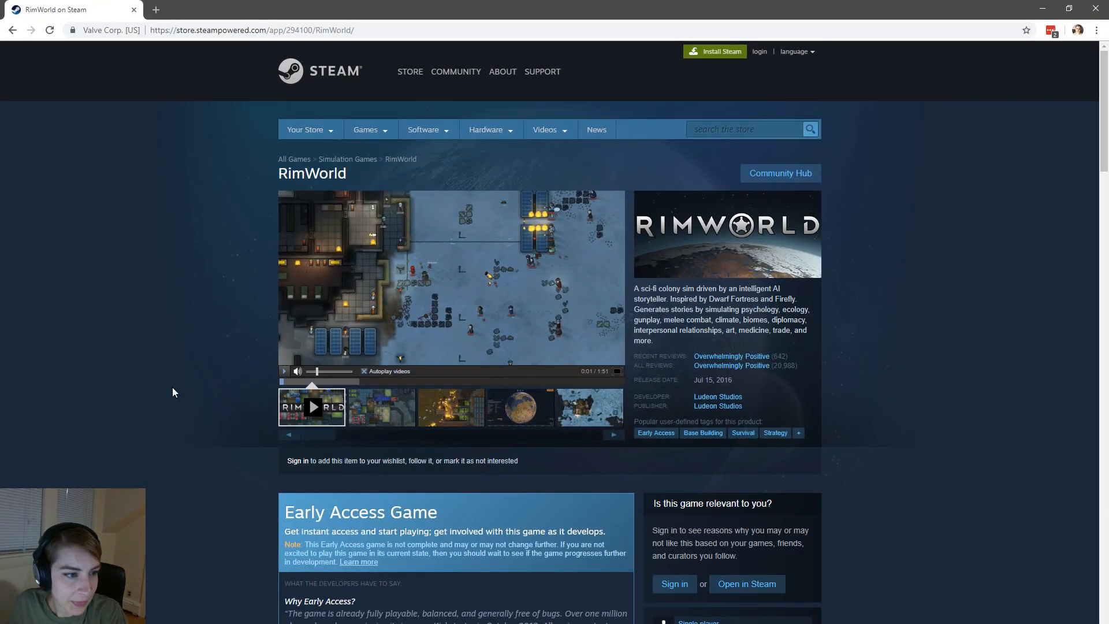
click(134, 12)
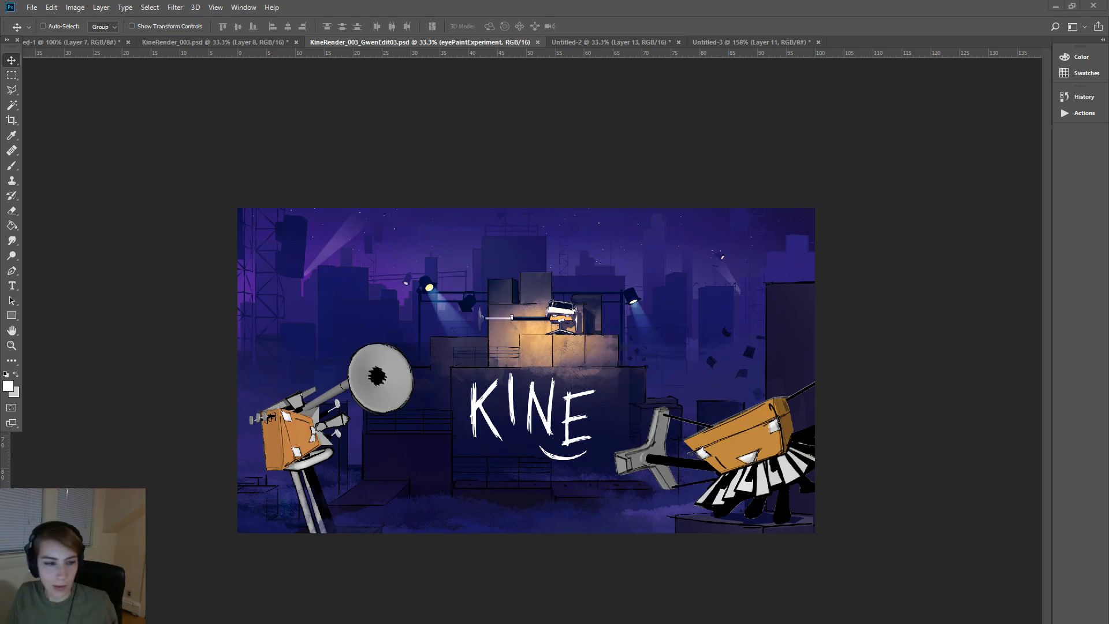
- Shift the KINE lettering on the Logo_Sketchy layer slightly left in KineRender_003_GwenEdit03.psd and save the document
click(203, 42)
click(407, 42)
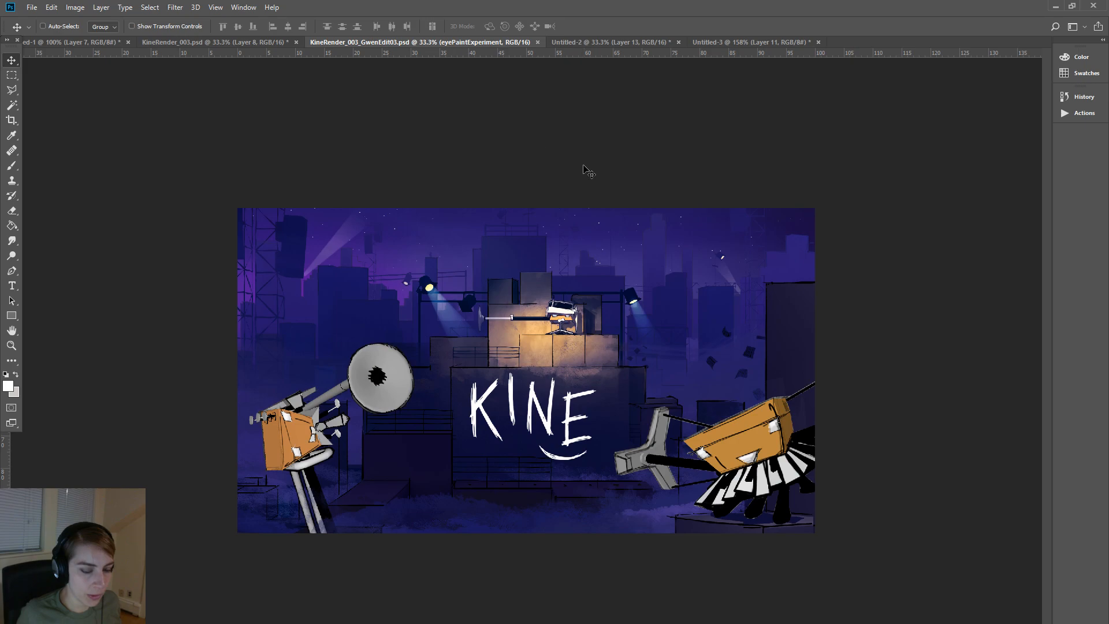
key(ctrl+plus)
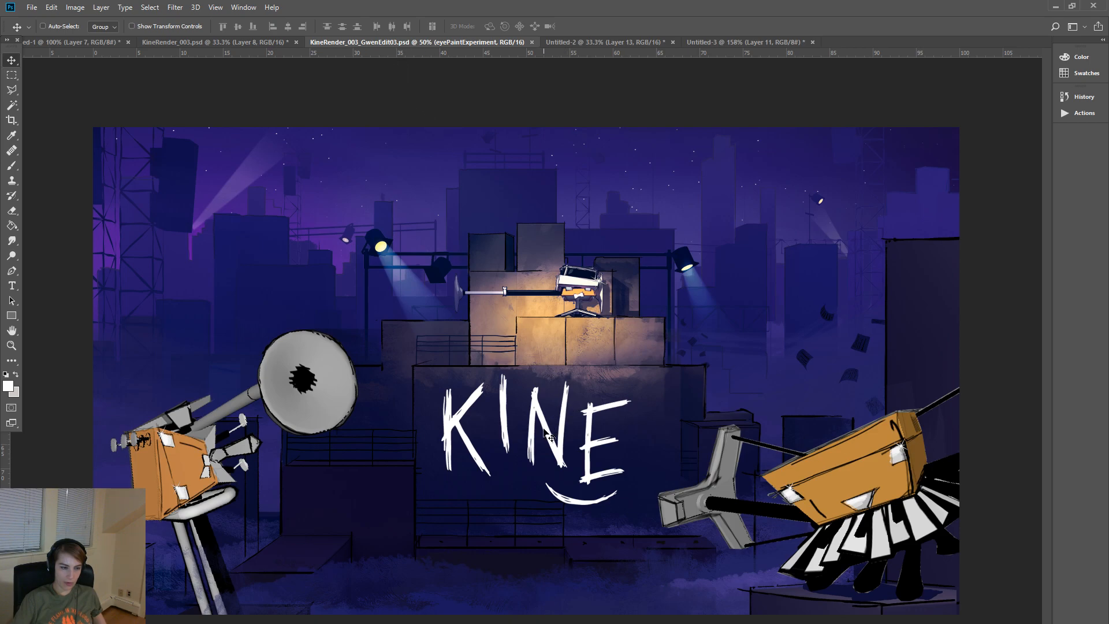
right_click(545, 431)
click(583, 475)
drag(573, 475, 564, 474)
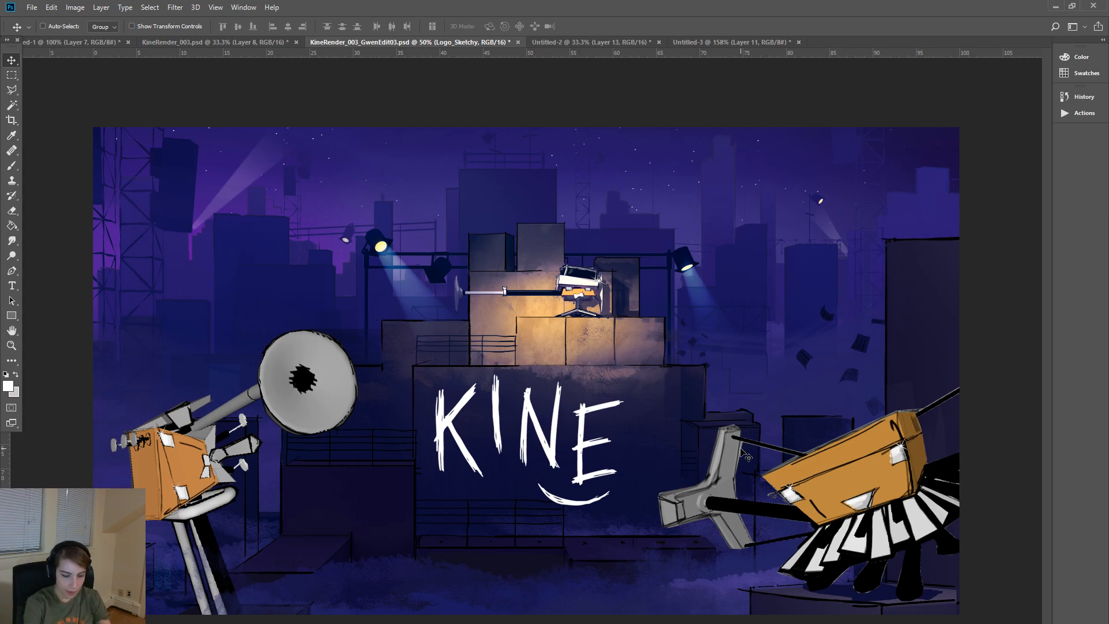
key(ctrl+minus)
key(ctrl+minus)
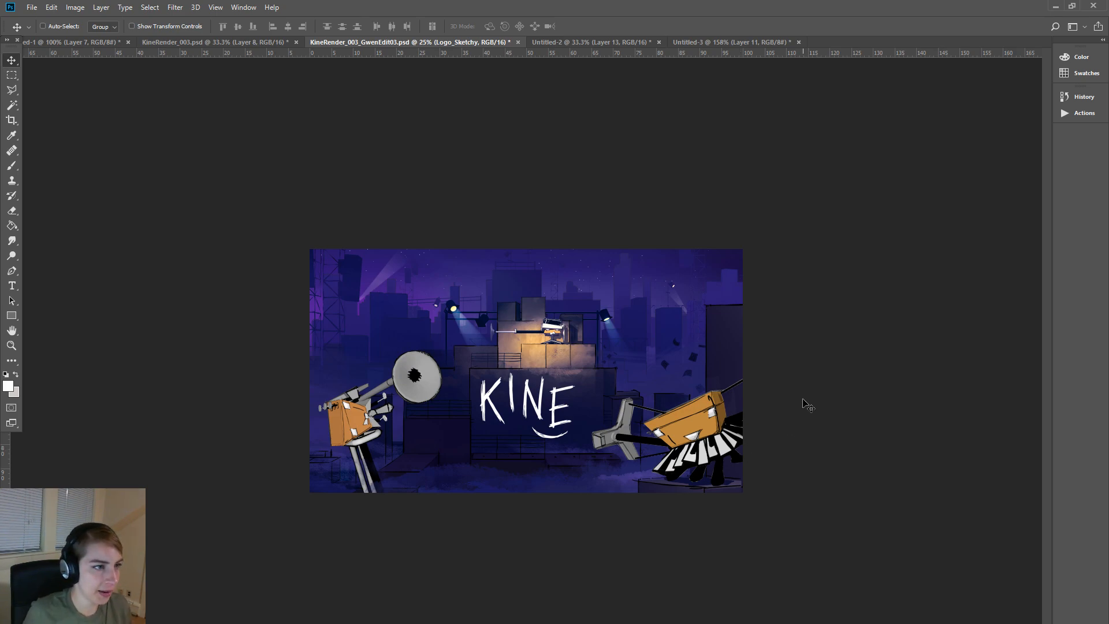
key(ctrl+s)
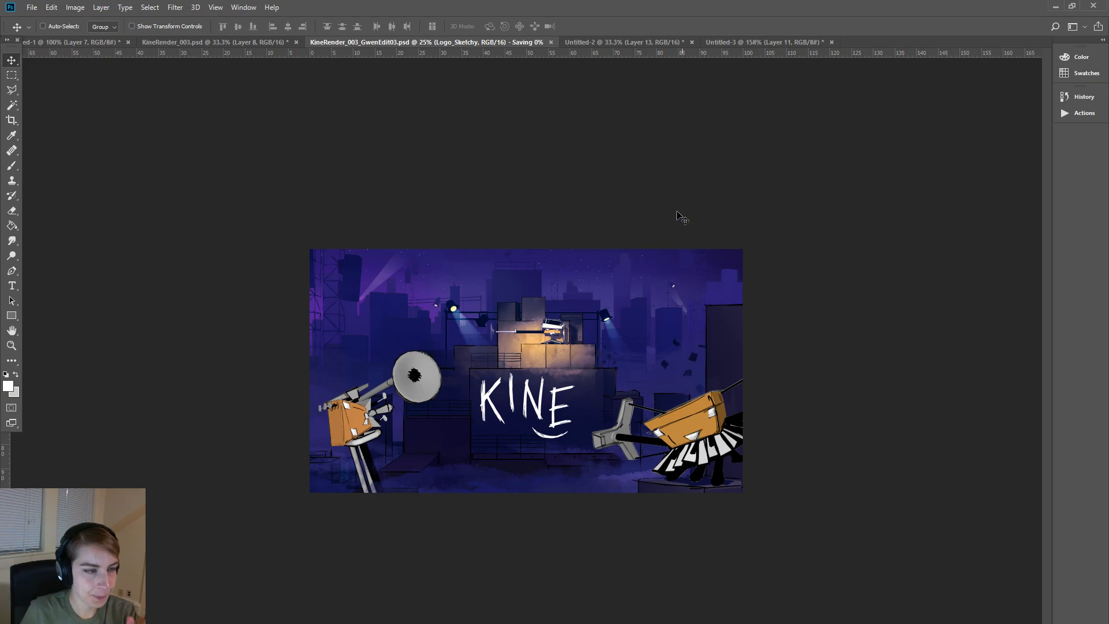
- Switch to Maya, replace the open NewEulerModel.ma scene with a new empty scene, and minimize Maya
key(alt+Tab)
drag(683, 3, 0, 19)
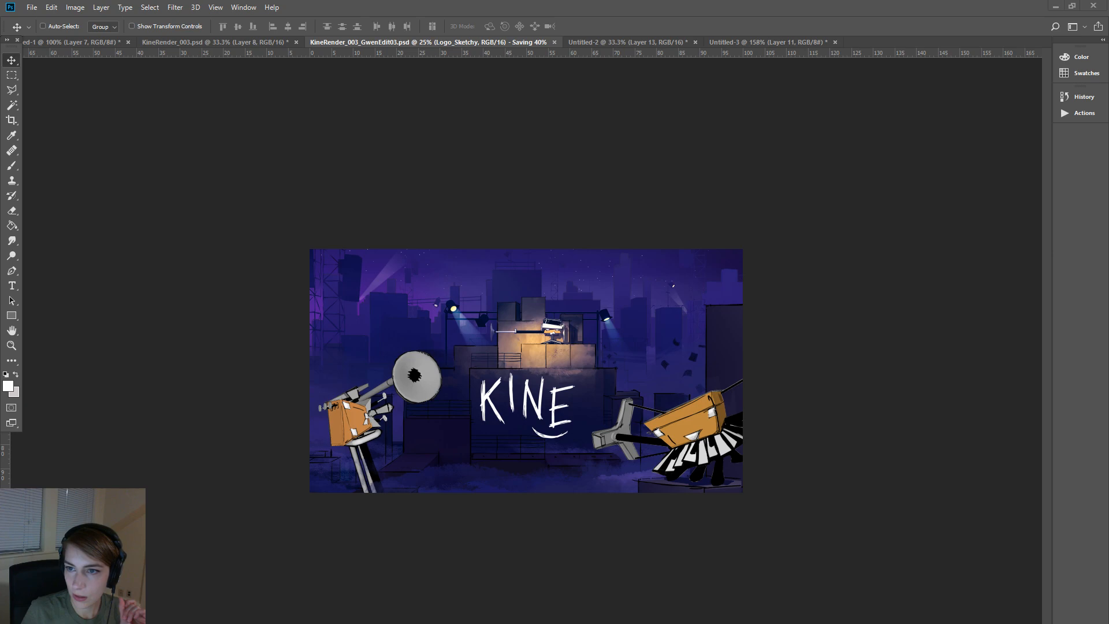
drag(1108, 97, 889, 104)
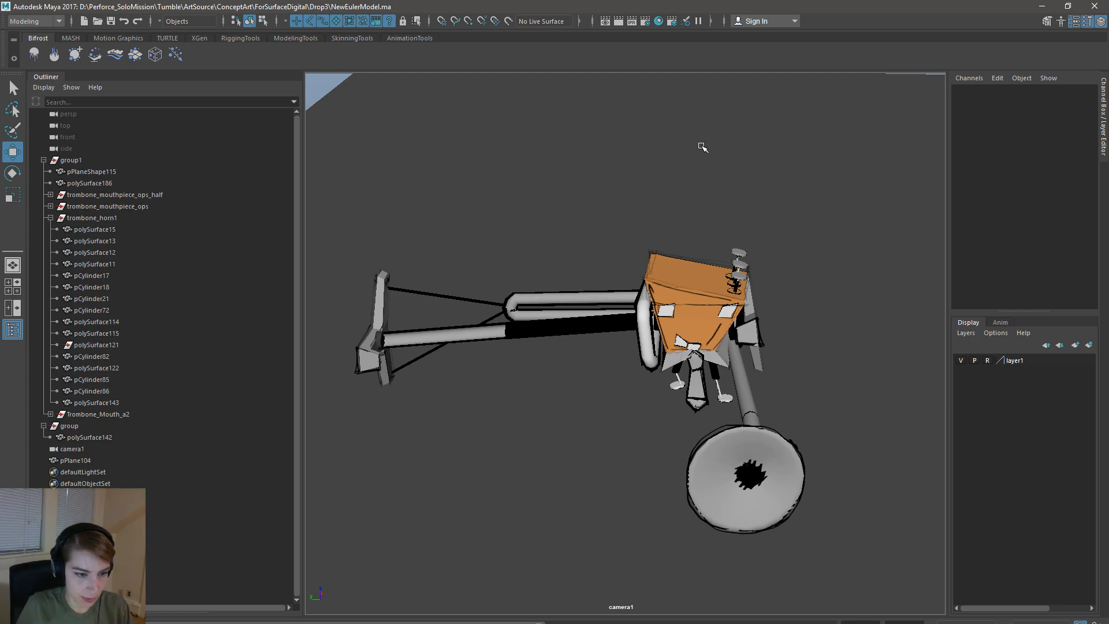
key(ctrl+n)
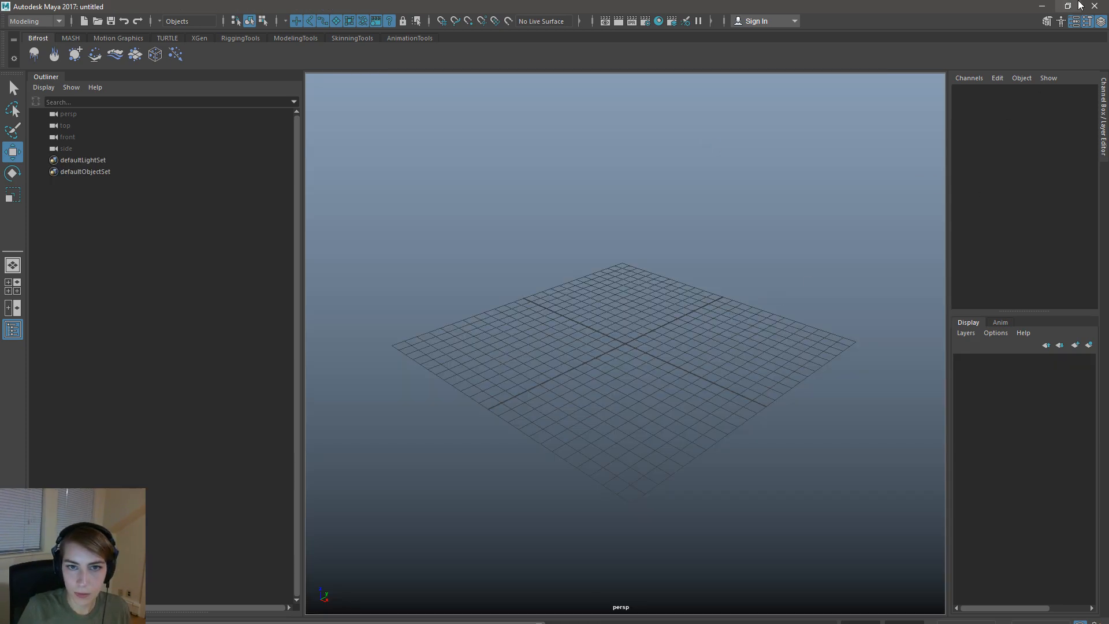
click(1045, 7)
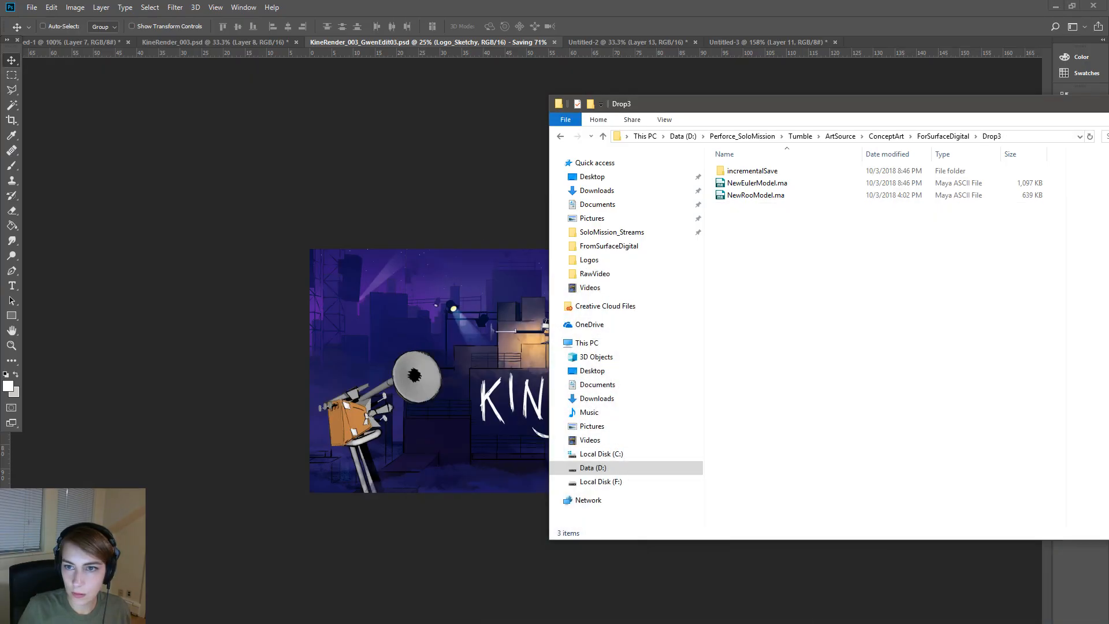
- In File Explorer, copy KineRender_003_GwenEdit03.psd from the FromSurfaceDigital folder into ForSurfaceDigital's Drop3 folder
click(884, 137)
click(846, 494)
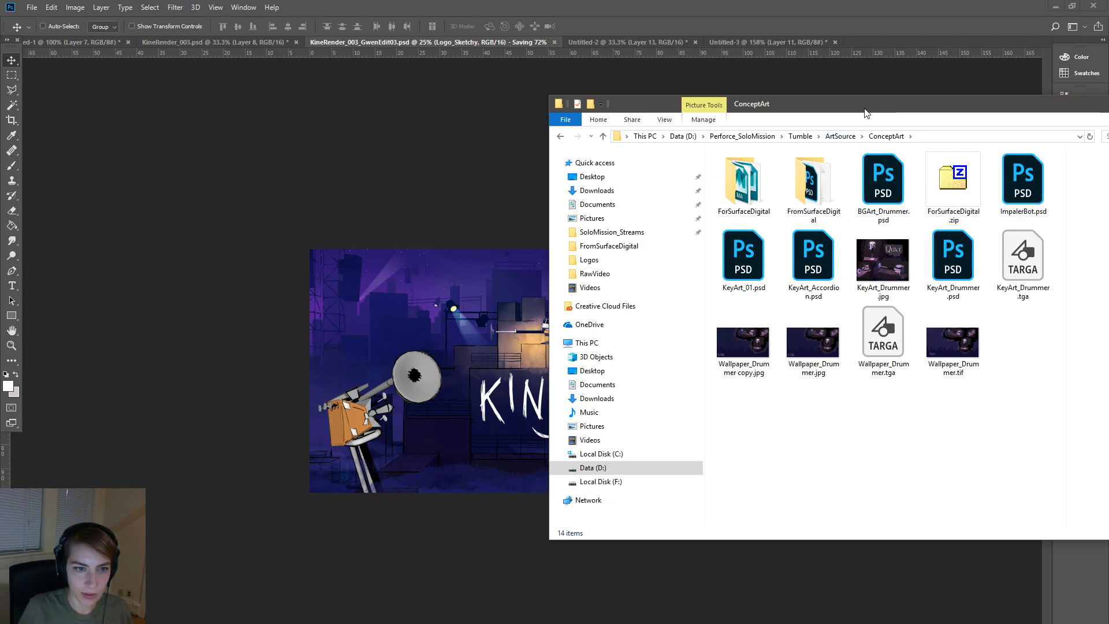
double_click(816, 190)
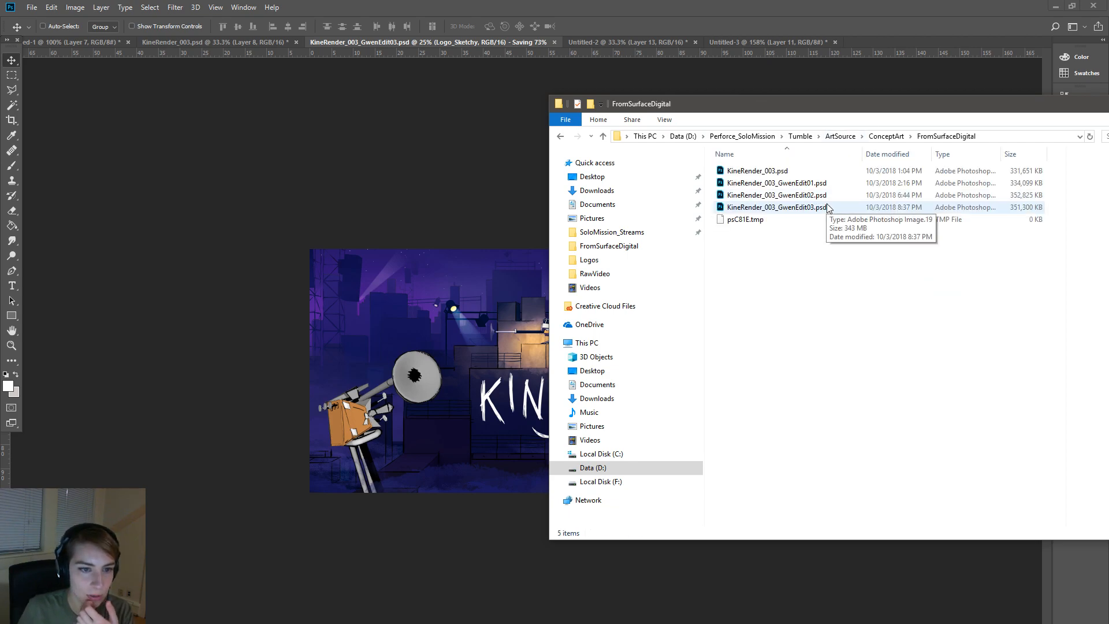
click(908, 211)
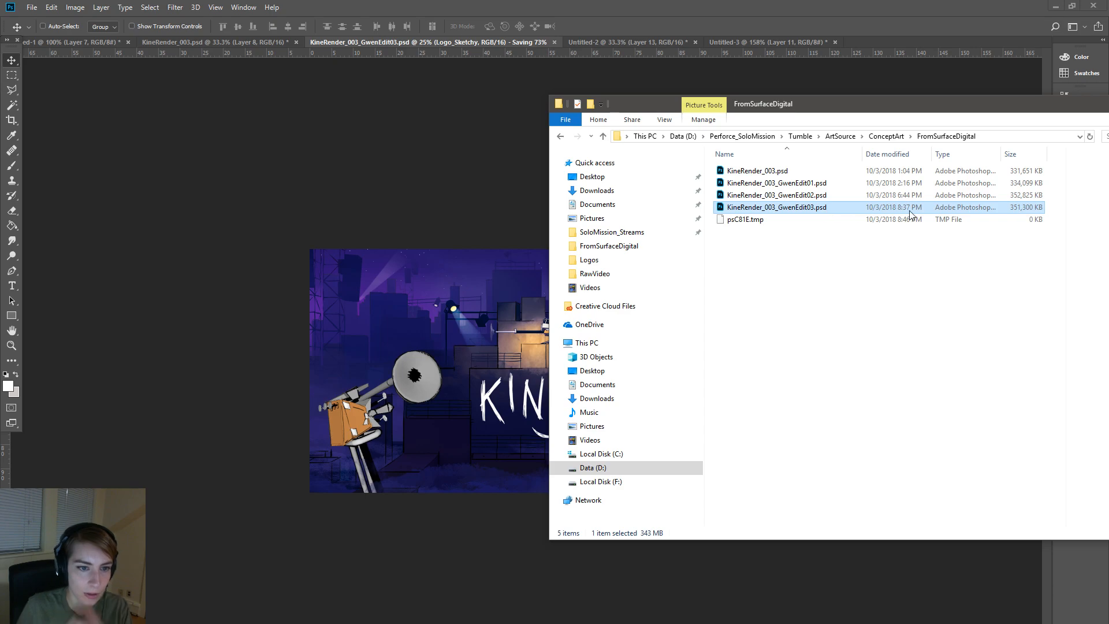
click(886, 137)
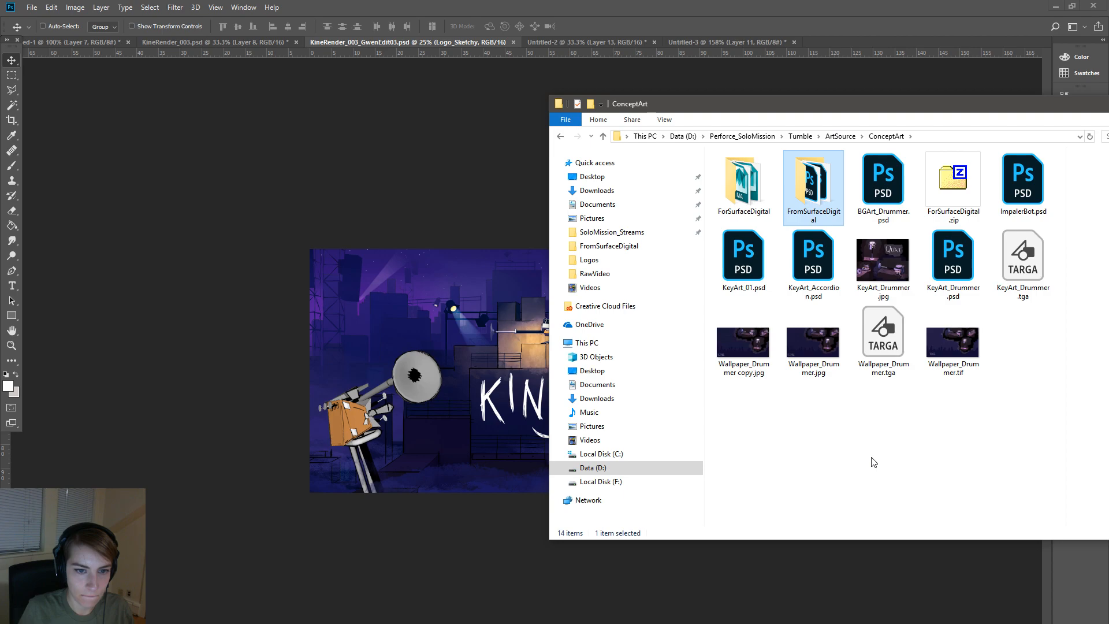
double_click(743, 182)
double_click(777, 195)
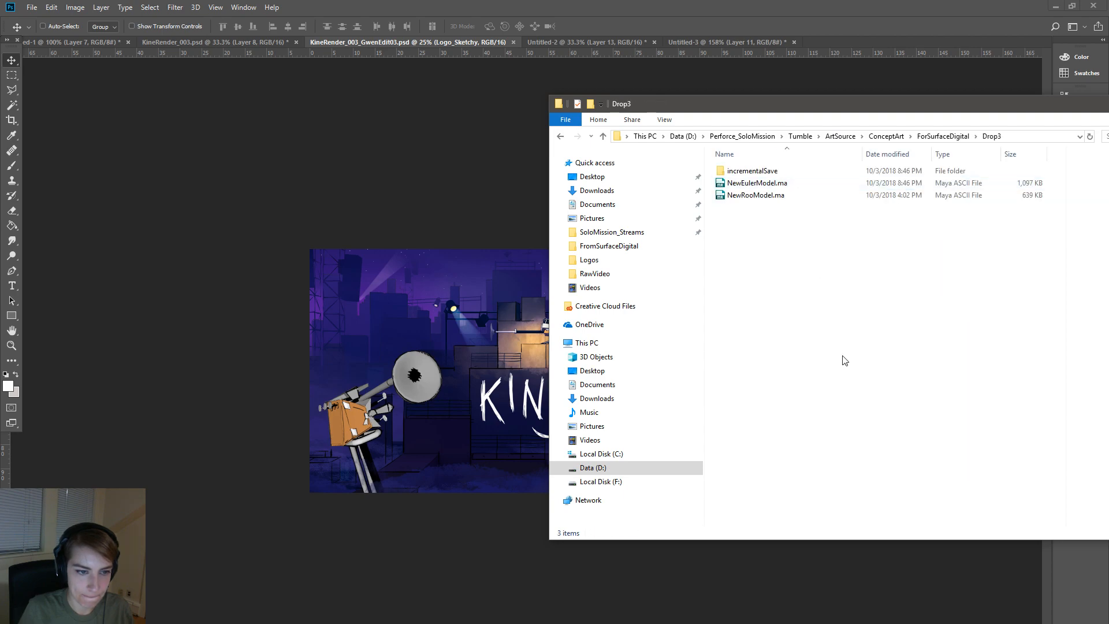
key(ctrl+v)
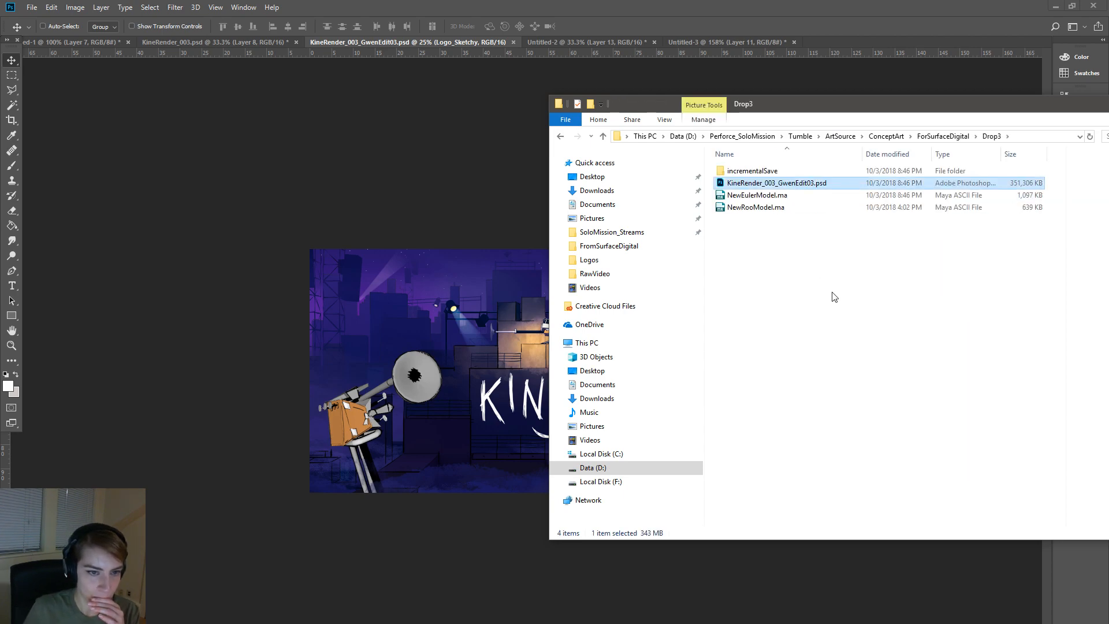
- Compress the PSD and the two Maya model files in Drop3 into ForSurfaceDigital.zip with 7-Zip, and return to Photoshop
drag(834, 265, 766, 185)
right_click(766, 185)
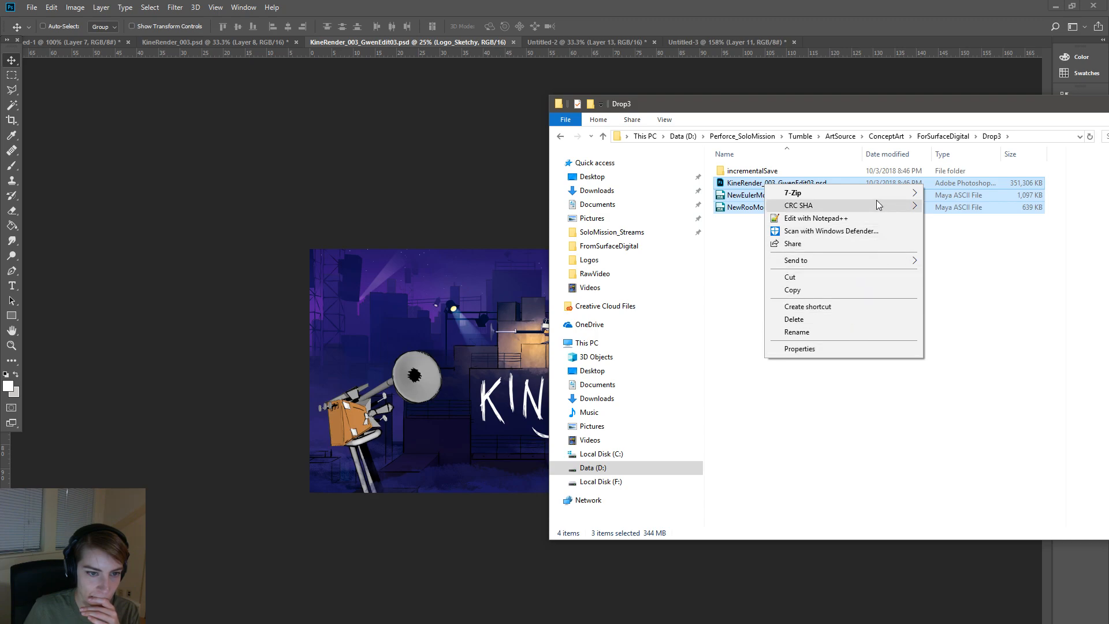
mouse_move(897, 193)
click(987, 247)
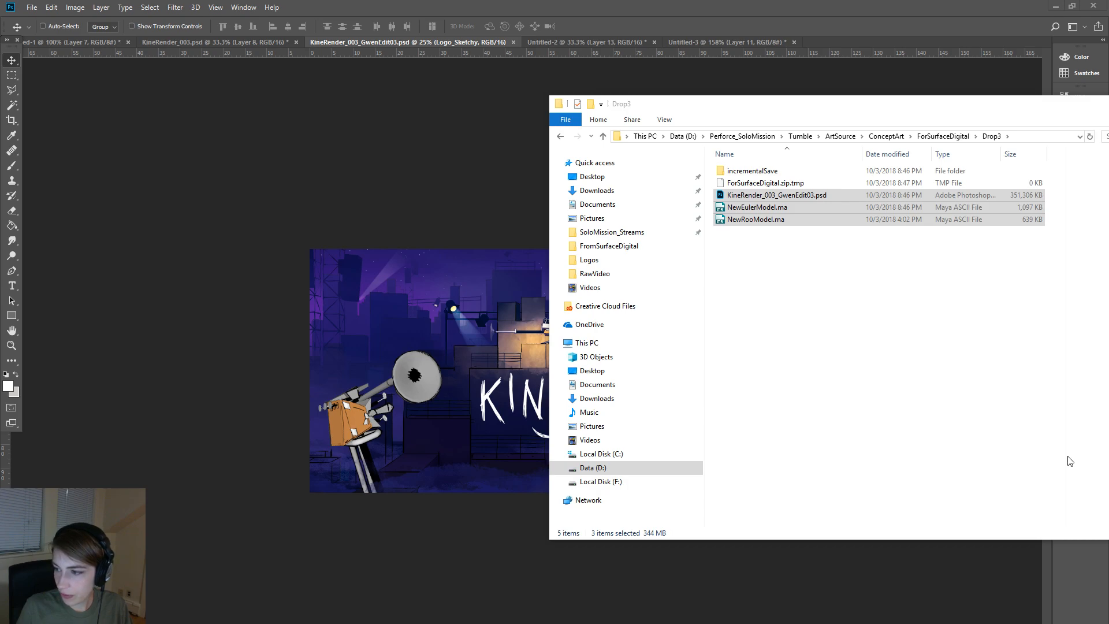
click(633, 15)
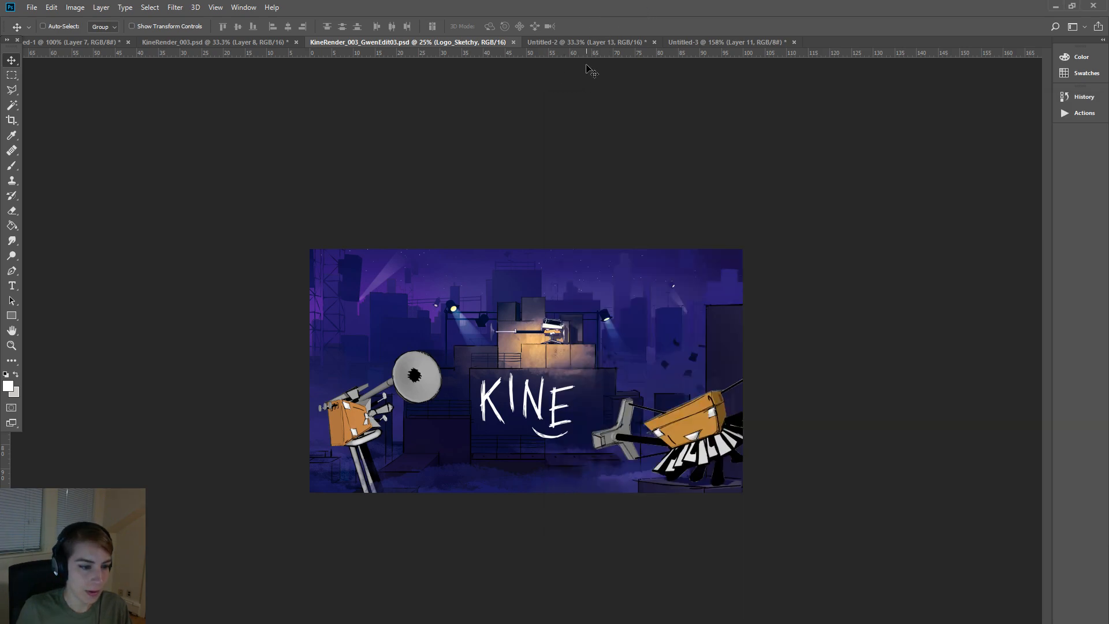
- Compare the composition in KineRender_003.psd, Untitled-2 and KineRender_003_GwenEdit03.psd, ending on the GwenEdit03 document
click(246, 45)
key(ctrl+minus)
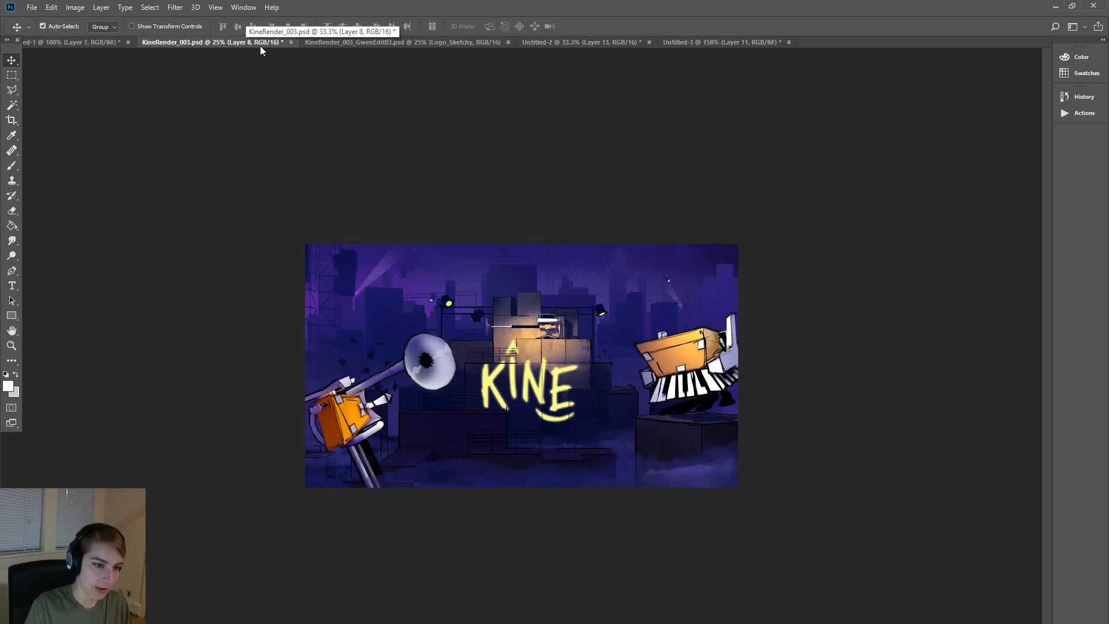
click(565, 42)
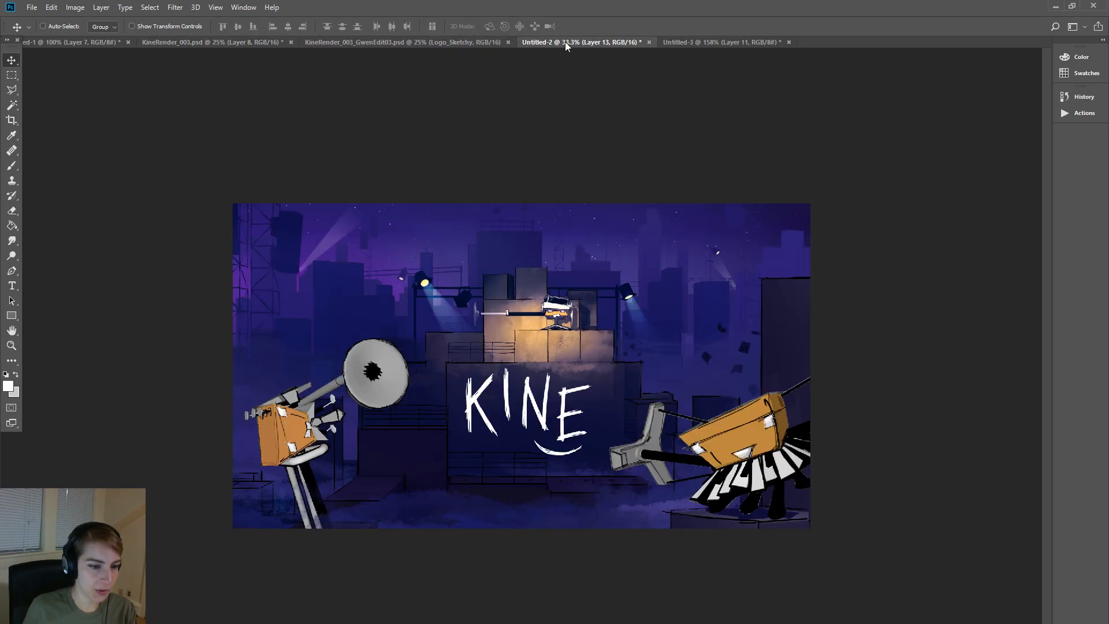
click(453, 42)
click(250, 40)
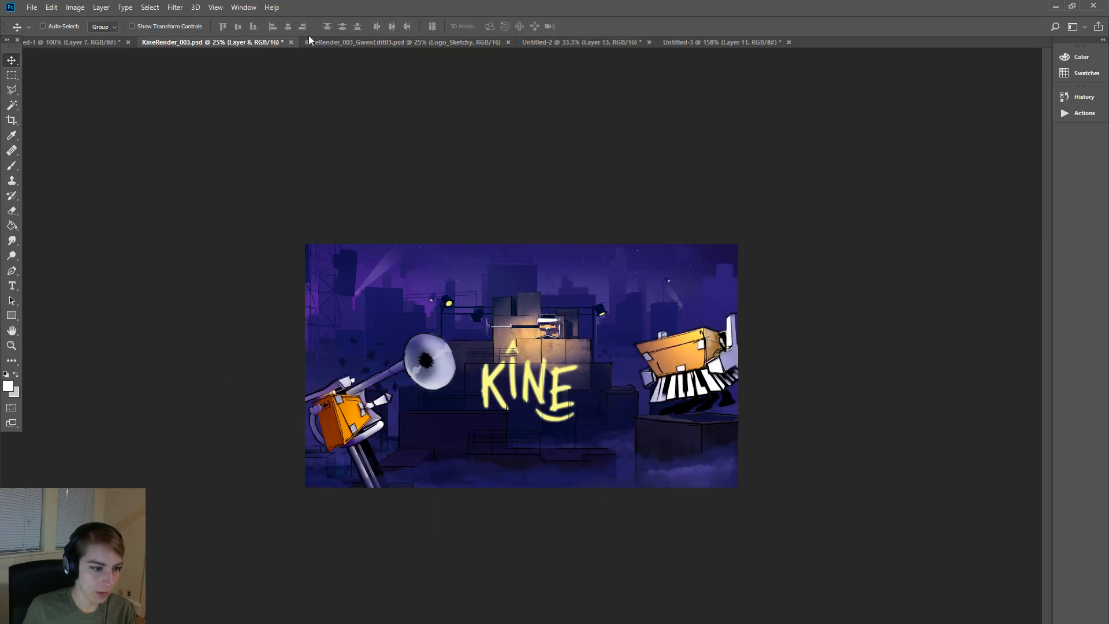
click(582, 43)
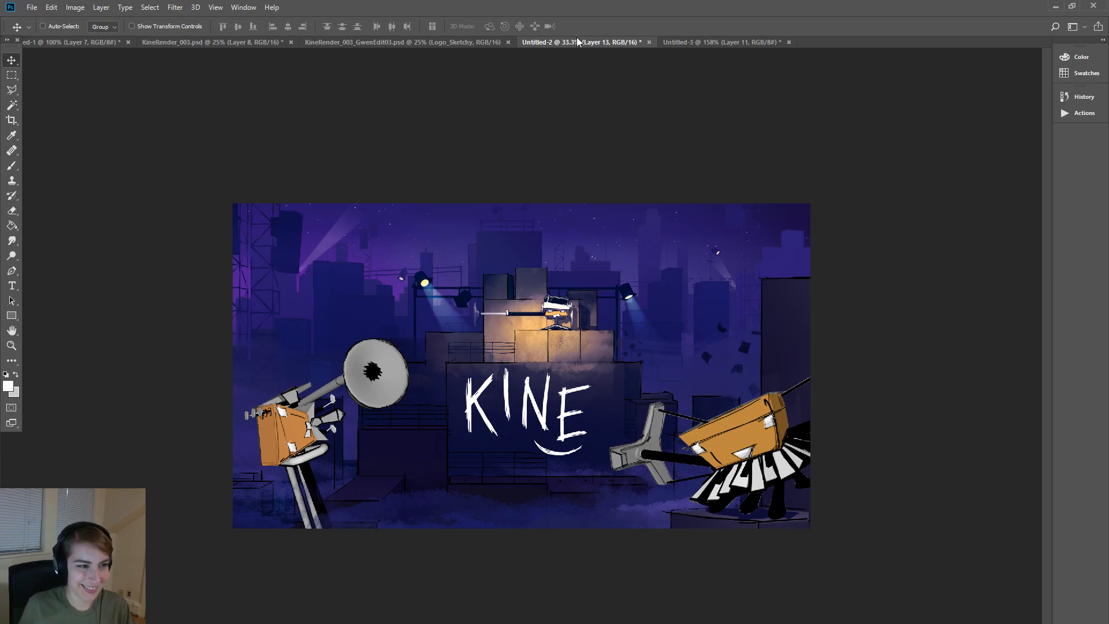
click(405, 41)
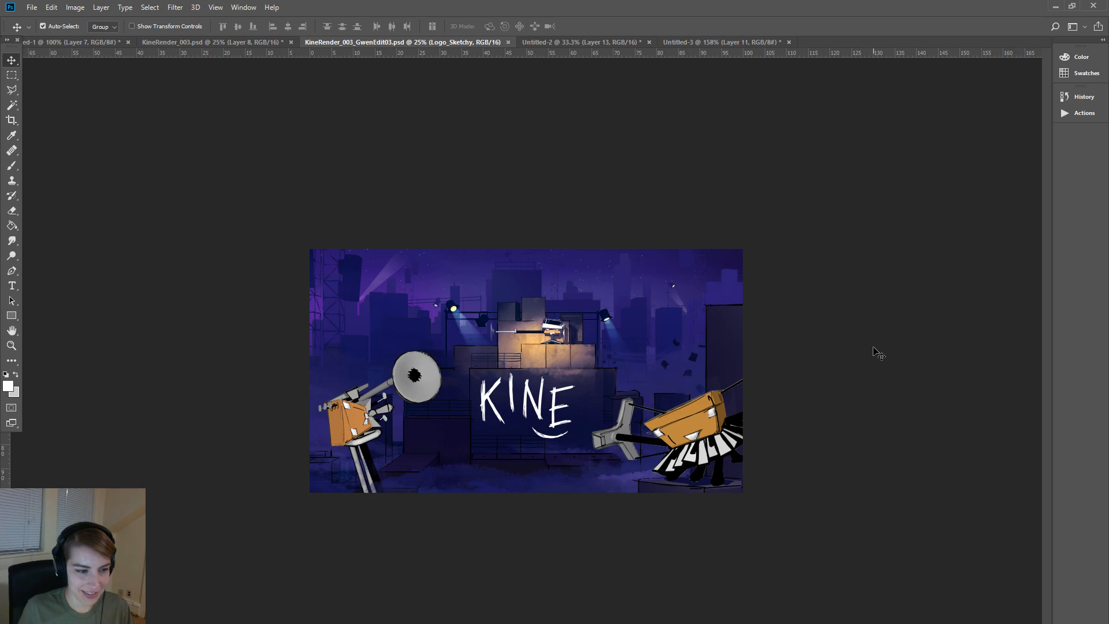
- Try raising the characters, KINE lettering and background artwork together in large increments, and undo the move
key(ctrl)
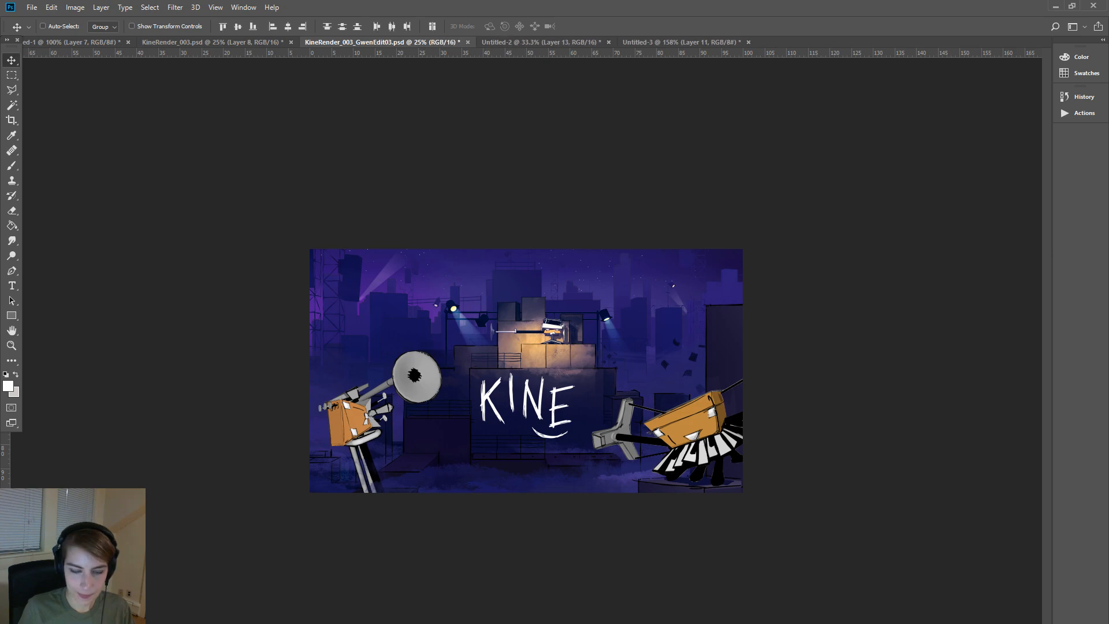
drag(672, 435, 695, 444)
key(Up)
key(shift+Up)
key(shift+Up)
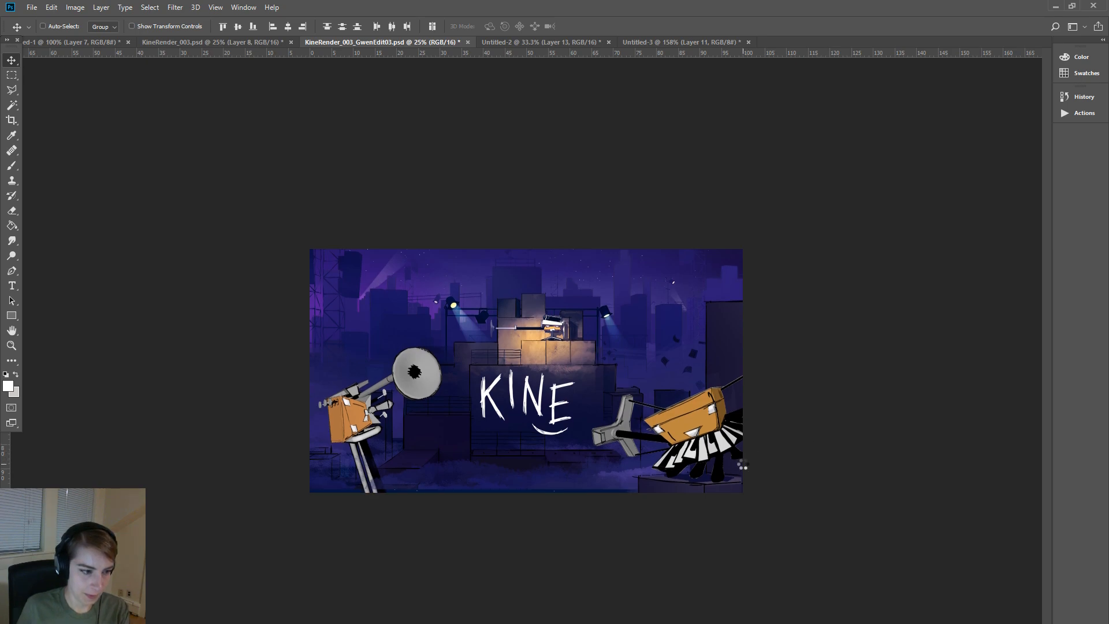
key(shift+Up)
key(shift+Up)
key(shift+Up)
key(shift+Up)
key(shift+Up)
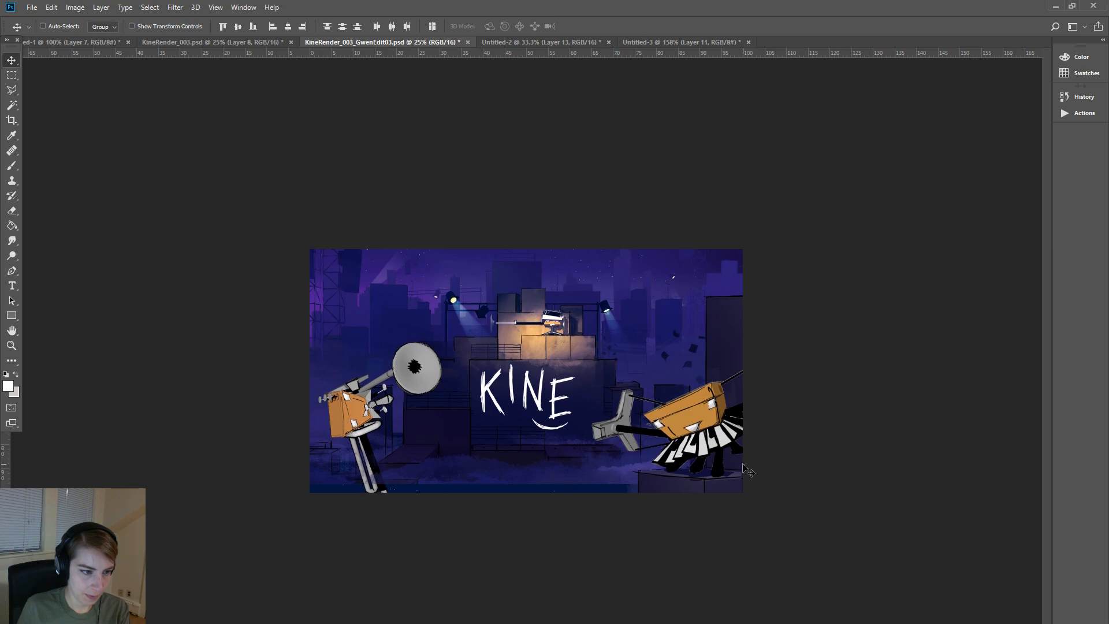
key(shift+Up)
key(shift+Up)
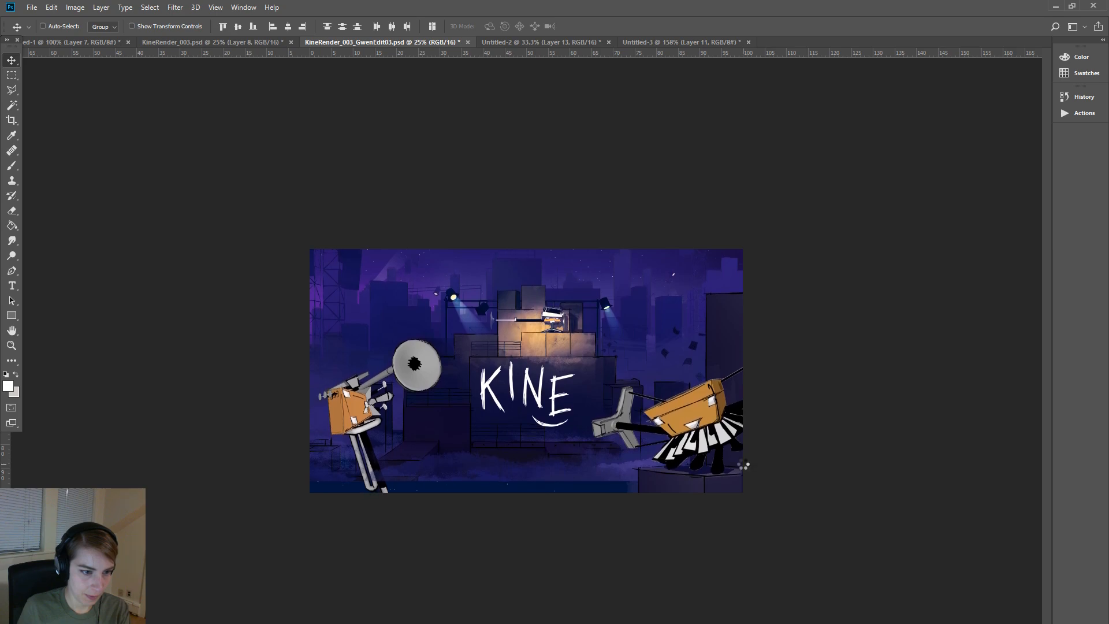
key(shift+Up)
key(shift+Up)
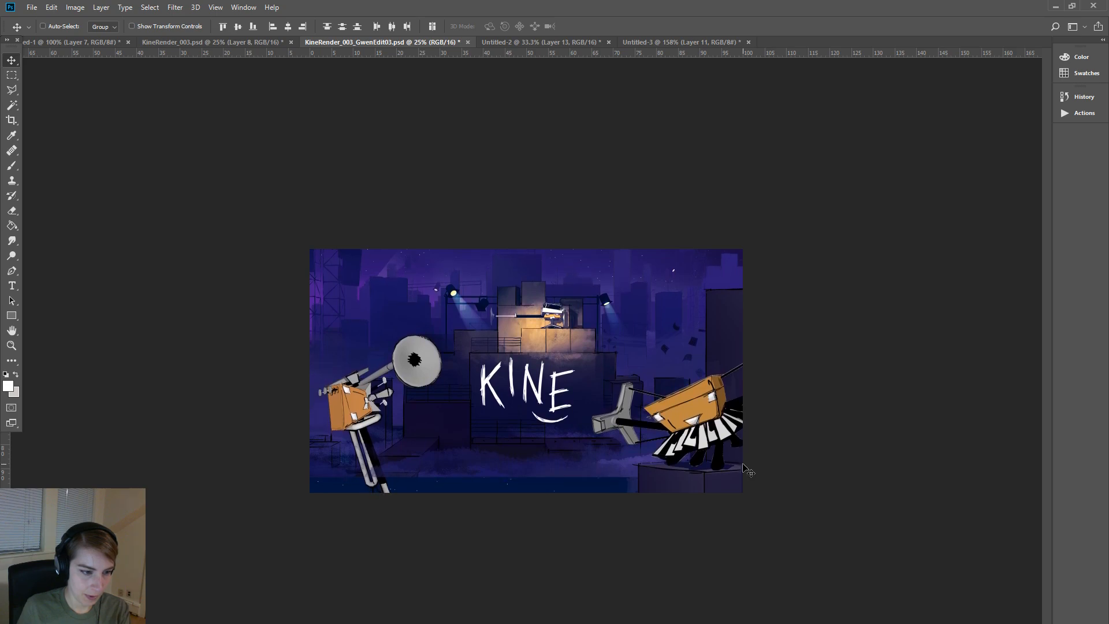
key(shift+Up)
key(ctrl)
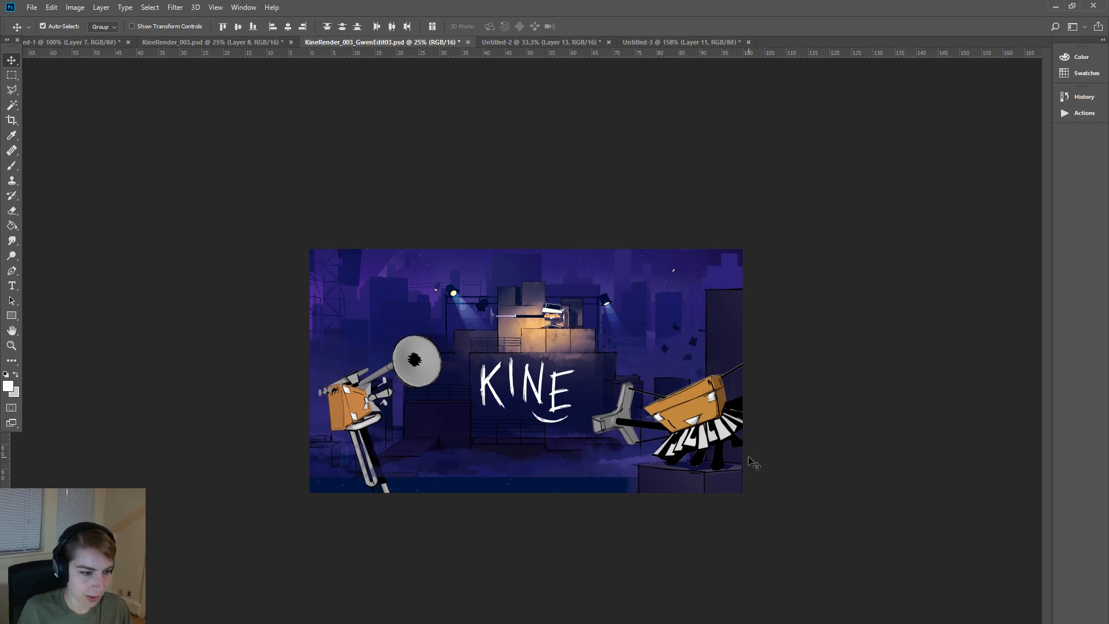
key(ctrl+z)
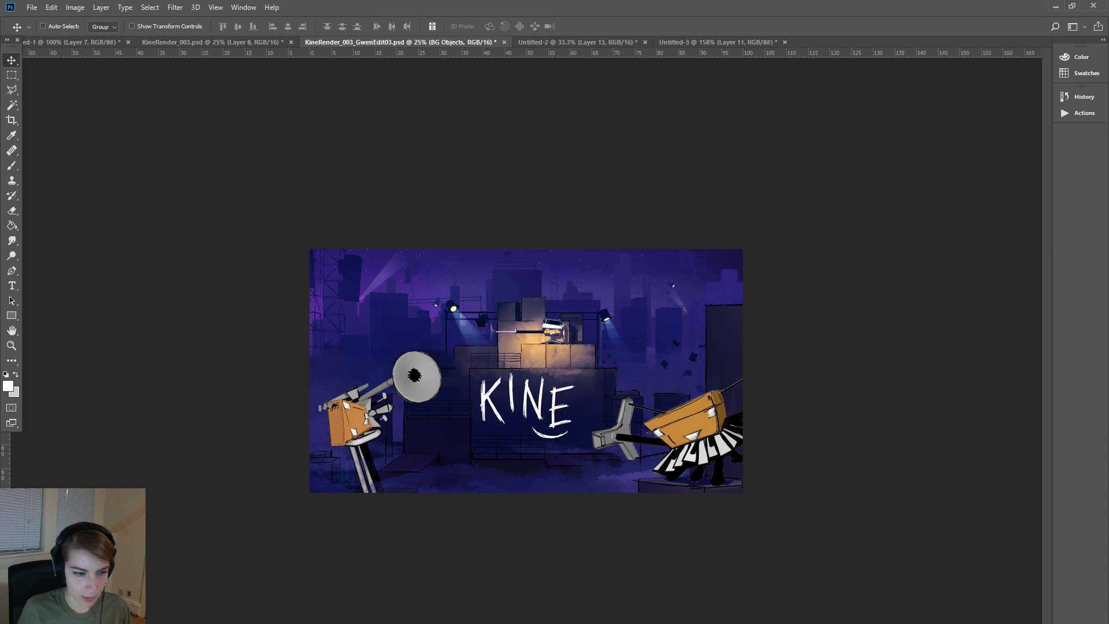
- Reselect the scene's artwork layers, try small vertical offsets for them, and undo back to the original placement
right_click(513, 488)
click(565, 514)
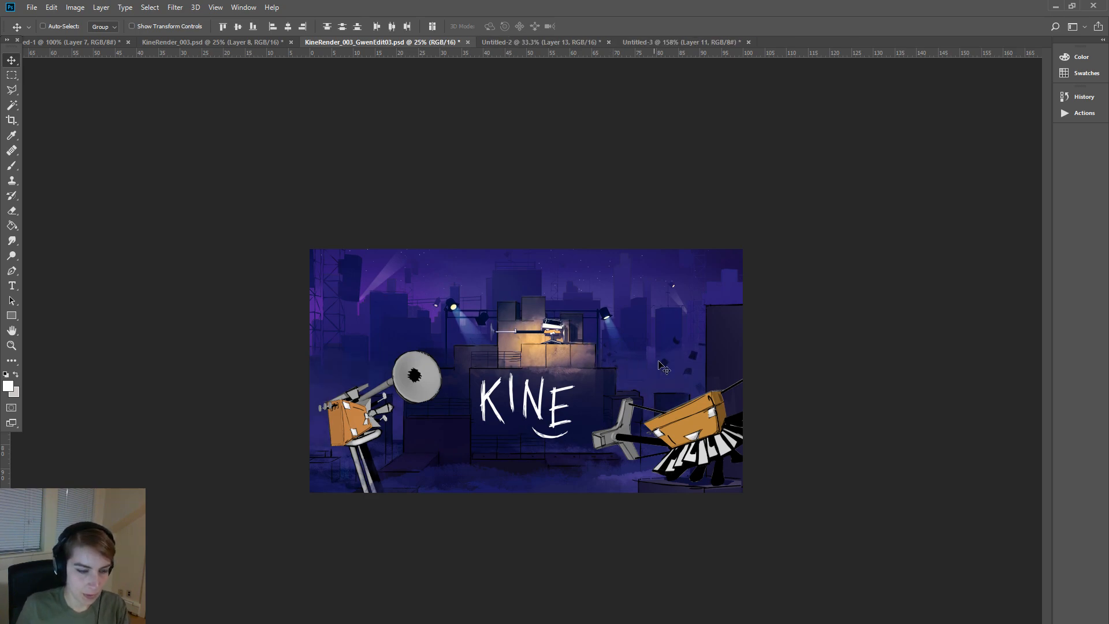
key(shift+Down)
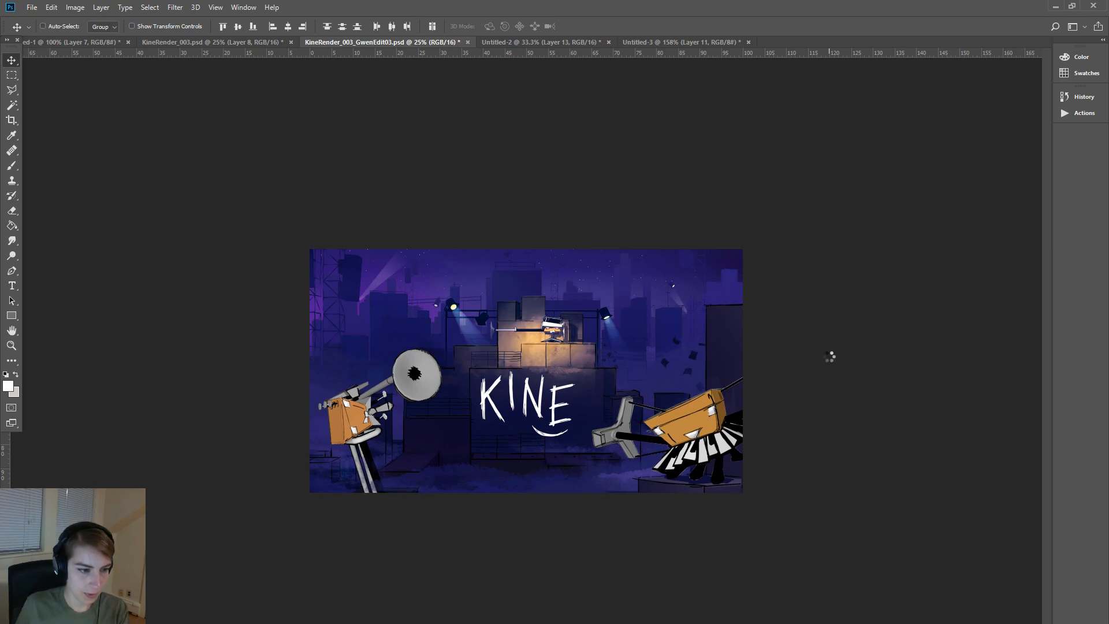
key(ctrl+z)
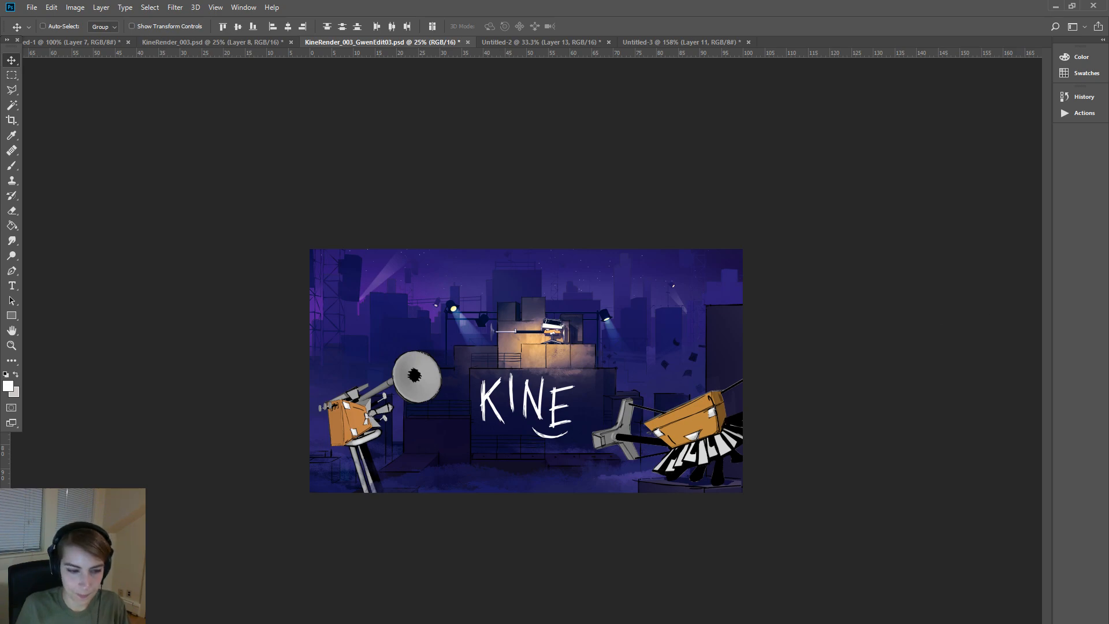
key(ctrl+z)
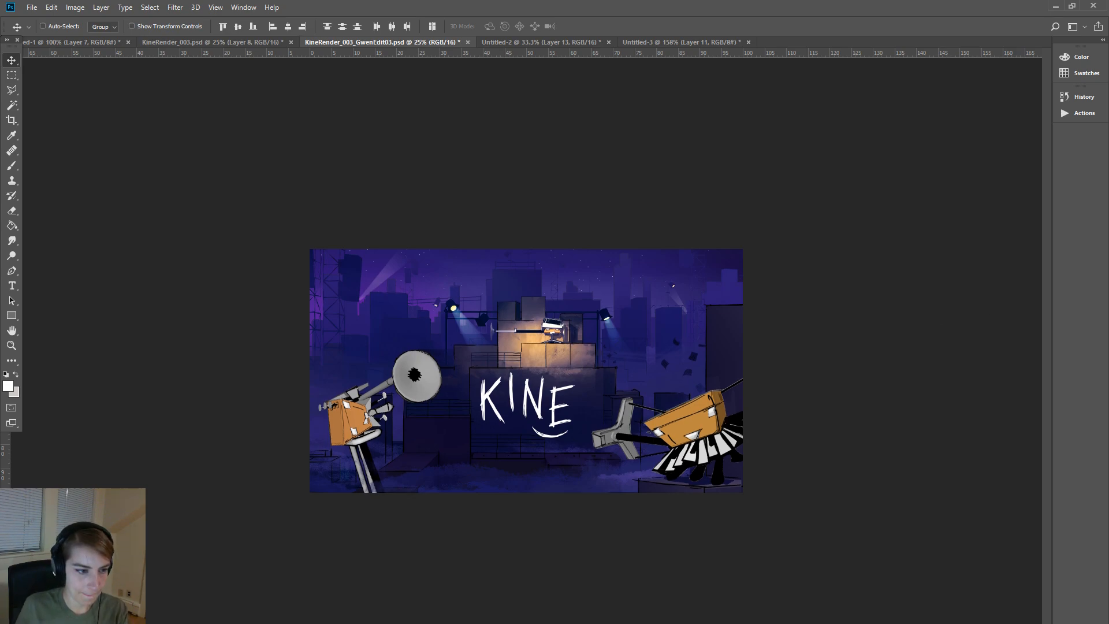
key(ctrl+z)
key(ctrl+z)
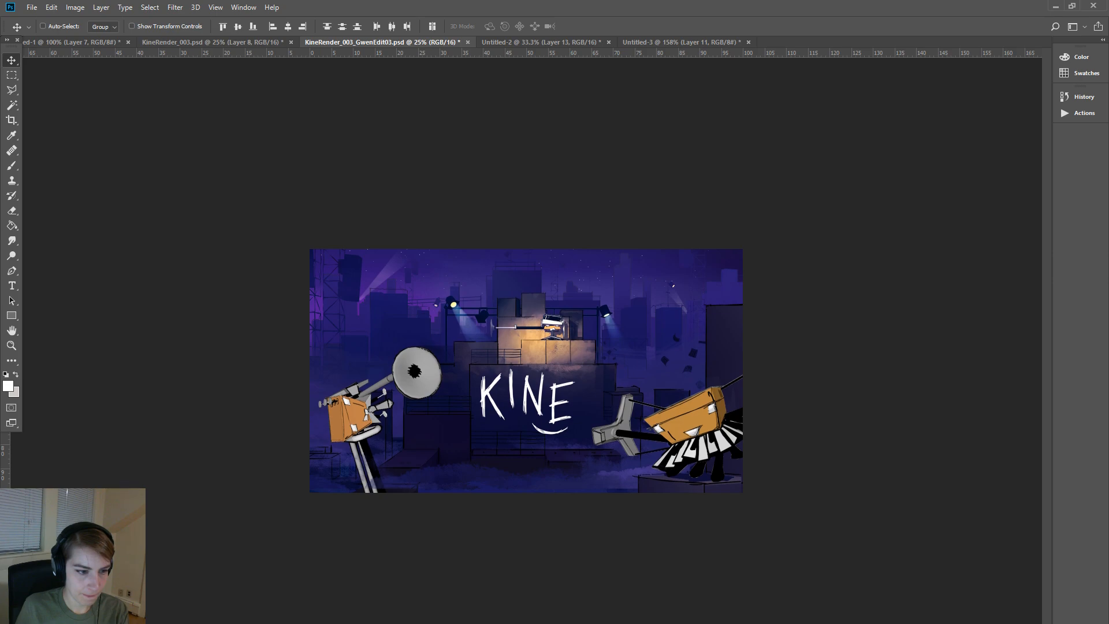
key(ctrl+z)
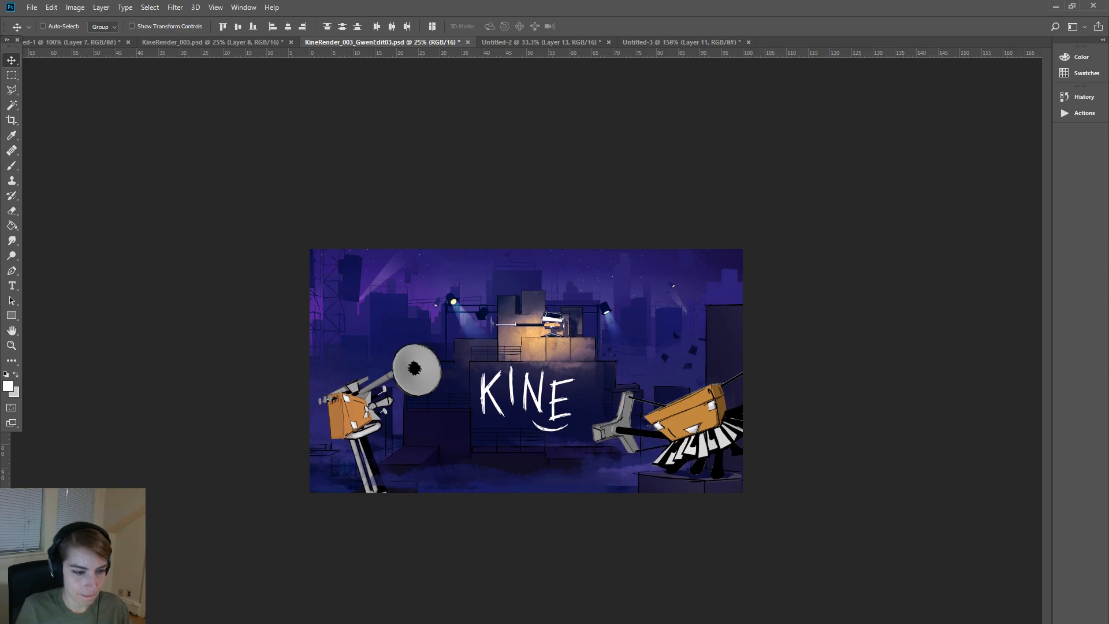
key(ctrl+z)
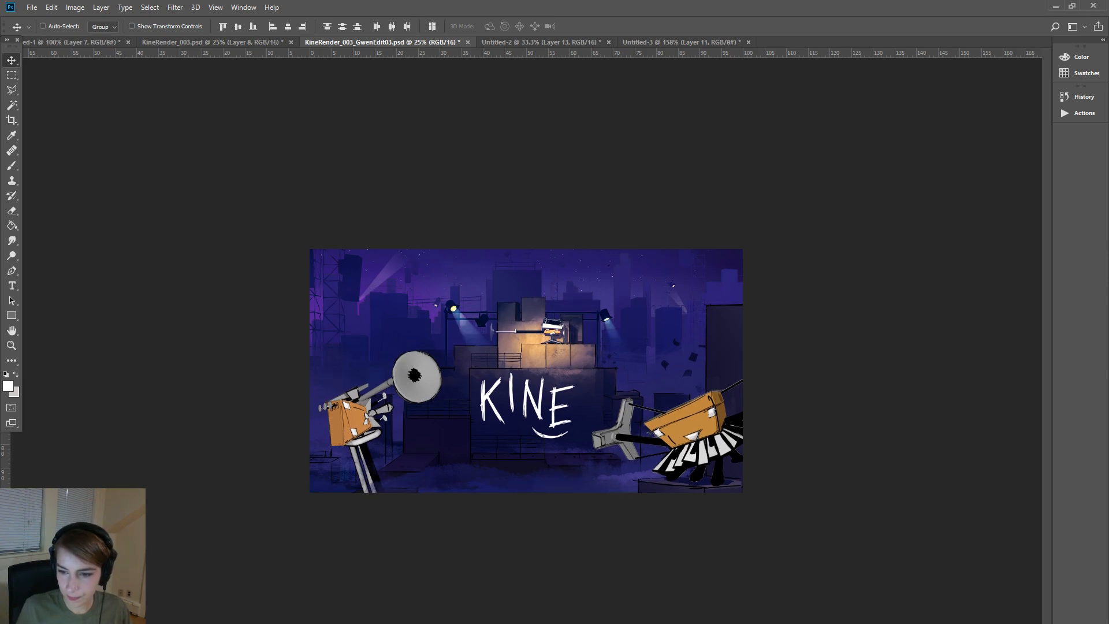
- Raise the characters, lettering and background artwork together, and shift the Fog layer left and down along the canvas's lower edge
key(ctrl)
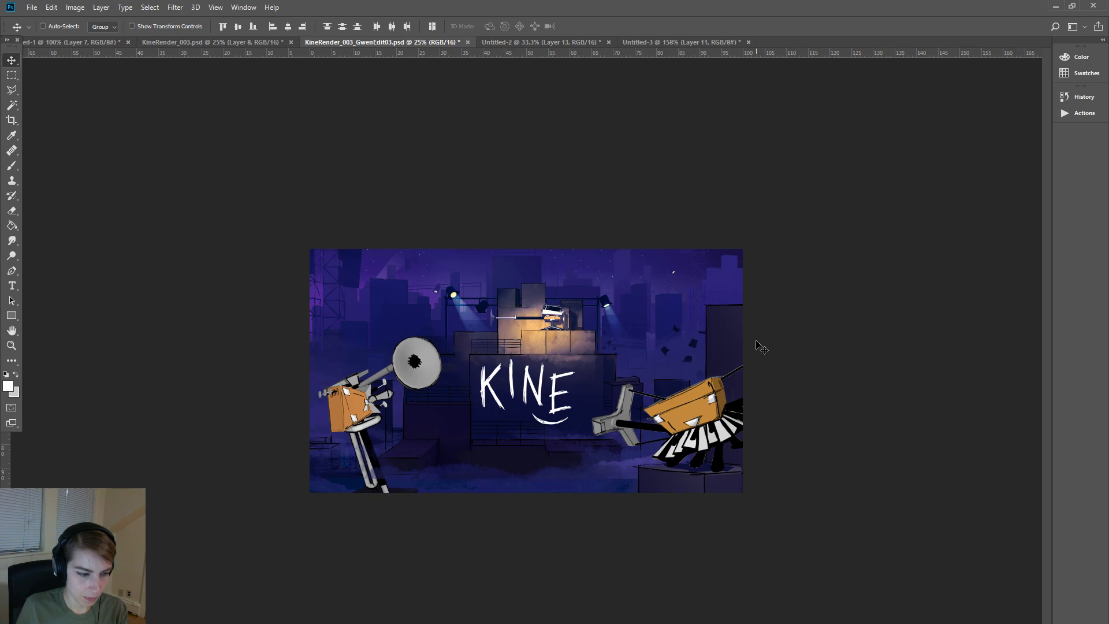
right_click(624, 467)
click(657, 515)
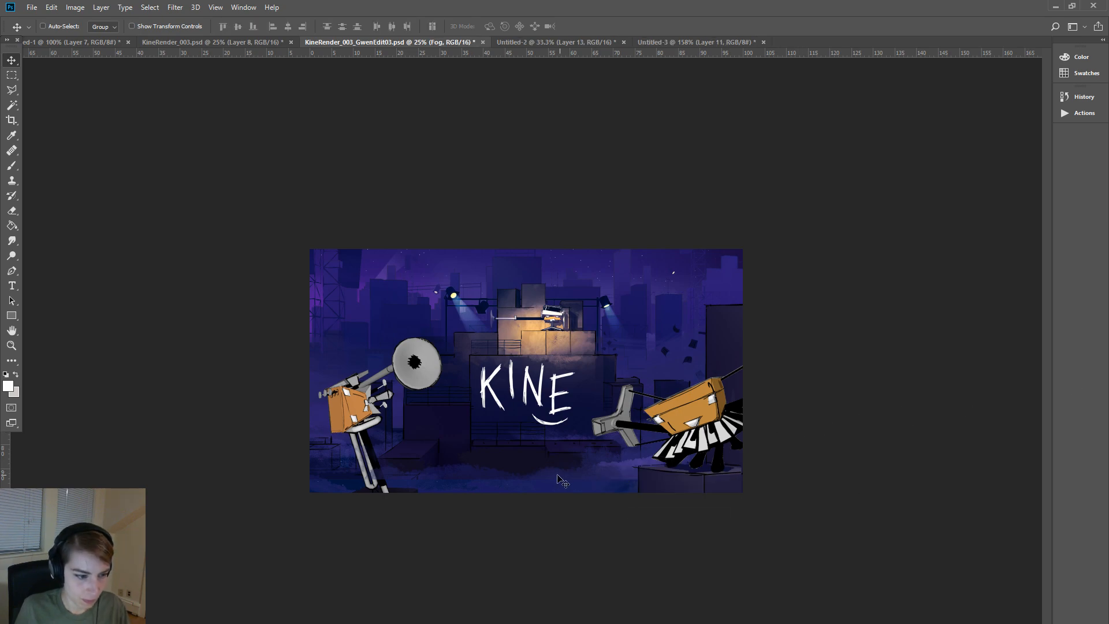
drag(614, 478, 545, 498)
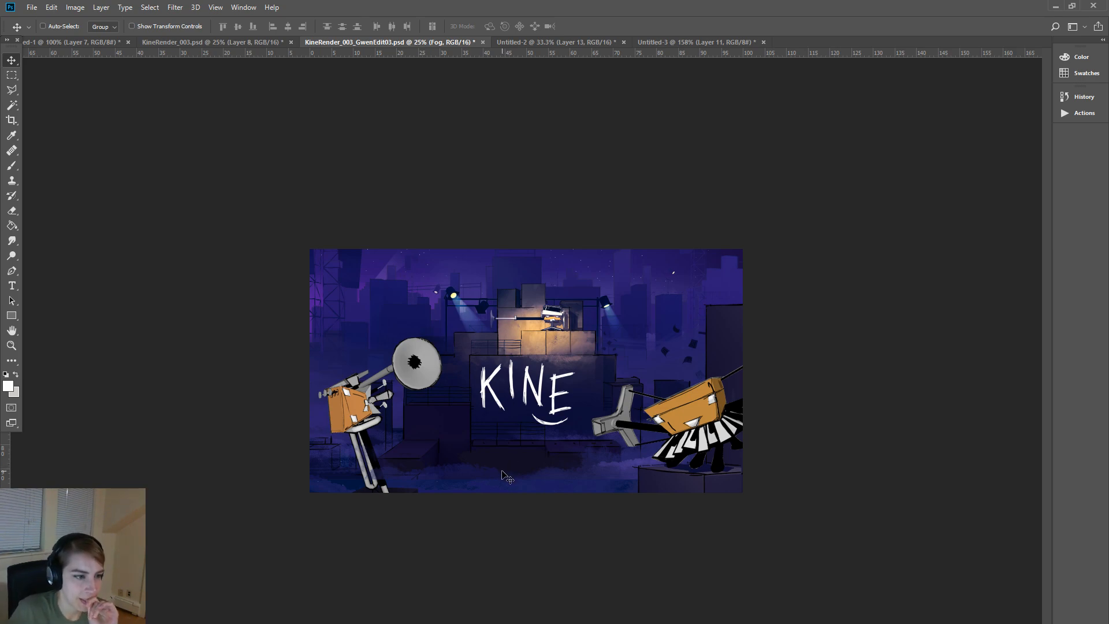
- Select the Roo_Gwen group, compare its raised and lowered placement, and move it slightly down and left
right_click(707, 406)
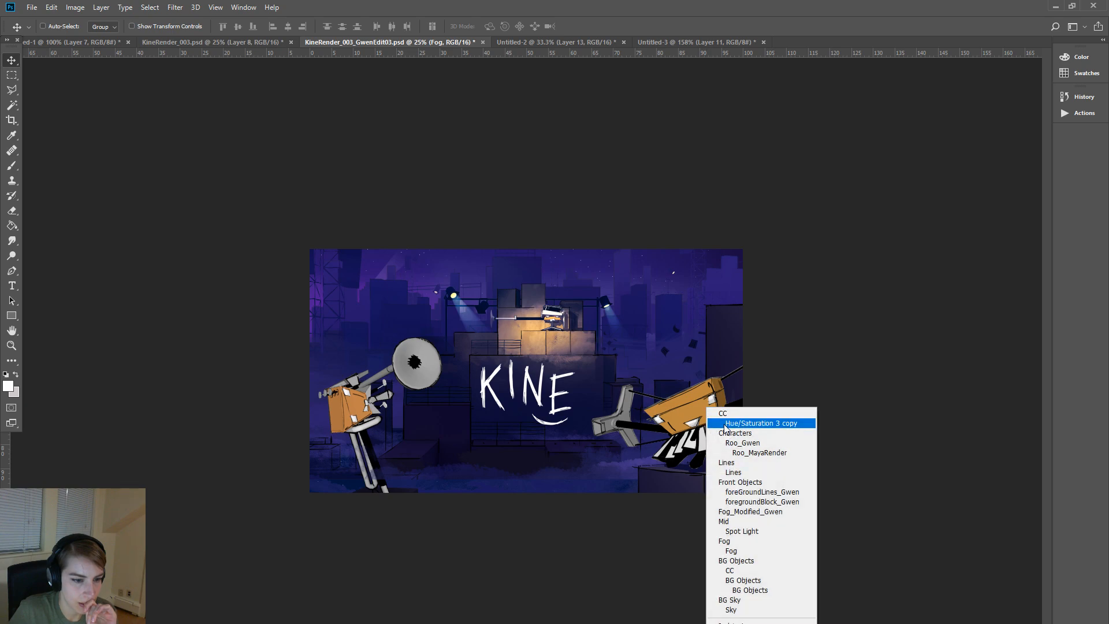
click(742, 440)
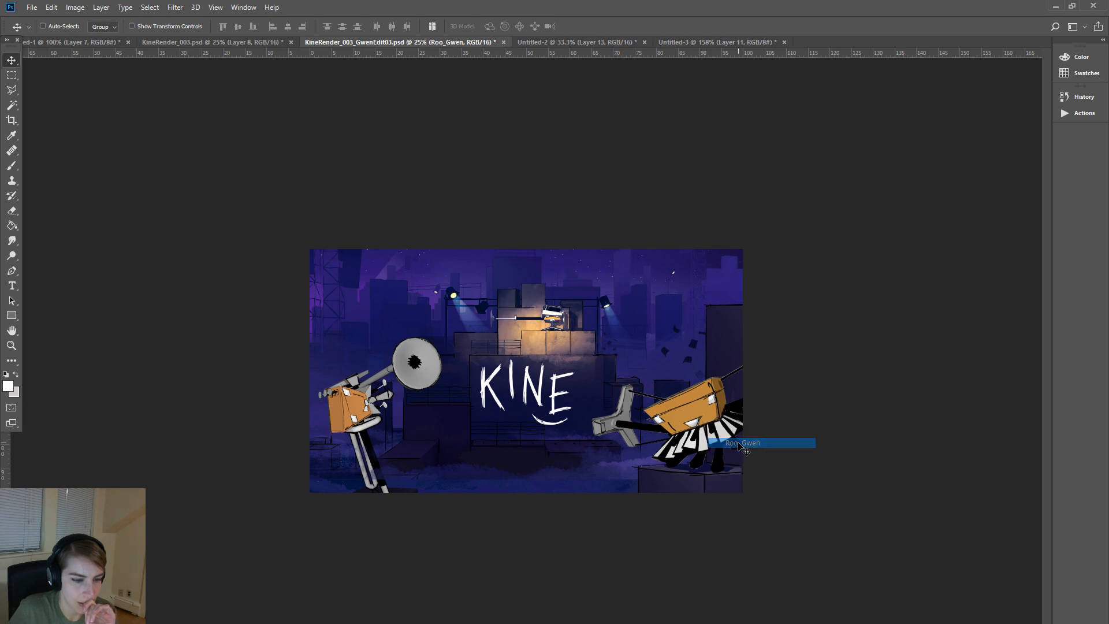
right_click(726, 477)
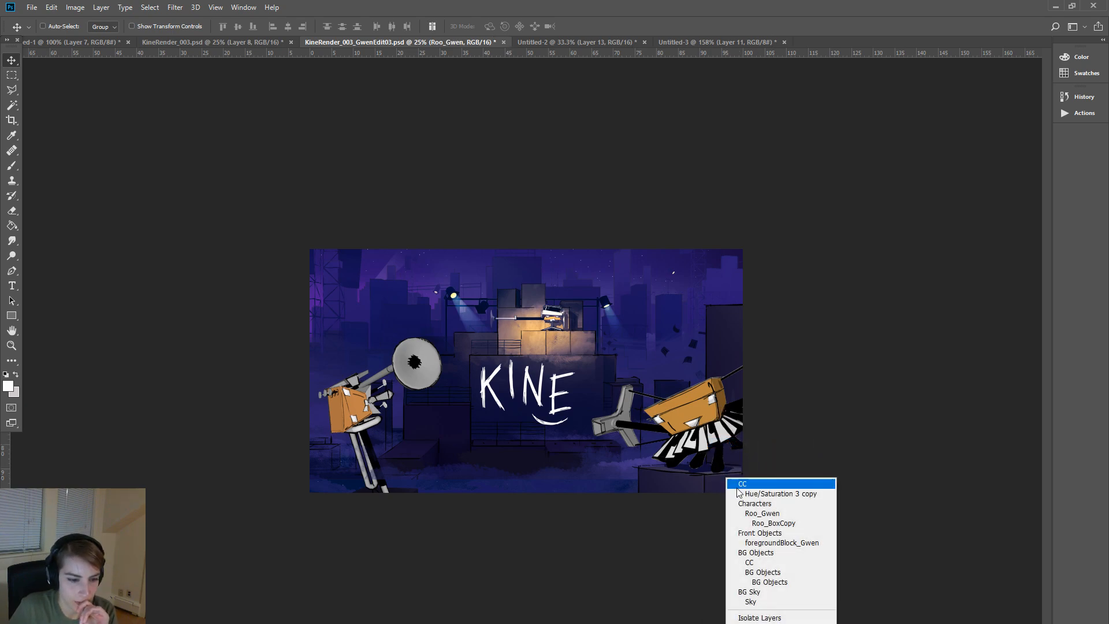
click(777, 533)
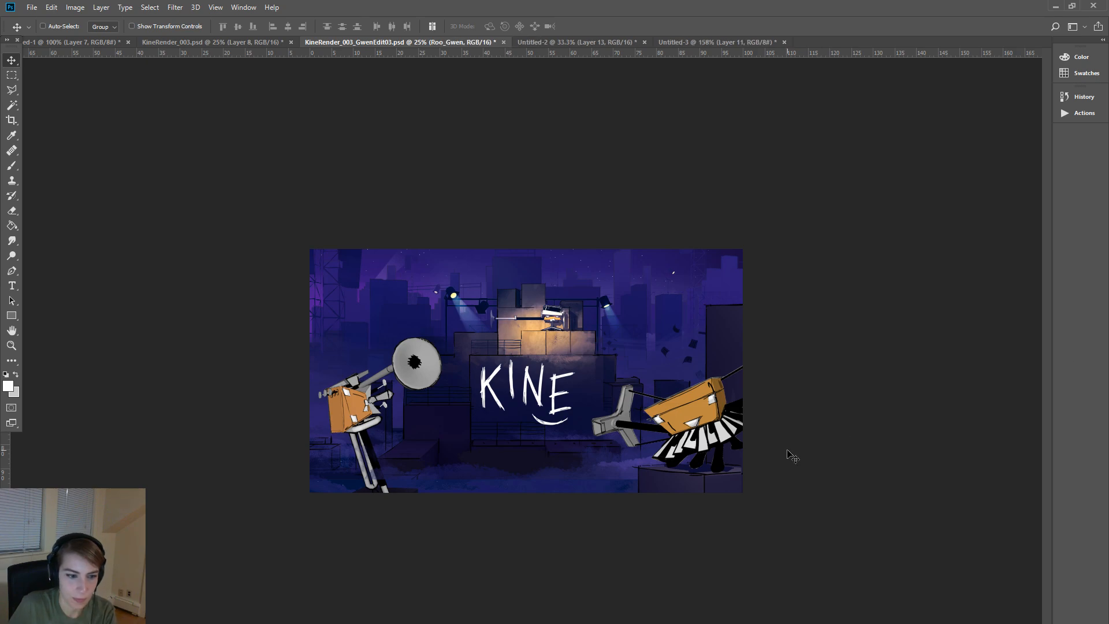
key(ctrl+z)
key(ctrl+z)
key(ctrl+z)
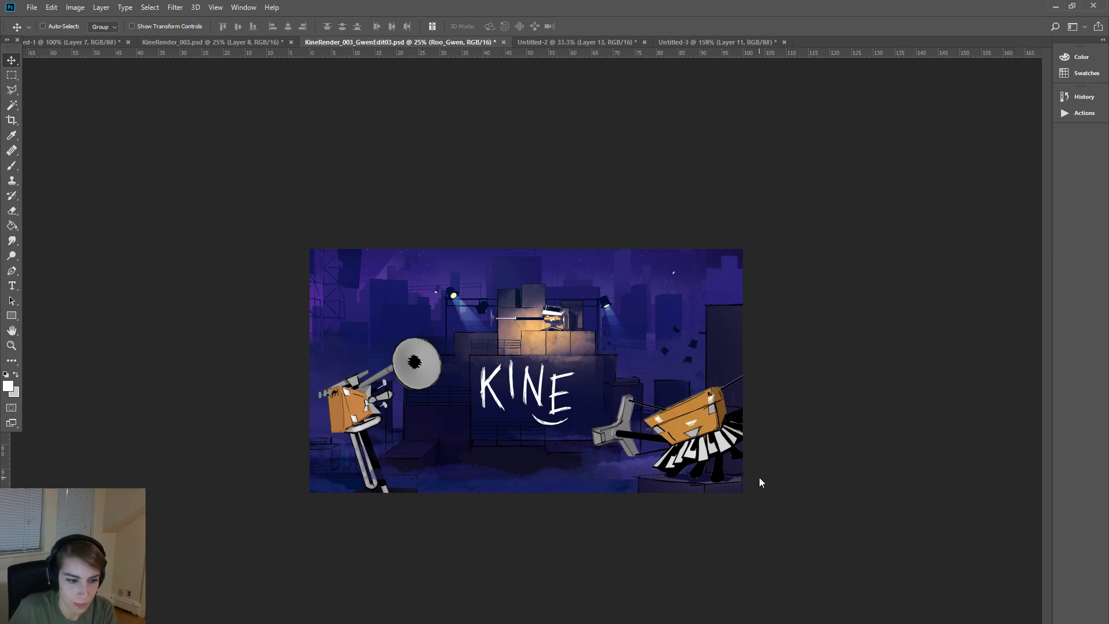
key(ctrl+z)
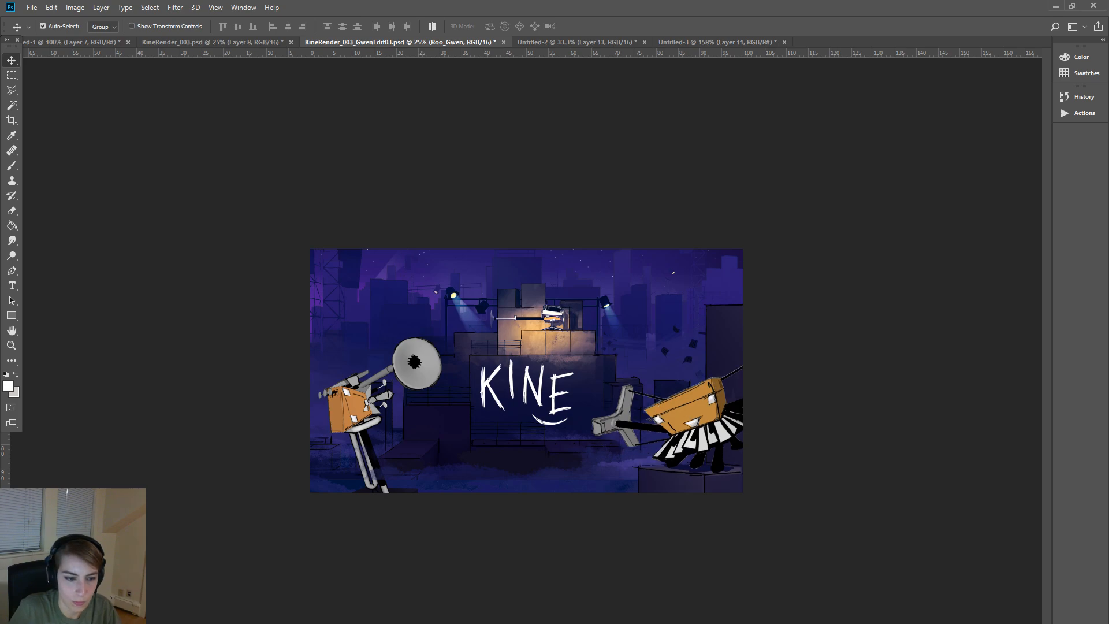
key(ctrl+alt+z)
key(ctrl+alt+z)
key(ctrl+alt+z)
key(ctrl+alt+z)
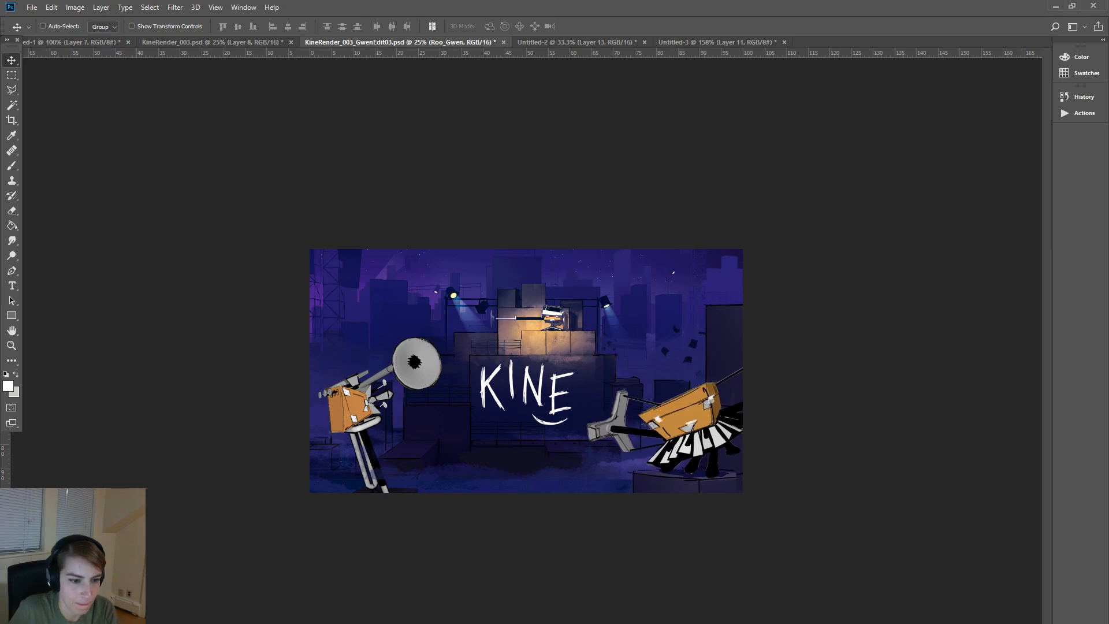
- Nudge the Roo_Gwen group slightly right and down in small increments to fine-tune its placement
key(Right)
key(Right)
key(Right)
key(Right)
key(Right)
key(Right)
key(Right)
key(Down)
key(Down)
key(Down)
key(Down)
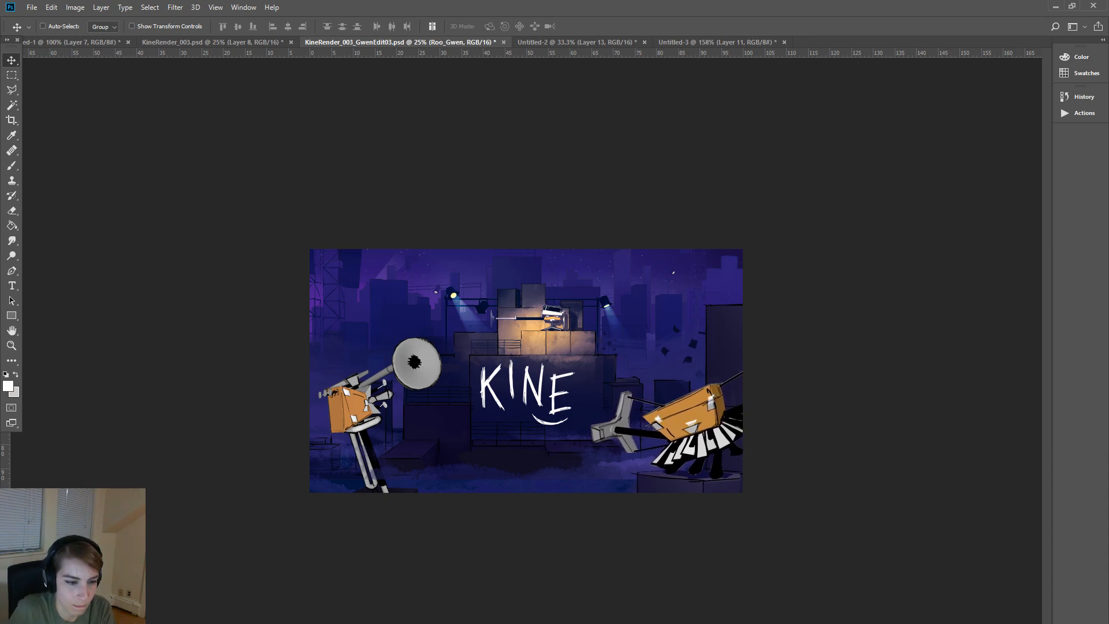
key(Down)
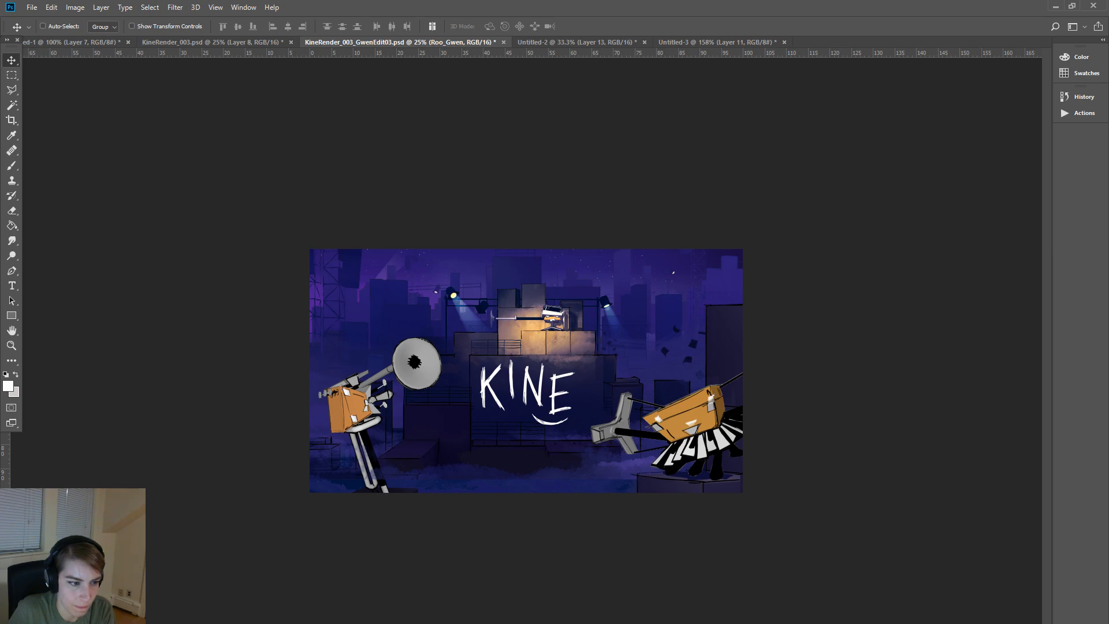
key(Down)
key(Down)
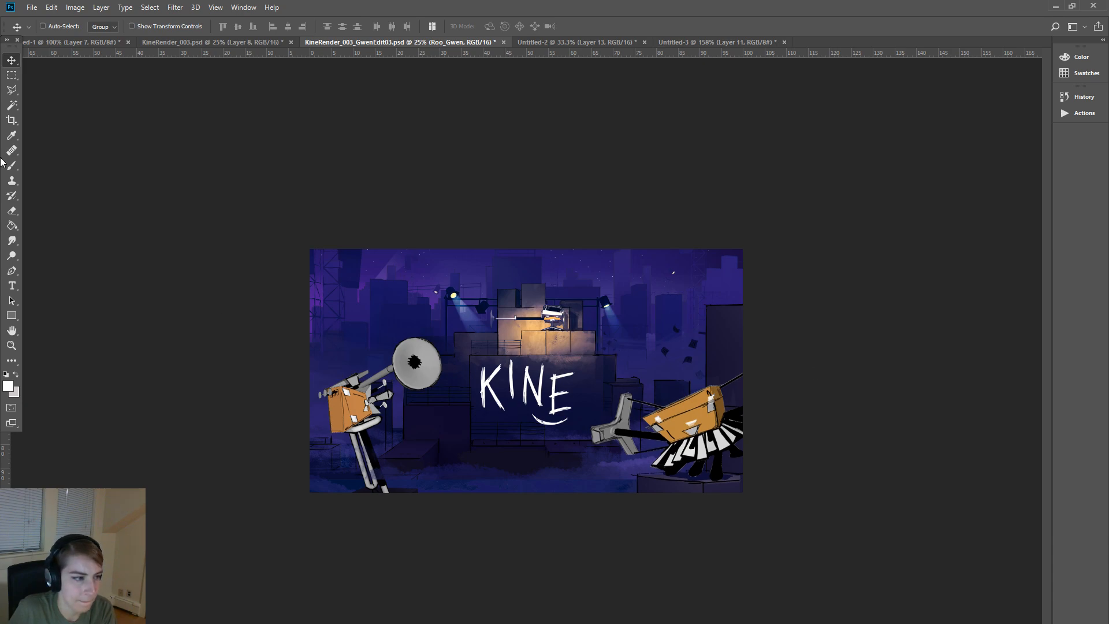
- Marquee-select the paint over Roo's box on the eyePaintExperiment layer, move it to realign with the character, and deselect
click(12, 75)
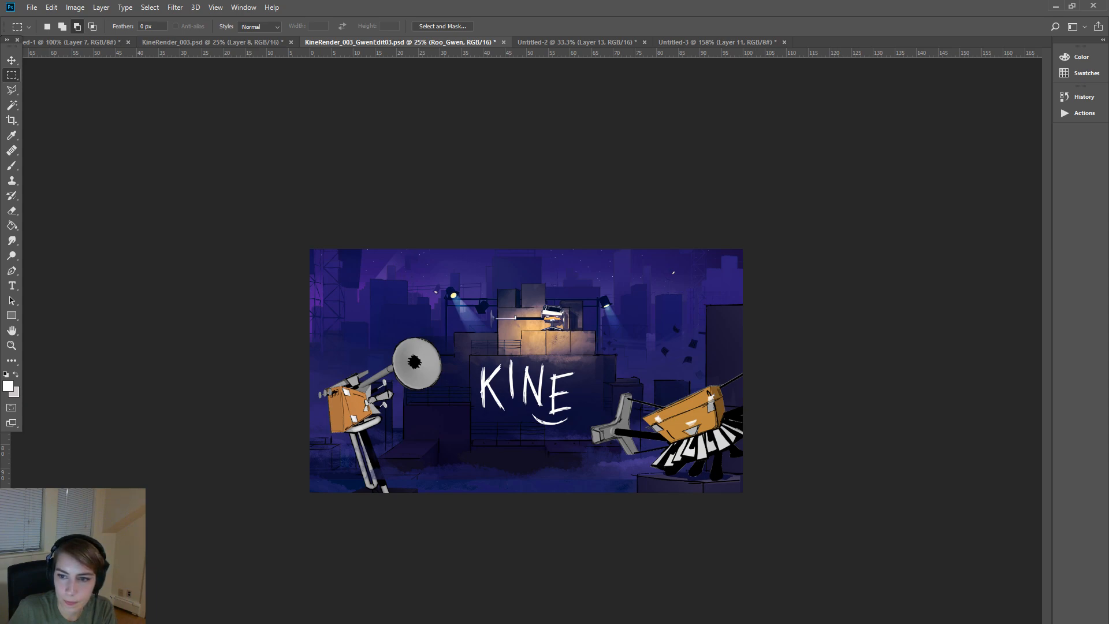
drag(624, 375, 737, 444)
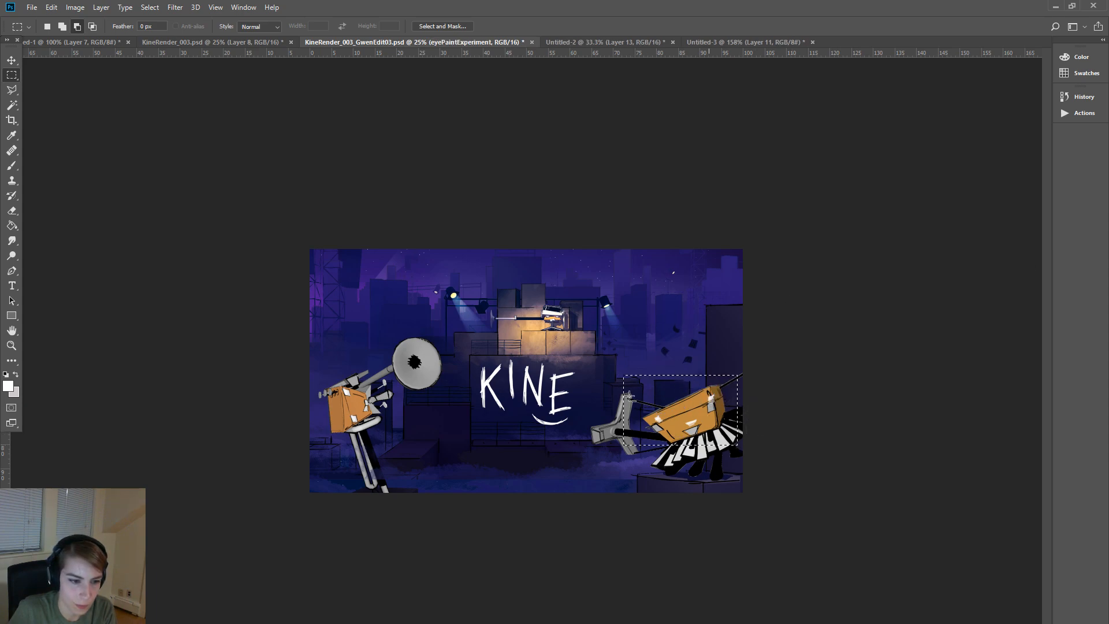
key(v)
key(ctrl+d)
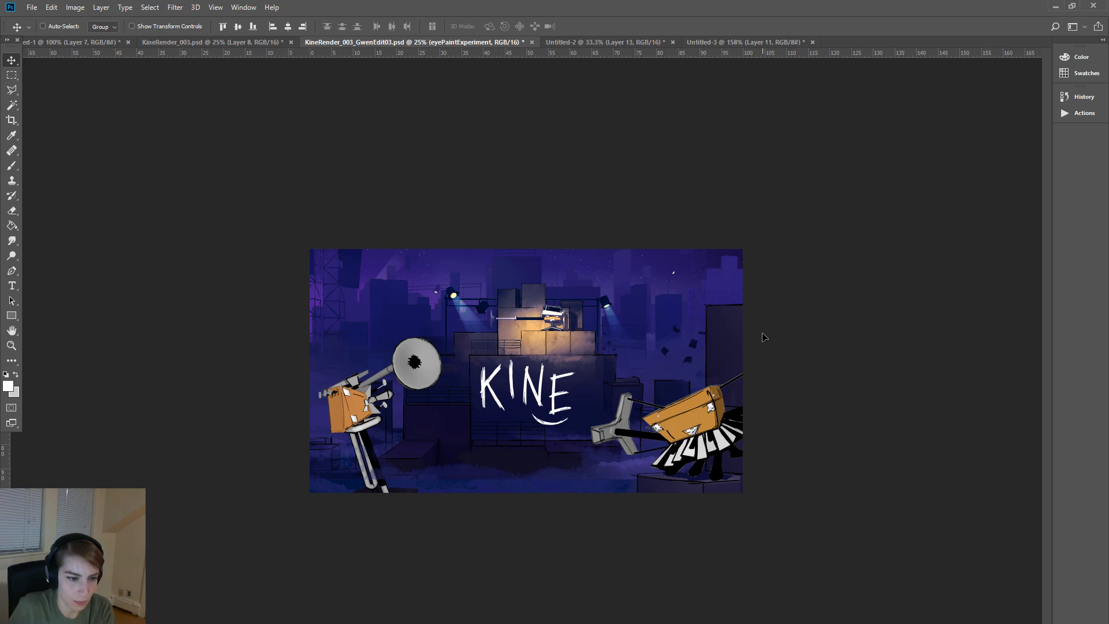
- Marquee-select the sparkles over Roo's box on the eyeSparkleExperiment layer, move them down to realign with the character, and deselect
click(11, 75)
drag(633, 373, 738, 438)
key(alt+bracketright)
key(shift+Down)
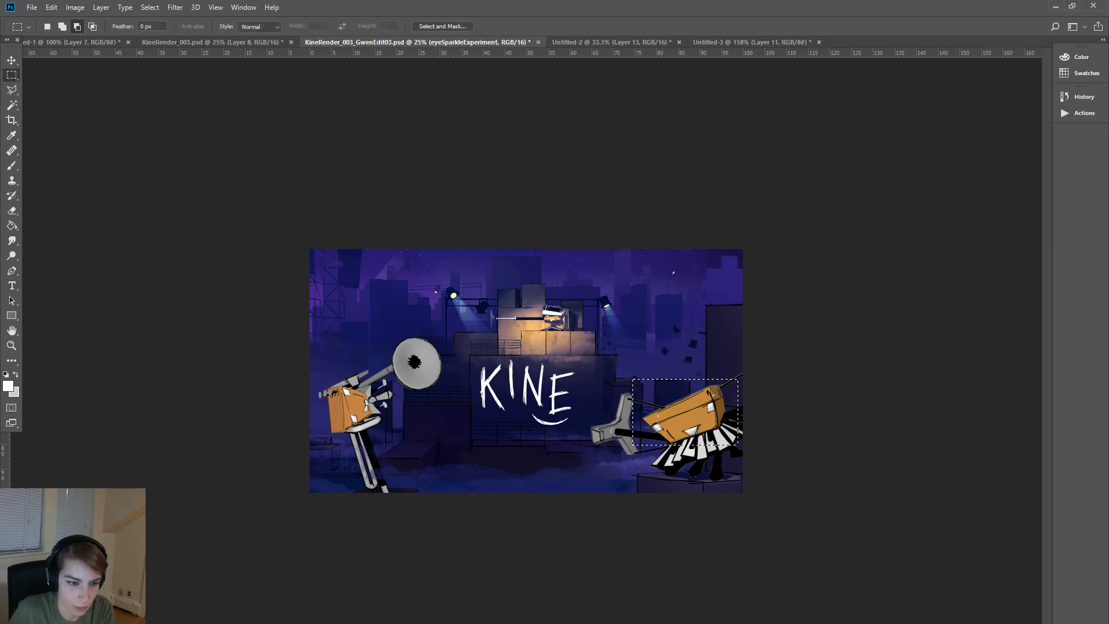
click(11, 61)
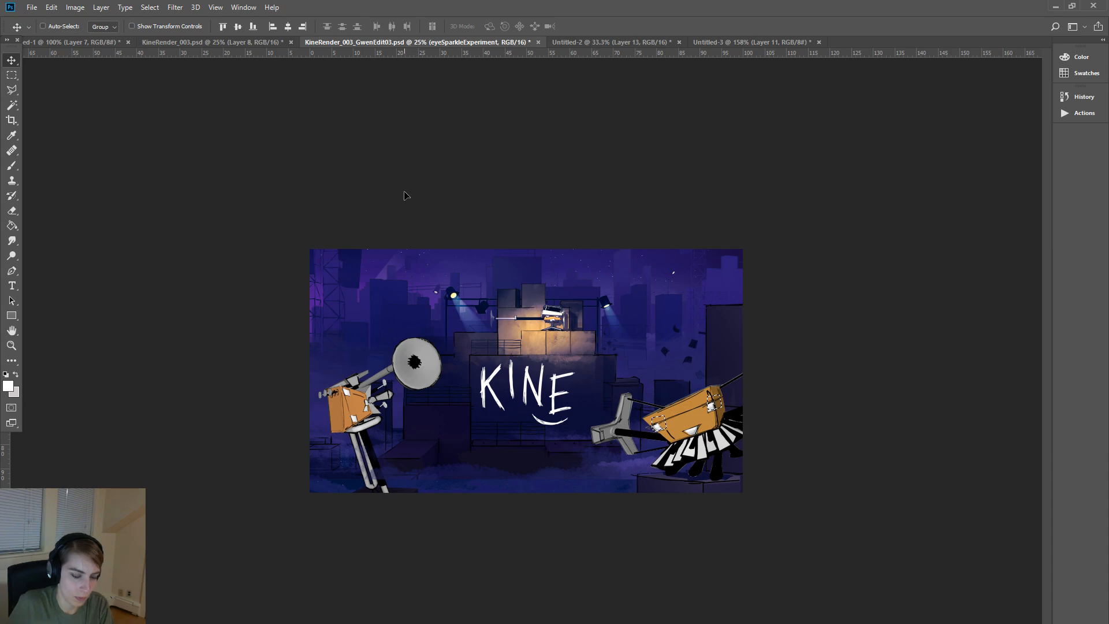
key(ctrl+d)
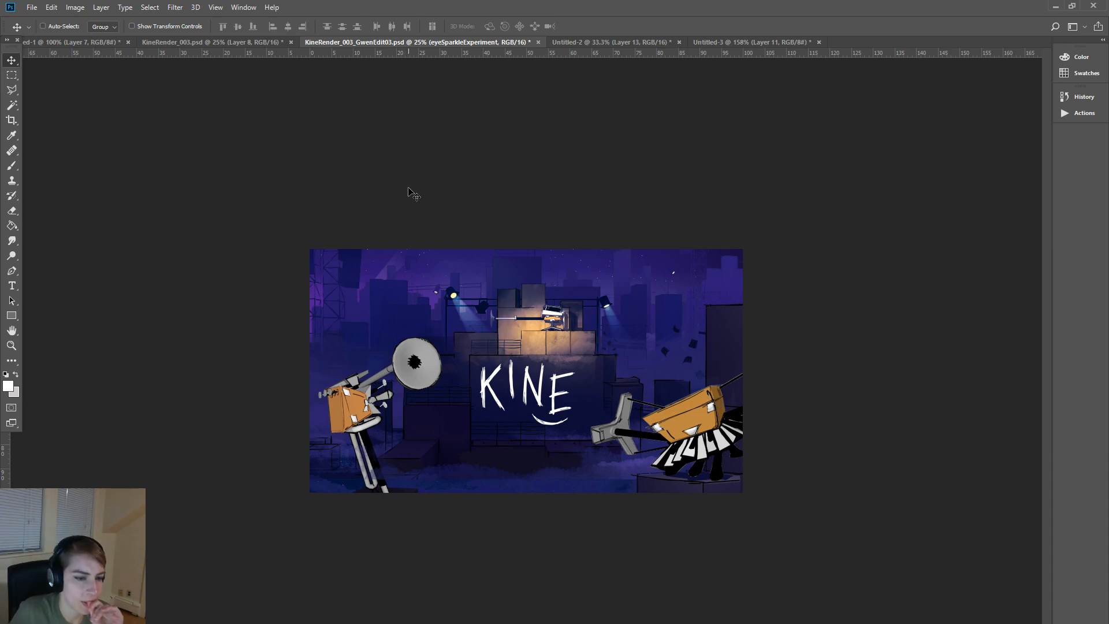
key(ctrl+shift+d)
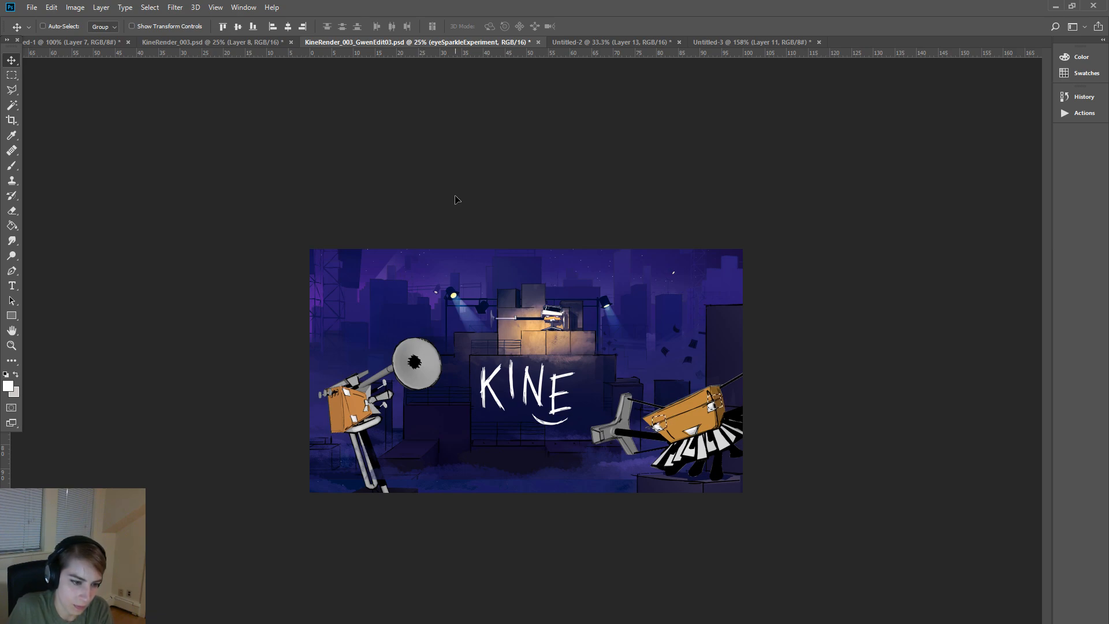
key(ctrl+d)
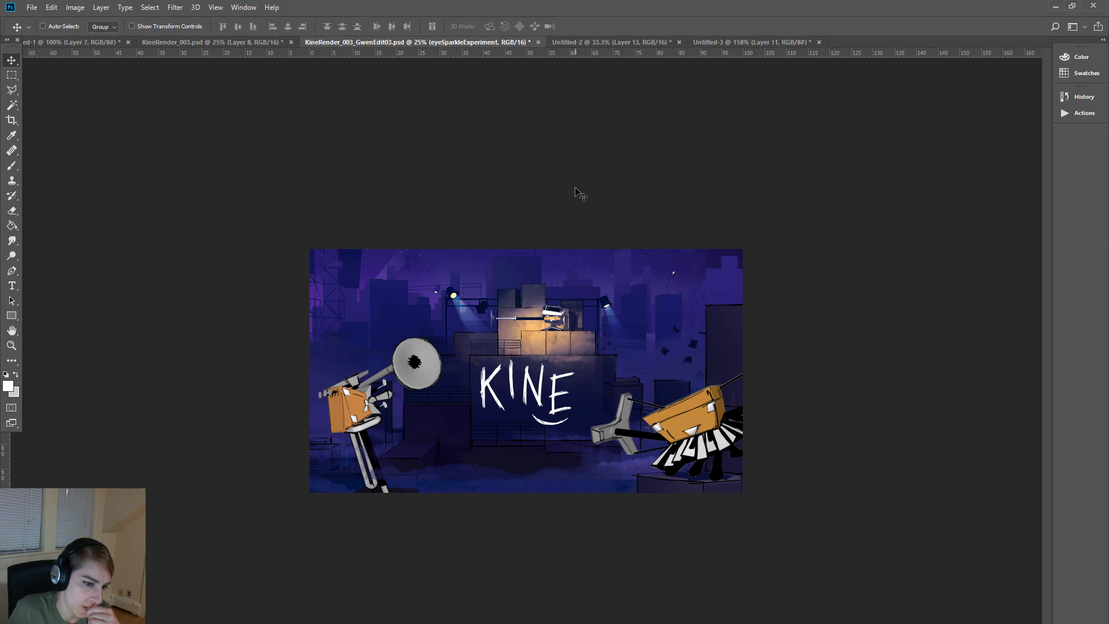
key(ctrl+shift+d)
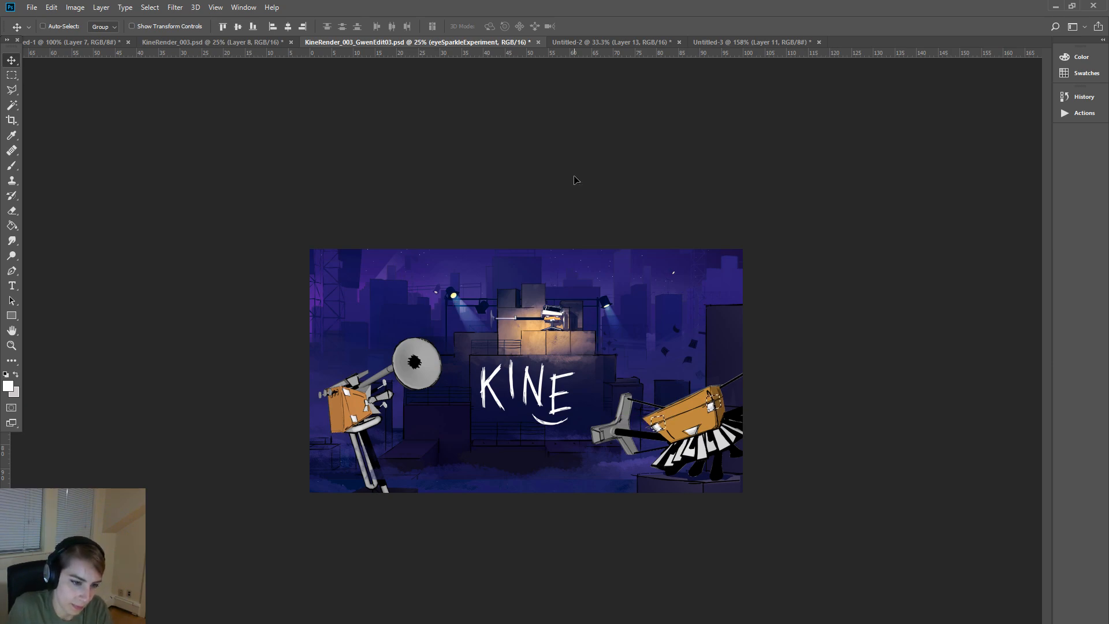
key(ctrl+d)
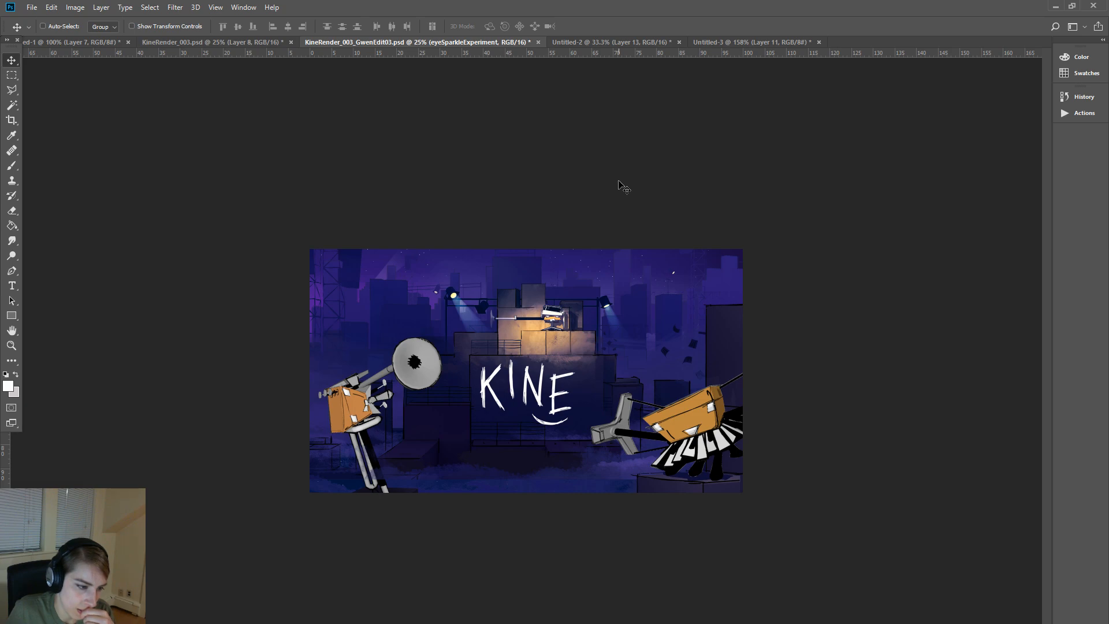
- Examine the lower stage artwork by toggling the visibility of the Mid and Mid Front groups
click(11, 346)
drag(183, 388, 378, 464)
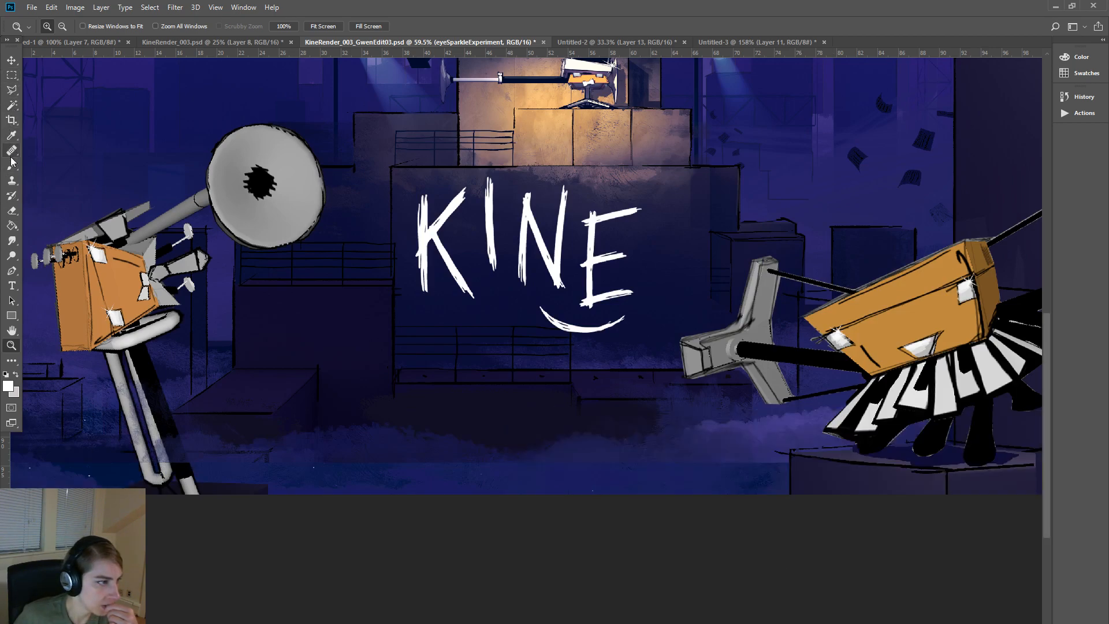
click(11, 60)
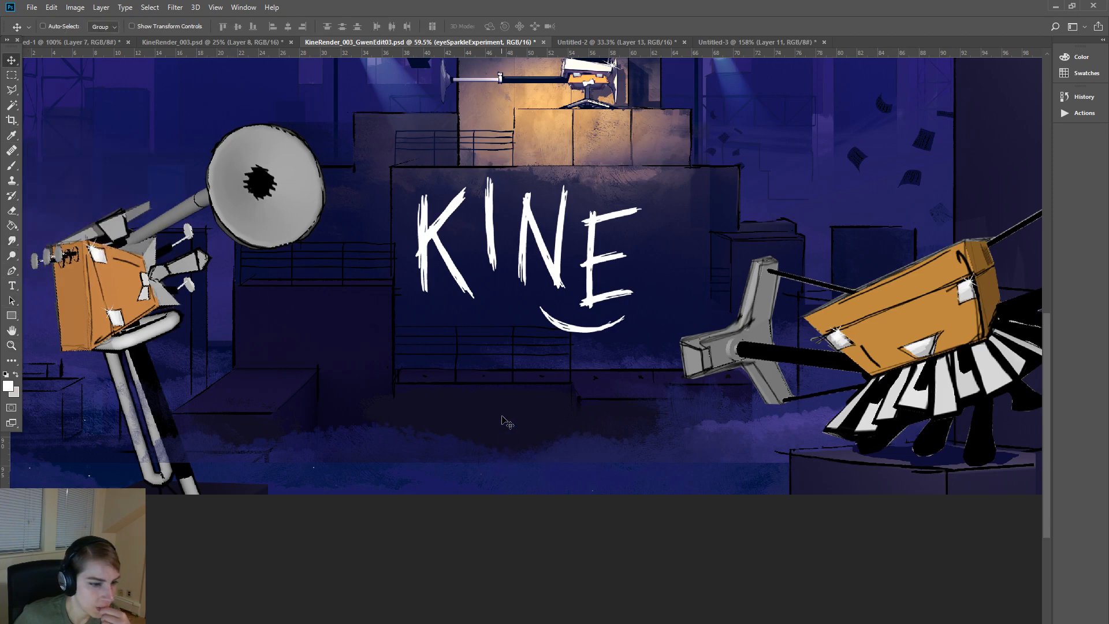
right_click(507, 414)
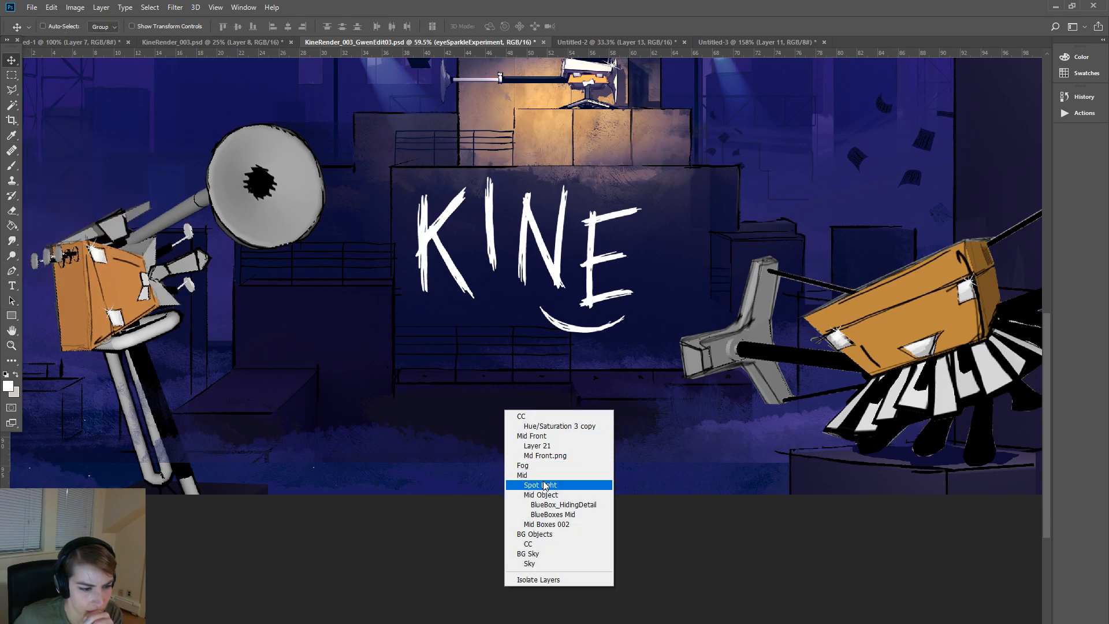
click(524, 476)
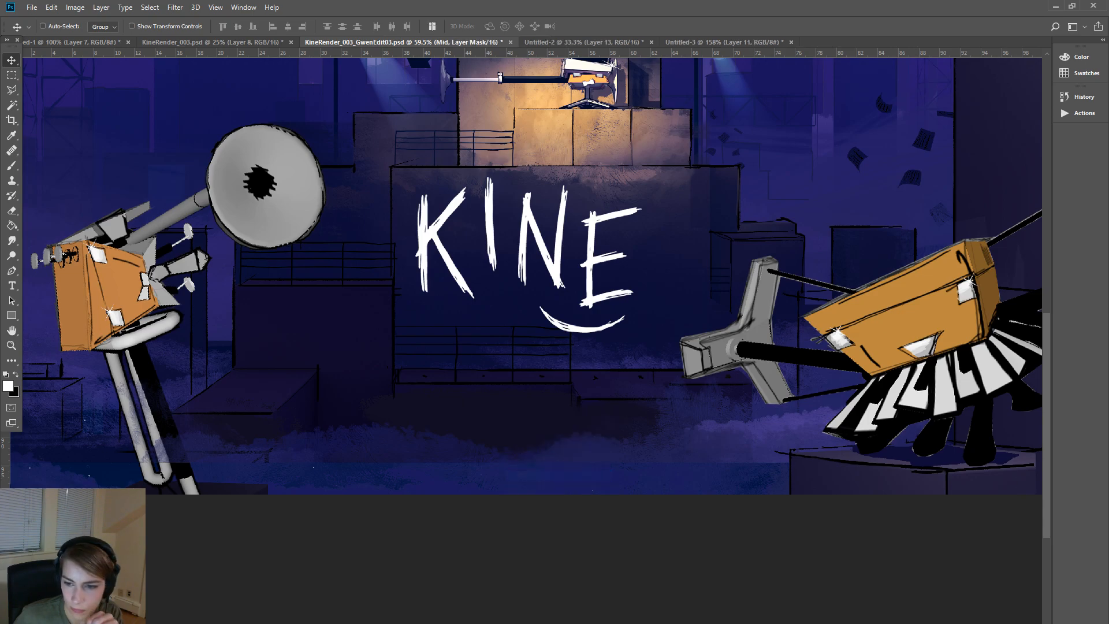
key(ctrl+comma)
key(ctrl+comma)
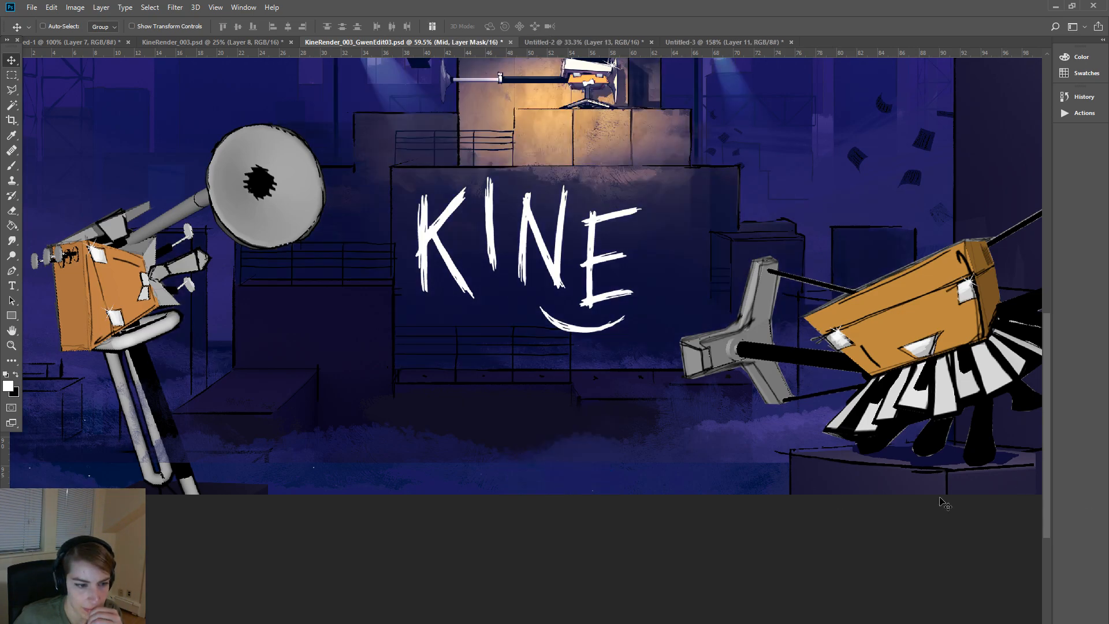
right_click(550, 413)
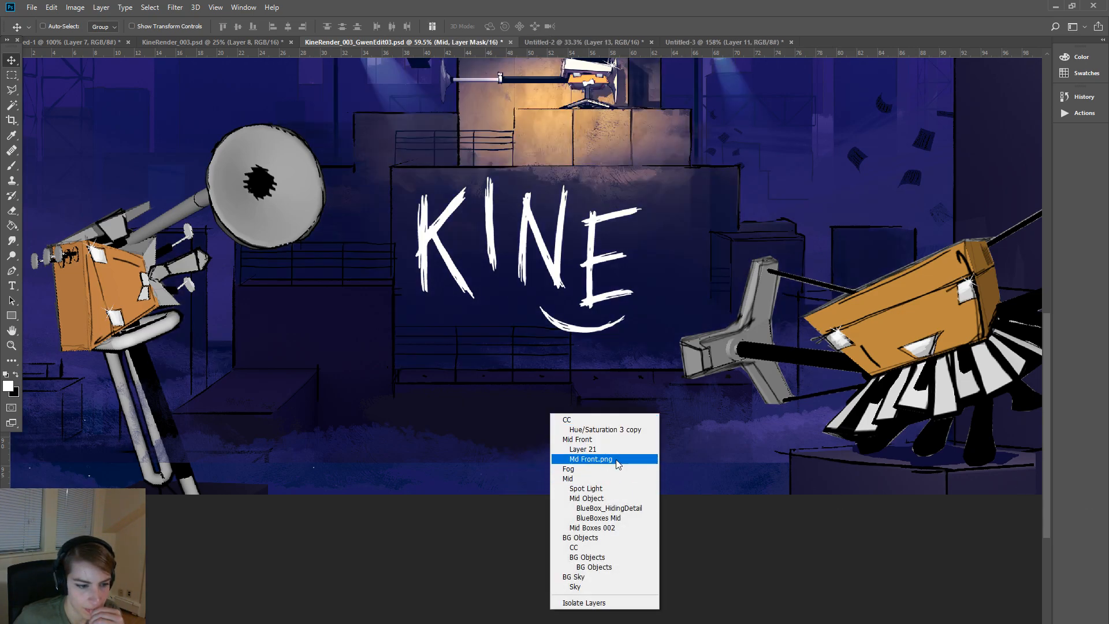
click(624, 440)
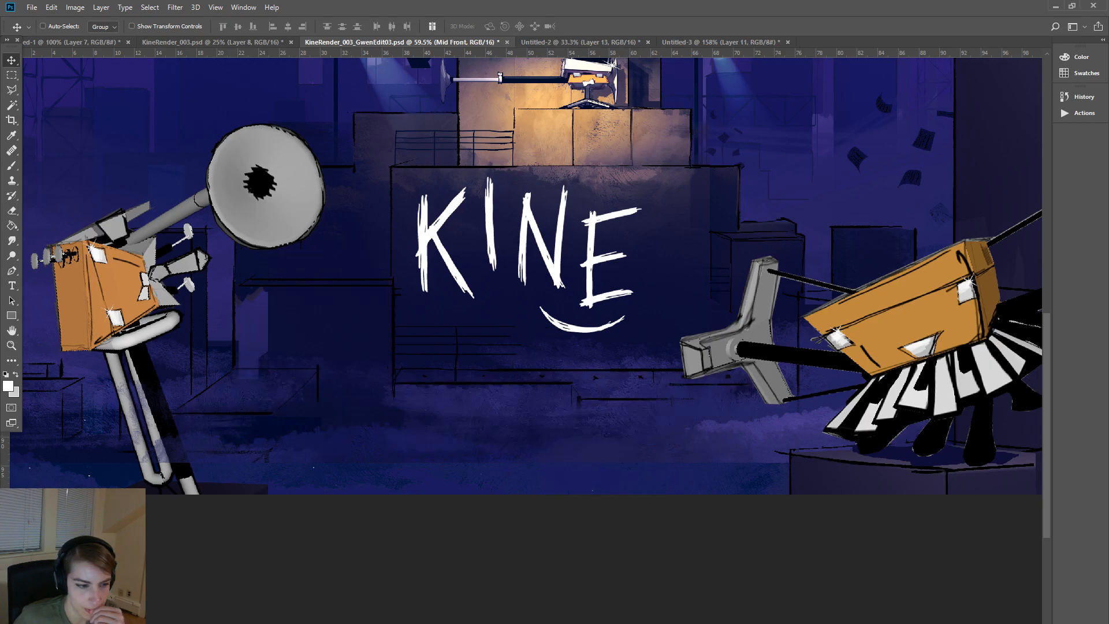
key(ctrl+comma)
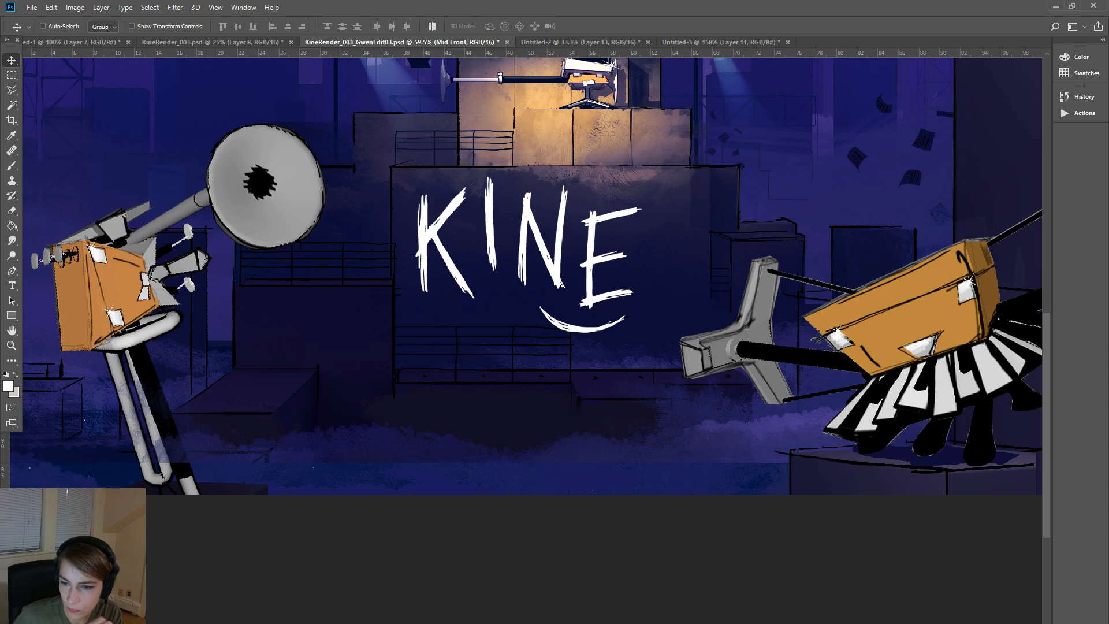
key(ctrl+comma)
key(ctrl+comma)
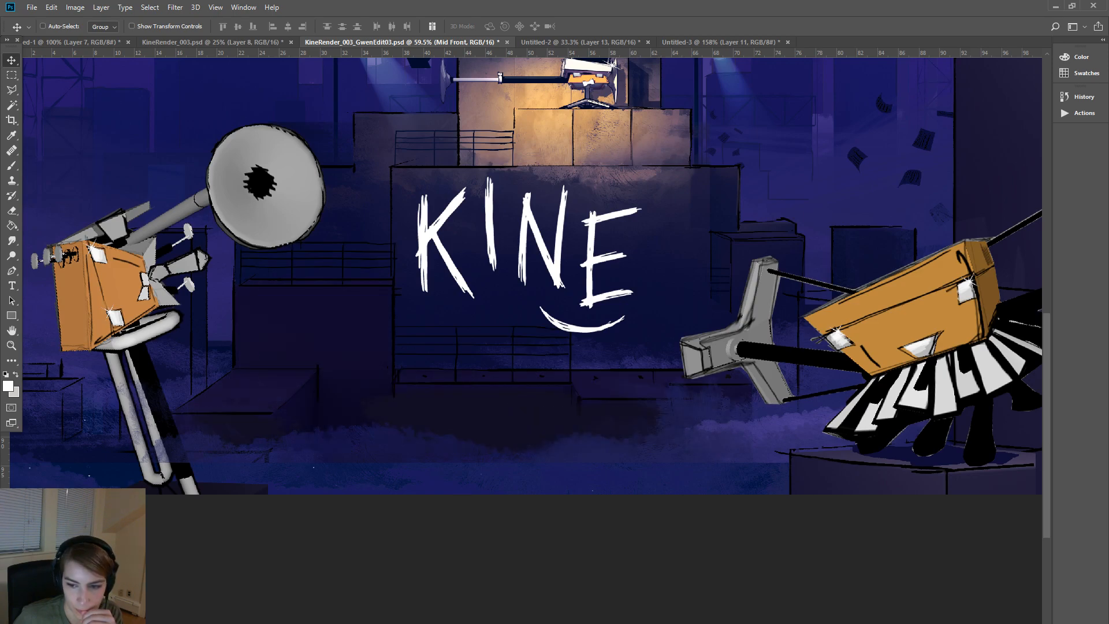
key(alt+bracketleft)
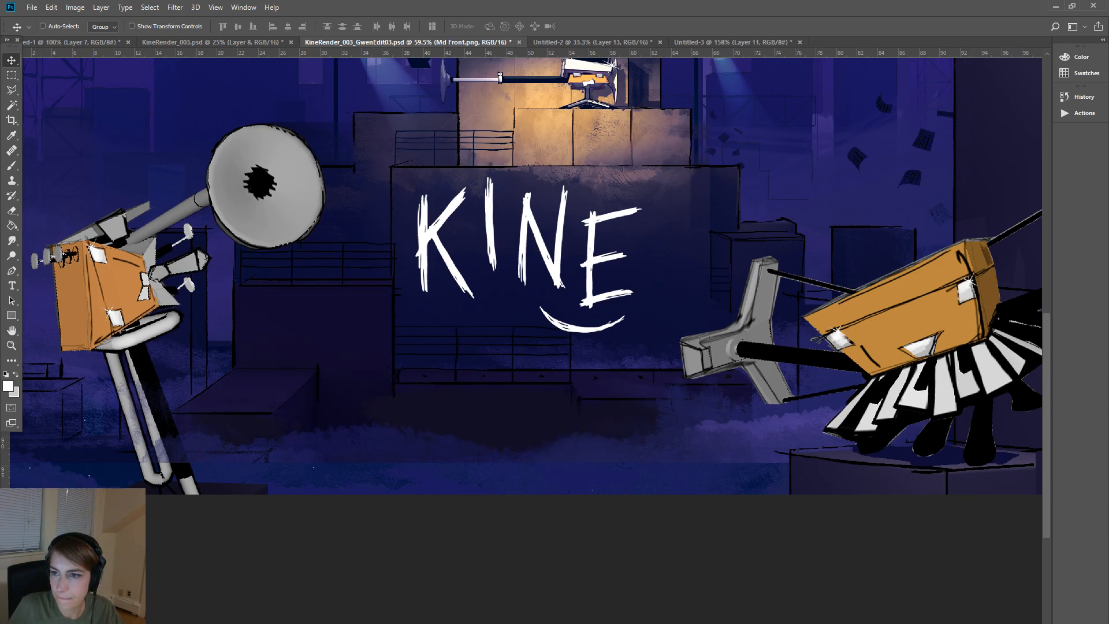
key(ctrl+j)
drag(556, 396, 562, 514)
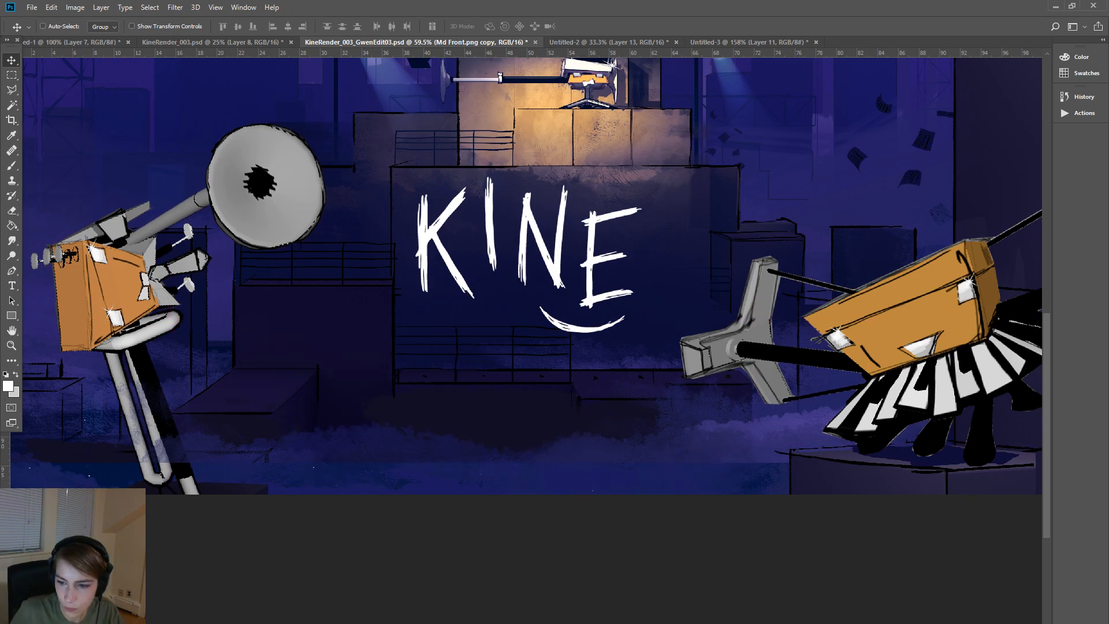
key(Delete)
click(504, 258)
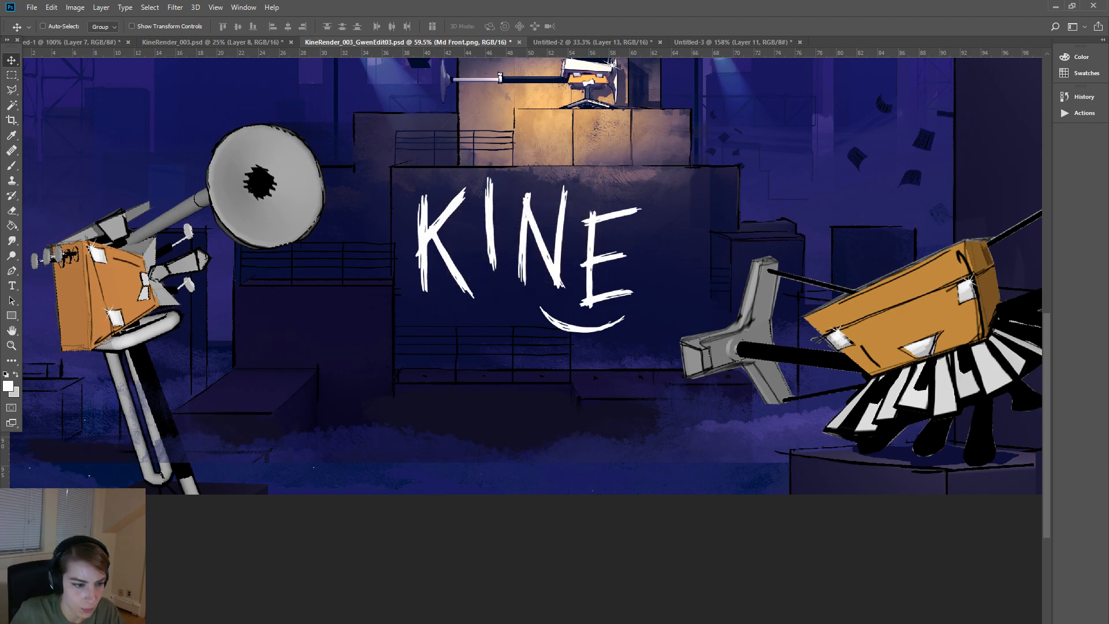
drag(532, 376, 556, 454)
- Select the Fog layer inside the Characters group and move it slightly up and left over the characters' feet
right_click(760, 464)
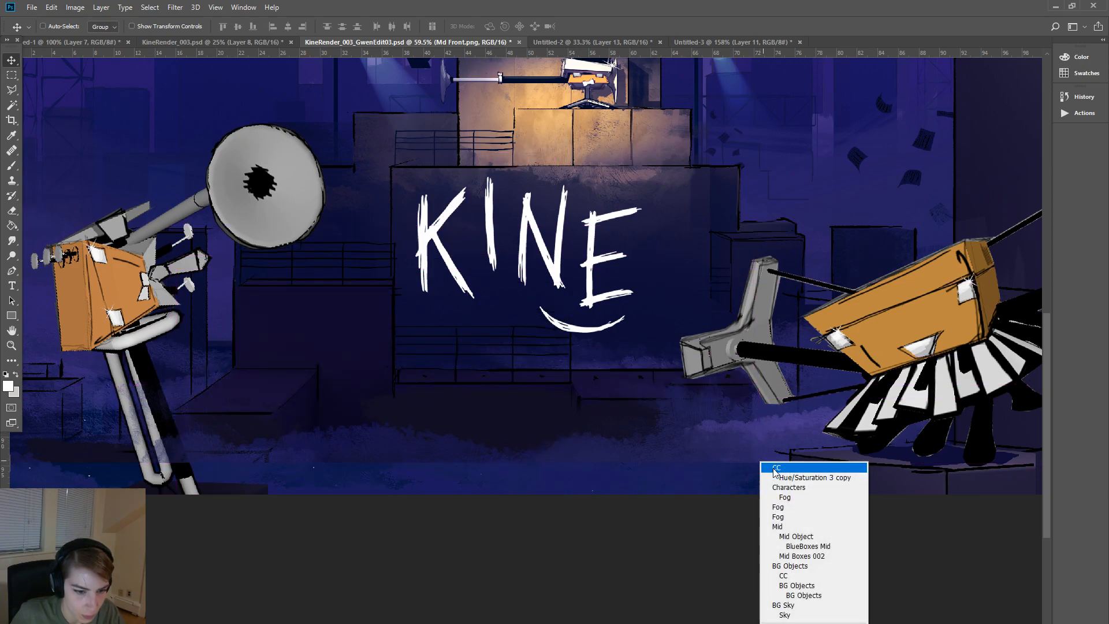
click(804, 497)
drag(728, 460, 714, 440)
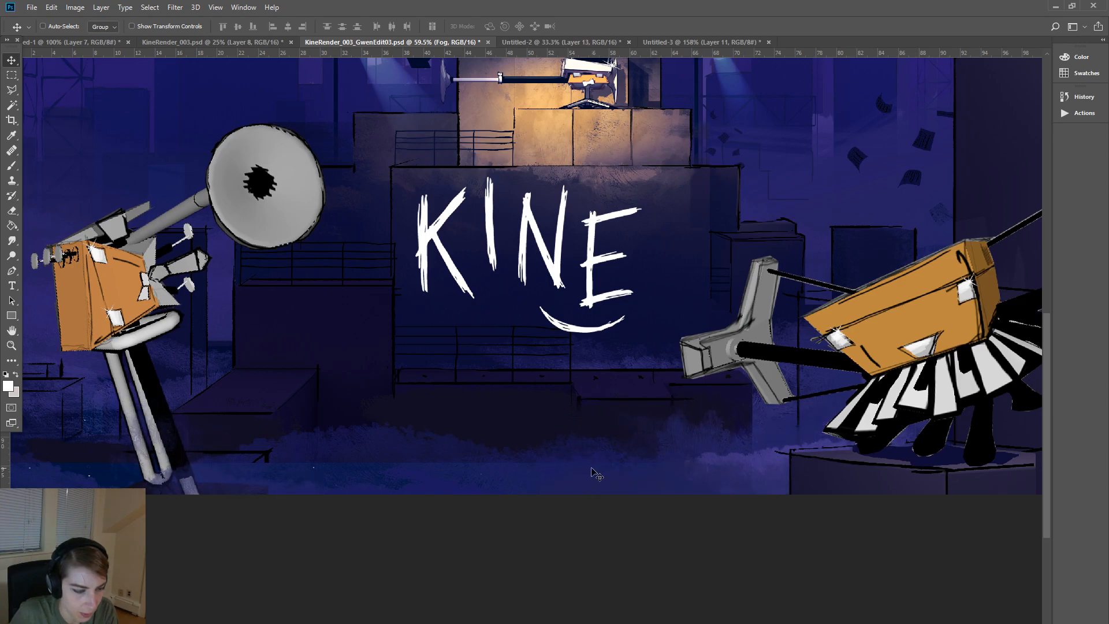
- Select Layer 21 in the Mid Front group
right_click(570, 420)
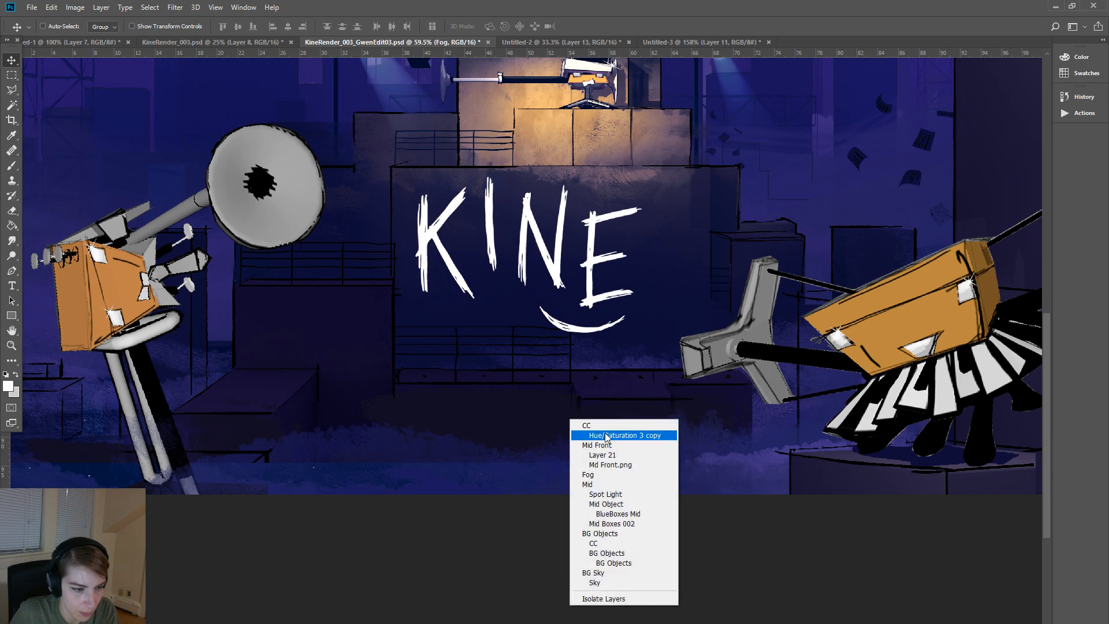
click(611, 465)
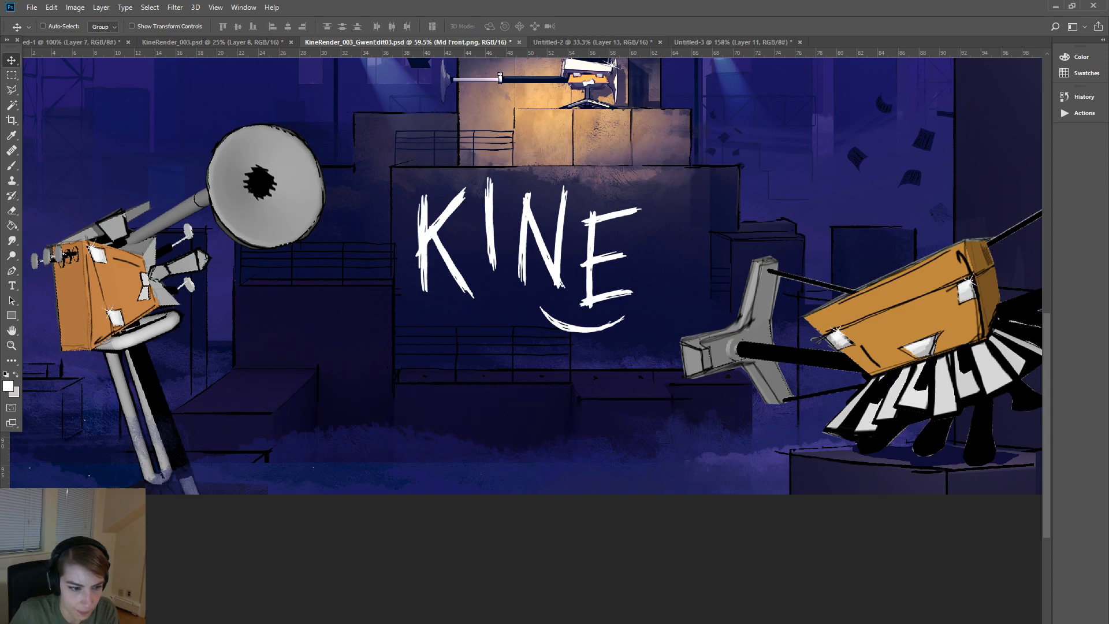
ctrl+click(925, 445)
mouse_move(678, 411)
mouse_down()
mouse_move(682, 464)
mouse_move(680, 422)
mouse_up()
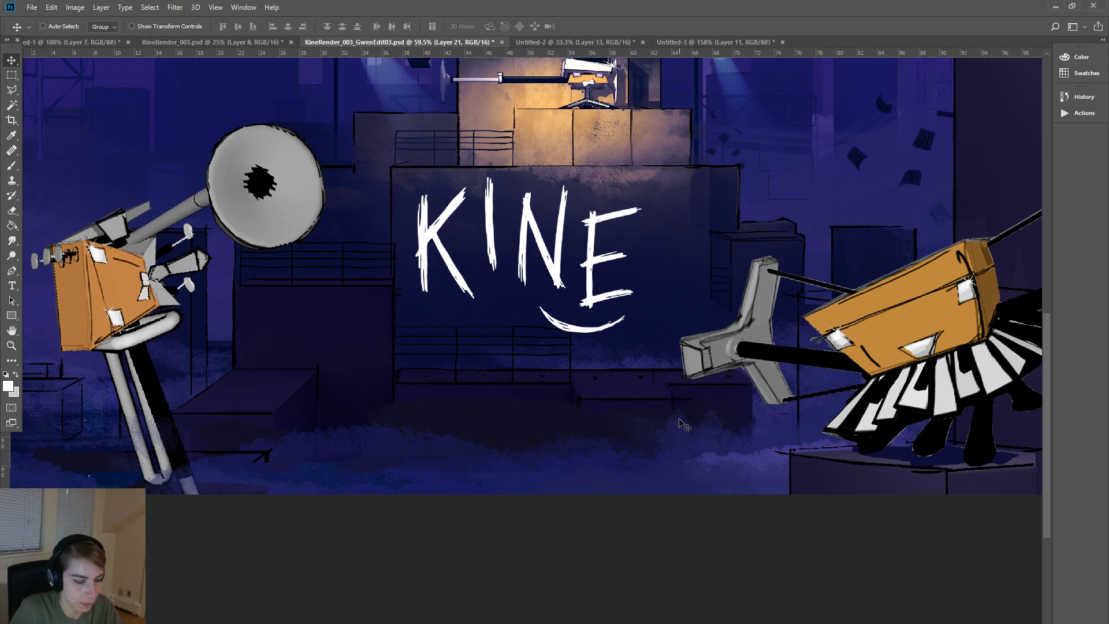
key(ctrl+t)
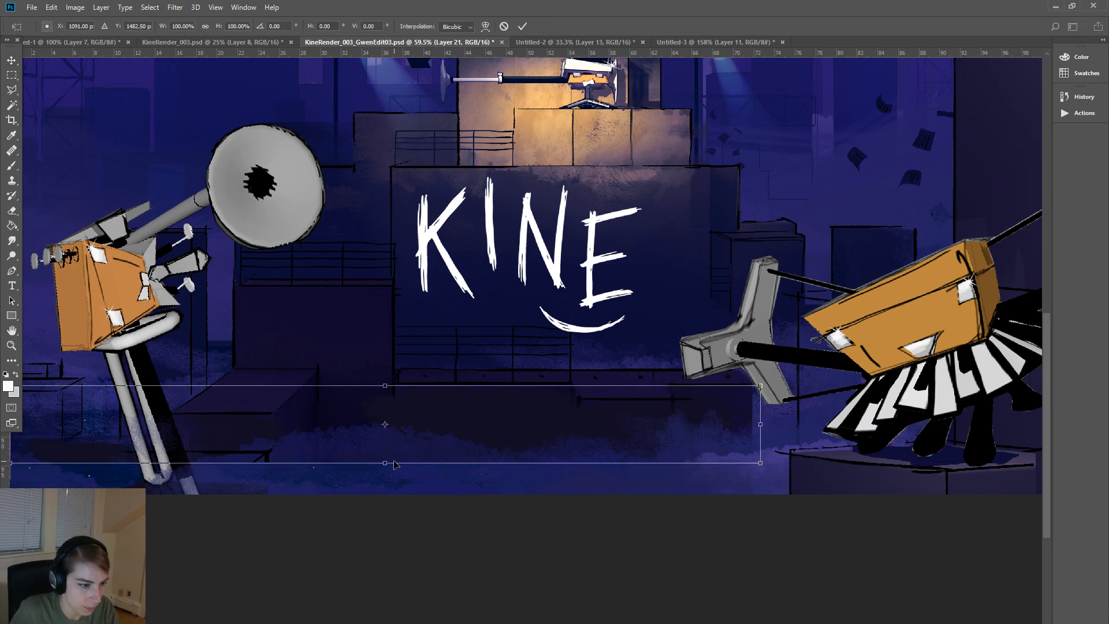
drag(387, 464, 400, 482)
key(ctrl+z)
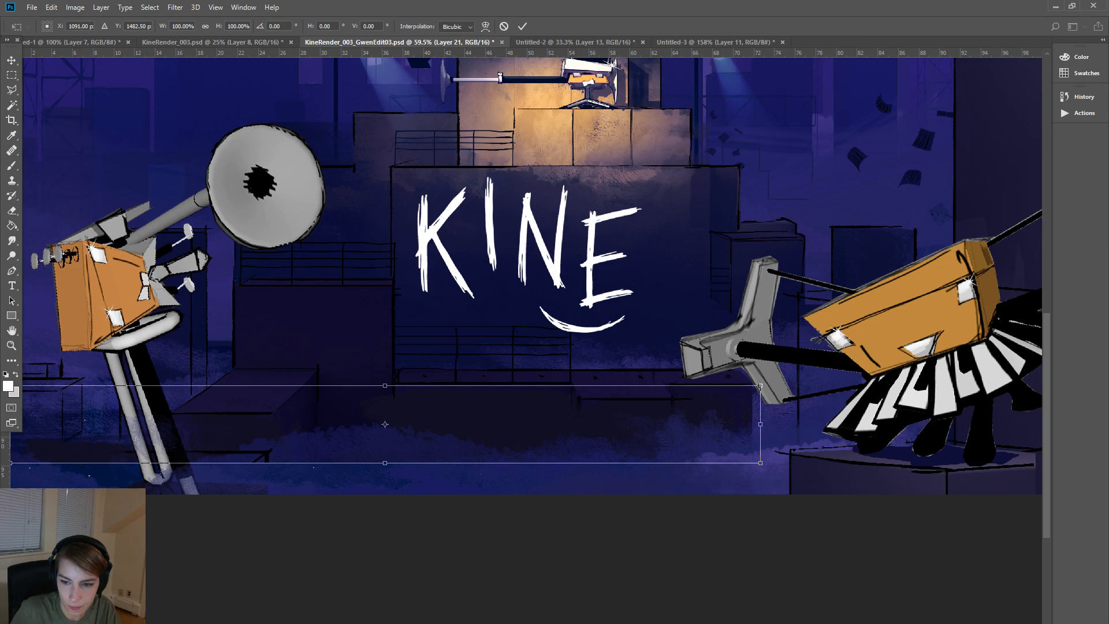
click(12, 61)
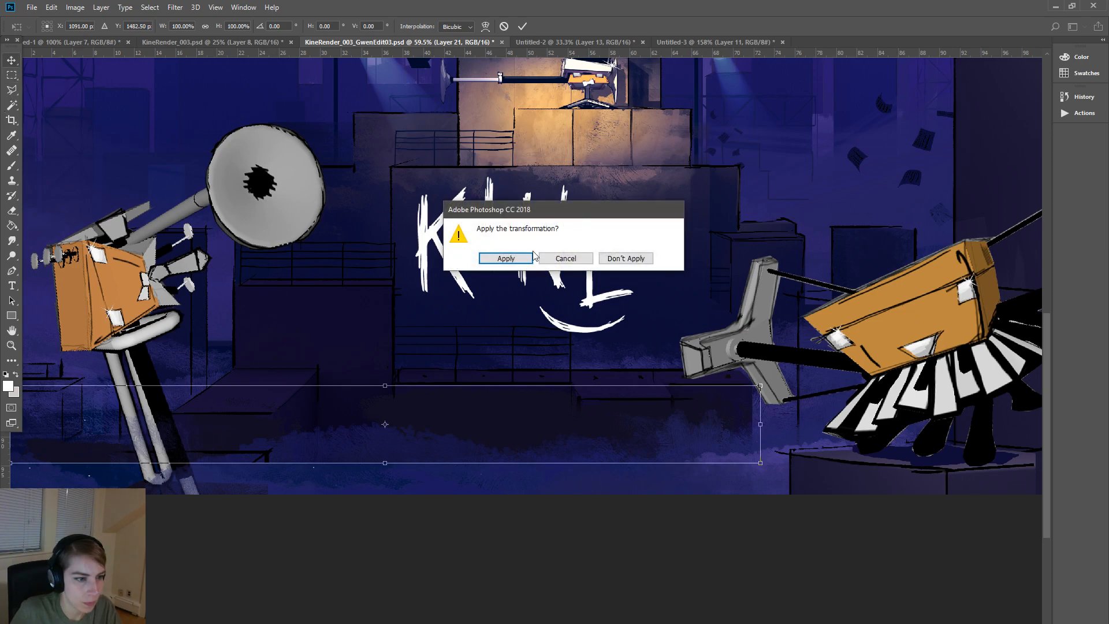
click(630, 262)
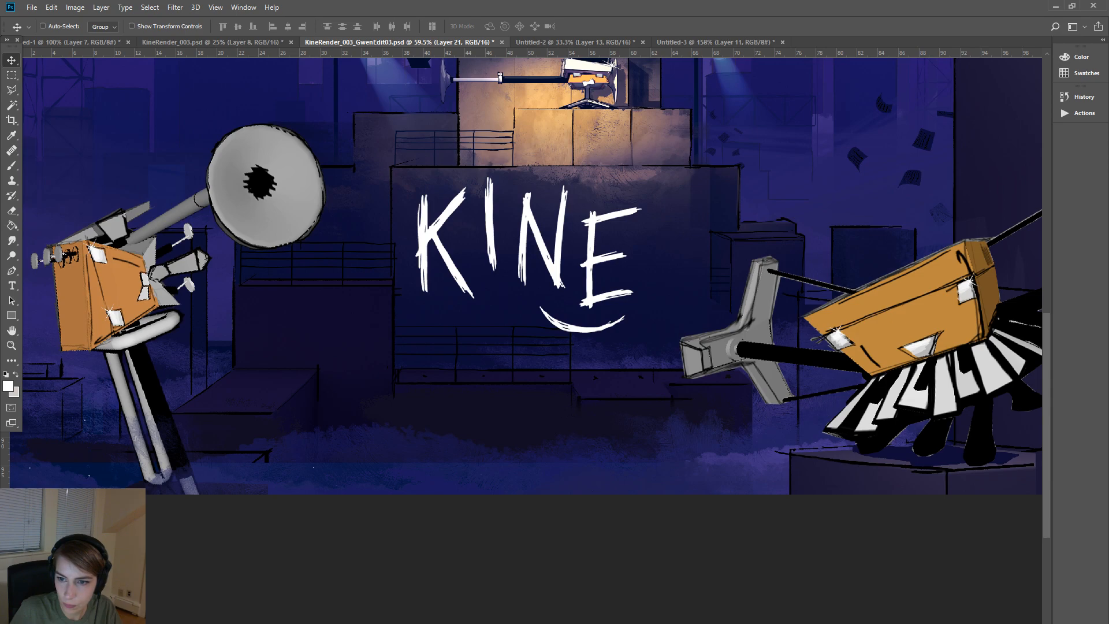
- Bring Layer 21 to the front and sample a dark purple from the artwork as the foreground color
key(ctrl+shift+bracketright)
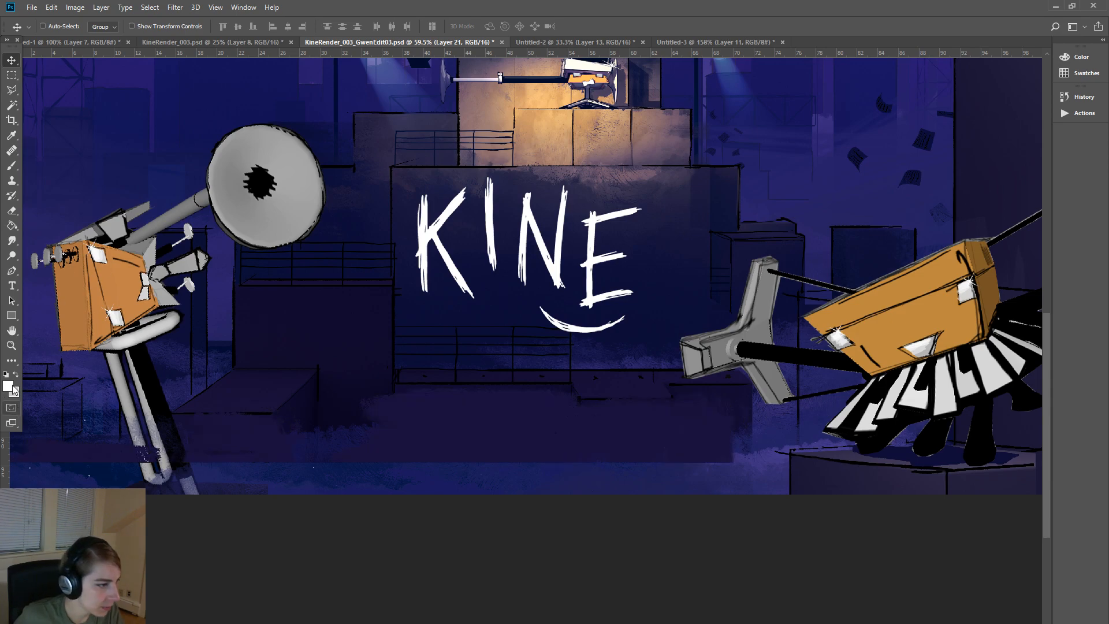
key(i)
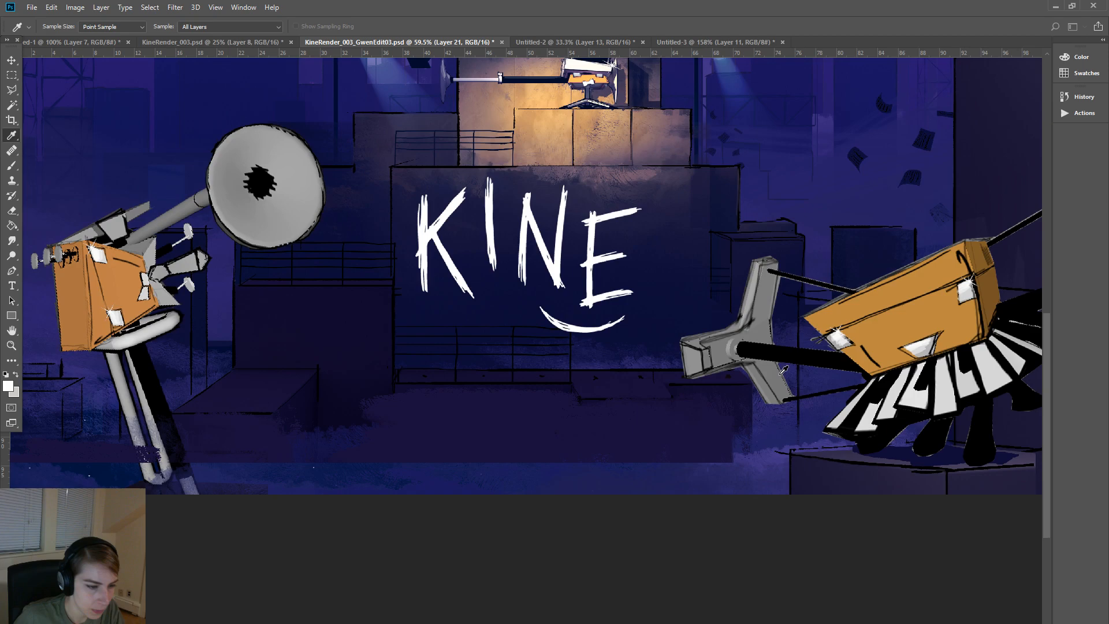
click(781, 373)
- Set the brush to 39 px at 100% opacity and paint dark purple across the strip along the canvas's lower edge on Layer 21
key(b)
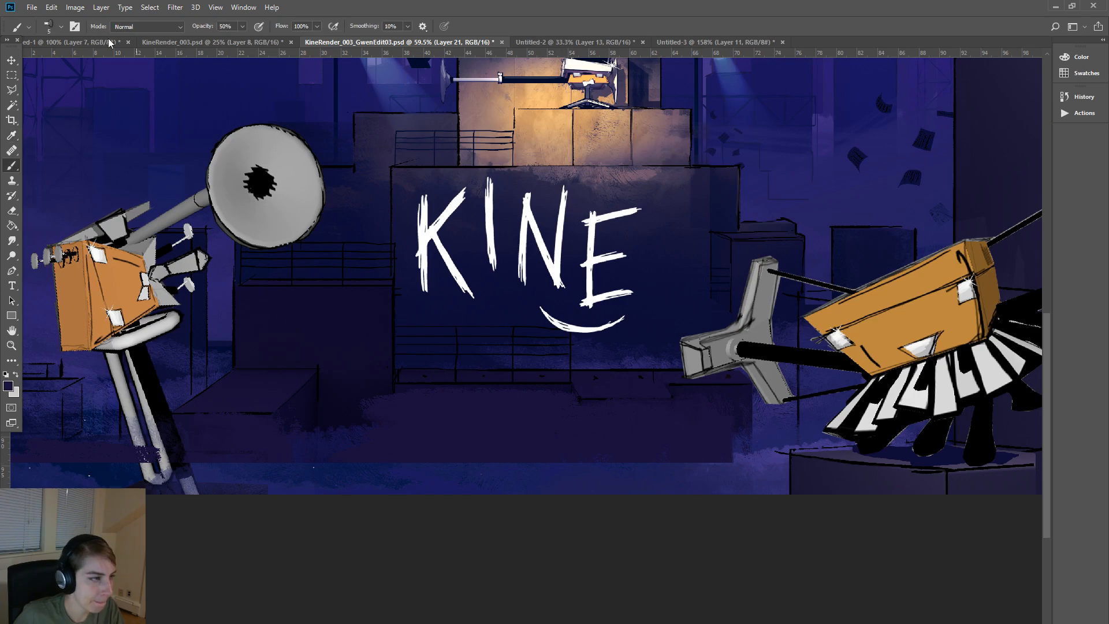
click(61, 27)
drag(72, 63, 90, 63)
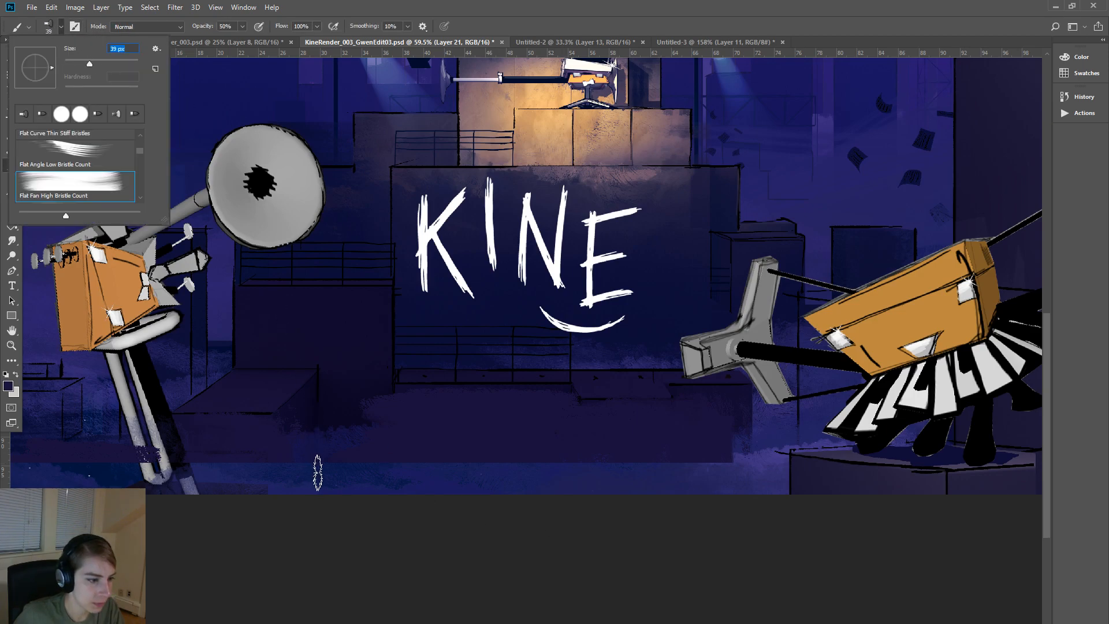
key(Return)
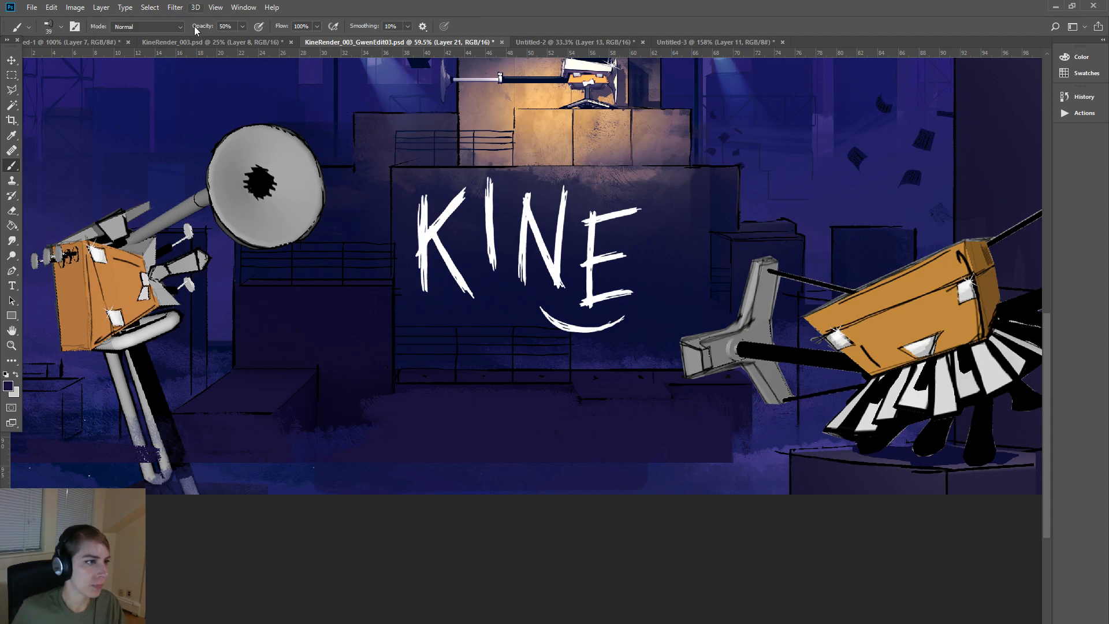
mouse_move(202, 26)
mouse_down()
mouse_move(177, 35)
mouse_move(231, 29)
mouse_up()
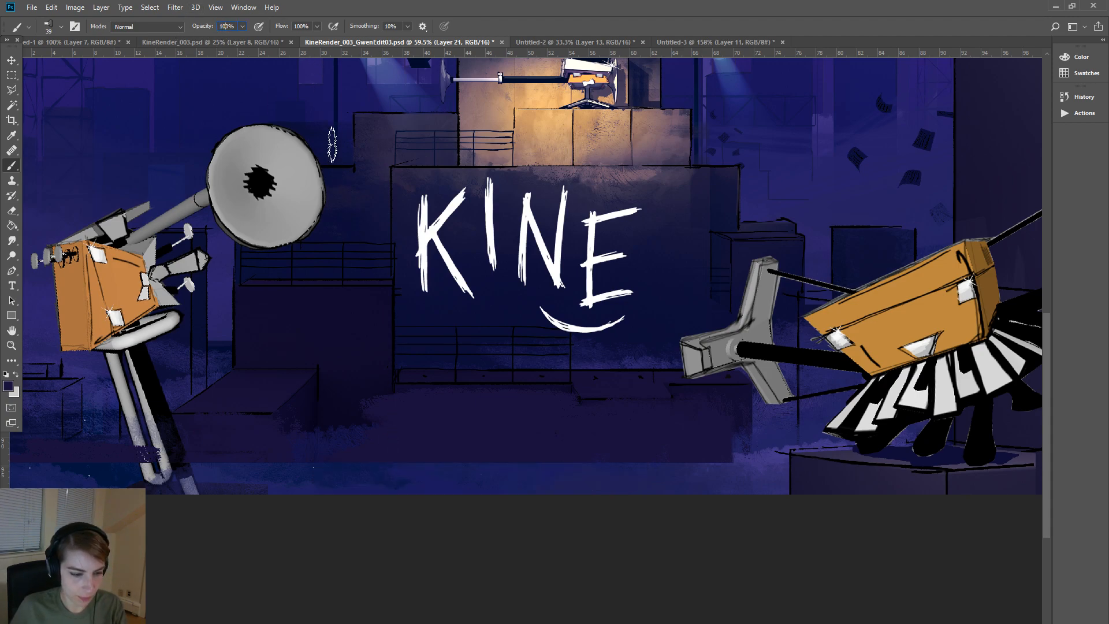
mouse_move(725, 475)
mouse_down()
mouse_move(608, 471)
mouse_move(639, 478)
mouse_move(574, 463)
mouse_move(258, 478)
mouse_move(391, 494)
mouse_move(70, 469)
mouse_move(123, 475)
mouse_up()
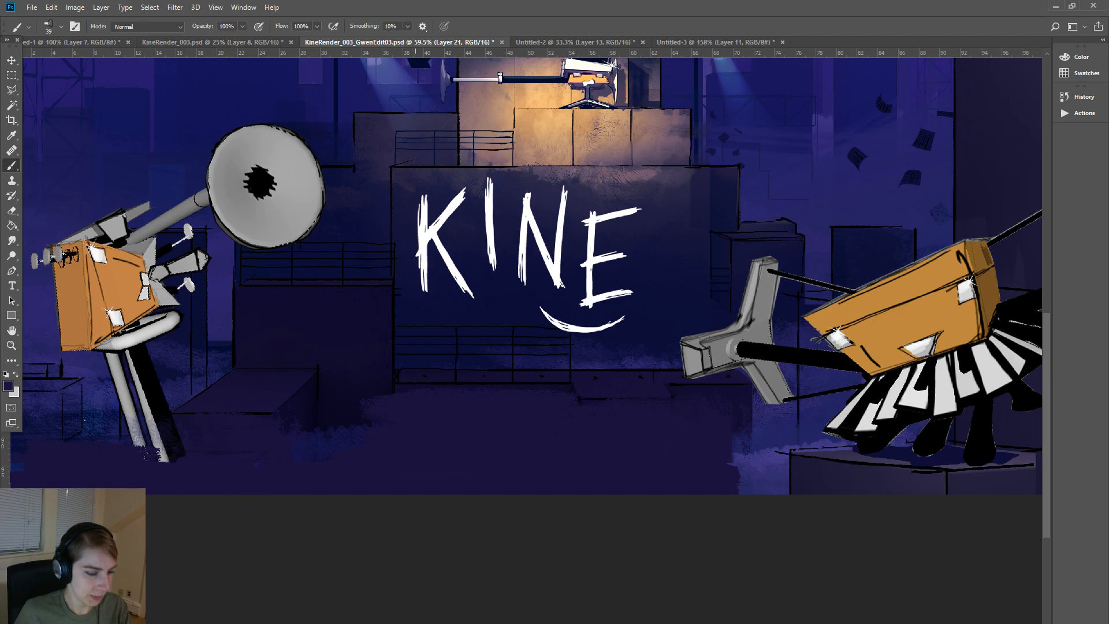
- Undo the dark purple brush strokes painted along the canvas's lower edge on Layer 21
scroll(526, 271, left, 7)
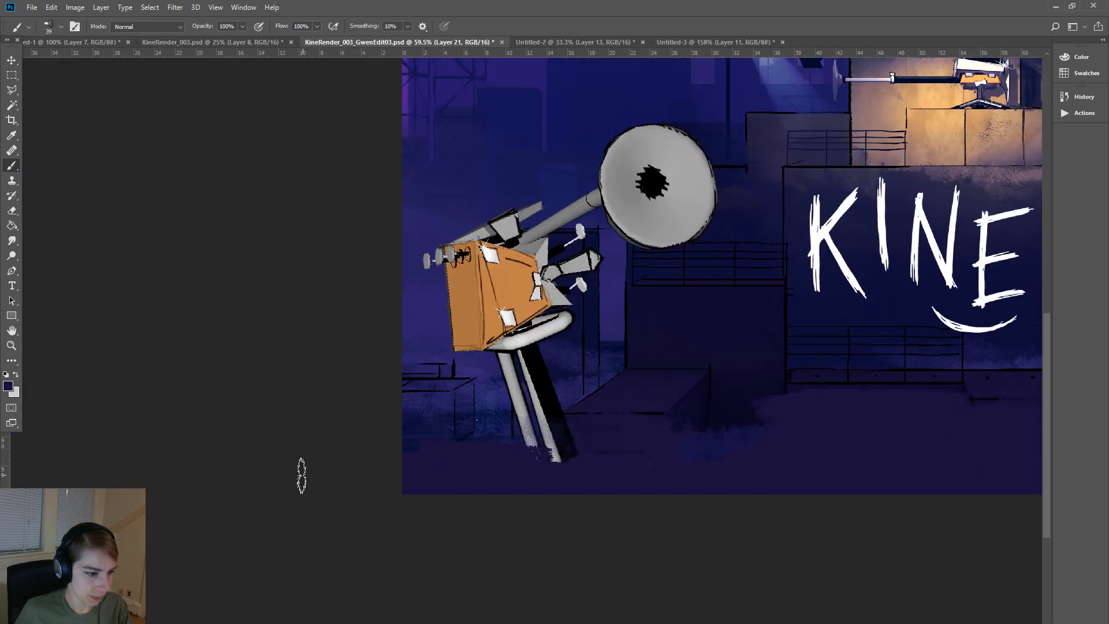
scroll(525, 272, right, 15)
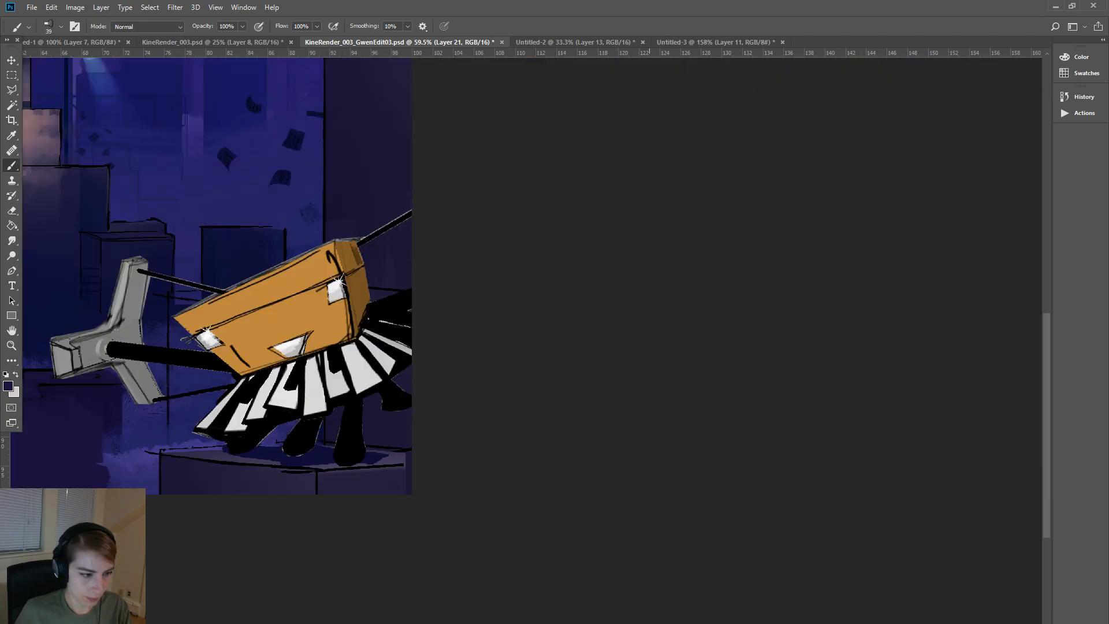
scroll(556, 520, left, 8)
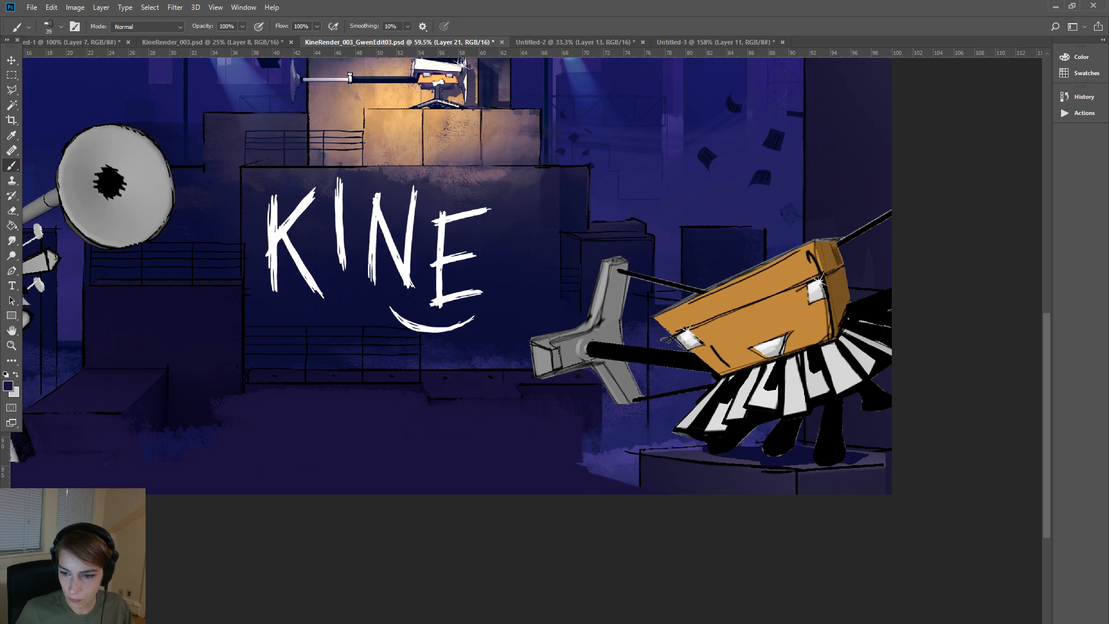
key(ctrl+z)
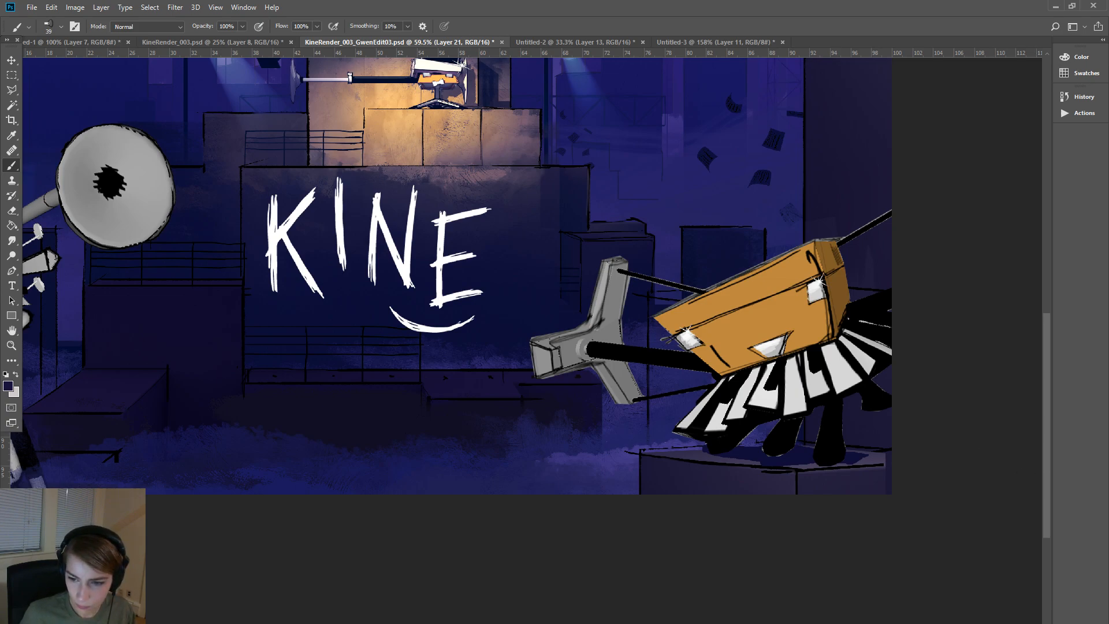
key(ctrl+z)
key(ctrl+z)
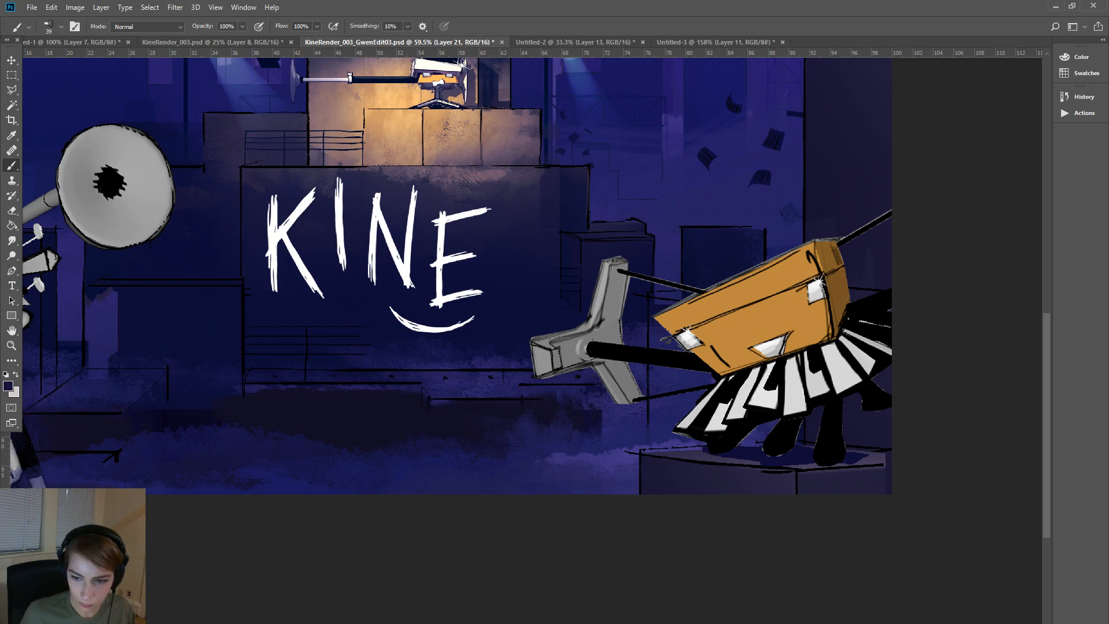
key(ctrl+z)
key(ctrl+z)
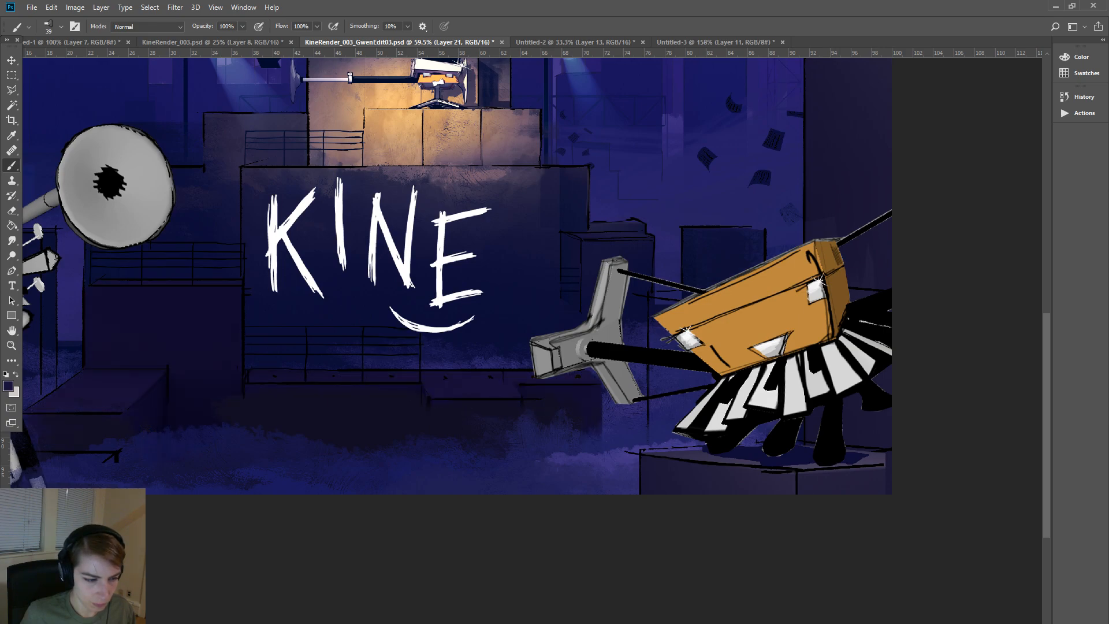
- Select the Fog layer behind the Mid Front group and move it slightly down and to the right
click(11, 60)
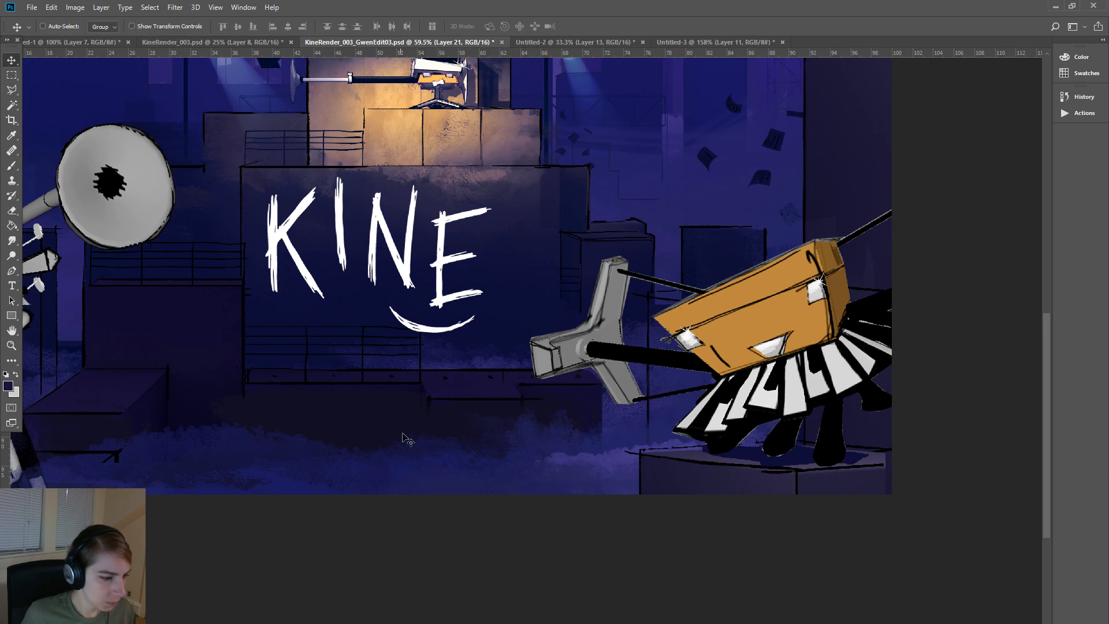
right_click(406, 465)
click(388, 430)
key(ctrl+minus)
key(ctrl+minus)
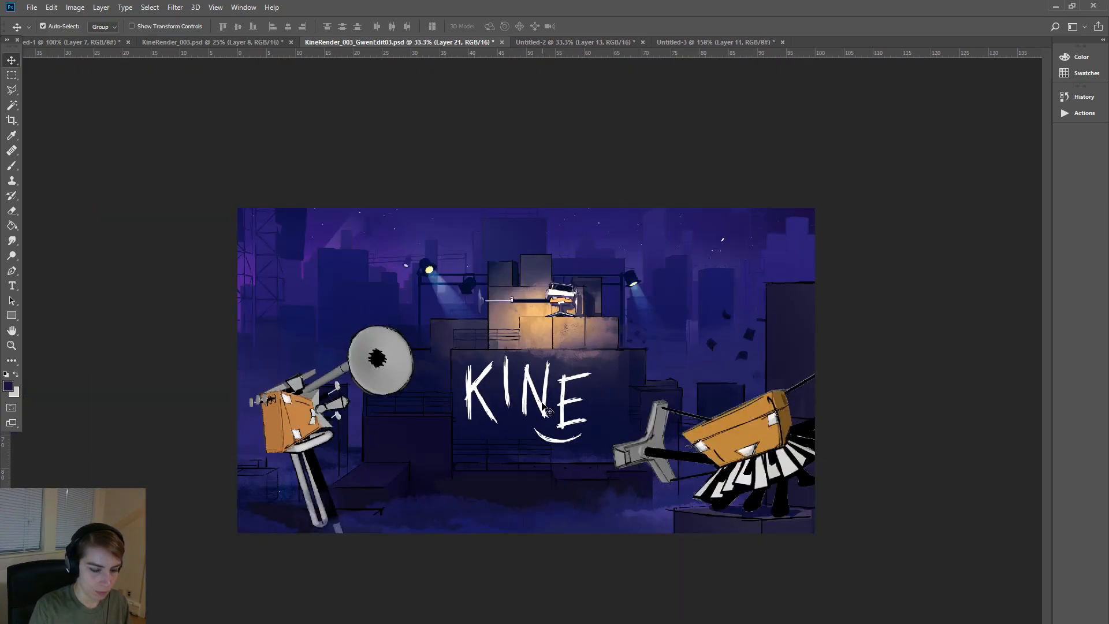
key(ctrl+plus)
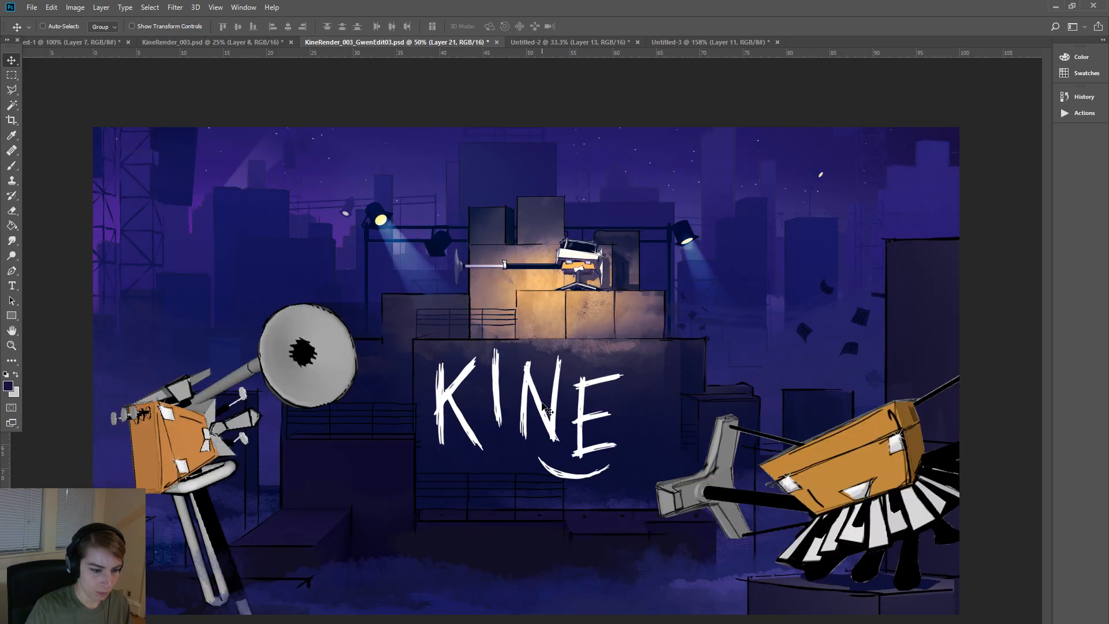
right_click(541, 587)
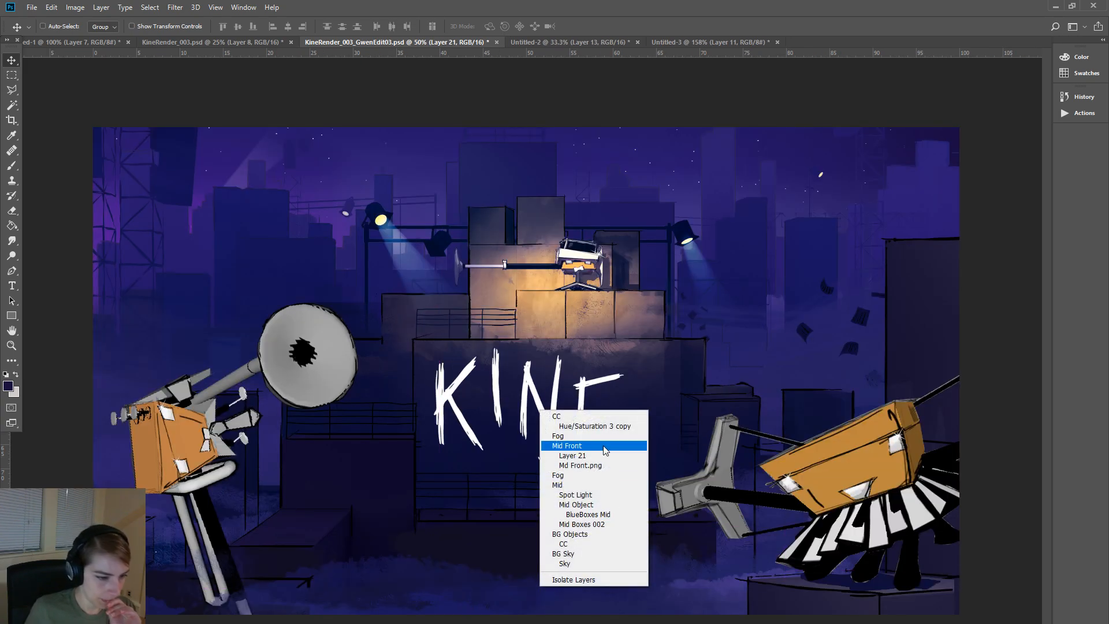
click(590, 480)
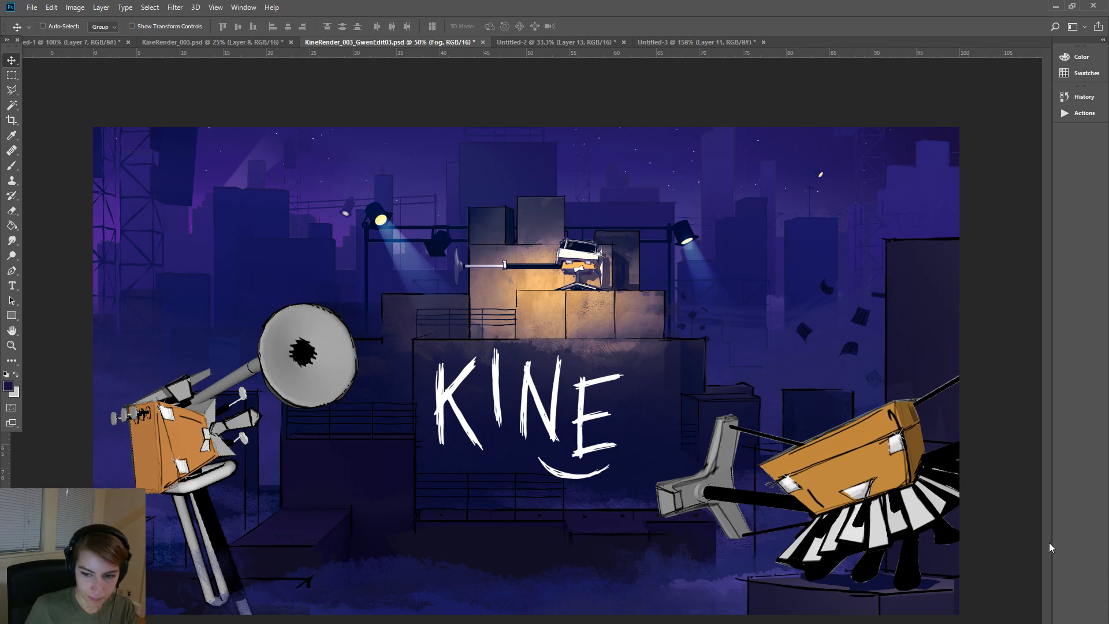
mouse_move(513, 594)
mouse_down()
mouse_move(519, 619)
mouse_move(517, 560)
mouse_move(524, 601)
mouse_up()
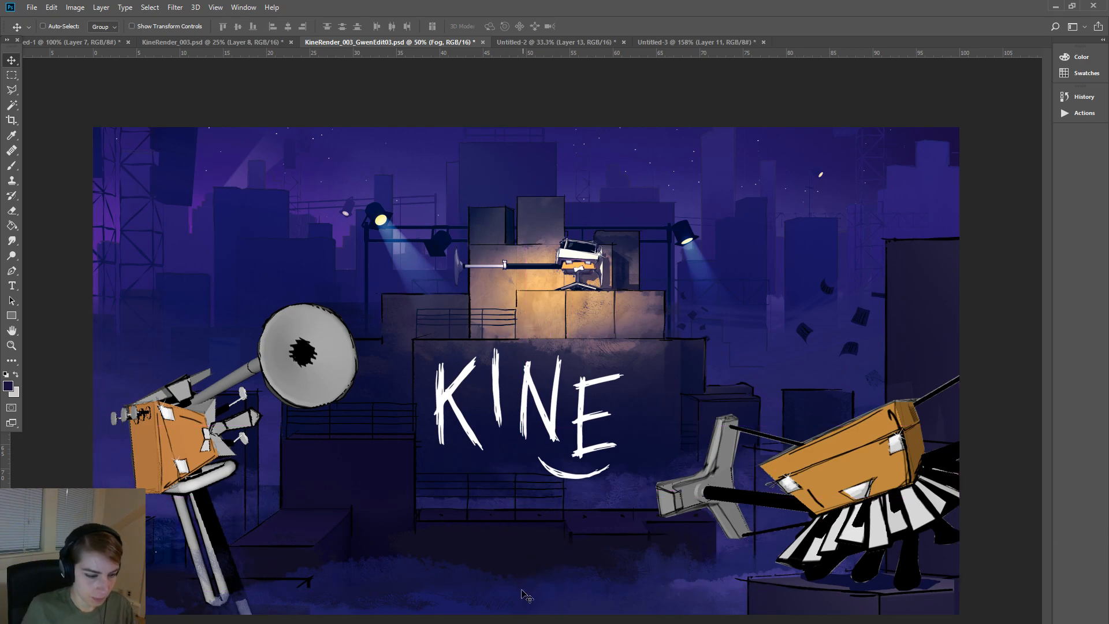
- Select the Fog layer in front of the Mid Front group and shift it down and left over the lower edge
right_click(523, 604)
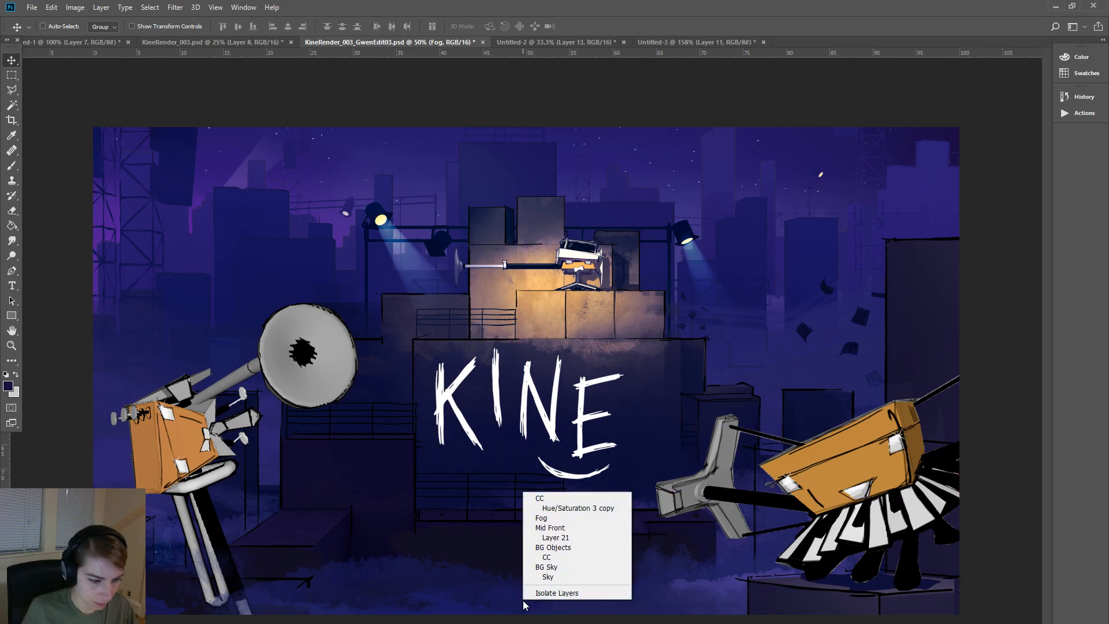
click(584, 517)
drag(548, 593, 546, 617)
drag(546, 605, 505, 611)
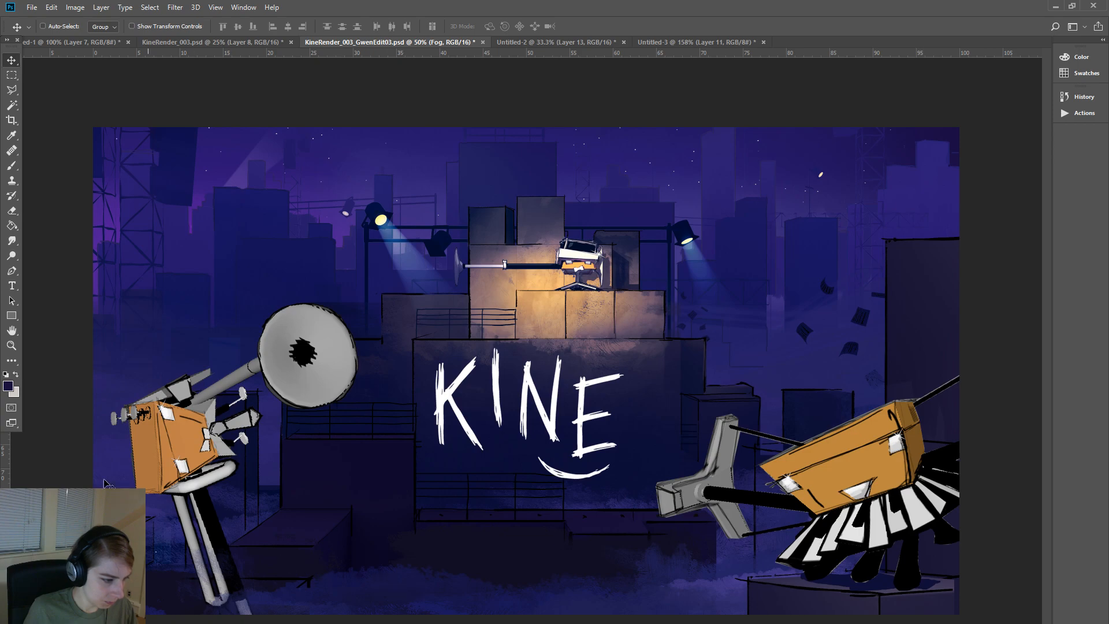
- Marquee the area around the left character's feet and try to move its contents on the Lines and Lines_Modification_Gwen layers
click(12, 75)
drag(333, 614, 173, 574)
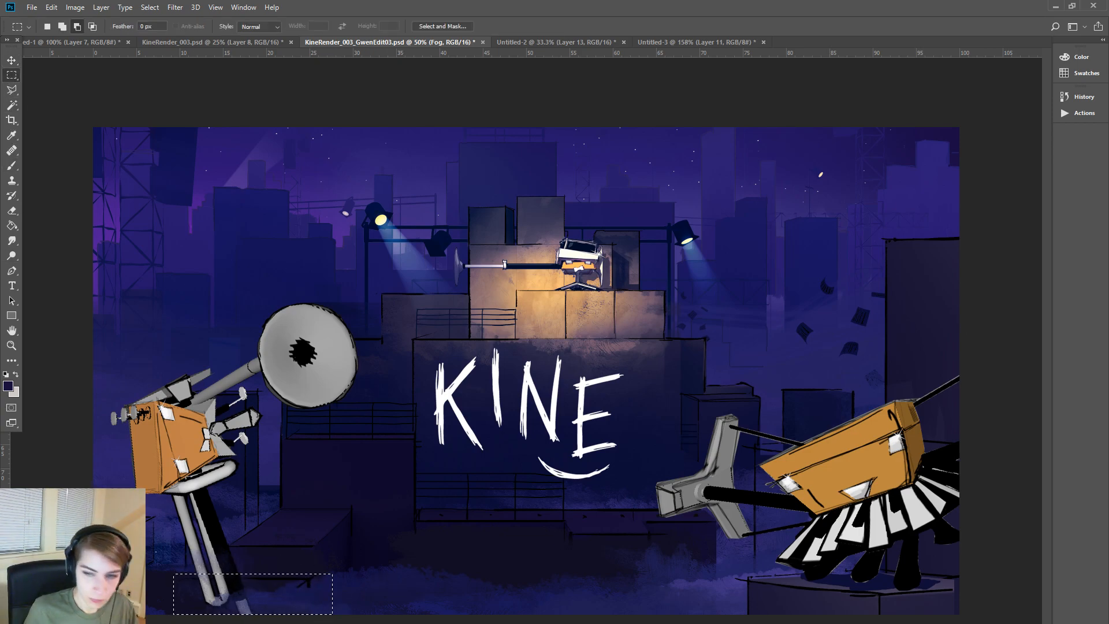
key(alt+bracketleft)
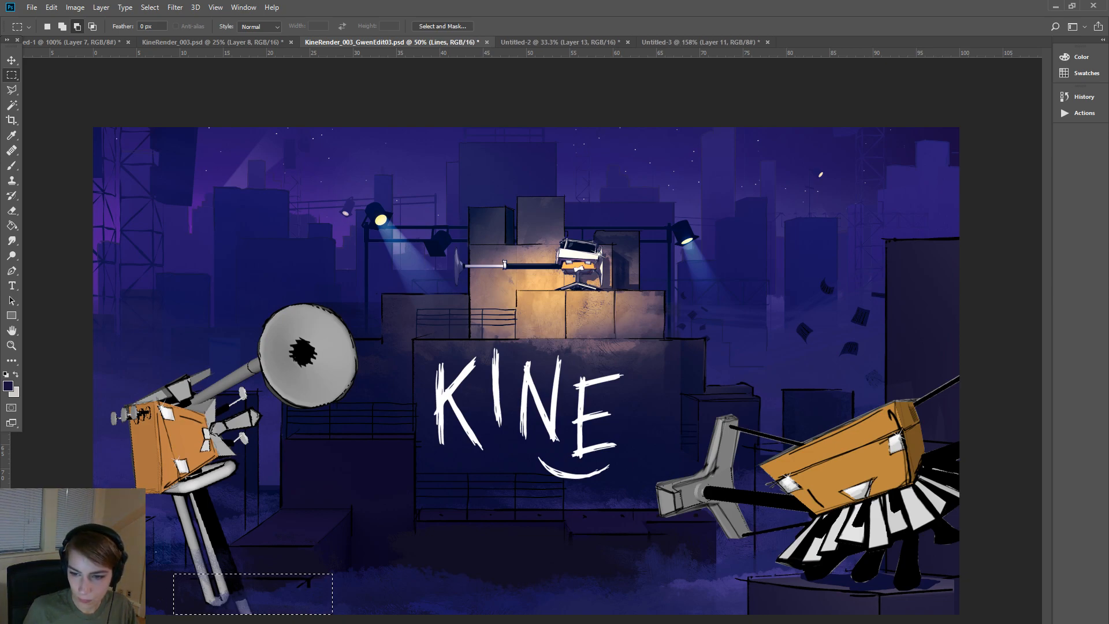
key(v)
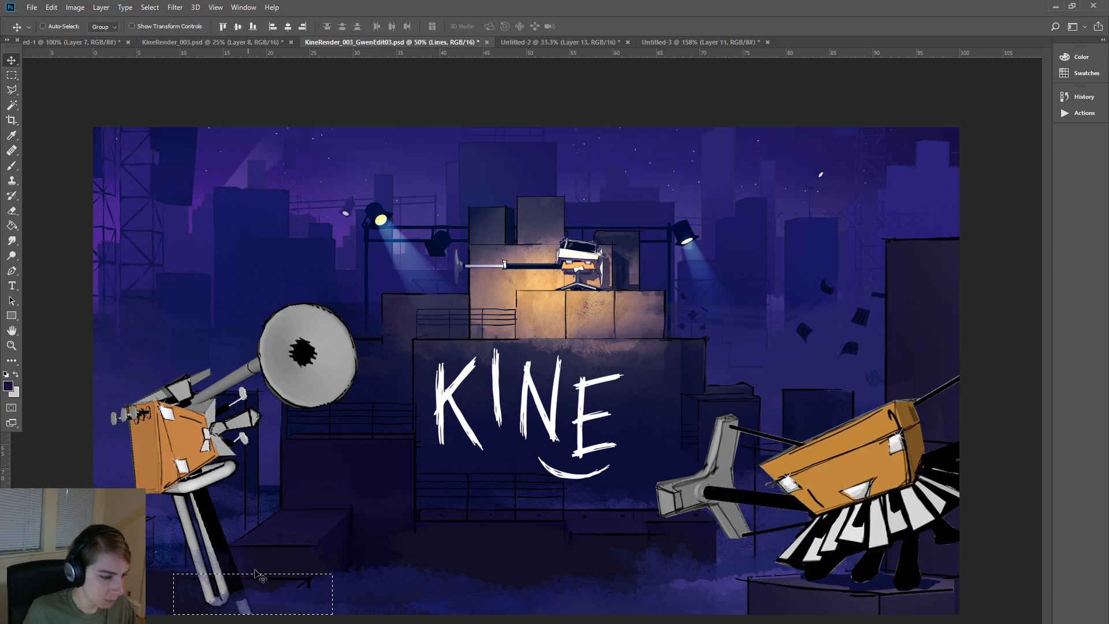
click(306, 586)
click(534, 261)
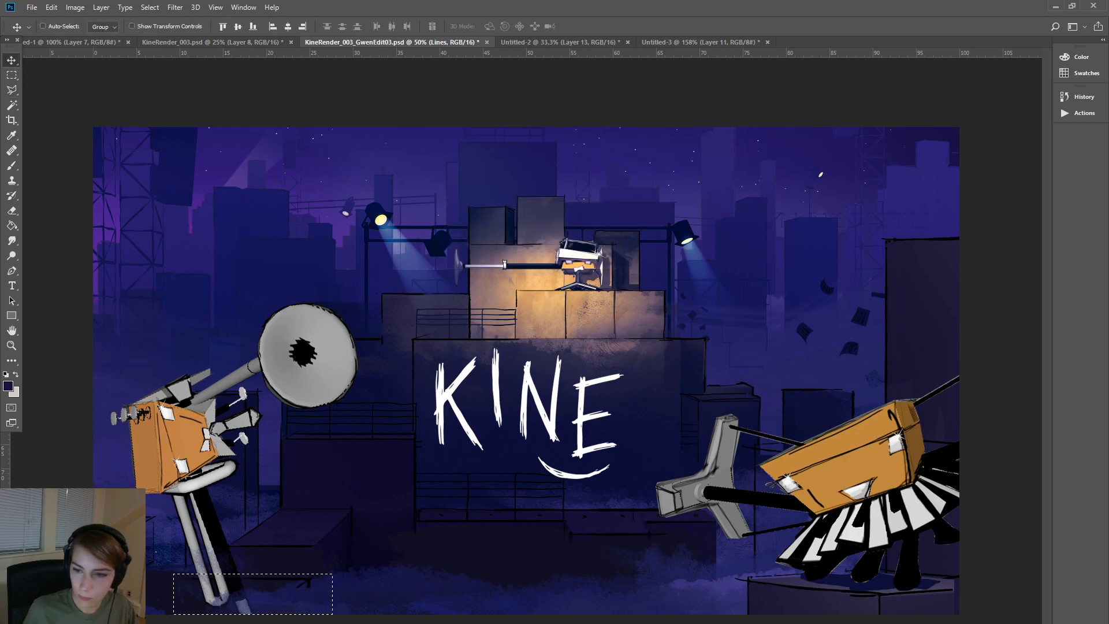
key(alt+bracketright)
click(321, 603)
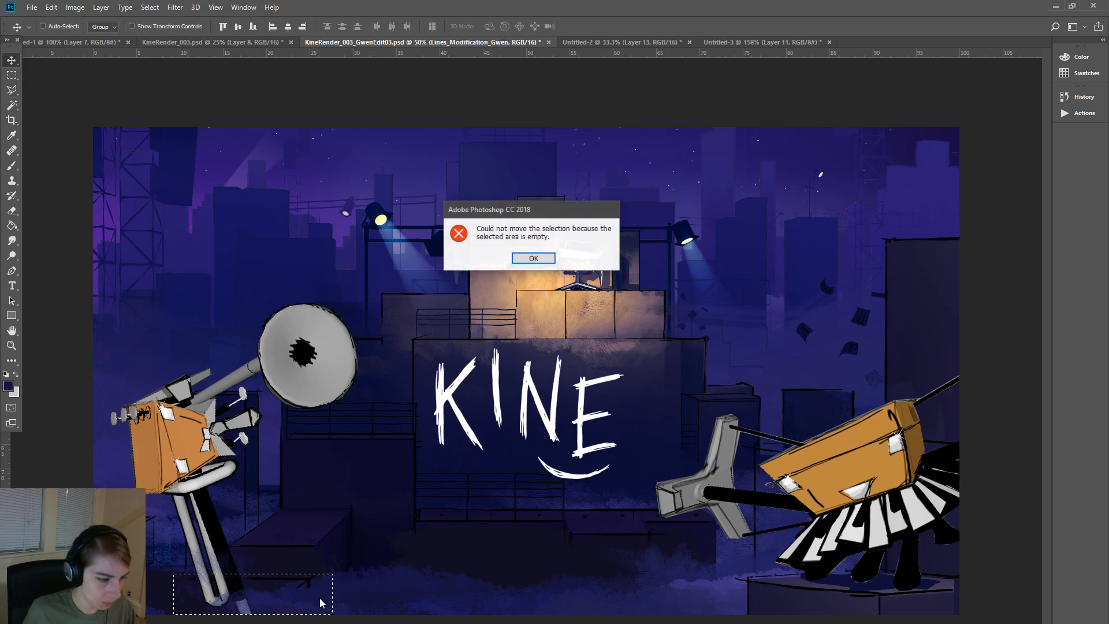
click(532, 258)
- Move the marqueed line art on the Lines layer down to the canvas's lower edge and deselect
key(alt+bracketleft)
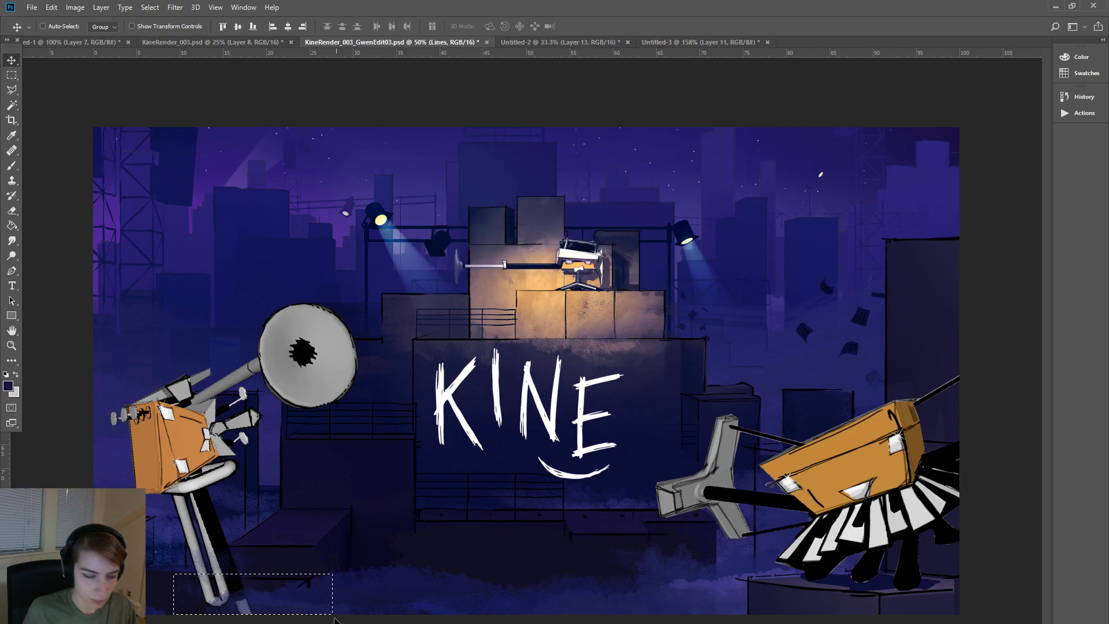
drag(313, 596, 313, 608)
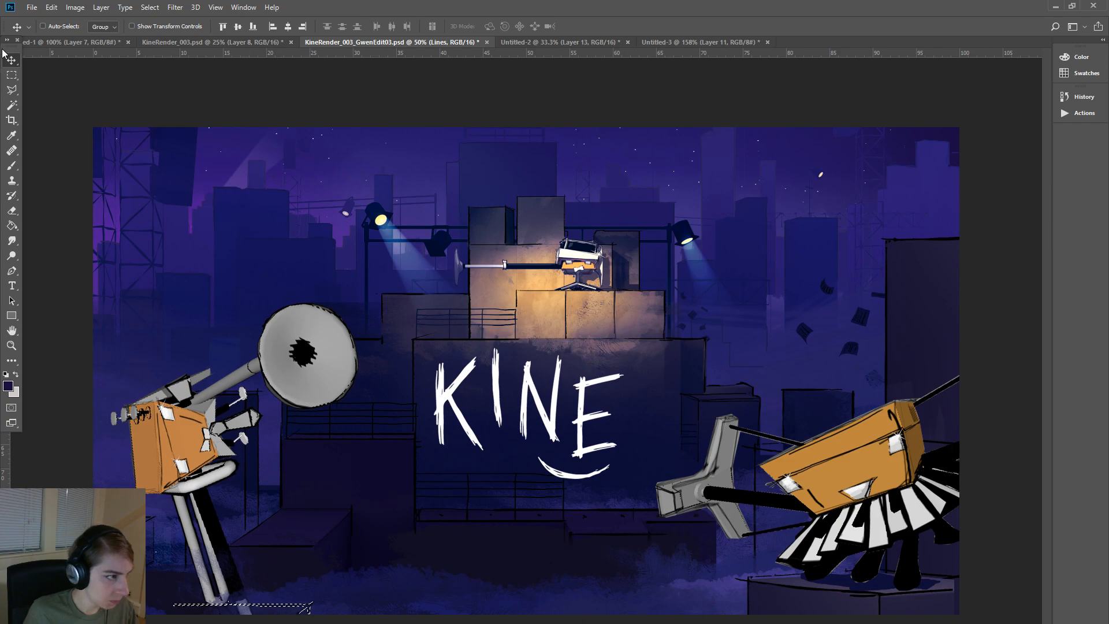
key(ctrl+d)
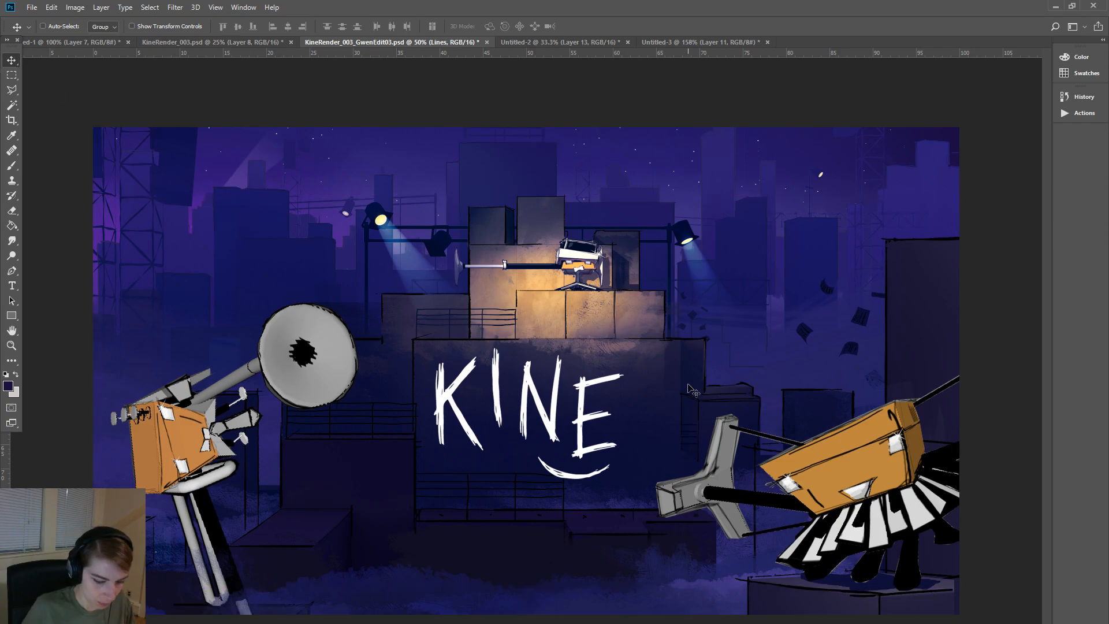
- Copy the whole merged composition from KineRender_003_GwenEdit03.psd and paste it into Untitled-2 as a new layer
key(ctrl+minus)
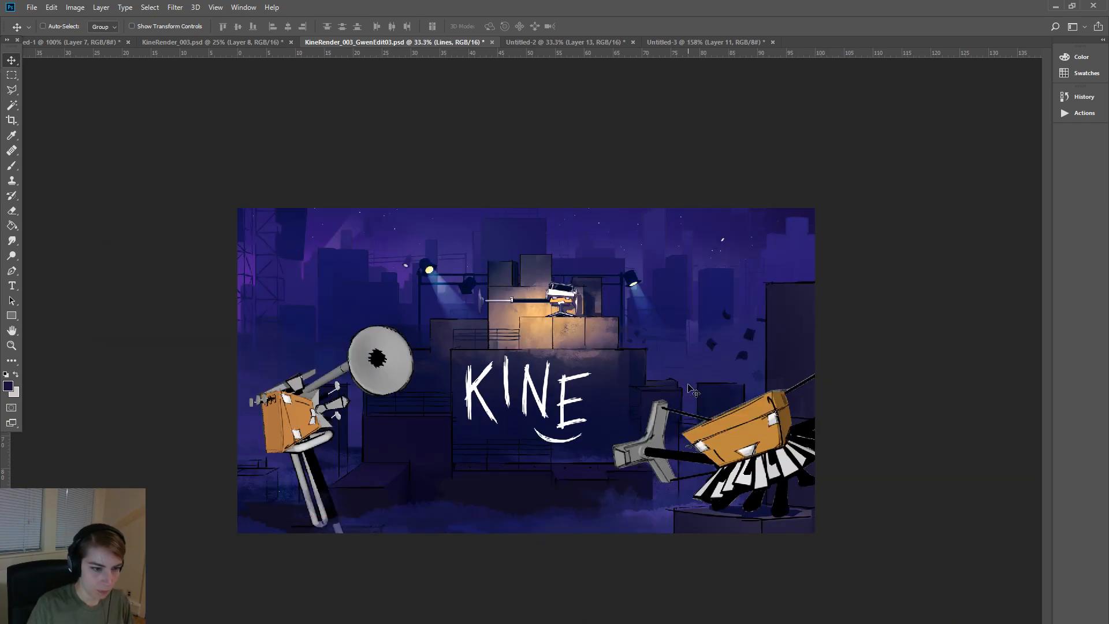
key(ctrl+minus)
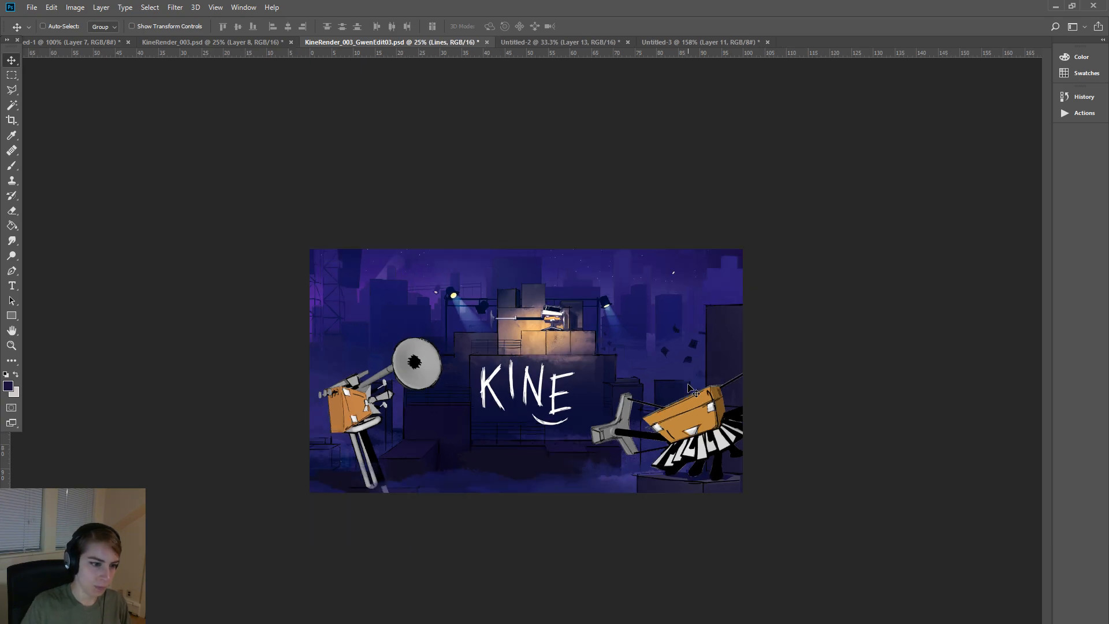
key(ctrl+a)
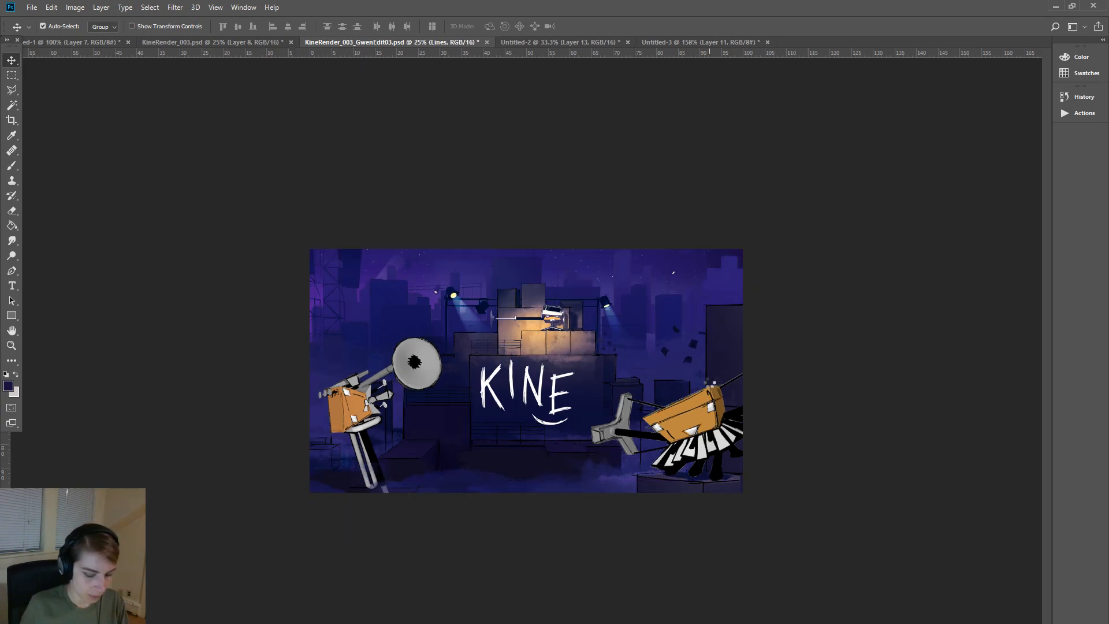
click(659, 42)
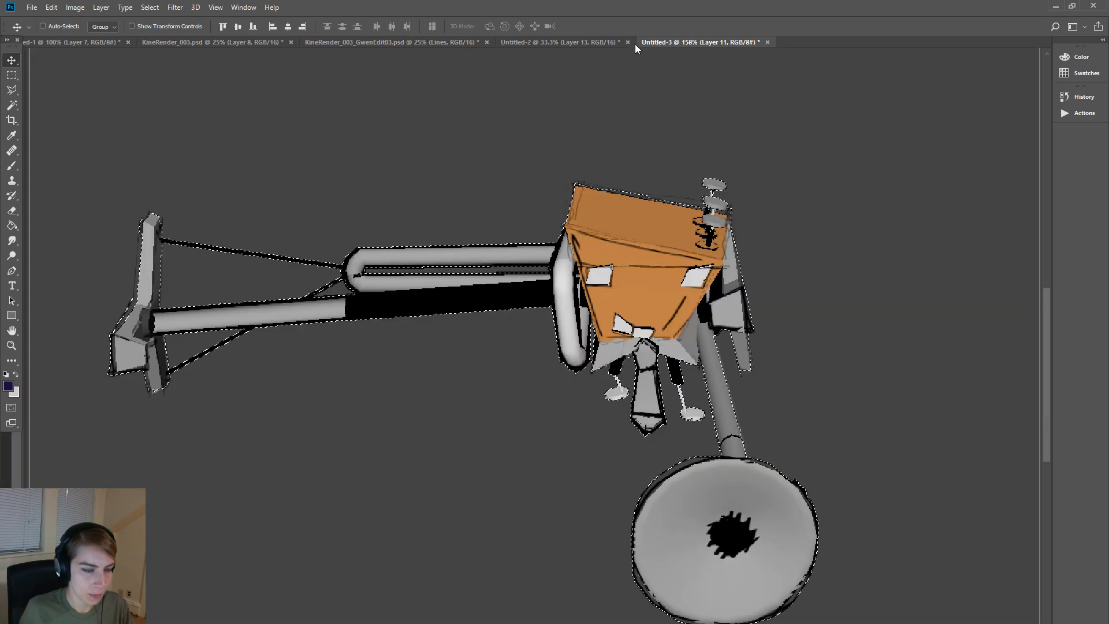
click(554, 44)
key(ctrl+v)
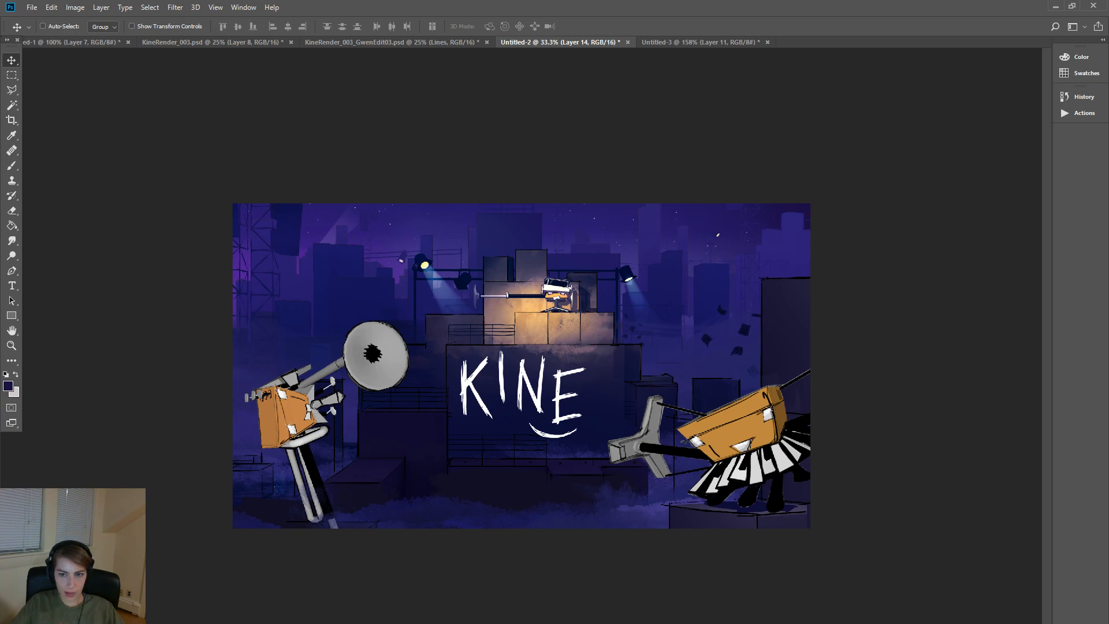
- Compare the newest KINE composition in Untitled-2 with the earlier versions beneath it, down to the blank background, and return to the newest
key(ctrl+z)
key(ctrl+z)
key(ctrl+z)
key(ctrl+z)
key(ctrl+z)
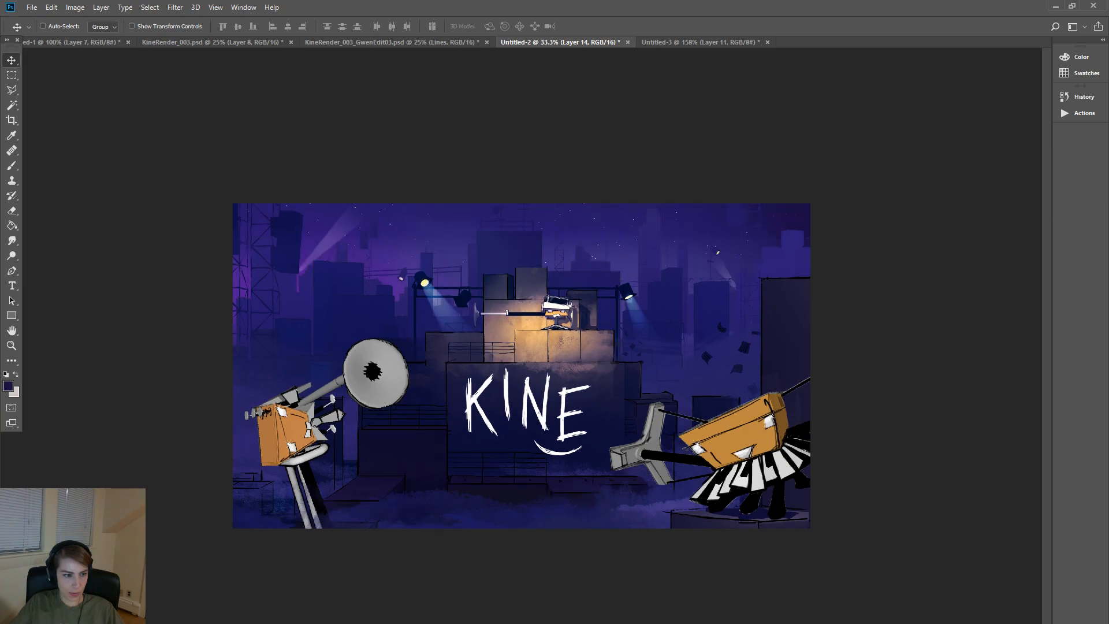
key(ctrl+z)
key(ctrl+z)
key(ctrl+z)
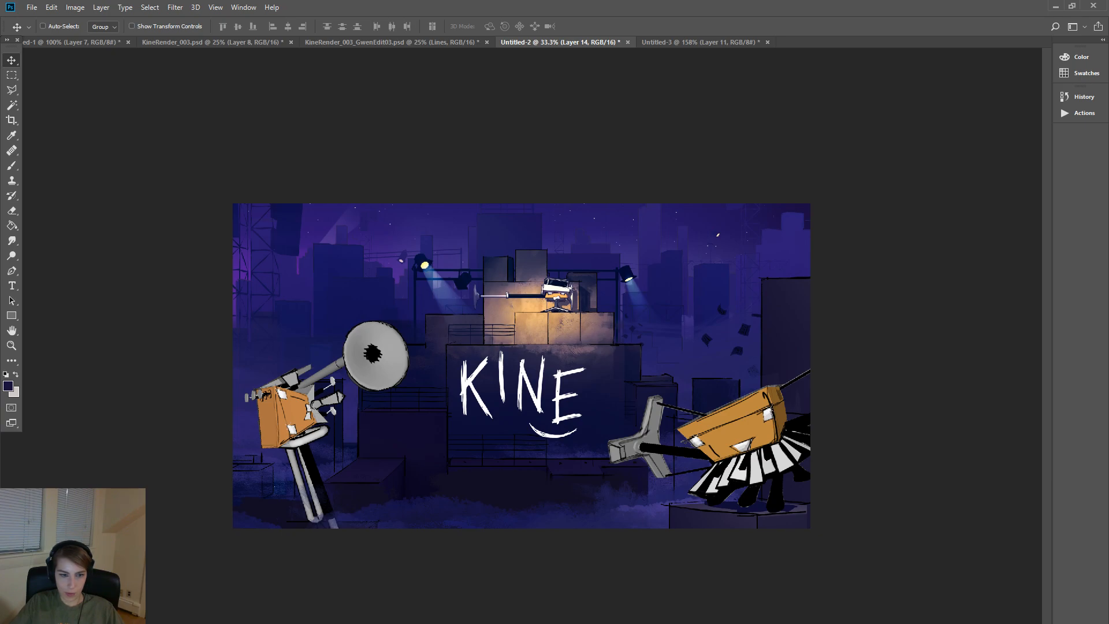
key(ctrl+z)
key(ctrl+z)
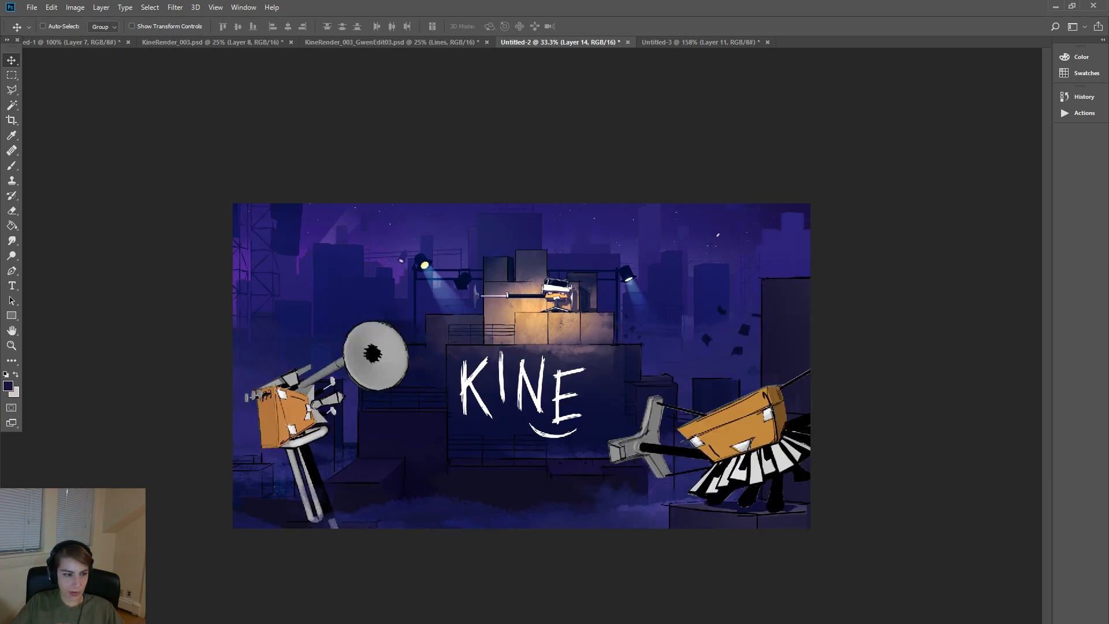
key(ctrl+z)
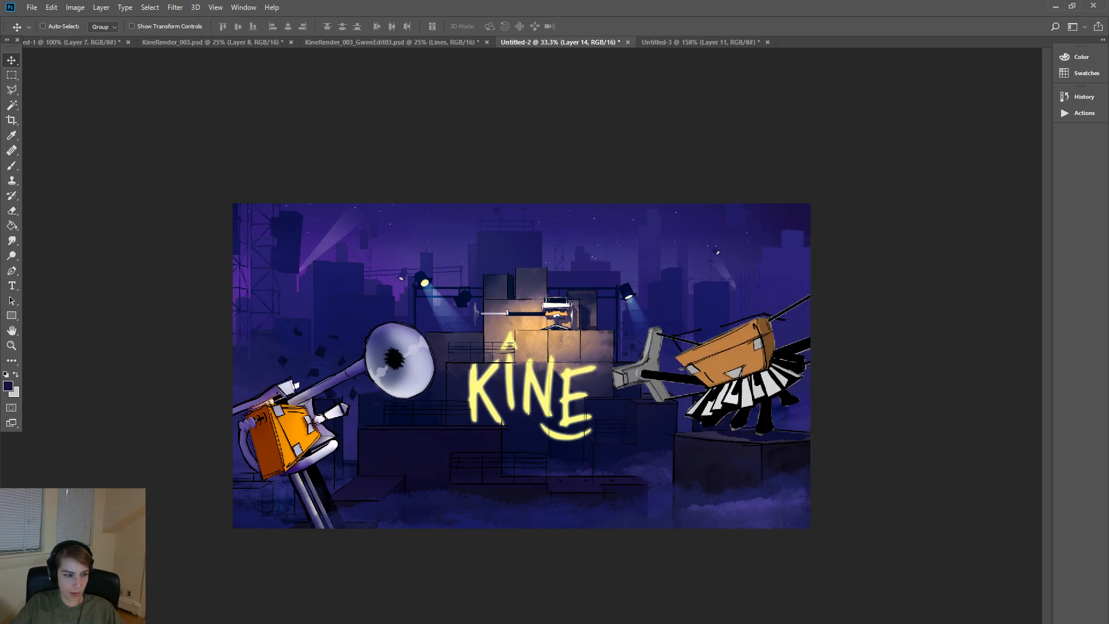
key(ctrl+z)
key(ctrl+z)
key(ctrl+z)
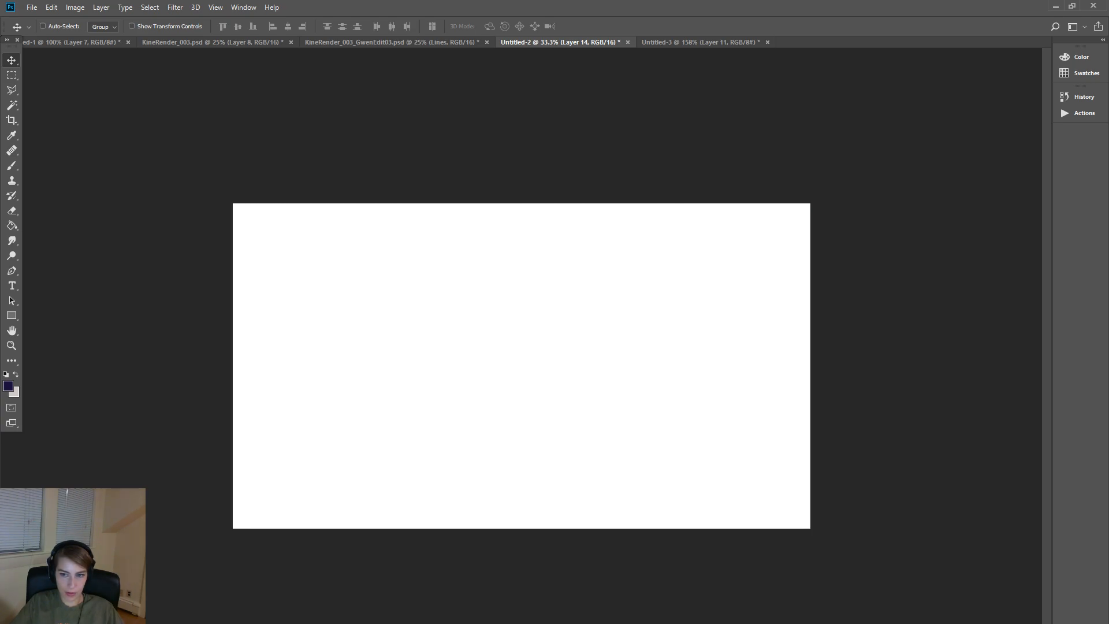
key(ctrl+shift+z)
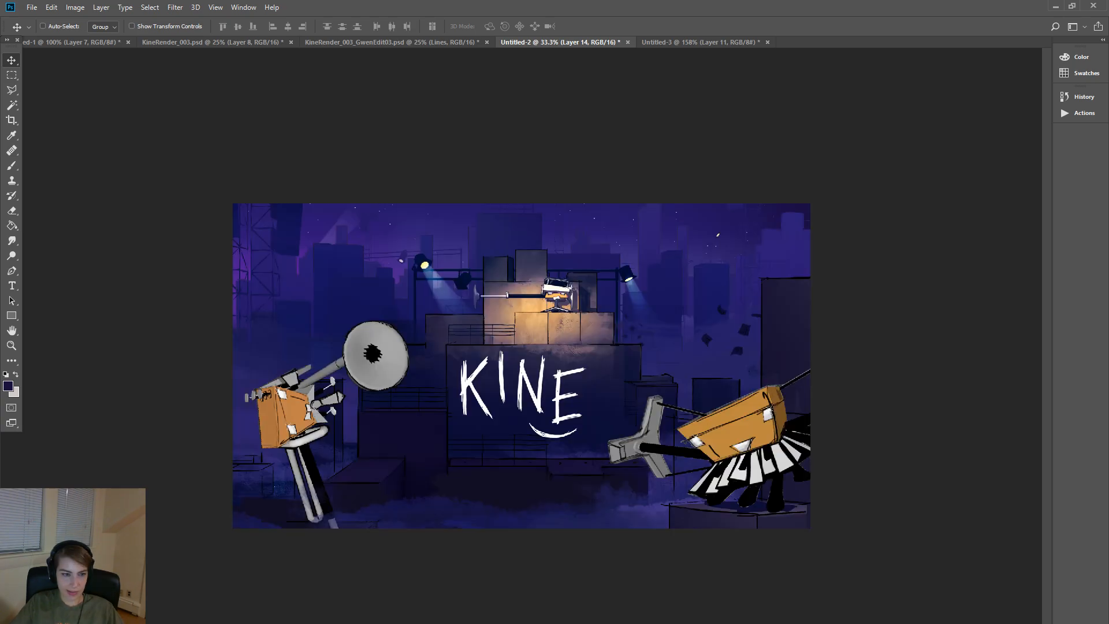
- Look over the other open documents, viewing KineRender_003.psd and the character artwork in Untitled-3
click(84, 42)
click(230, 39)
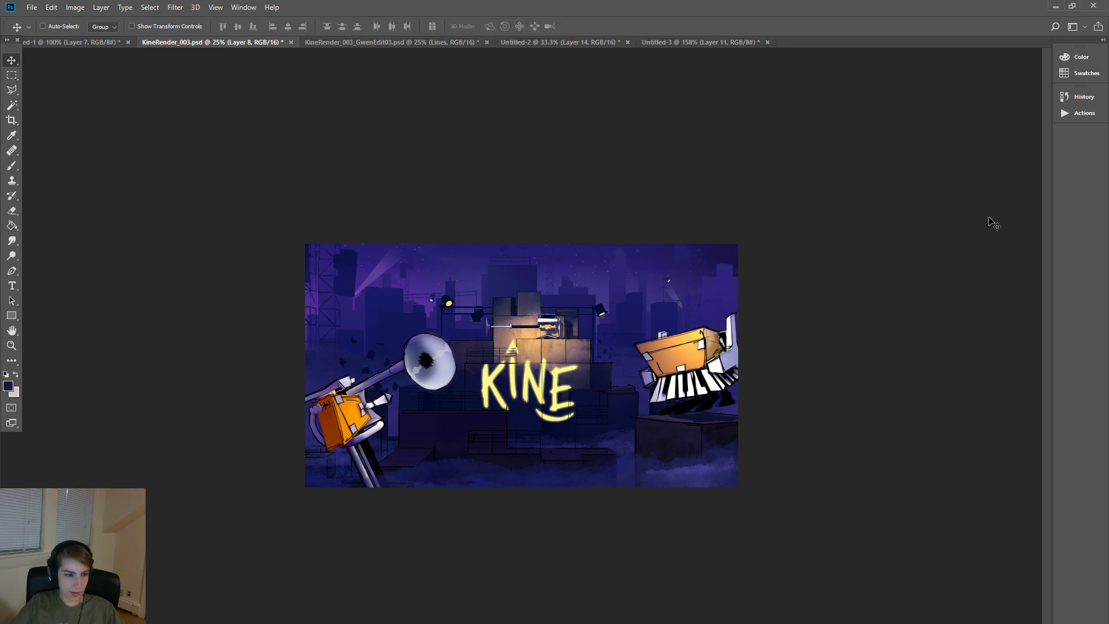
click(693, 41)
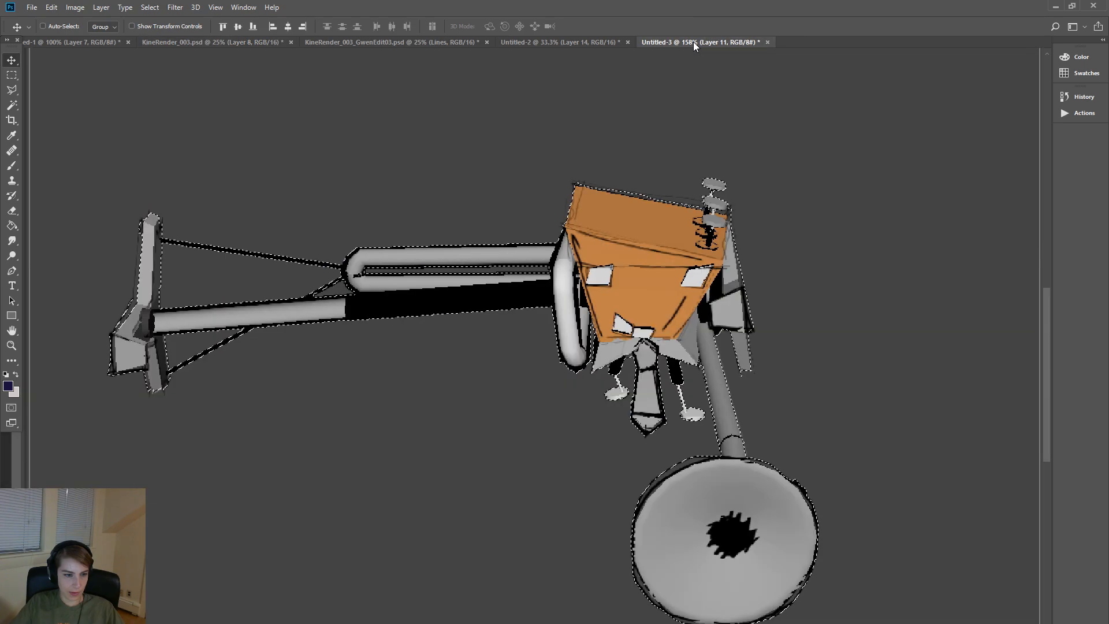
- Clear the whole-canvas selection in KineRender_003_GwenEdit03.psd and make the Fog layer active
click(604, 43)
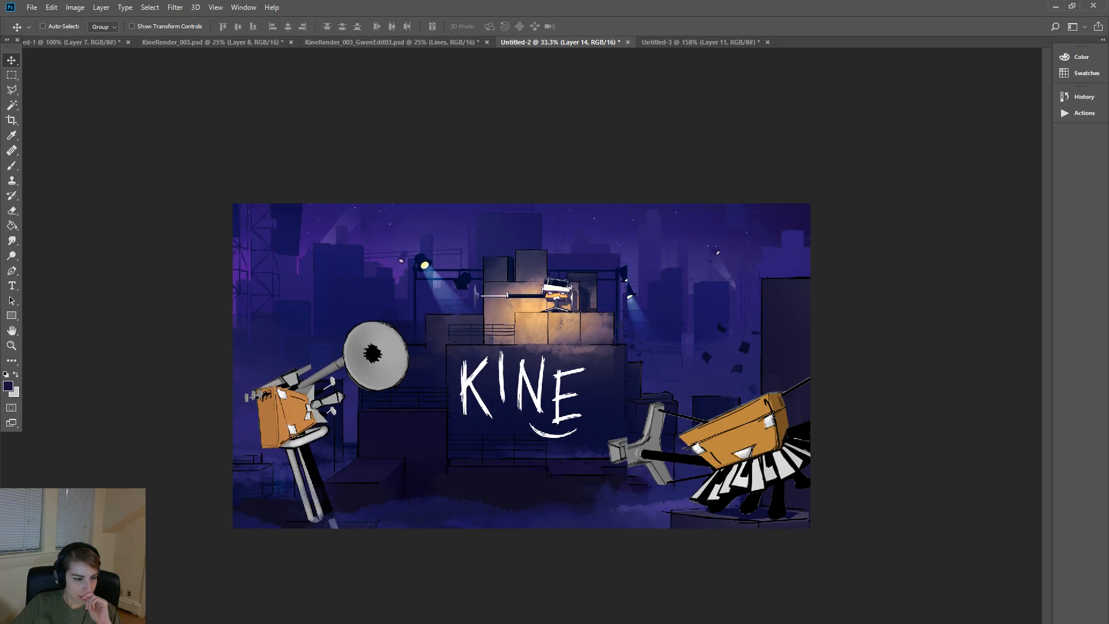
click(425, 42)
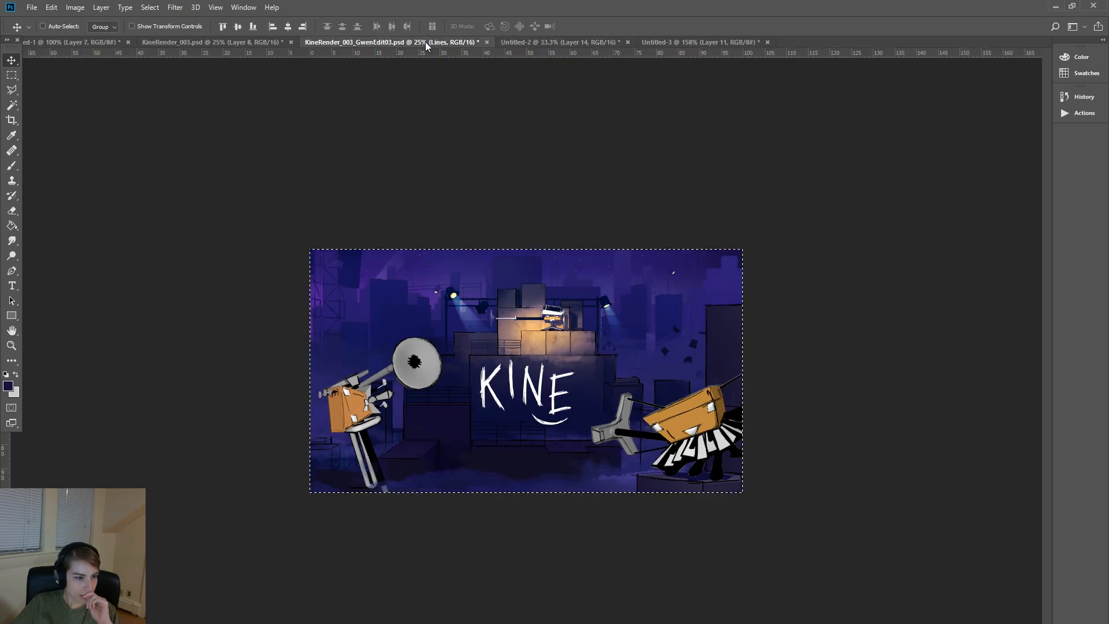
key(ctrl+d)
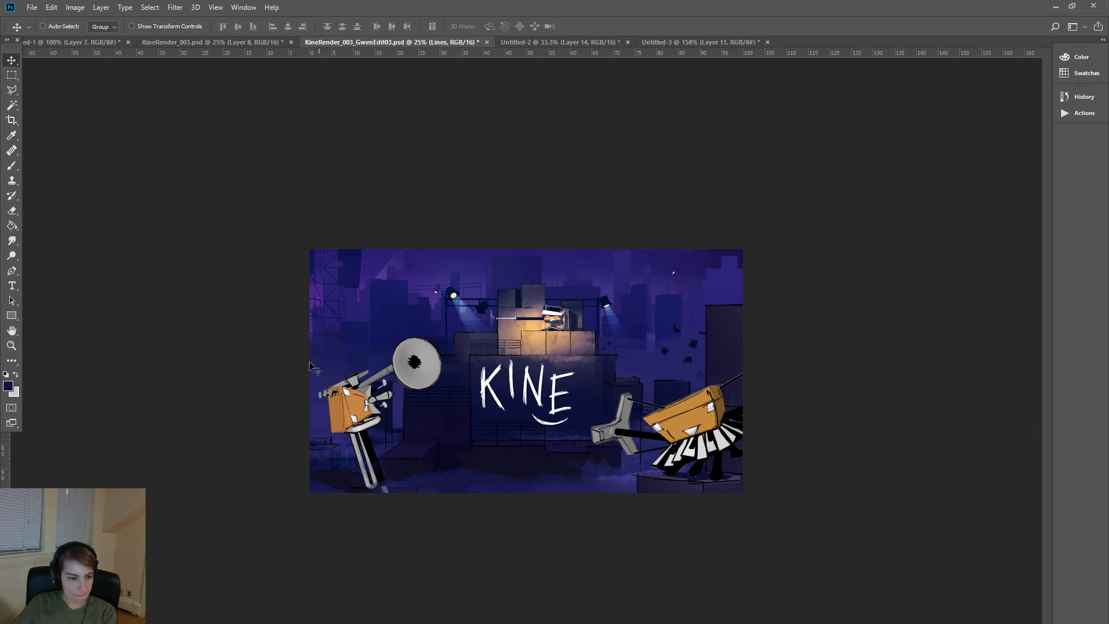
right_click(484, 477)
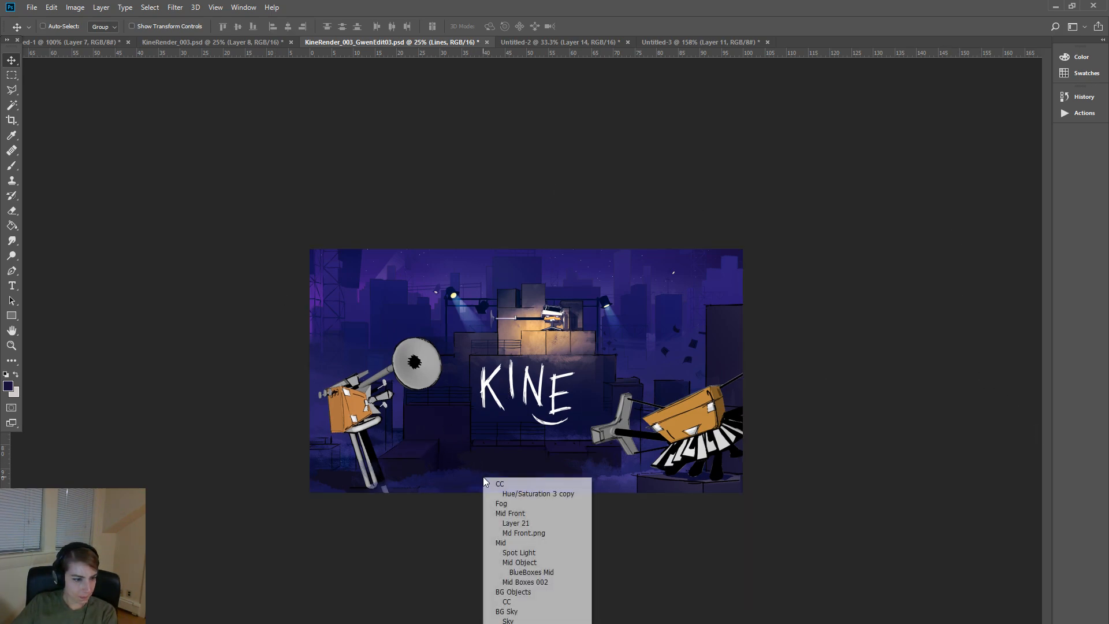
click(537, 506)
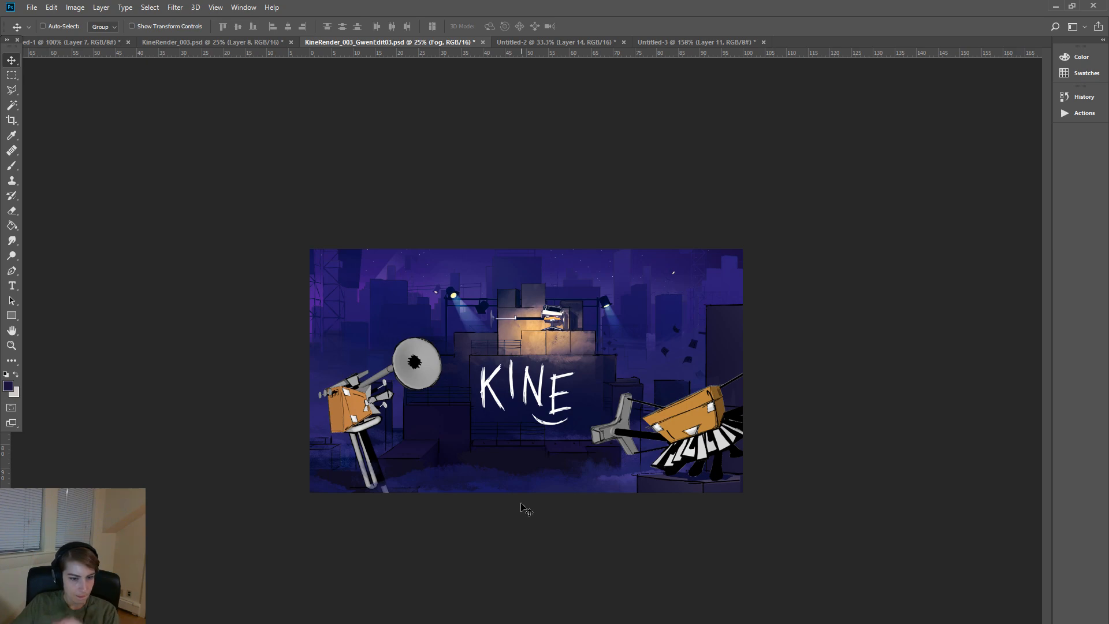
- Make the Lines layer active and outline the accordion character and its platform with a polygonal selection
click(11, 346)
drag(415, 315, 746, 475)
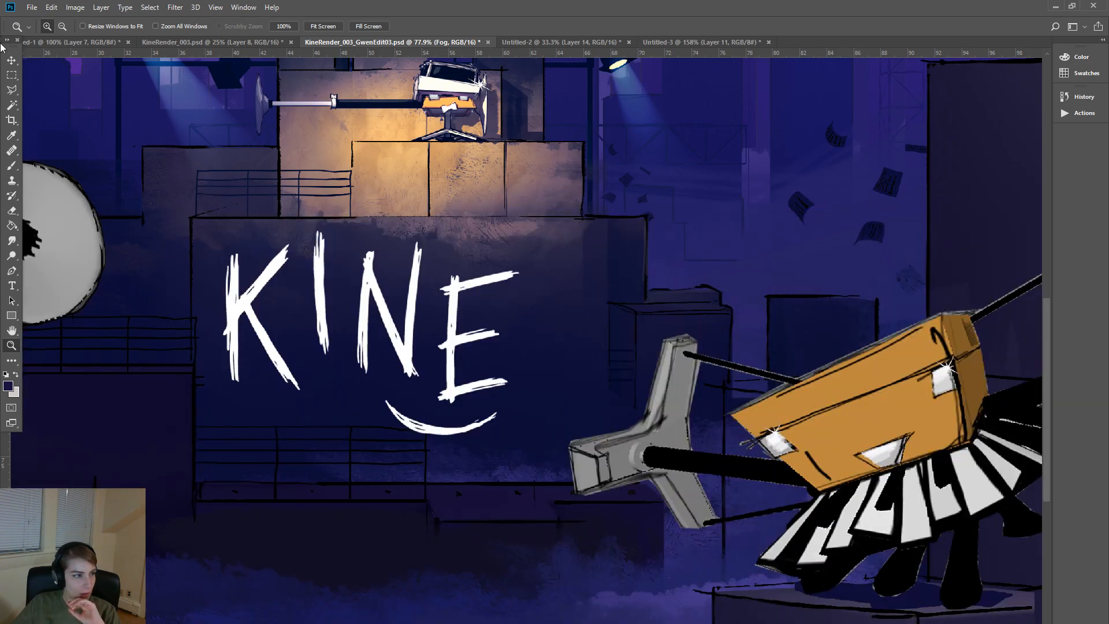
click(12, 60)
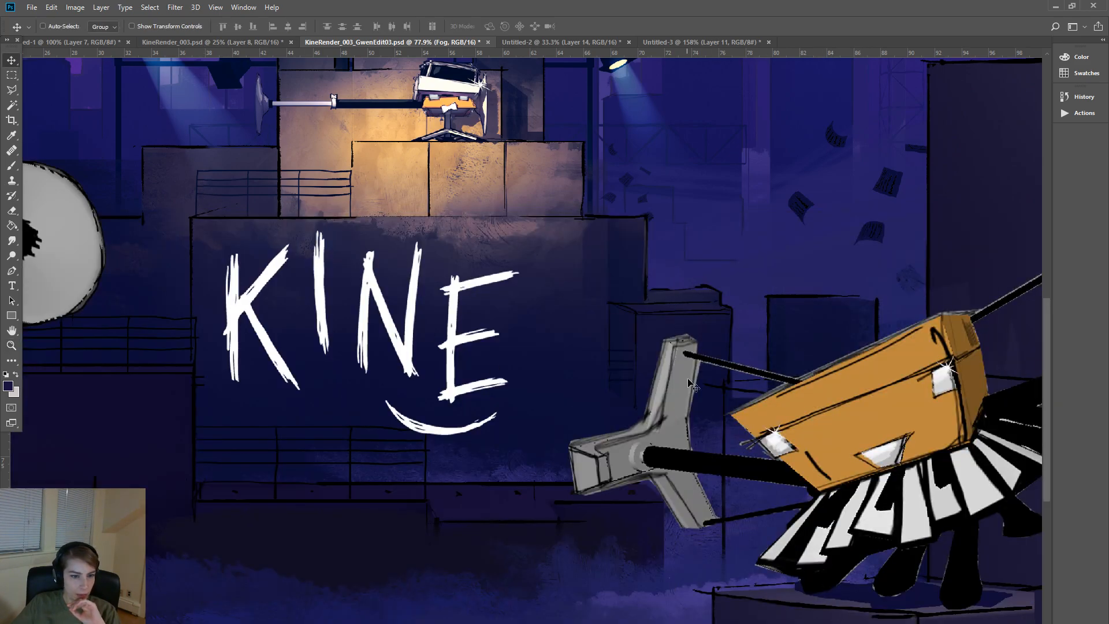
right_click(728, 451)
click(751, 482)
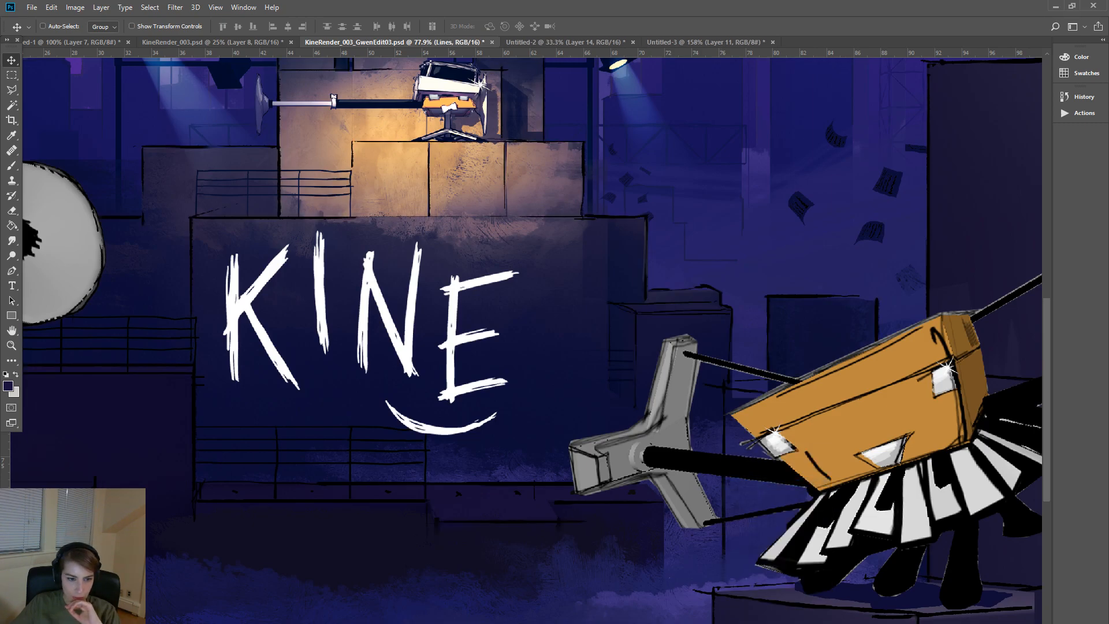
click(12, 90)
click(701, 622)
click(703, 374)
click(809, 367)
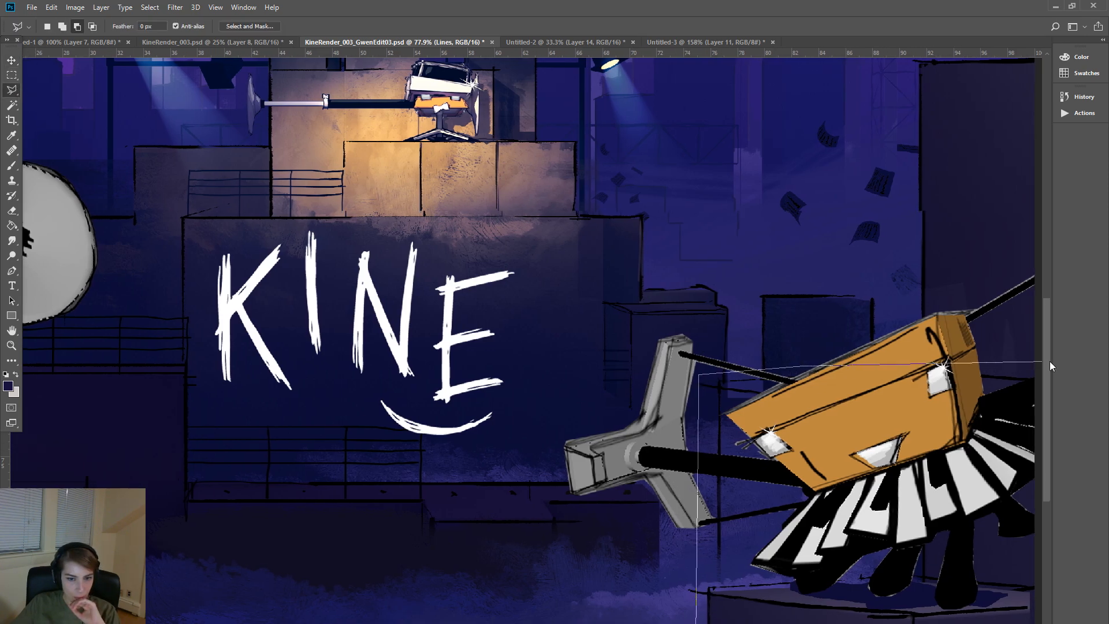
click(1045, 361)
click(1037, 623)
click(689, 623)
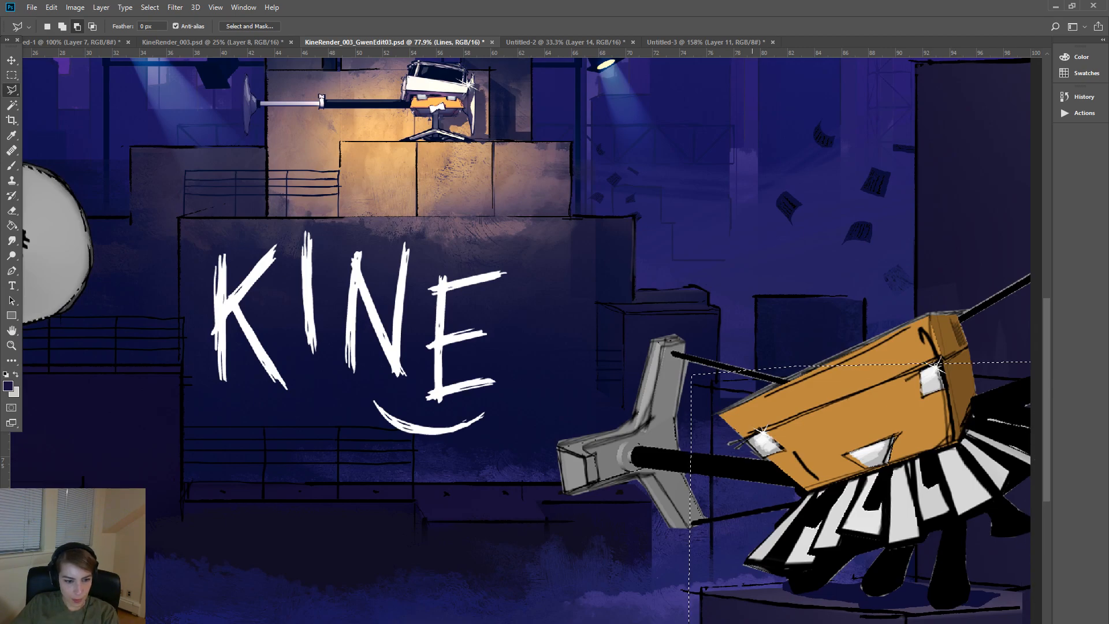
- Compare the KINE composition with the artwork in Untitled-3 and Untitled-2, and examine it both close up and as a whole
key(ctrl+minus)
key(ctrl+minus)
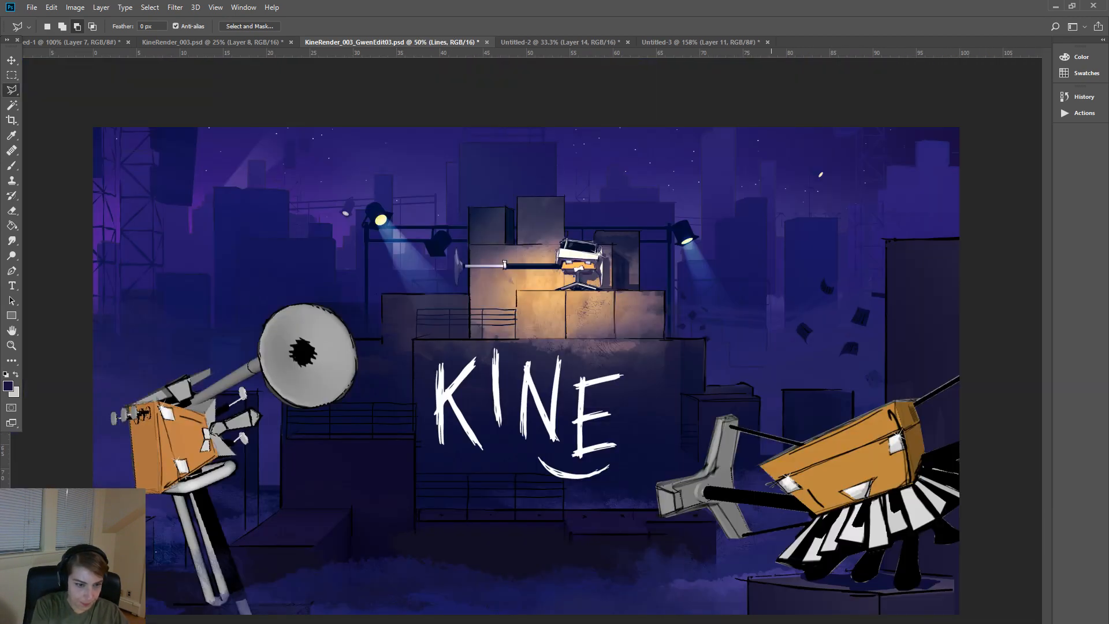
key(ctrl+minus)
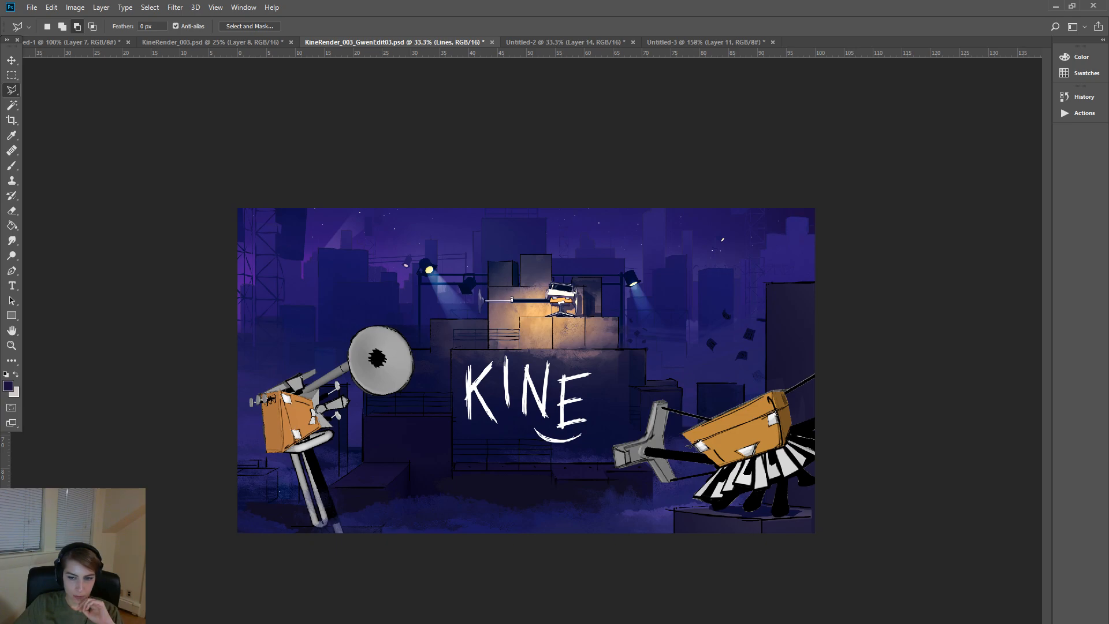
click(681, 41)
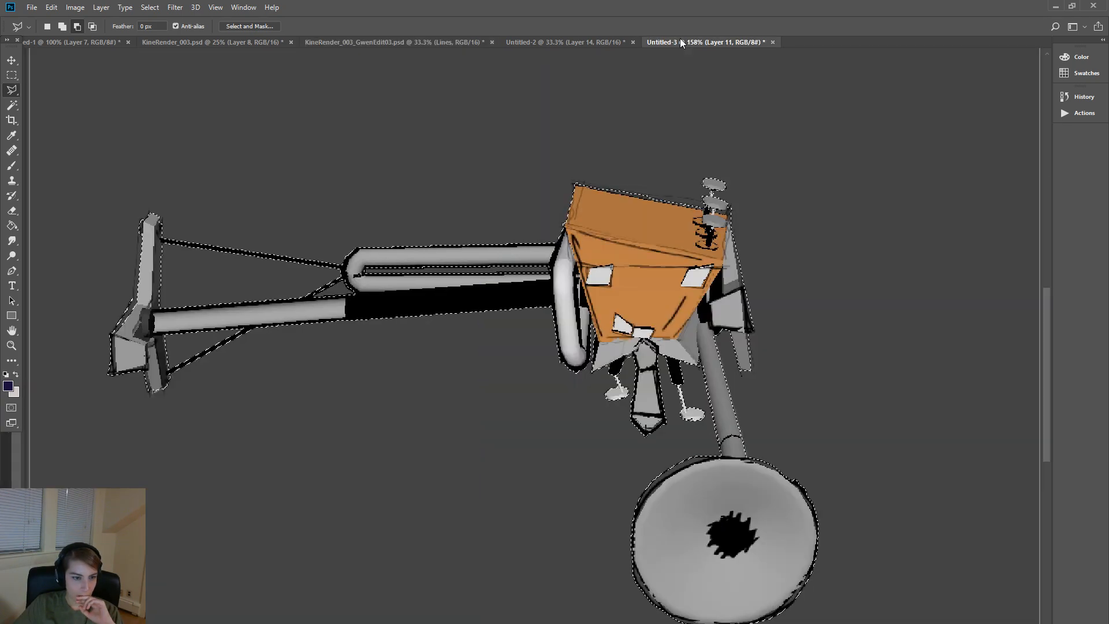
click(591, 43)
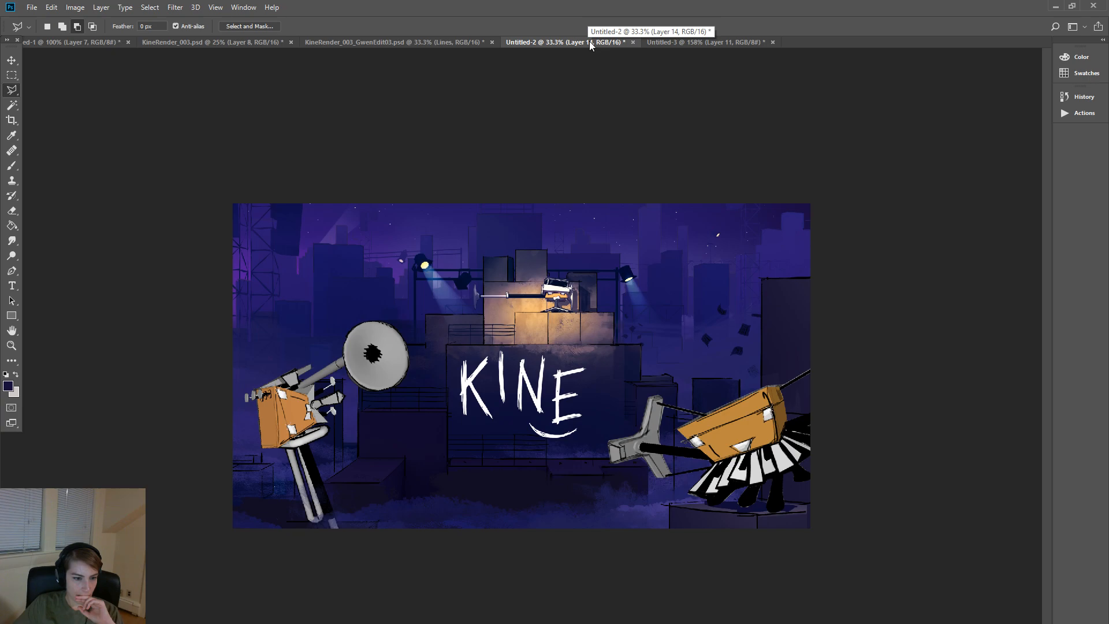
click(454, 43)
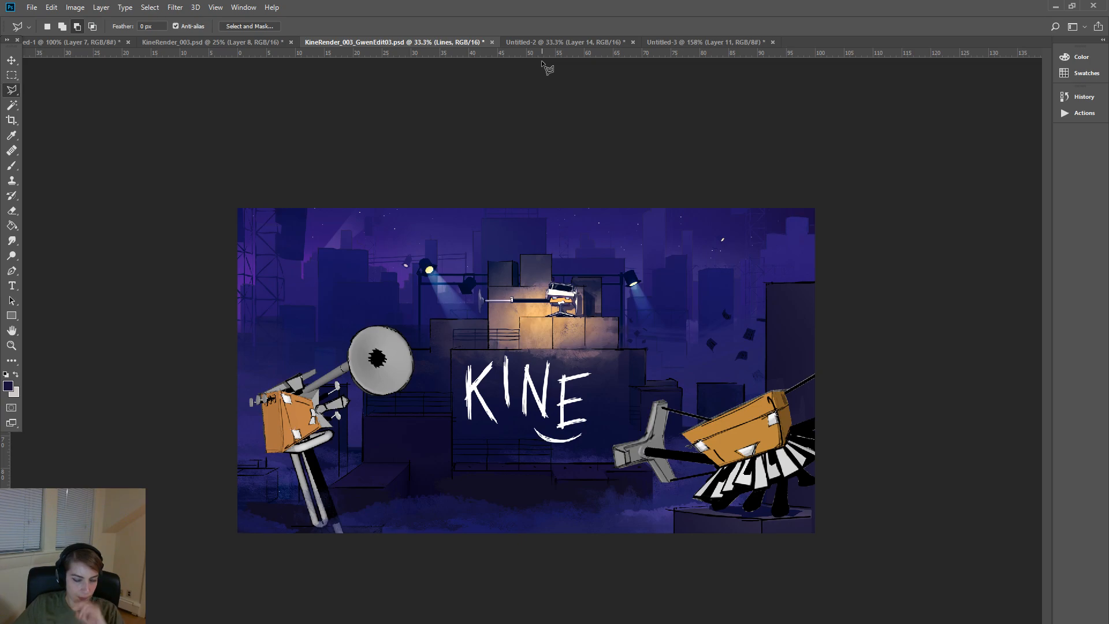
key(ctrl+plus)
key(ctrl+plus)
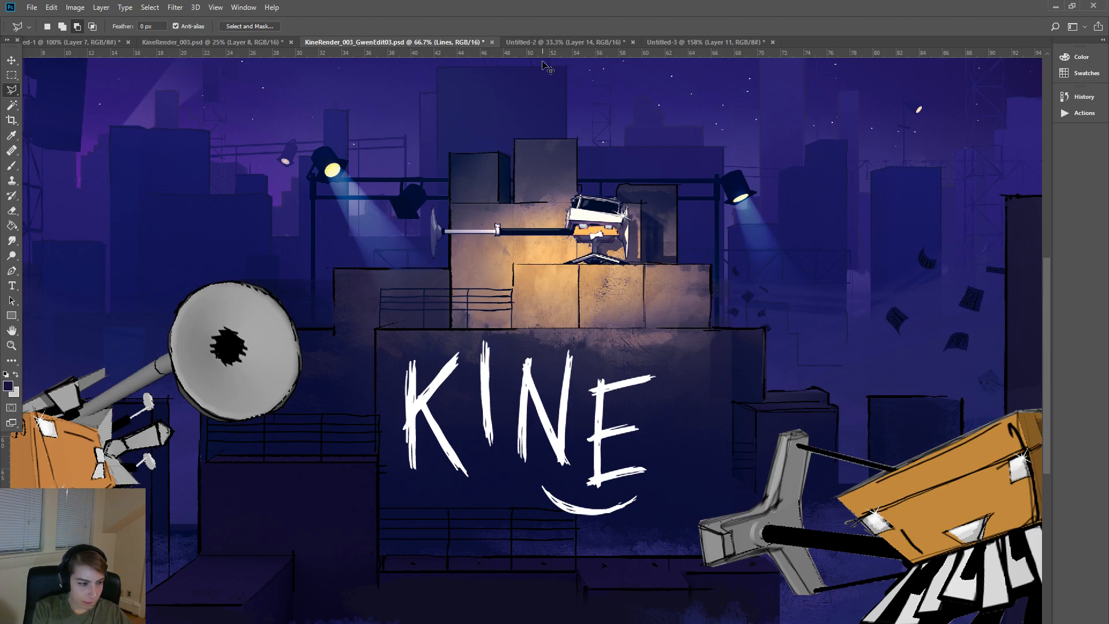
key(ctrl+minus)
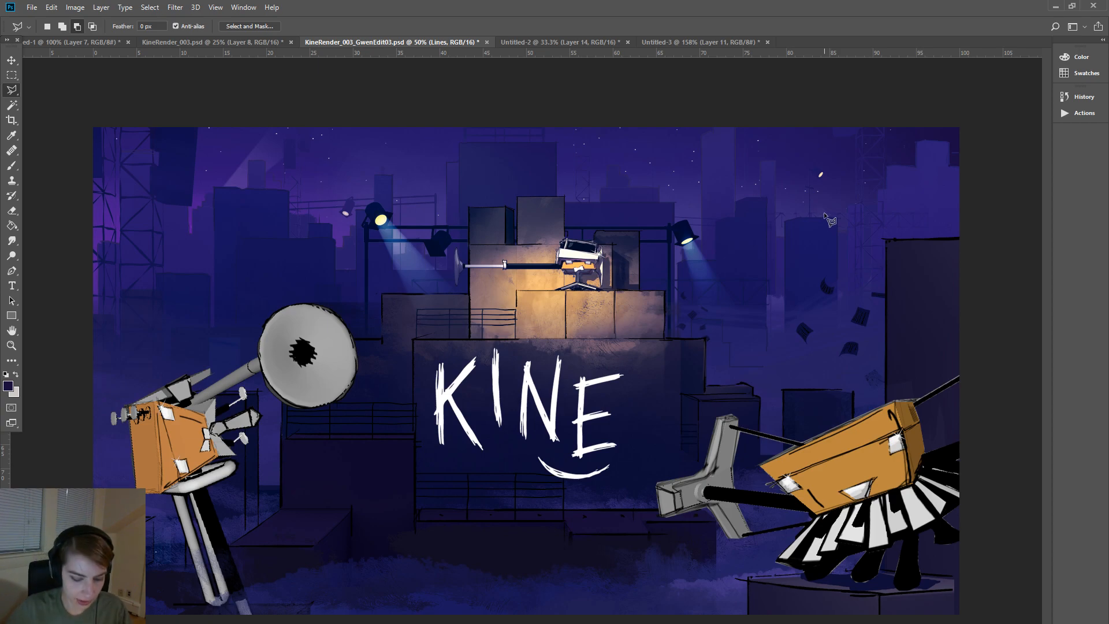
key(ctrl+minus)
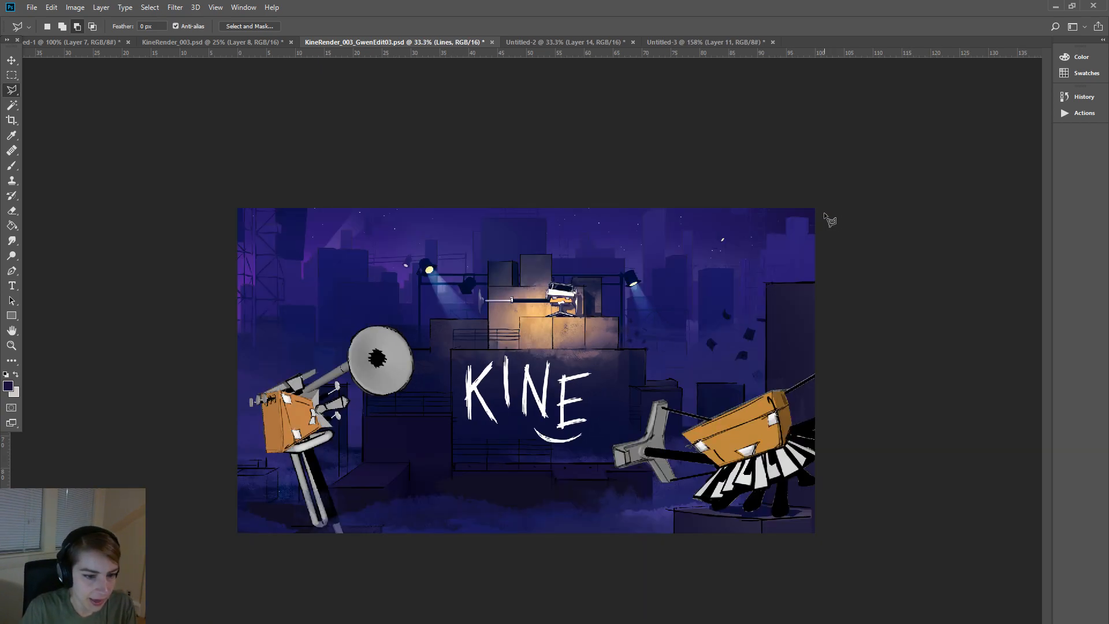
key(ctrl+plus)
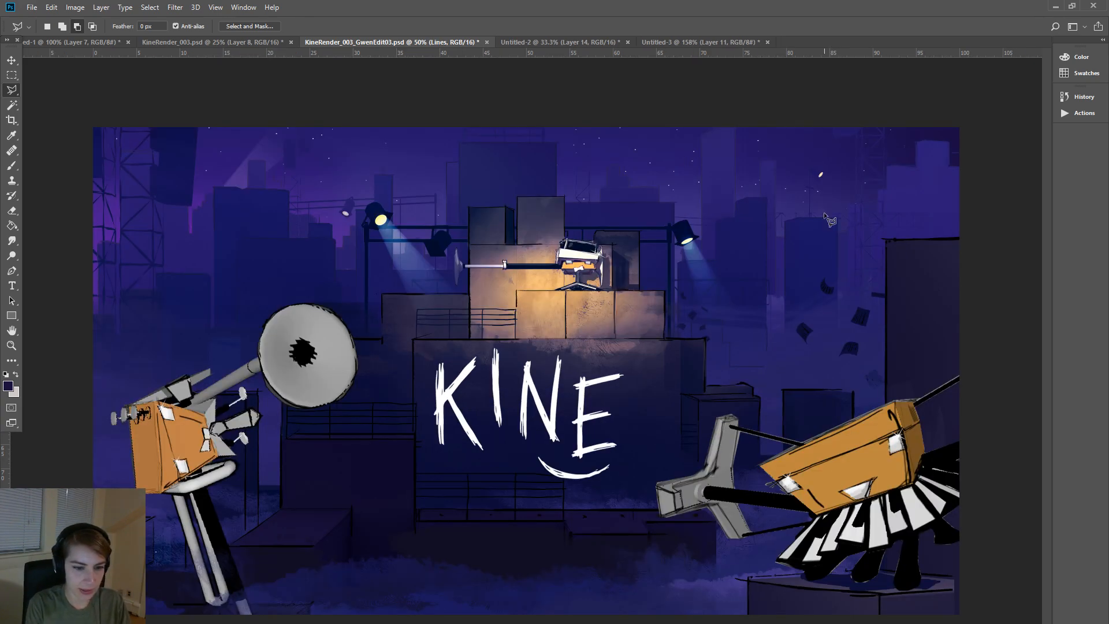
key(ctrl+minus)
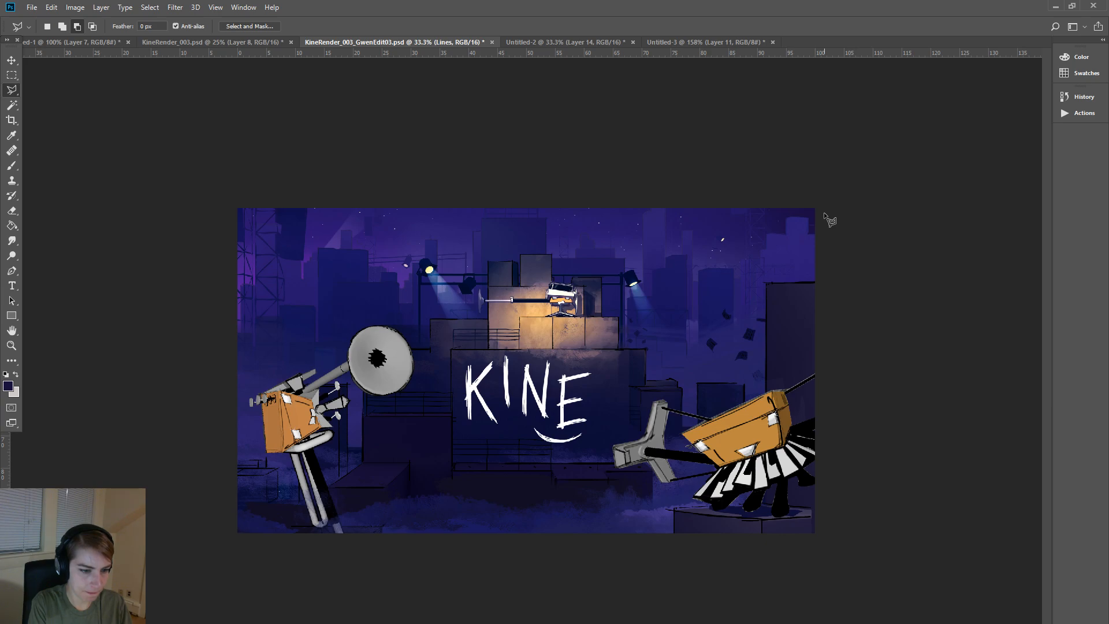
key(ctrl+minus)
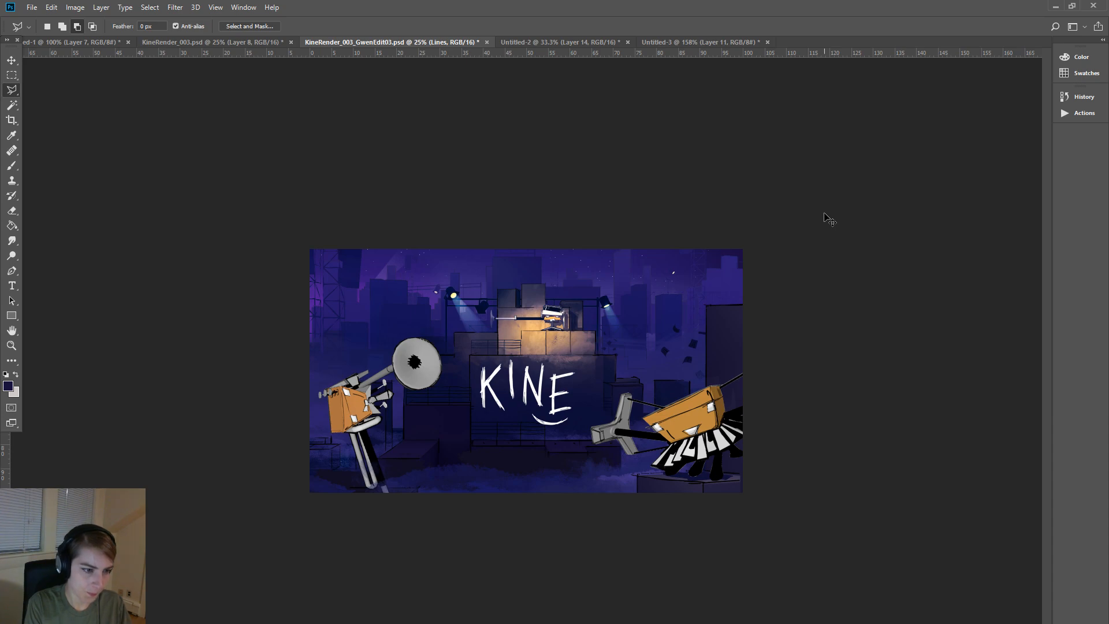
key(ctrl+plus)
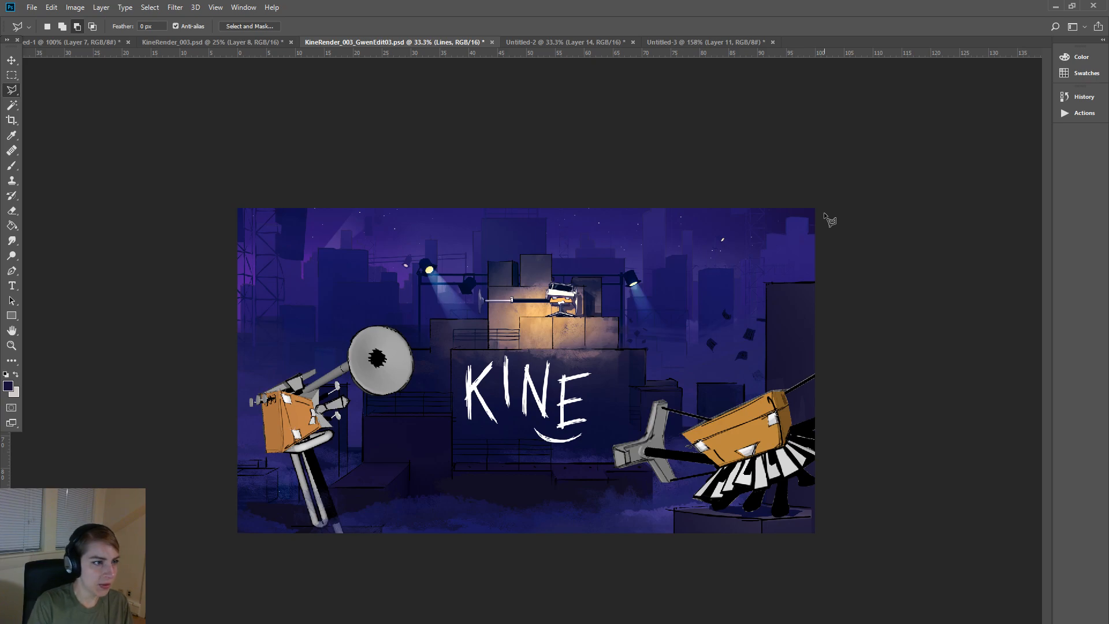
- Save KineRender_003_GwenEdit03.psd and try to open Save As for the same document
key(ctrl+s)
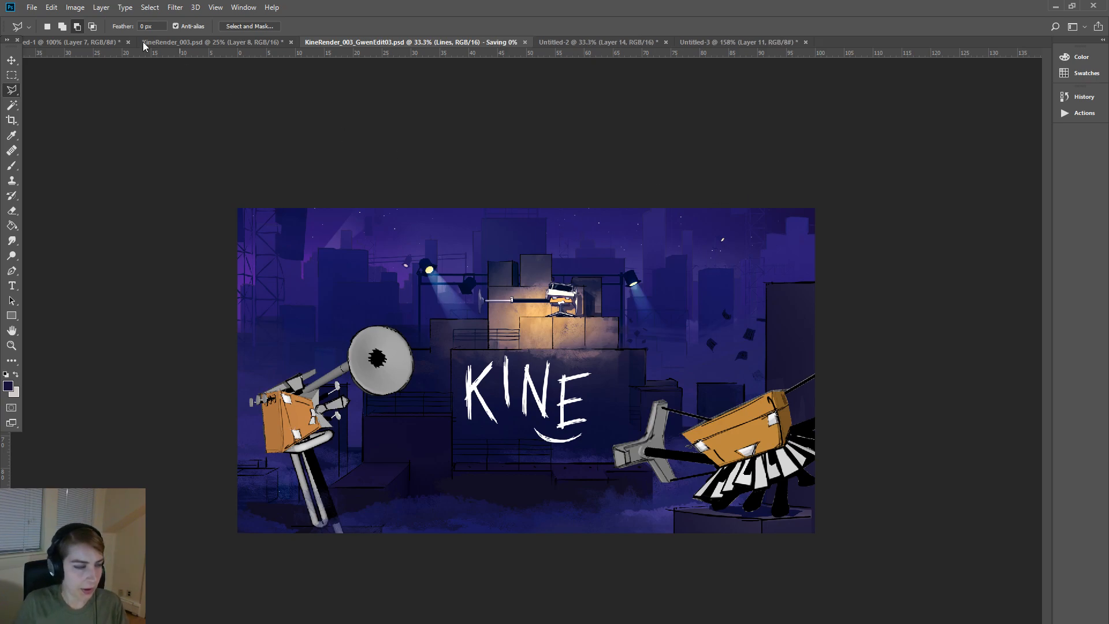
click(31, 7)
click(63, 137)
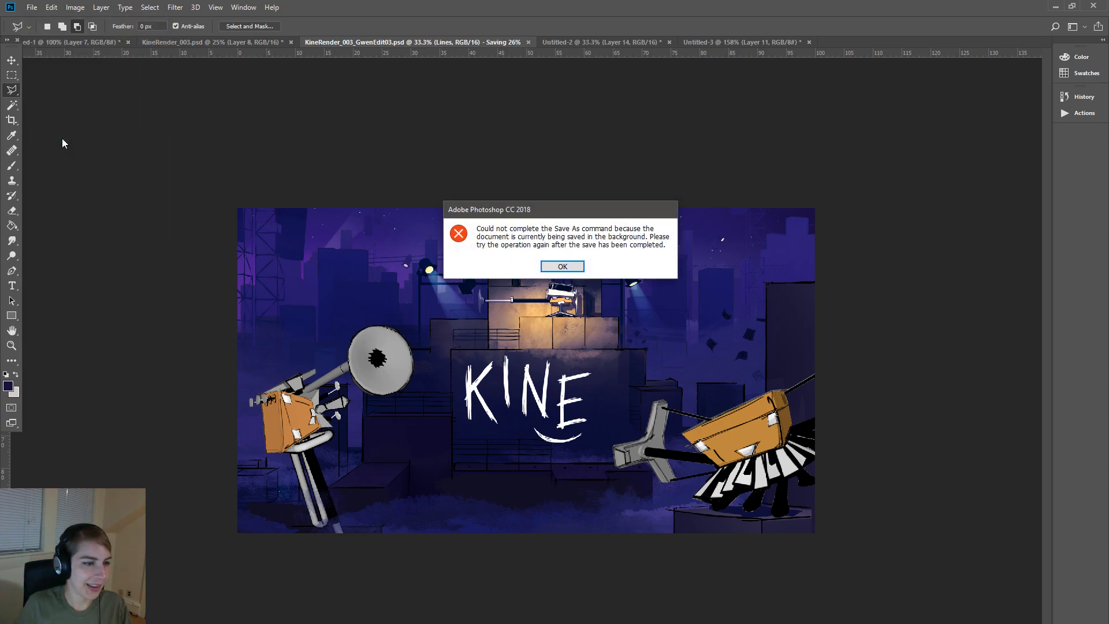
click(561, 266)
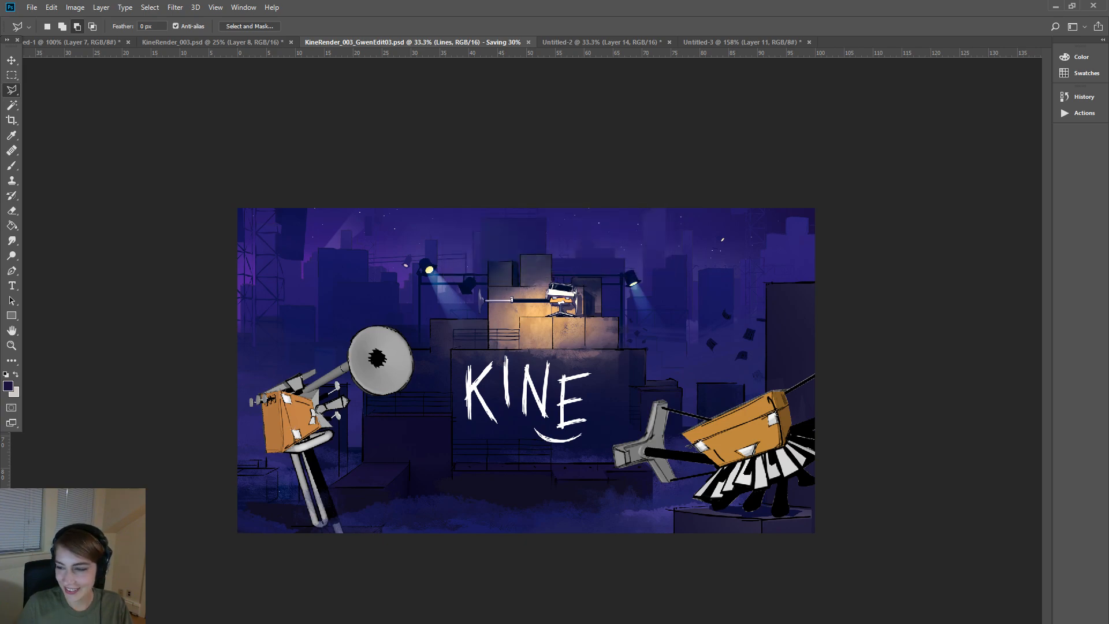
- Switch to File Explorer and delete ForSurfaceDigital.zip from the Drop3 folder
key(alt+Tab)
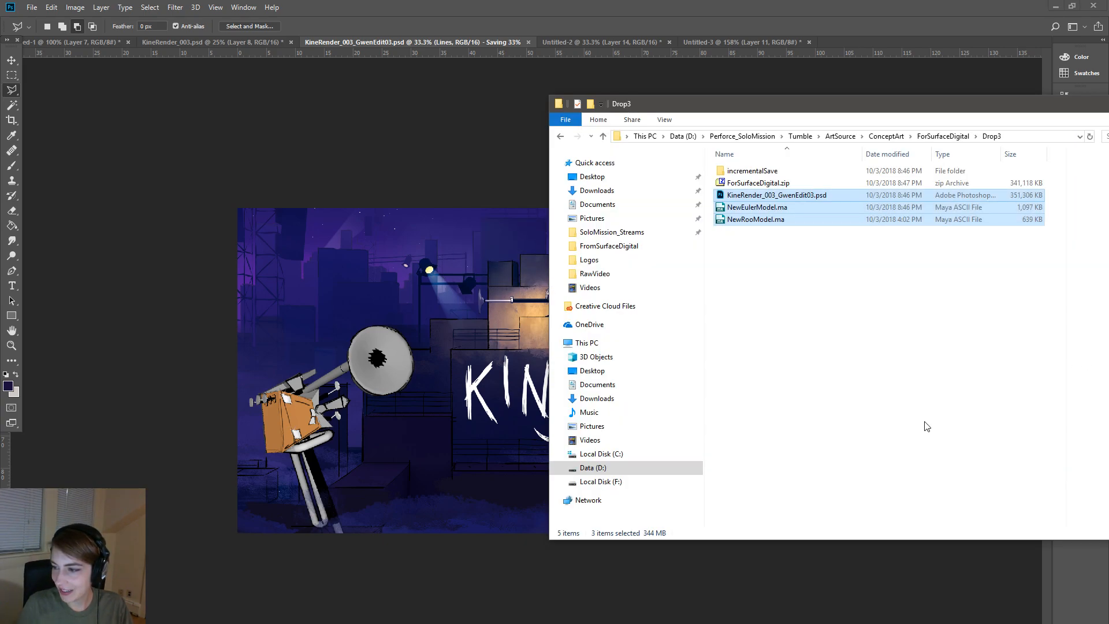
click(927, 423)
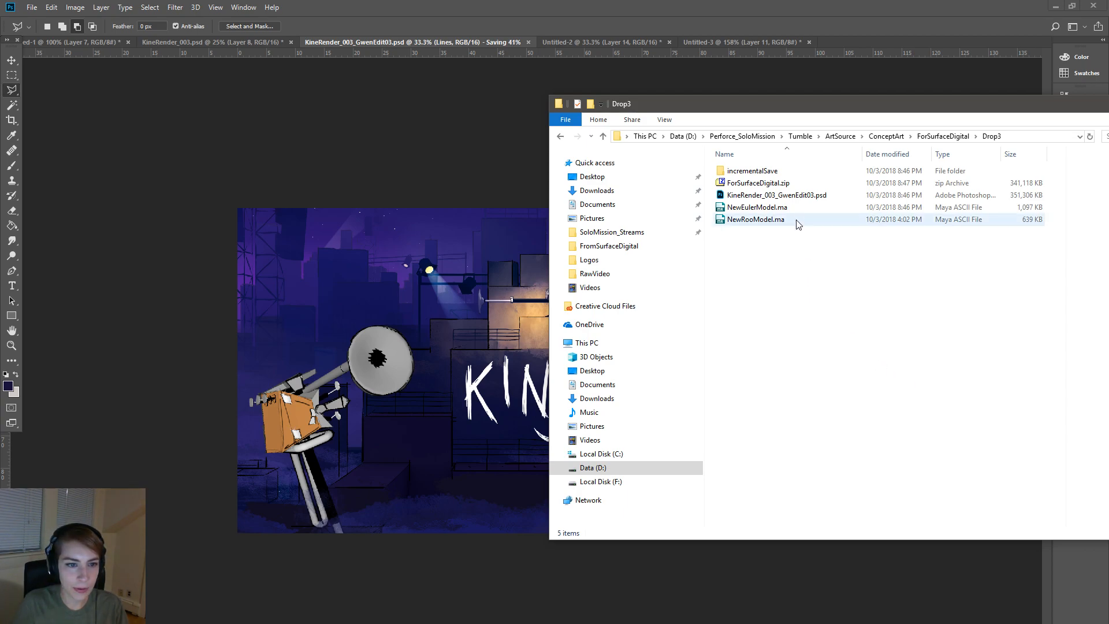
click(790, 183)
key(Delete)
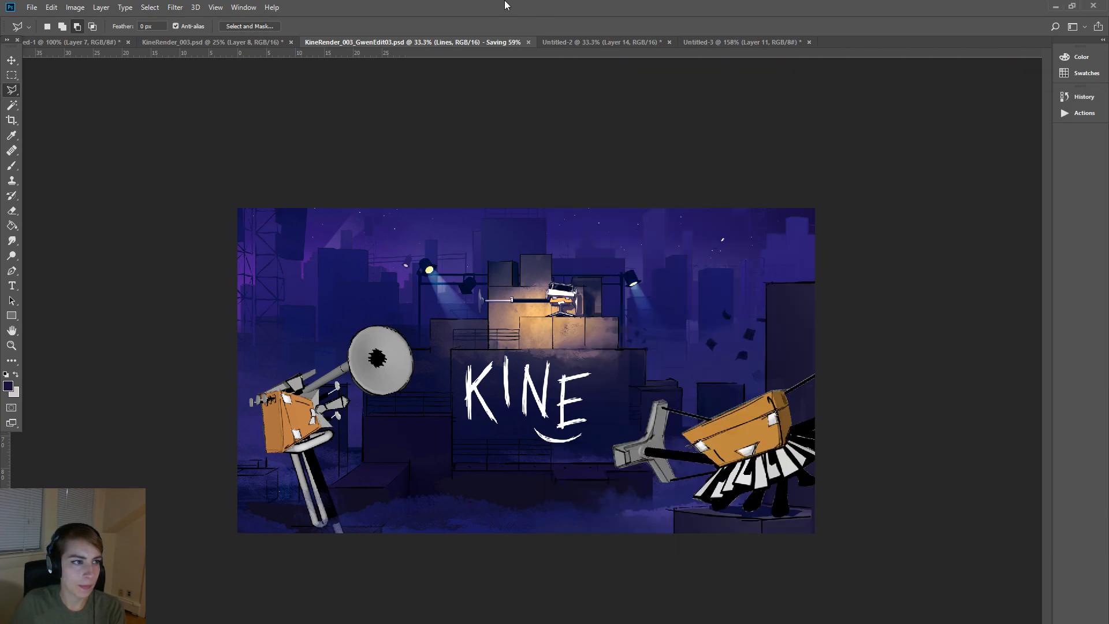
- Return to Photoshop and try the Save As command again on KineRender_003_GwenEdit03.psd
click(548, 6)
click(32, 7)
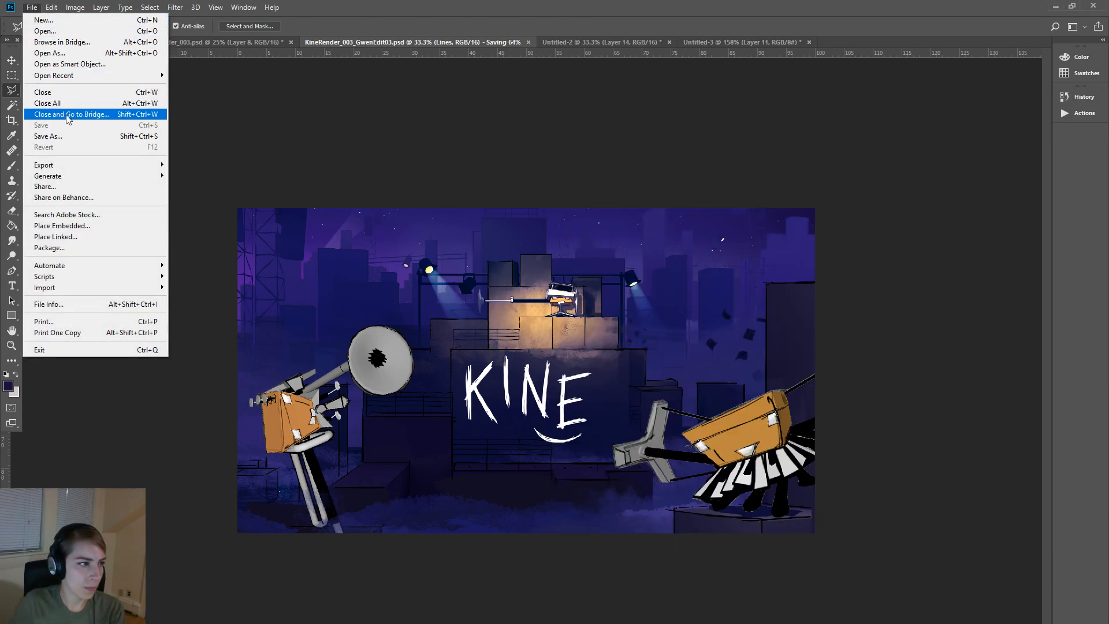
click(72, 137)
key(Return)
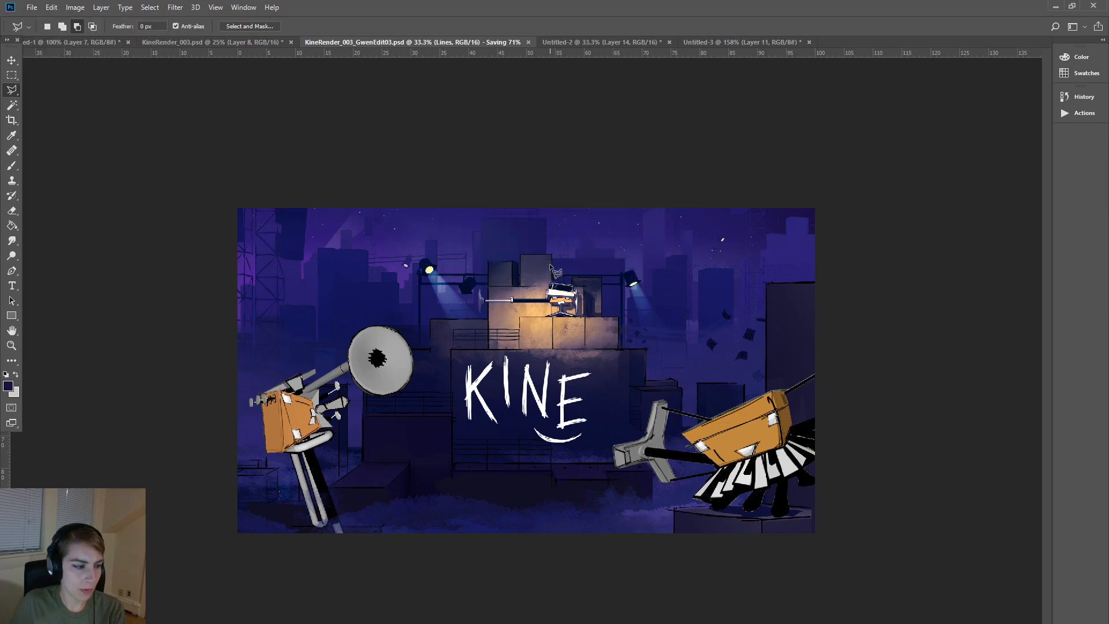
- Switch to File Explorer and replace KineRender_003_GwenEdit03.psd in Drop3 with the updated copy from the FromSurfaceDigital folder
key(alt+Tab)
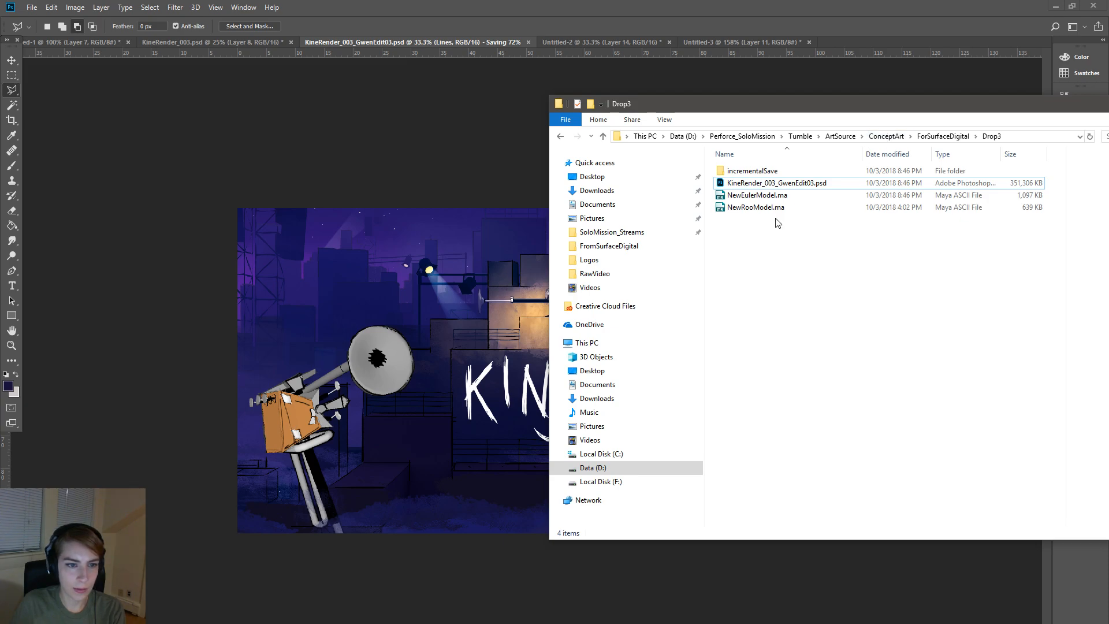
click(787, 183)
click(942, 137)
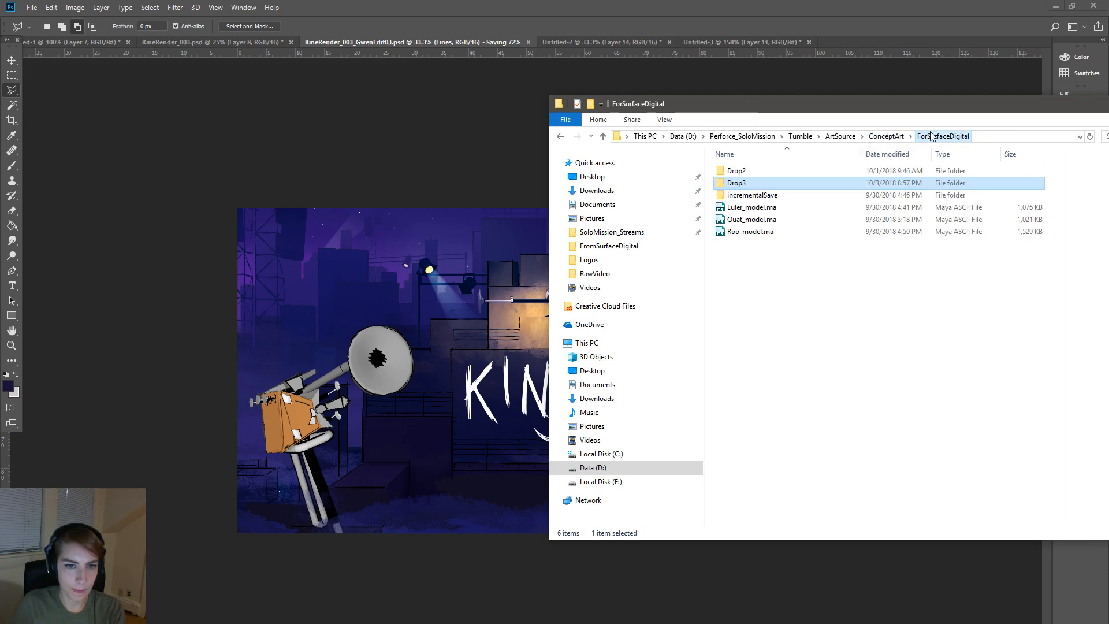
click(894, 137)
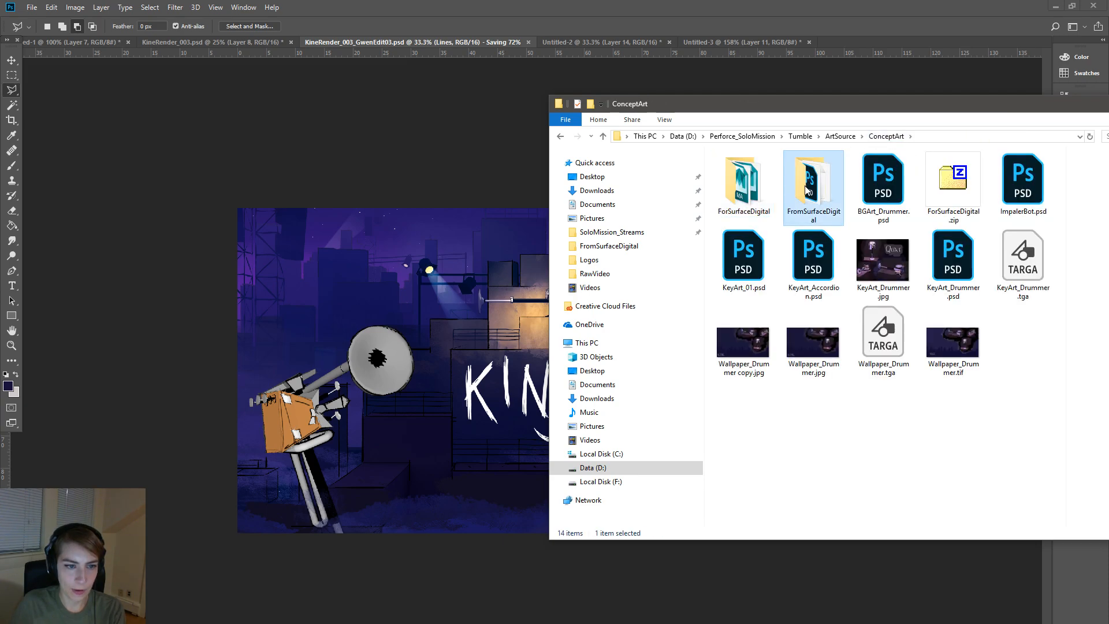
double_click(812, 185)
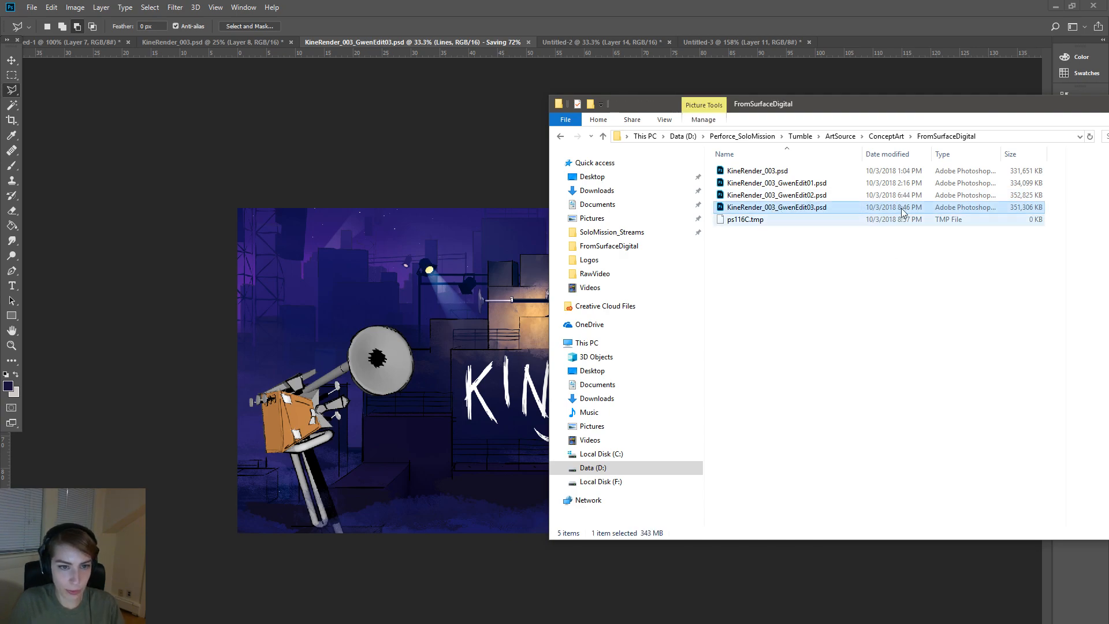
click(887, 137)
double_click(744, 183)
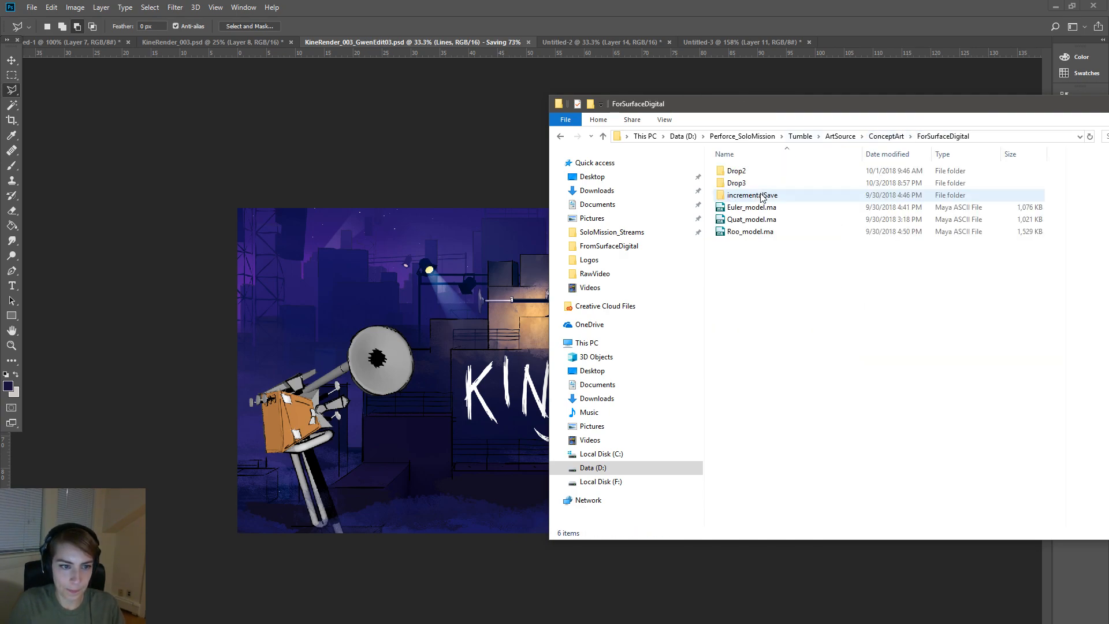
double_click(753, 182)
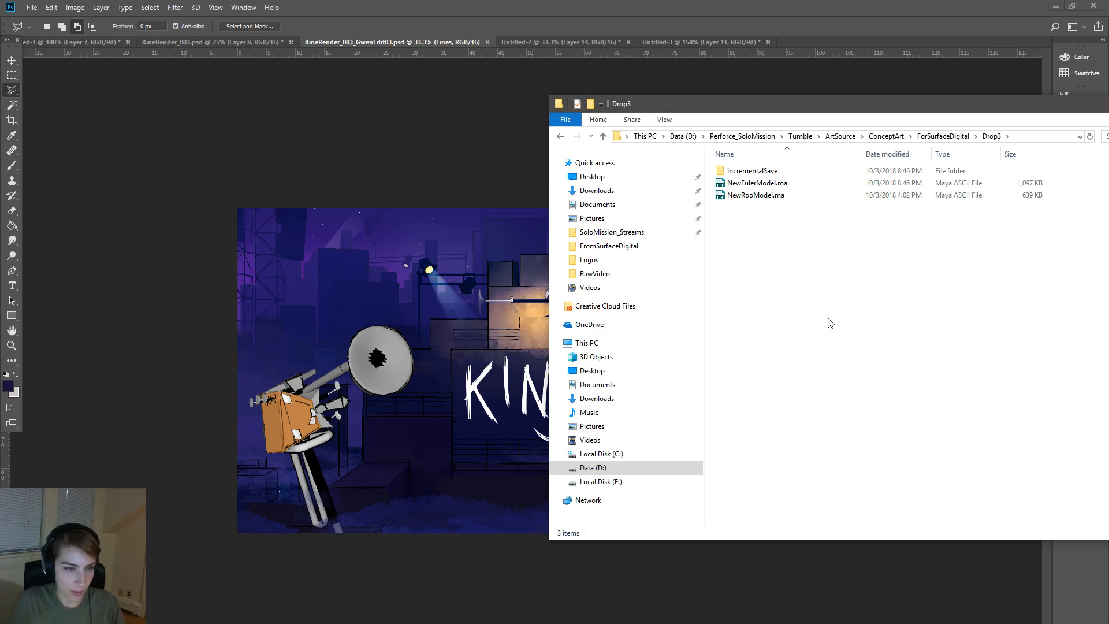
- Compress KineRender_003_GwenEdit03.psd, NewEulerModel.ma and NewRooModel.ma into Weds_GwenEdit.zip in the Drop3 folder and return to Photoshop
drag(807, 276, 770, 184)
right_click(770, 184)
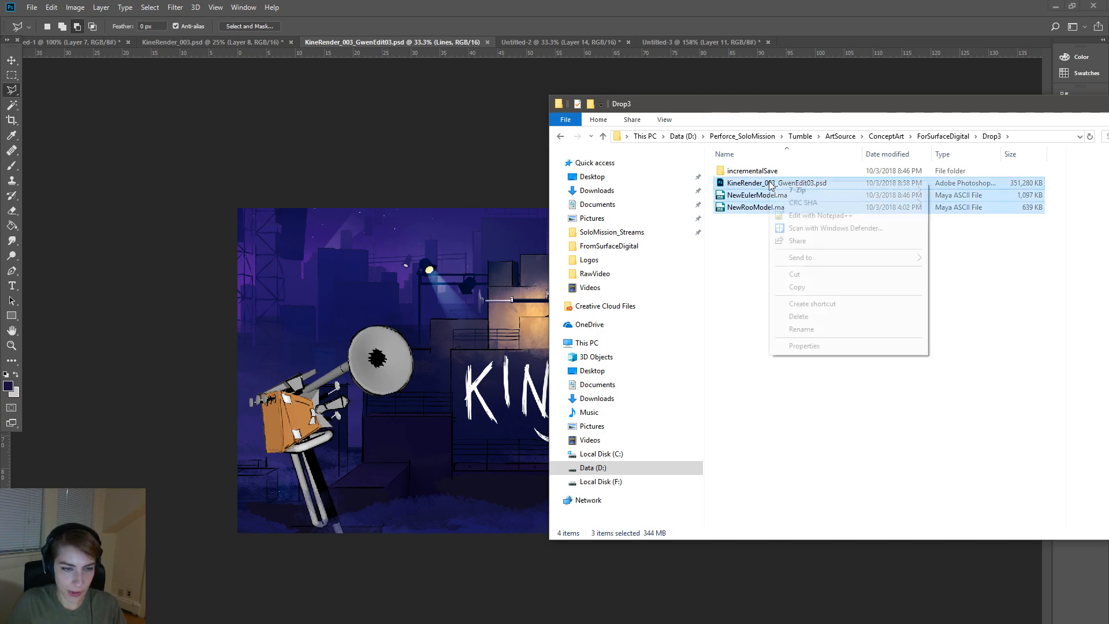
mouse_move(878, 189)
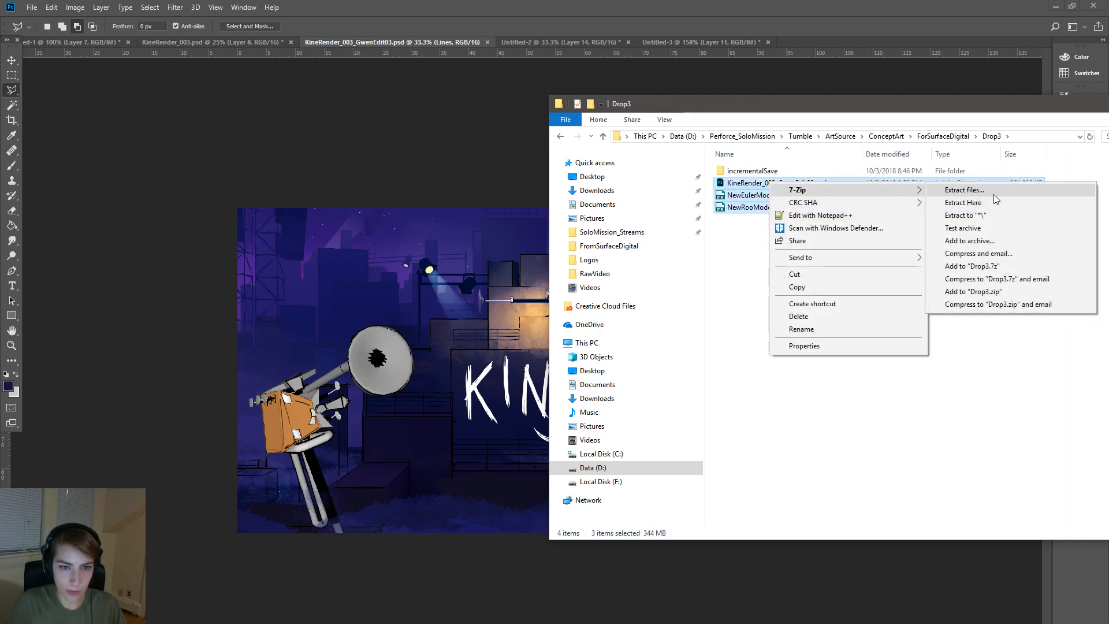
click(988, 241)
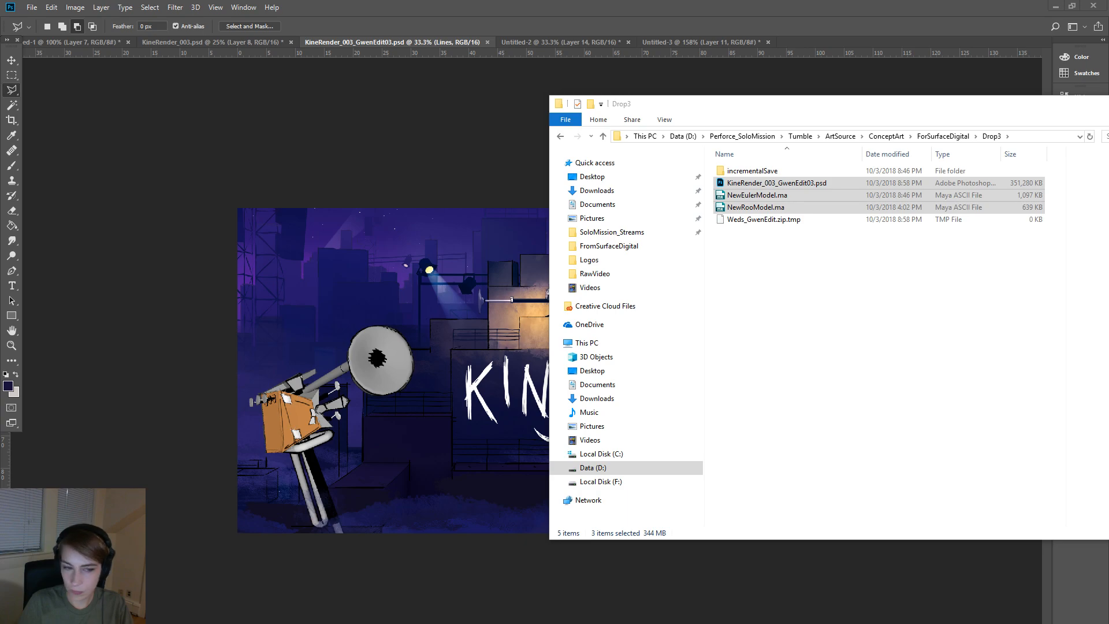
click(808, 4)
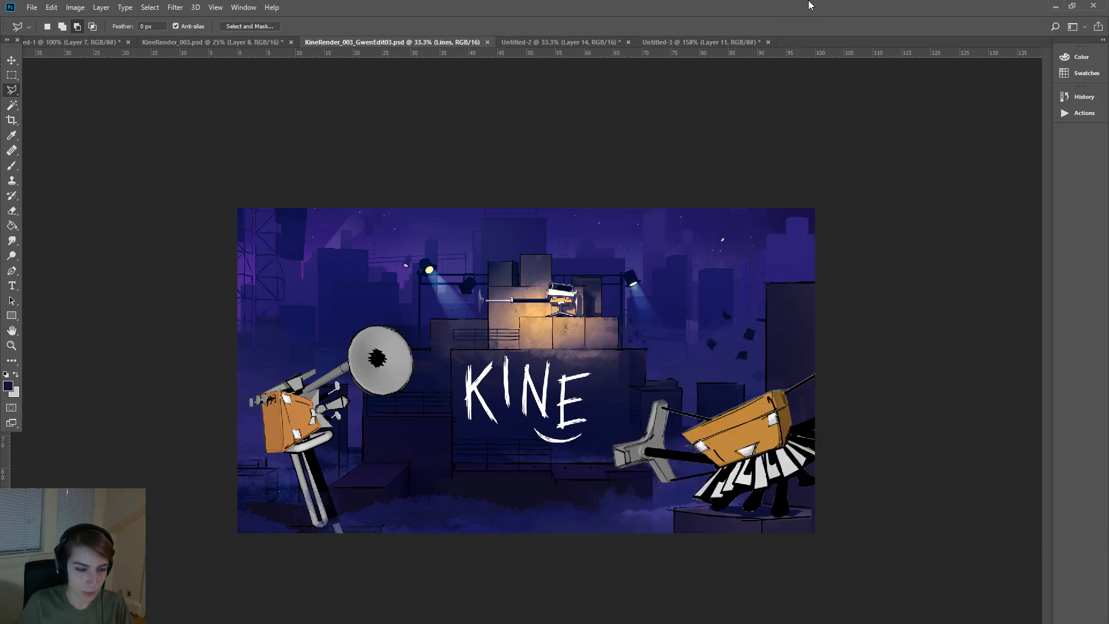
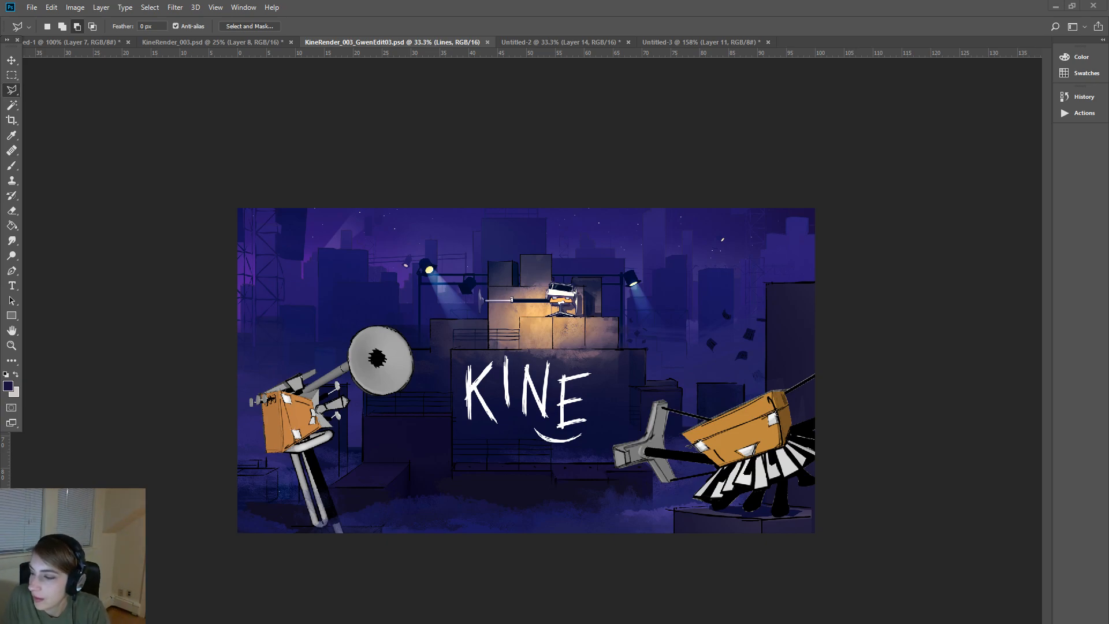
- View the night graffiti photo in Chrome and examine the KINE composition in Photoshop both close up and as a whole
drag(1108, 152, 933, 56)
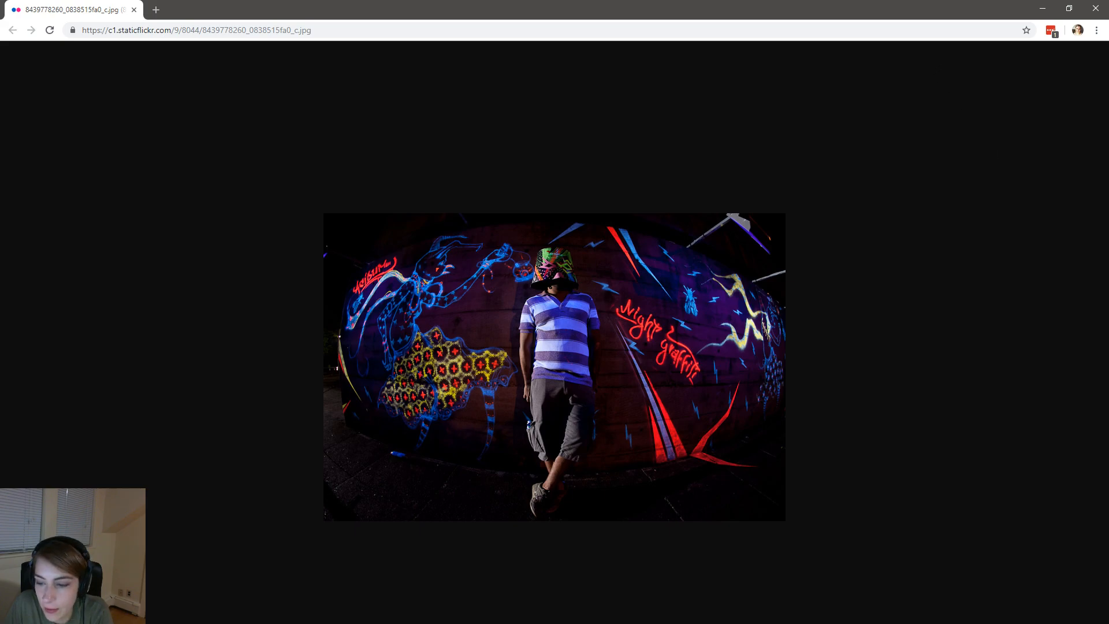
key(alt+Tab)
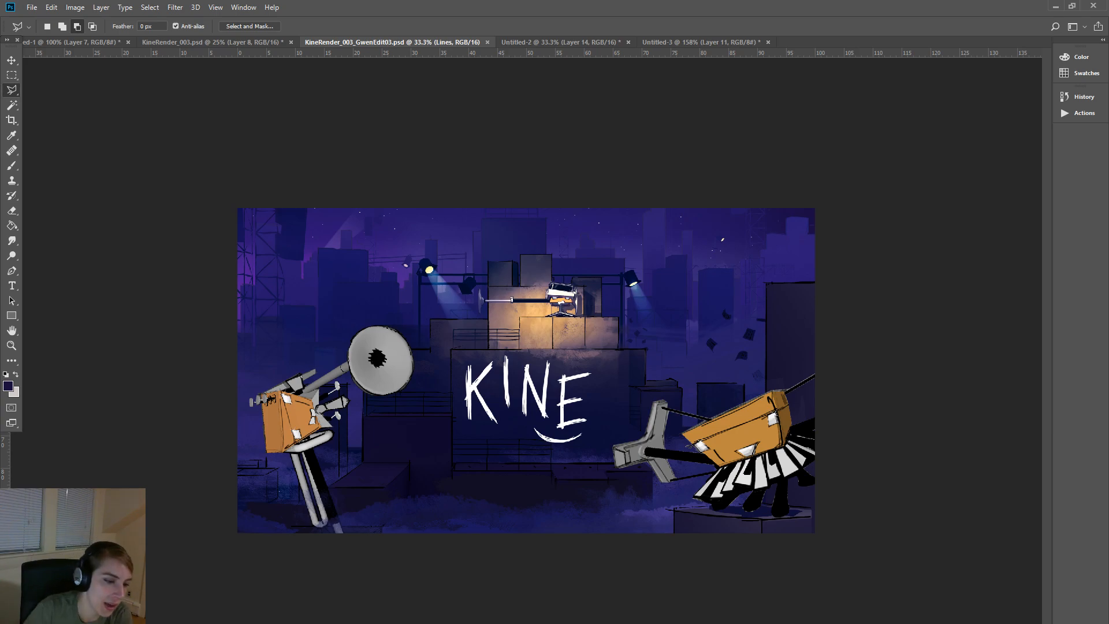
click(11, 346)
drag(304, 356, 873, 620)
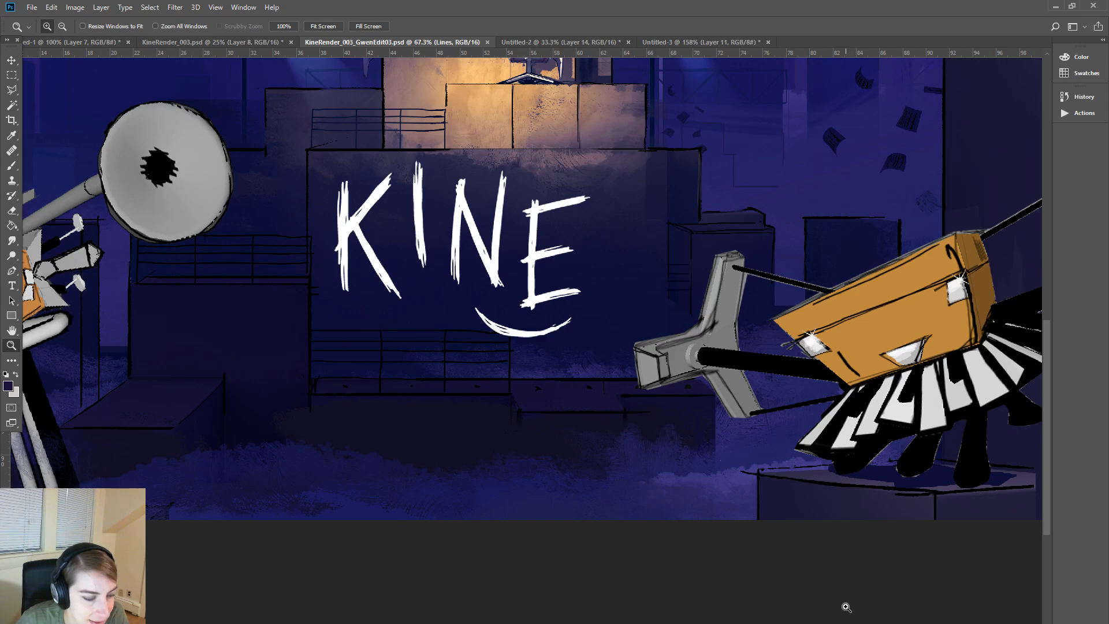
key(ctrl+minus)
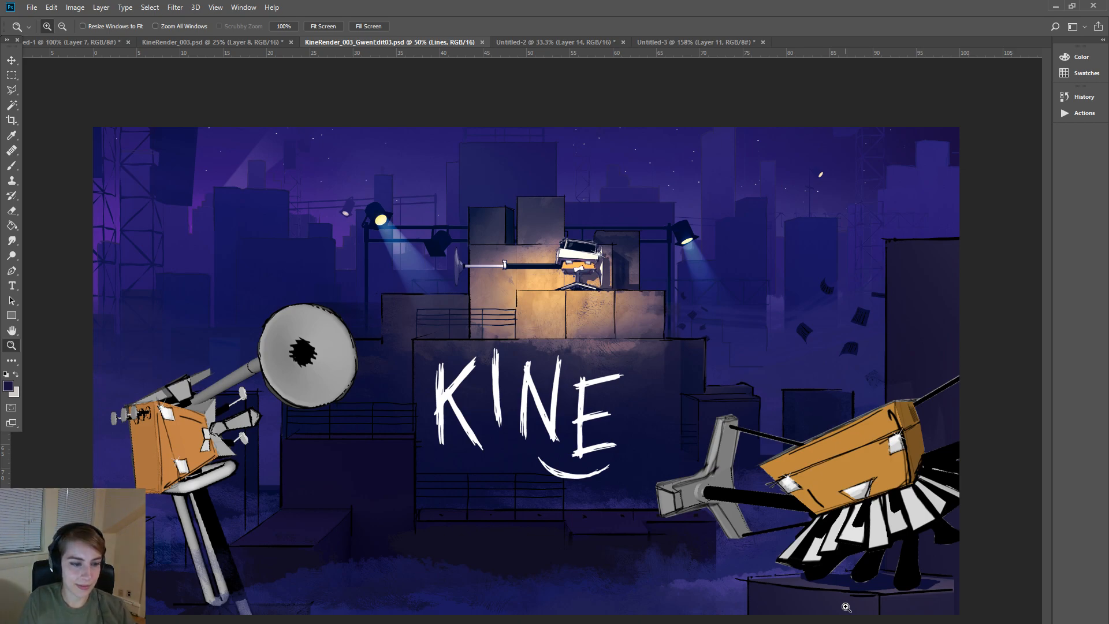
key(ctrl+plus)
key(ctrl+minus)
key(ctrl+minus)
key(ctrl+plus)
key(ctrl+minus)
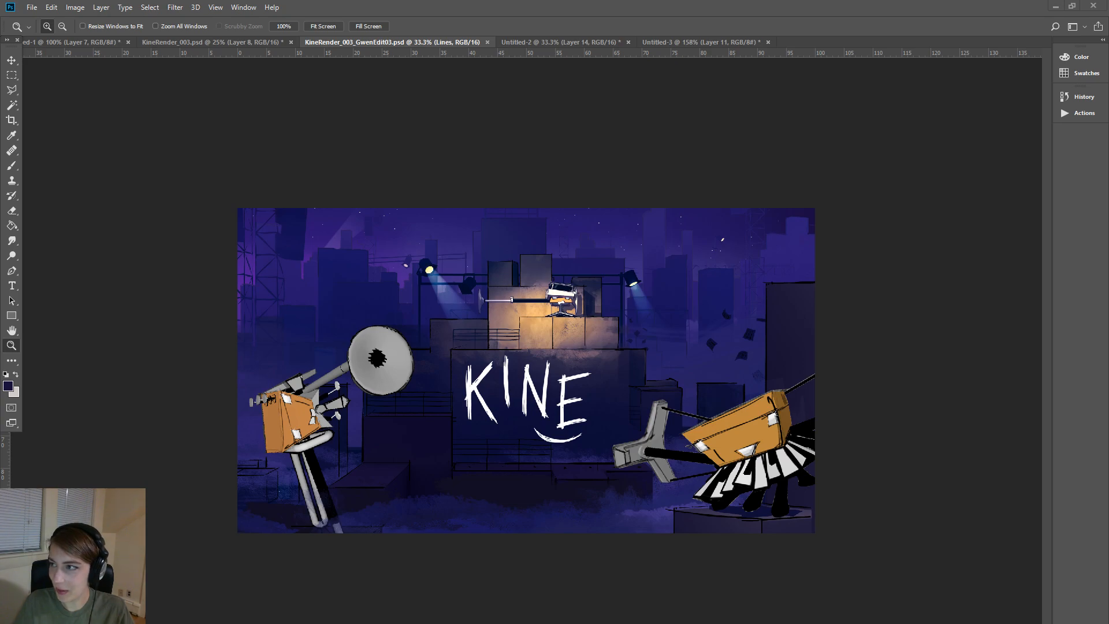
- Examine the Feet study on ArtStation in Chrome, loading its 3D foot model and orbiting around it
drag(1098, 243, 954, 2)
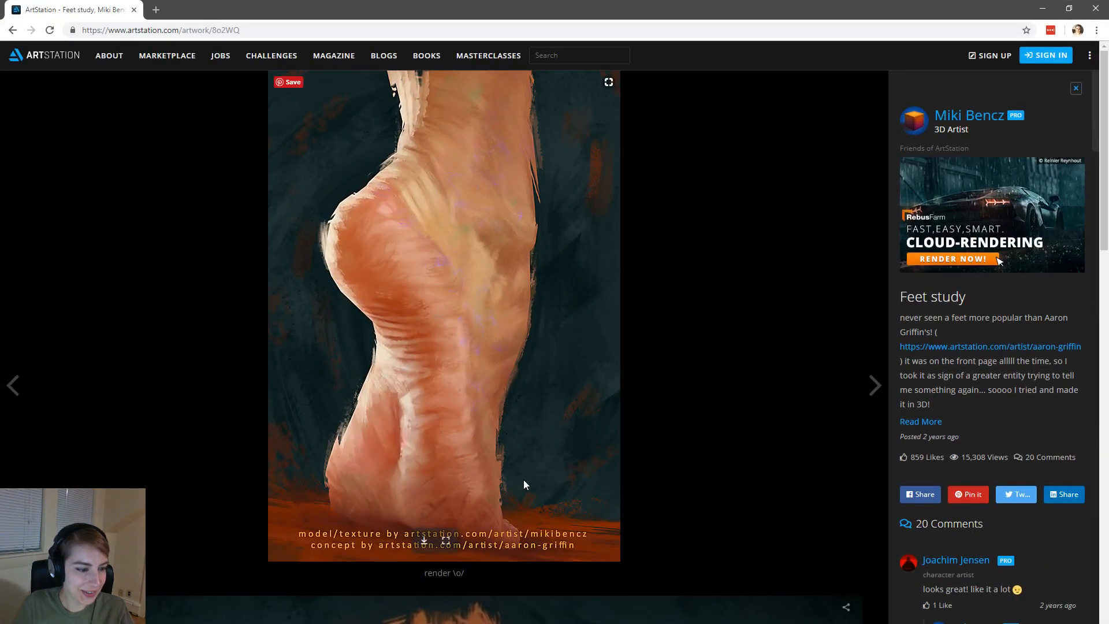
scroll(526, 479, down, 7)
scroll(529, 479, down, 2)
scroll(503, 433, up, 1)
click(443, 367)
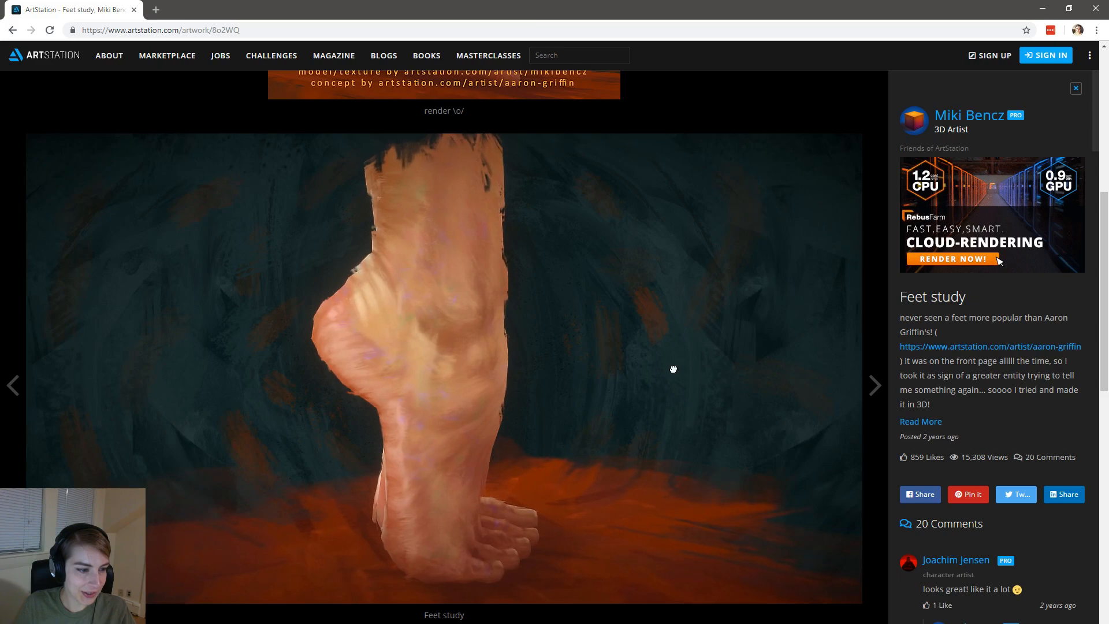
drag(688, 380, 504, 476)
drag(415, 460, 762, 566)
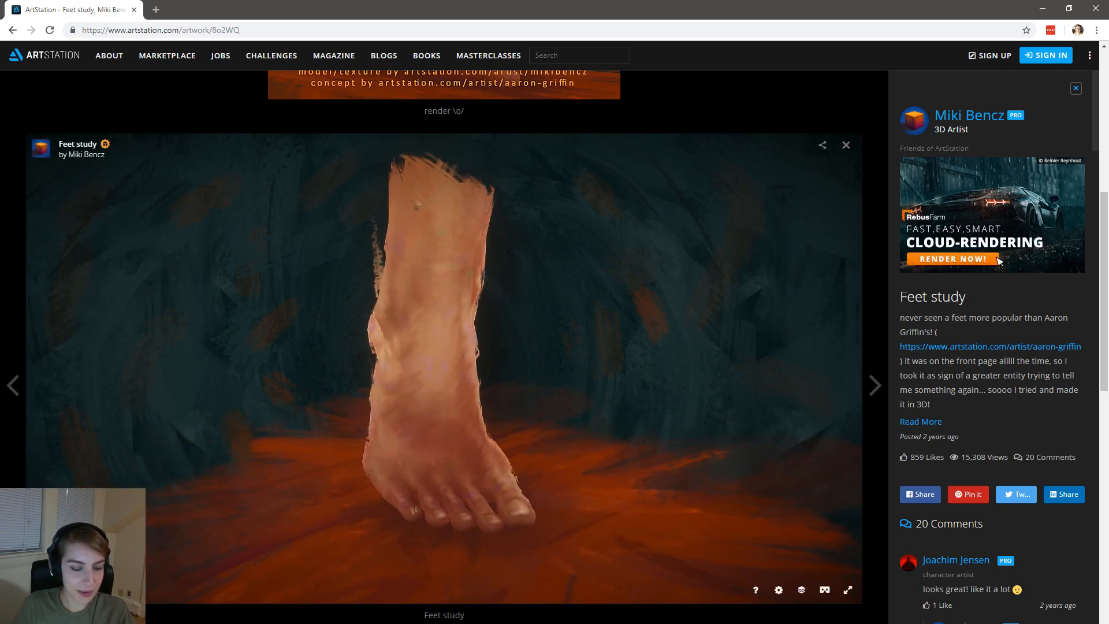
- Review the Feet study's wireframe images and inspect the 3D foot from further angles and distances
scroll(762, 569, down, 10)
scroll(771, 621, down, 5)
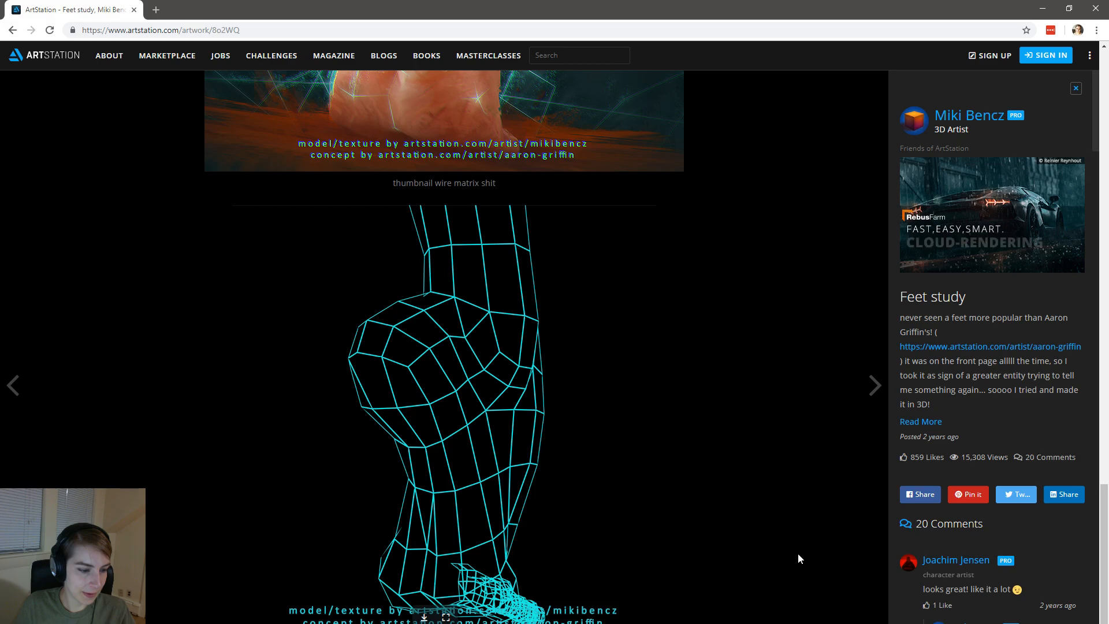
scroll(737, 564, up, 8)
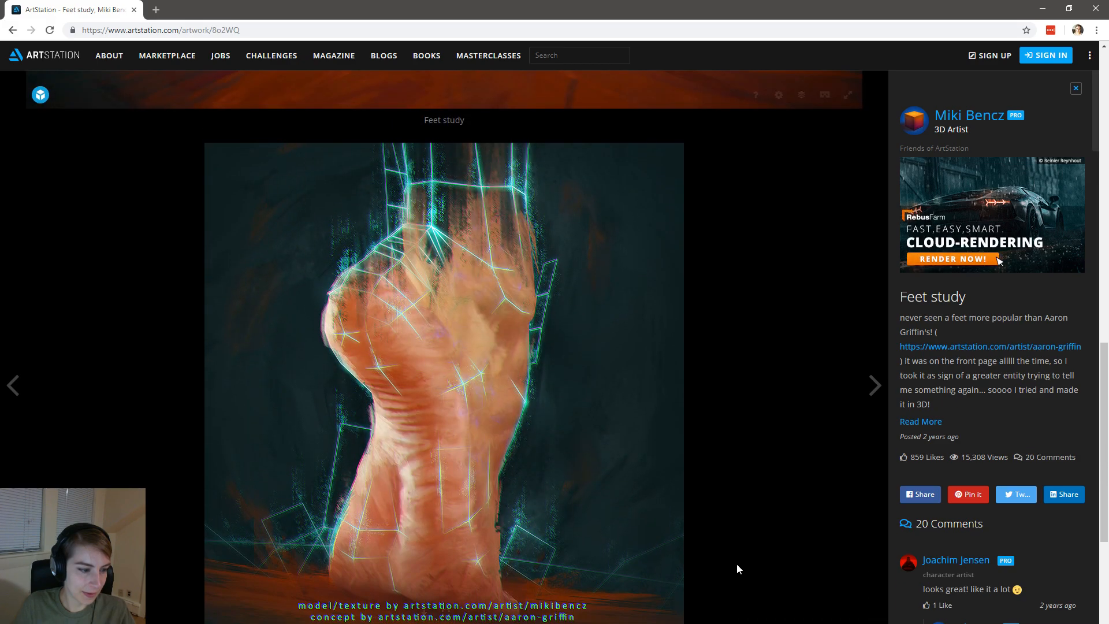
scroll(654, 539, up, 5)
scroll(653, 540, down, 13)
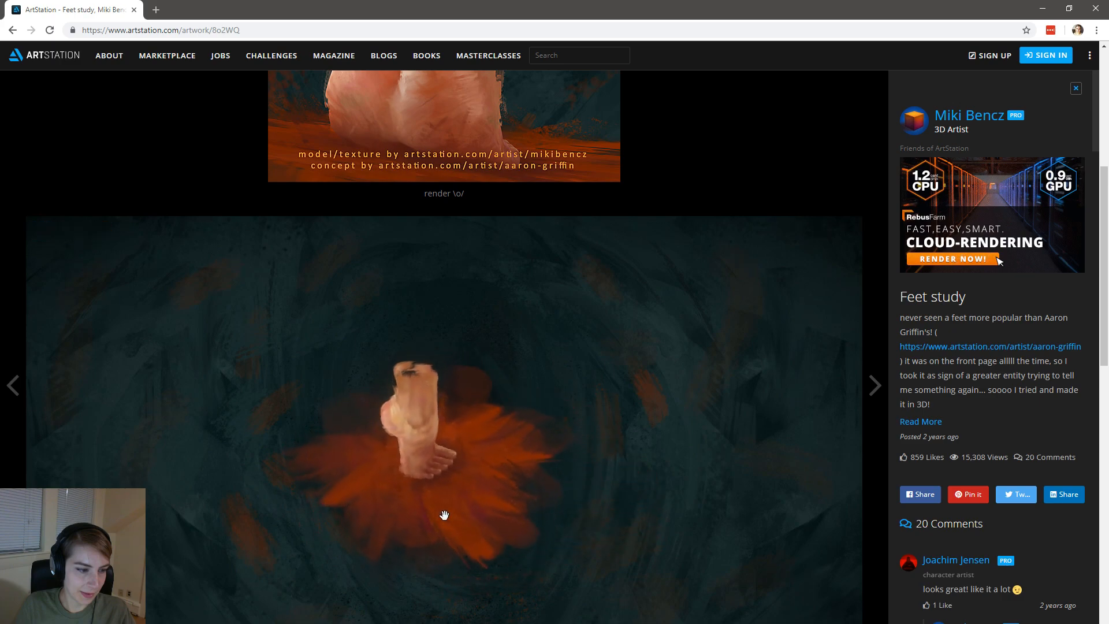
drag(401, 534, 490, 539)
drag(429, 470, 461, 574)
scroll(414, 479, up, 4)
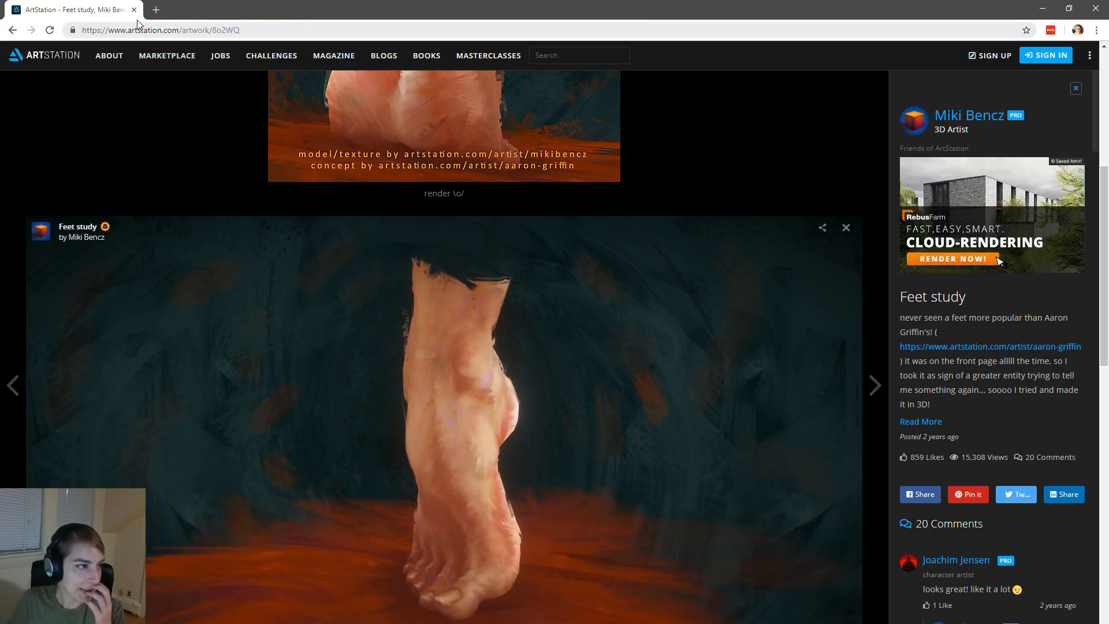
click(151, 30)
text(ian)
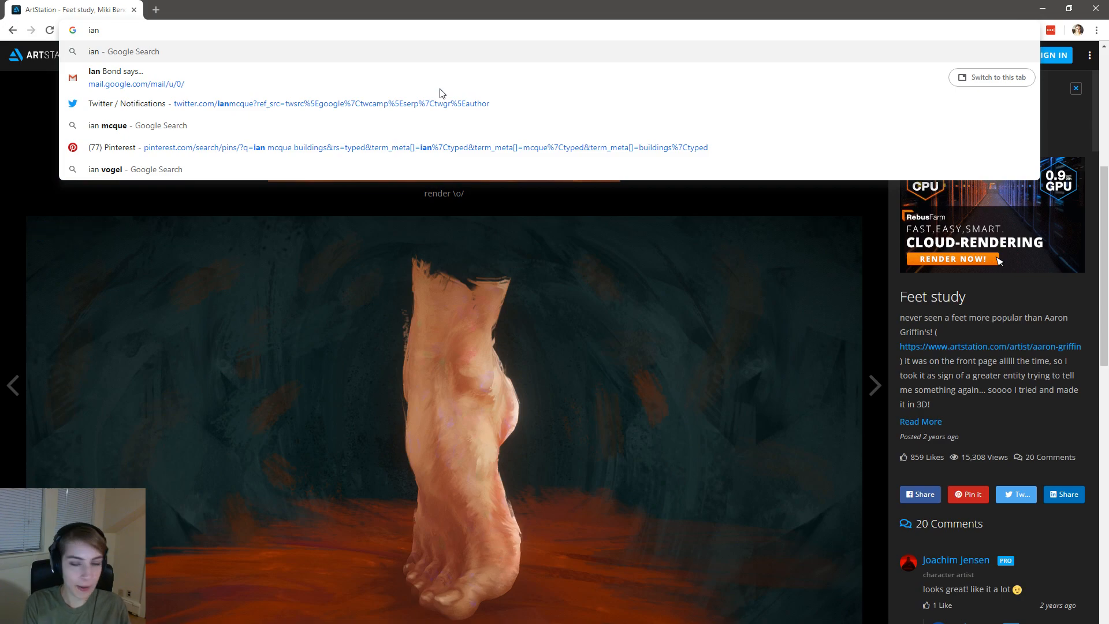
key(ctrl+a)
key(BackSpace)
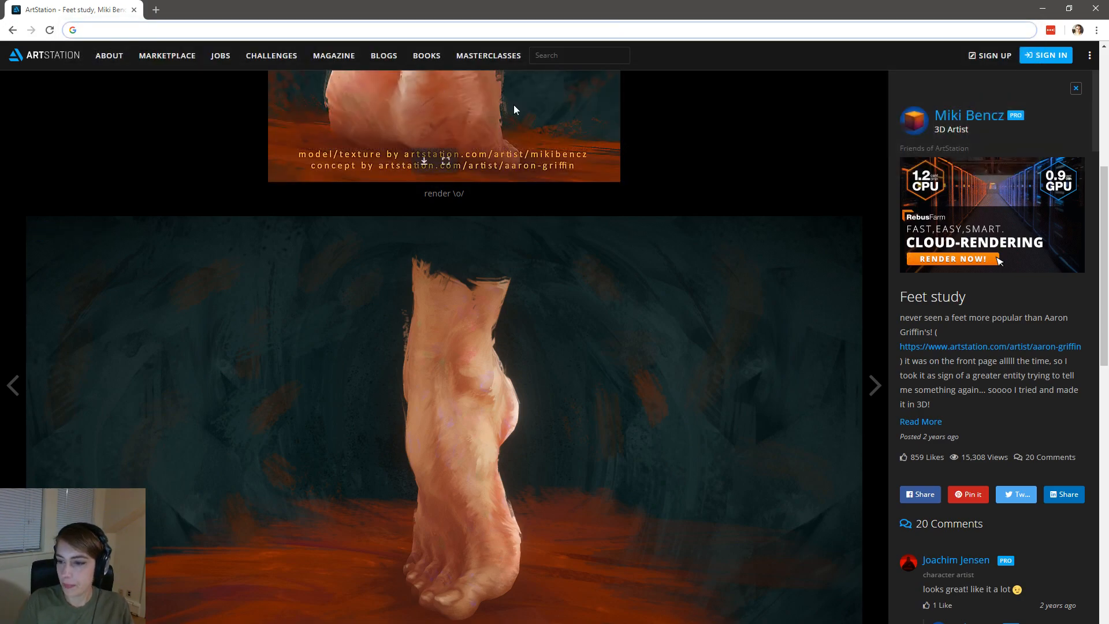
- View the Suburbia artwork pin on Pinterest and orbit the Feet study model once more before closing its page
drag(1108, 173, 1028, 1)
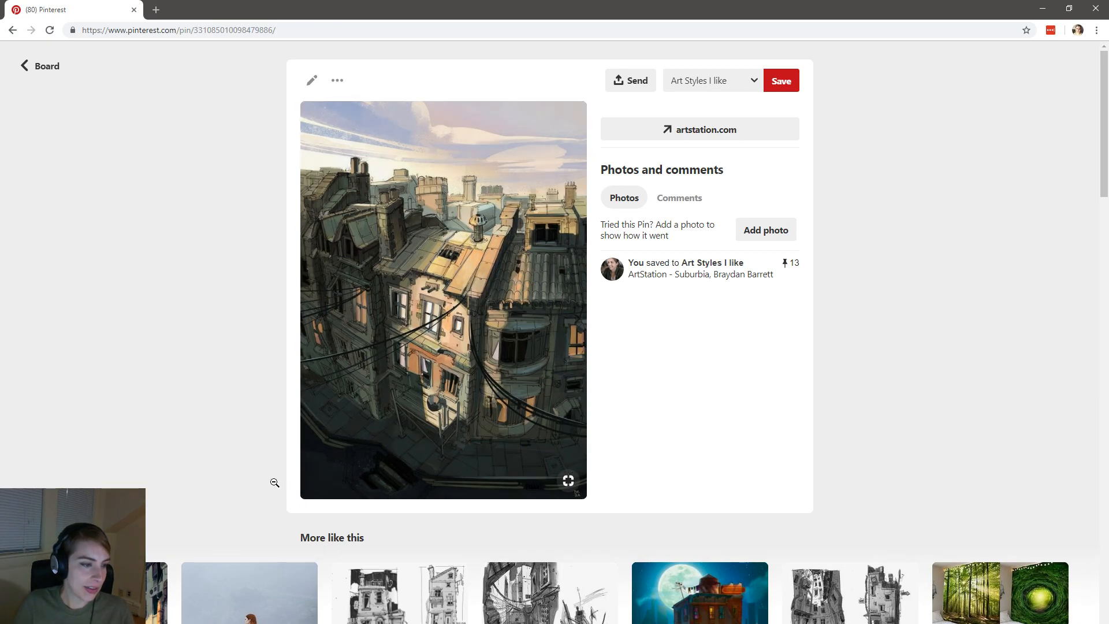
drag(72, 10, 1108, 121)
drag(636, 328, 210, 427)
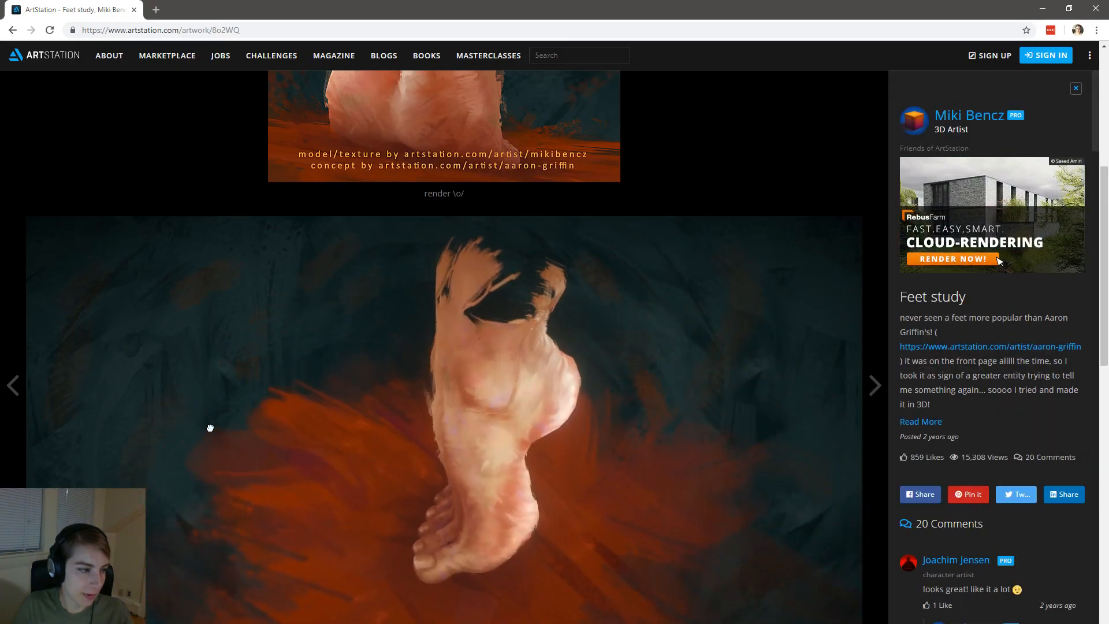
drag(628, 458, 189, 242)
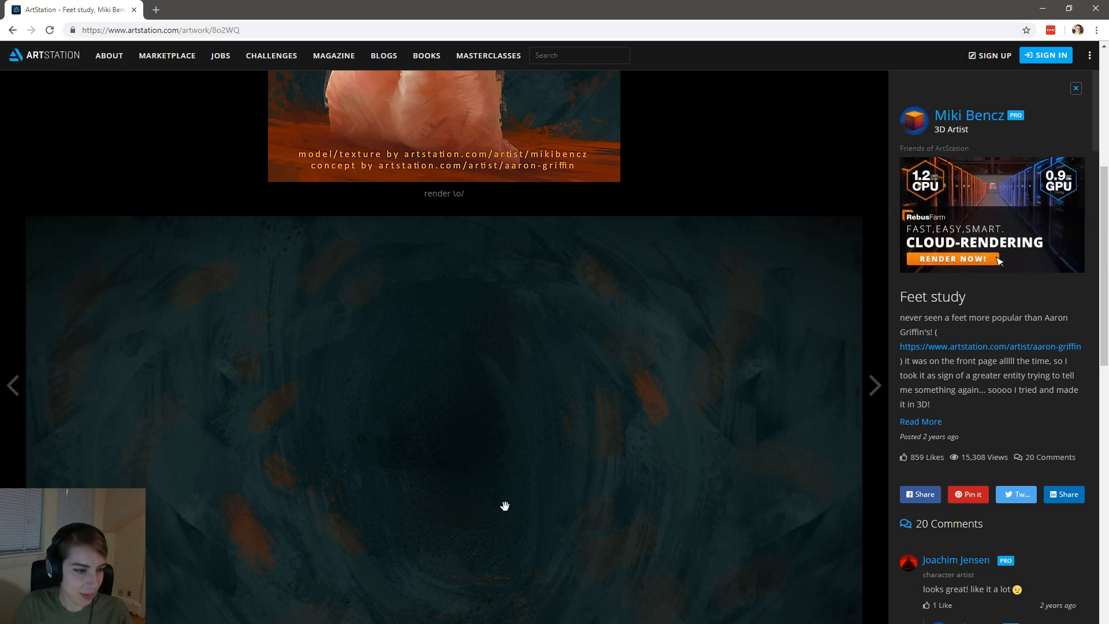
click(133, 12)
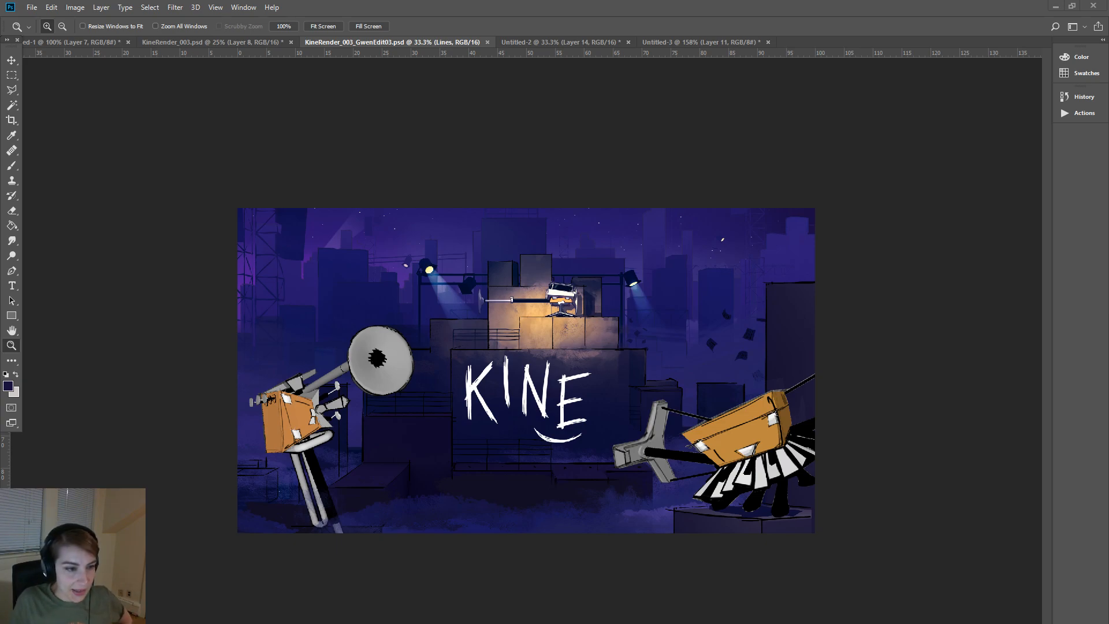
- Close KineRender_003_GwenEdit03.psd in Photoshop, and close Untitled-2 and Untitled-3 without saving their changes
click(487, 42)
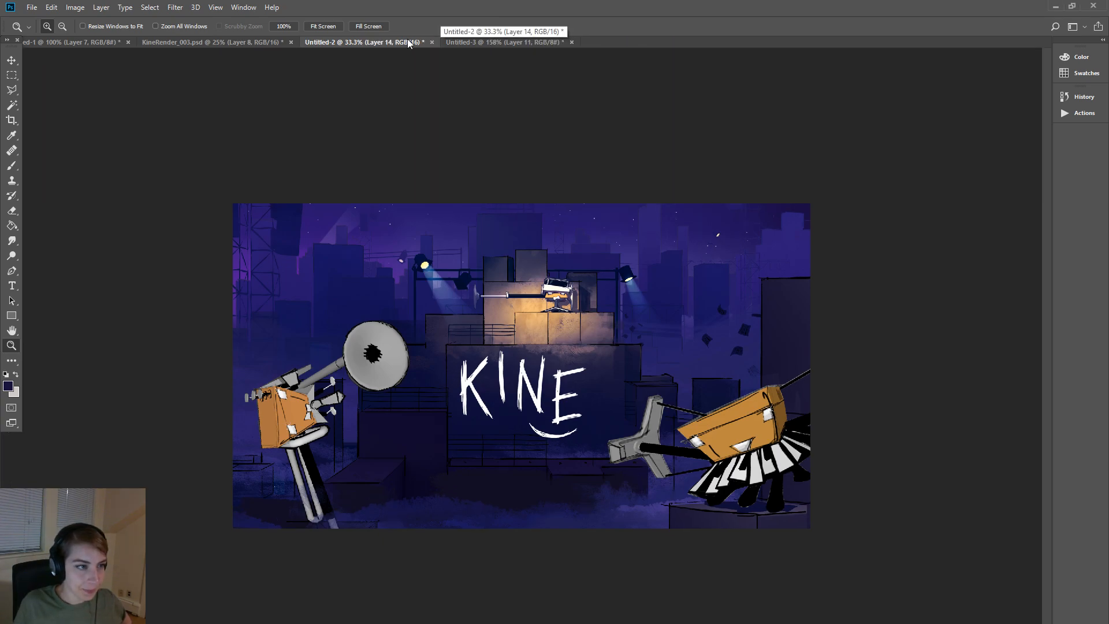
click(432, 42)
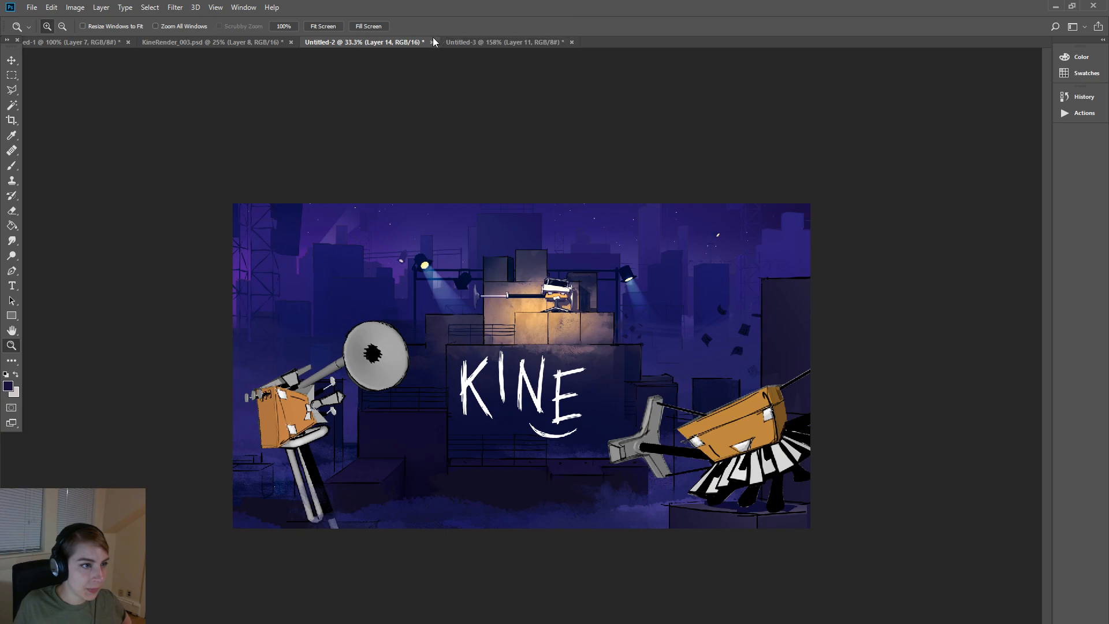
click(563, 259)
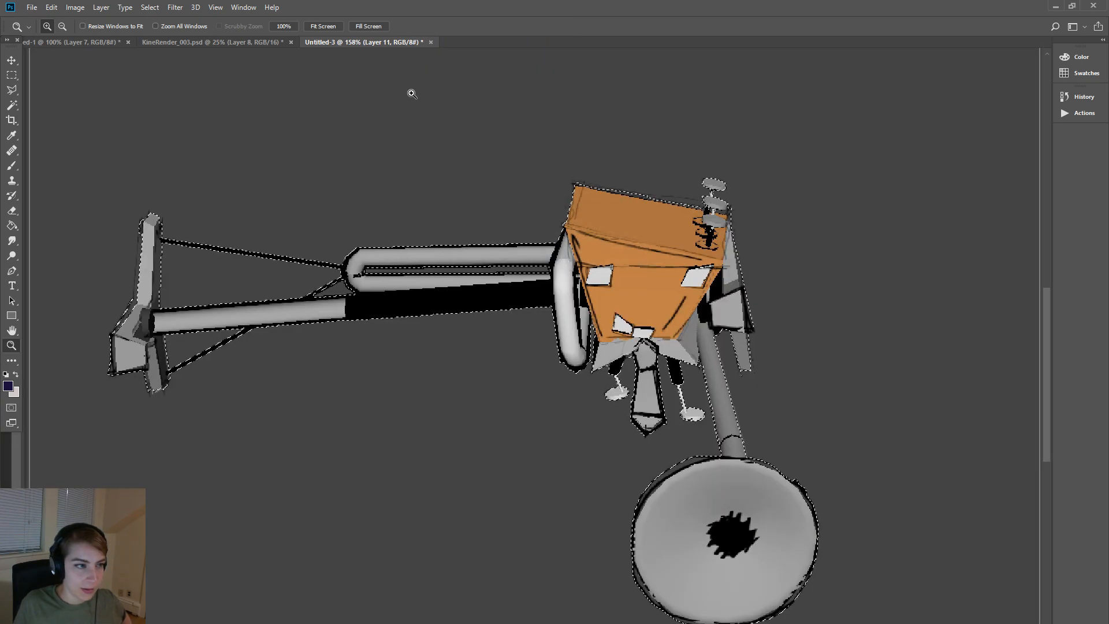
click(431, 42)
click(549, 258)
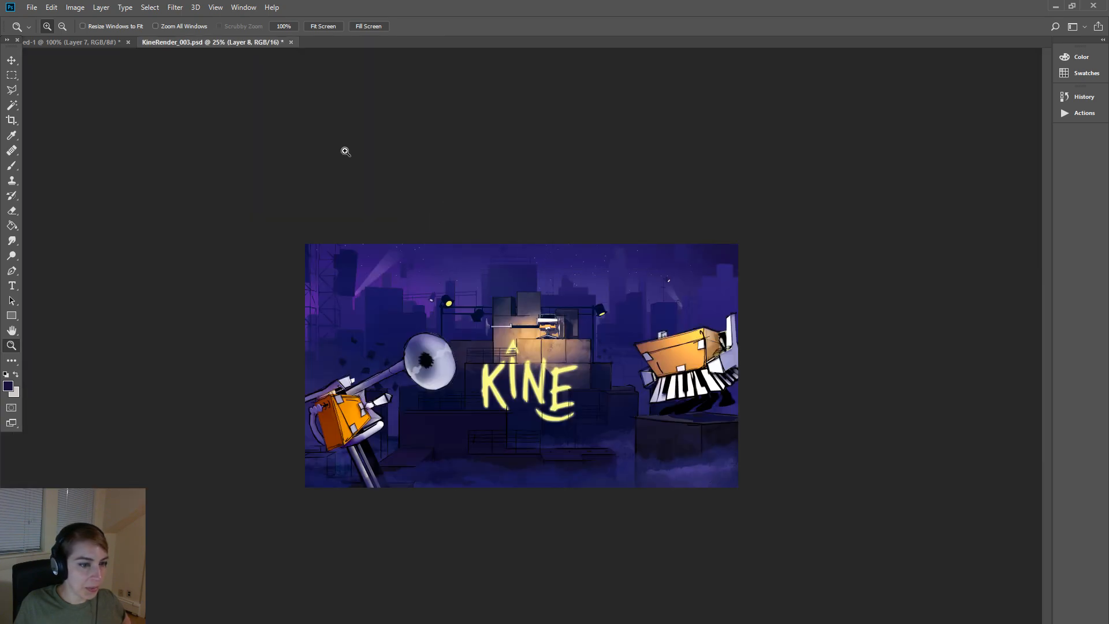
- Close KineRender_003.psd and Untitled-1 without saving their changes
click(292, 42)
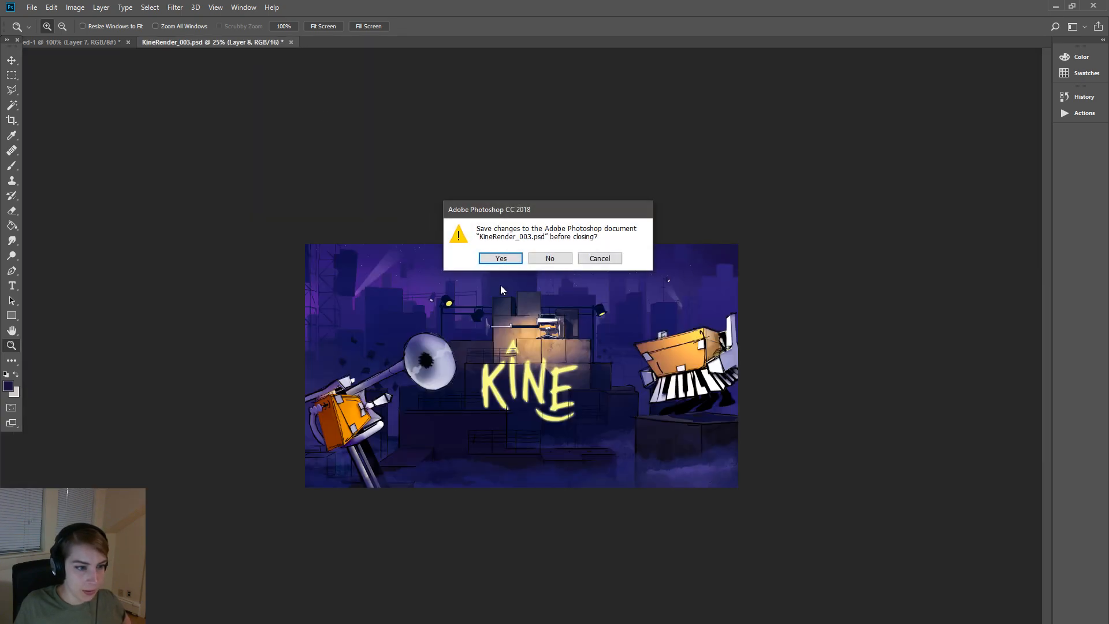
click(549, 257)
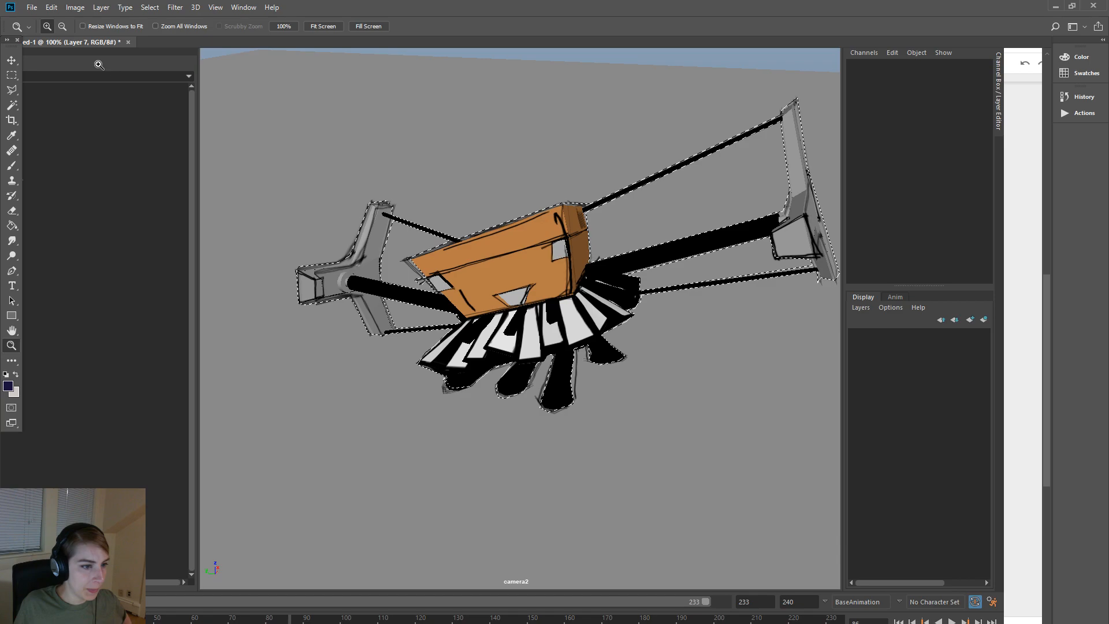
click(127, 42)
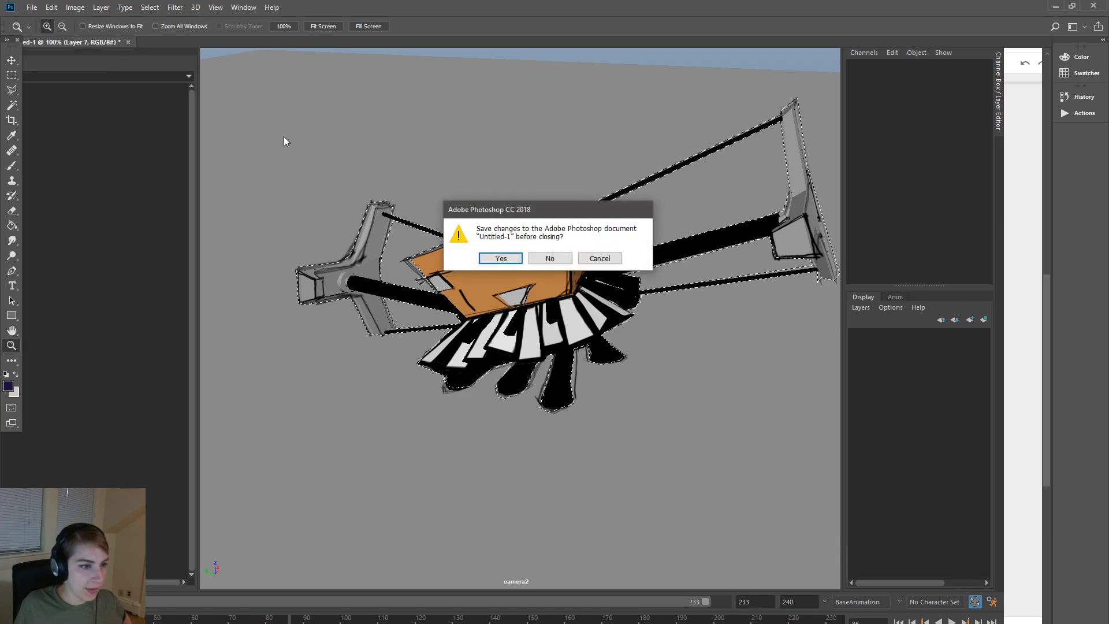
click(550, 257)
- Switch to the empty untitled scene in Autodesk Maya
key(alt+Tab)
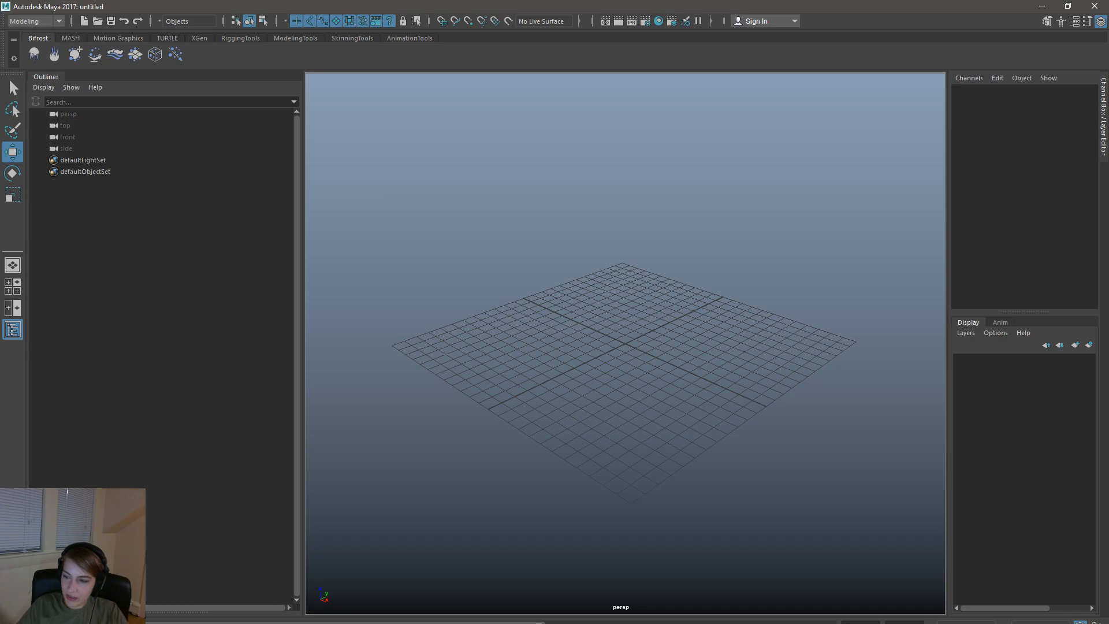
key(alt+Tab)
key(alt+Tab)
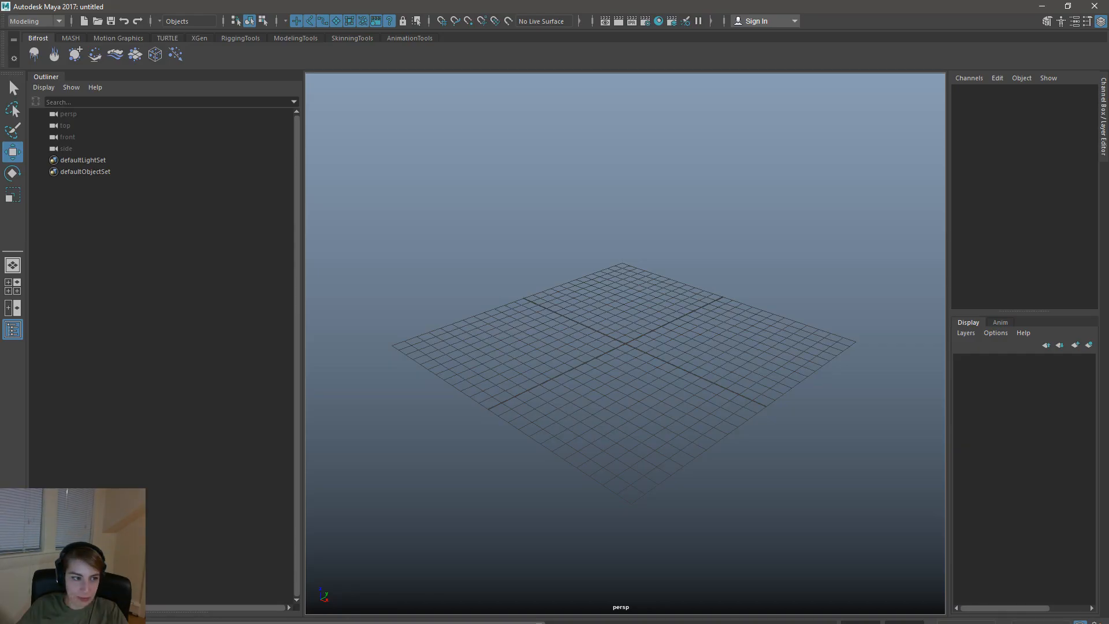